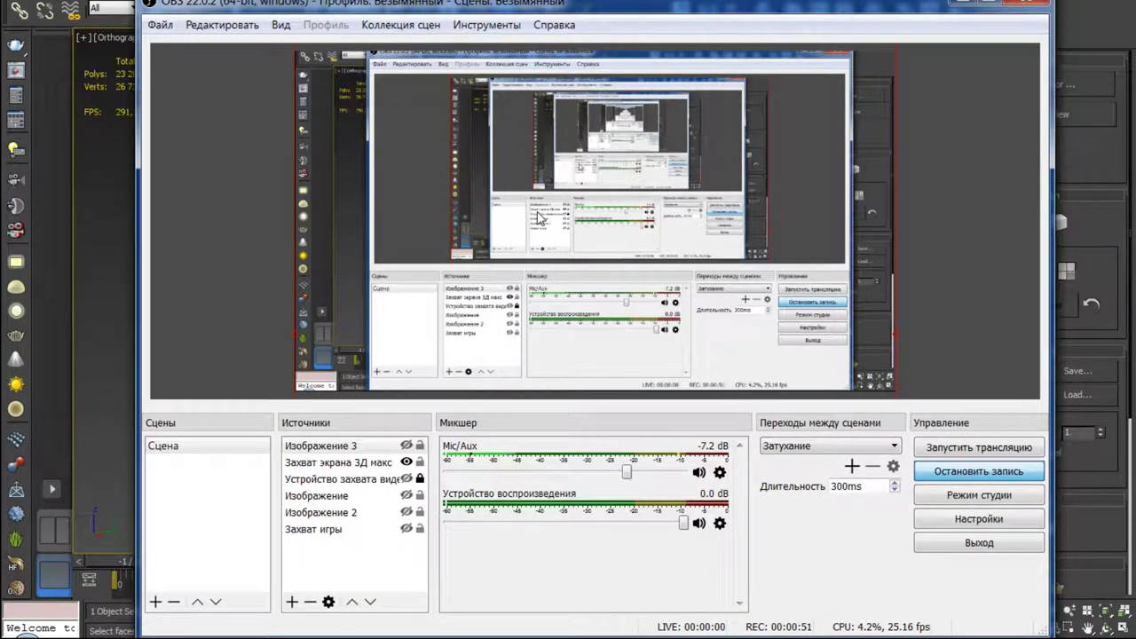
Step: Minimize OBS Studio to bring the 3ds Max water-wheel mill scene into view
click(962, 3)
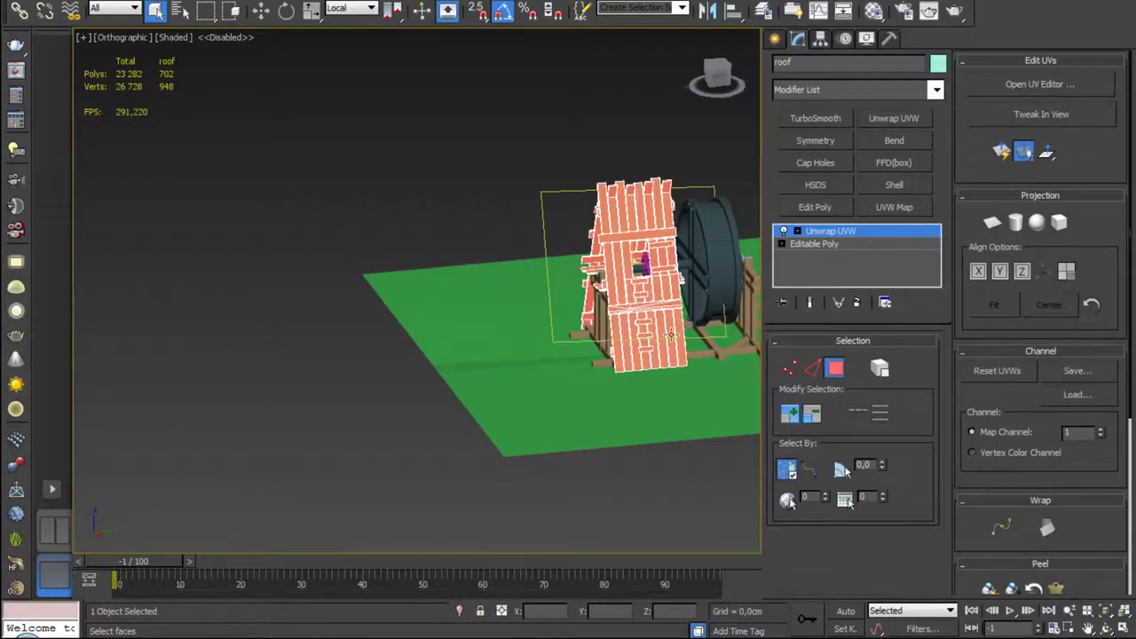
Step: Orbit and zoom around the mill roof, then clear the roof selection
mouse_move(671, 335)
alt+middle_down()
mouse_move(484, 323)
mouse_move(388, 339)
mouse_move(457, 333)
alt+middle_up()
scroll(387, 339, up, 5)
scroll(426, 336, down, 5)
scroll(457, 333, up, 2)
scroll(457, 333, up, 3)
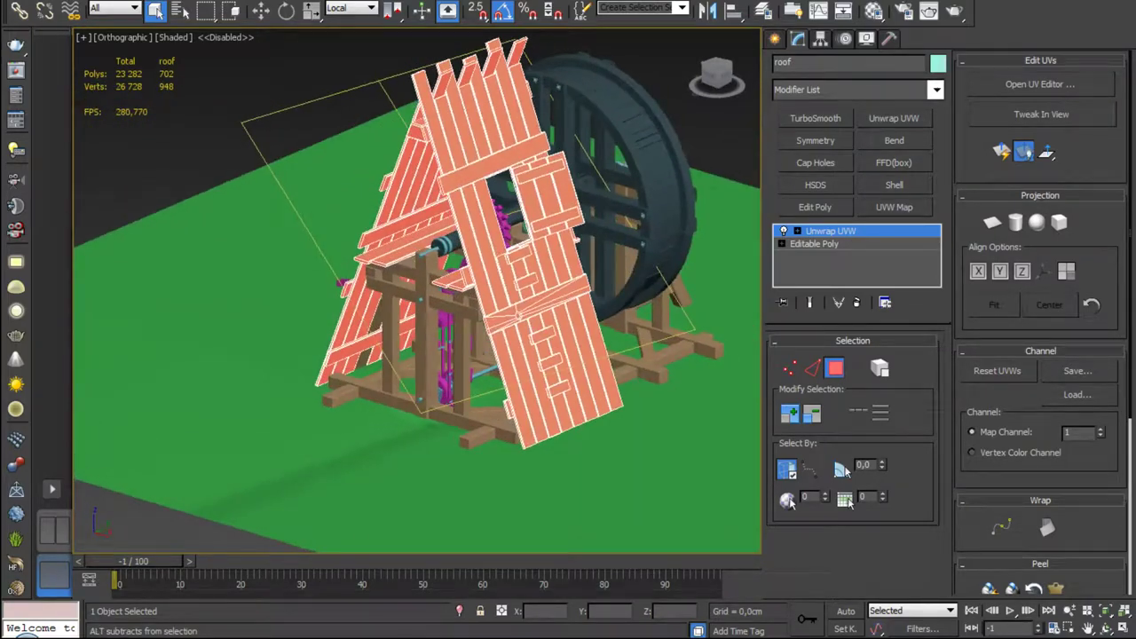
mouse_move(478, 229)
middle_down()
mouse_move(396, 248)
mouse_move(428, 244)
middle_up()
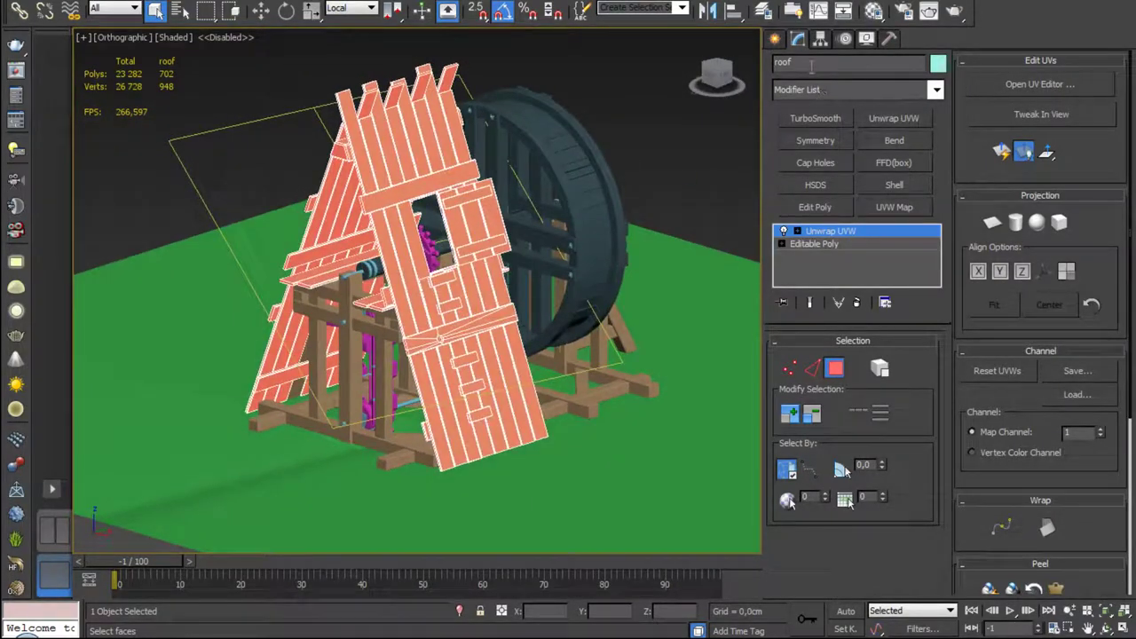
click(834, 232)
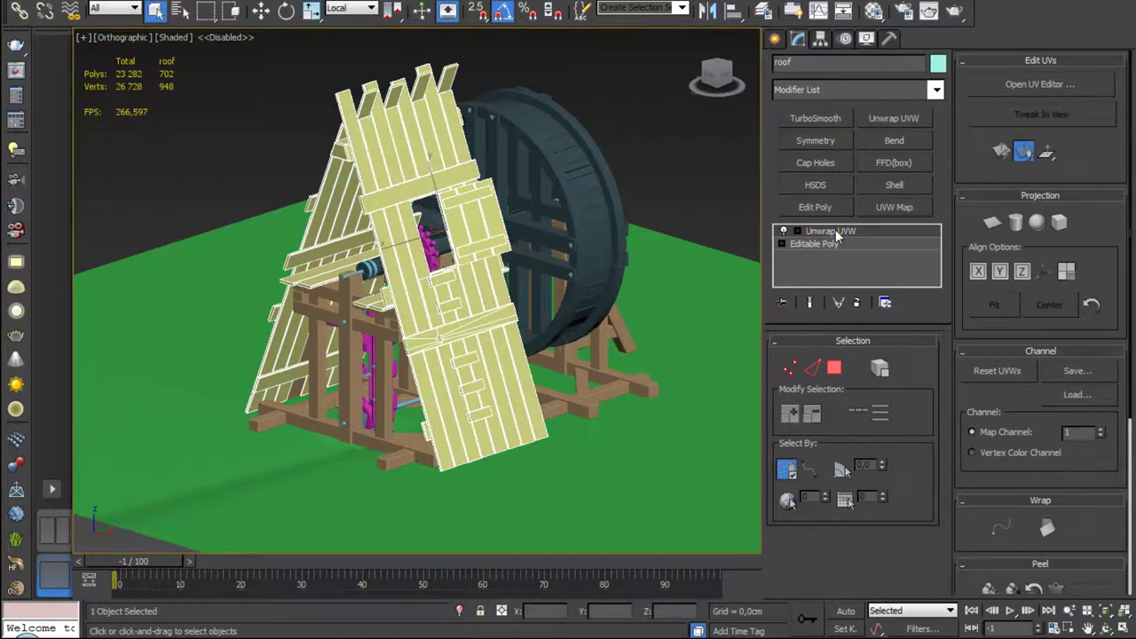
Step: Inspect the beams and metal wheel hardware, then bring up the Material Editor
click(577, 163)
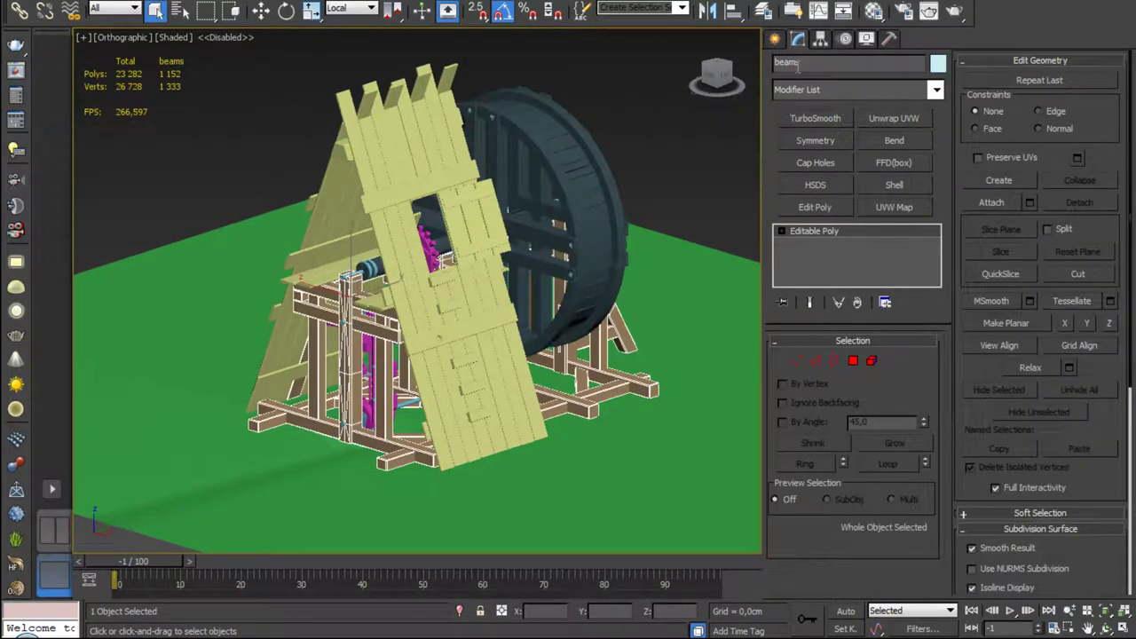
mouse_move(538, 255)
alt+middle_down()
mouse_move(547, 235)
mouse_move(618, 213)
mouse_move(578, 203)
alt+middle_up()
click(575, 238)
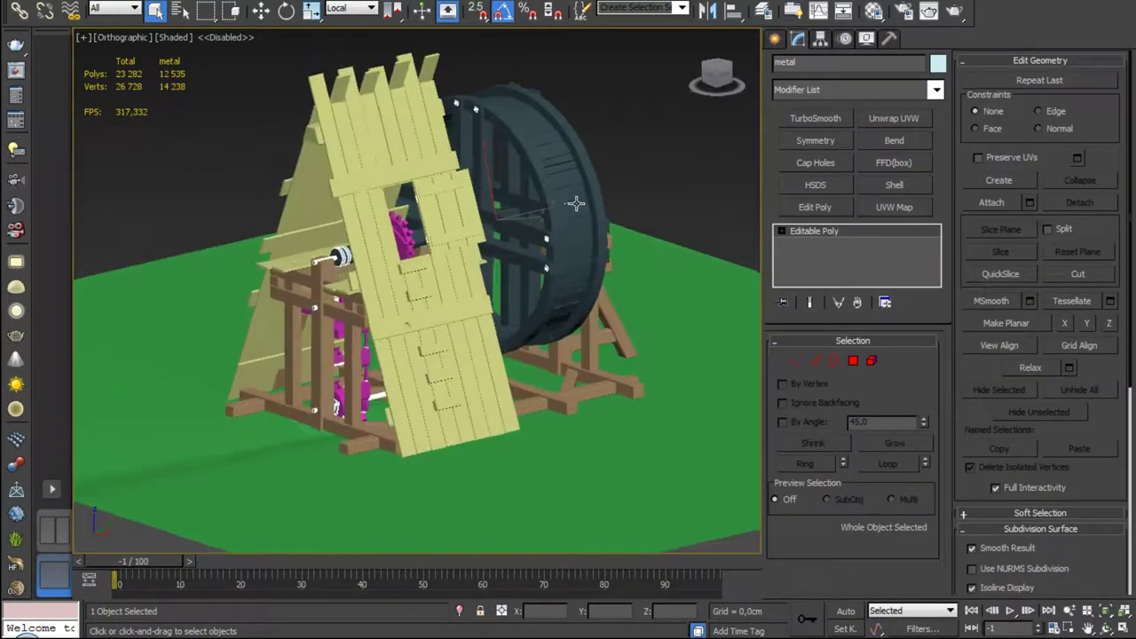
click(874, 11)
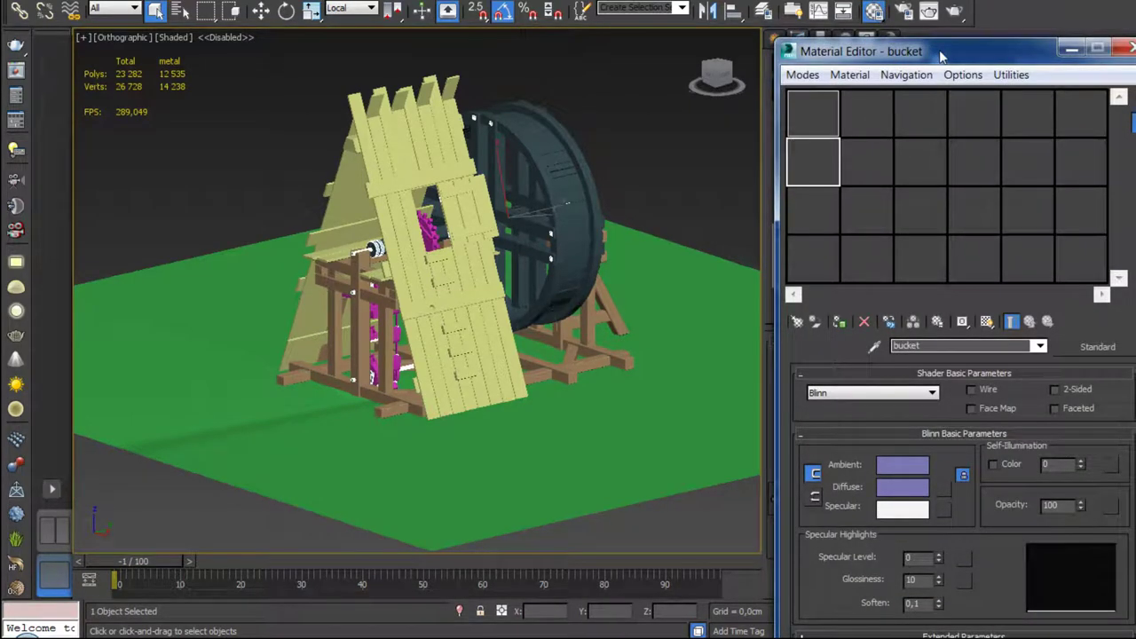
Step: Move the Material Editor aside and orbit to a diagonal view of roof and wheel
drag(943, 57, 857, 36)
mouse_move(553, 152)
alt+middle_down()
mouse_move(457, 220)
mouse_move(442, 155)
mouse_move(428, 172)
alt+middle_up()
scroll(450, 204, up, 5)
scroll(448, 186, up, 3)
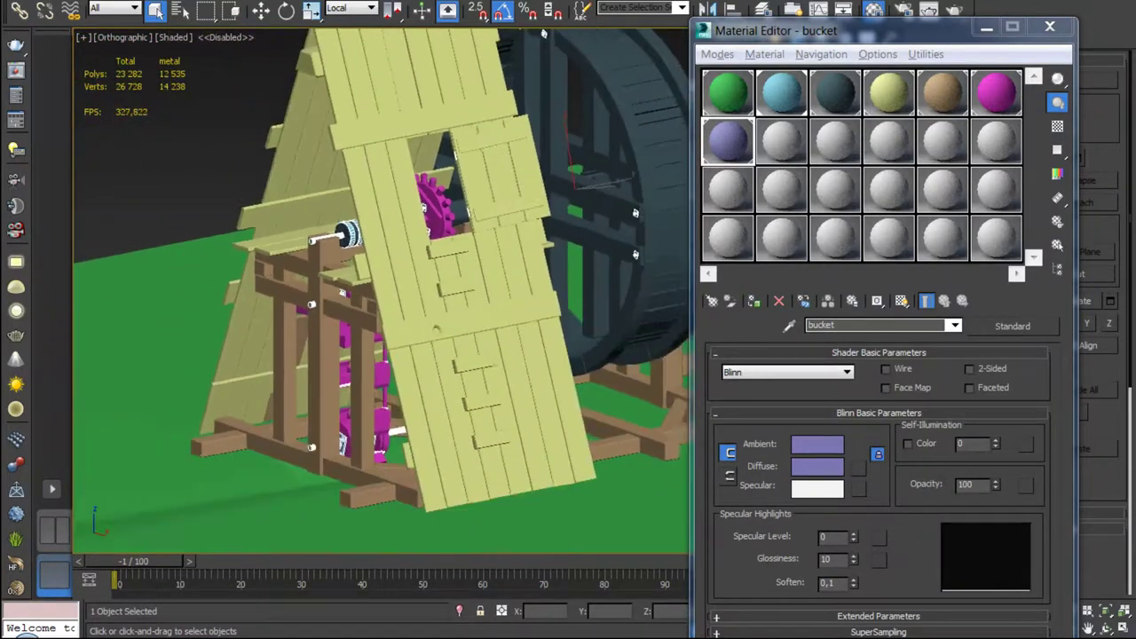
mouse_move(427, 171)
alt+middle_down()
mouse_move(454, 32)
mouse_move(539, 38)
alt+middle_up()
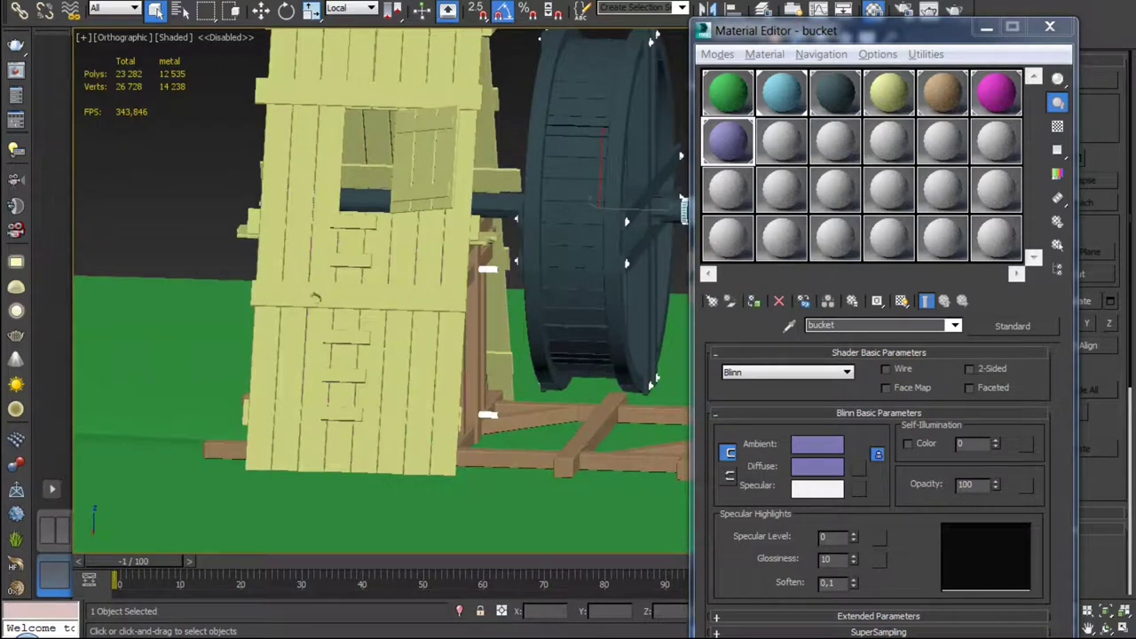
alt+middle_drag(315, 296, 458, 268)
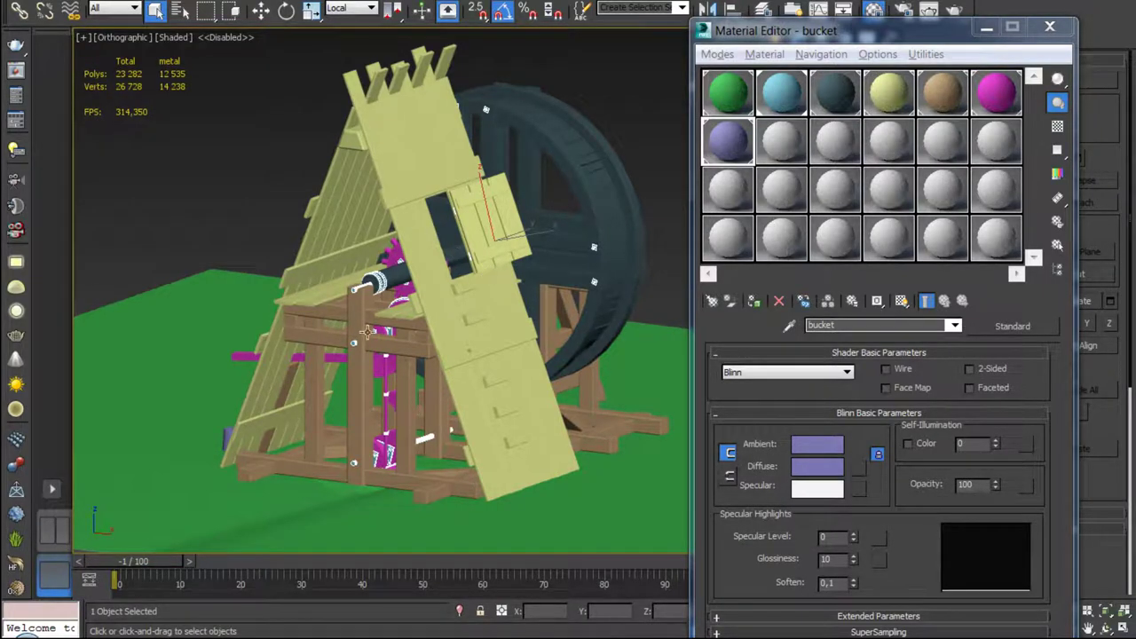
alt+middle_drag(440, 290, 444, 284)
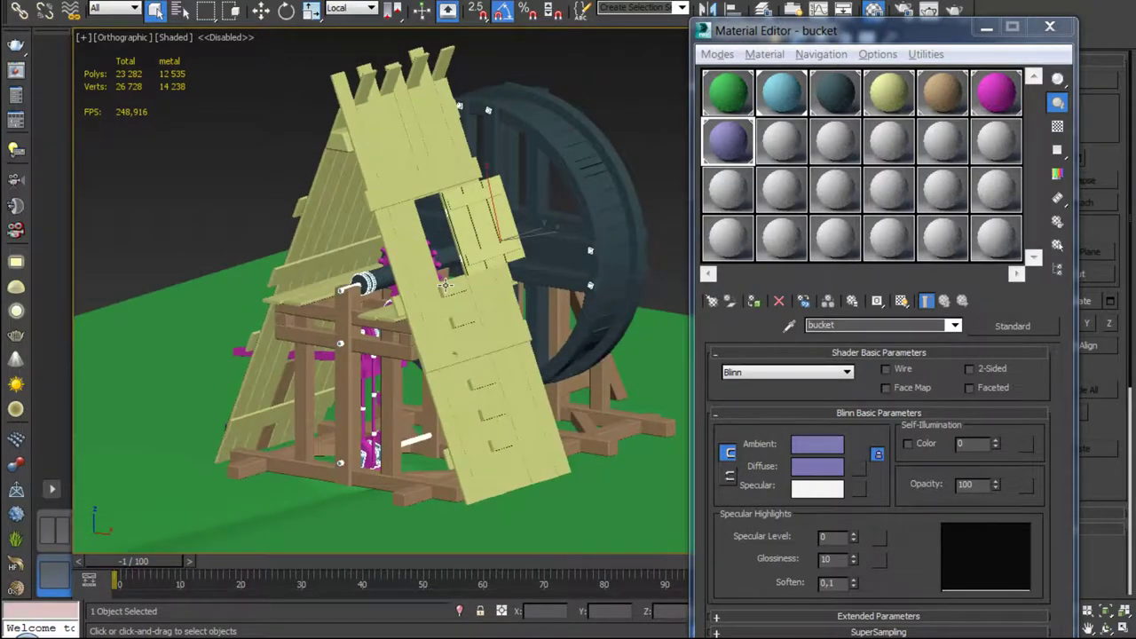
Step: Select the roof, beam frame and water wheel, then close the Material Editor
click(403, 169)
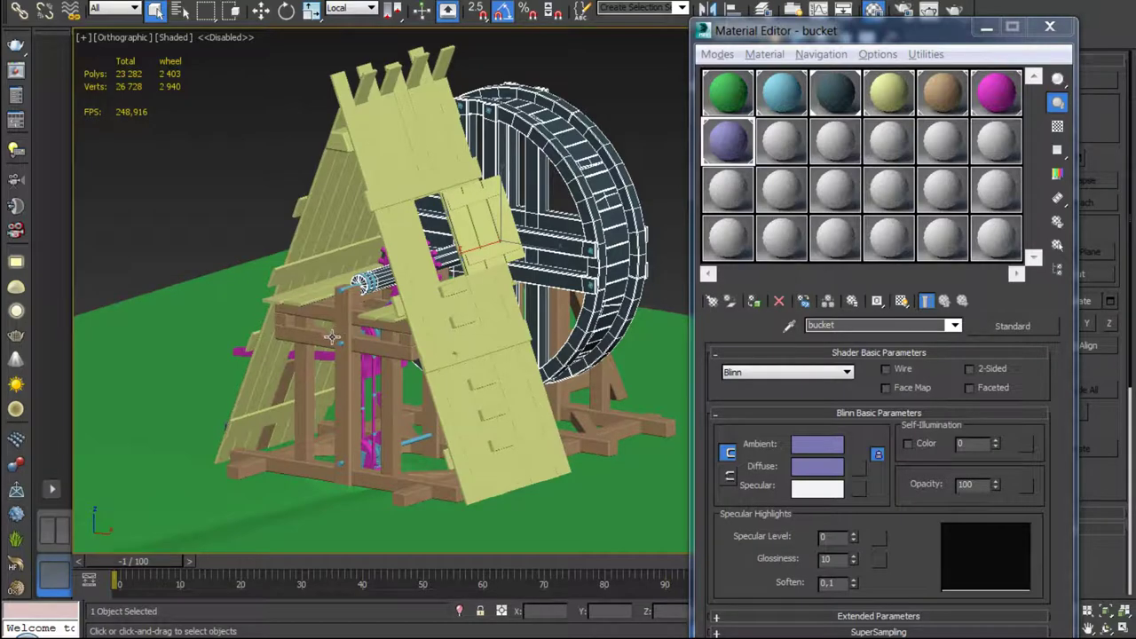
click(329, 338)
mouse_move(557, 281)
alt+middle_down()
mouse_move(443, 274)
mouse_move(611, 280)
mouse_move(621, 252)
mouse_move(586, 249)
mouse_move(649, 236)
mouse_move(547, 264)
mouse_move(536, 282)
alt+middle_up()
click(512, 274)
click(1049, 27)
Step: Inspect the gear pieces Tube008, Tube009 and Cone002 by selecting each in turn
scroll(536, 282, up, 5)
scroll(437, 301, down, 5)
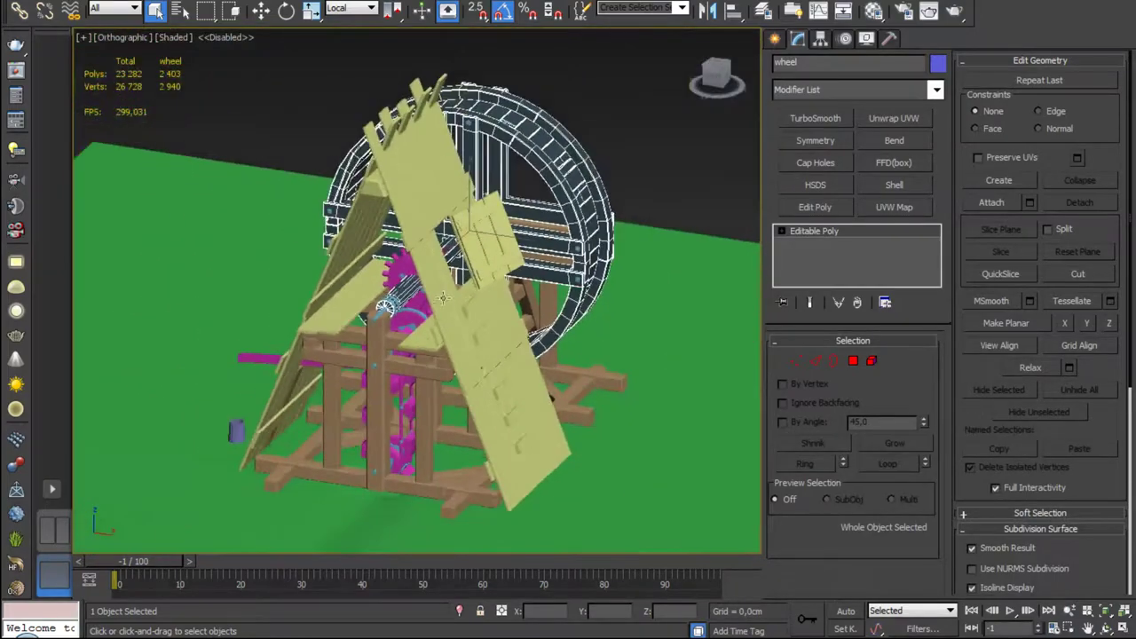
alt+middle_drag(437, 302, 430, 211)
scroll(431, 210, up, 5)
click(341, 192)
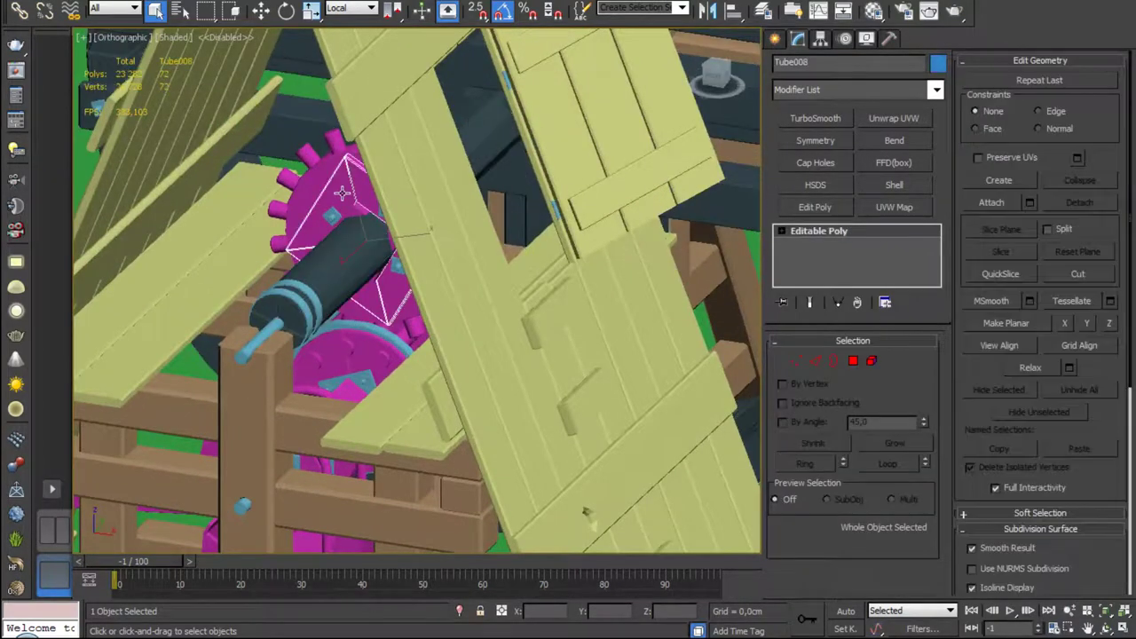
scroll(372, 192, down, 3)
scroll(386, 192, down, 3)
scroll(391, 192, down, 2)
click(391, 192)
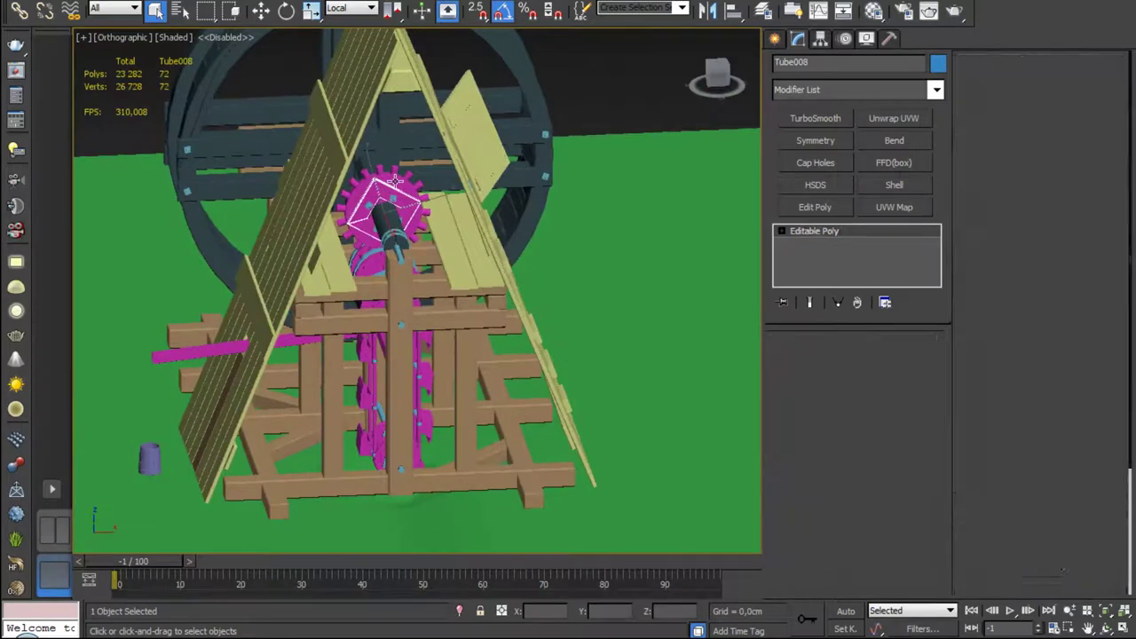
mouse_move(391, 192)
alt+middle_down()
mouse_move(364, 206)
mouse_move(372, 199)
alt+middle_up()
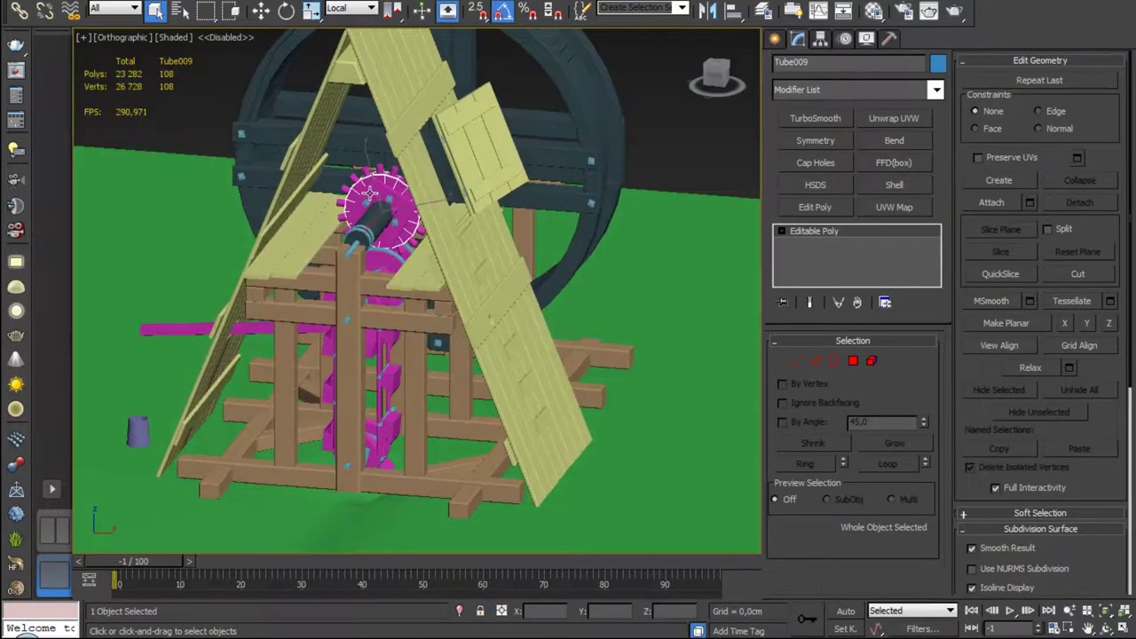
click(366, 171)
click(321, 168)
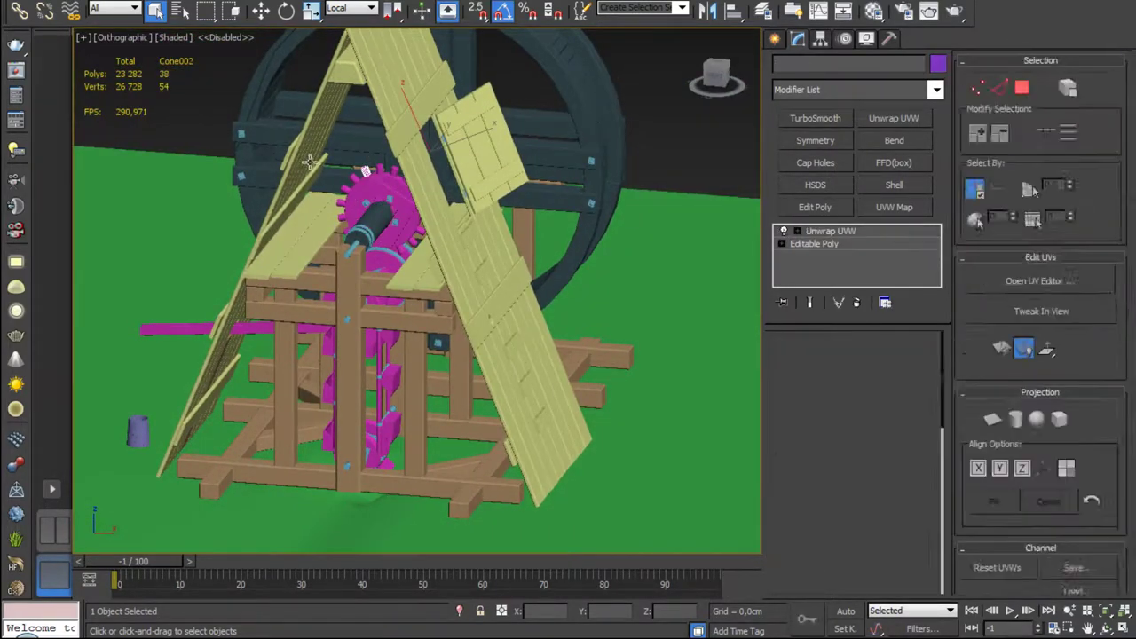
click(363, 203)
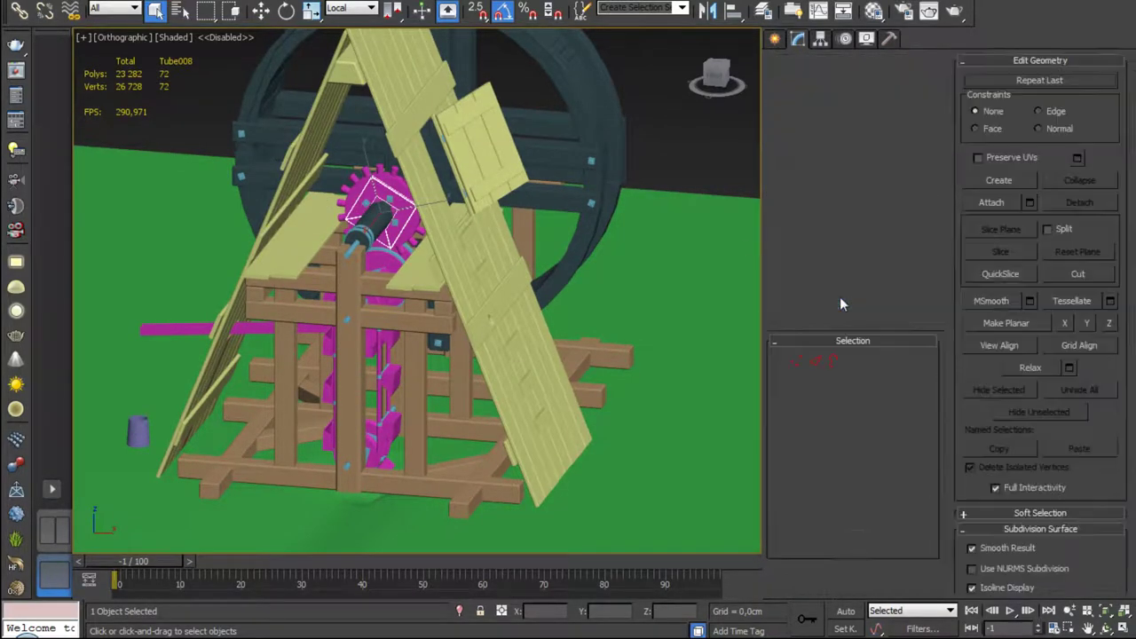
Step: Select the roof and open its Edit UVWs editor
alt+middle_drag(492, 217, 464, 228)
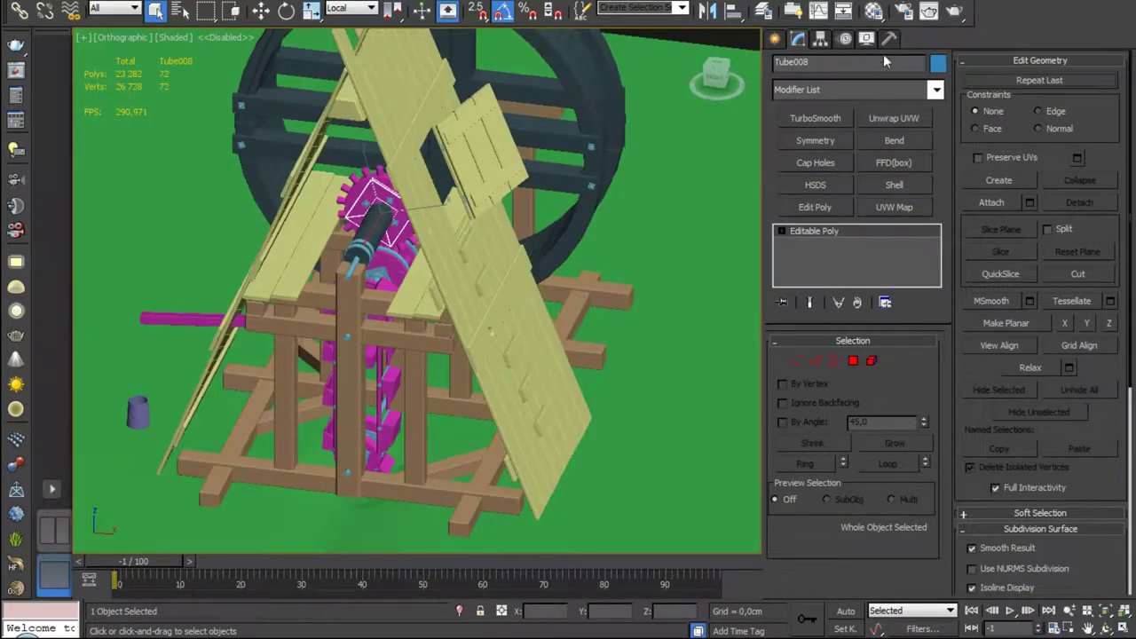
click(478, 169)
alt+middle_drag(478, 169, 461, 213)
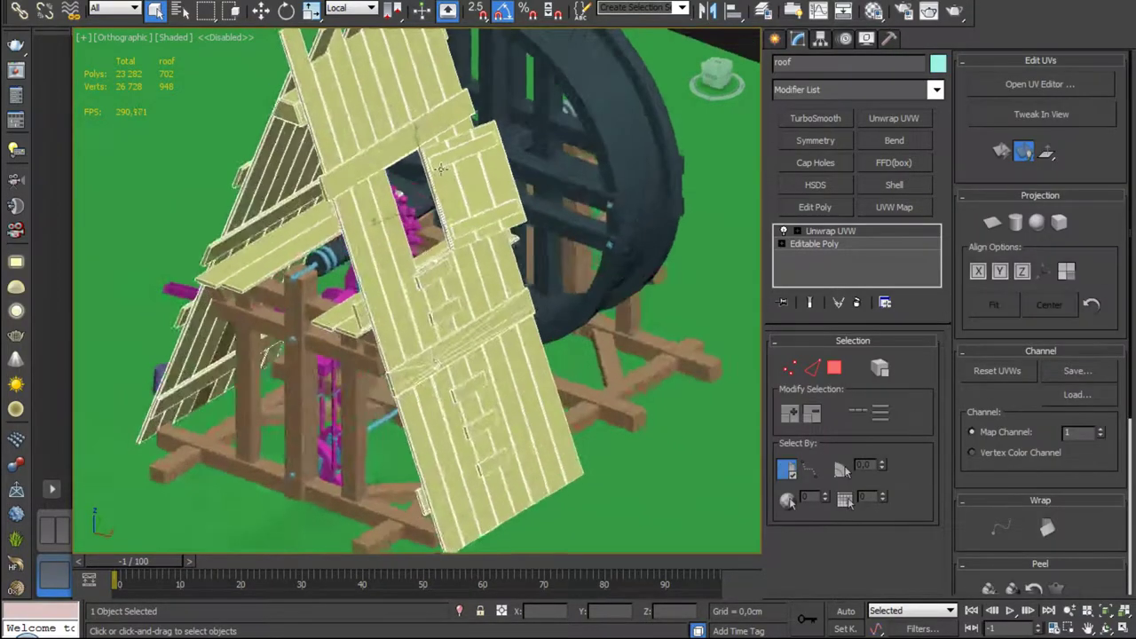
scroll(417, 293, down, 3)
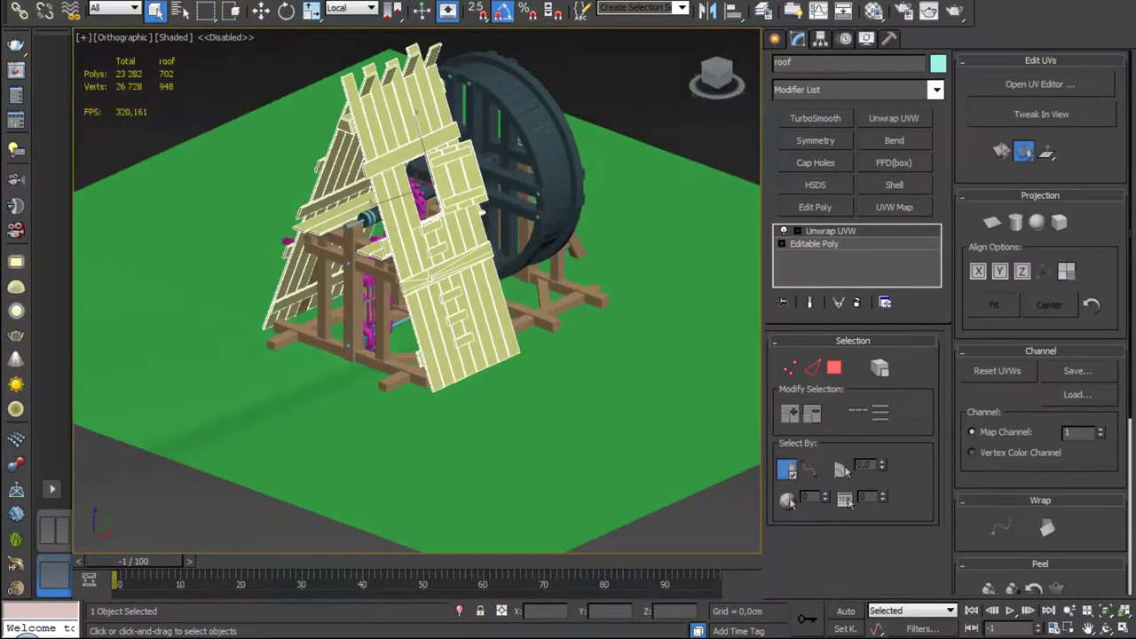
click(1011, 85)
Step: Hide the checker background and resize the UV editor to frame the roof's UV islands
click(219, 77)
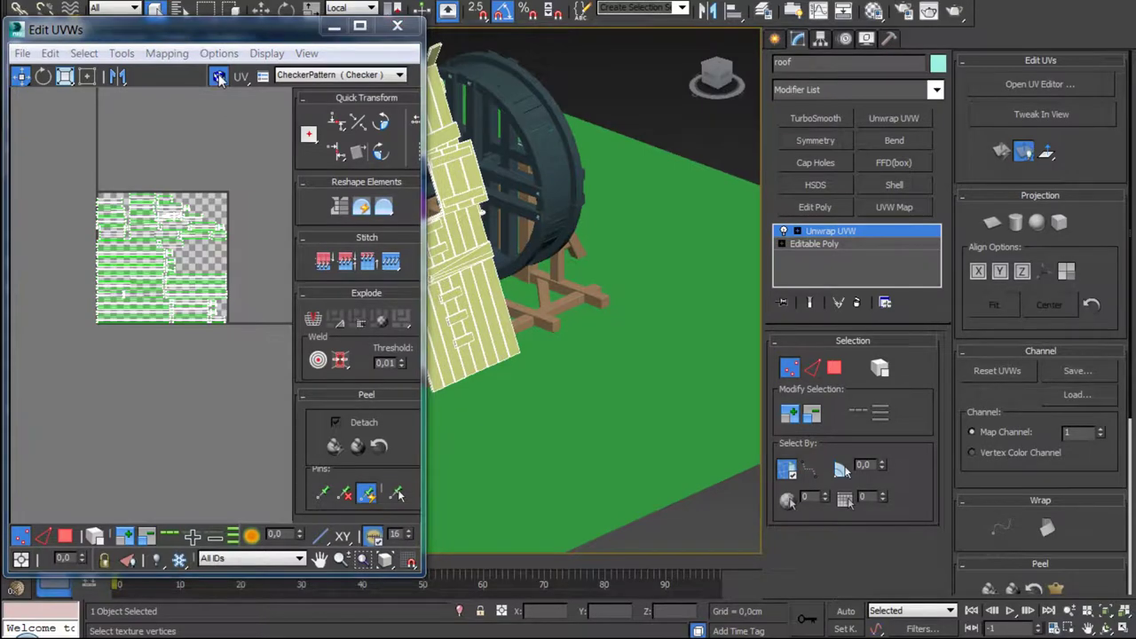
click(218, 77)
scroll(222, 88, up, 5)
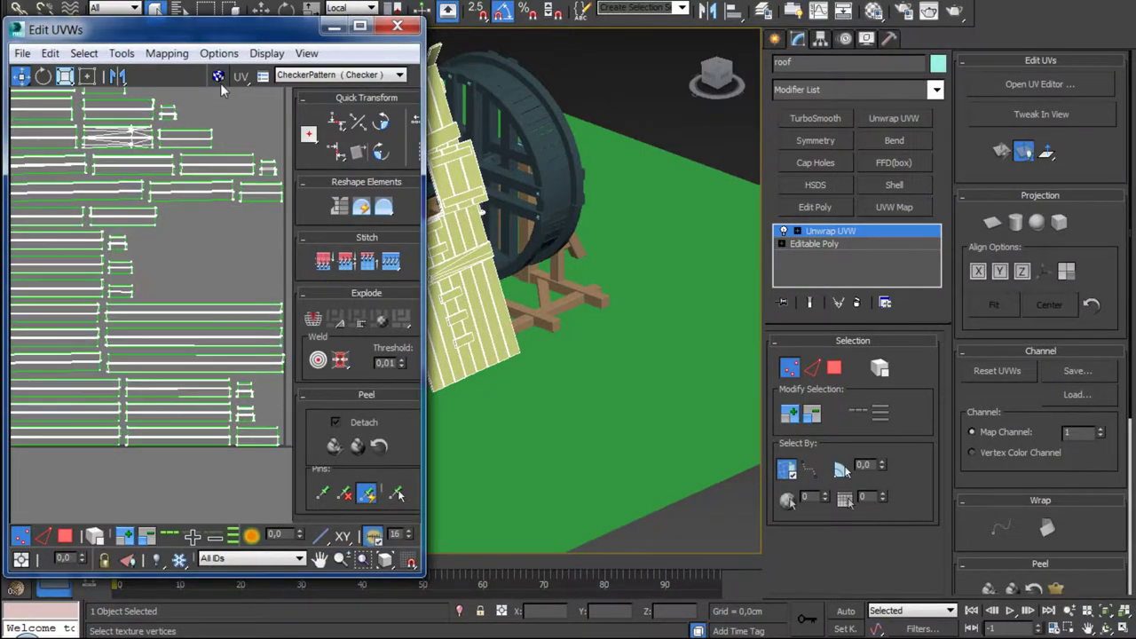
drag(424, 21, 504, 2)
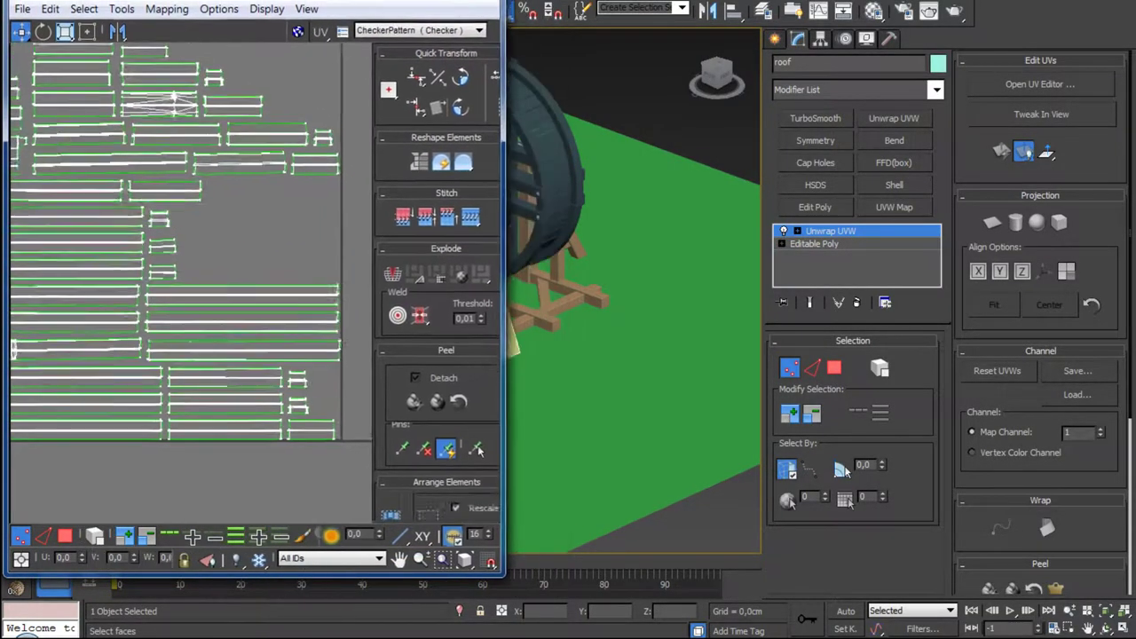
mouse_move(484, 587)
mouse_down()
mouse_move(432, 621)
mouse_move(445, 636)
mouse_up()
scroll(253, 253, down, 3)
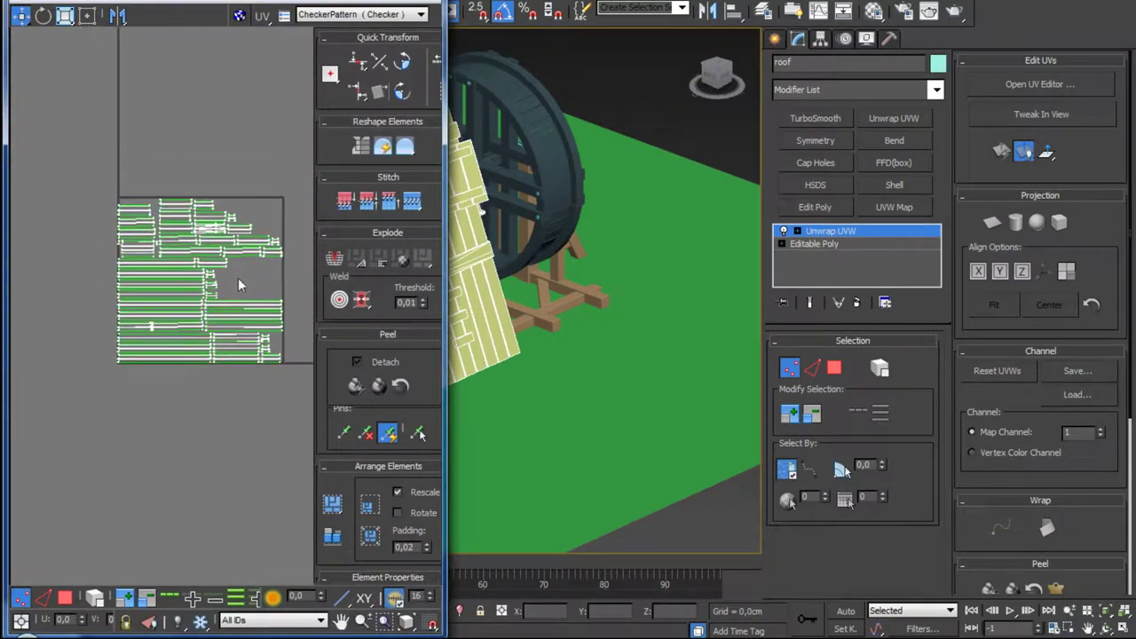
scroll(239, 284, up, 1)
scroll(184, 271, up, 1)
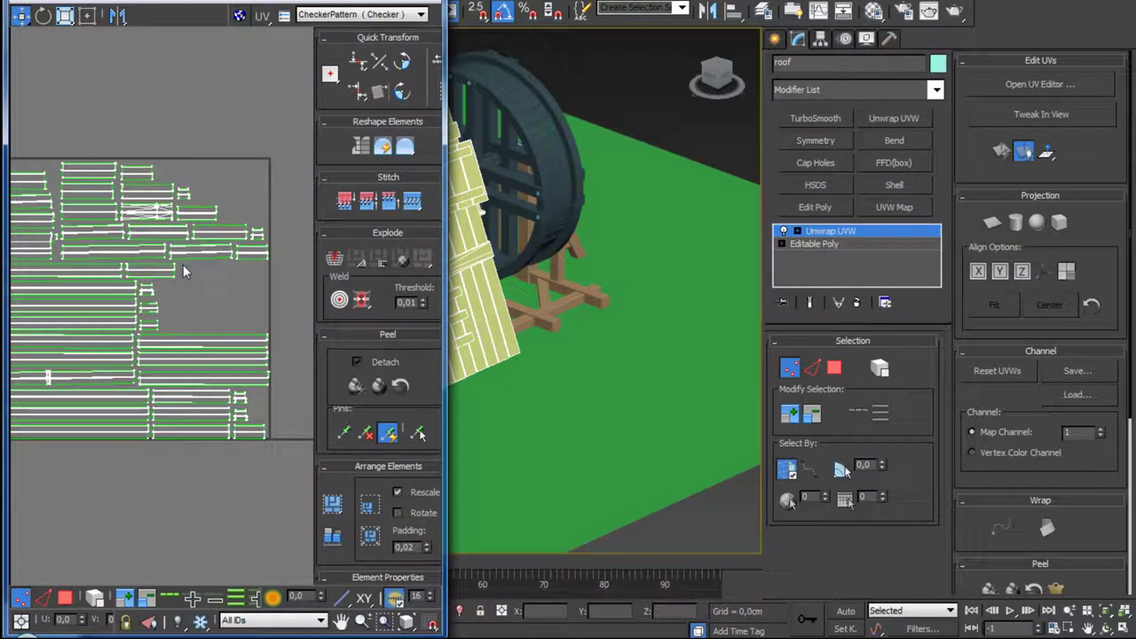
middle_drag(184, 270, 223, 250)
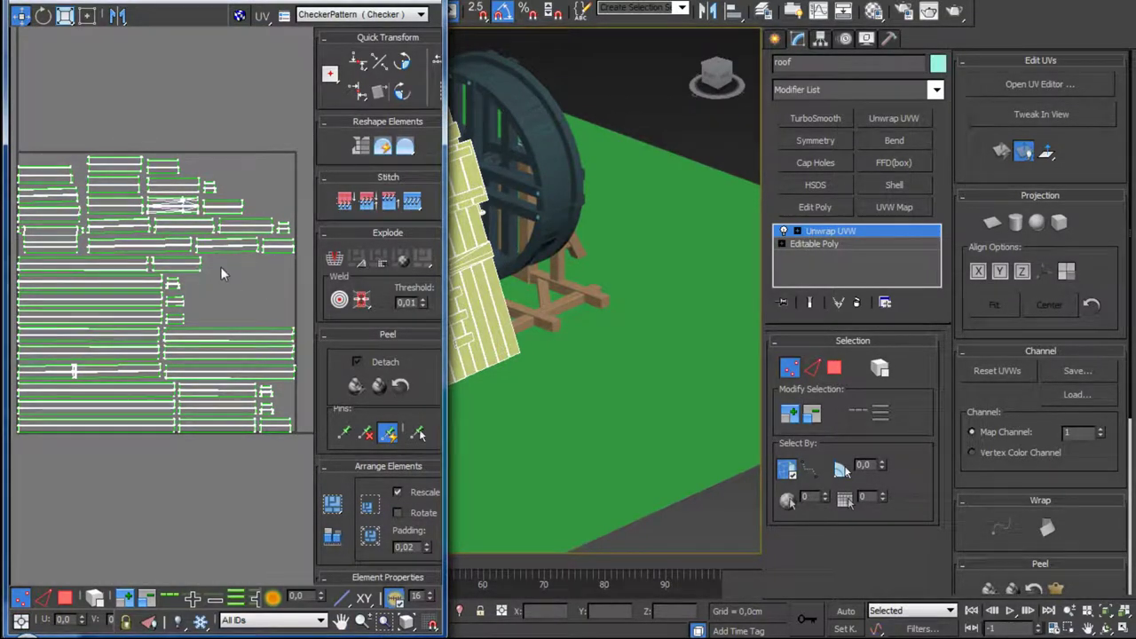
scroll(264, 283, up, 3)
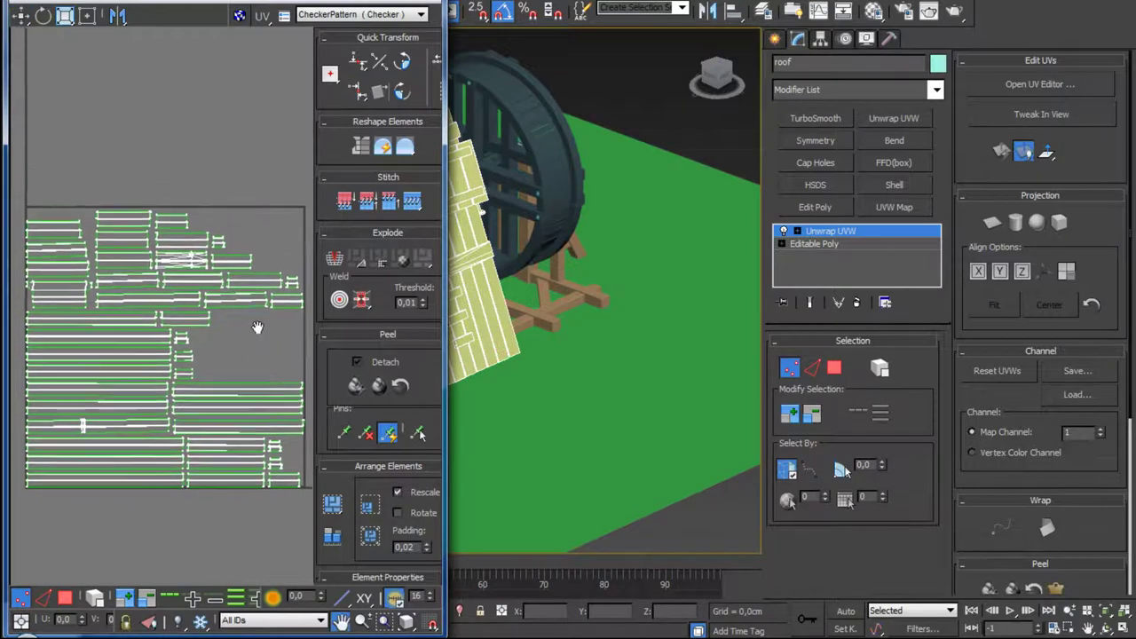
scroll(256, 325, up, 4)
scroll(180, 264, down, 2)
scroll(181, 264, down, 3)
scroll(180, 263, down, 3)
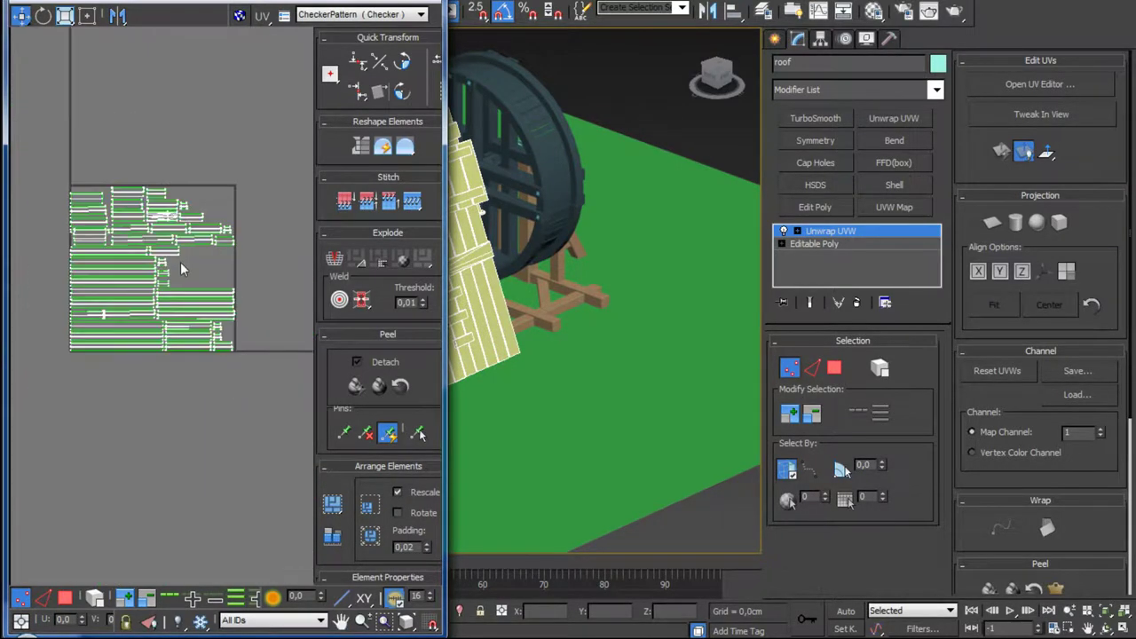
scroll(187, 264, down, 1)
scroll(194, 262, up, 1)
scroll(184, 253, up, 2)
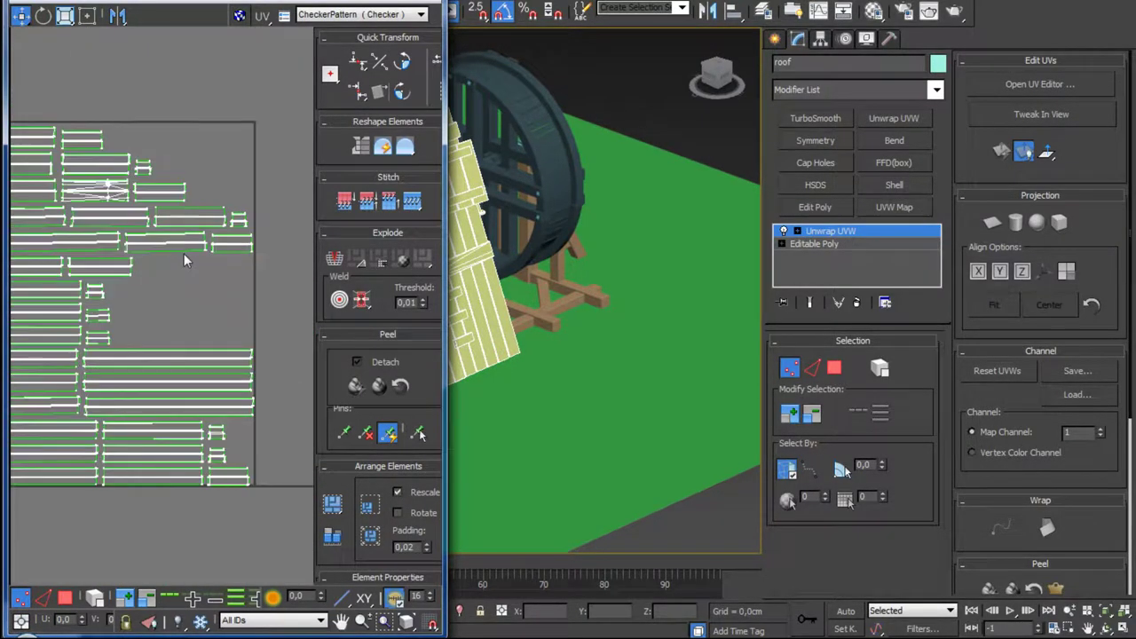
scroll(181, 250, down, 2)
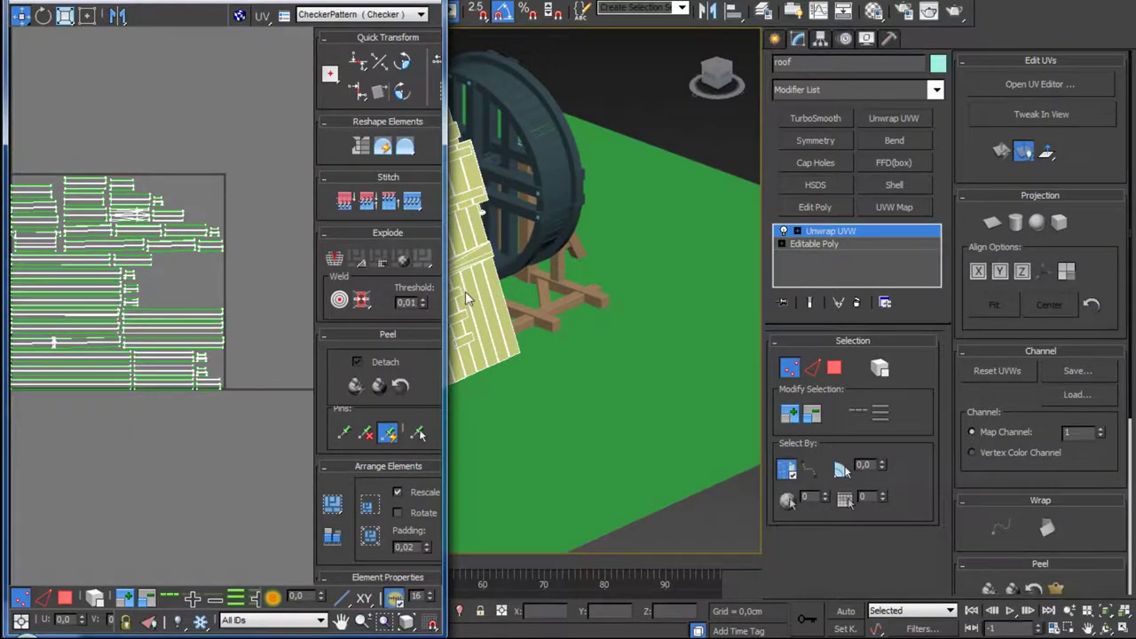
Step: Enable Select By Element, select every roof element with Ctrl+A, and exit zoom mode
key(z)
mouse_move(636, 310)
alt+middle_down()
mouse_move(584, 290)
mouse_move(565, 314)
alt+middle_up()
scroll(562, 269, up, 3)
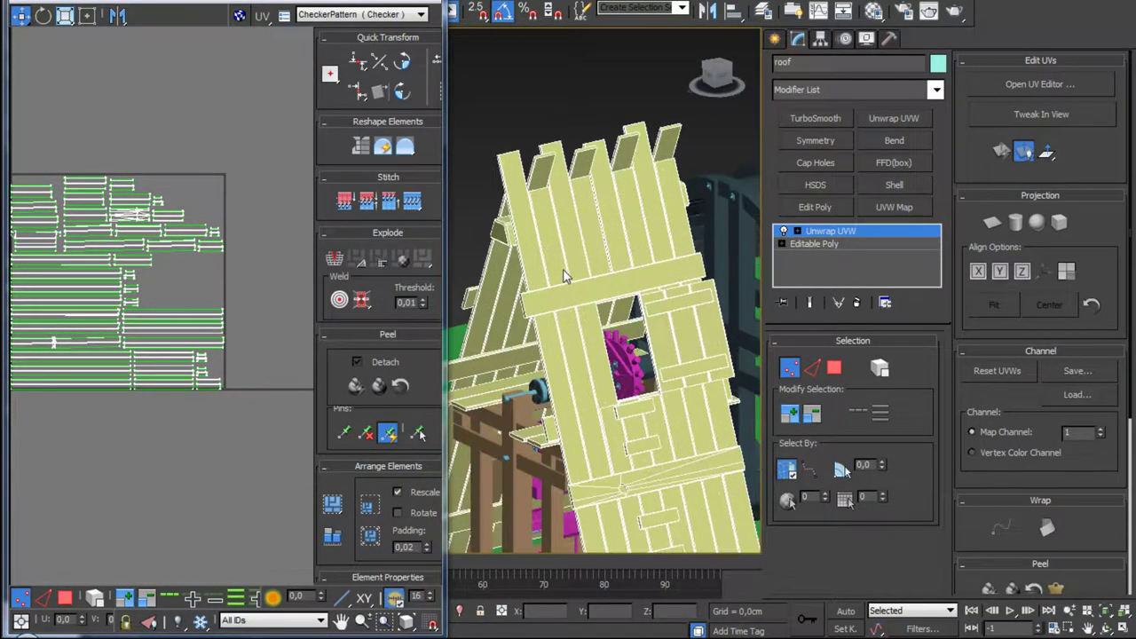
click(834, 367)
key(ctrl+a)
scroll(217, 280, down, 3)
right_click(218, 280)
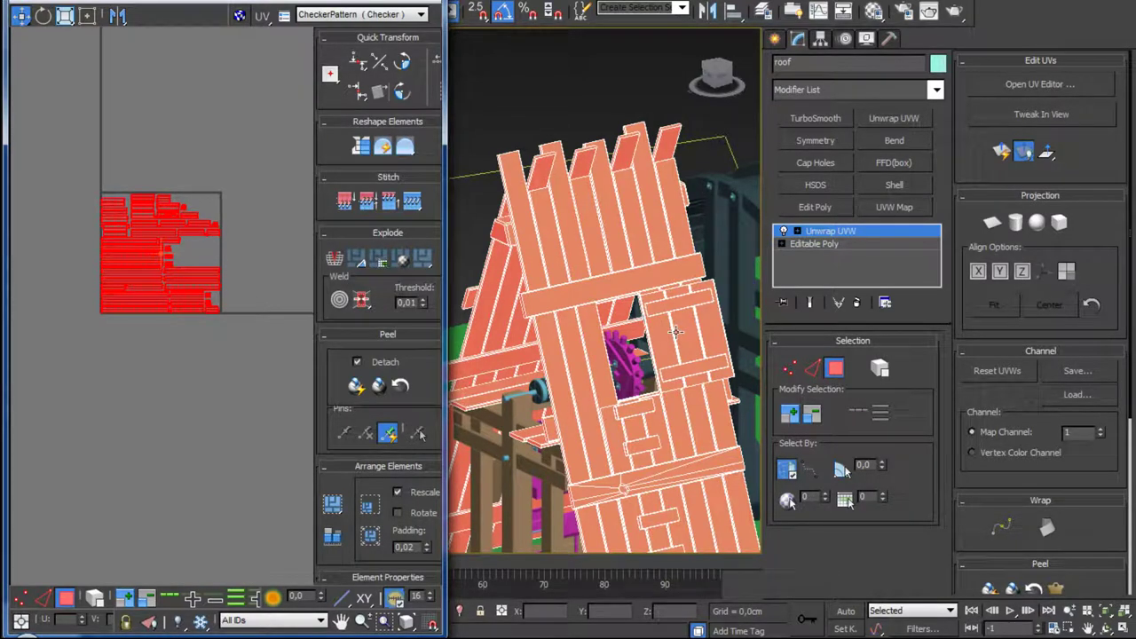
Step: Turn off Select By Element and pick the plank and crossbar faces over the roof opening
click(786, 469)
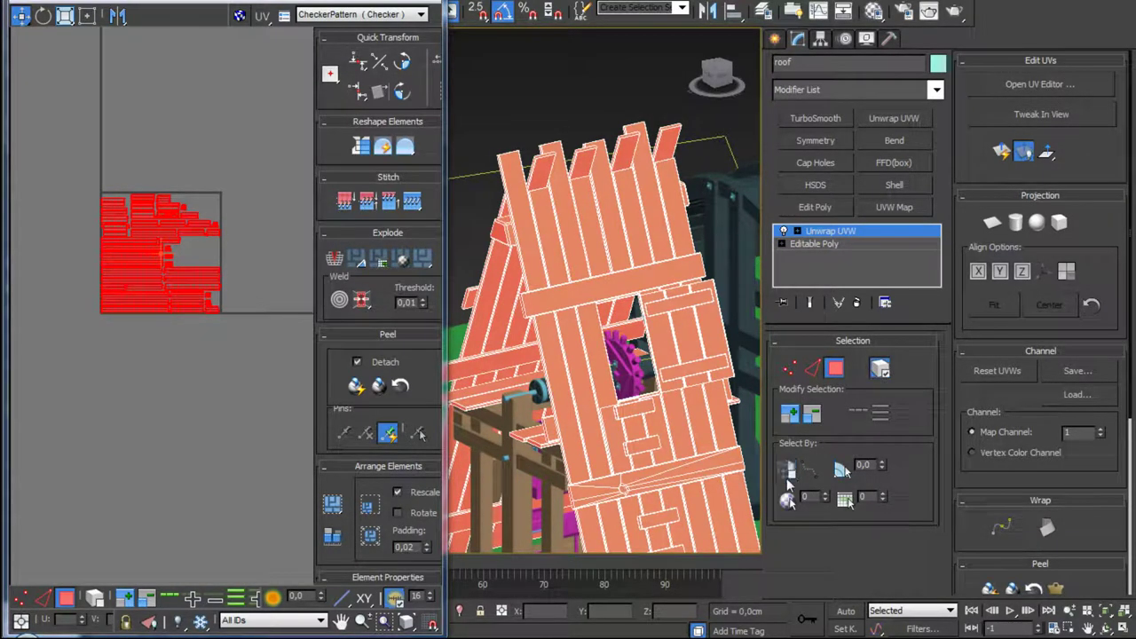
click(671, 343)
click(685, 337)
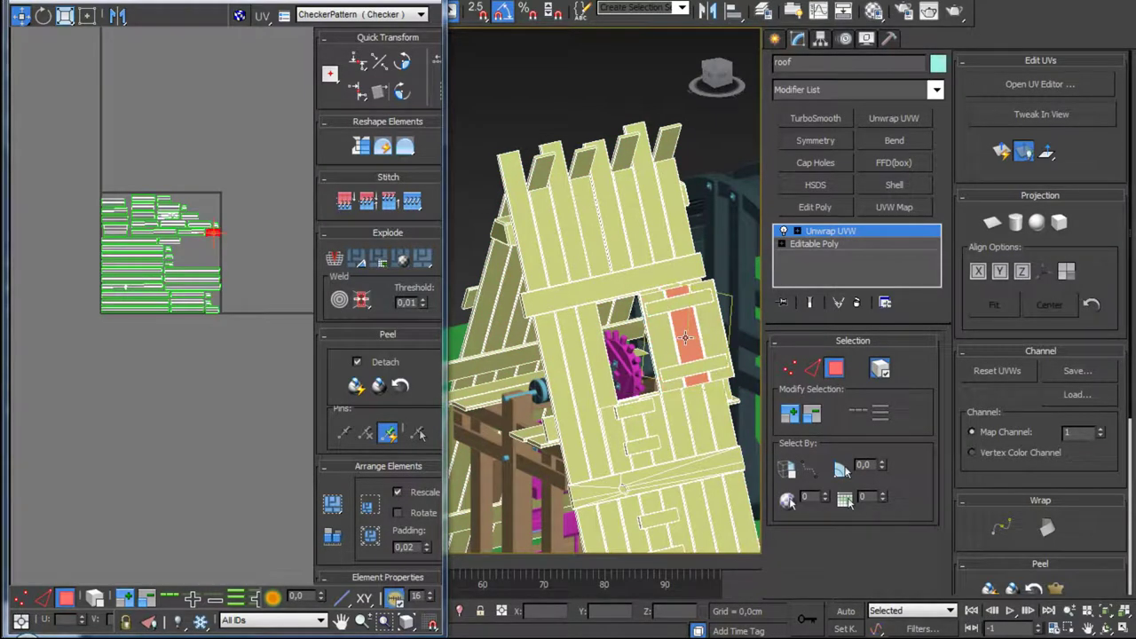
ctrl+click(667, 335)
ctrl+click(666, 305)
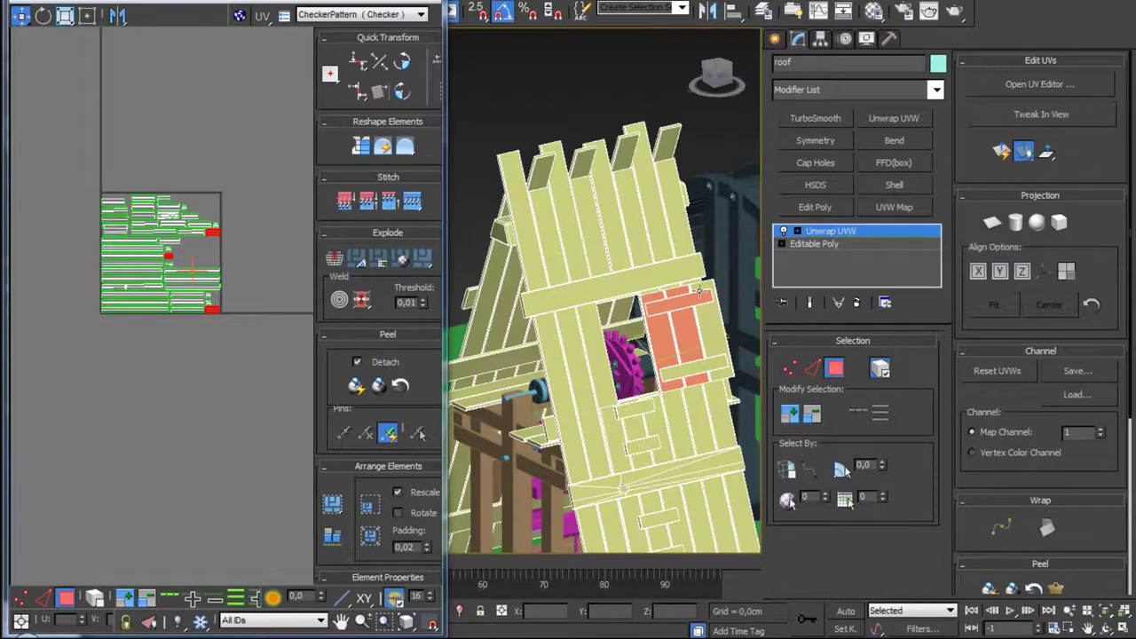
ctrl+click(701, 306)
ctrl+click(700, 369)
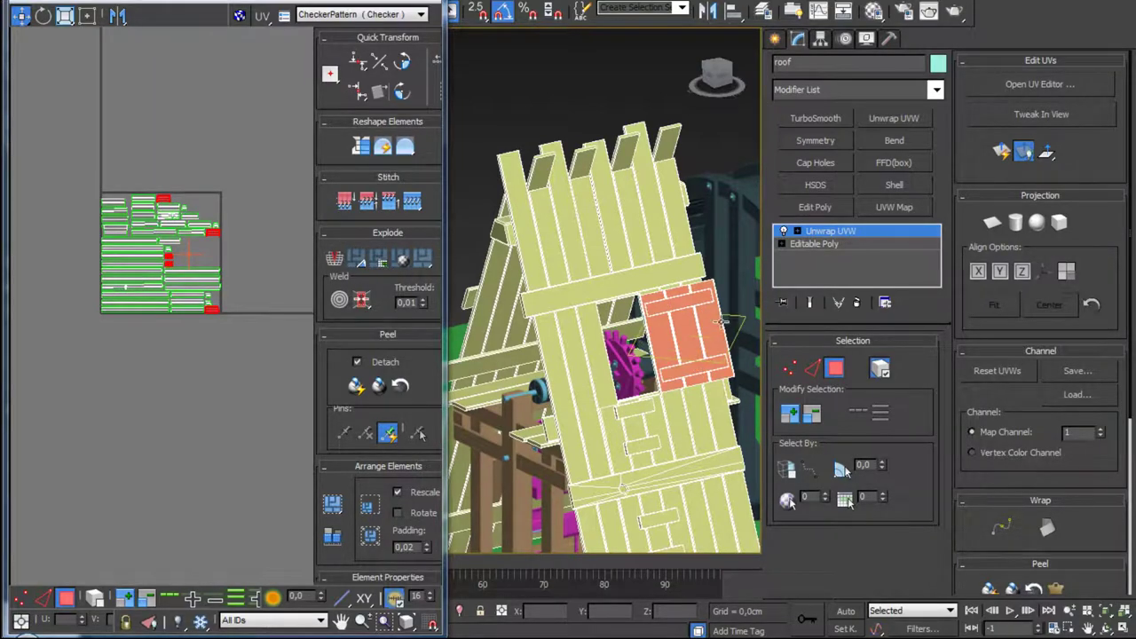
mouse_move(701, 371)
alt+middle_down()
mouse_move(626, 337)
mouse_move(547, 557)
alt+middle_up()
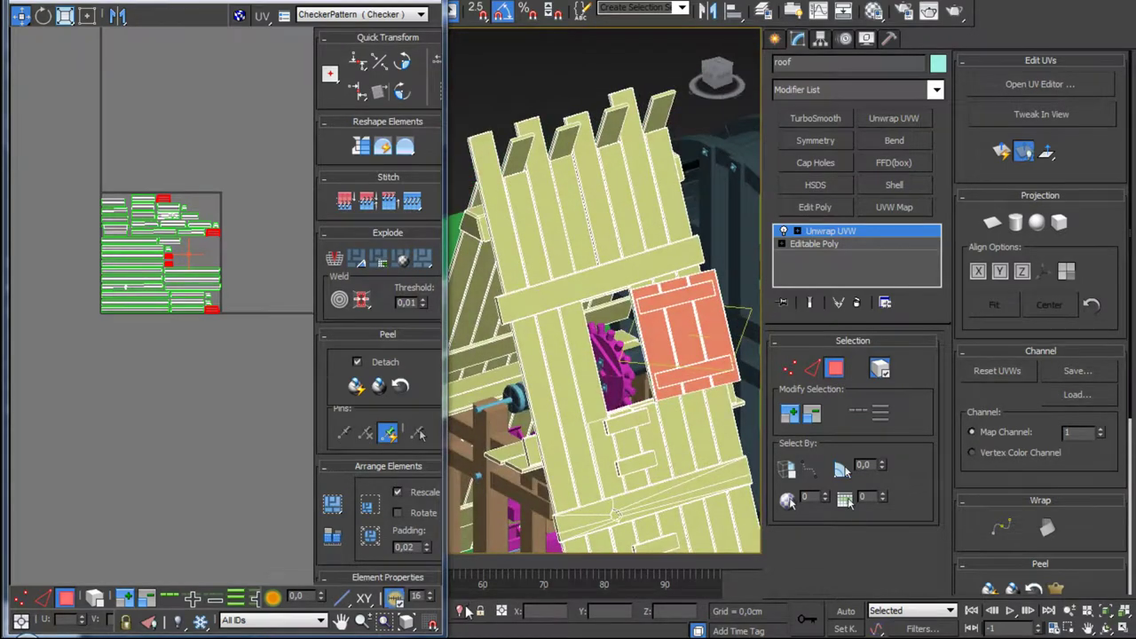
alt+middle_drag(546, 557, 467, 608)
Step: Zoom into the UV layout and move the top island lower inside the UV square
middle_drag(227, 251, 290, 296)
scroll(290, 296, up, 3)
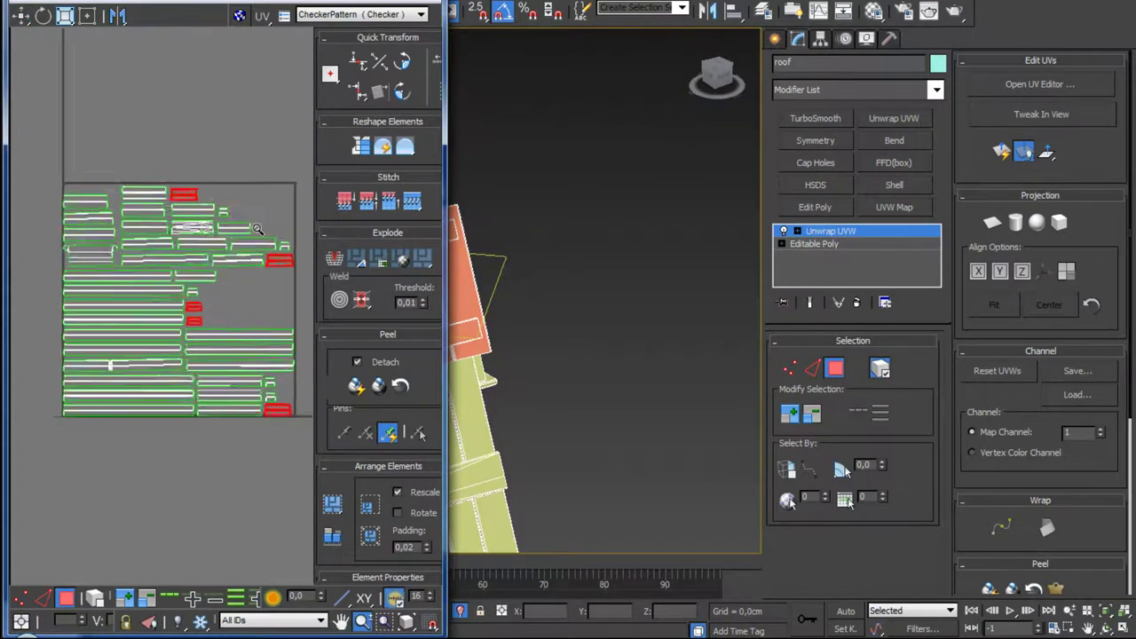
scroll(266, 275, up, 2)
drag(222, 257, 157, 216)
middle_drag(157, 215, 221, 192)
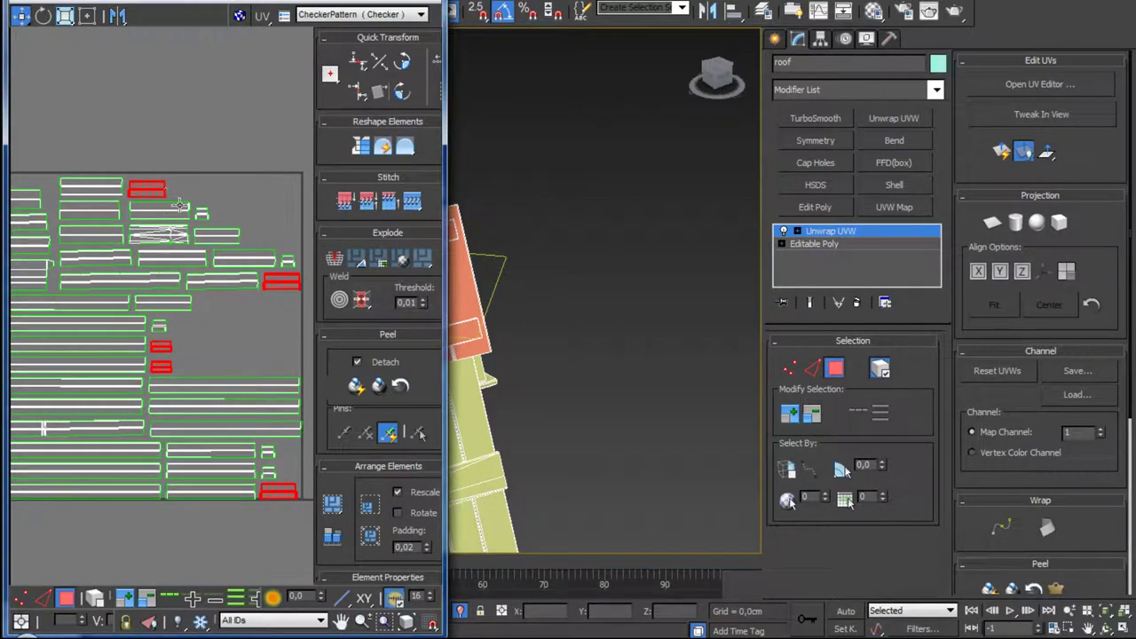
middle_drag(223, 236, 179, 205)
scroll(202, 314, down, 1)
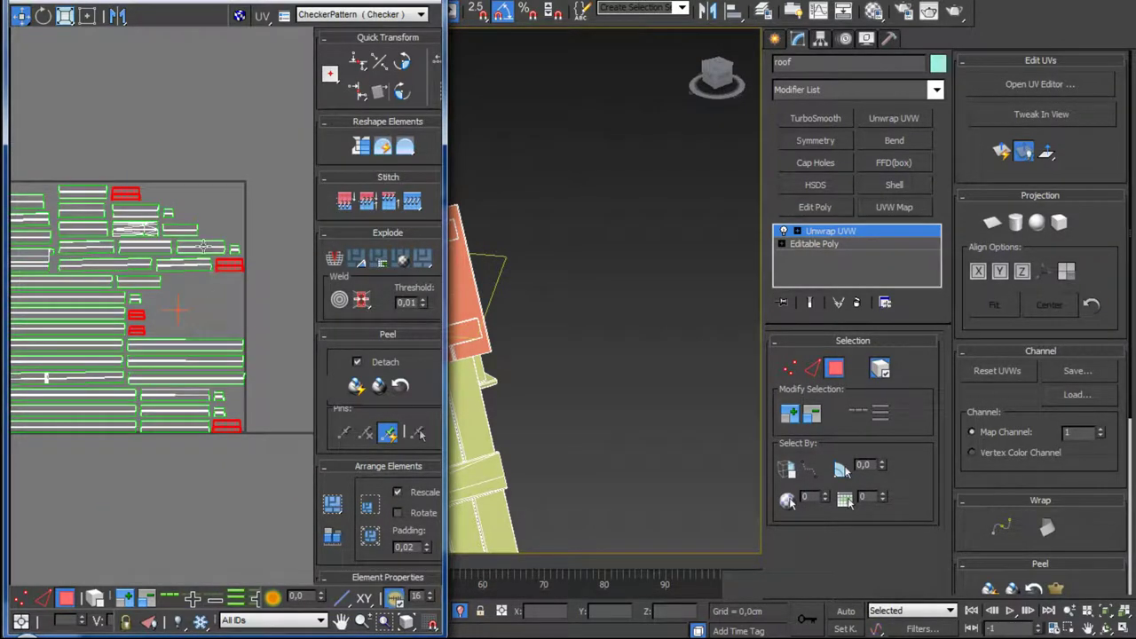
click(154, 158)
click(138, 195)
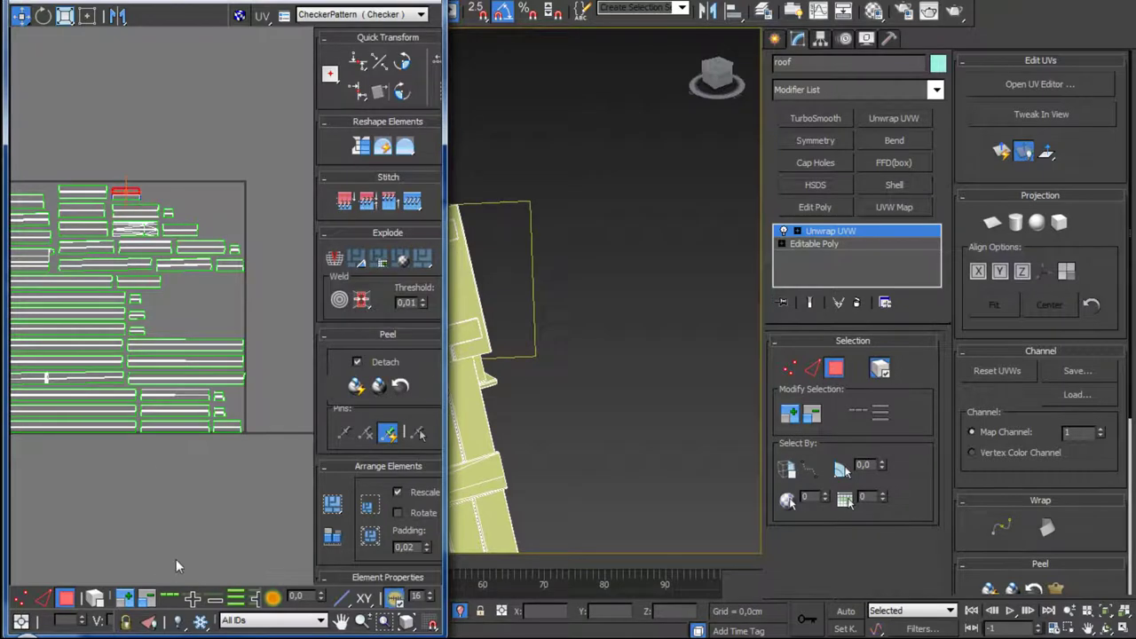
click(143, 145)
click(131, 192)
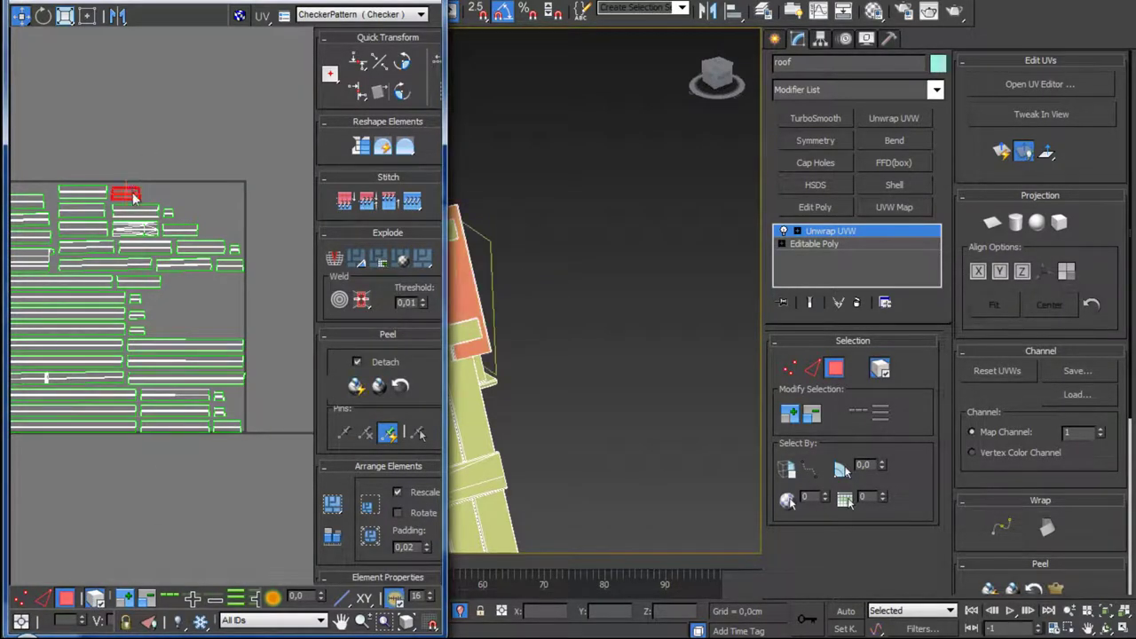
mouse_move(131, 193)
mouse_down()
mouse_move(184, 291)
mouse_move(167, 298)
mouse_up()
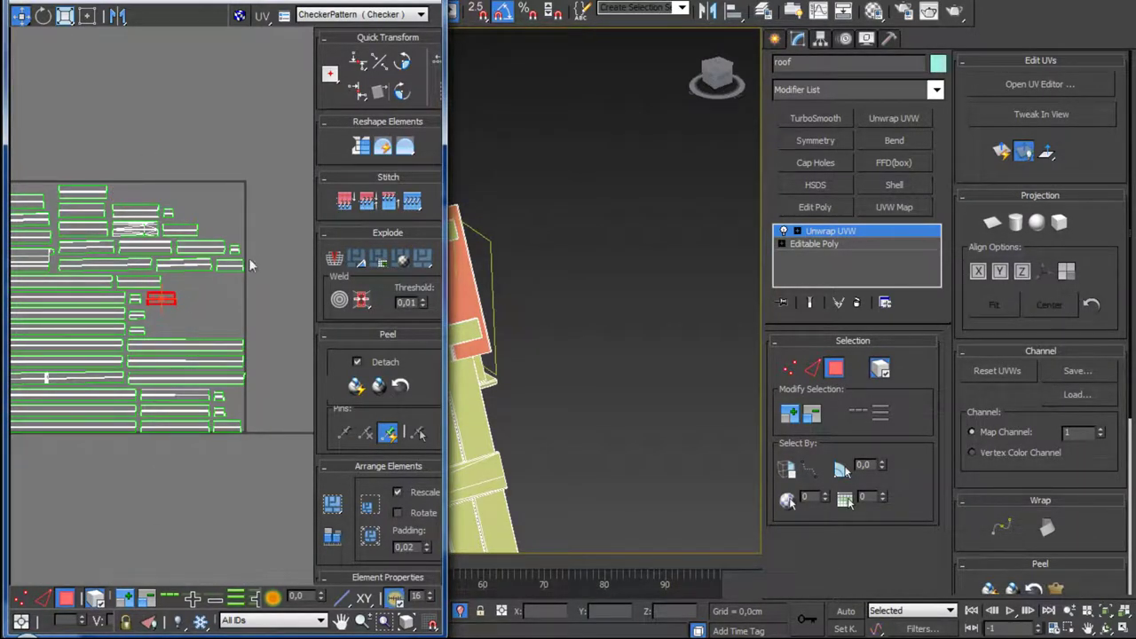
key(z)
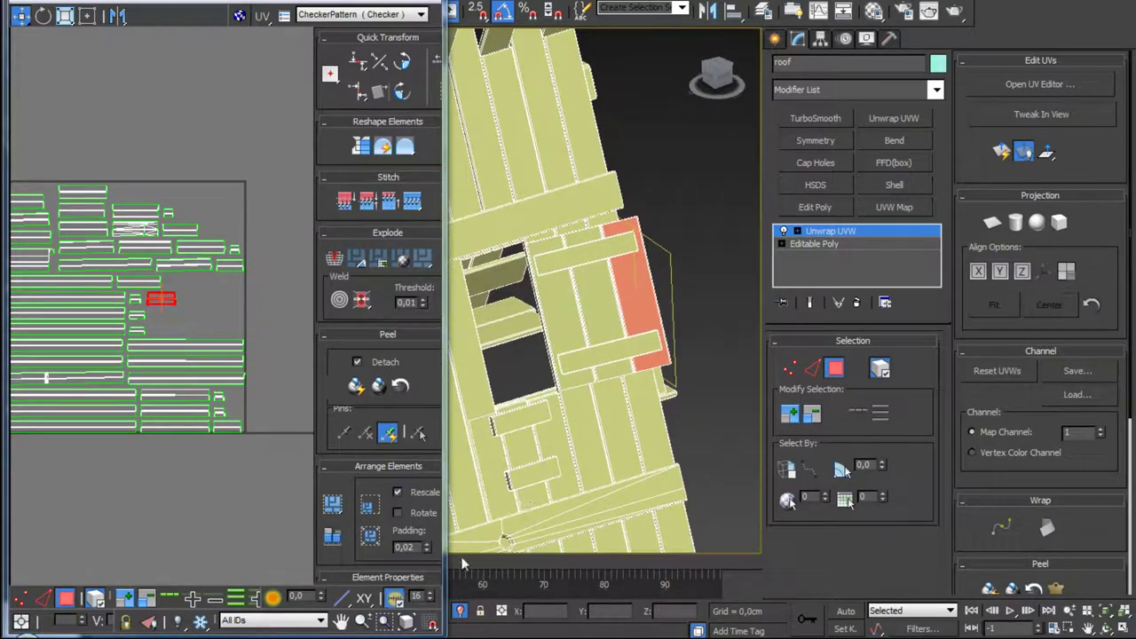
Step: Select the five roof-opening planks and move their UV islands below the UV square
click(610, 310)
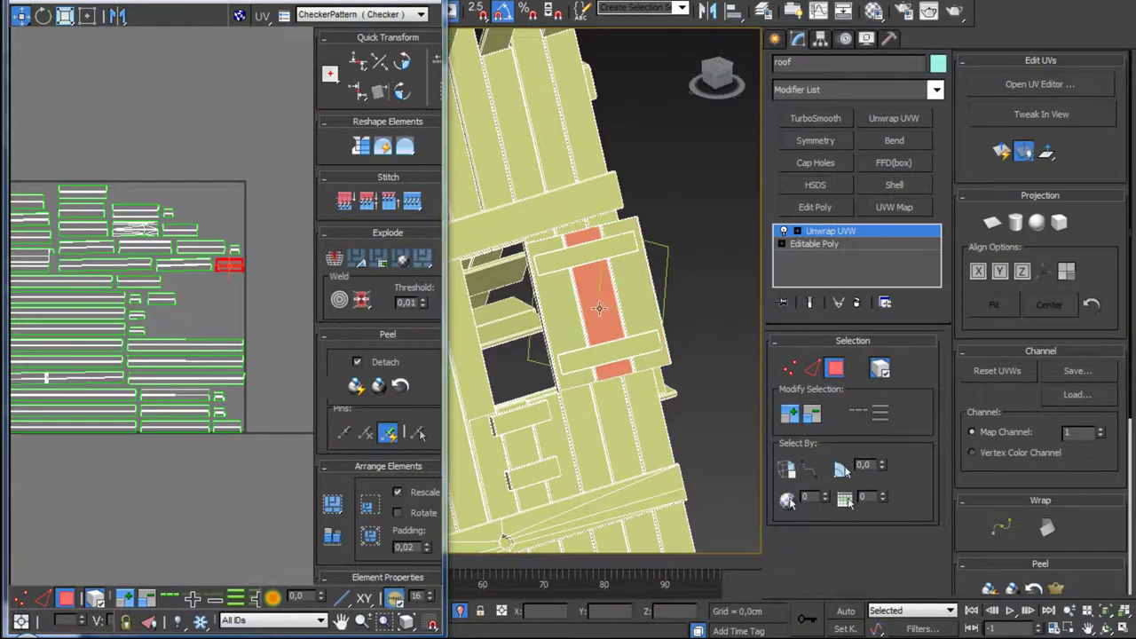
ctrl+click(566, 304)
ctrl+click(573, 268)
ctrl+click(582, 358)
ctrl+click(635, 310)
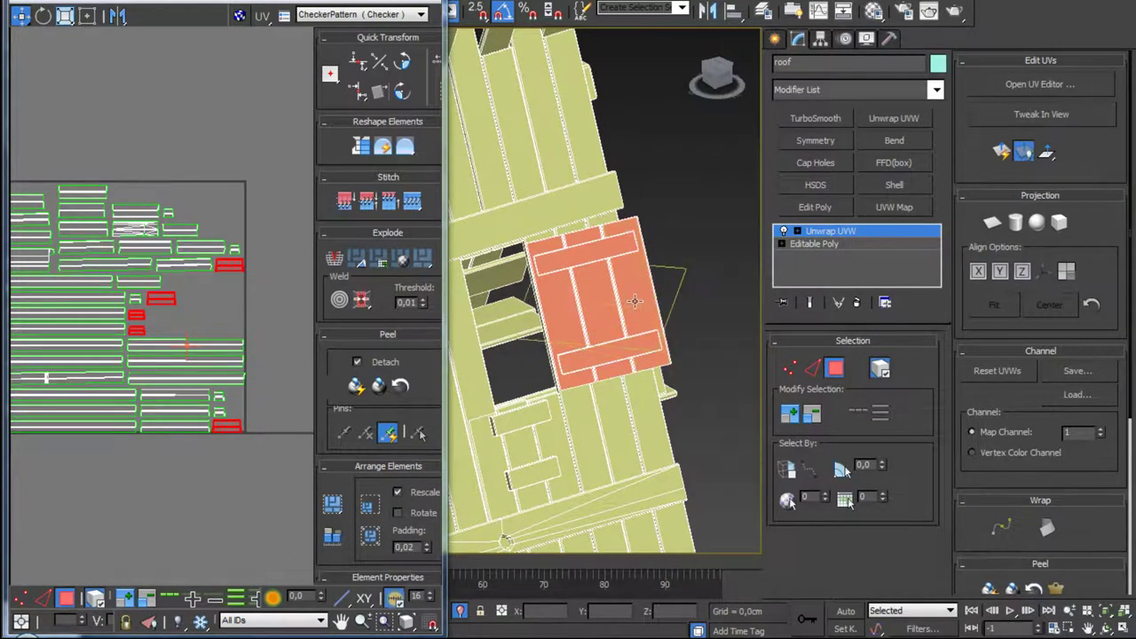
drag(168, 298, 251, 467)
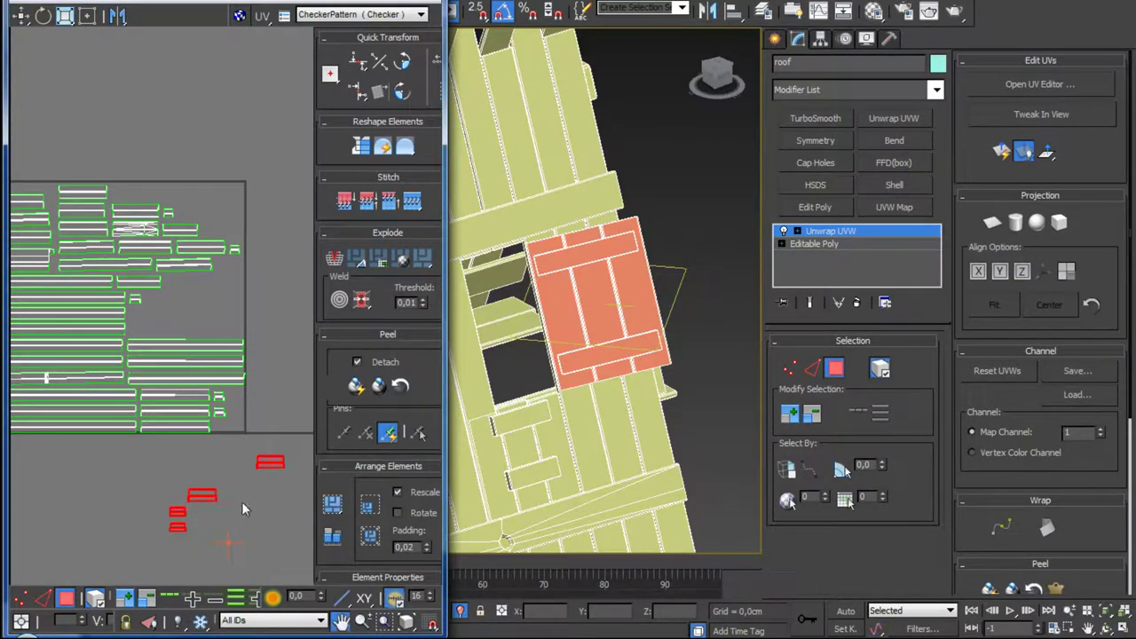
middle_drag(241, 501, 189, 393)
scroll(189, 393, down, 3)
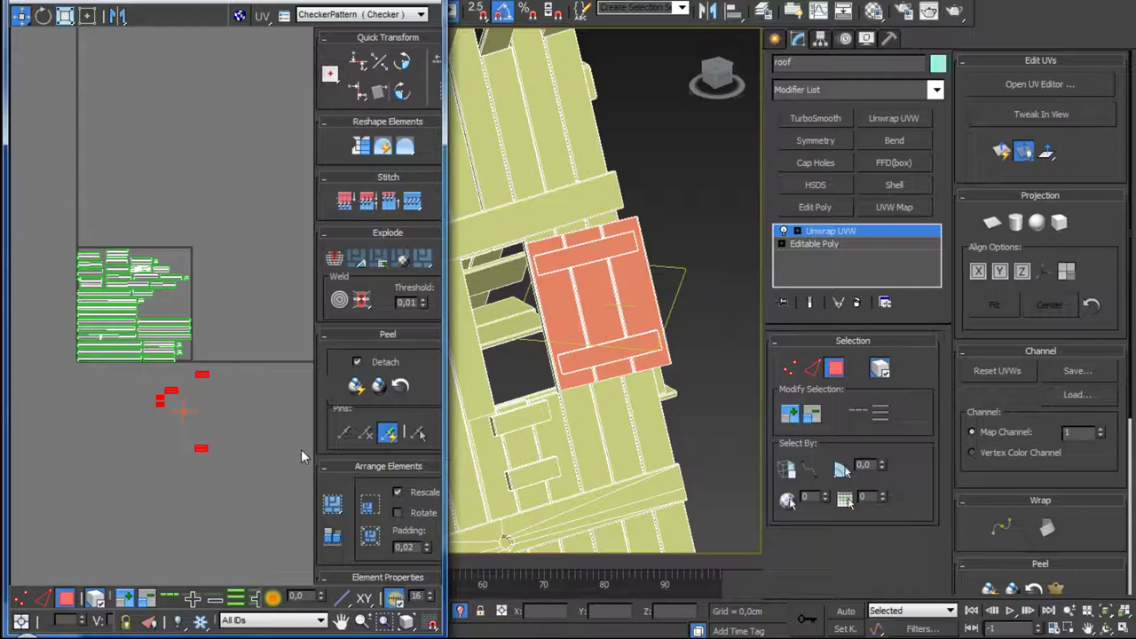
scroll(603, 293, down, 3)
mouse_move(603, 293)
alt+middle_down()
mouse_move(515, 293)
mouse_move(603, 293)
alt+middle_up()
scroll(603, 293, up, 3)
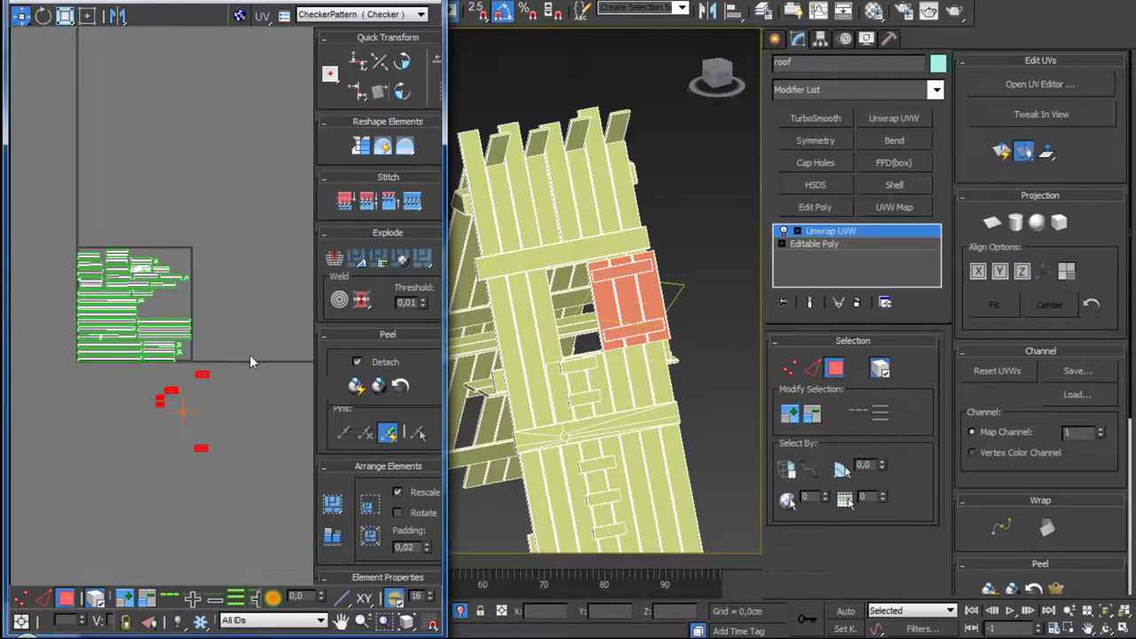
middle_drag(230, 381, 229, 327)
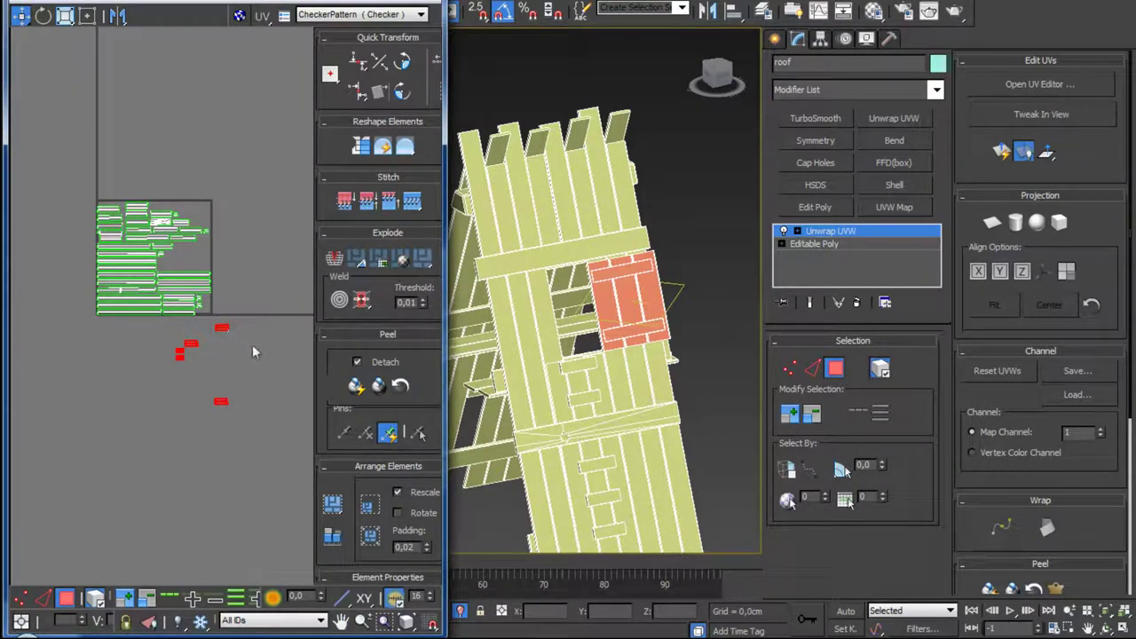
middle_drag(252, 352, 236, 402)
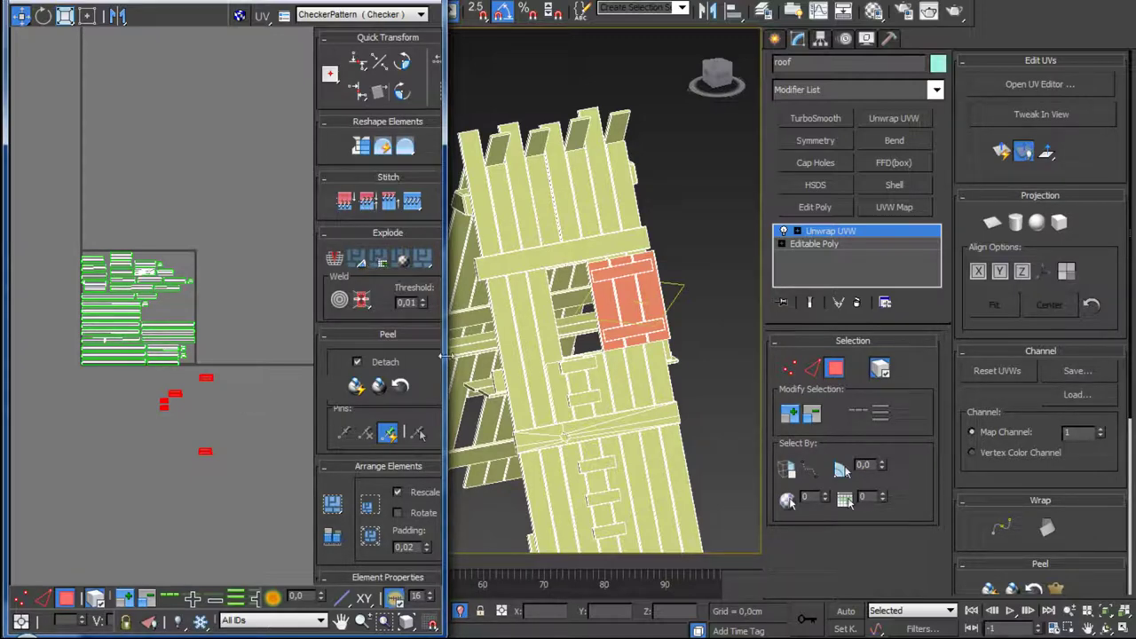
mouse_move(441, 355)
mouse_down()
mouse_move(560, 355)
mouse_move(405, 355)
mouse_move(439, 355)
mouse_up()
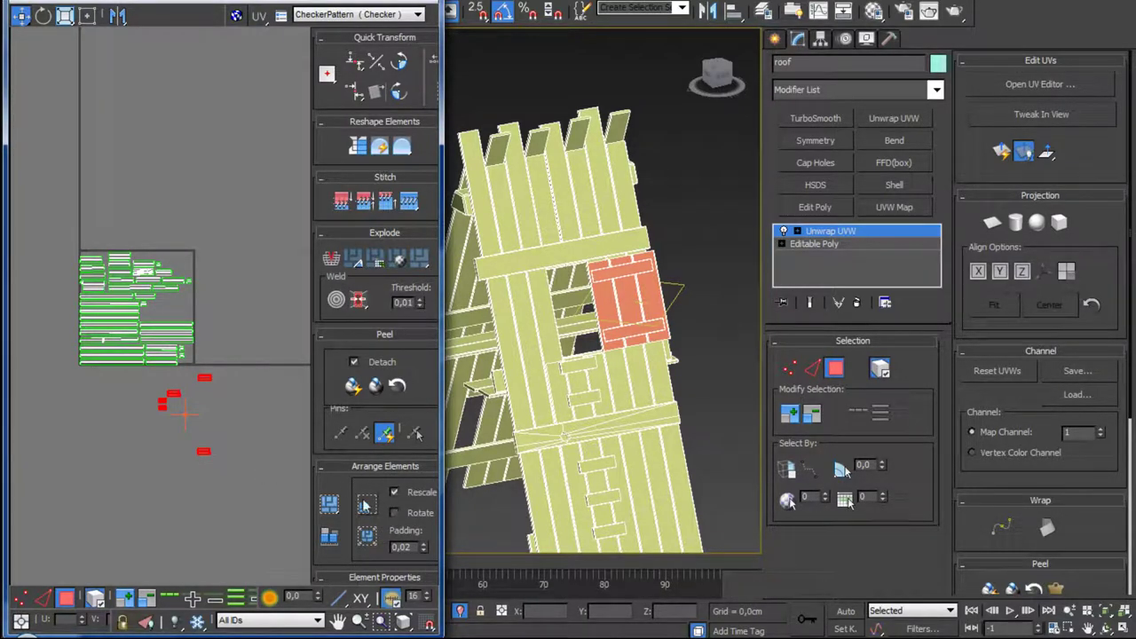
Step: Move the separated red plank pieces back below the square and select them for free scaling
click(334, 503)
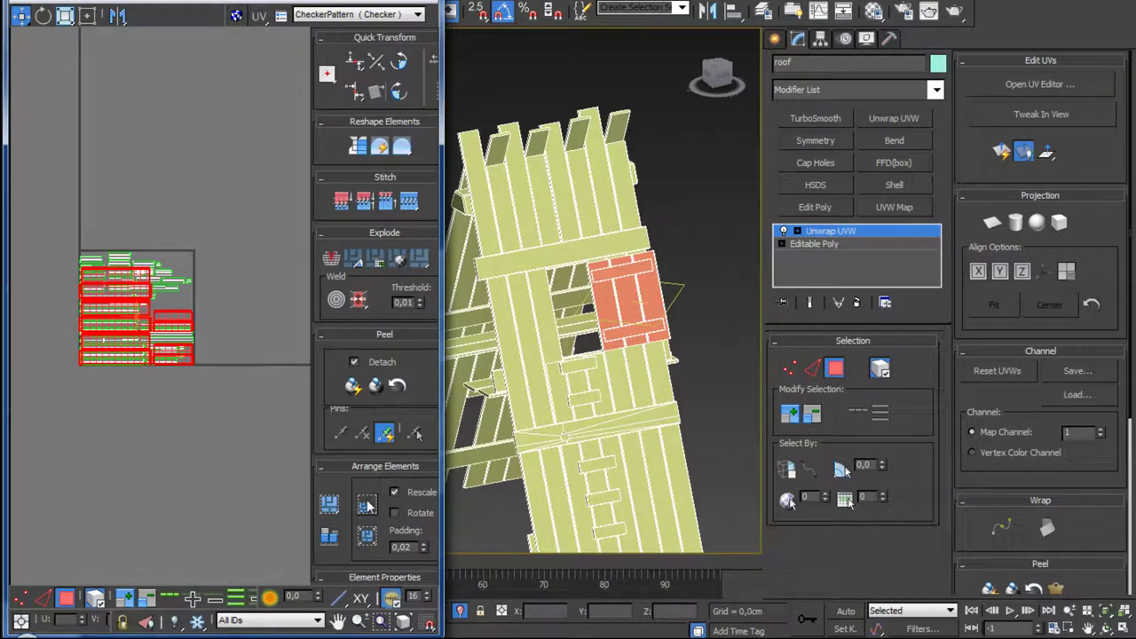
middle_drag(171, 430, 193, 411)
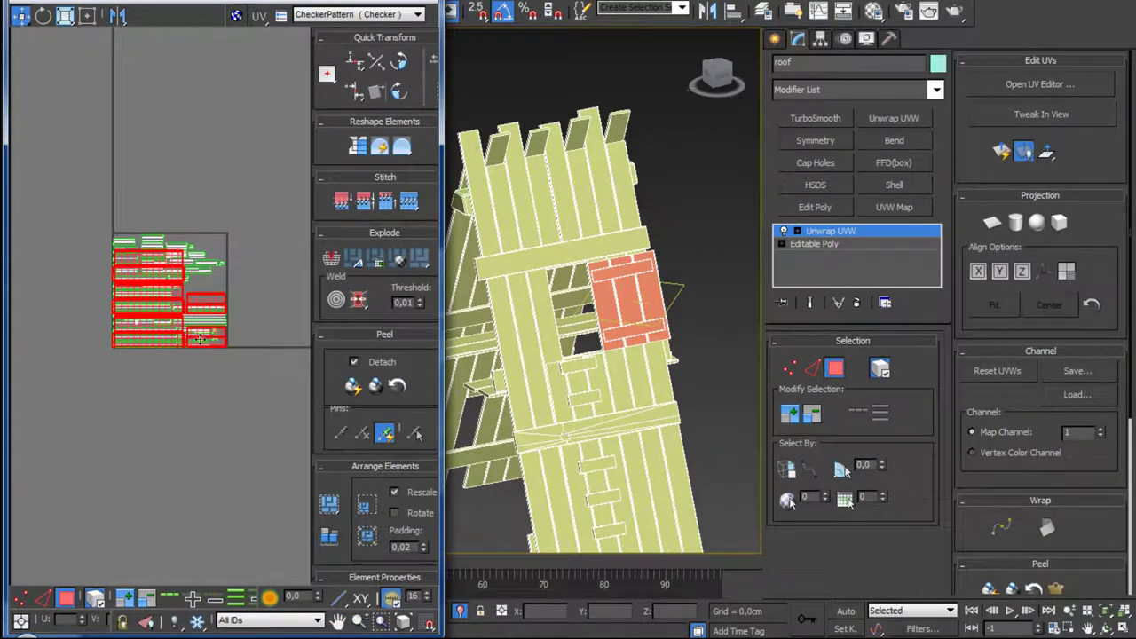
drag(168, 297, 155, 445)
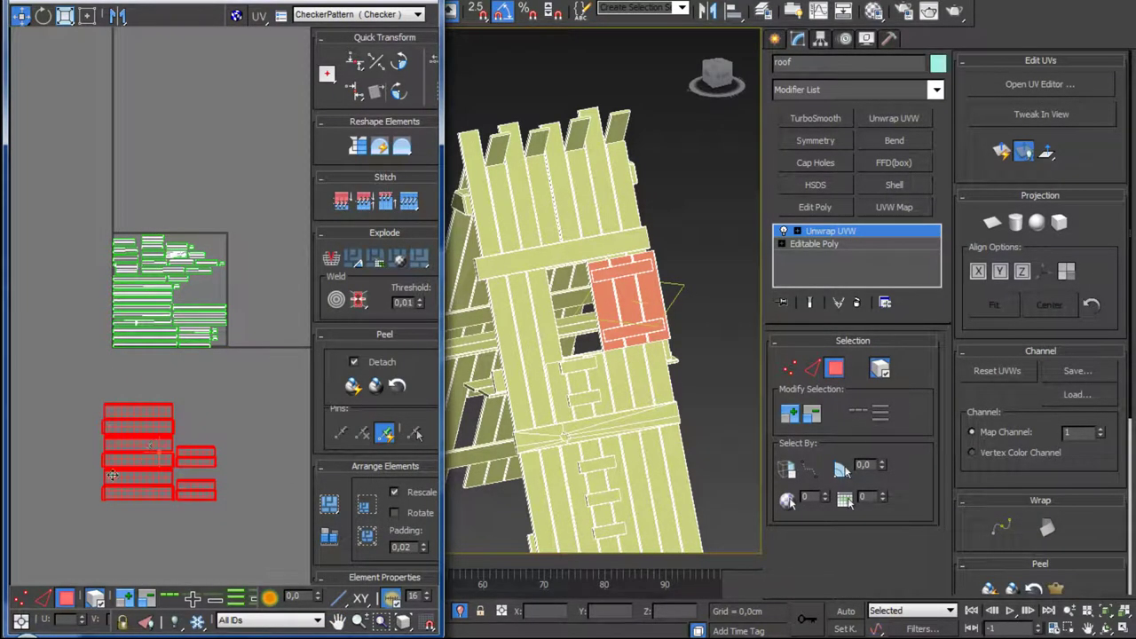
click(86, 15)
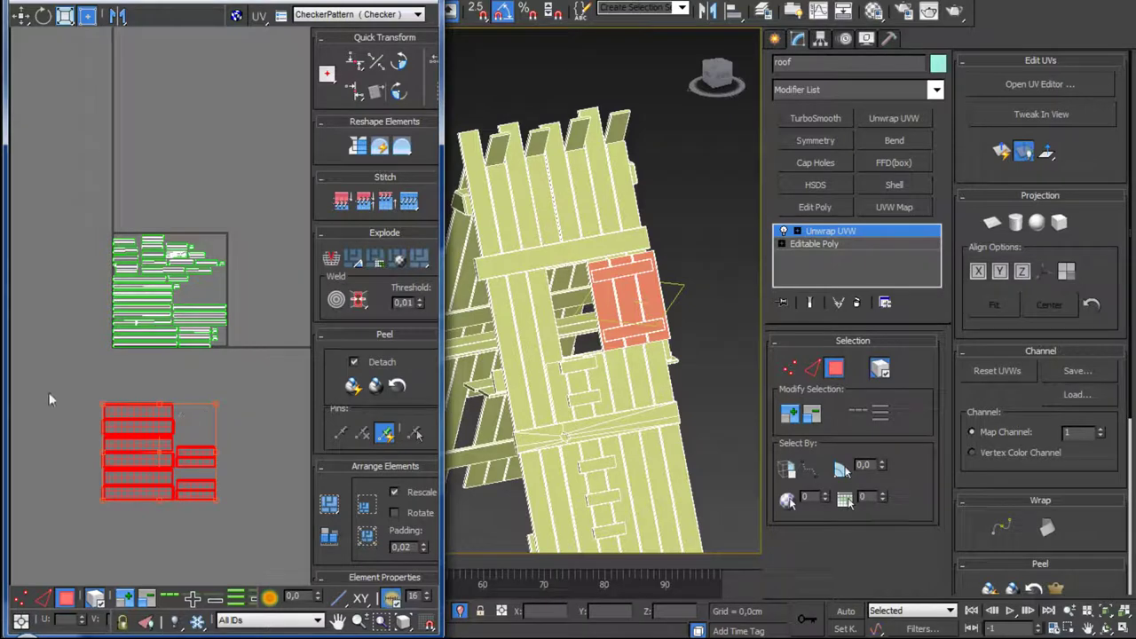
drag(49, 392, 238, 547)
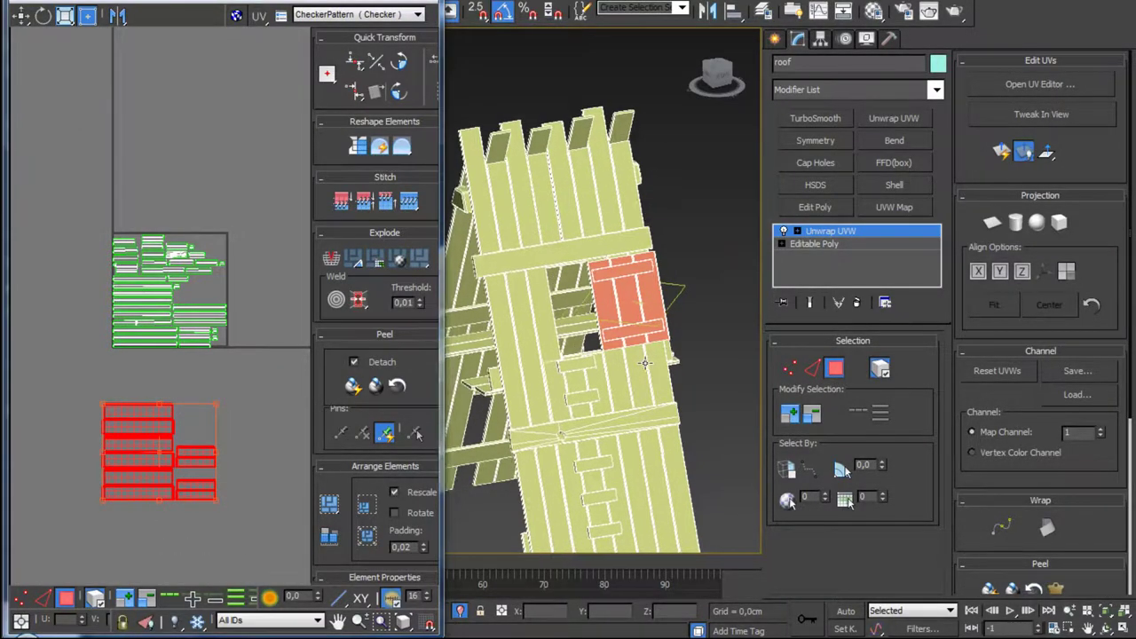
Step: Shrink the red plank pieces and place them among the other islands in the UV square
mouse_move(585, 345)
alt+middle_down()
mouse_move(612, 375)
mouse_move(639, 377)
alt+middle_up()
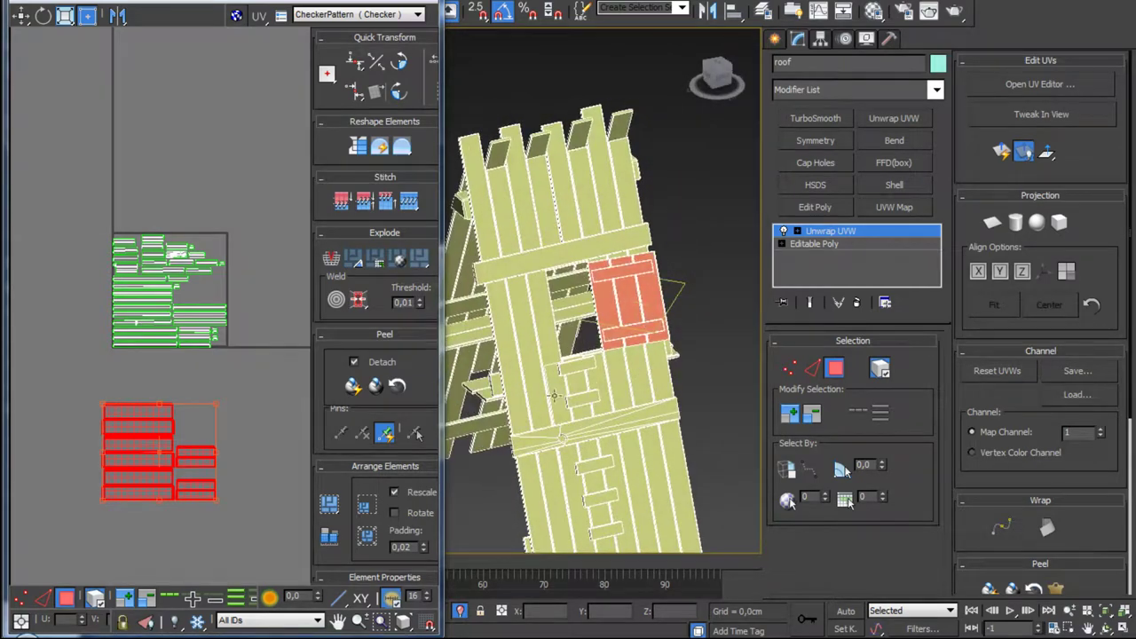
middle_drag(223, 447, 239, 412)
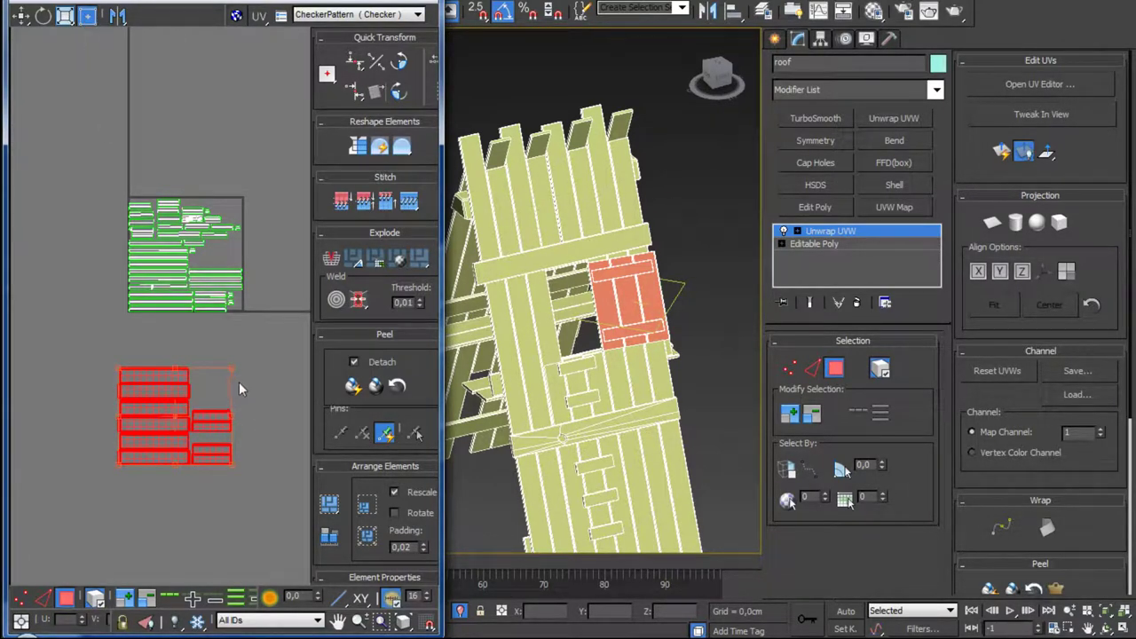
drag(276, 493, 275, 491)
mouse_move(232, 367)
mouse_down()
mouse_move(169, 421)
mouse_move(213, 270)
mouse_move(205, 252)
mouse_move(200, 304)
mouse_up()
scroll(230, 285, up, 3)
scroll(230, 285, up, 2)
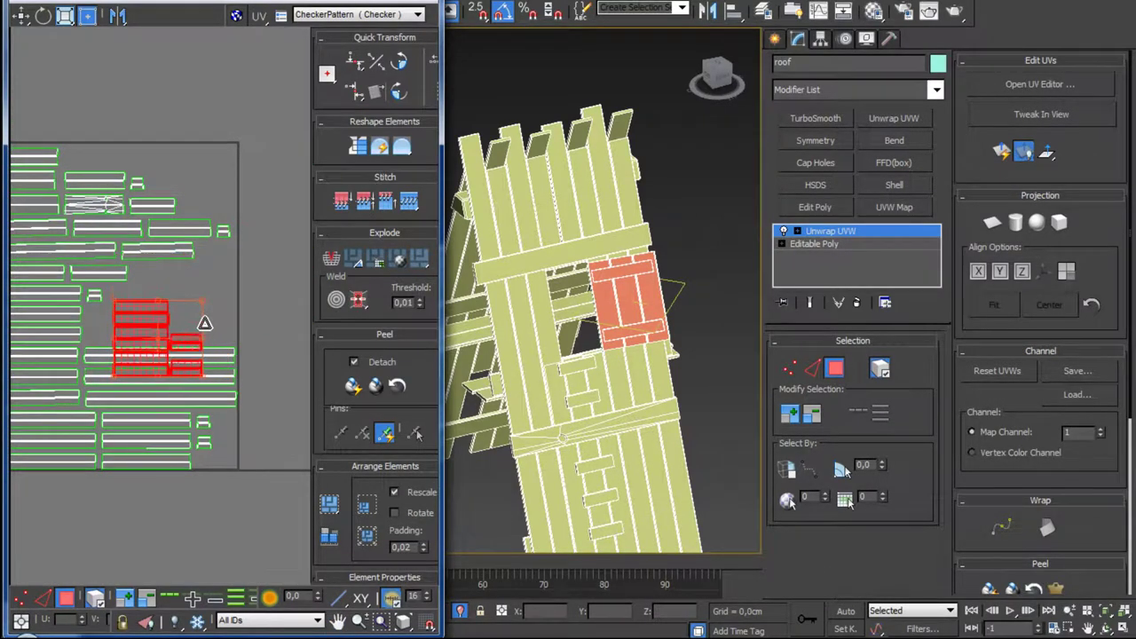
drag(126, 329, 149, 295)
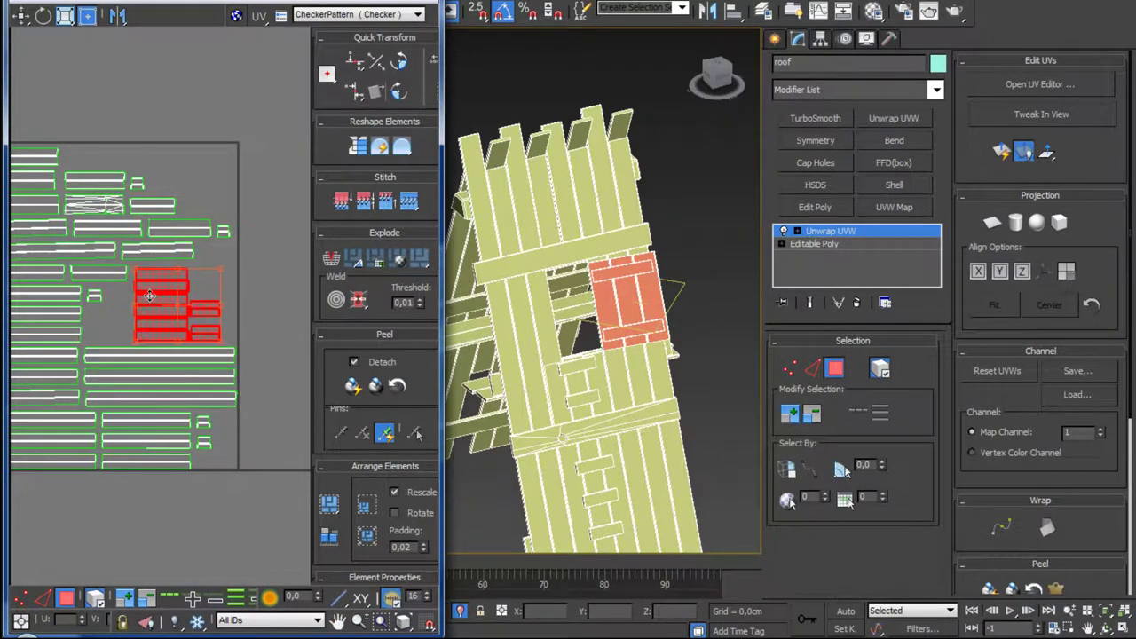
Step: Zoom out to check the packed roof shells and clear the face selection
scroll(178, 282, up, 3)
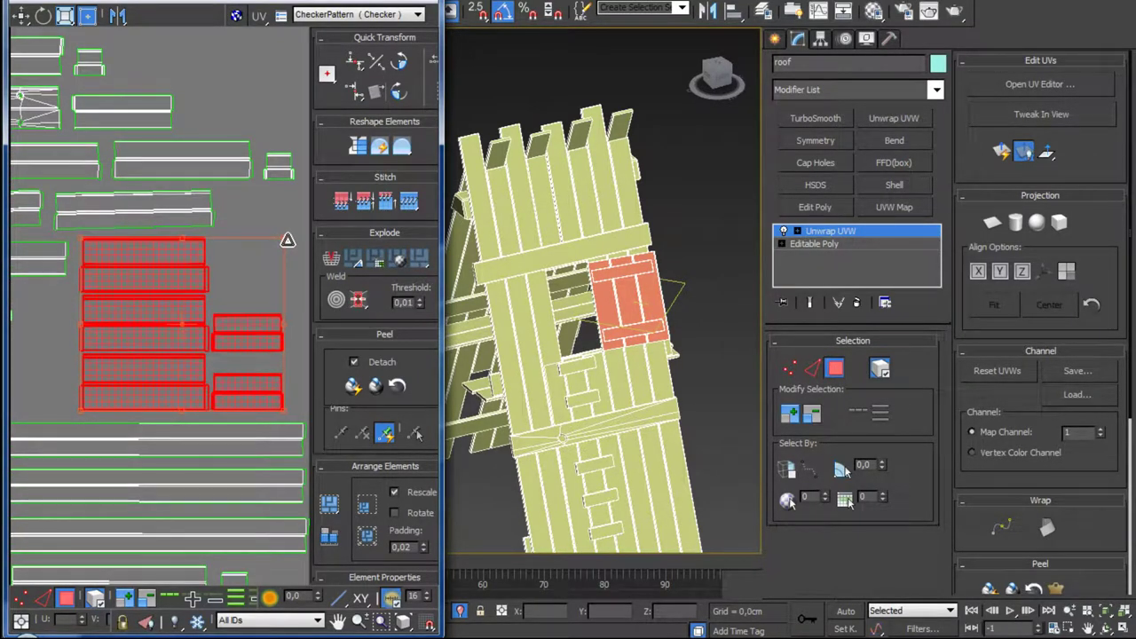
mouse_move(242, 344)
middle_down()
mouse_move(202, 366)
mouse_move(228, 348)
middle_up()
scroll(202, 366, down, 3)
scroll(200, 373, down, 1)
scroll(198, 377, down, 1)
scroll(197, 383, down, 1)
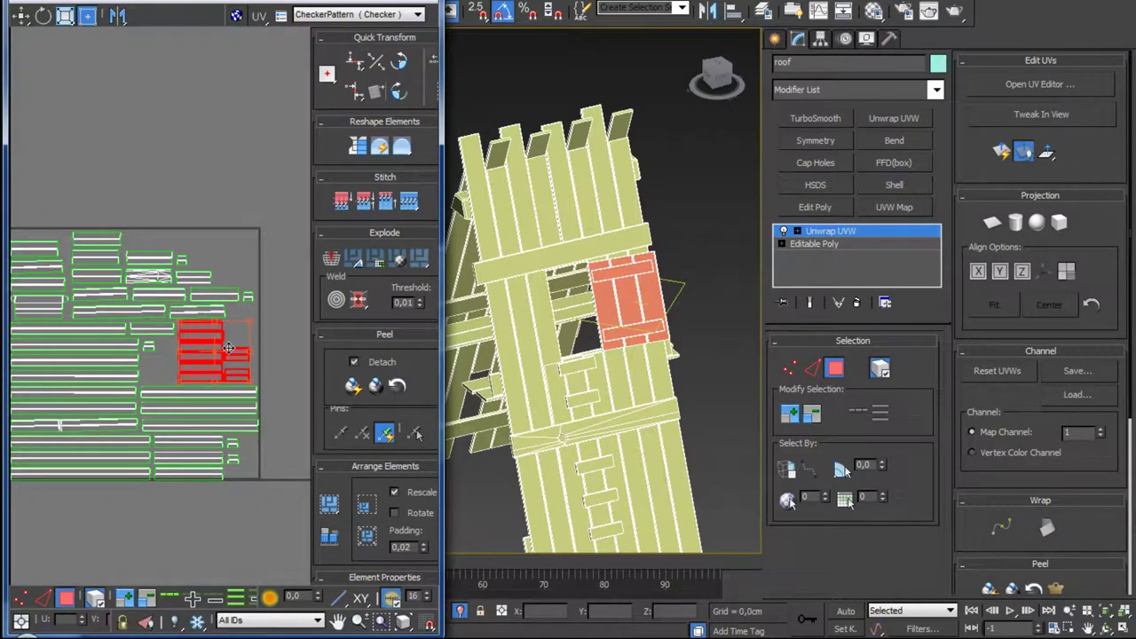
scroll(229, 347, down, 2)
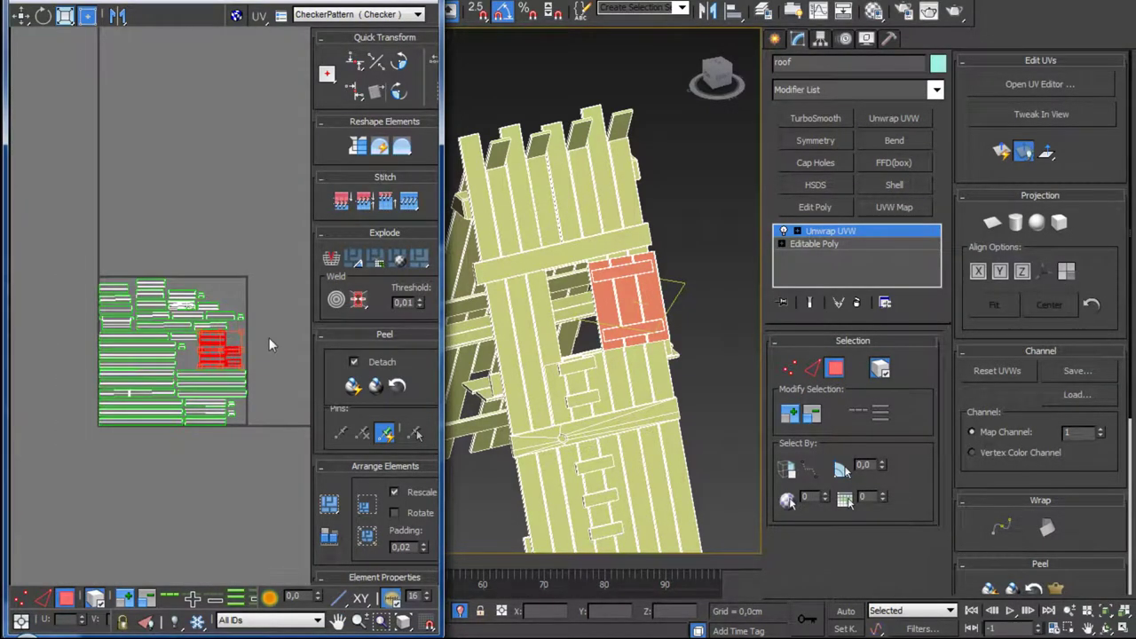
click(269, 337)
Step: Collapse the roof's Unwrap UVW modifier into the Editable Poly and pause viewport redraw with D
middle_drag(268, 341, 265, 327)
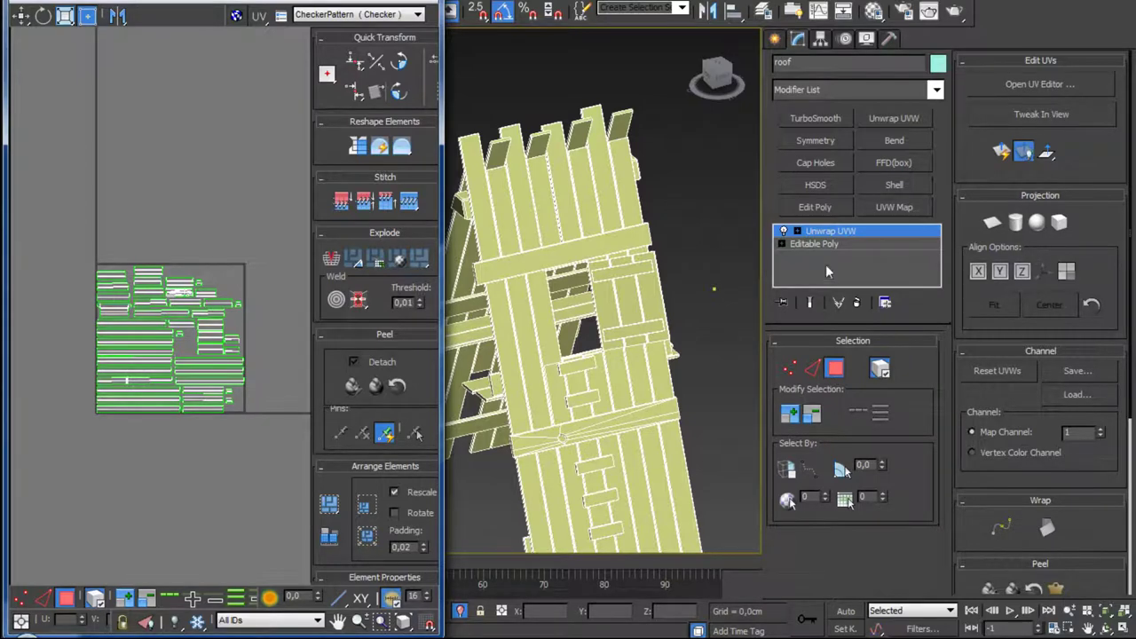
right_click(836, 234)
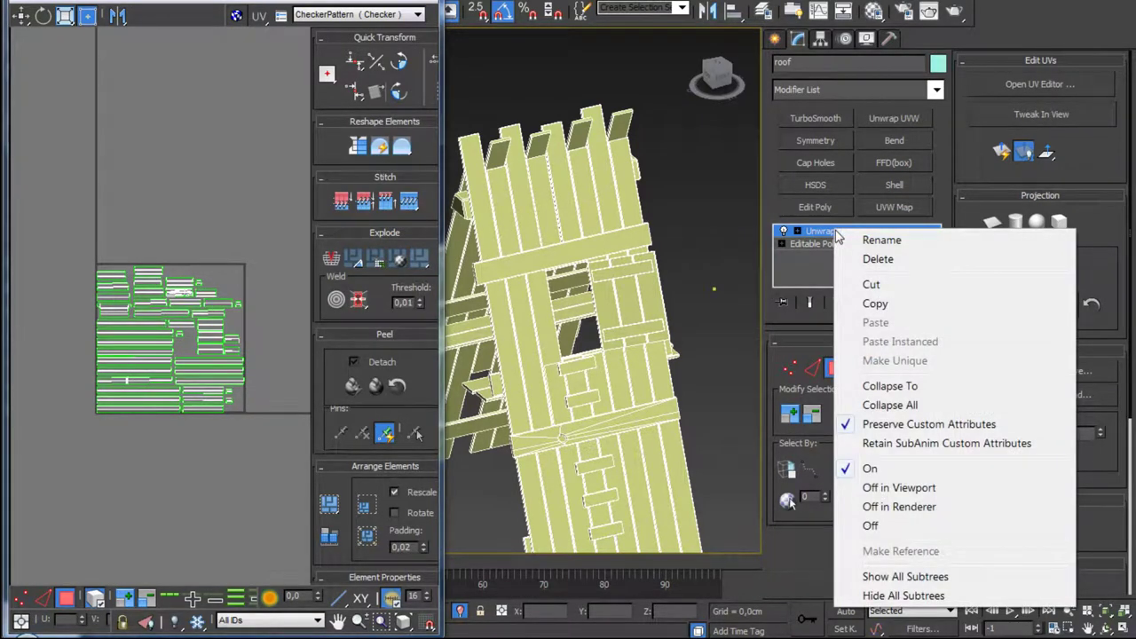
click(867, 387)
key(d)
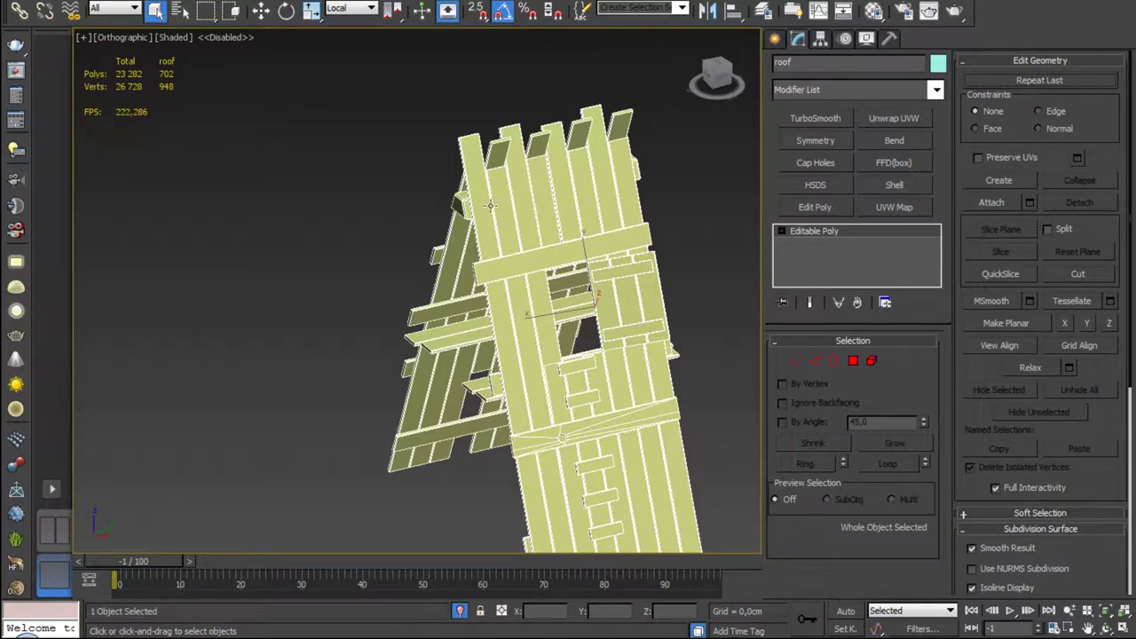
Step: Add Unwrap UVW to the roof, open its UV Editor, and turn off Map Seams display
scroll(515, 180, down, 2)
scroll(516, 180, down, 3)
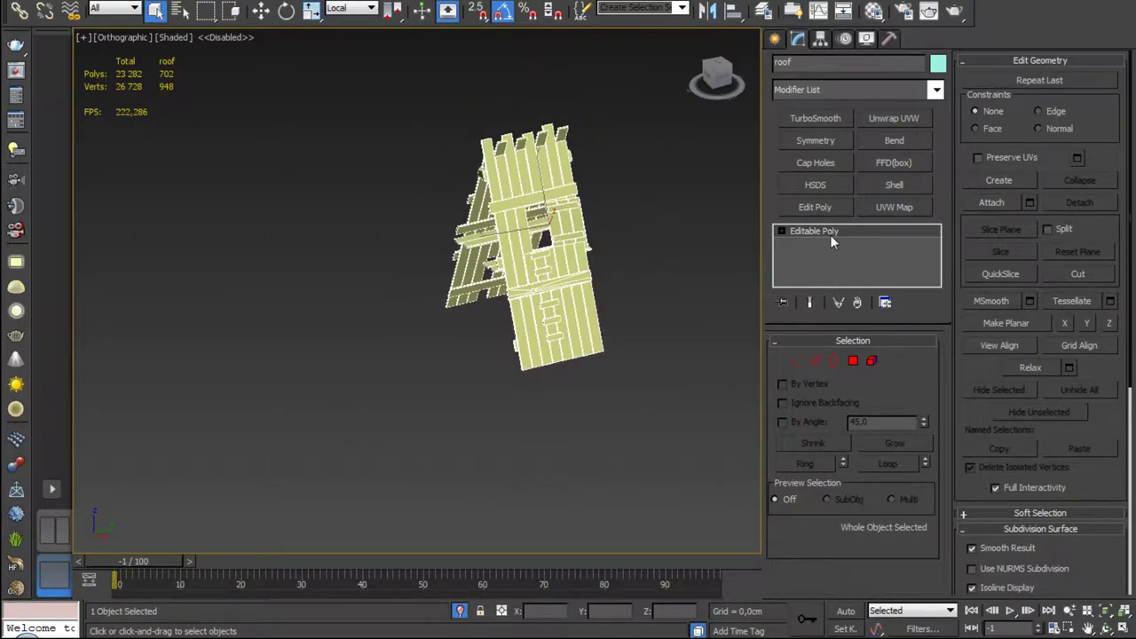
click(867, 119)
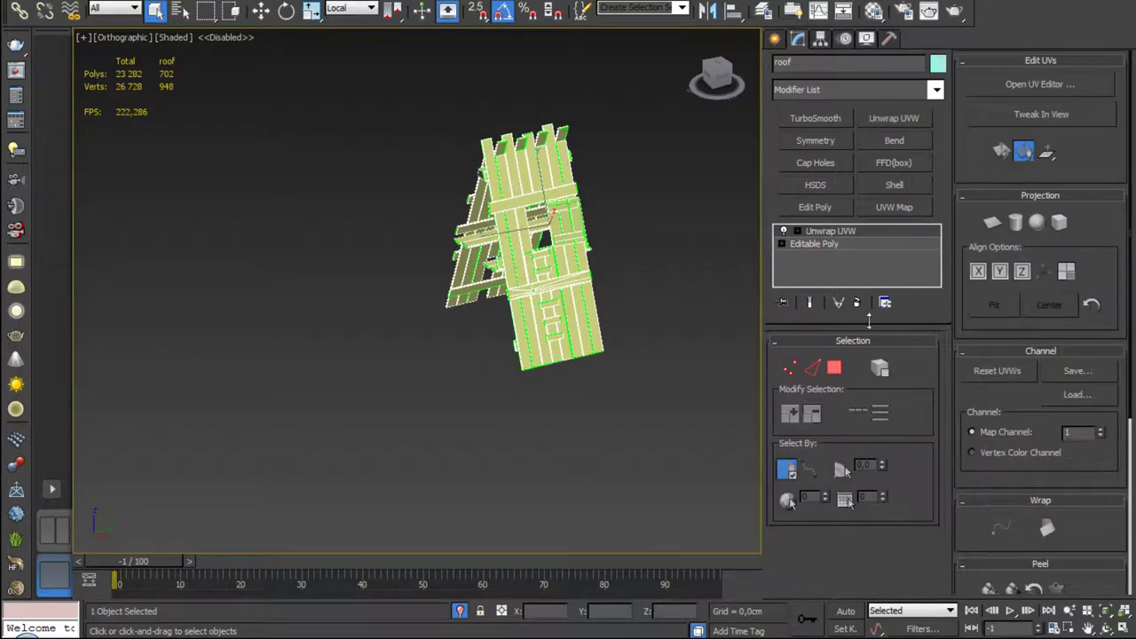
click(1037, 84)
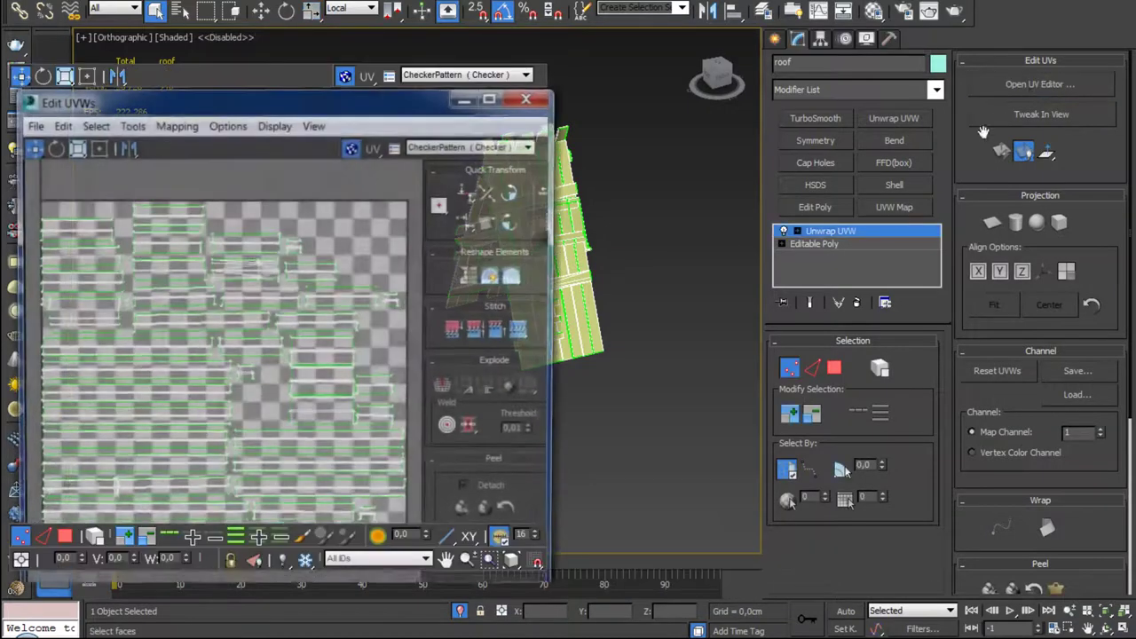
click(344, 75)
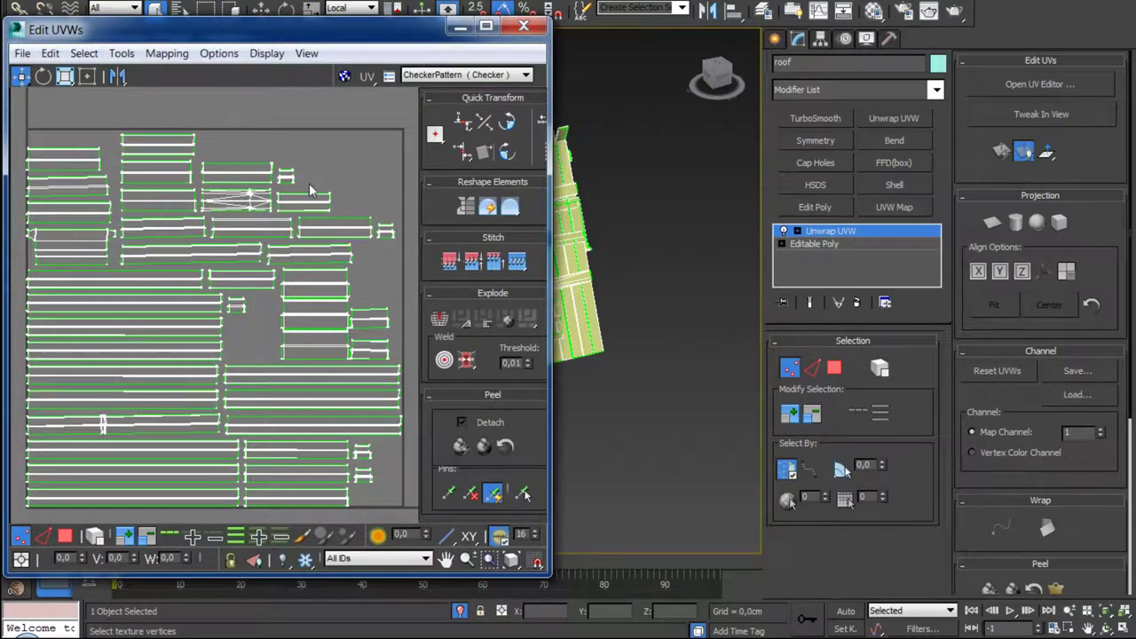
key(3)
middle_drag(645, 315, 741, 380)
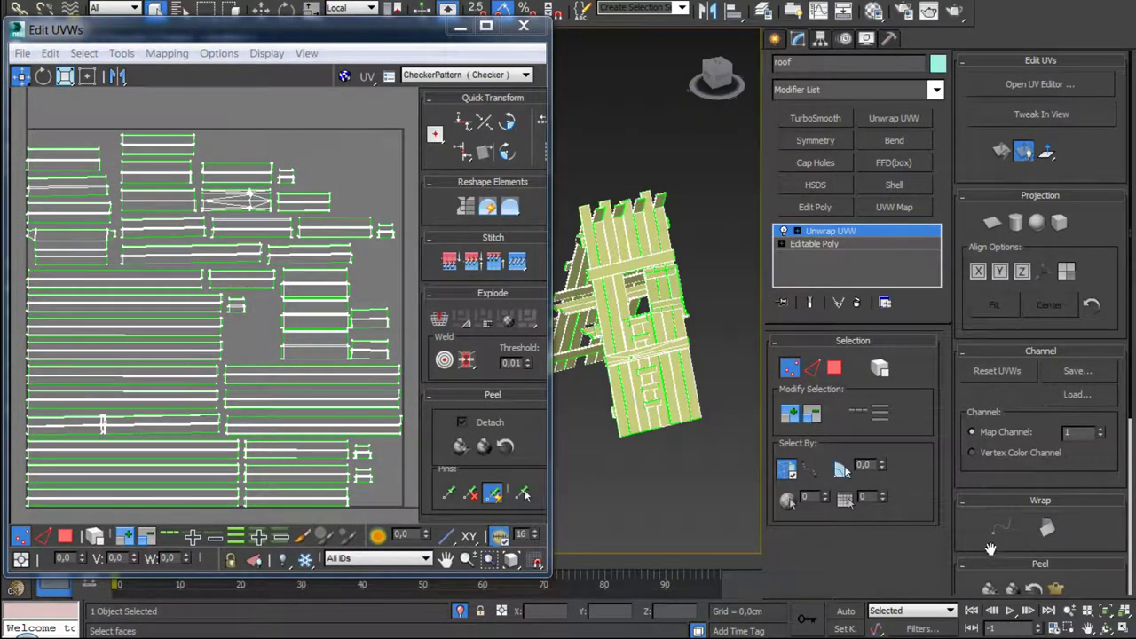
scroll(980, 462, down, 2)
scroll(980, 462, down, 3)
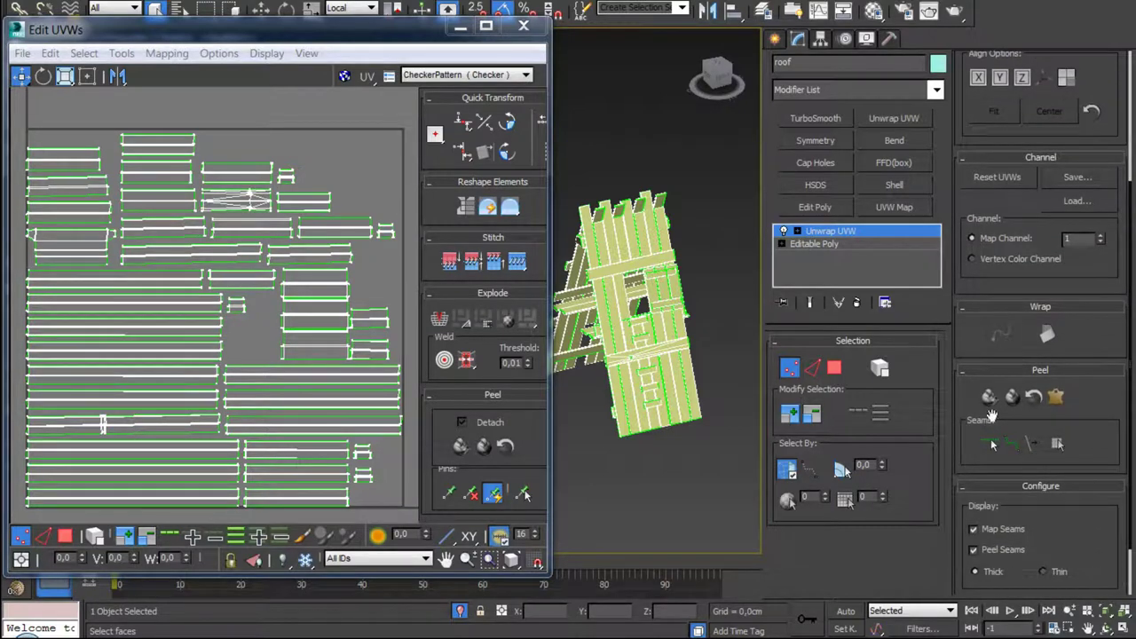
click(974, 529)
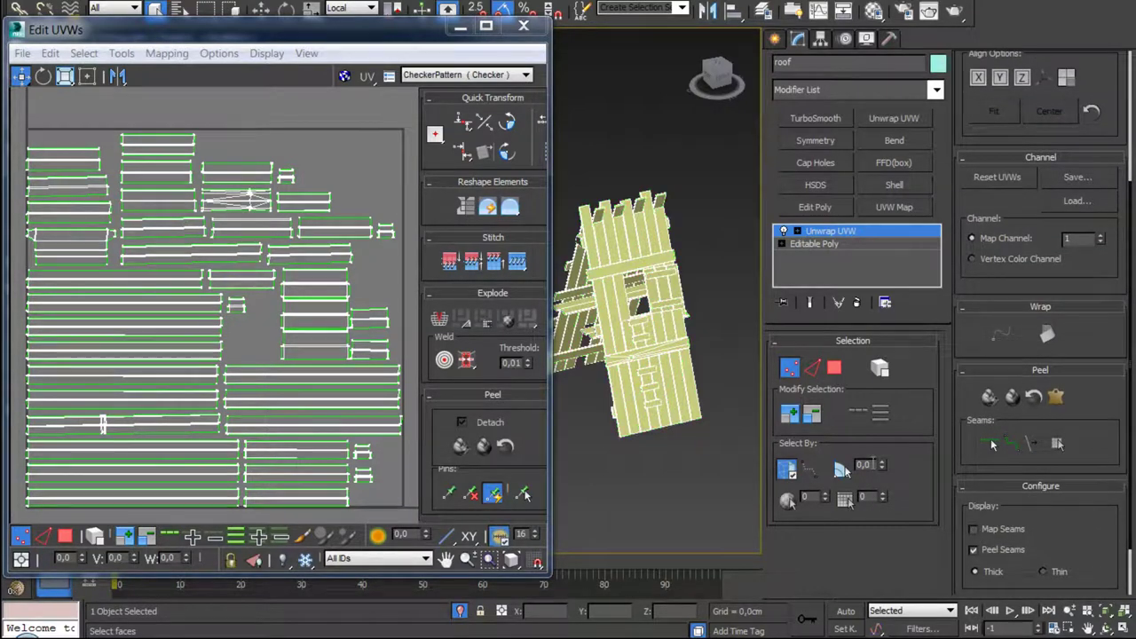
Step: Select a strip of roof planks at the Editable Poly polygon level, then exit polygon mode
click(819, 243)
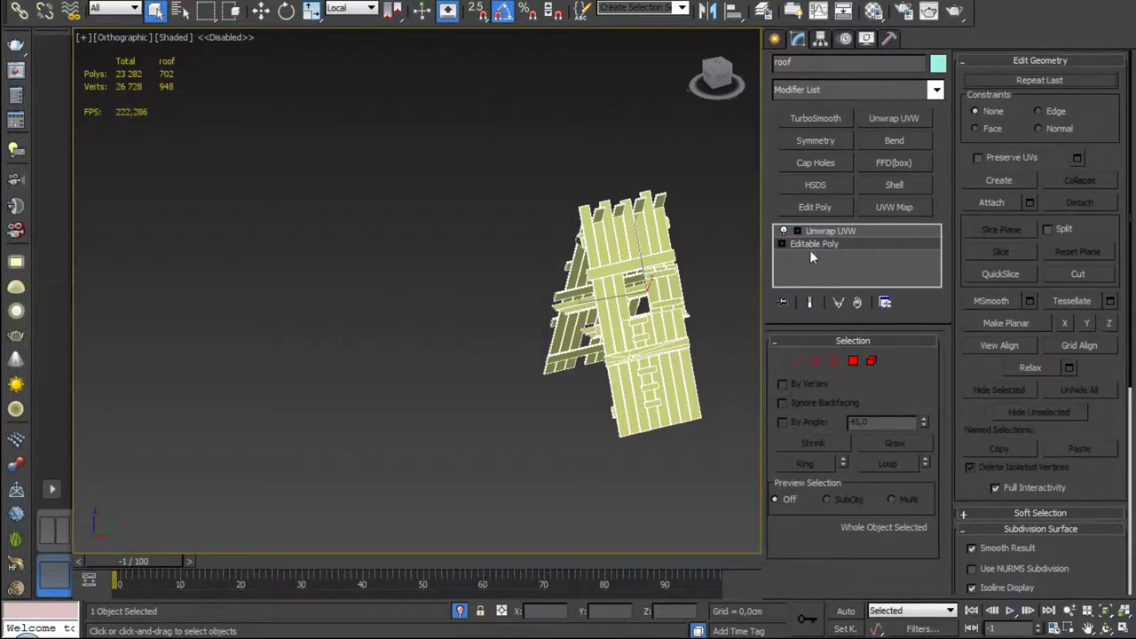
click(871, 360)
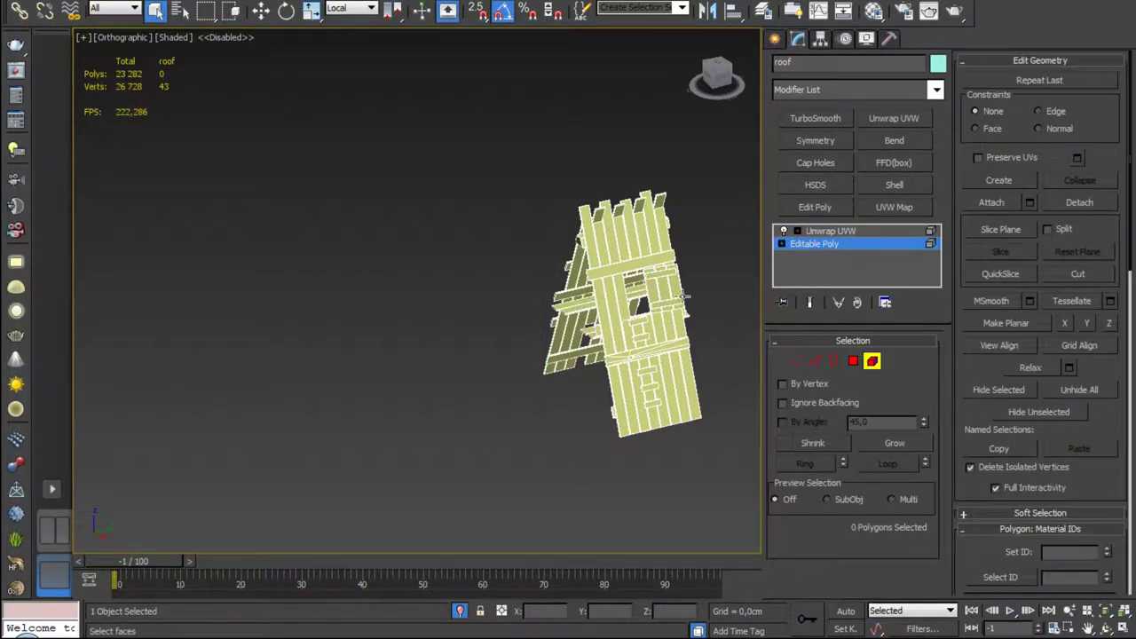
click(624, 263)
right_click(698, 229)
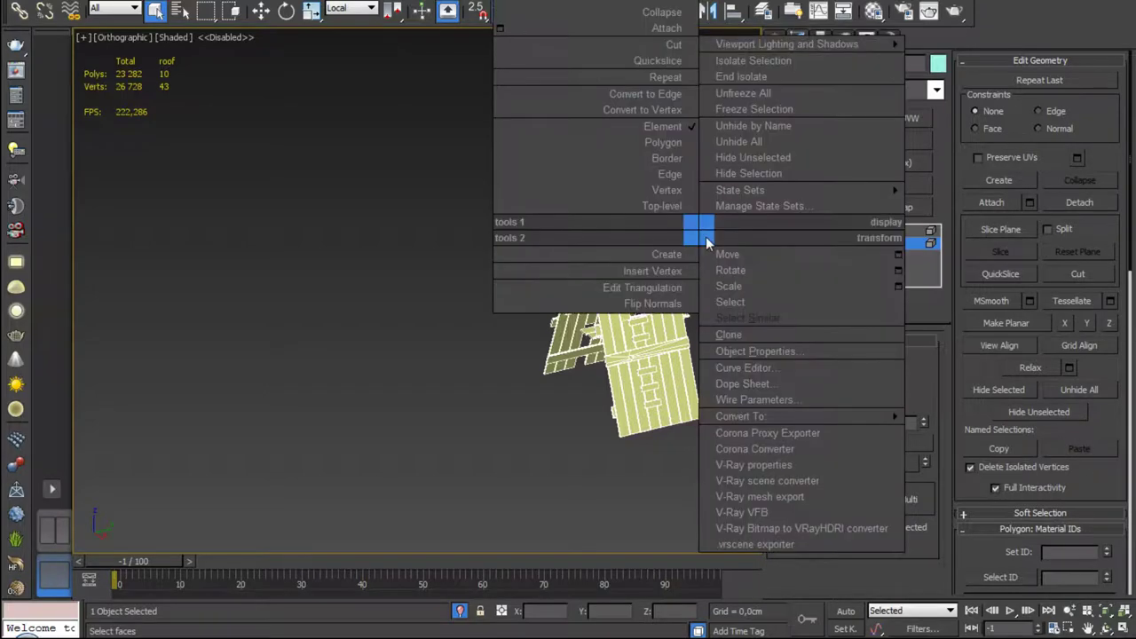
click(454, 308)
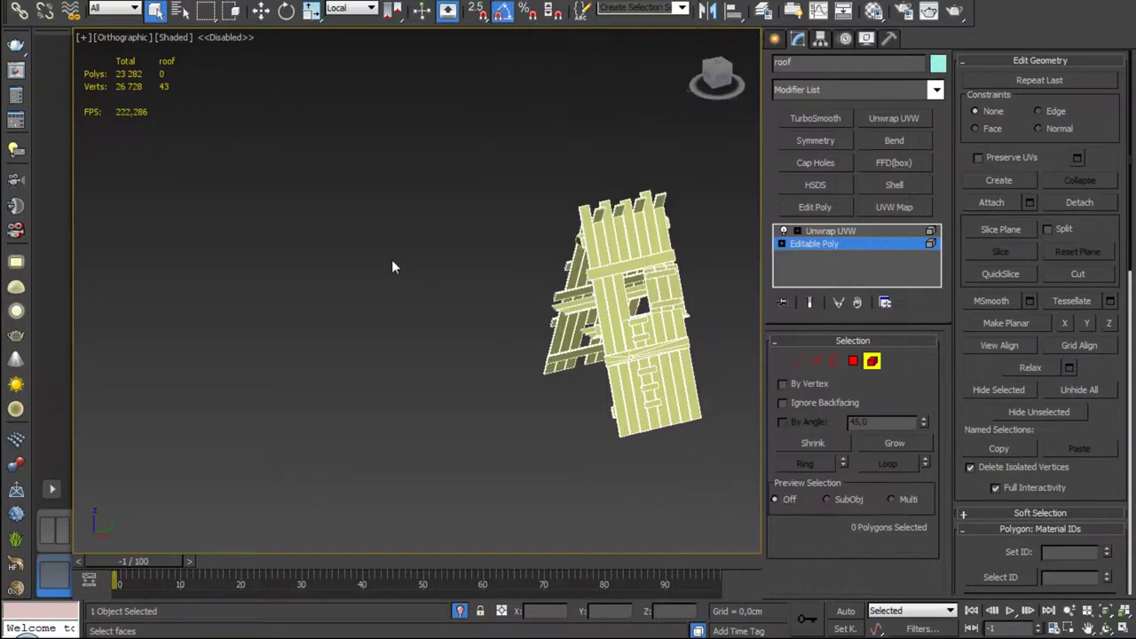
click(801, 245)
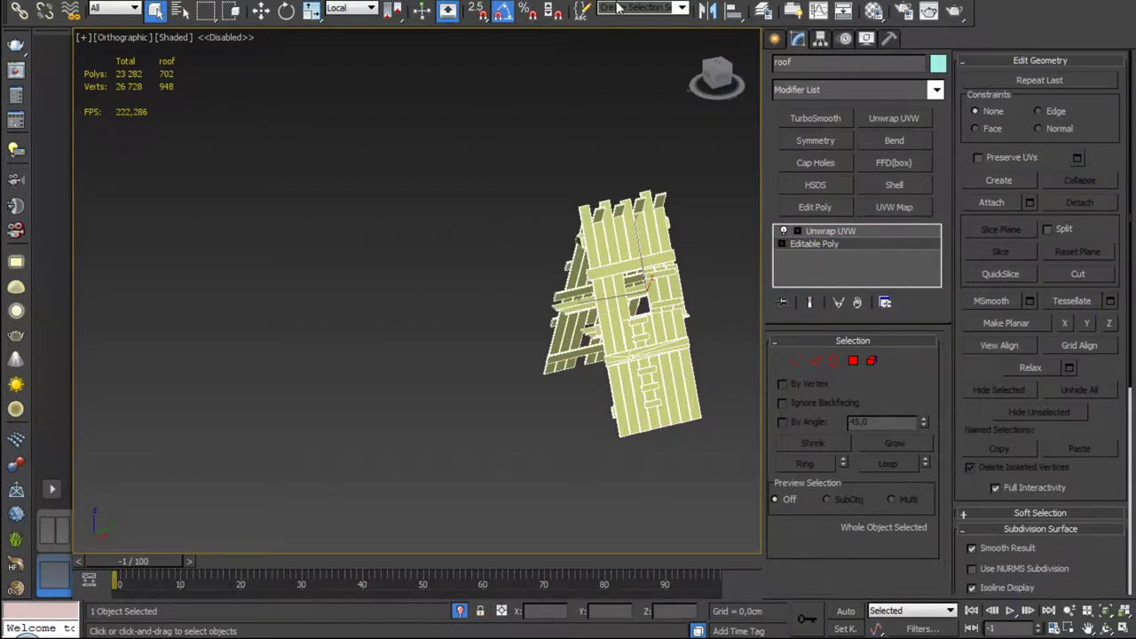
Step: Collapse the roof's Unwrap UVW into its Editable Poly and deselect the roof
right_click(819, 231)
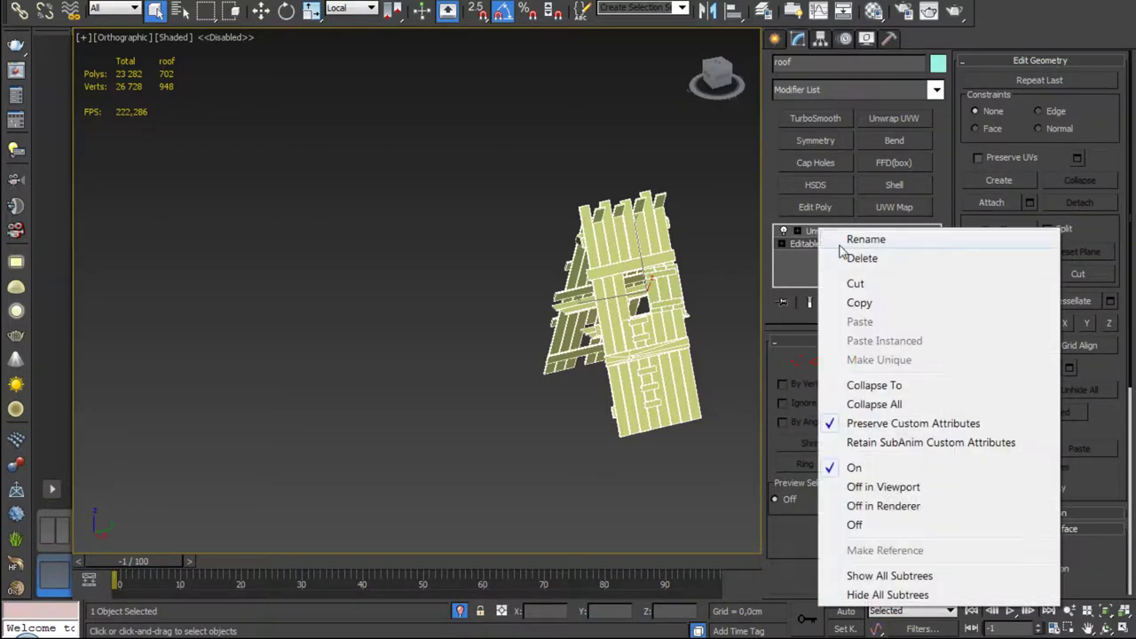
click(902, 387)
key(d)
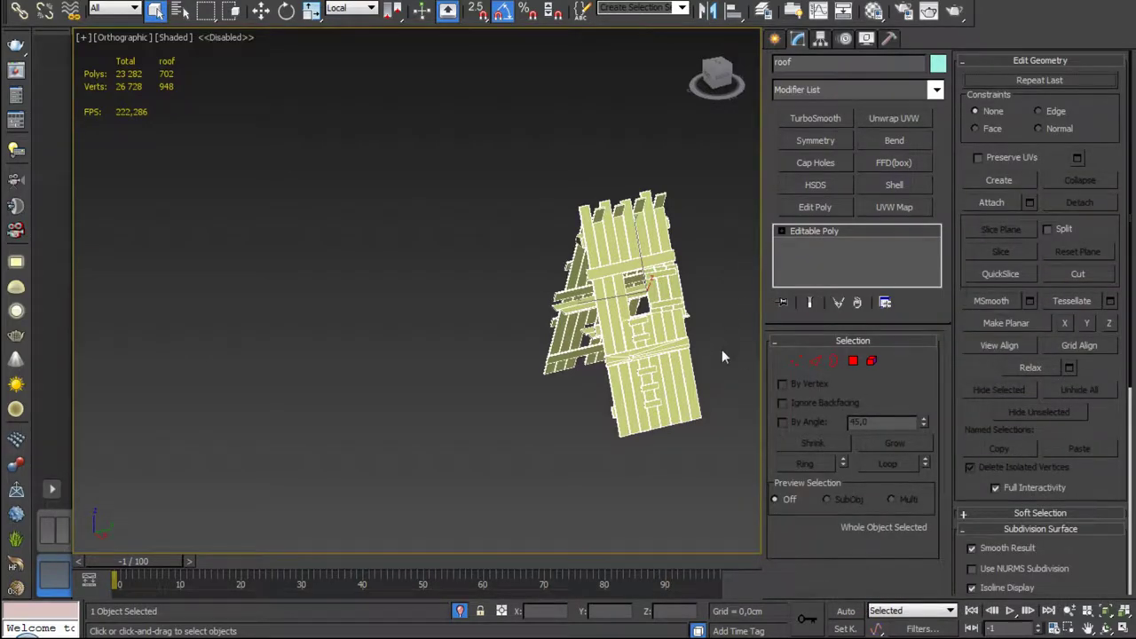
alt+middle_drag(700, 335, 544, 326)
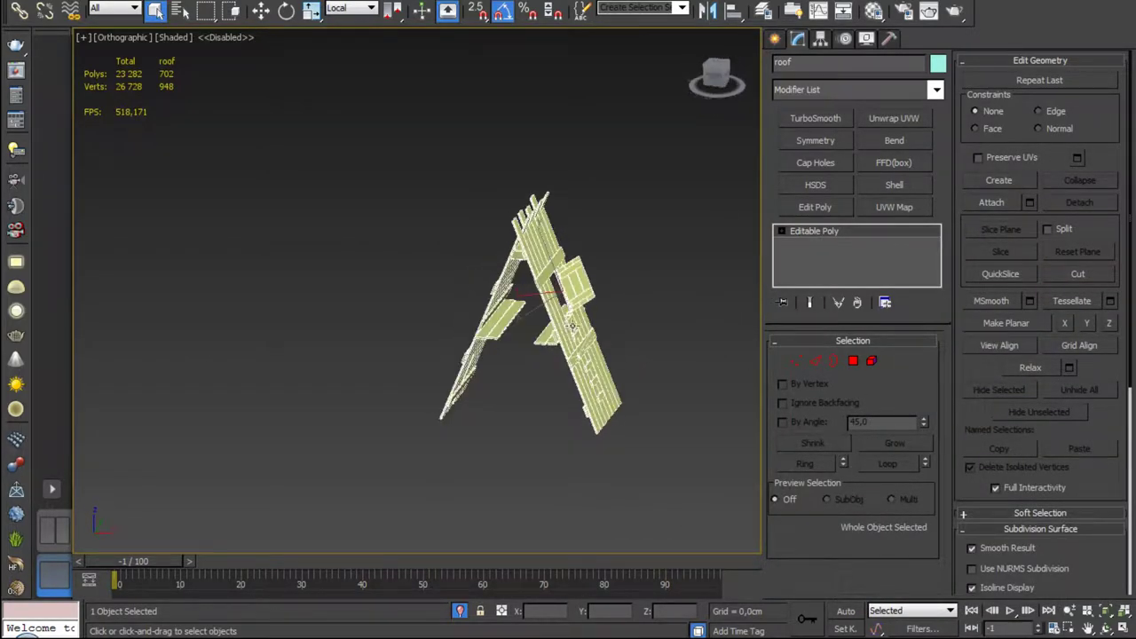
scroll(544, 327, up, 3)
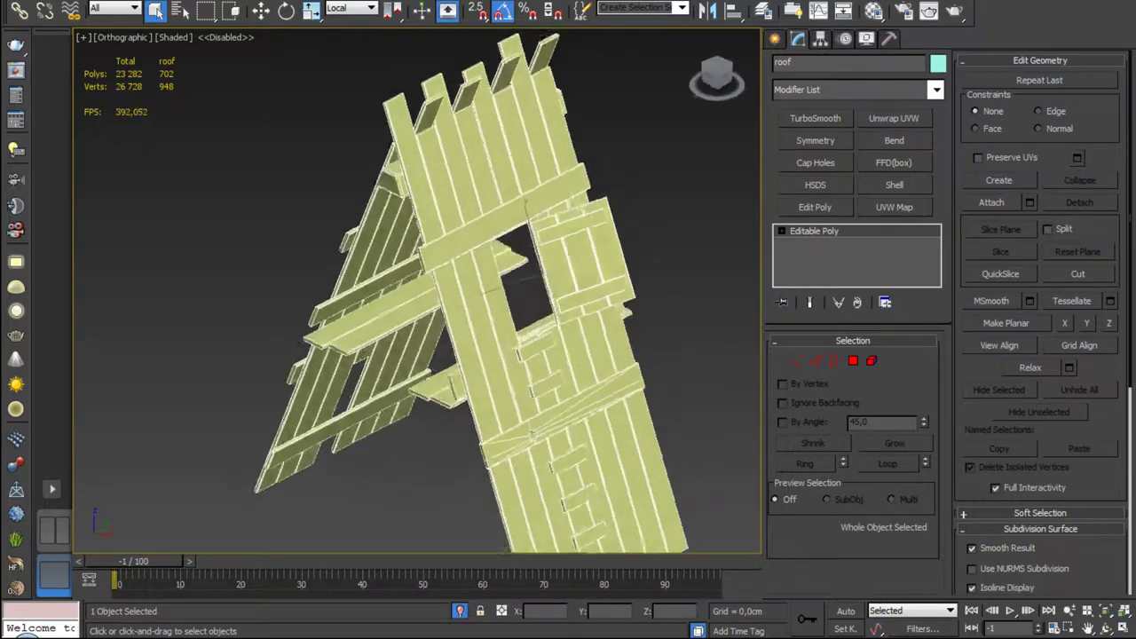
alt+middle_drag(544, 326, 551, 309)
click(607, 316)
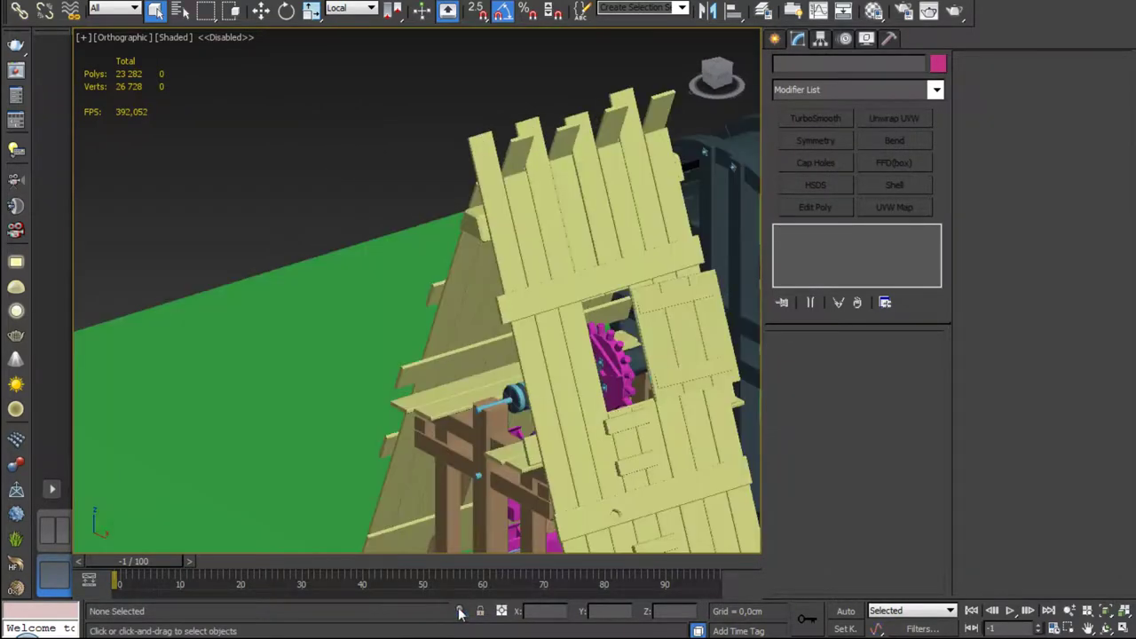
Step: Unhide all objects, then select the beams frame and isolate it
click(460, 610)
scroll(539, 382, down, 5)
scroll(524, 399, up, 6)
click(524, 401)
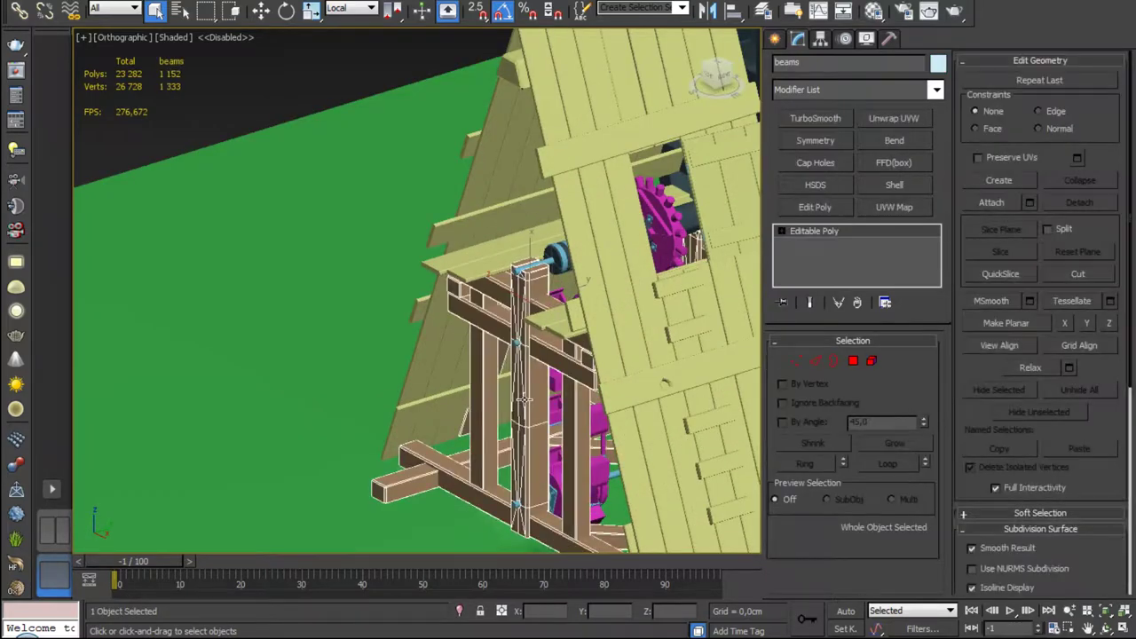
scroll(525, 401, down, 5)
mouse_move(525, 401)
alt+middle_down()
mouse_move(414, 452)
mouse_move(346, 406)
mouse_move(606, 417)
mouse_move(543, 393)
mouse_move(585, 382)
alt+middle_up()
click(459, 610)
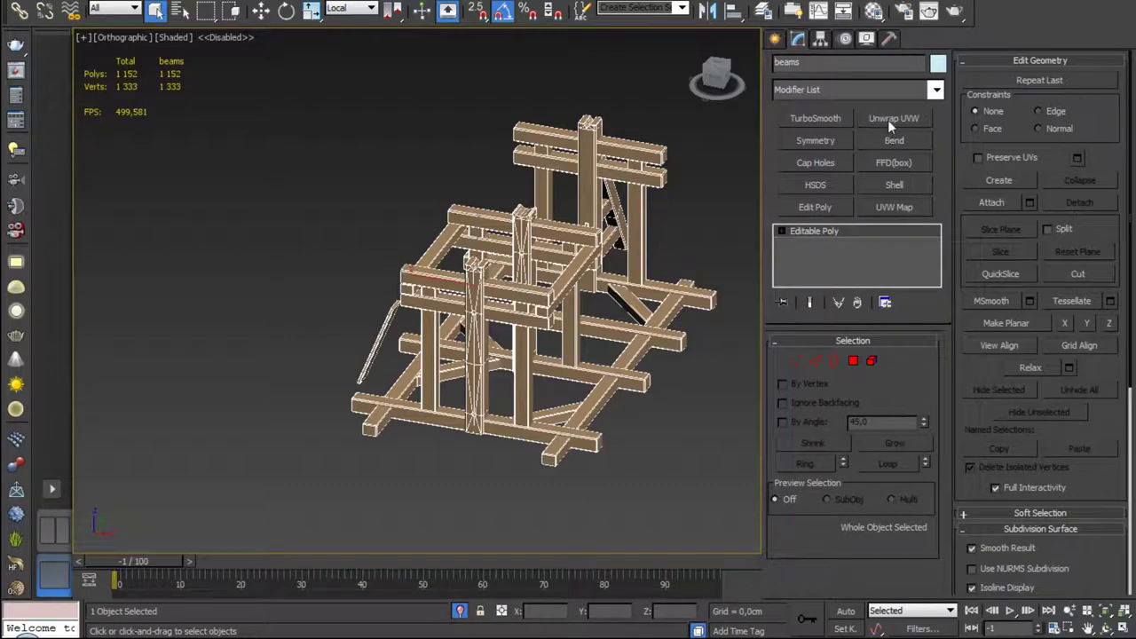
Step: Add Unwrap UVW to the beams with Map Seams off, and open the resized UV Editor
click(887, 120)
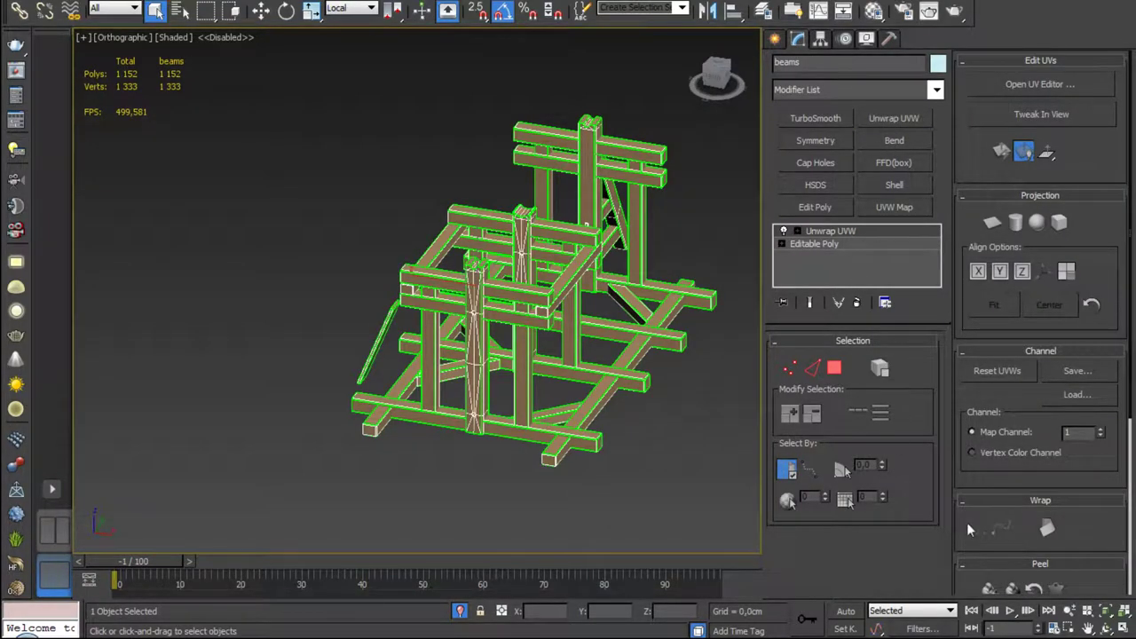
scroll(969, 529, down, 3)
scroll(990, 512, down, 2)
click(972, 489)
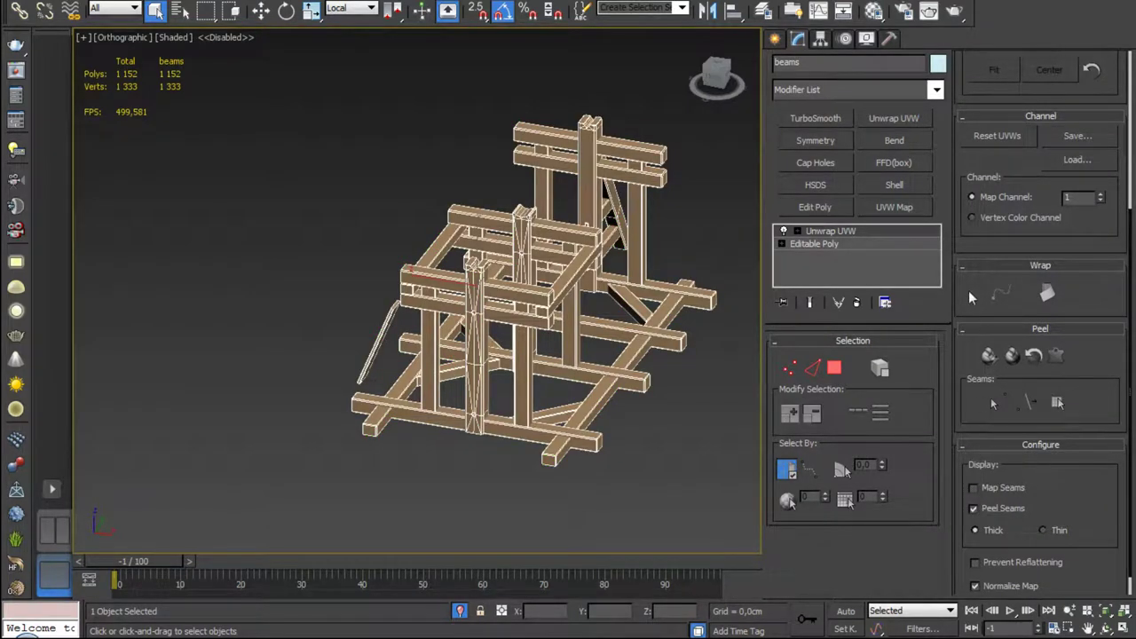
scroll(968, 290, up, 5)
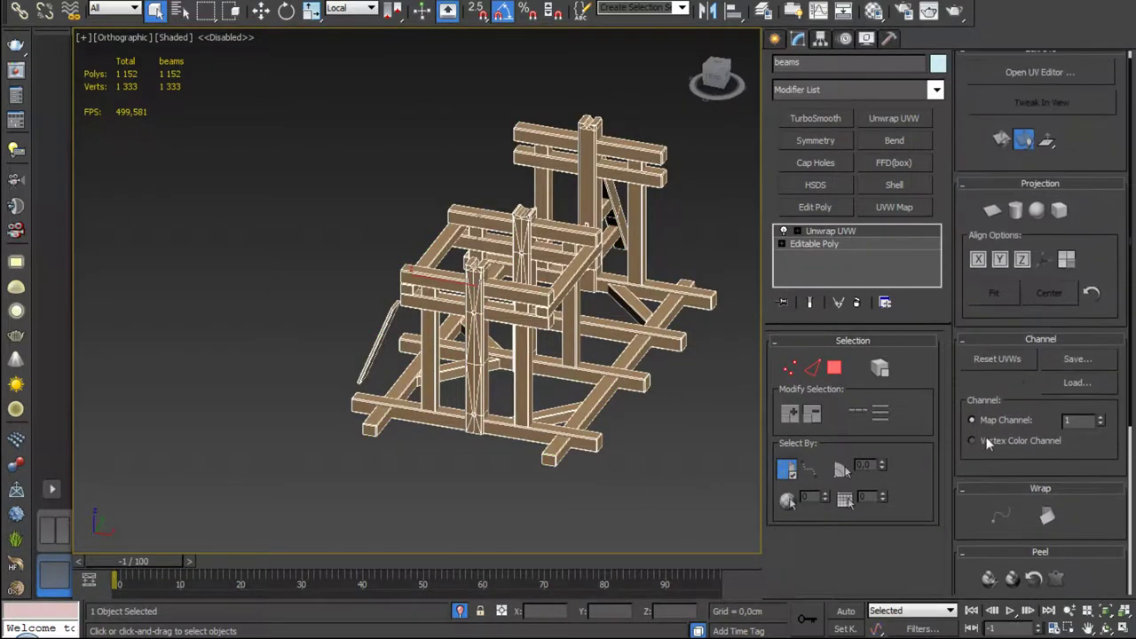
click(996, 78)
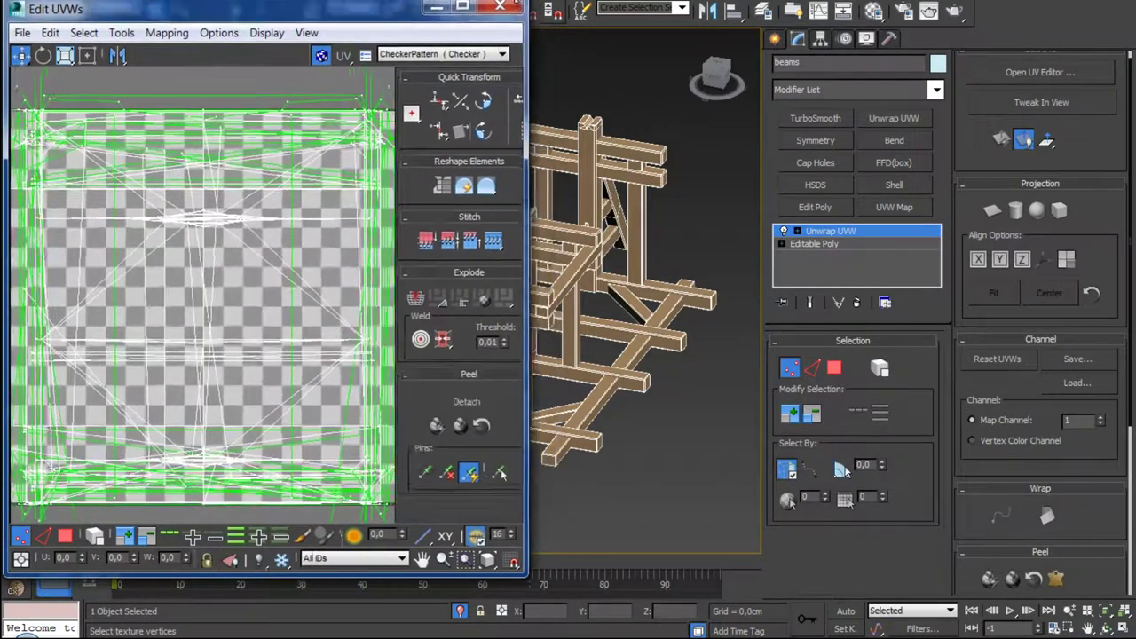
drag(549, 19, 486, 0)
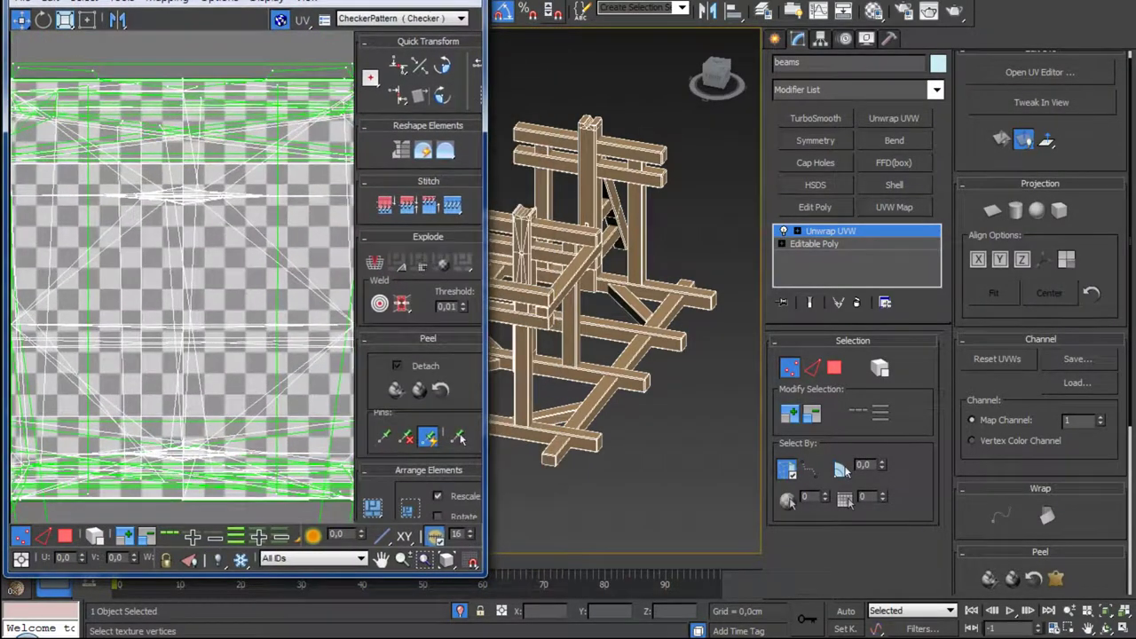
Step: Select all of the beams' UV faces and open the Mapping menu
scroll(279, 301, down, 3)
scroll(285, 303, down, 2)
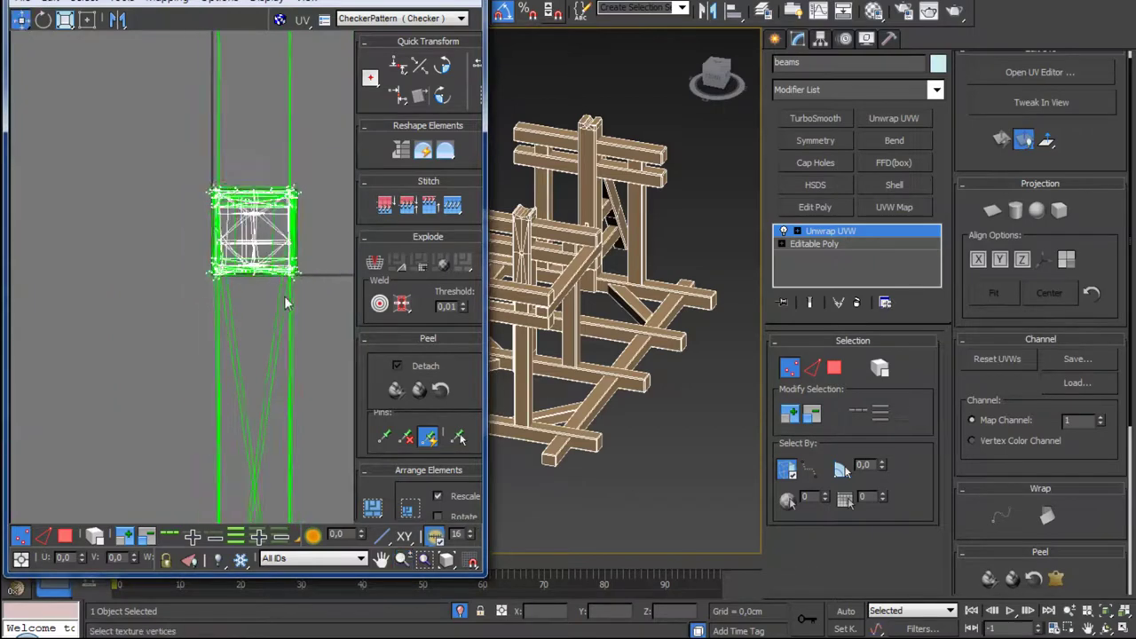
scroll(284, 303, down, 2)
click(66, 536)
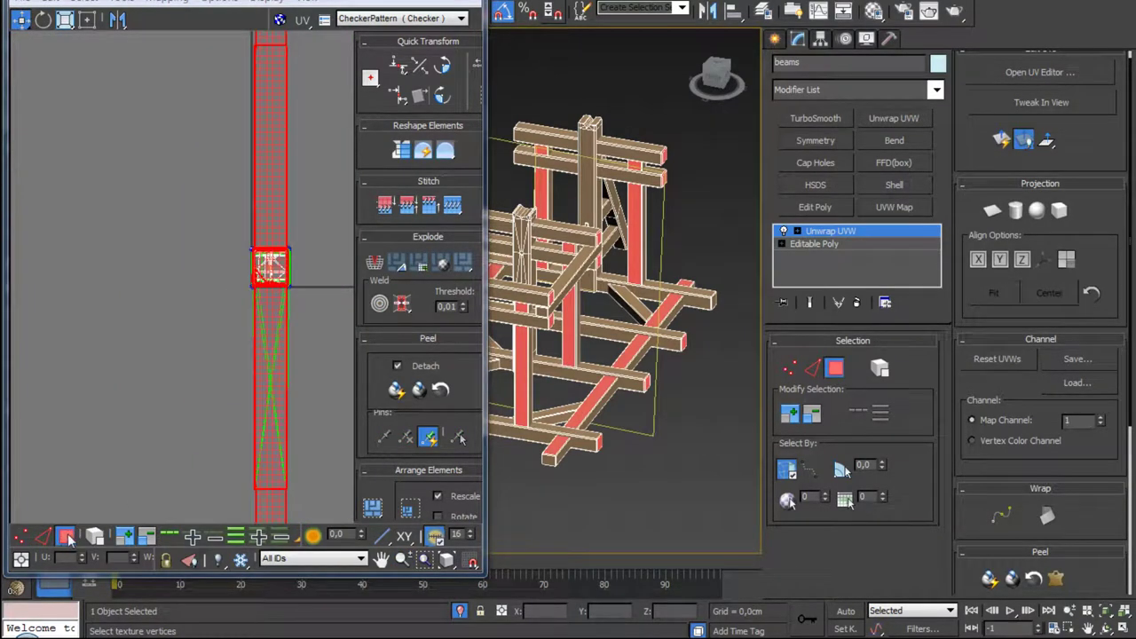
key(ctrl+a)
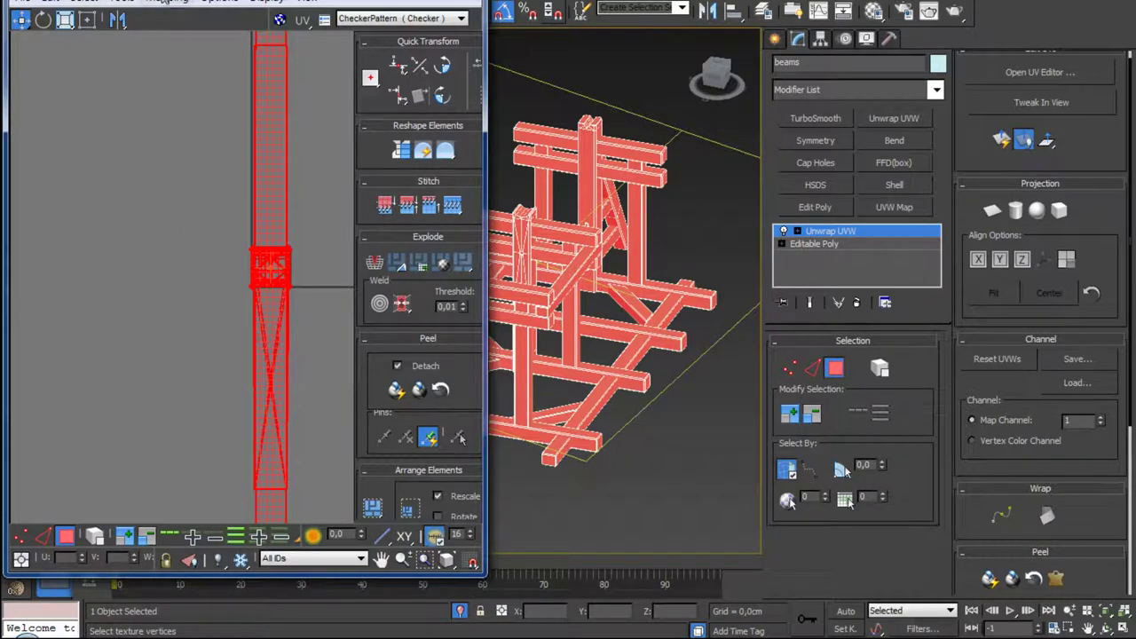
click(163, 3)
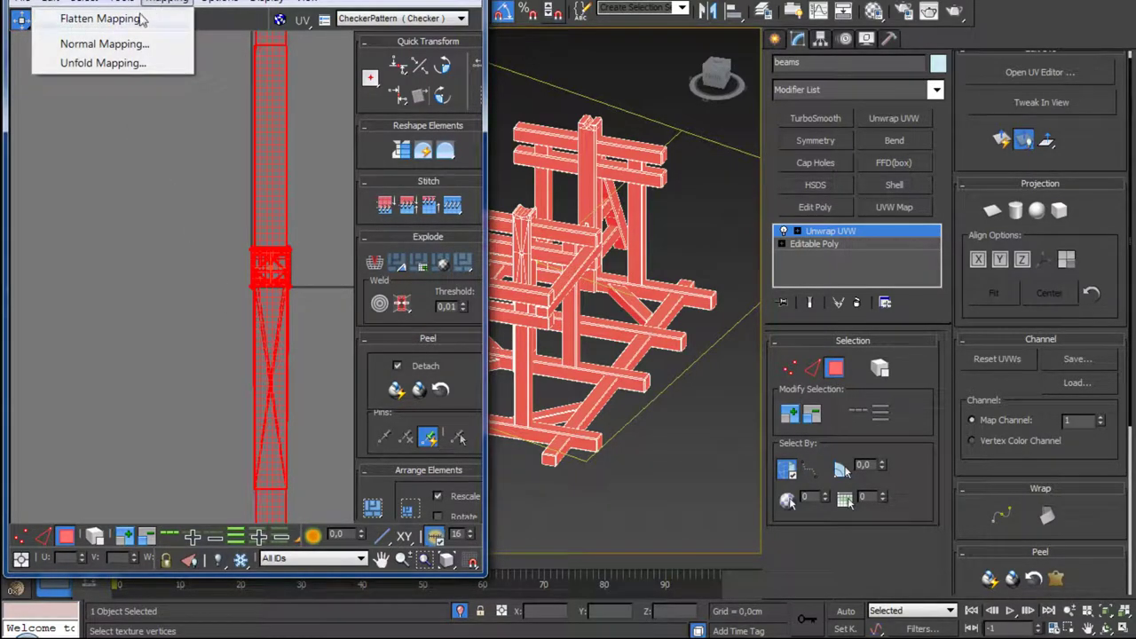
Step: Apply Flatten Mapping to the beams' UVs with a polygon angle threshold of 6
click(133, 20)
drag(168, 3, 124, 9)
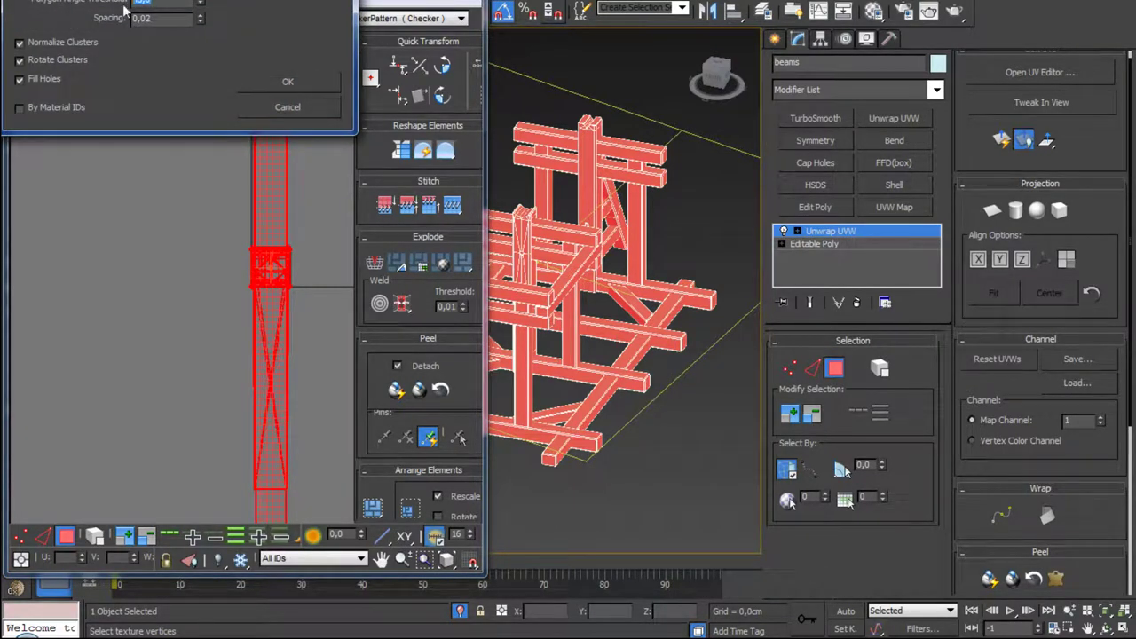
text(6,)
Step: Pack the flattened UV shells into the 0–1 tile
click(295, 80)
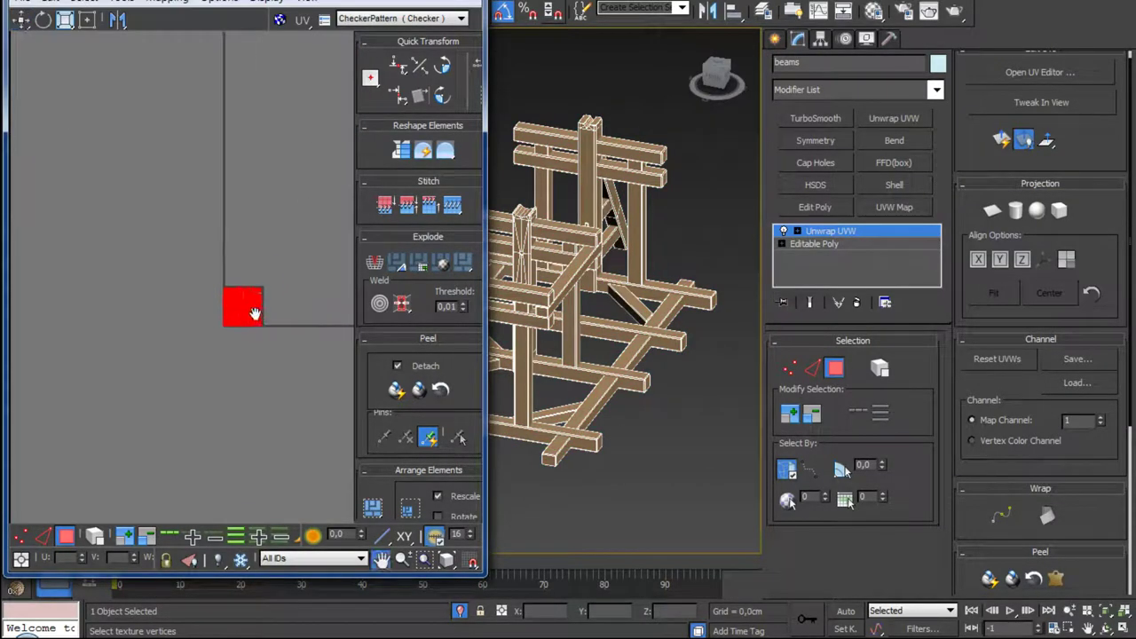
scroll(227, 303, up, 5)
scroll(234, 270, up, 5)
scroll(233, 269, down, 4)
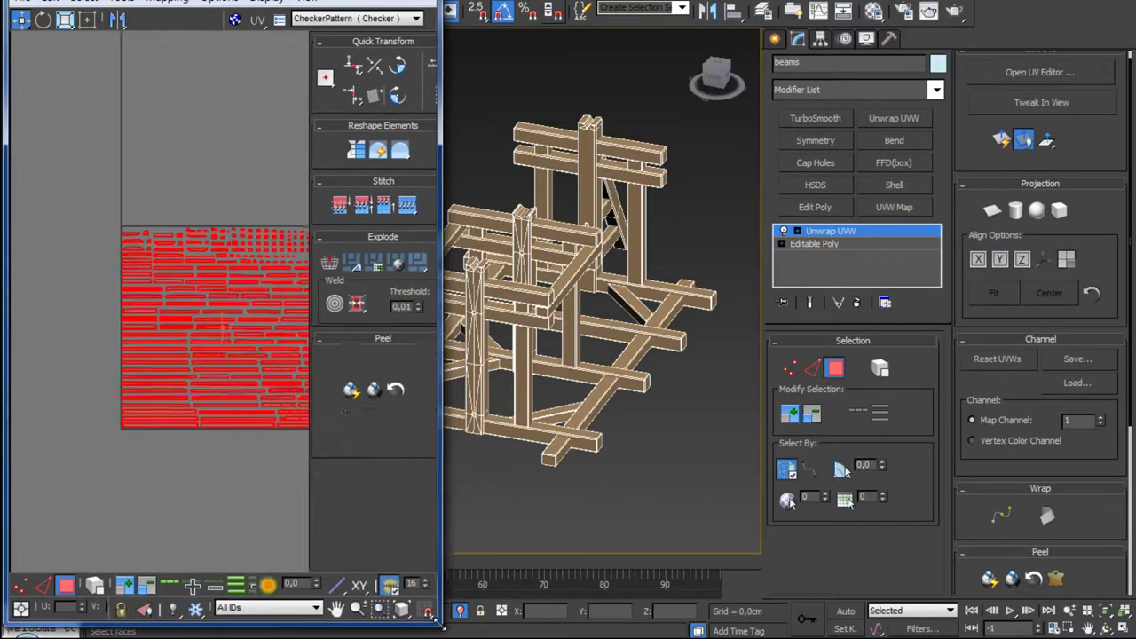
Step: Reshape the UV editor narrower and taller, then select all of the beams' packed UV faces
drag(484, 576, 448, 632)
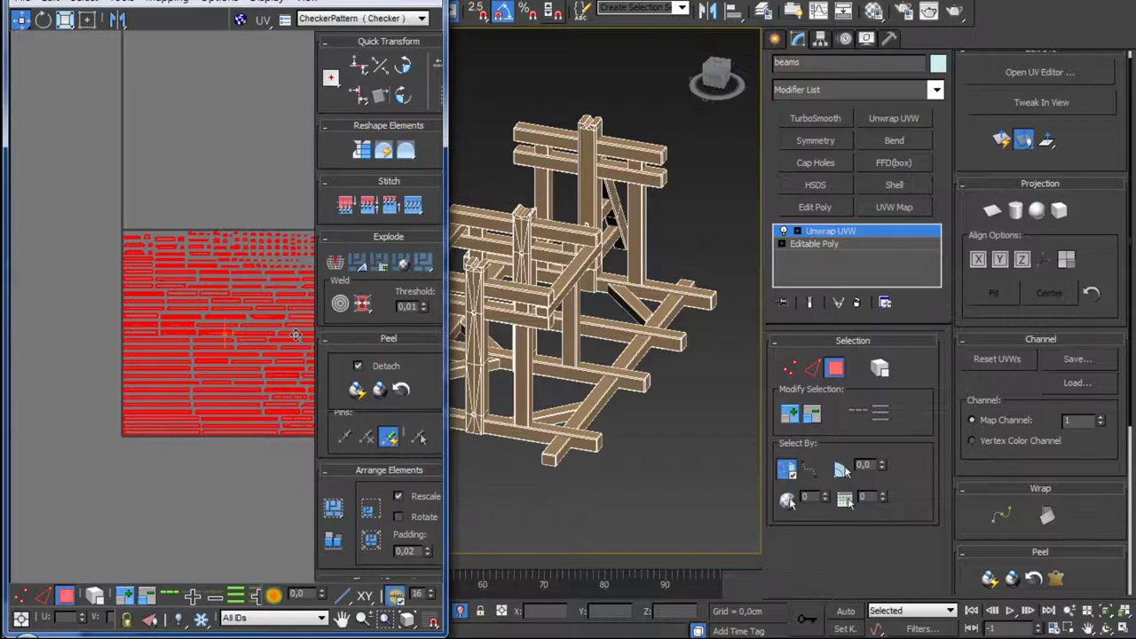
middle_drag(296, 335, 236, 314)
key(z)
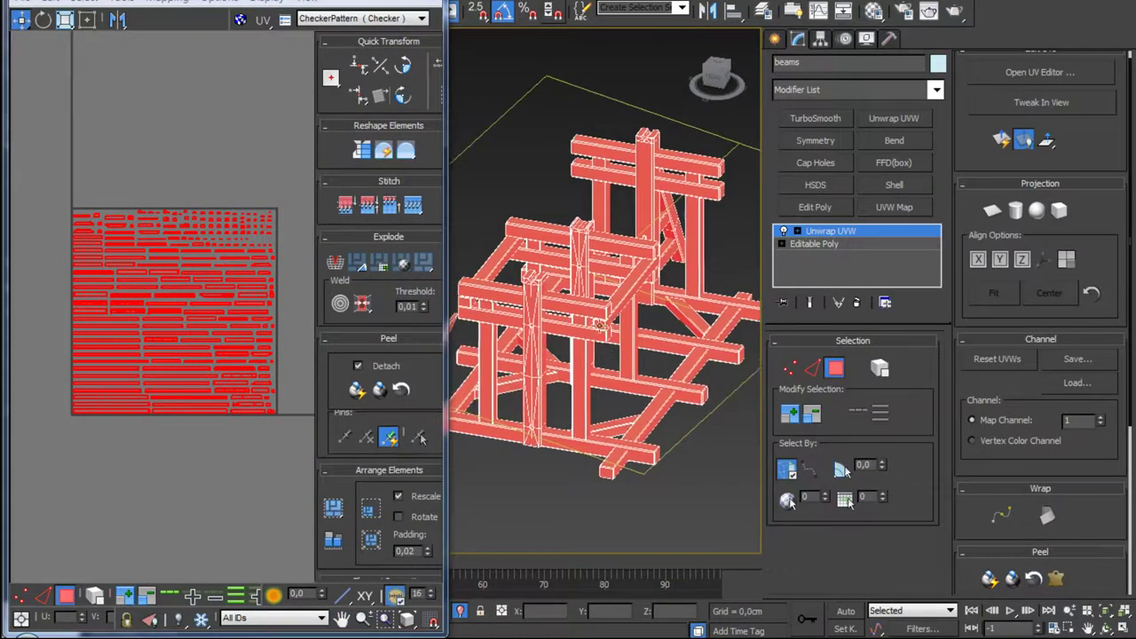
scroll(603, 292, up, 5)
scroll(604, 293, down, 5)
scroll(603, 293, up, 5)
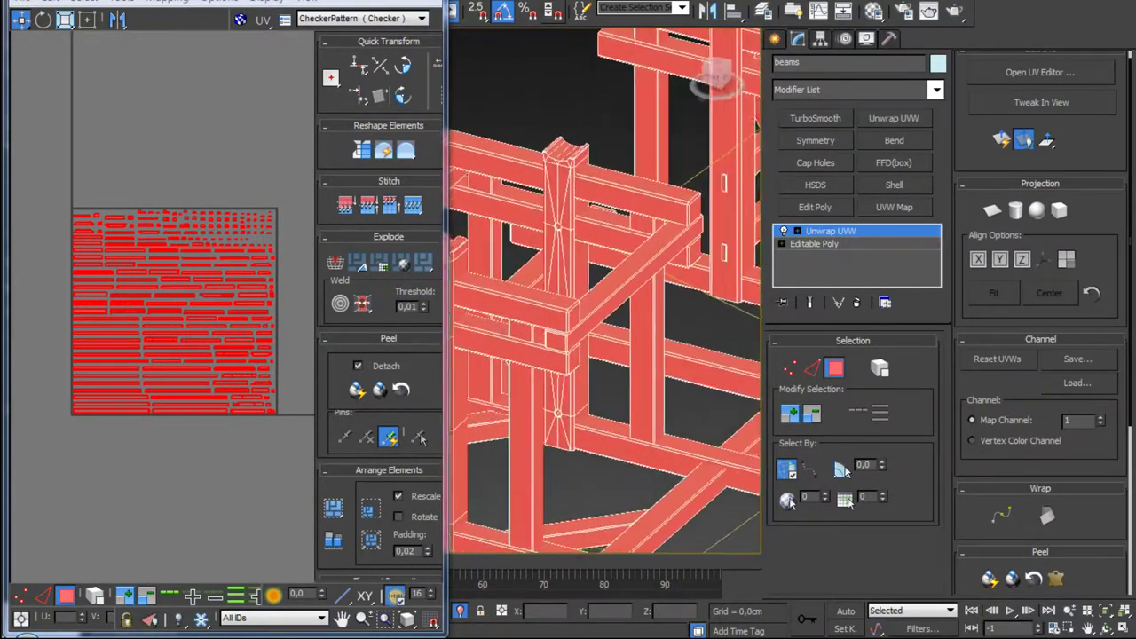
scroll(688, 290, down, 5)
scroll(618, 321, up, 4)
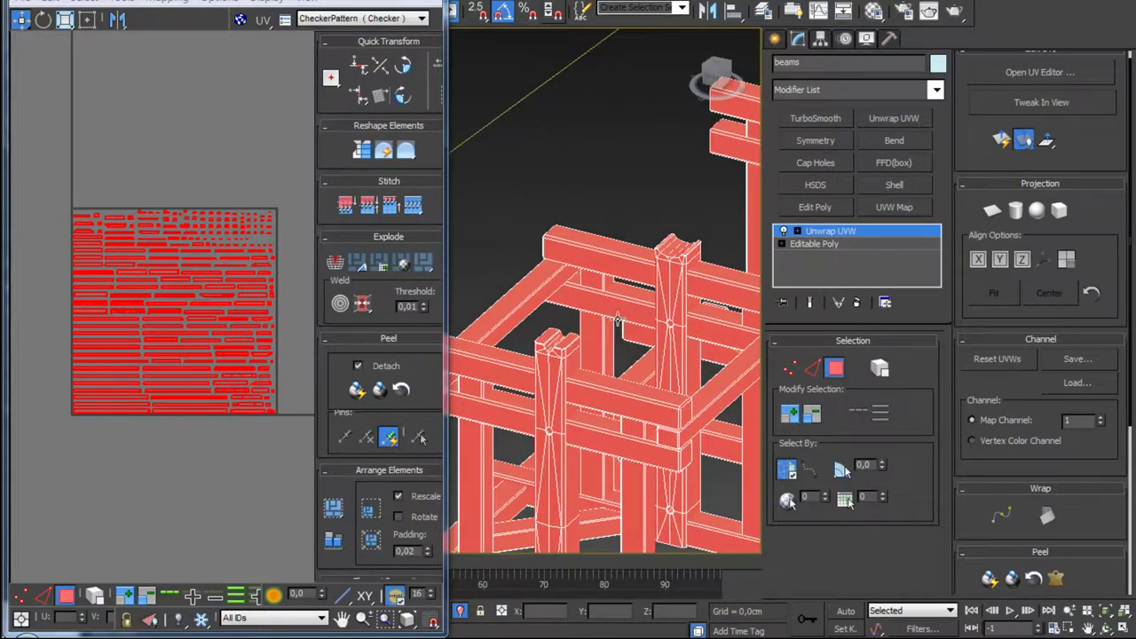
middle_drag(235, 437, 251, 405)
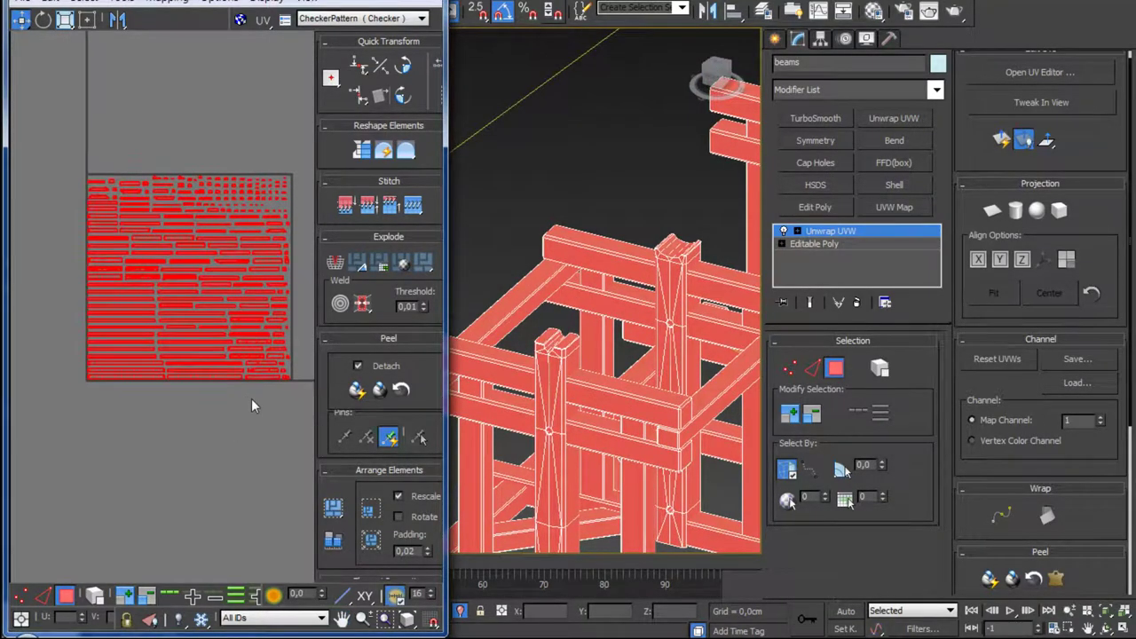
scroll(251, 406, down, 2)
scroll(221, 355, down, 2)
scroll(175, 377, up, 1)
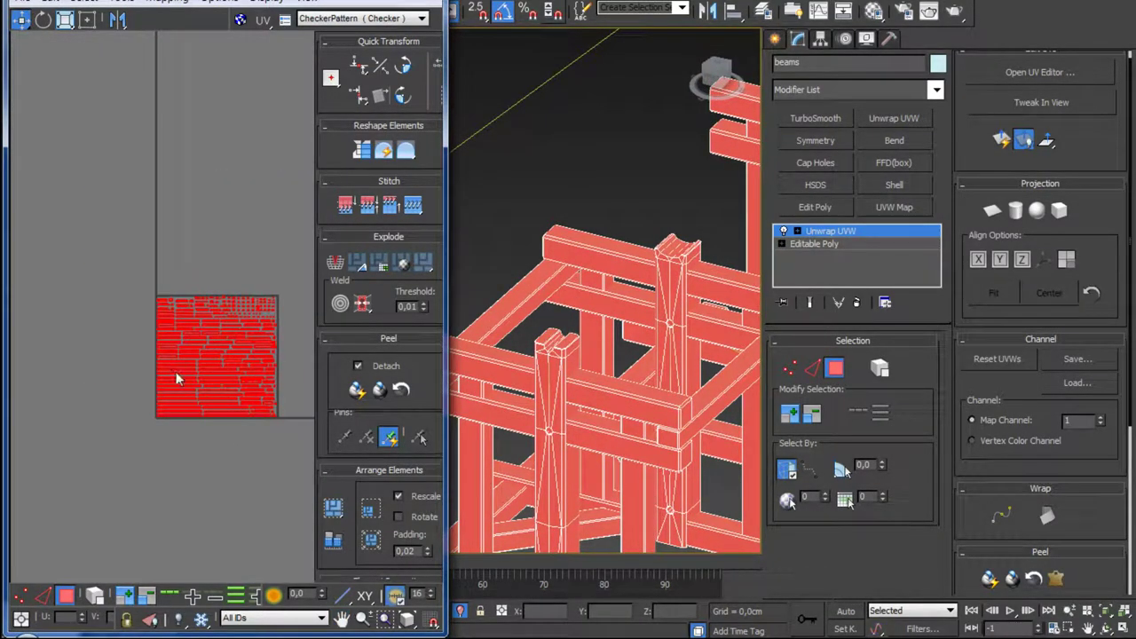
Step: Drag the whole packed UV layout left outside the 0–1 tile and clear the selection
drag(176, 378, 19, 374)
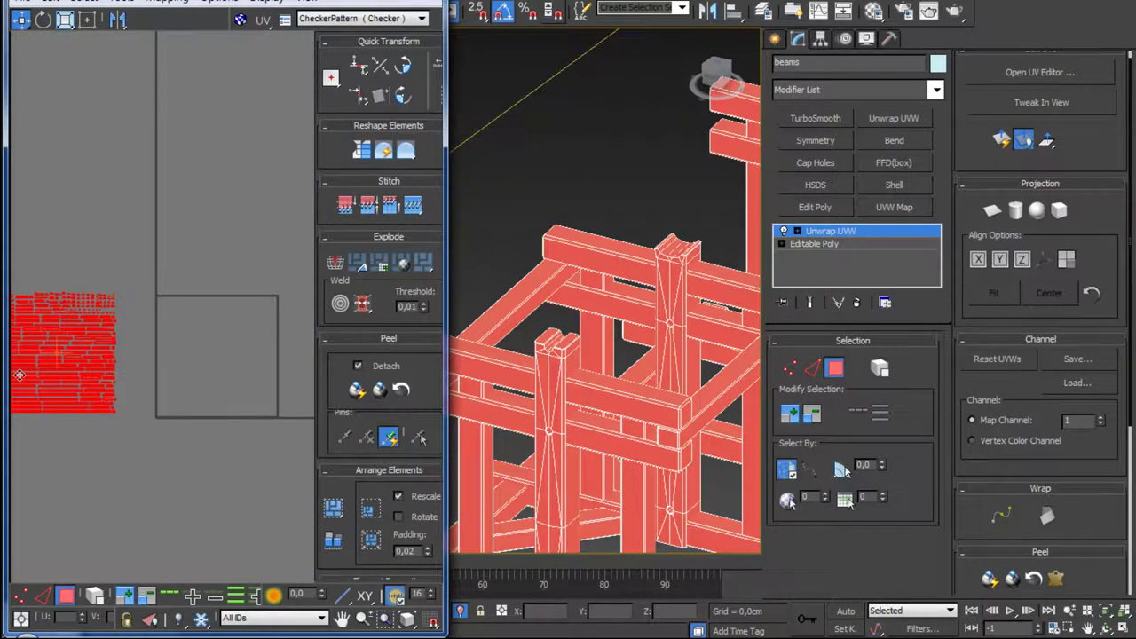
scroll(559, 350, down, 3)
alt+middle_drag(559, 349, 556, 256)
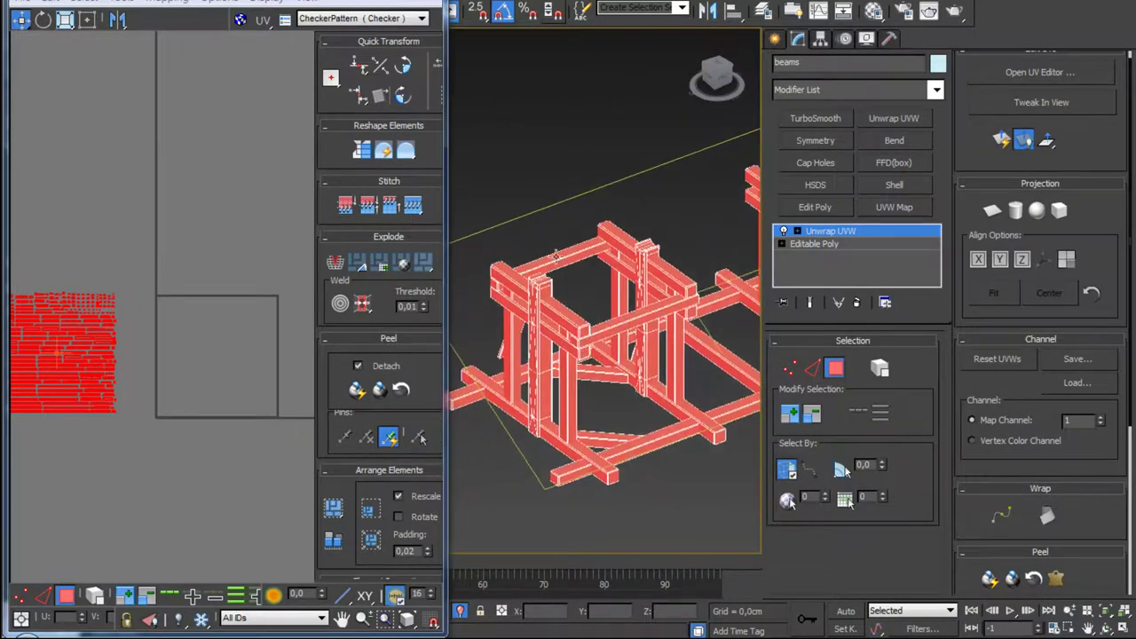
click(540, 217)
alt+middle_drag(539, 216, 543, 266)
scroll(543, 266, up, 2)
scroll(543, 290, down, 1)
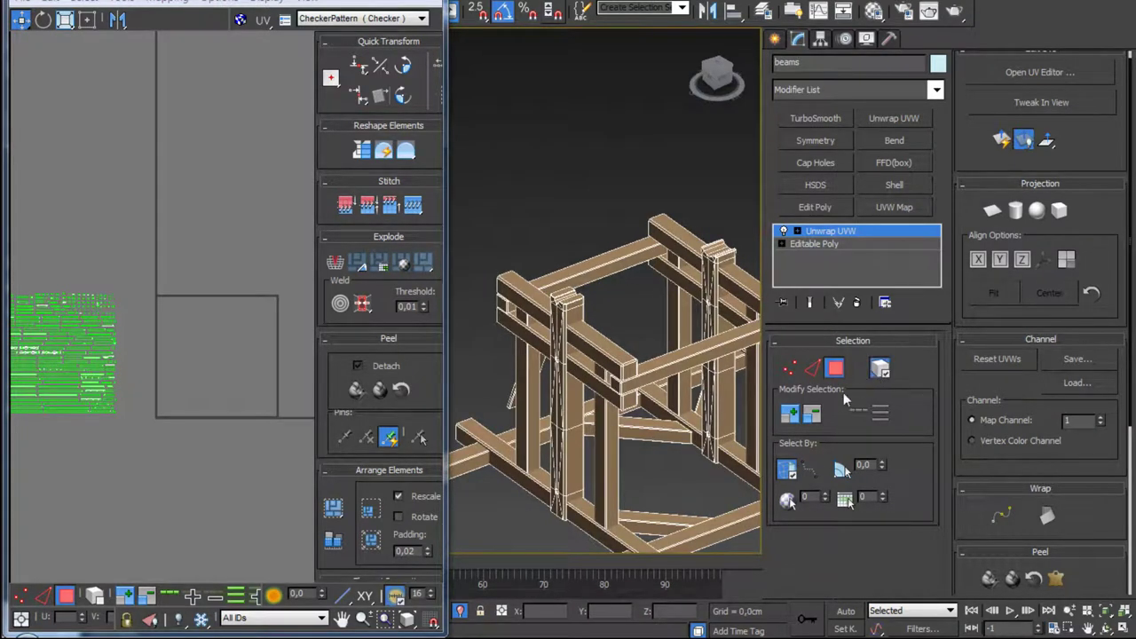
Step: Select only the top beam and move its UV pieces below the packed layout
click(787, 470)
click(666, 368)
alt+middle_drag(665, 367, 707, 292)
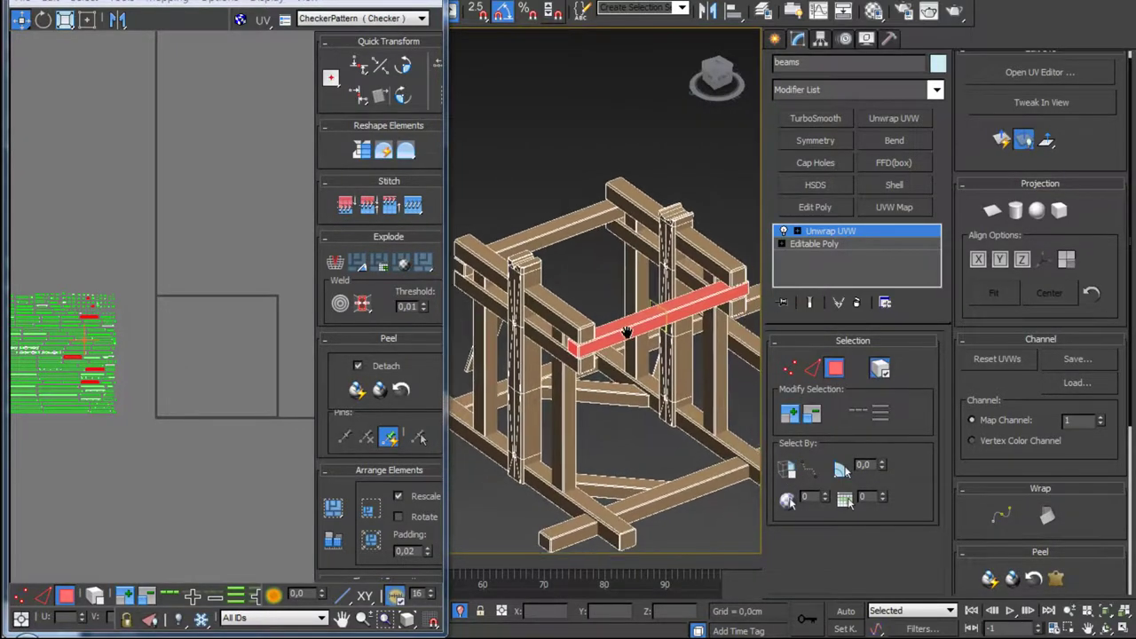
click(705, 262)
middle_drag(705, 262, 760, 300)
mouse_move(110, 358)
middle_down()
mouse_move(177, 320)
mouse_move(132, 288)
middle_up()
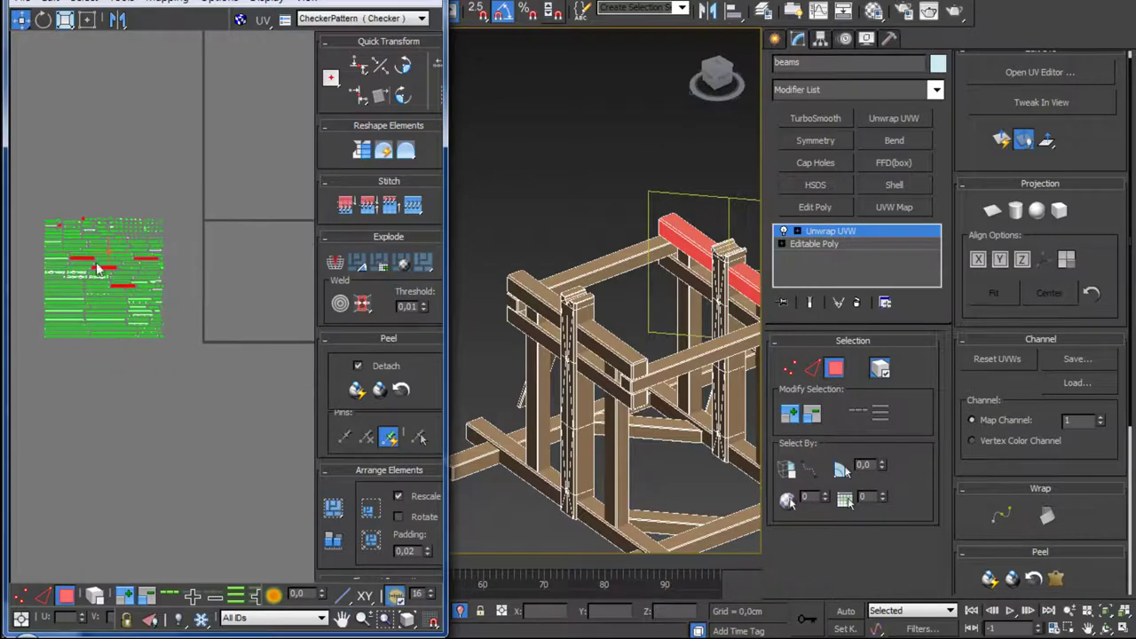
scroll(131, 288, up, 3)
drag(144, 370, 159, 499)
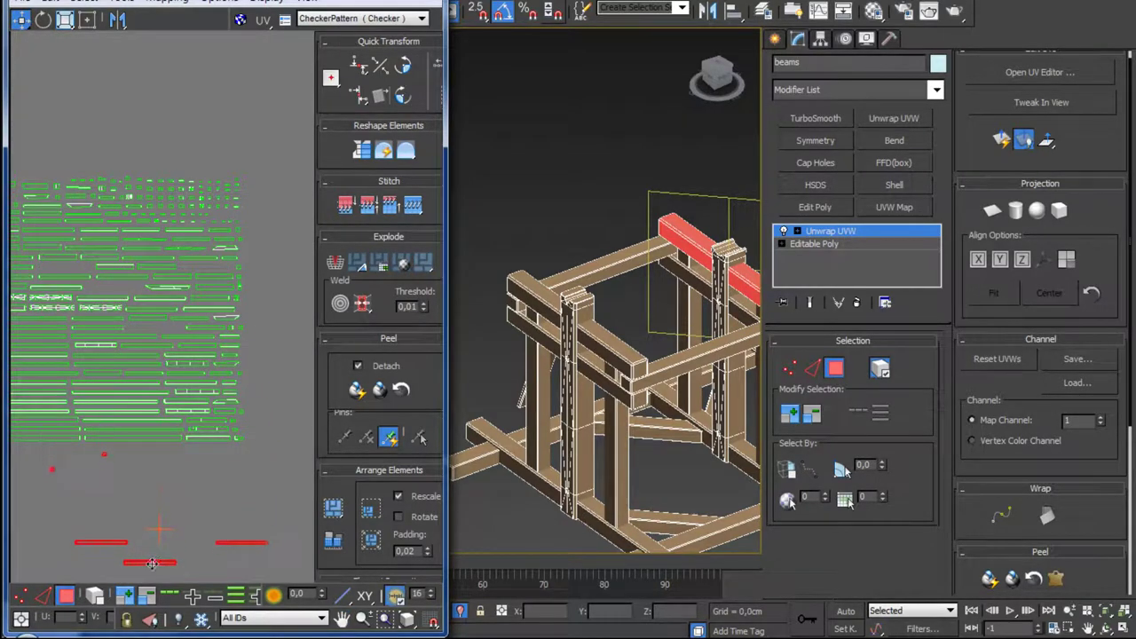
mouse_move(160, 499)
middle_down()
mouse_move(148, 380)
mouse_move(182, 365)
middle_up()
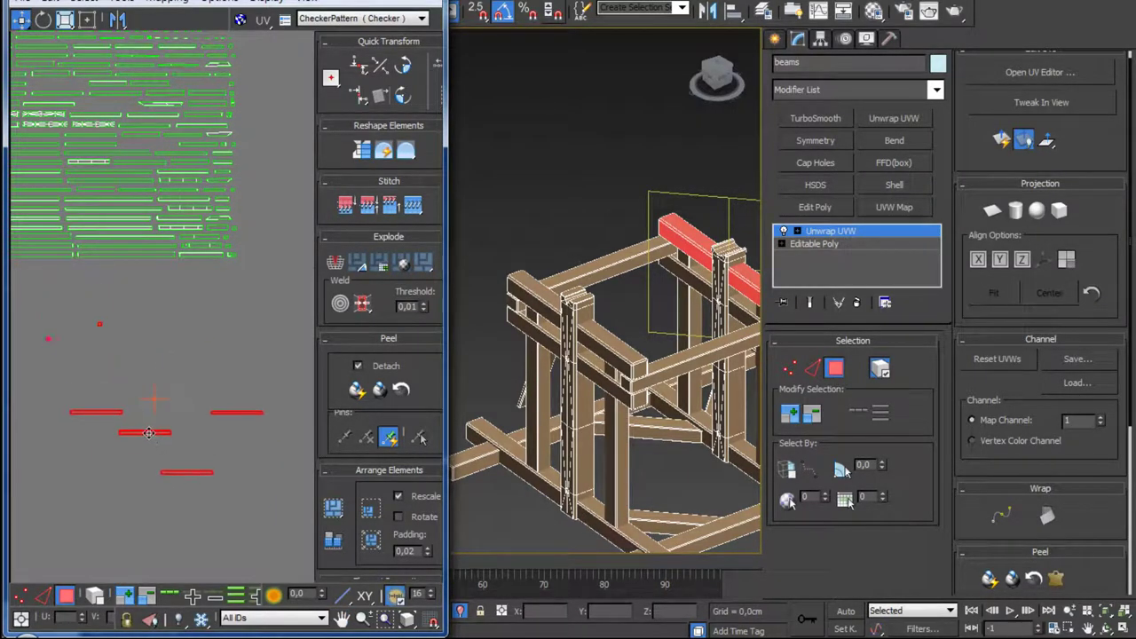
Step: In edge mode, stitch the top beam's first UV strips together with Stitch Custom
click(46, 596)
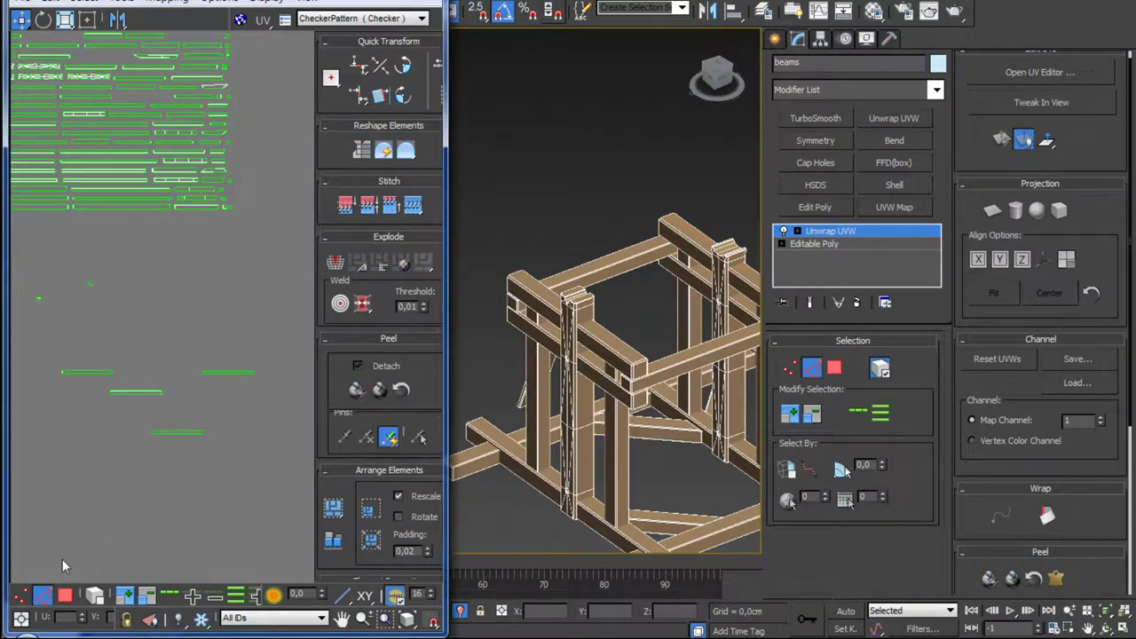
middle_drag(154, 464, 164, 480)
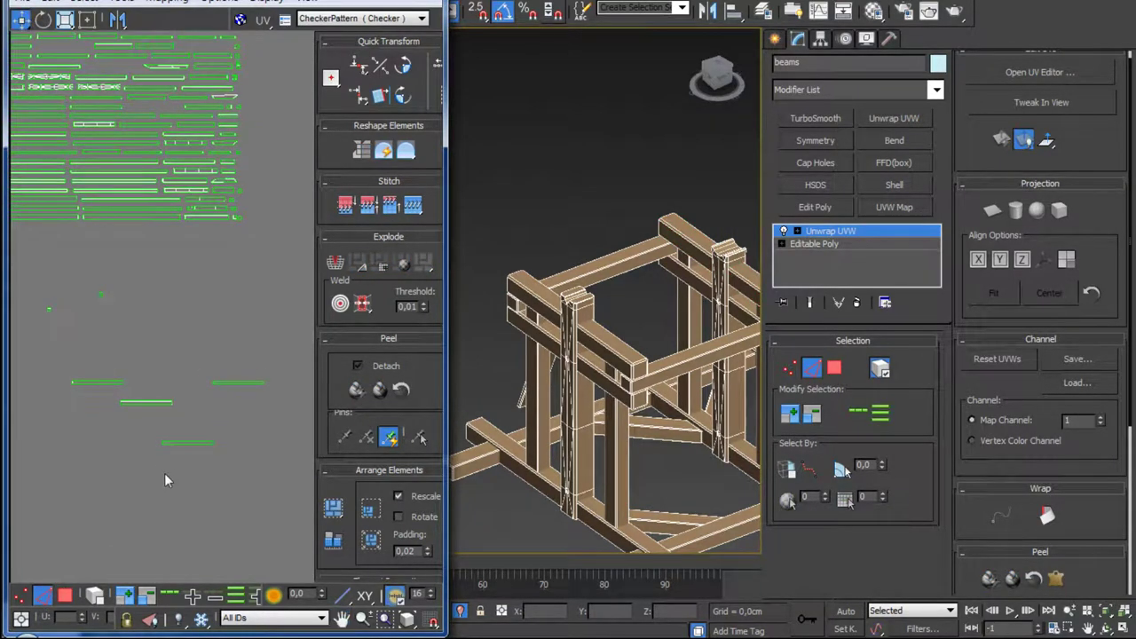
click(186, 443)
click(413, 206)
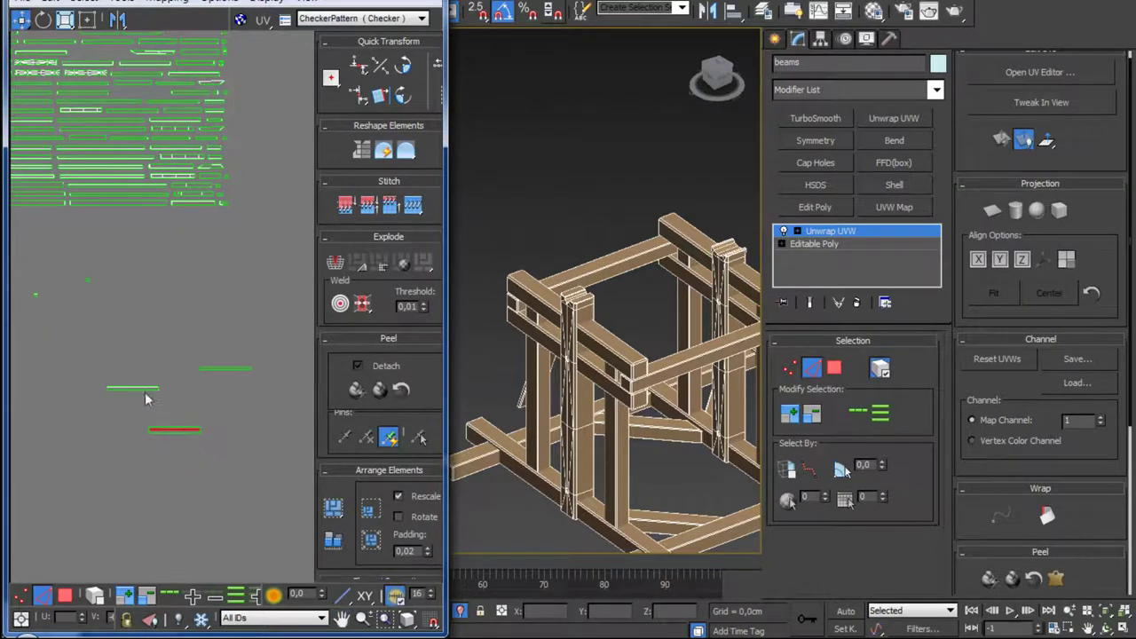
scroll(140, 438, up, 4)
scroll(160, 425, down, 1)
scroll(185, 405, down, 1)
scroll(213, 386, down, 1)
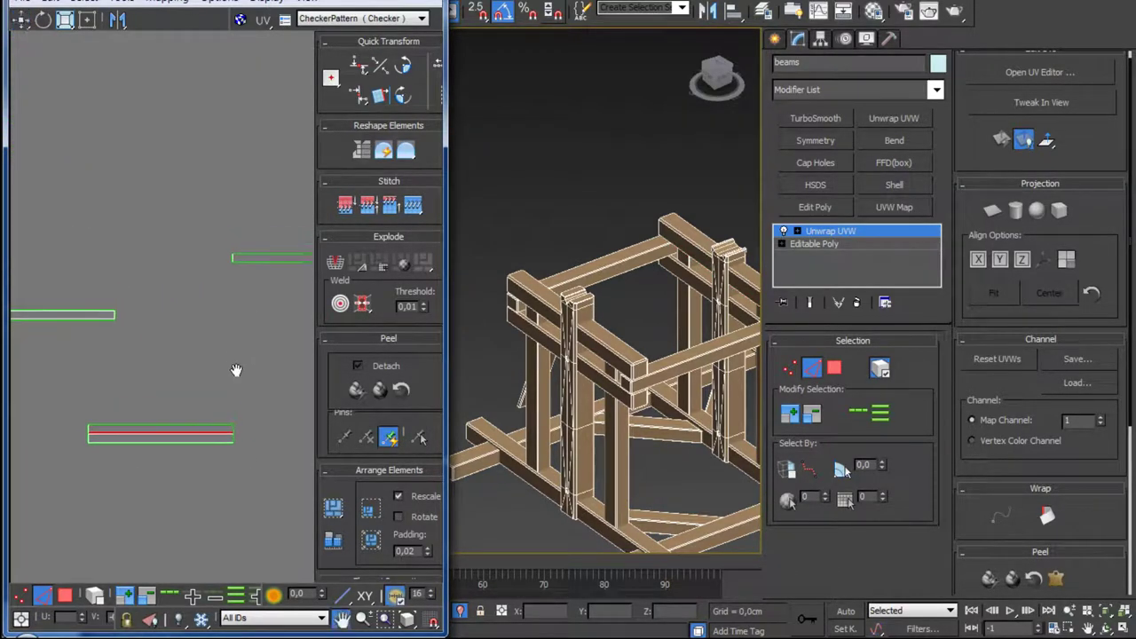
scroll(249, 382, down, 2)
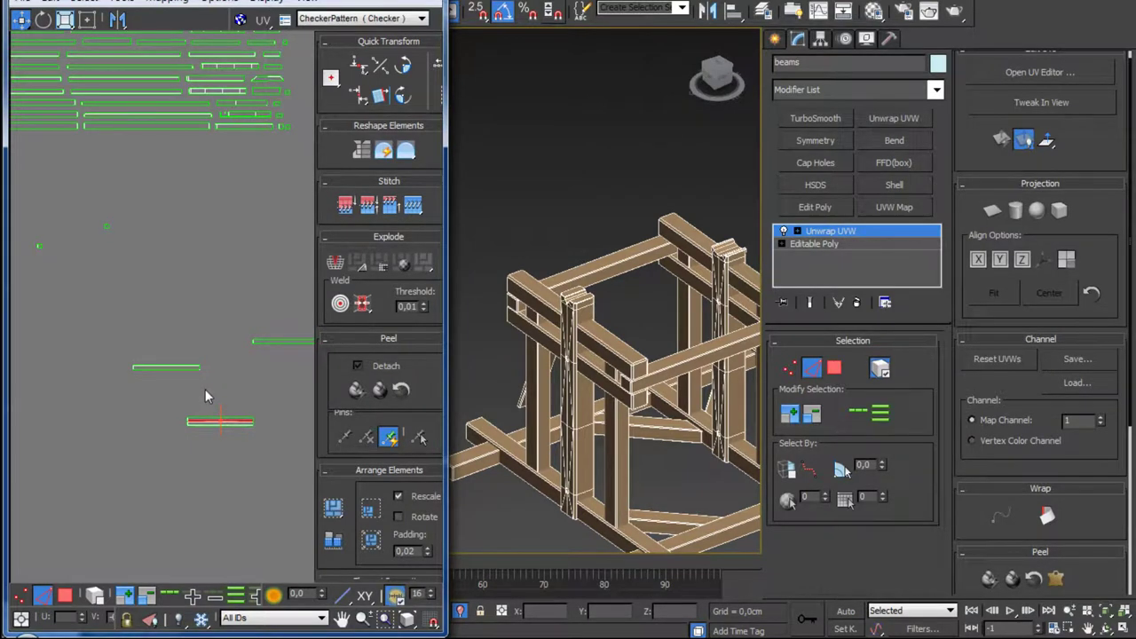
scroll(162, 375, up, 1)
scroll(194, 417, up, 2)
scroll(224, 378, up, 2)
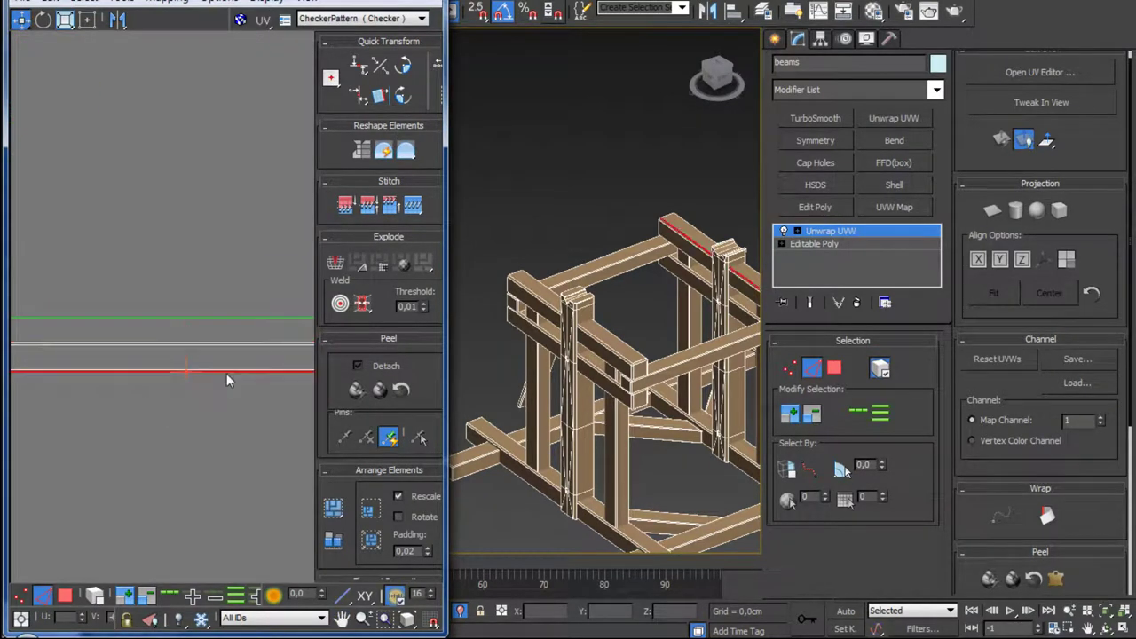
scroll(61, 435, down, 2)
scroll(62, 435, down, 1)
click(417, 211)
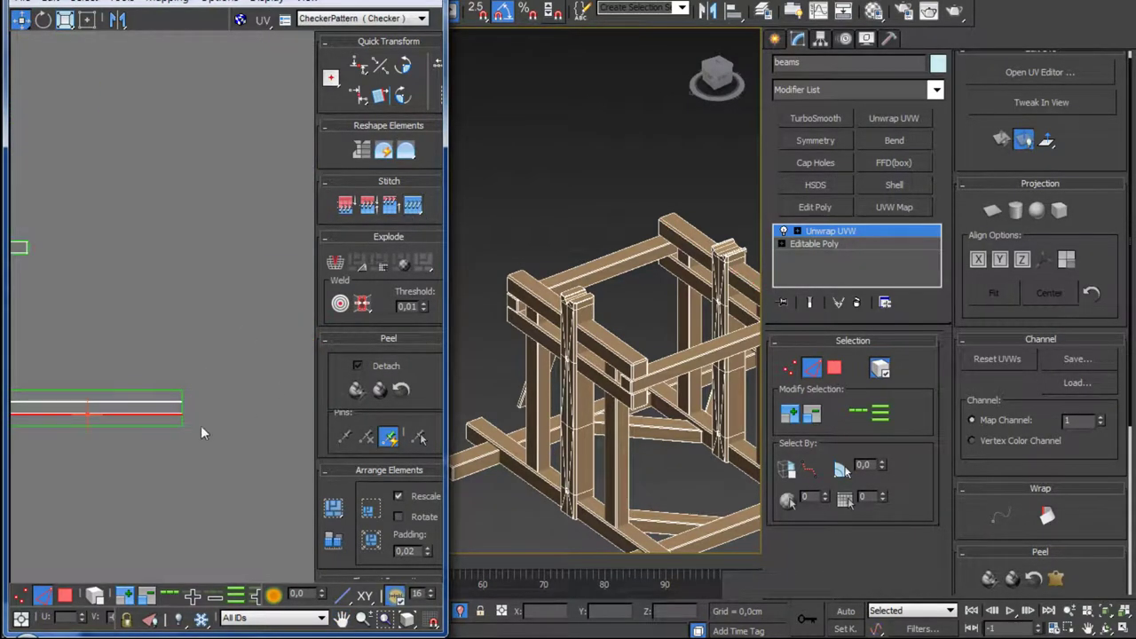
Step: Stitch the remaining strips and both end pieces onto the shell, then select the whole shell
click(168, 427)
click(413, 206)
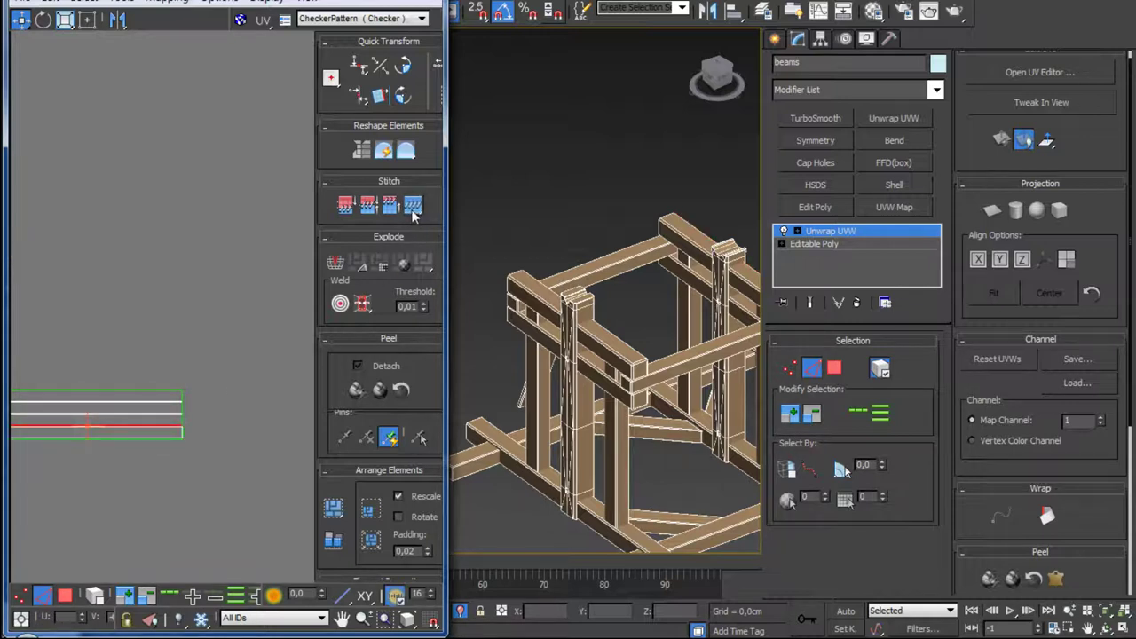
click(166, 404)
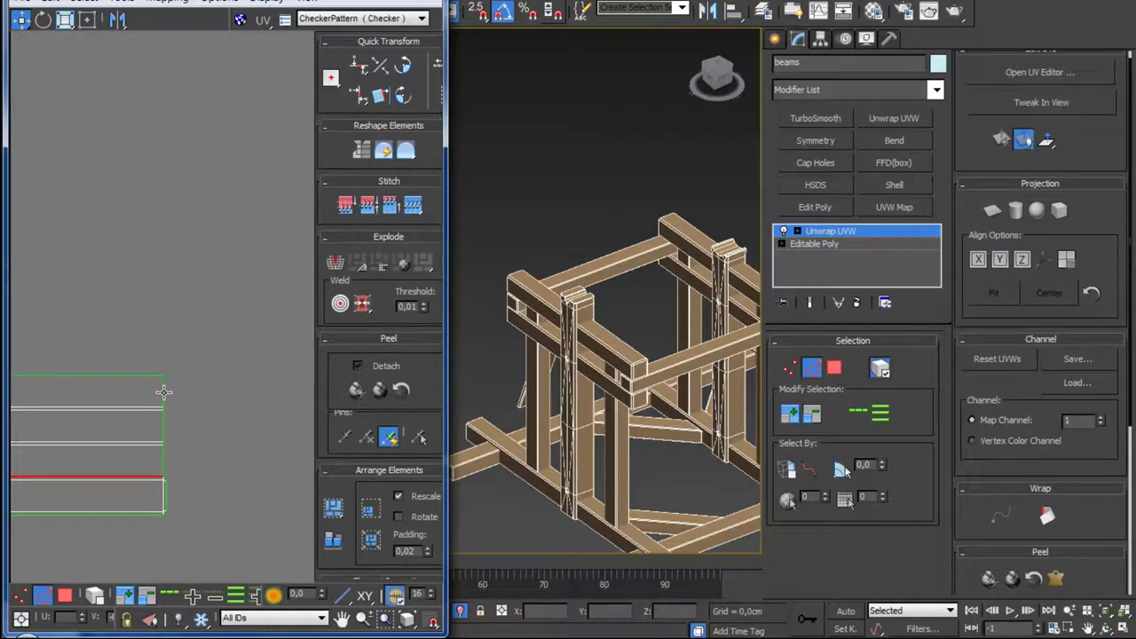
click(164, 392)
click(412, 206)
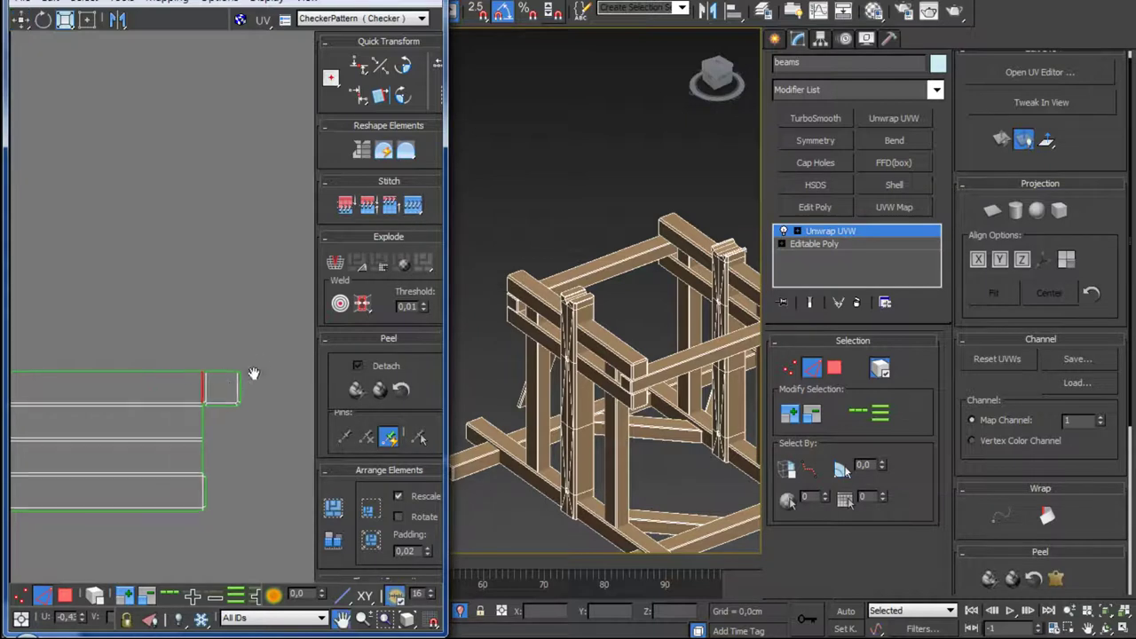
middle_drag(53, 391, 210, 417)
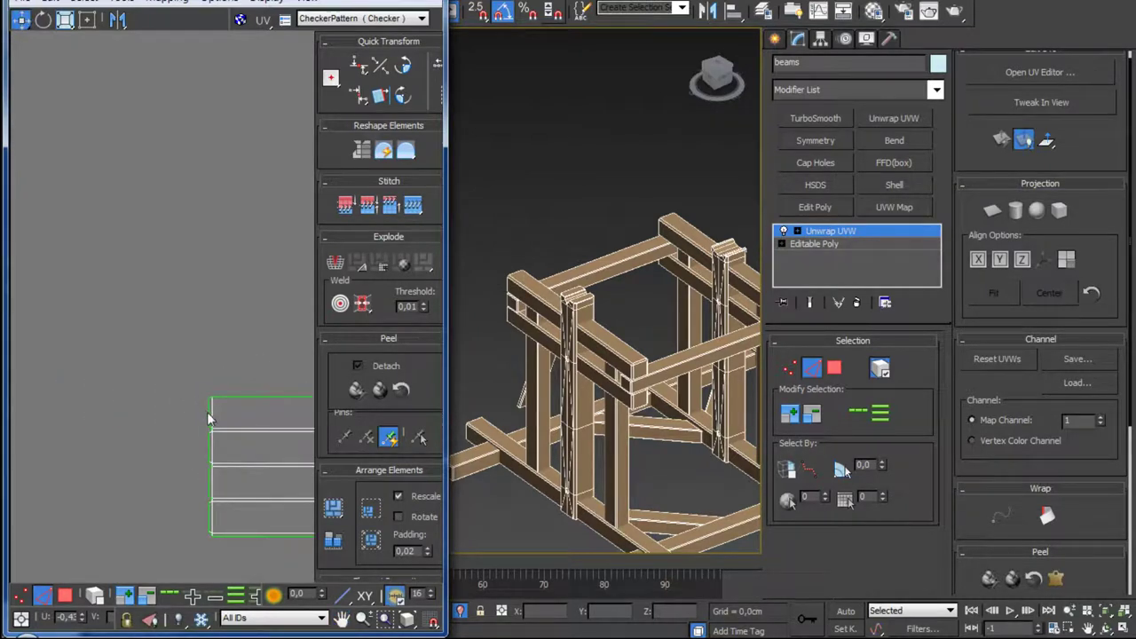
click(209, 412)
click(413, 206)
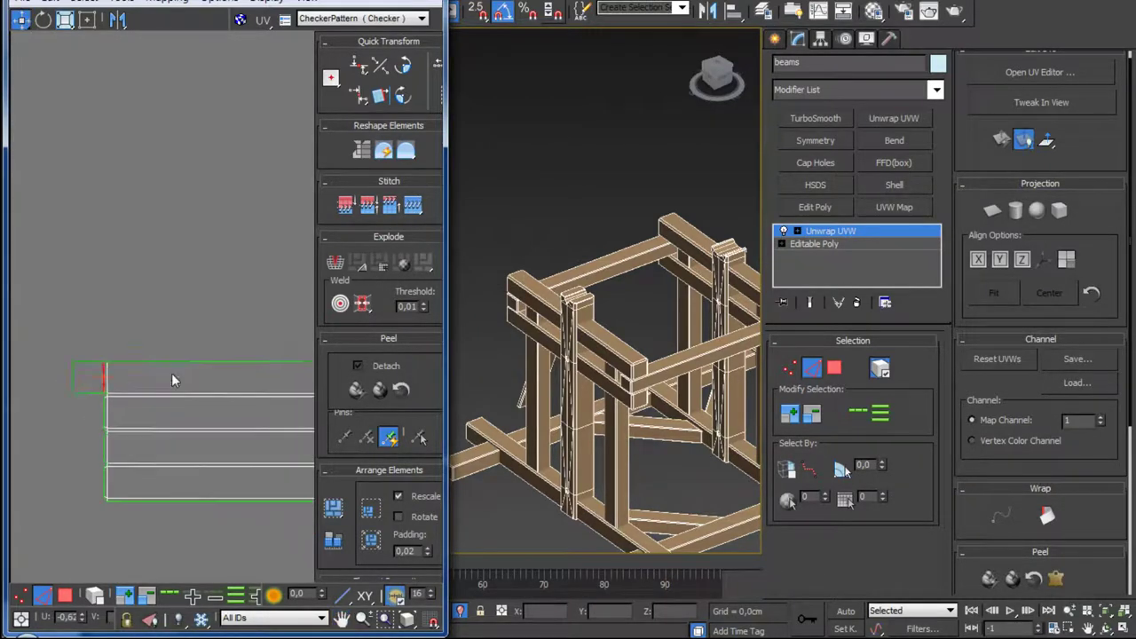
scroll(173, 380, down, 5)
click(65, 594)
click(197, 380)
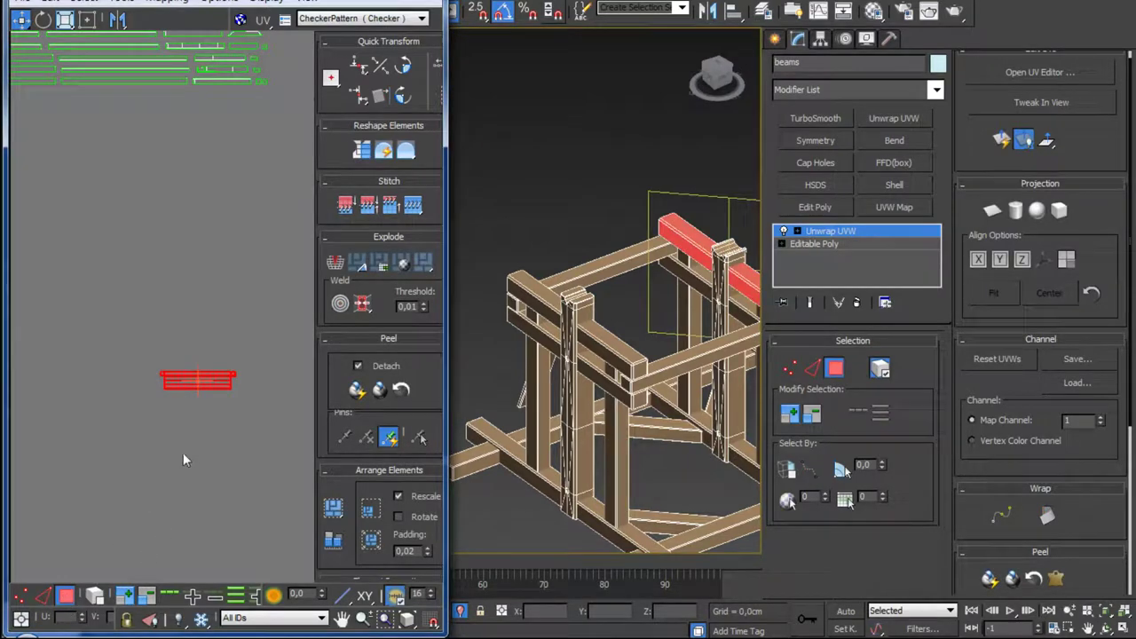
Step: Open the Relax tool and set its method to Relax By Polygon Angles
click(126, 4)
click(89, 293)
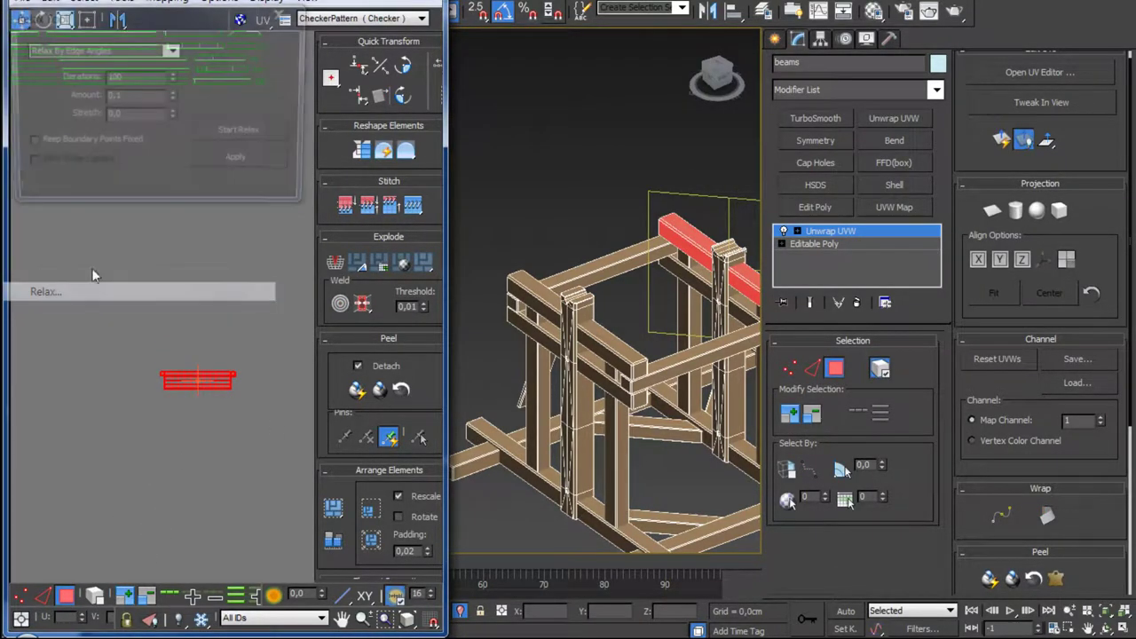
drag(191, 36, 971, 10)
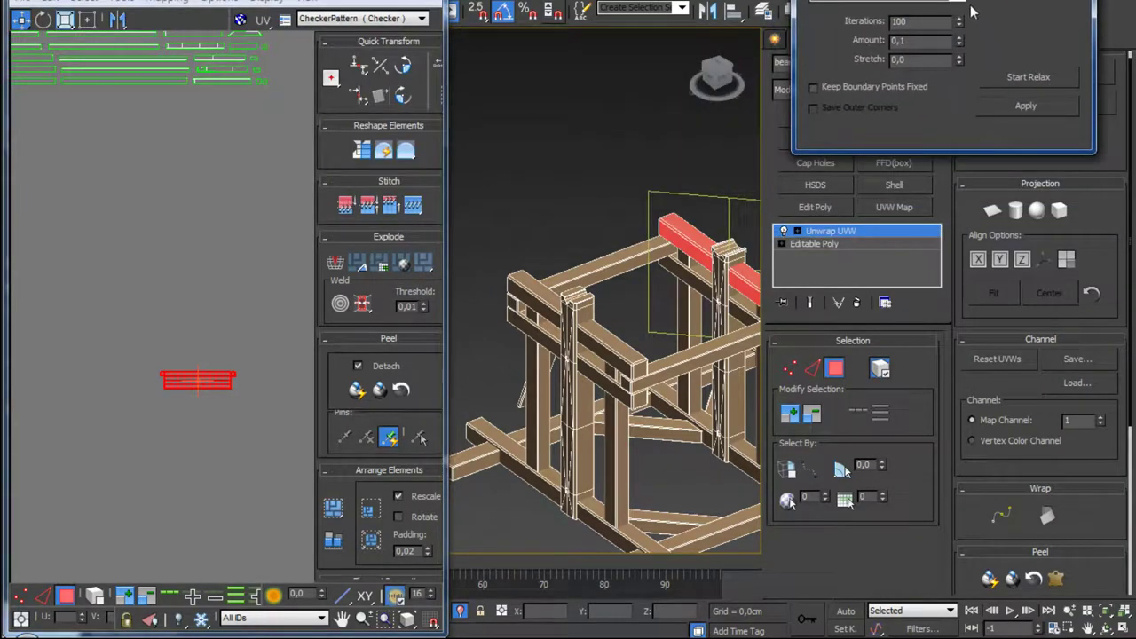
click(962, 3)
click(950, 20)
click(227, 71)
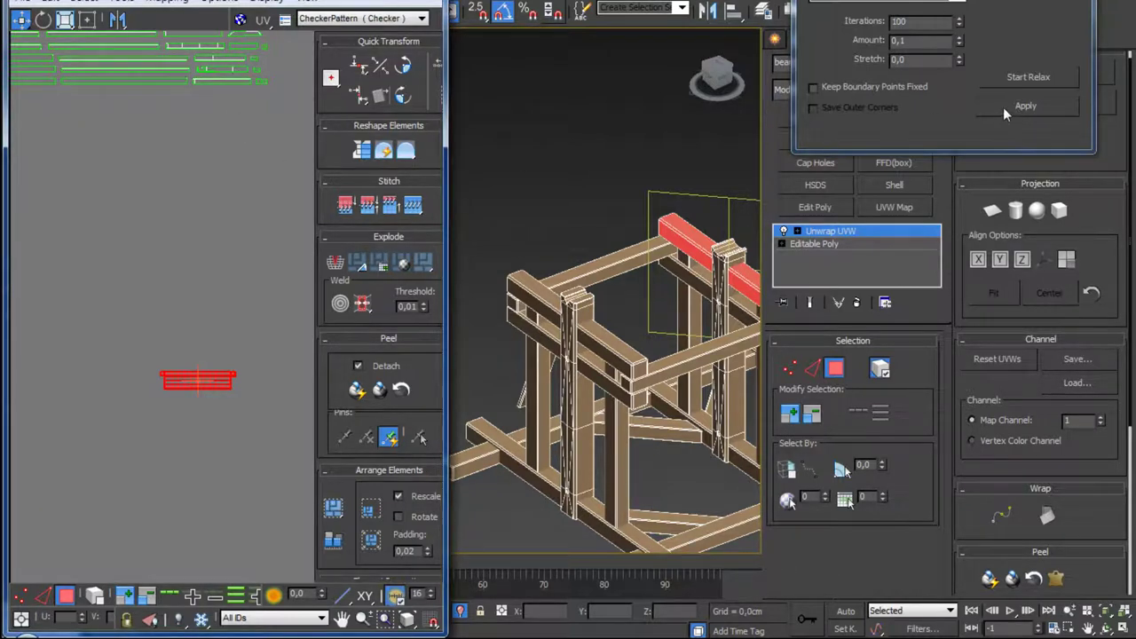
click(962, 8)
click(961, 10)
drag(941, 2, 915, 24)
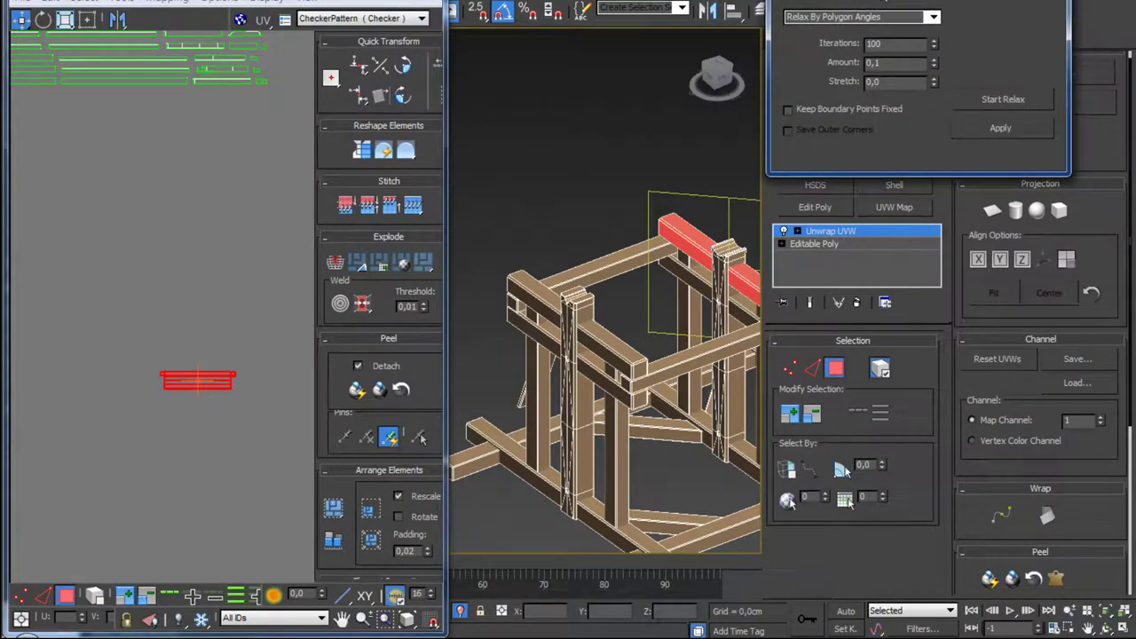
middle_drag(225, 297, 212, 170)
scroll(205, 232, up, 4)
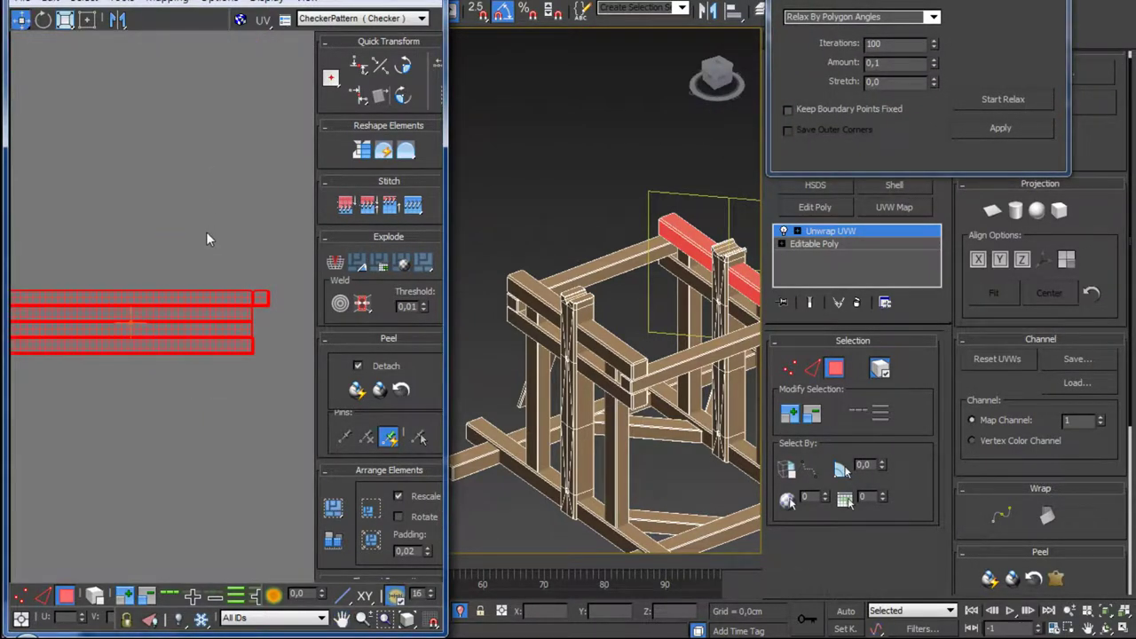
scroll(206, 232, down, 1)
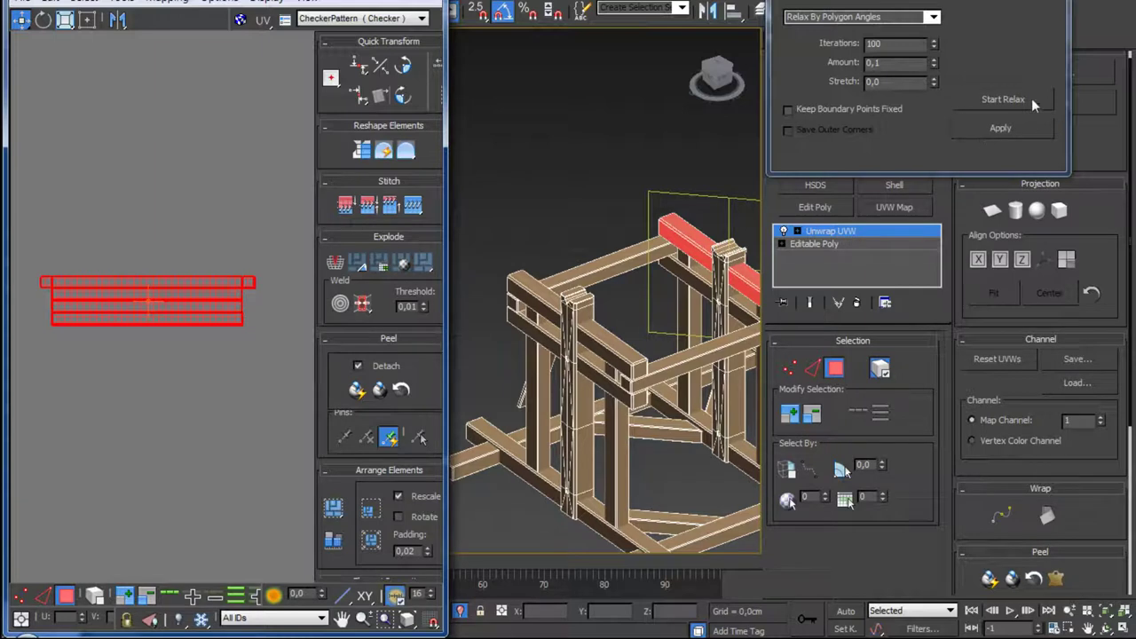
Step: Relax the beam pieces' UVs until settled, then collapse Unwrap UVW into the Editable Poly
click(1002, 100)
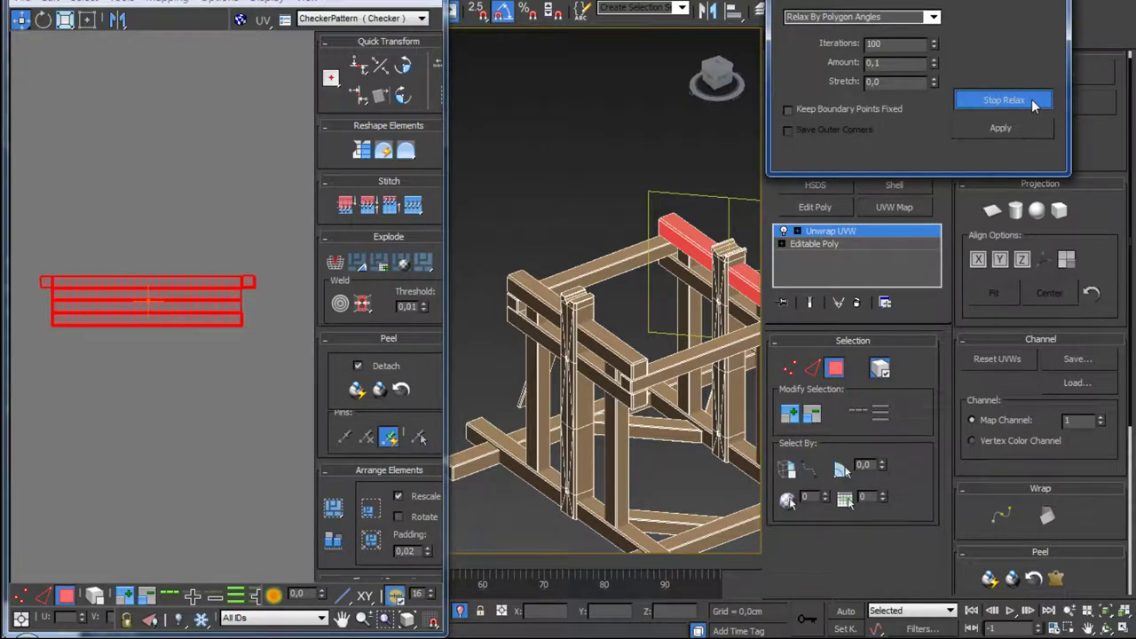
click(1031, 99)
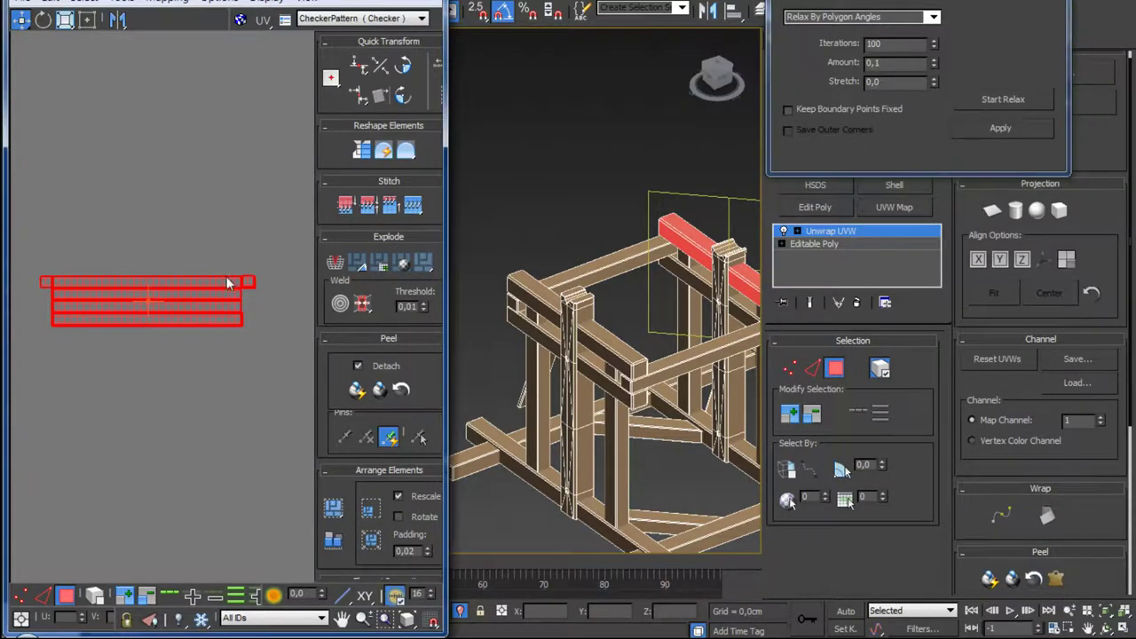
scroll(191, 281, down, 5)
scroll(666, 271, down, 2)
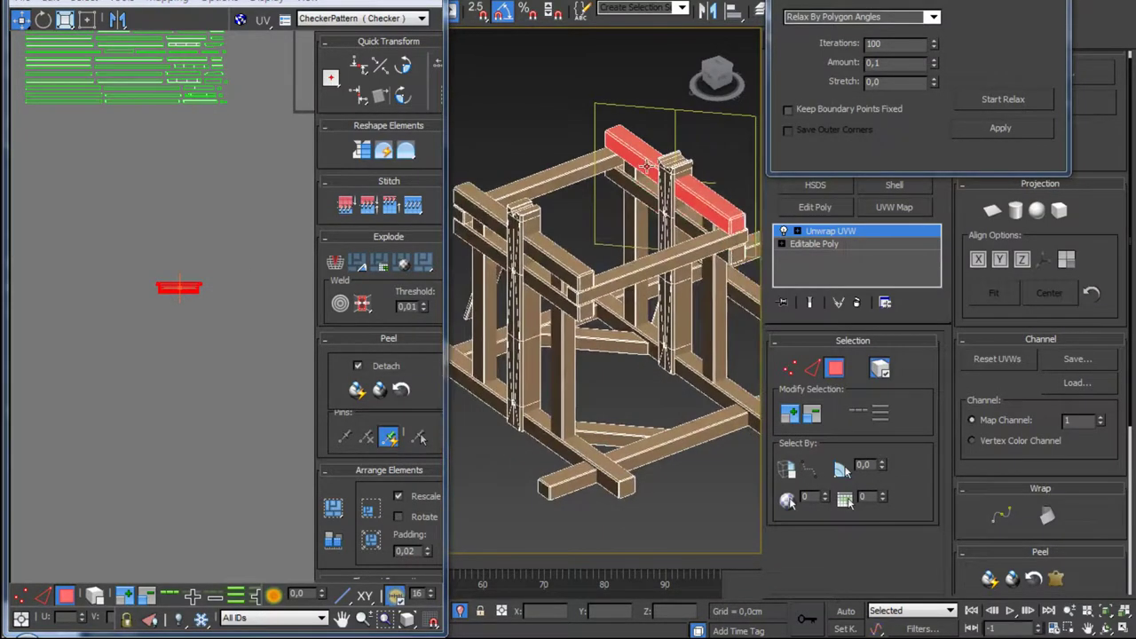
scroll(665, 270, down, 3)
scroll(665, 271, down, 2)
scroll(232, 150, down, 2)
scroll(243, 197, down, 2)
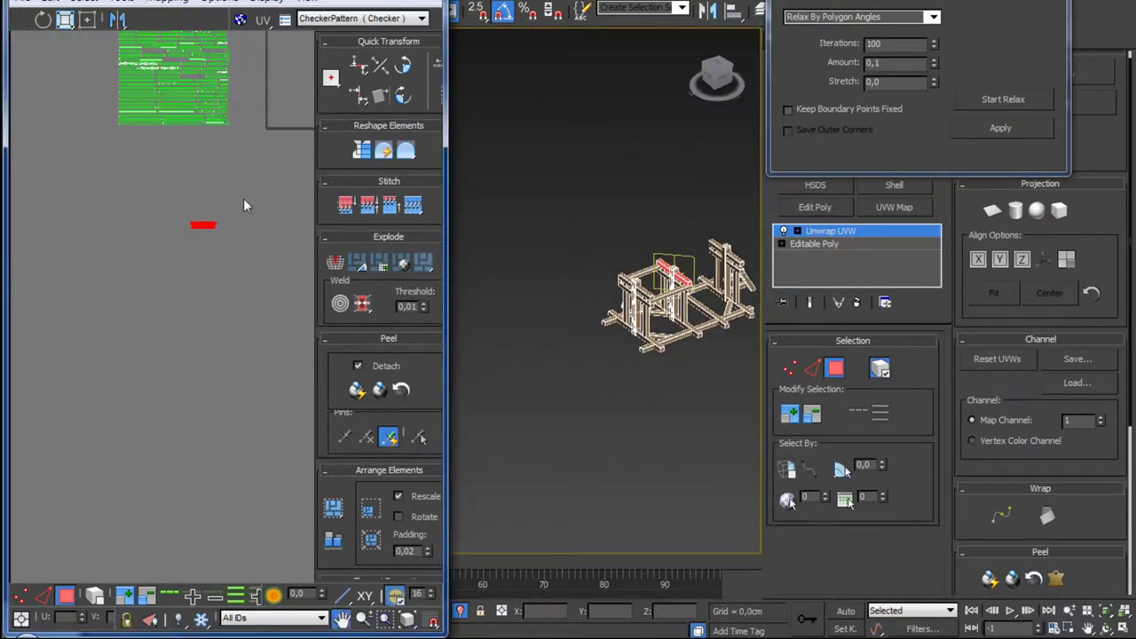
middle_drag(243, 197, 245, 325)
key(z)
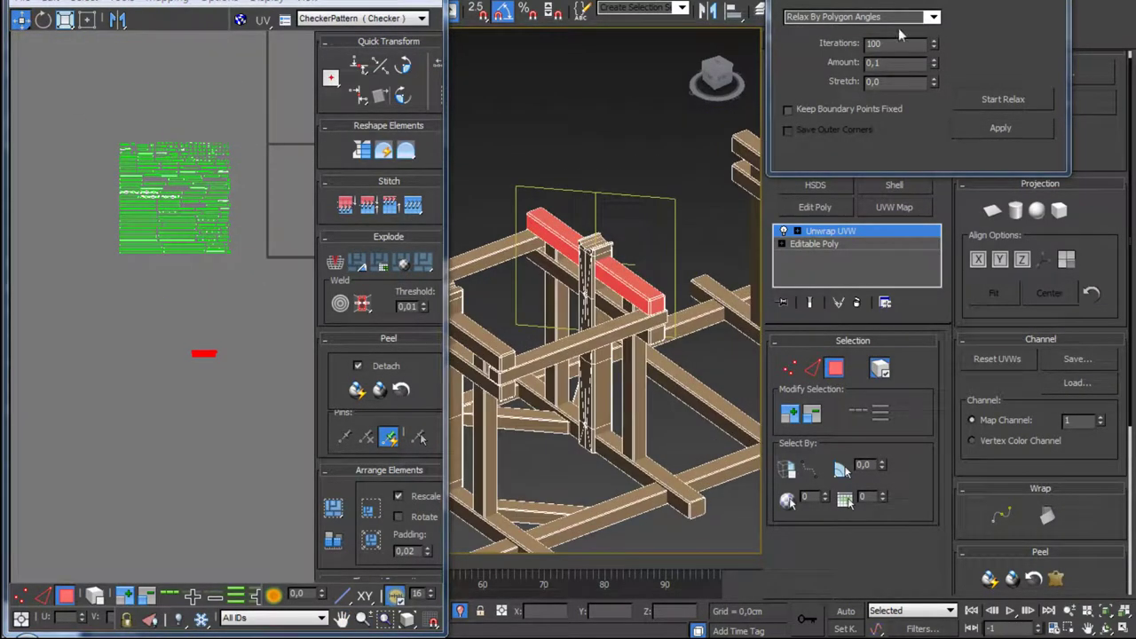
mouse_move(909, 2)
mouse_down()
mouse_move(945, 137)
mouse_move(937, 119)
mouse_move(906, 279)
mouse_move(907, 357)
mouse_up()
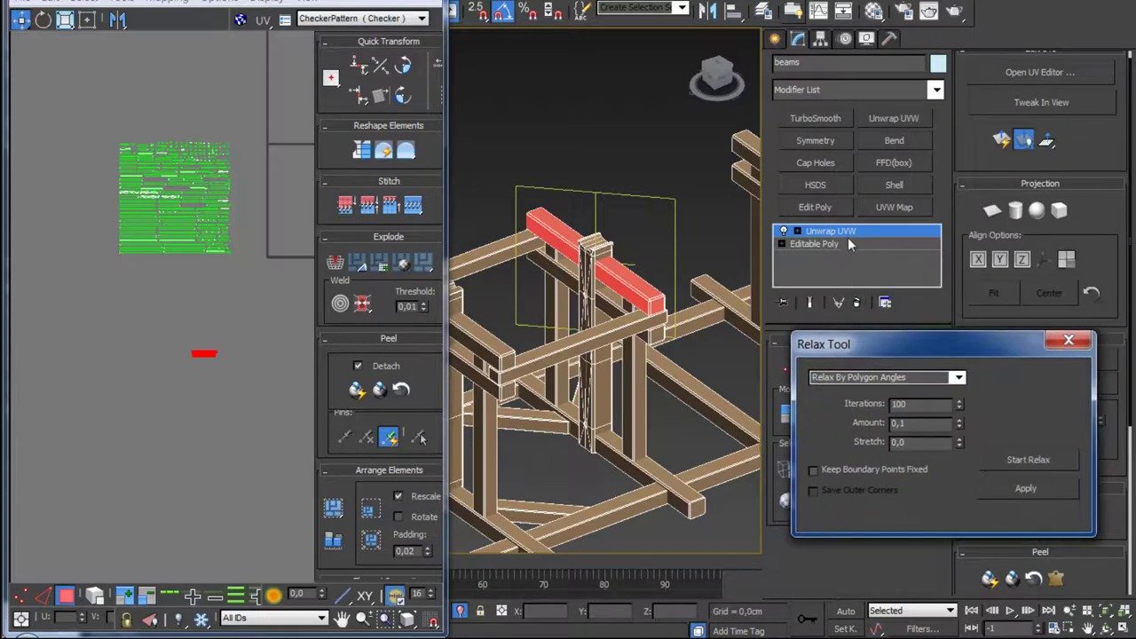
right_click(847, 234)
click(904, 382)
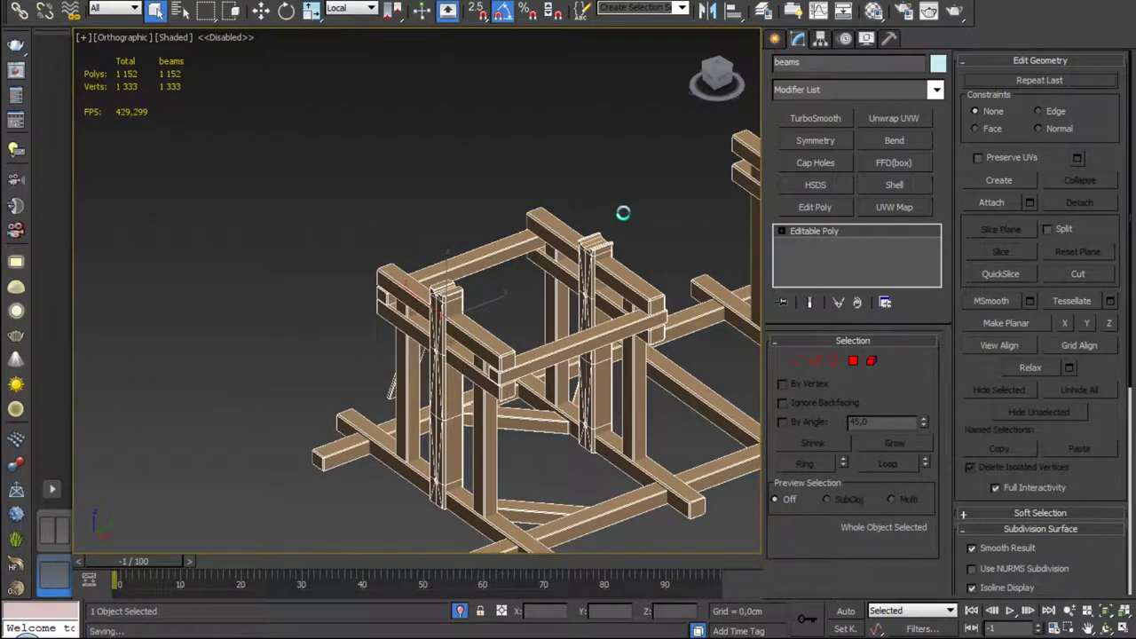
Step: Open the Material Editor, start a Diffuse map on 08 - Default, then switch to OBS
click(874, 10)
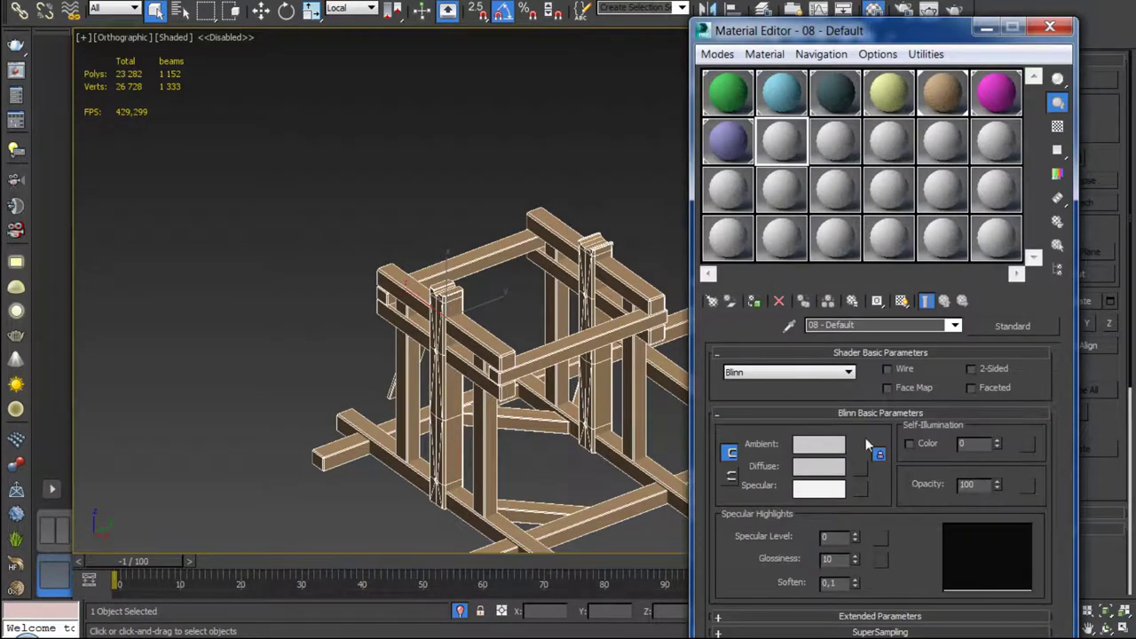
click(858, 472)
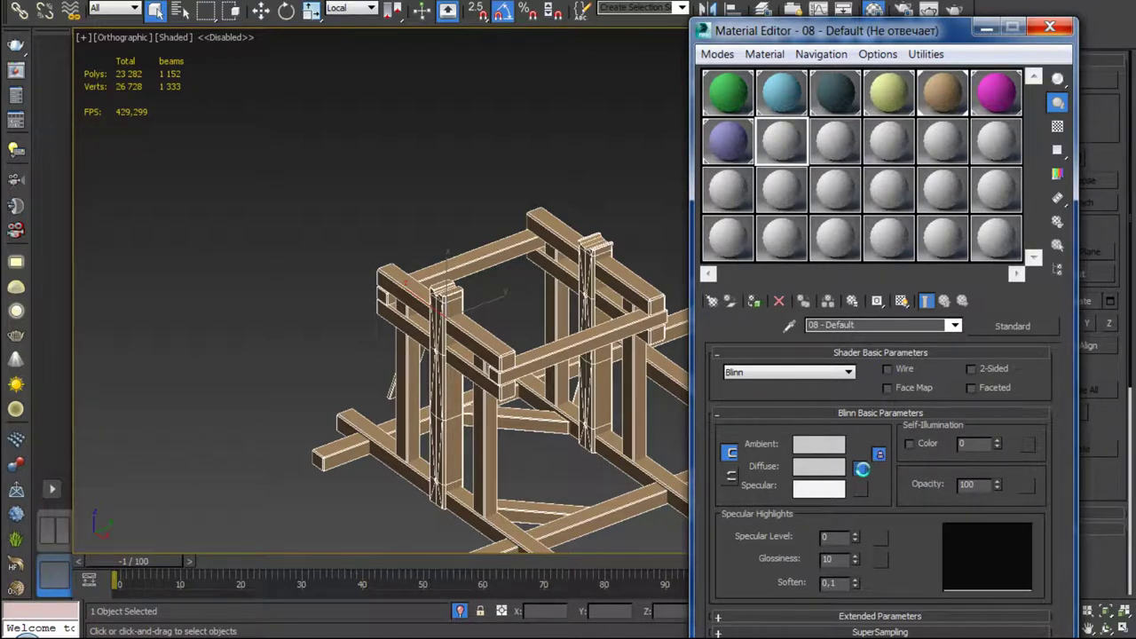
key(alt+Tab)
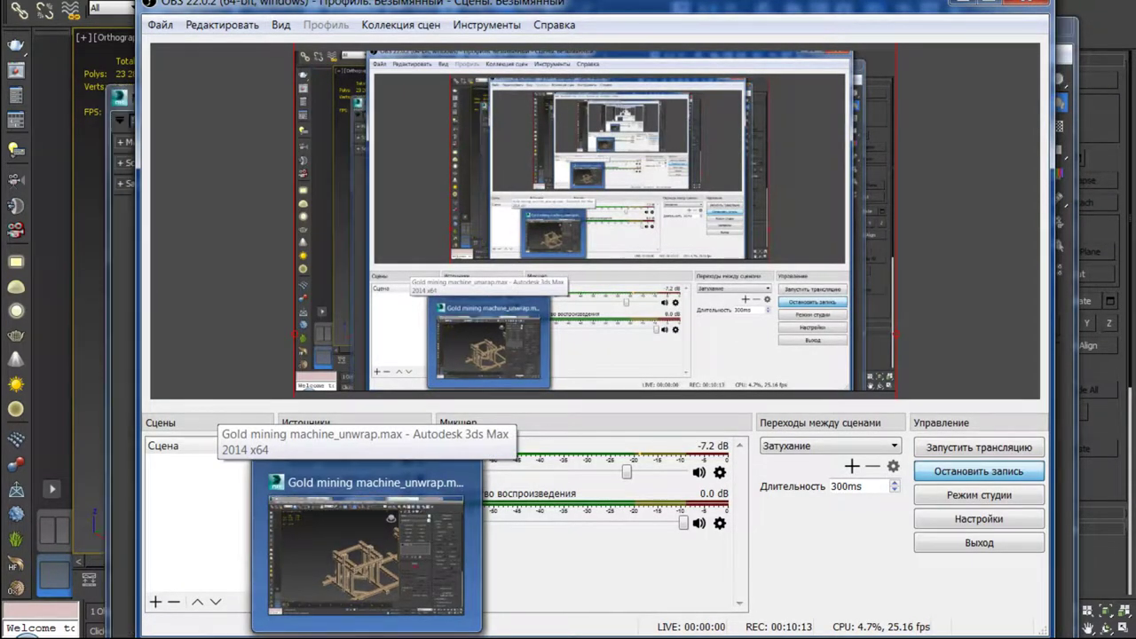
Step: Assign a Checker map to the 08 - Default material's diffuse colour
click(962, 5)
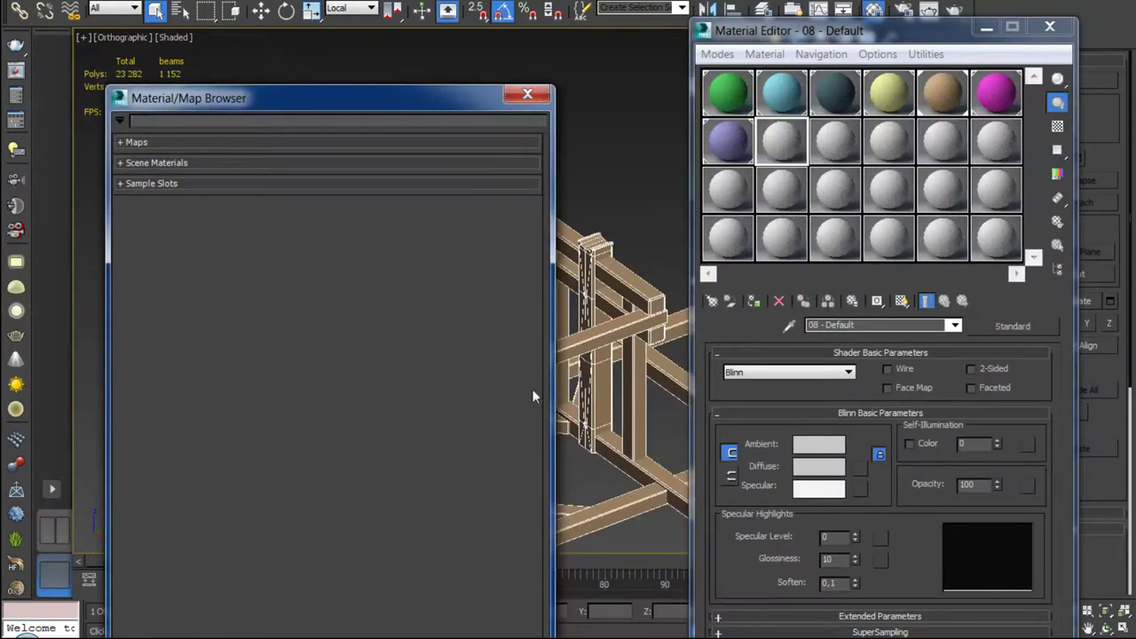
drag(236, 100, 344, 34)
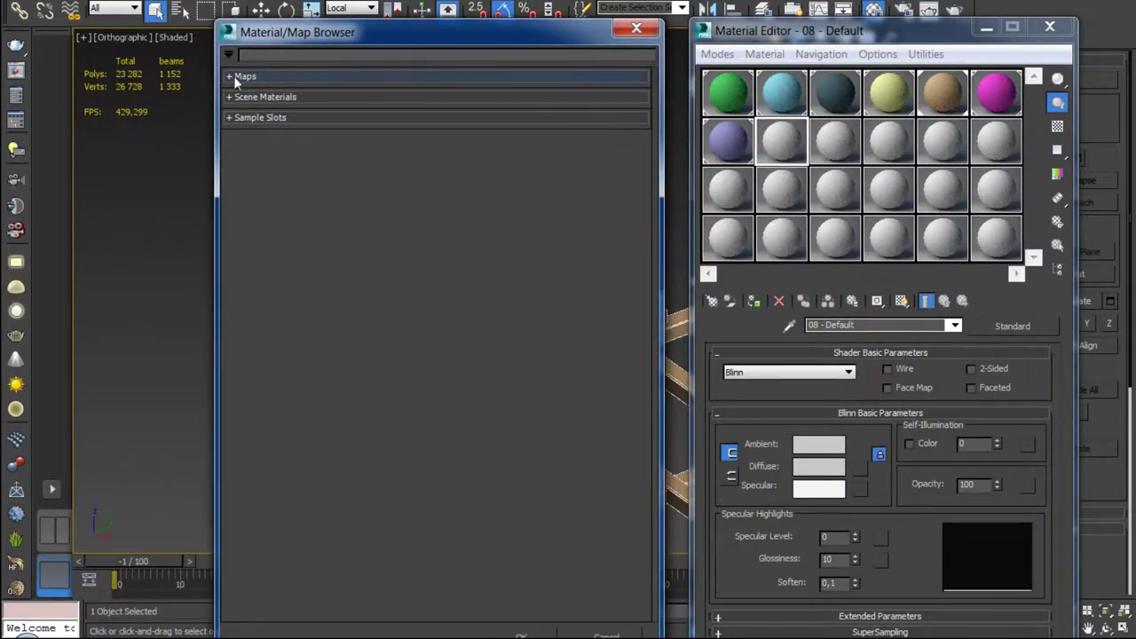
click(234, 77)
double_click(276, 157)
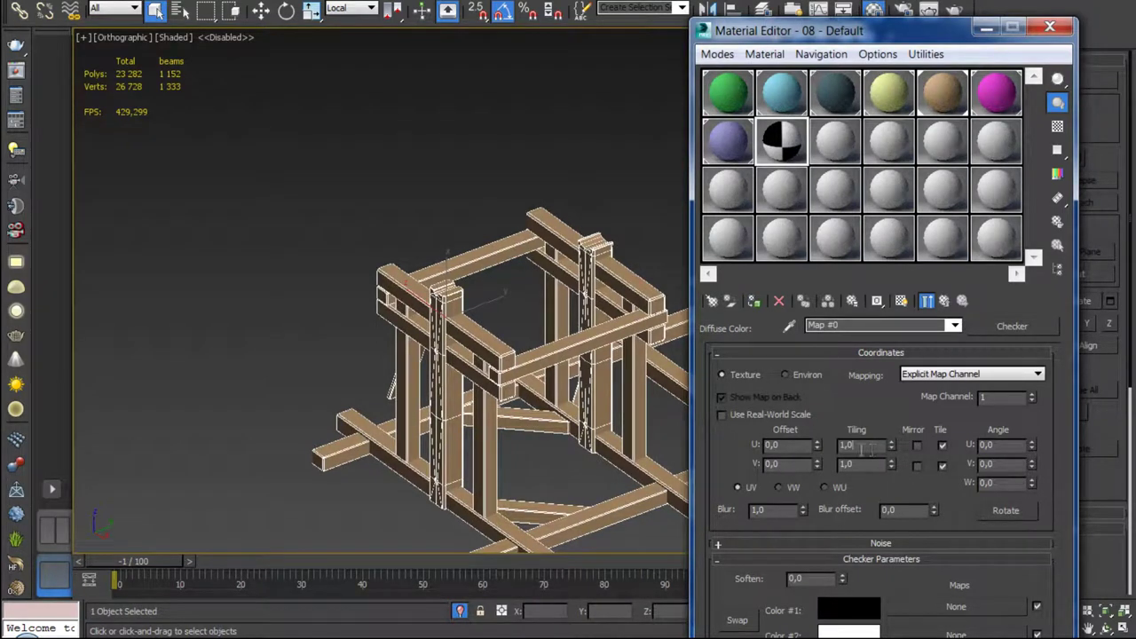
Step: Set the Checker map's tiling to 30 in both U and V
double_click(861, 449)
double_click(855, 464)
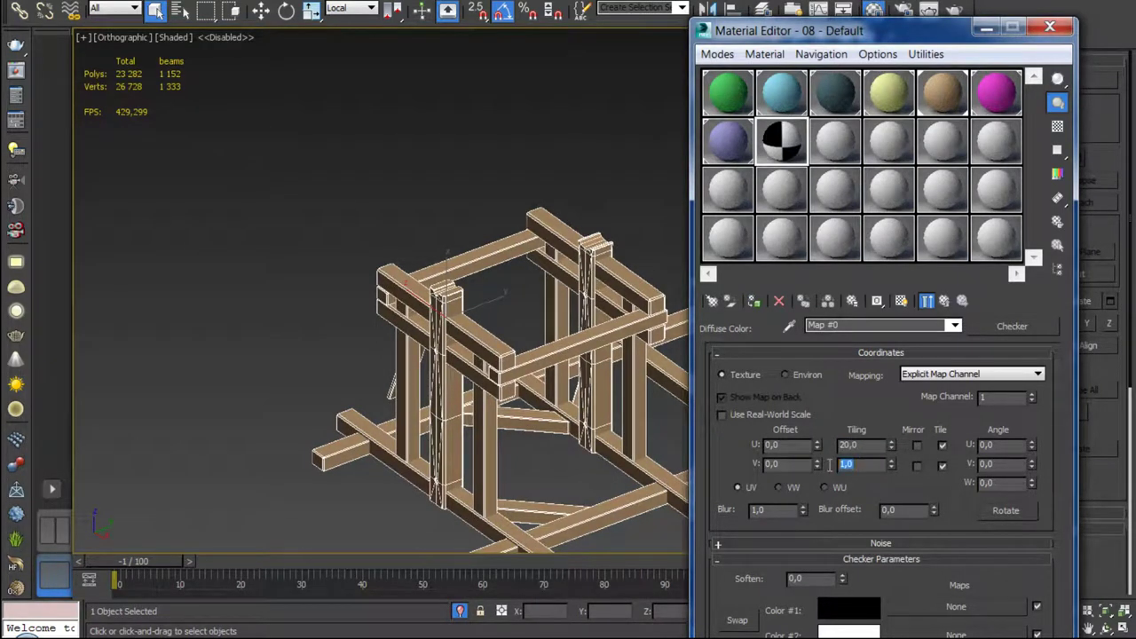
text(20)
double_click(858, 445)
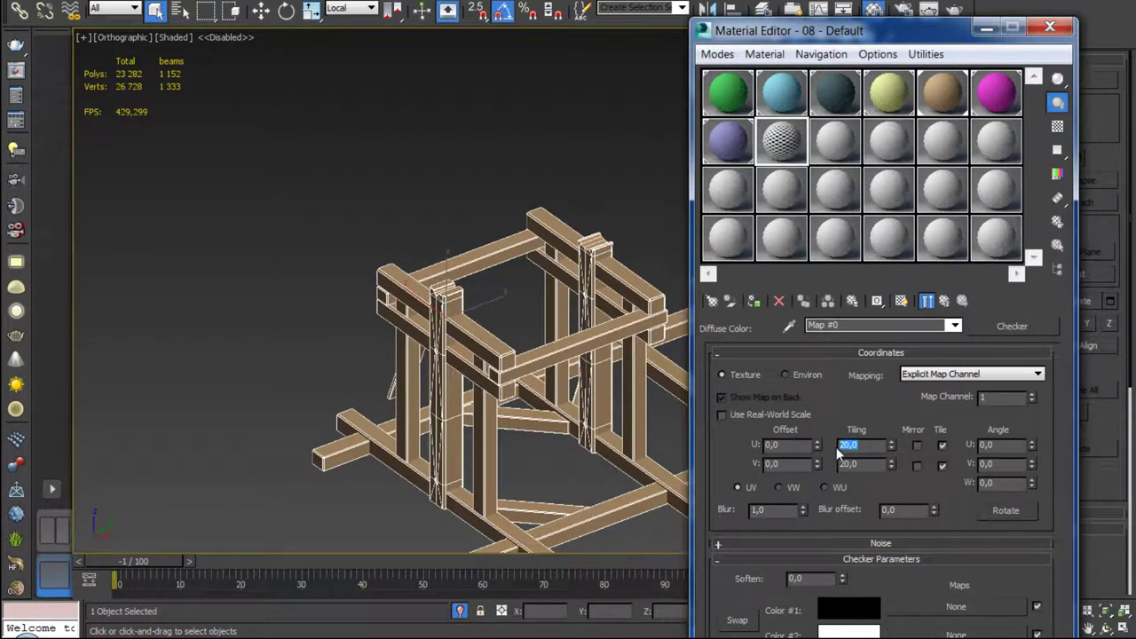
text(30)
double_click(856, 463)
text(30)
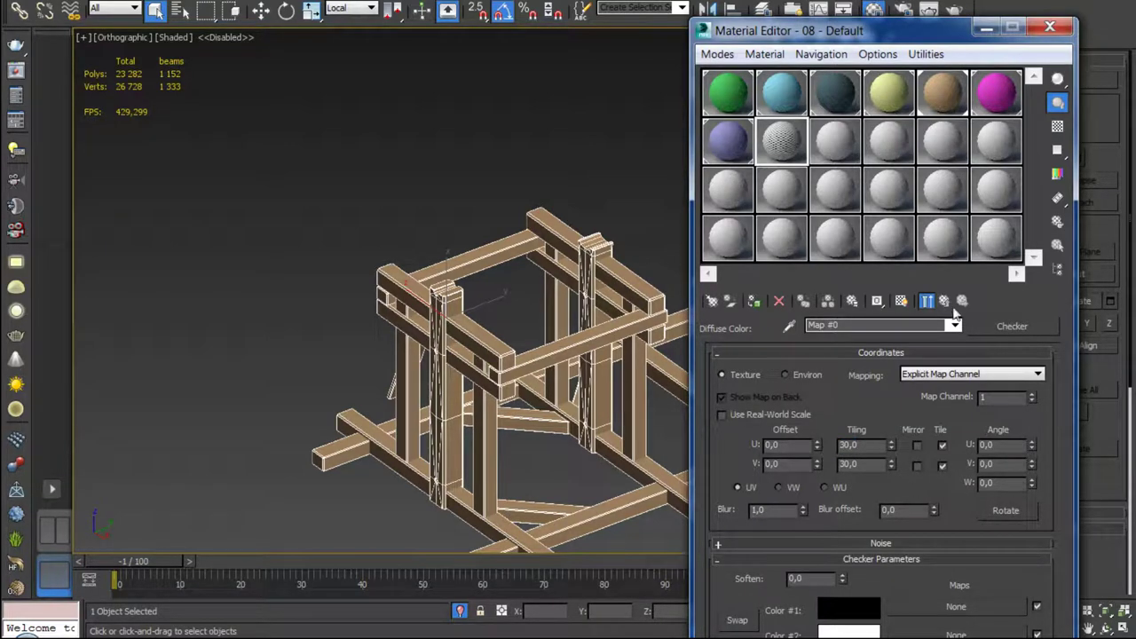
drag(940, 30, 928, 0)
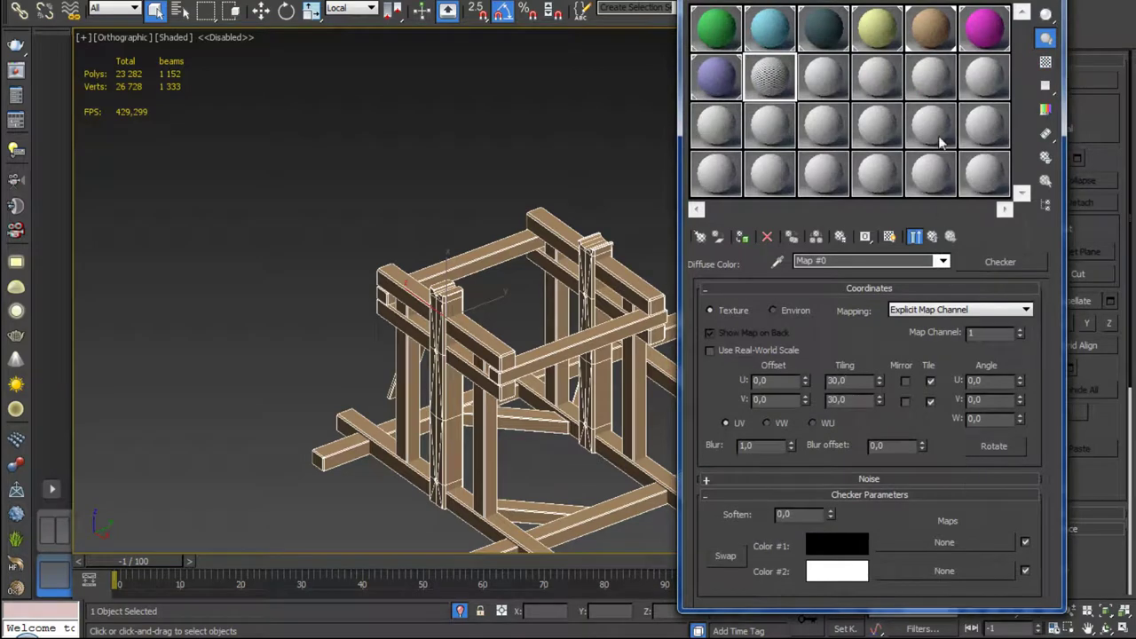
Step: Assign the 08 - Default checker material to the beams frame and display its pattern in the viewport
middle_drag(639, 319, 482, 289)
scroll(482, 289, down, 5)
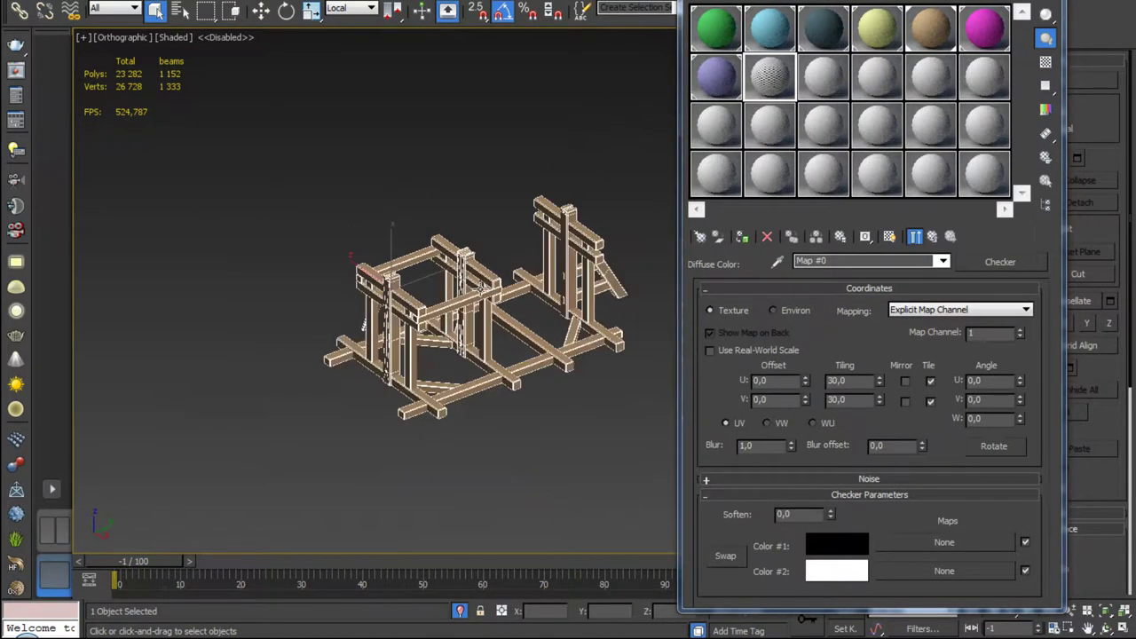
click(749, 239)
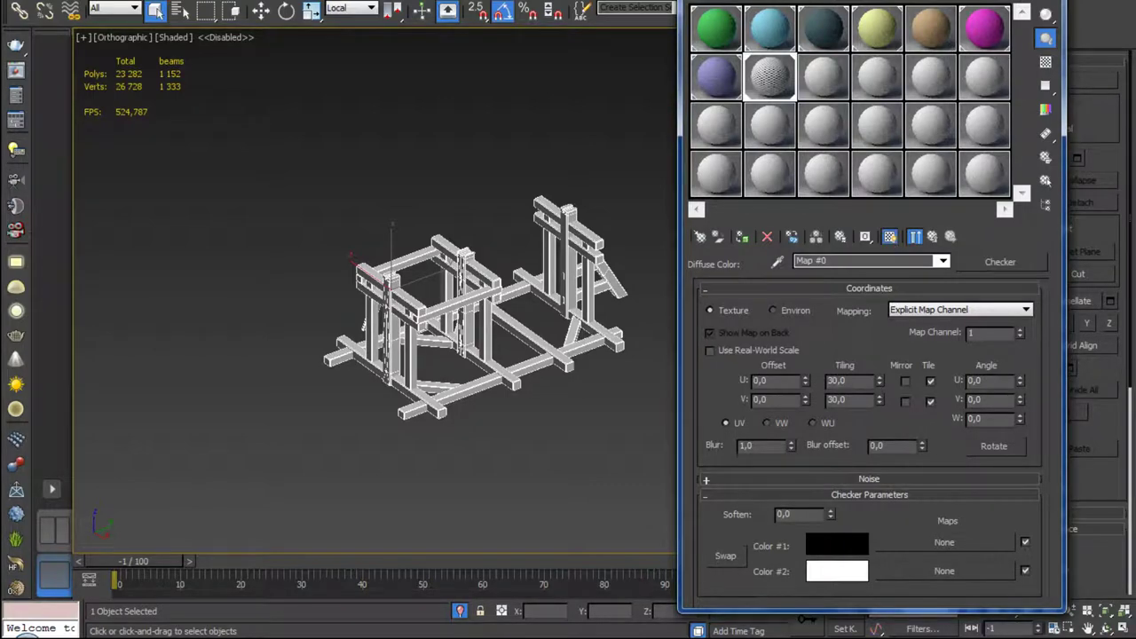
click(889, 236)
scroll(504, 322, up, 5)
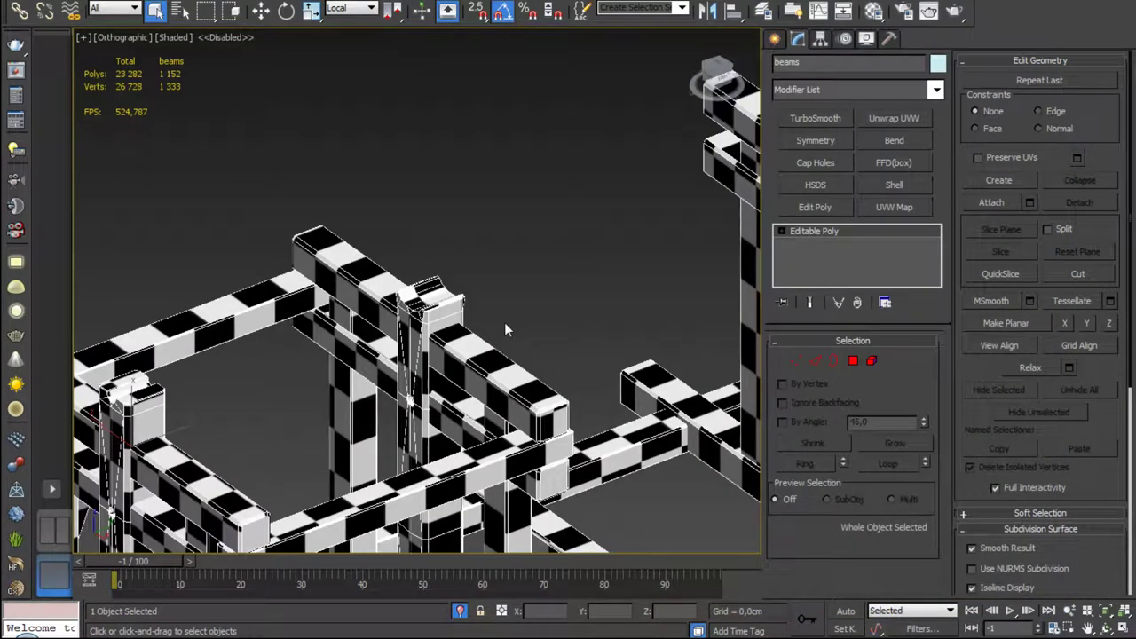
scroll(504, 328, down, 6)
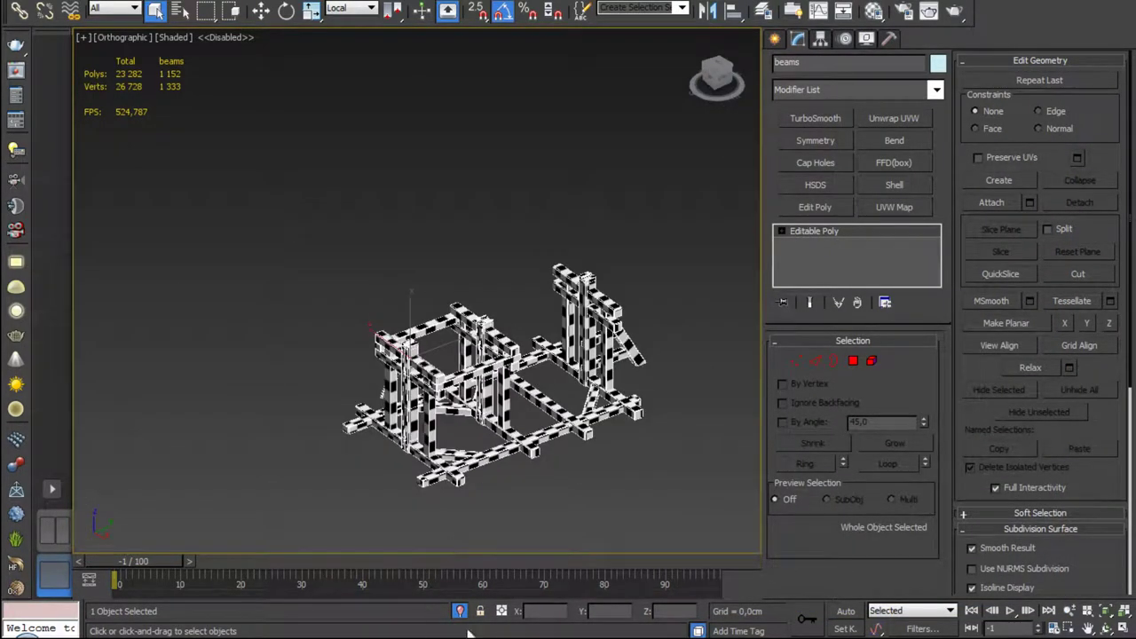
Step: Add Unwrap UVW to the beams with Map Seams off, and open Edit UVWs without checker background
click(893, 122)
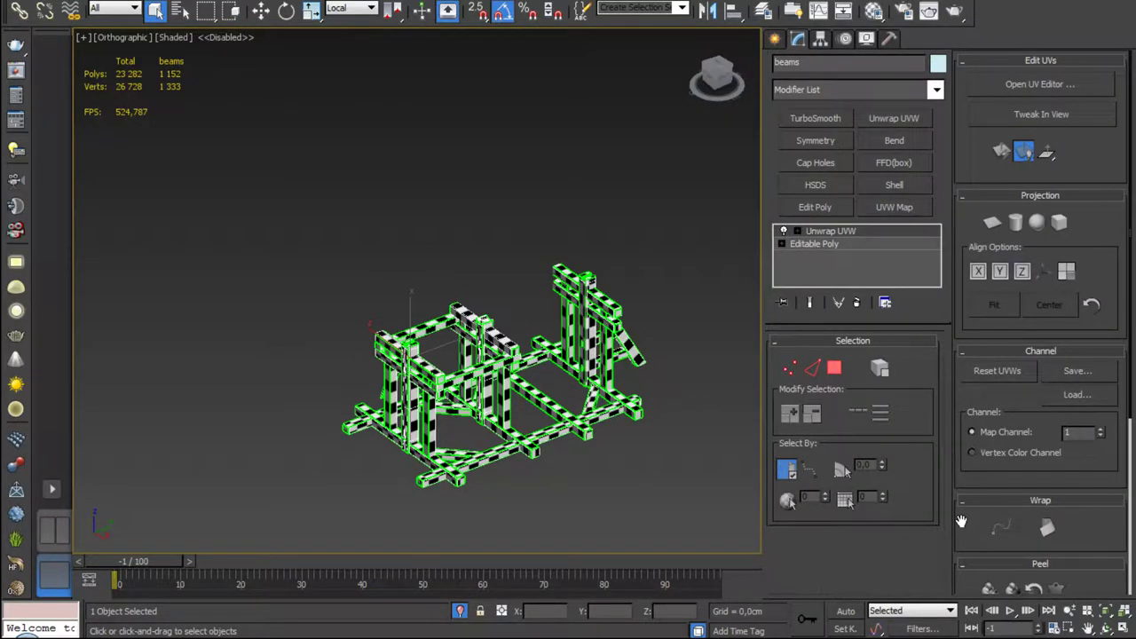
scroll(960, 521, down, 5)
click(973, 478)
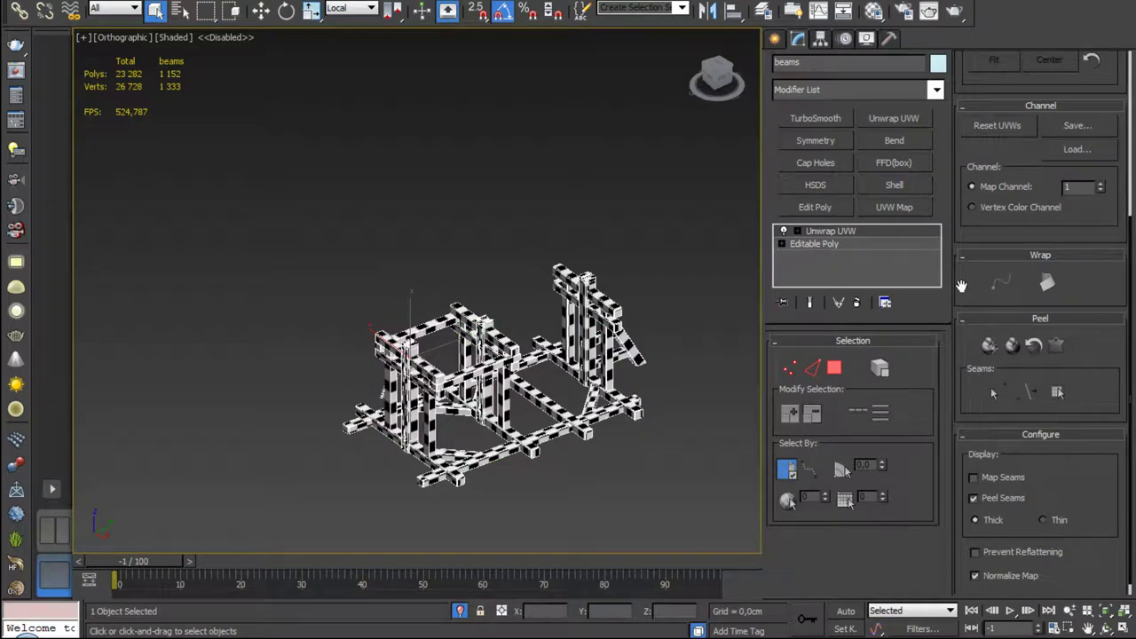
drag(961, 286, 971, 517)
click(1013, 86)
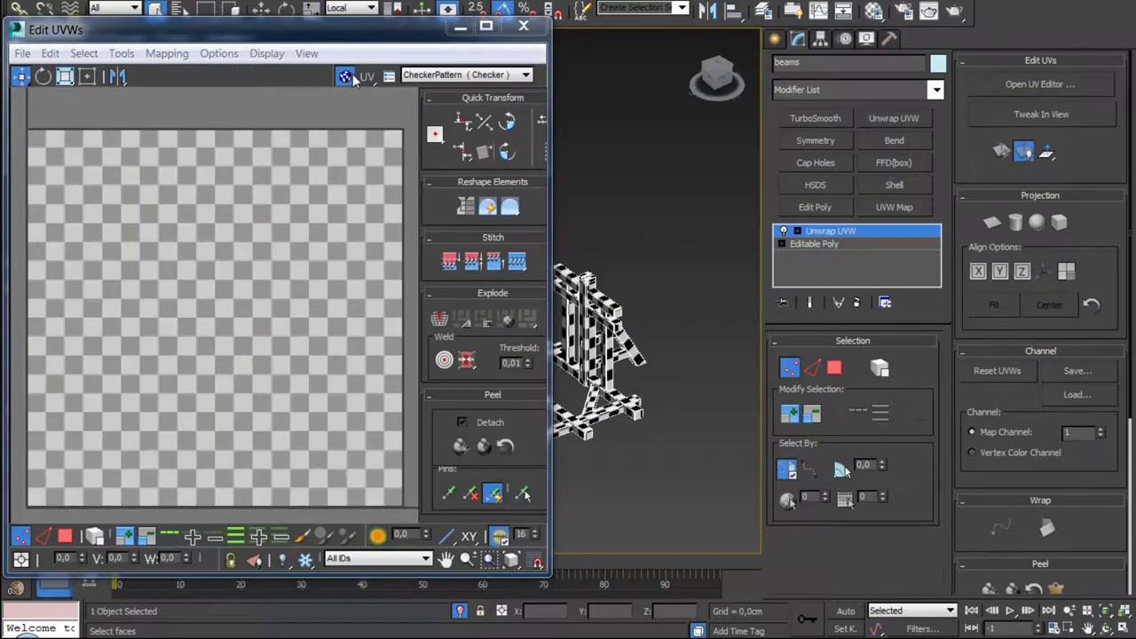
click(350, 75)
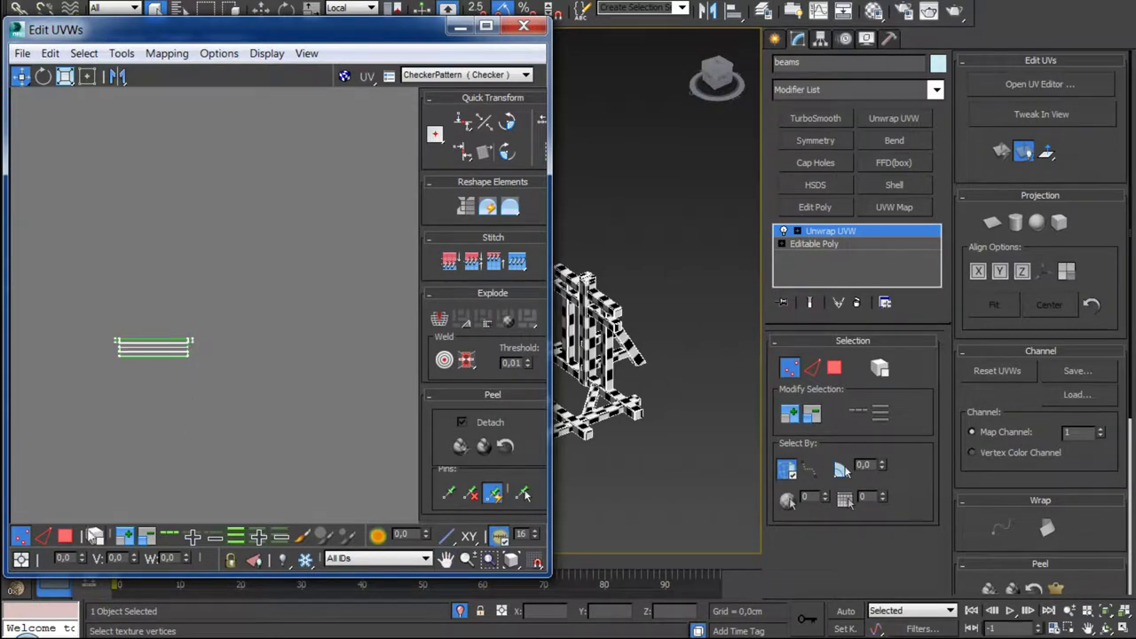
Step: In polygon mode, select all the beam UV pieces and Pack them into the UV square
click(66, 535)
click(149, 439)
drag(89, 382, 273, 264)
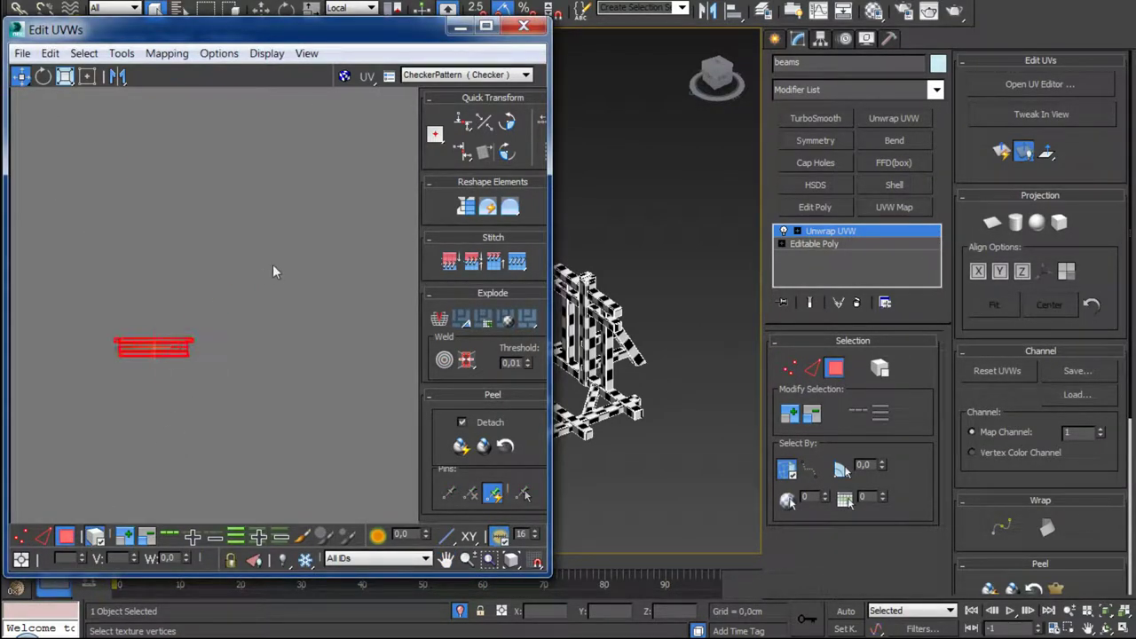
scroll(241, 355, down, 5)
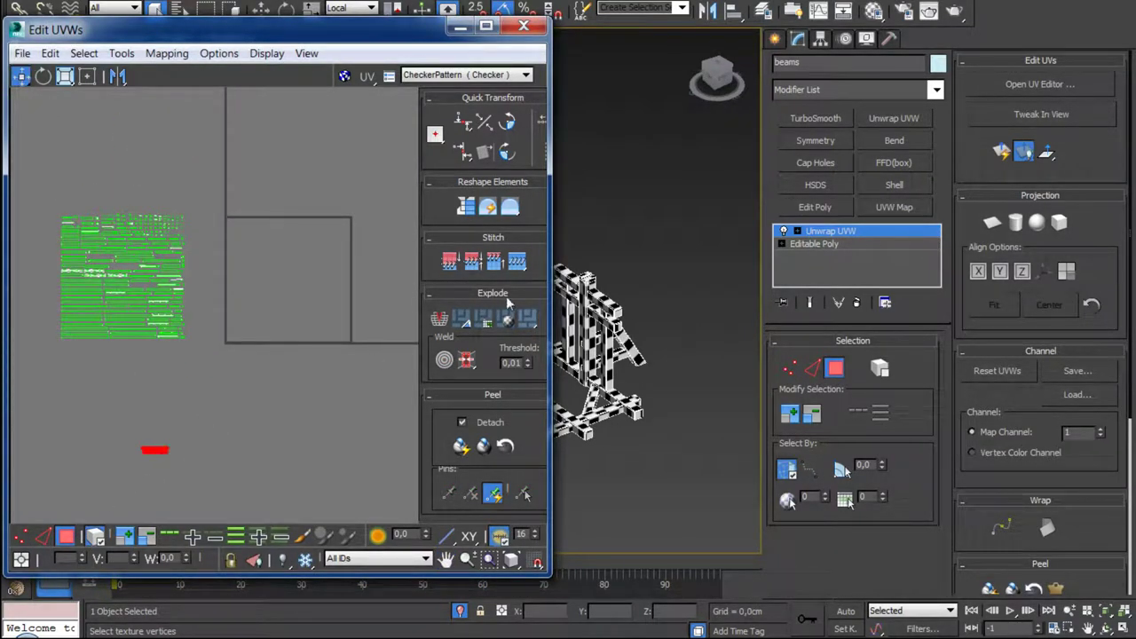
drag(432, 575, 433, 633)
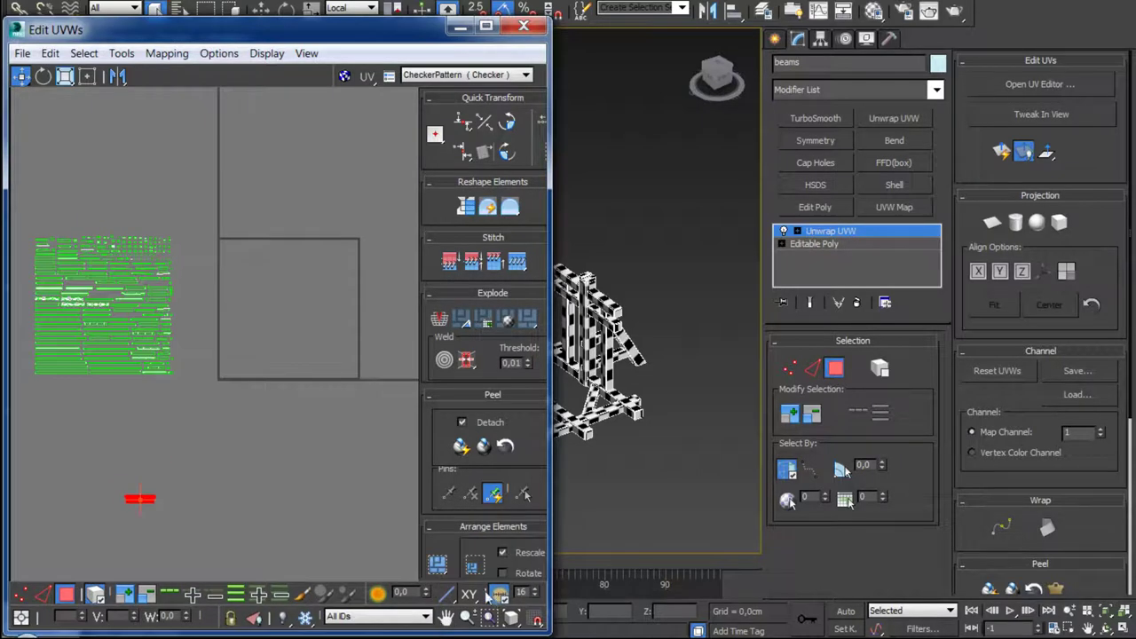
click(436, 563)
Step: Inspect the packed checker on the beam from several angles, clearing the face selection
scroll(312, 377, up, 1)
scroll(621, 319, up, 3)
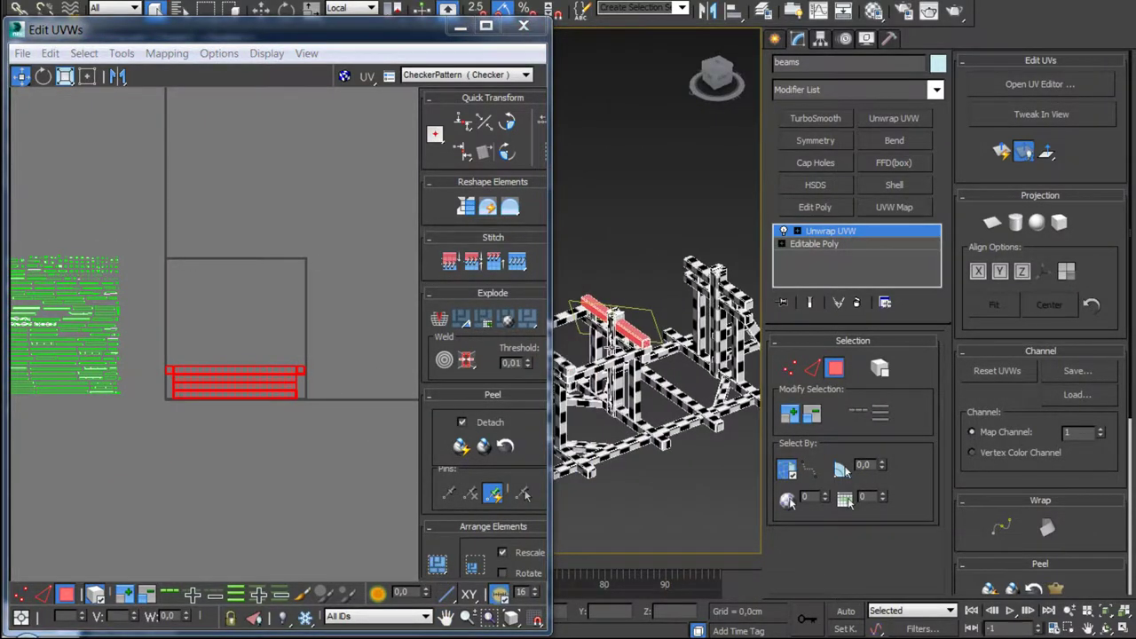
scroll(635, 335, up, 5)
click(636, 335)
click(680, 287)
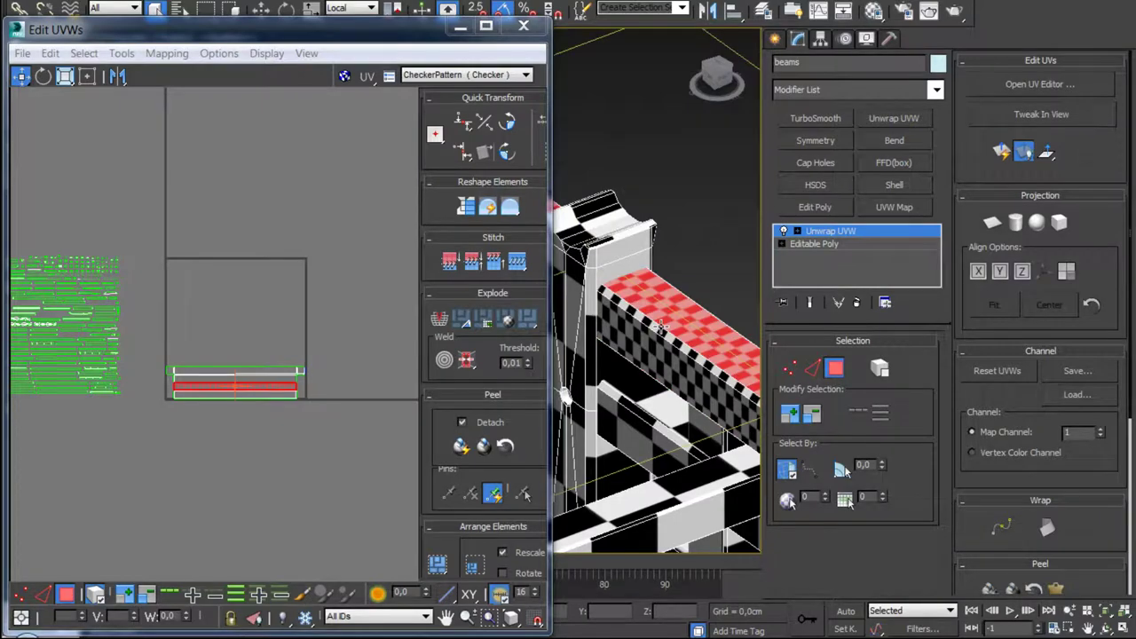
alt+middle_drag(662, 326, 665, 266)
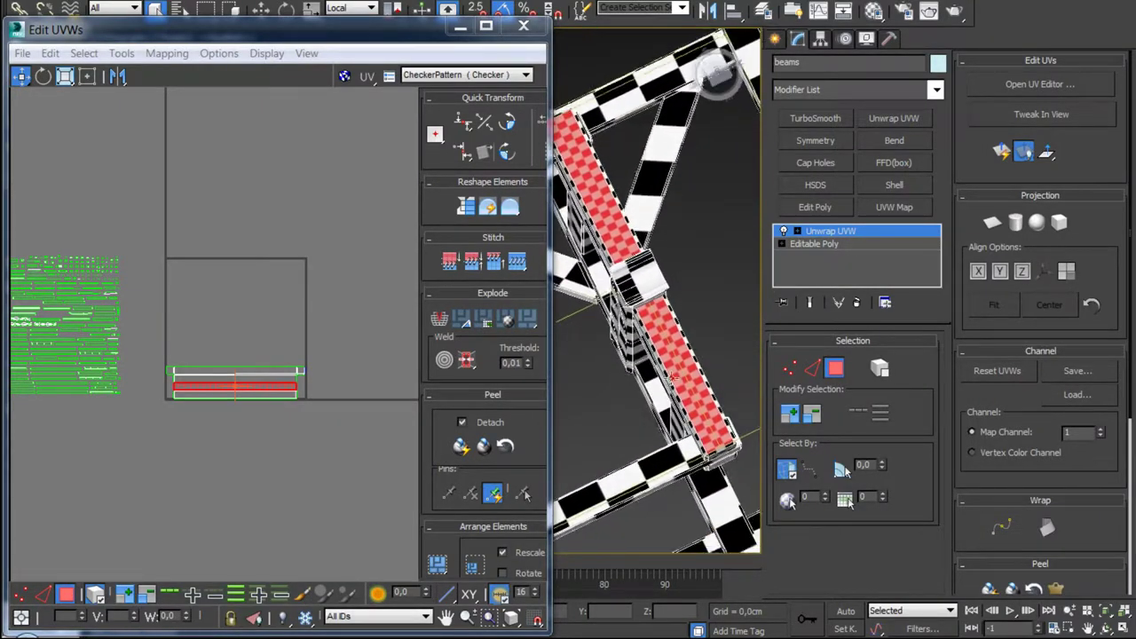
scroll(656, 293, up, 4)
click(672, 262)
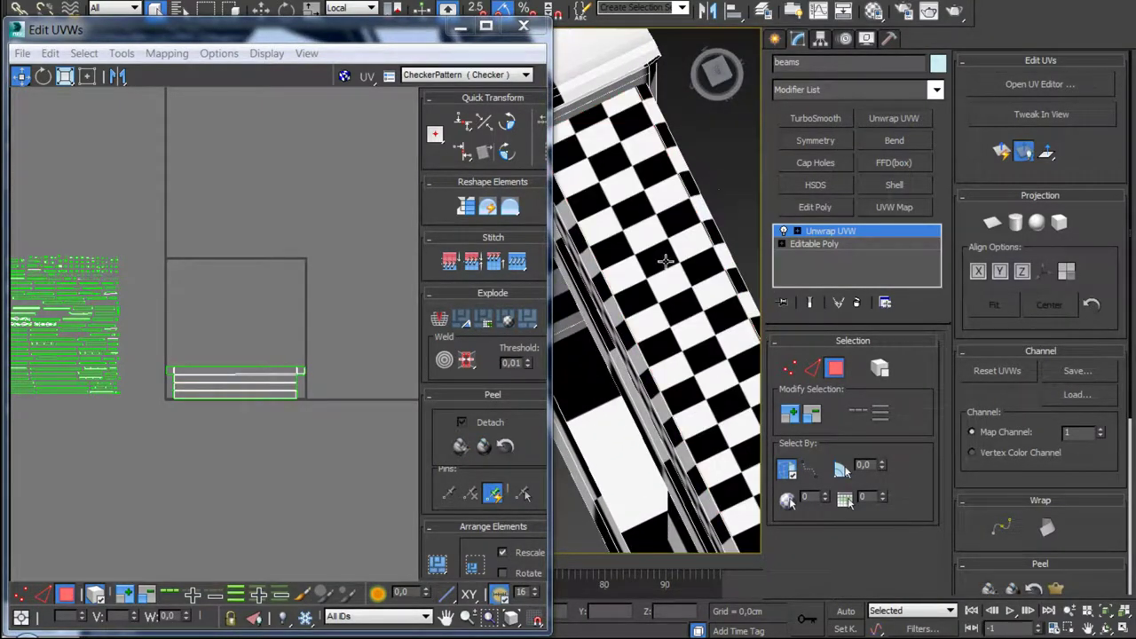
scroll(671, 261, down, 3)
scroll(671, 262, down, 4)
mouse_move(656, 302)
alt+middle_down()
mouse_move(641, 338)
mouse_move(661, 326)
alt+middle_up()
scroll(640, 338, up, 3)
Step: Reselect the top beam's UV strips in the UV editor
click(640, 338)
scroll(665, 323, up, 3)
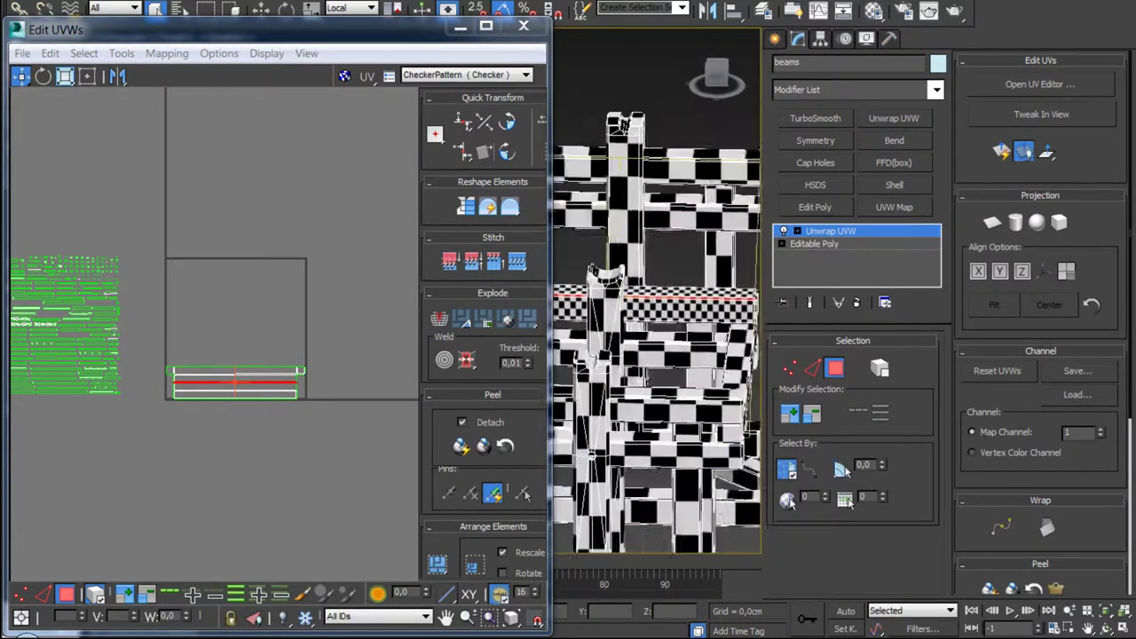
scroll(664, 324, up, 3)
scroll(644, 350, up, 3)
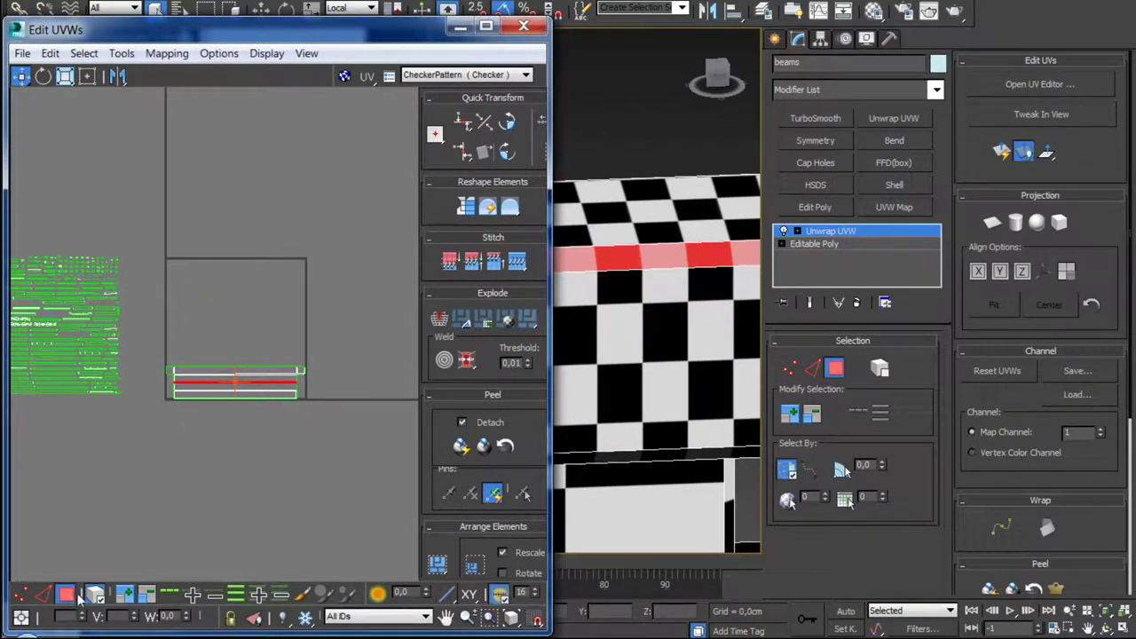
click(215, 391)
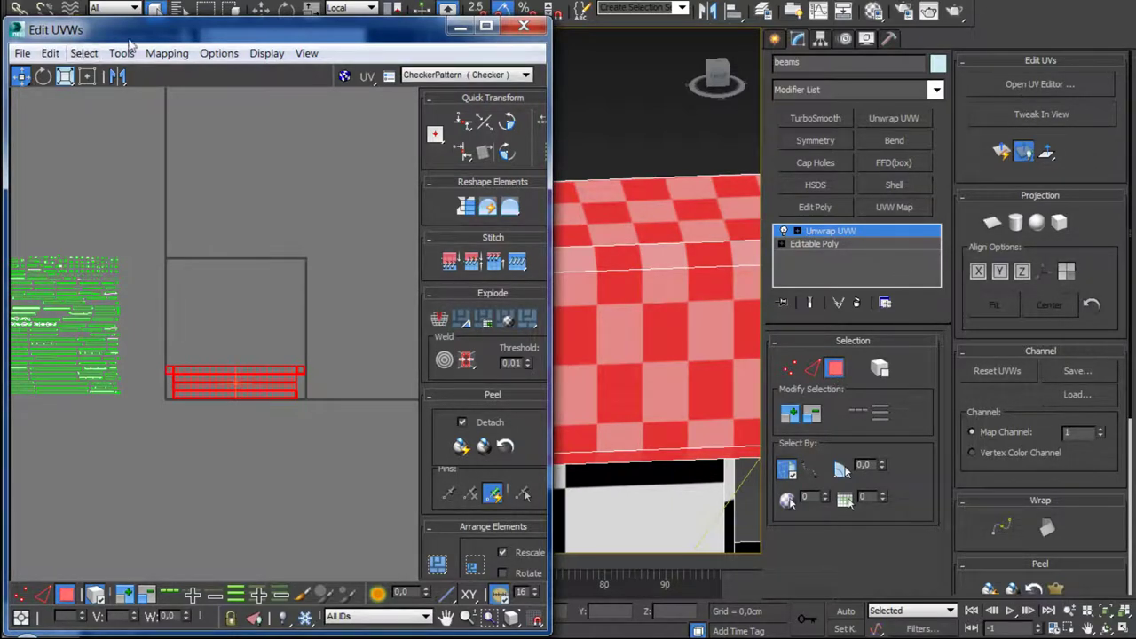
Step: Relax the top beam's UV strips using Relax By Polygon Angles
drag(186, 17, 186, 0)
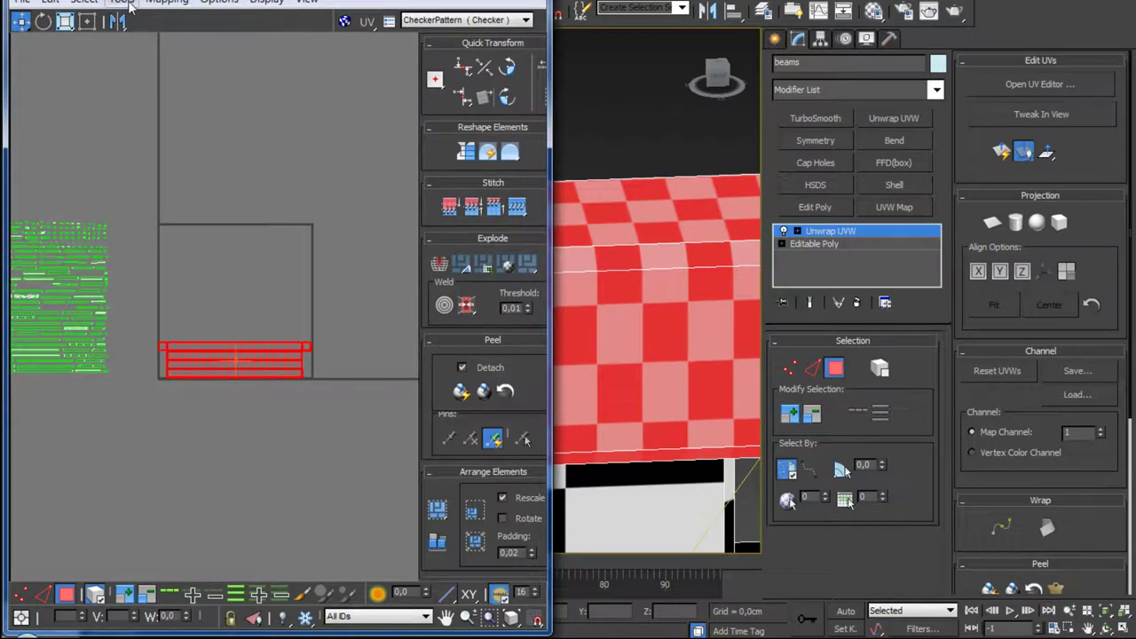
click(121, 2)
click(69, 300)
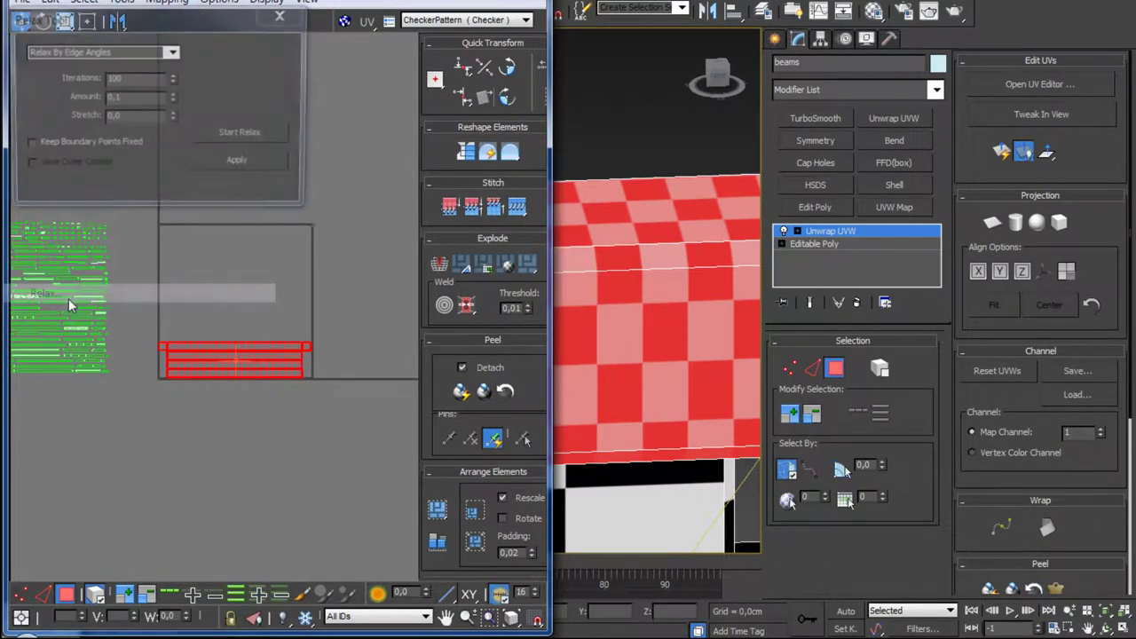
mouse_move(89, 12)
mouse_down()
mouse_move(911, 13)
mouse_move(884, 5)
mouse_up()
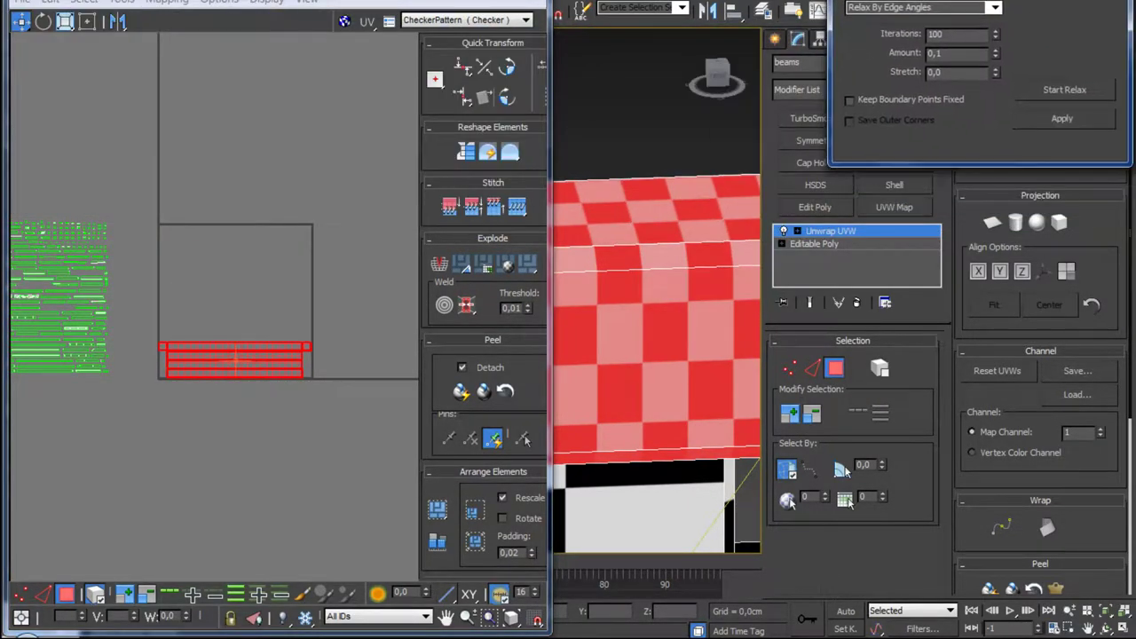
click(995, 8)
click(993, 31)
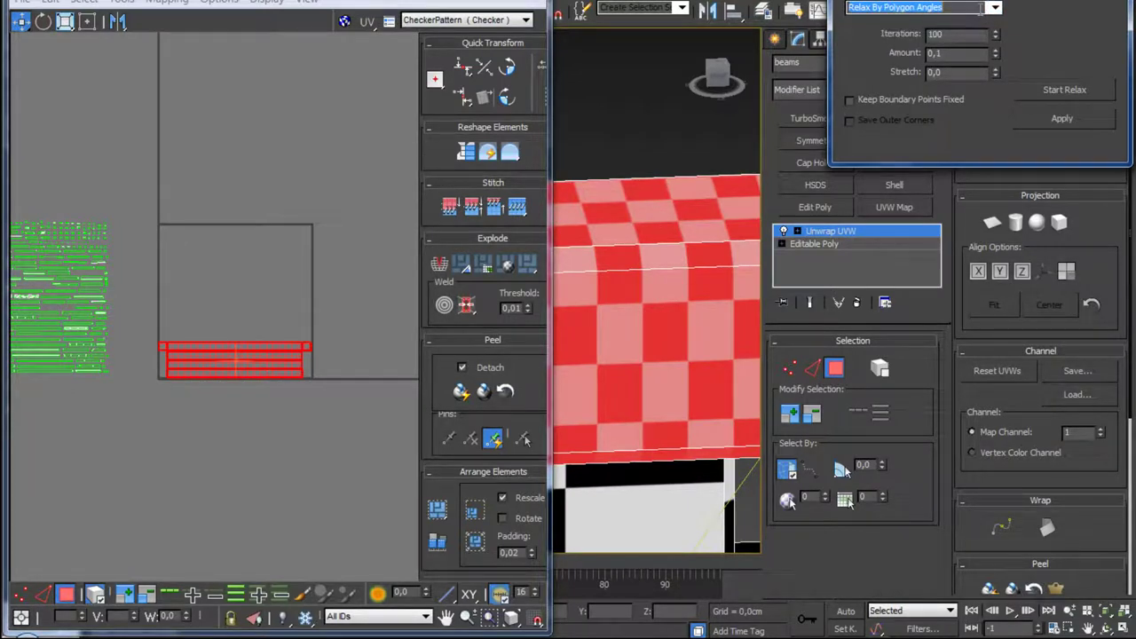
click(1086, 91)
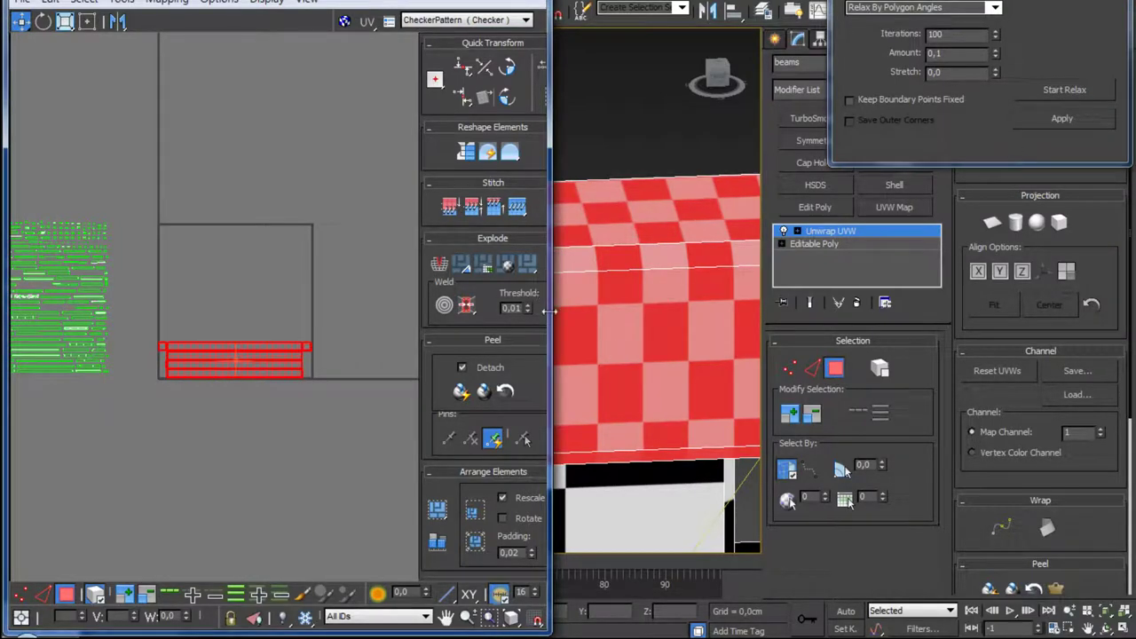
mouse_move(550, 309)
mouse_down()
mouse_move(438, 329)
mouse_move(448, 329)
mouse_up()
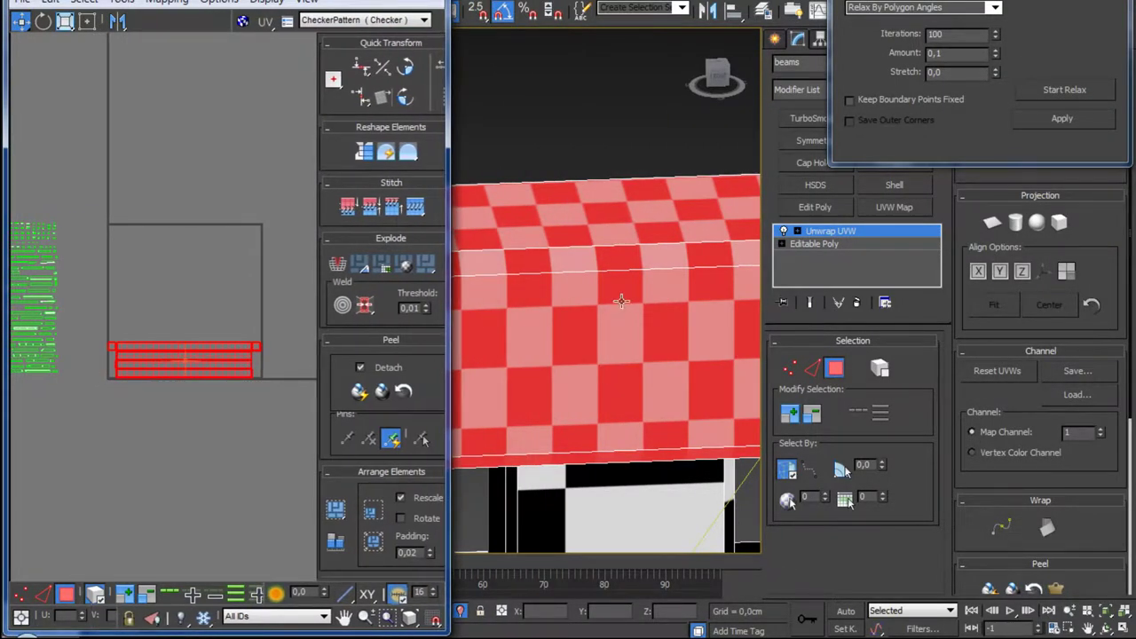
Step: Orbit in close to the red beam and clear its face selection
scroll(621, 301, down, 5)
alt+middle_drag(603, 293, 674, 299)
mouse_move(547, 295)
alt+middle_down()
mouse_move(640, 294)
mouse_move(700, 341)
mouse_move(557, 257)
mouse_move(714, 322)
alt+middle_up()
scroll(700, 342, up, 5)
scroll(700, 343, down, 5)
click(714, 327)
Step: Zoom and orbit around the checkered beam to check it, then switch to UV vertex mode
scroll(598, 357, up, 5)
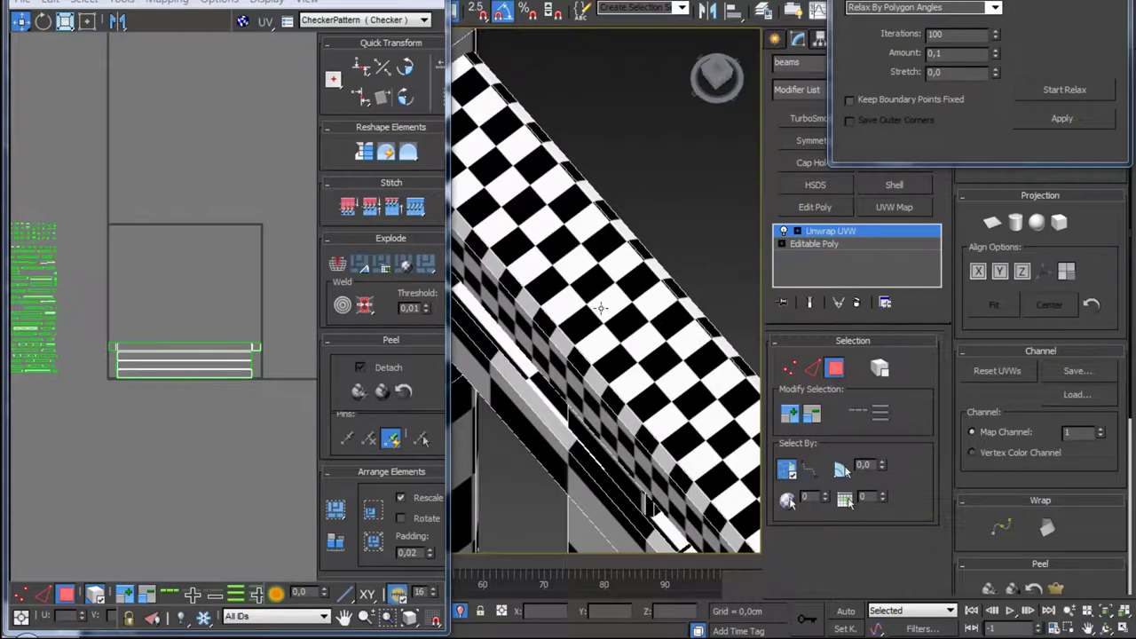
scroll(609, 298, up, 3)
scroll(583, 391, up, 2)
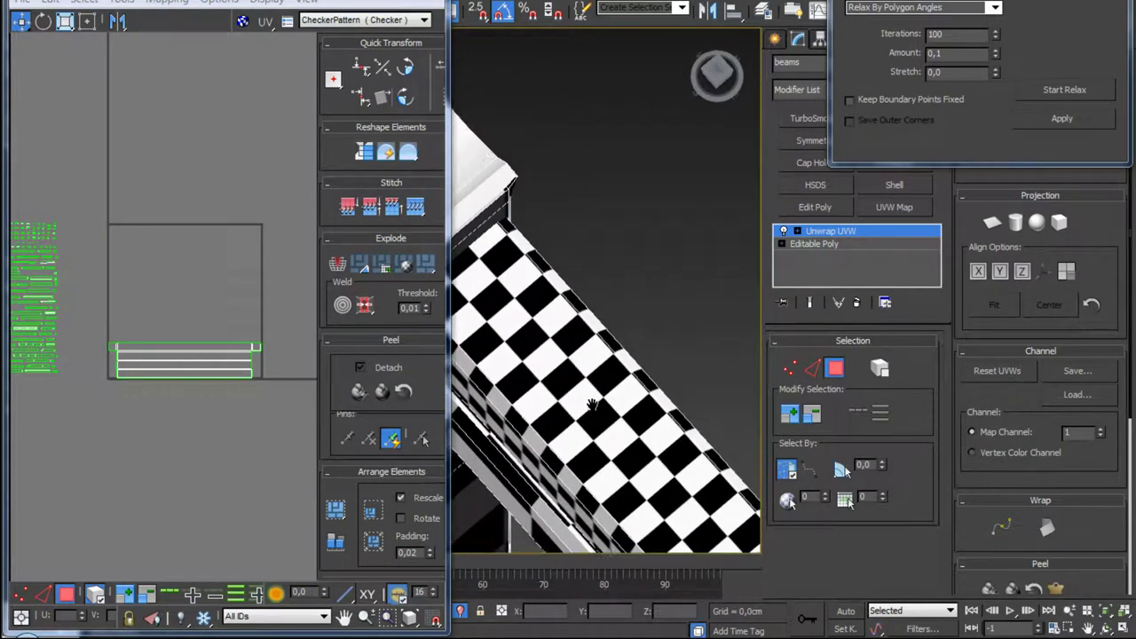
scroll(557, 393, up, 3)
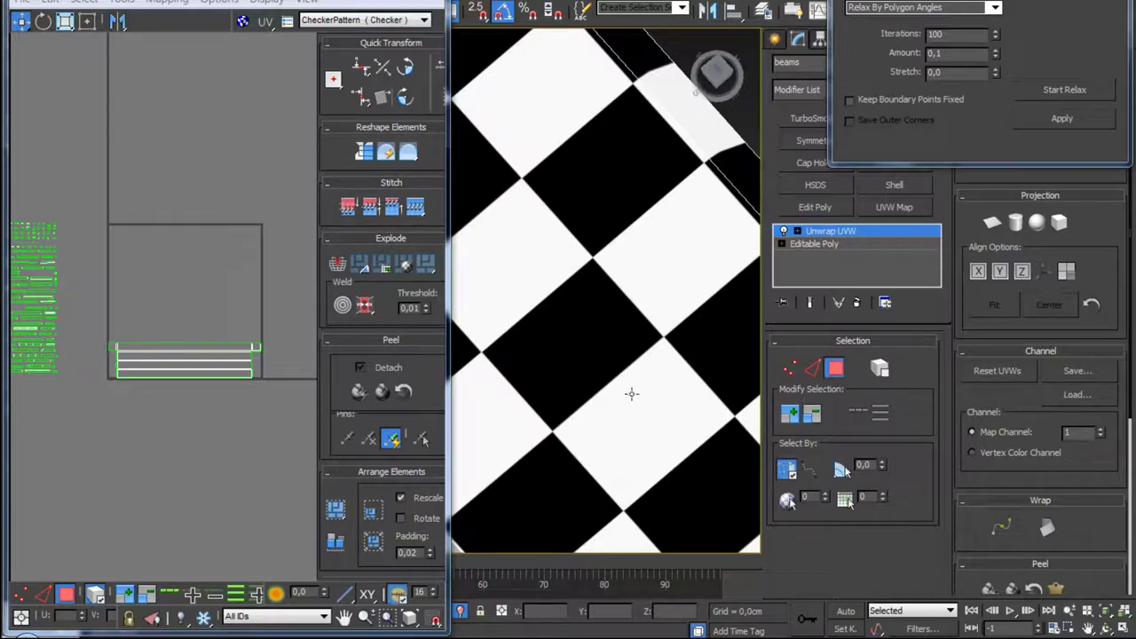
scroll(571, 334, down, 3)
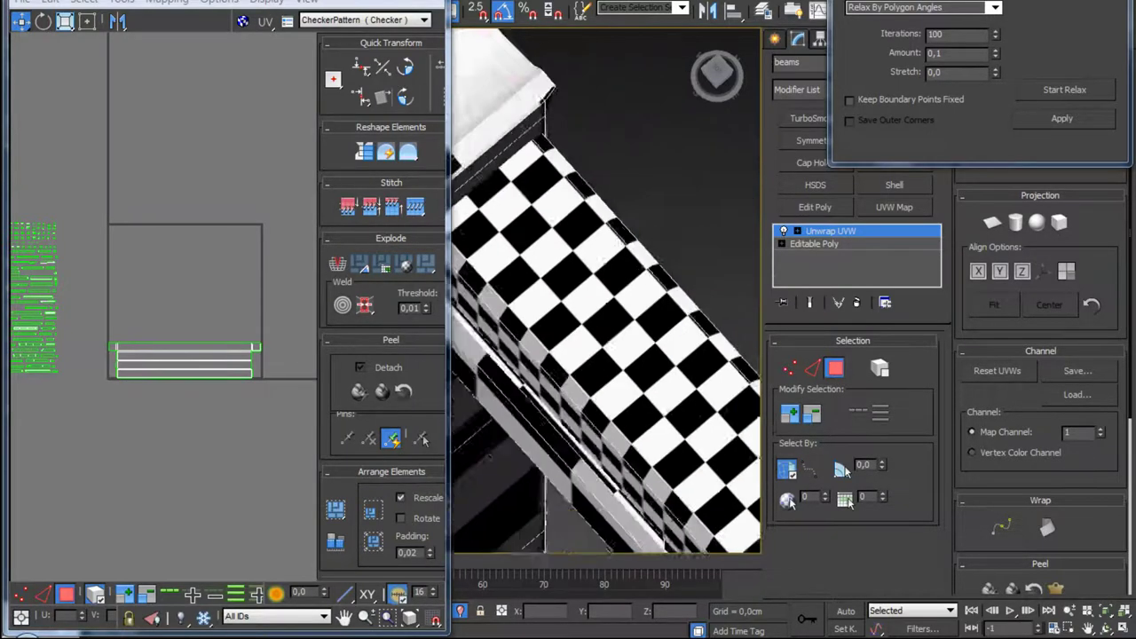
scroll(571, 334, down, 2)
scroll(571, 335, down, 2)
scroll(571, 335, down, 2)
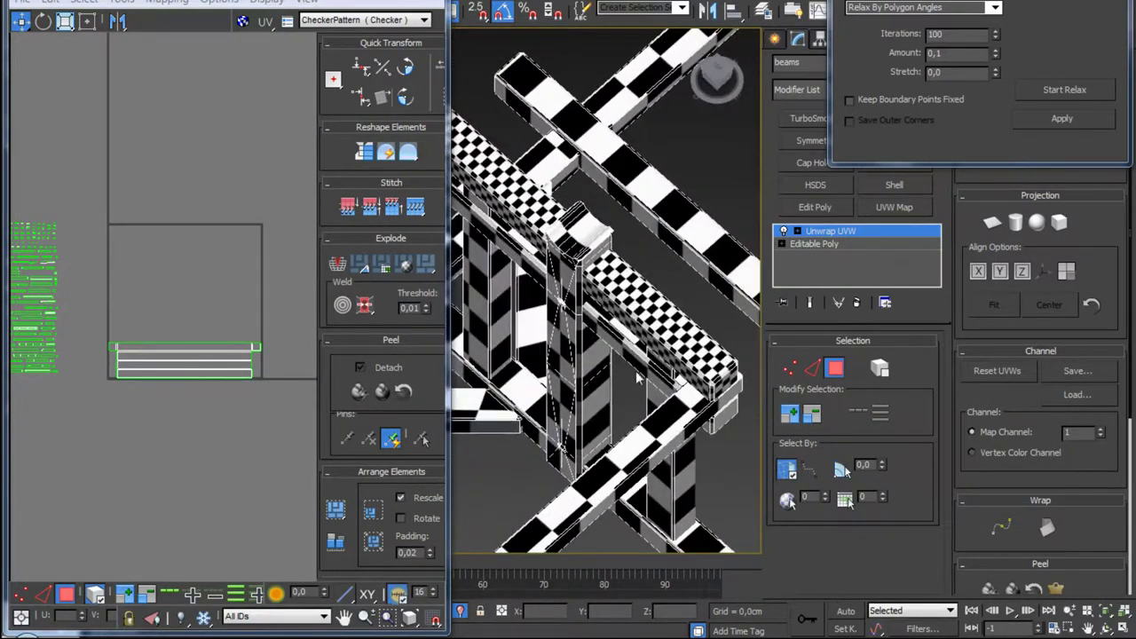
alt+middle_drag(639, 379, 623, 393)
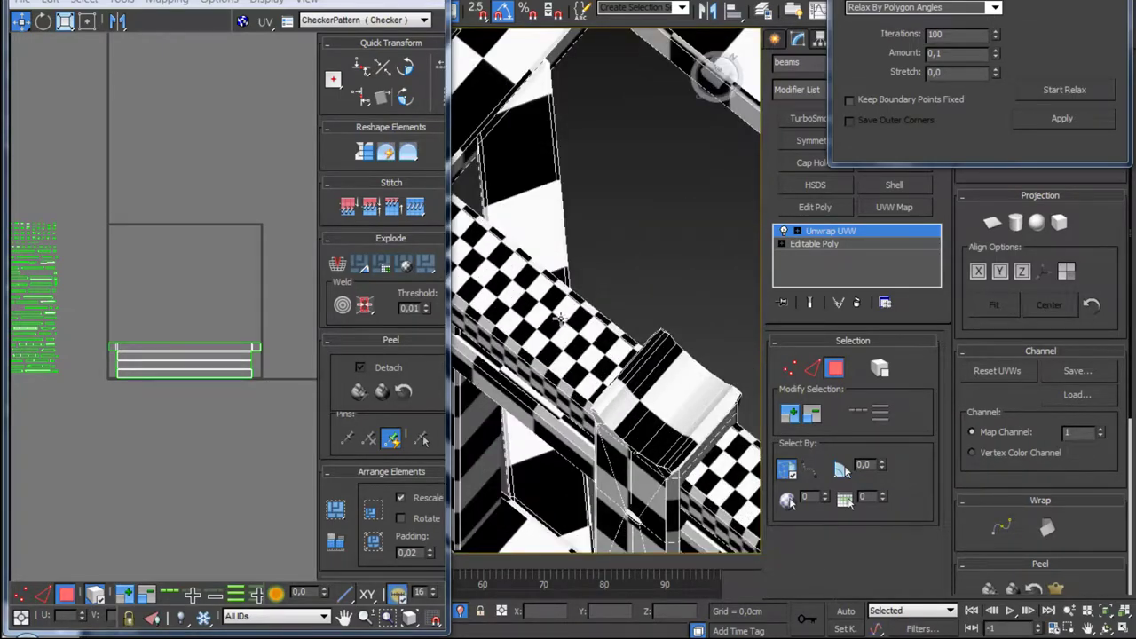
mouse_move(561, 322)
alt+middle_down()
mouse_move(580, 379)
mouse_move(540, 363)
mouse_move(481, 301)
mouse_move(594, 347)
alt+middle_up()
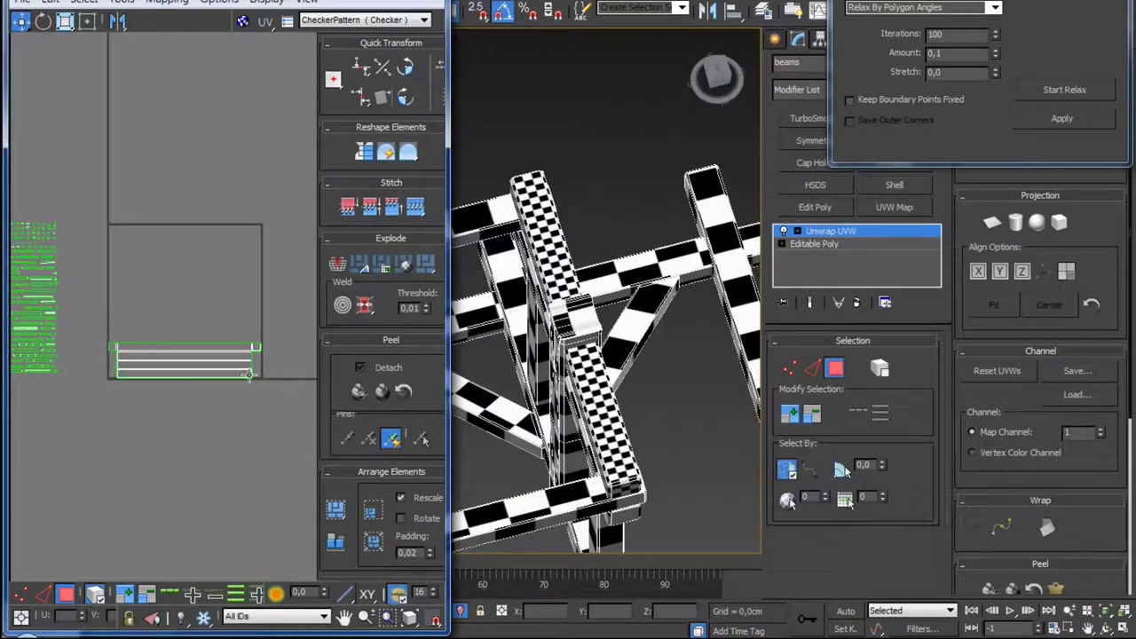
key(1)
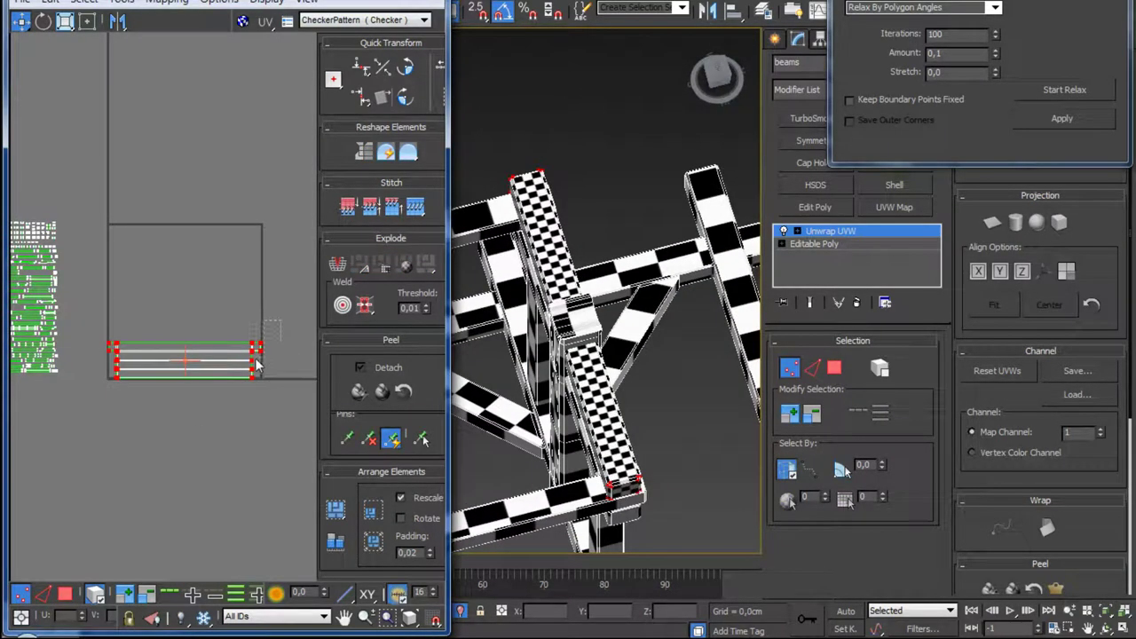
Step: Pull the strip's top-right UV vertex right and its bottom-left vertex down
click(271, 347)
click(255, 346)
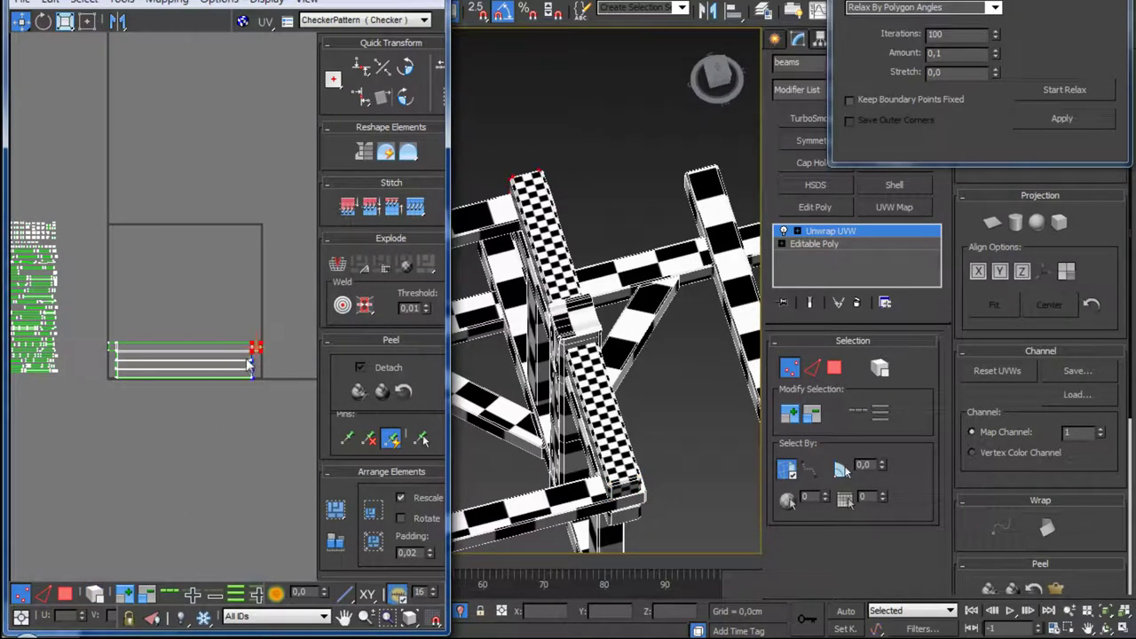
drag(262, 350, 299, 347)
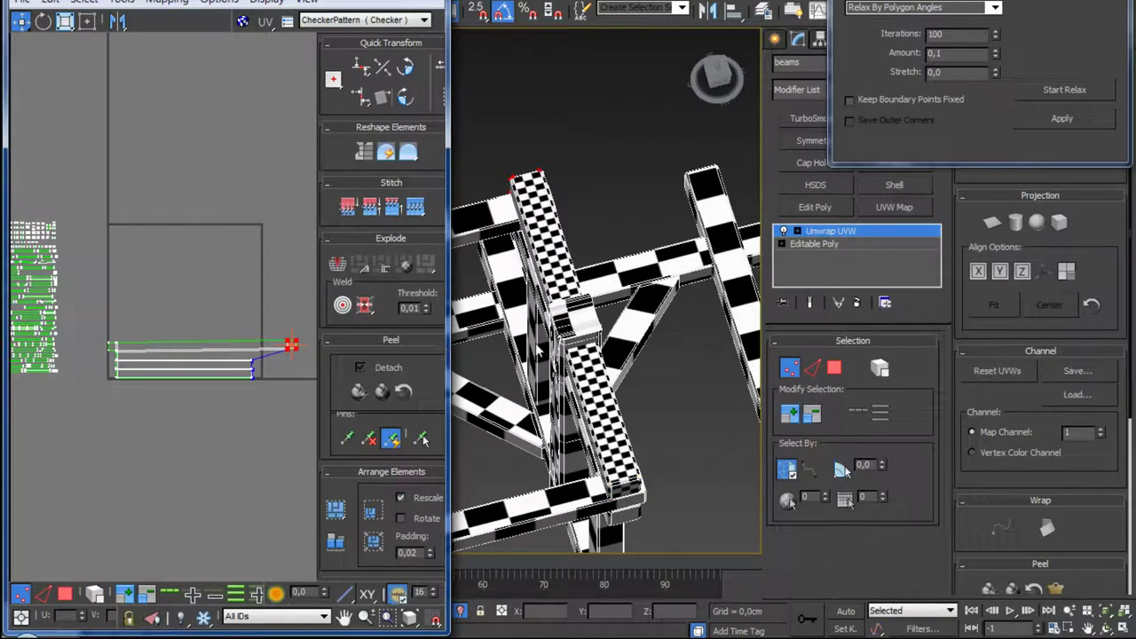
mouse_move(616, 318)
alt+middle_down()
mouse_move(807, 206)
mouse_move(781, 373)
alt+middle_up()
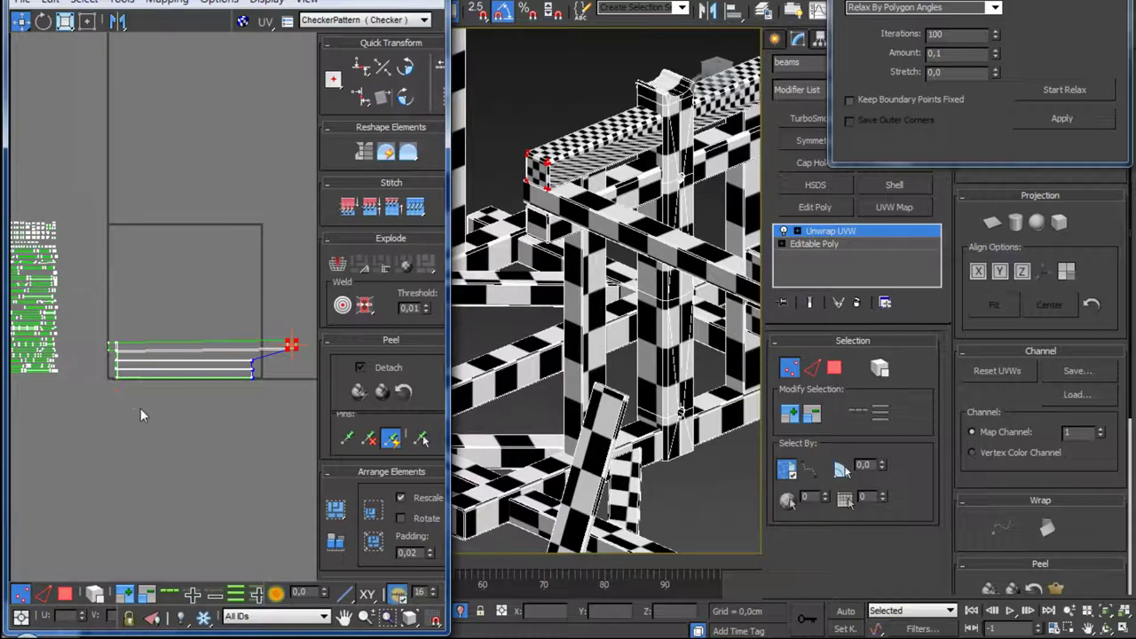
click(115, 375)
drag(114, 376, 117, 459)
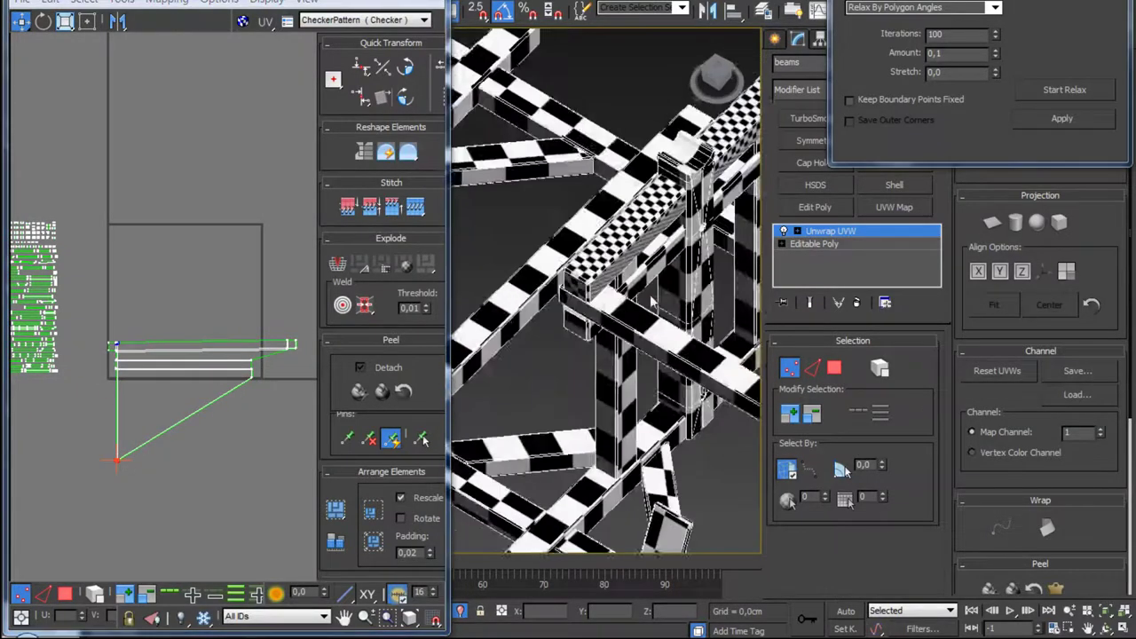
alt+middle_drag(650, 301, 557, 379)
Step: Collapse the Unwrap UVW modifier into the beams' Editable Poly
click(662, 373)
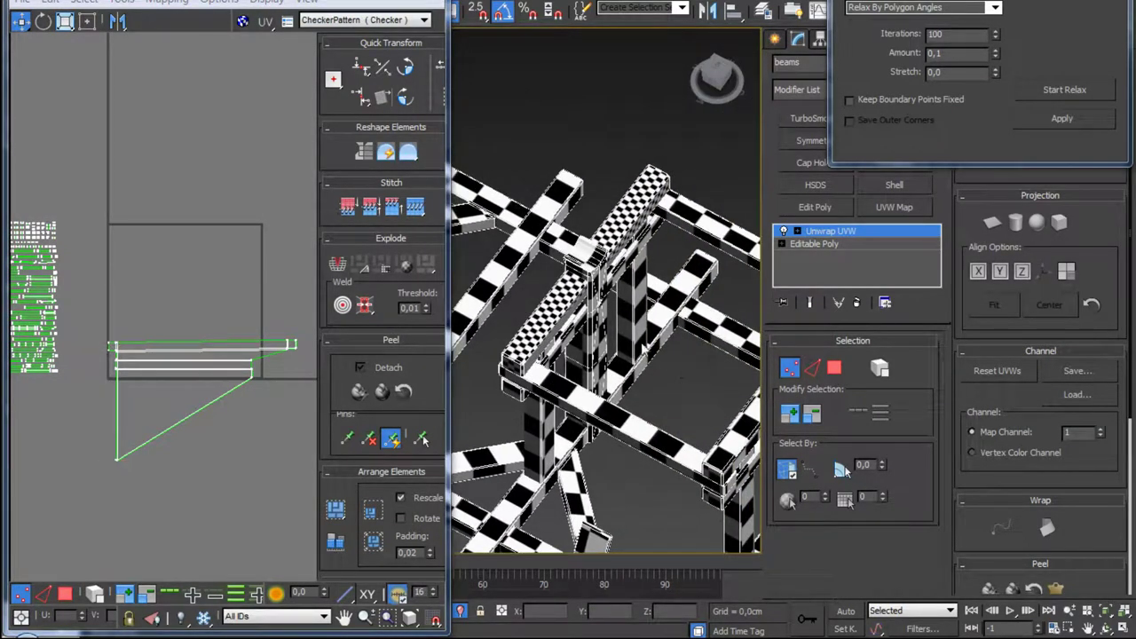
right_click(857, 232)
click(933, 387)
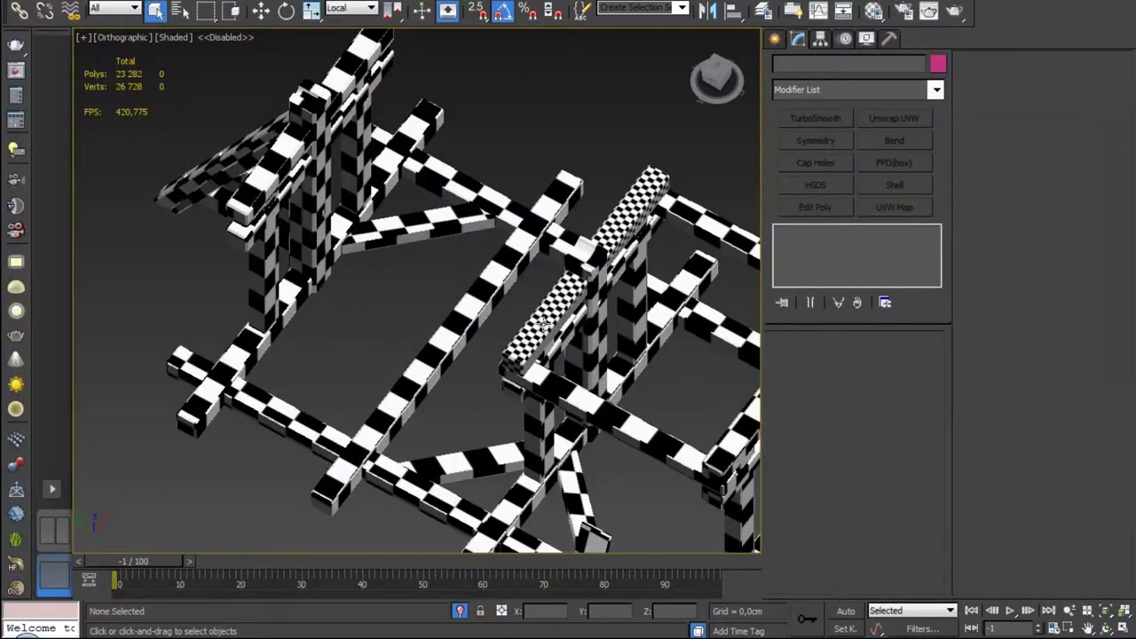
alt+middle_drag(755, 271, 532, 314)
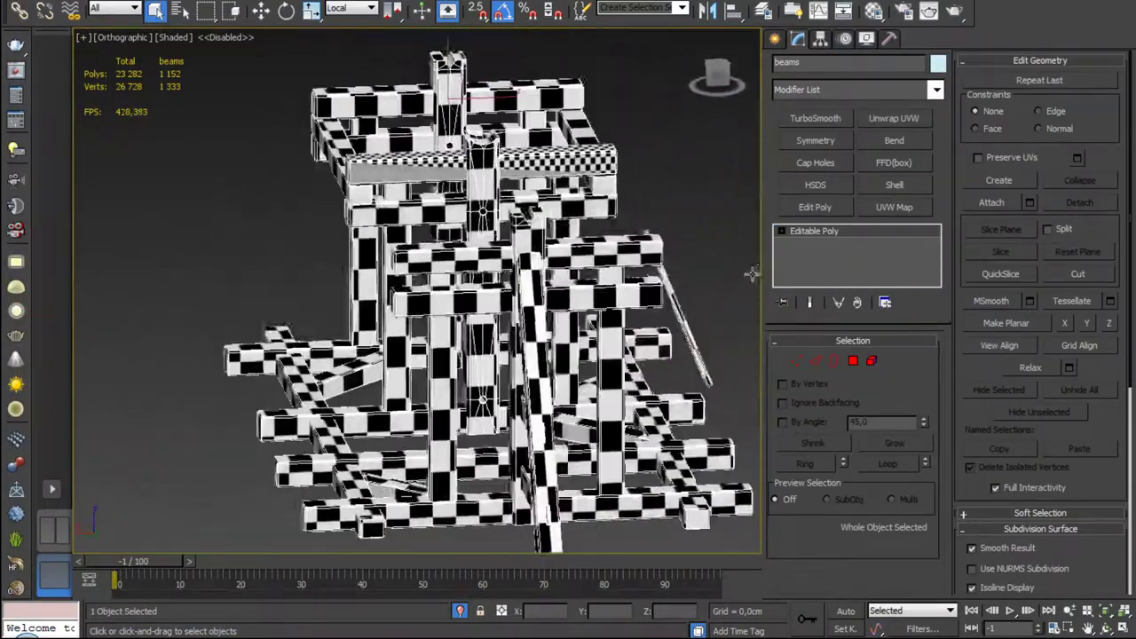
scroll(419, 278, up, 5)
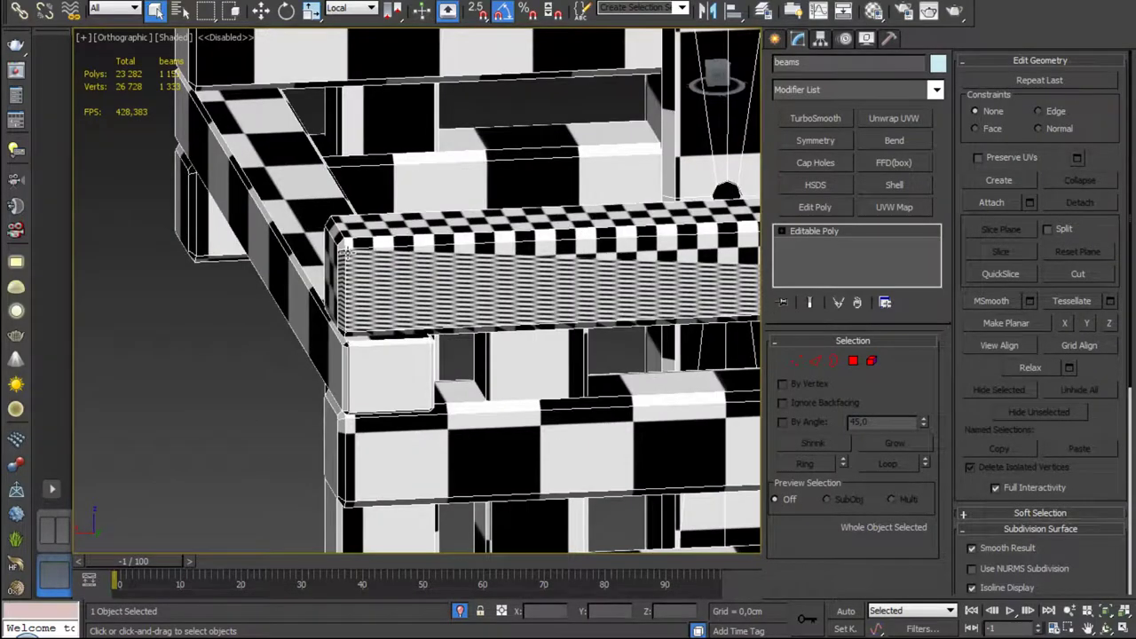
scroll(422, 251, down, 5)
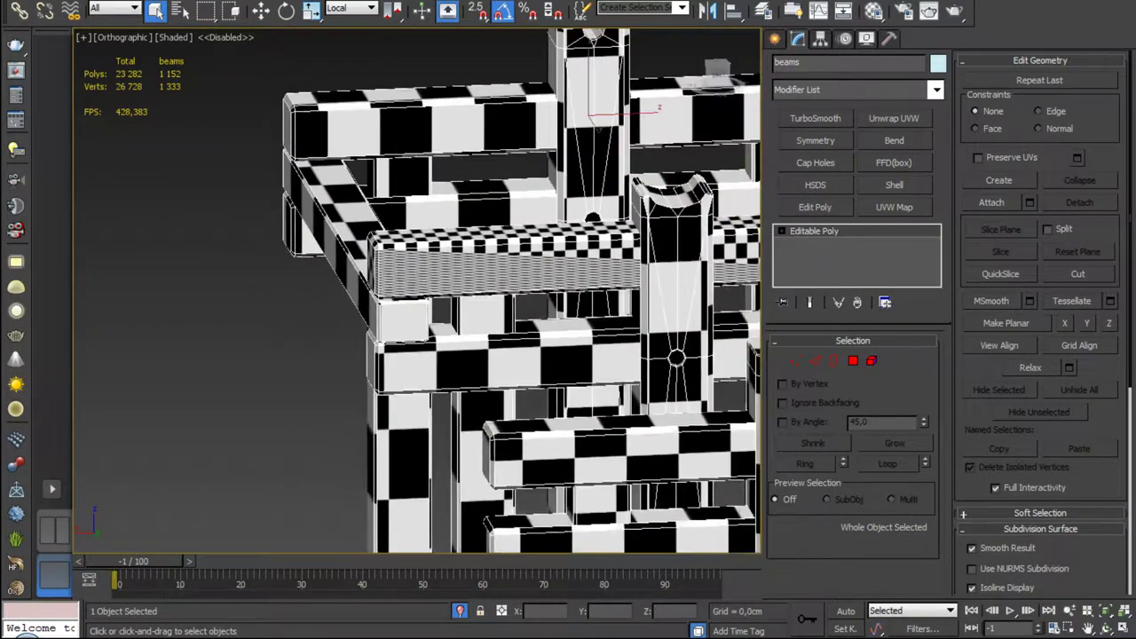
alt+middle_drag(422, 251, 409, 299)
scroll(409, 300, up, 5)
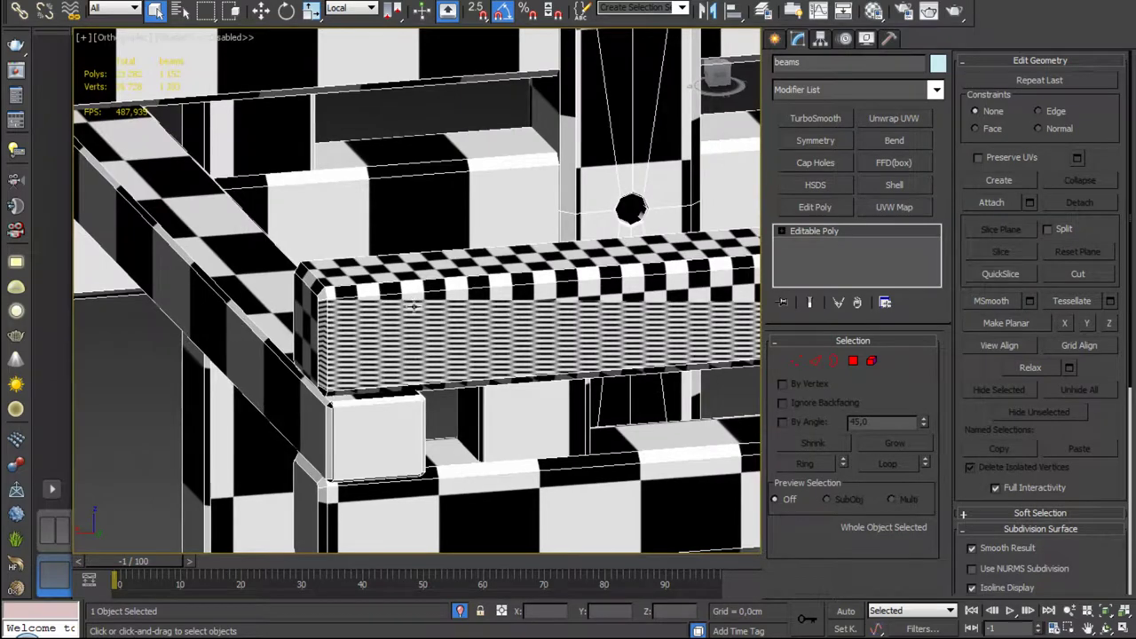
scroll(393, 349, down, 2)
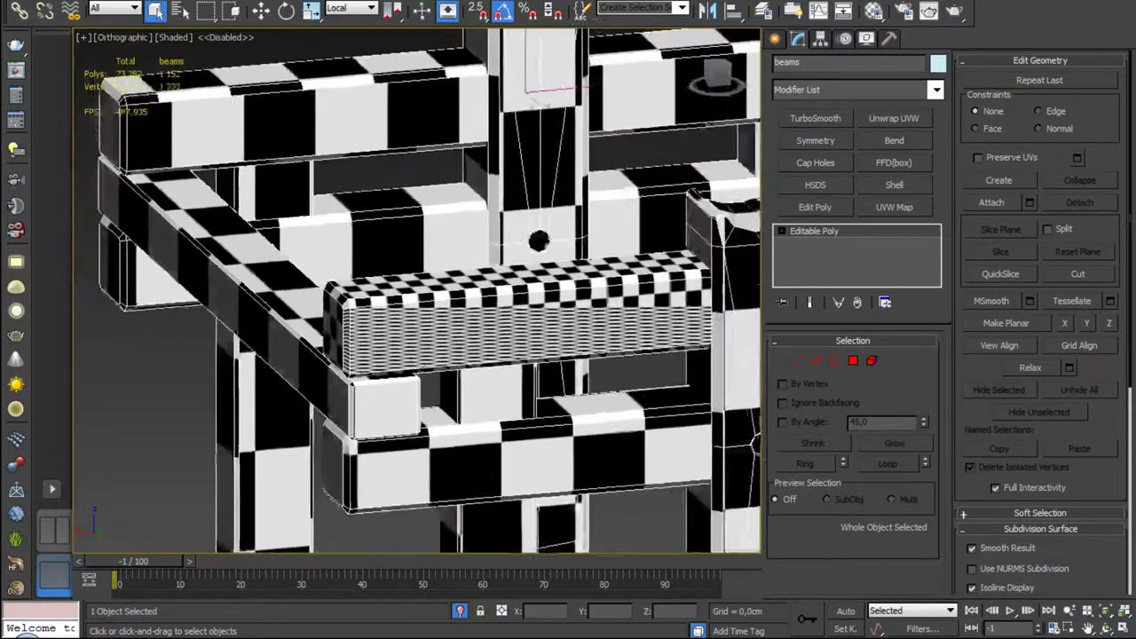
alt+middle_drag(393, 349, 355, 347)
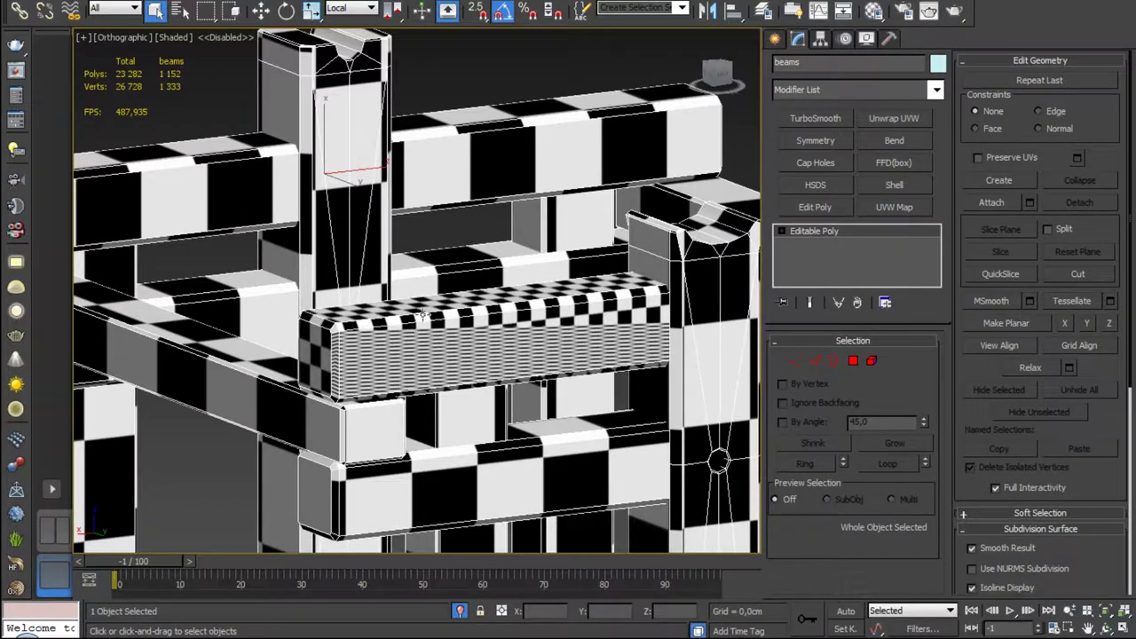
scroll(423, 315, up, 2)
mouse_move(423, 315)
alt+middle_down()
mouse_move(478, 369)
mouse_move(378, 379)
alt+middle_up()
scroll(478, 370, down, 2)
scroll(378, 379, up, 2)
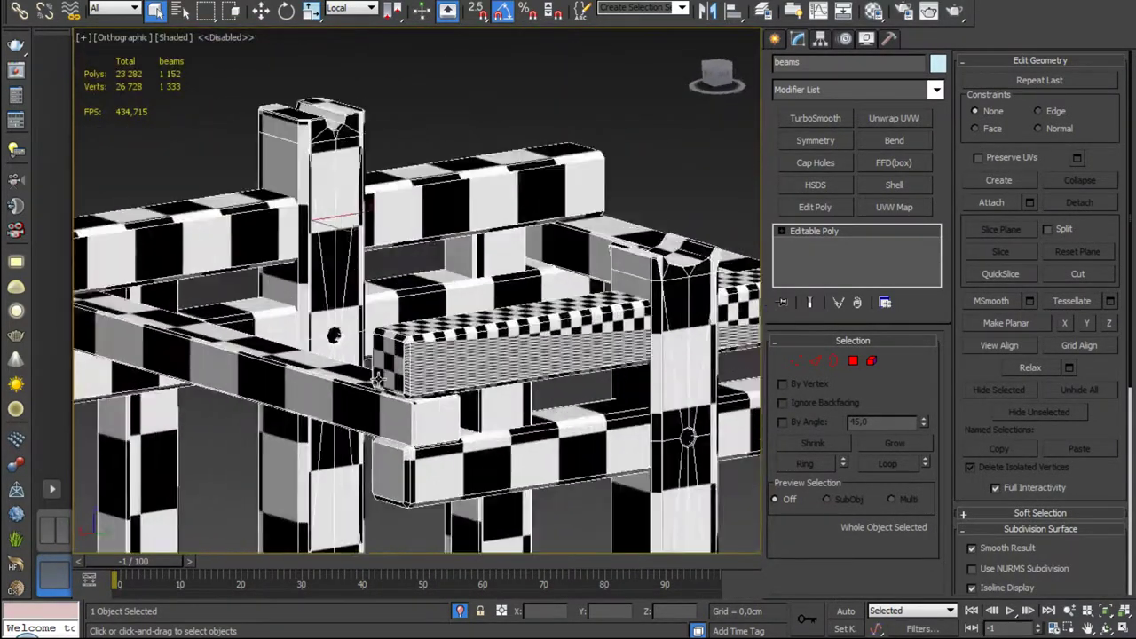
scroll(378, 379, up, 2)
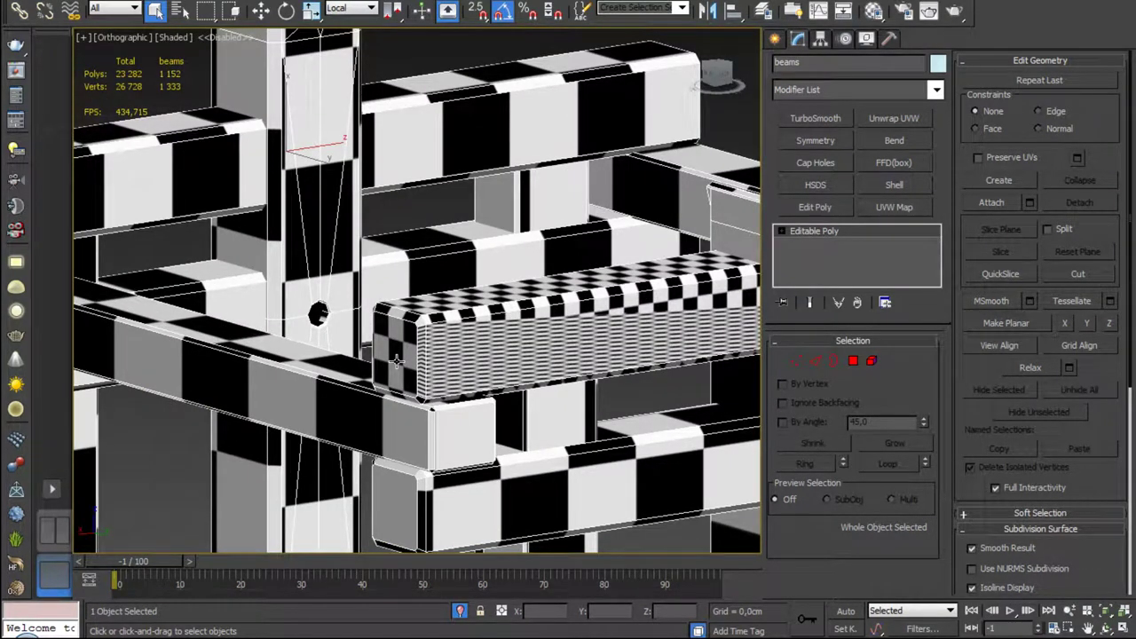
Step: Add an Unwrap UVW modifier to the beams with Map Seams off and open the UV editor
click(894, 118)
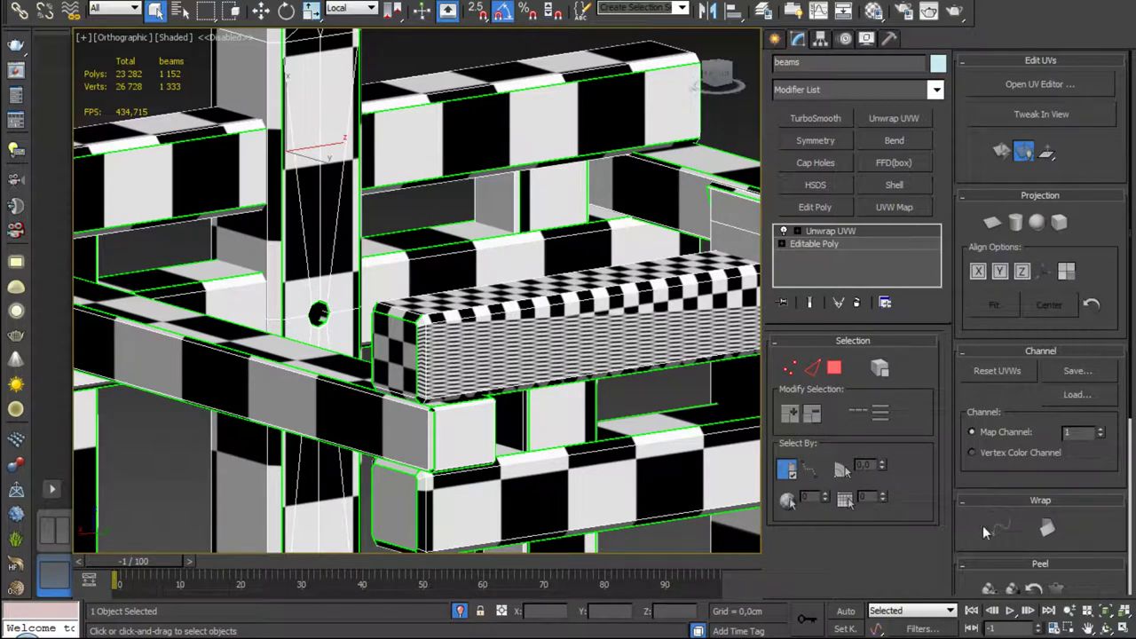
scroll(962, 530, down, 5)
click(973, 471)
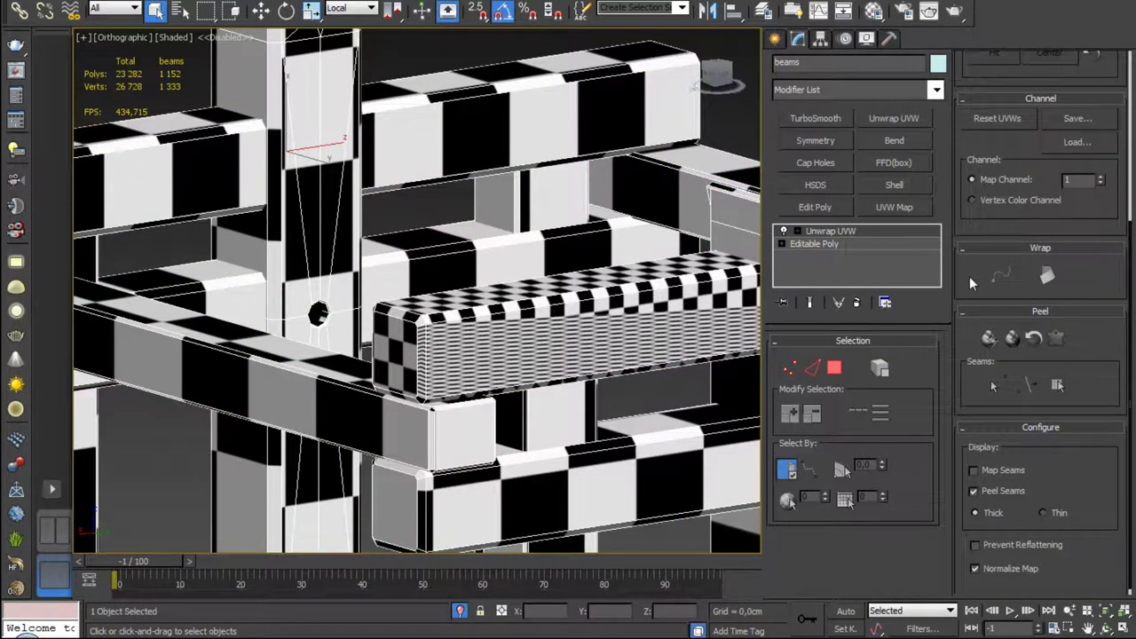
scroll(964, 275, up, 5)
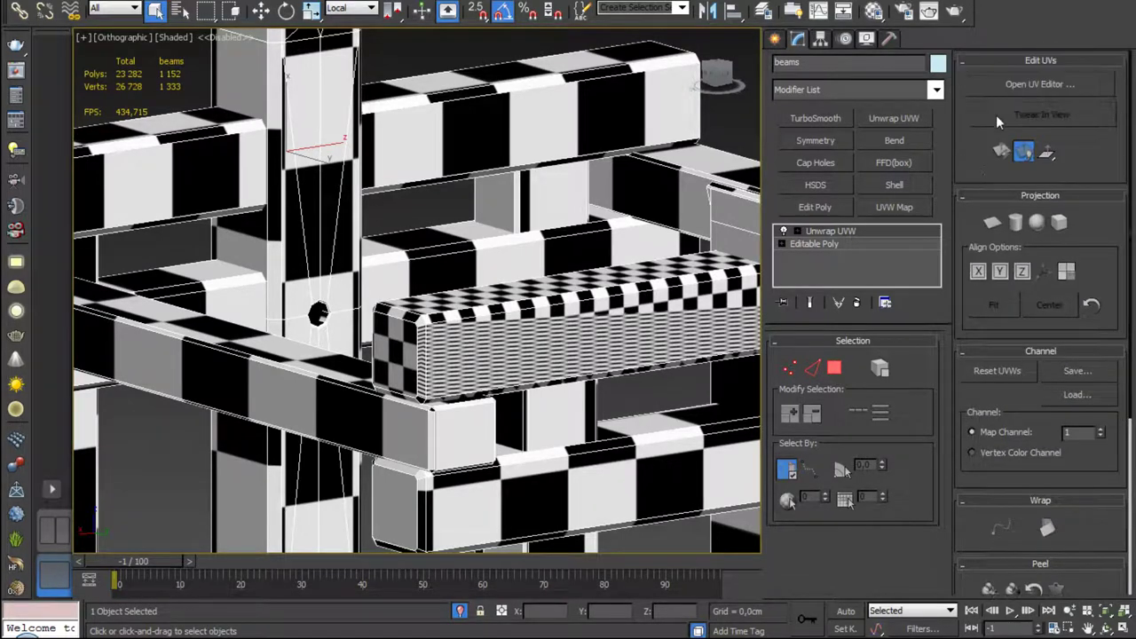
click(1014, 84)
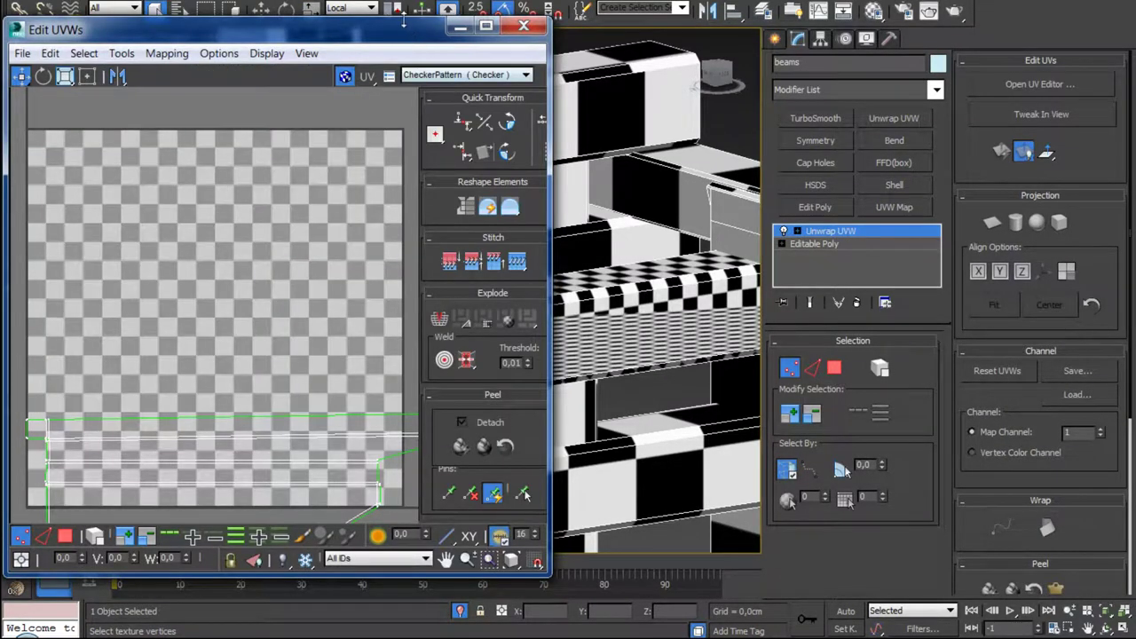
Step: Enlarge the UV editor and select the dense beam's UV island in polygon mode
drag(403, 19, 403, 0)
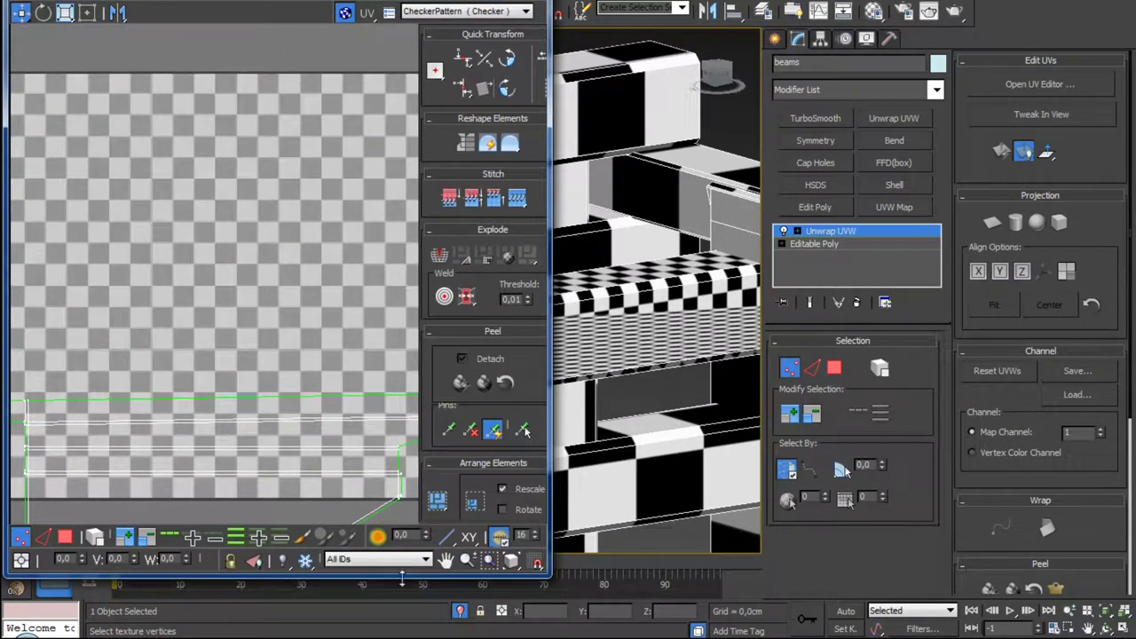
drag(400, 577, 401, 623)
drag(550, 622, 444, 632)
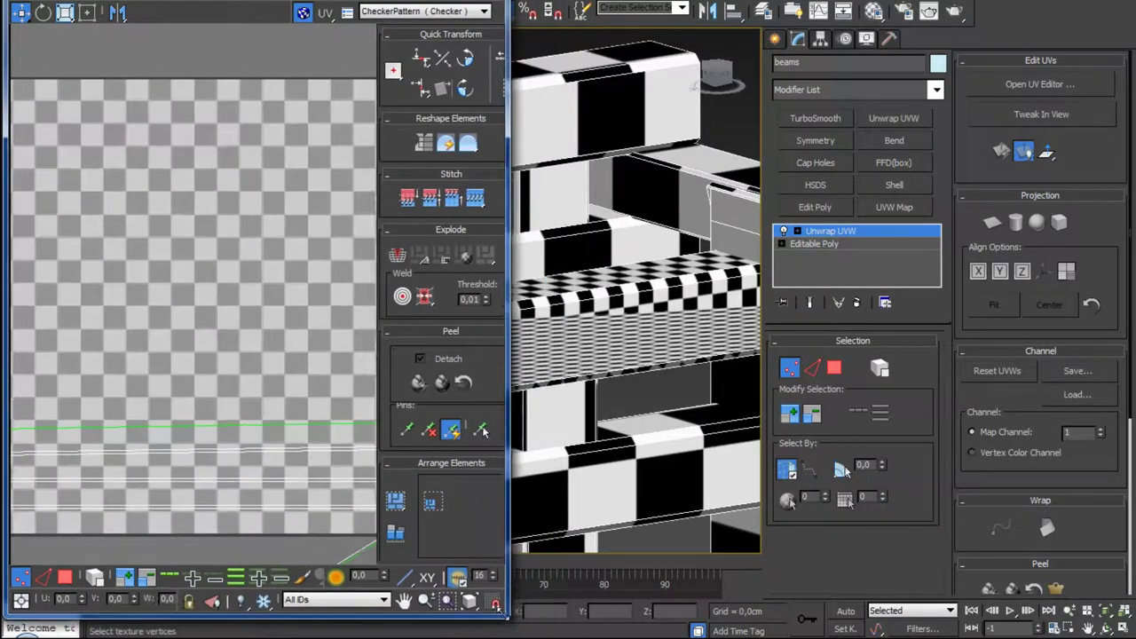
scroll(217, 297, down, 5)
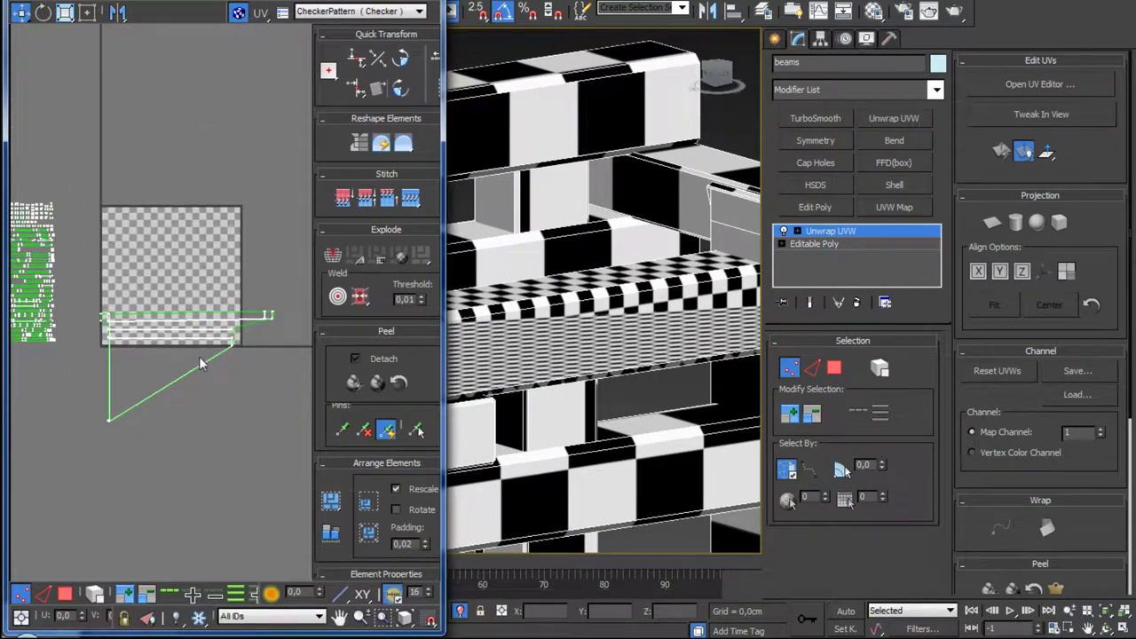
middle_drag(187, 294, 234, 324)
scroll(234, 324, down, 2)
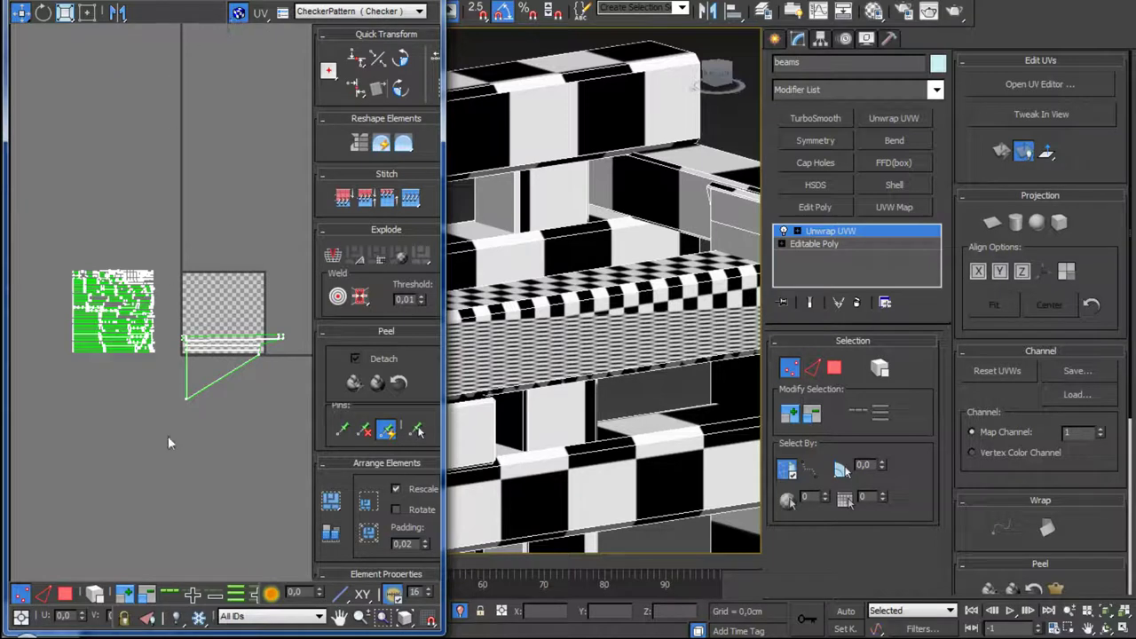
key(3)
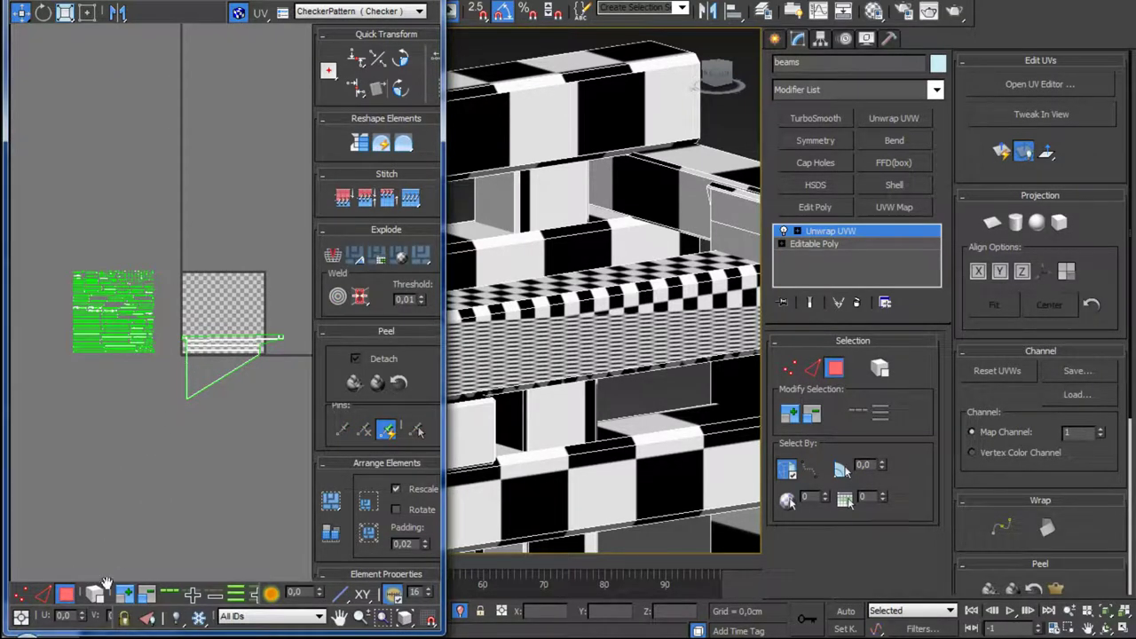
click(232, 371)
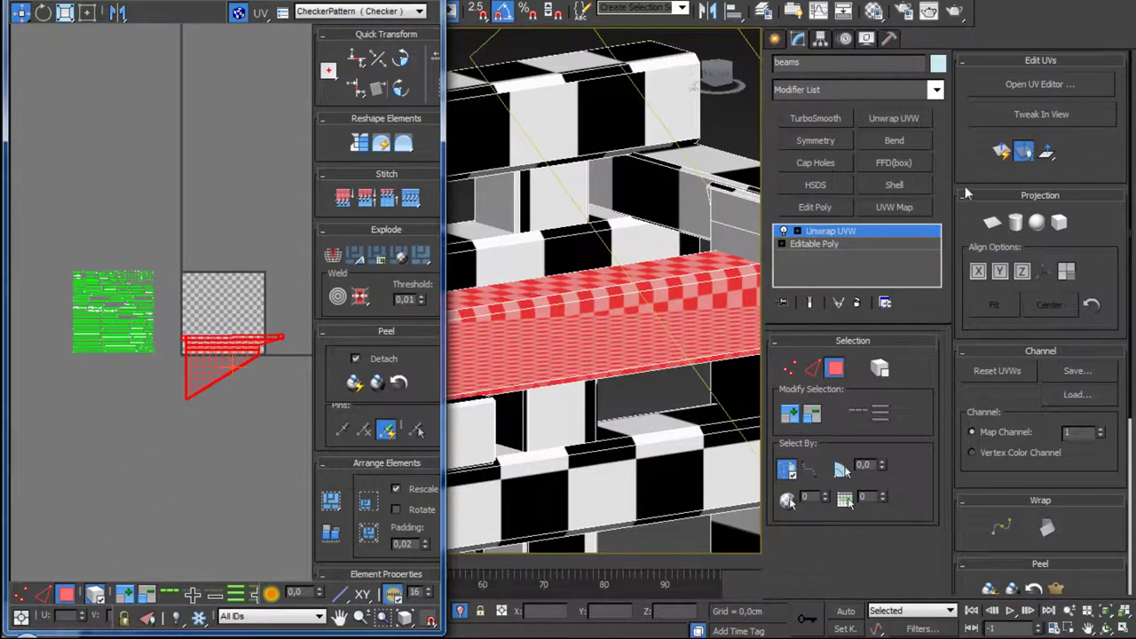
click(102, 4)
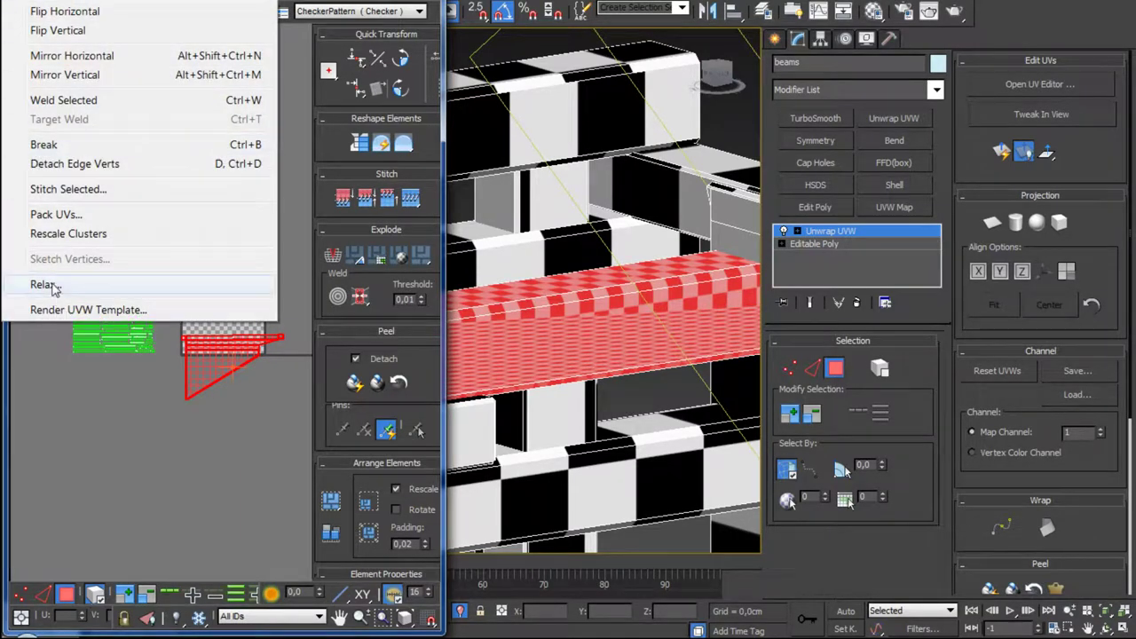
Step: Relax the dense beam's UV island with a short Start Relax / Stop Relax pass
click(44, 285)
mouse_move(167, 7)
mouse_down()
mouse_move(1015, 2)
mouse_move(959, 0)
mouse_up()
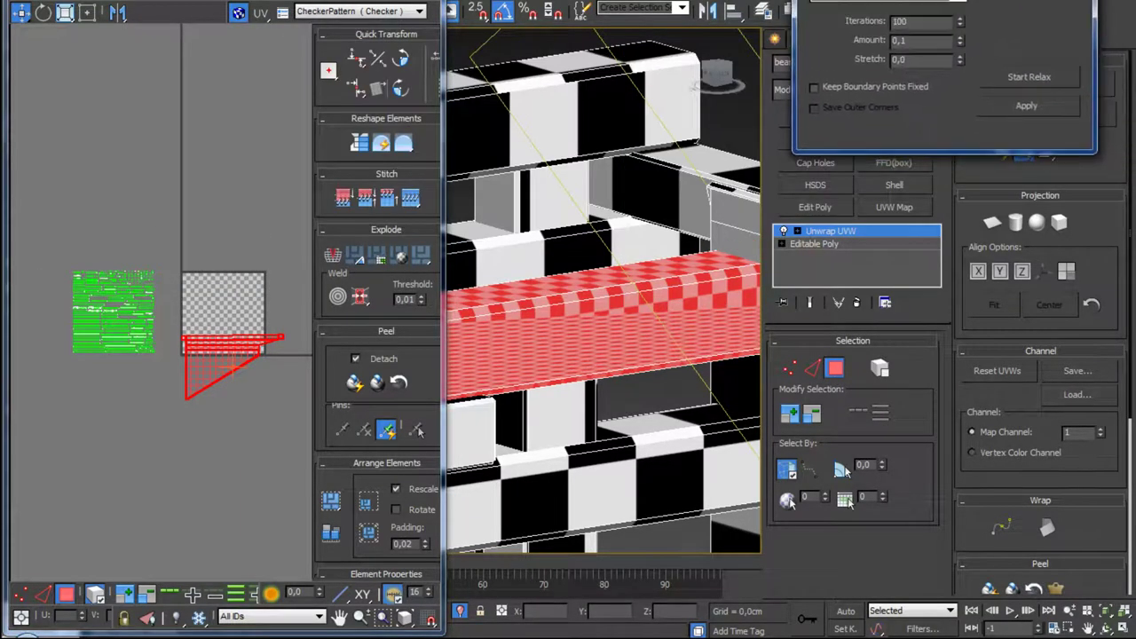
click(887, 2)
click(888, 7)
click(1005, 77)
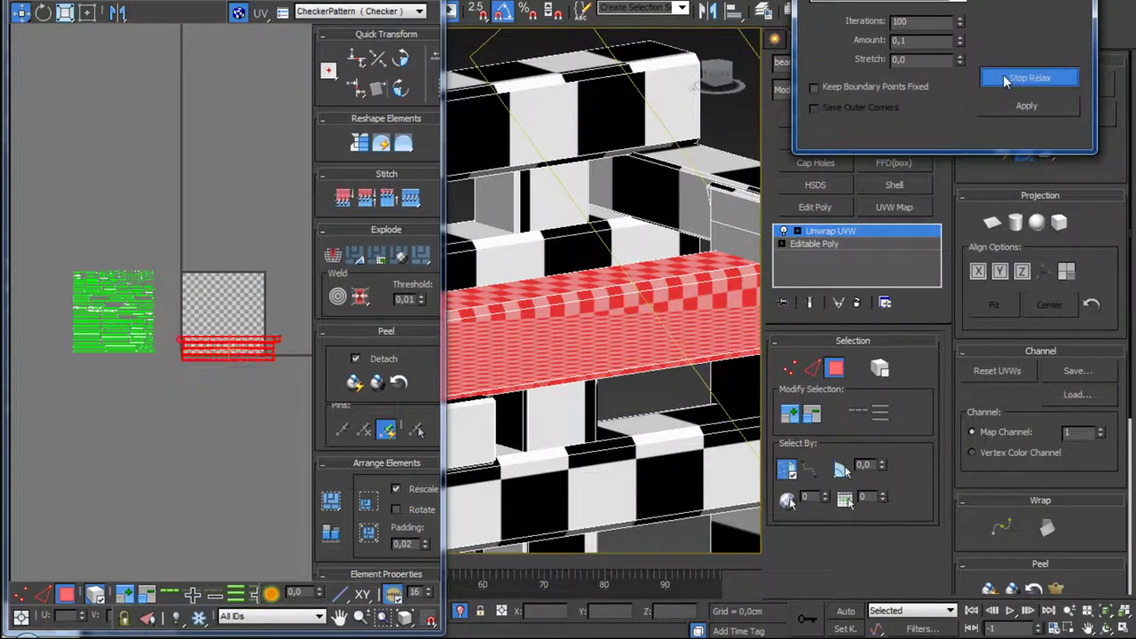
click(1005, 78)
Step: Rescale the island's elements to match the other beams' checker density, then deselect it
scroll(546, 310, down, 5)
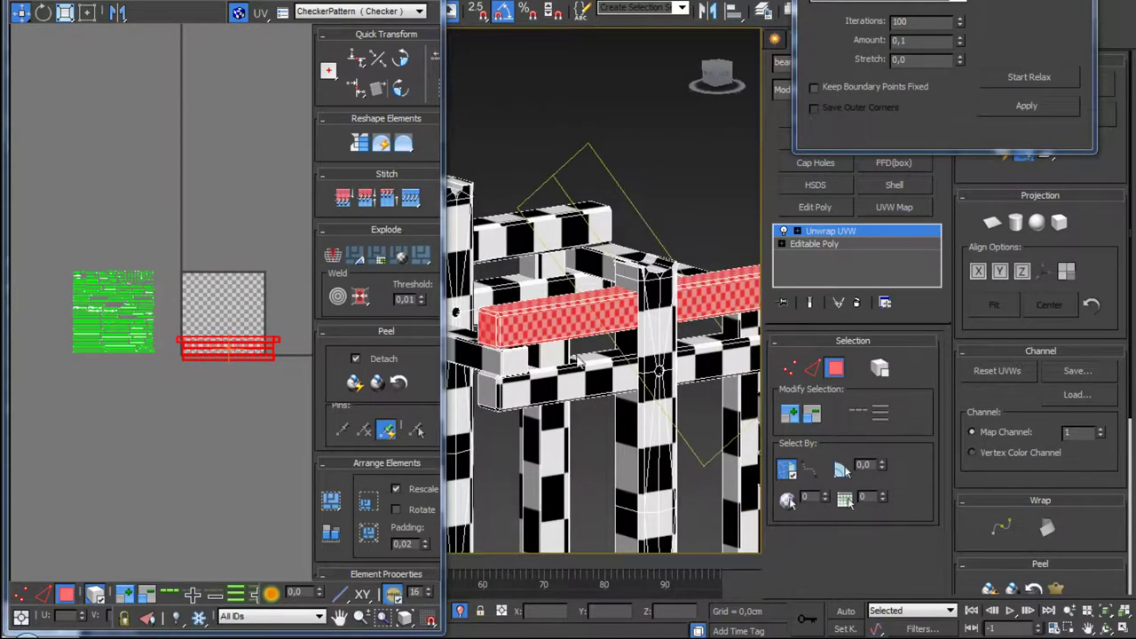
scroll(535, 342, up, 3)
scroll(535, 342, up, 3)
scroll(586, 329, up, 2)
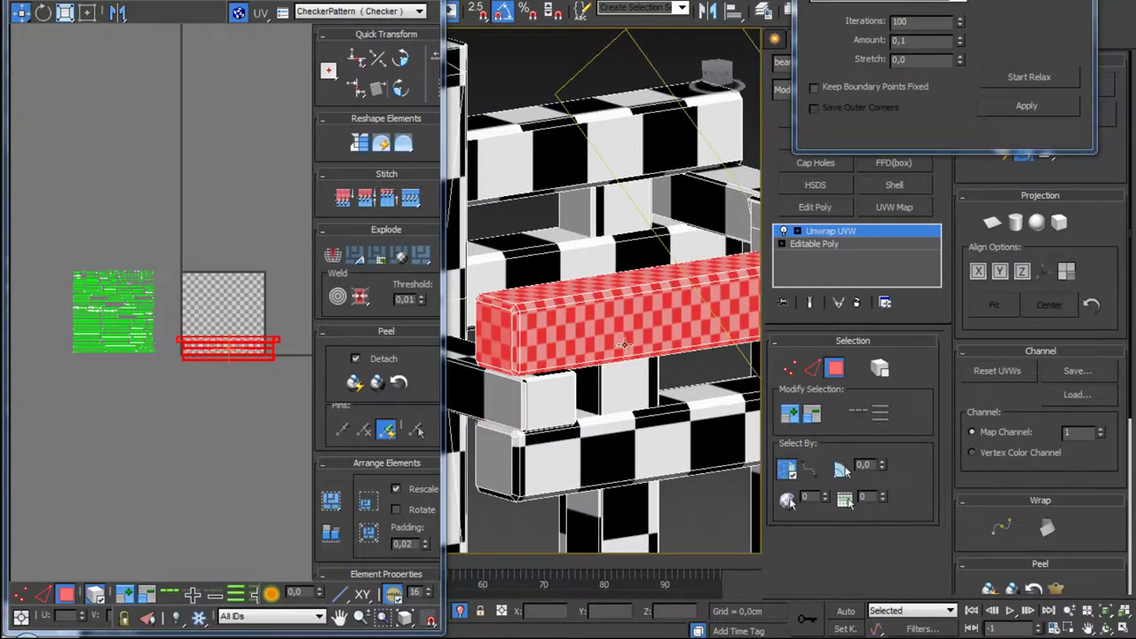
scroll(586, 328, up, 2)
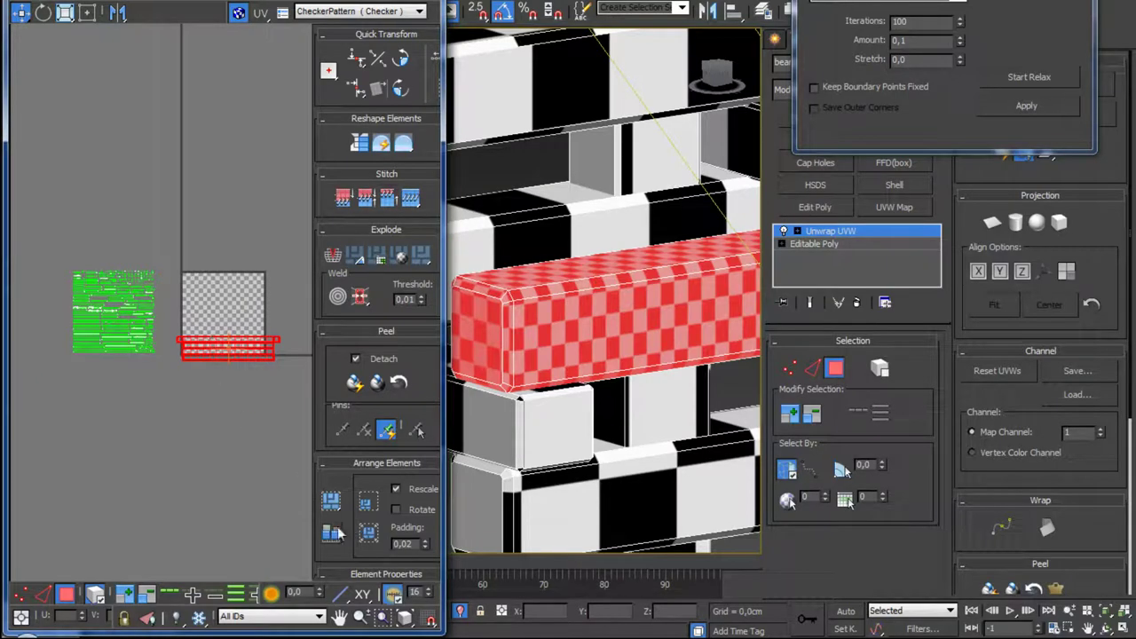
click(330, 500)
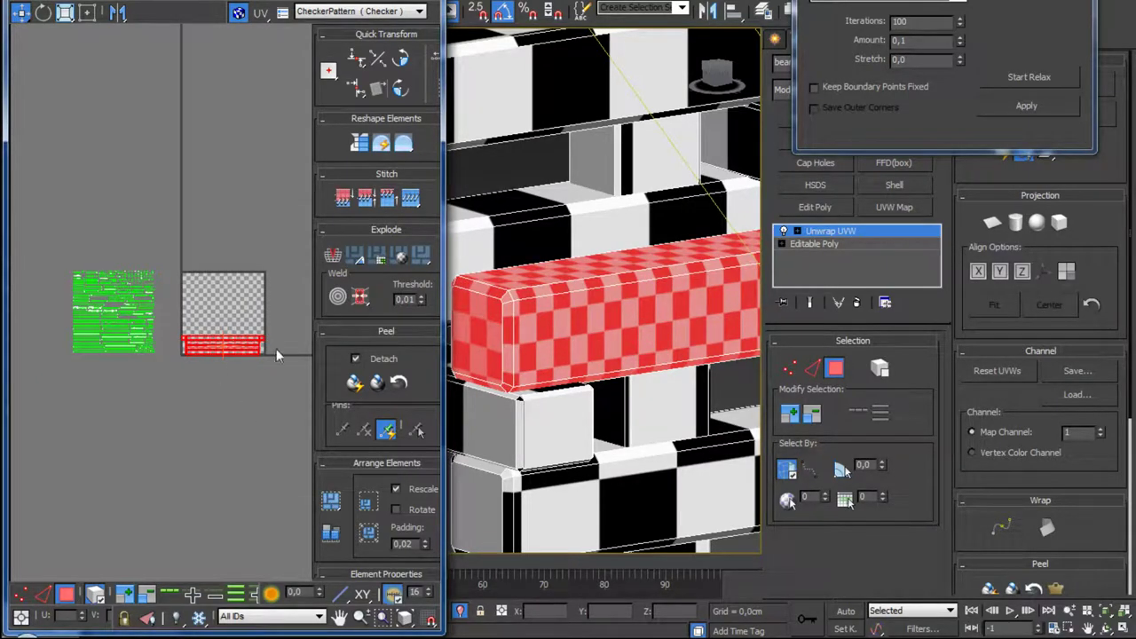
scroll(609, 303, down, 5)
alt+middle_drag(609, 303, 579, 383)
click(587, 390)
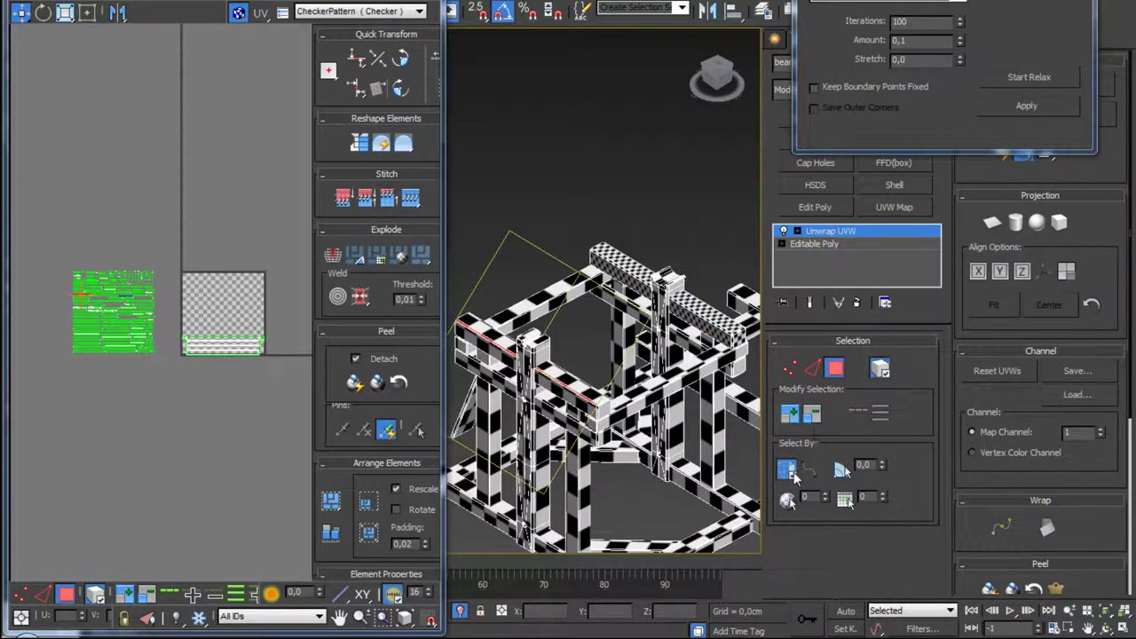
Step: Orbit the frame to compare checker sizes, then return to the Editable Poly level
scroll(651, 348, down, 3)
scroll(651, 348, down, 2)
scroll(651, 349, up, 5)
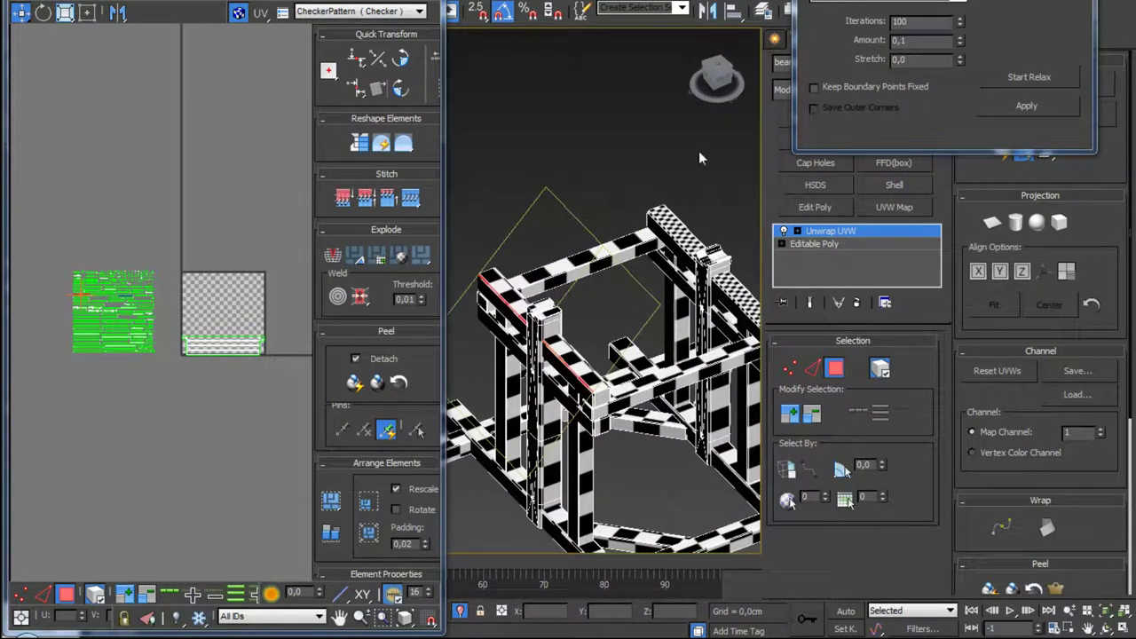
alt+middle_drag(609, 309, 746, 293)
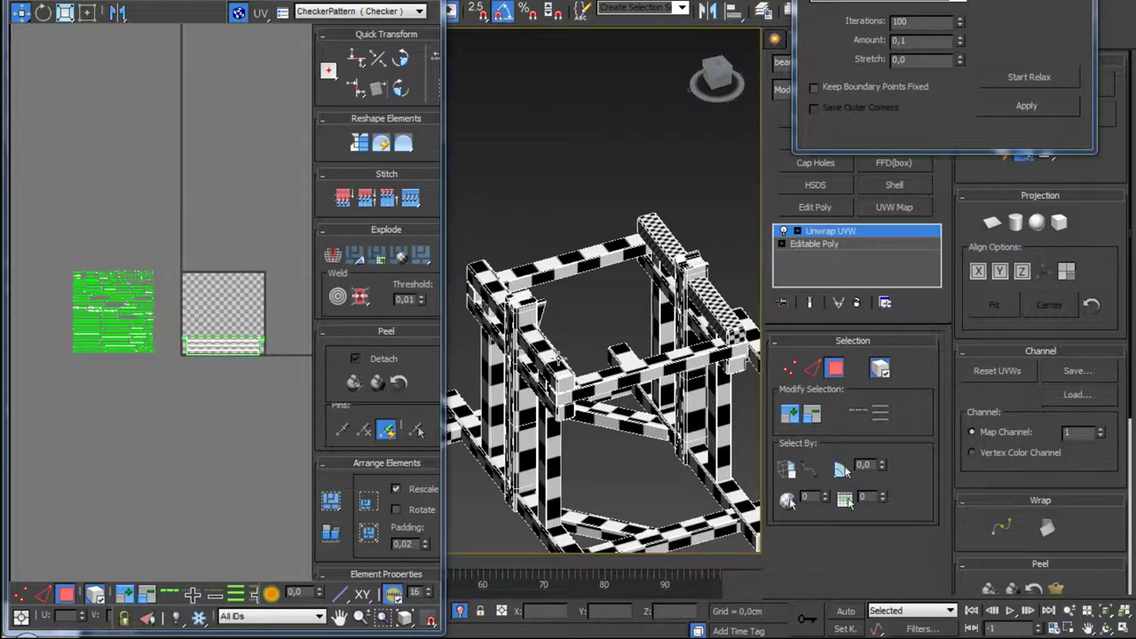
scroll(604, 293, up, 3)
alt+middle_drag(603, 293, 648, 293)
scroll(603, 292, down, 5)
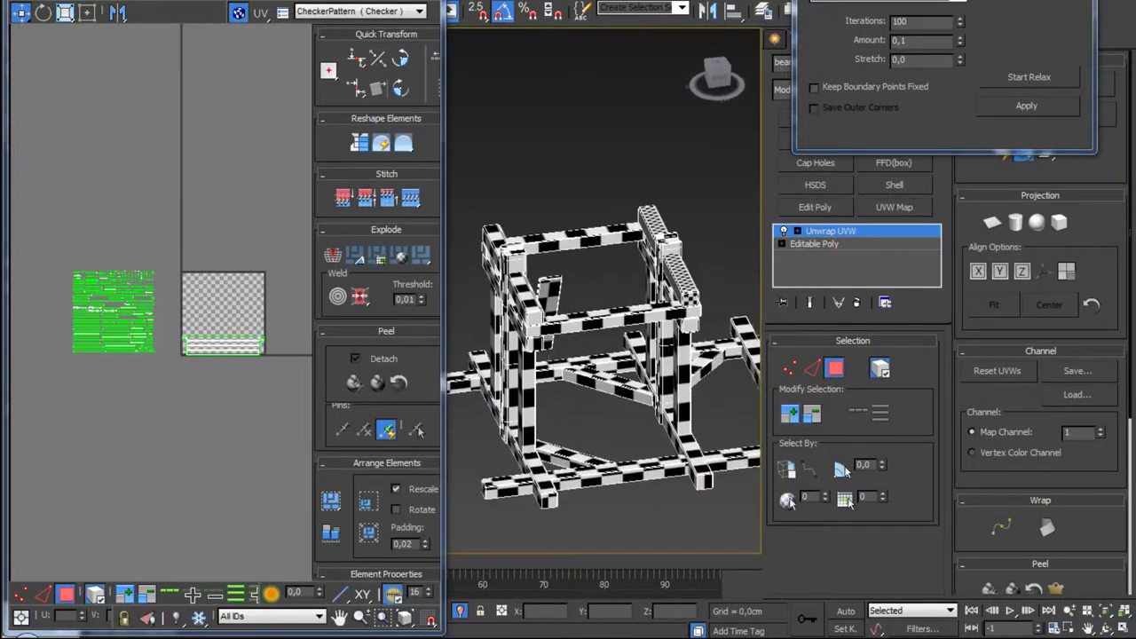
alt+middle_drag(696, 355, 714, 355)
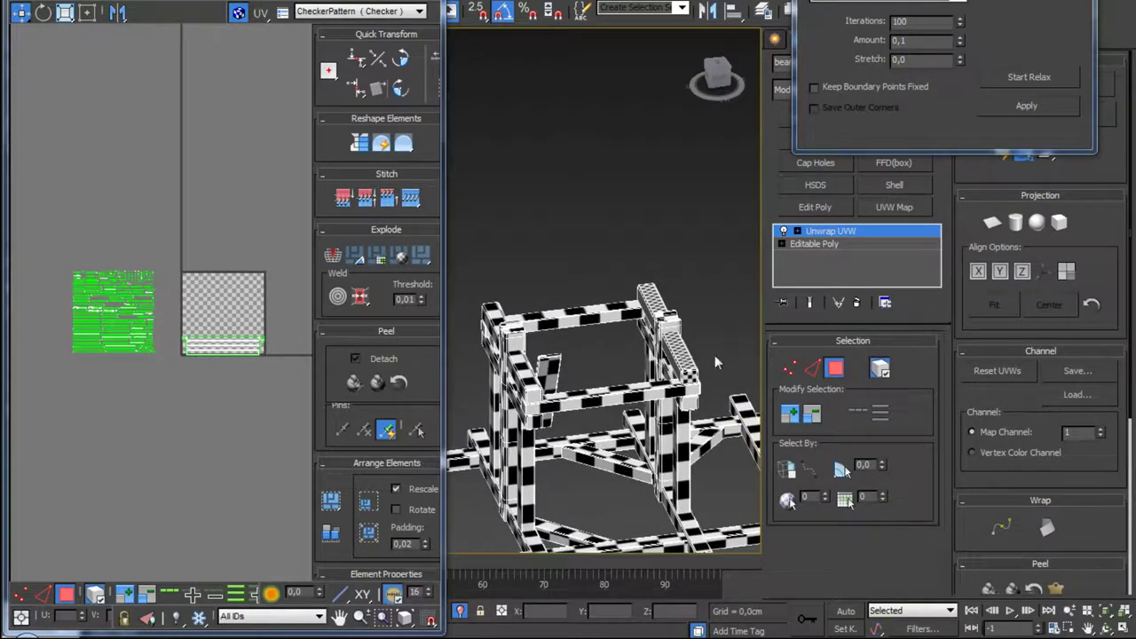
click(843, 243)
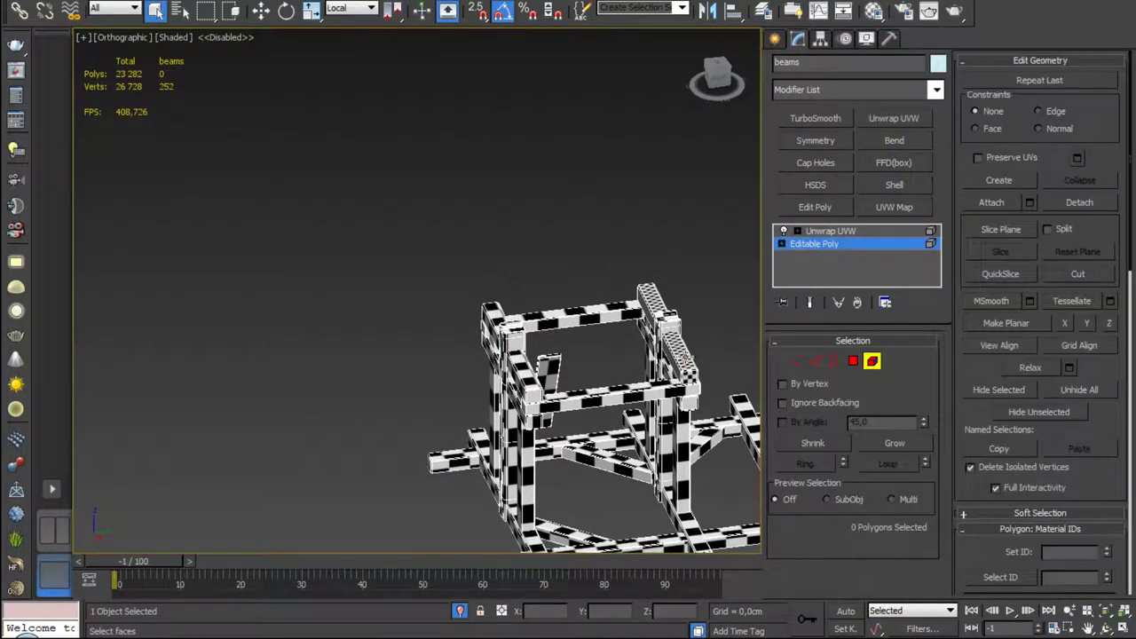
Step: Select the two top-right beam pieces, then zoom out to view the whole model
click(684, 355)
scroll(709, 337, up, 2)
alt+middle_drag(709, 337, 740, 312)
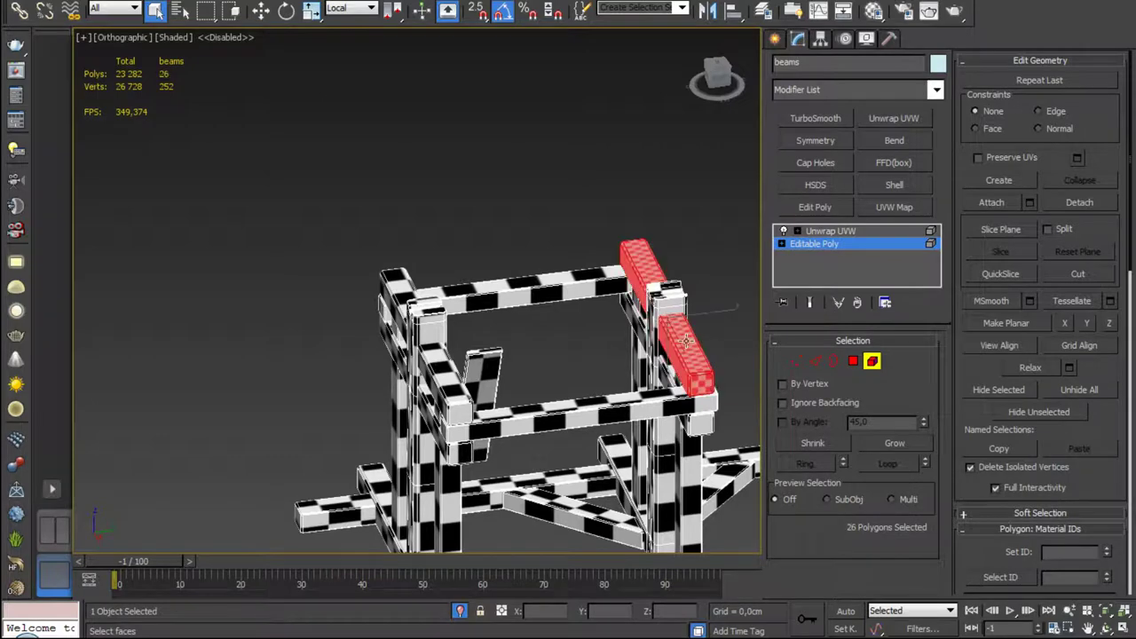
scroll(683, 335, down, 3)
middle_drag(683, 335, 593, 224)
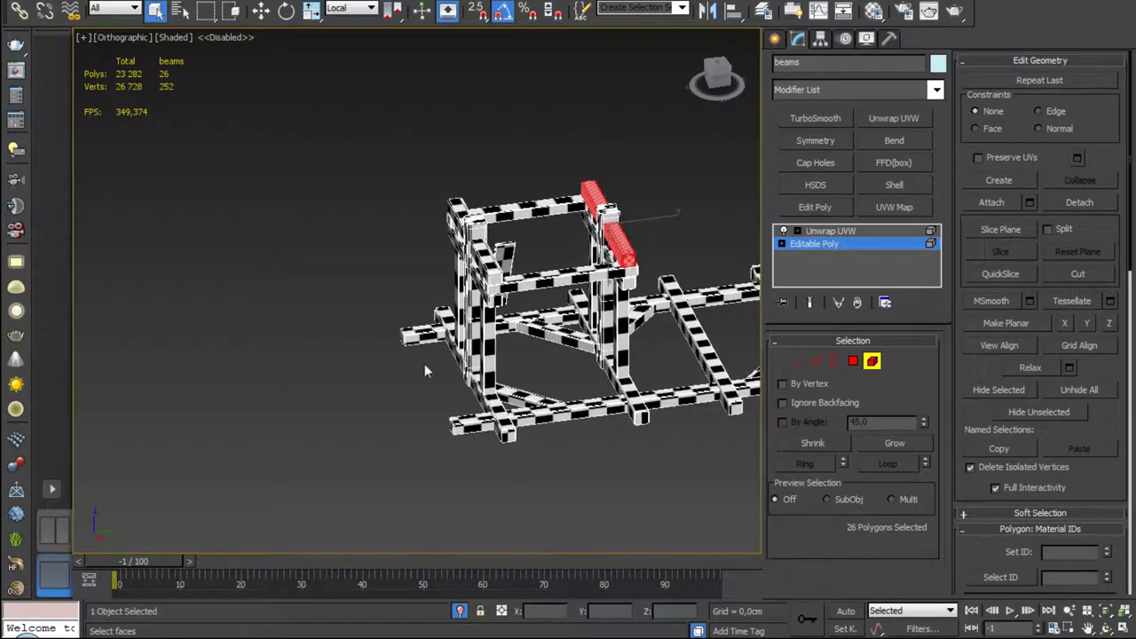
alt+middle_drag(424, 371, 449, 385)
Step: Leave element editing and reselect the whole beams object at its Editable Poly level
click(871, 360)
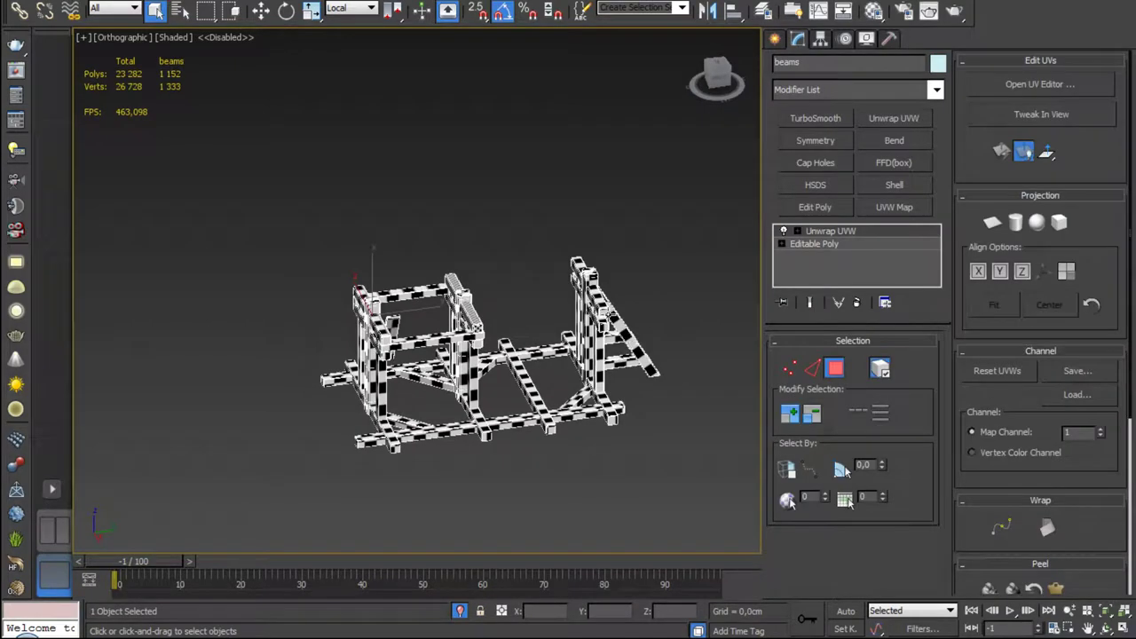
click(144, 5)
click(378, 203)
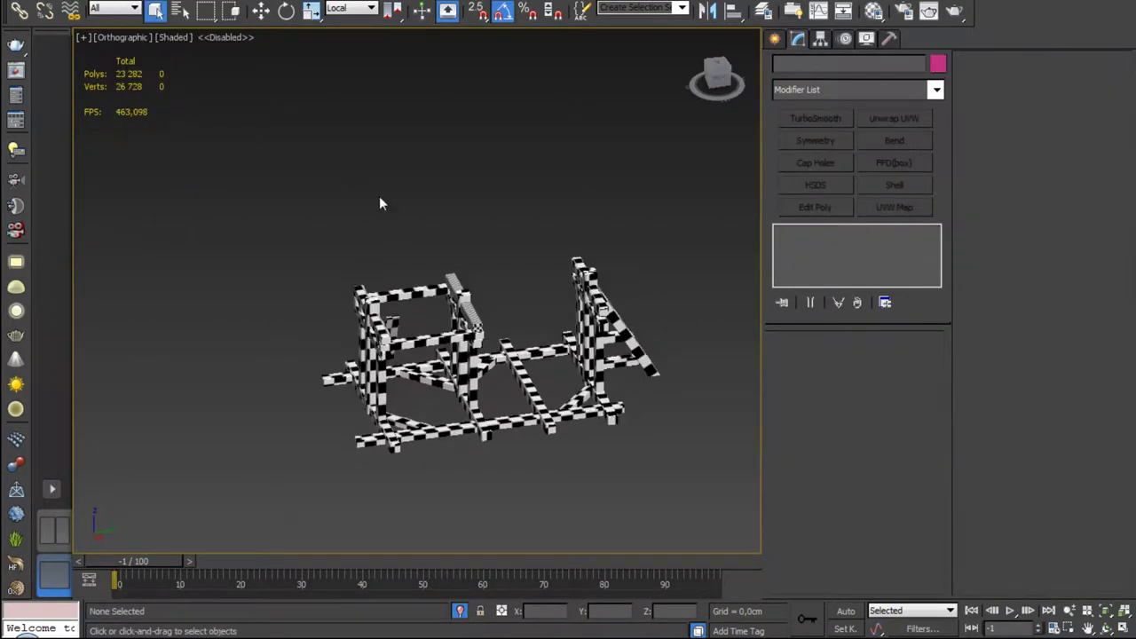
click(626, 341)
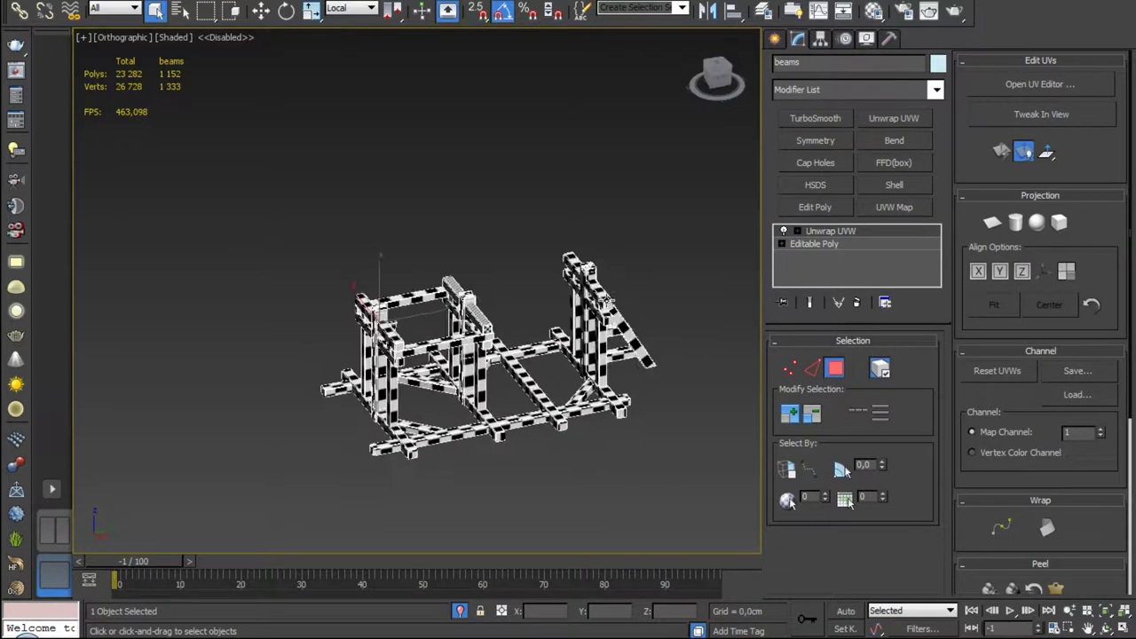
scroll(675, 266, up, 5)
scroll(674, 267, down, 3)
middle_drag(632, 259, 676, 242)
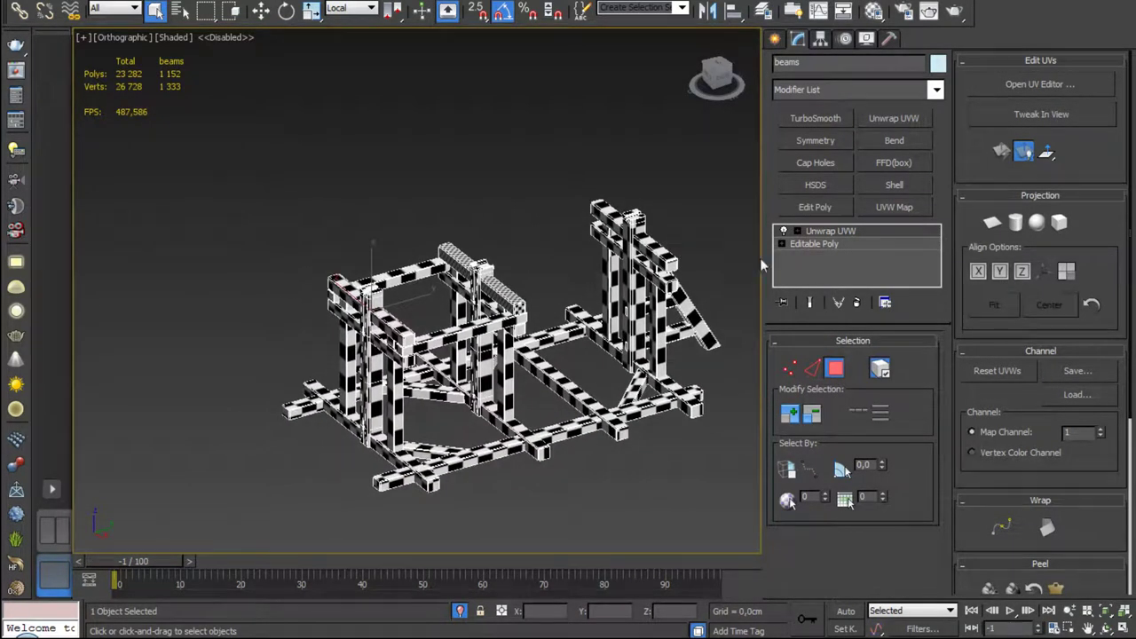
click(833, 246)
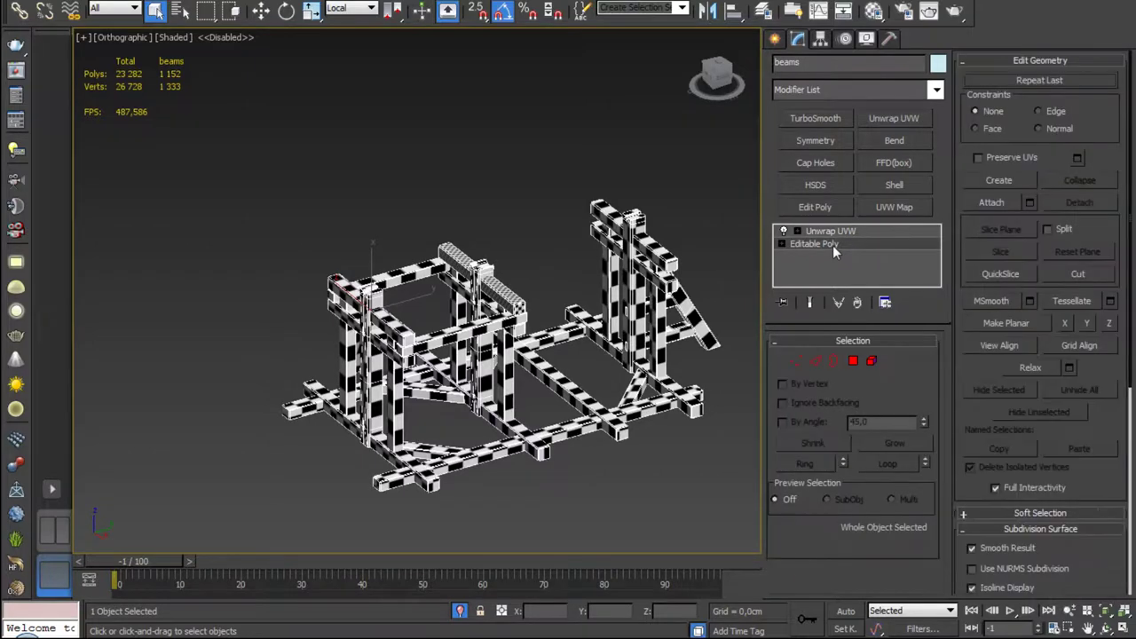
middle_drag(665, 274, 607, 304)
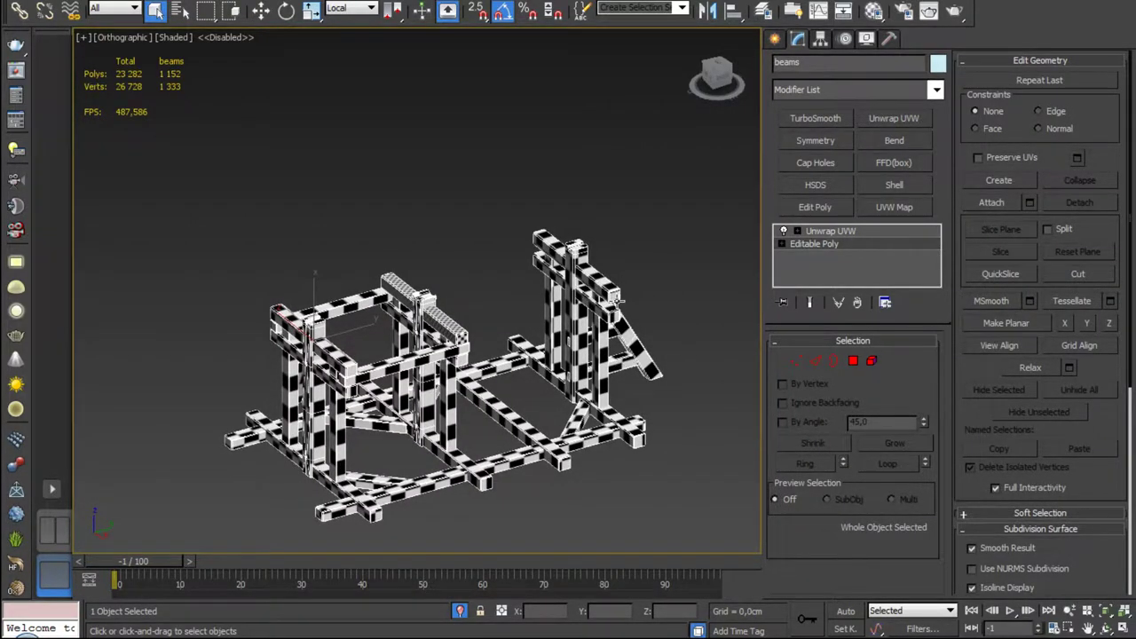
scroll(618, 302, up, 5)
scroll(619, 301, down, 2)
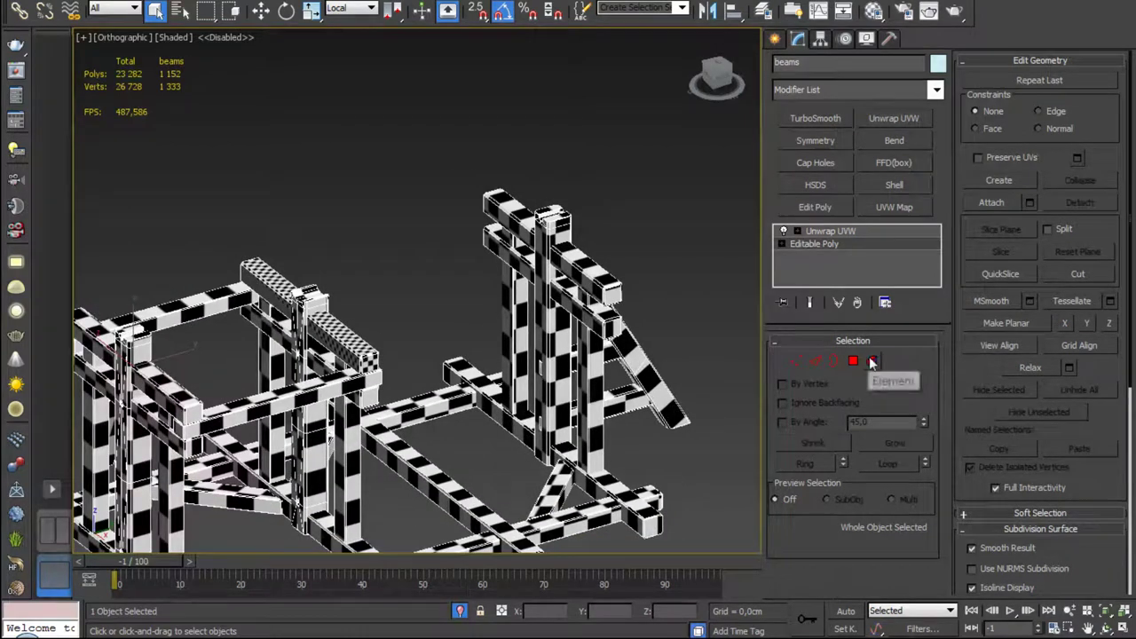
click(872, 361)
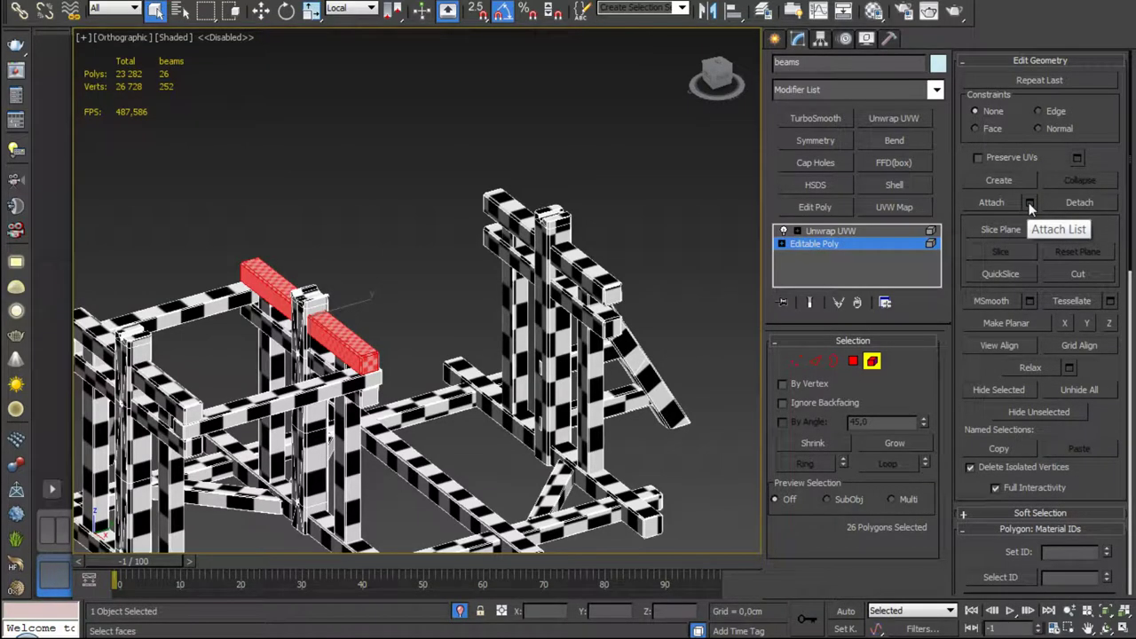
scroll(621, 293, down, 1)
scroll(627, 210, down, 3)
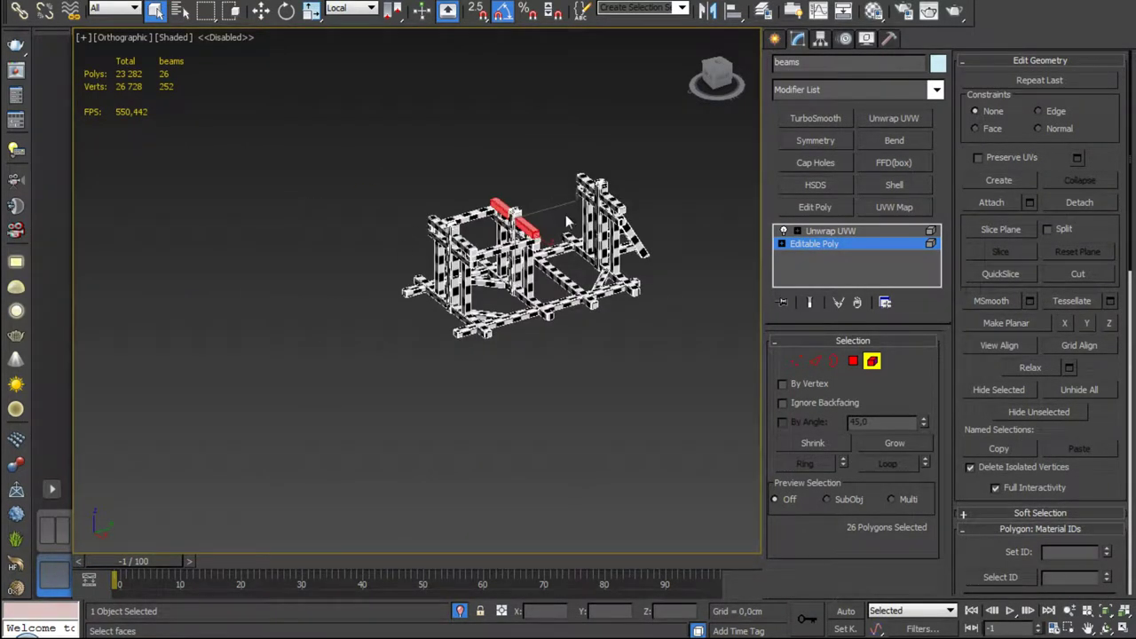
scroll(566, 222, up, 1)
scroll(541, 267, up, 1)
scroll(559, 284, up, 2)
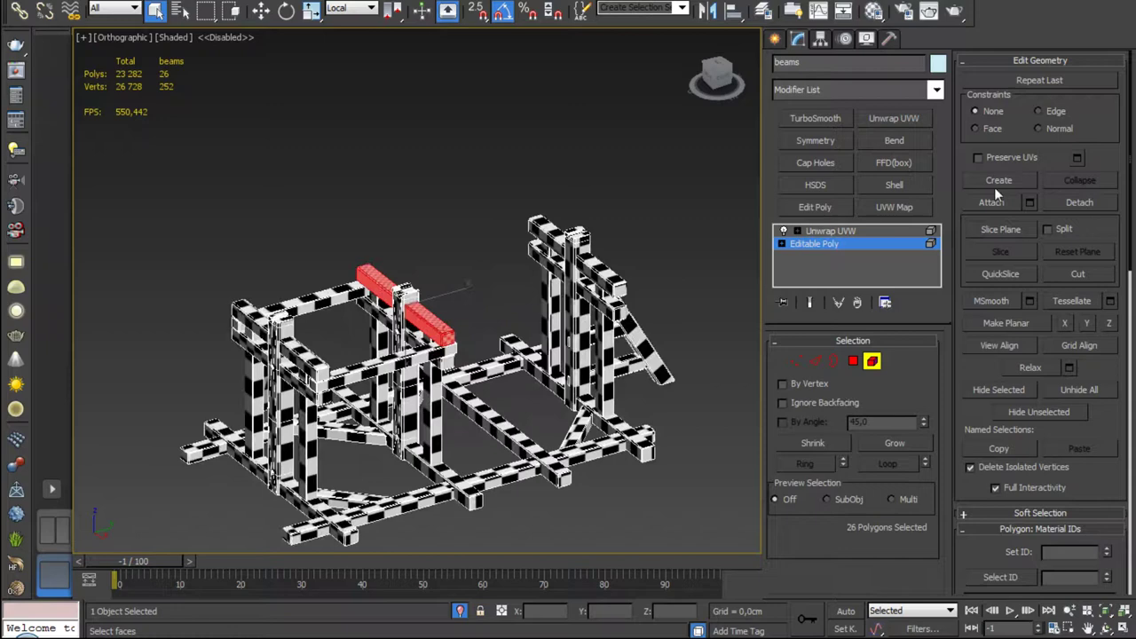
click(842, 244)
middle_drag(502, 288, 500, 241)
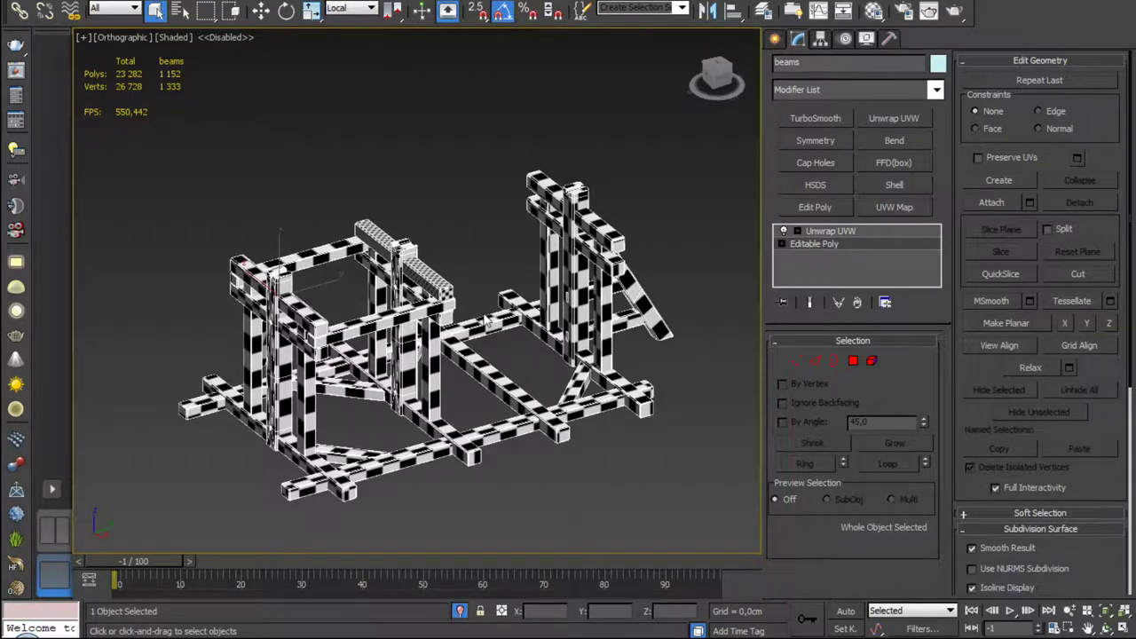
mouse_move(618, 256)
alt+middle_down()
mouse_move(568, 267)
mouse_move(306, 253)
alt+middle_up()
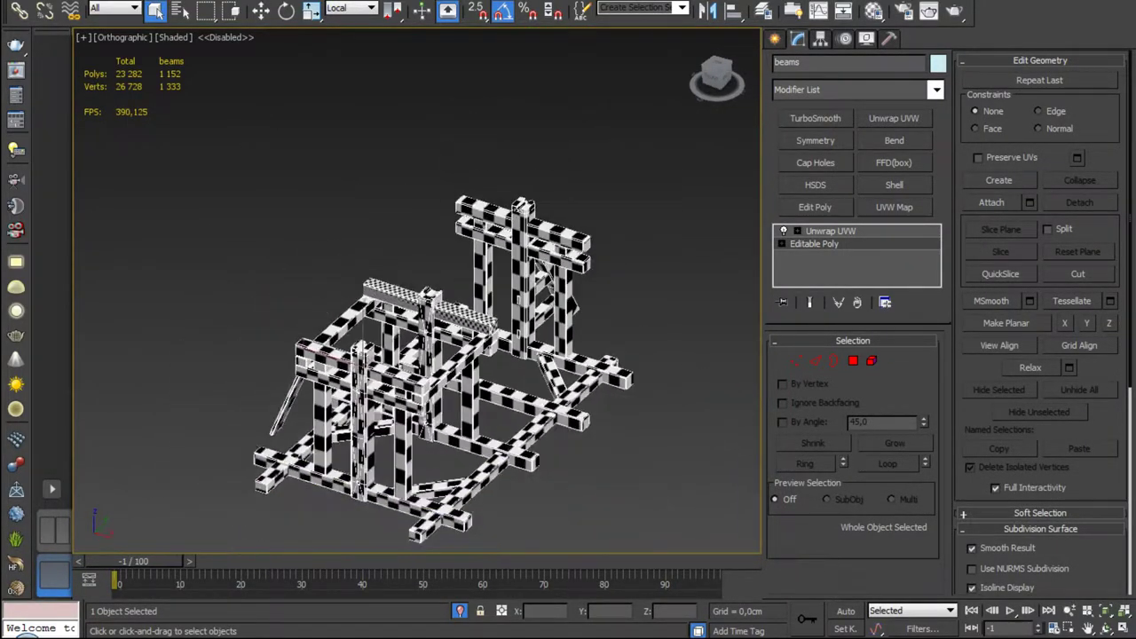
scroll(448, 457, up, 5)
scroll(448, 457, down, 3)
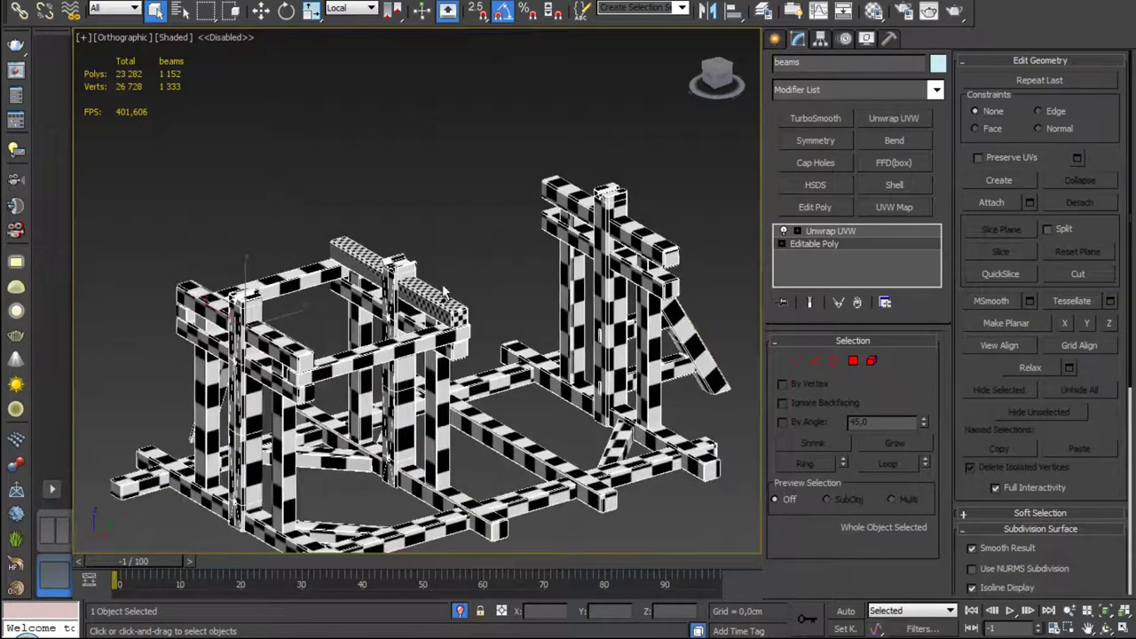
scroll(448, 457, down, 1)
alt+middle_drag(448, 457, 448, 457)
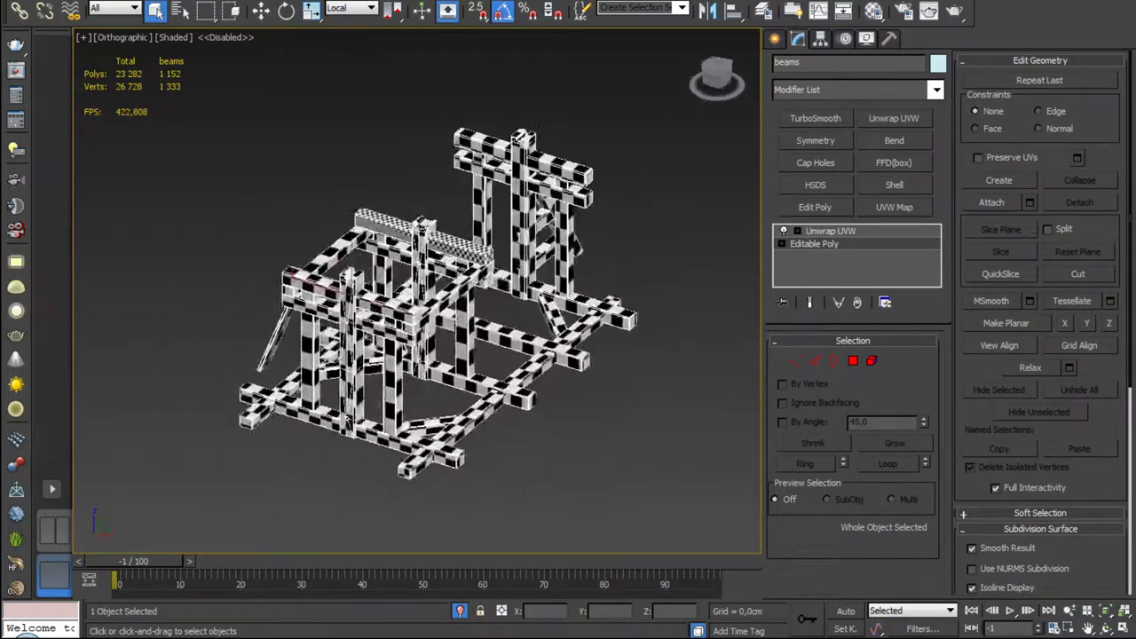
scroll(448, 457, up, 2)
scroll(417, 310, down, 3)
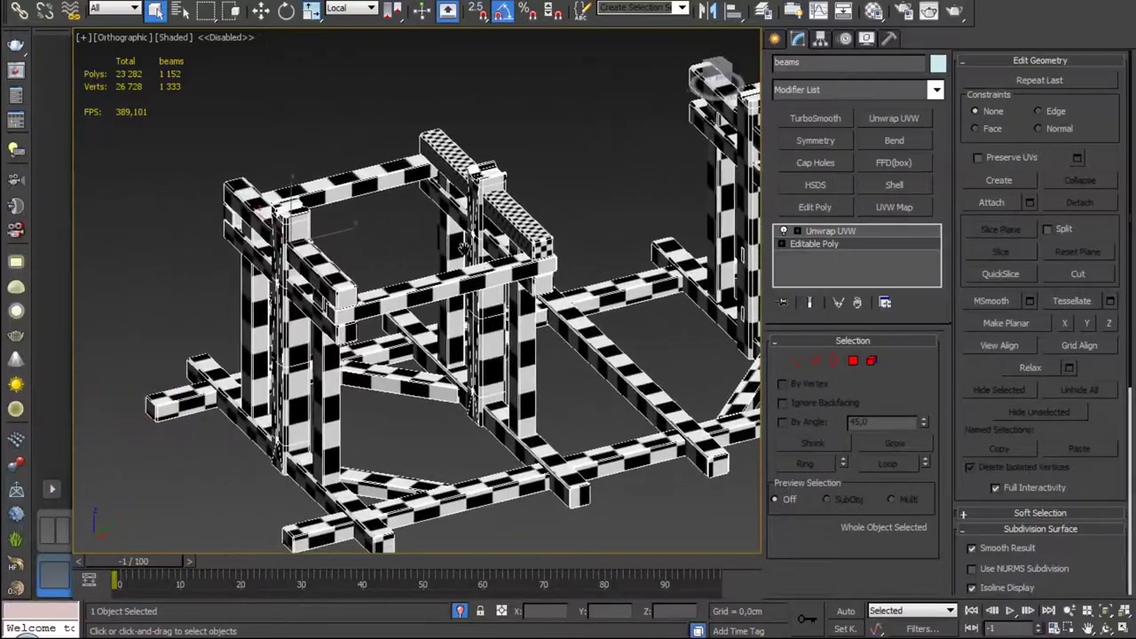
alt+middle_drag(417, 310, 497, 302)
mouse_move(417, 311)
alt+middle_down()
mouse_move(417, 275)
mouse_move(438, 294)
alt+middle_up()
scroll(417, 311, up, 3)
scroll(437, 294, down, 2)
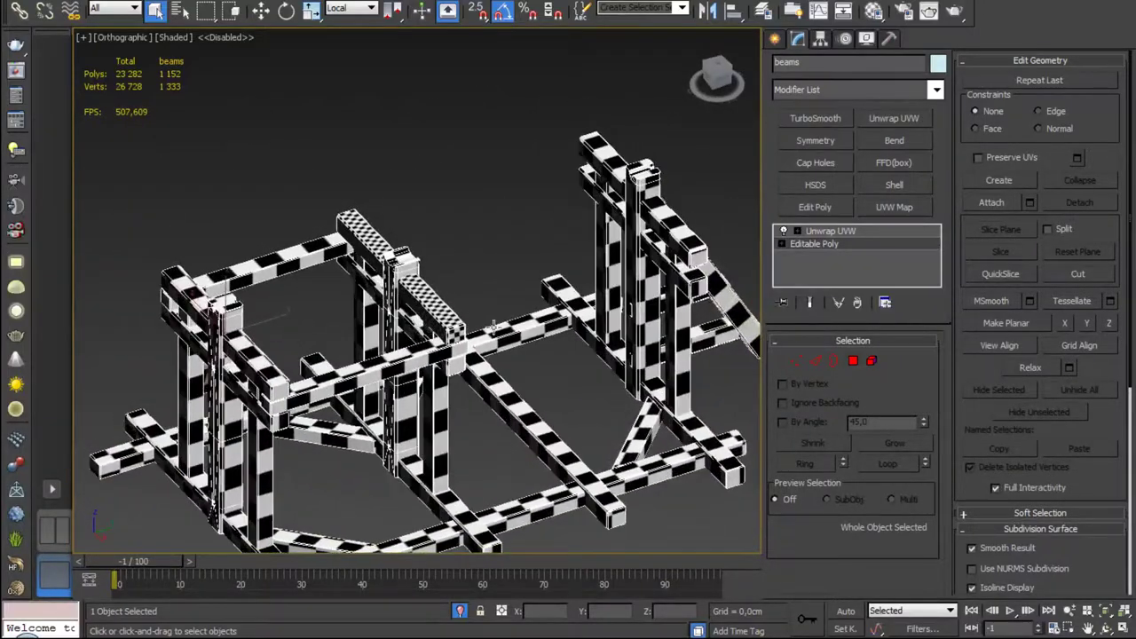
scroll(438, 295, up, 2)
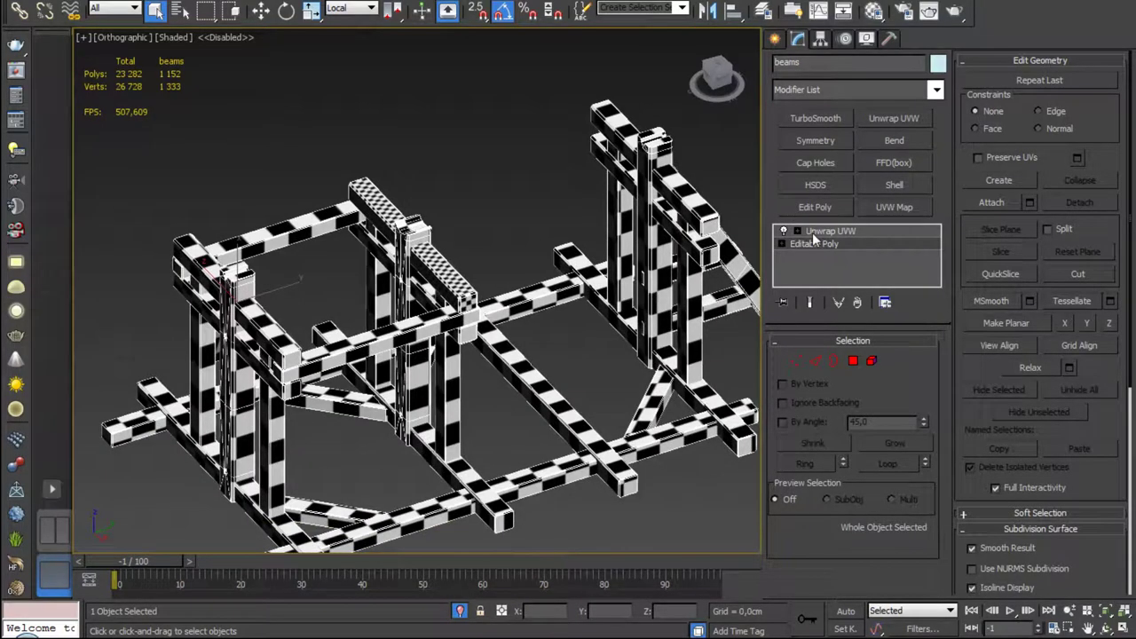
Step: Shift-move the fine-checkered top beam to clone it as an element of the beams mesh
click(876, 362)
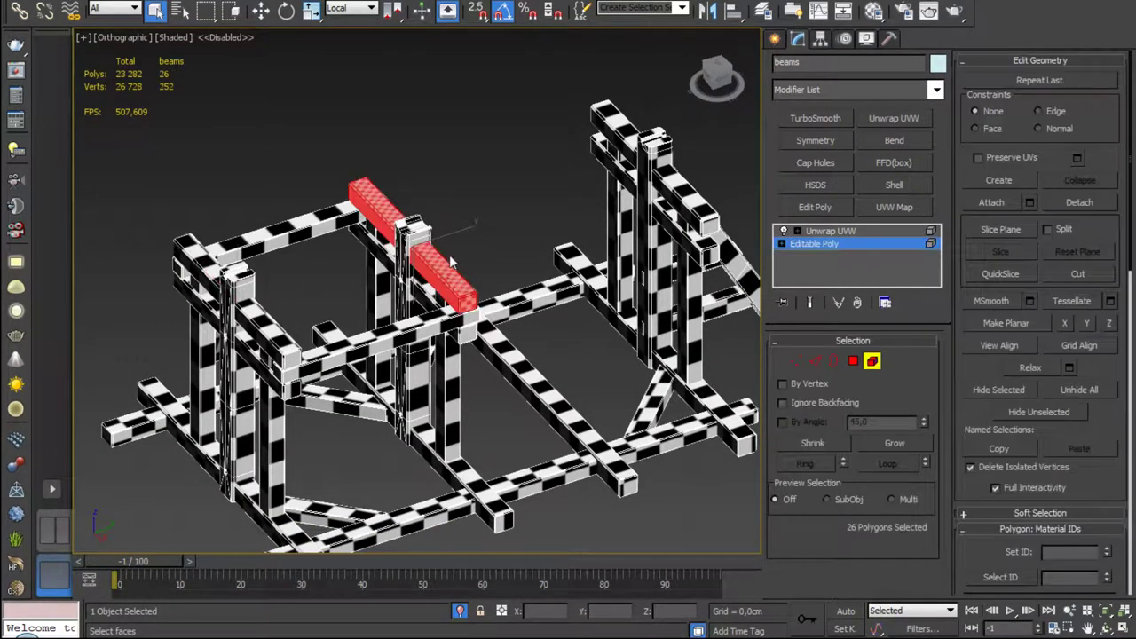
key(F2)
key(F2)
key(w)
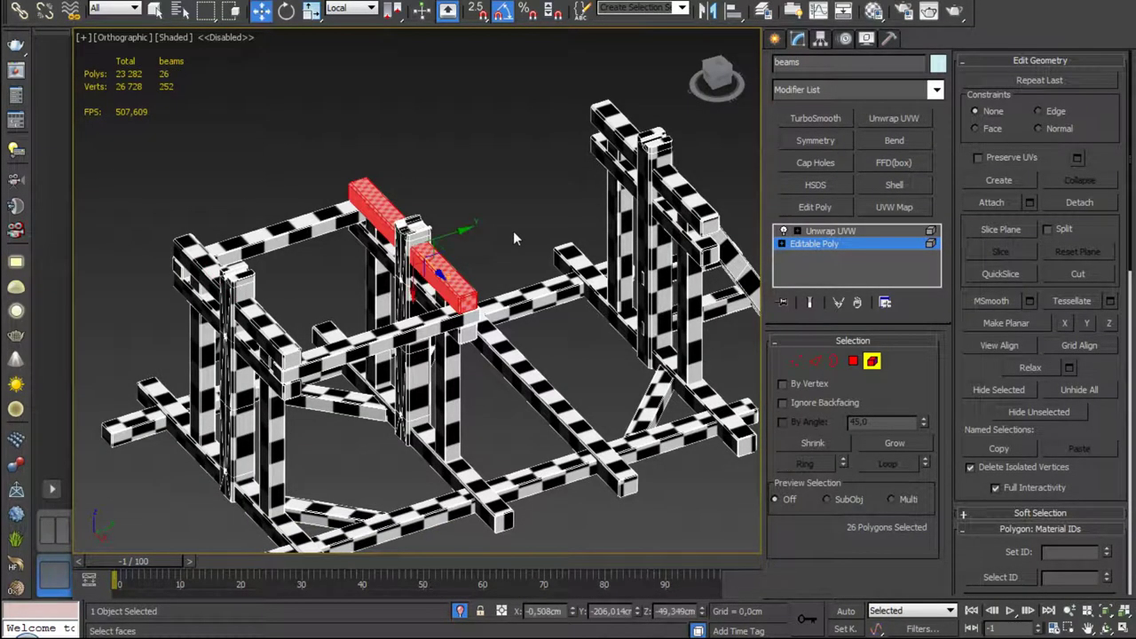
alt+middle_drag(483, 257, 460, 234)
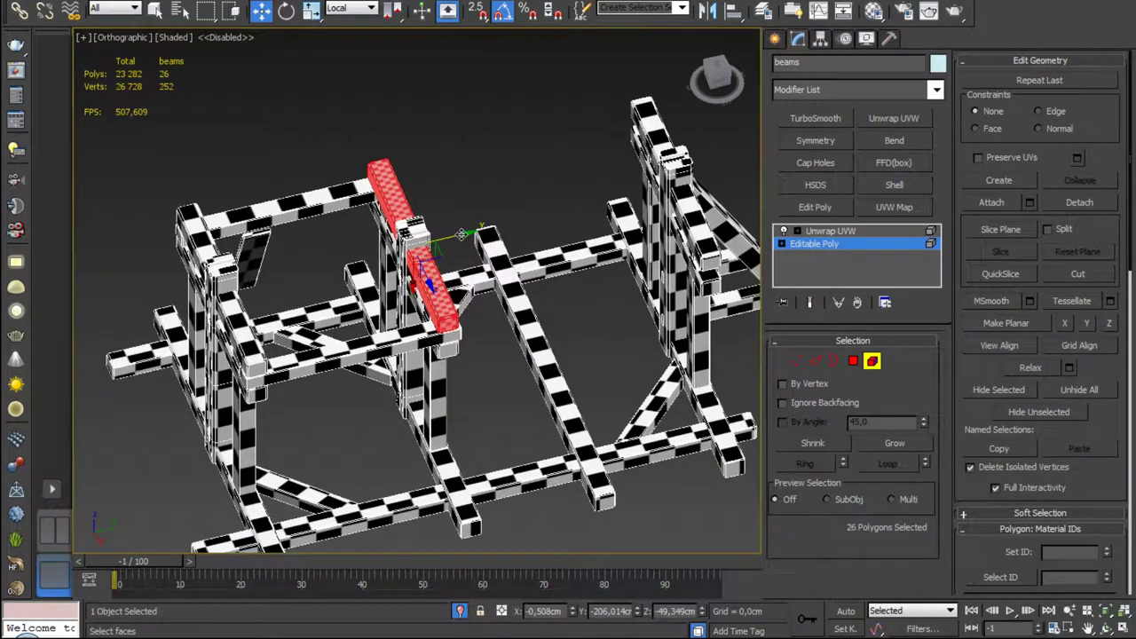
shift+drag(460, 234, 368, 276)
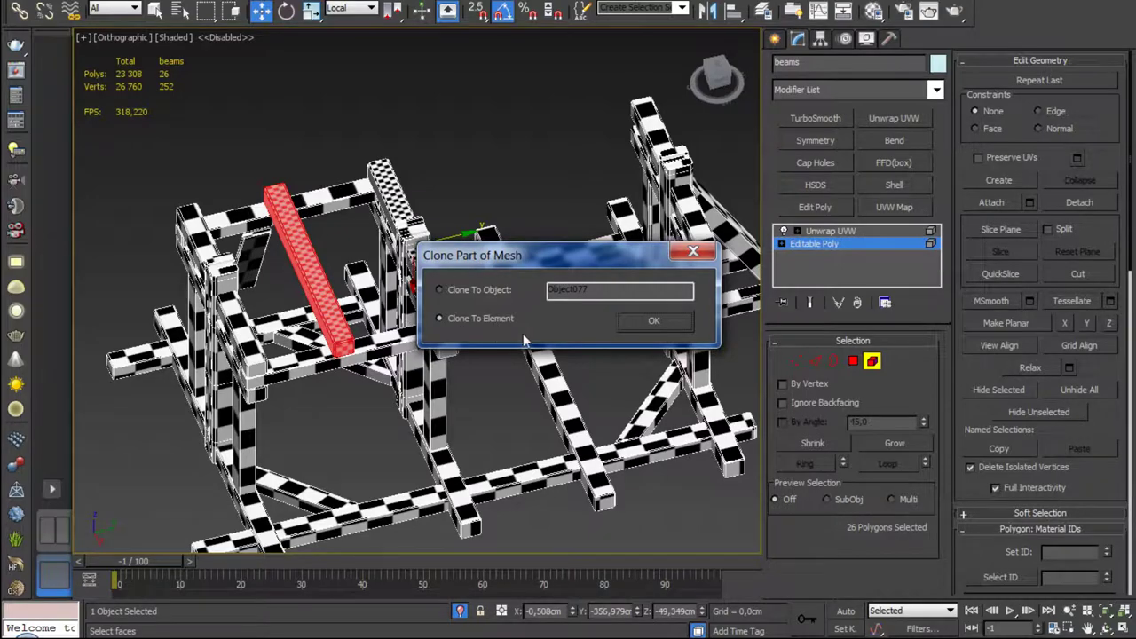
click(654, 321)
Step: Try aligning the beam copy to another beam piece's centre, then cancel the alignment
alt+middle_drag(656, 324, 535, 471)
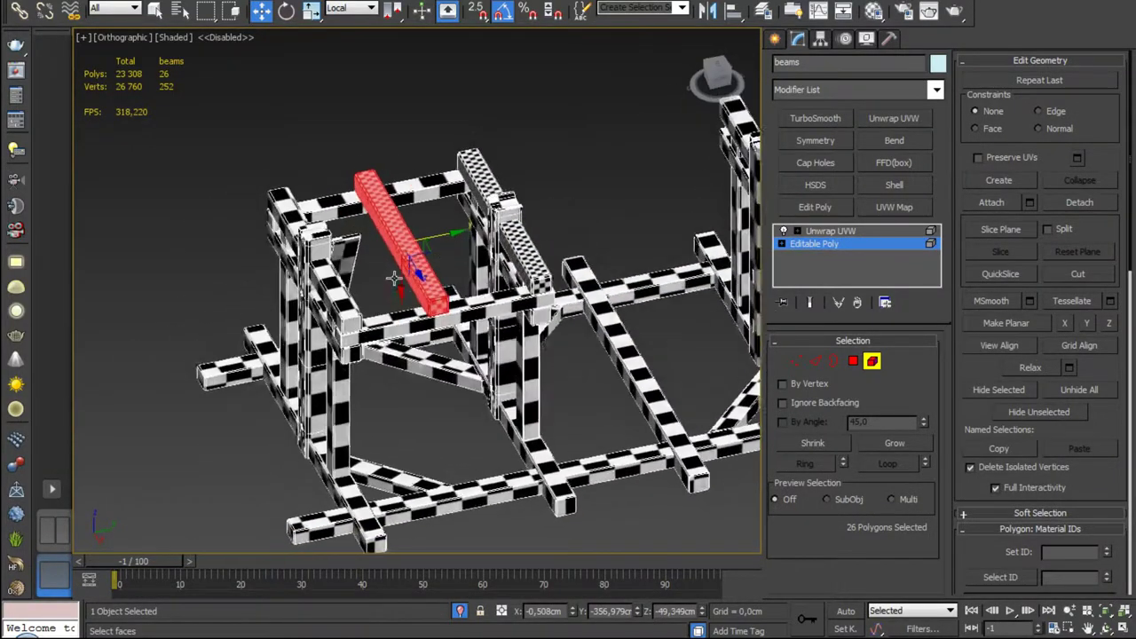
scroll(413, 233, up, 3)
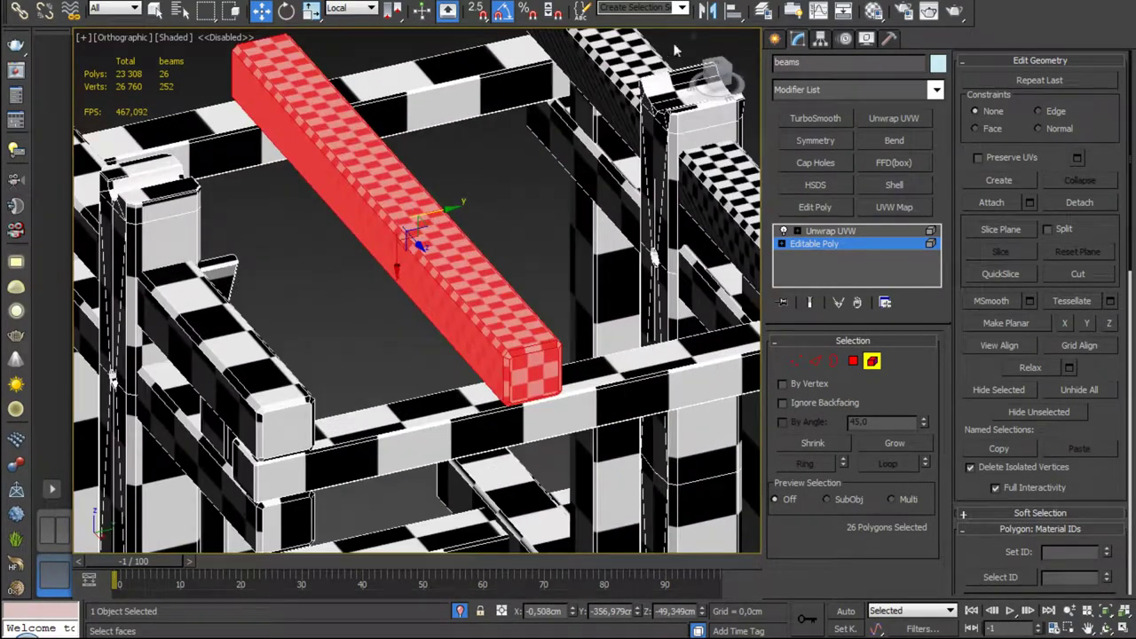
click(733, 10)
click(251, 395)
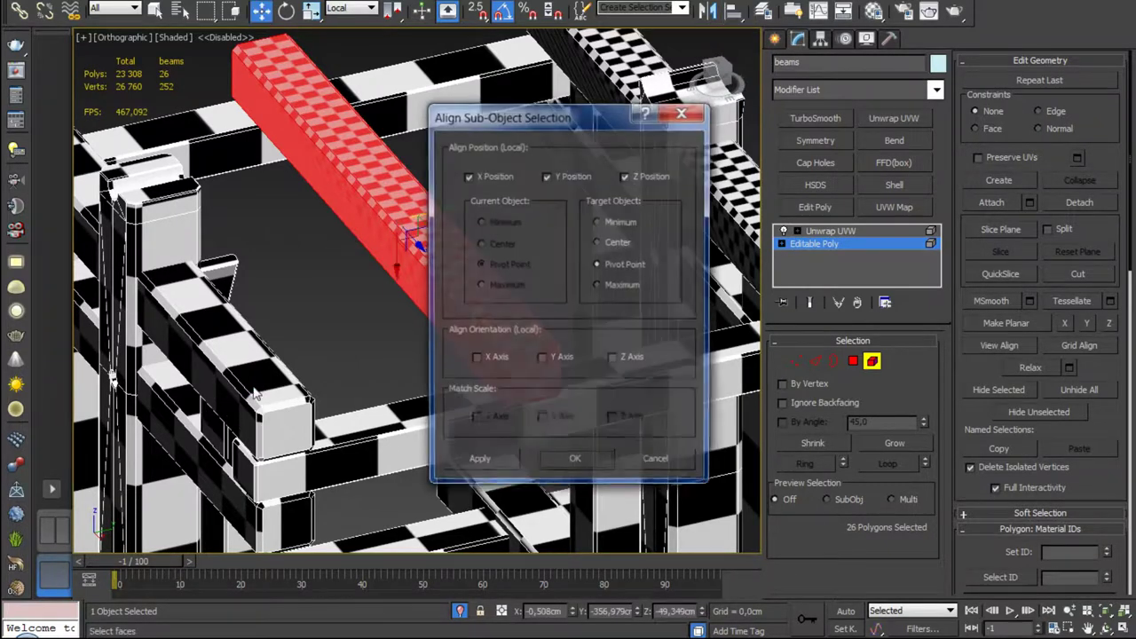
click(605, 241)
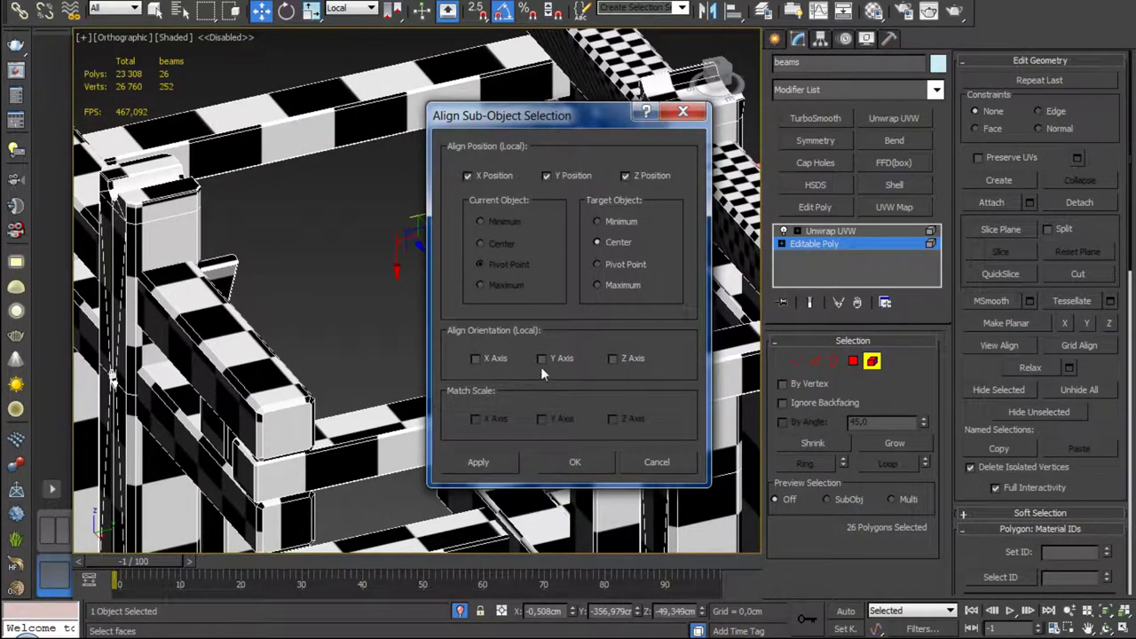
click(644, 464)
Step: Slide the beam copy along Y toward the frame's front end
scroll(457, 337, down, 5)
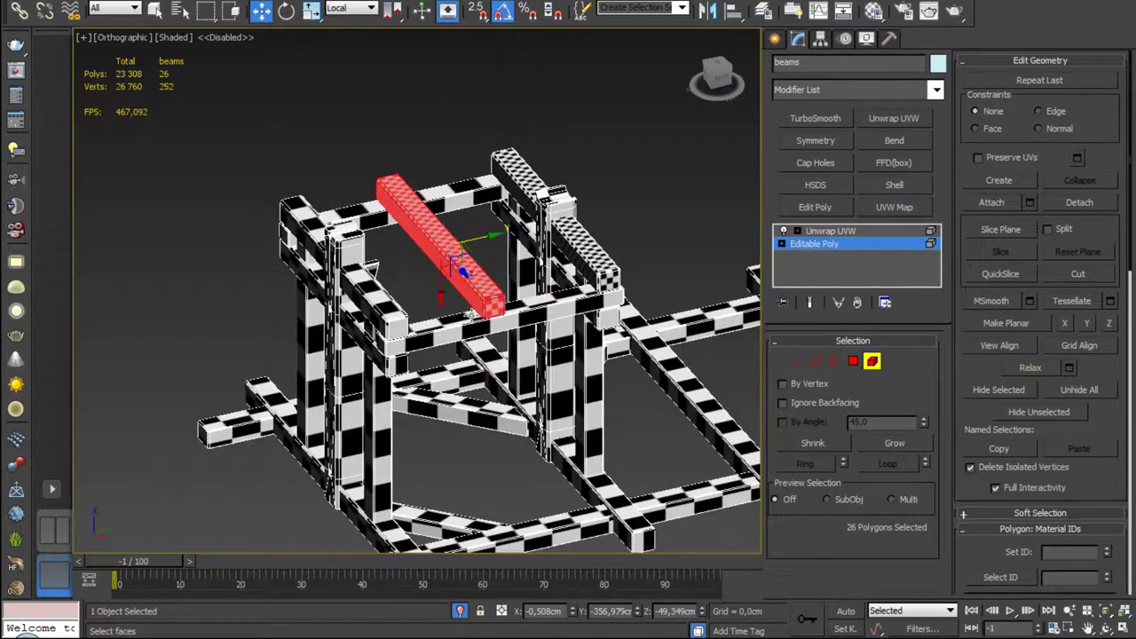
drag(486, 236, 391, 252)
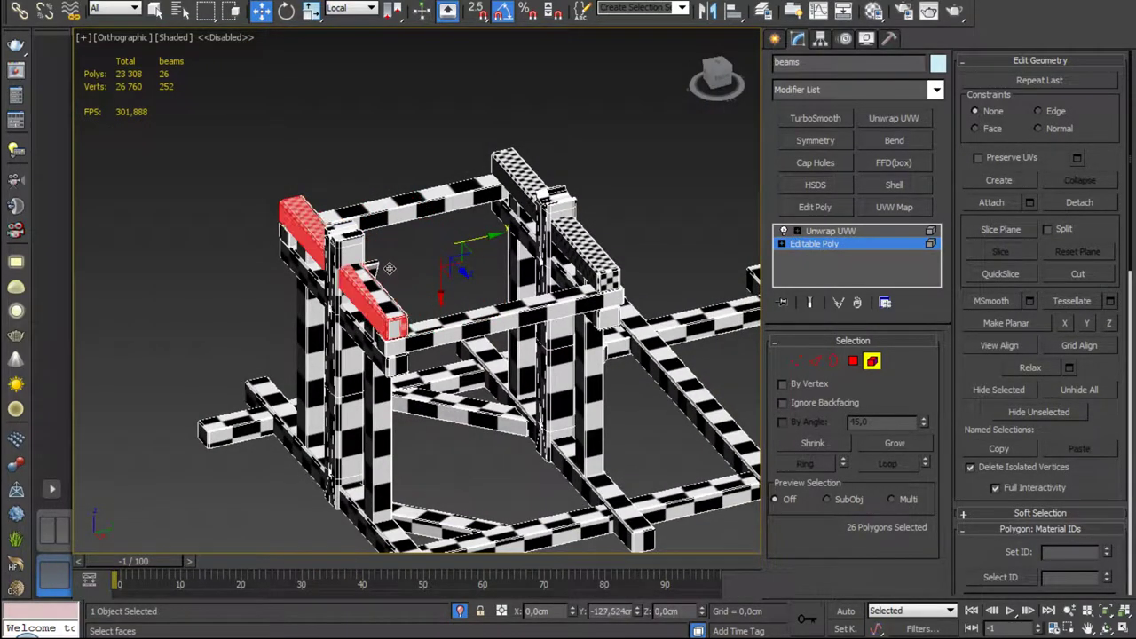
alt+middle_drag(390, 253, 409, 284)
scroll(399, 266, up, 6)
scroll(404, 291, up, 5)
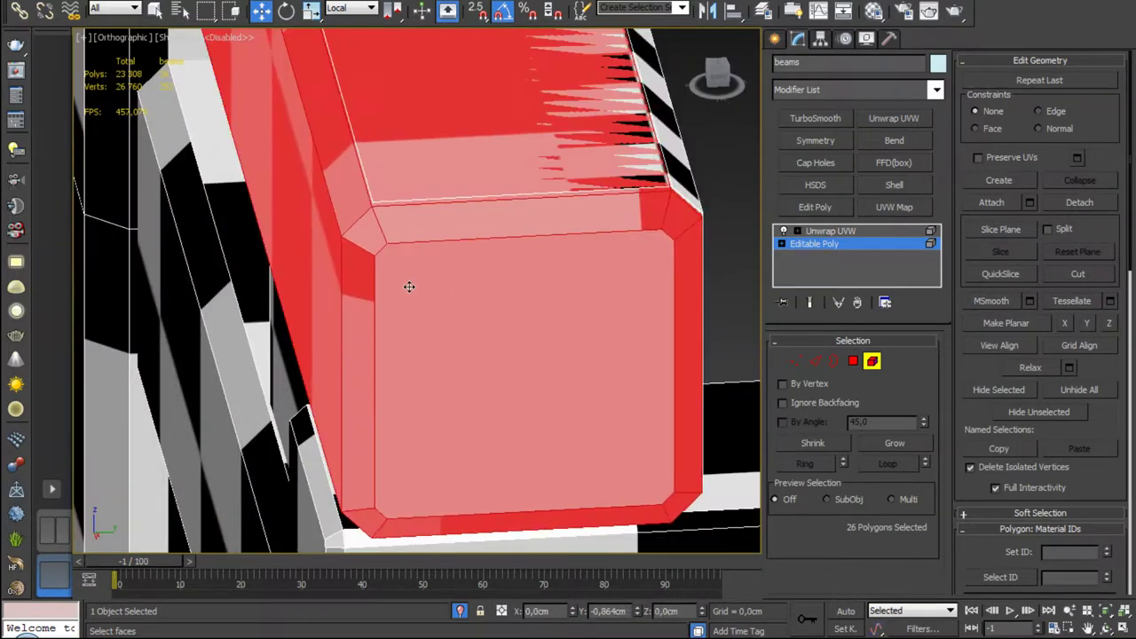
scroll(449, 230, down, 8)
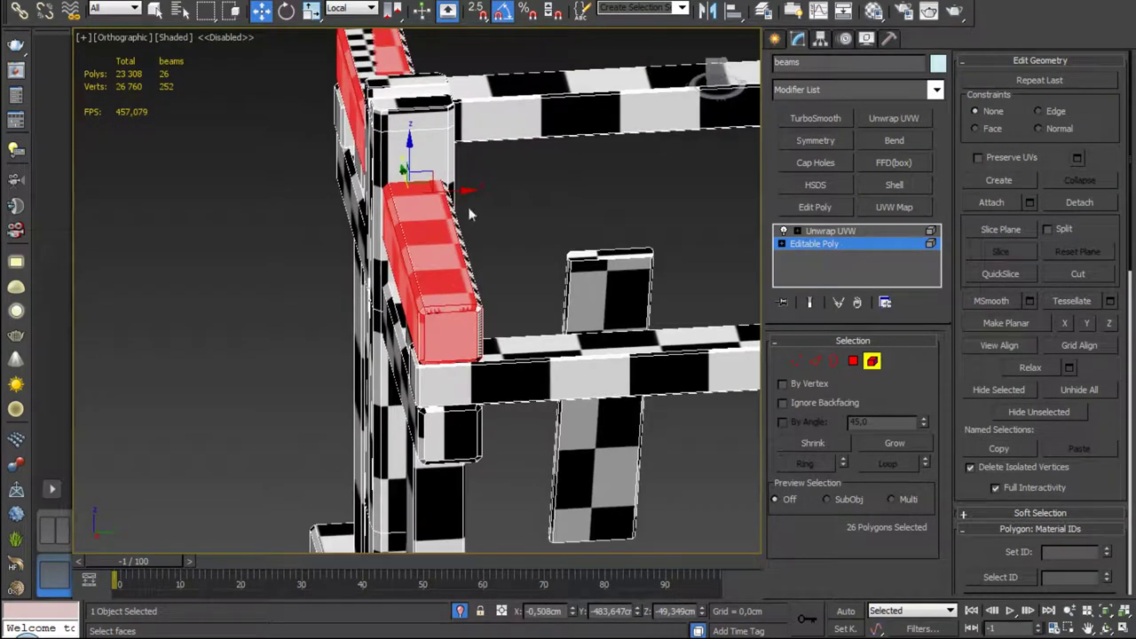
Step: Nudge the beam copy slightly along X and check its top and end
drag(464, 189, 462, 190)
scroll(462, 190, up, 10)
mouse_move(439, 267)
middle_down()
mouse_move(469, 311)
mouse_move(589, 316)
middle_up()
scroll(469, 311, down, 3)
scroll(475, 316, down, 2)
scroll(476, 315, down, 2)
scroll(563, 372, down, 2)
scroll(581, 300, down, 6)
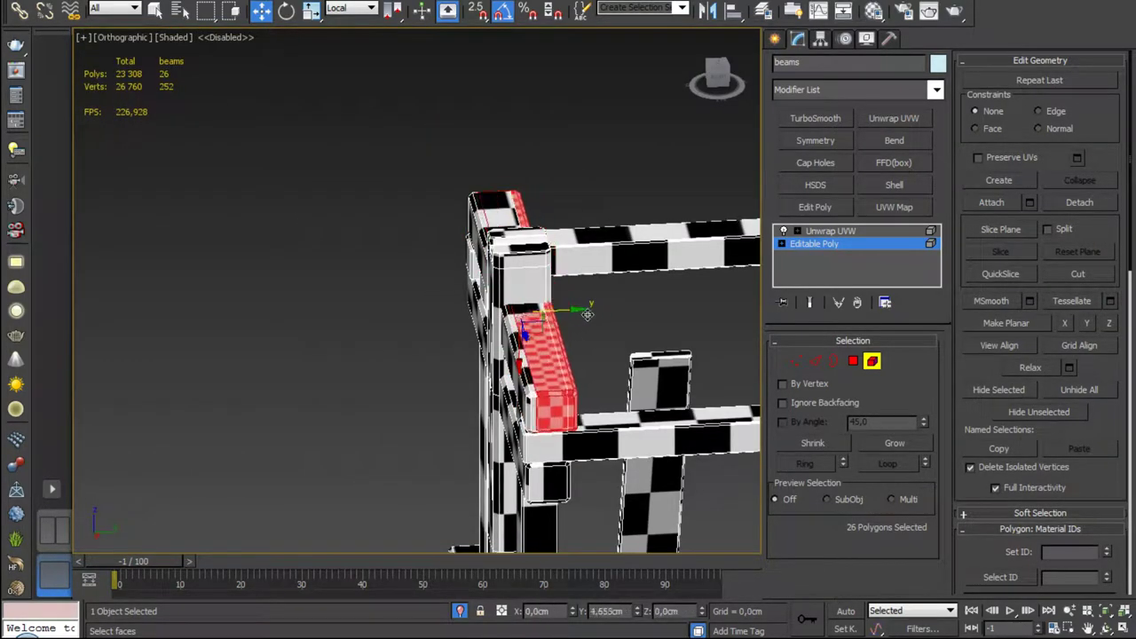
scroll(589, 316, up, 5)
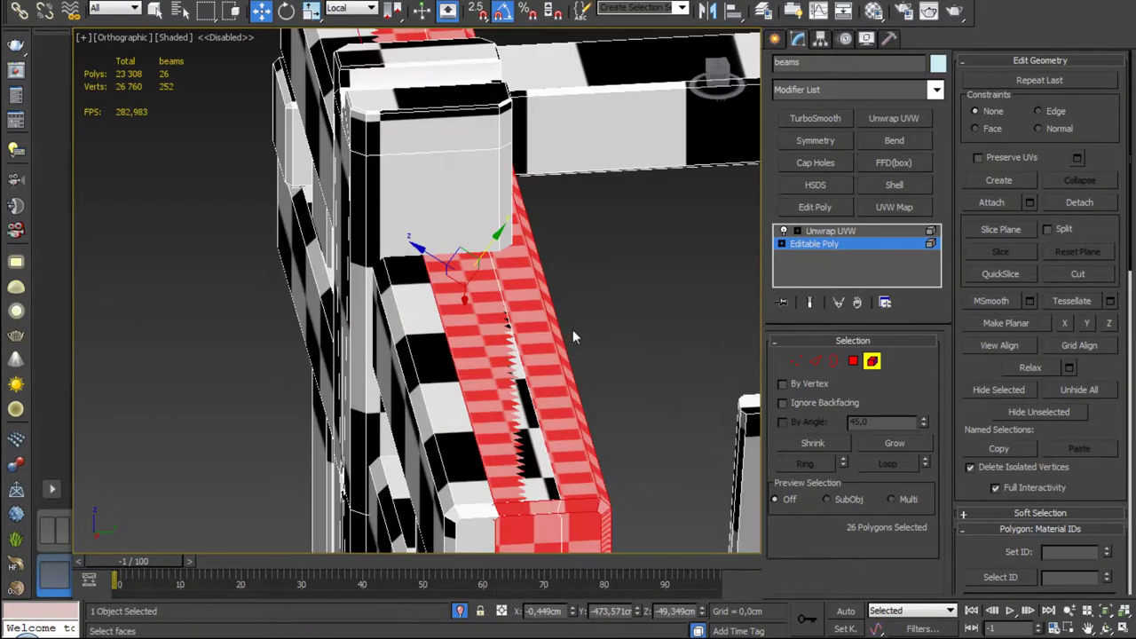
Step: Set the transform coordinate system to View and orbit out around the frame
click(351, 9)
click(353, 26)
mouse_move(519, 267)
alt+middle_down()
mouse_move(473, 202)
mouse_move(422, 324)
alt+middle_up()
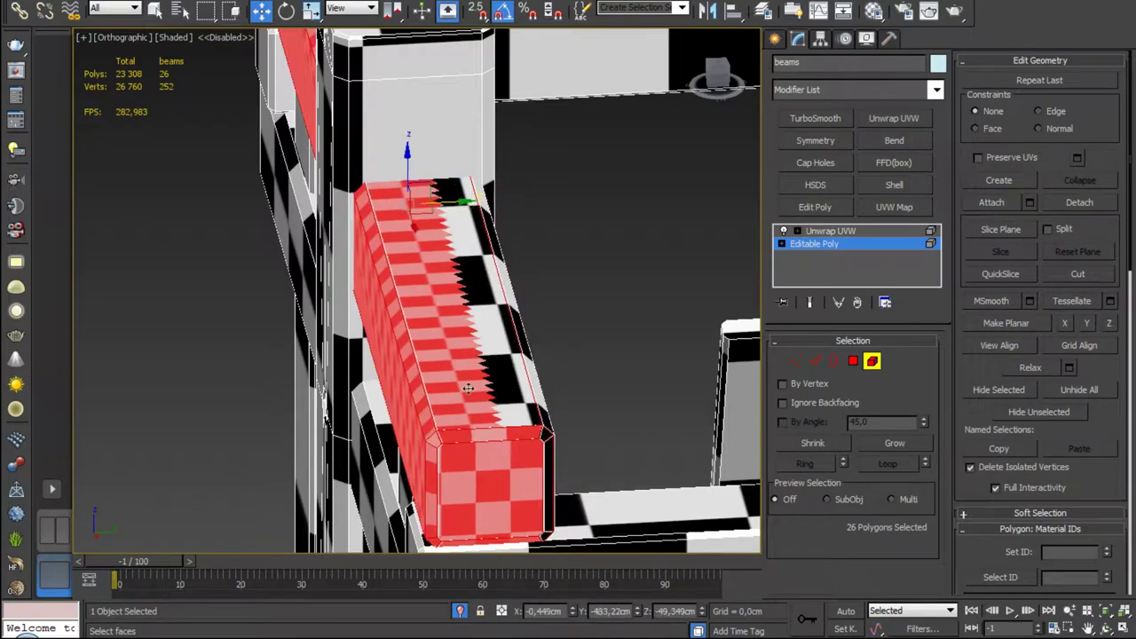
scroll(422, 324, up, 5)
scroll(421, 324, down, 2)
scroll(421, 324, down, 2)
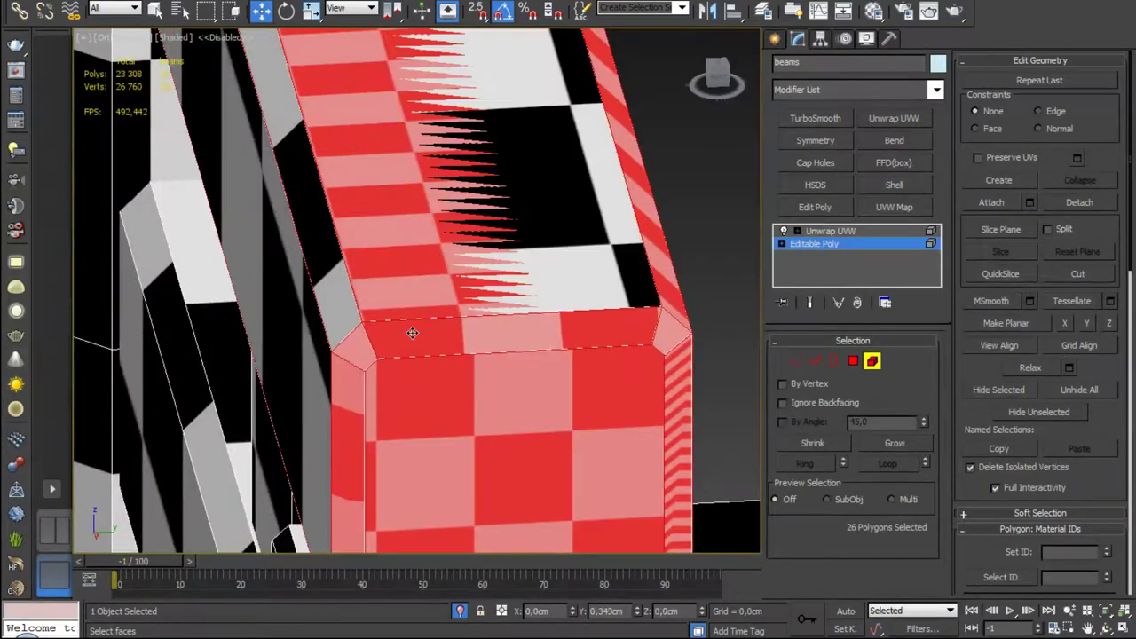
scroll(415, 319, down, 8)
scroll(415, 319, down, 3)
alt+middle_drag(415, 320, 497, 373)
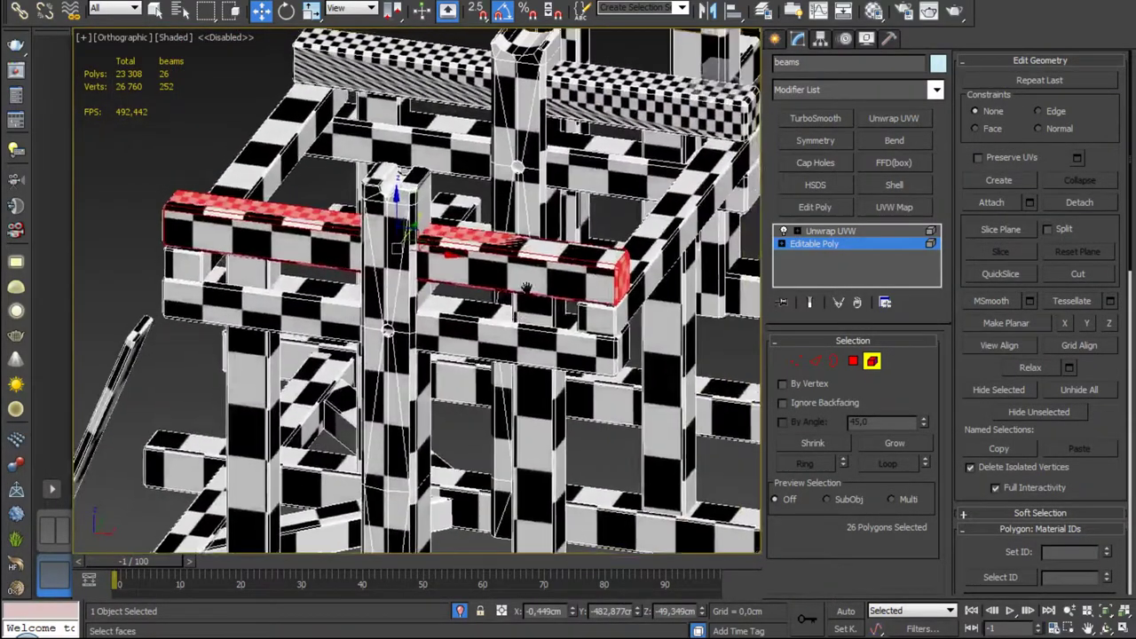
scroll(496, 373, up, 2)
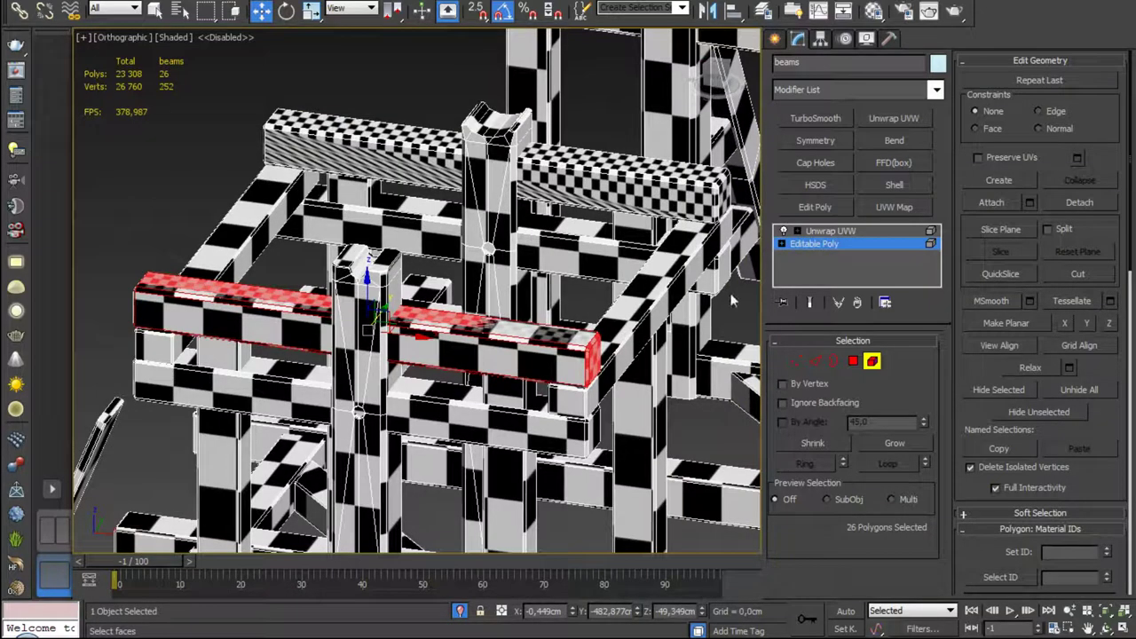
Step: Toggle shaded face selection, deselect all beam polygons, and inspect the stretched checker pattern
key(F2)
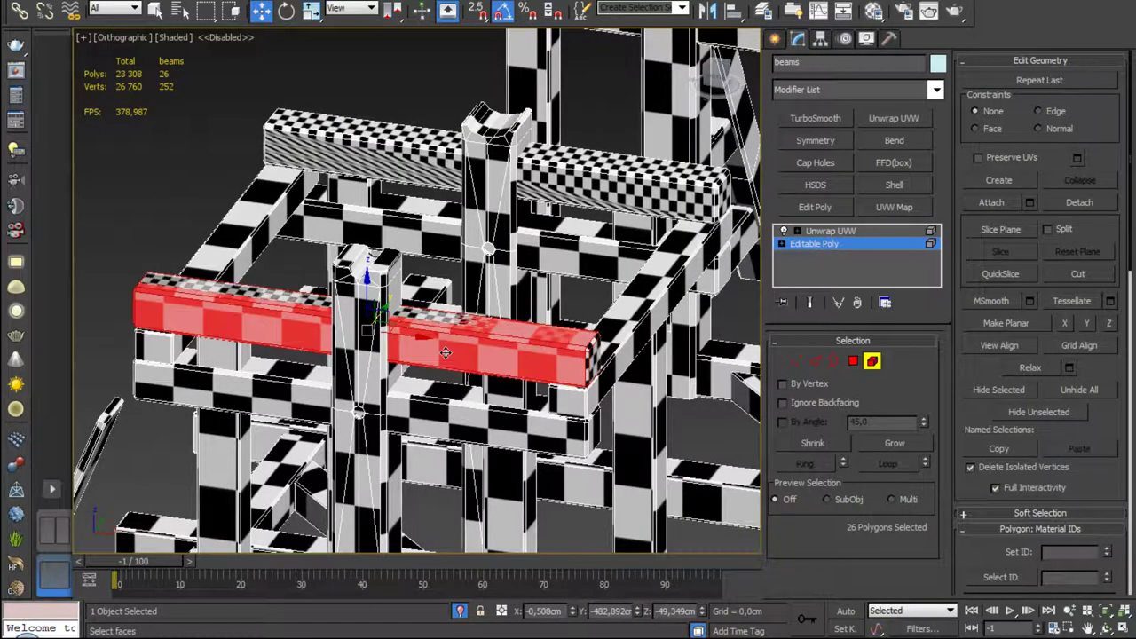
key(ctrl+d)
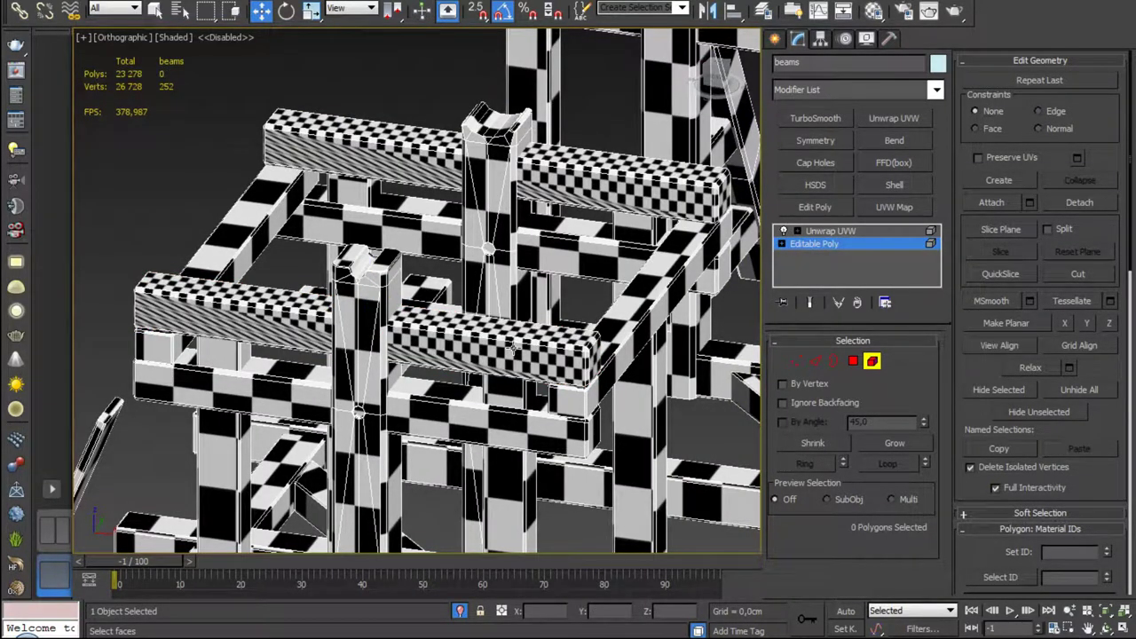
alt+middle_drag(513, 324, 485, 312)
scroll(484, 313, up, 5)
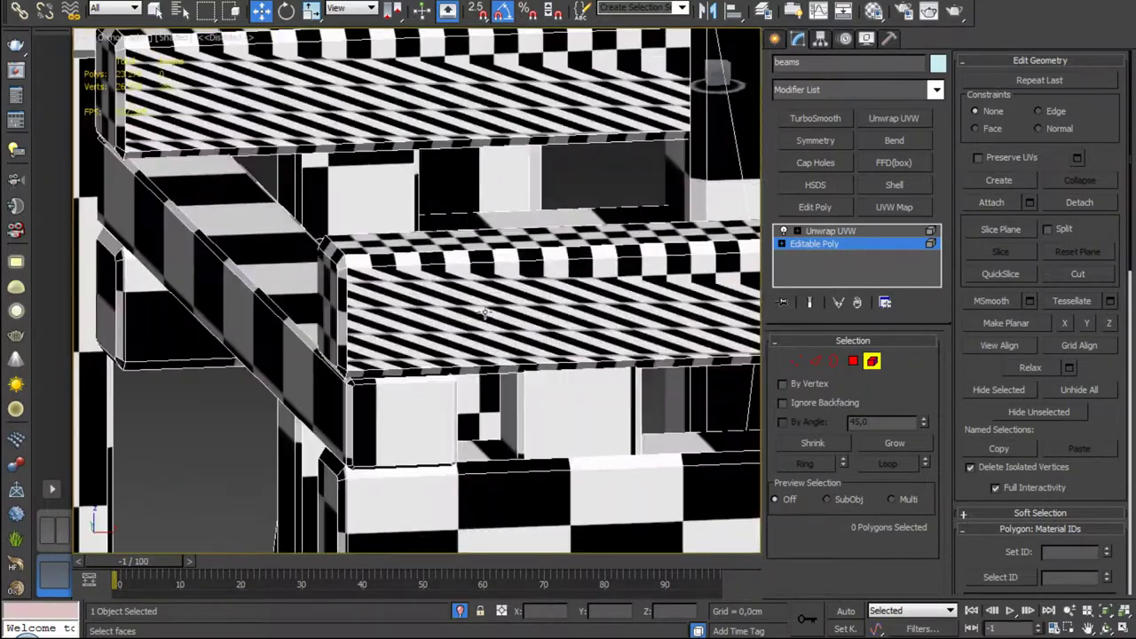
scroll(484, 313, down, 5)
scroll(493, 309, down, 1)
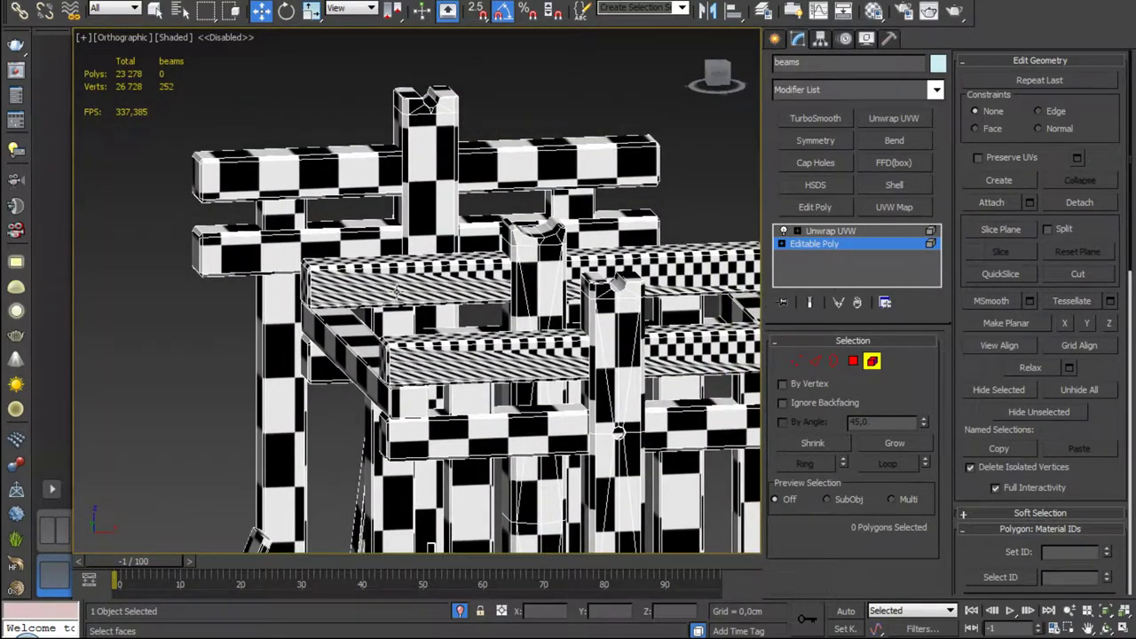
Step: Open the Unwrap UVW editor without the checker background and select the distorted beam shell
click(830, 231)
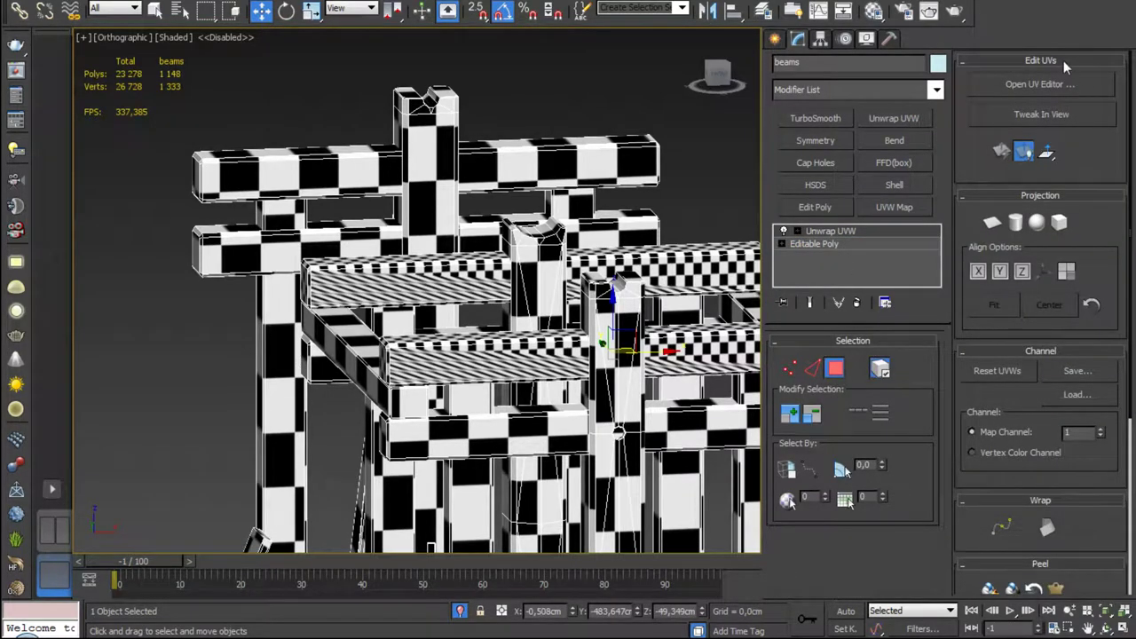
click(1053, 85)
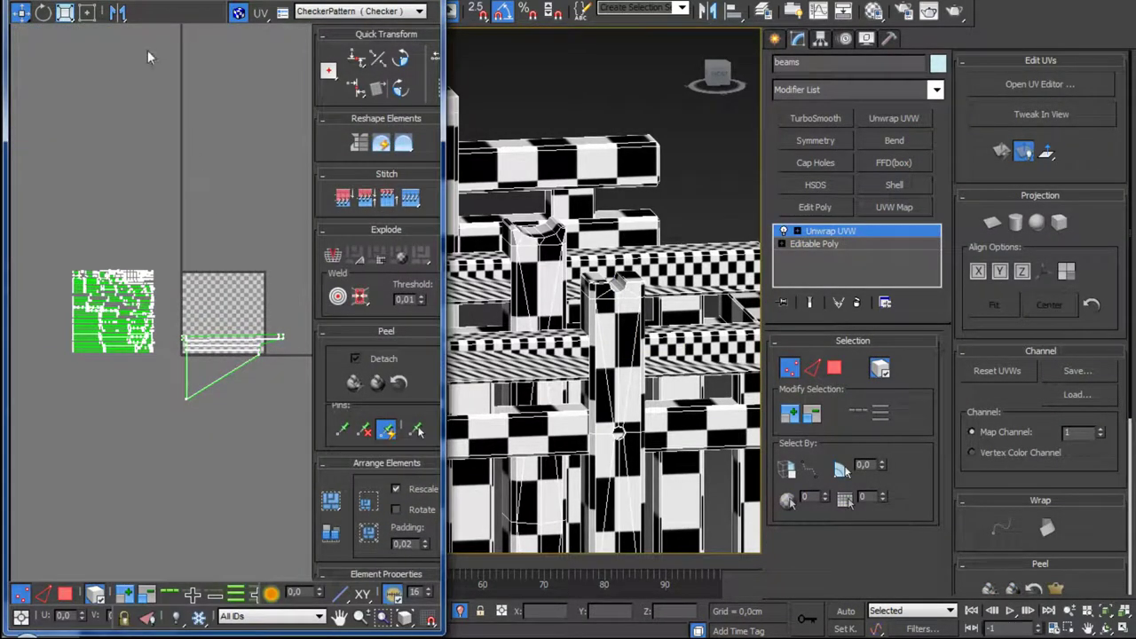
click(238, 11)
middle_drag(240, 283, 213, 244)
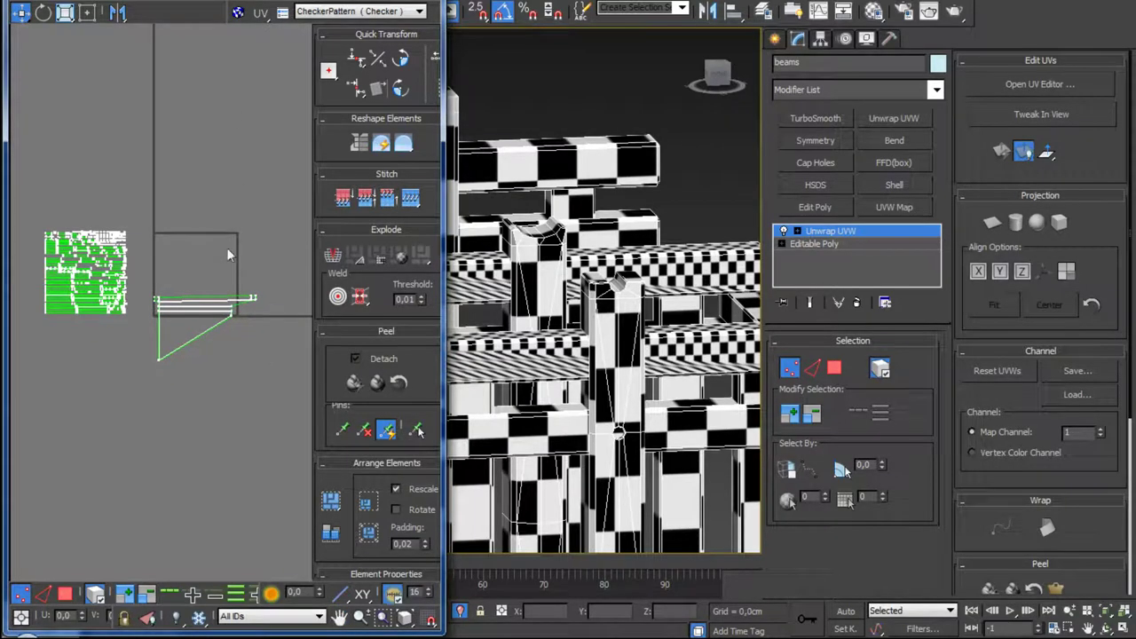
key(3)
click(71, 602)
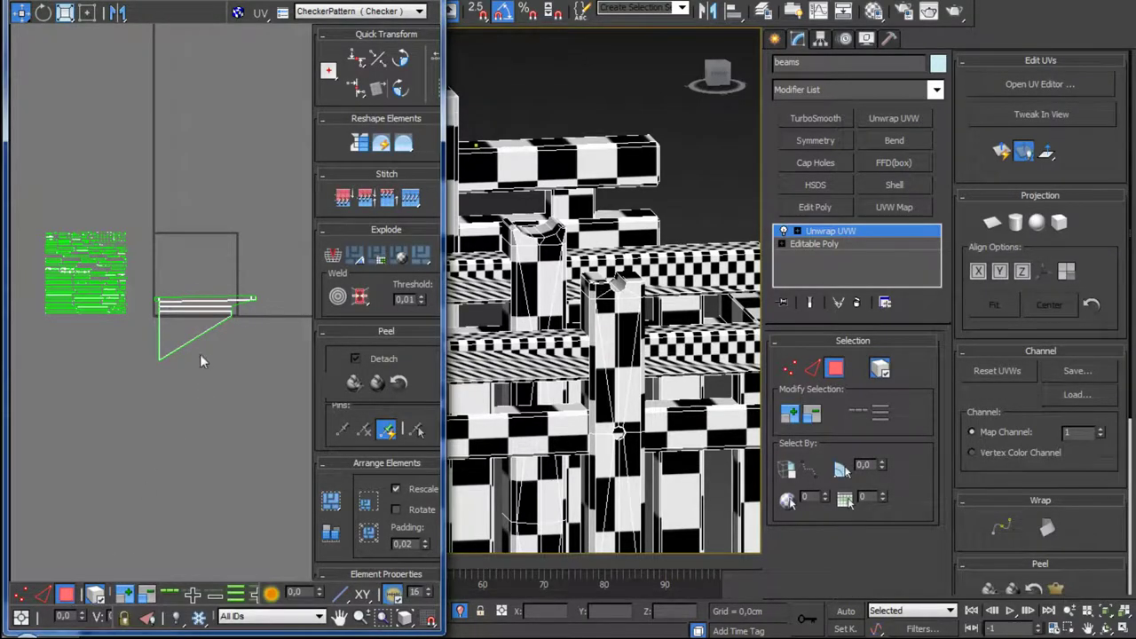
drag(261, 280, 149, 384)
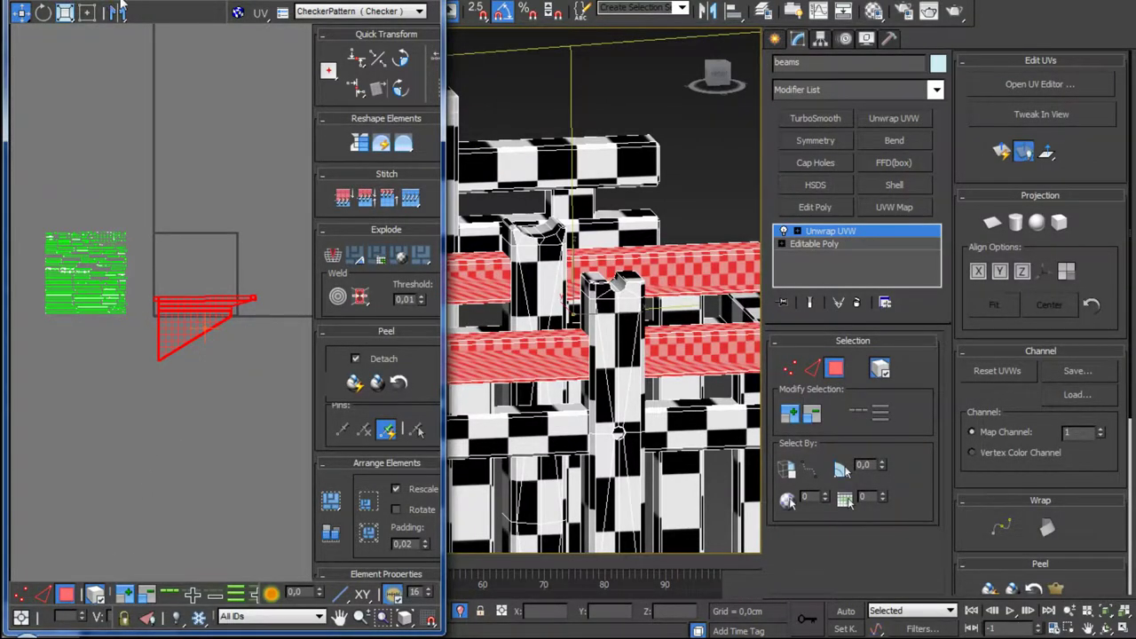
Step: Relax the selected beam shell using Relax By Polygon Angles until it straightens
click(121, 7)
click(54, 284)
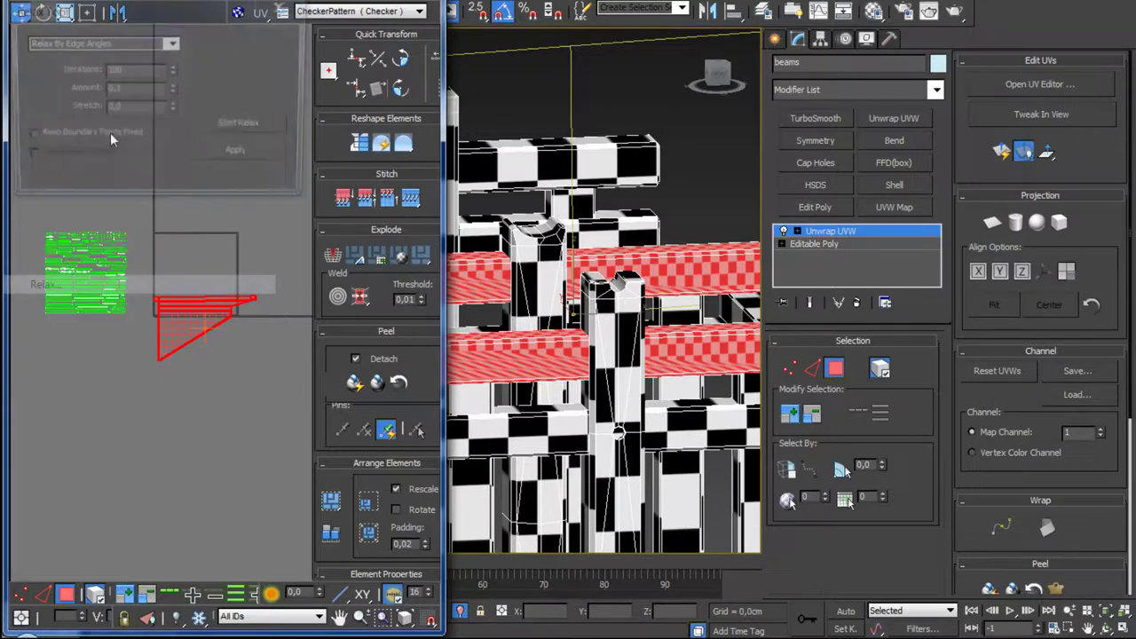
drag(156, 25, 923, 4)
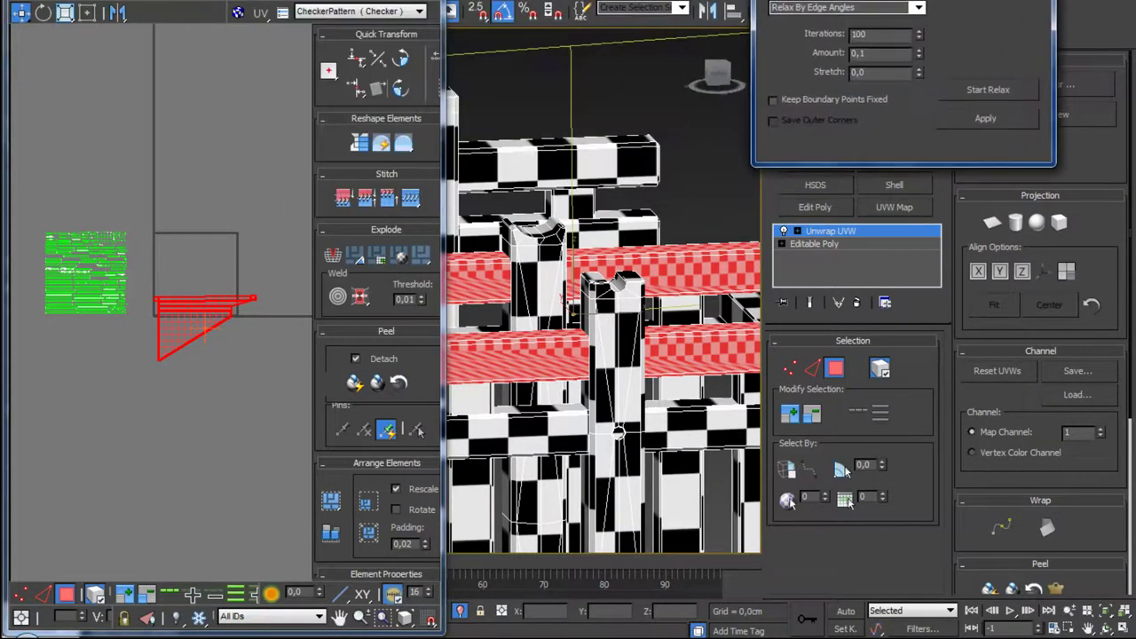
click(925, 7)
click(852, 17)
click(981, 89)
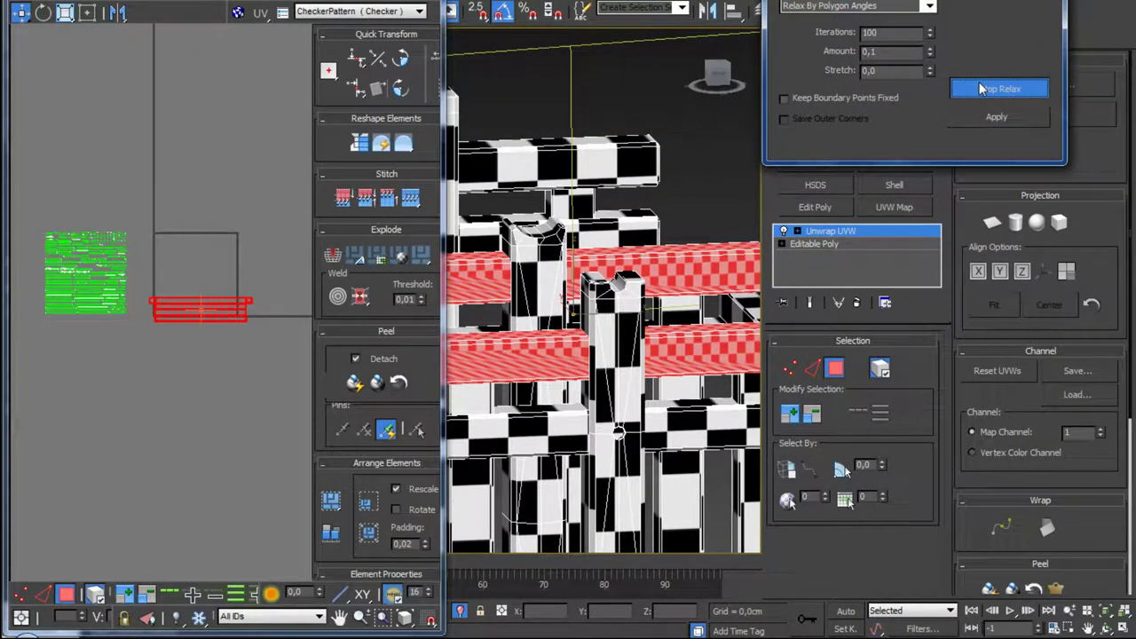
click(982, 88)
Step: Reframe the 3D and UV views and check the upper pair of relaxed beam shells
drag(929, 7, 981, 11)
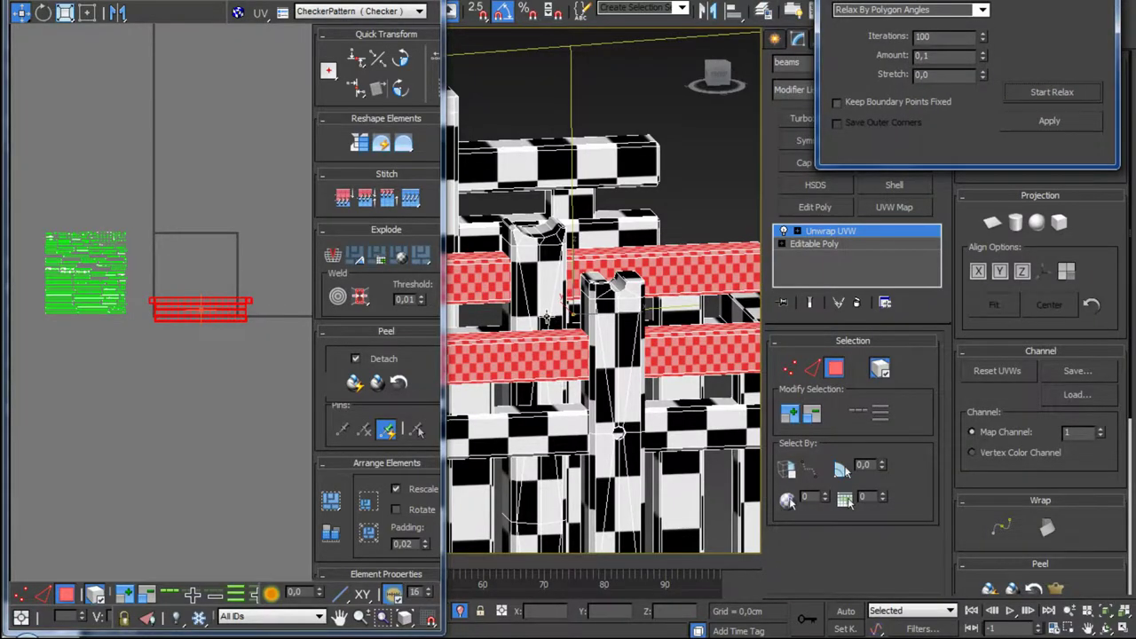
key(z)
middle_drag(204, 390, 171, 411)
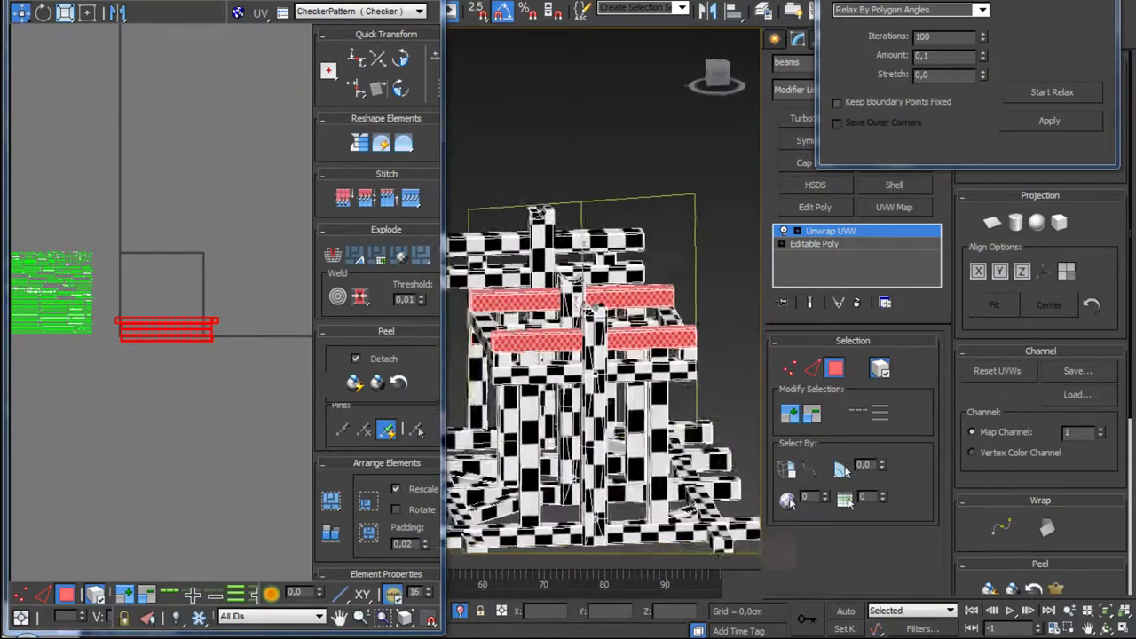
alt+middle_drag(621, 372, 683, 366)
click(266, 355)
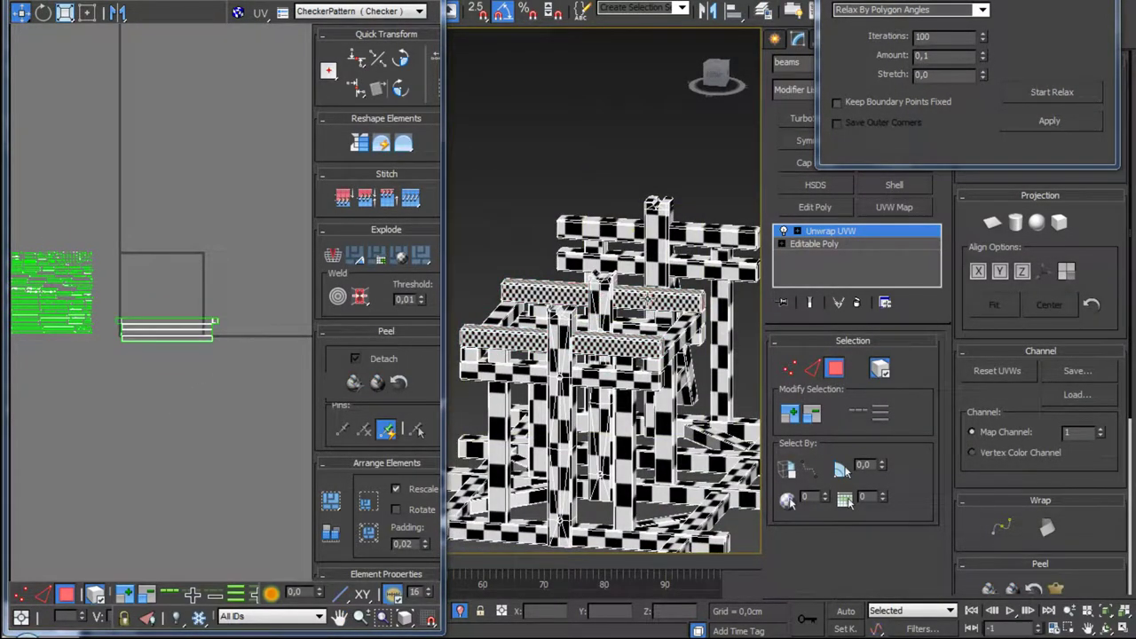
click(199, 331)
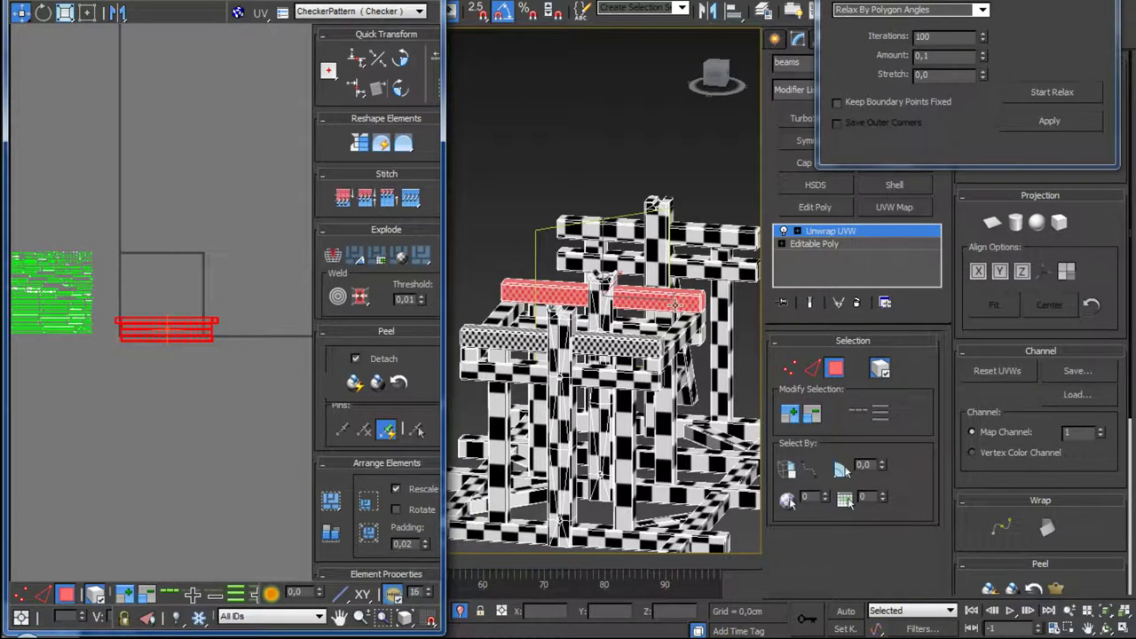
click(188, 372)
Step: Scale the stacked beam UV shells wider and flatter along the bottom of the UV square
scroll(182, 332, up, 3)
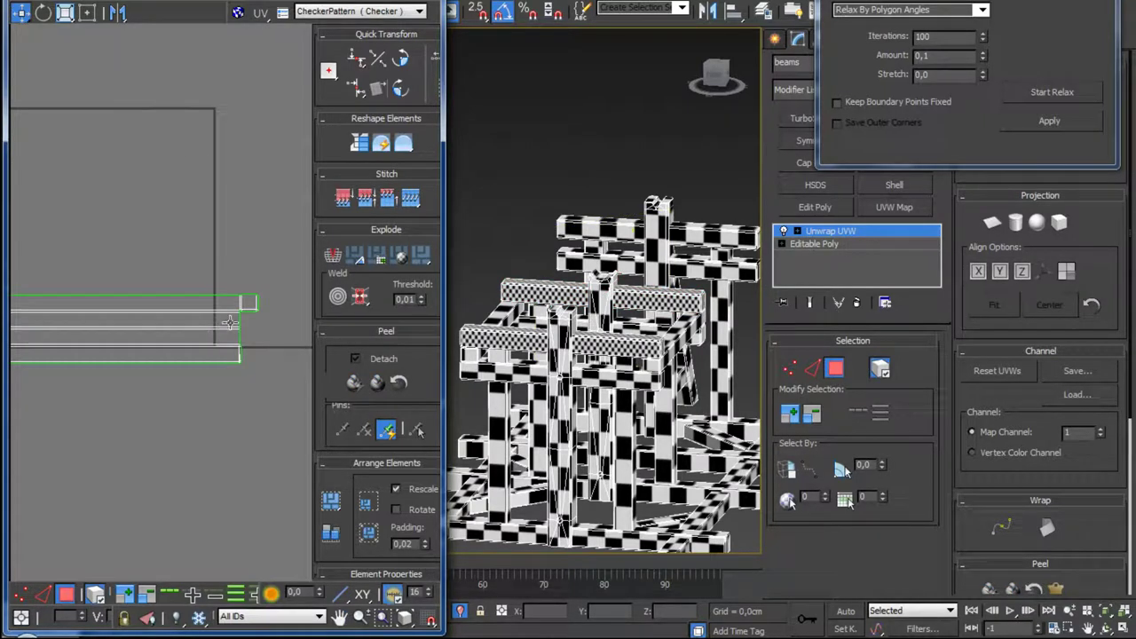
scroll(230, 322, up, 3)
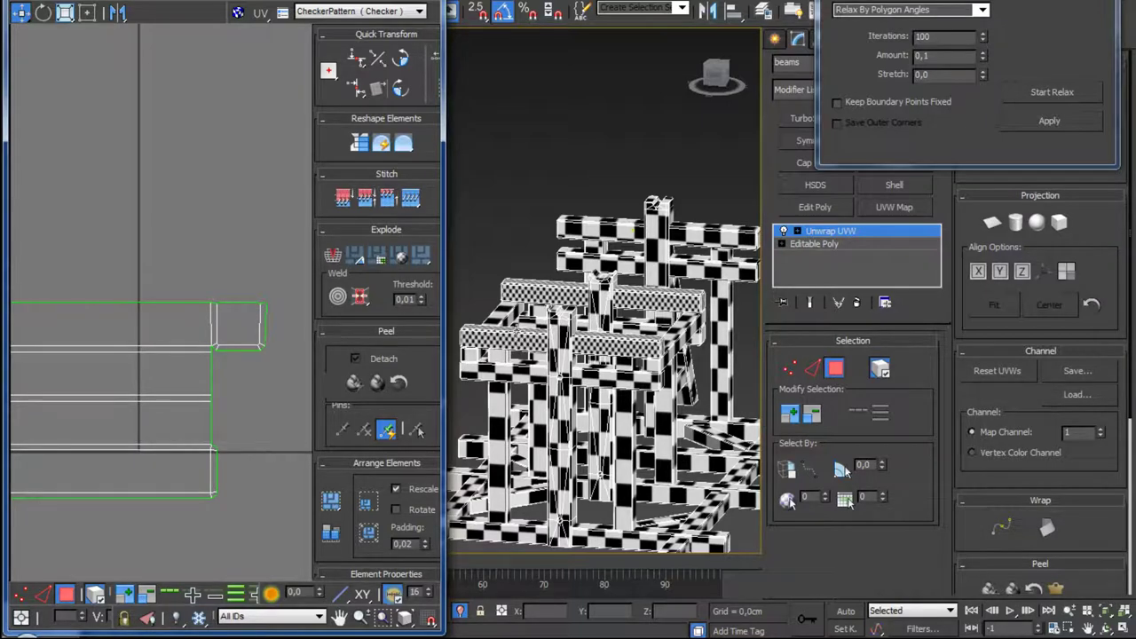
click(182, 325)
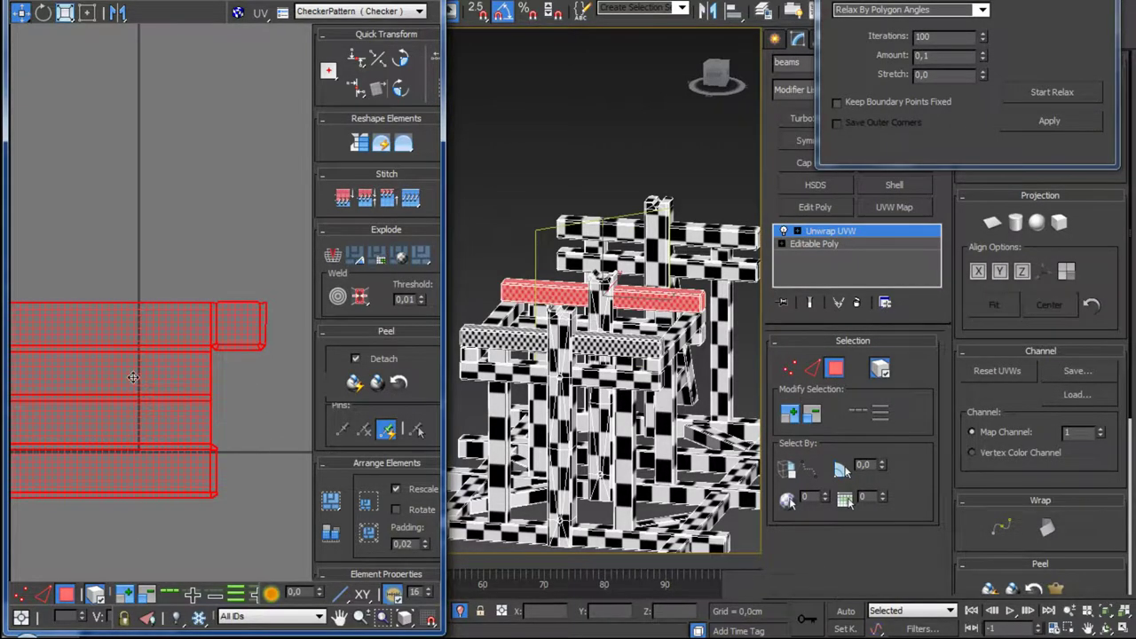
drag(131, 377, 194, 325)
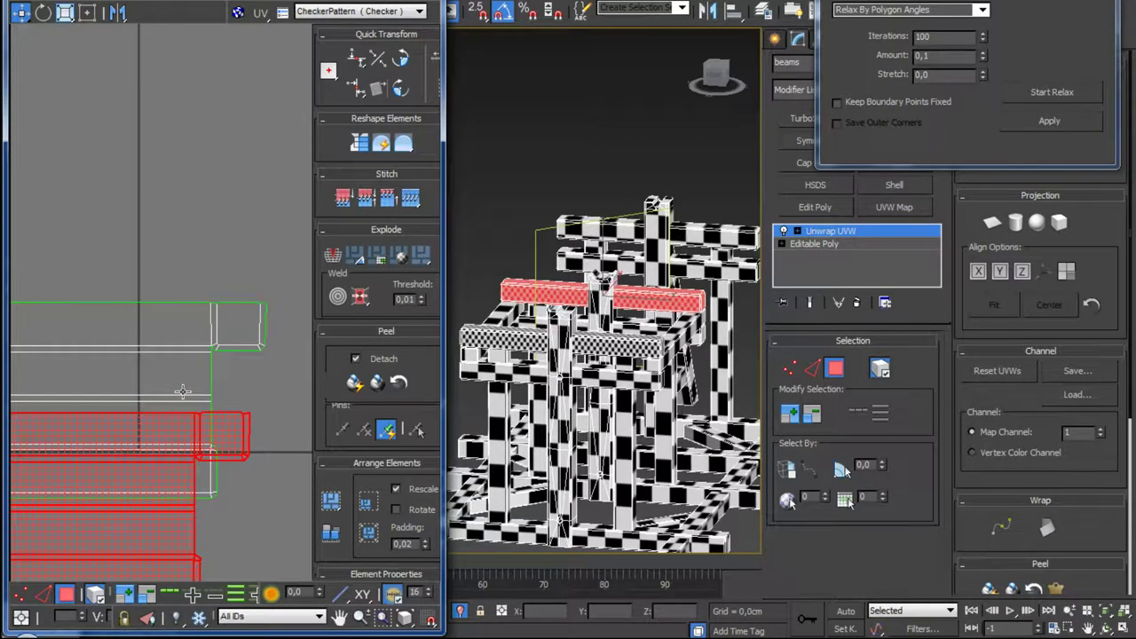
key(ctrl+z)
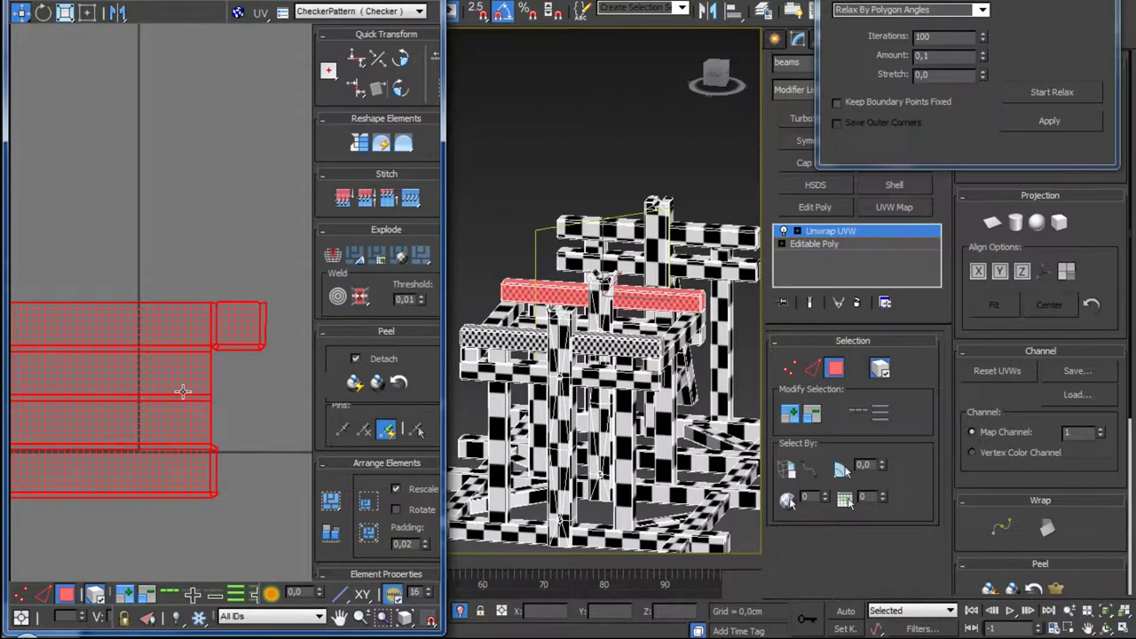
mouse_move(189, 375)
mouse_down()
mouse_move(177, 472)
mouse_move(248, 434)
mouse_up()
key(ctrl+z)
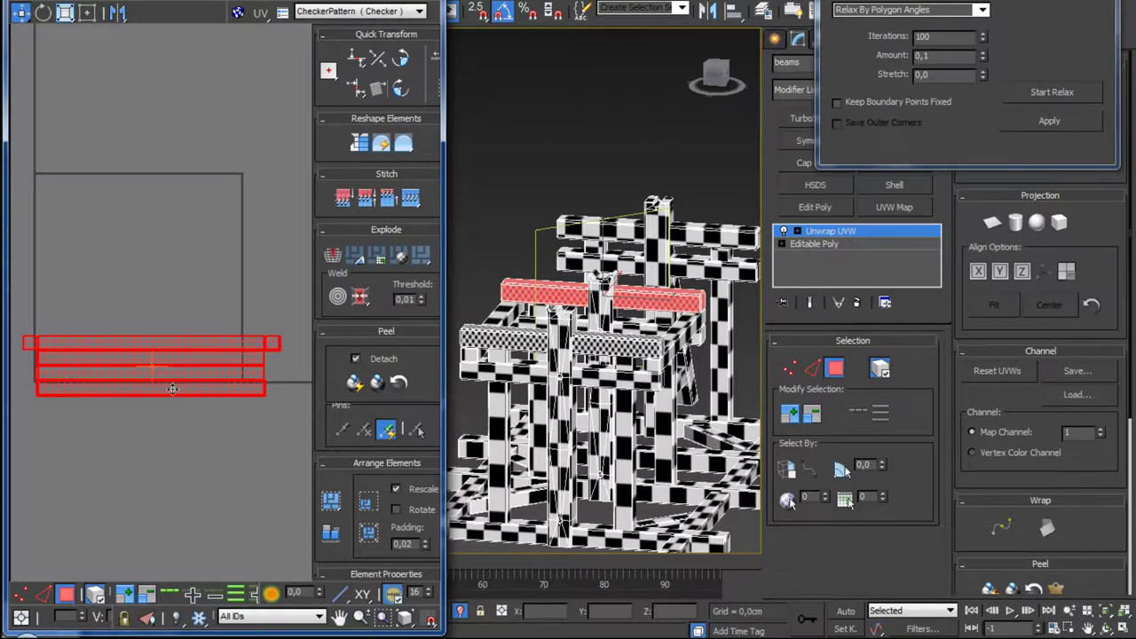
key(ctrl+z)
key(ctrl+z)
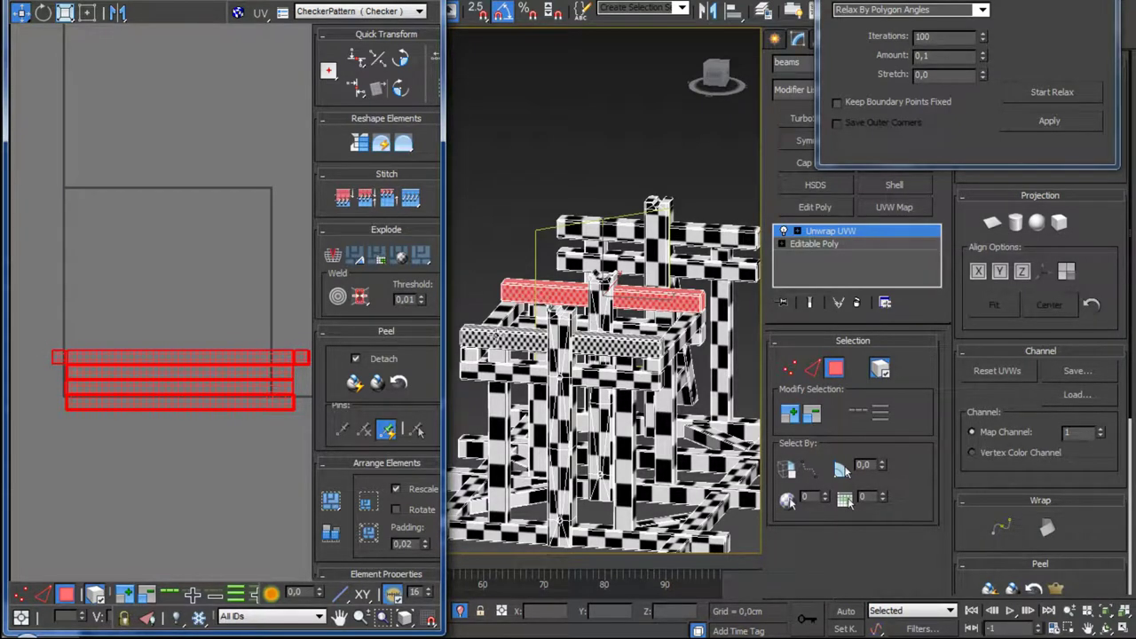
middle_drag(324, 343, 207, 332)
scroll(207, 332, down, 2)
scroll(185, 340, up, 2)
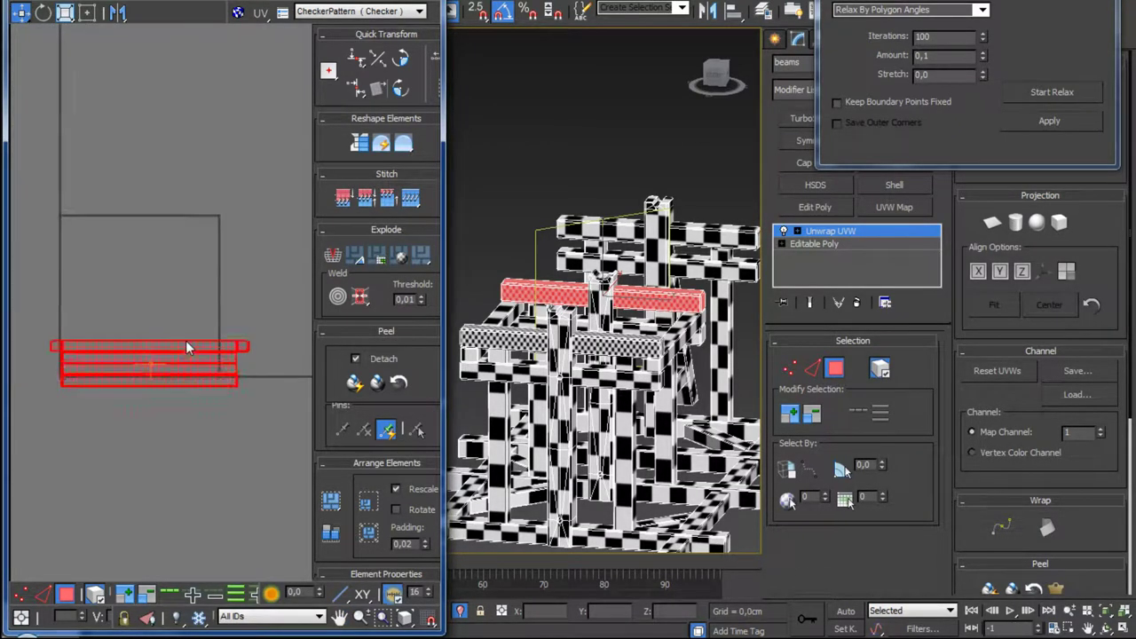
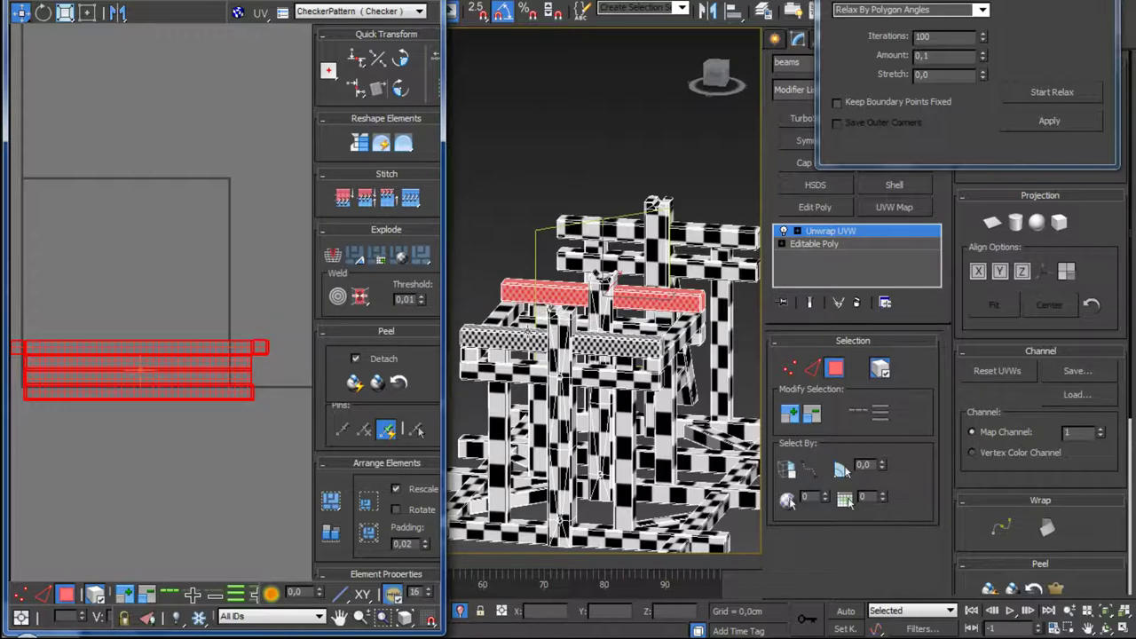
Step: Marquee-select the top-beam shells and pack them into one compact block with Arrange Elements
scroll(302, 375, up, 1)
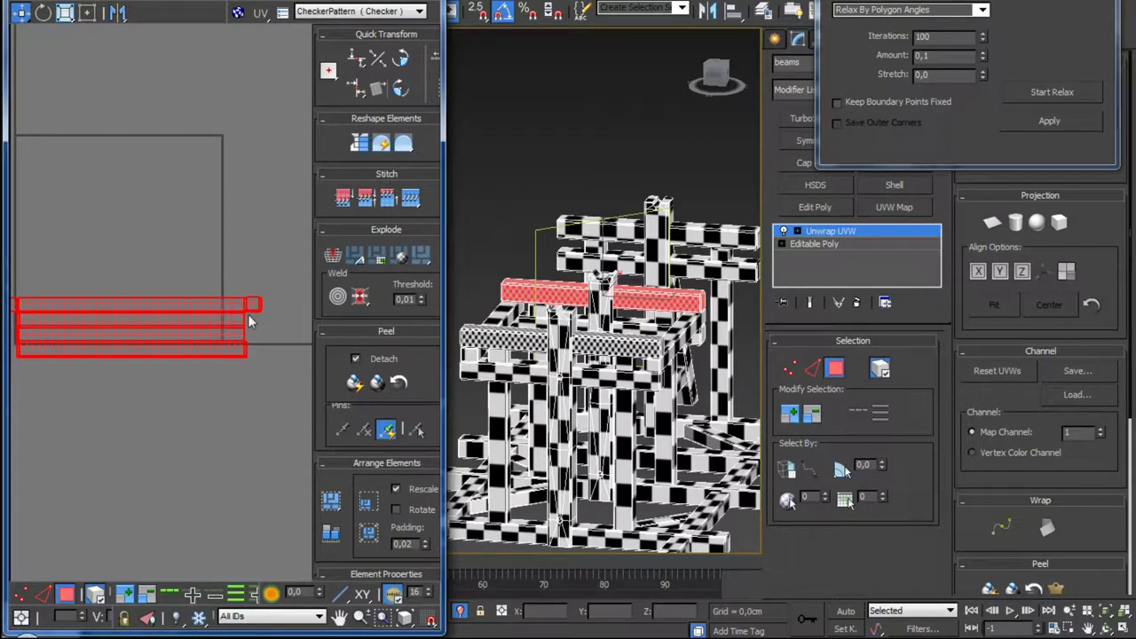
scroll(247, 314, up, 1)
scroll(247, 314, down, 2)
drag(223, 321, 220, 272)
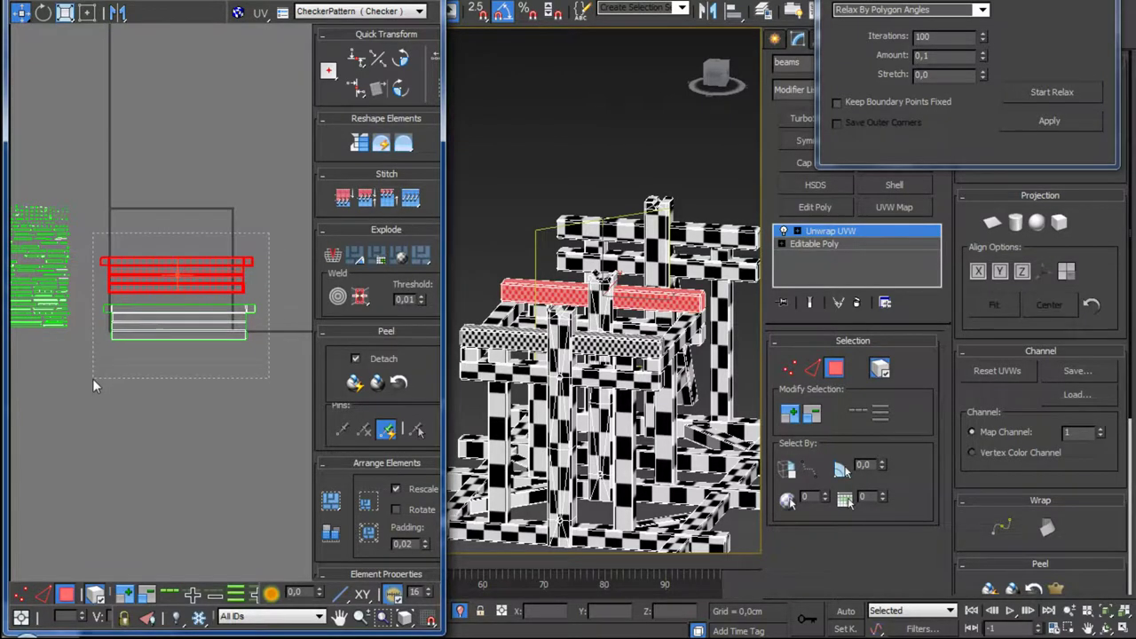
drag(269, 233, 92, 377)
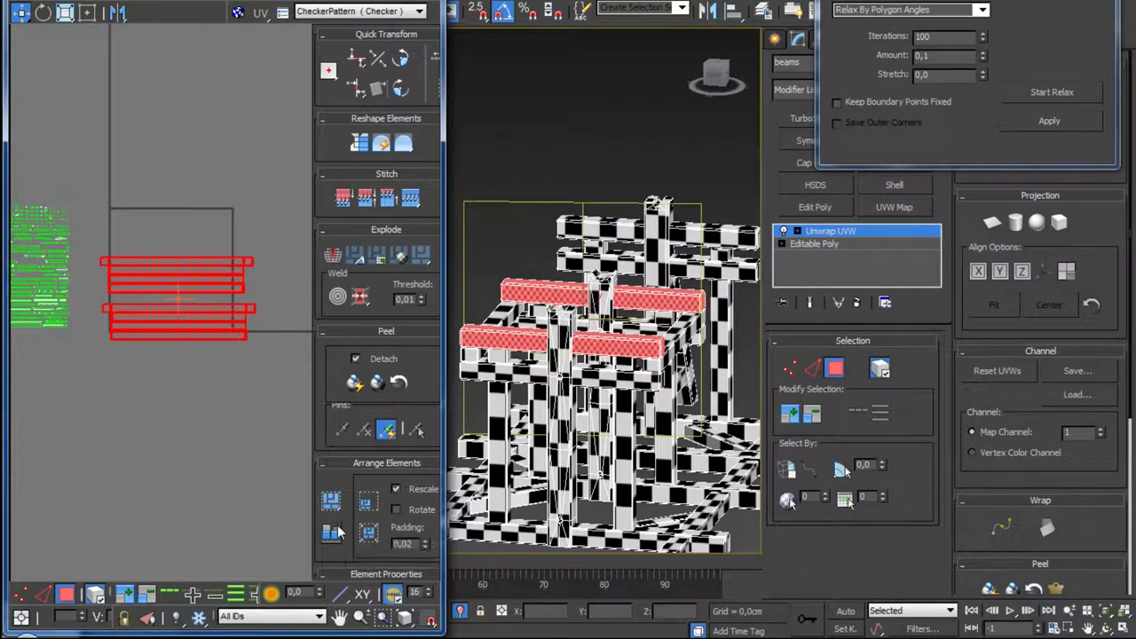
click(367, 503)
click(331, 501)
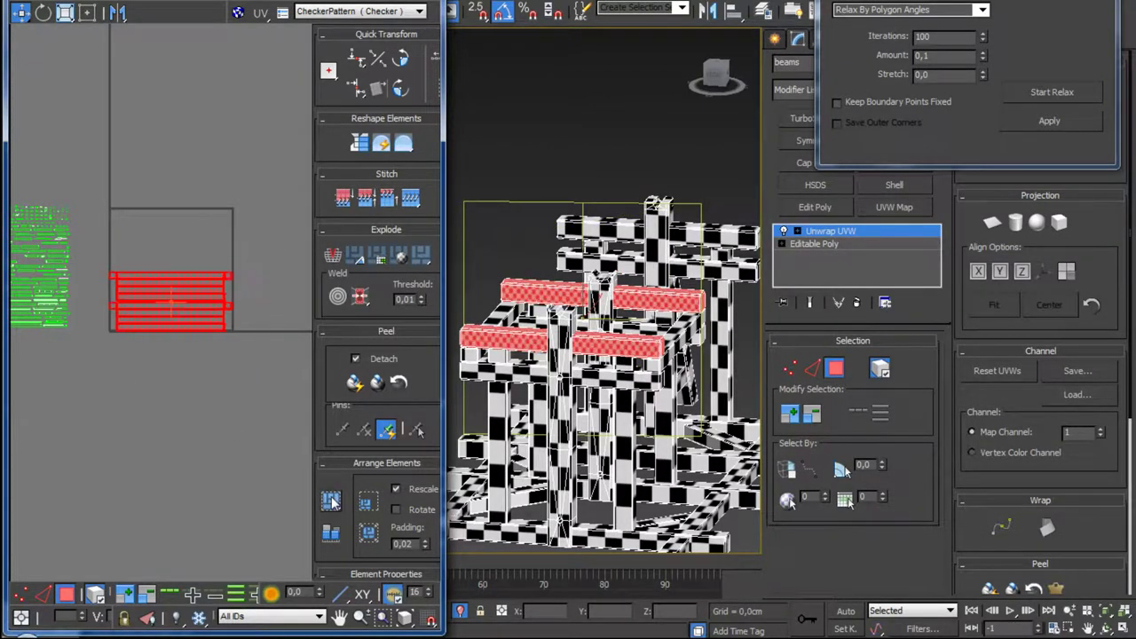
Step: Move the packed shells below the UV square and orbit the beam structure
scroll(195, 354, up, 2)
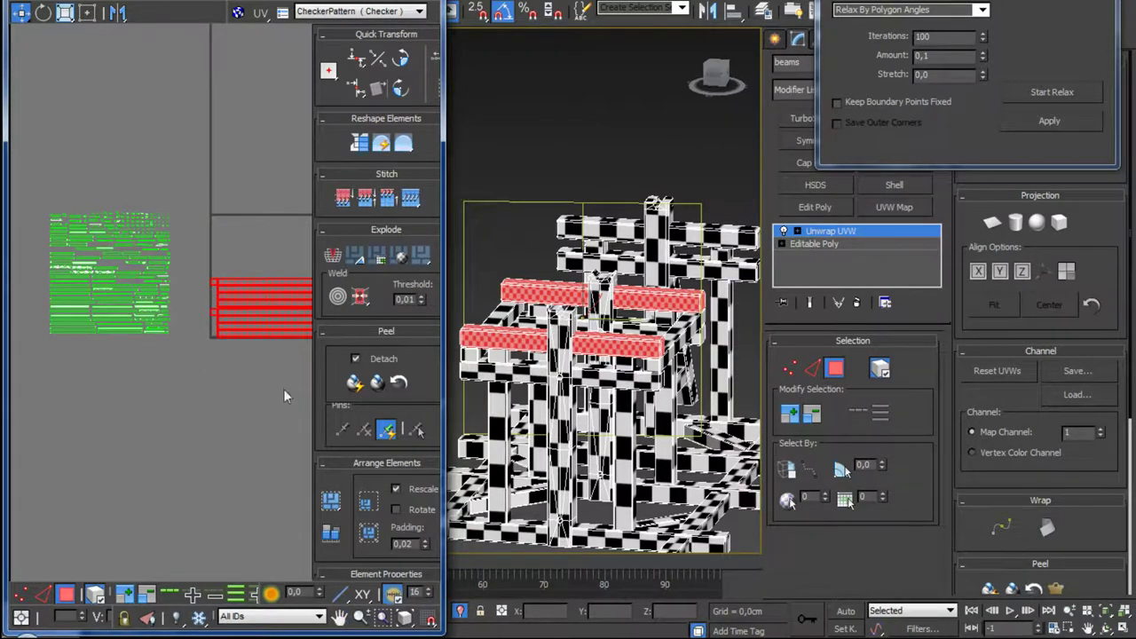
scroll(283, 388, down, 2)
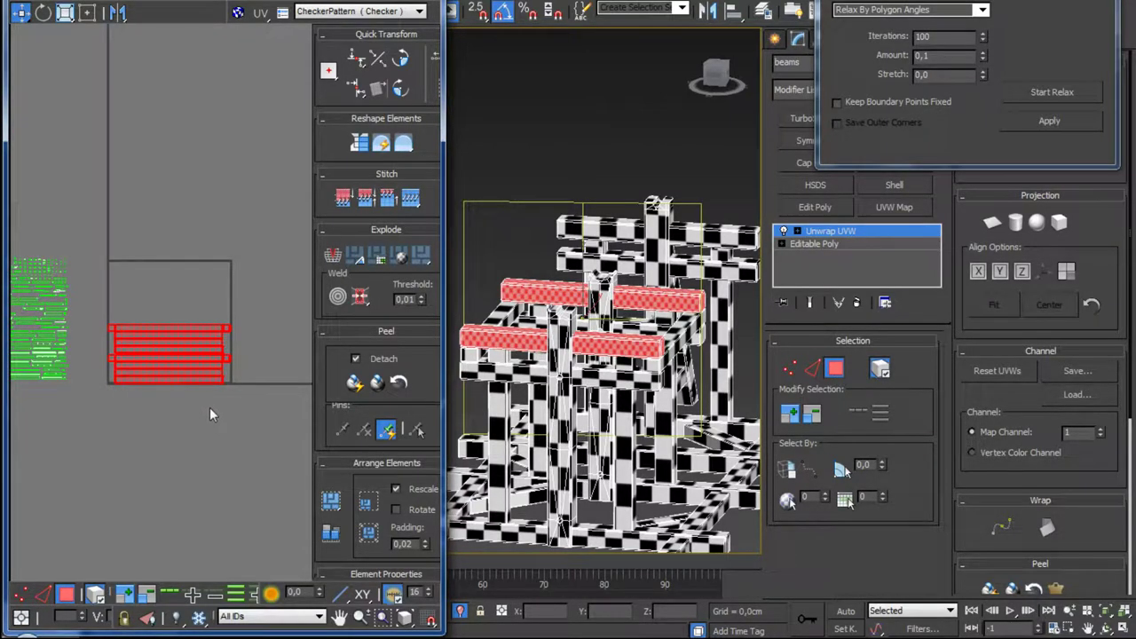
click(209, 408)
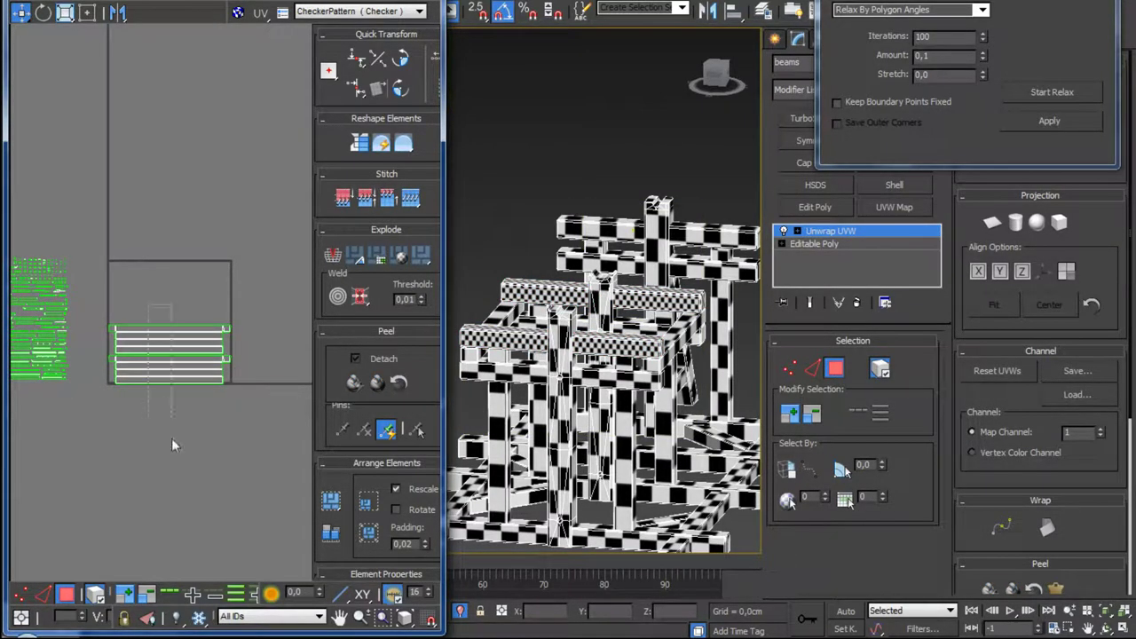
mouse_move(172, 437)
mouse_down()
mouse_move(193, 384)
mouse_move(190, 488)
mouse_move(195, 471)
mouse_up()
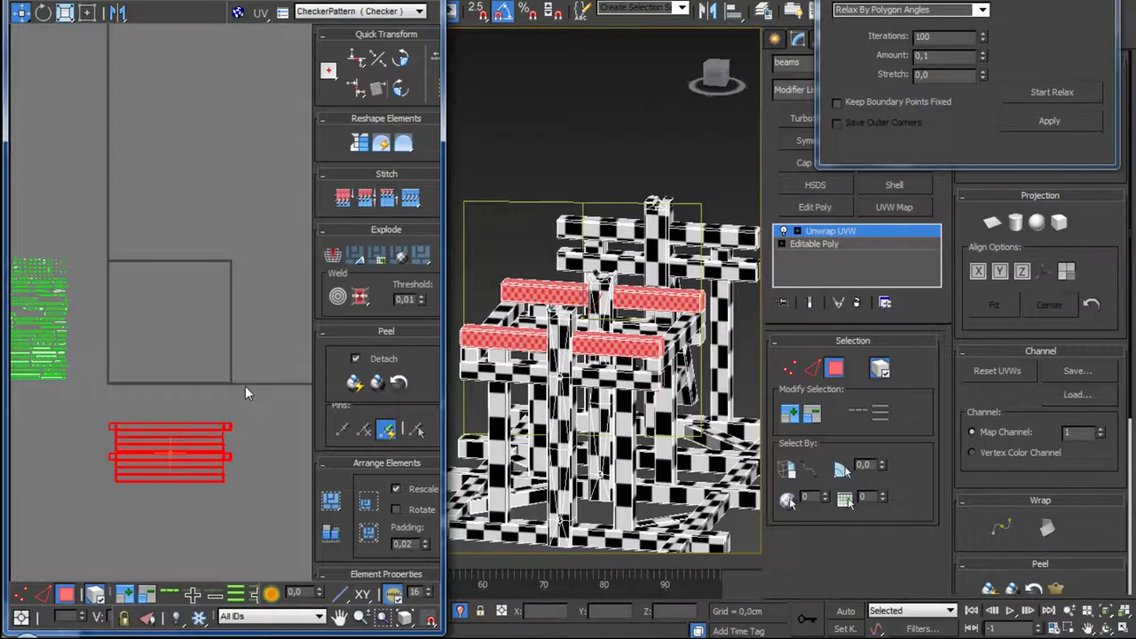
middle_drag(248, 384, 225, 374)
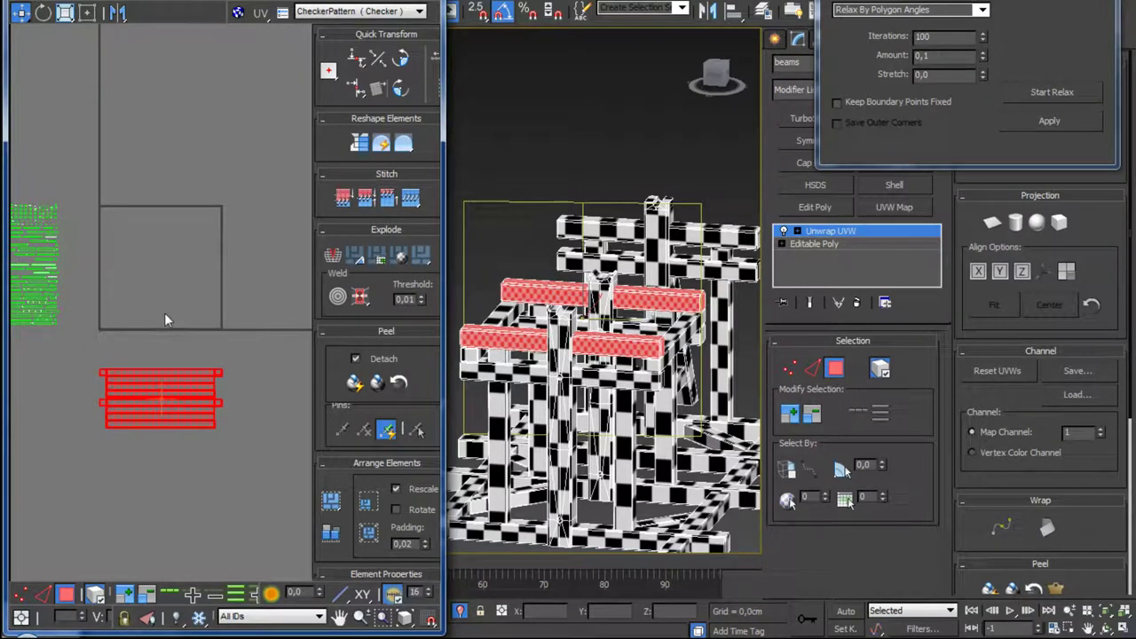
scroll(208, 365, down, 2)
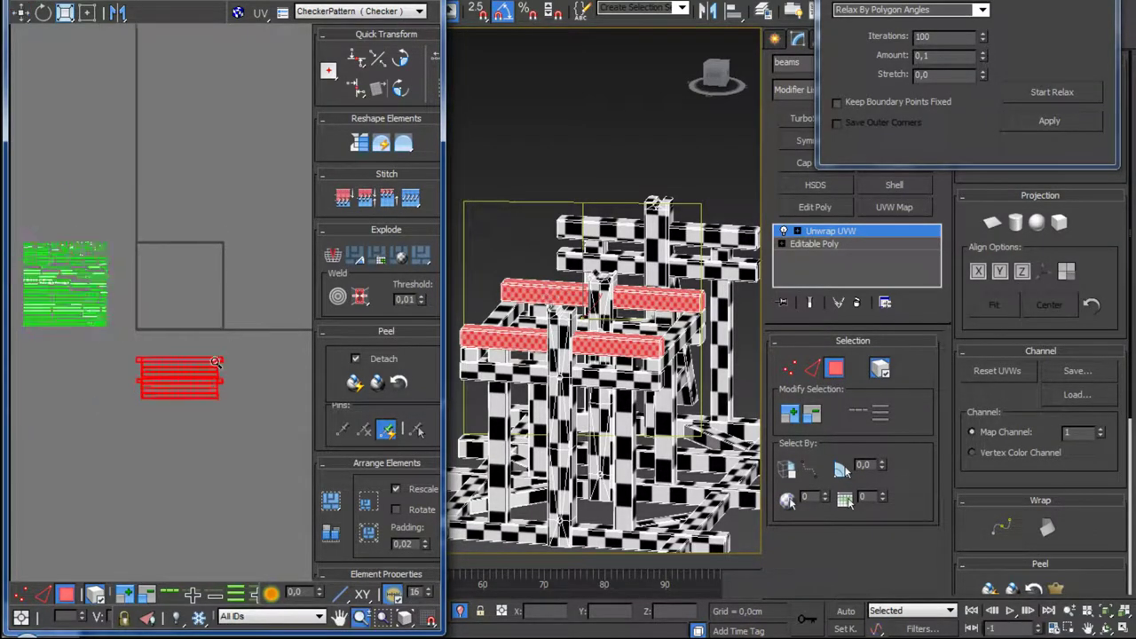
scroll(177, 397, down, 2)
middle_drag(165, 410, 165, 438)
mouse_move(546, 370)
alt+middle_down()
mouse_move(543, 379)
mouse_move(645, 386)
alt+middle_up()
Step: Apply Flatten Mapping to the lower front beam and move its cluster below the others
click(637, 379)
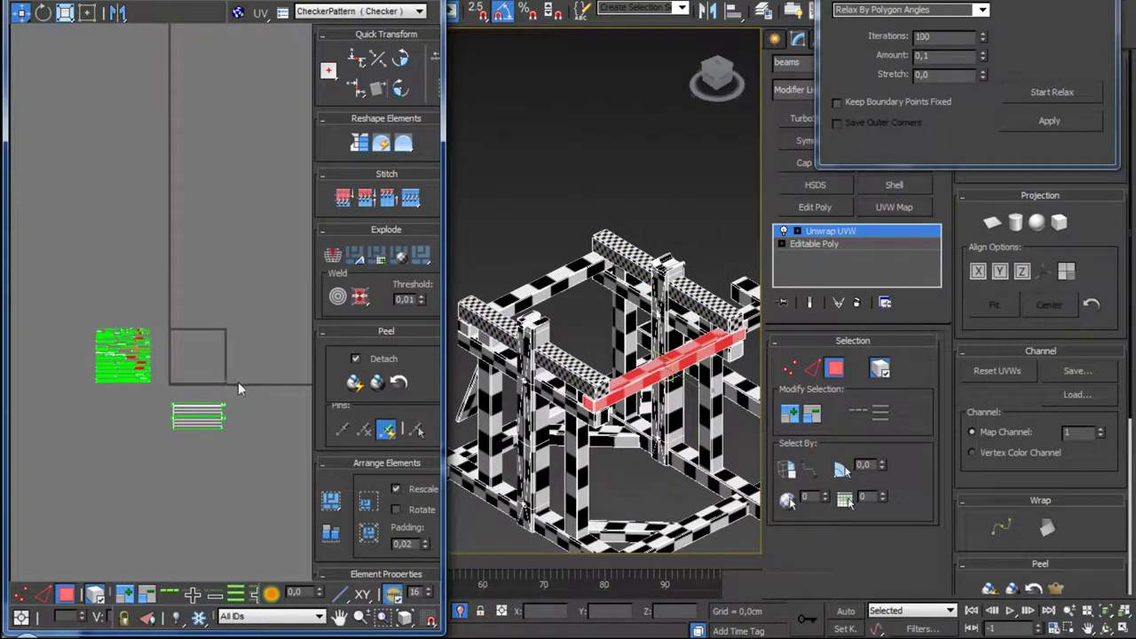
middle_drag(187, 364, 190, 248)
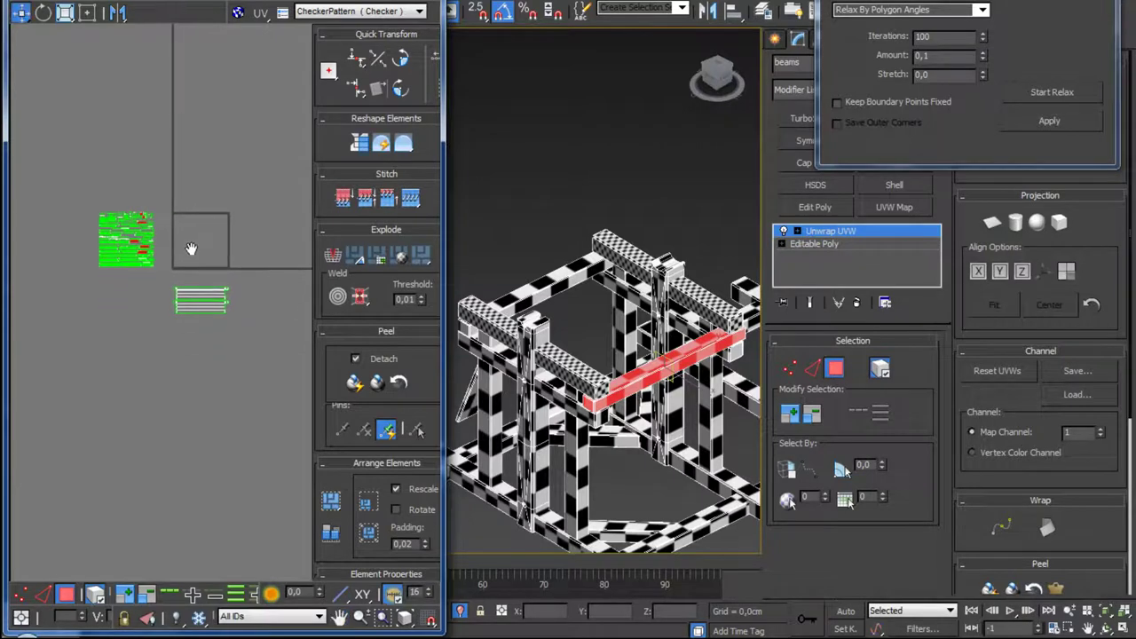
click(154, 4)
click(124, 12)
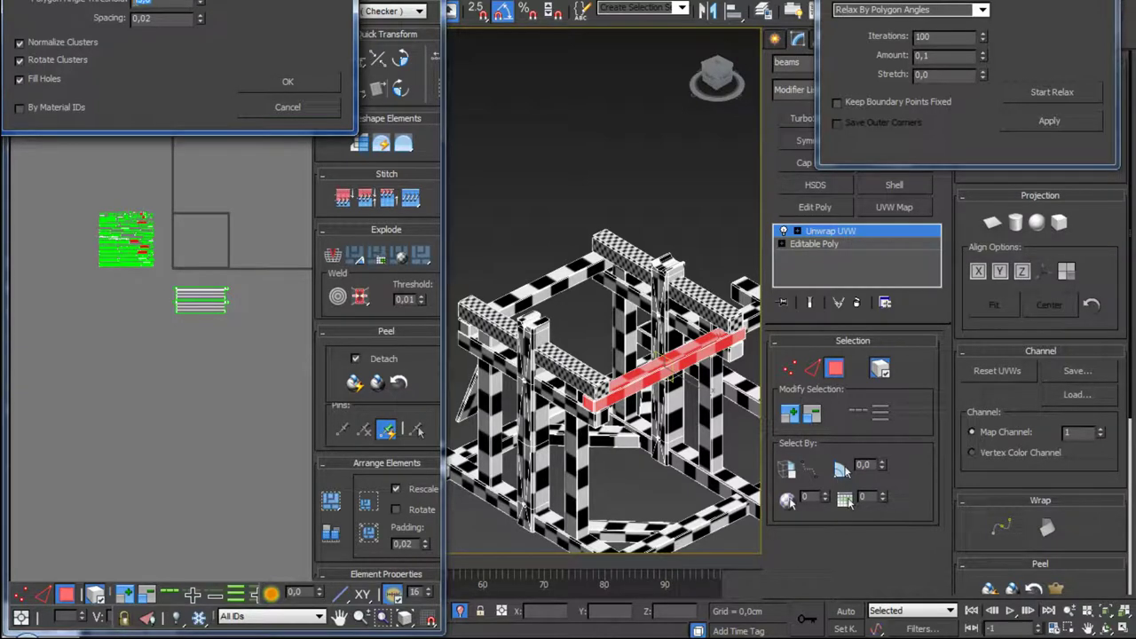
click(290, 83)
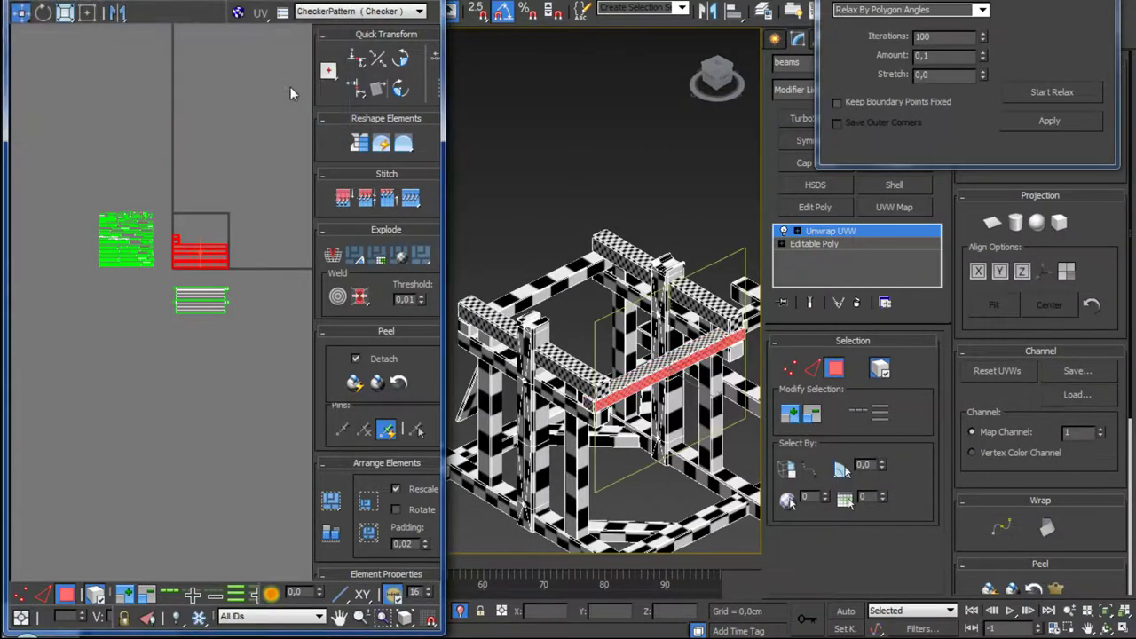
drag(213, 249, 214, 400)
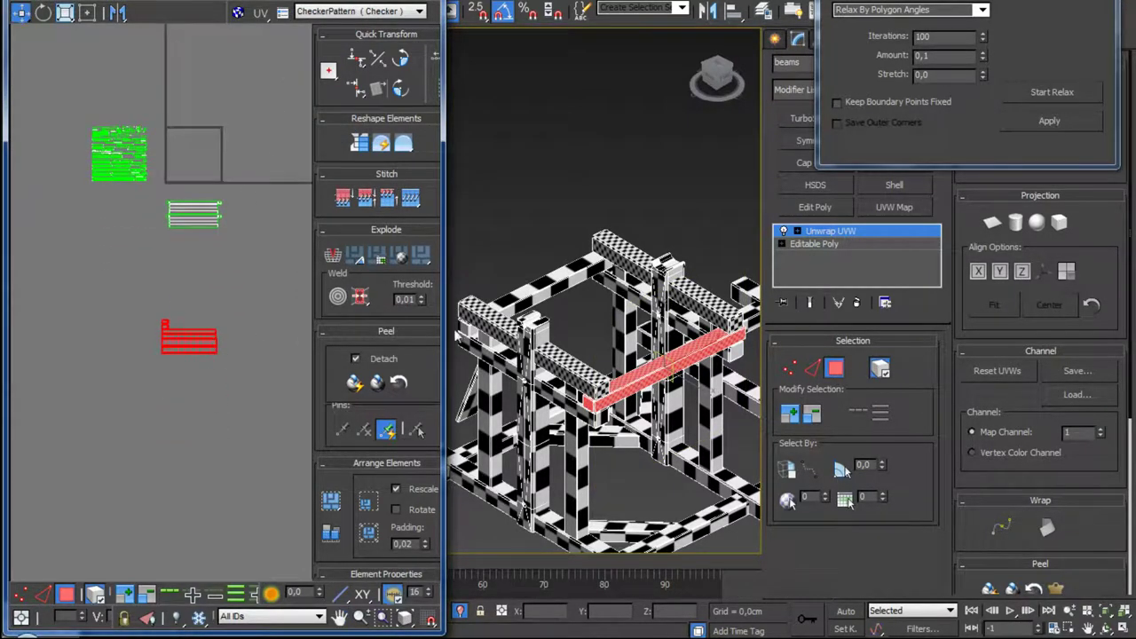
Step: In edge mode, stitch the beam's three strips together along their bottom edges
click(41, 594)
scroll(173, 419, up, 2)
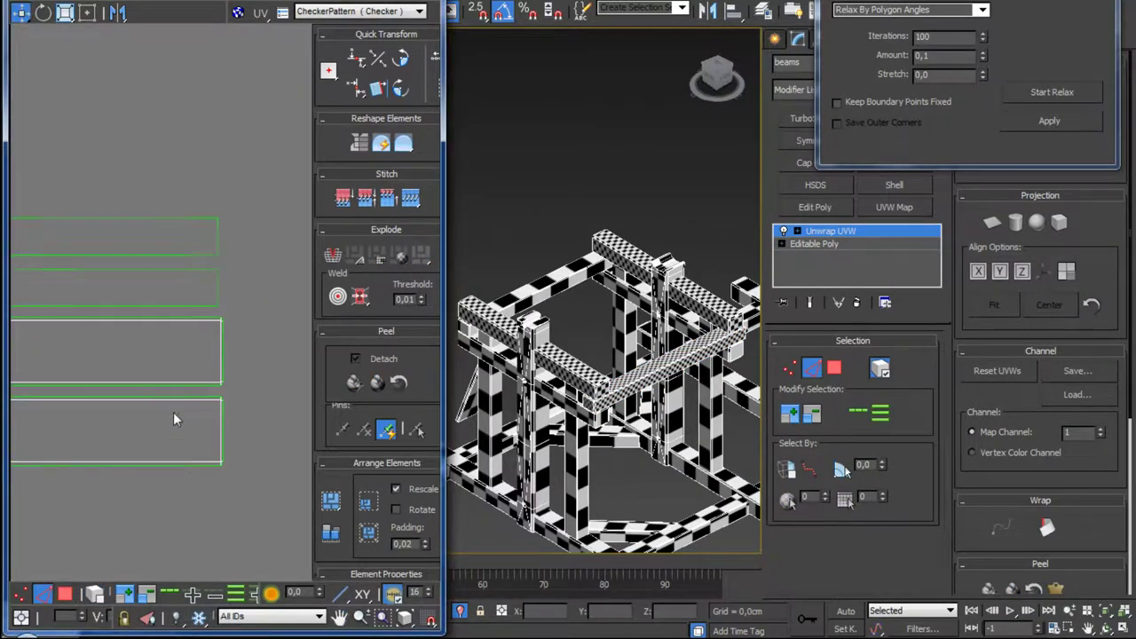
click(196, 463)
click(409, 196)
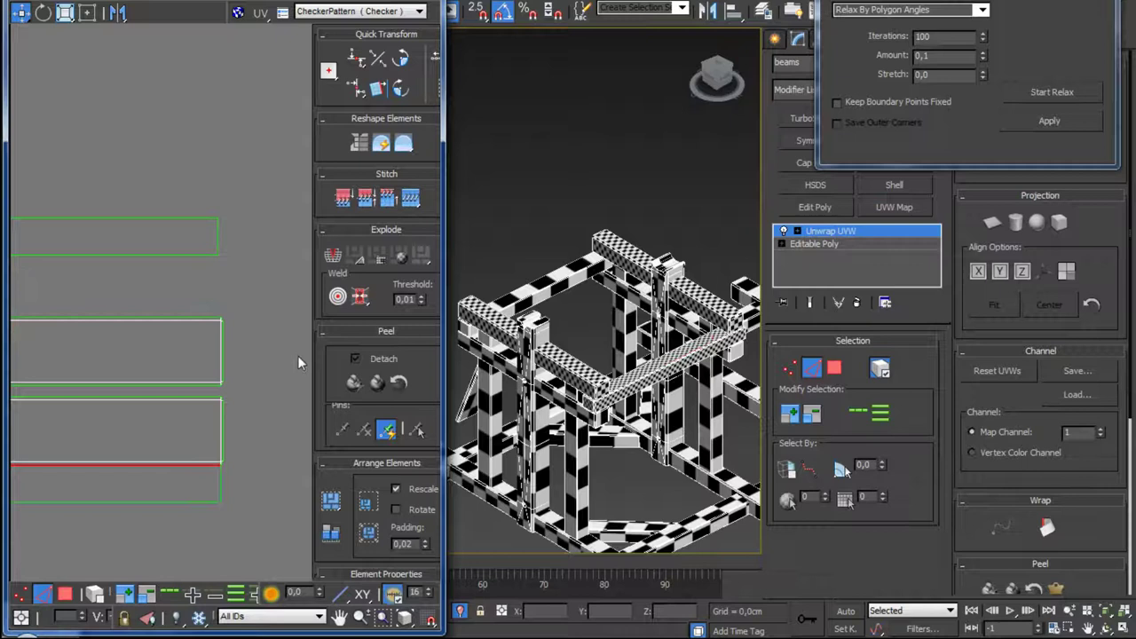
click(195, 501)
click(410, 197)
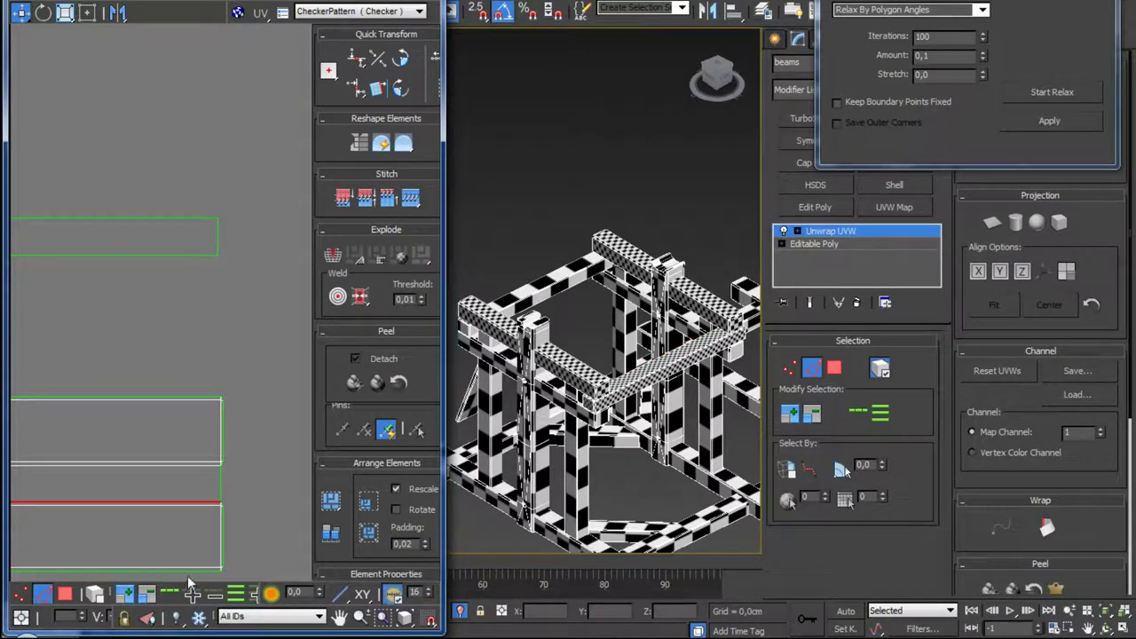
click(189, 572)
click(410, 197)
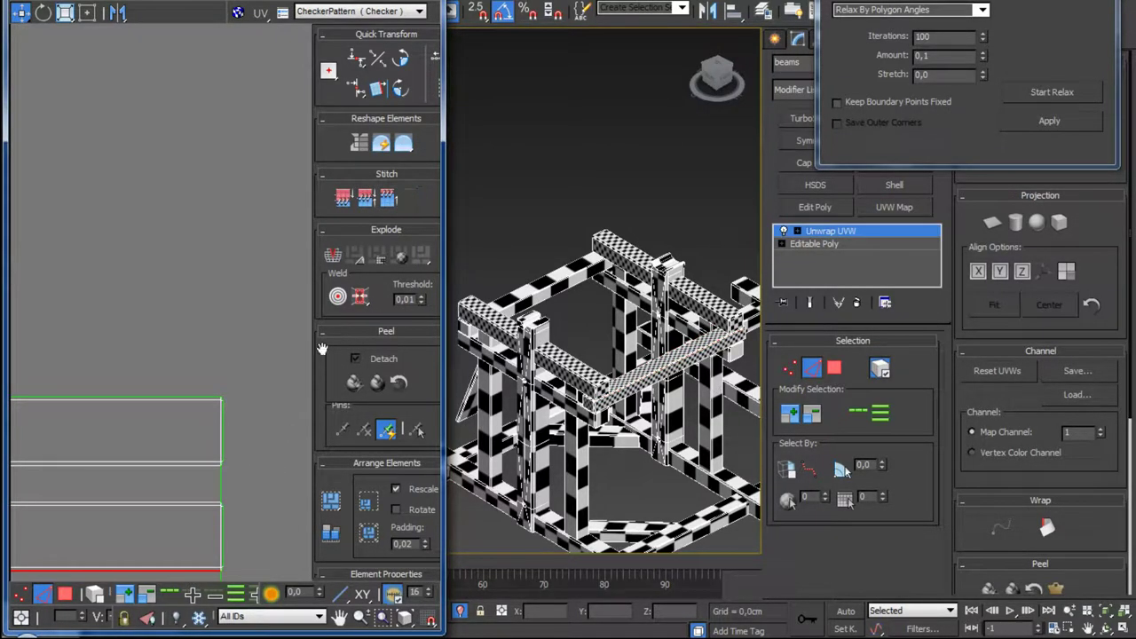
Step: Stitch the end piece onto the top strip's right edge and select the whole cluster
middle_drag(227, 482, 219, 408)
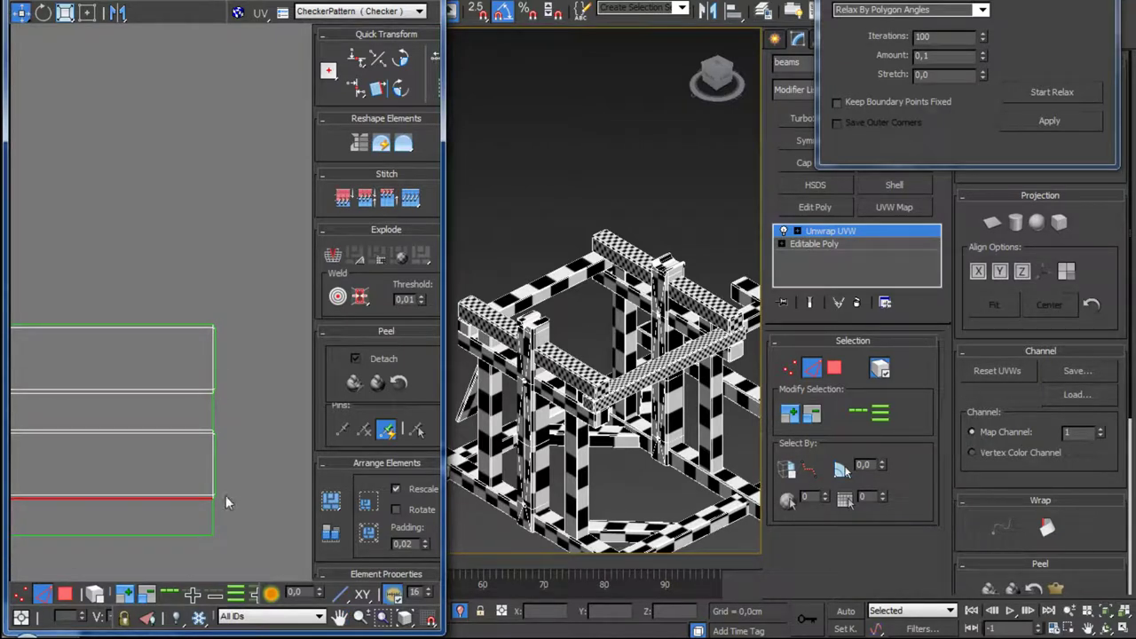
click(214, 358)
click(410, 198)
scroll(222, 430, down, 3)
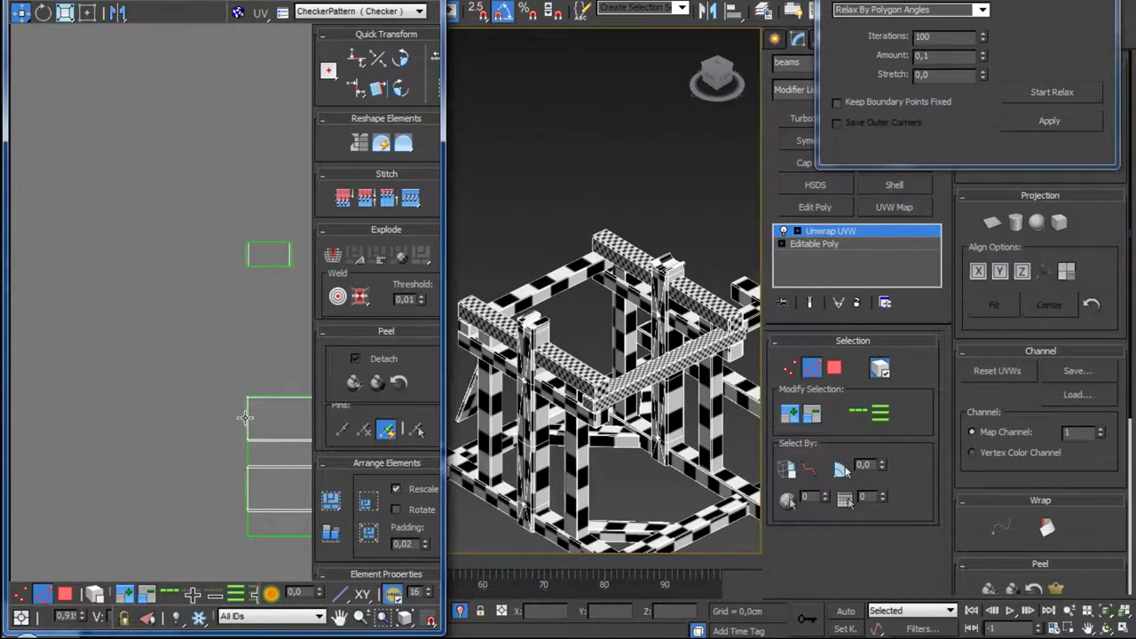
middle_drag(246, 422, 220, 422)
scroll(219, 421, up, 3)
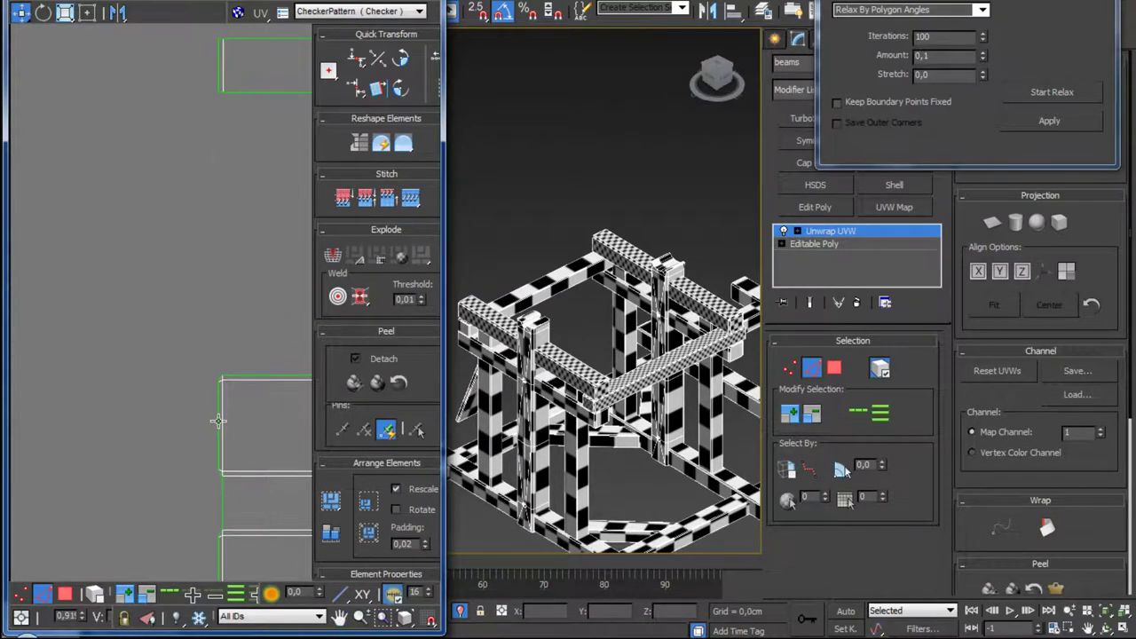
scroll(221, 417, down, 2)
mouse_move(247, 433)
middle_down()
mouse_move(250, 468)
mouse_move(106, 417)
middle_up()
click(65, 592)
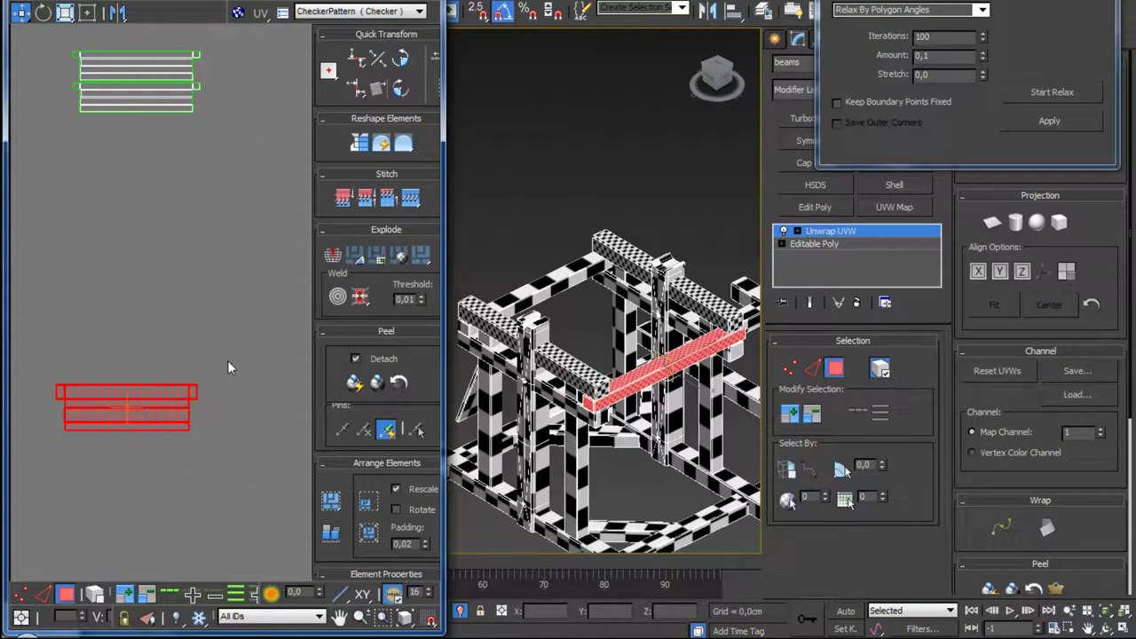
Step: Relax the stitched lower-beam cluster and move it up
click(1025, 93)
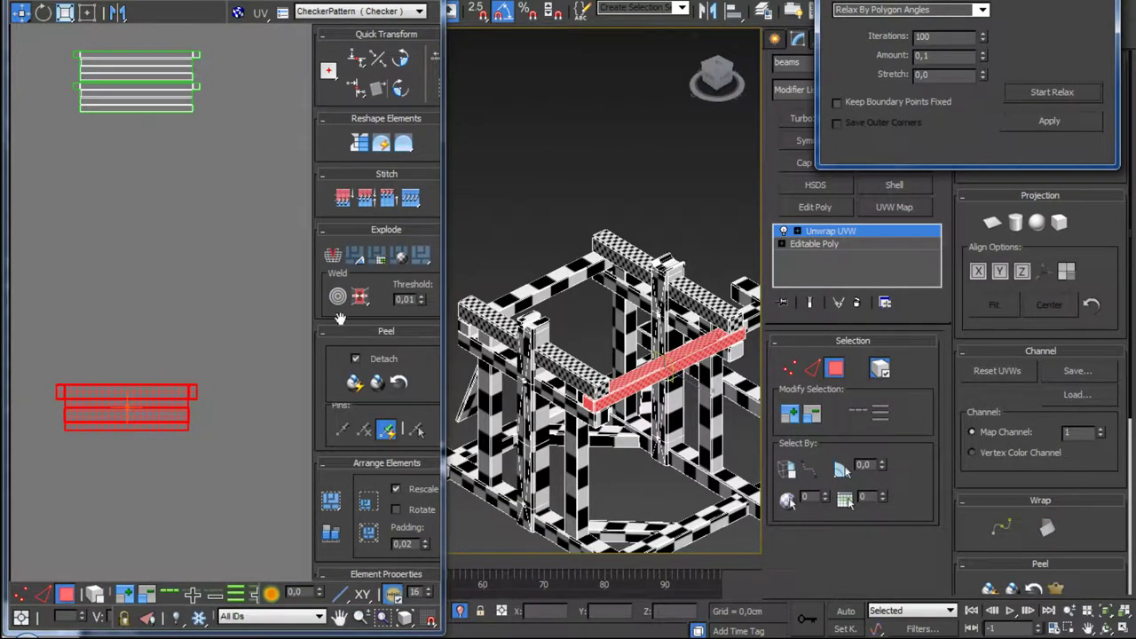
scroll(174, 422, down, 2)
drag(189, 454, 193, 317)
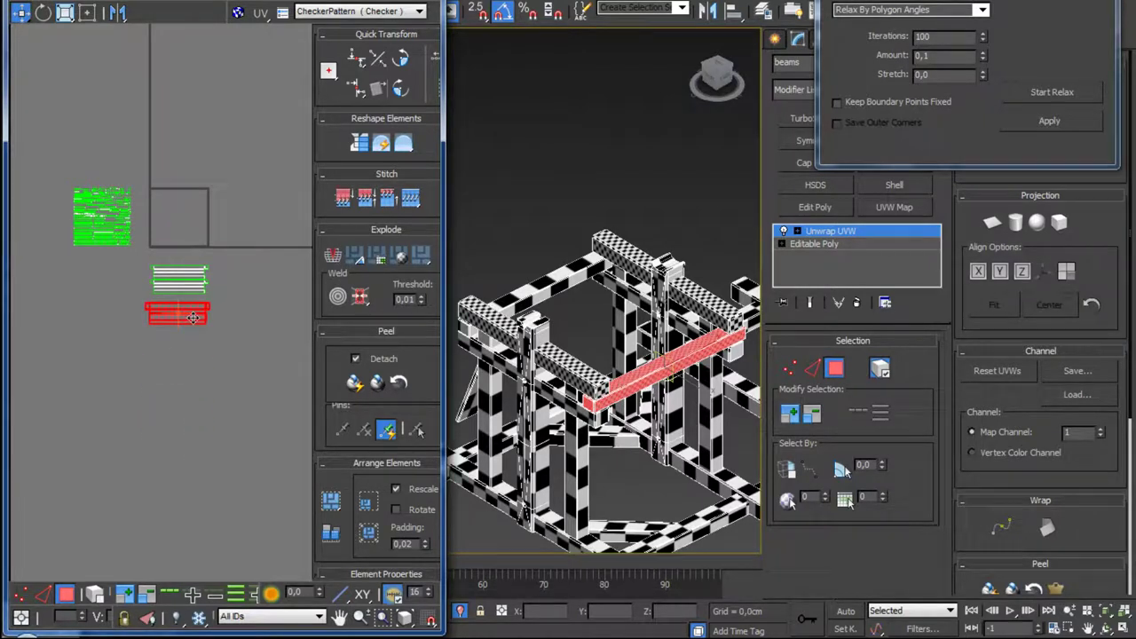
middle_drag(192, 317, 203, 435)
Step: Apply Flatten Mapping to the top-left beam and move its cluster out of the square
click(552, 282)
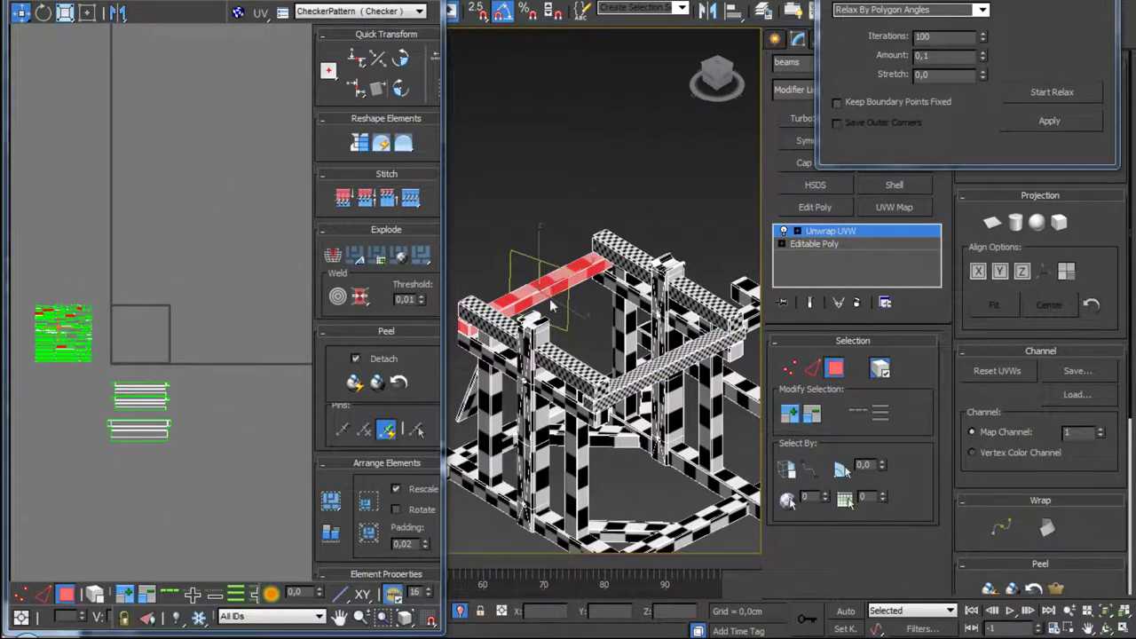
click(158, 4)
click(157, 7)
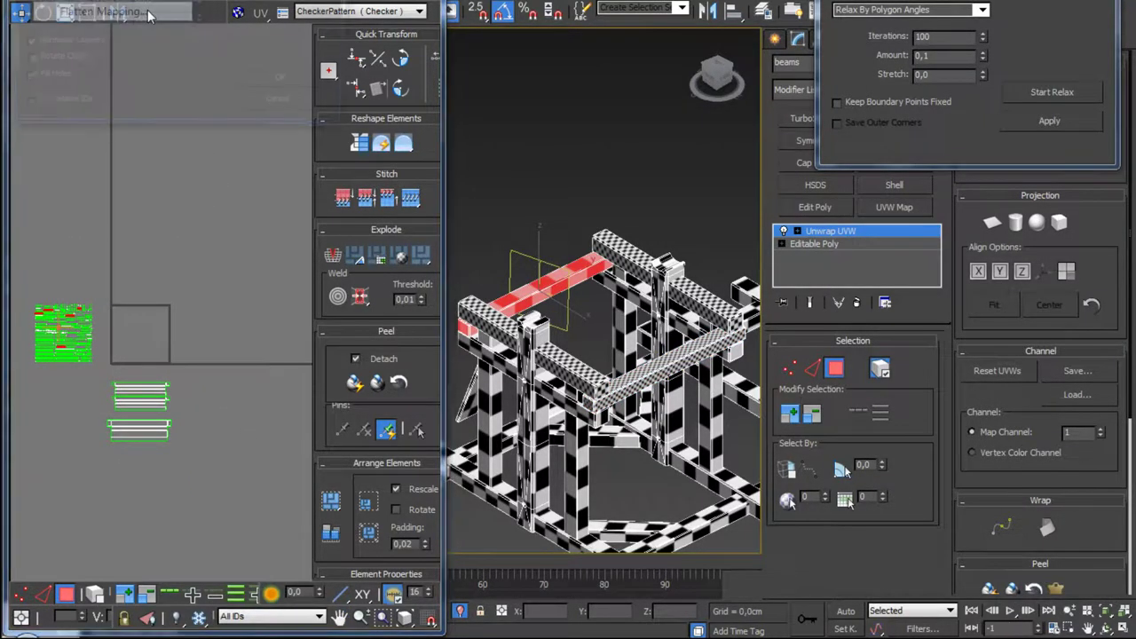
click(288, 82)
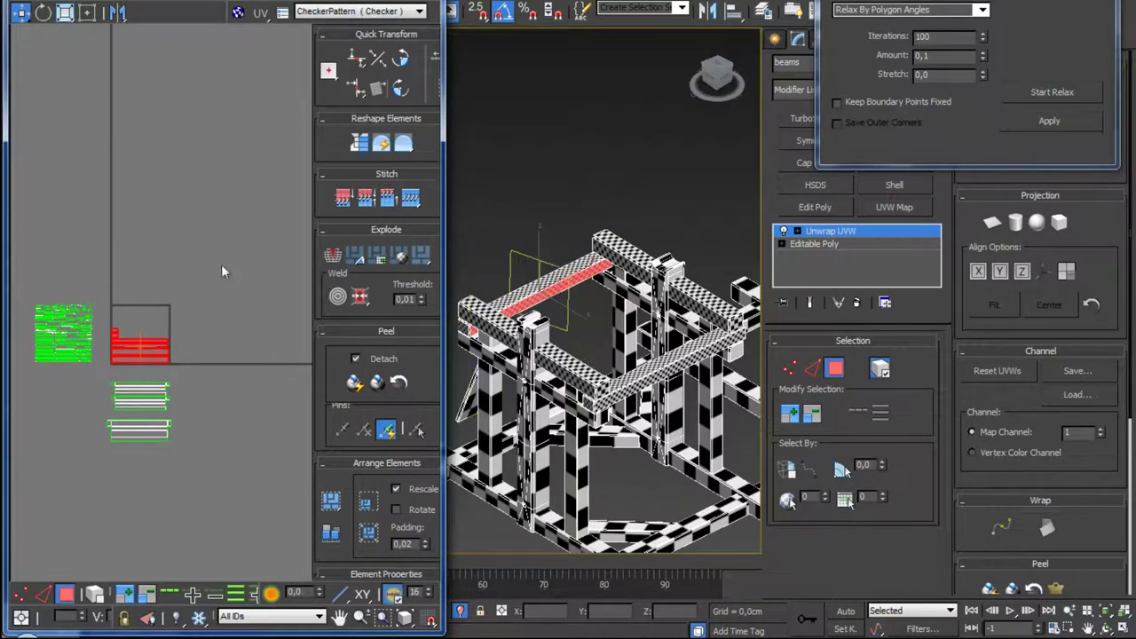
drag(160, 350, 248, 401)
middle_drag(244, 406, 211, 214)
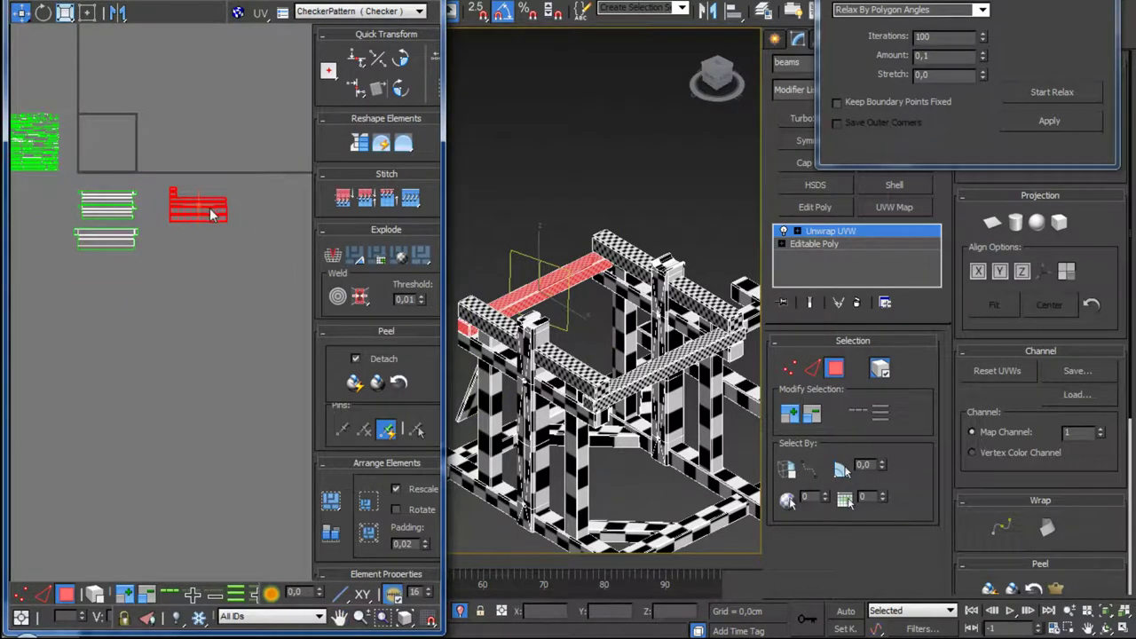
drag(135, 300, 136, 300)
drag(198, 211, 149, 289)
Step: In edge mode, stitch the top-left beam's pieces onto the lower piece's bottom edge
scroll(149, 290, up, 5)
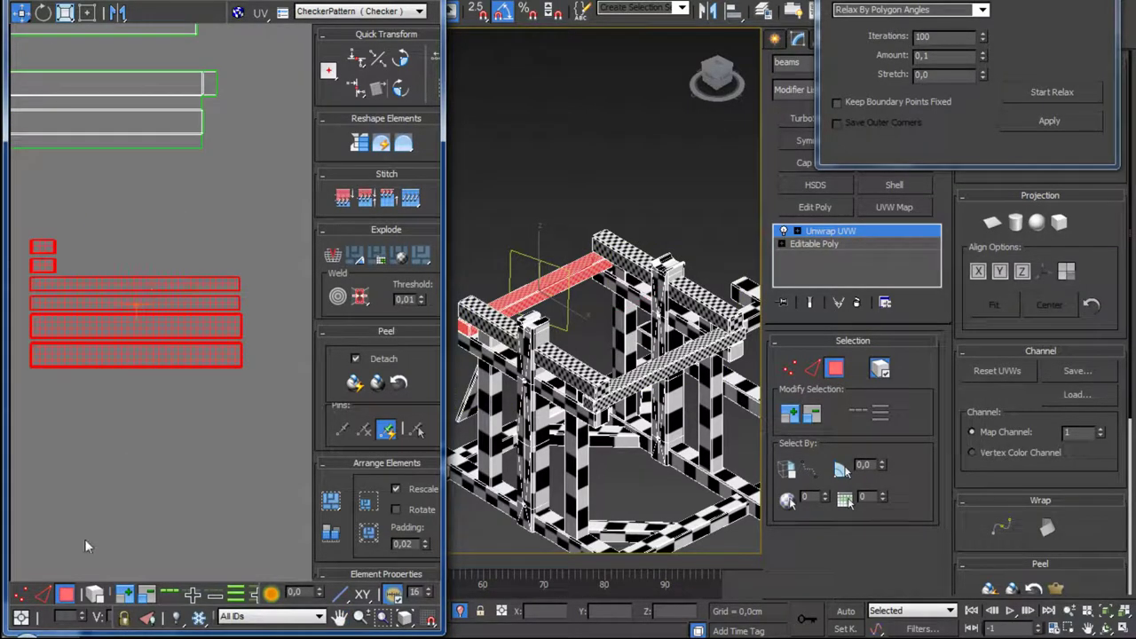
key(2)
scroll(122, 374, down, 2)
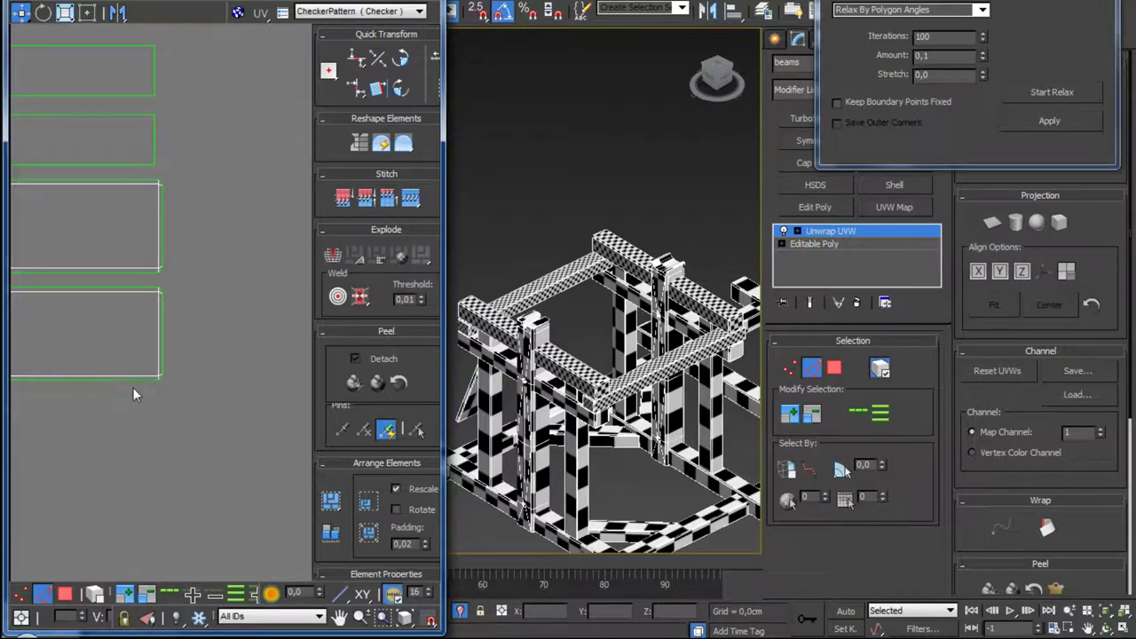
click(134, 381)
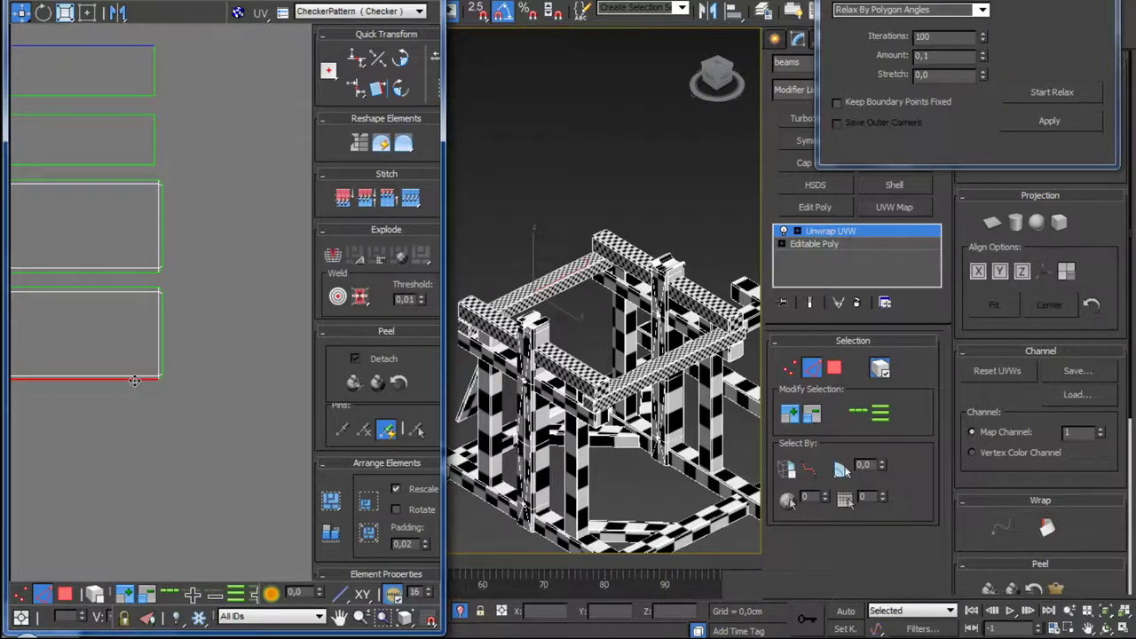
click(412, 203)
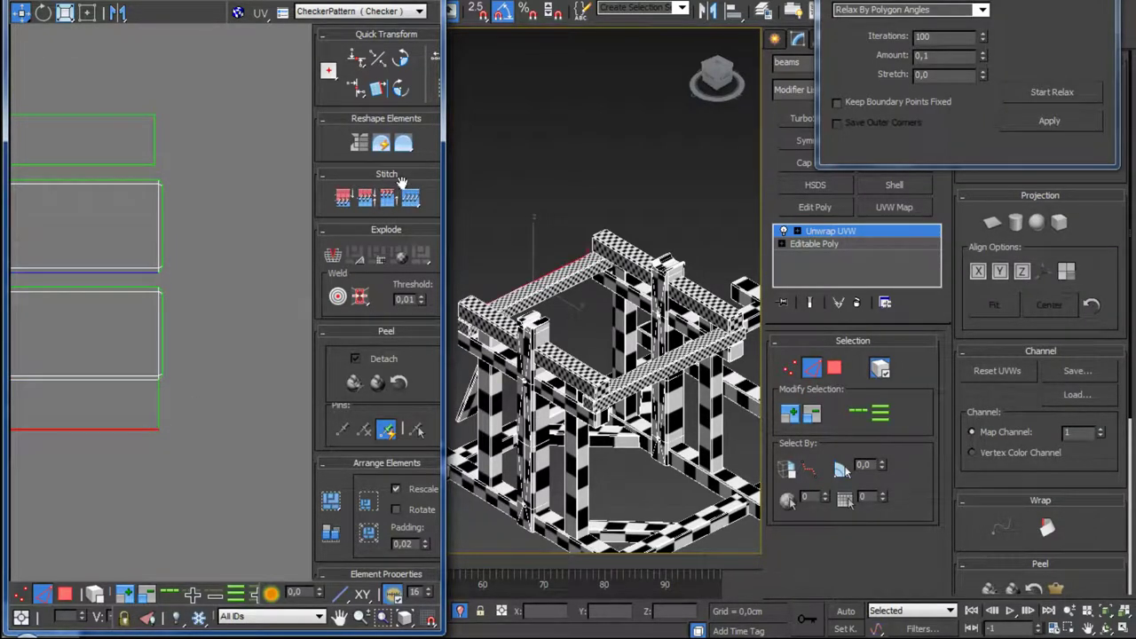
click(411, 203)
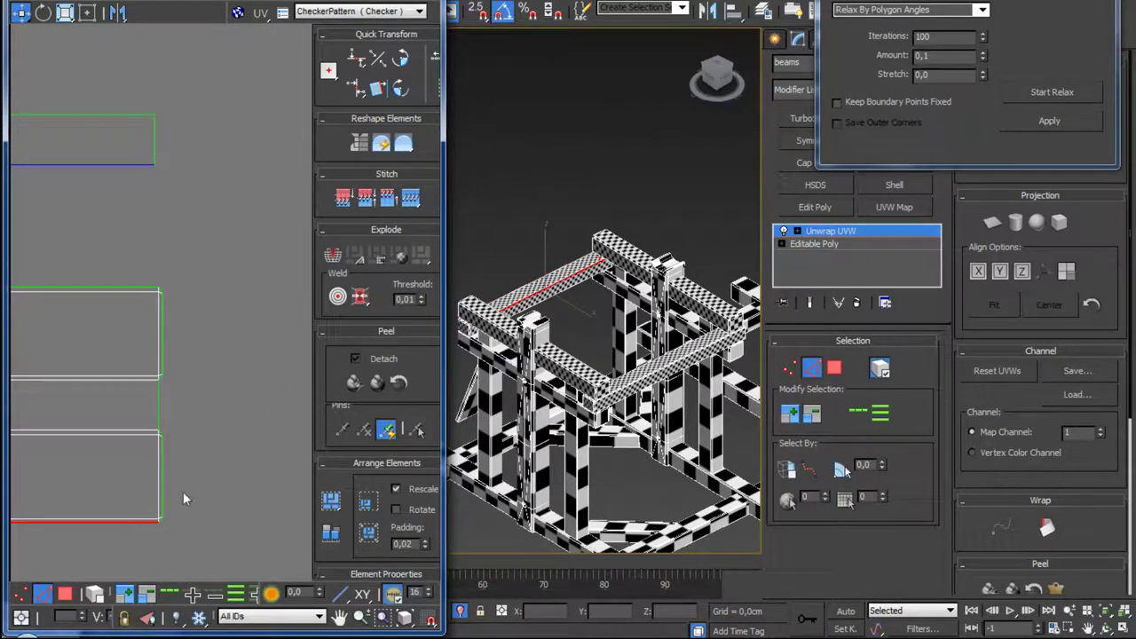
click(408, 200)
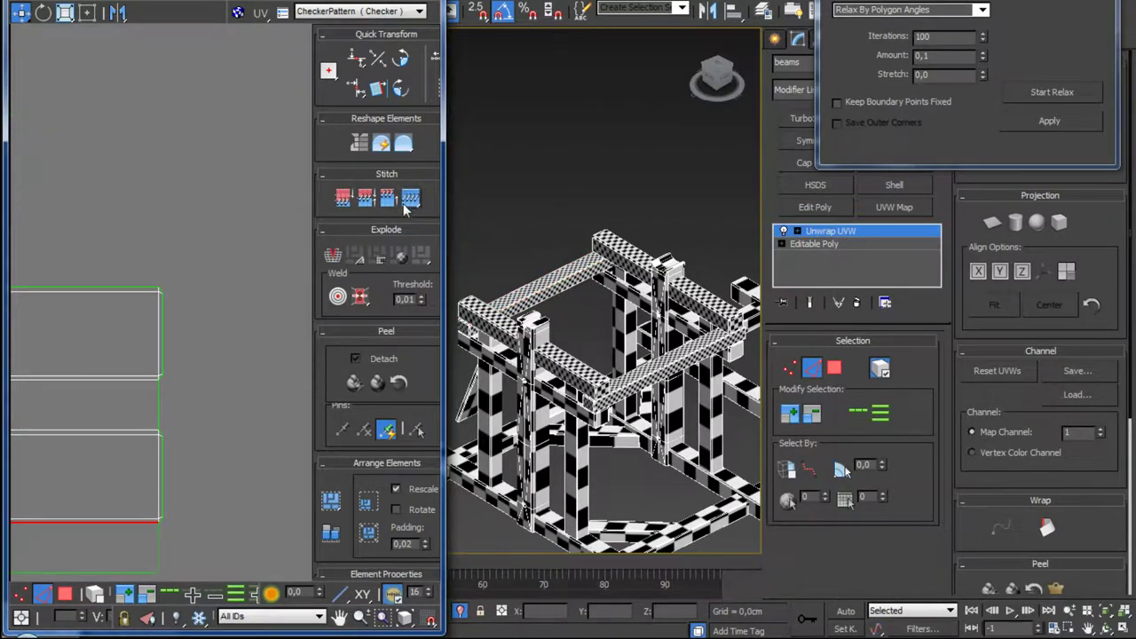
Step: Stitch the piece's left vertical edge to its match and centre the view on the strips
click(164, 330)
scroll(157, 419, down, 3)
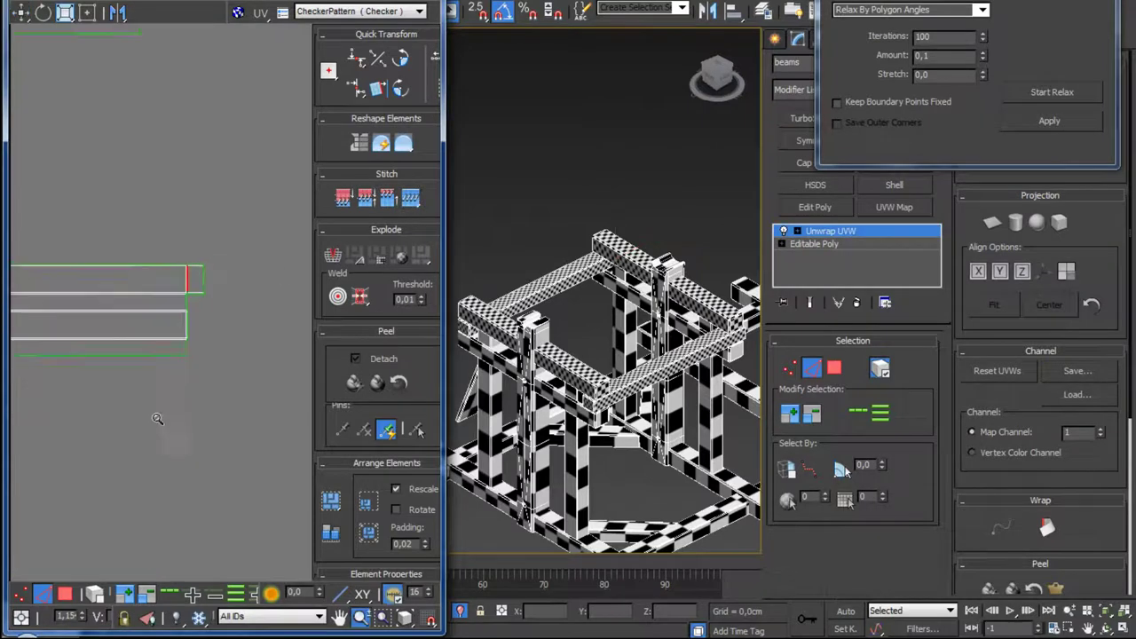
scroll(158, 418, down, 1)
scroll(164, 322, up, 3)
scroll(133, 329, up, 3)
scroll(117, 337, up, 2)
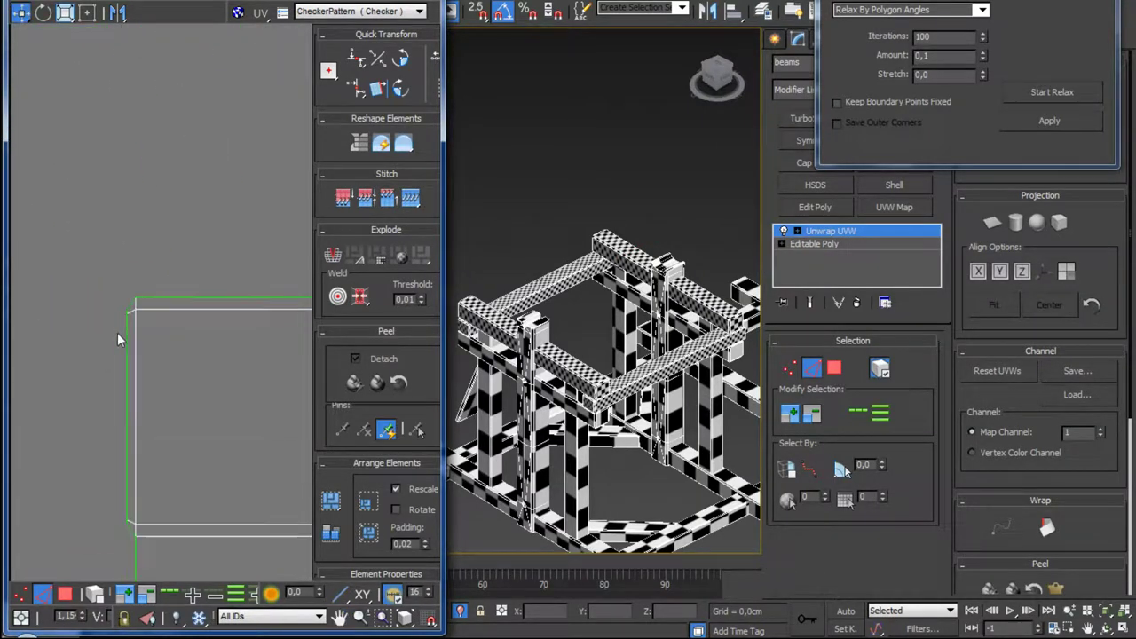
click(127, 351)
click(413, 204)
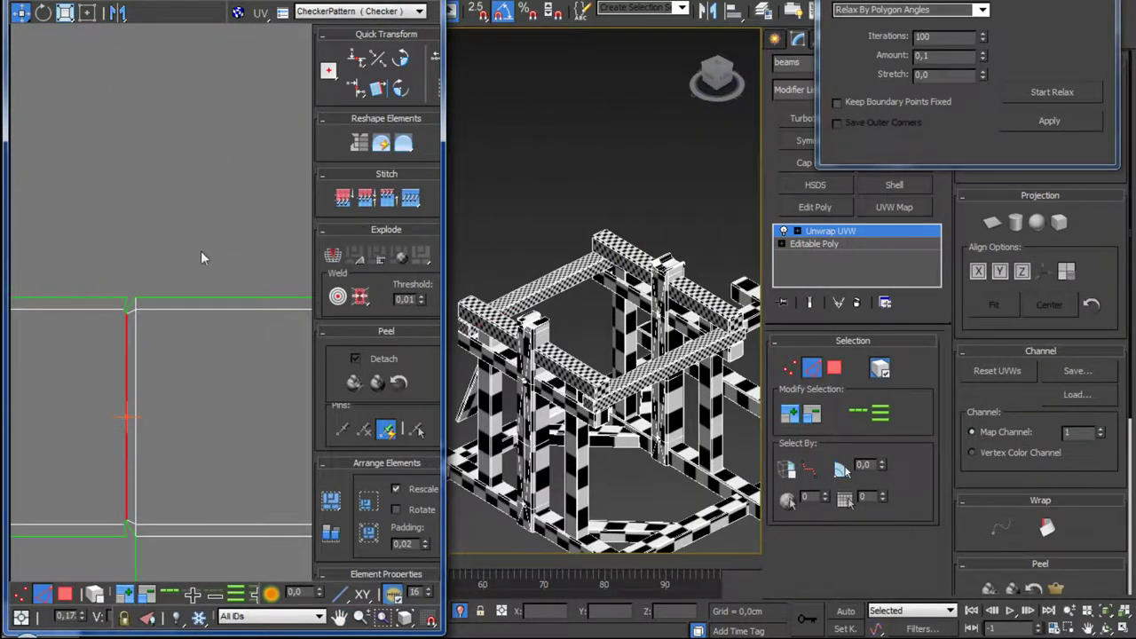
scroll(204, 267, down, 2)
scroll(212, 333, down, 3)
scroll(177, 360, down, 3)
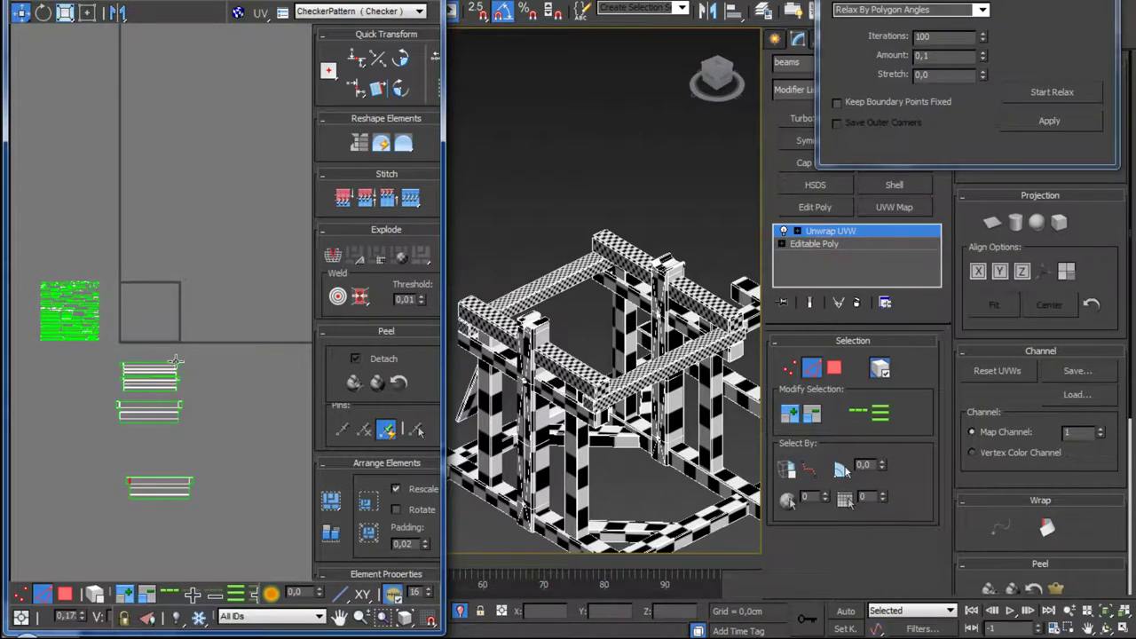
middle_drag(173, 315, 162, 256)
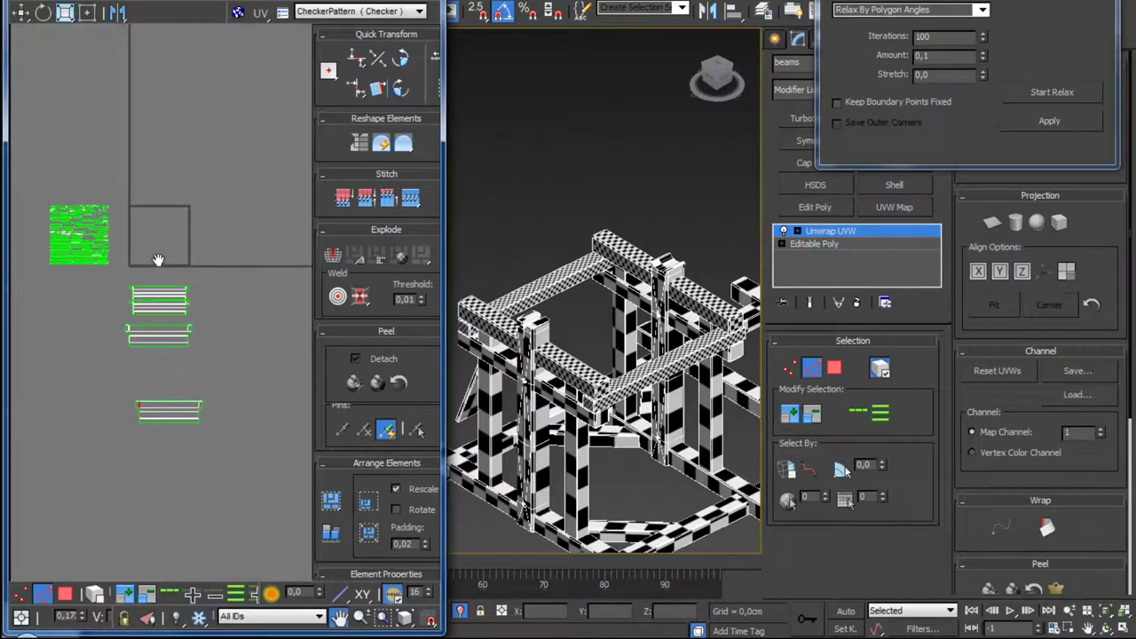
scroll(157, 359, up, 3)
scroll(201, 309, up, 2)
middle_drag(200, 309, 143, 250)
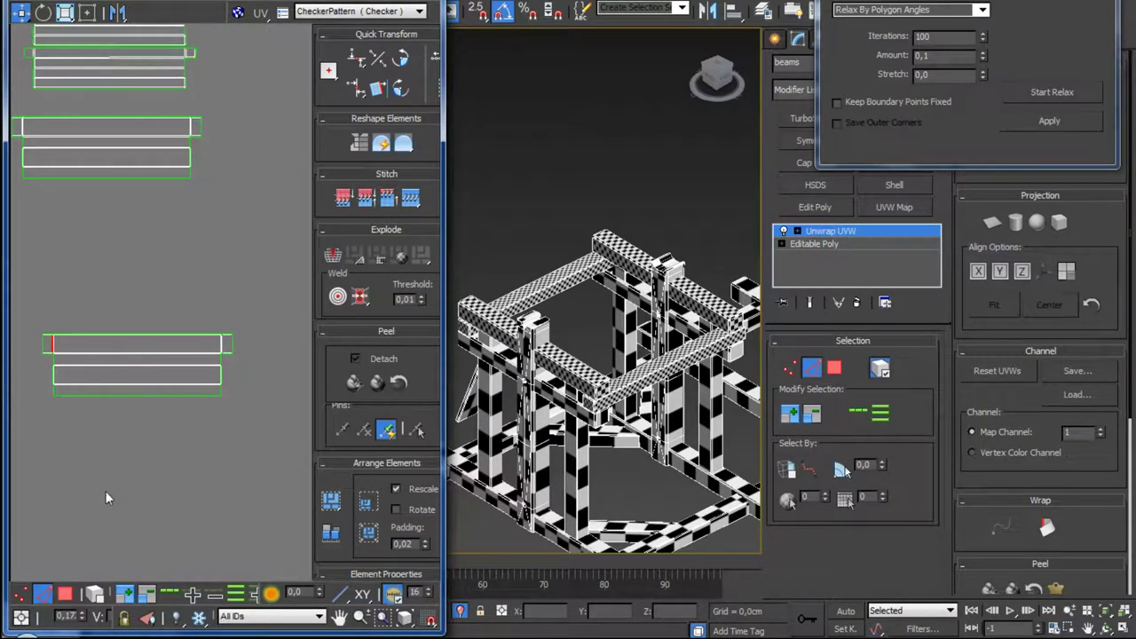
Step: Relax the lower strip, regroup all three beam strips, and open the Material Editor
click(65, 594)
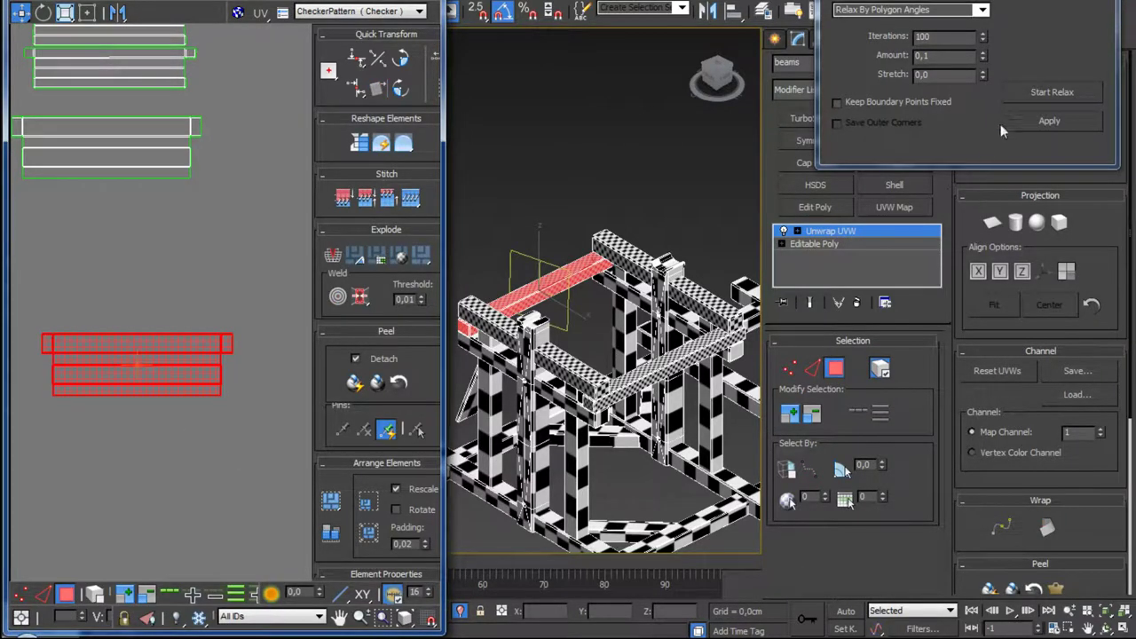
click(1020, 91)
scroll(187, 434, down, 3)
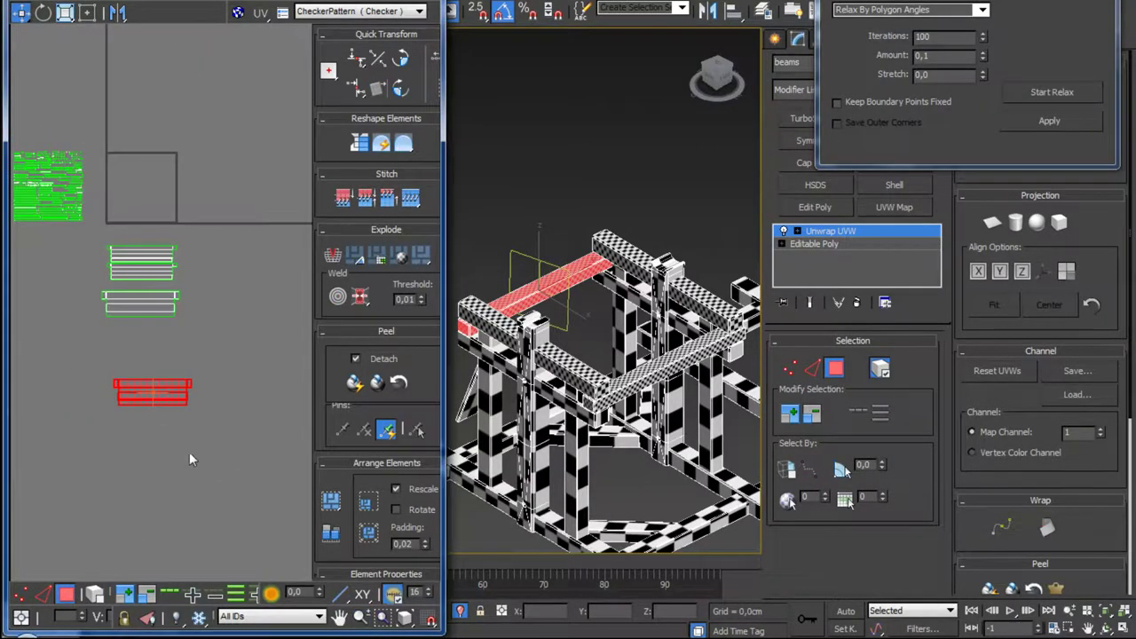
scroll(189, 451, down, 2)
drag(210, 479, 206, 428)
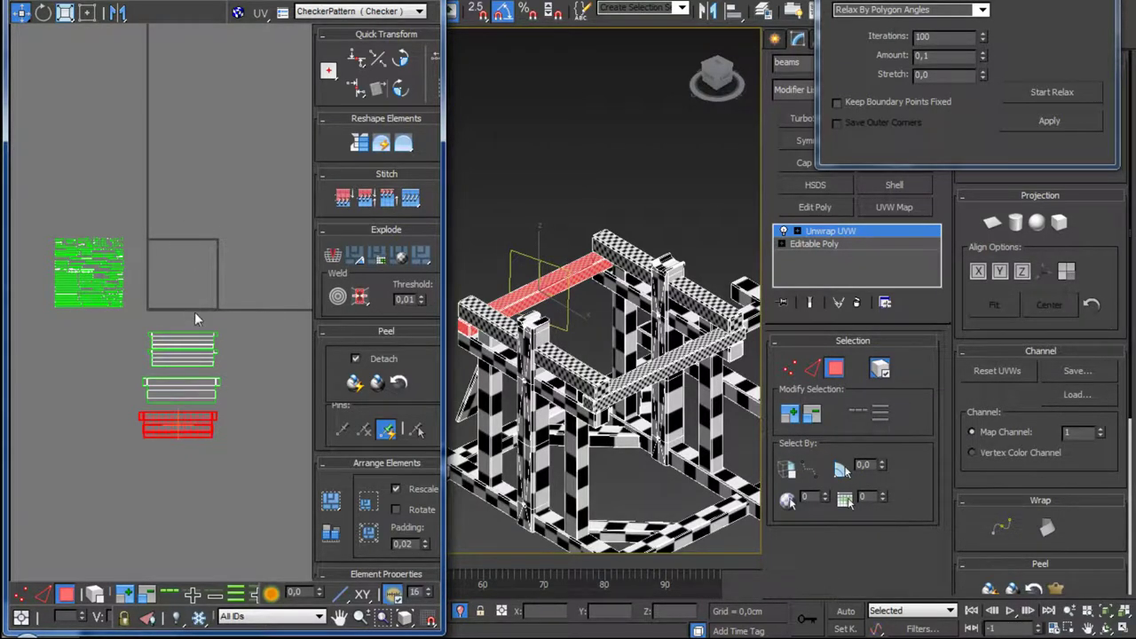
scroll(208, 399, up, 1)
scroll(253, 484, down, 1)
middle_drag(202, 430, 205, 496)
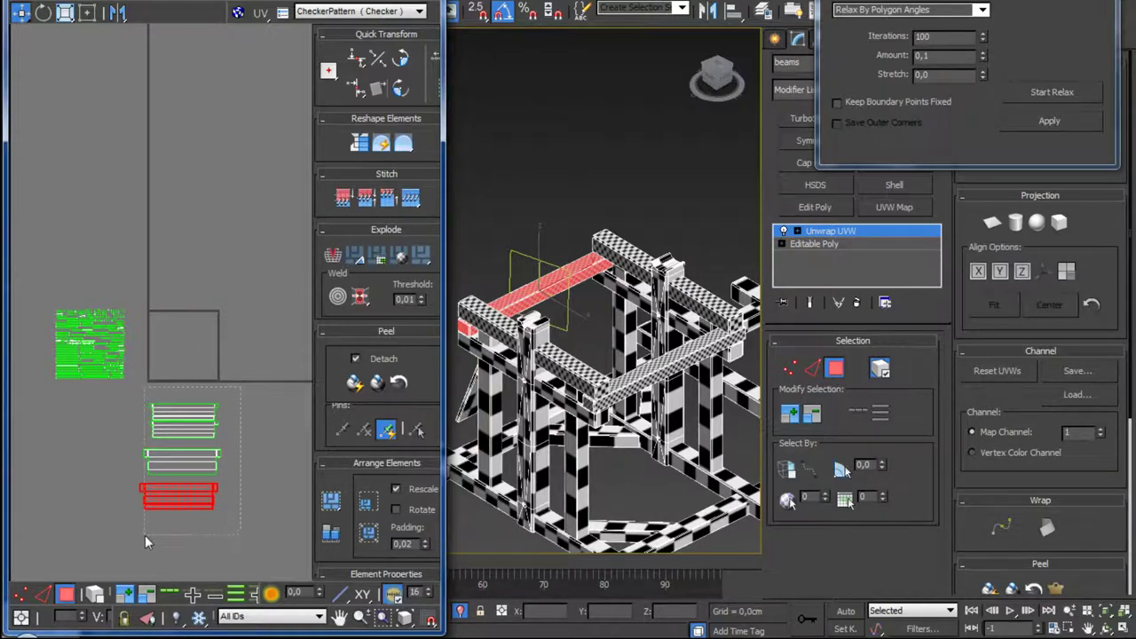
drag(145, 535, 145, 535)
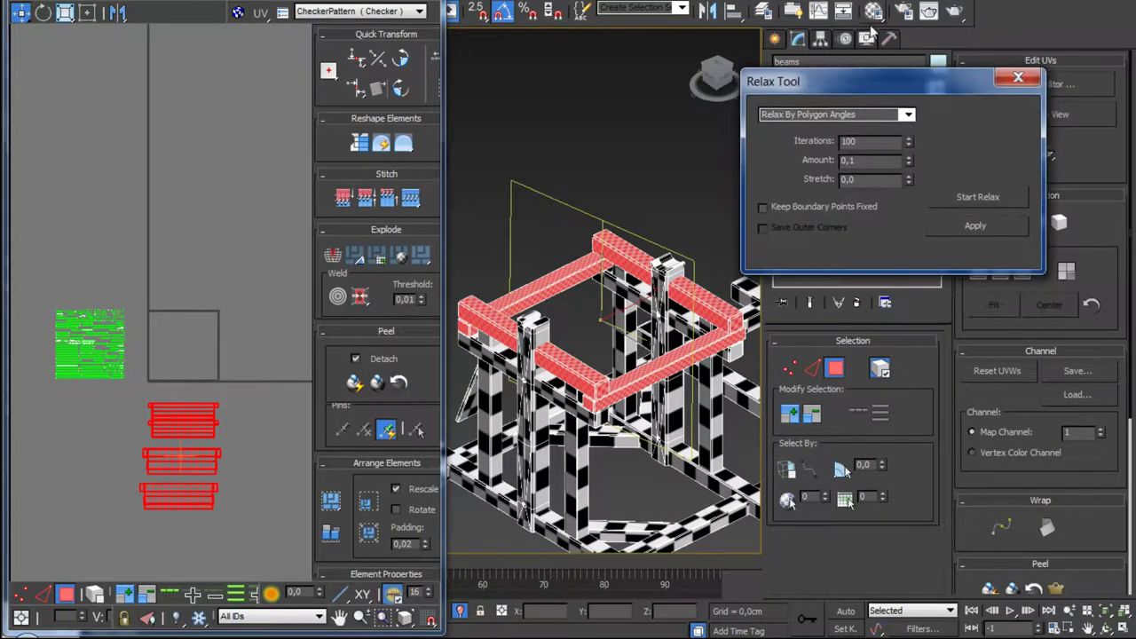
click(874, 12)
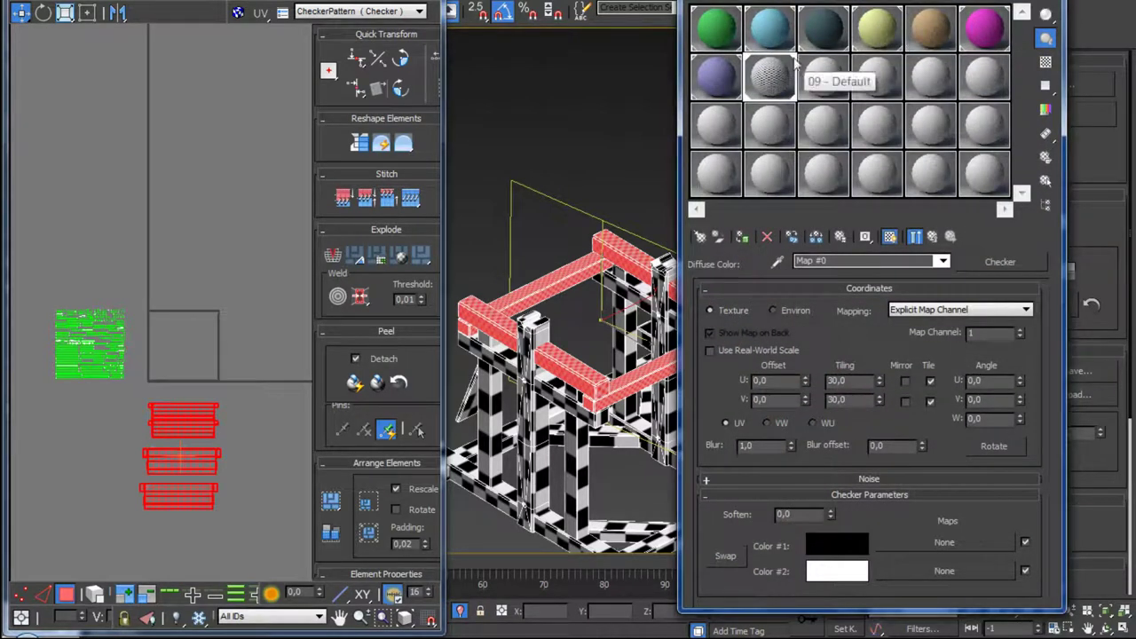
Step: Turn off Show Shaded Material in Viewport for the checker map and reposition the Relax Tool dialog
click(889, 237)
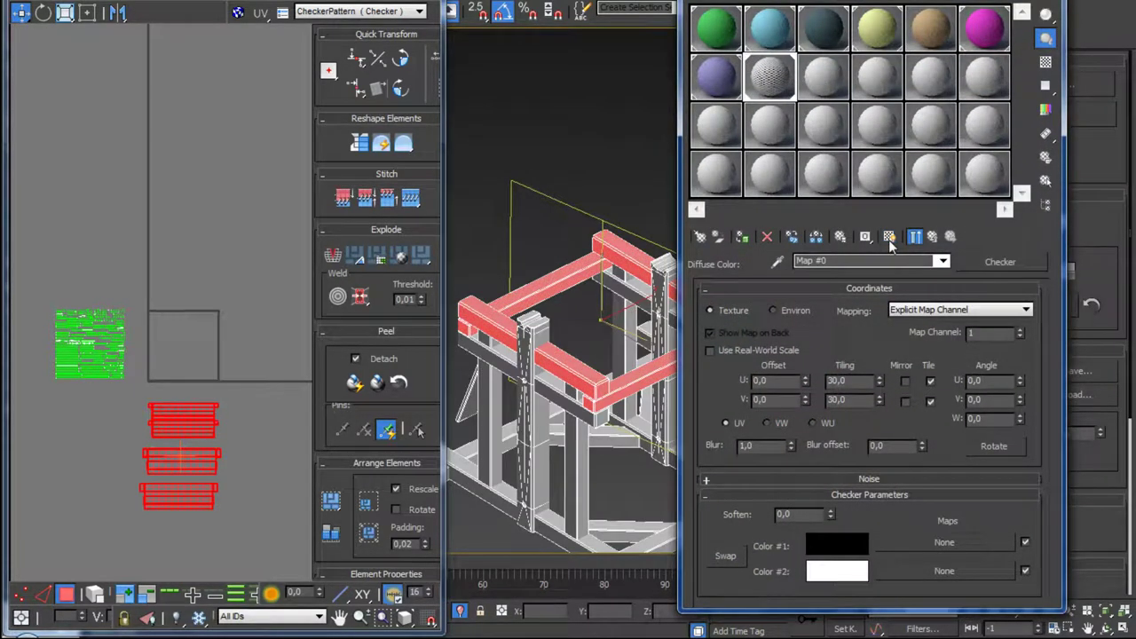
click(282, 391)
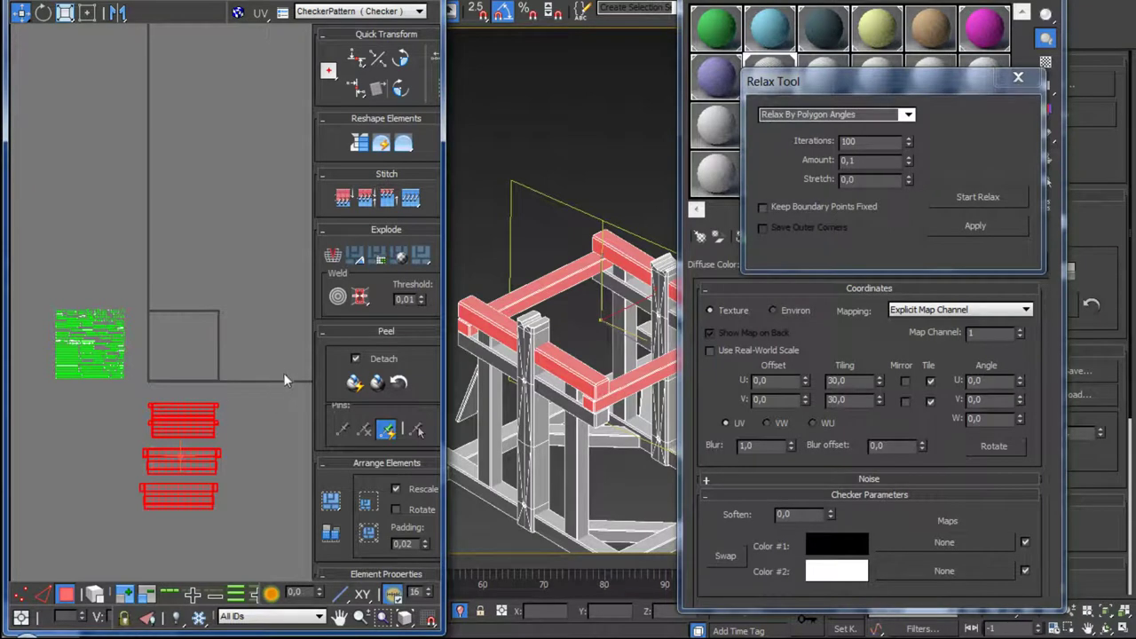
drag(946, 102, 967, 169)
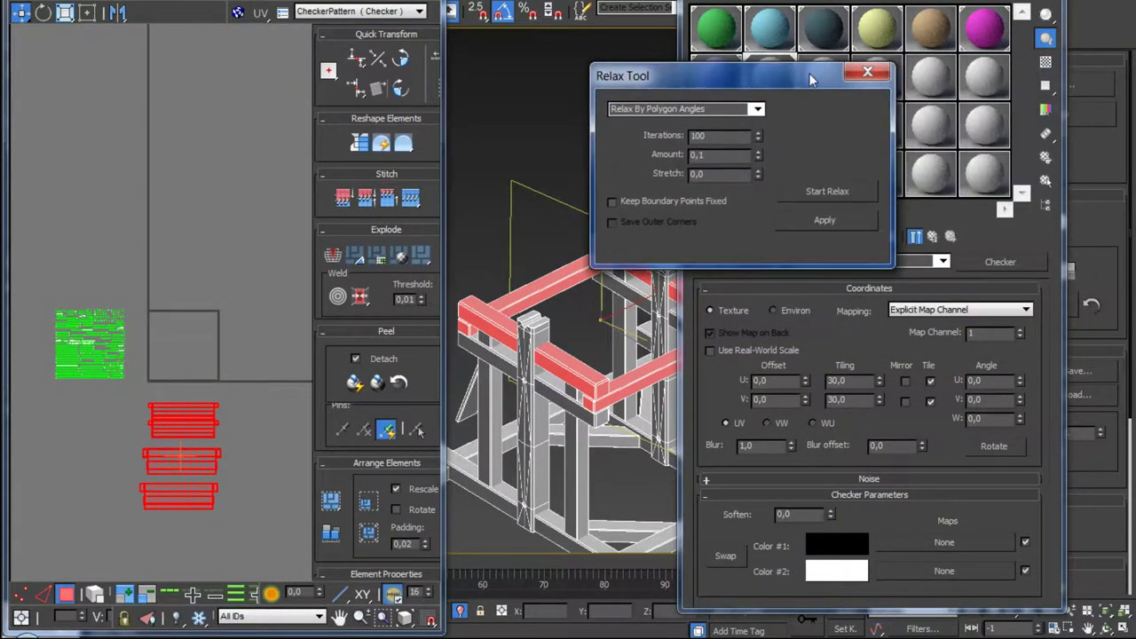
drag(967, 169, 953, 81)
drag(847, 89, 842, 116)
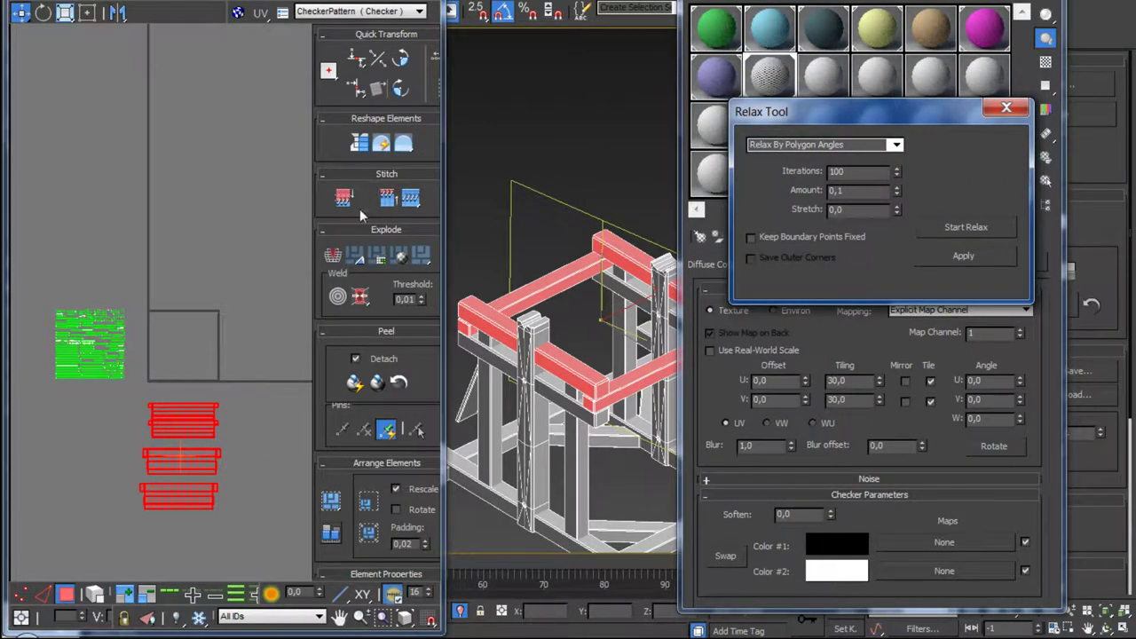
click(245, 415)
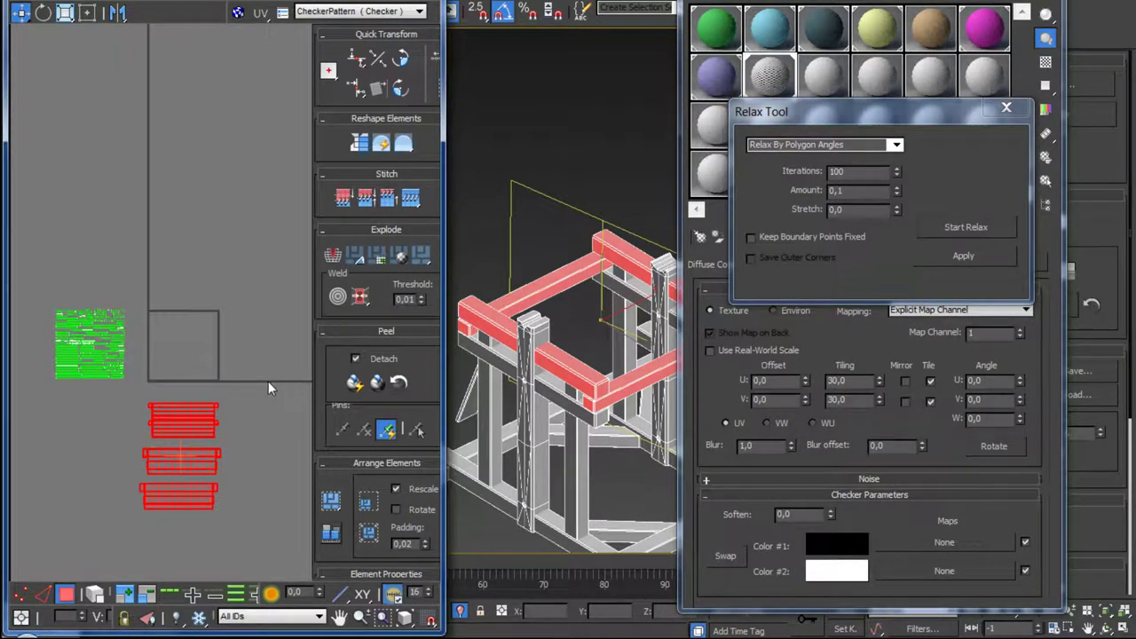
click(238, 452)
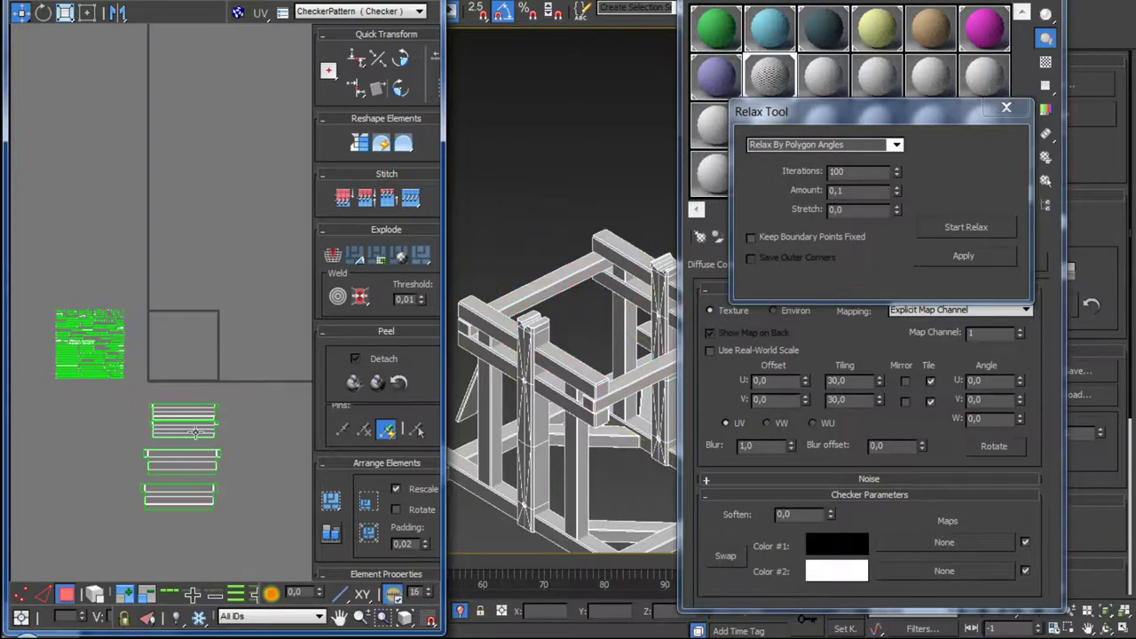
scroll(64, 304, up, 5)
click(138, 396)
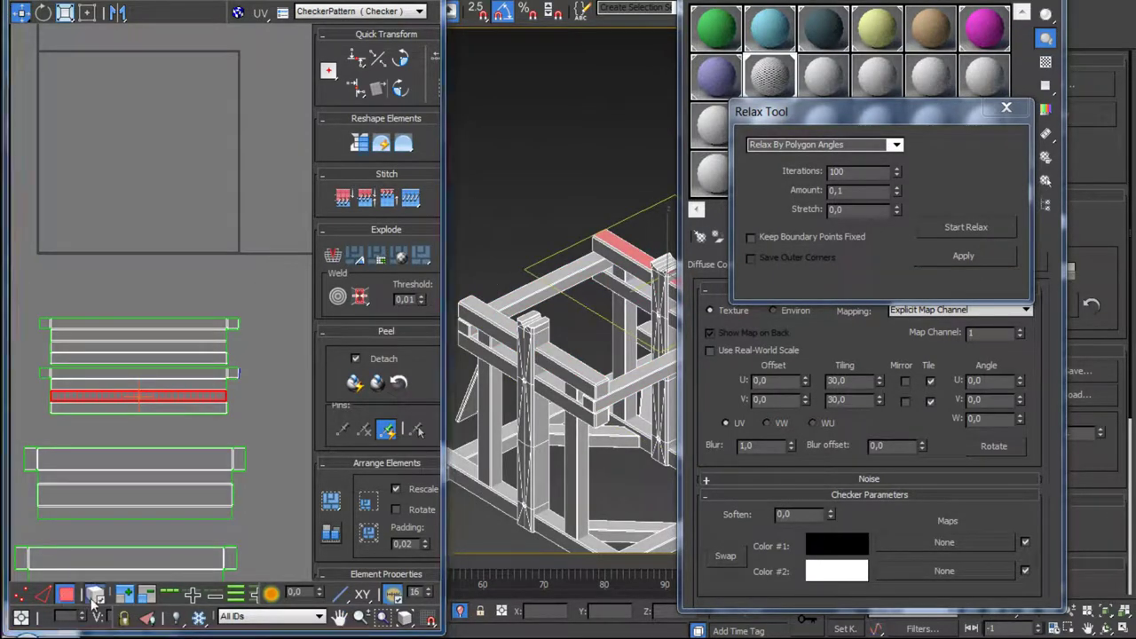
click(204, 387)
drag(192, 390, 191, 403)
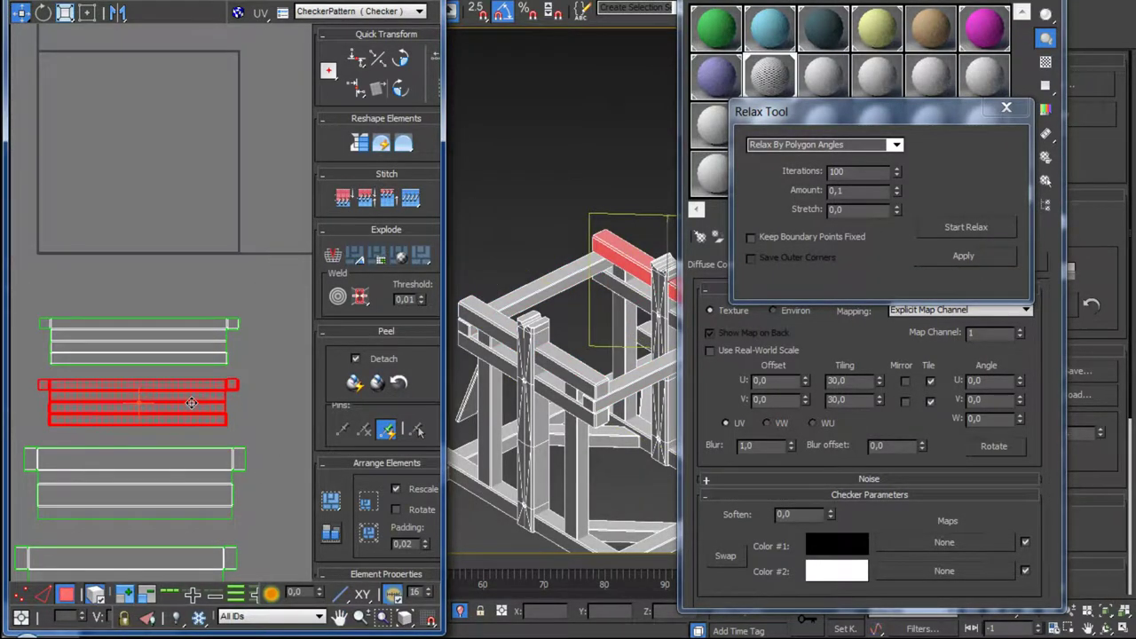
click(157, 470)
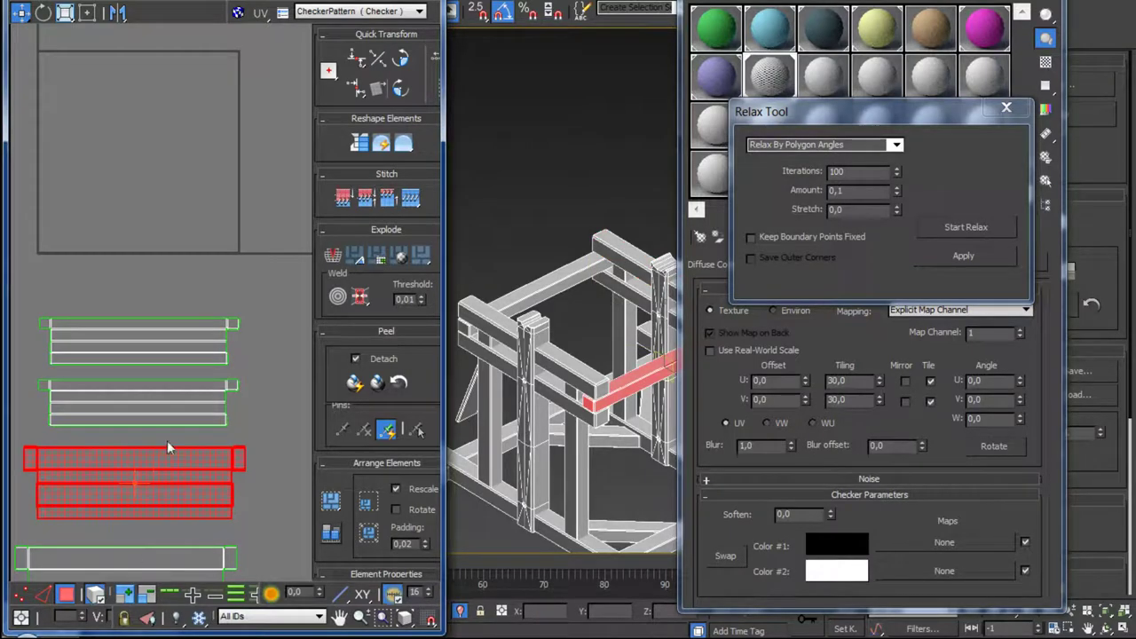
middle_drag(260, 405, 242, 340)
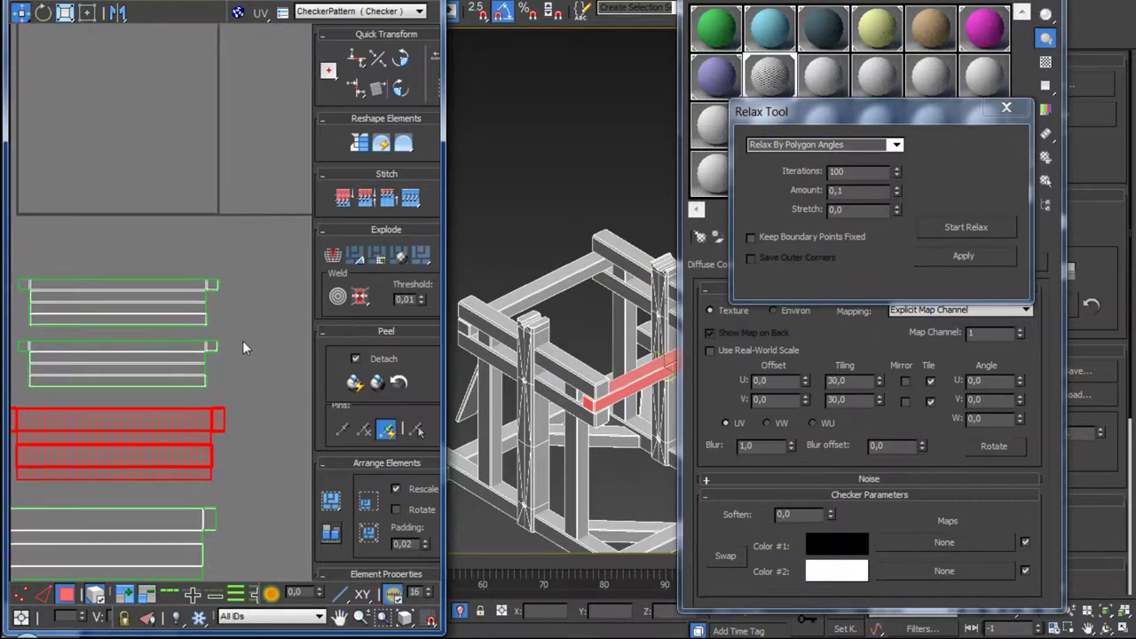
scroll(200, 305, down, 3)
scroll(159, 329, up, 3)
scroll(169, 306, up, 4)
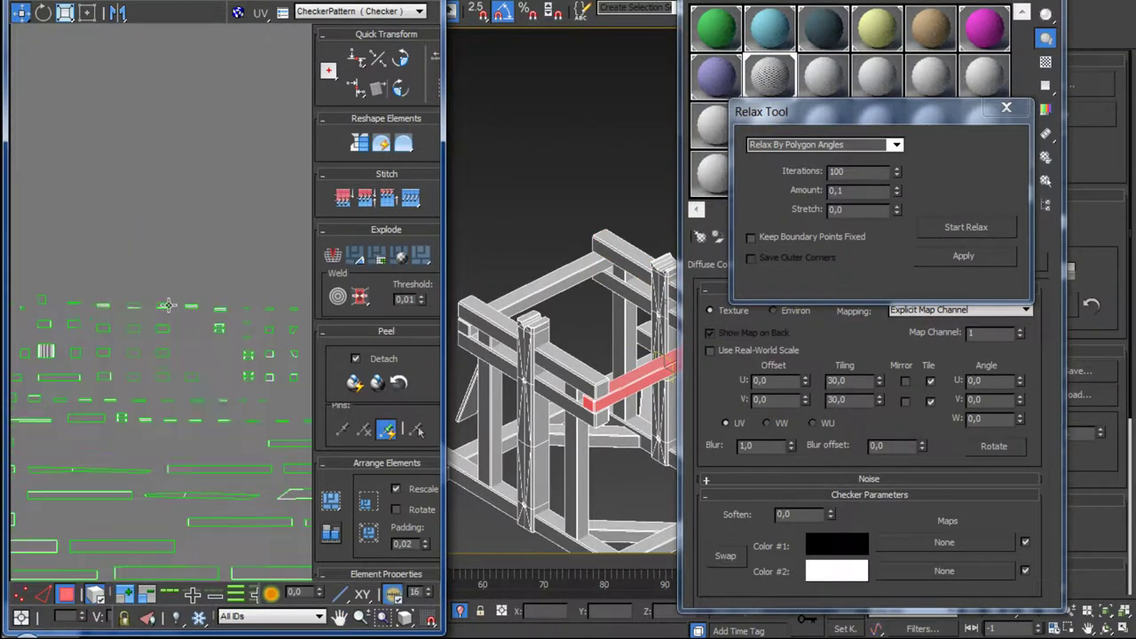
scroll(170, 321, up, 3)
click(167, 318)
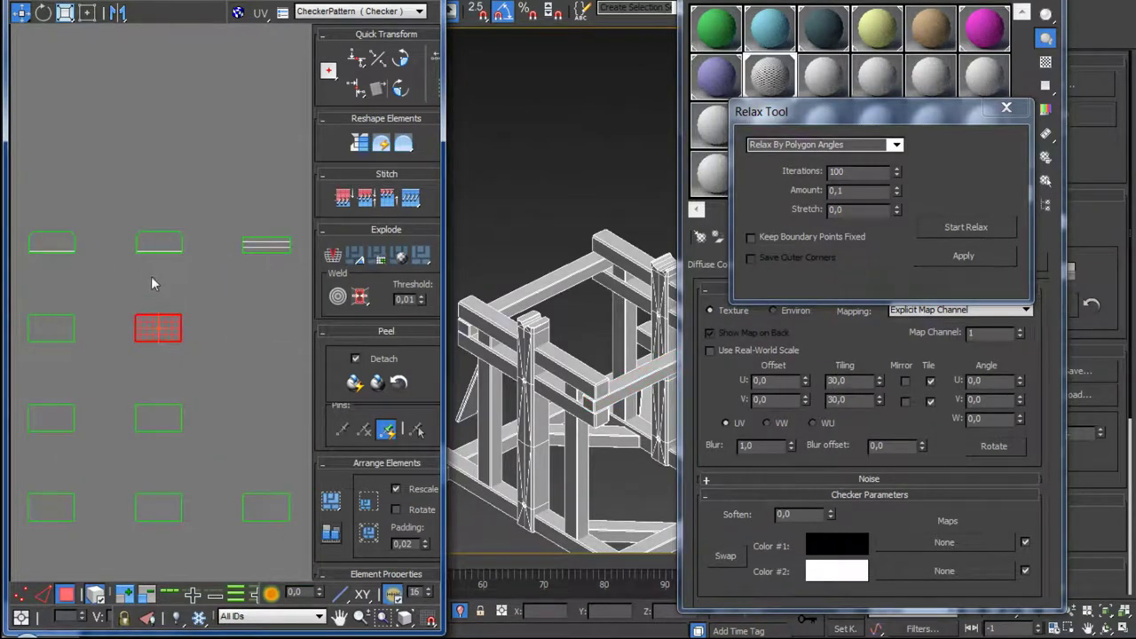
scroll(172, 303, down, 5)
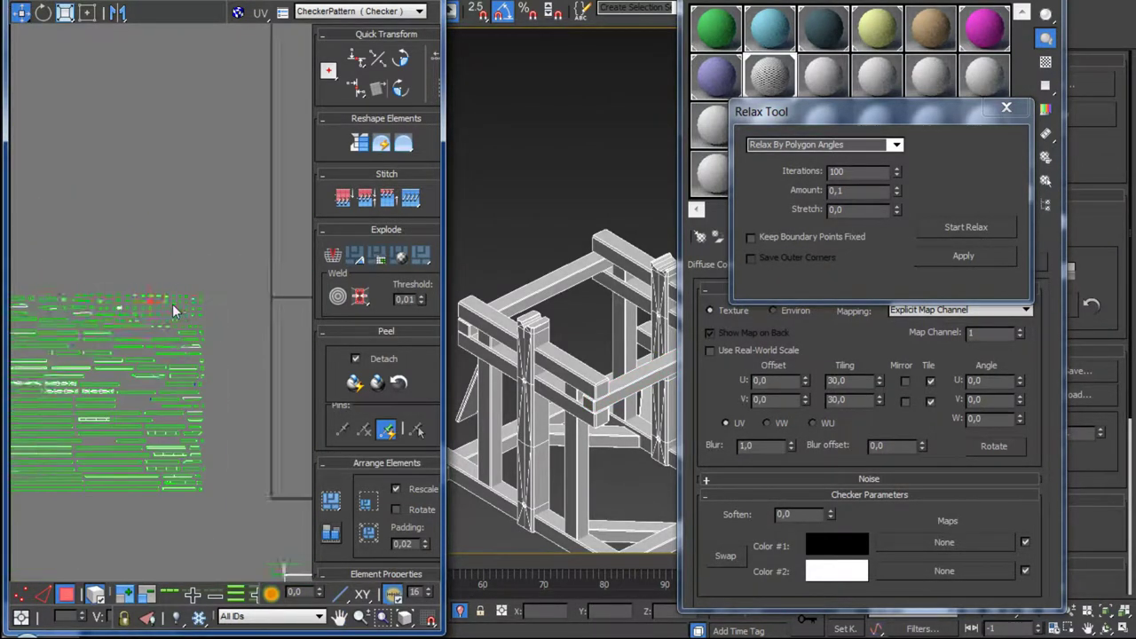
scroll(98, 315, down, 2)
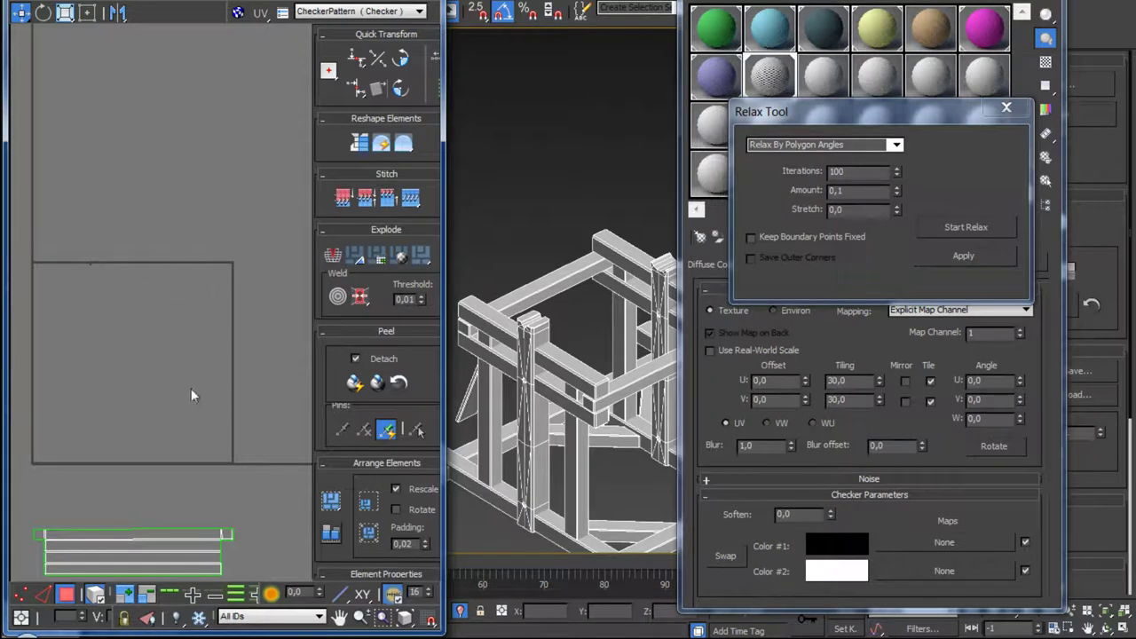
middle_drag(191, 389, 67, 262)
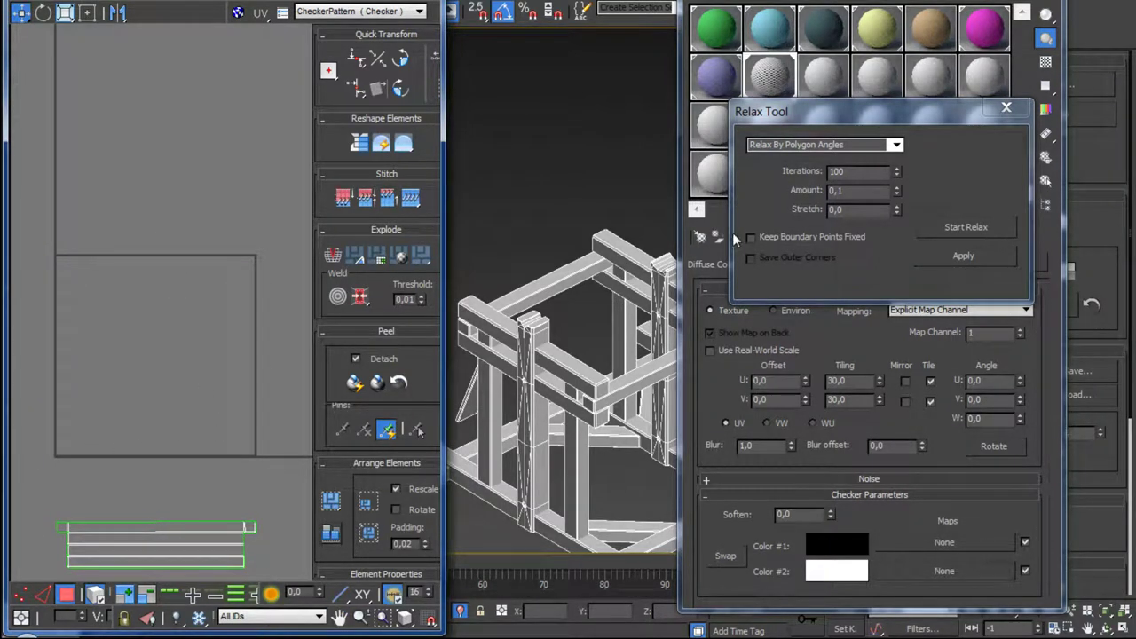
mouse_move(872, 112)
mouse_down()
mouse_move(898, 222)
mouse_move(881, 275)
mouse_move(887, 399)
mouse_up()
Step: Pick the brown 'beams' material slot and assign it to the timber frame
click(768, 40)
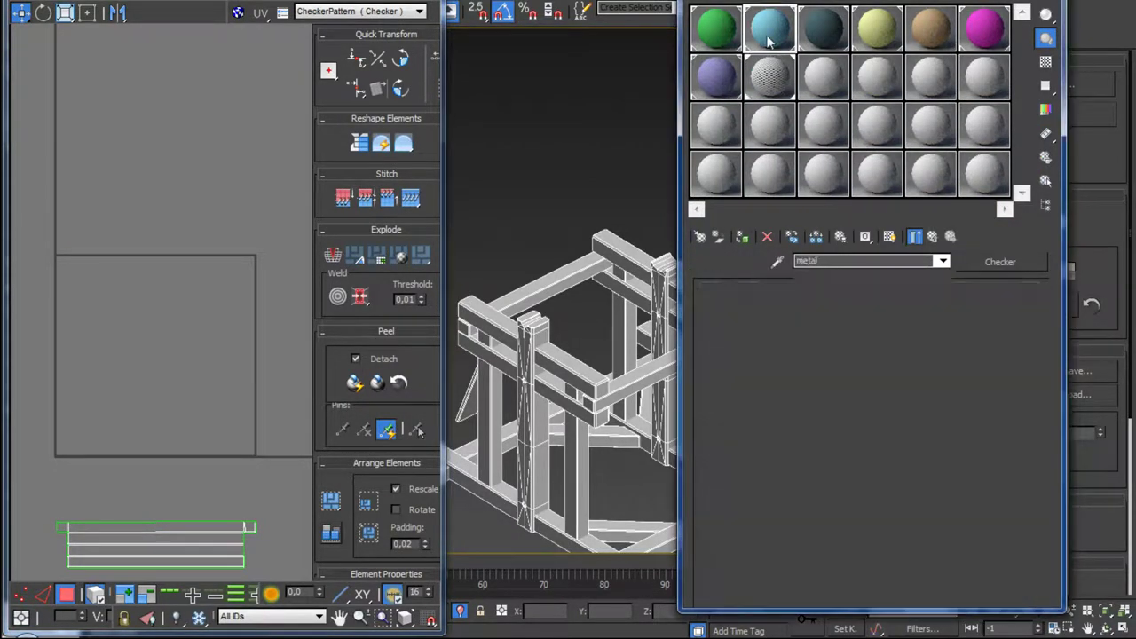
click(822, 35)
click(891, 40)
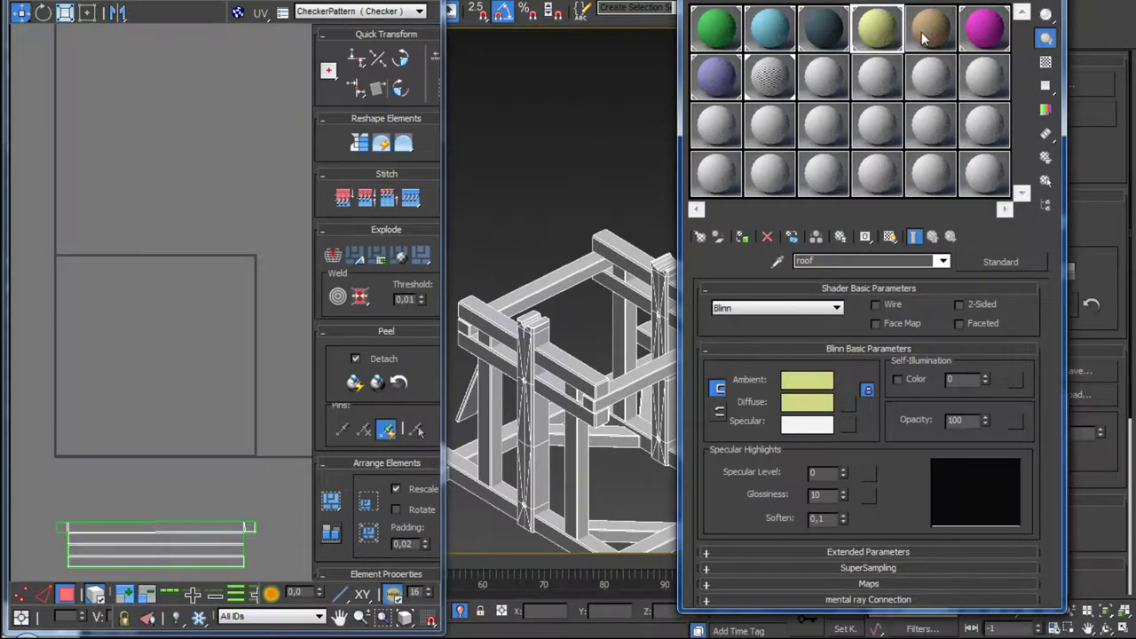
click(923, 38)
click(983, 40)
click(919, 35)
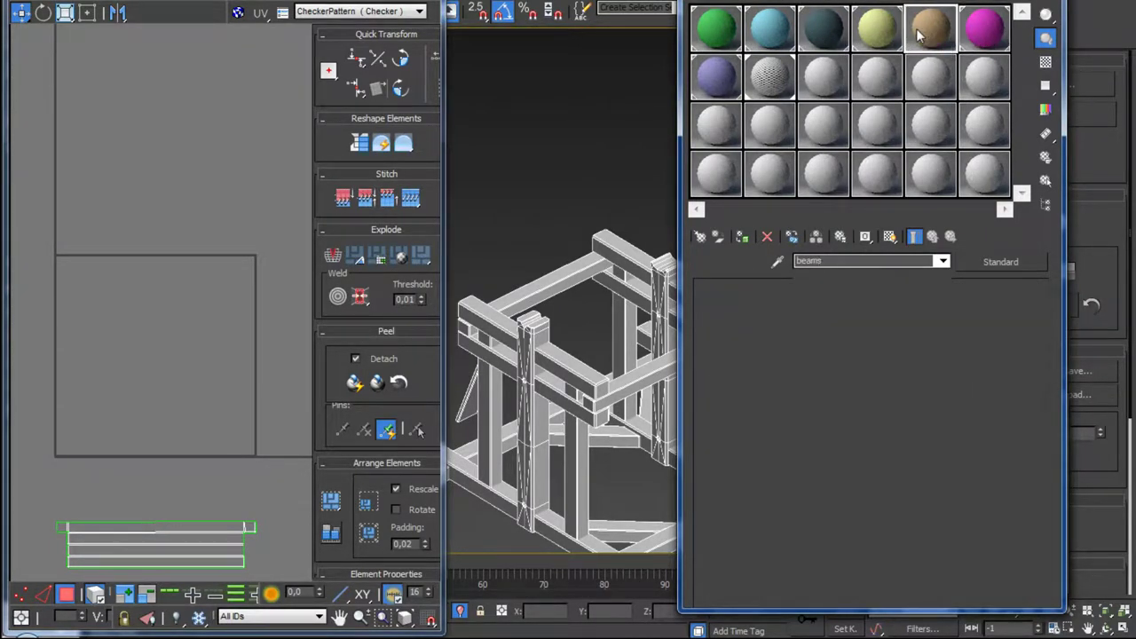
click(743, 238)
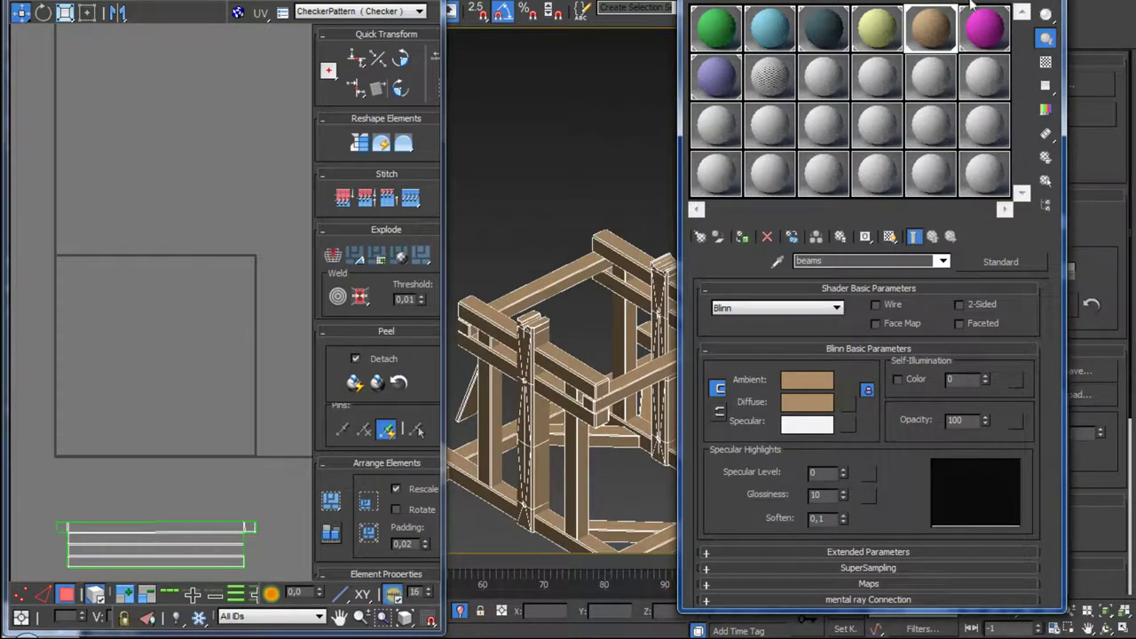
Step: Close the Material Editor, move the Relax Tool dialog up, and select the top beams' UV islands
key(m)
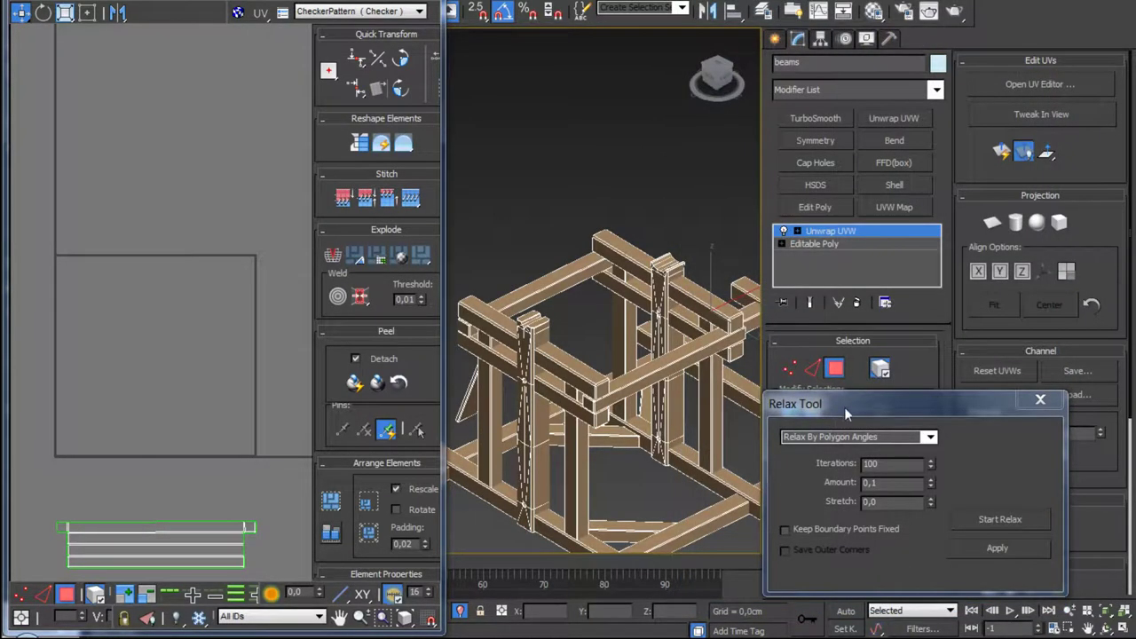
drag(845, 410, 878, 49)
scroll(191, 283, down, 4)
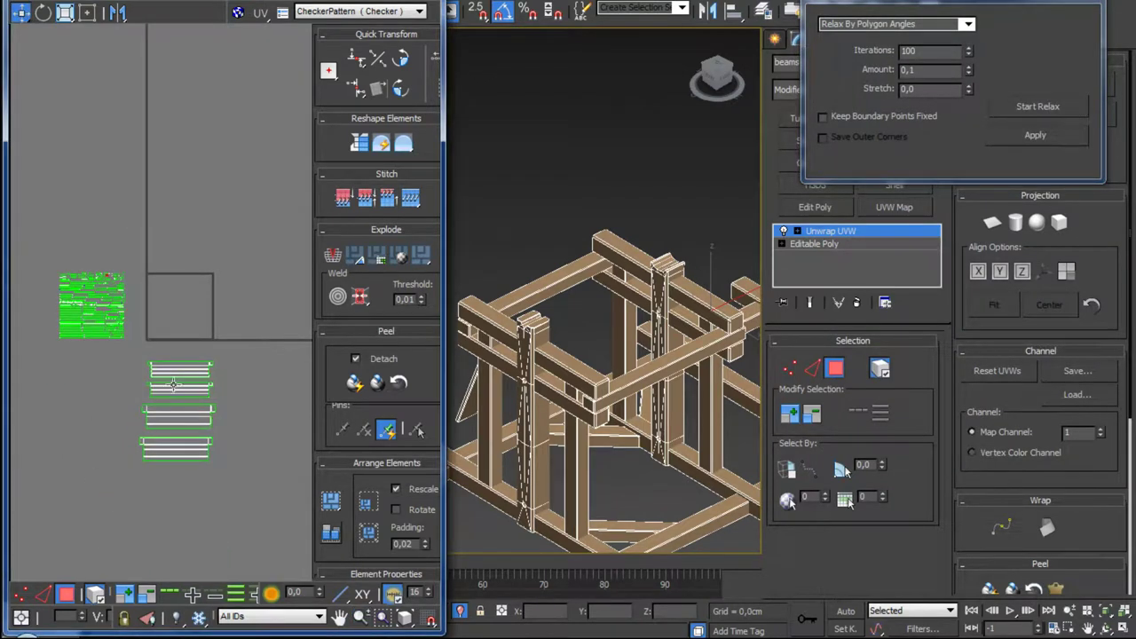
middle_drag(174, 384, 198, 299)
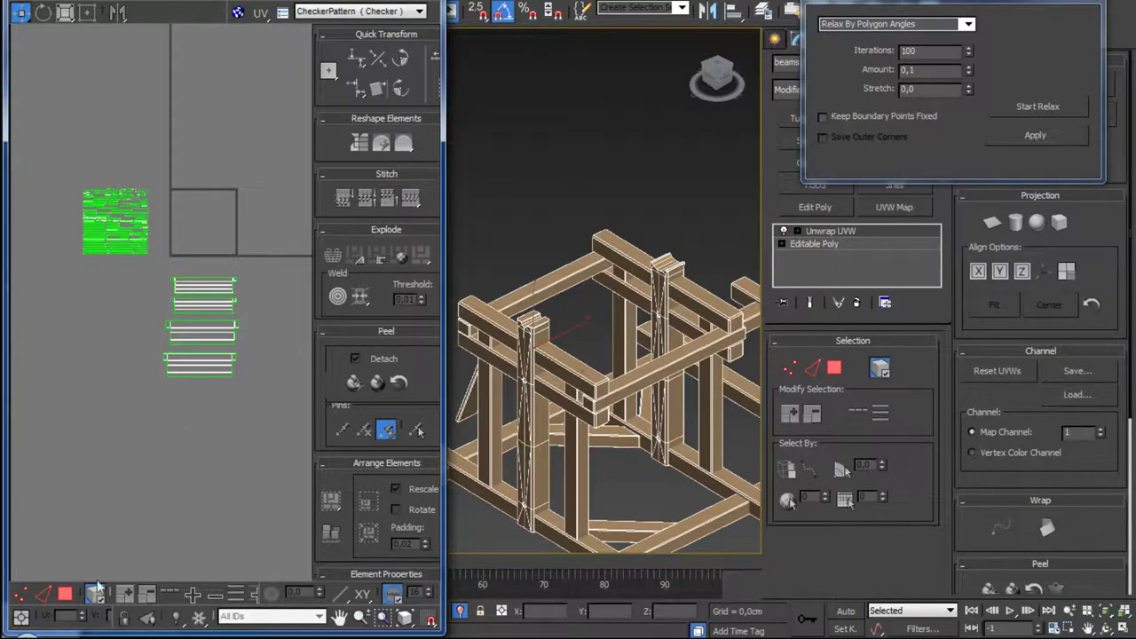
click(277, 279)
drag(148, 430, 148, 429)
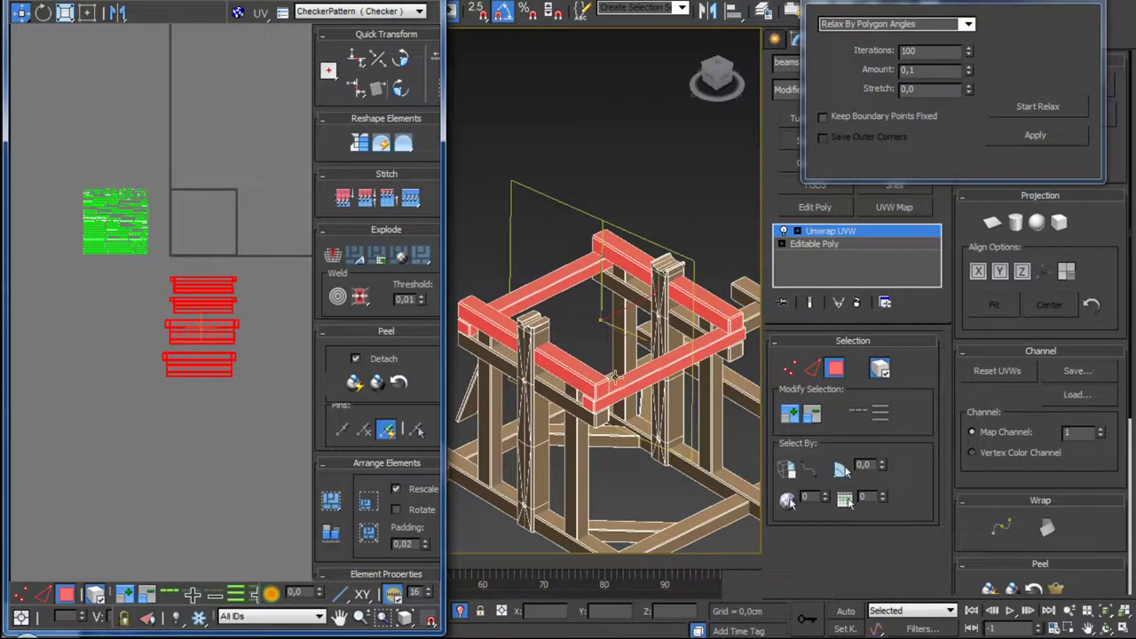
Step: Ctrl-select the two vertical posts in the viewport while orbiting the frame
mouse_move(533, 355)
alt+middle_down()
mouse_move(577, 355)
mouse_move(589, 337)
mouse_move(648, 340)
alt+middle_up()
scroll(577, 346, up, 5)
click(495, 345)
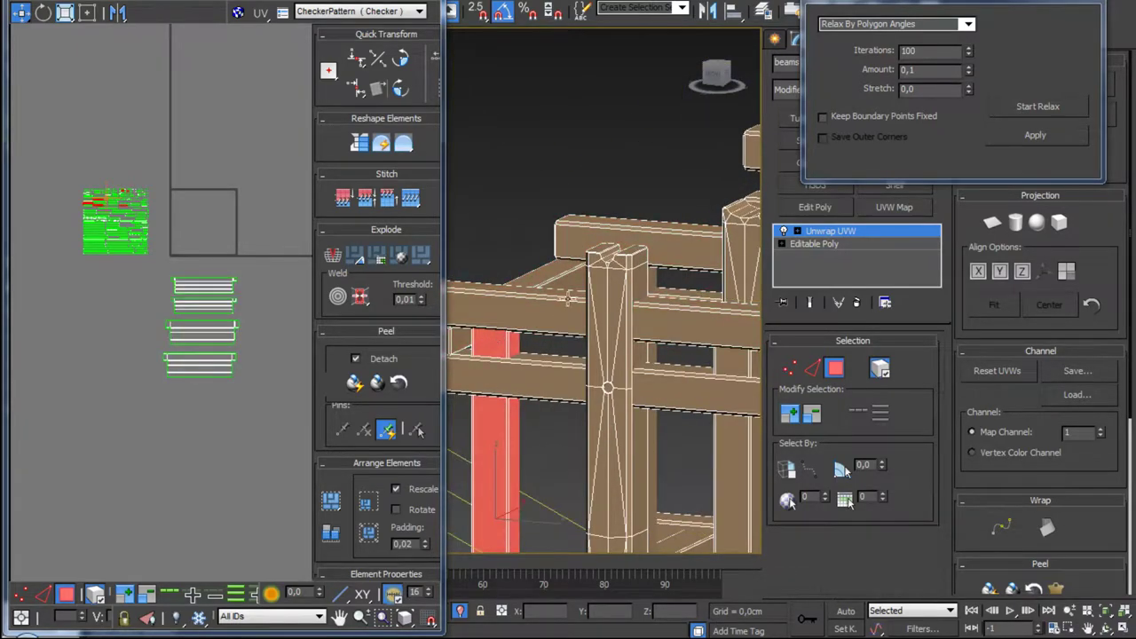
scroll(533, 355, down, 5)
alt+middle_drag(533, 355, 568, 355)
scroll(601, 412, up, 4)
ctrl+click(629, 375)
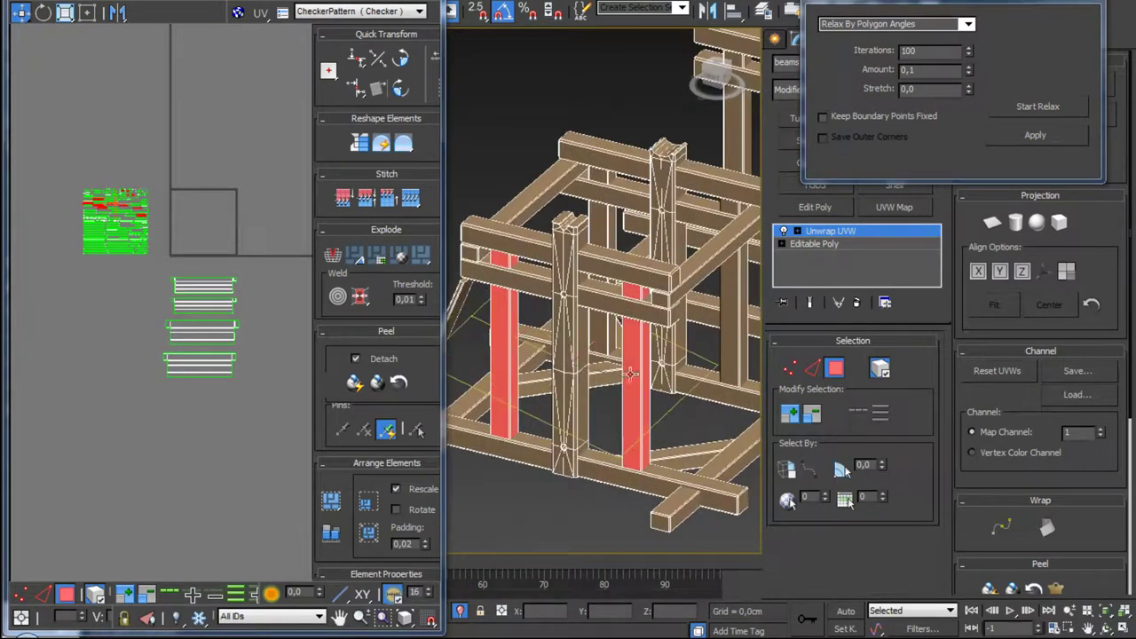
mouse_move(628, 375)
alt+middle_down()
mouse_move(576, 373)
mouse_move(559, 355)
alt+middle_up()
scroll(625, 373, up, 3)
scroll(625, 374, down, 5)
scroll(603, 355, up, 3)
scroll(603, 355, up, 2)
scroll(603, 355, down, 2)
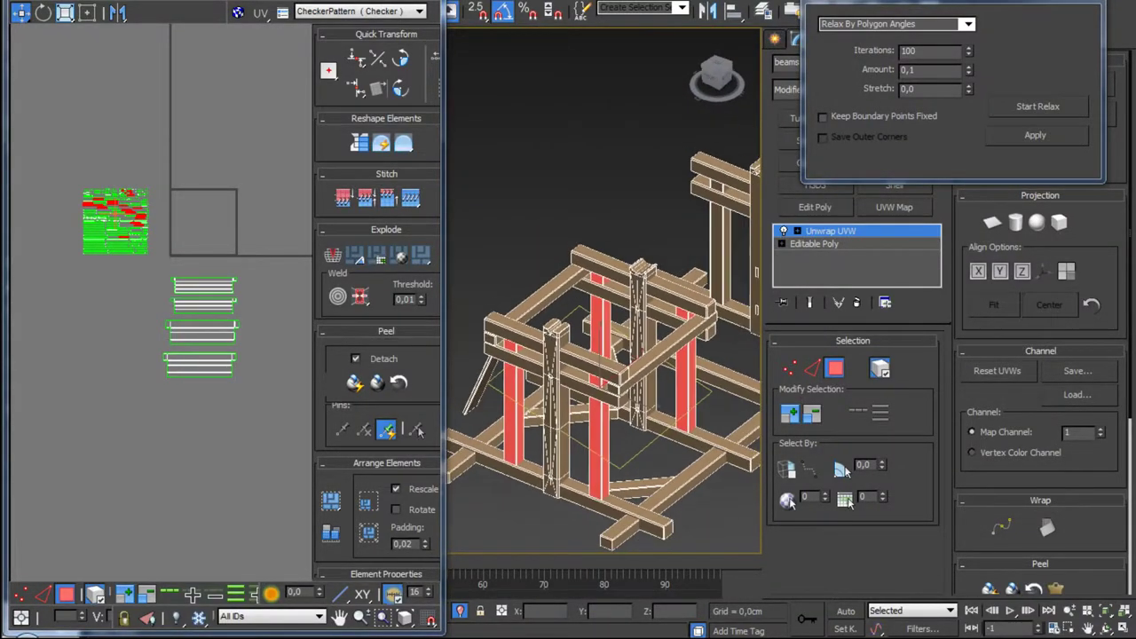
click(182, 2)
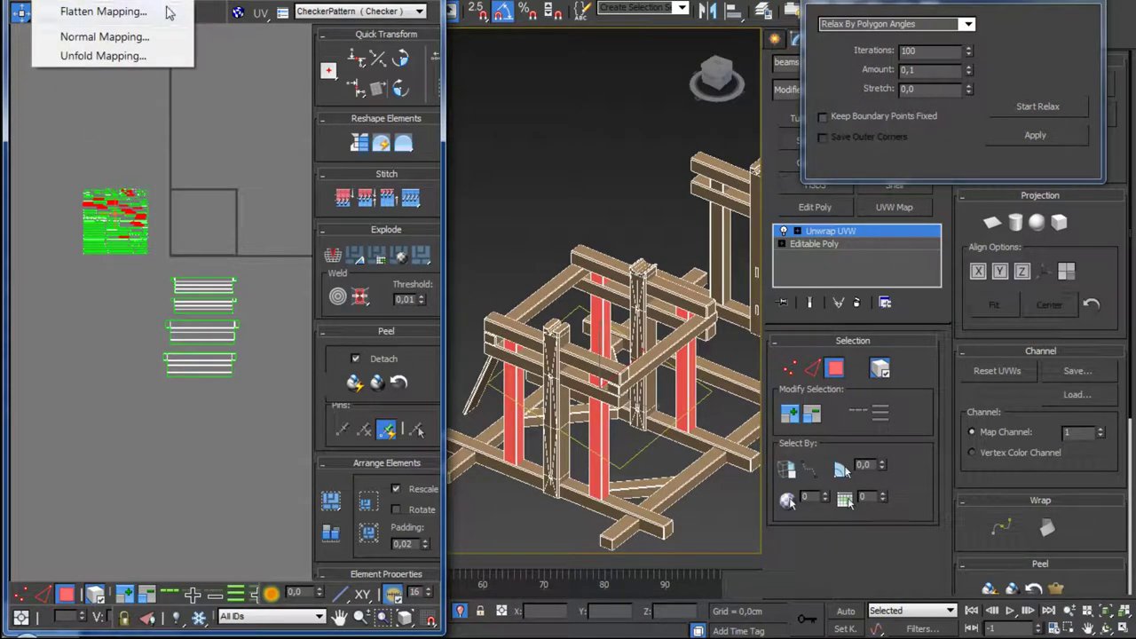
Step: Flatten the posts' UVs, move the islands aside, and switch to edge selection
click(167, 12)
click(293, 82)
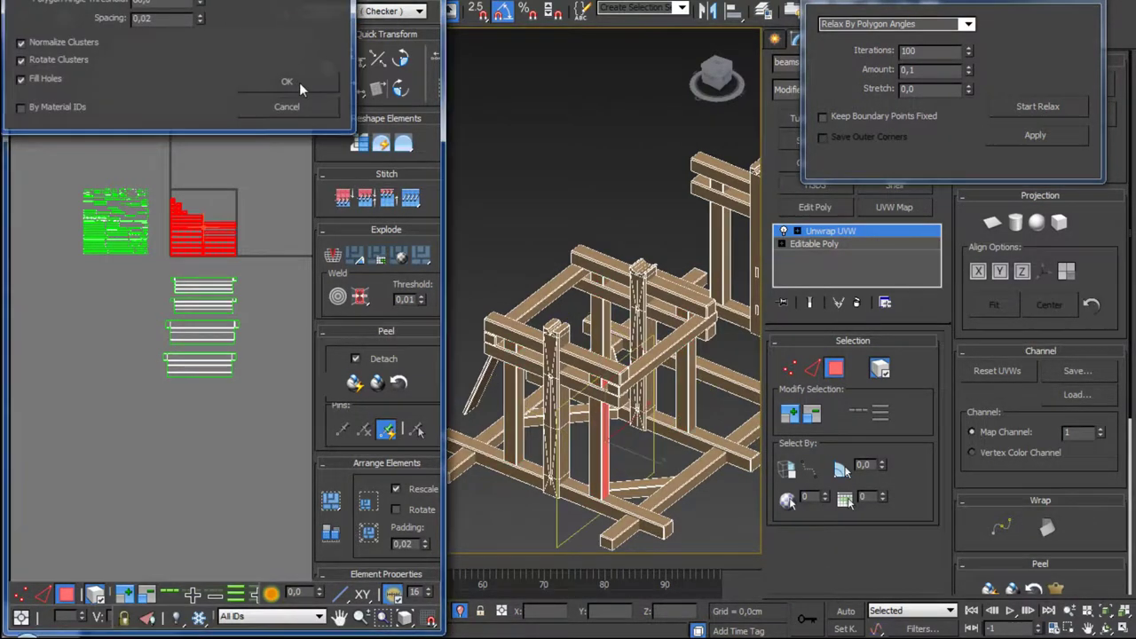
drag(217, 229, 135, 359)
key(ctrl+a)
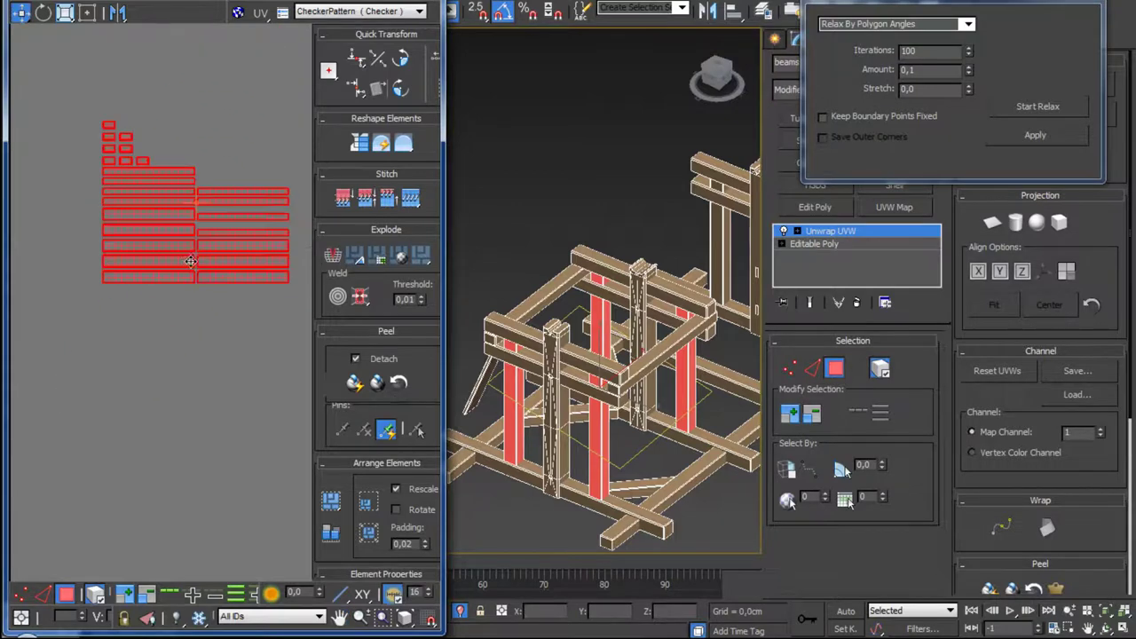
click(42, 593)
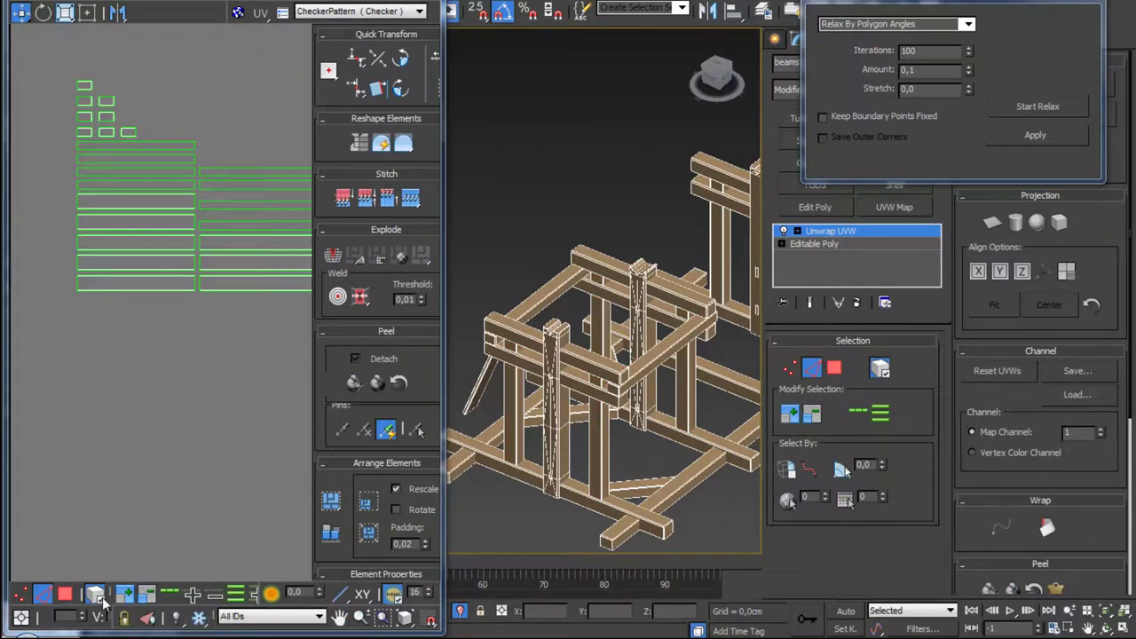
scroll(130, 422, up, 2)
scroll(129, 422, up, 3)
scroll(130, 422, up, 1)
scroll(143, 391, up, 1)
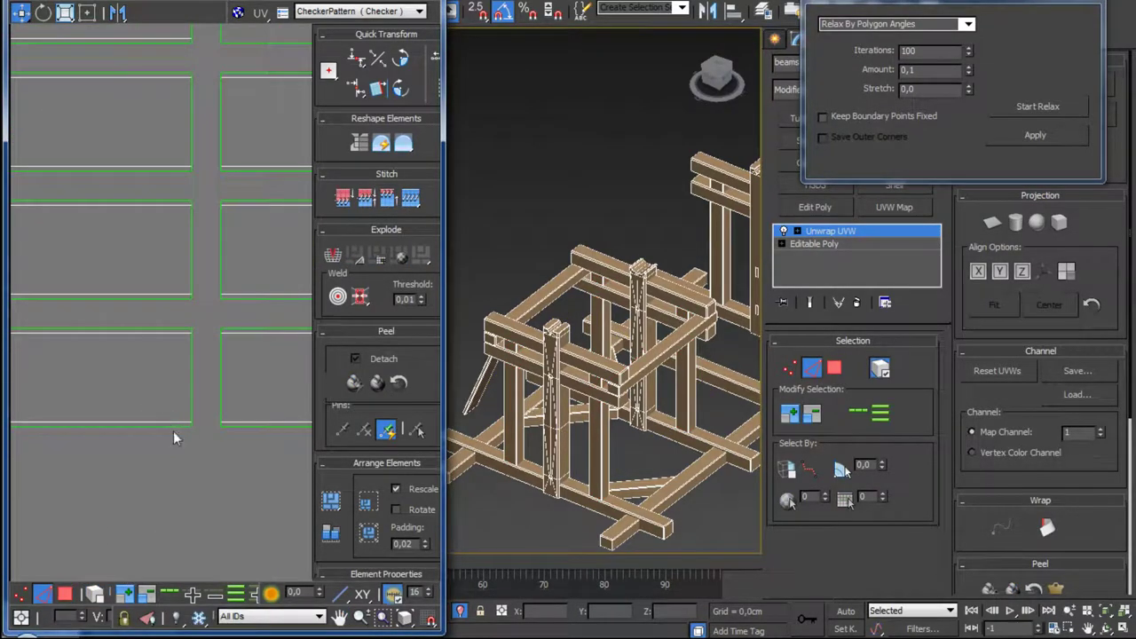
Step: Stitch the post islands into longer strips along bottom and vertical edges, then select whole polygons
click(170, 425)
click(417, 205)
click(177, 479)
click(409, 199)
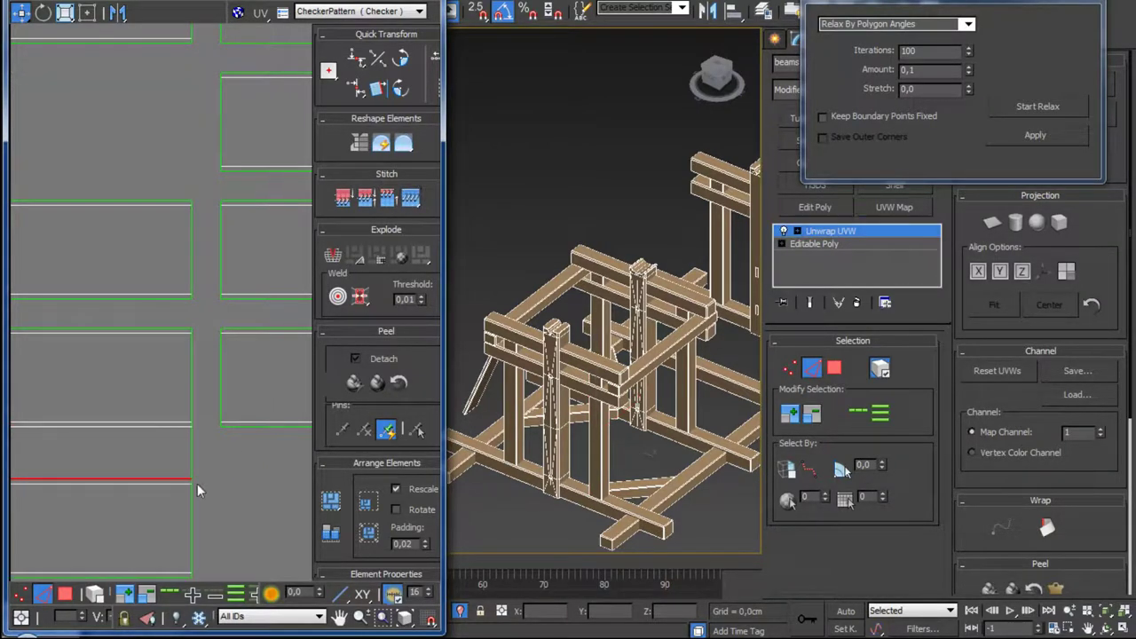
click(169, 444)
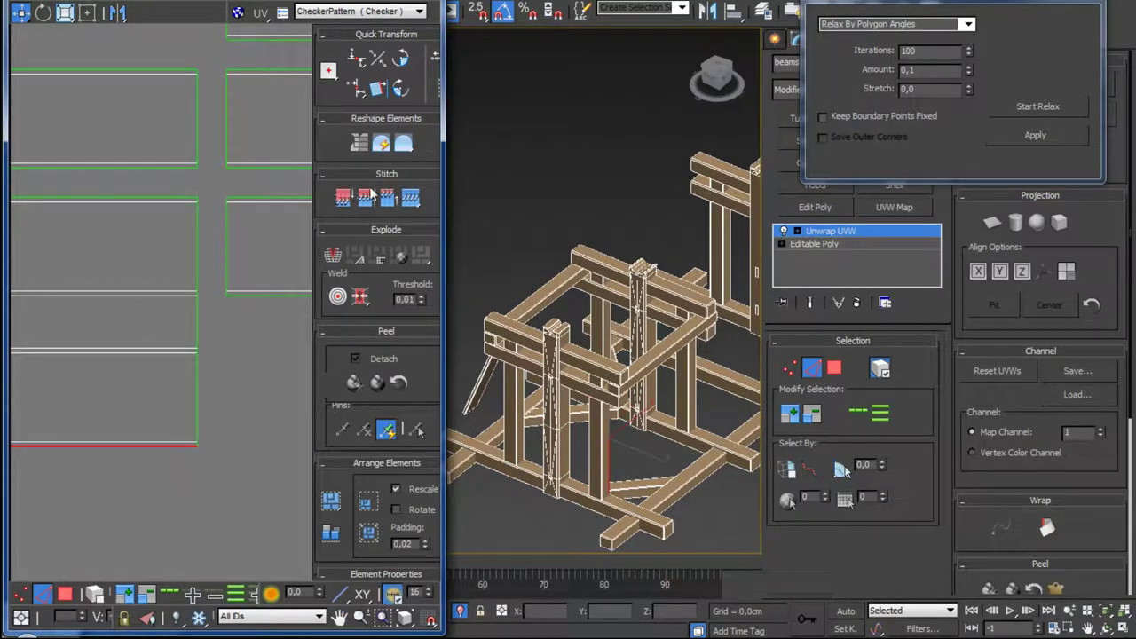
click(410, 197)
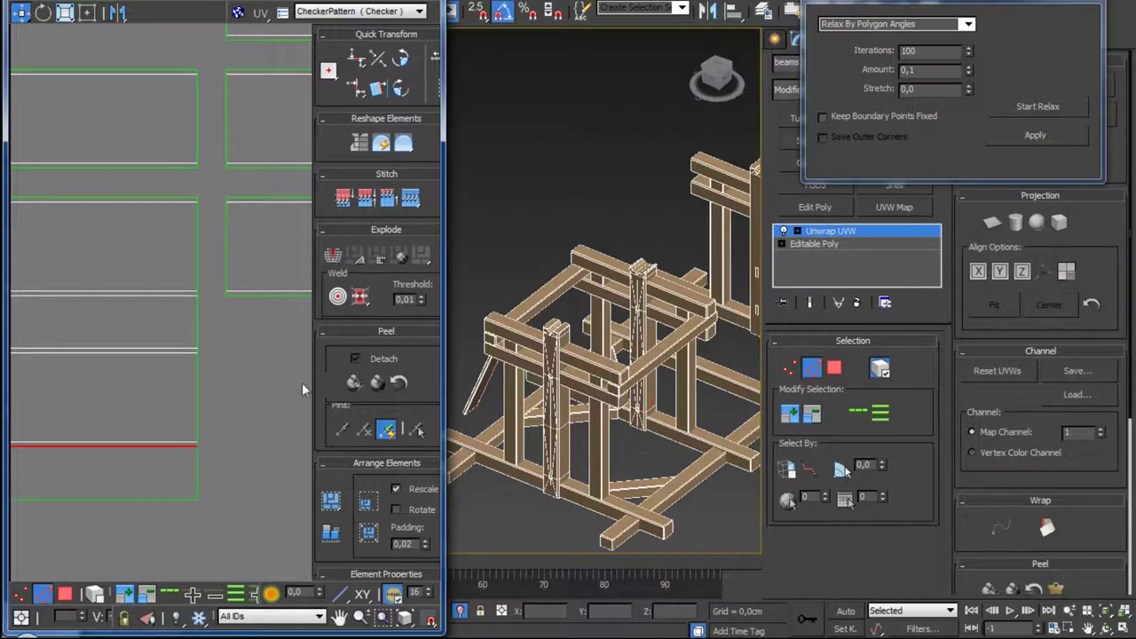
click(173, 499)
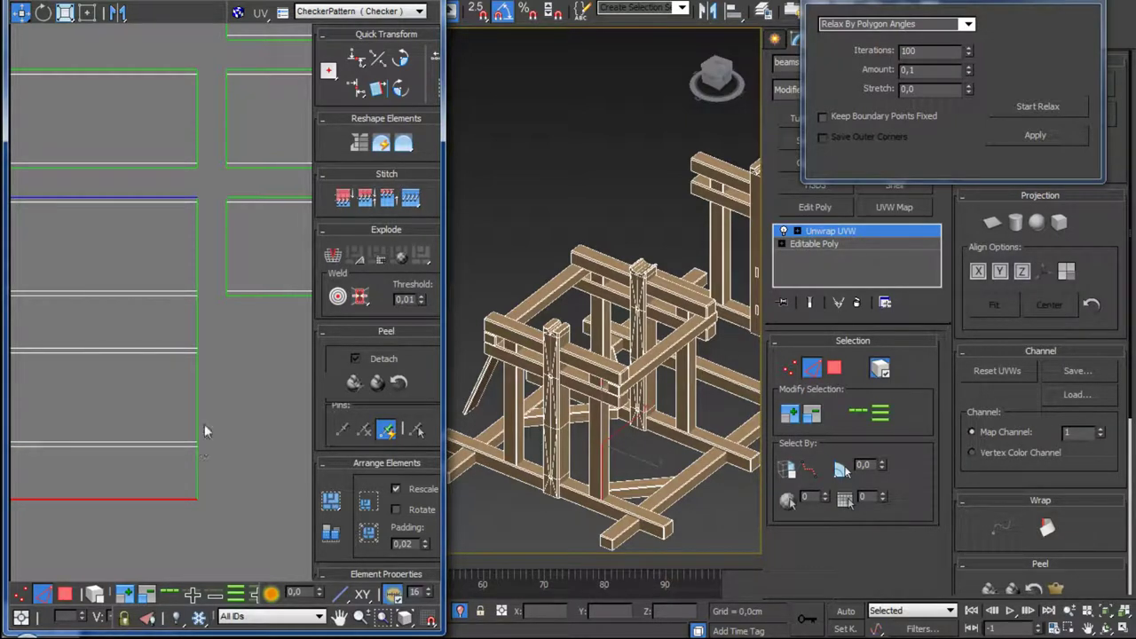
click(196, 260)
click(410, 197)
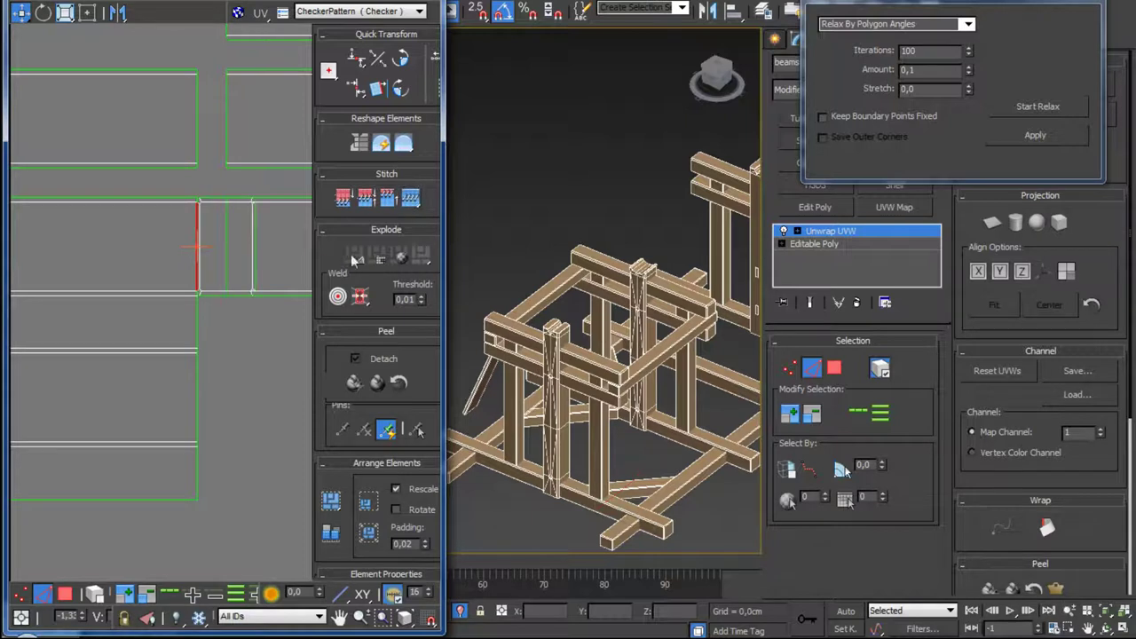
scroll(78, 376, up, 3)
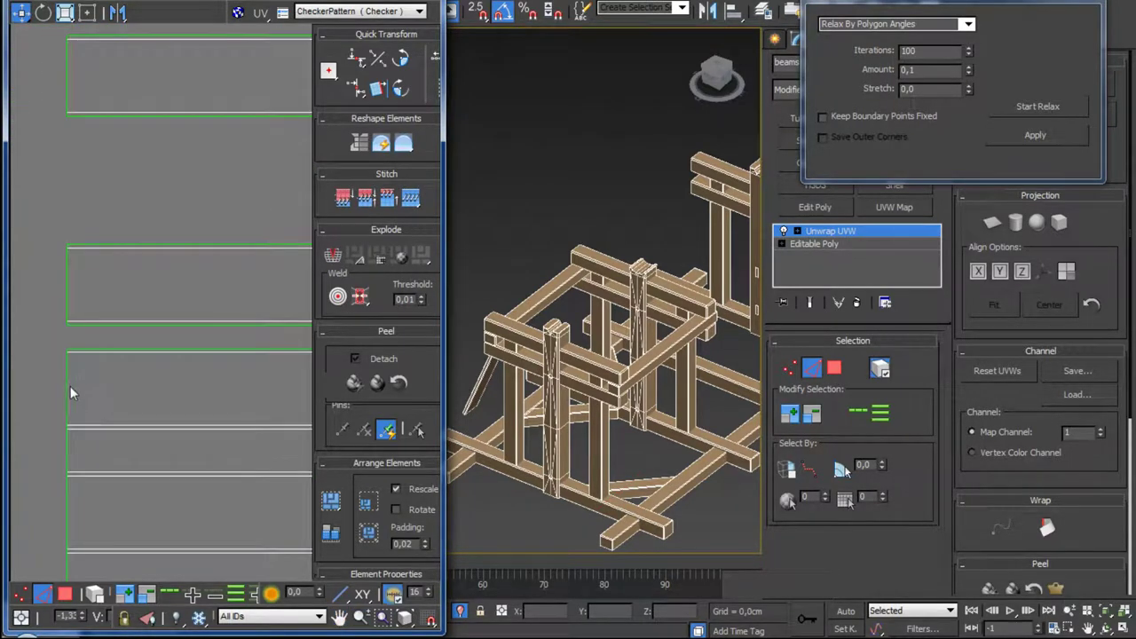
click(410, 197)
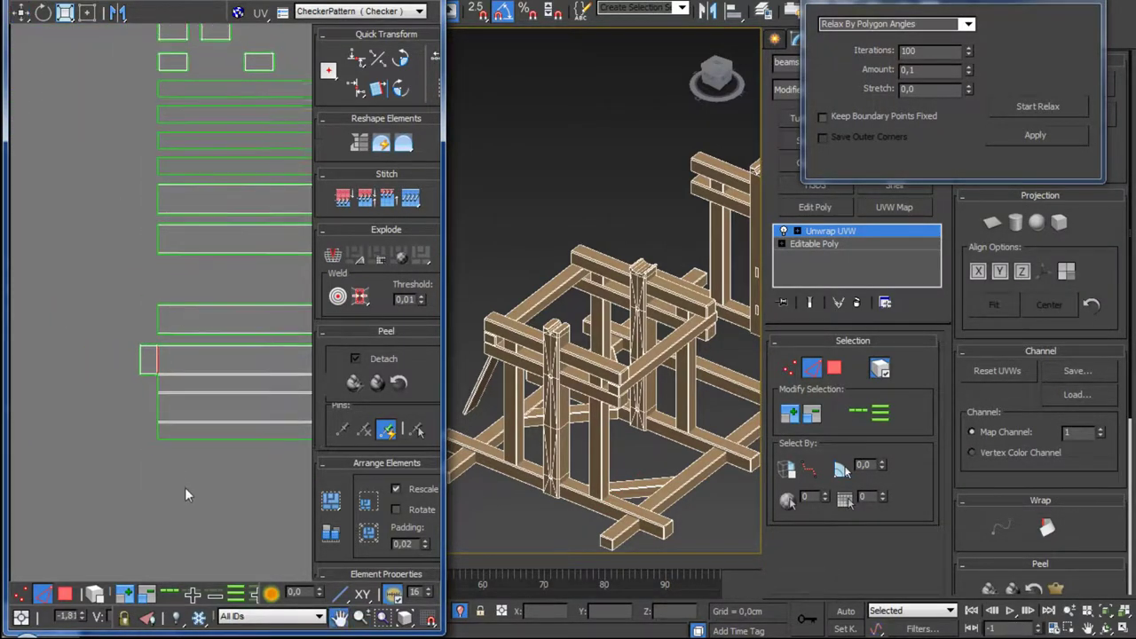
click(66, 592)
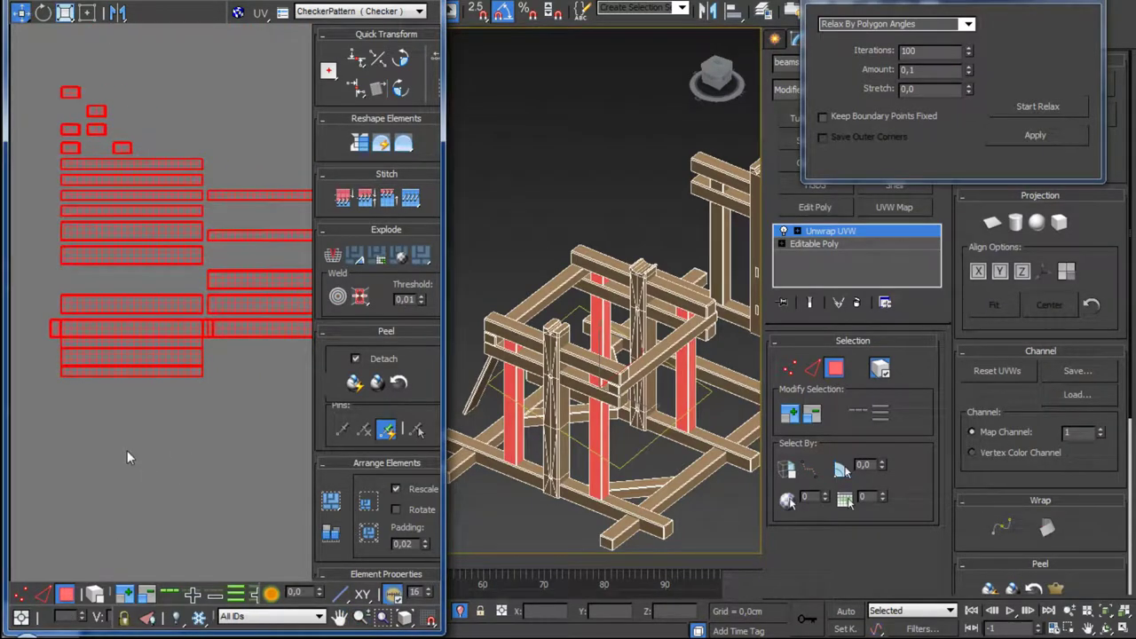
Step: Select the stitched posts' UV islands, shift them lower, and relax them by polygon angles
click(192, 425)
drag(144, 346, 131, 435)
click(1003, 108)
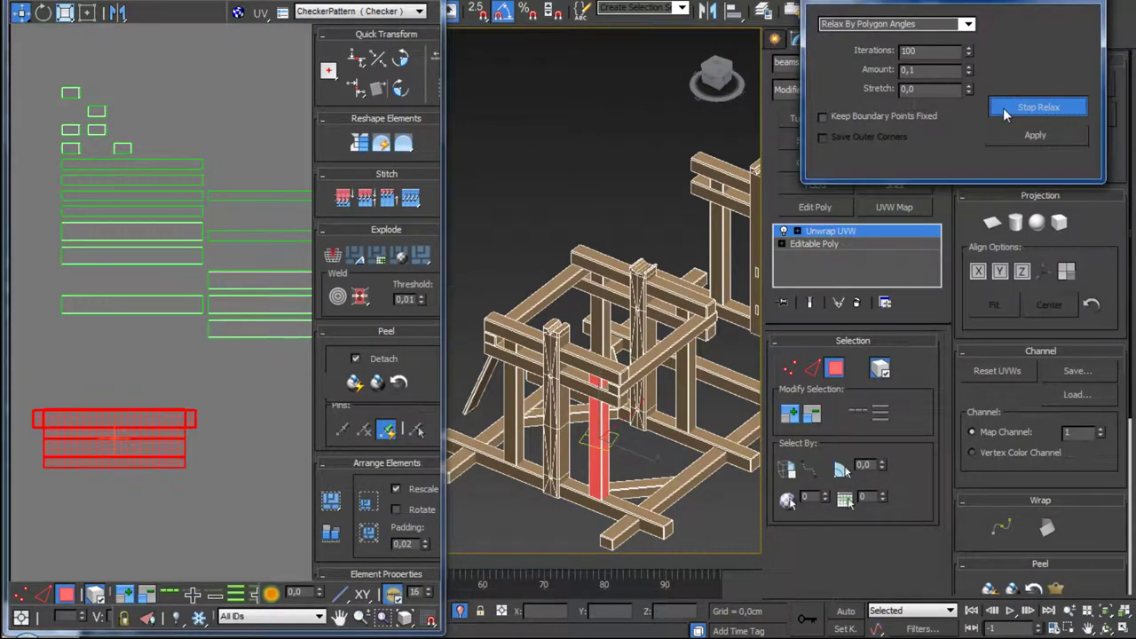
click(1006, 108)
Step: Move the relaxed post island down beside the other beam UV clusters
scroll(233, 466, down, 2)
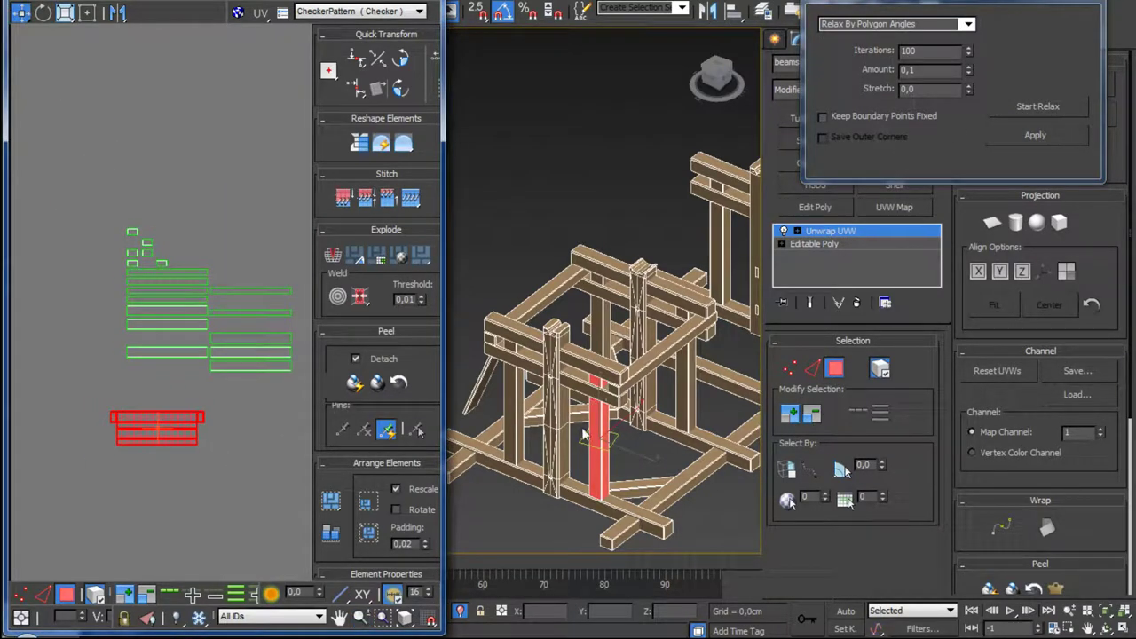
mouse_move(246, 441)
middle_down()
mouse_move(183, 491)
mouse_move(96, 405)
middle_up()
scroll(210, 480, down, 2)
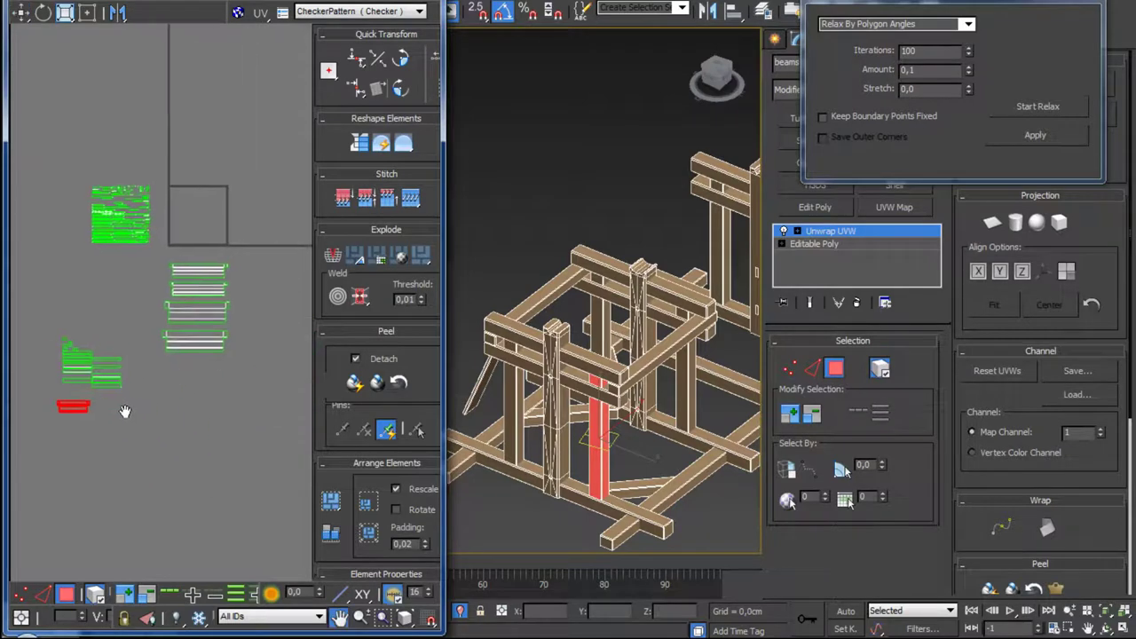
drag(92, 423, 182, 372)
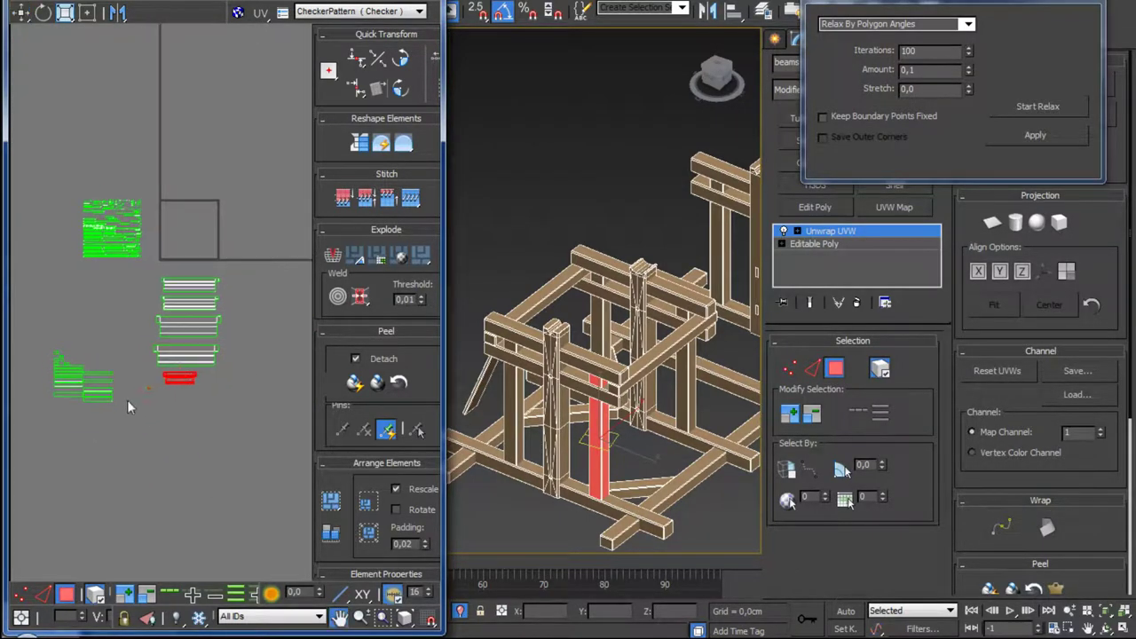
scroll(130, 410, up, 5)
Step: In UV edge mode, pick the bottom edges of the beam's UV strips
click(44, 593)
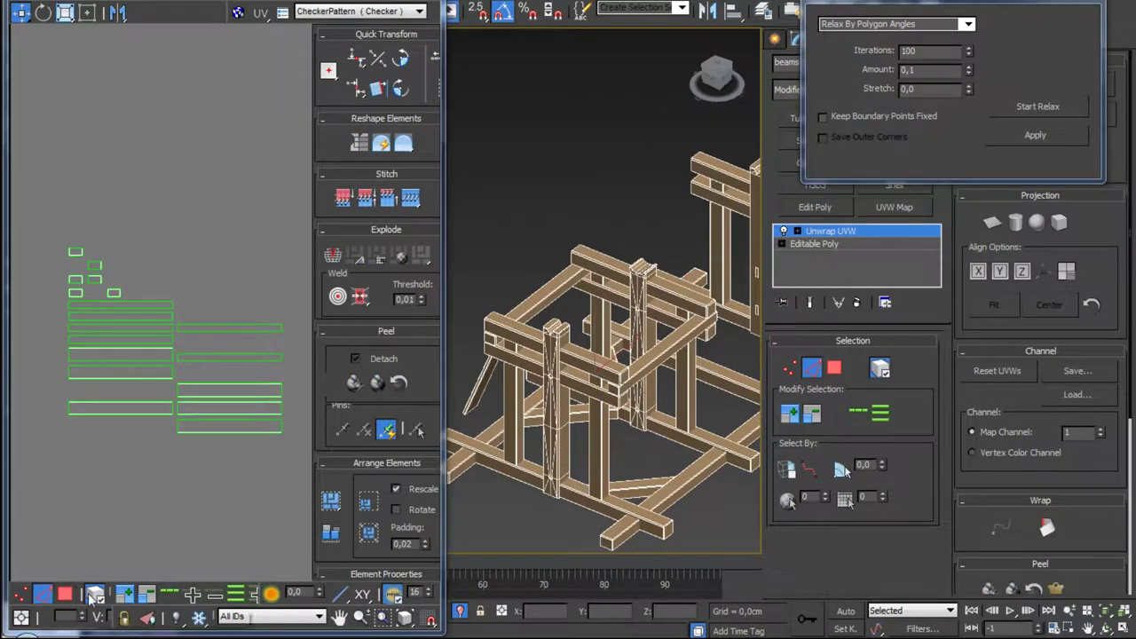
scroll(120, 453, up, 3)
scroll(149, 410, up, 2)
scroll(141, 411, up, 2)
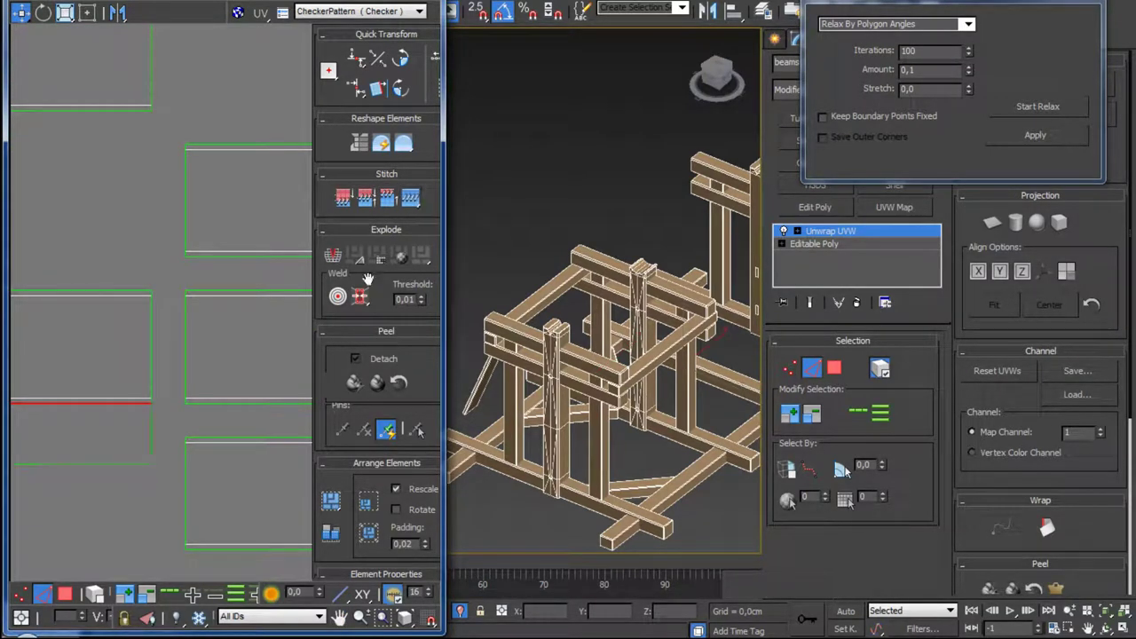
click(163, 454)
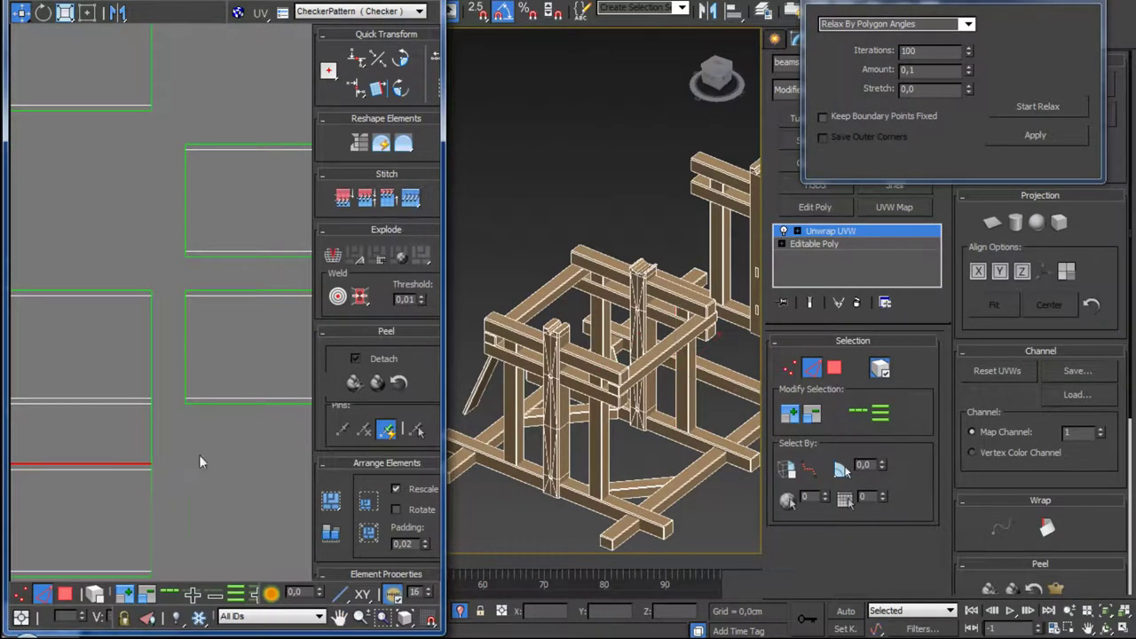
middle_drag(199, 455, 162, 391)
click(130, 439)
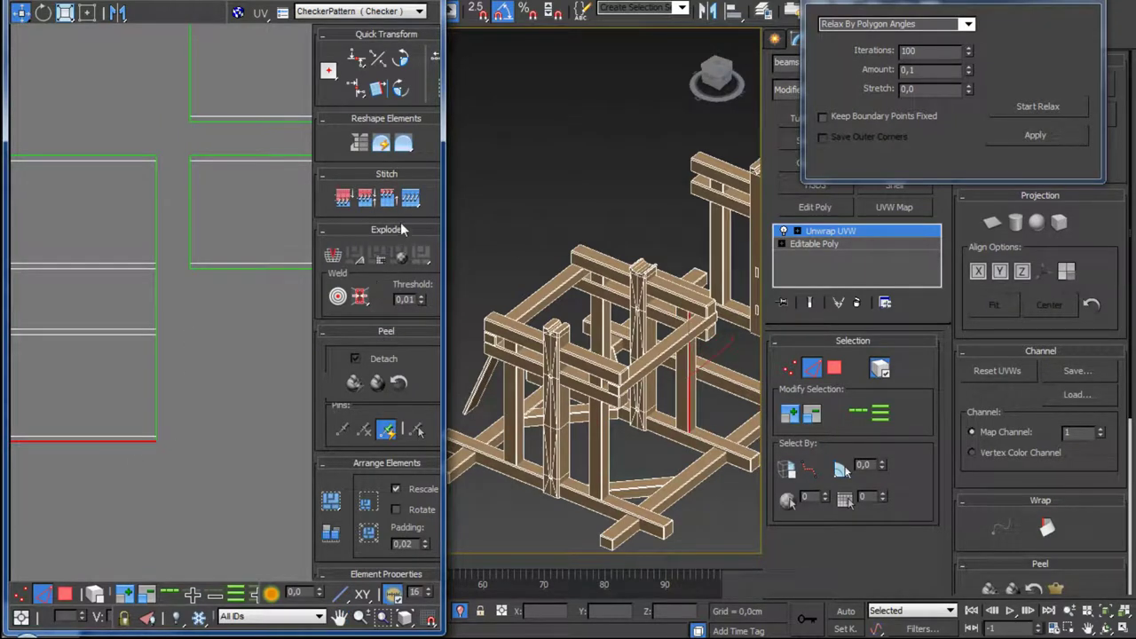
middle_drag(156, 476, 165, 450)
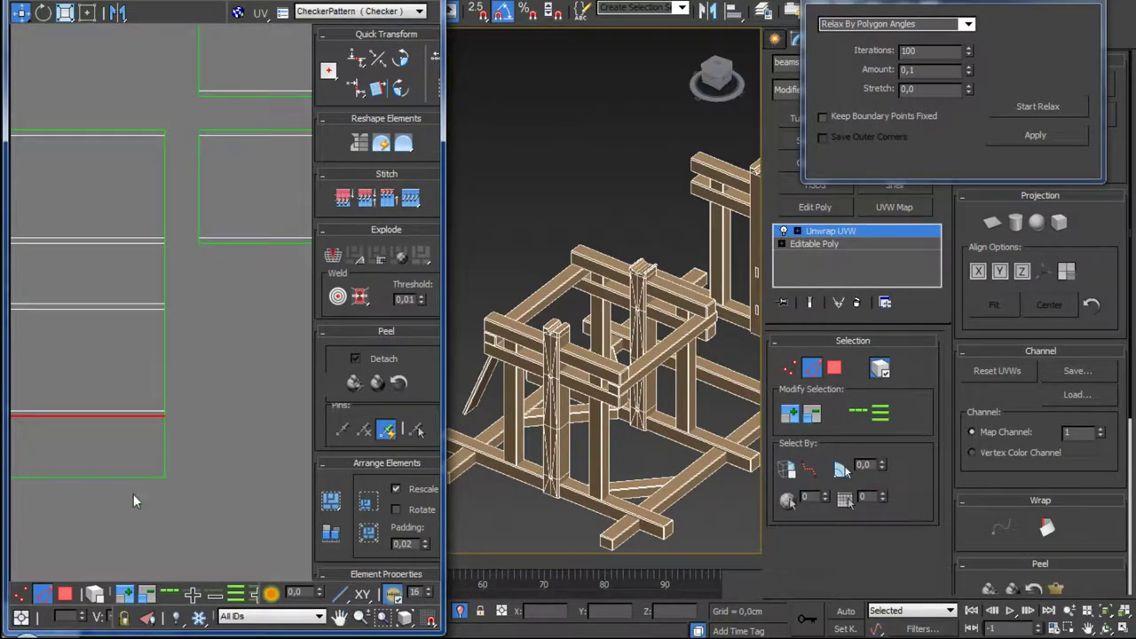
click(156, 476)
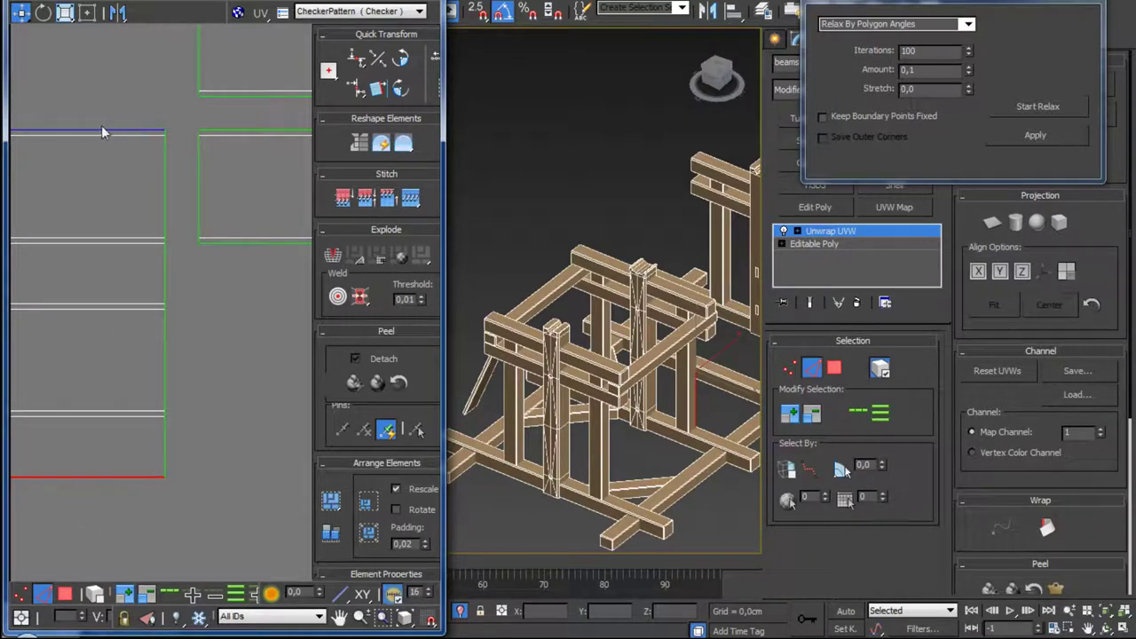
Step: Join the strip's vertical edges to their matching edges with Stitch to Target
click(164, 182)
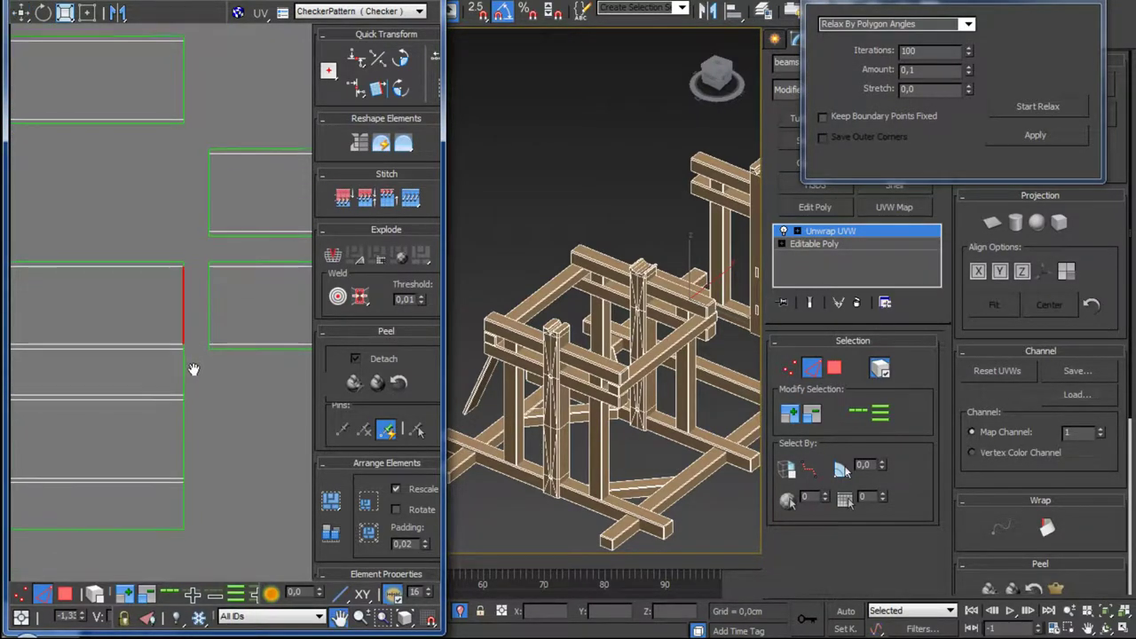
click(149, 528)
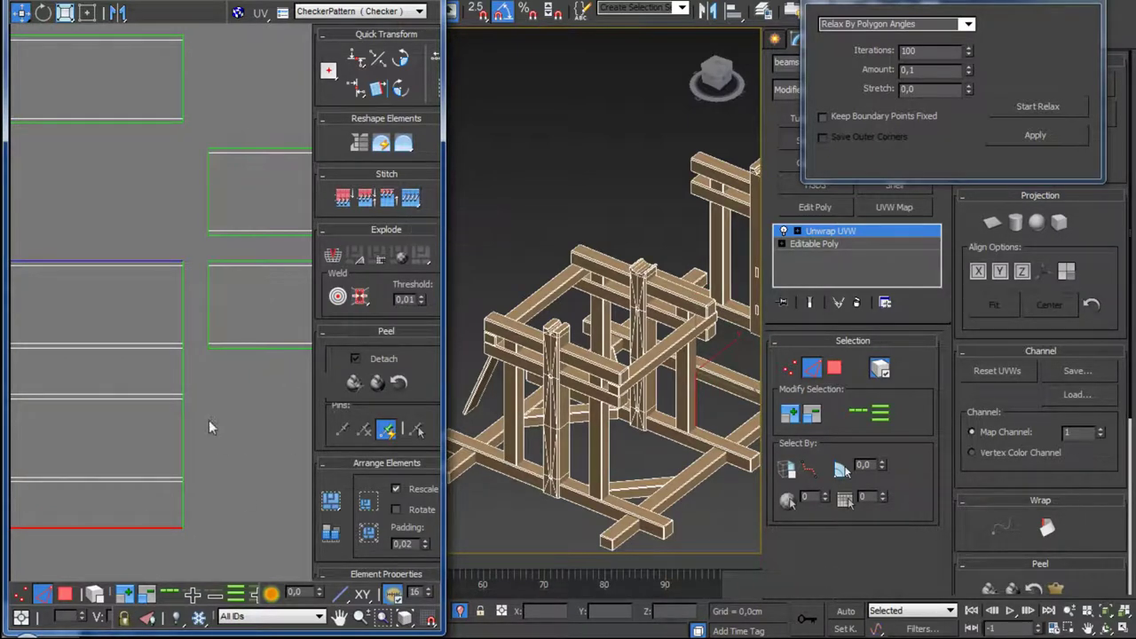
click(183, 296)
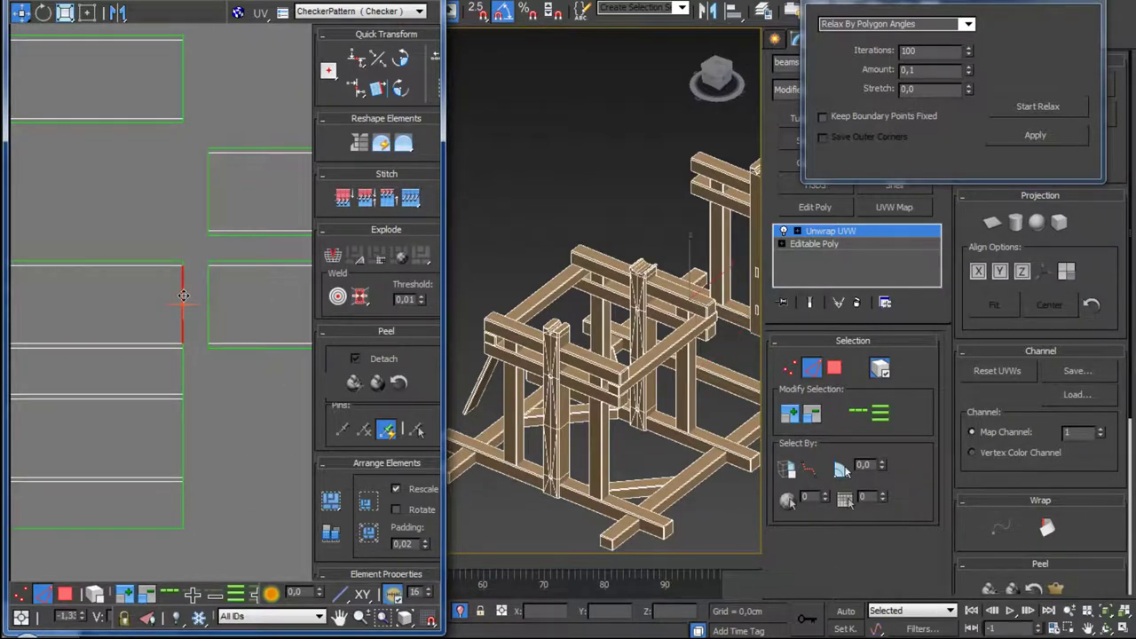
click(409, 211)
scroll(202, 310, down, 3)
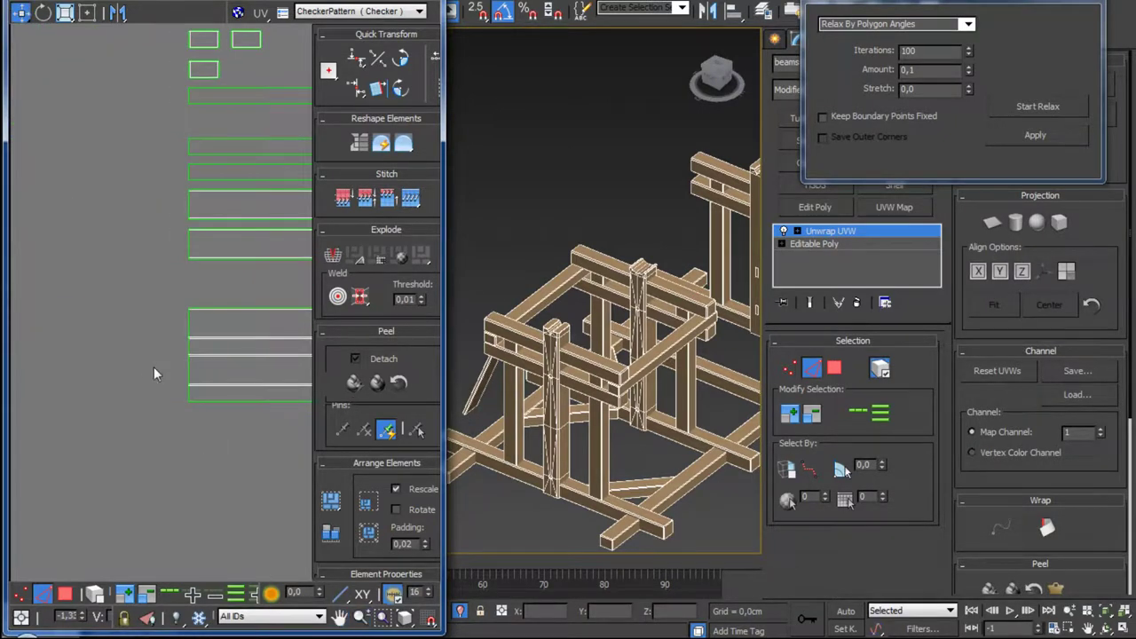
scroll(177, 320, up, 2)
click(168, 320)
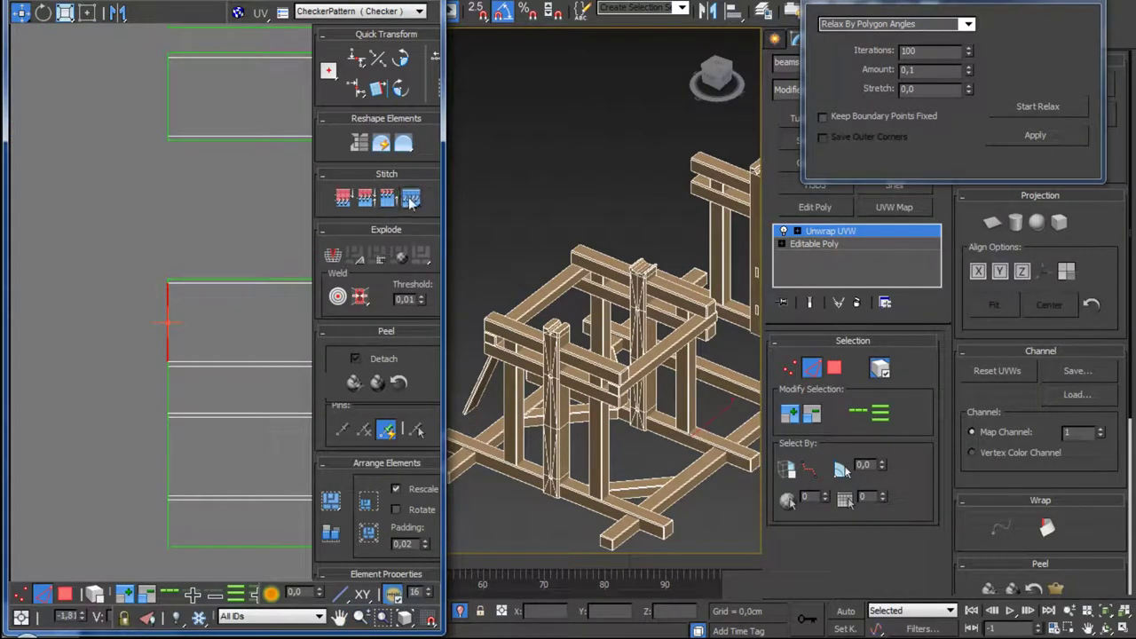
scroll(133, 355, down, 3)
Step: Select the beam's whole UV island as an element and relax it
key(3)
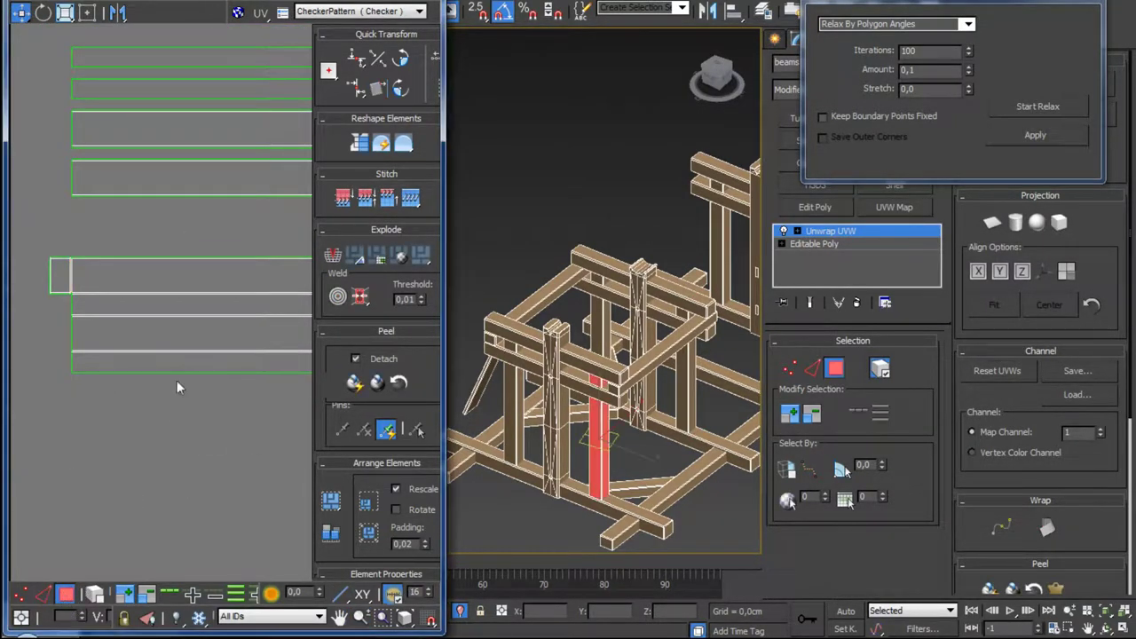
click(95, 593)
click(159, 329)
middle_drag(292, 404, 232, 404)
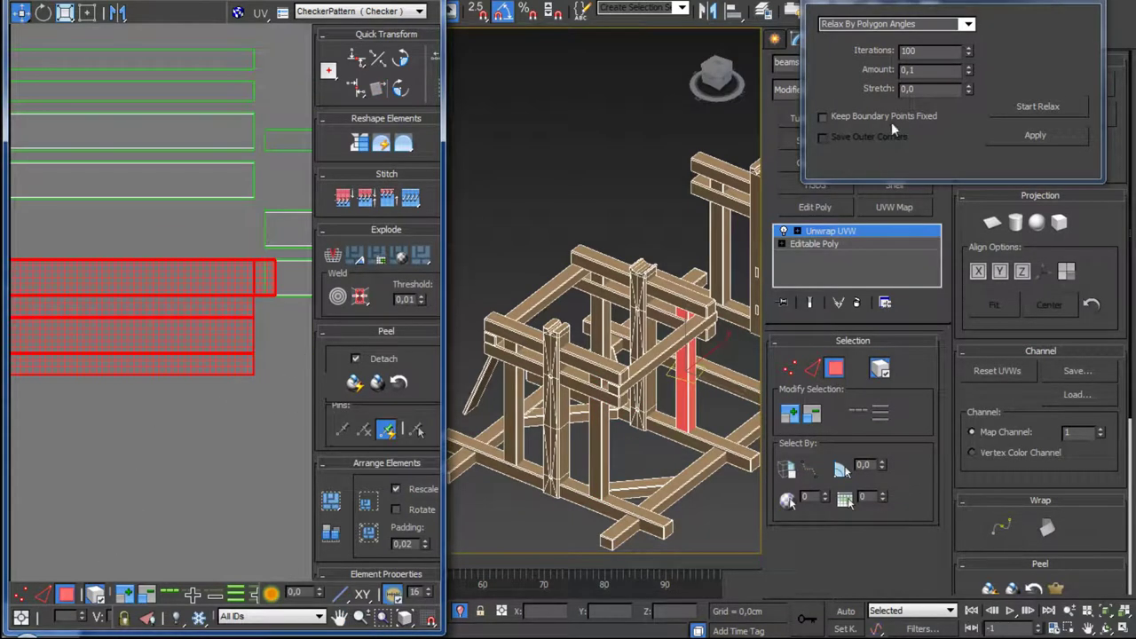
click(1036, 107)
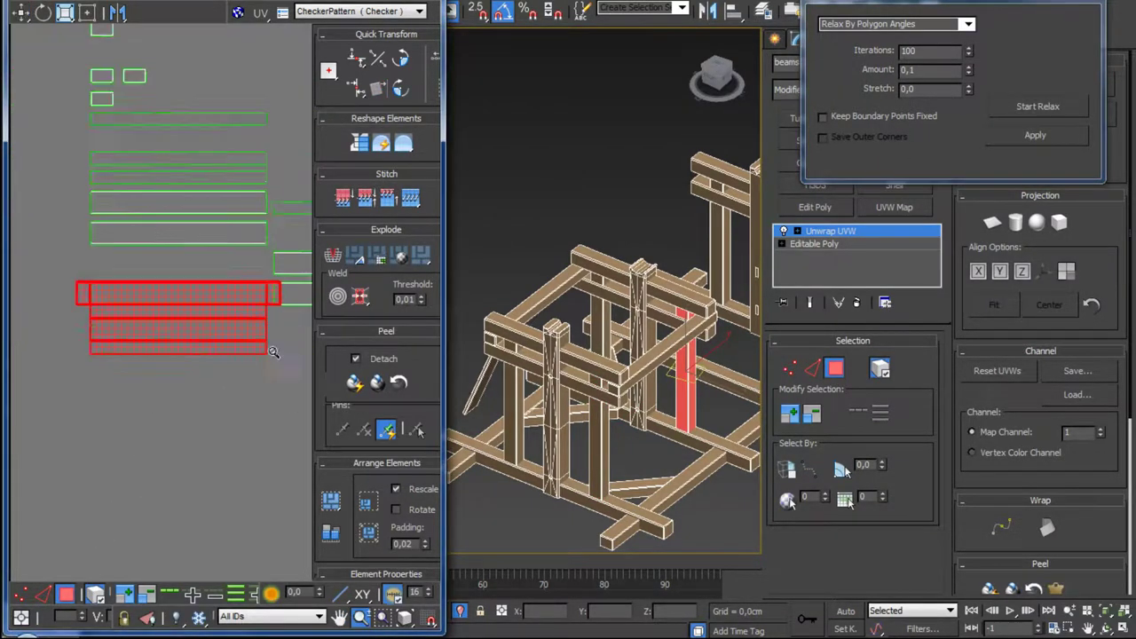
Step: Move the relaxed island beside the other strips in the UV layout
scroll(249, 393, down, 4)
middle_drag(248, 391, 111, 395)
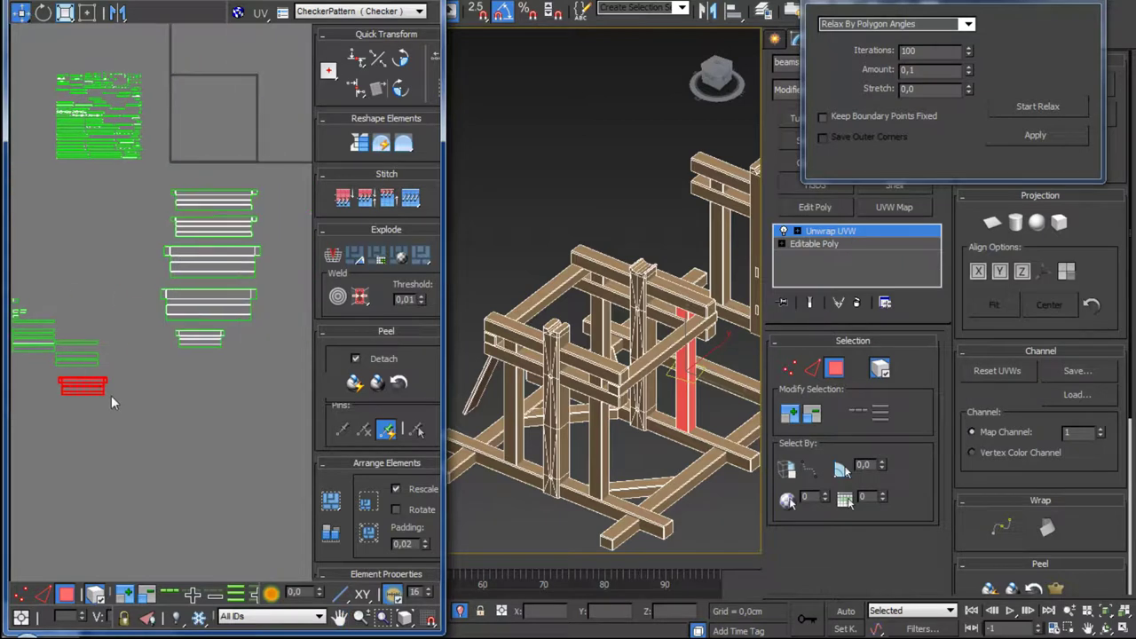
mouse_move(100, 390)
mouse_down()
mouse_move(181, 396)
mouse_move(217, 369)
mouse_up()
middle_drag(121, 358, 219, 398)
scroll(220, 397, up, 3)
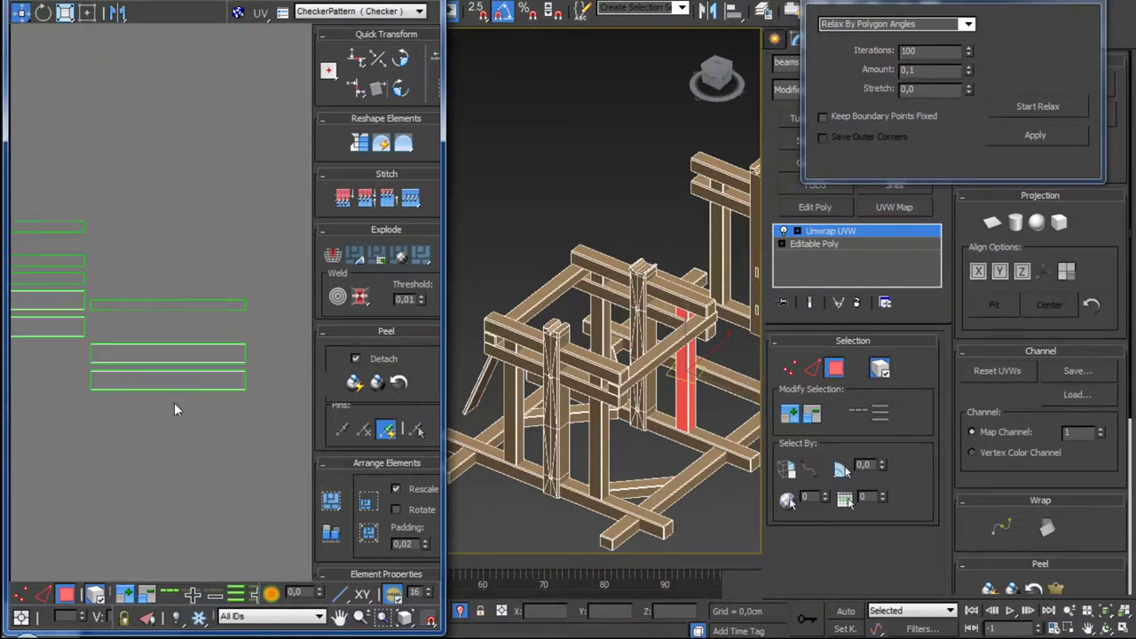
Step: In edge mode, stitch the matching strips onto the island's bottom edge
click(41, 594)
scroll(128, 497, up, 2)
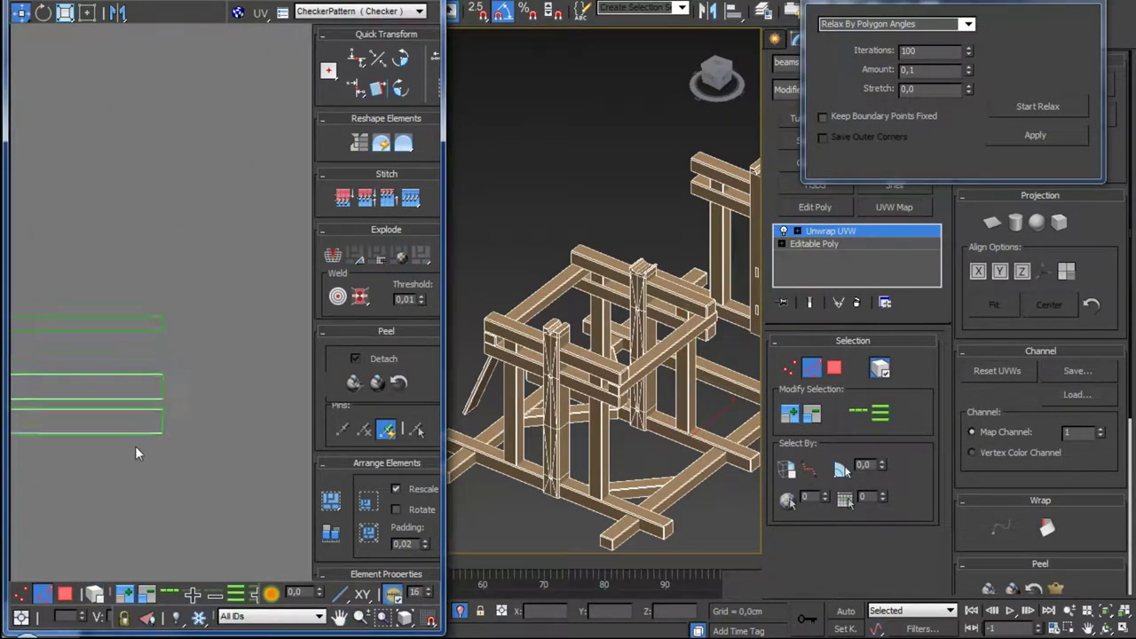
scroll(151, 434, up, 3)
click(186, 421)
scroll(187, 421, down, 3)
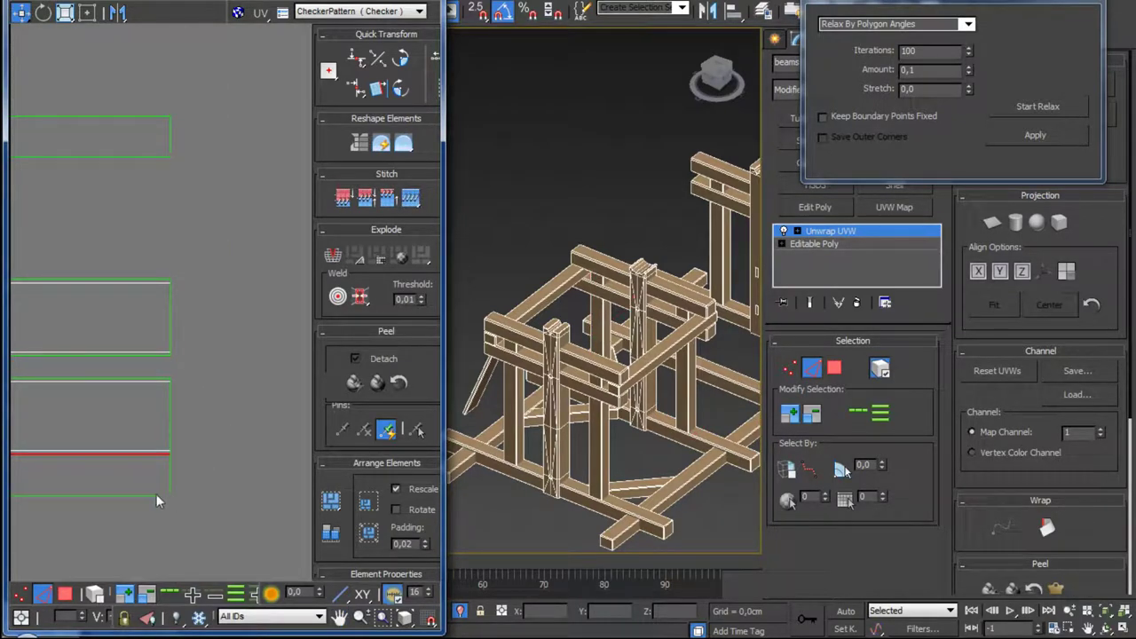
click(411, 199)
scroll(212, 436, up, 2)
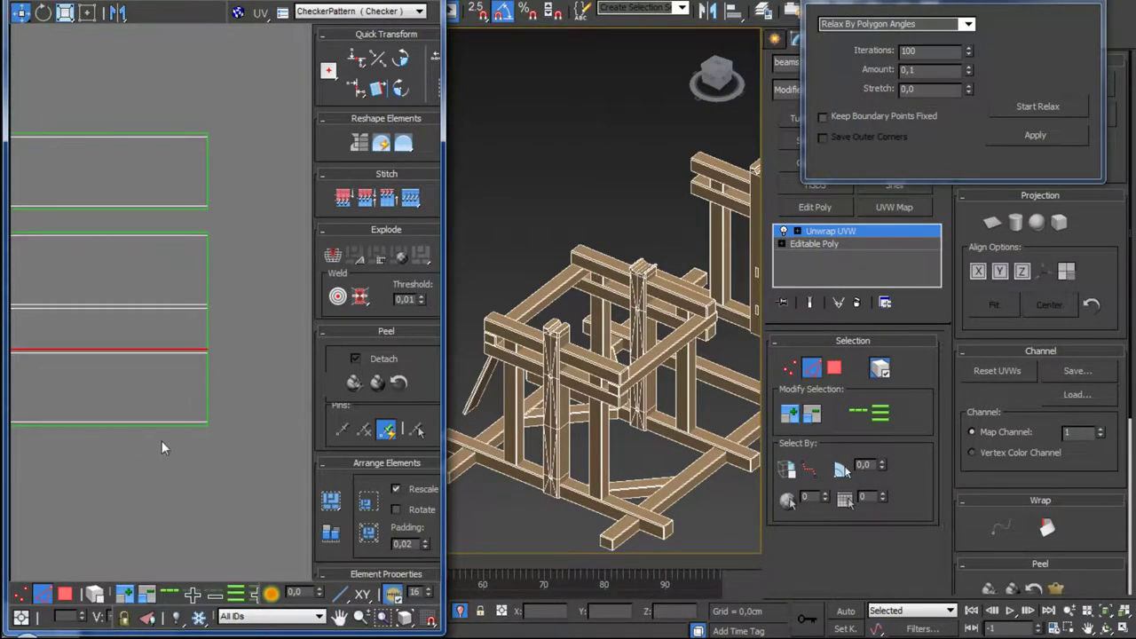
click(406, 196)
click(405, 196)
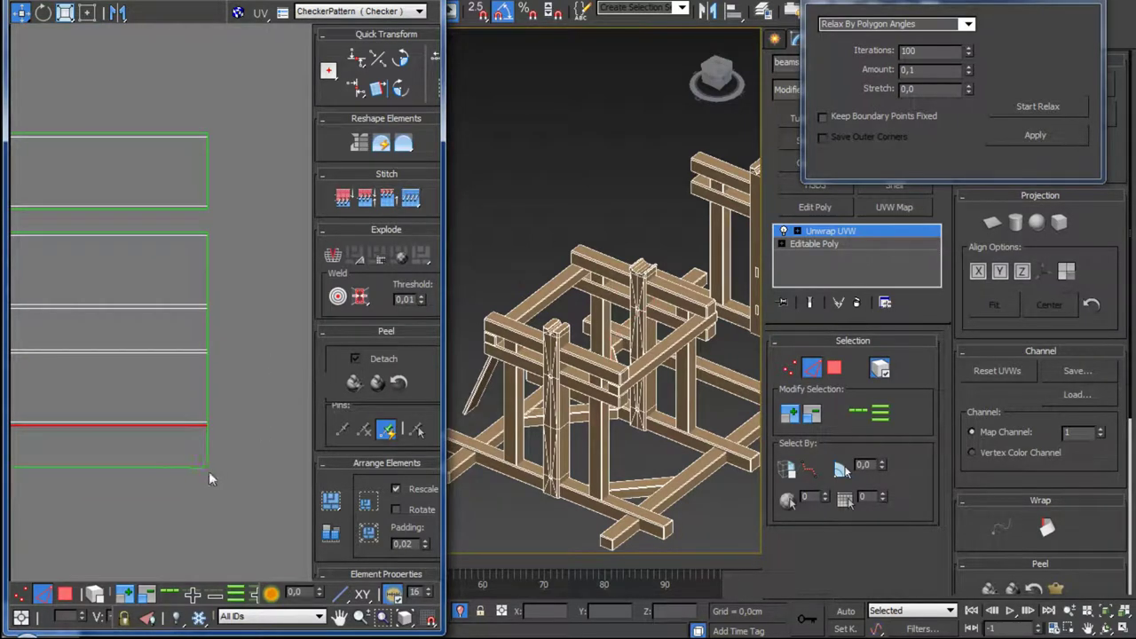
Step: Stitch the end piece and another strip onto the island's remaining edges
click(207, 282)
click(408, 202)
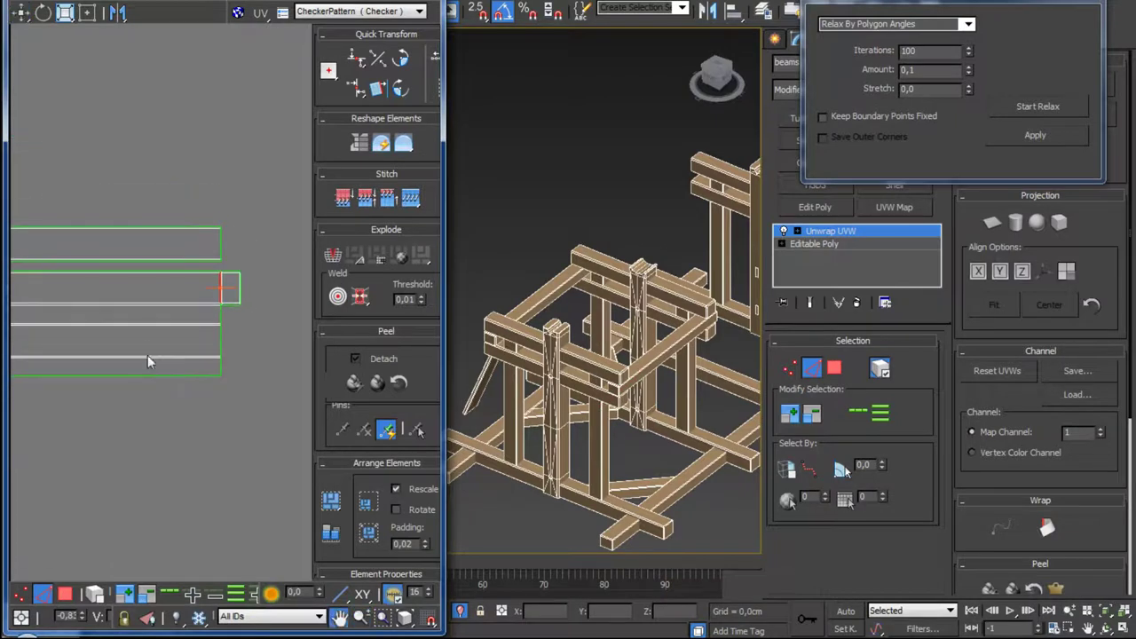
scroll(220, 352, up, 3)
drag(233, 361, 233, 363)
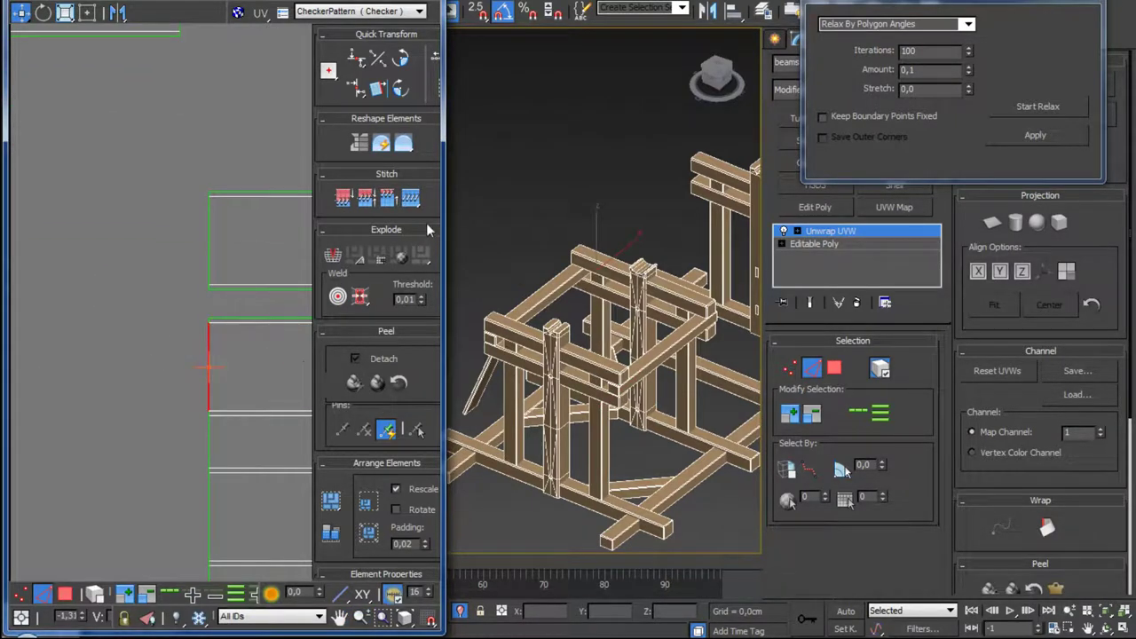
click(408, 202)
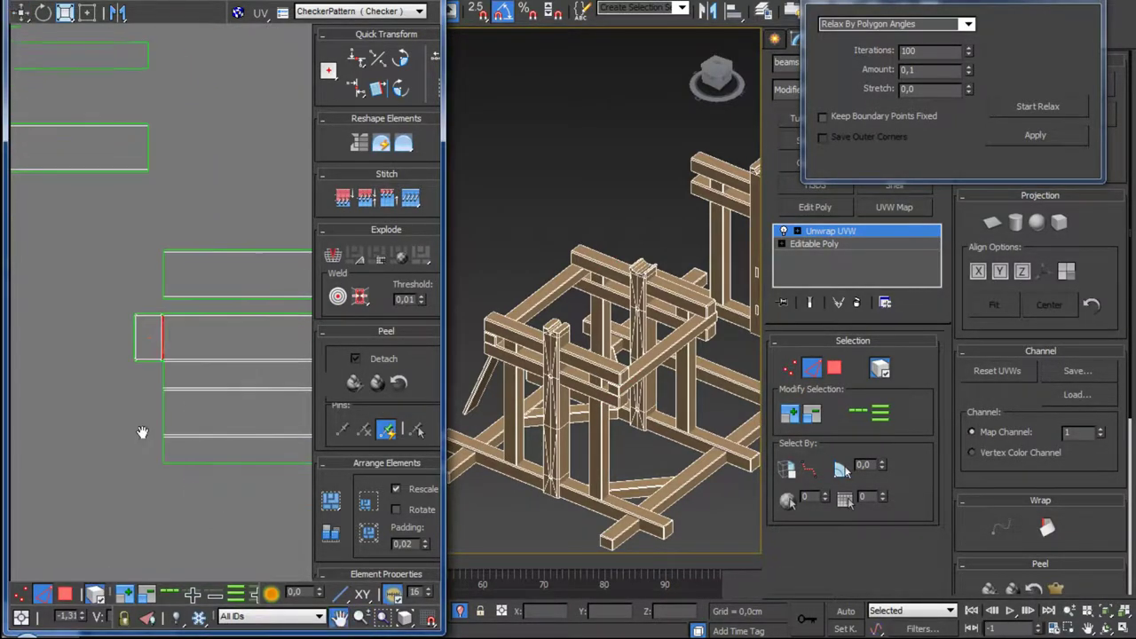
Step: Select the joined UV strip in polygon mode and relax it
key(3)
click(215, 391)
scroll(215, 392, down, 2)
middle_drag(215, 392, 100, 381)
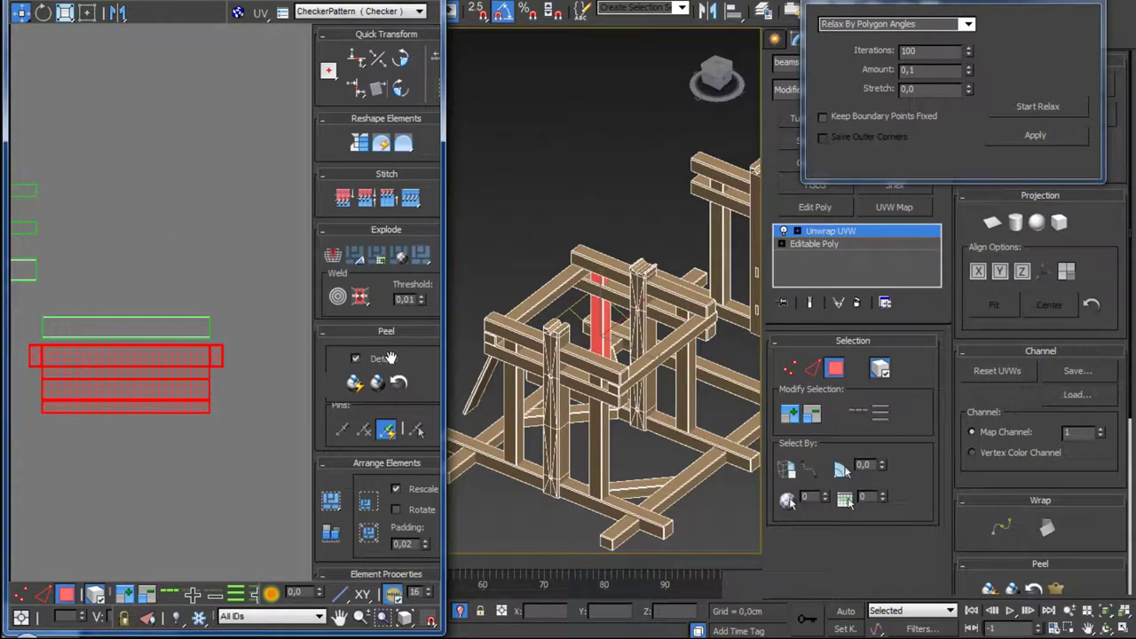
click(1056, 104)
click(1057, 105)
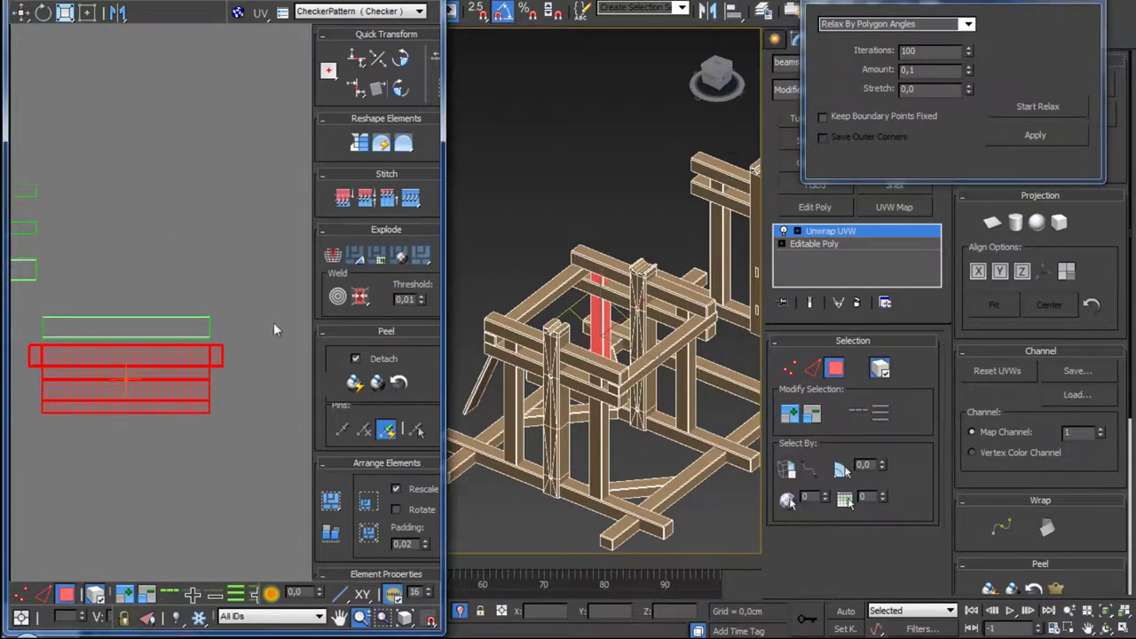
Step: Place the relaxed island next to the white strips in the layout
scroll(273, 325, down, 3)
middle_drag(273, 324, 192, 396)
scroll(131, 379, down, 3)
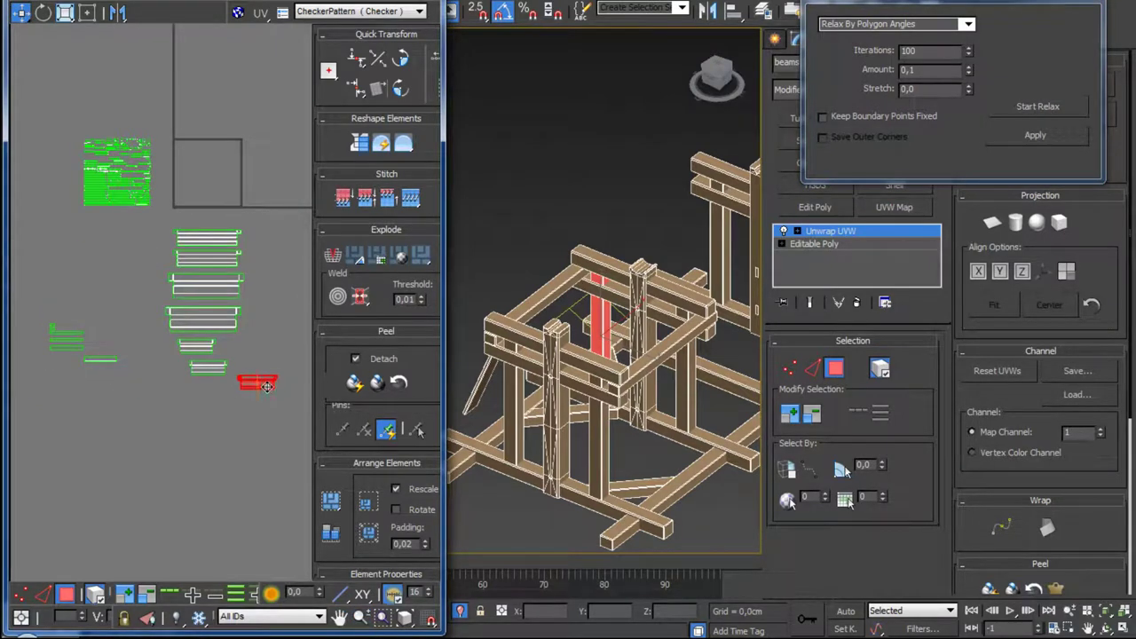
drag(108, 373, 219, 393)
mouse_move(109, 370)
middle_down()
mouse_move(170, 382)
mouse_move(141, 409)
middle_up()
click(43, 595)
Step: Stitch two more strips onto the rectangle's bottom edge
scroll(141, 409, up, 4)
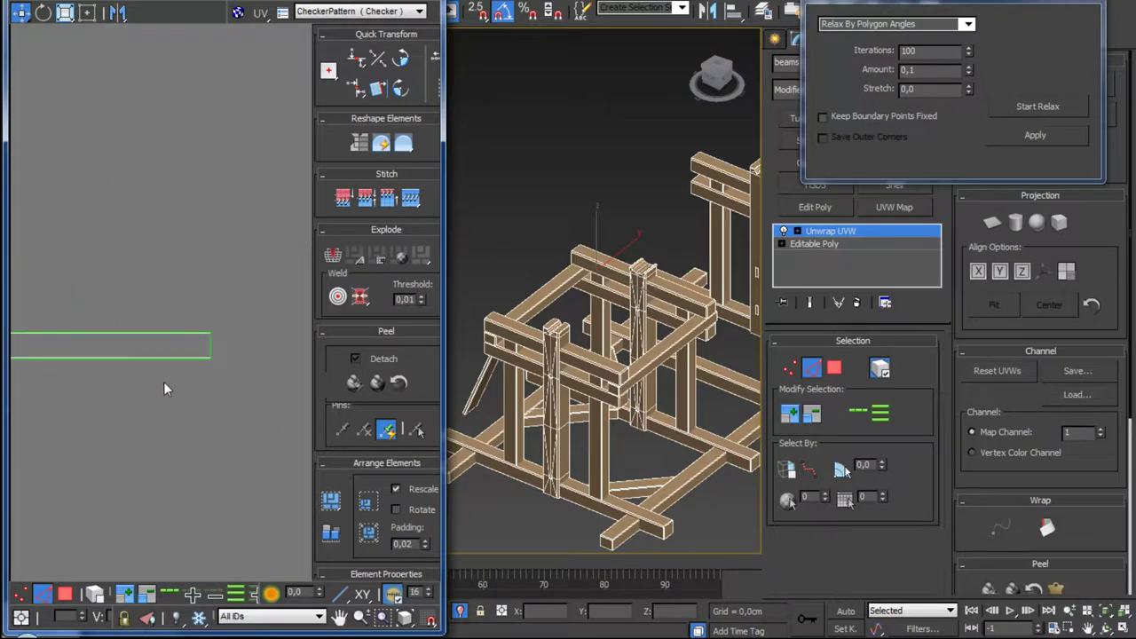
scroll(164, 382, up, 2)
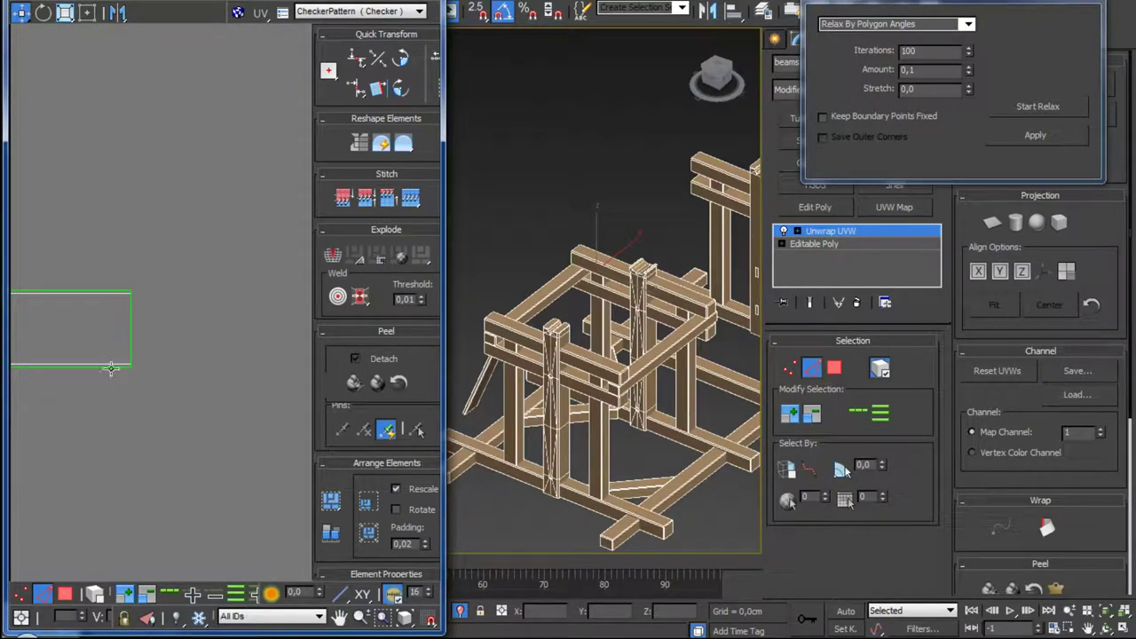
click(111, 366)
middle_drag(131, 346, 150, 401)
click(416, 202)
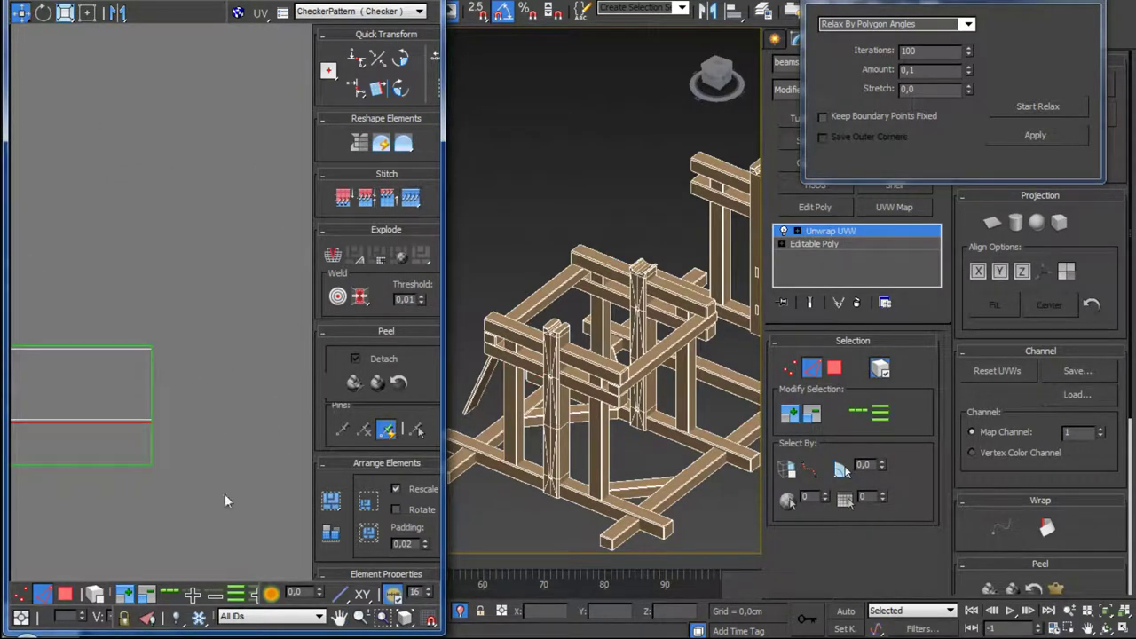
click(125, 464)
click(415, 204)
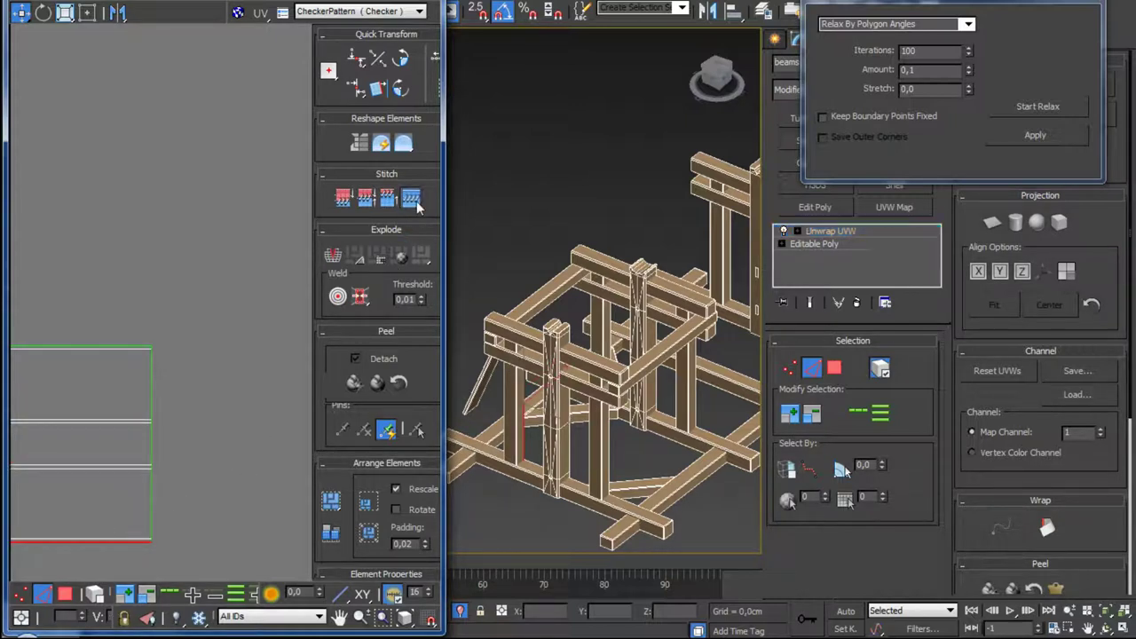
Step: Stitch the island's bottom and right edges onto their partner edges
scroll(241, 280, up, 1)
middle_drag(187, 478, 241, 280)
click(154, 401)
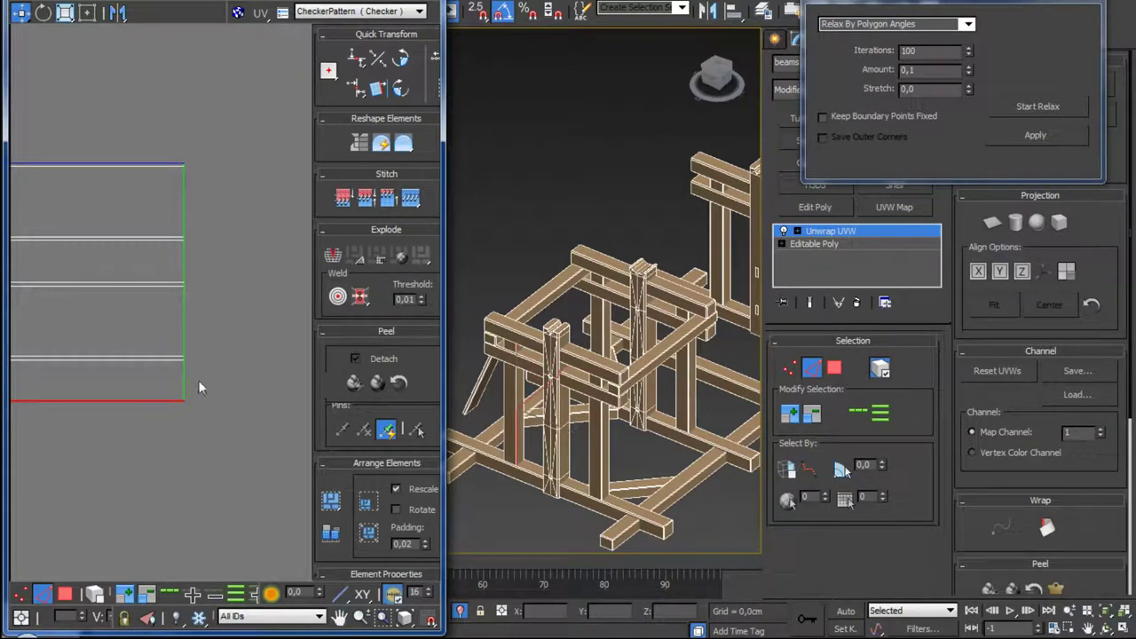
click(184, 199)
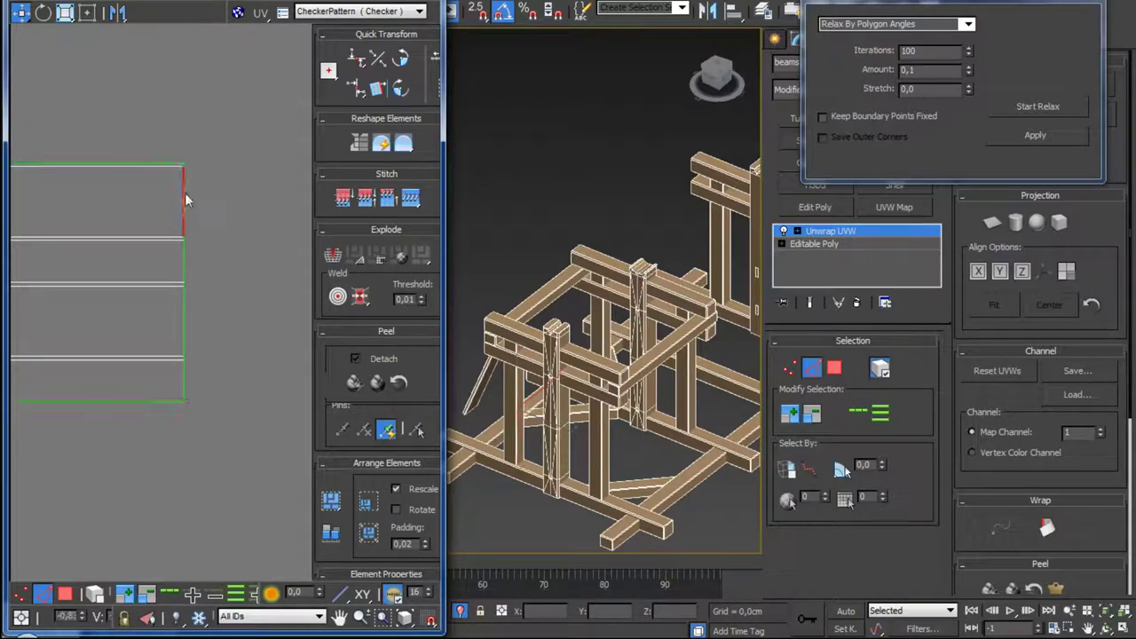
click(410, 197)
middle_drag(189, 254, 207, 295)
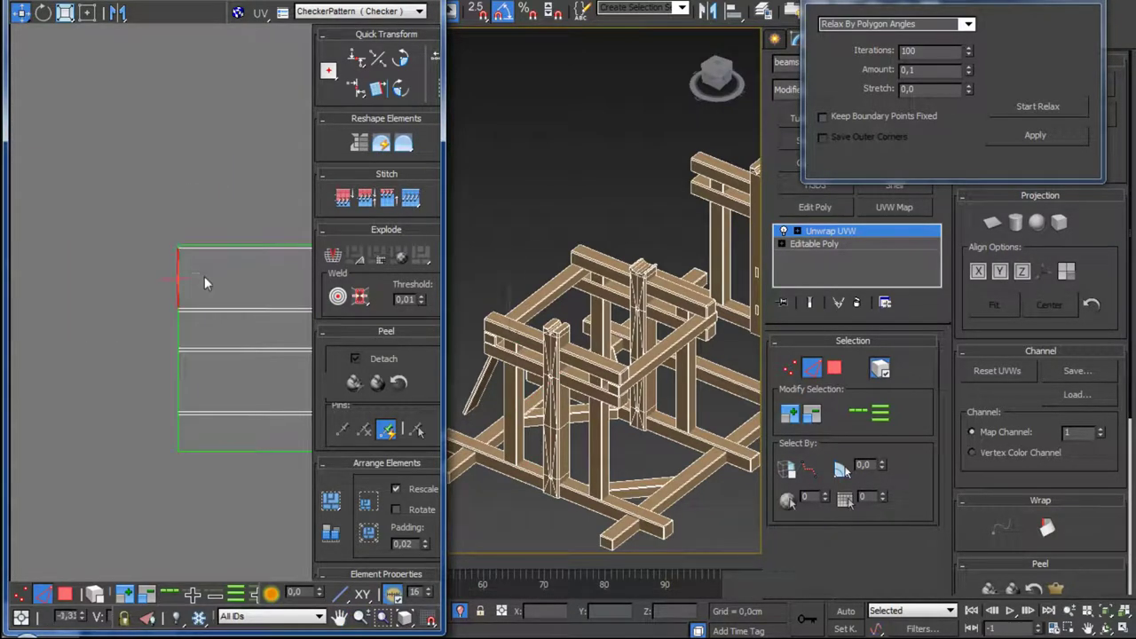
scroll(317, 257, down, 3)
middle_drag(291, 343, 195, 315)
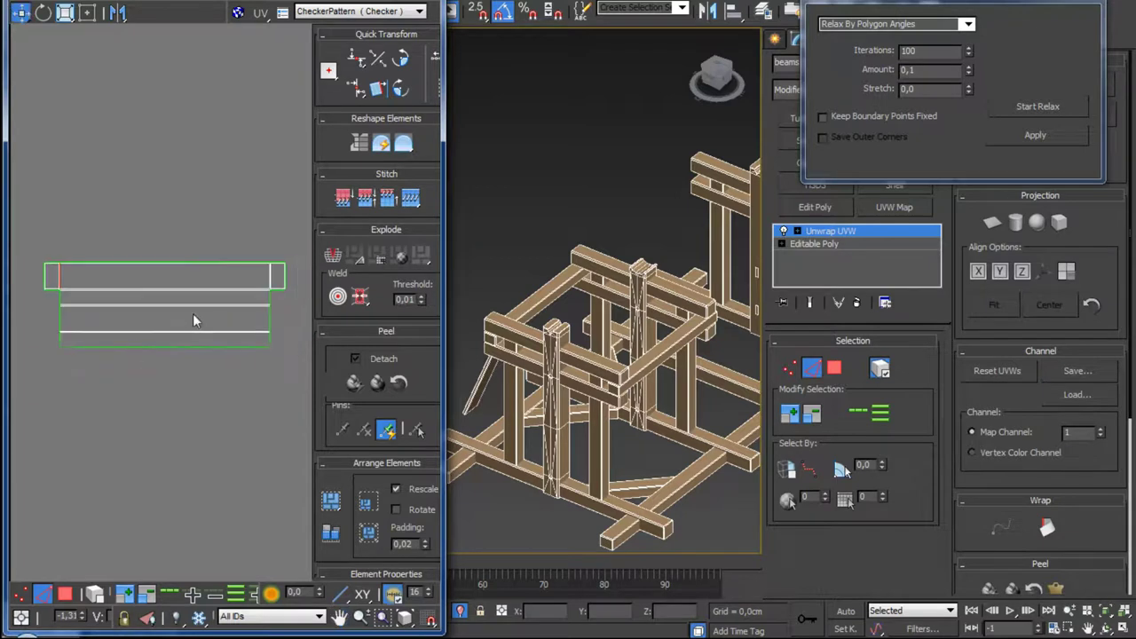
scroll(195, 315, down, 2)
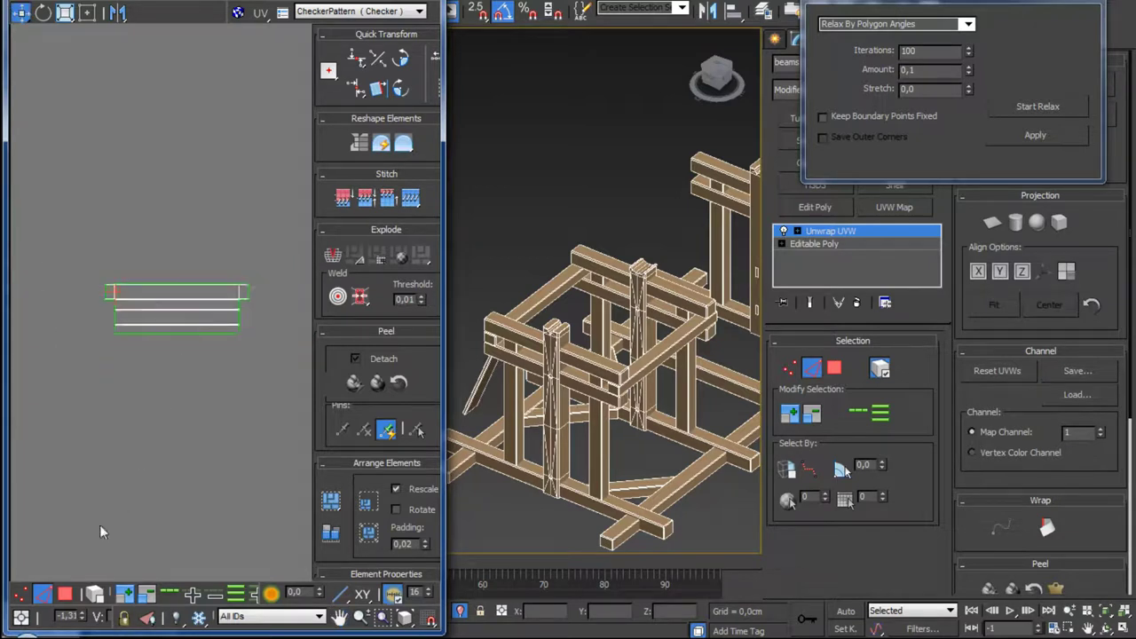
Step: Select all the island's faces, relax them, and move the island away from the others
click(64, 593)
key(ctrl+a)
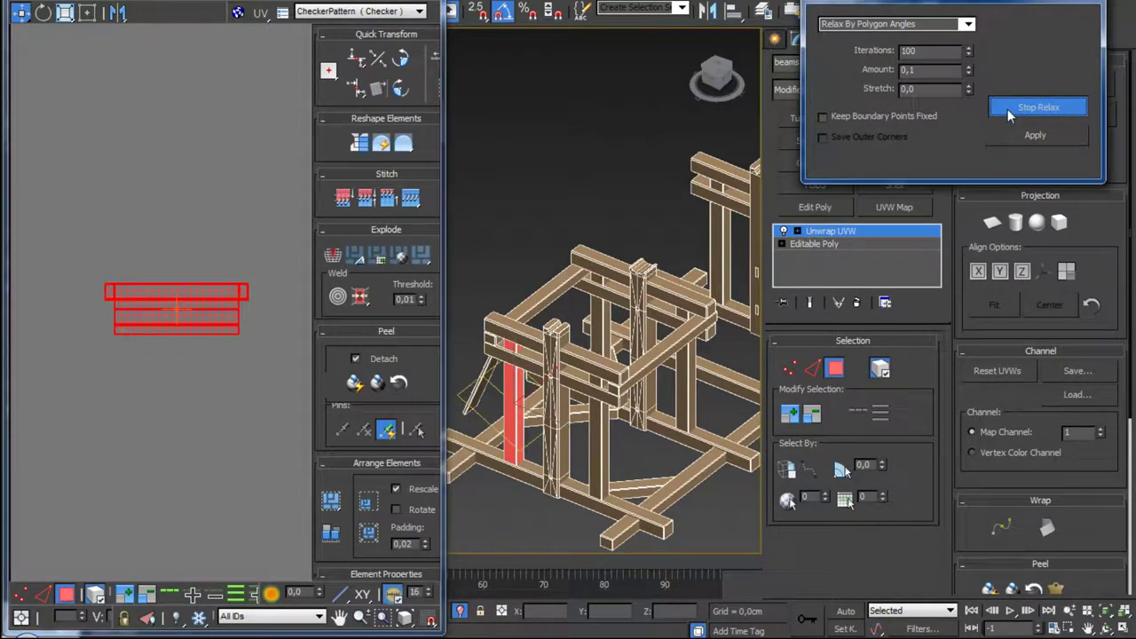
click(1006, 108)
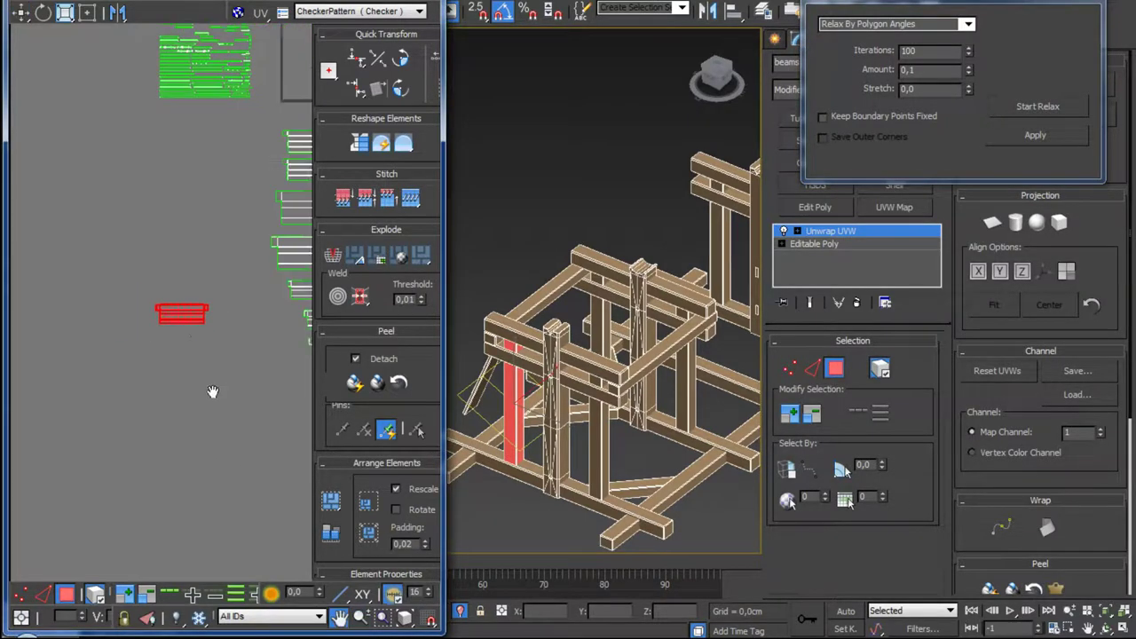
drag(122, 313, 272, 383)
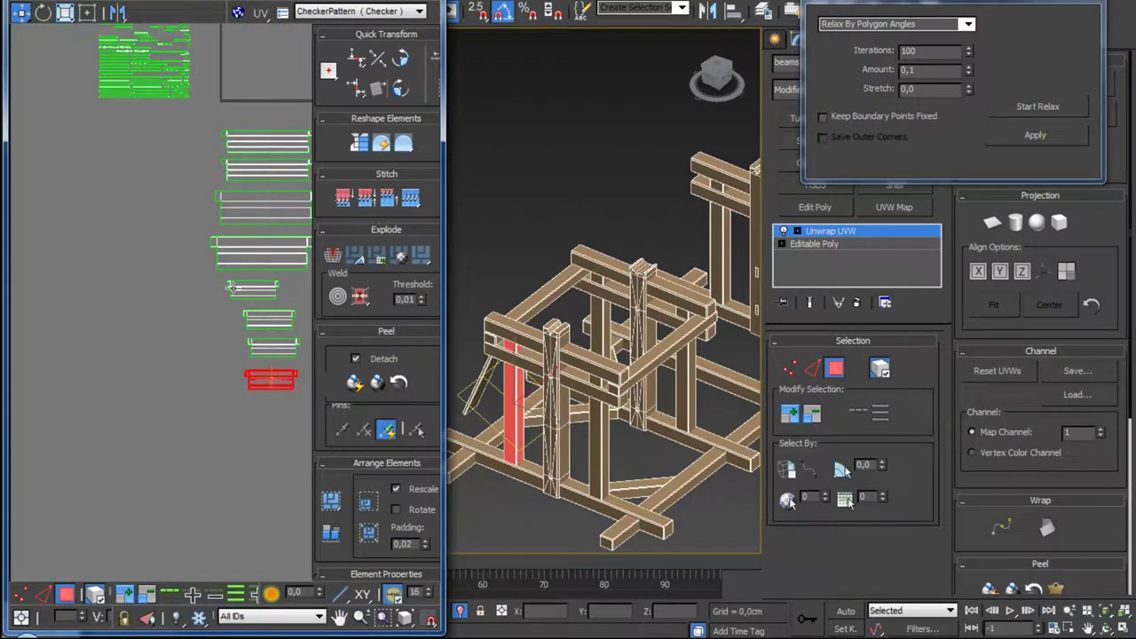
scroll(226, 337, down, 3)
scroll(227, 346, down, 2)
Step: Select the stacked column of post UV islands and orbit the 3D view around it
click(396, 425)
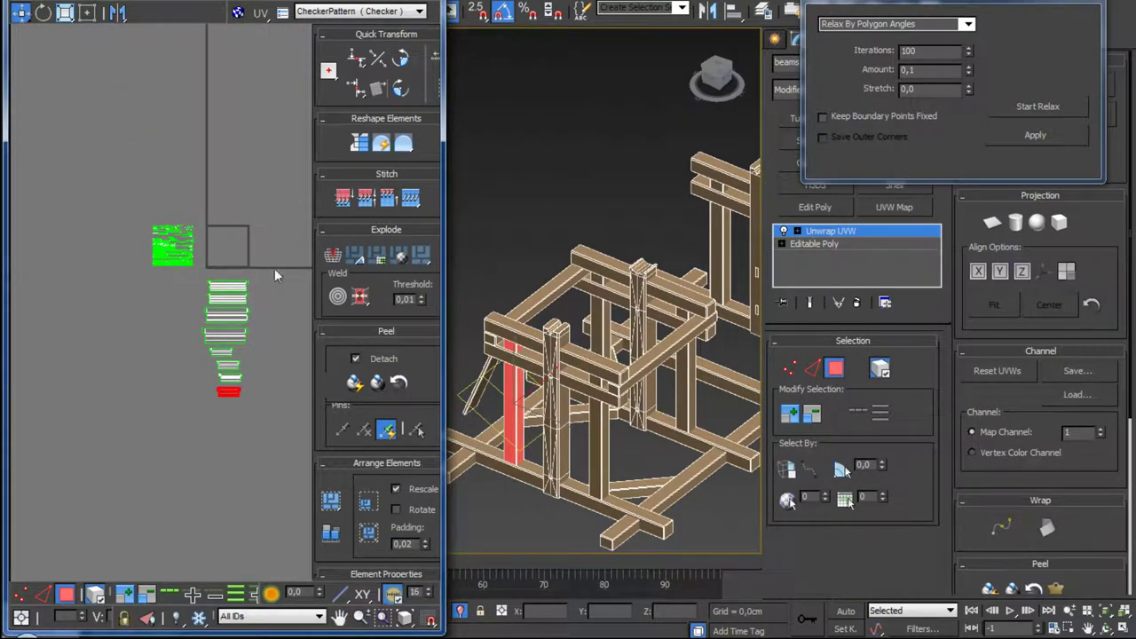
drag(213, 434, 262, 275)
mouse_move(621, 372)
alt+middle_down()
mouse_move(550, 381)
mouse_move(585, 364)
mouse_move(533, 346)
mouse_move(585, 364)
mouse_move(567, 355)
mouse_move(632, 328)
alt+middle_up()
scroll(603, 293, up, 3)
Step: Select both vertical posts and apply Flatten Mapping with its default settings
scroll(603, 344, down, 2)
click(603, 345)
scroll(604, 344, down, 4)
ctrl+click(631, 329)
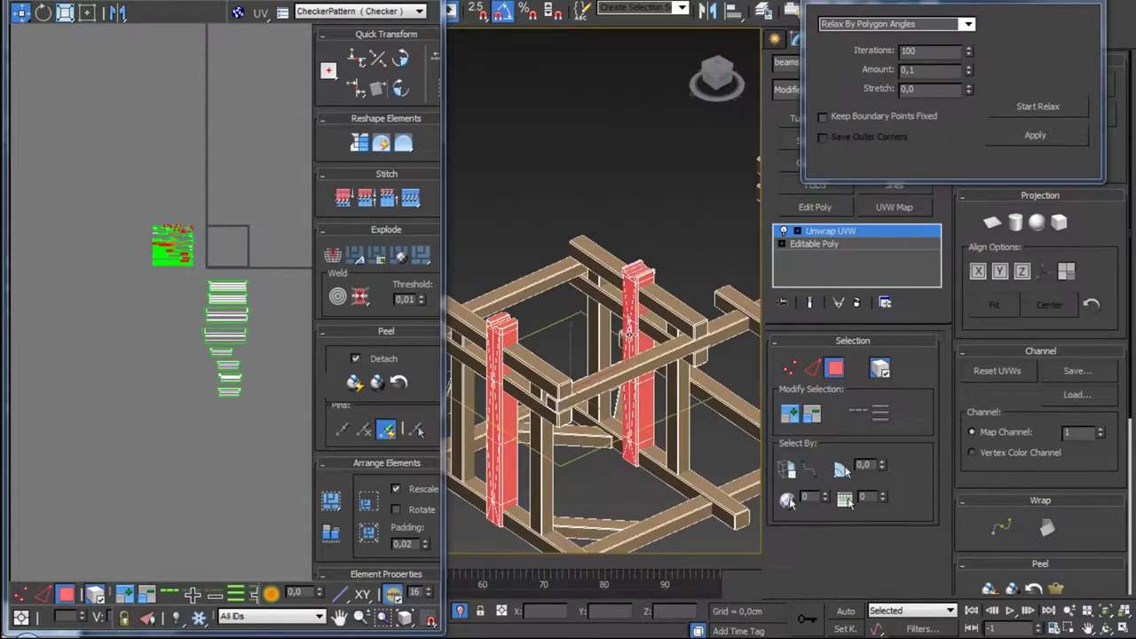
click(157, 8)
click(146, 10)
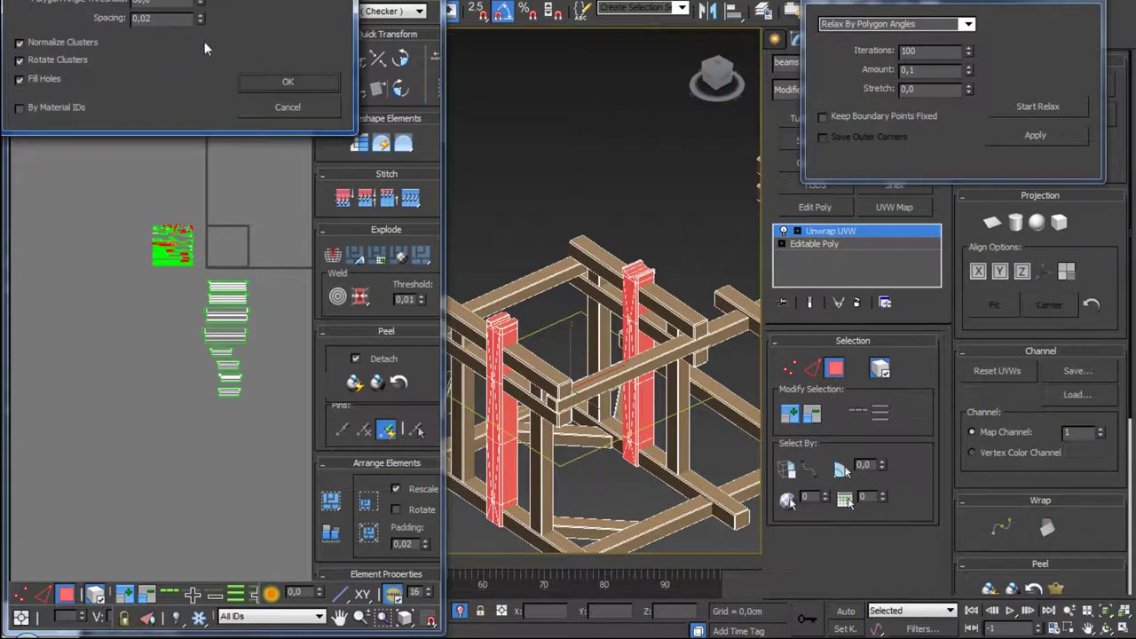
click(263, 81)
Step: Select all the UV islands and pack them into a compact grid
drag(154, 363, 142, 364)
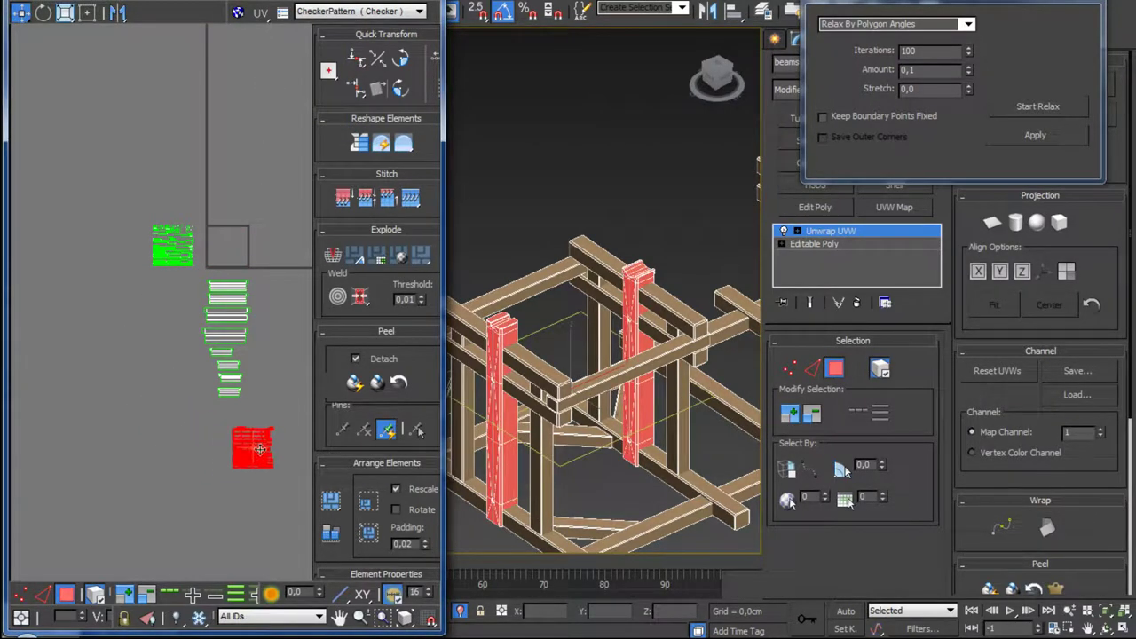
click(171, 352)
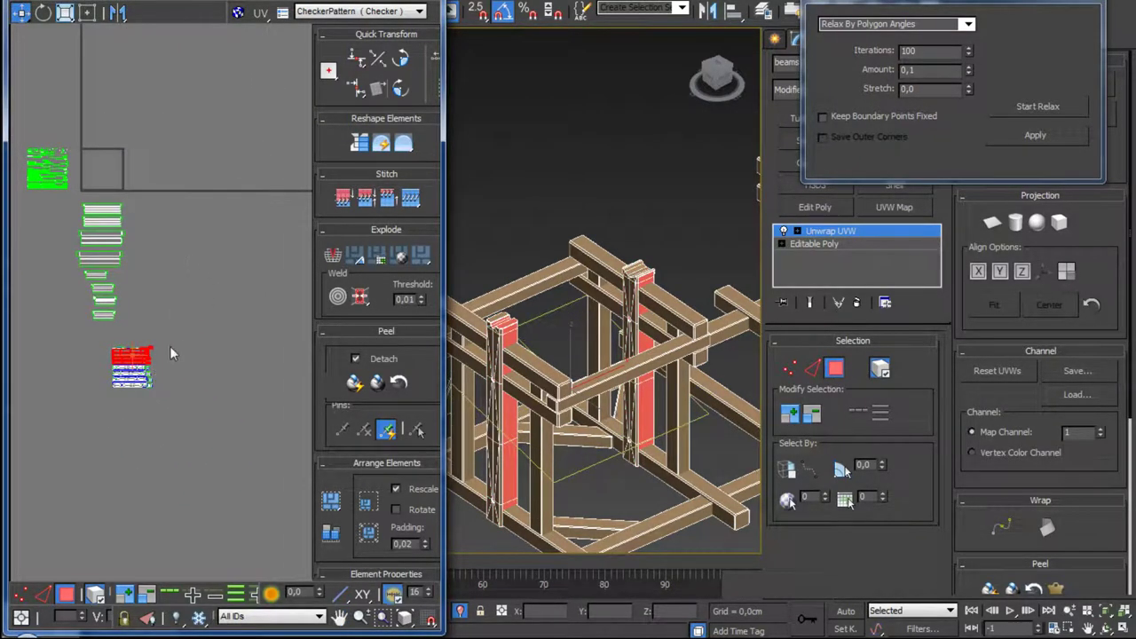
drag(101, 418, 94, 438)
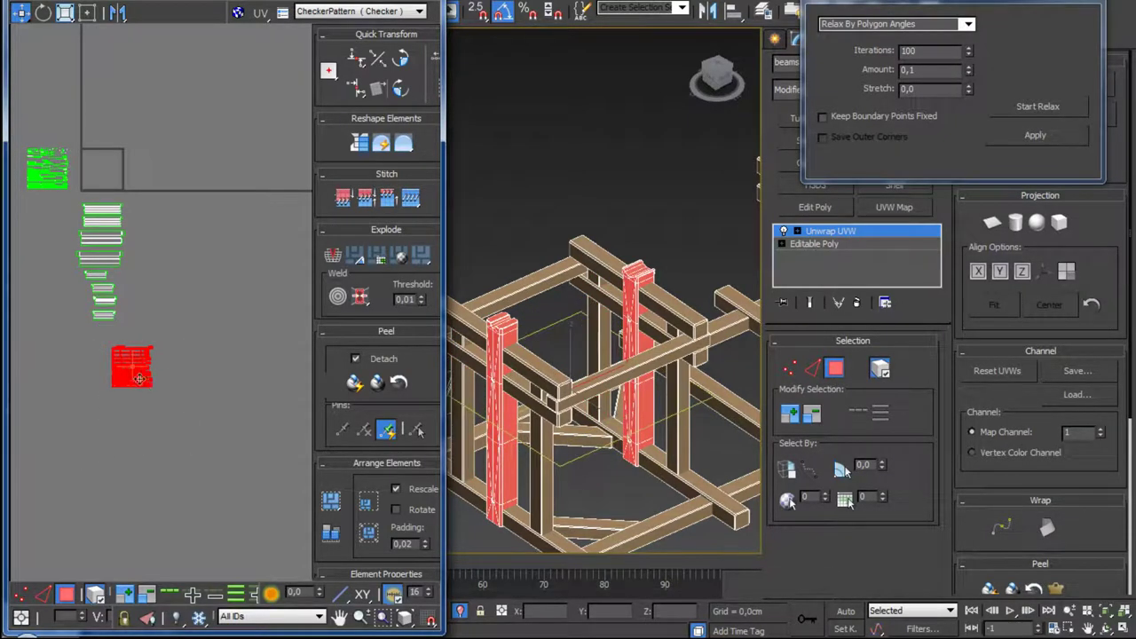
drag(131, 363, 218, 198)
click(156, 355)
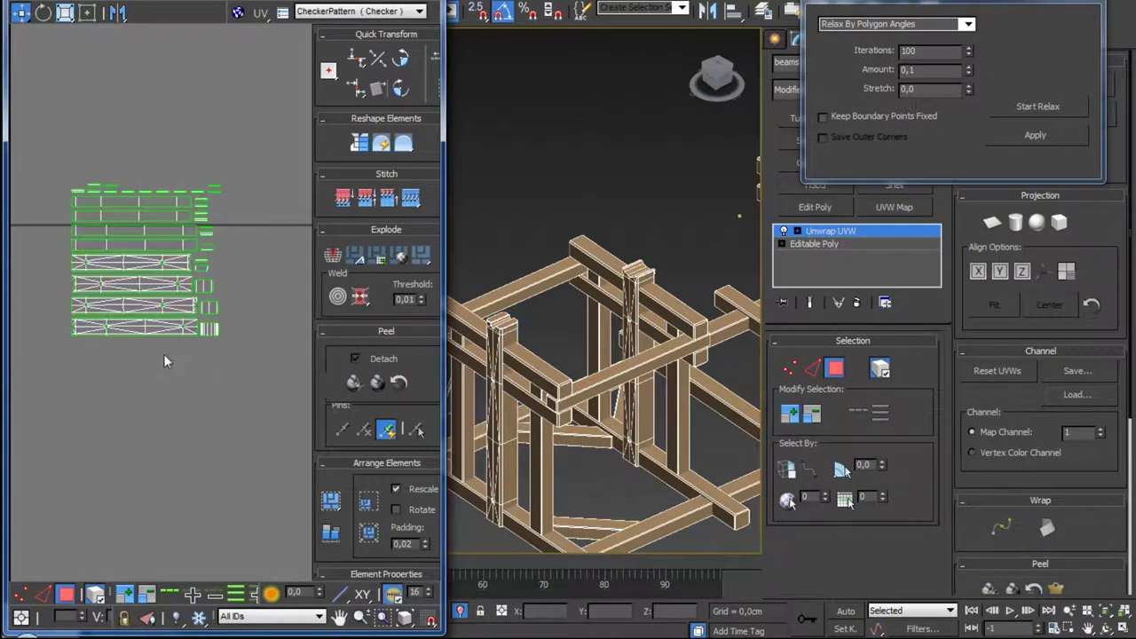
click(170, 325)
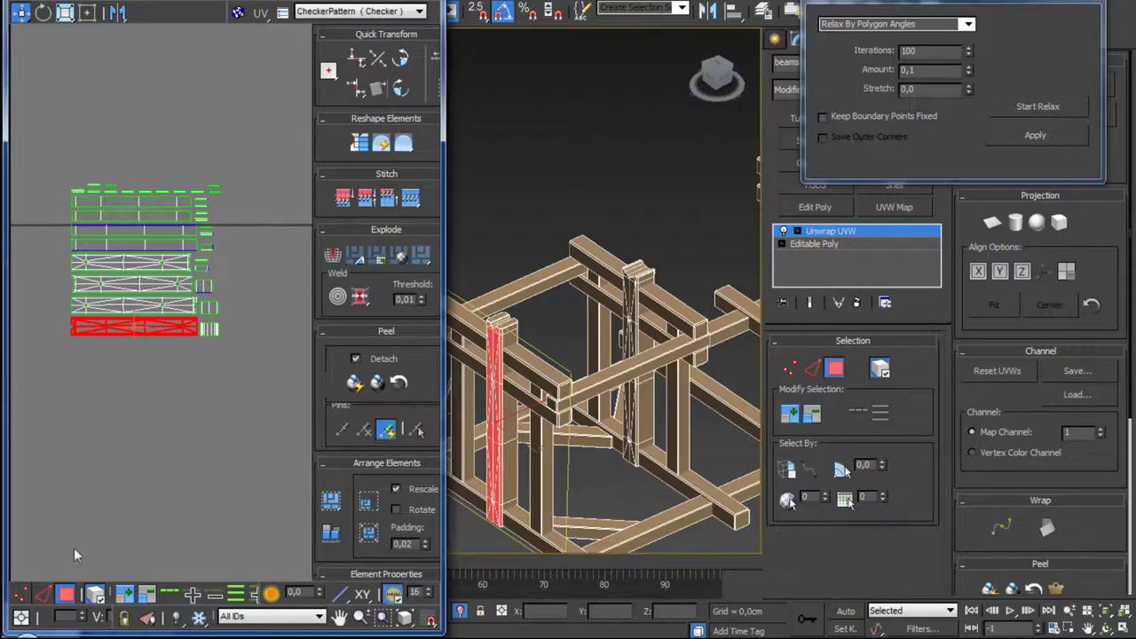
Step: Stitch the selected post island onto its neighbour
middle_drag(163, 411, 145, 476)
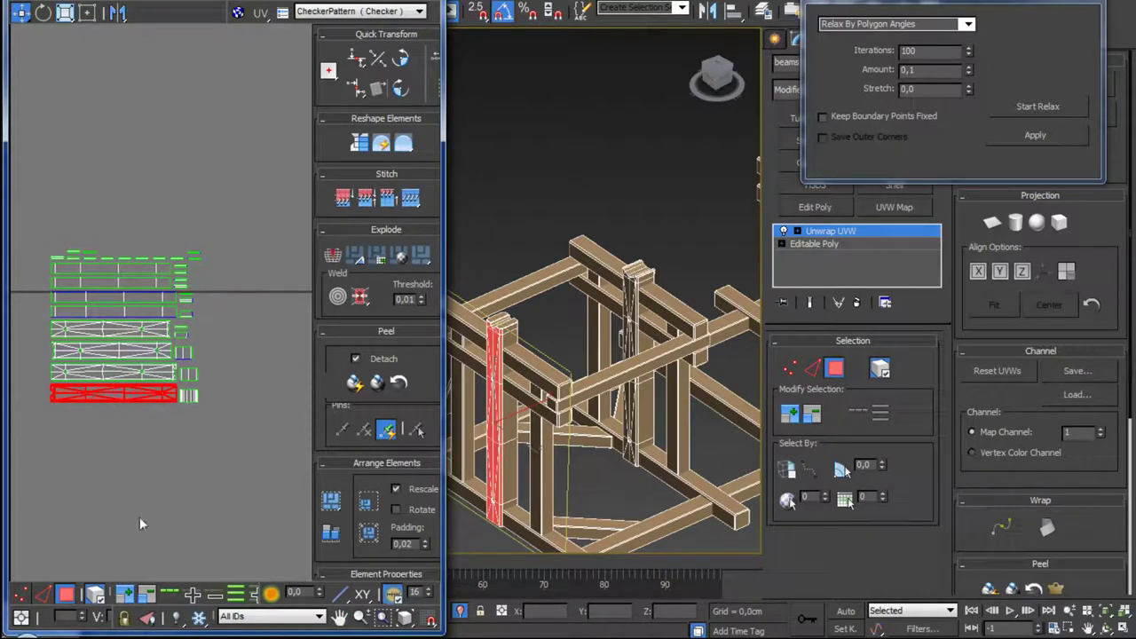
scroll(106, 502, up, 2)
scroll(180, 388, up, 2)
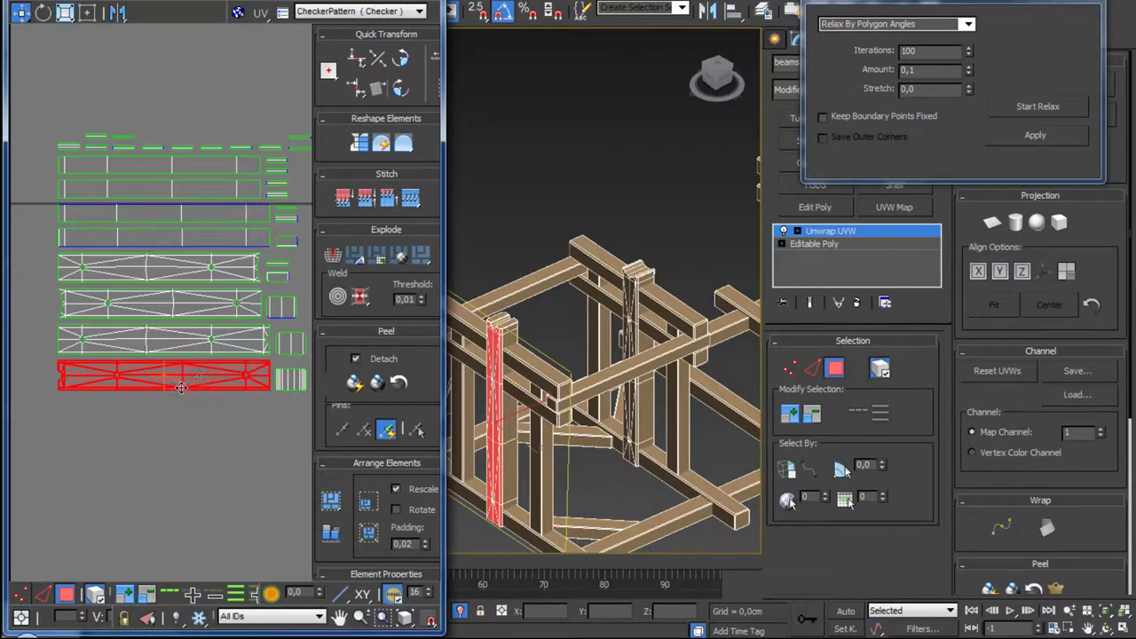
scroll(210, 375, down, 1)
scroll(180, 388, down, 1)
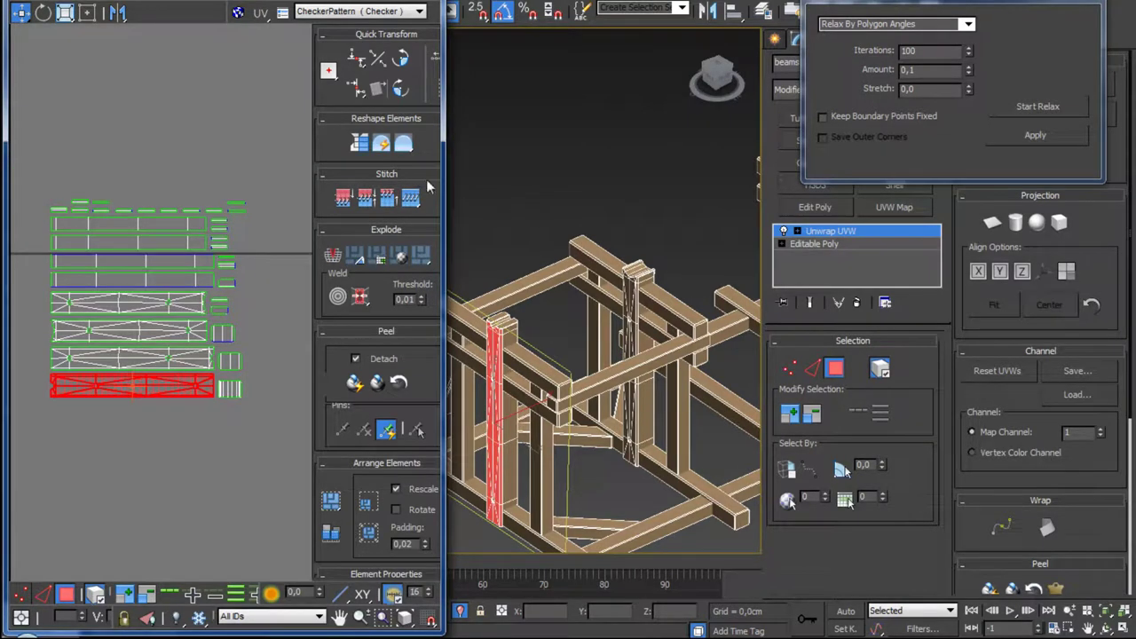
click(411, 198)
Step: Move an island below the others and stitch the bottom island to the one above
click(171, 392)
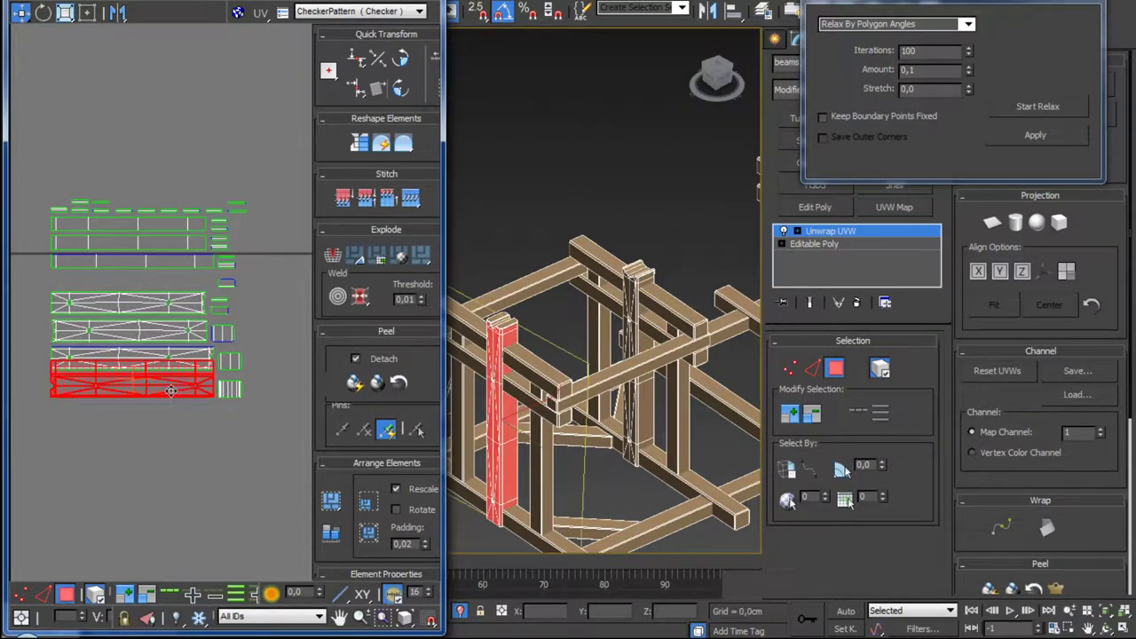
drag(171, 392, 169, 444)
click(168, 467)
click(166, 442)
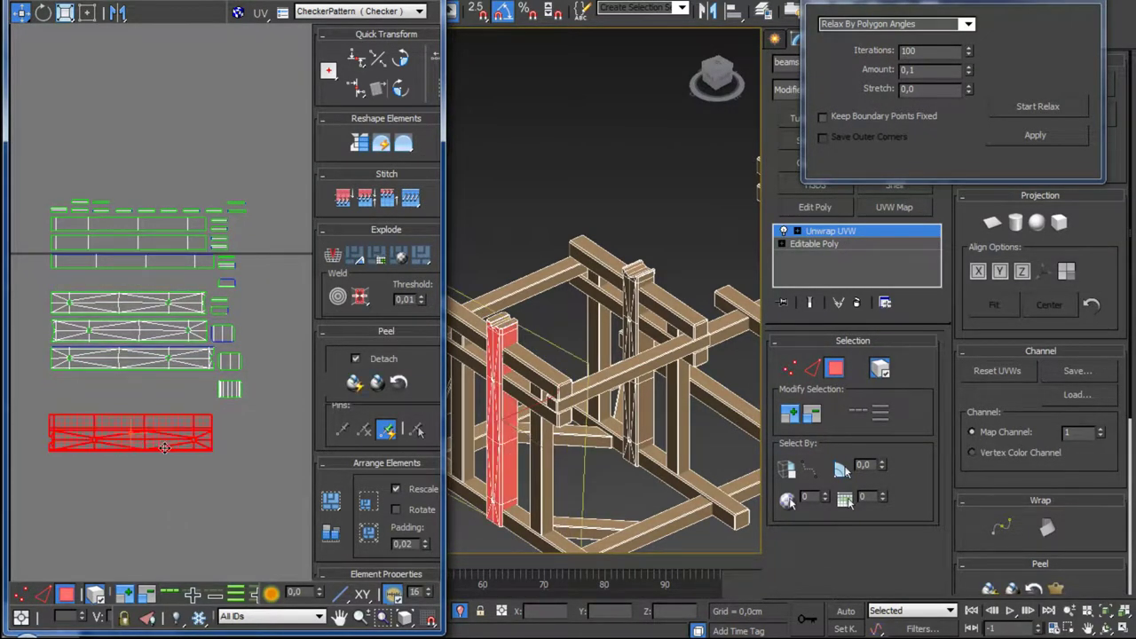
click(410, 199)
click(180, 440)
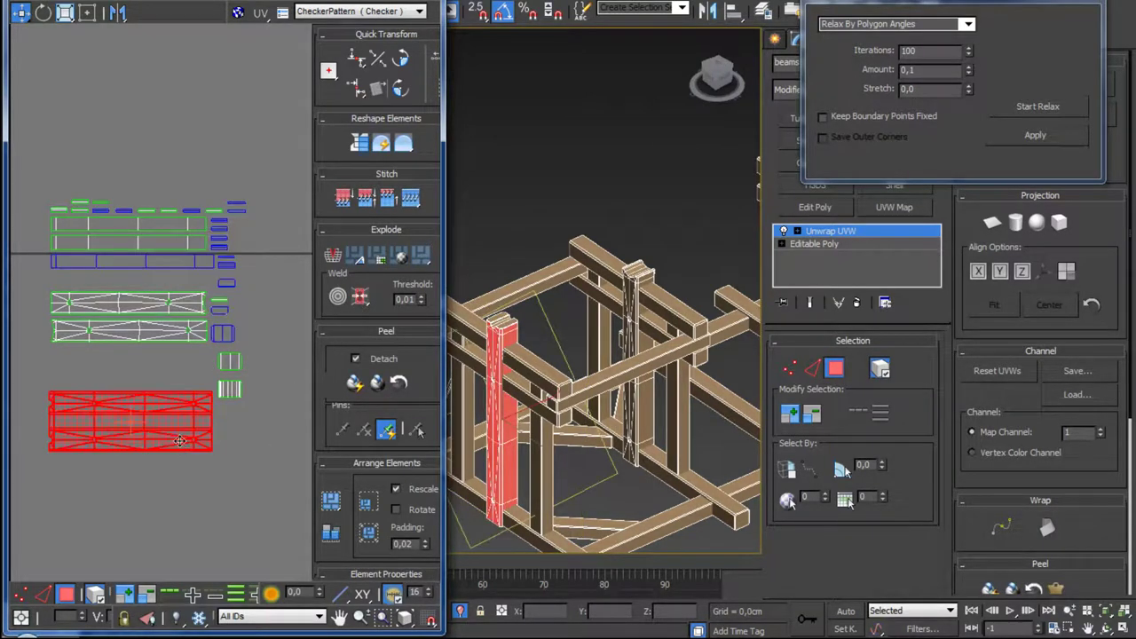
middle_drag(179, 440, 182, 392)
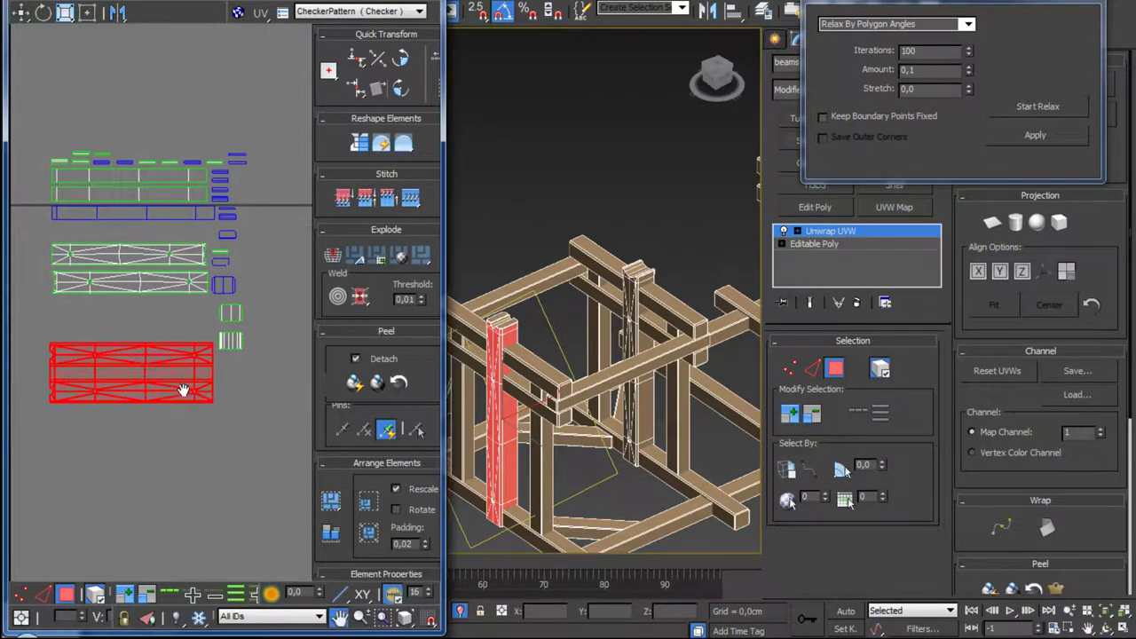
Step: In edge mode, stitch the edge strip onto the bottom island's lower edge
click(41, 593)
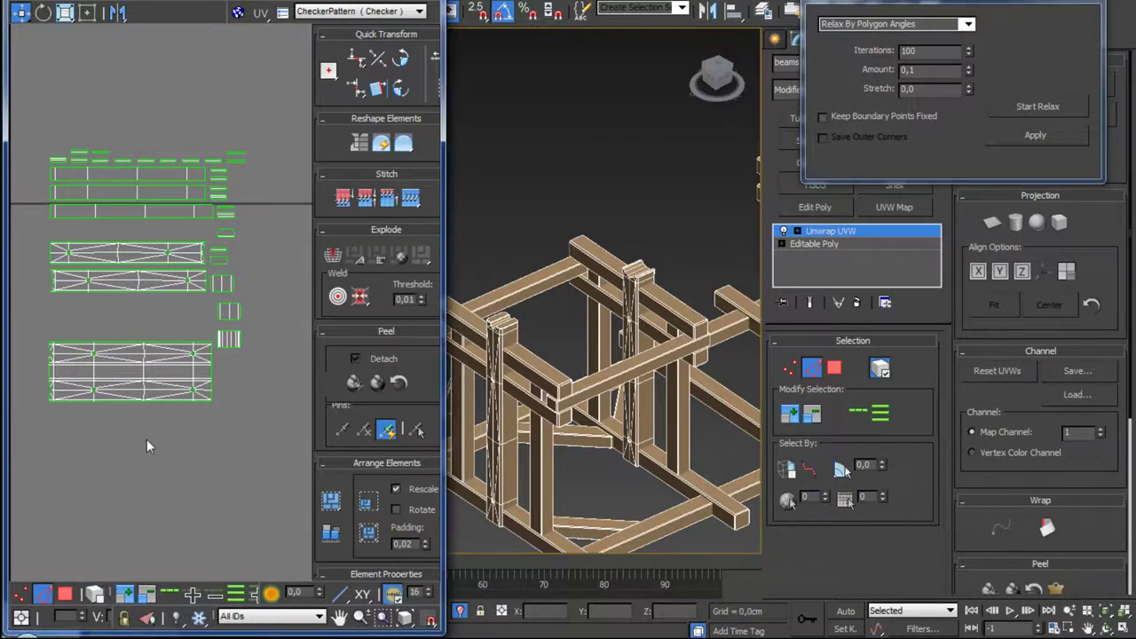
scroll(151, 435, up, 3)
scroll(168, 426, up, 3)
click(170, 397)
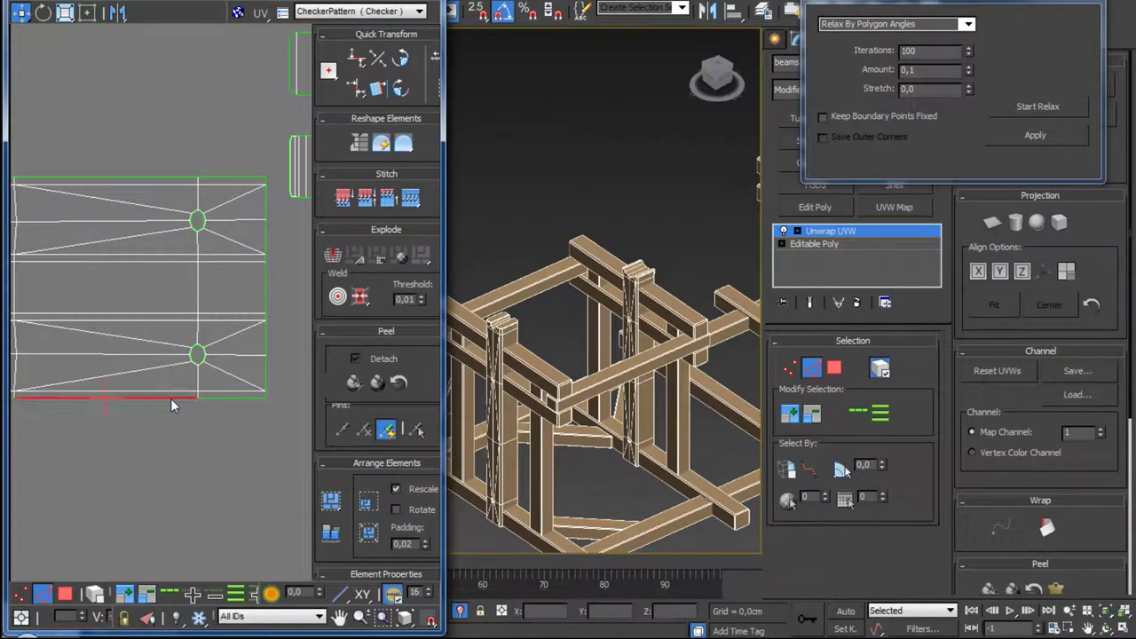
scroll(170, 398, down, 3)
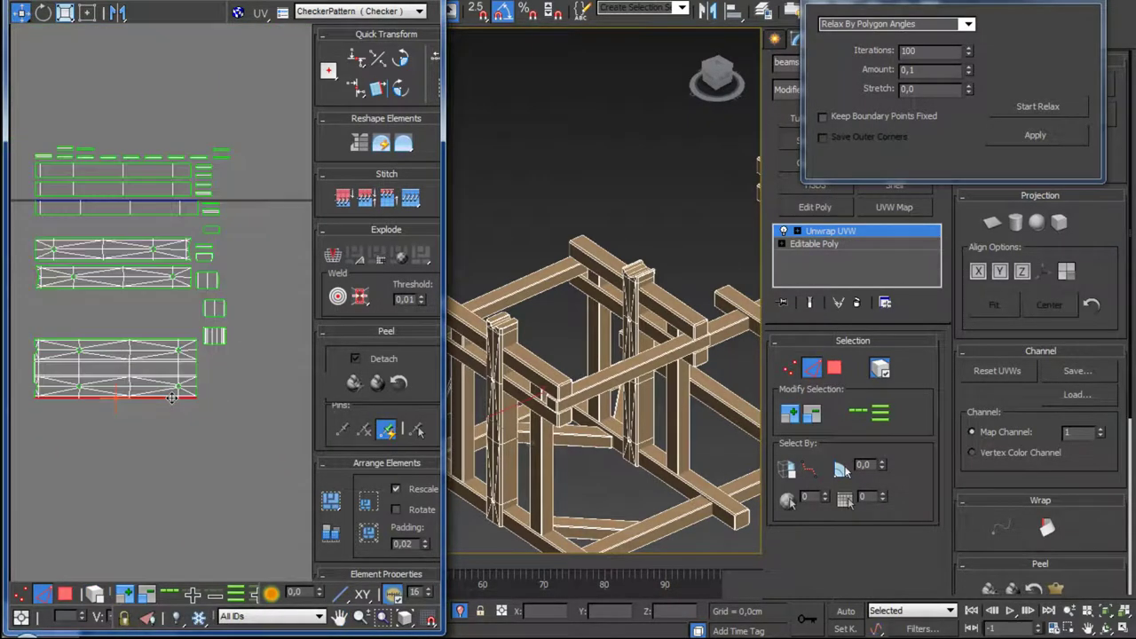
click(412, 203)
Step: Select the bottom island's lower edge and its short left and right edges
click(162, 412)
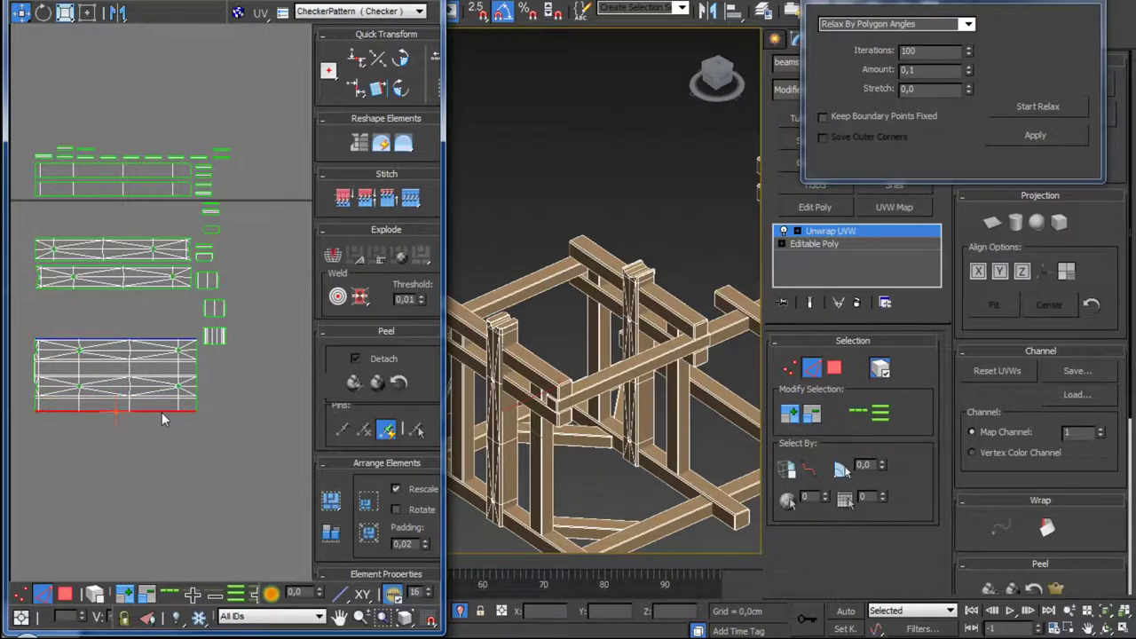
scroll(198, 426, up, 5)
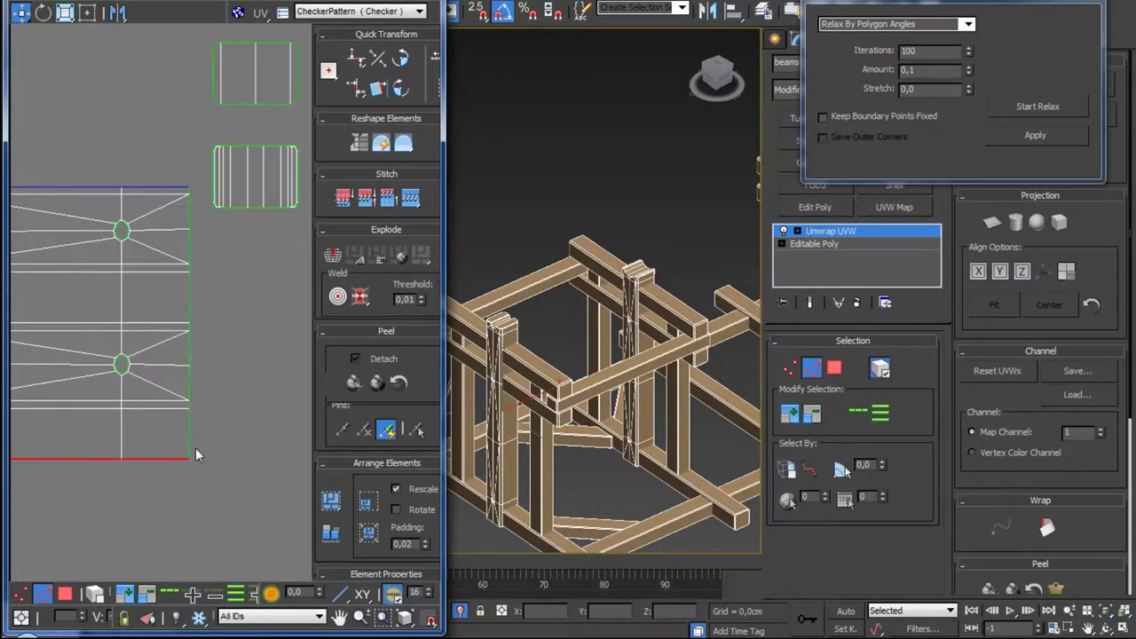
click(189, 432)
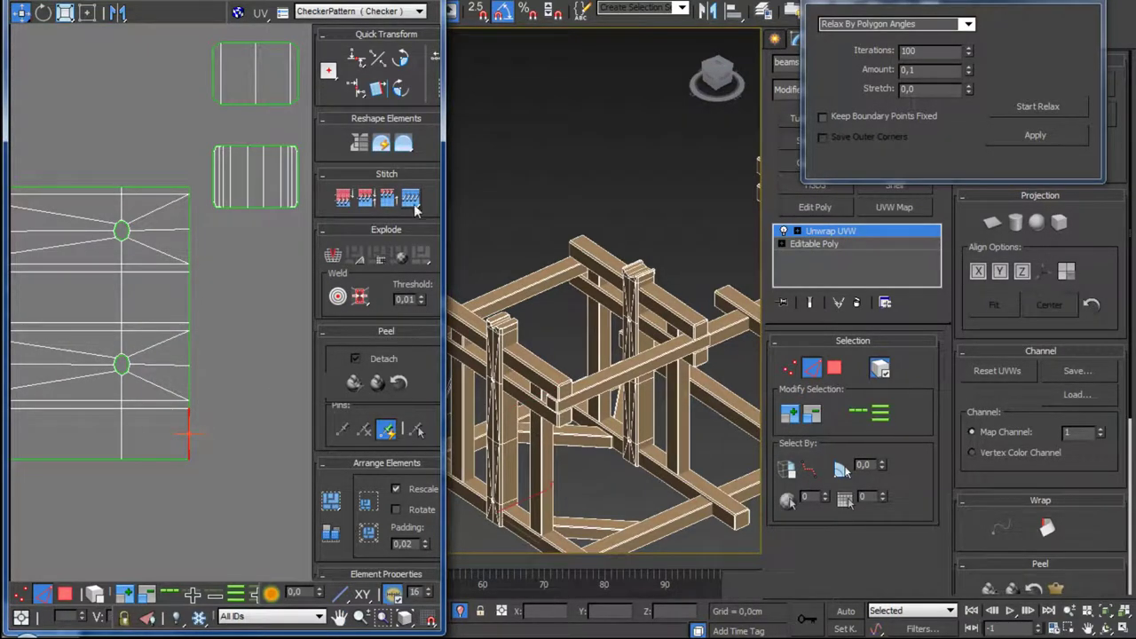
scroll(235, 354, down, 3)
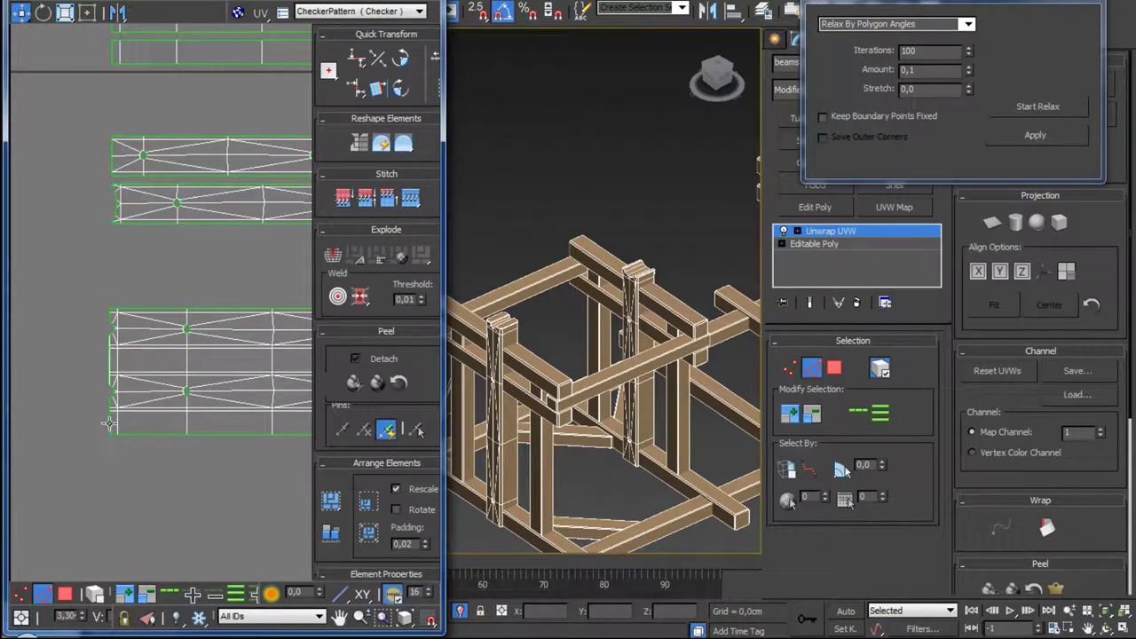
click(109, 422)
scroll(216, 427, down, 3)
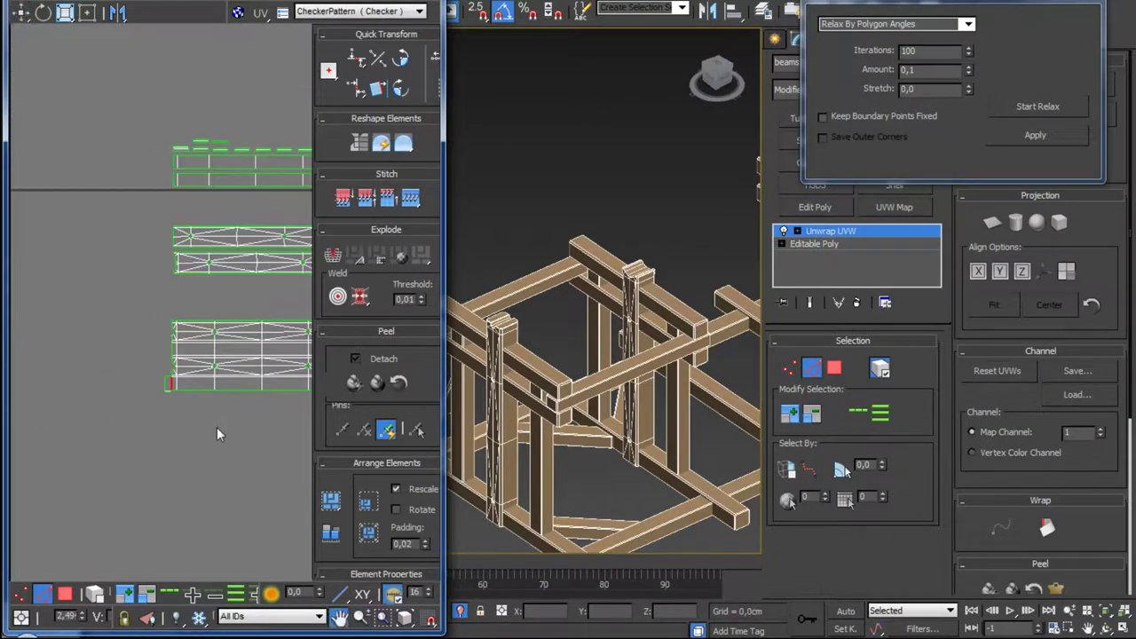
scroll(216, 426, down, 2)
Step: Select the left post's whole island and relax it by polygon angles
click(65, 593)
click(148, 426)
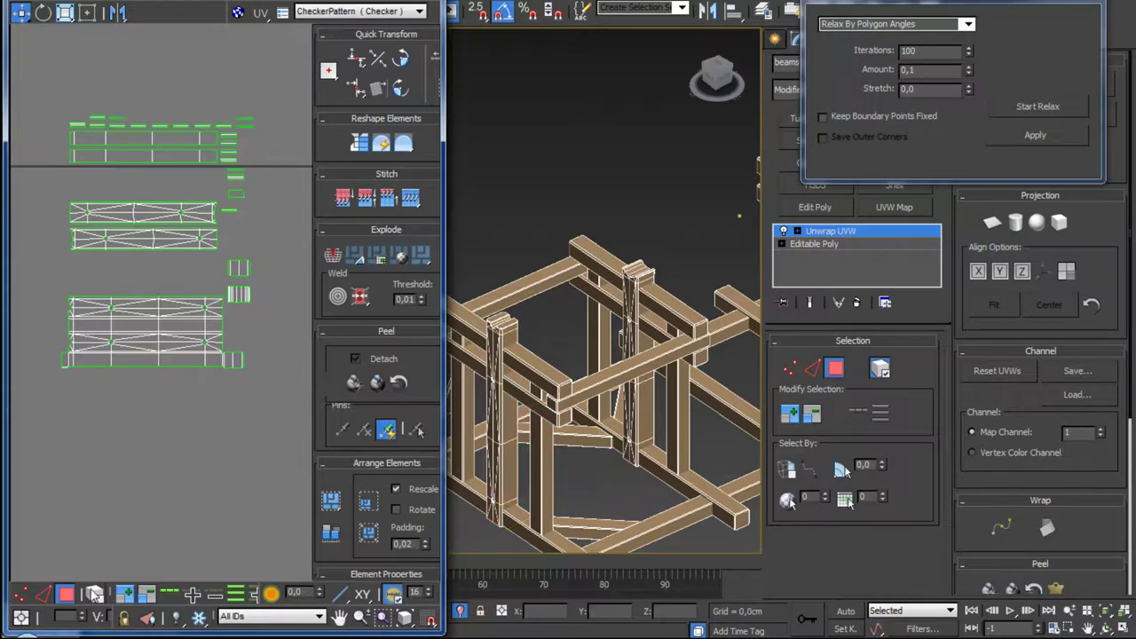
click(94, 593)
click(146, 362)
click(1016, 108)
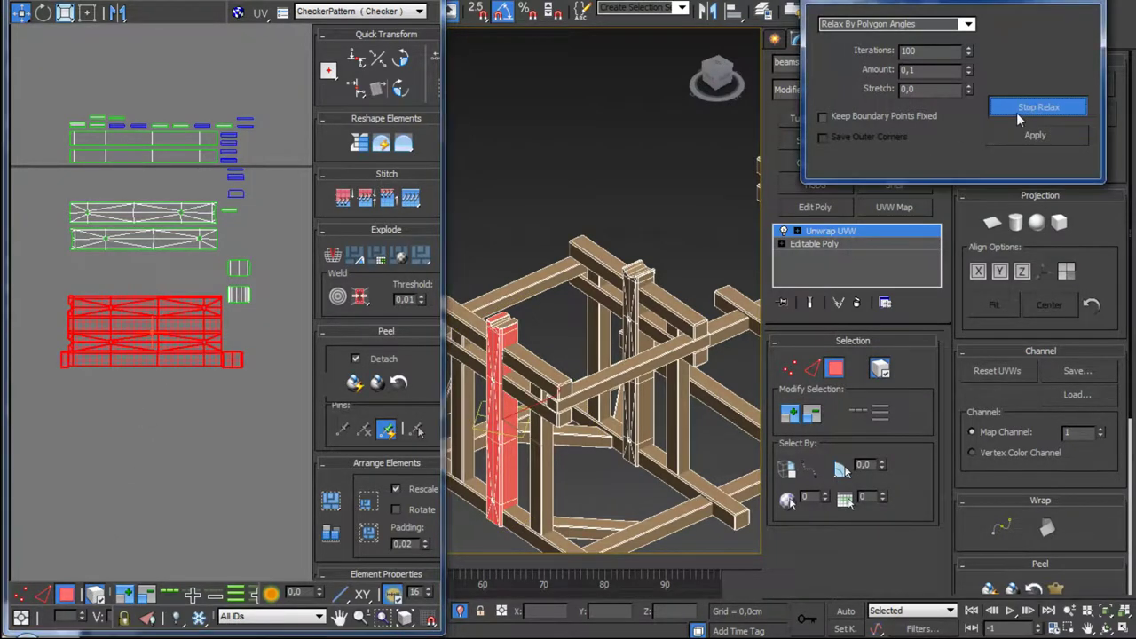
click(1015, 108)
scroll(237, 430, down, 3)
Step: Move the relaxed island to the bottom of the stack and select the middle post's island
scroll(147, 414, down, 3)
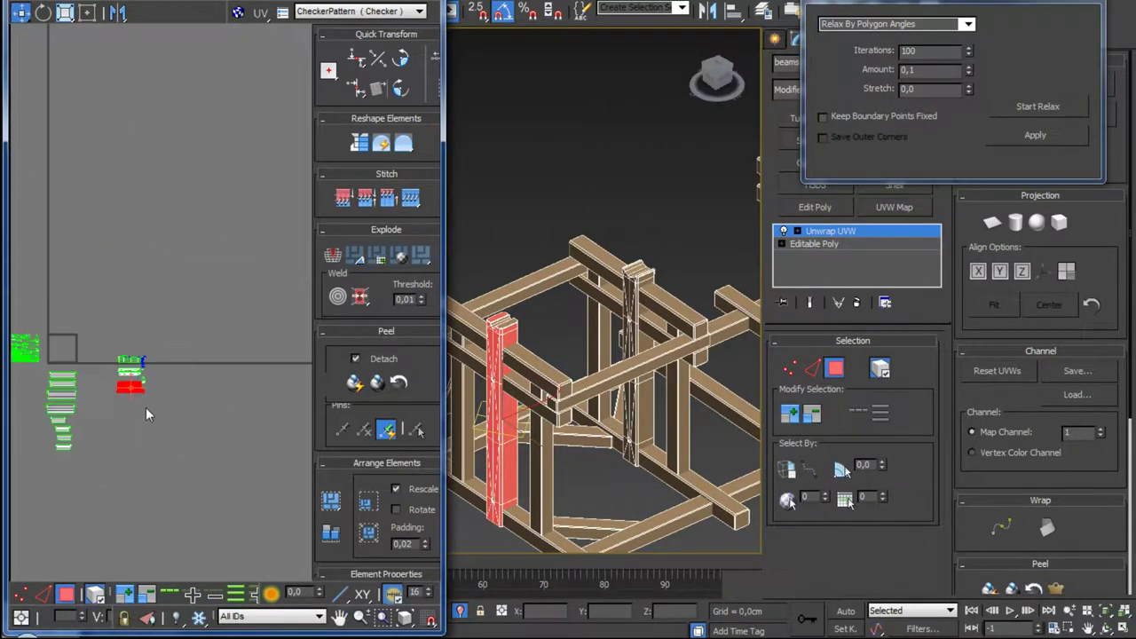
drag(131, 390, 66, 455)
scroll(164, 402, up, 2)
scroll(163, 401, up, 5)
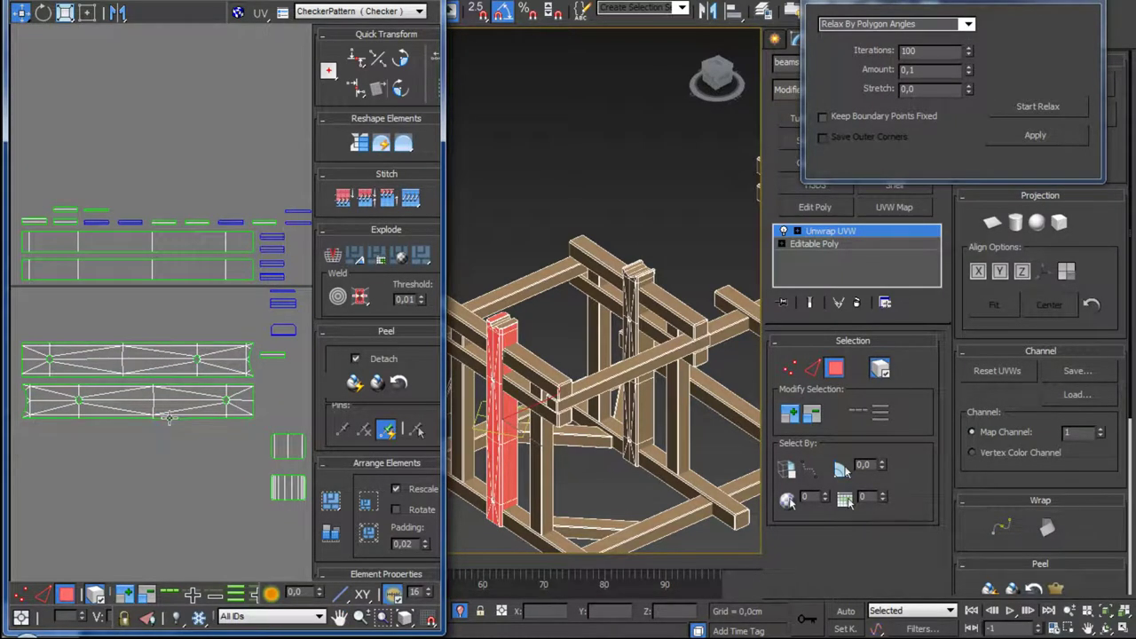
click(169, 415)
Step: In edge mode, stitch the loose strips onto three edges of the lower island
click(42, 595)
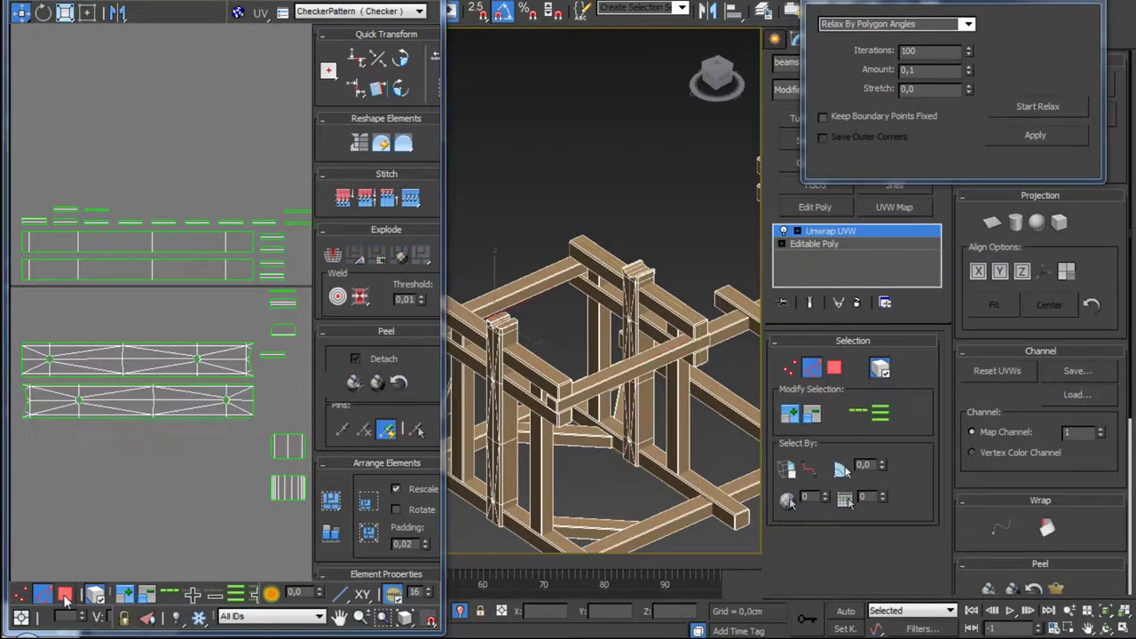
click(187, 417)
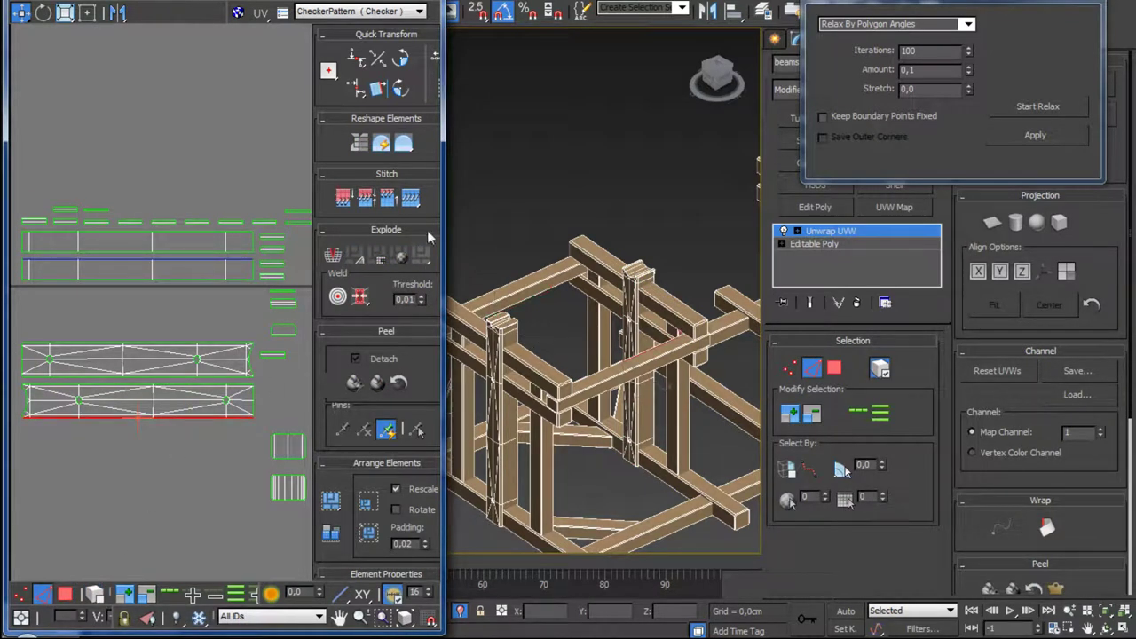
click(410, 199)
click(203, 439)
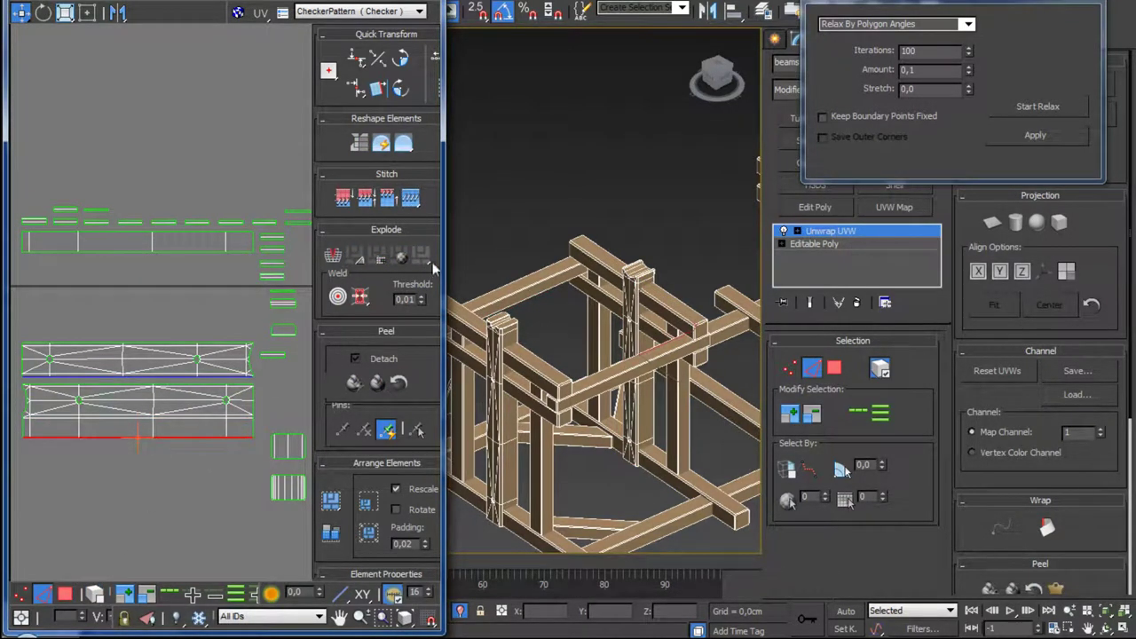
click(410, 198)
click(212, 470)
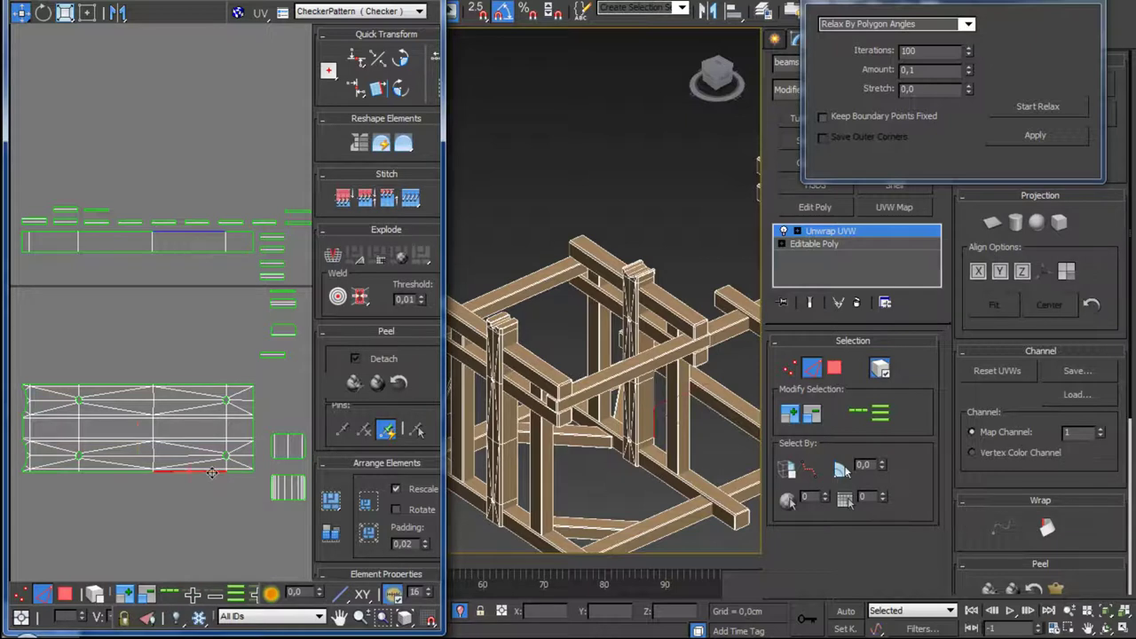
click(418, 206)
Step: Stitch the small island onto the large island along its adjoining edge
scroll(173, 423, up, 3)
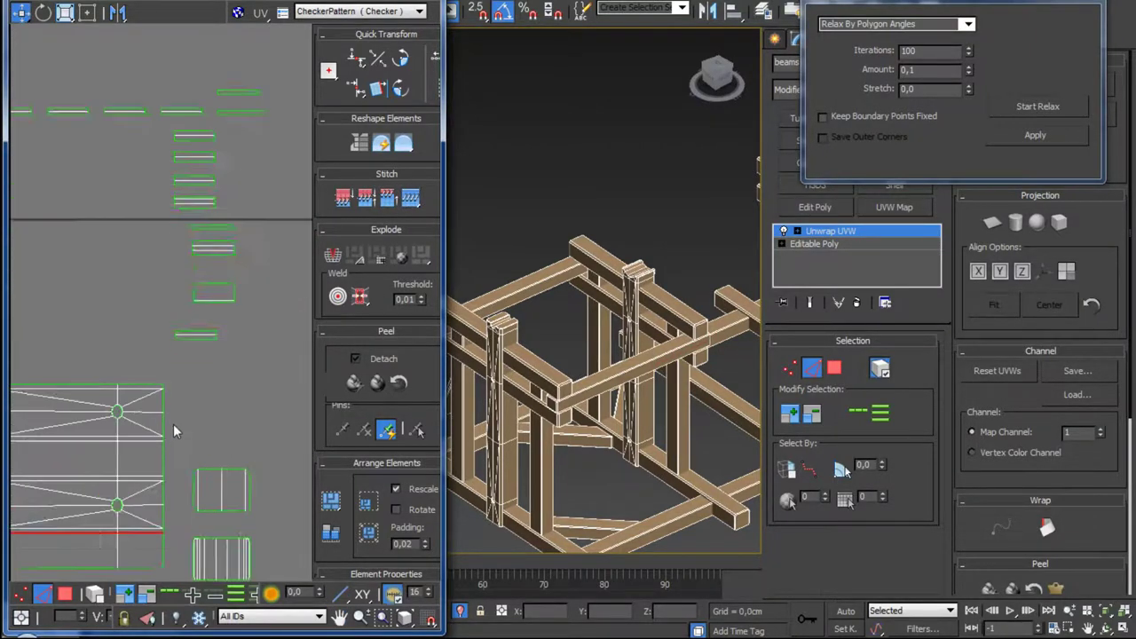
scroll(173, 423, up, 2)
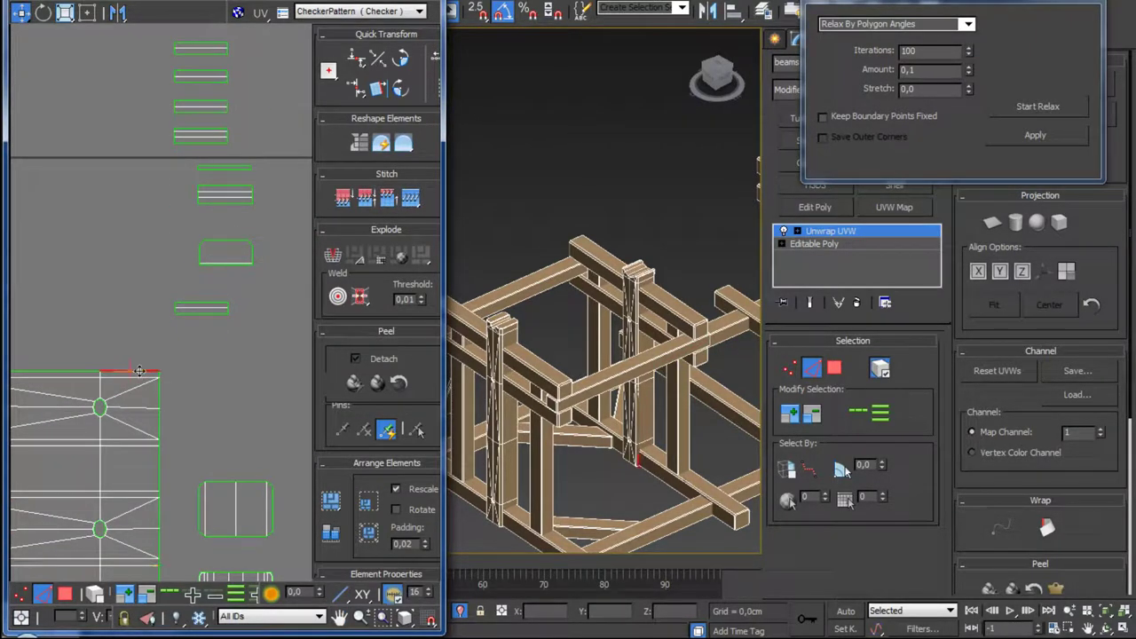
scroll(143, 373, down, 3)
scroll(169, 346, up, 3)
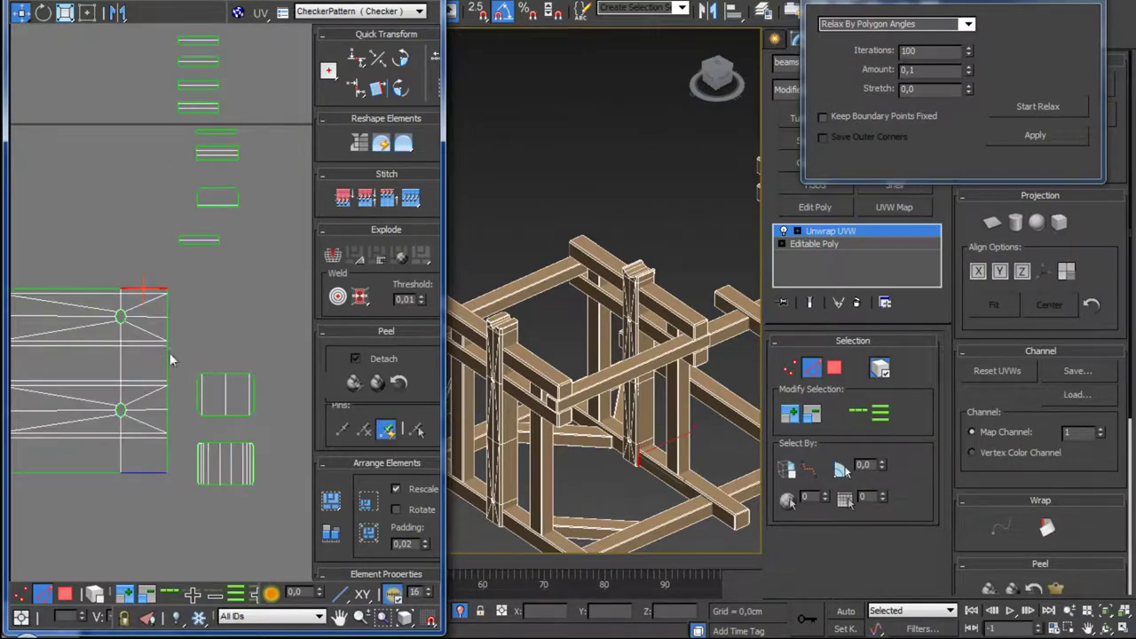
click(166, 331)
click(178, 331)
click(167, 462)
scroll(172, 453, up, 3)
scroll(159, 404, up, 3)
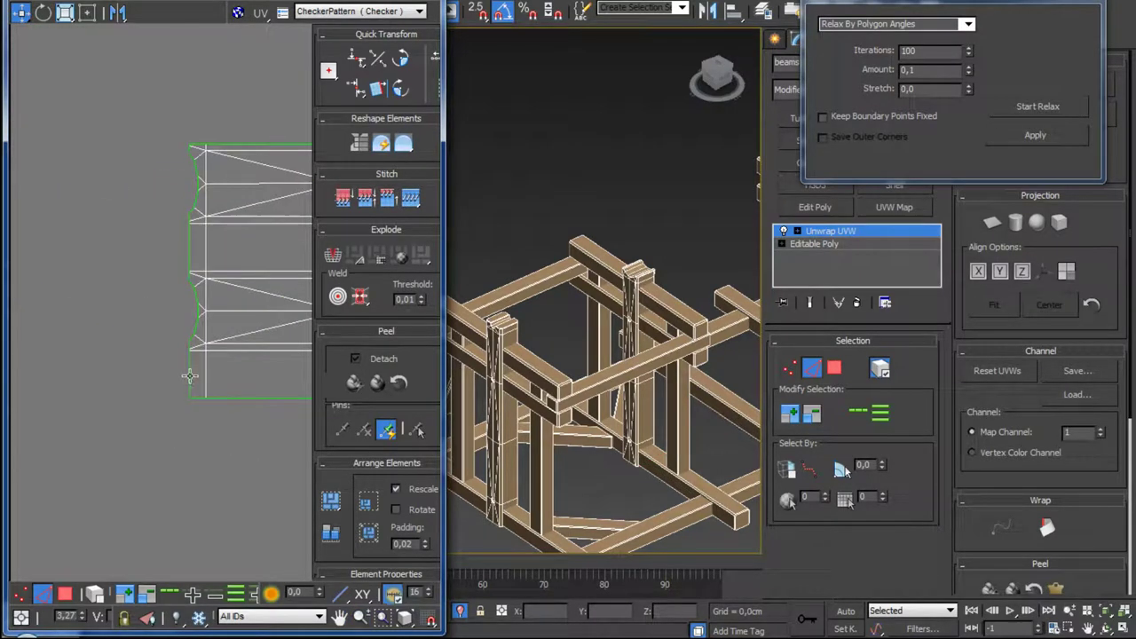
scroll(169, 386, down, 3)
scroll(168, 386, down, 2)
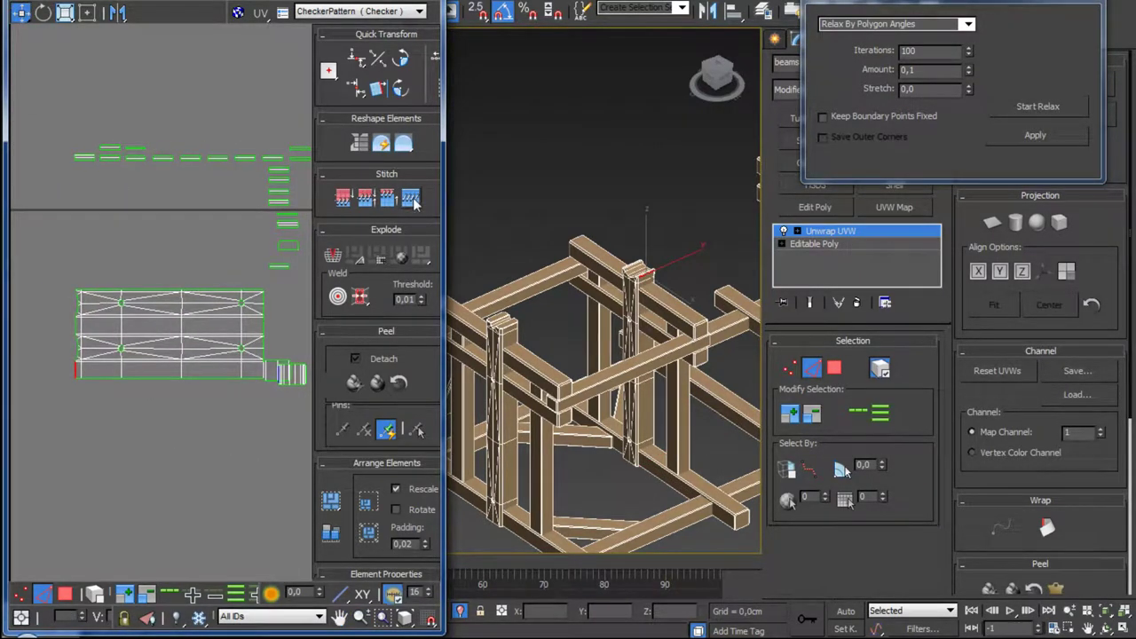
click(412, 200)
Step: Select the whole combined island in face mode and relax it with Start Relax
middle_drag(189, 333, 166, 370)
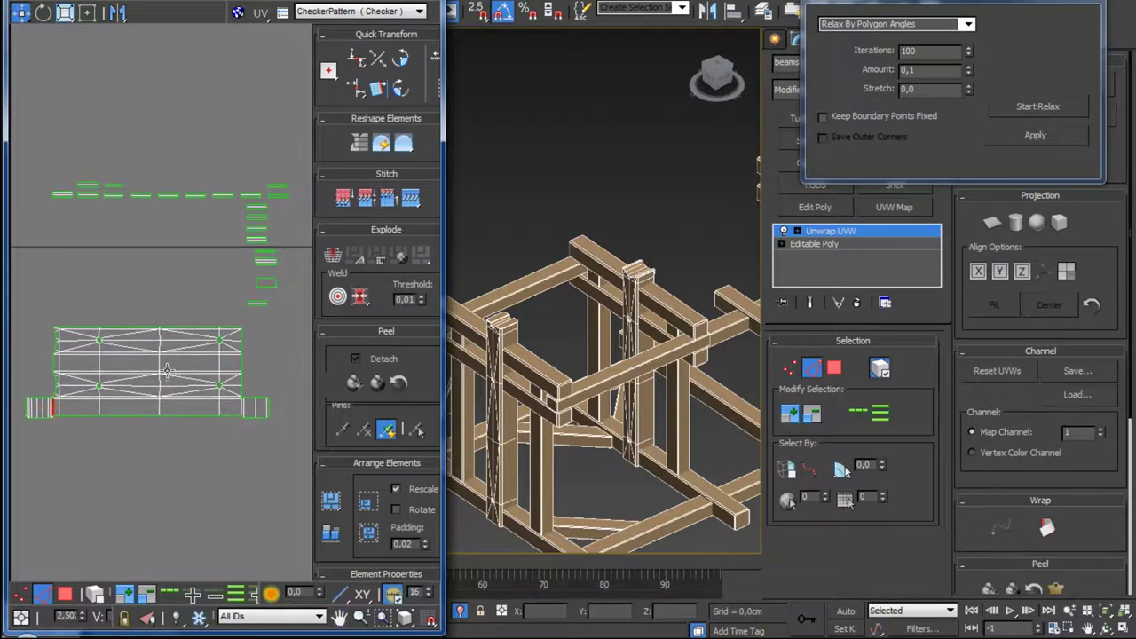
click(65, 594)
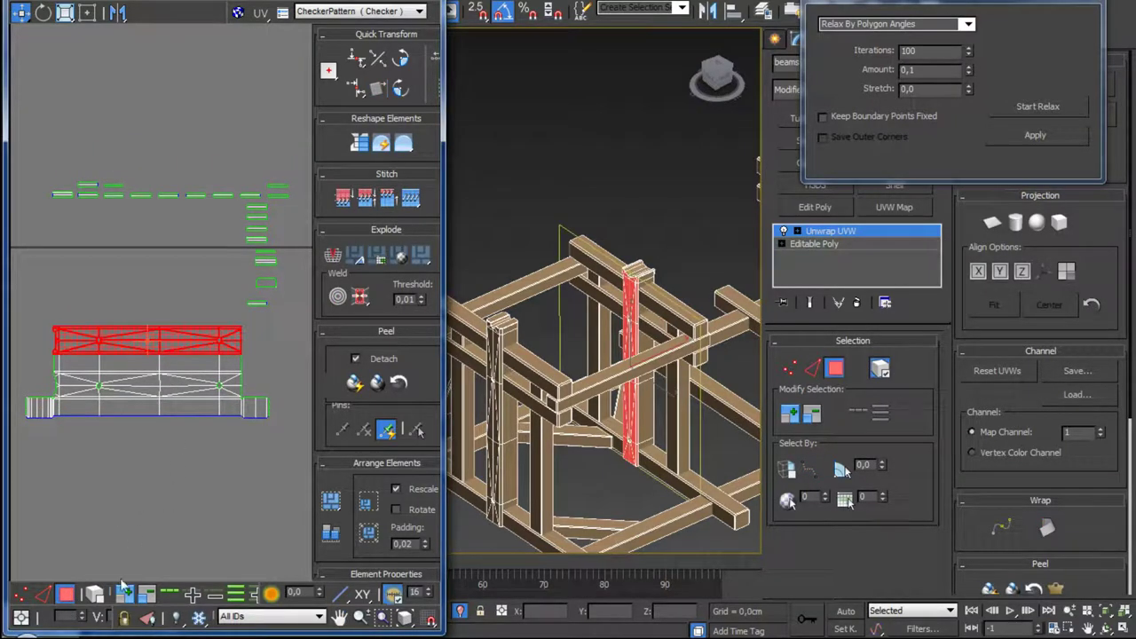
click(167, 406)
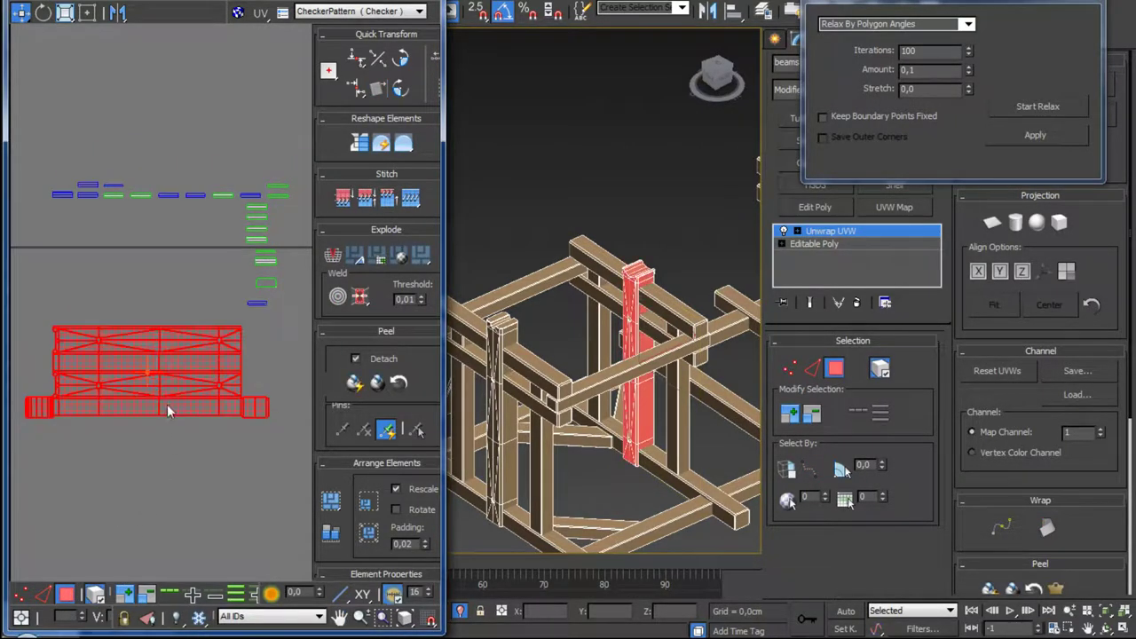
click(1023, 111)
scroll(291, 361, down, 3)
Step: Move the relaxed island below the ladder island and frame the island stack
scroll(174, 468, down, 2)
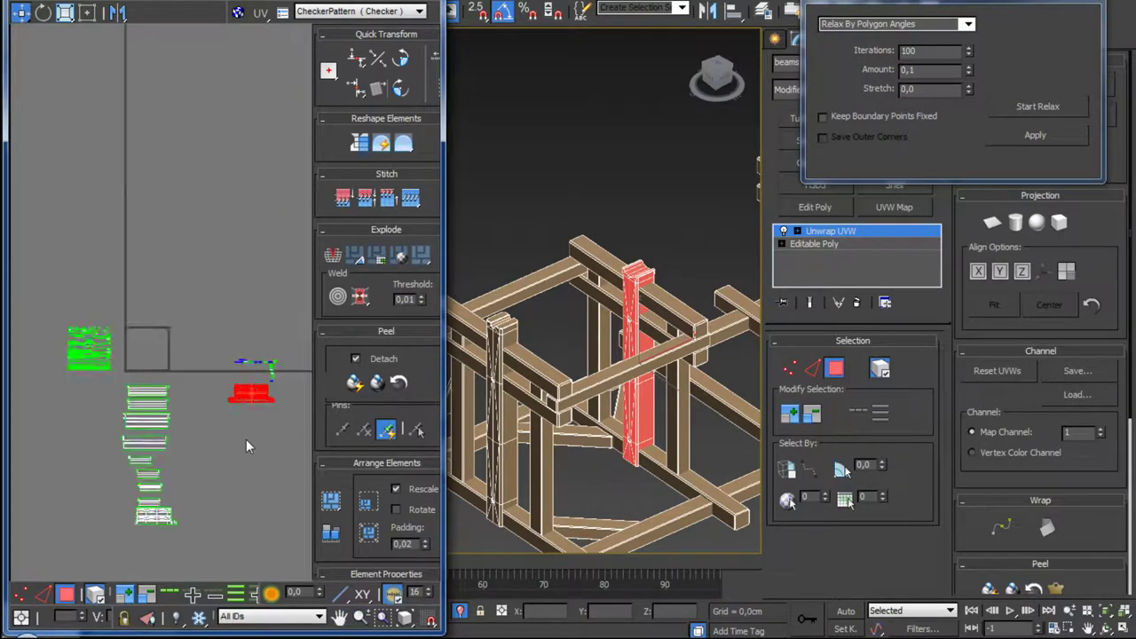
drag(252, 395, 149, 490)
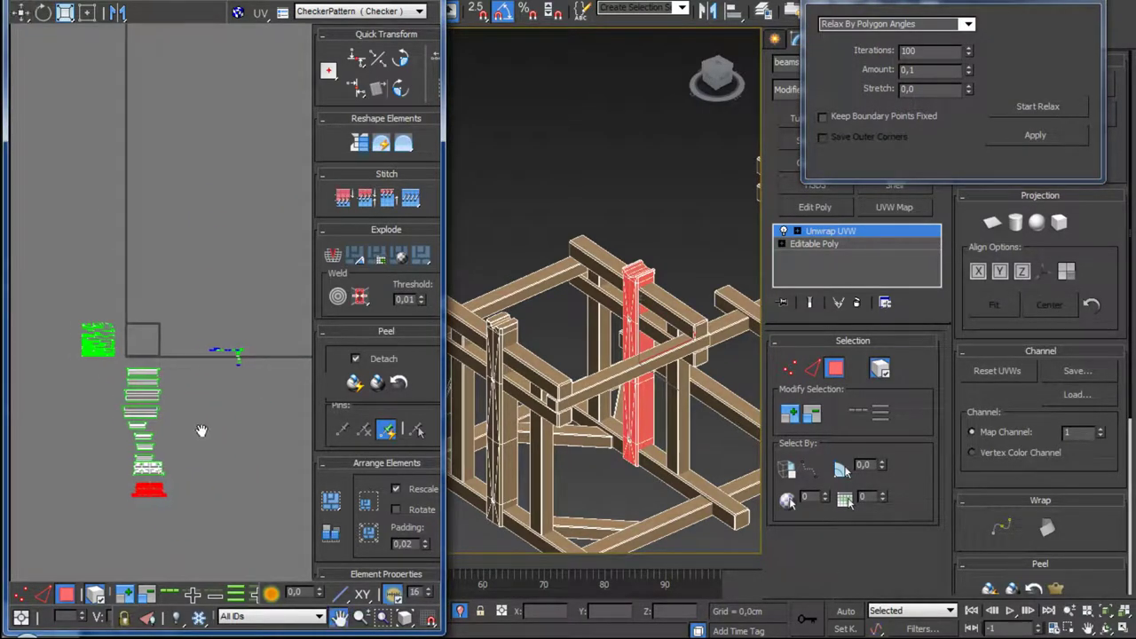
scroll(237, 360, down, 3)
drag(122, 390, 122, 390)
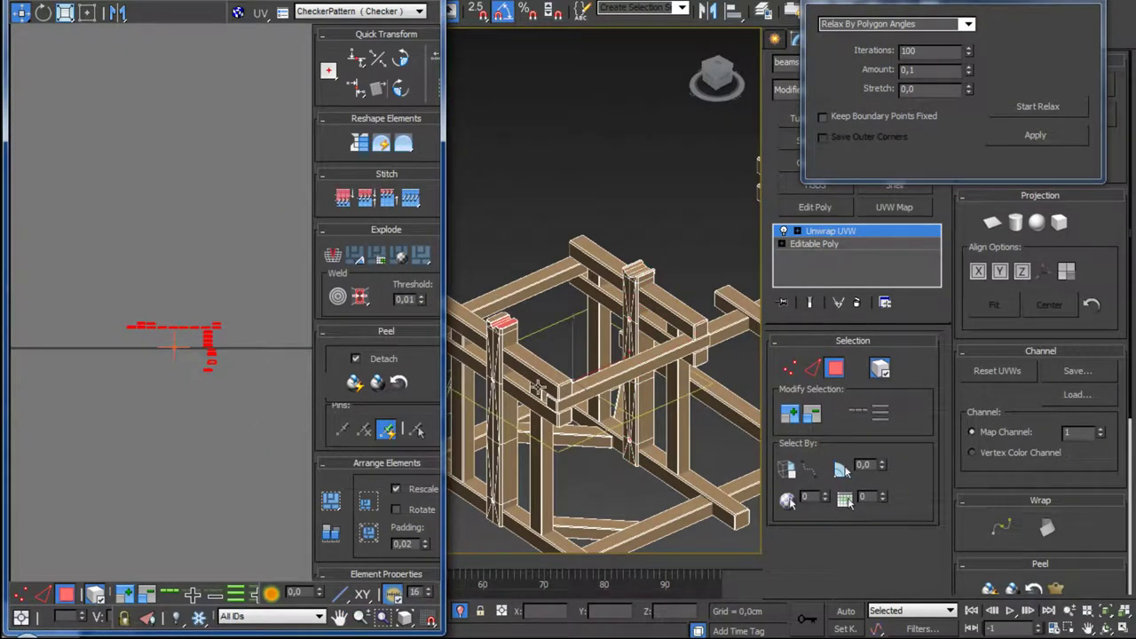
middle_drag(303, 328, 133, 266)
scroll(134, 266, up, 3)
middle_drag(177, 355, 195, 395)
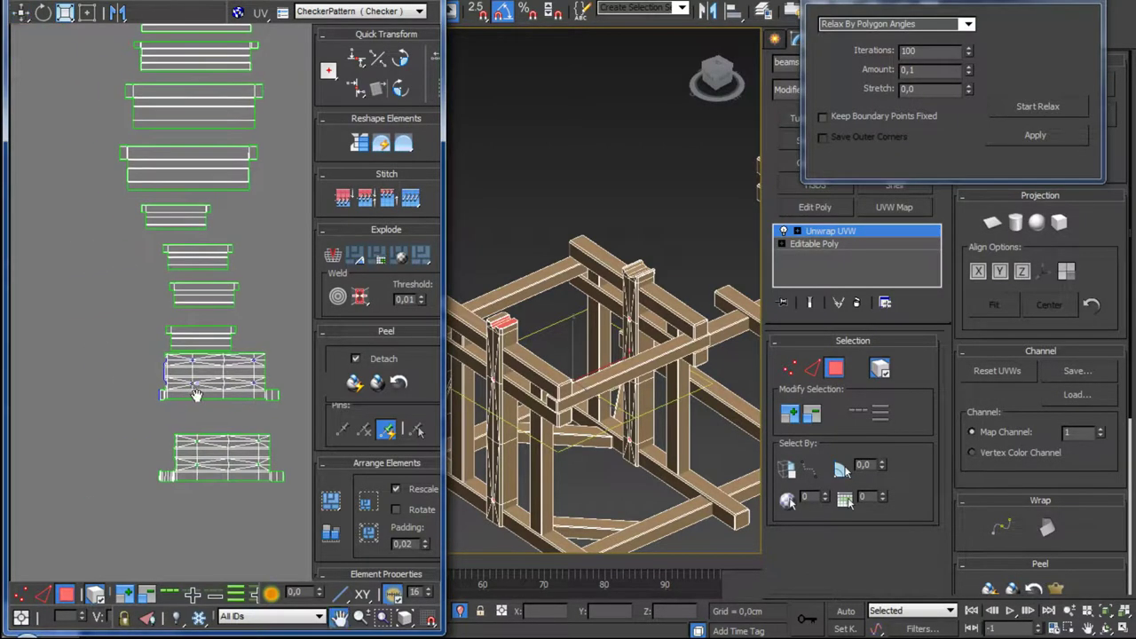
scroll(196, 395, up, 3)
scroll(244, 383, down, 2)
scroll(177, 395, down, 2)
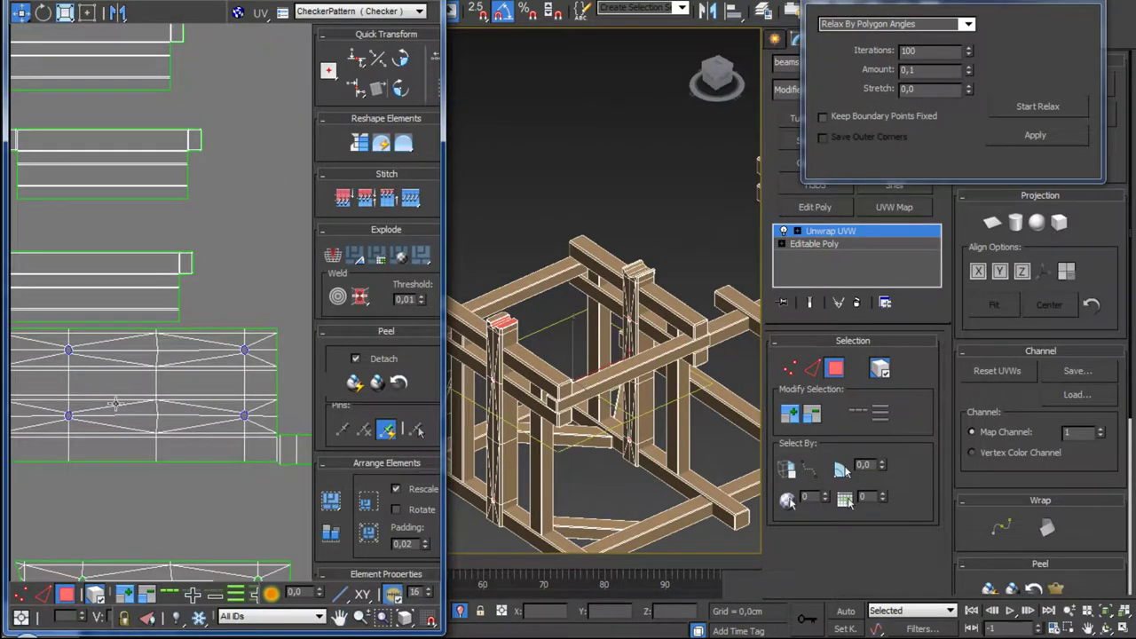
scroll(116, 405, down, 3)
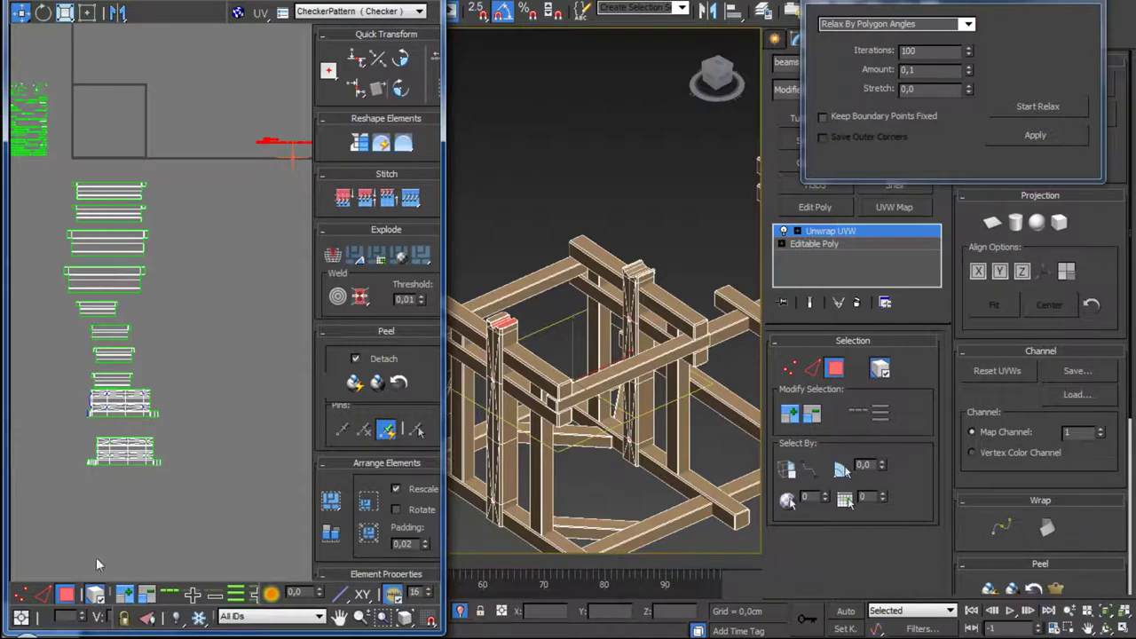
Step: Move two islands out to the right and select the left beam's UV island
drag(122, 404, 279, 202)
click(138, 460)
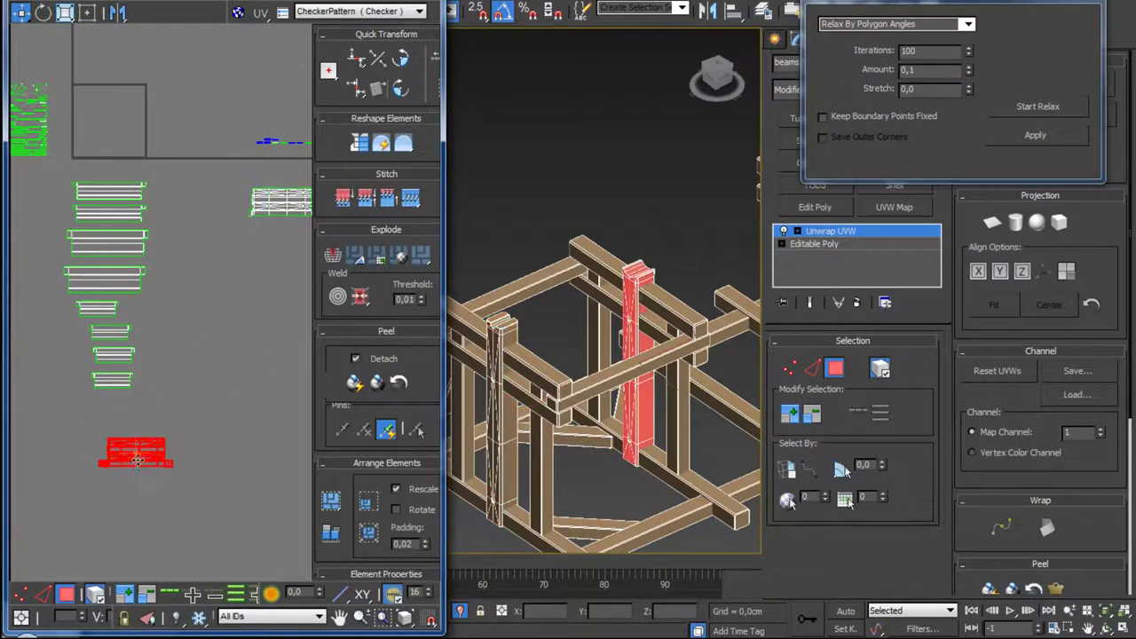
drag(138, 460, 275, 321)
scroll(133, 381, up, 2)
scroll(133, 381, up, 2)
click(110, 377)
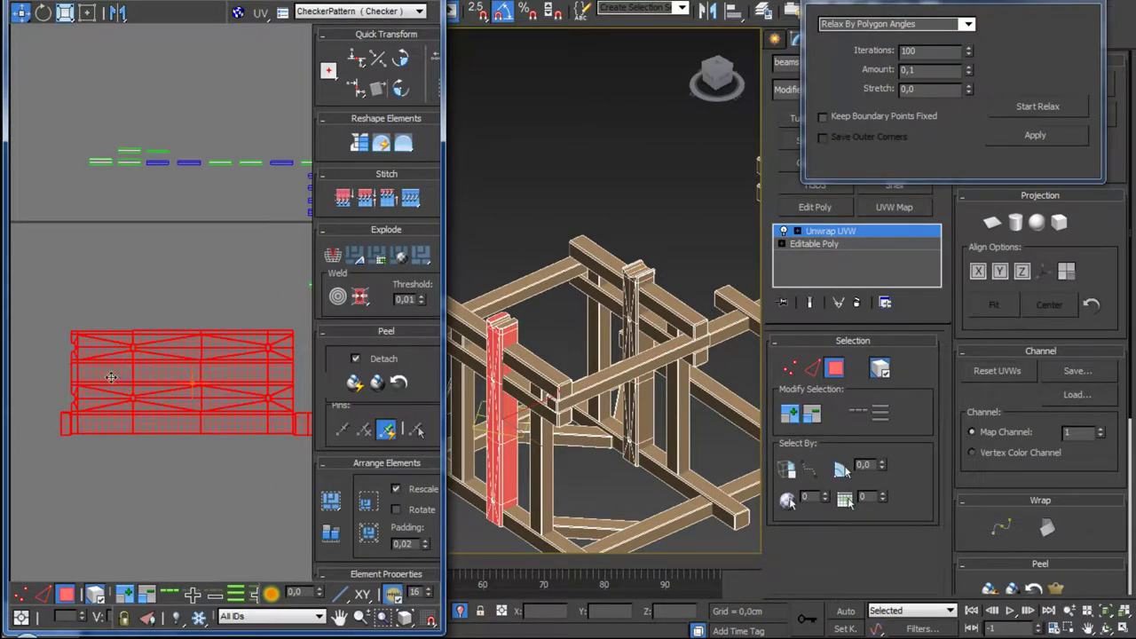
scroll(124, 395, up, 3)
Step: Stitch the curved notch edges of the left beam's island together
click(44, 595)
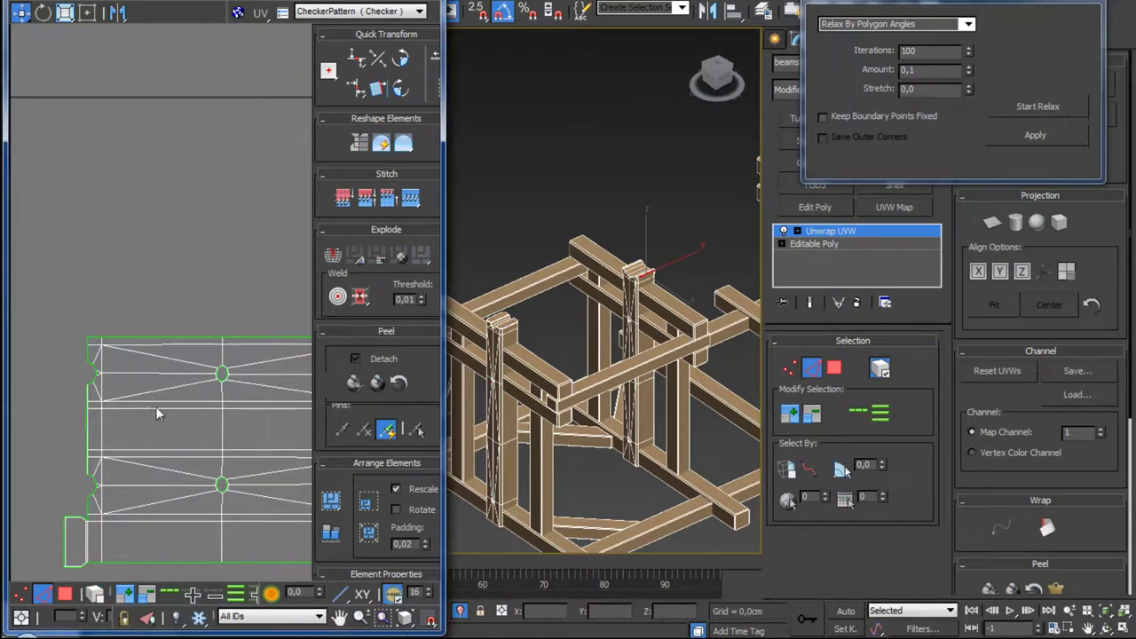
scroll(142, 417, up, 2)
scroll(124, 426, up, 2)
click(104, 401)
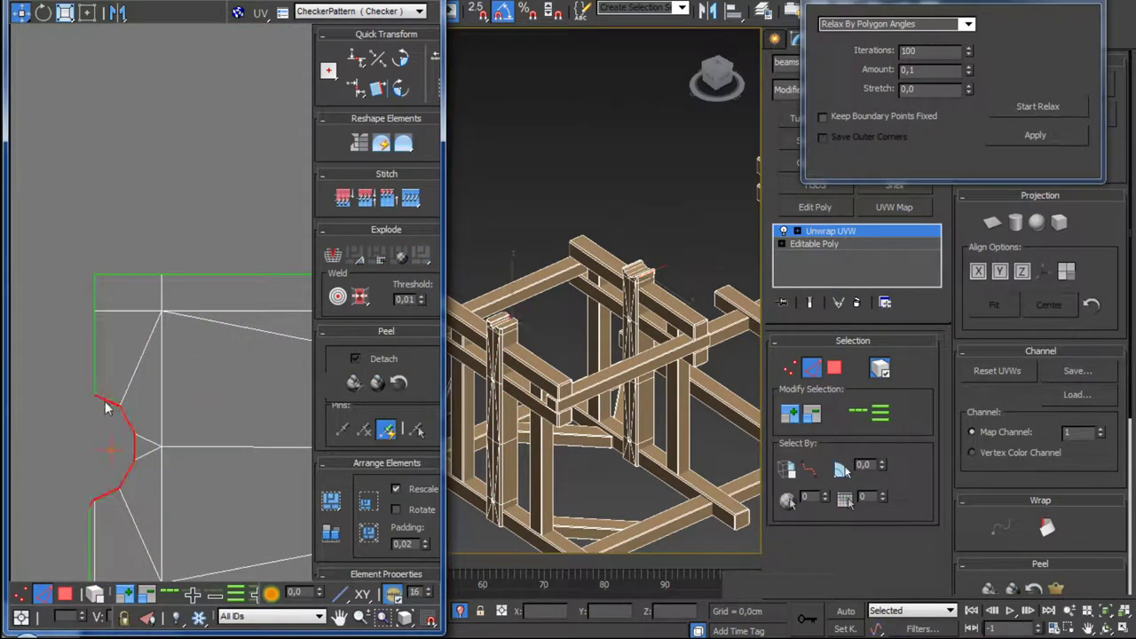
click(410, 202)
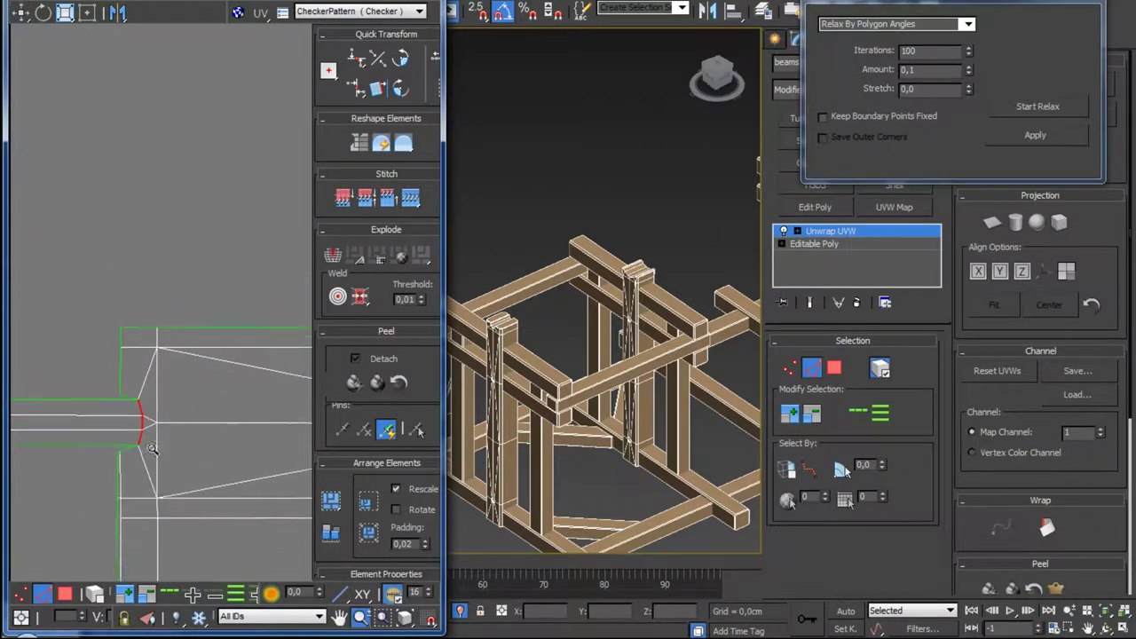
middle_drag(168, 523, 196, 417)
scroll(196, 417, down, 1)
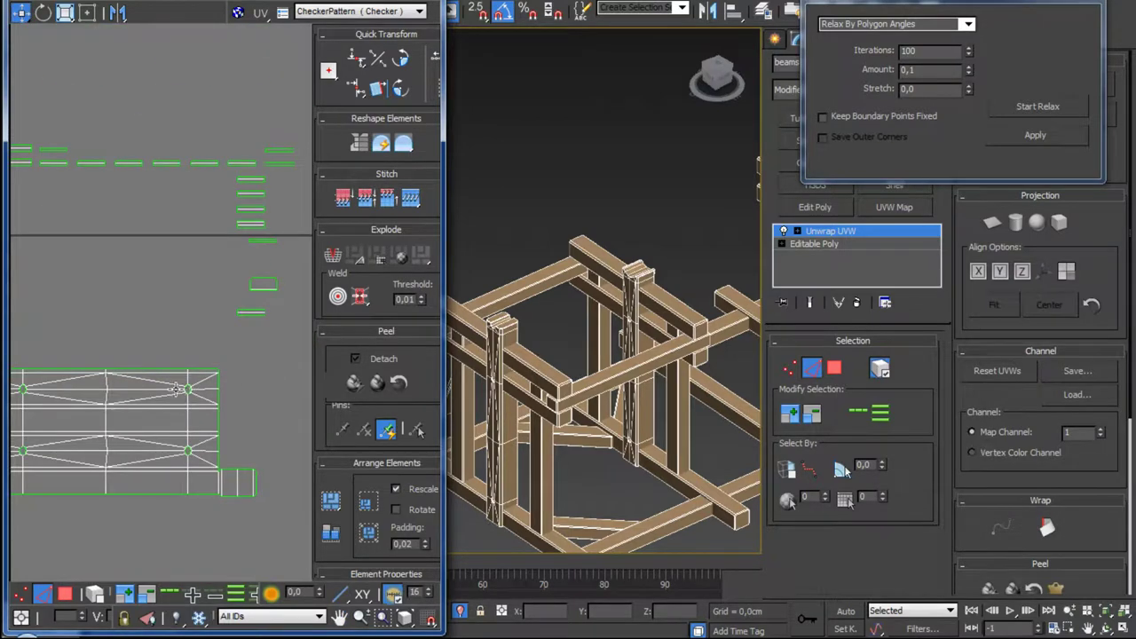
middle_drag(134, 393, 175, 374)
scroll(175, 374, down, 1)
scroll(175, 374, down, 3)
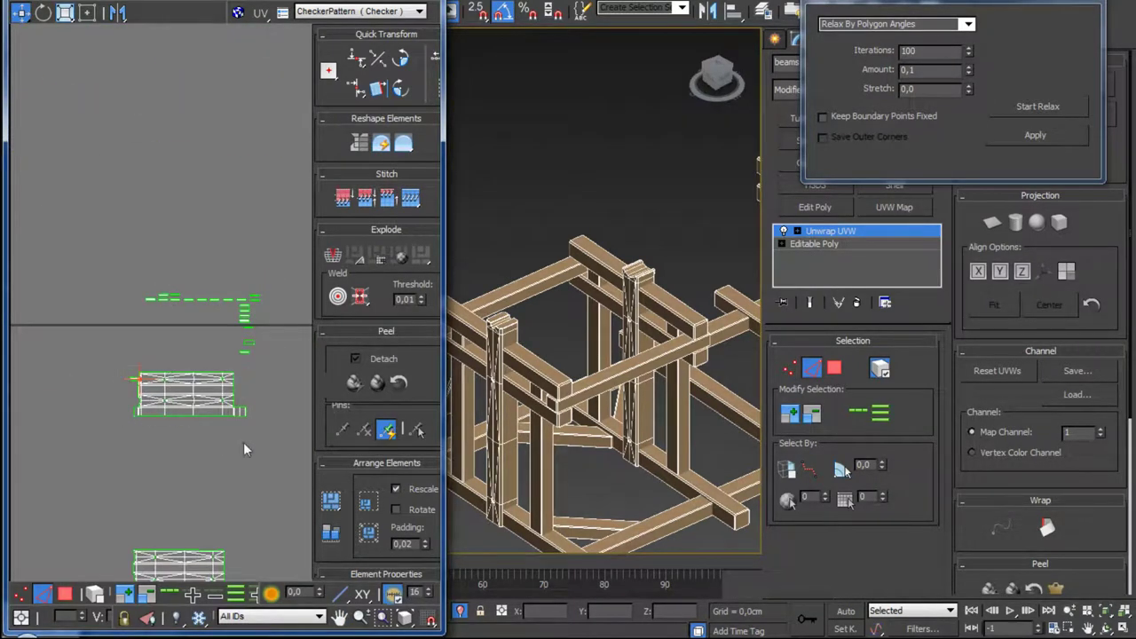
Step: Stitch the matching beam's lower UV shell onto its neighbour
click(237, 411)
scroll(250, 426, up, 1)
scroll(218, 332, up, 1)
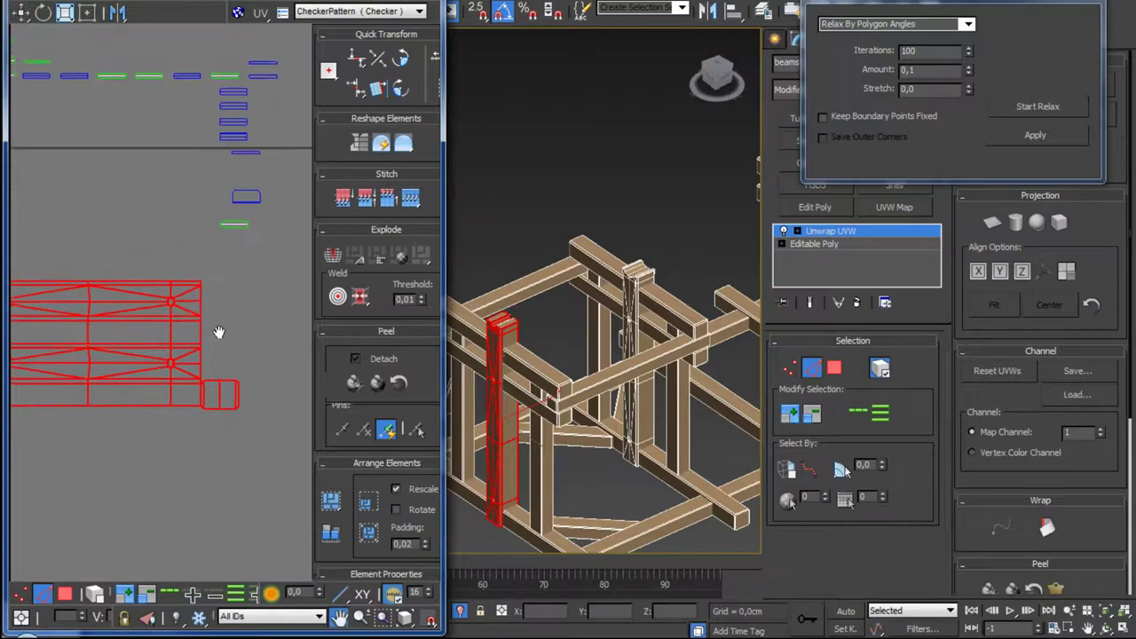
scroll(218, 332, up, 2)
click(246, 325)
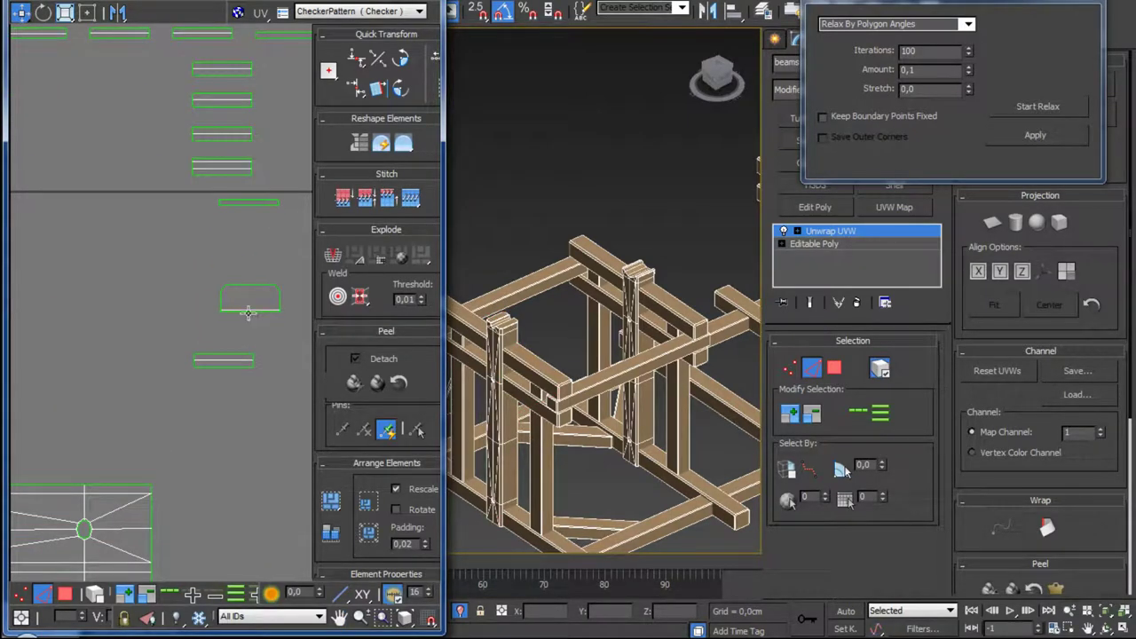
scroll(255, 395, down, 2)
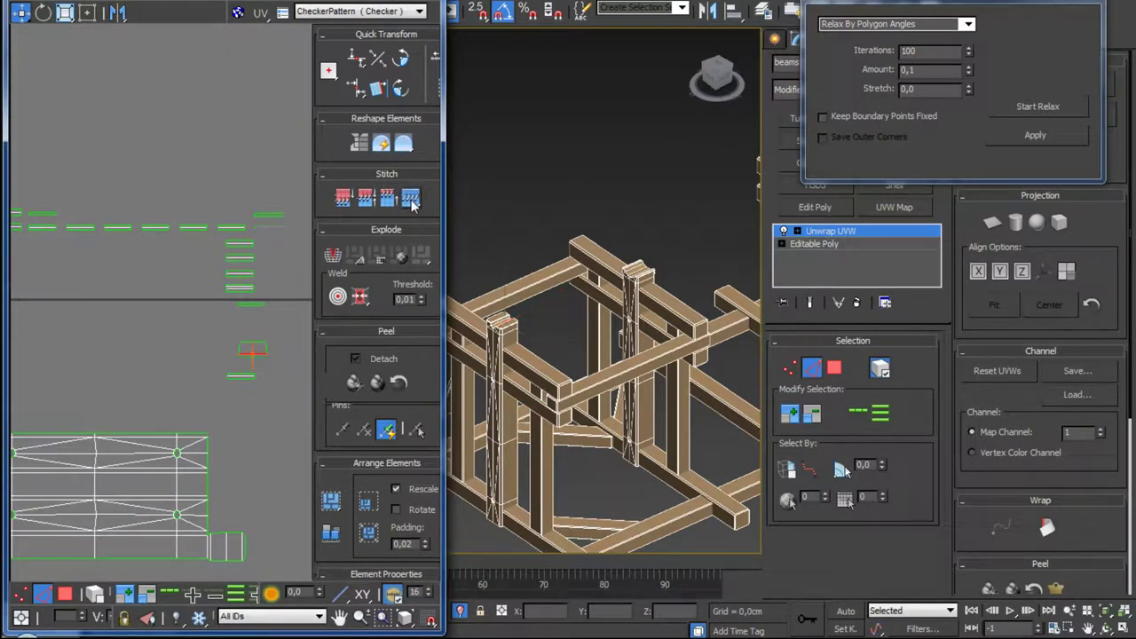
scroll(247, 355, up, 3)
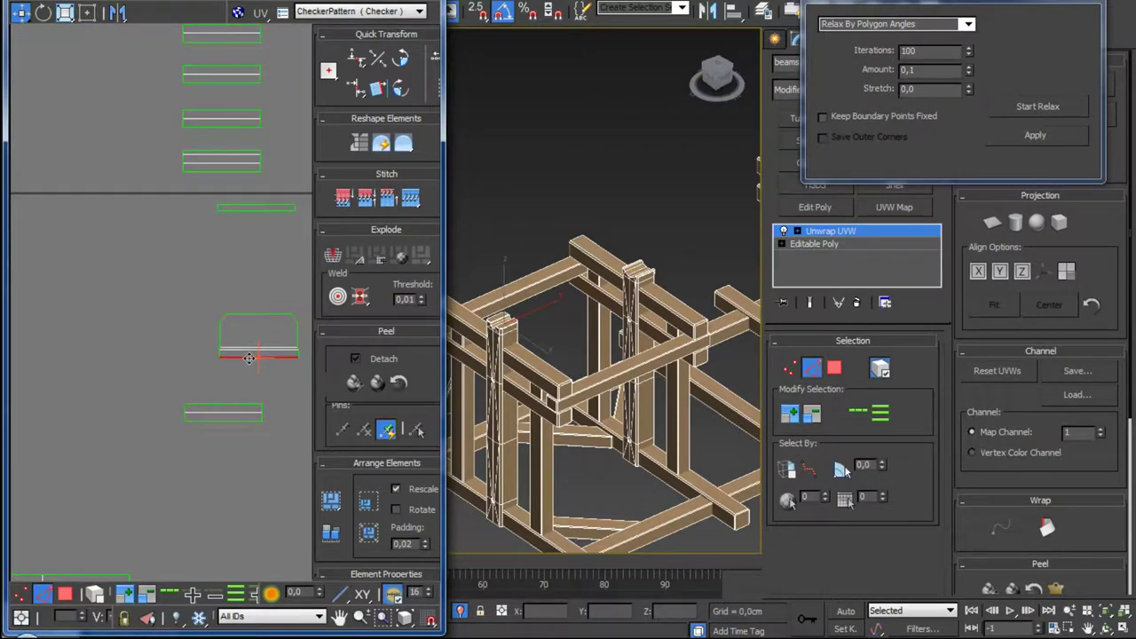
scroll(249, 358, down, 4)
scroll(255, 355, up, 2)
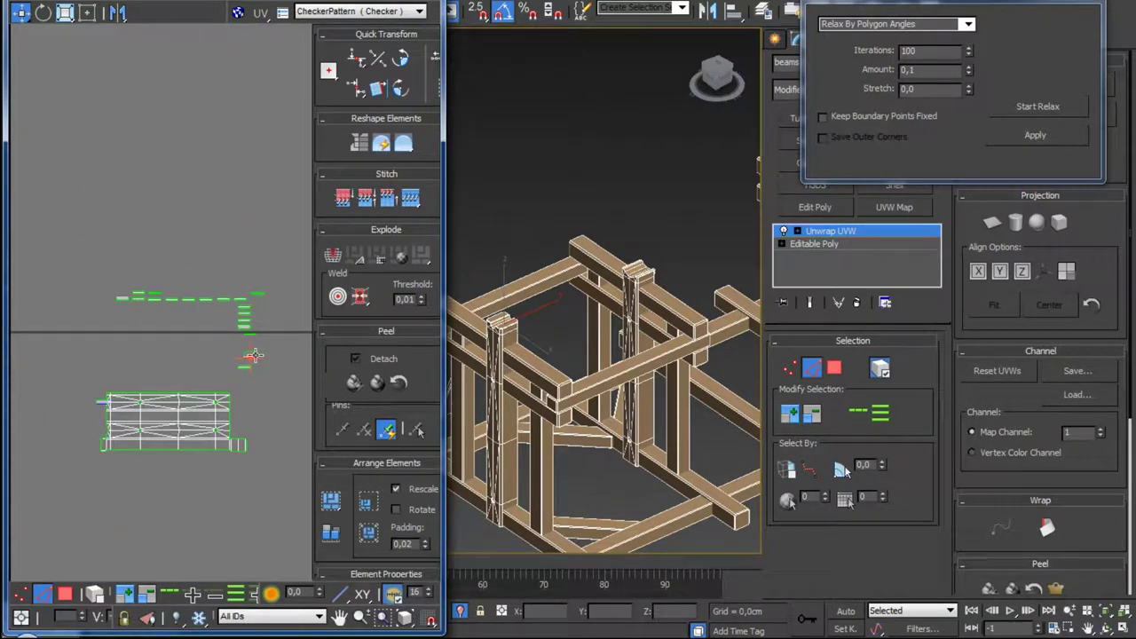
click(411, 199)
Step: Select the stitched beam shell in face mode and move it lower in the layout
middle_drag(288, 360, 266, 422)
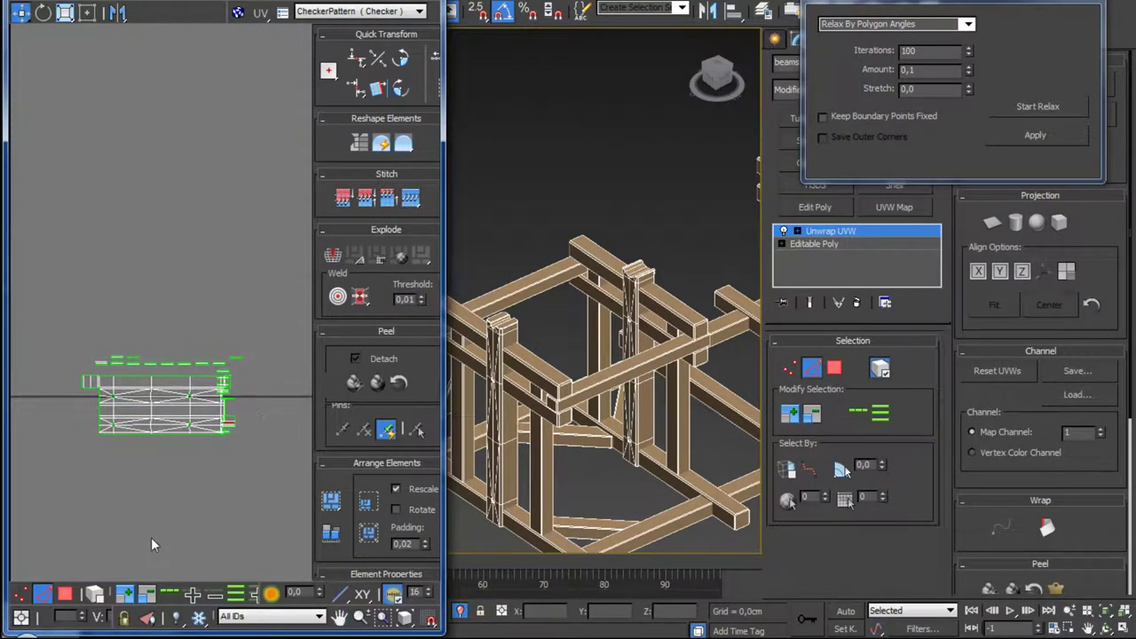
click(67, 594)
click(170, 461)
click(169, 412)
mouse_move(169, 412)
mouse_down()
mouse_move(164, 481)
mouse_move(173, 457)
mouse_up()
Step: Orbit the viewport to inspect the selected beam
scroll(183, 410, up, 2)
scroll(184, 409, up, 3)
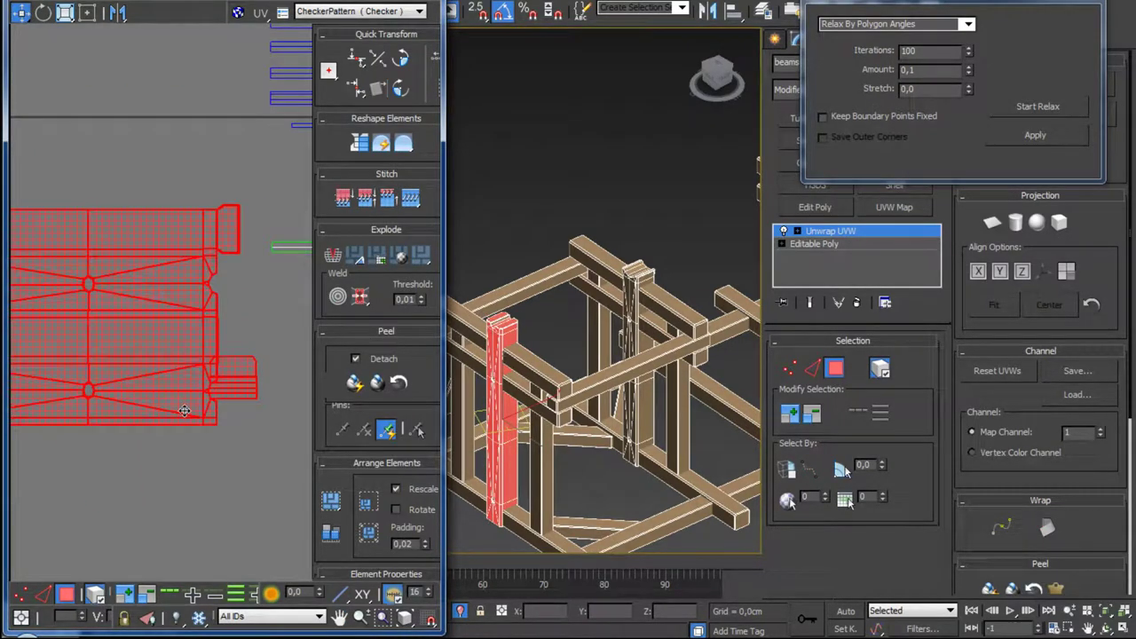
scroll(187, 409, down, 1)
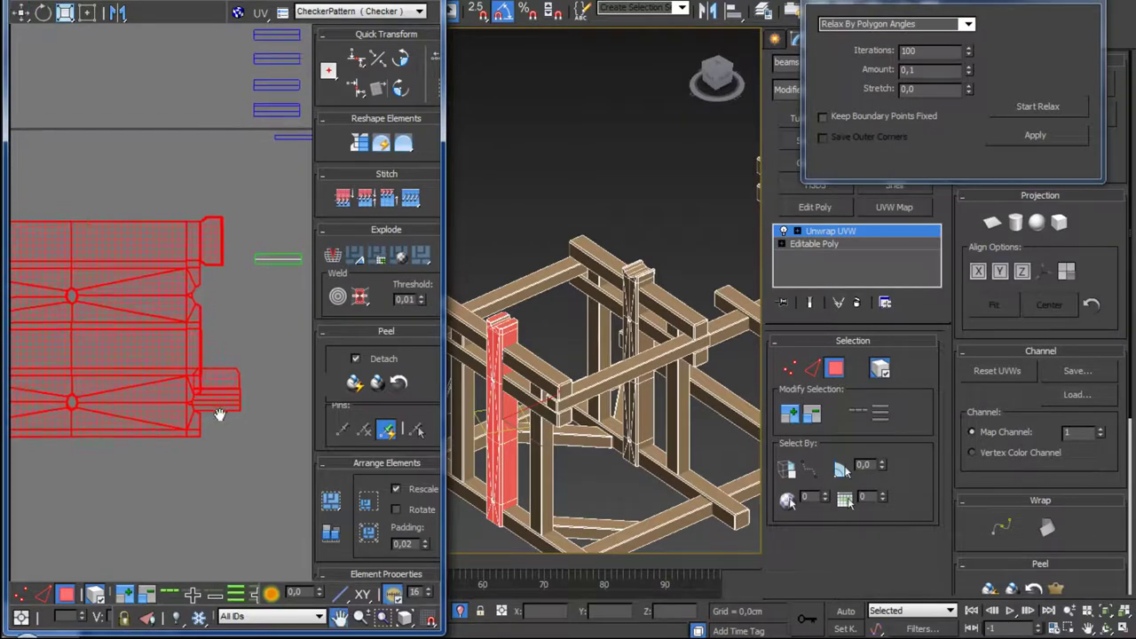
scroll(191, 413, up, 3)
scroll(204, 426, down, 3)
scroll(221, 431, down, 2)
scroll(221, 431, down, 2)
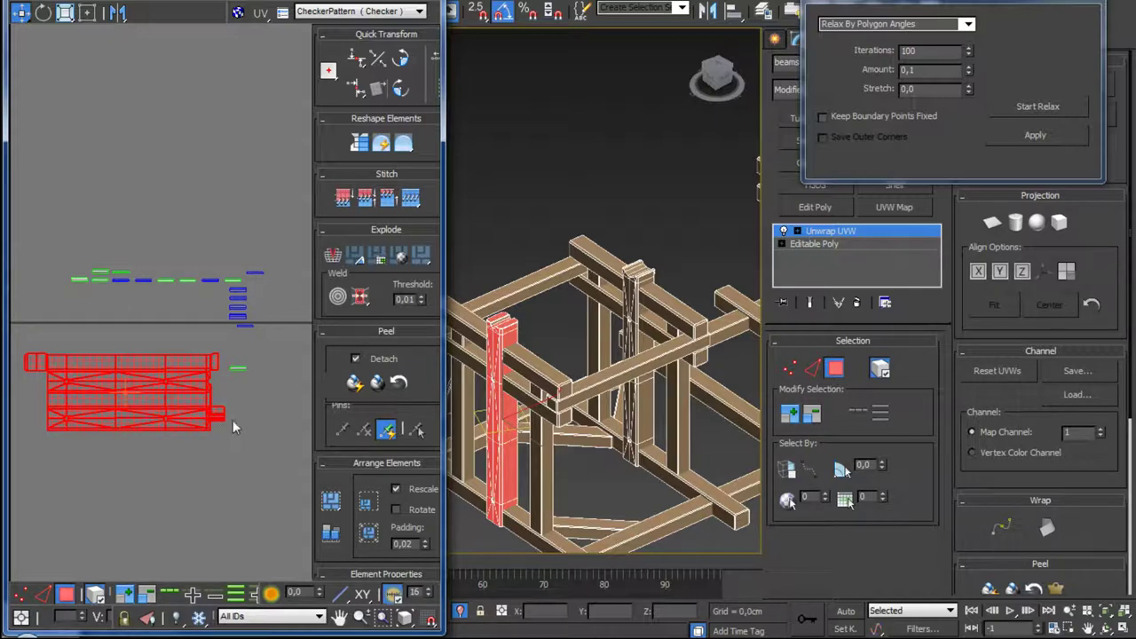
mouse_move(552, 441)
alt+middle_down()
mouse_move(571, 292)
mouse_move(563, 375)
mouse_move(481, 403)
mouse_move(580, 331)
alt+middle_up()
scroll(481, 403, up, 4)
scroll(481, 403, down, 3)
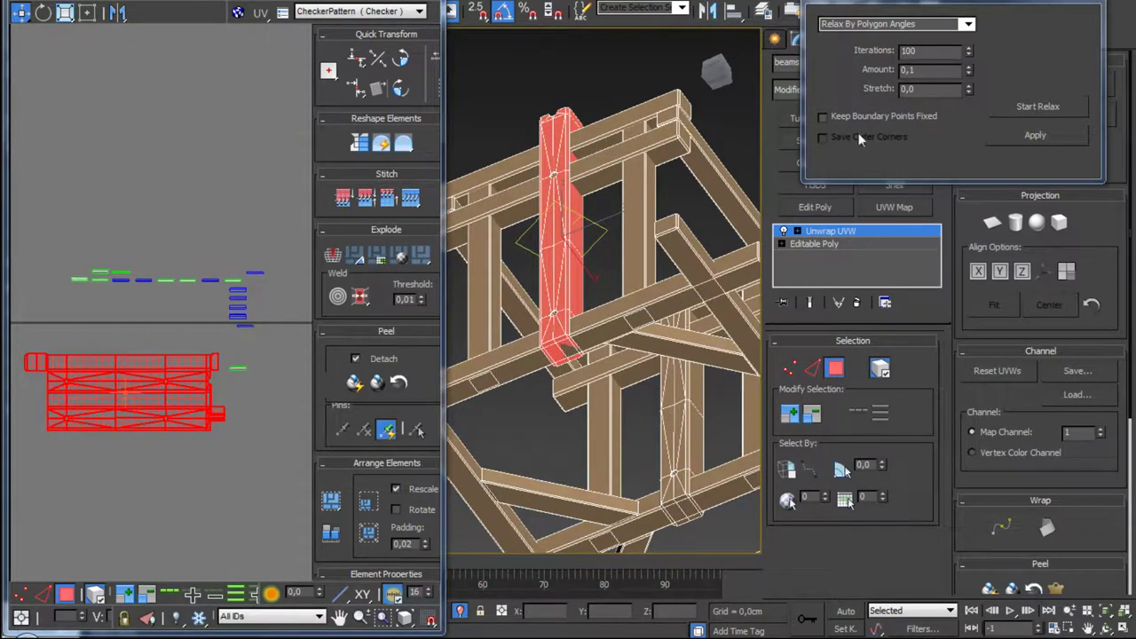
Step: Collapse the Unwrap UVW stack to Editable Poly and re-isolate the beams object
right_click(858, 233)
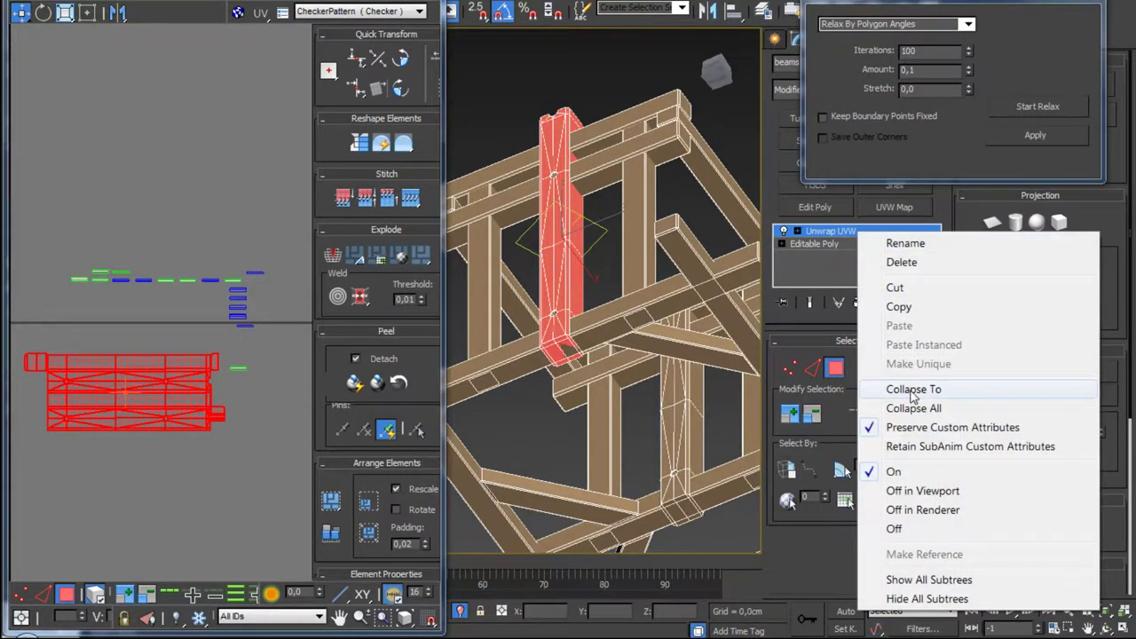
click(874, 390)
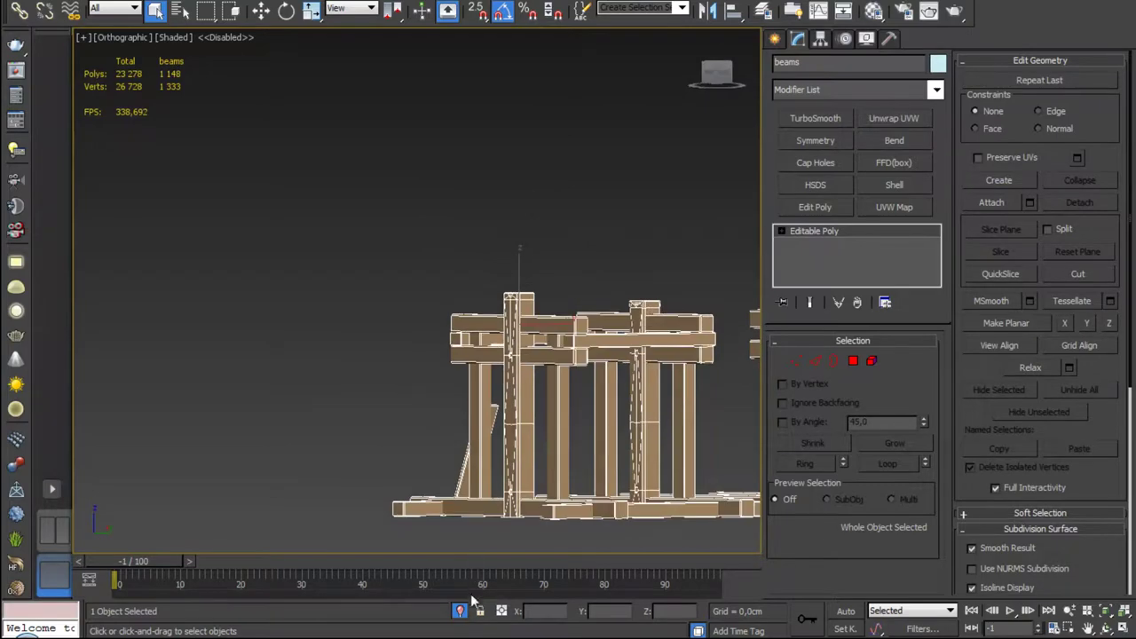
click(458, 611)
scroll(435, 395, up, 2)
scroll(434, 395, up, 5)
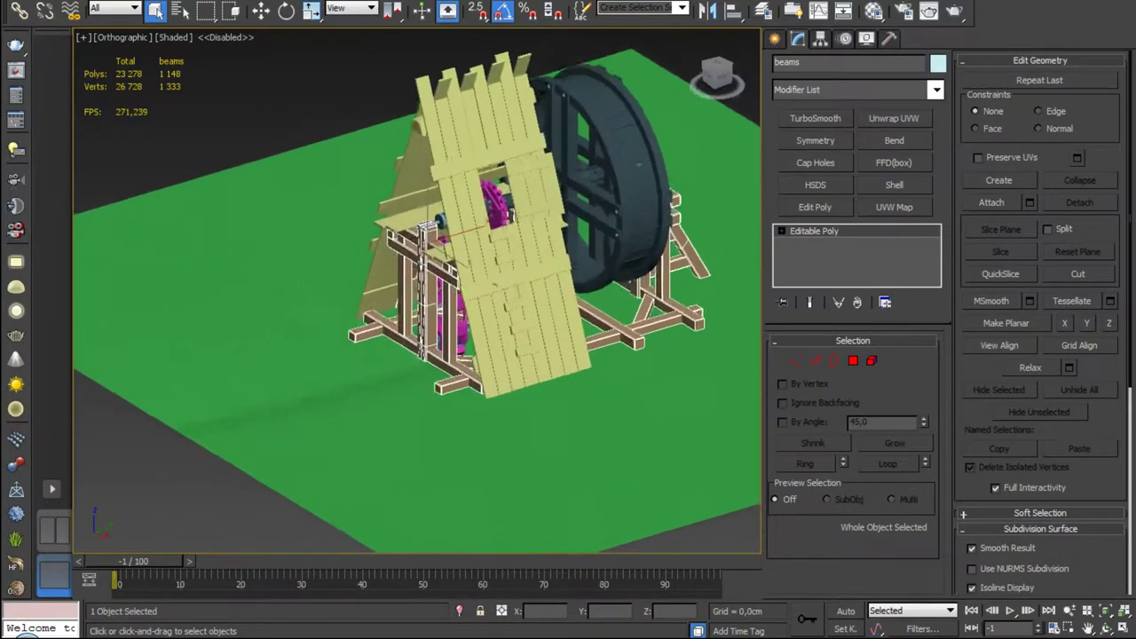
scroll(435, 394, up, 2)
scroll(434, 394, up, 3)
click(459, 610)
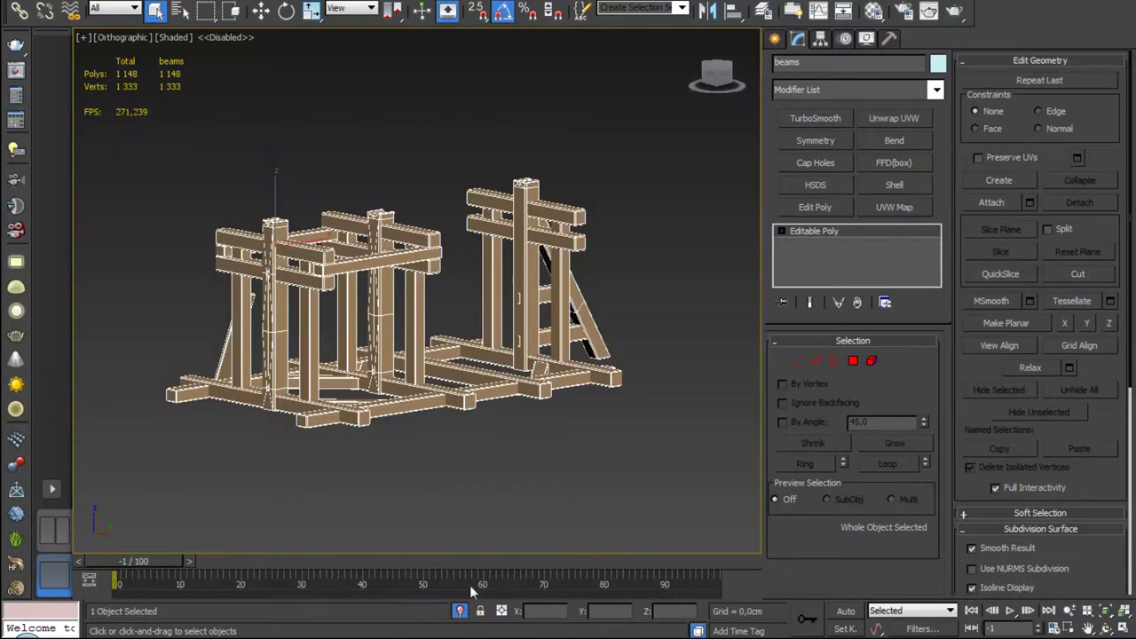
alt+middle_drag(470, 390, 495, 393)
scroll(495, 393, up, 5)
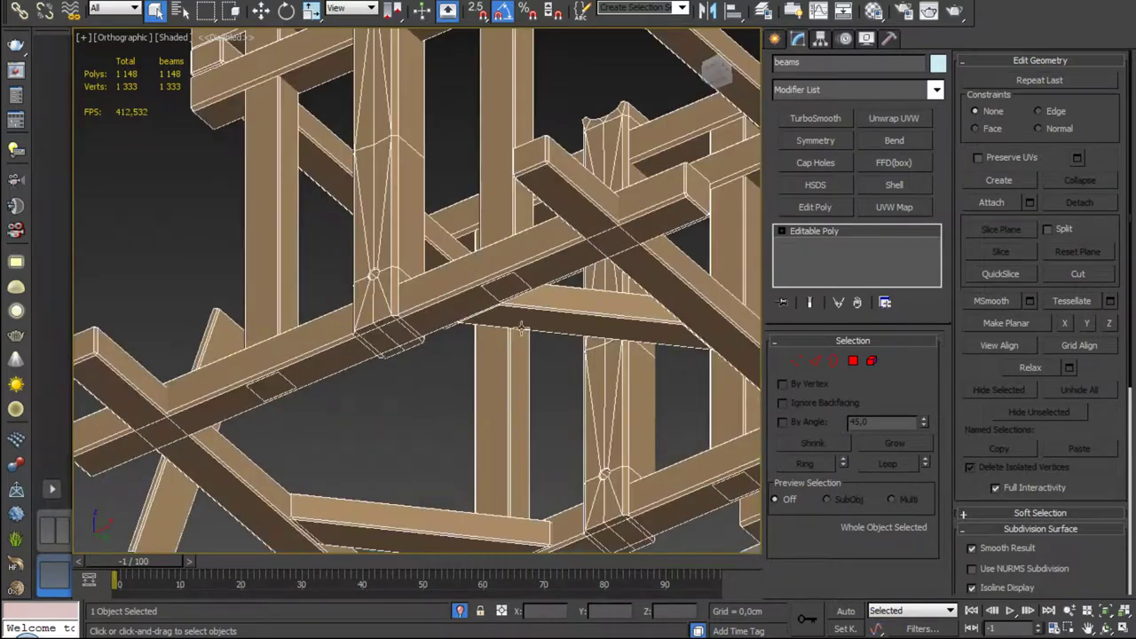
Step: Select the hidden faces at one beam joint in Polygon mode and delete them
click(853, 361)
click(379, 341)
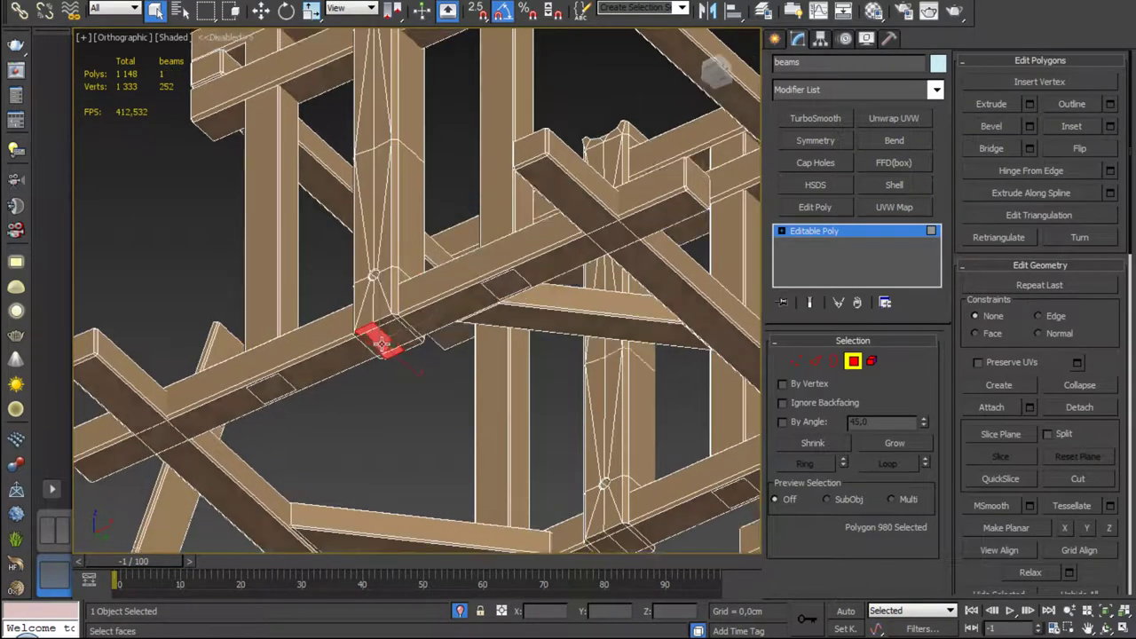
scroll(380, 342, up, 2)
scroll(381, 341, up, 3)
ctrl+click(427, 351)
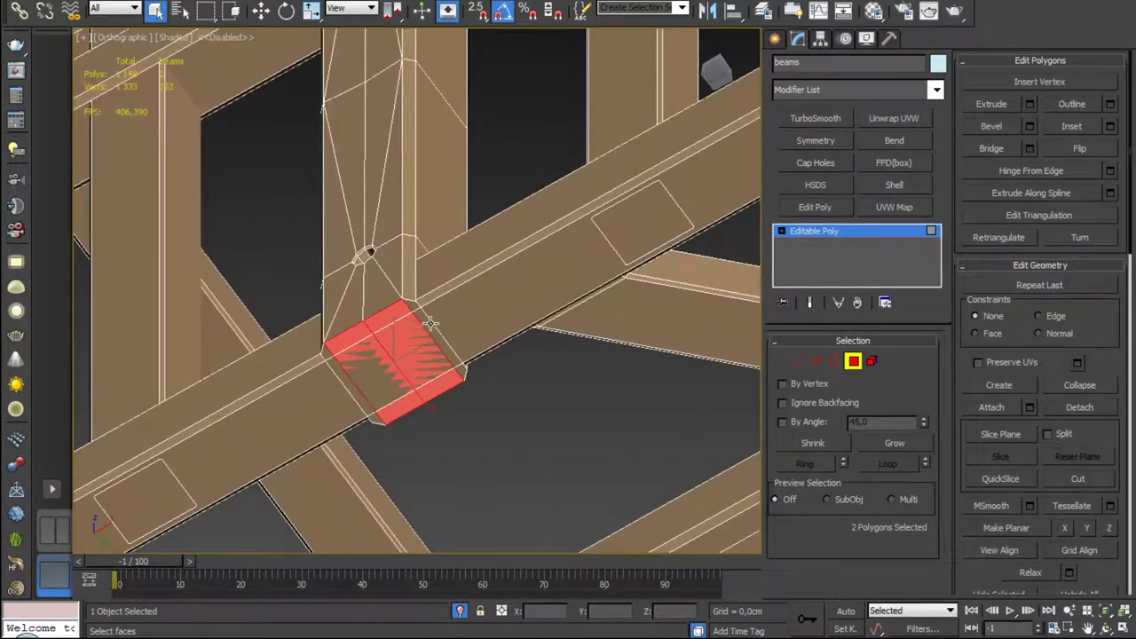
ctrl+click(340, 374)
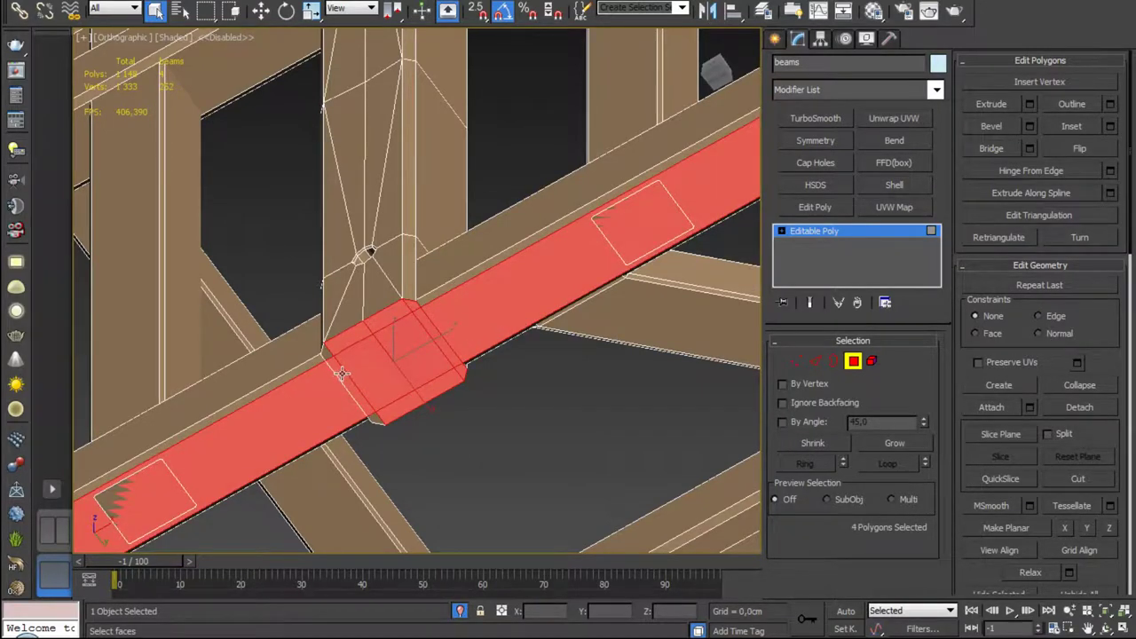
alt+click(311, 402)
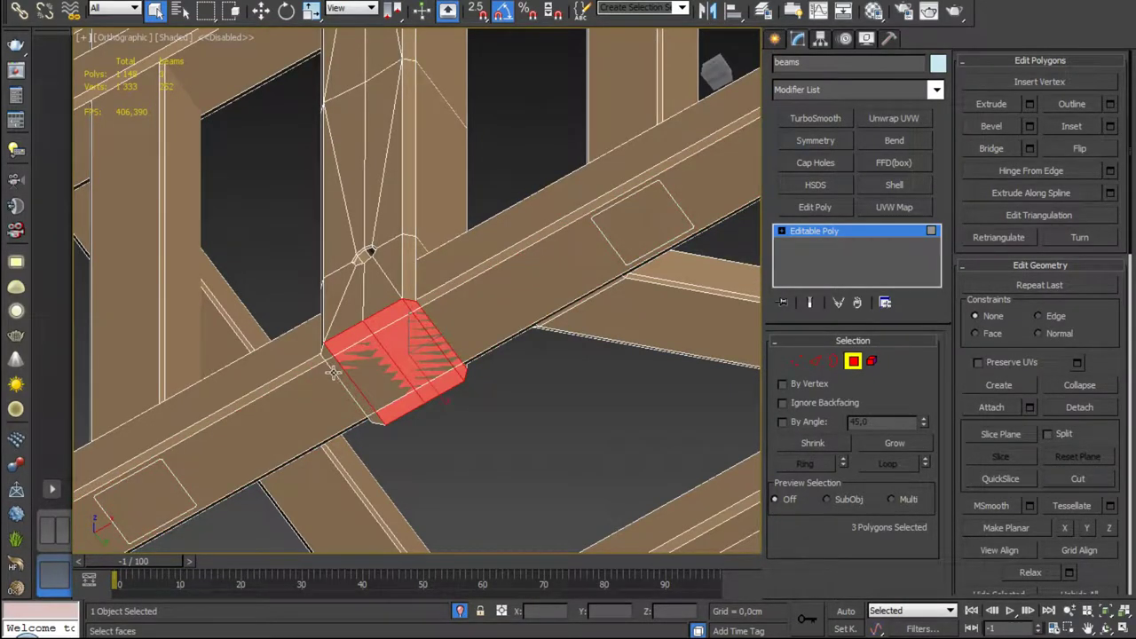
ctrl+click(330, 356)
key(ctrl+d)
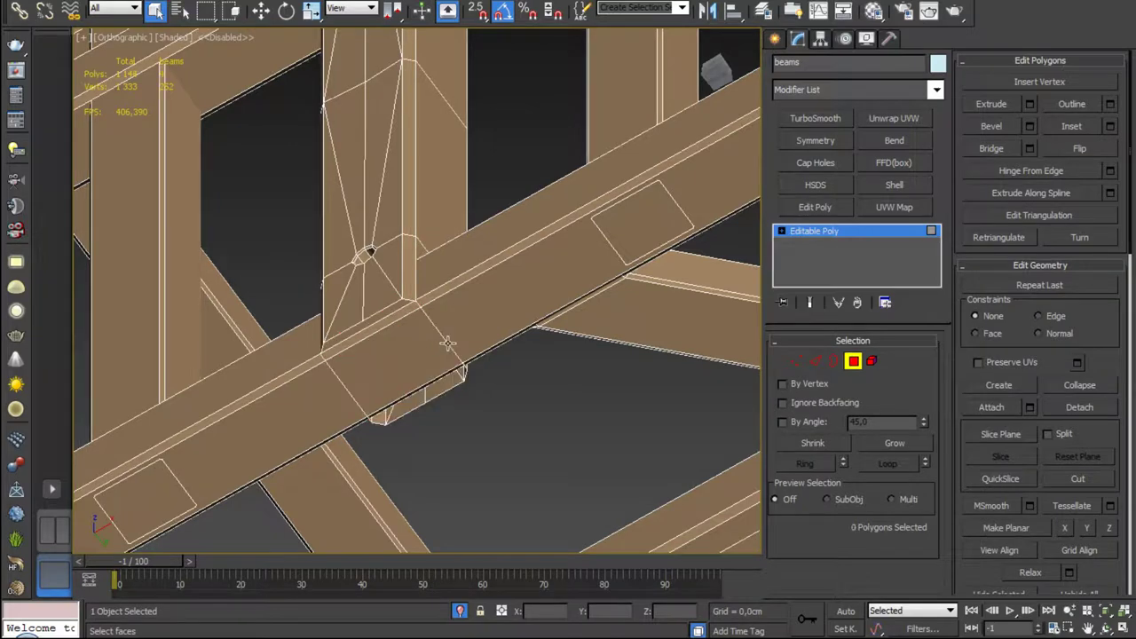
Step: Delete four more hidden joint faces at another joint, leaving 1,140 polygons
scroll(444, 342, down, 10)
middle_drag(473, 343, 534, 361)
scroll(534, 360, up, 5)
click(497, 337)
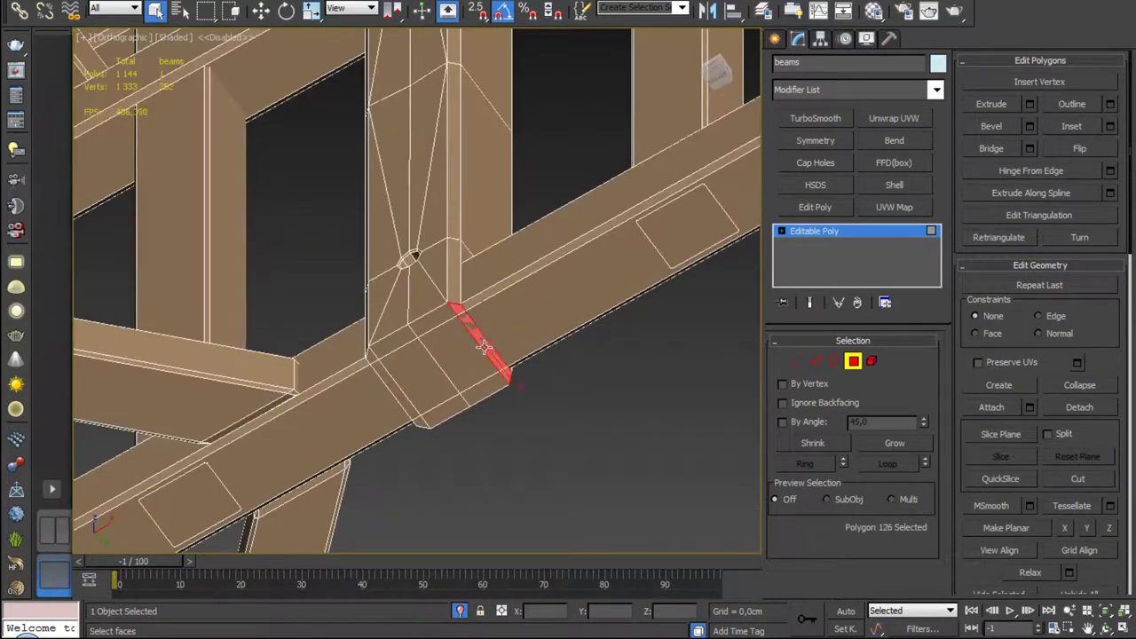
scroll(417, 267, up, 2)
scroll(438, 281, up, 1)
ctrl+click(437, 281)
ctrl+click(326, 354)
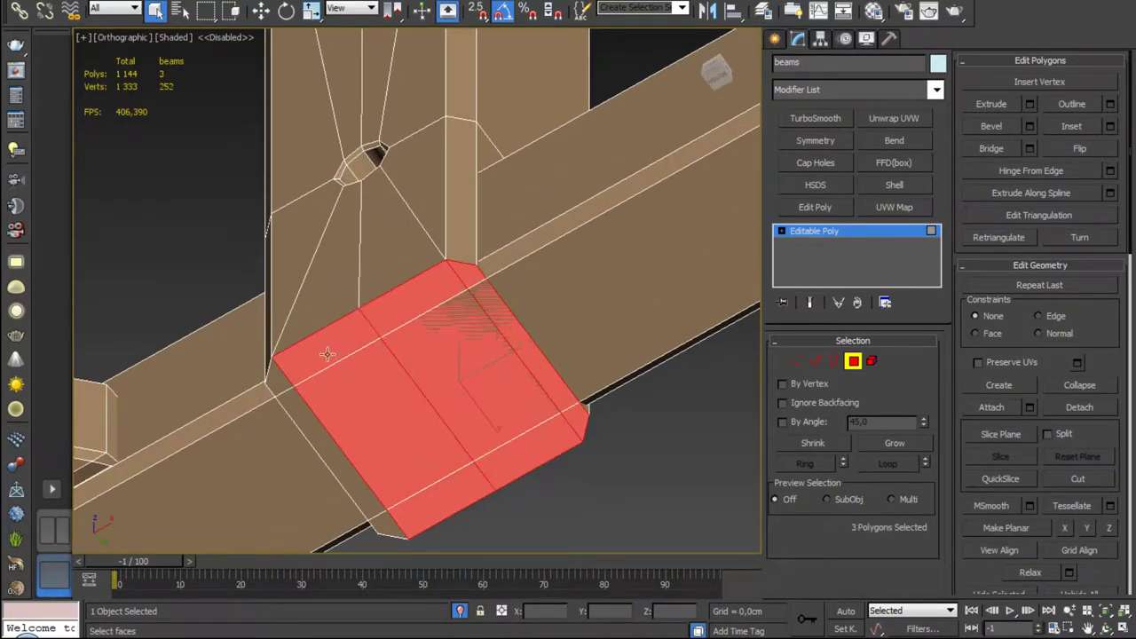
ctrl+click(277, 379)
key(F3)
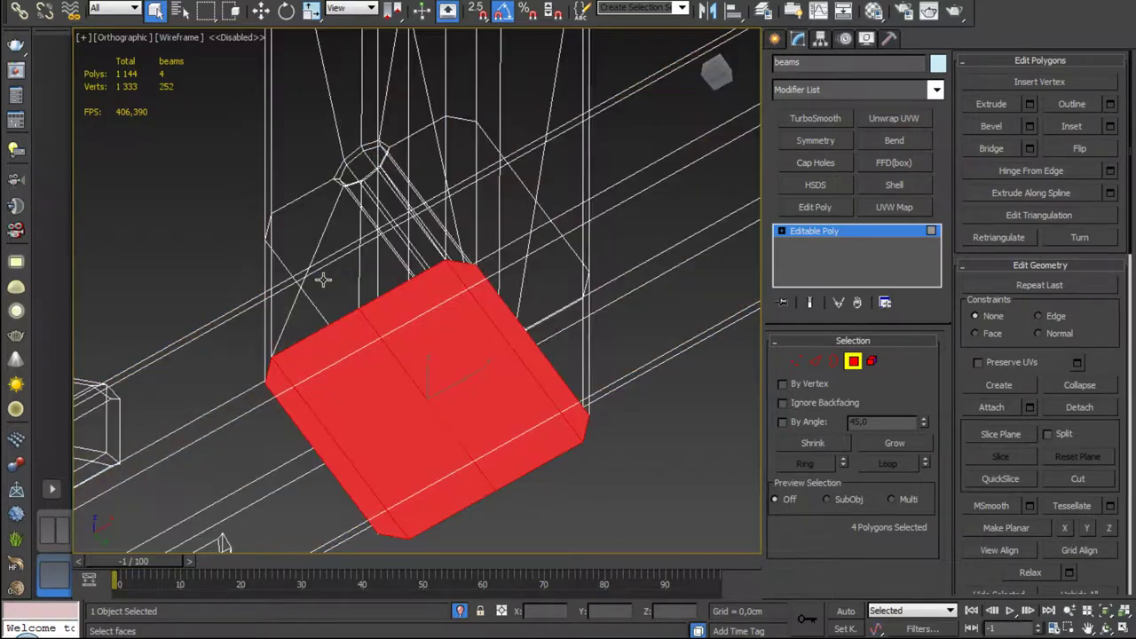
key(F3)
key(Delete)
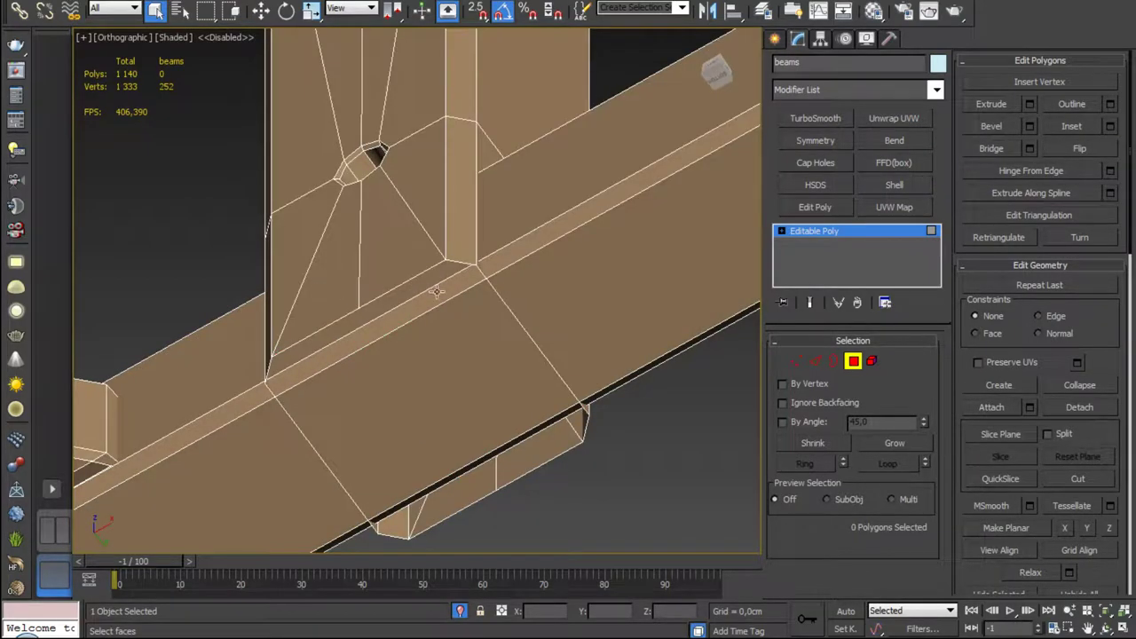
scroll(436, 292, down, 5)
alt+middle_drag(437, 292, 497, 266)
Step: Select the first four unneeded beam faces at the joints
scroll(497, 266, up, 5)
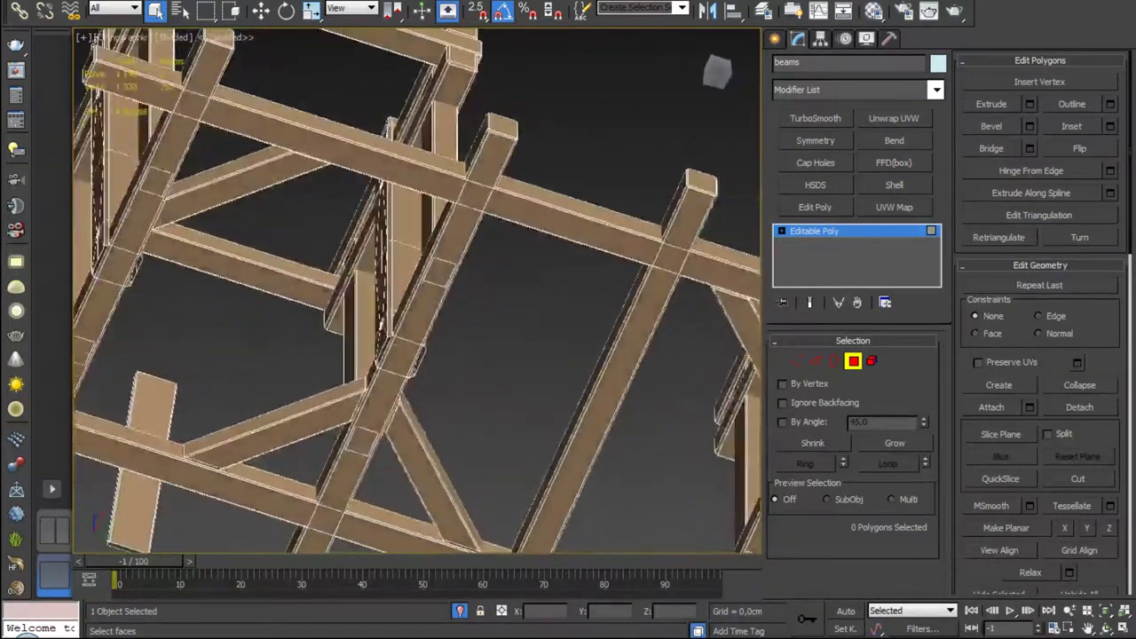
scroll(427, 220, down, 4)
click(427, 220)
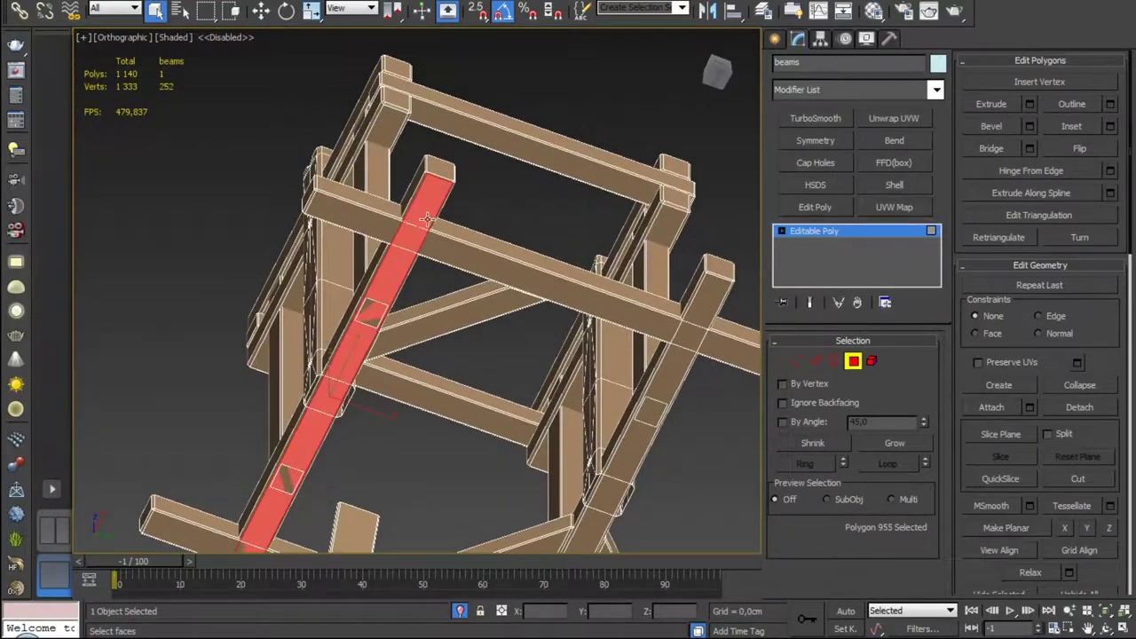
ctrl+click(366, 228)
scroll(596, 337, up, 3)
ctrl+click(562, 275)
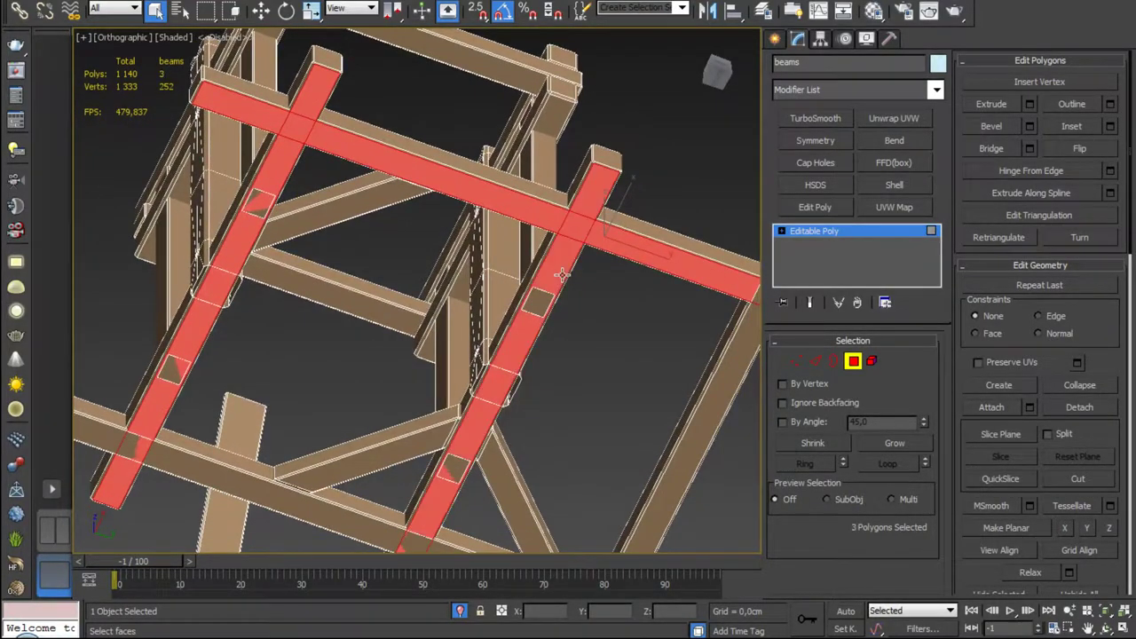
scroll(582, 317, up, 3)
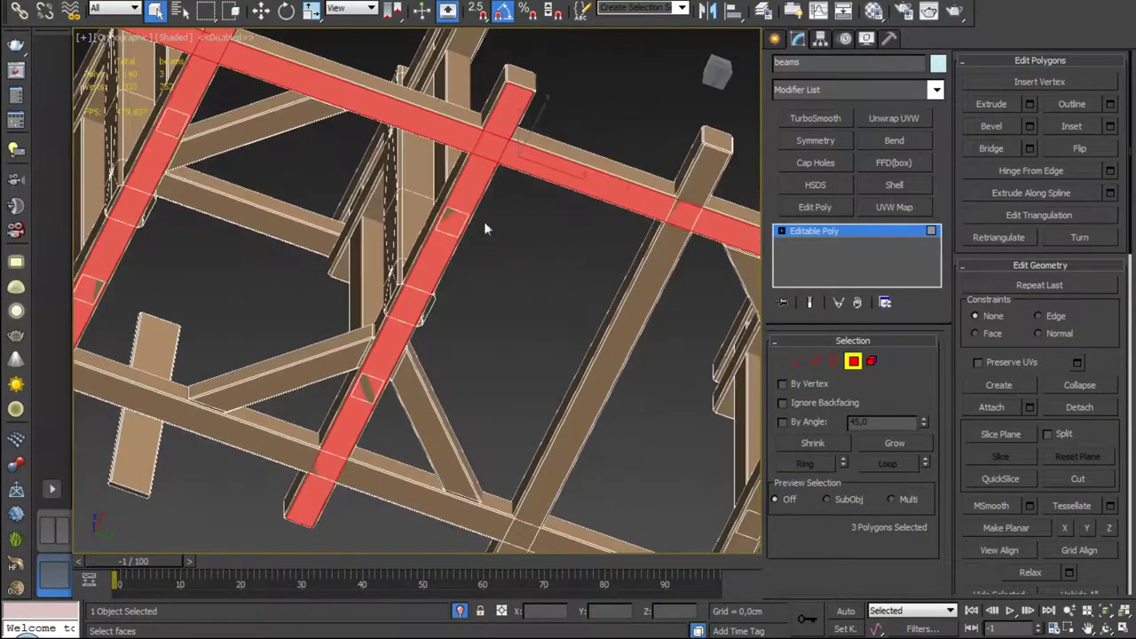
ctrl+click(626, 326)
scroll(627, 326, down, 5)
mouse_move(626, 326)
alt+middle_down()
mouse_move(503, 441)
mouse_move(457, 449)
alt+middle_up()
Step: Add six more slanted, bottom and diagonal beam faces, then delete all ten selected faces
ctrl+click(624, 329)
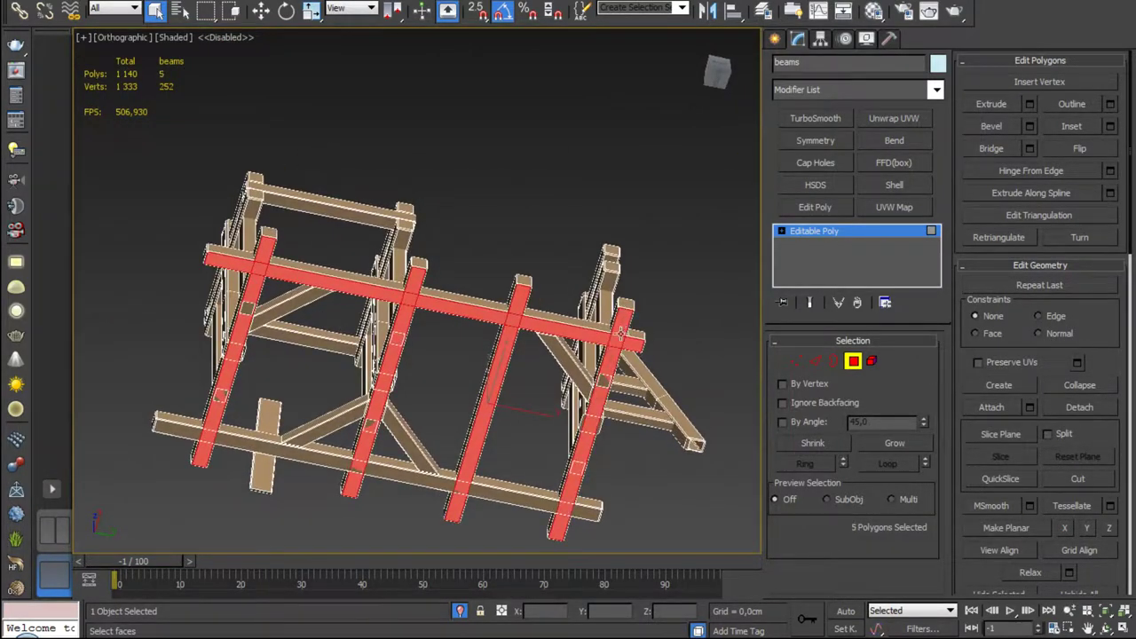
alt+middle_drag(624, 329, 525, 419)
ctrl+click(394, 472)
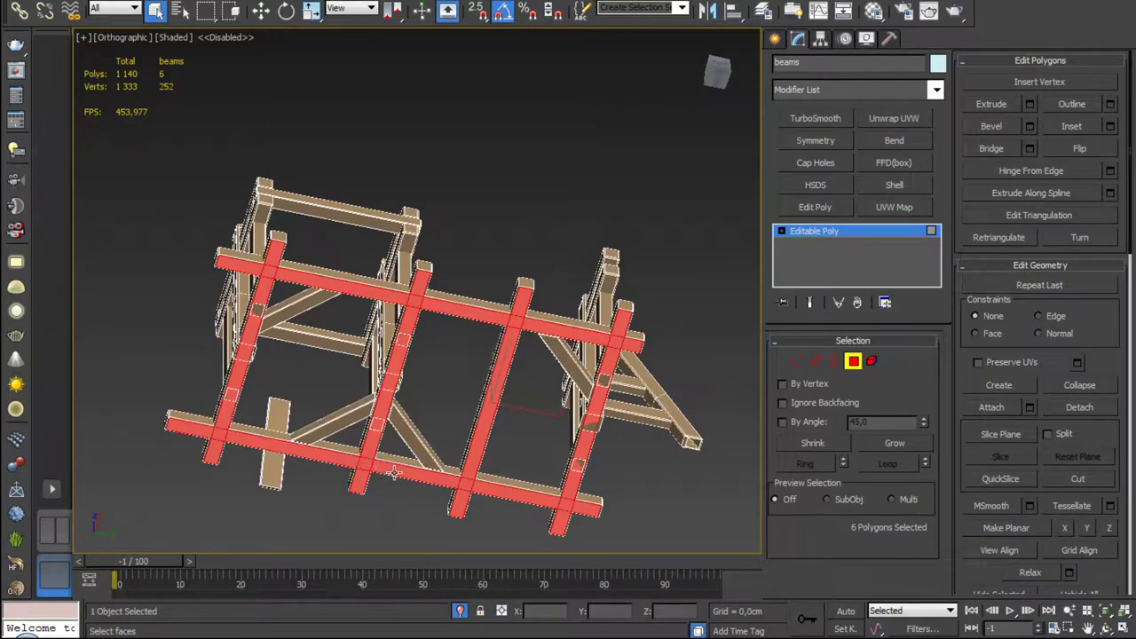
ctrl+click(335, 430)
ctrl+click(412, 435)
ctrl+click(303, 306)
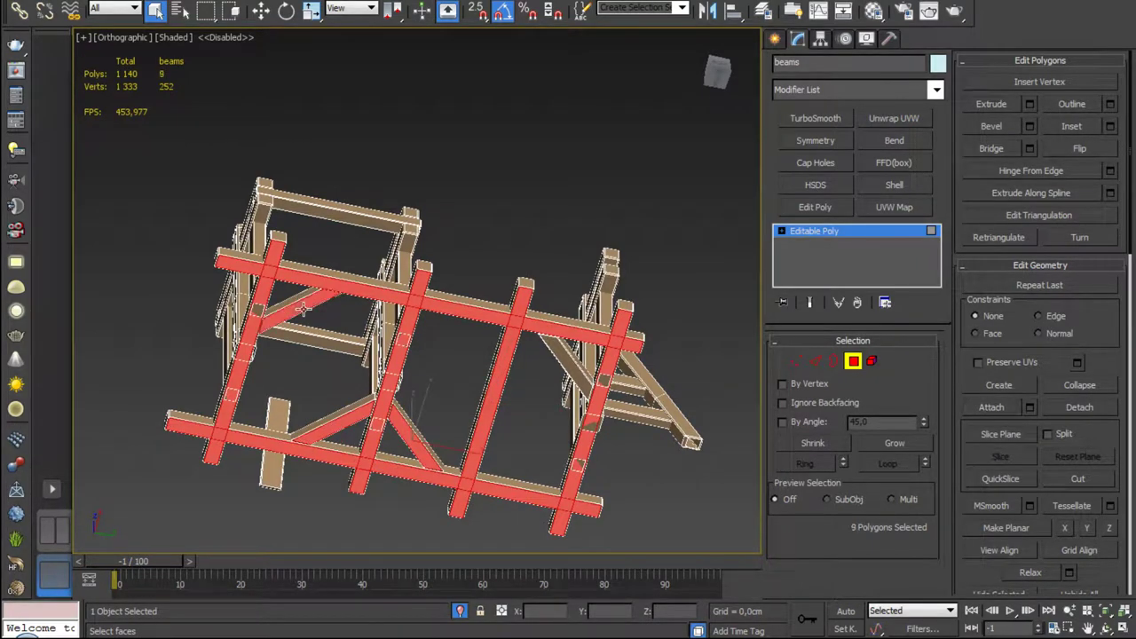
mouse_move(305, 344)
alt+middle_down()
mouse_move(284, 426)
mouse_move(305, 401)
mouse_move(527, 417)
alt+middle_up()
scroll(354, 355, up, 3)
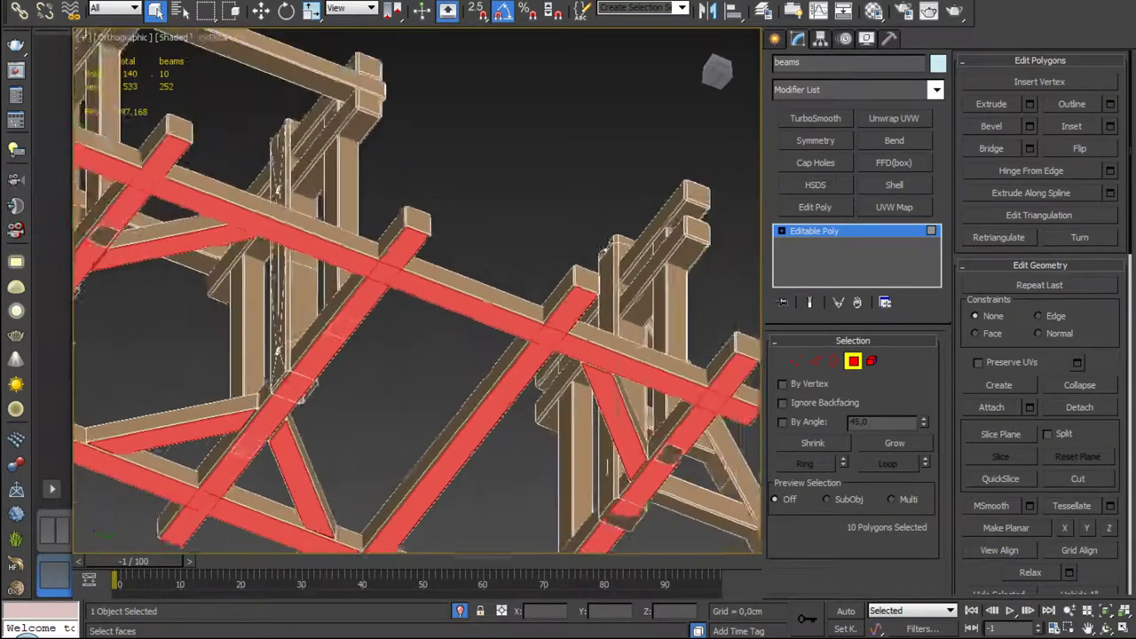
scroll(348, 355, up, 2)
ctrl+click(348, 355)
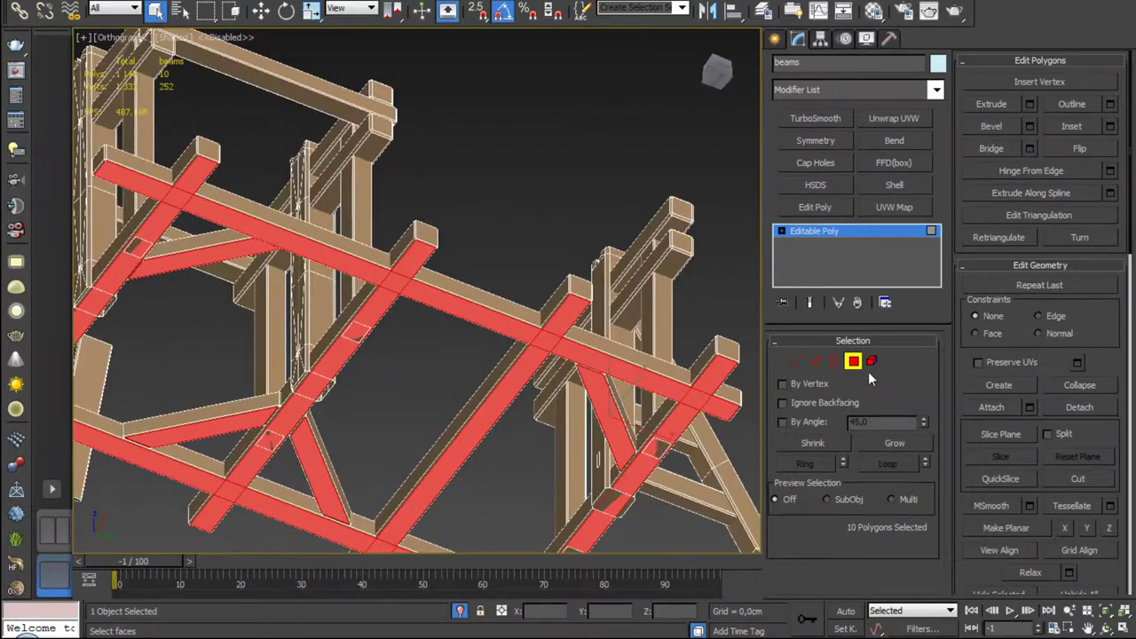
click(497, 293)
Step: Select four beam end faces at a joint and delete them
scroll(409, 295, up, 5)
alt+middle_drag(391, 318, 319, 319)
click(284, 233)
alt+middle_drag(284, 234, 483, 169)
scroll(399, 328, down, 3)
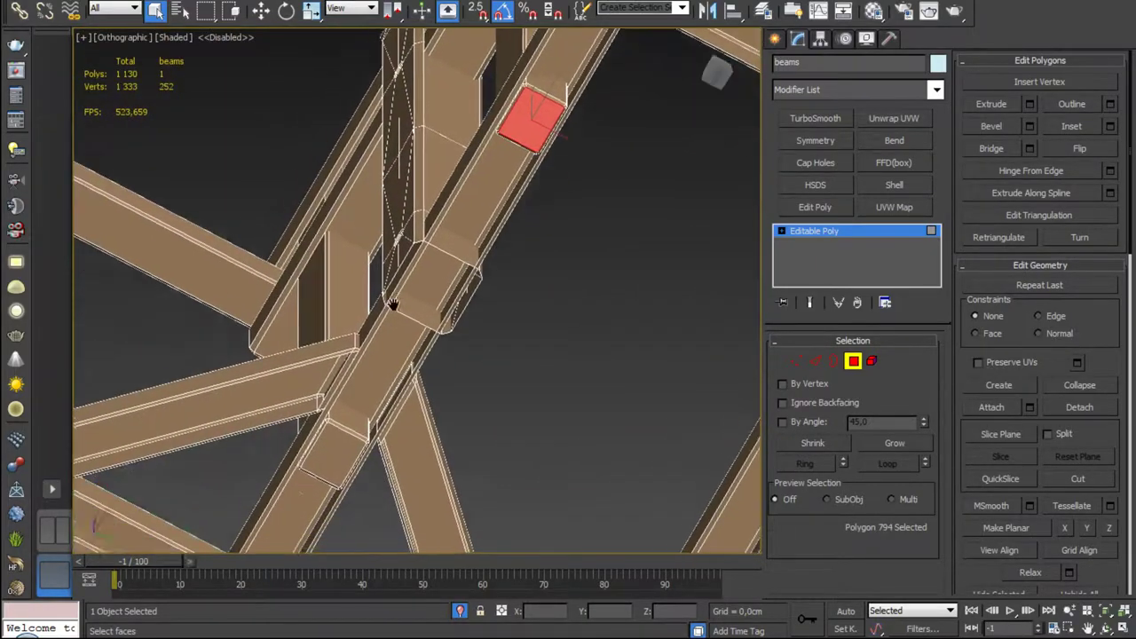
scroll(399, 328, down, 3)
ctrl+click(373, 381)
scroll(364, 381, down, 3)
scroll(351, 369, up, 4)
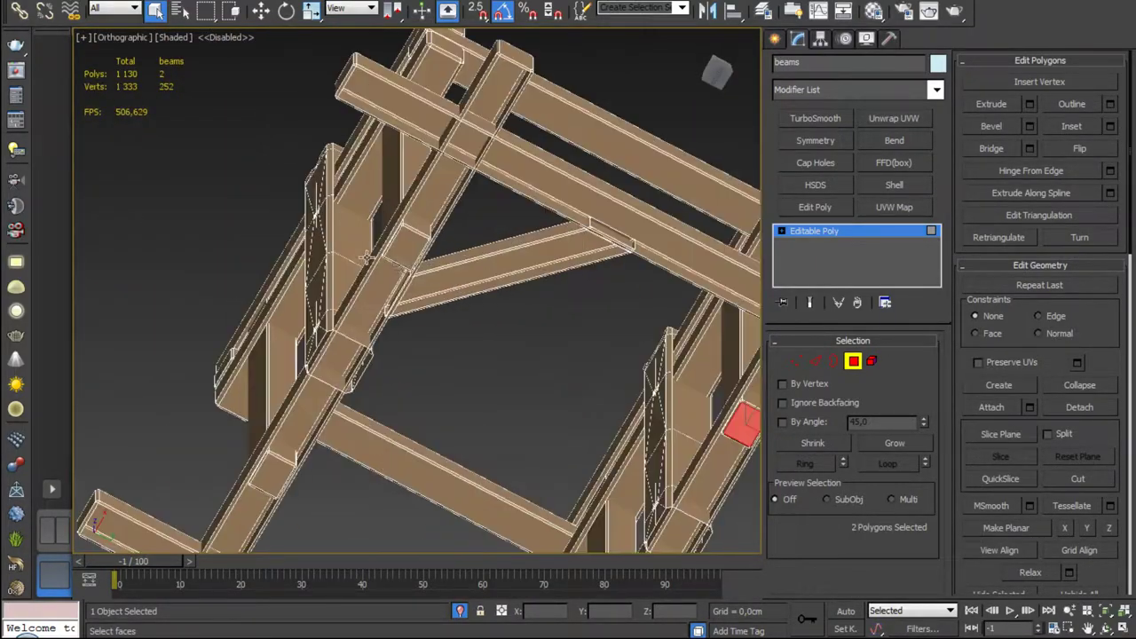
ctrl+click(404, 251)
ctrl+click(275, 461)
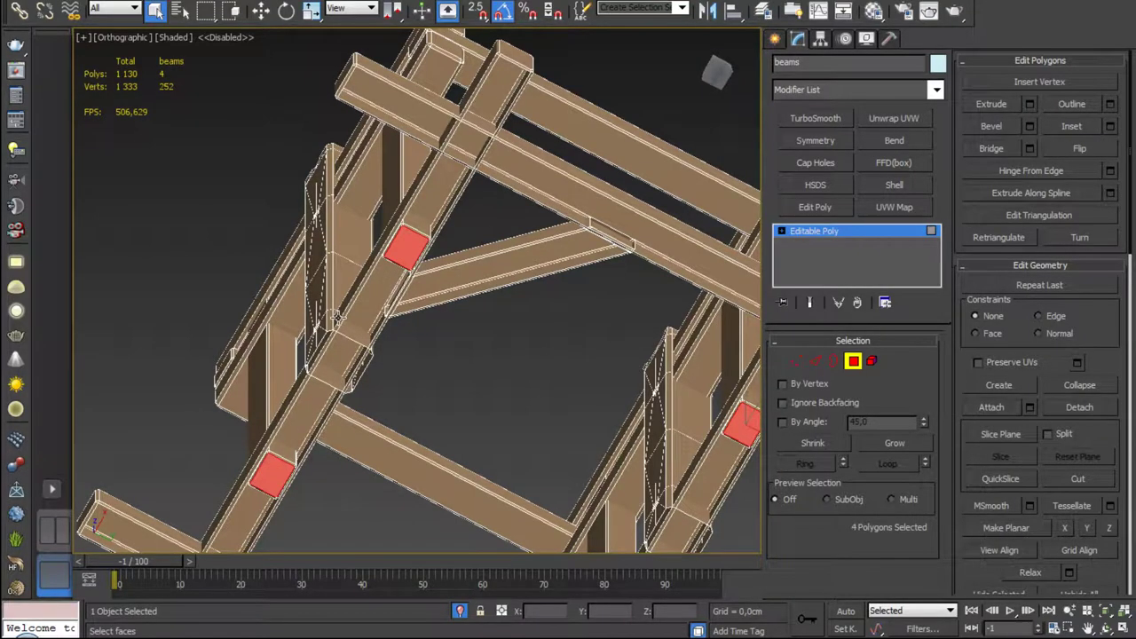
key(Delete)
Step: Delete three more joint faces, bringing the beams mesh to 1,123 polygons
scroll(502, 305, down, 3)
mouse_move(501, 306)
alt+middle_down()
mouse_move(393, 279)
mouse_move(463, 259)
mouse_move(522, 273)
alt+middle_up()
scroll(463, 259, up, 3)
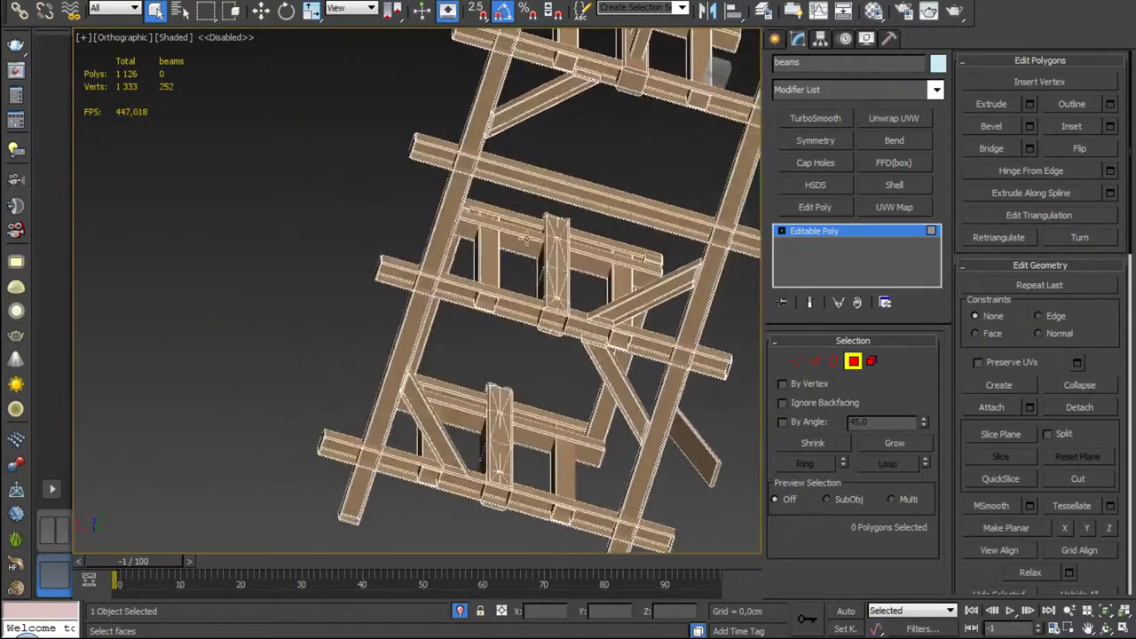
scroll(522, 273, up, 4)
click(566, 380)
middle_drag(578, 376, 569, 382)
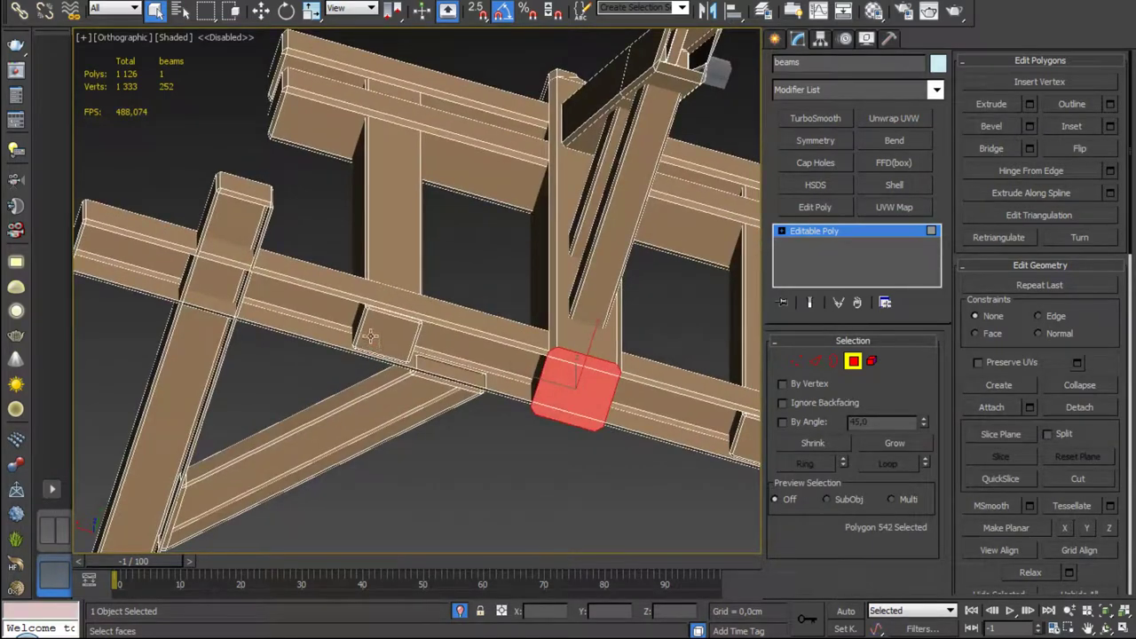
ctrl+click(388, 332)
mouse_move(388, 331)
middle_down()
mouse_move(277, 296)
mouse_move(285, 316)
middle_up()
ctrl+click(558, 375)
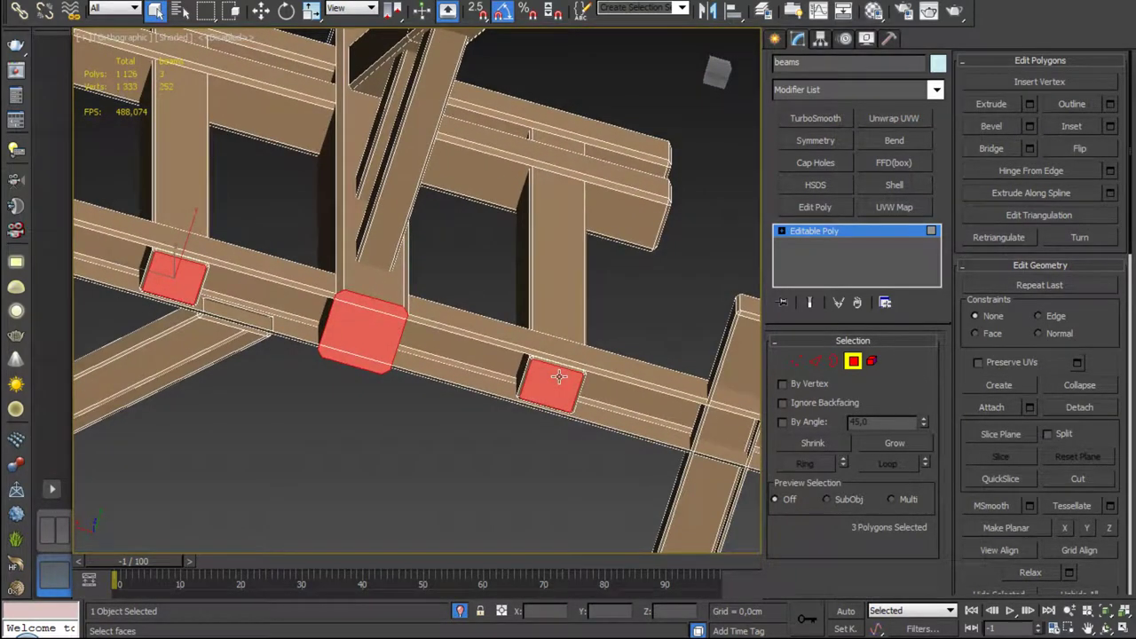
key(Delete)
Step: Orbit to a front view of the frame and inspect a selected beam face
scroll(585, 278, down, 5)
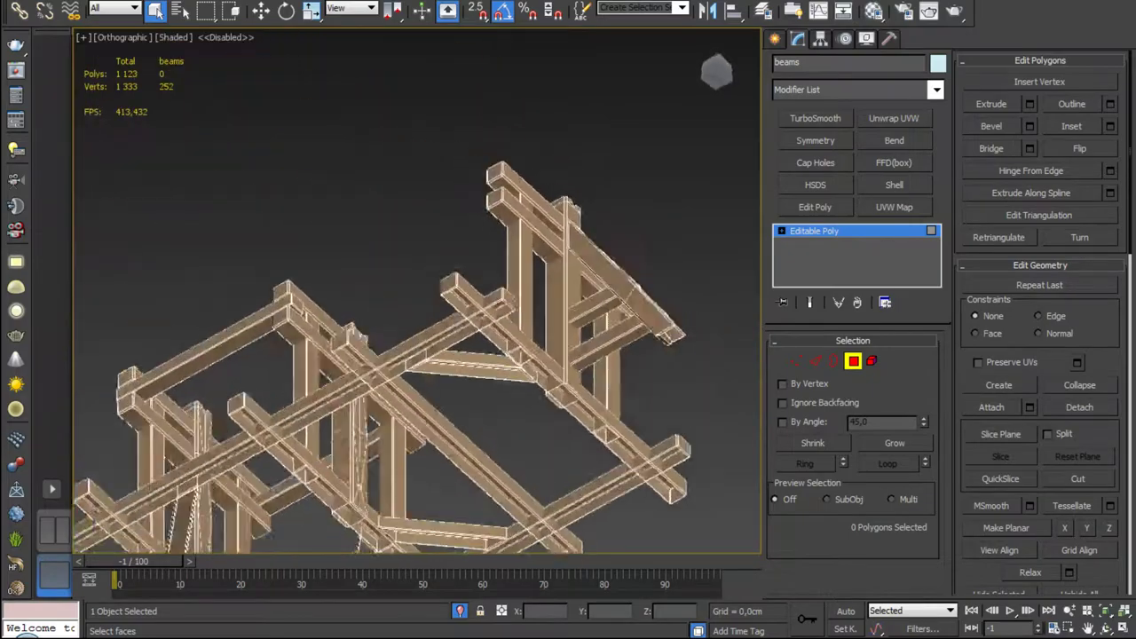
mouse_move(585, 279)
alt+middle_down()
mouse_move(375, 278)
mouse_move(430, 257)
mouse_move(495, 298)
mouse_move(443, 245)
mouse_move(562, 338)
mouse_move(502, 367)
mouse_move(404, 349)
mouse_move(404, 373)
mouse_move(426, 328)
mouse_move(406, 341)
mouse_move(435, 369)
alt+middle_up()
scroll(430, 258, up, 5)
scroll(430, 257, down, 5)
scroll(470, 275, up, 5)
click(443, 246)
scroll(403, 349, down, 3)
scroll(441, 374, up, 5)
scroll(440, 374, up, 2)
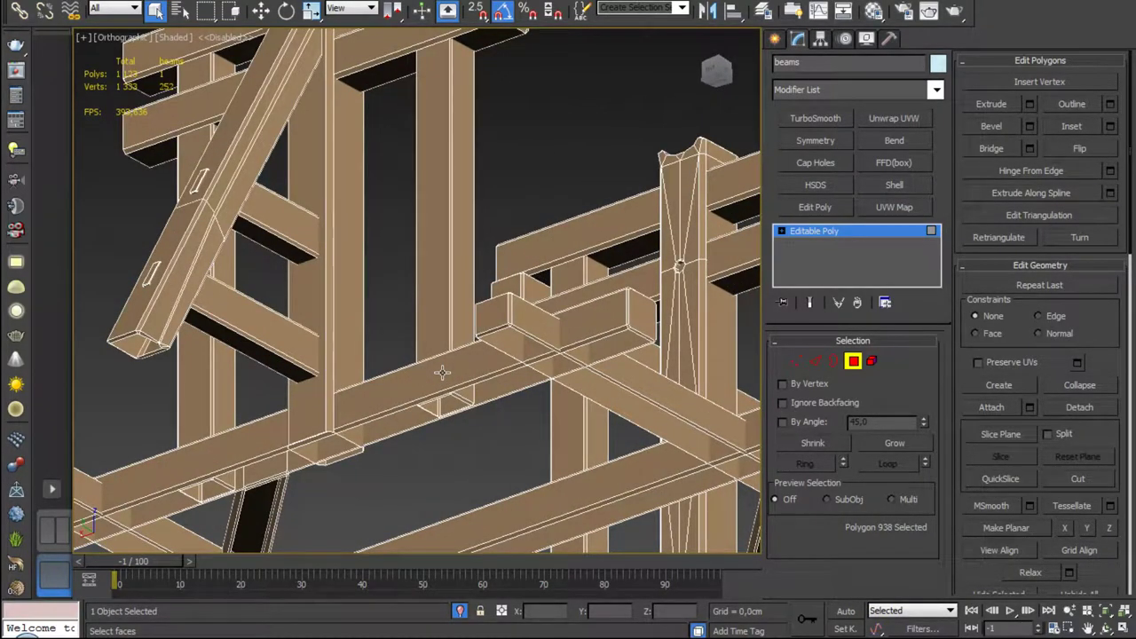
scroll(648, 330, down, 5)
scroll(648, 331, down, 3)
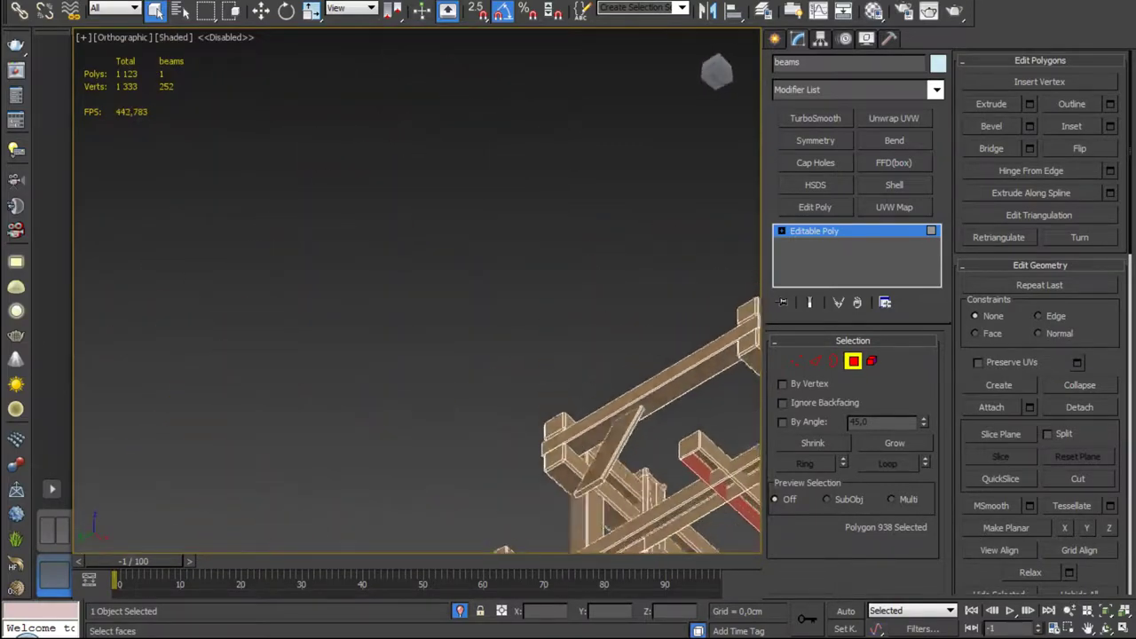
Step: Orbit the structure to an elevated overview, then a side-like view
mouse_move(648, 330)
alt+middle_down()
mouse_move(469, 385)
mouse_move(442, 247)
mouse_move(435, 272)
alt+middle_up()
scroll(527, 258, up, 5)
scroll(435, 271, down, 4)
scroll(446, 342, up, 3)
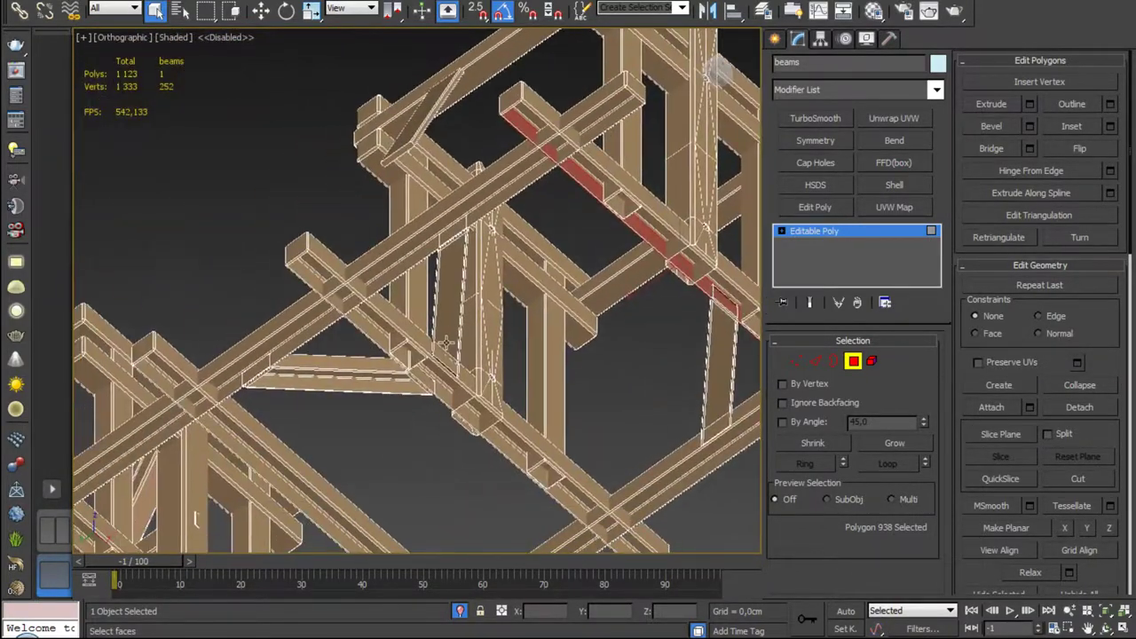
scroll(446, 341, up, 2)
scroll(436, 256, up, 3)
scroll(437, 255, down, 3)
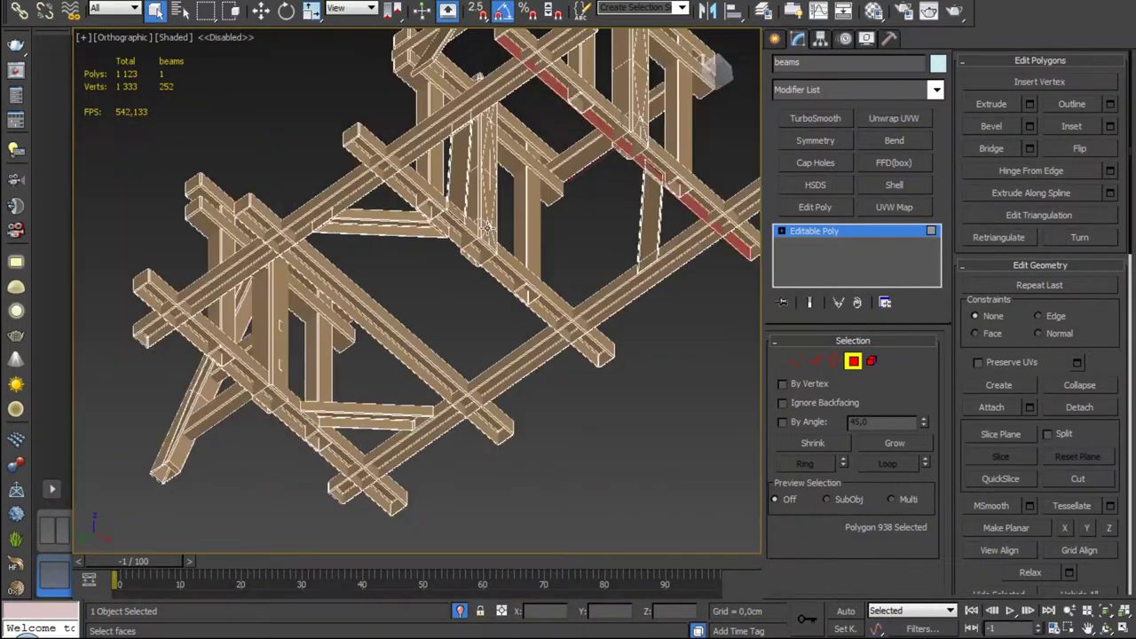
scroll(437, 256, down, 2)
mouse_move(436, 255)
alt+middle_down()
mouse_move(523, 358)
mouse_move(507, 482)
mouse_move(487, 441)
alt+middle_up()
middle_drag(575, 179, 551, 326)
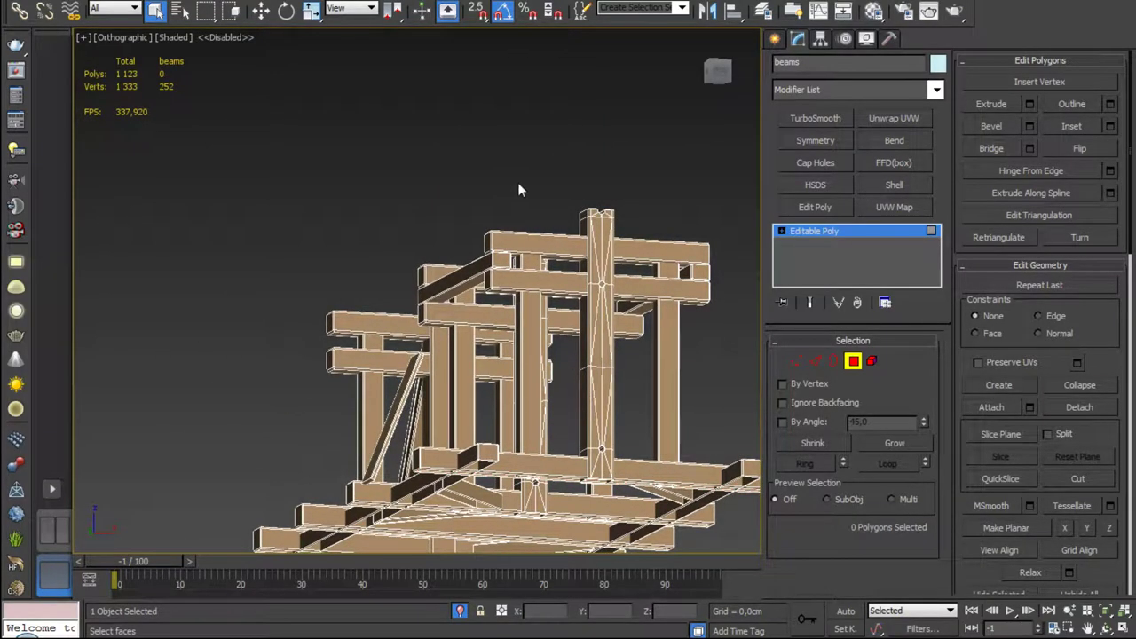
Step: Exit Polygon mode and unhide all hidden geometry with Alt+Q
click(853, 361)
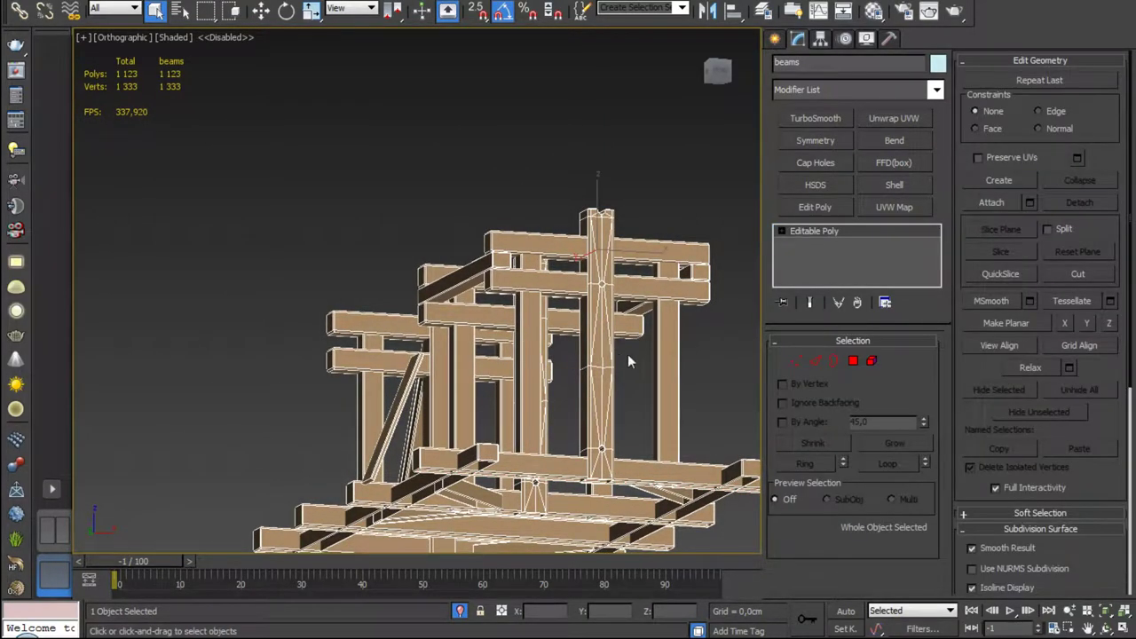
key(alt+q)
alt+middle_drag(555, 318, 529, 325)
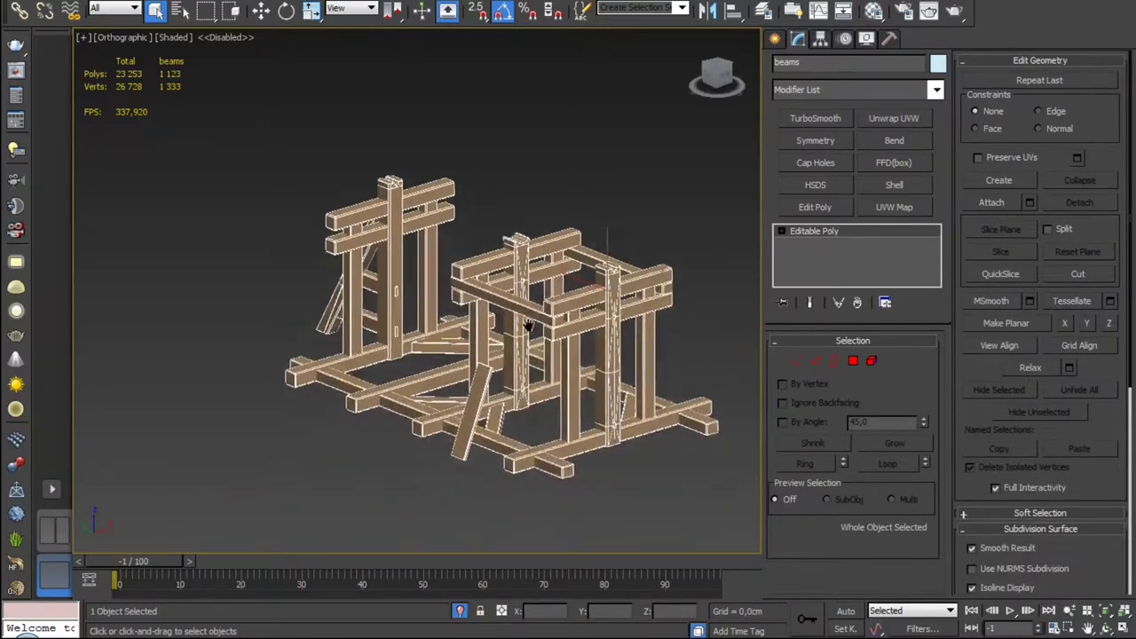
scroll(528, 326, up, 5)
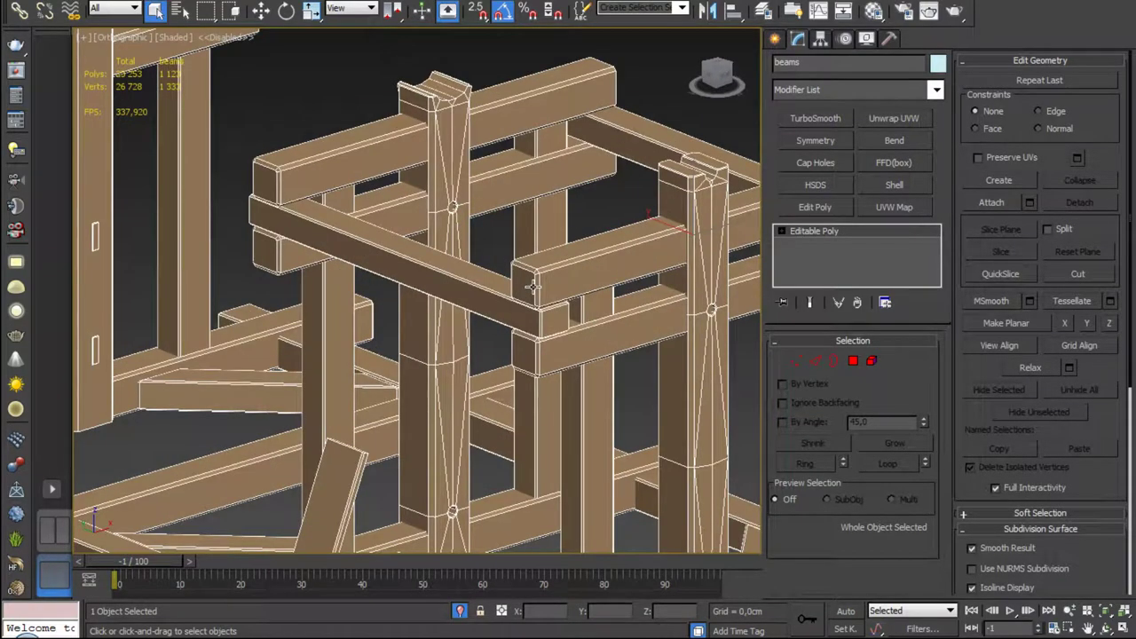
scroll(433, 234, down, 10)
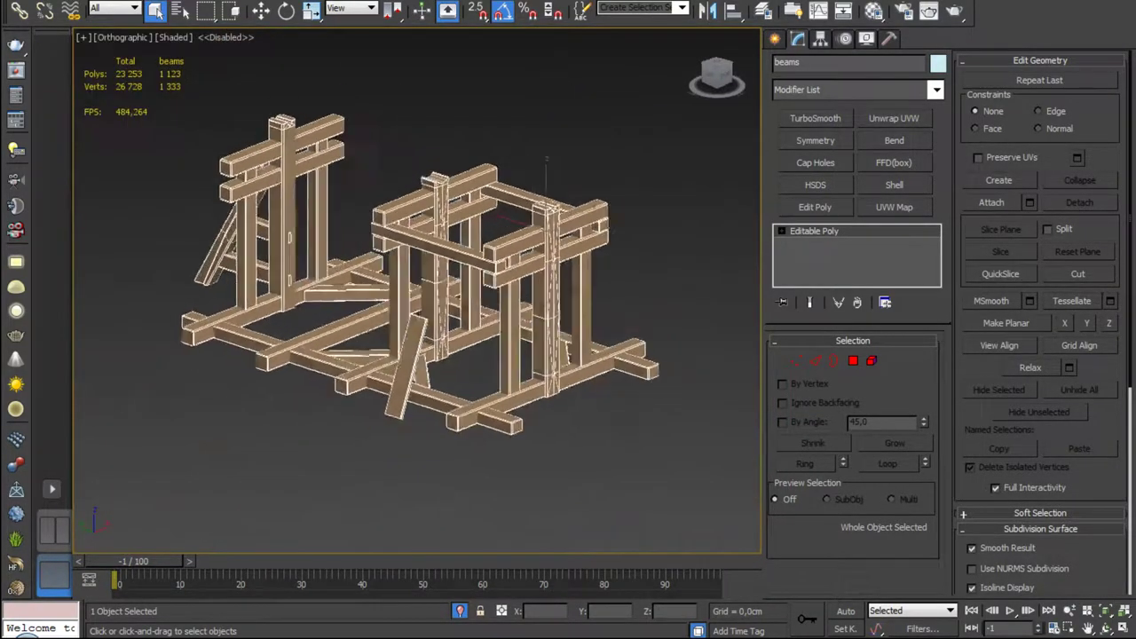
alt+middle_drag(433, 234, 599, 343)
scroll(348, 297, up, 3)
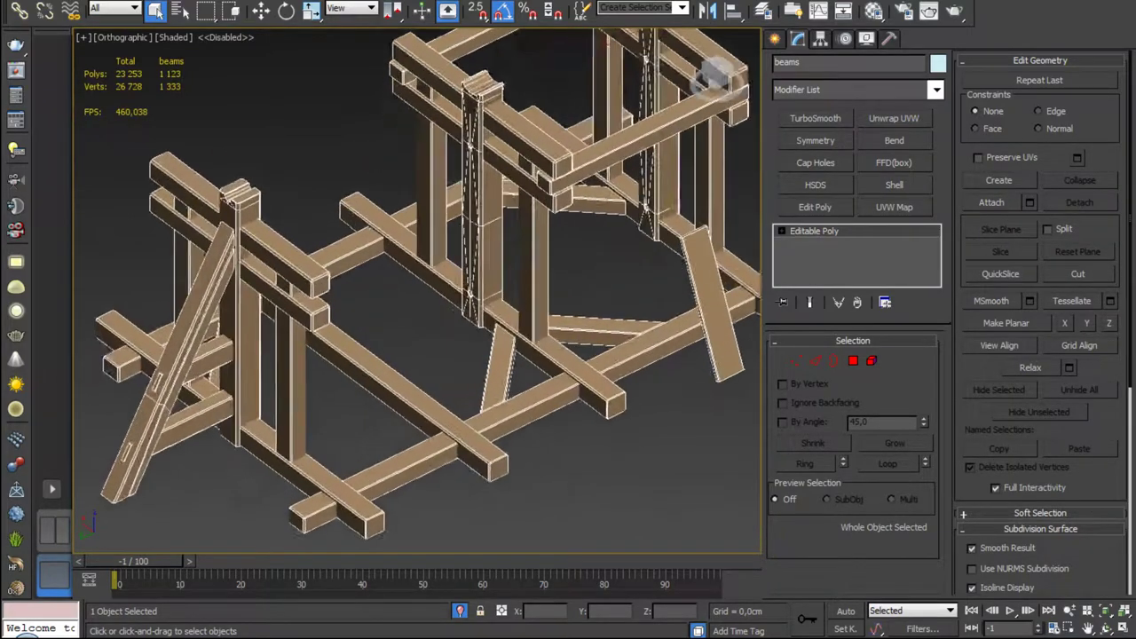
scroll(349, 297, down, 3)
alt+middle_drag(349, 297, 422, 302)
Step: Orbit around the fully unhidden beam structure to review it
scroll(423, 302, up, 3)
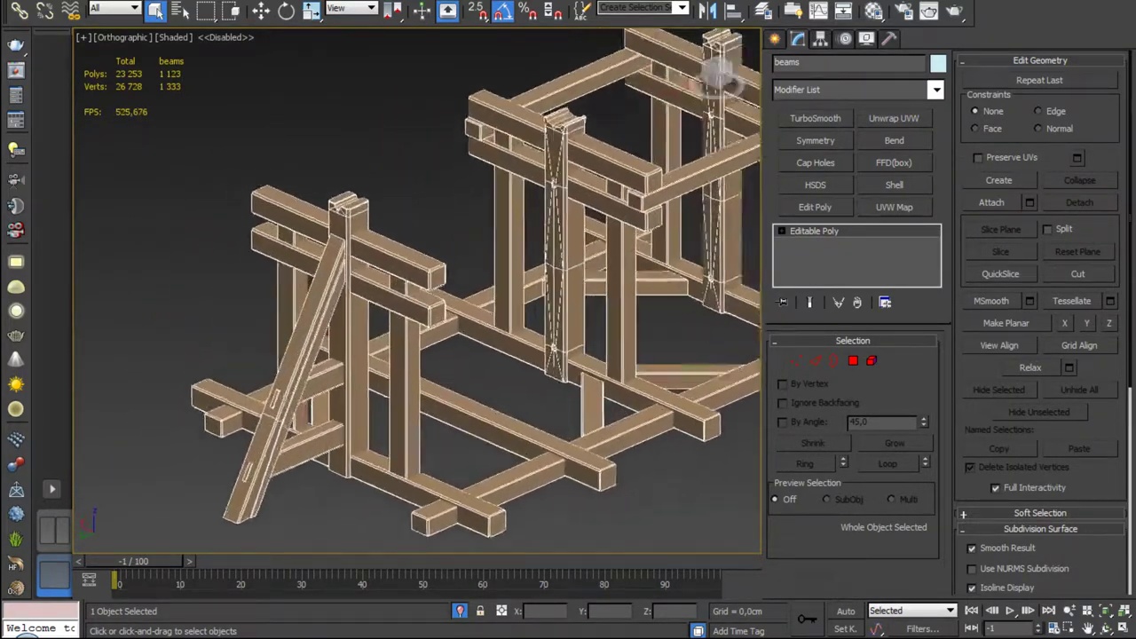
scroll(451, 240, up, 2)
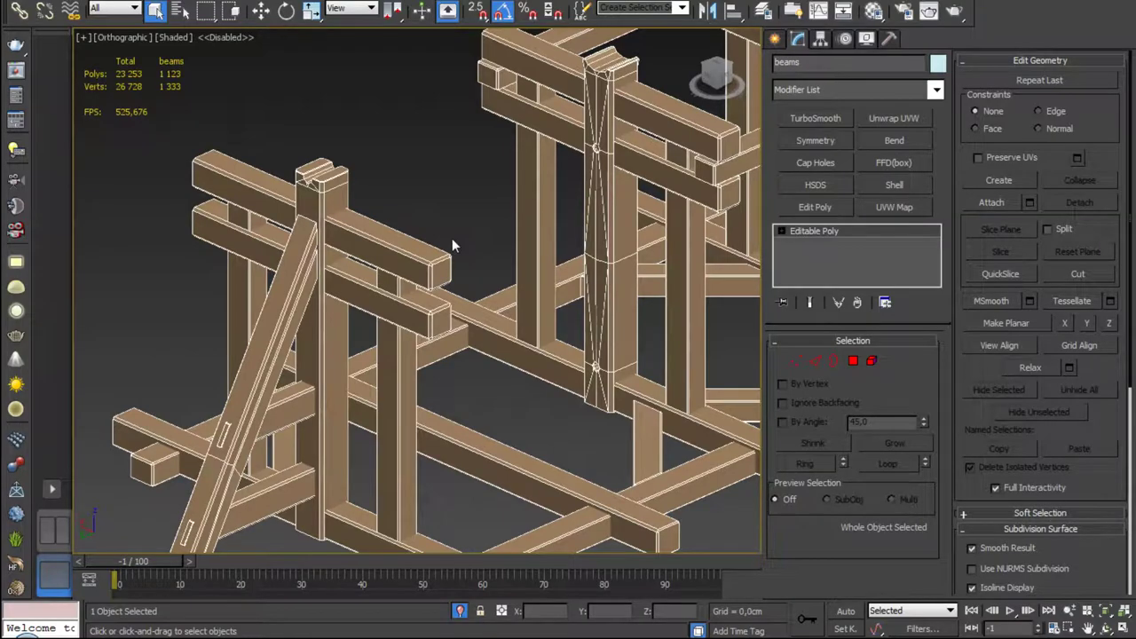
scroll(445, 296, down, 2)
scroll(444, 295, down, 3)
scroll(461, 324, up, 2)
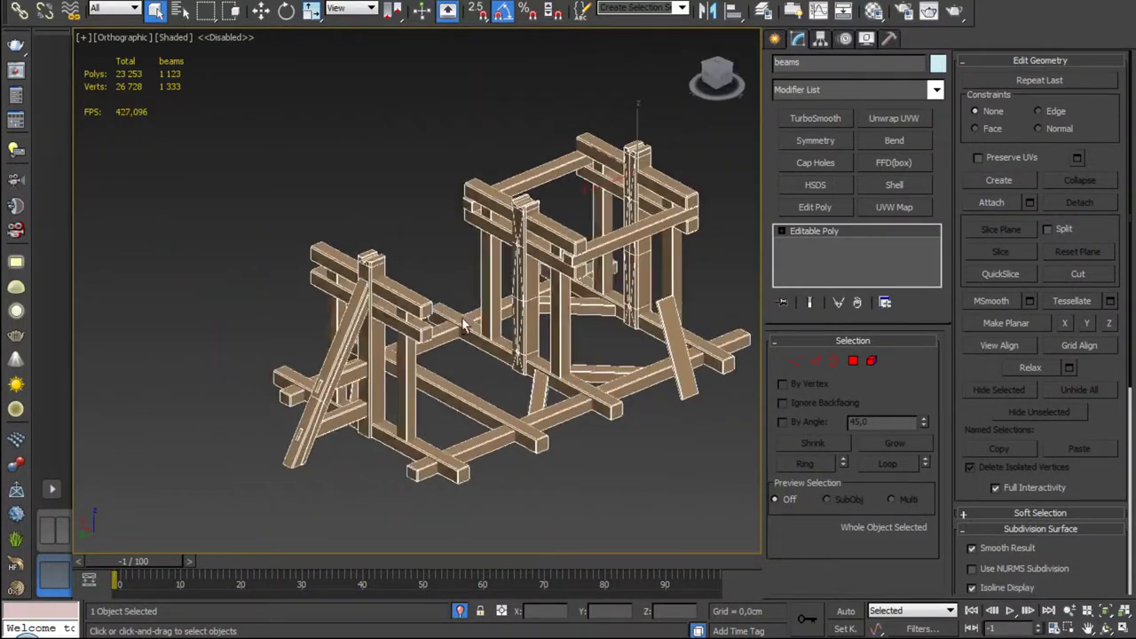
mouse_move(461, 324)
alt+middle_down()
mouse_move(337, 315)
mouse_move(400, 268)
mouse_move(359, 328)
mouse_move(373, 259)
mouse_move(359, 293)
mouse_move(366, 379)
mouse_move(403, 328)
mouse_move(391, 284)
mouse_move(462, 296)
mouse_move(599, 405)
alt+middle_up()
scroll(462, 296, up, 5)
scroll(462, 296, down, 5)
scroll(462, 297, down, 3)
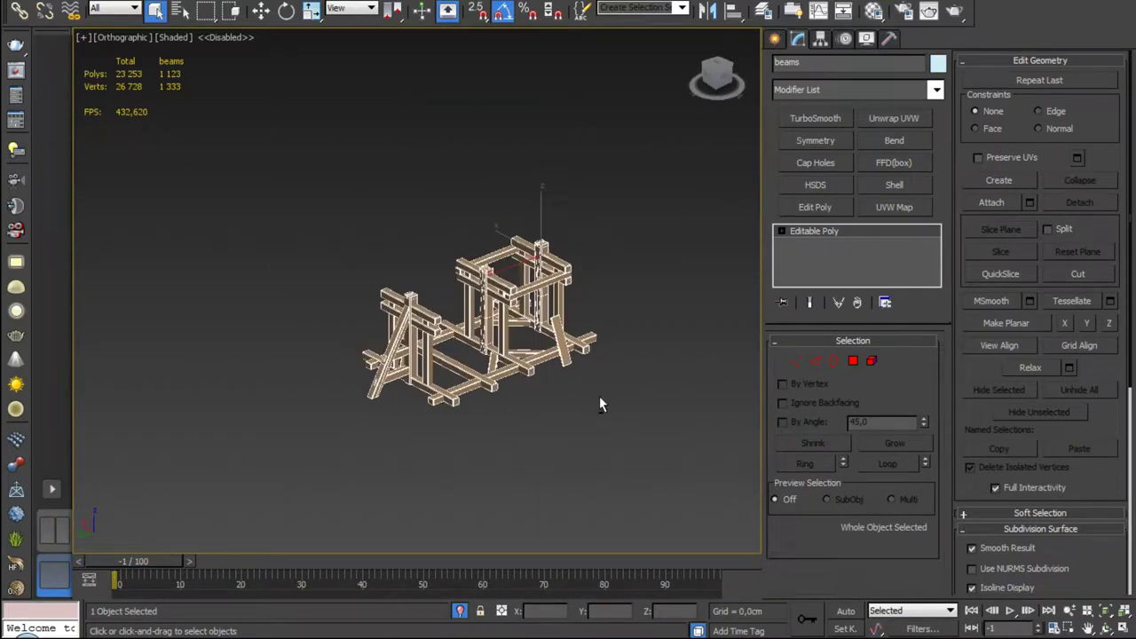
Step: Add a new Unwrap UVW modifier to the beams with map seams hidden
click(834, 234)
click(825, 233)
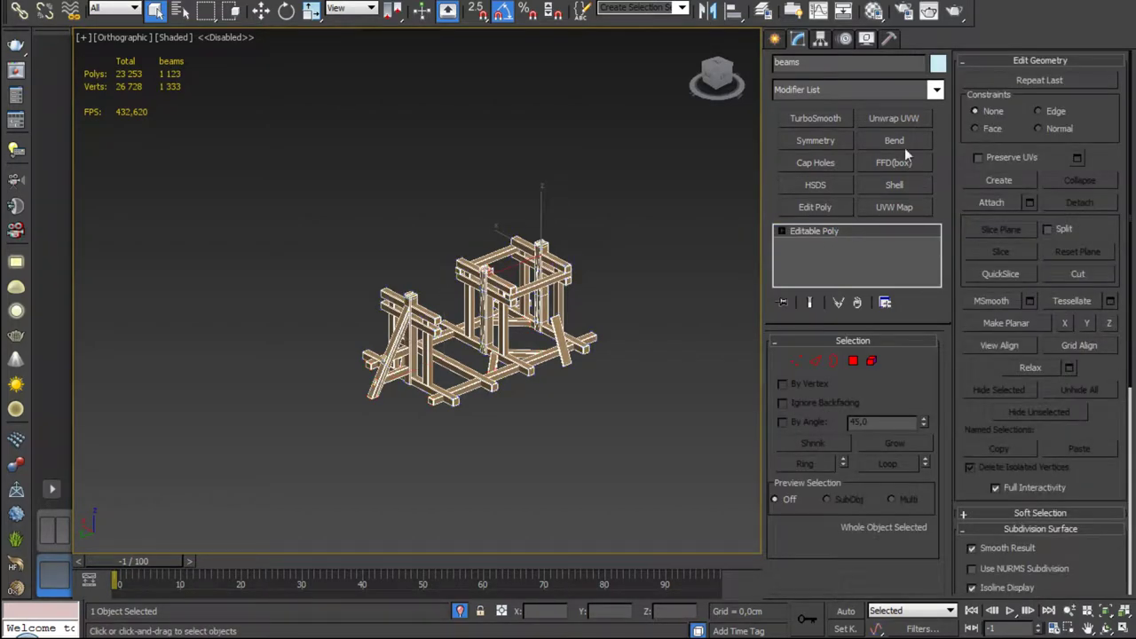
click(886, 116)
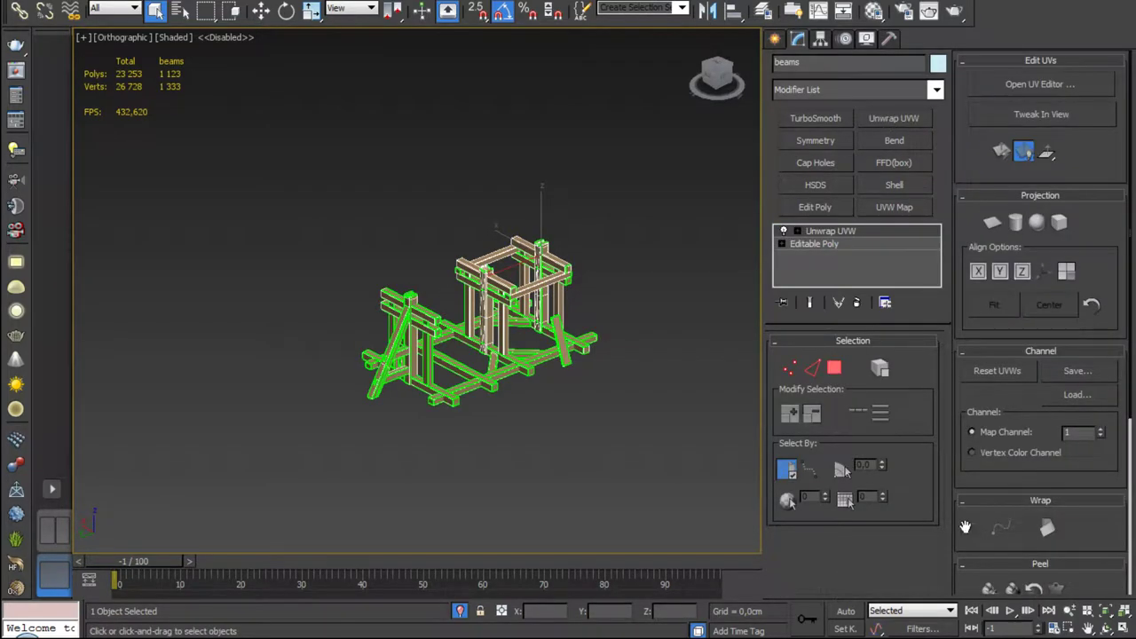
scroll(964, 527, down, 5)
click(972, 503)
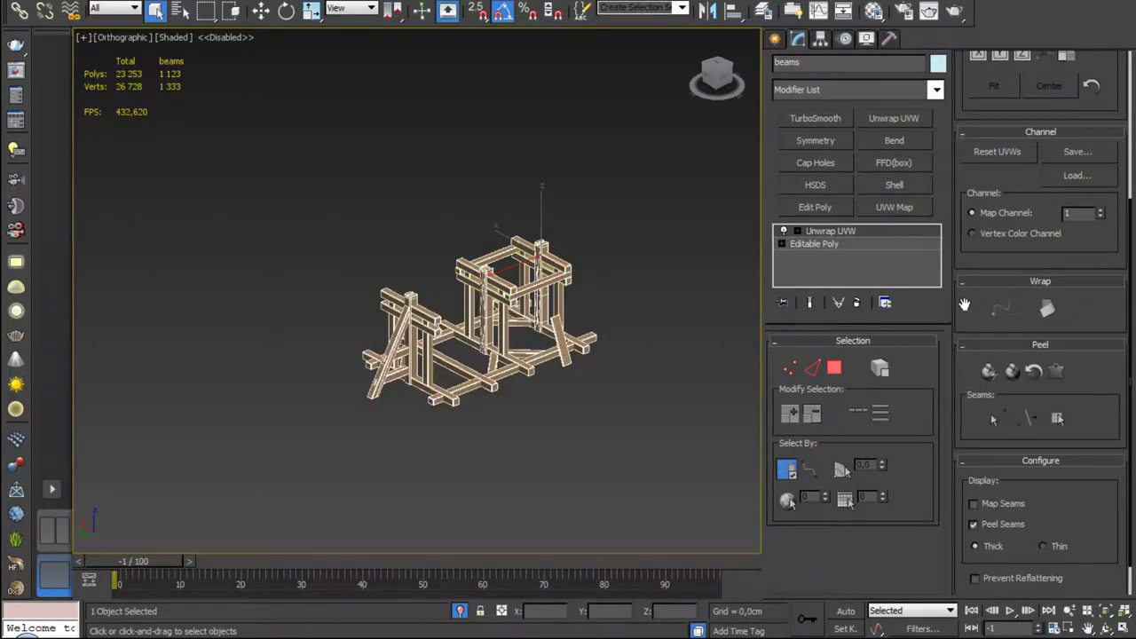
scroll(964, 305, up, 5)
Step: Show the UV islands in the Edit UVWs editor without the checker background
click(1020, 85)
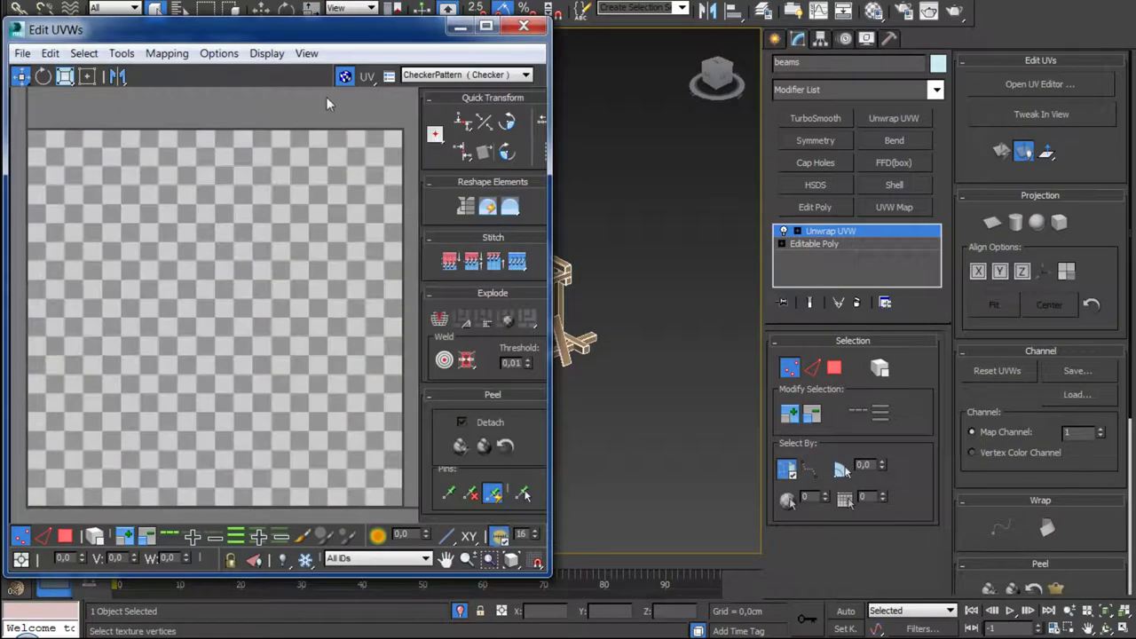
click(345, 76)
middle_drag(266, 313, 258, 192)
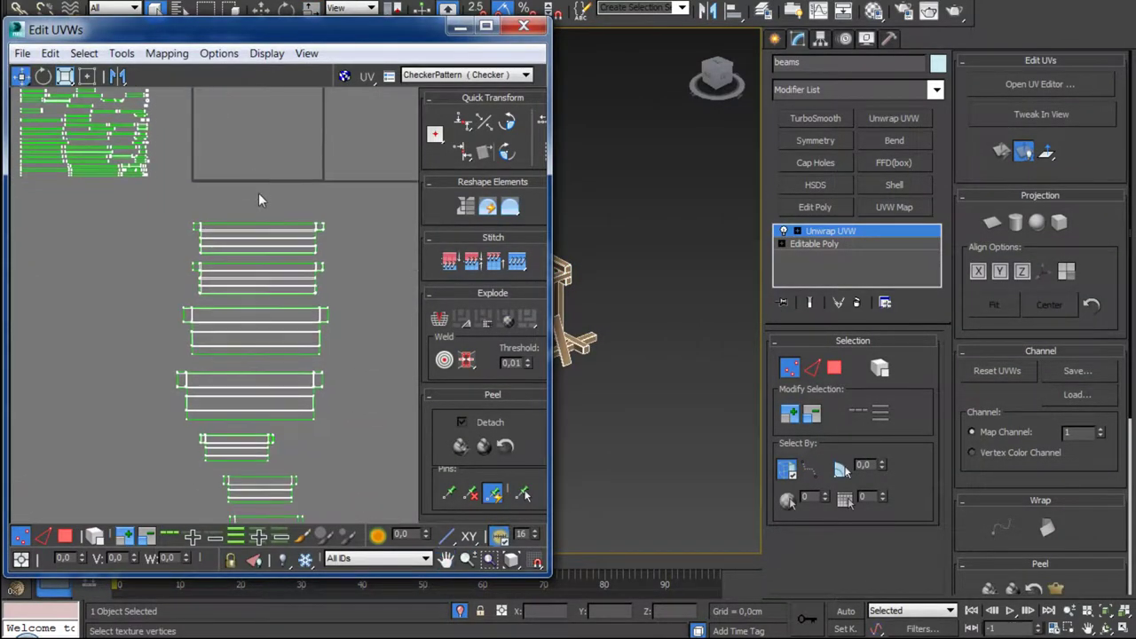
scroll(284, 258, down, 3)
middle_drag(297, 280, 209, 365)
scroll(271, 272, up, 4)
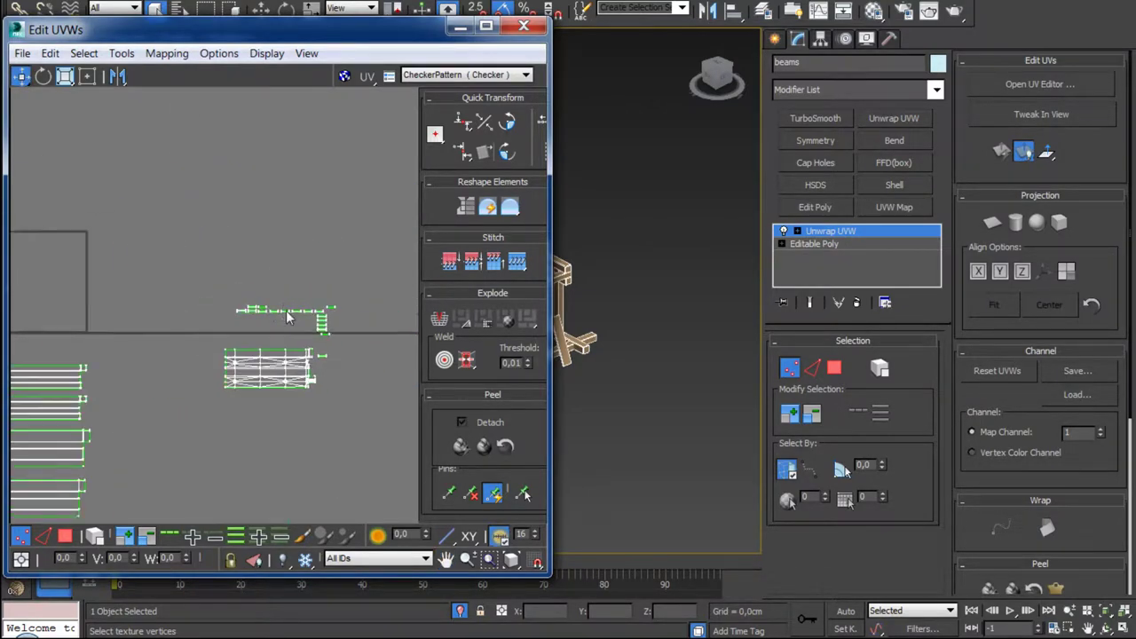
scroll(287, 317, up, 2)
scroll(266, 302, down, 2)
scroll(239, 284, up, 2)
scroll(221, 277, up, 2)
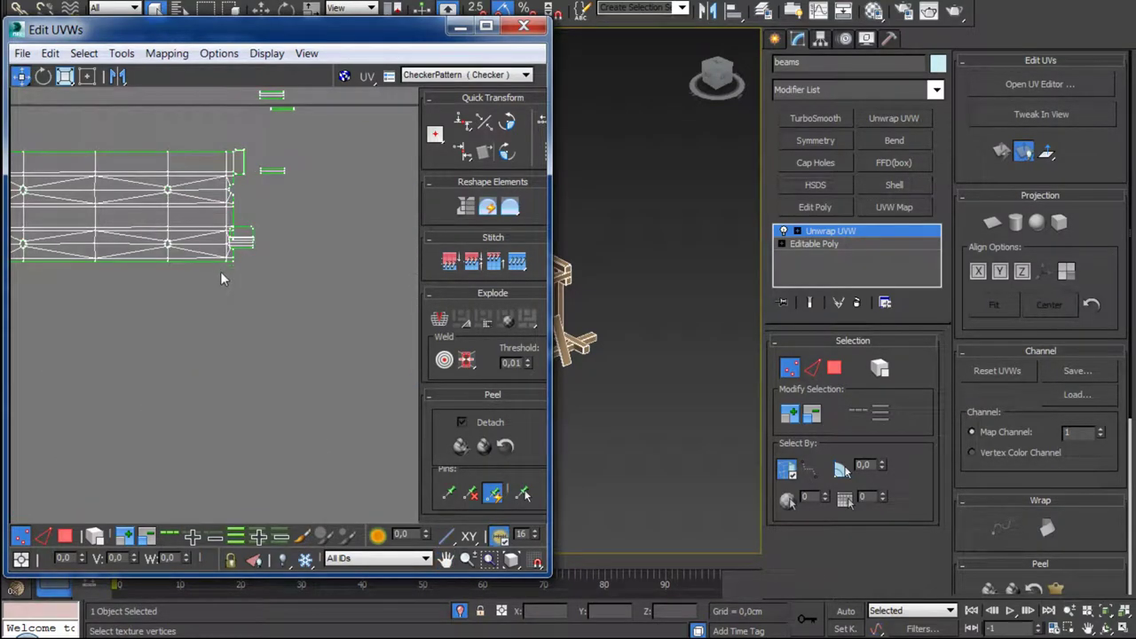
Step: Select the beam island column as faces and make the UV editor taller and narrower
click(65, 535)
scroll(311, 372, down, 2)
scroll(279, 329, down, 2)
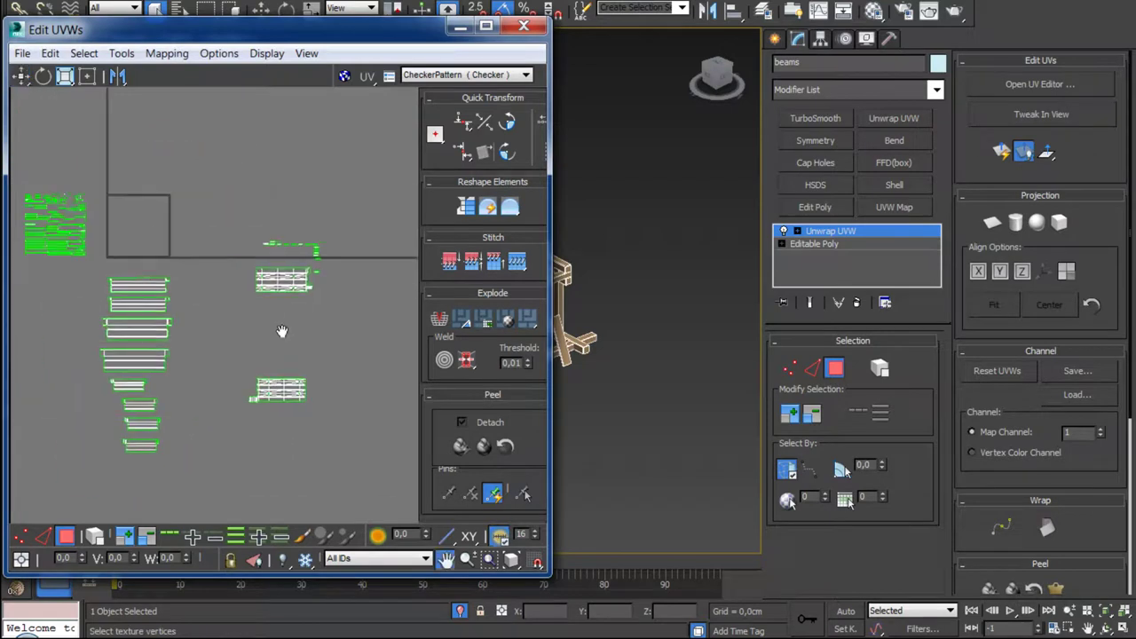
click(196, 427)
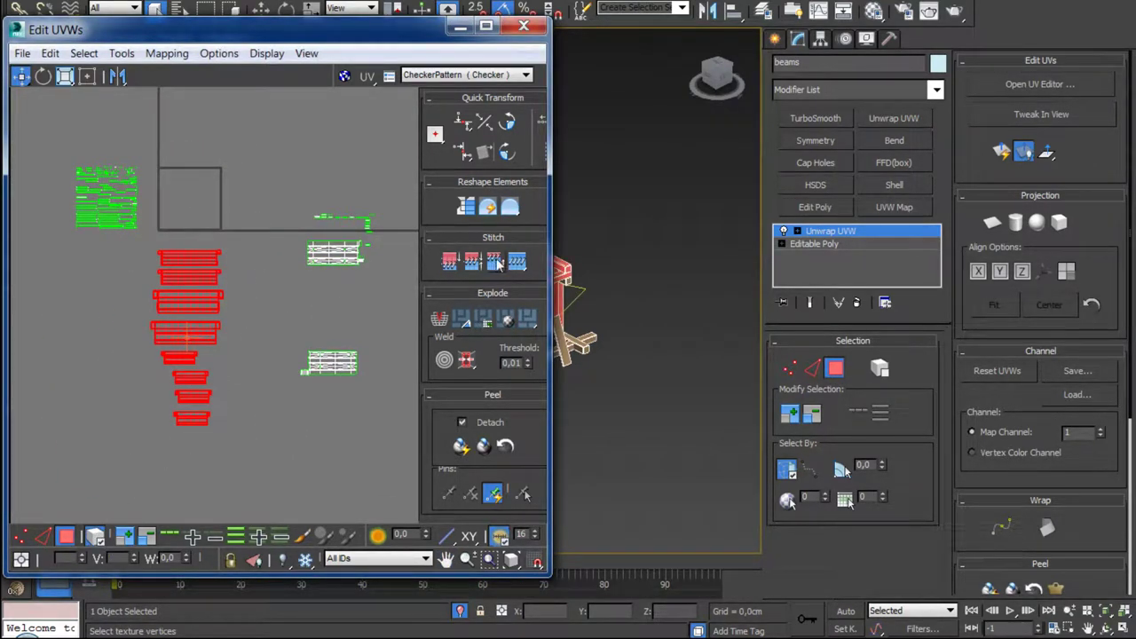
drag(412, 577, 411, 633)
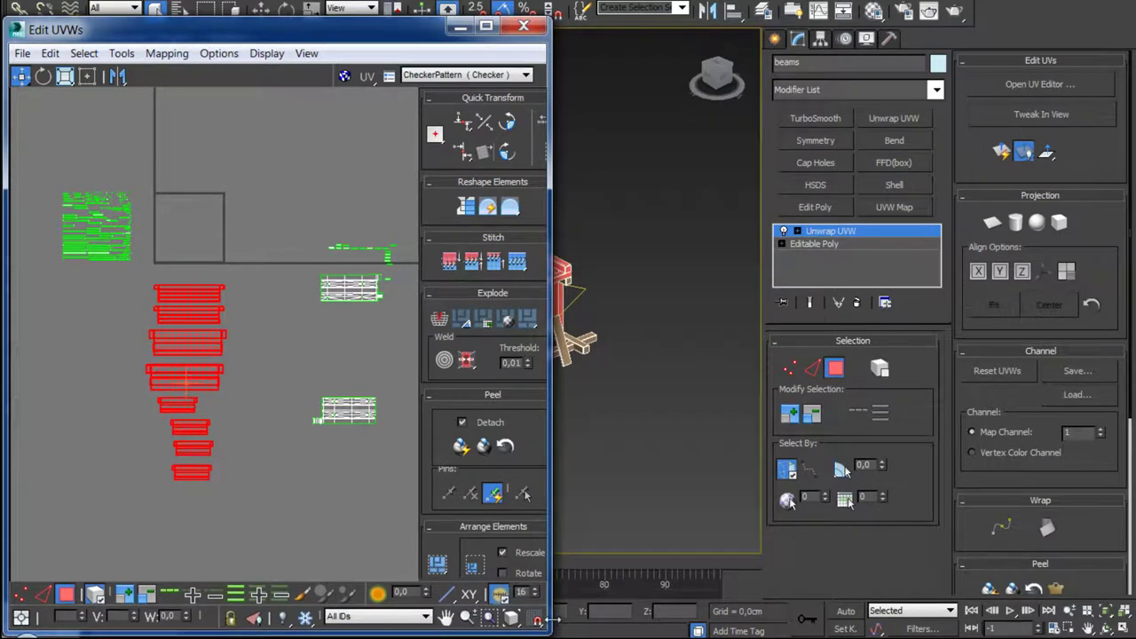
mouse_move(550, 621)
mouse_down()
mouse_move(434, 600)
mouse_move(449, 601)
mouse_up()
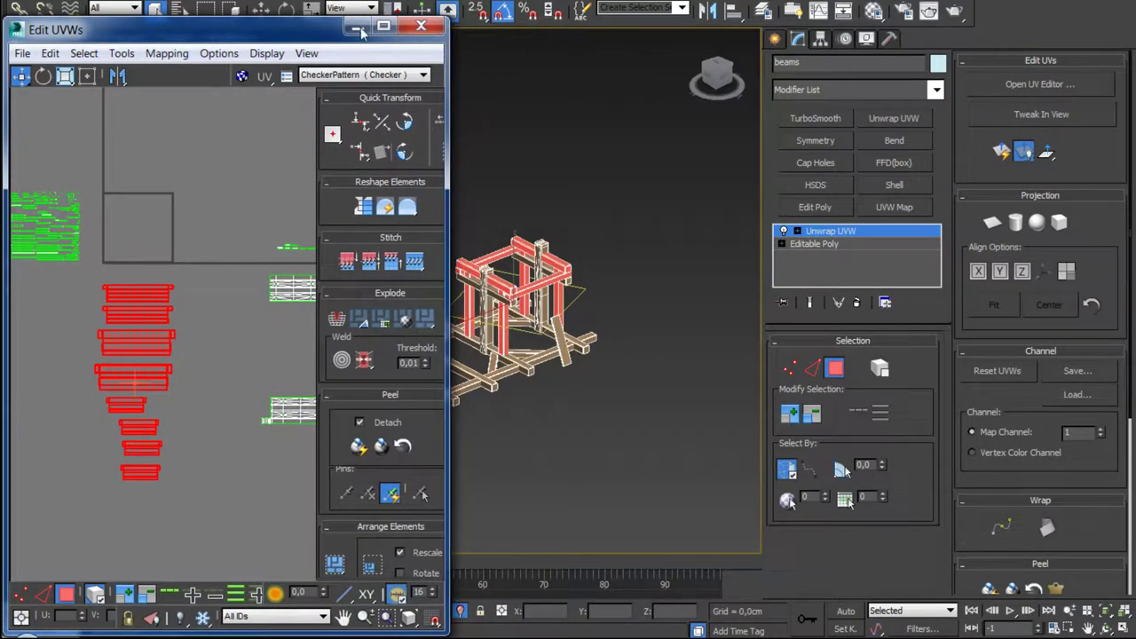
drag(293, 18, 293, 0)
click(166, 7)
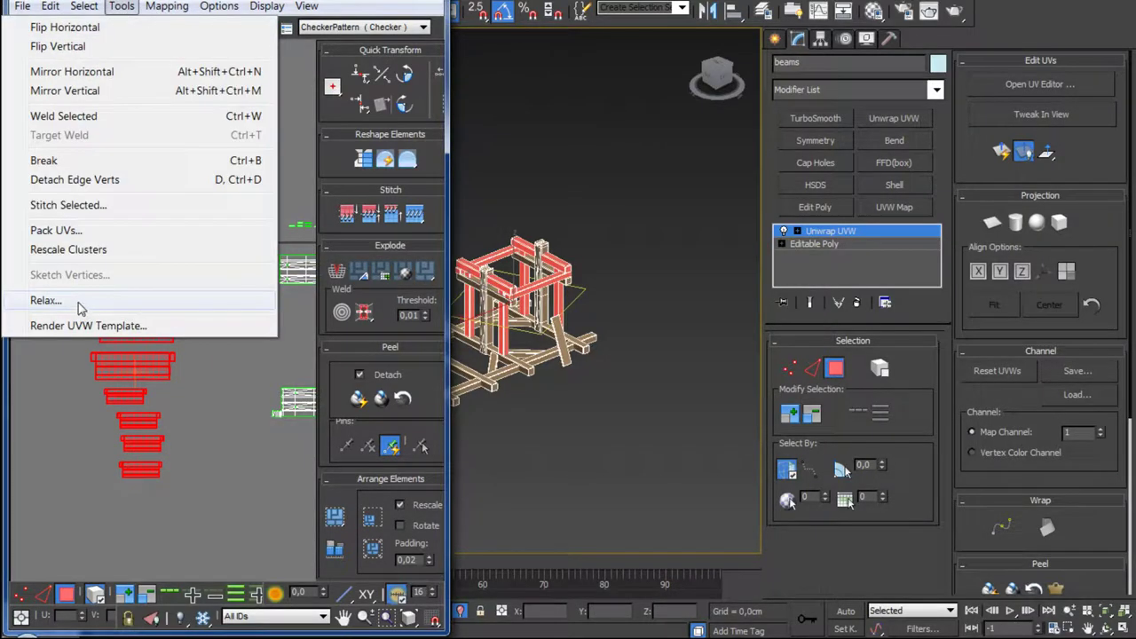
Step: Relax the beam column's islands twice using Relax By Polygon Angles
click(81, 305)
drag(194, 31, 976, 0)
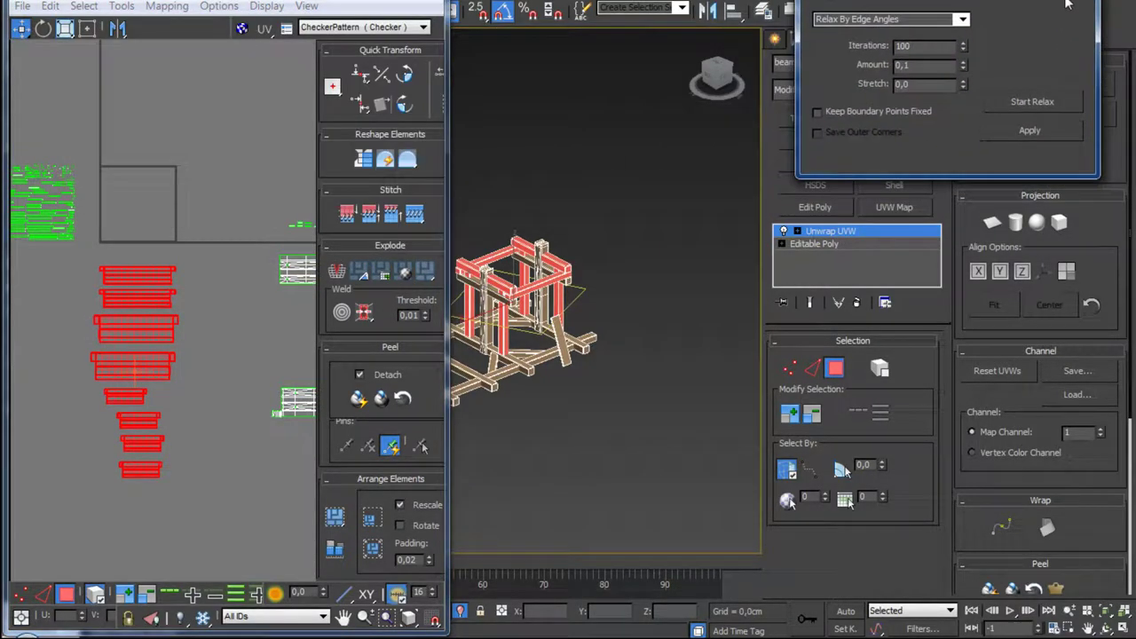
click(961, 19)
click(958, 31)
click(1025, 103)
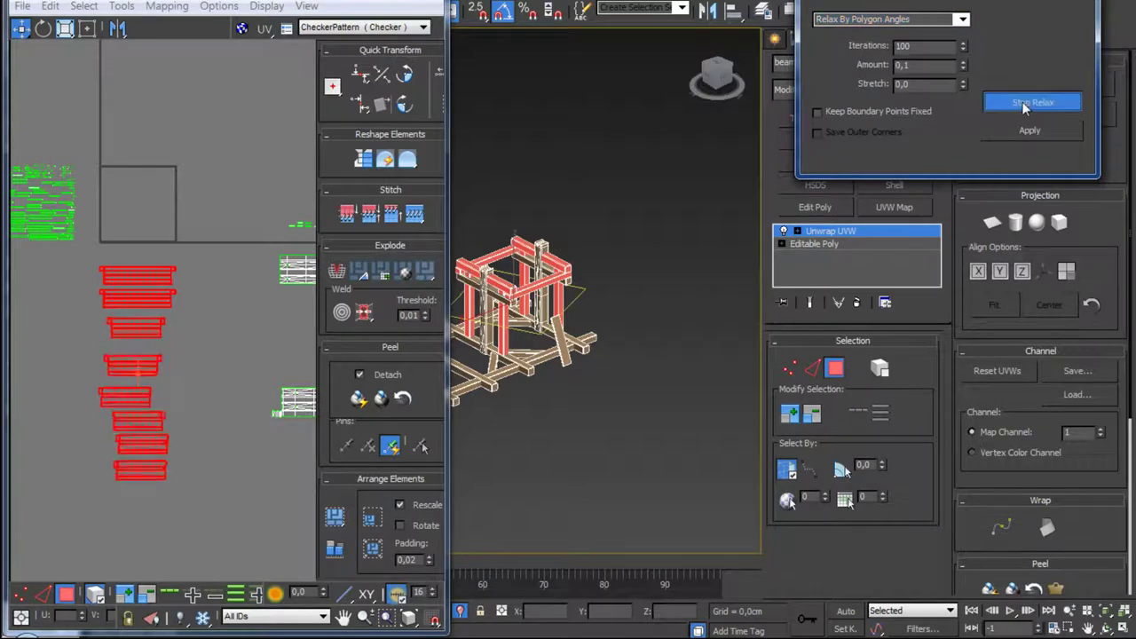
click(1025, 103)
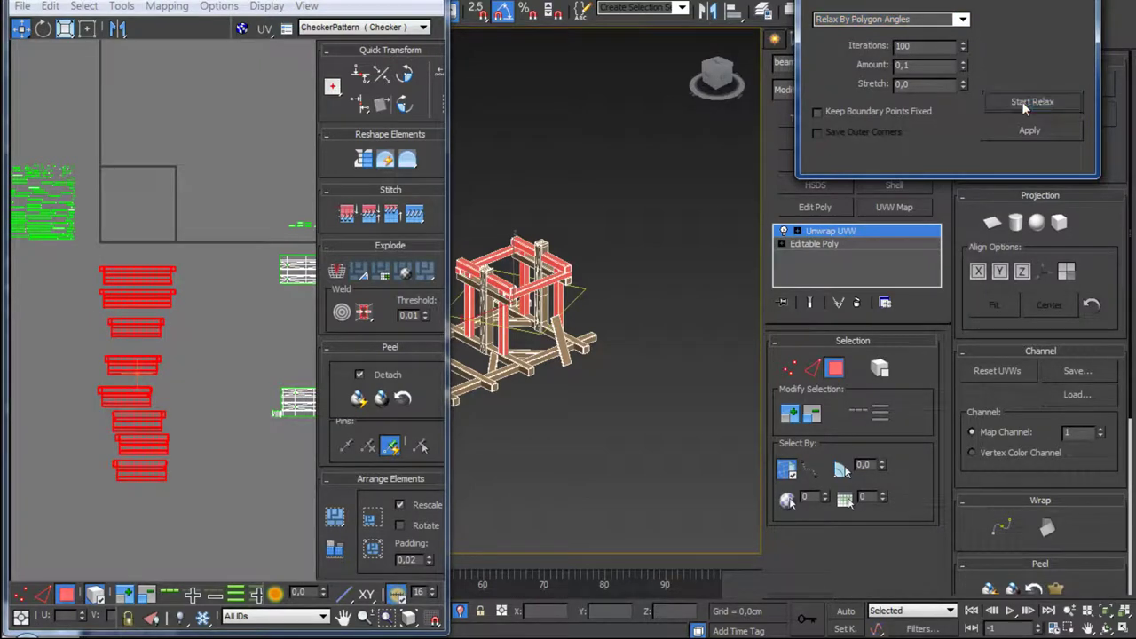
click(339, 545)
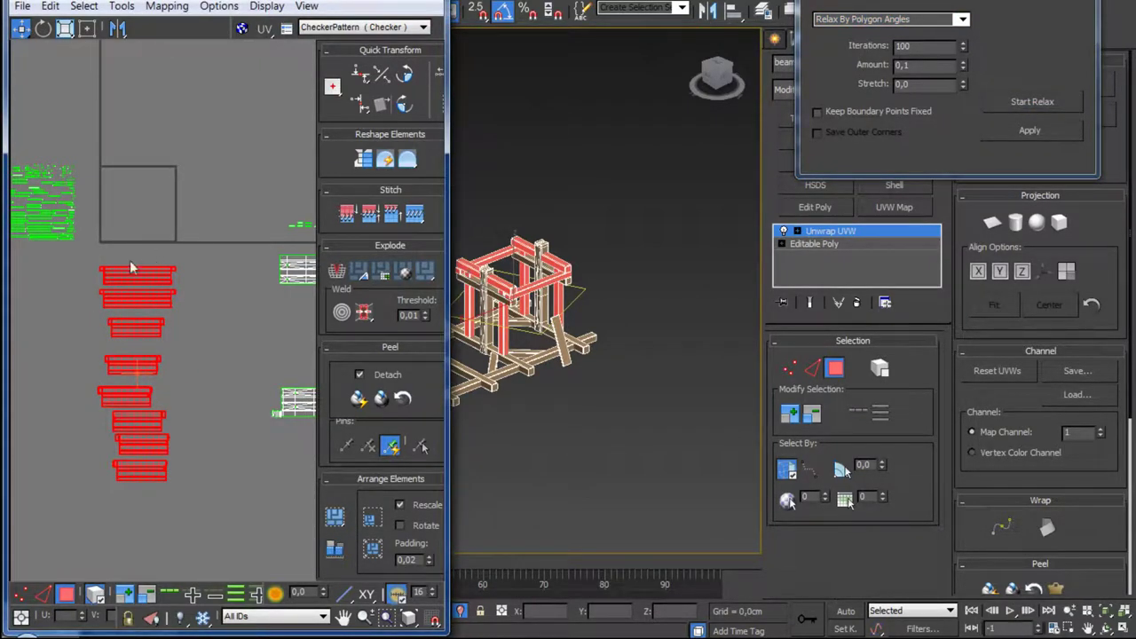
click(1011, 100)
click(1010, 101)
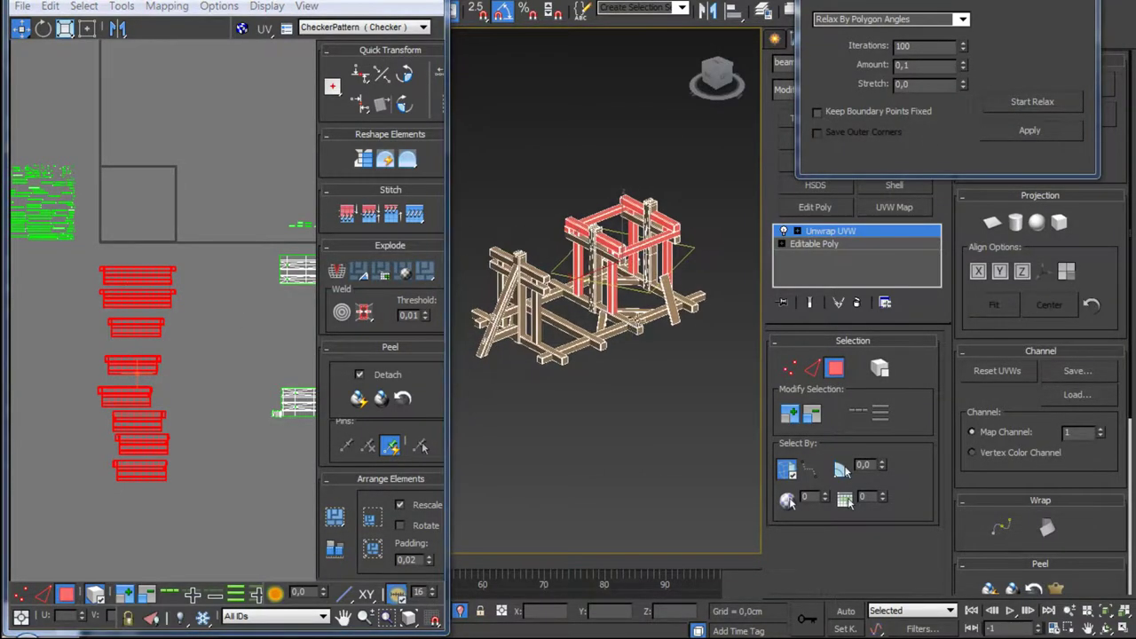
Step: Box-select the two central beam UV islands
alt+middle_drag(533, 302, 614, 213)
scroll(614, 213, up, 5)
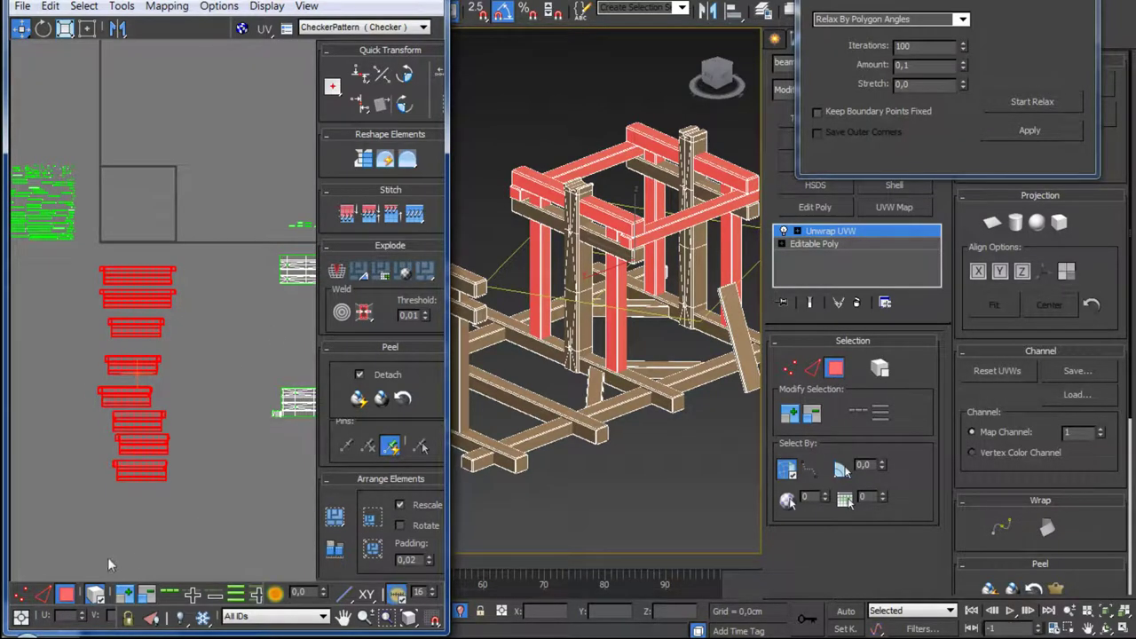
middle_drag(177, 364, 139, 370)
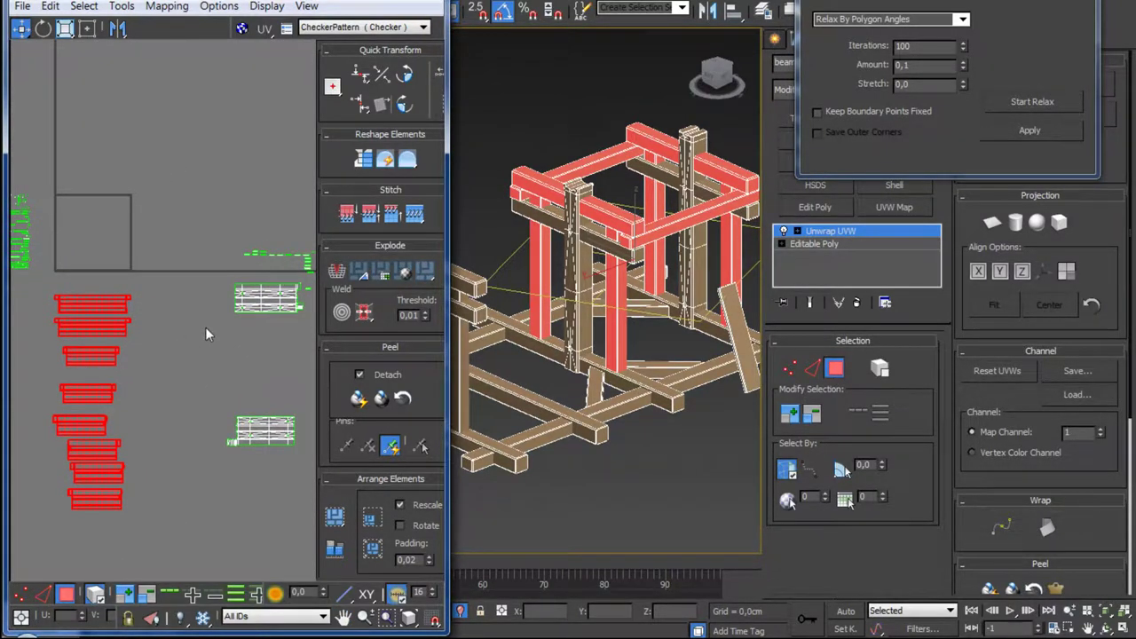
middle_drag(205, 327, 178, 316)
drag(235, 155, 125, 450)
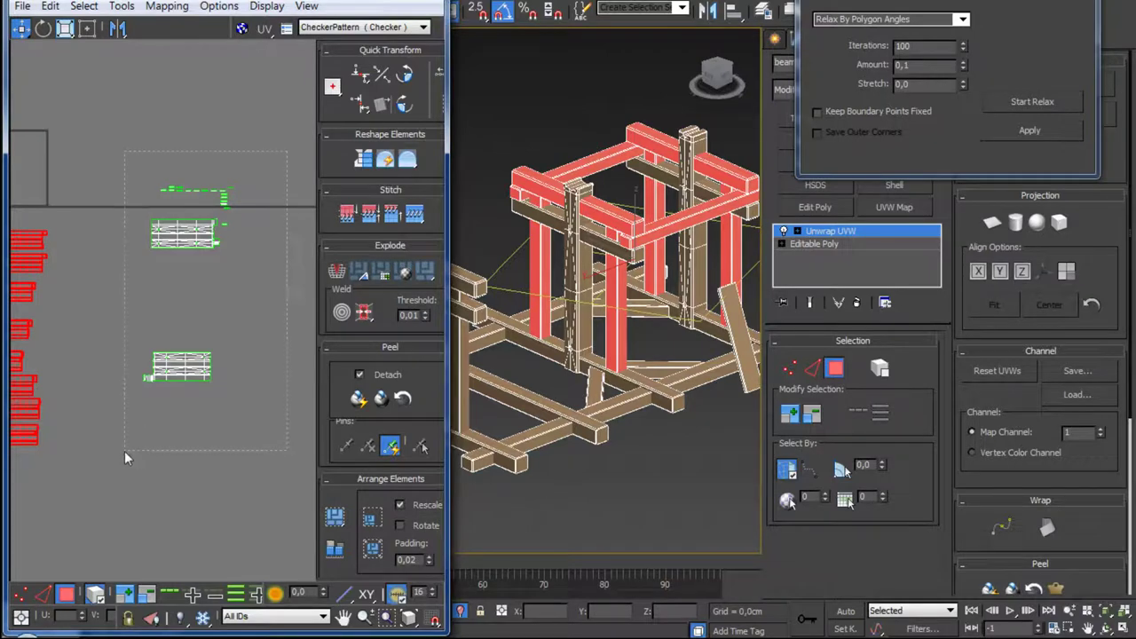
Step: Finish the Relax on the two central beam islands and zoom in on them
click(1010, 106)
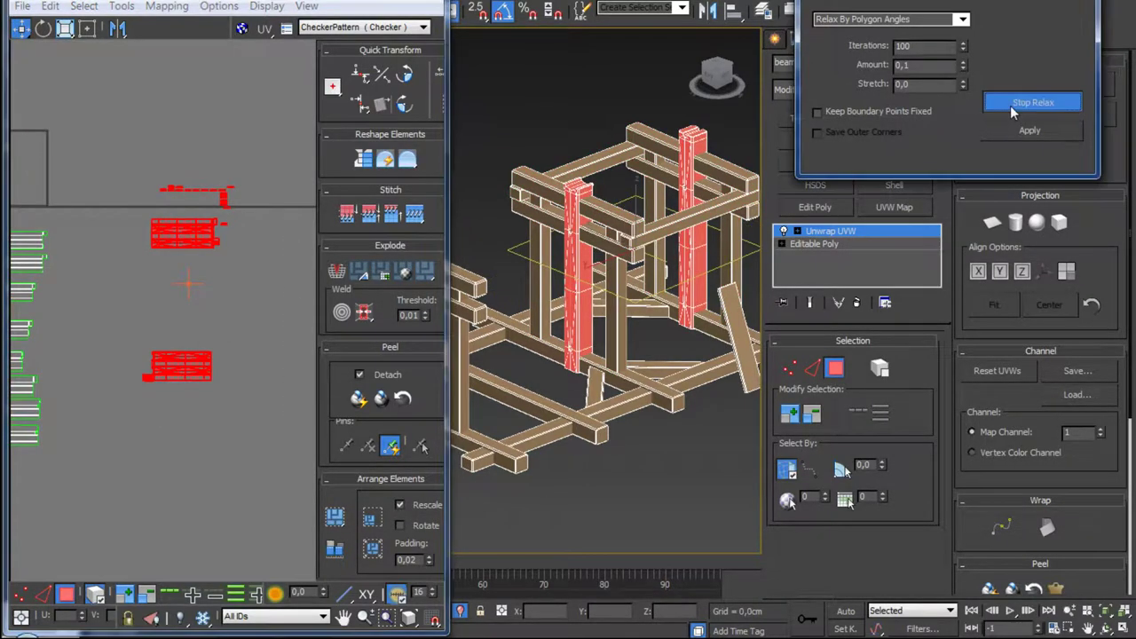
click(1009, 105)
middle_drag(234, 211, 222, 276)
scroll(222, 276, up, 3)
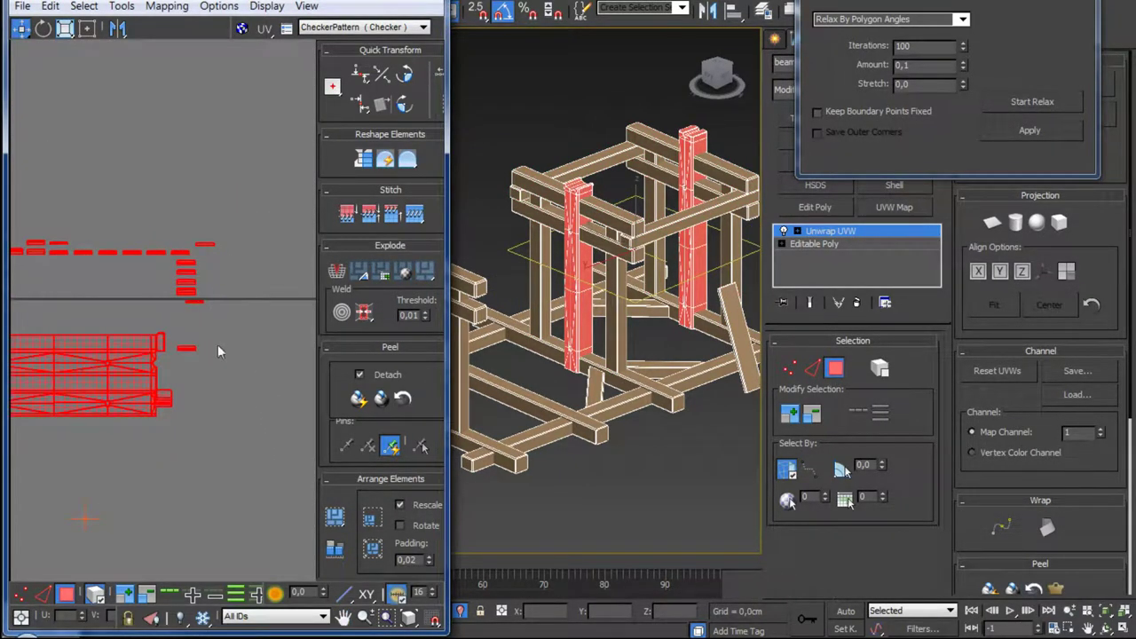
scroll(218, 350, up, 2)
scroll(221, 302, up, 2)
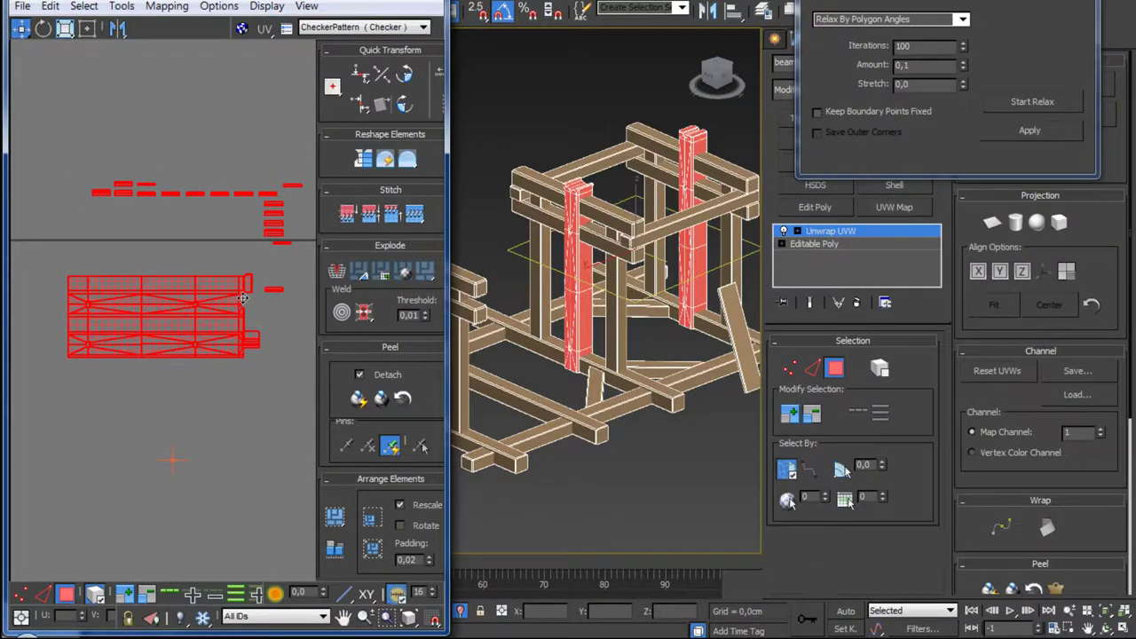
scroll(221, 302, up, 3)
scroll(216, 288, up, 2)
Step: In Edge mode, select the notched border edge on a beam island
middle_drag(231, 304, 206, 279)
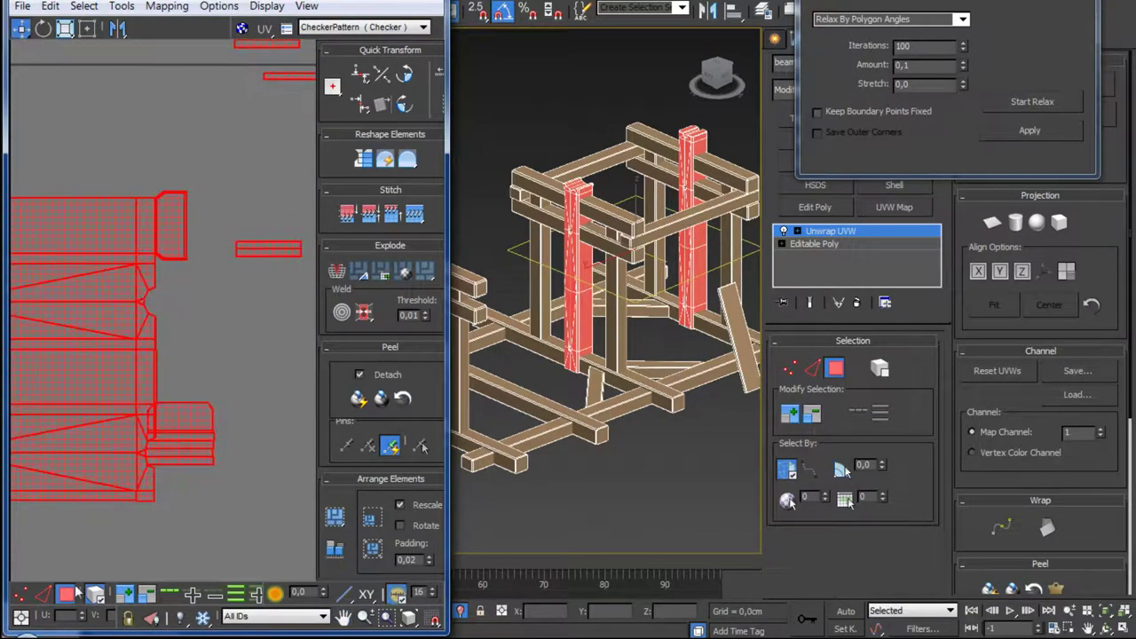
click(43, 594)
middle_drag(154, 305, 145, 278)
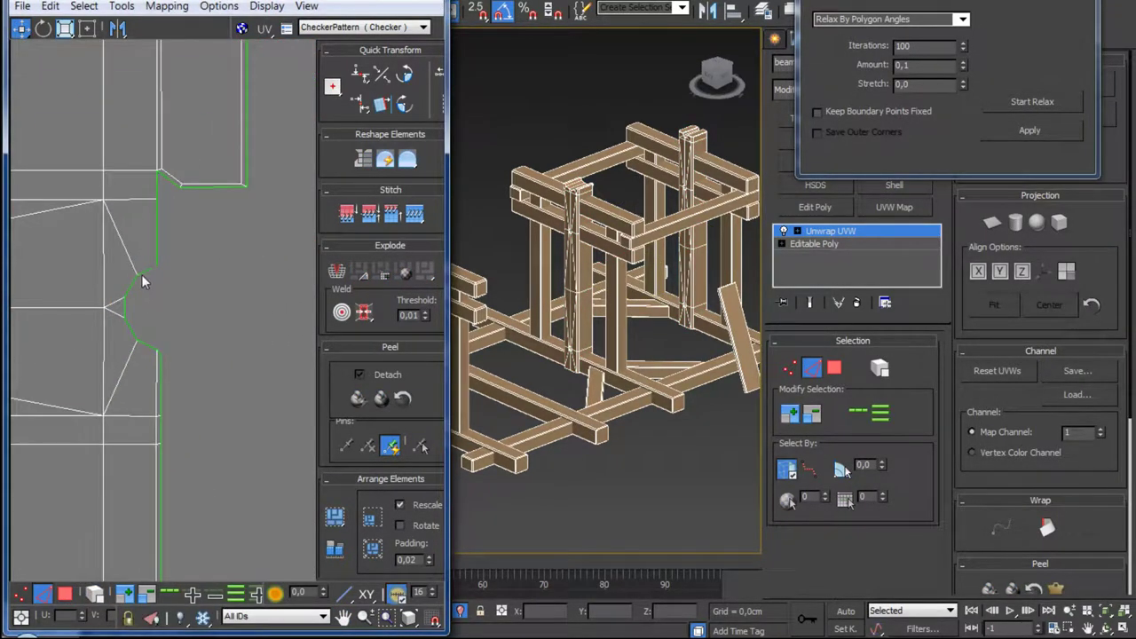
click(146, 276)
Step: Zoom and pan around the selected red notched edge to inspect it closely
scroll(151, 286, down, 2)
scroll(195, 271, down, 3)
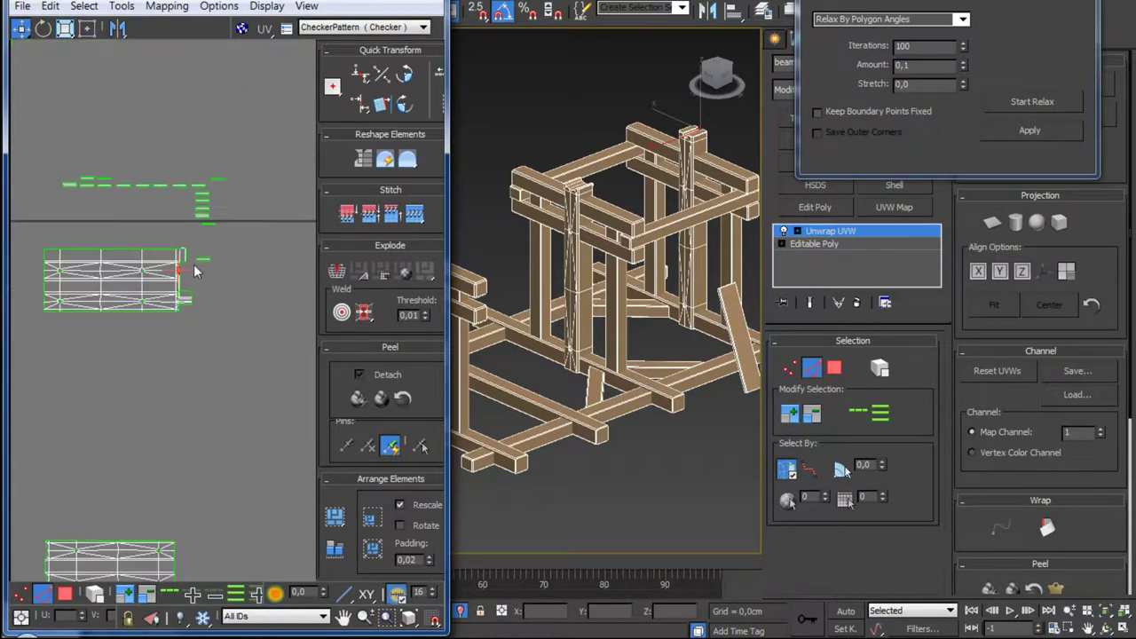
scroll(227, 332, up, 1)
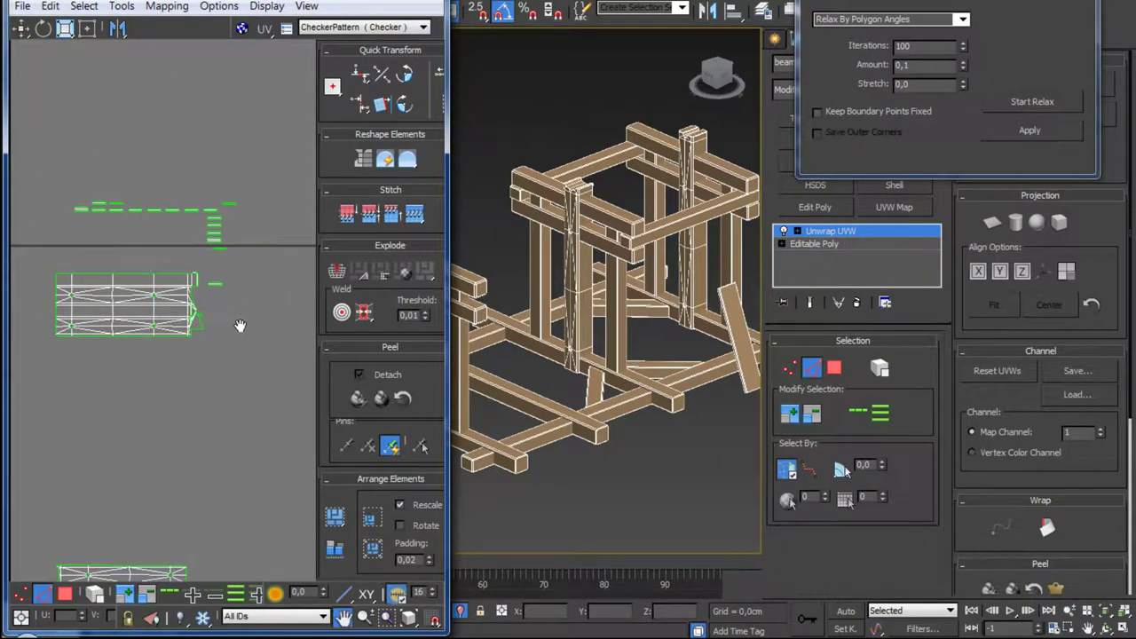
scroll(222, 333, up, 2)
scroll(217, 334, up, 4)
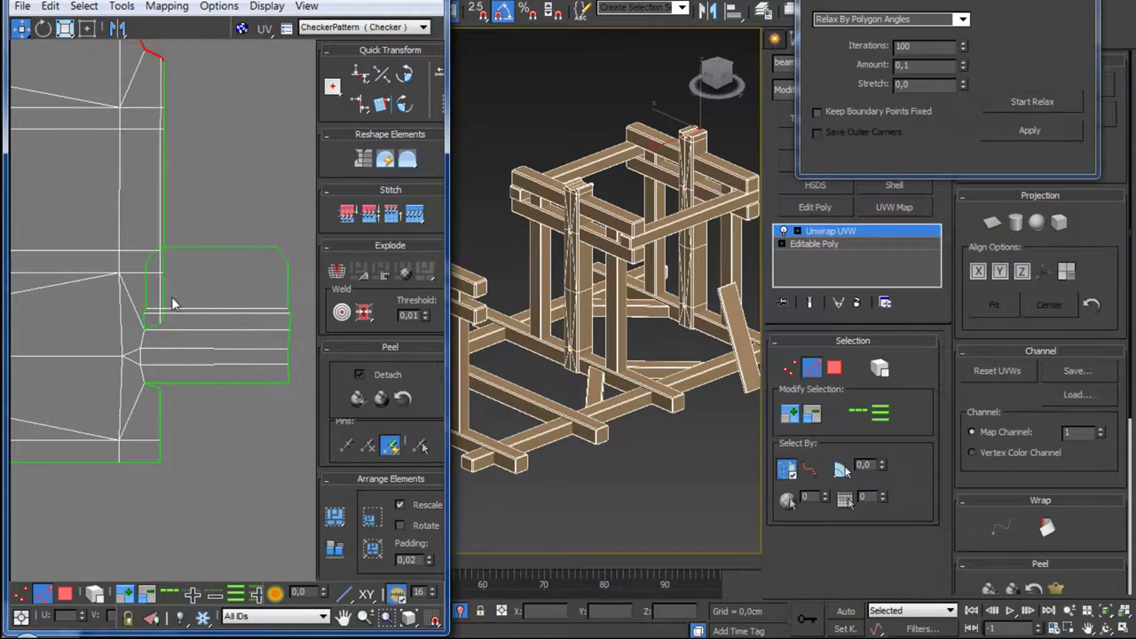
scroll(152, 301, up, 3)
scroll(154, 300, up, 2)
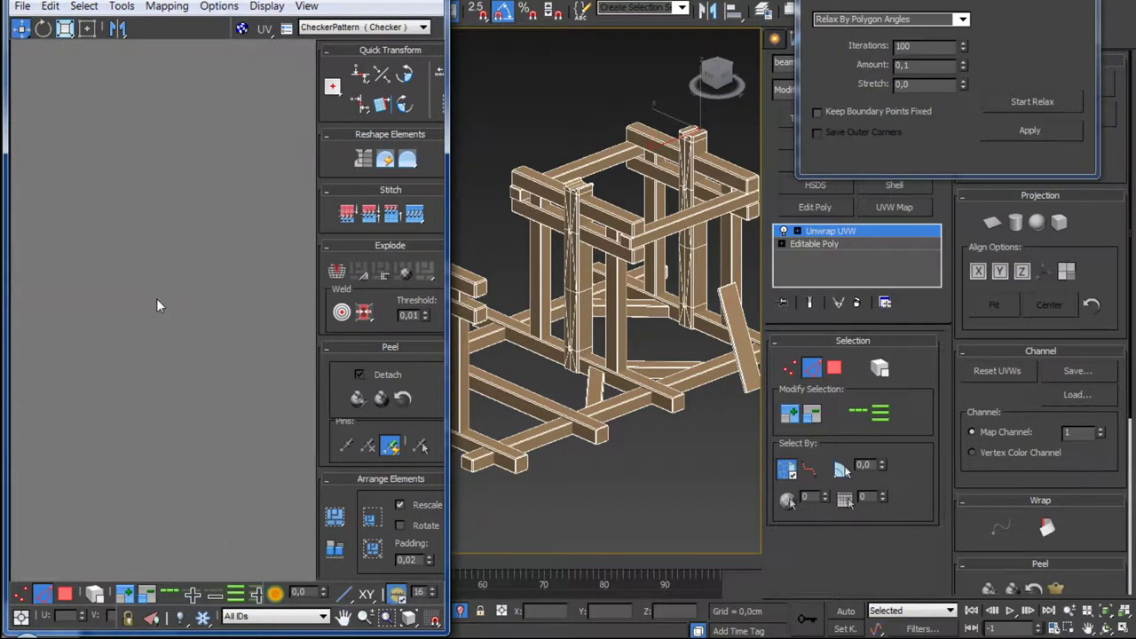
scroll(153, 303, down, 1)
scroll(153, 303, down, 2)
scroll(153, 304, down, 1)
scroll(156, 313, down, 2)
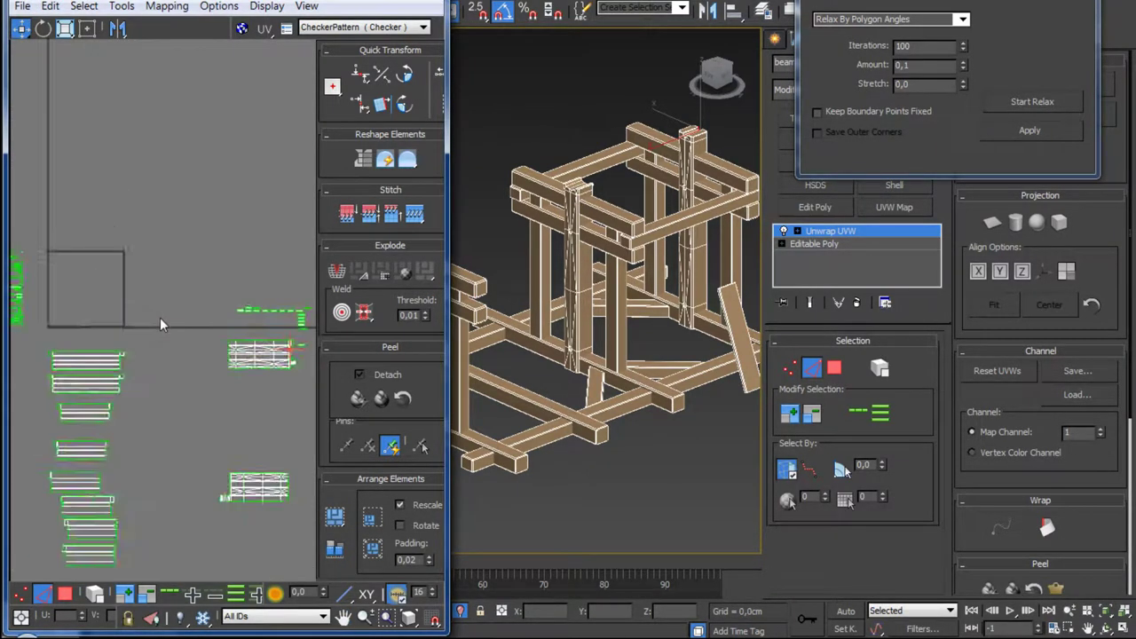
scroll(159, 317, down, 2)
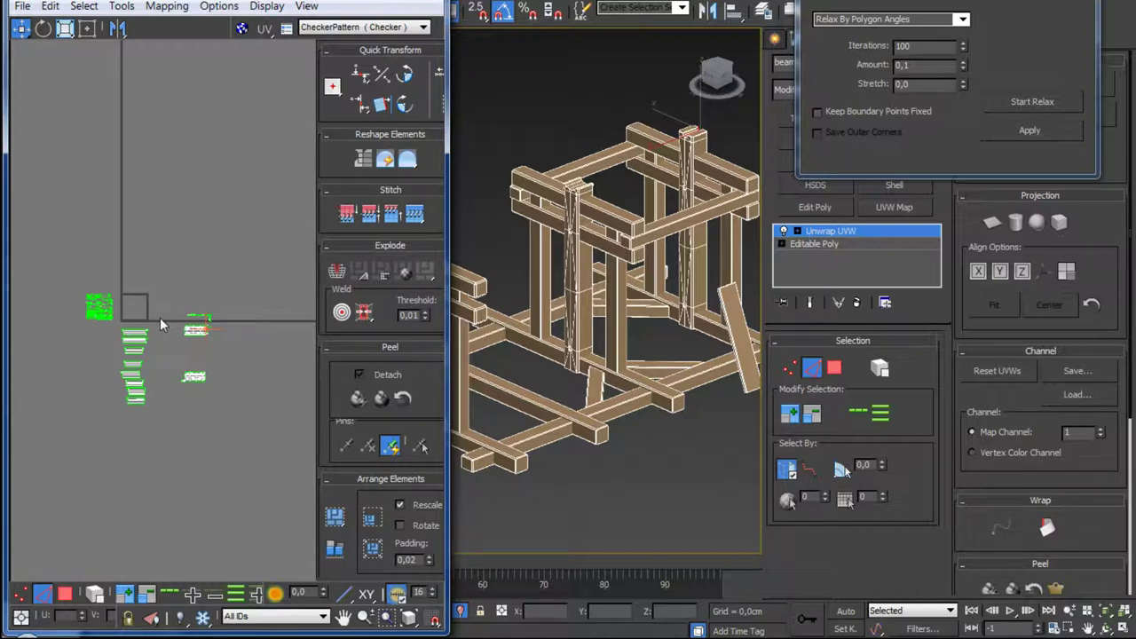
scroll(170, 317, up, 2)
scroll(187, 316, up, 2)
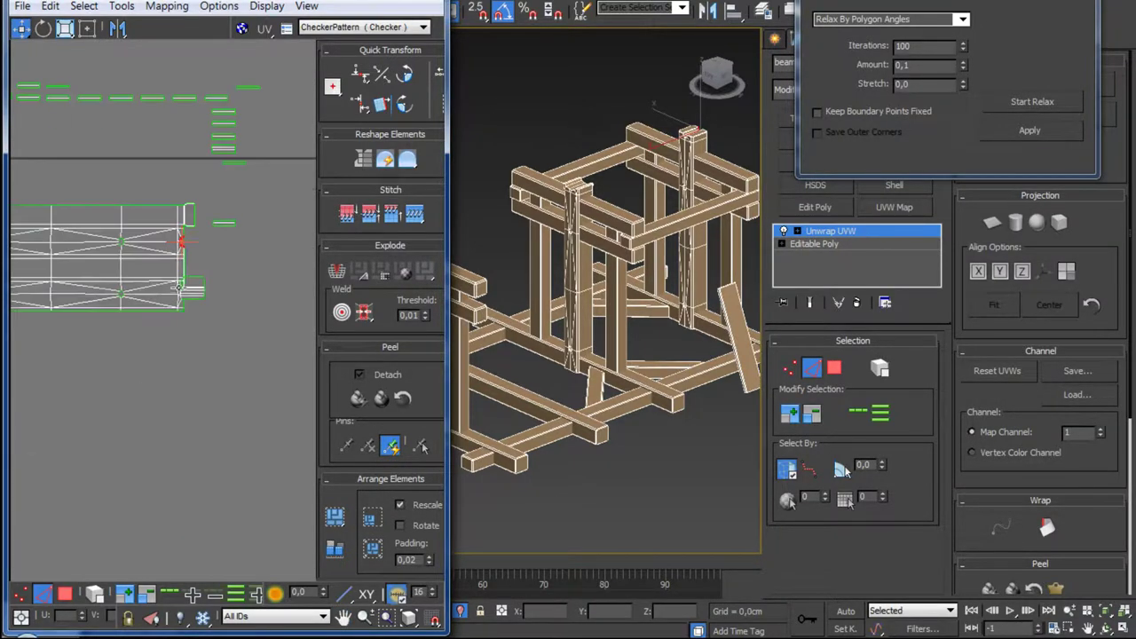
middle_drag(181, 287, 200, 331)
scroll(204, 330, up, 2)
scroll(207, 310, up, 2)
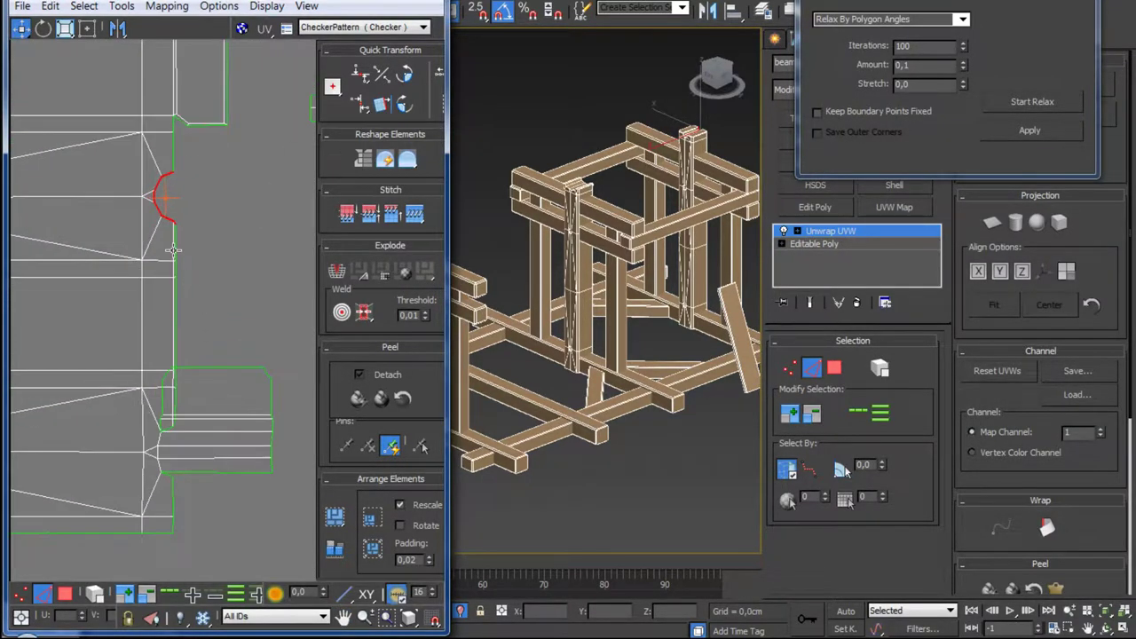
middle_drag(186, 418, 205, 333)
scroll(205, 332, up, 2)
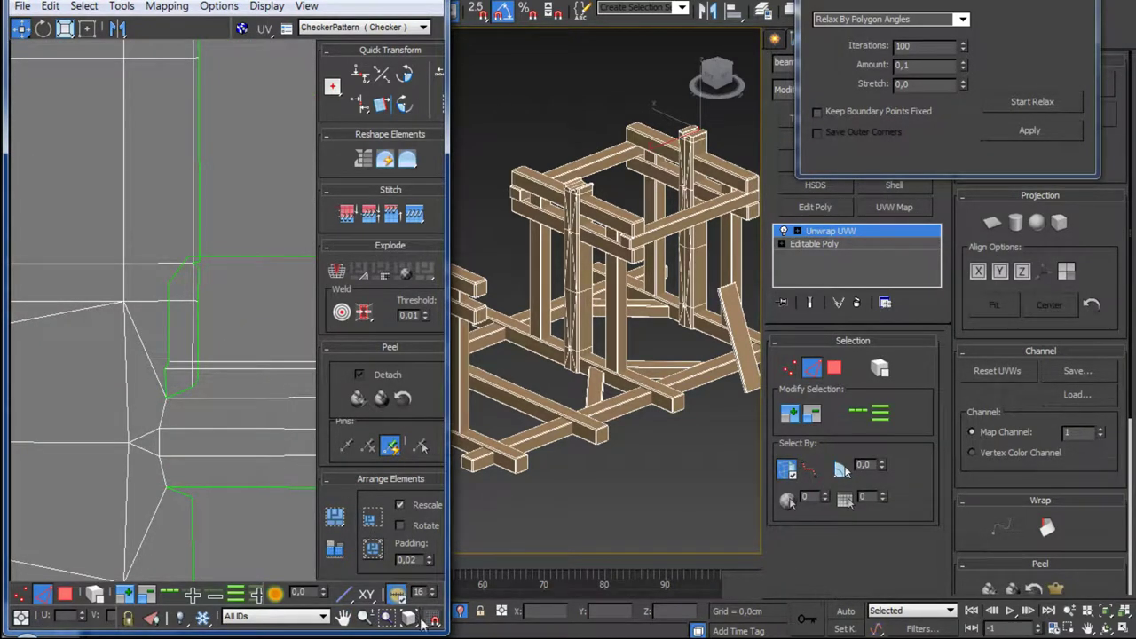
key(alt+Tab)
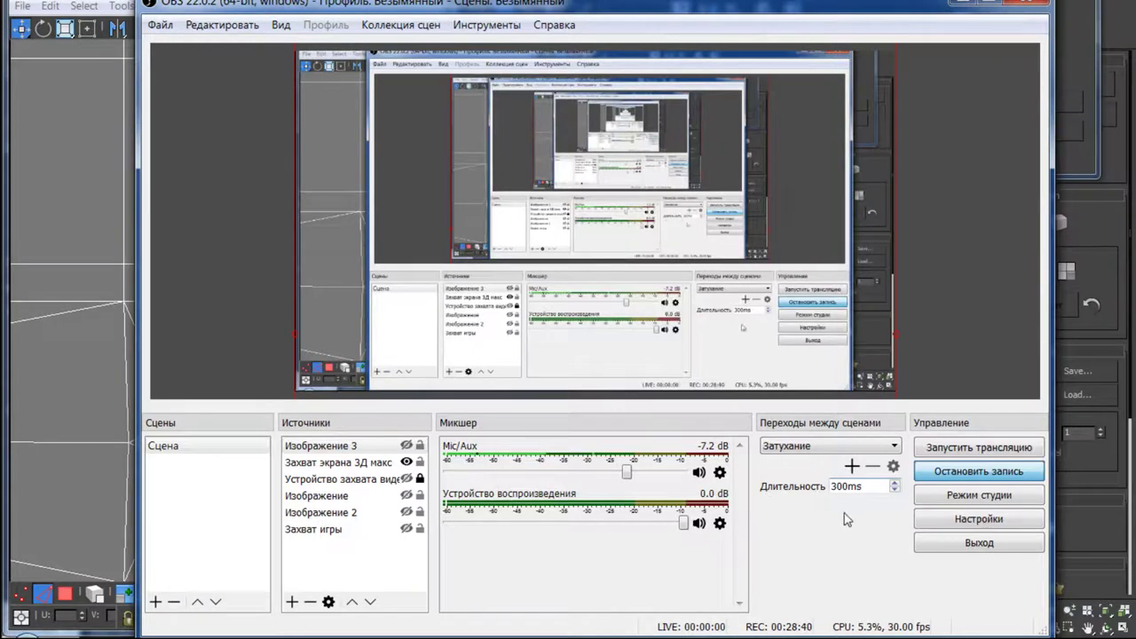
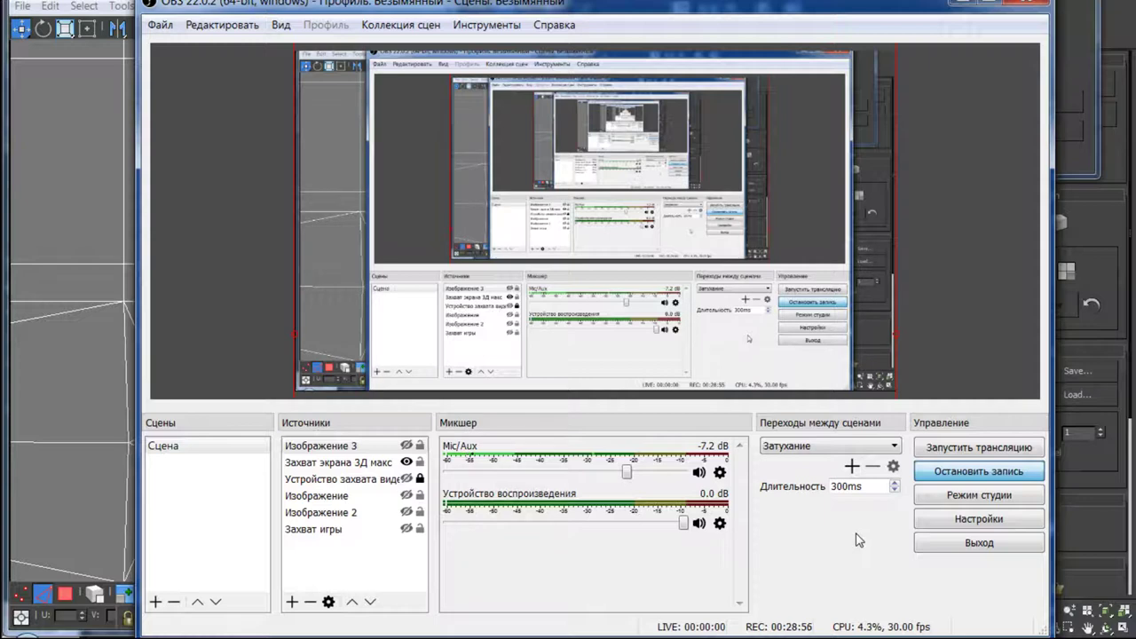
Step: Bring the post's red-edged notch into view and check the small UV pieces at the top
click(959, 7)
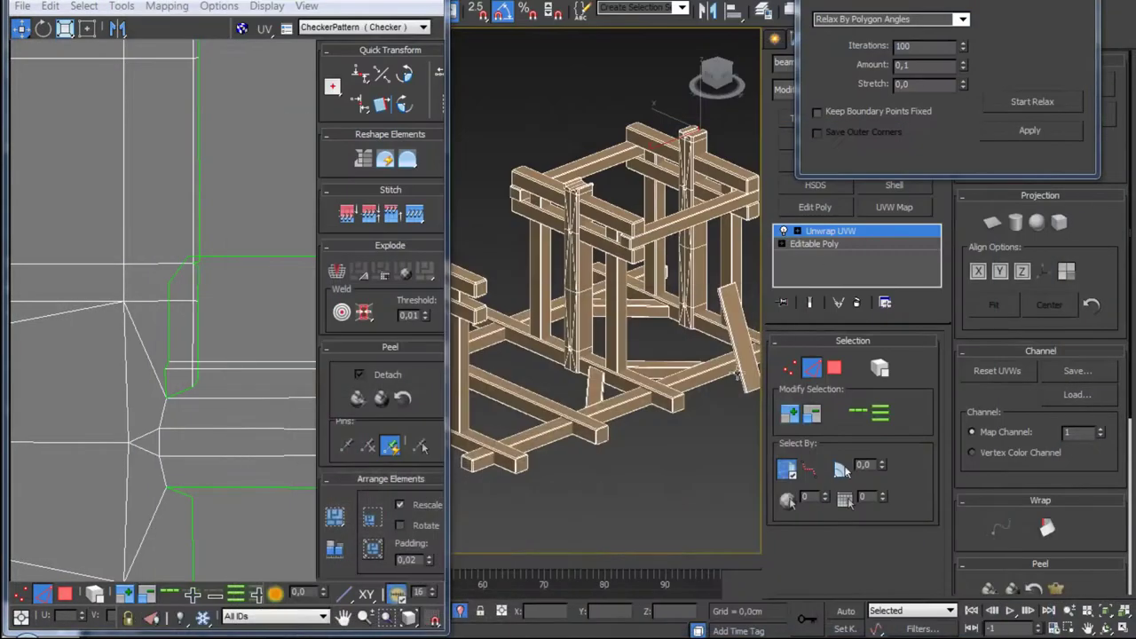
scroll(240, 408, down, 2)
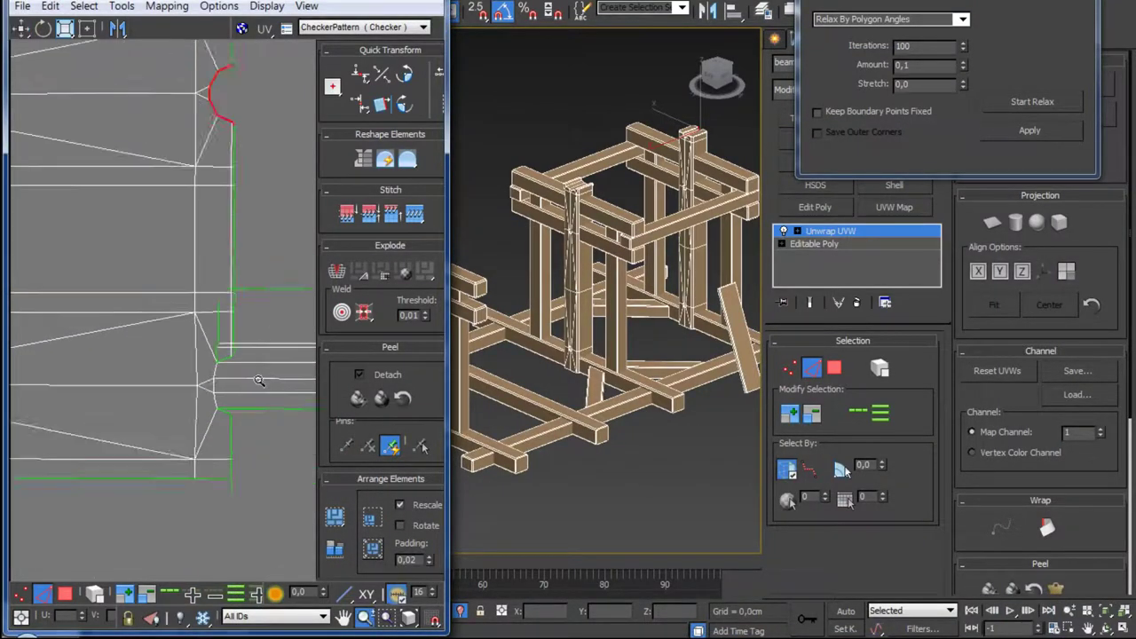
scroll(241, 408, down, 3)
middle_drag(241, 266, 223, 400)
scroll(234, 312, up, 3)
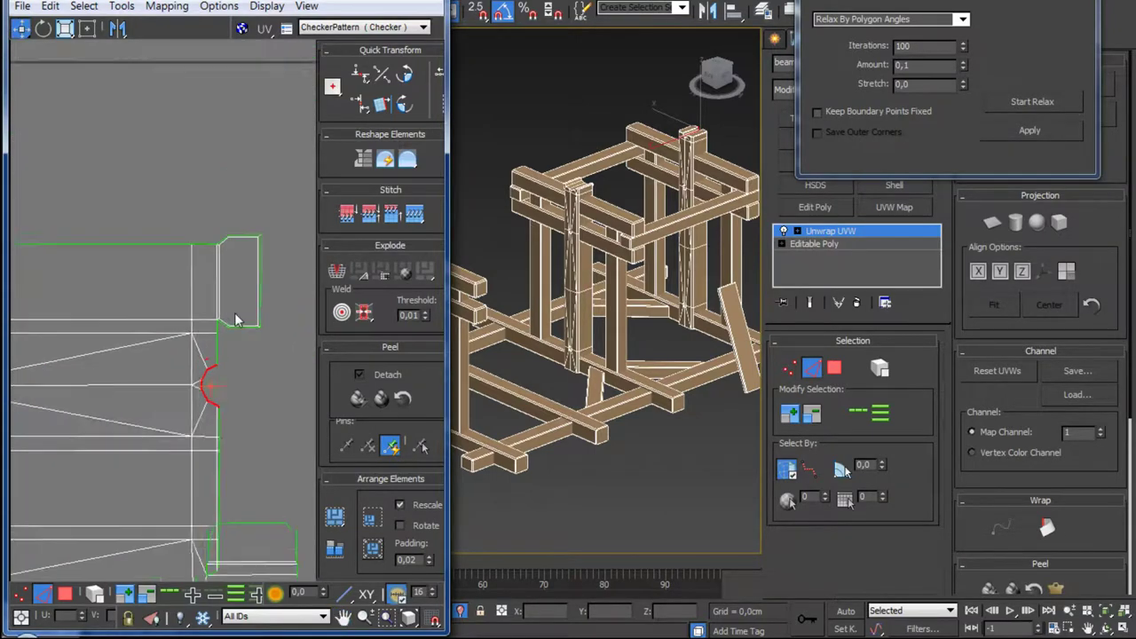
scroll(234, 313, down, 3)
scroll(231, 324, down, 2)
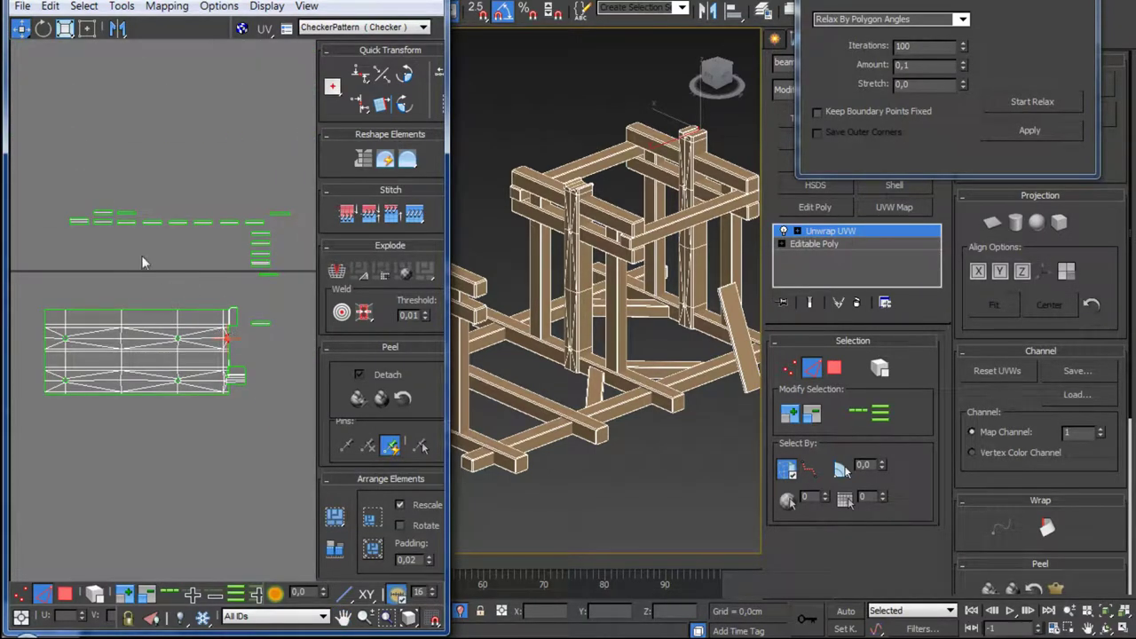
drag(68, 192, 289, 288)
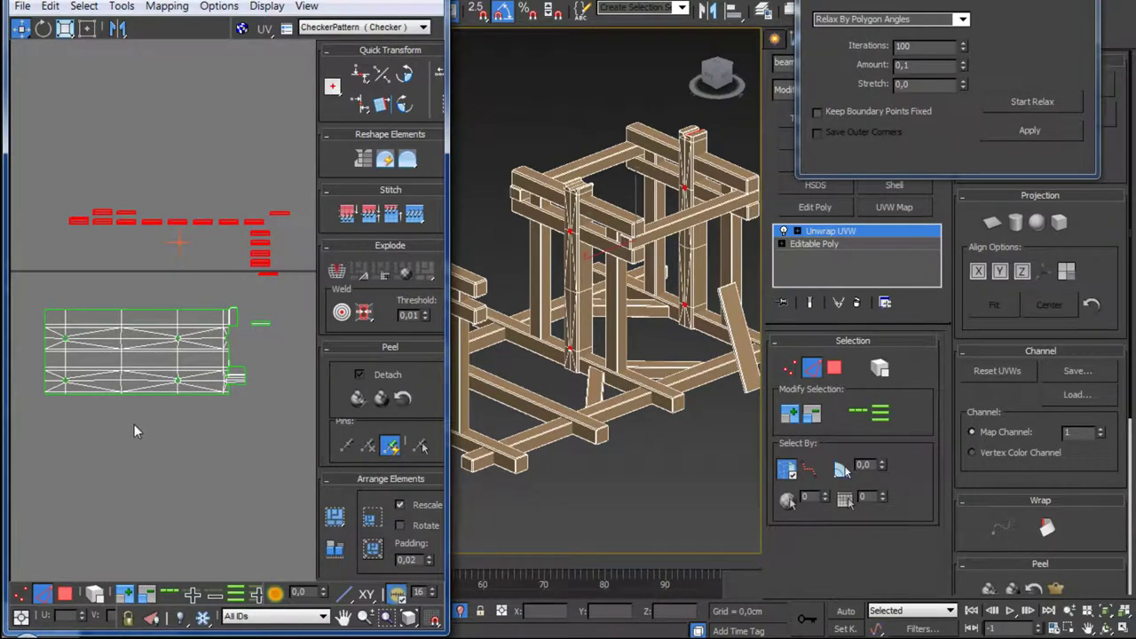
scroll(116, 310, up, 3)
click(107, 298)
scroll(107, 297, down, 3)
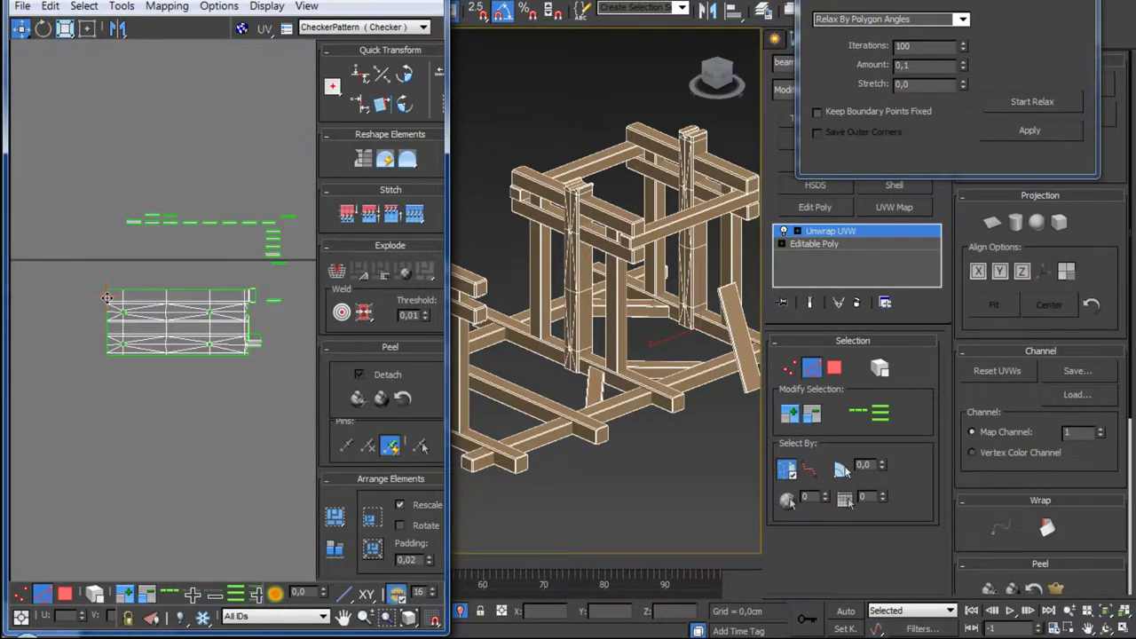
Step: Stitch one post's UV face cluster into a single island
click(64, 593)
key(ctrl+a)
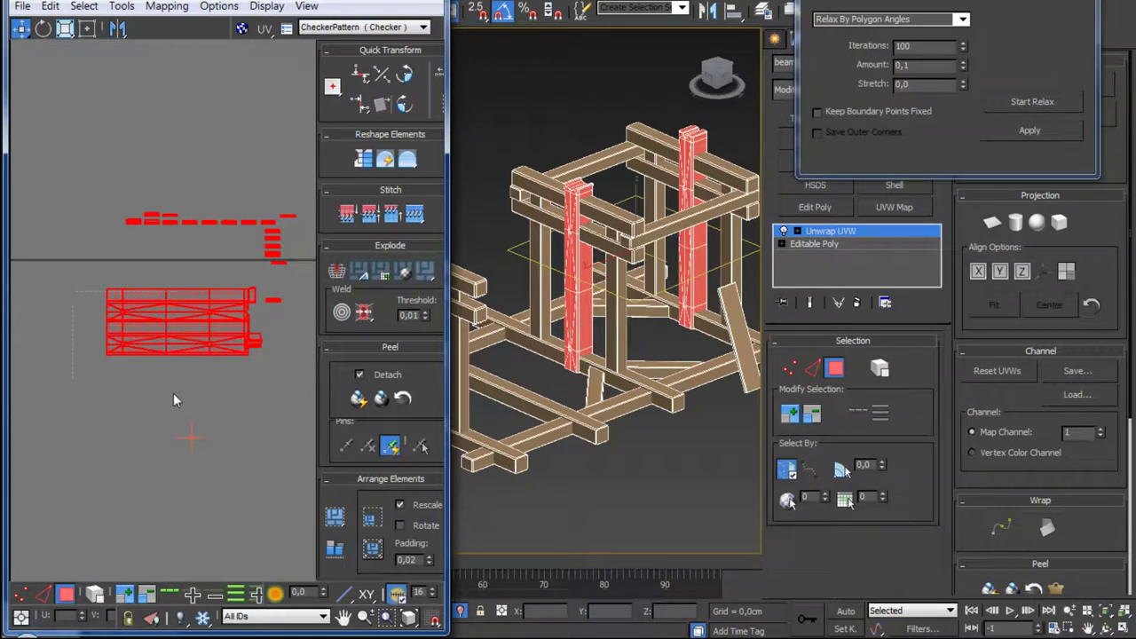
click(181, 396)
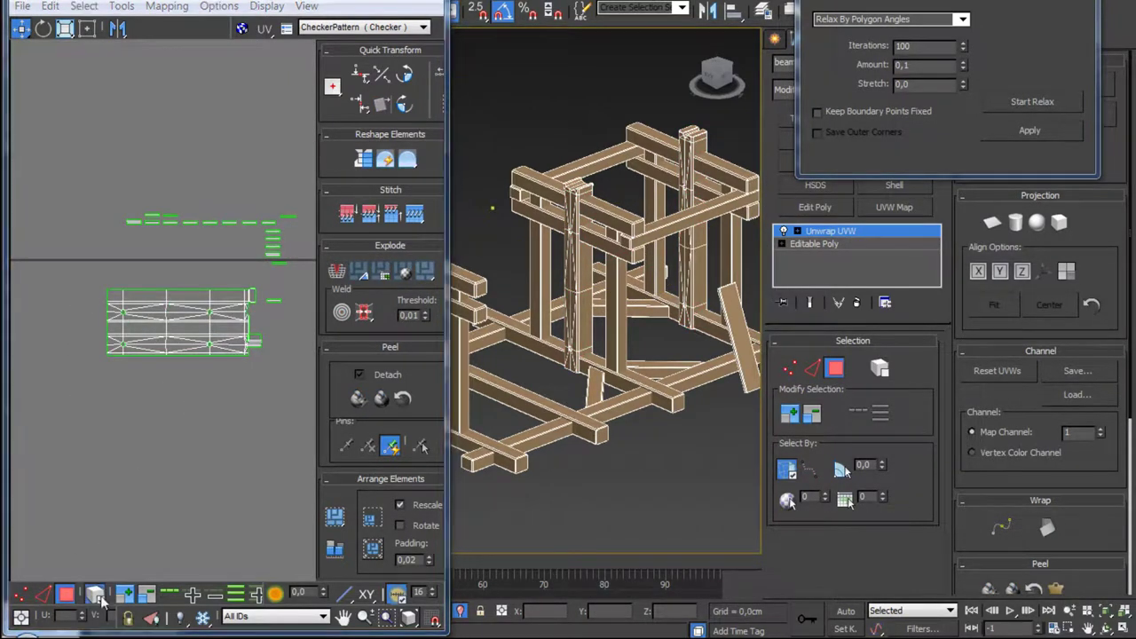
click(198, 344)
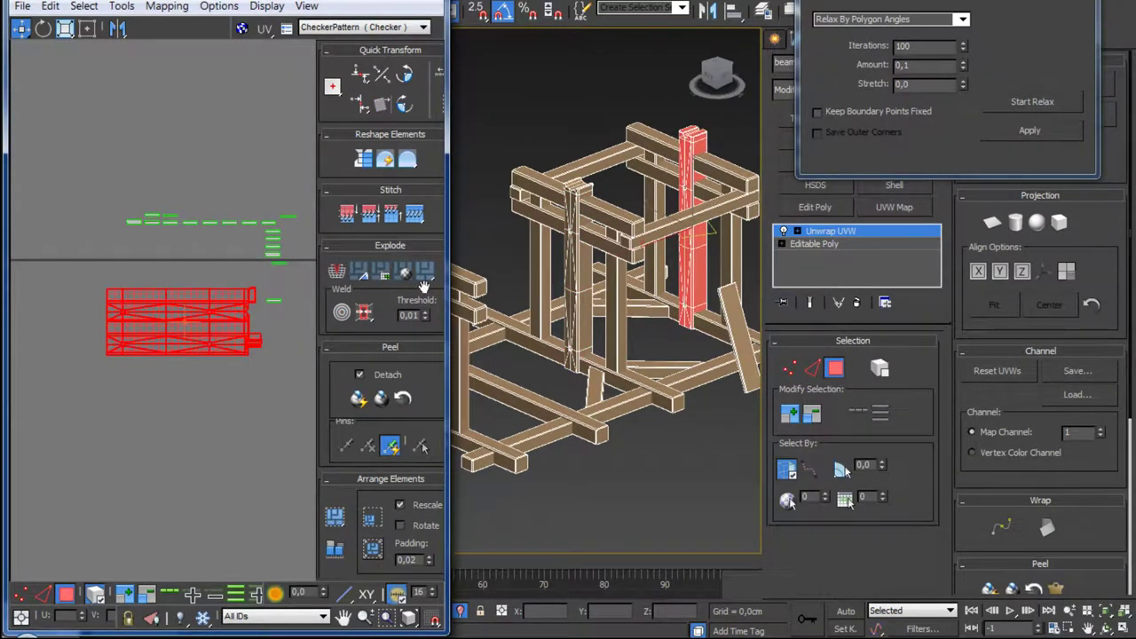
click(413, 215)
Step: Stitch the lower post's hole boundary edge loop to its source edges
scroll(214, 421, up, 3)
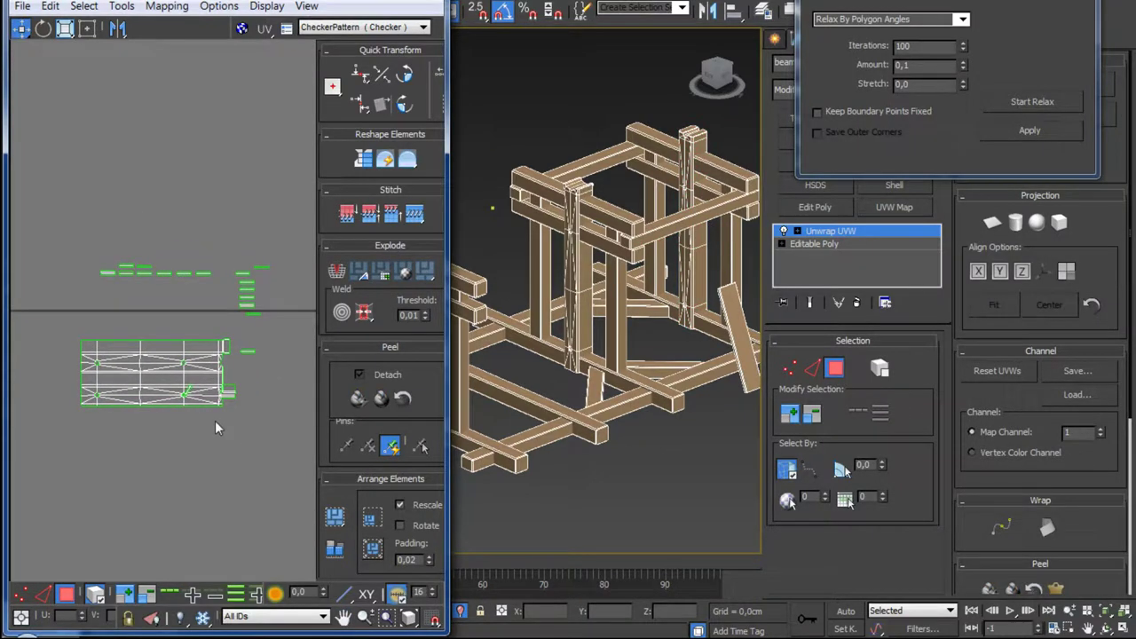
scroll(191, 404, up, 2)
click(187, 399)
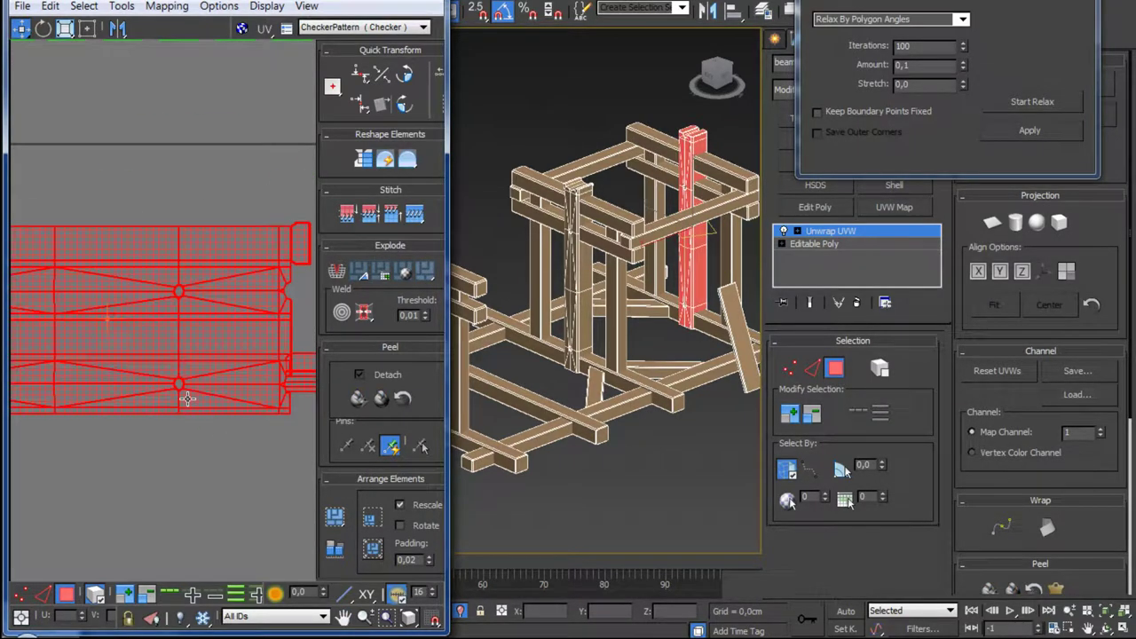
click(46, 600)
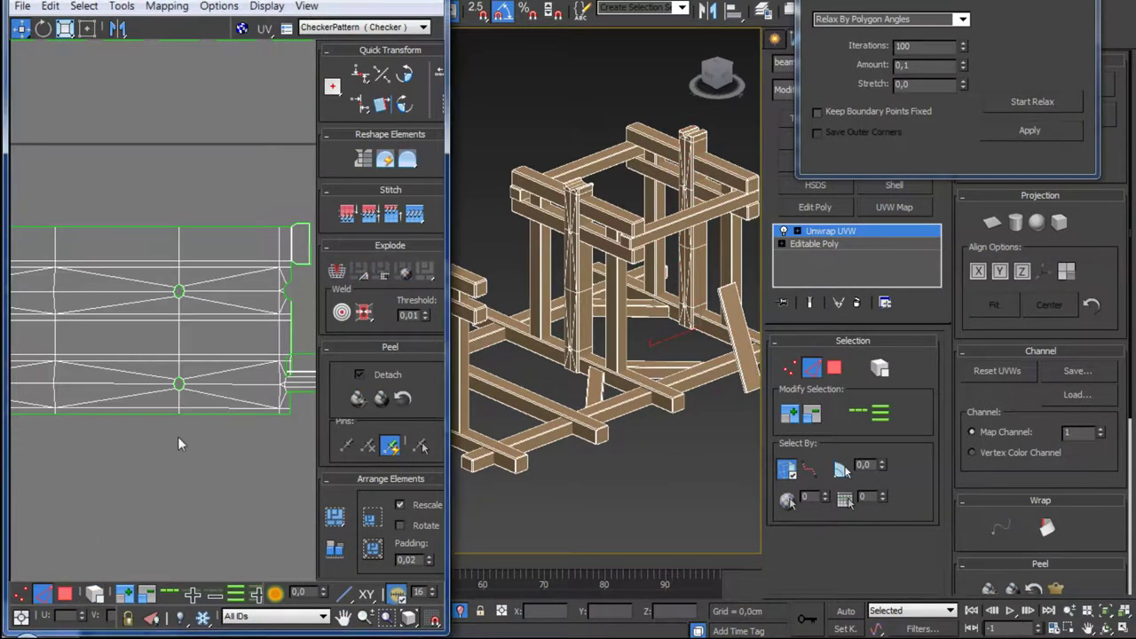
scroll(180, 409, up, 3)
scroll(180, 409, up, 2)
double_click(170, 405)
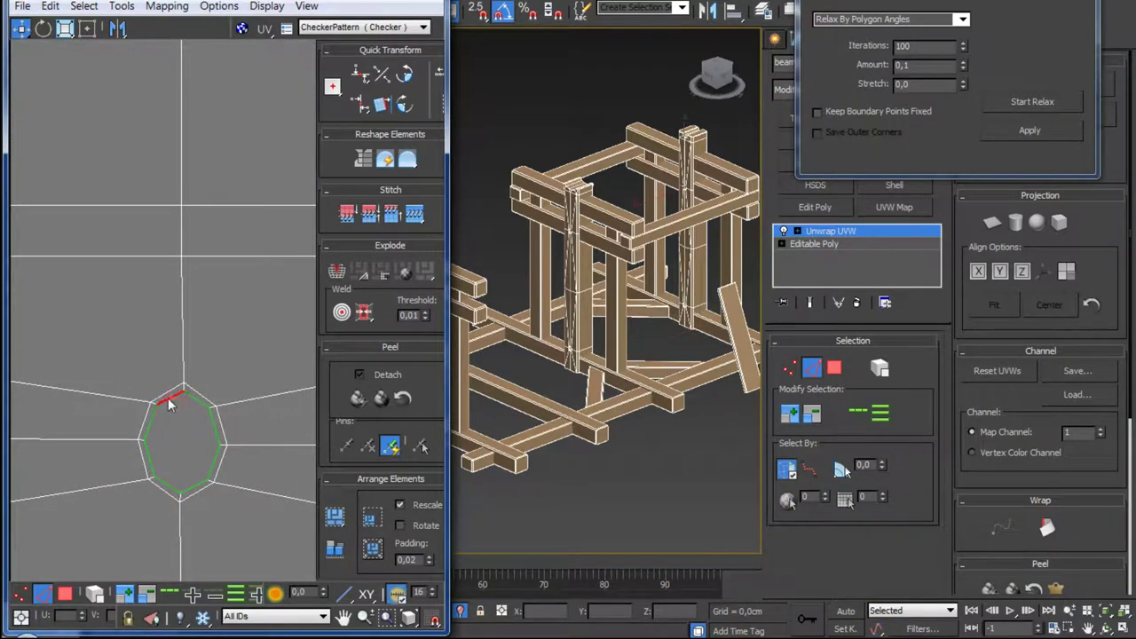
click(415, 215)
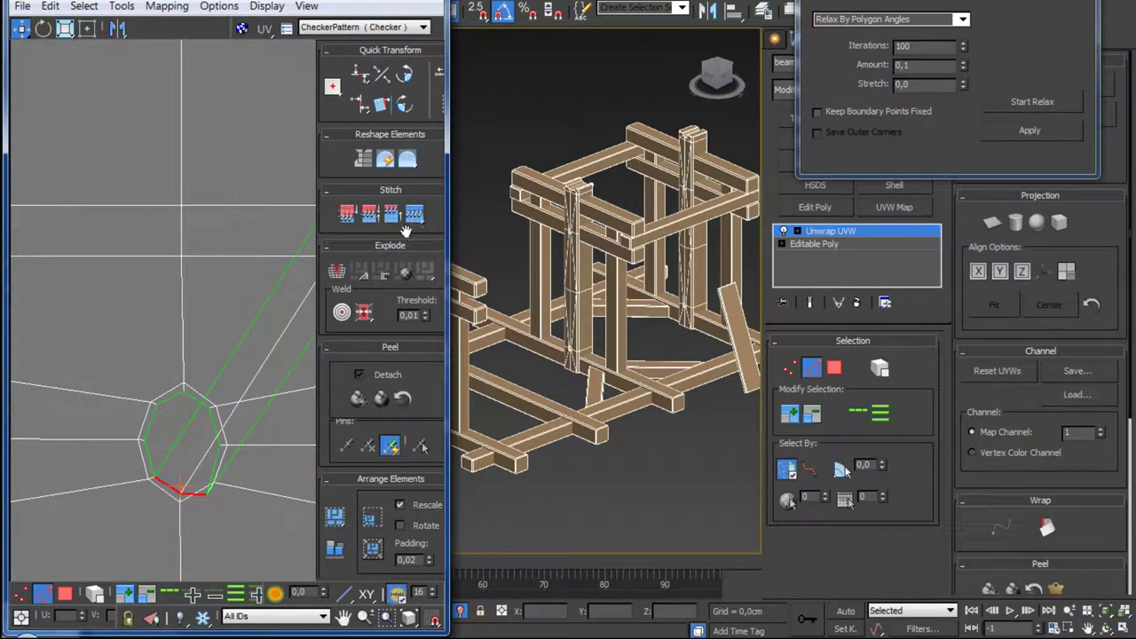
Step: Select the stitched post's UV island in polygon mode
scroll(180, 407, down, 3)
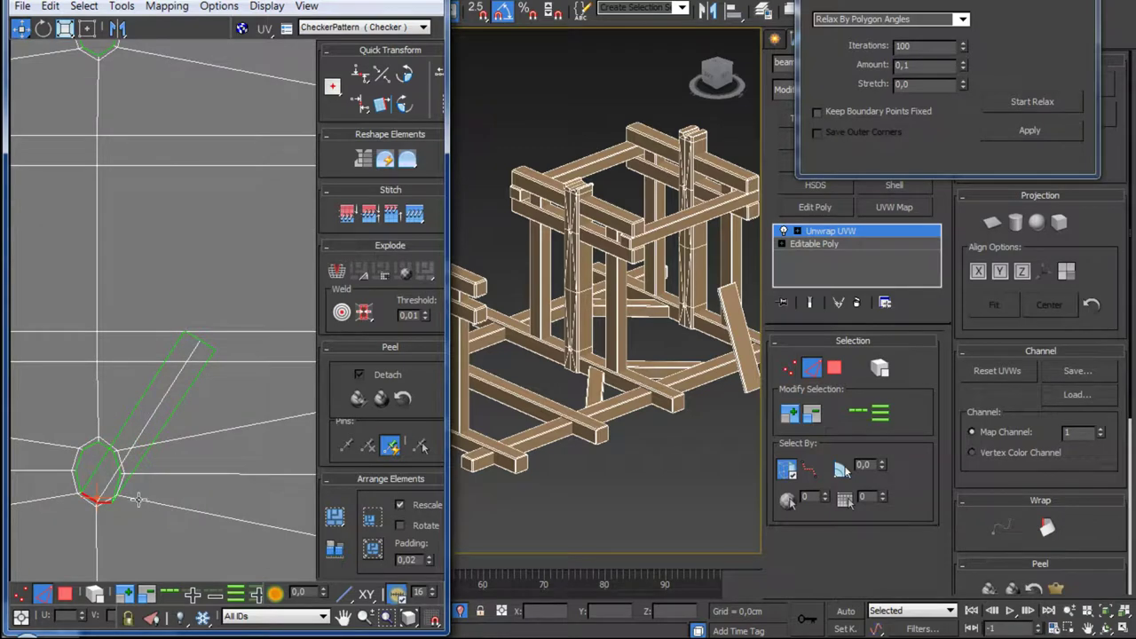
key(3)
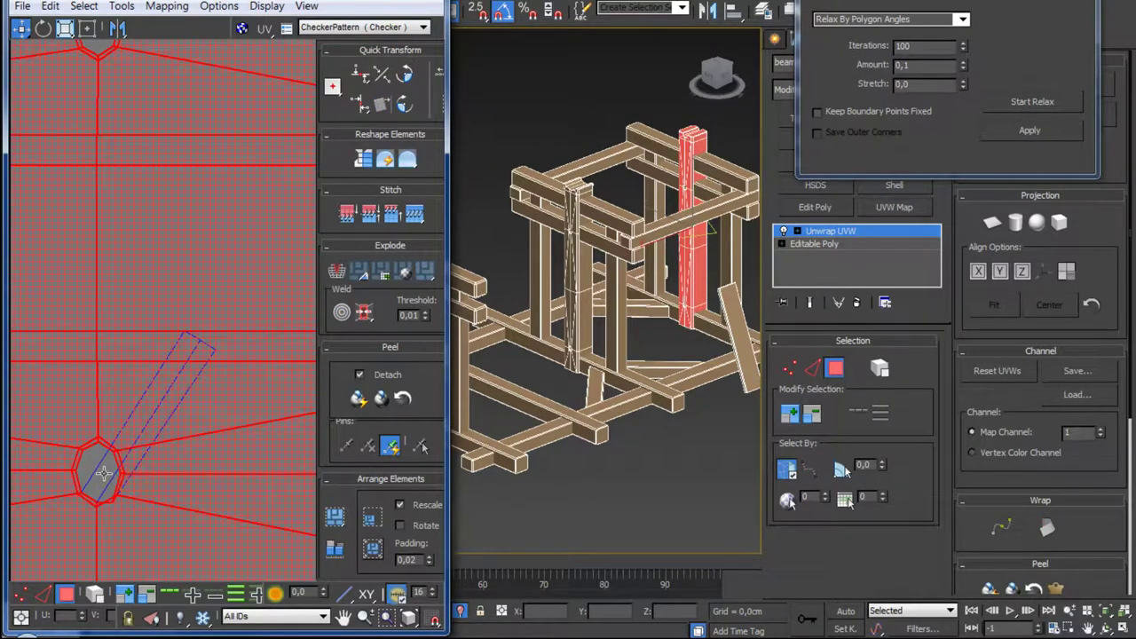
scroll(104, 474, down, 3)
scroll(104, 474, down, 3)
key(ctrl+d)
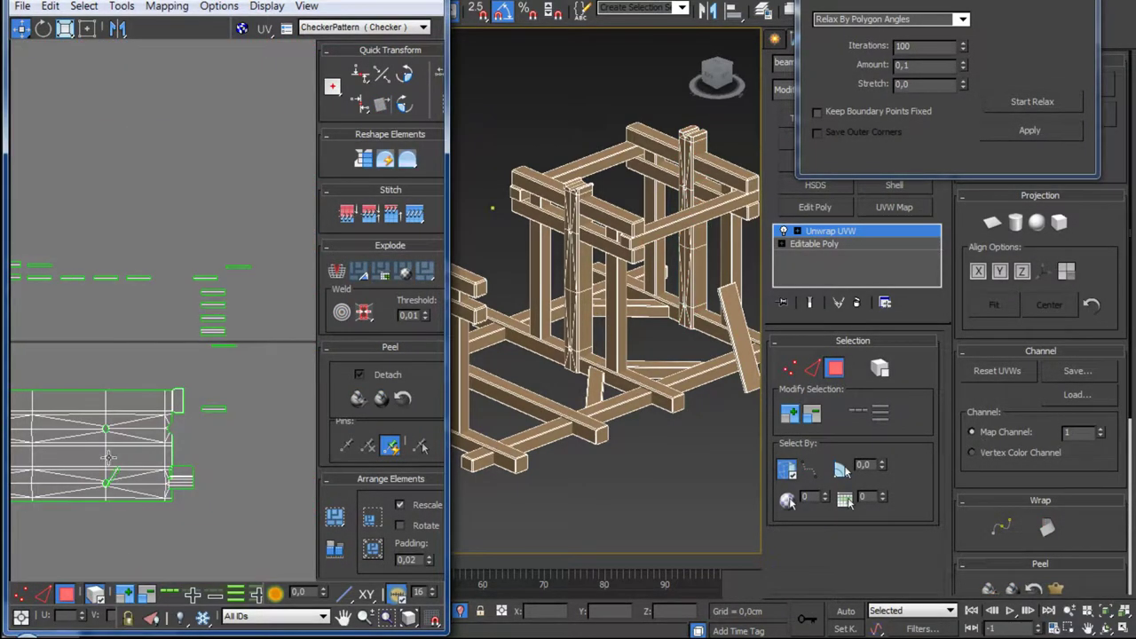
click(107, 457)
Step: Relax the stitched UV island, then shift it slightly down into place
click(1038, 103)
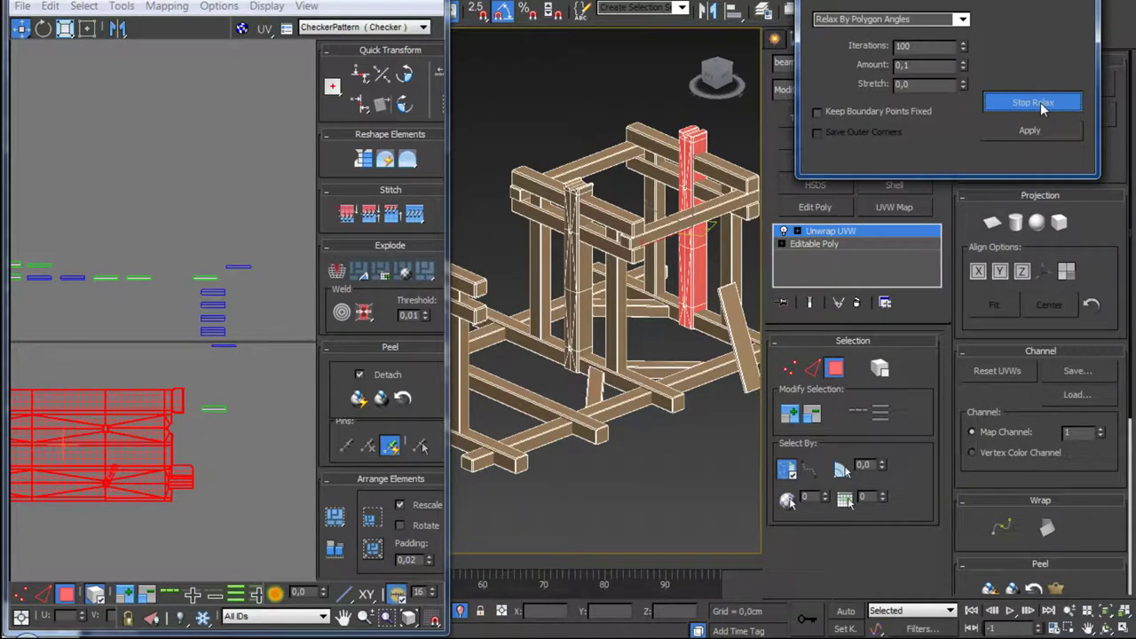
click(1039, 103)
middle_drag(151, 466, 168, 448)
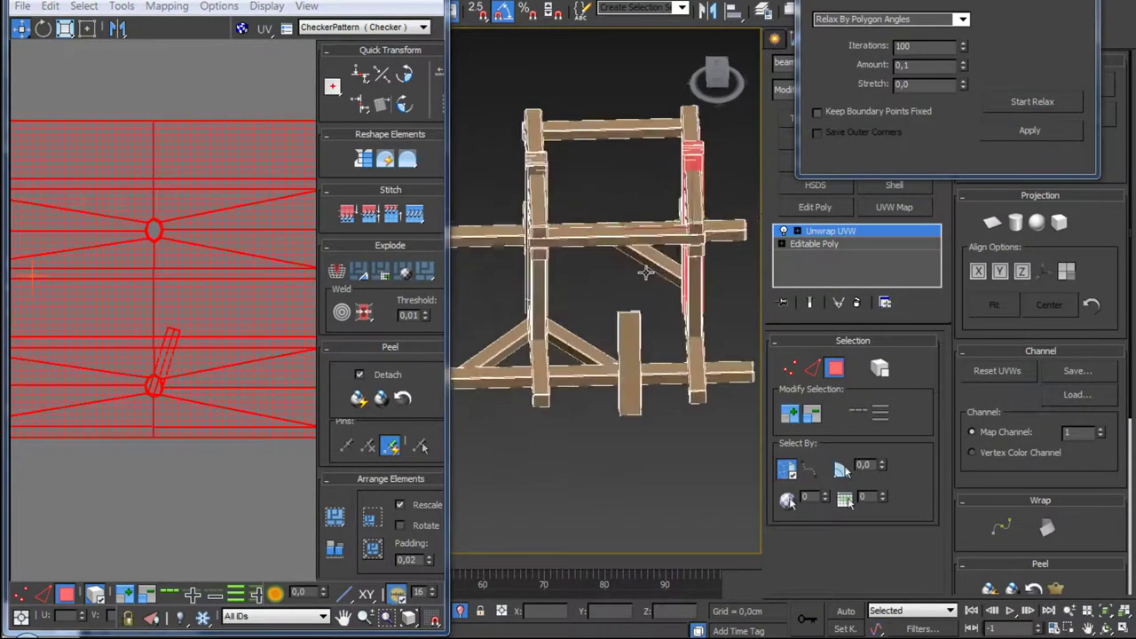
alt+middle_drag(727, 231, 621, 266)
scroll(568, 327, up, 6)
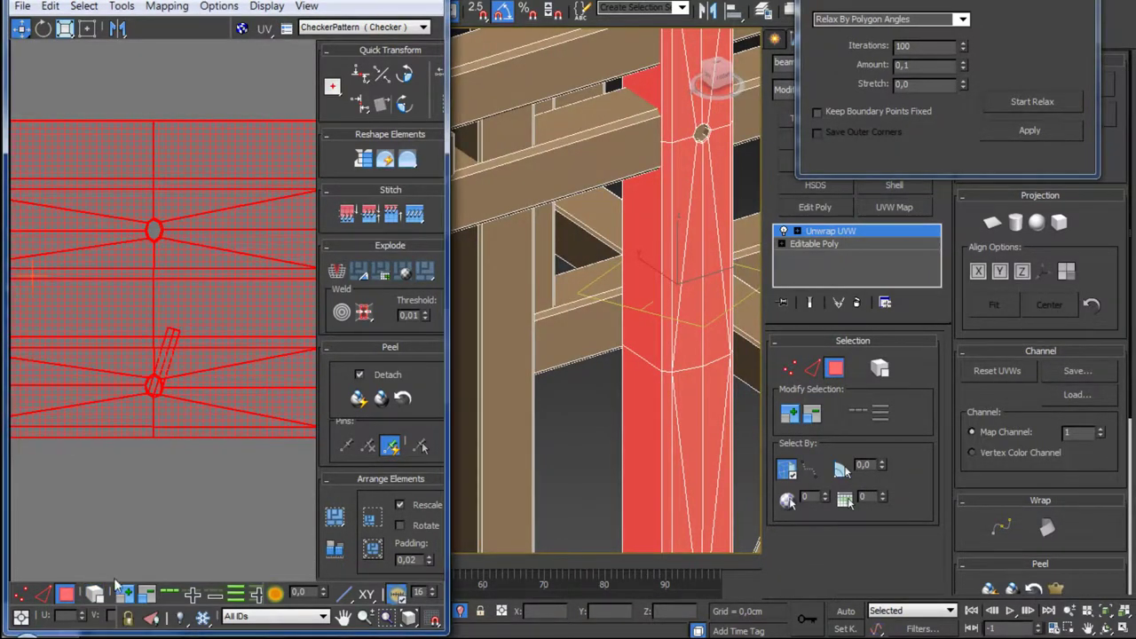
drag(166, 409, 174, 442)
click(165, 494)
Step: Inspect the timber frame and bring up the Unwrap UVW modifier's stack menu
scroll(166, 405, up, 4)
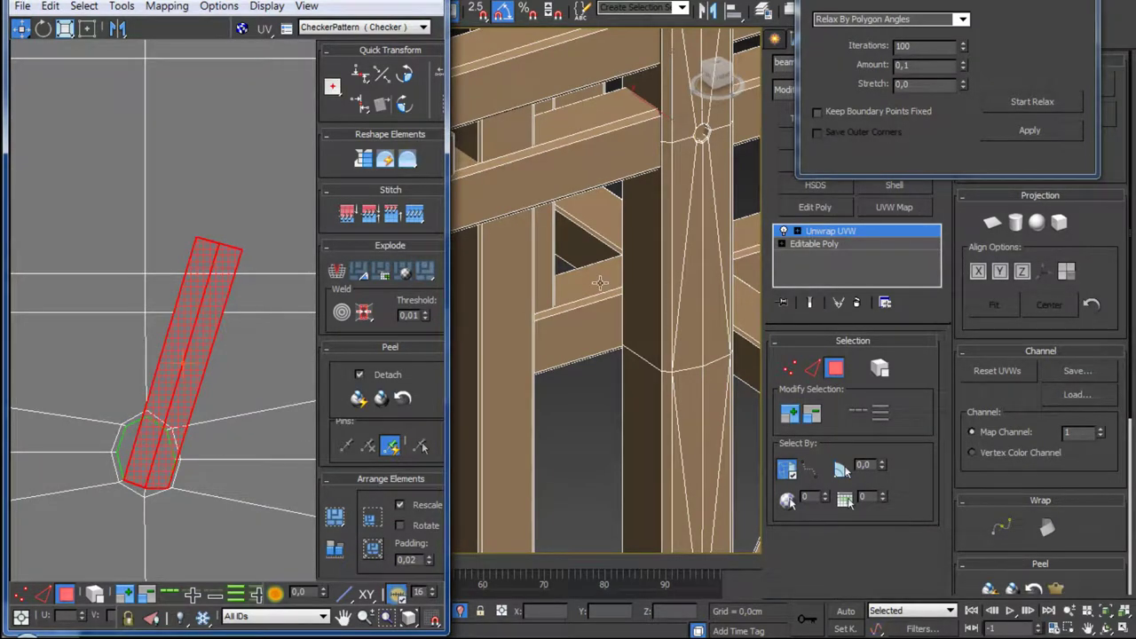
scroll(600, 282, down, 5)
alt+middle_drag(600, 282, 638, 266)
scroll(638, 266, up, 5)
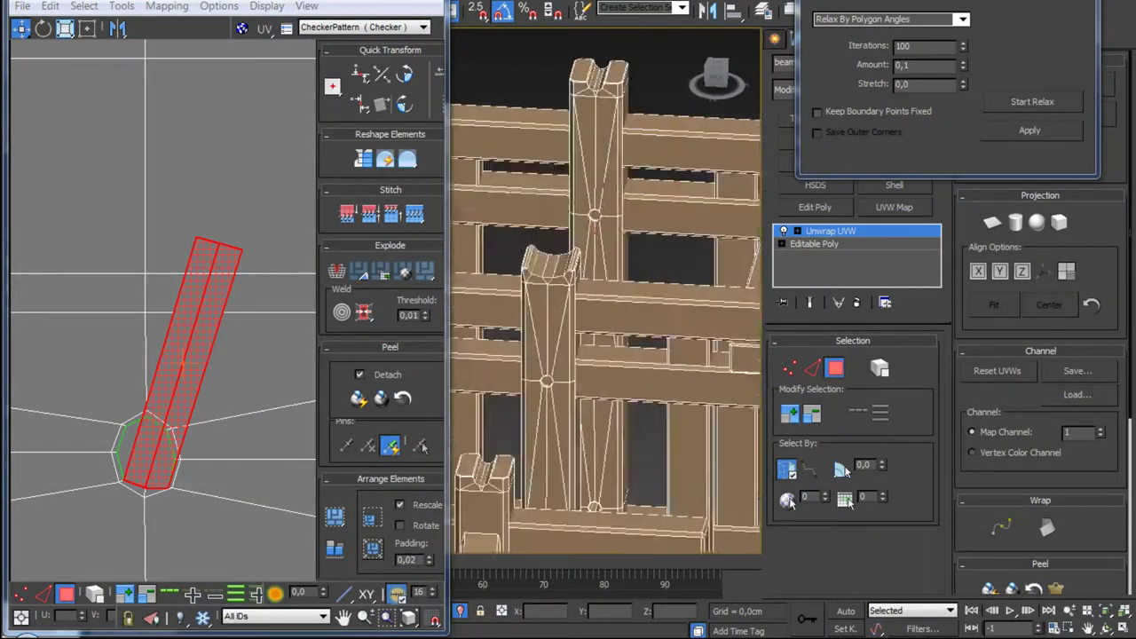
scroll(635, 171, up, 5)
mouse_move(635, 126)
middle_down()
mouse_move(635, 171)
mouse_move(576, 221)
middle_up()
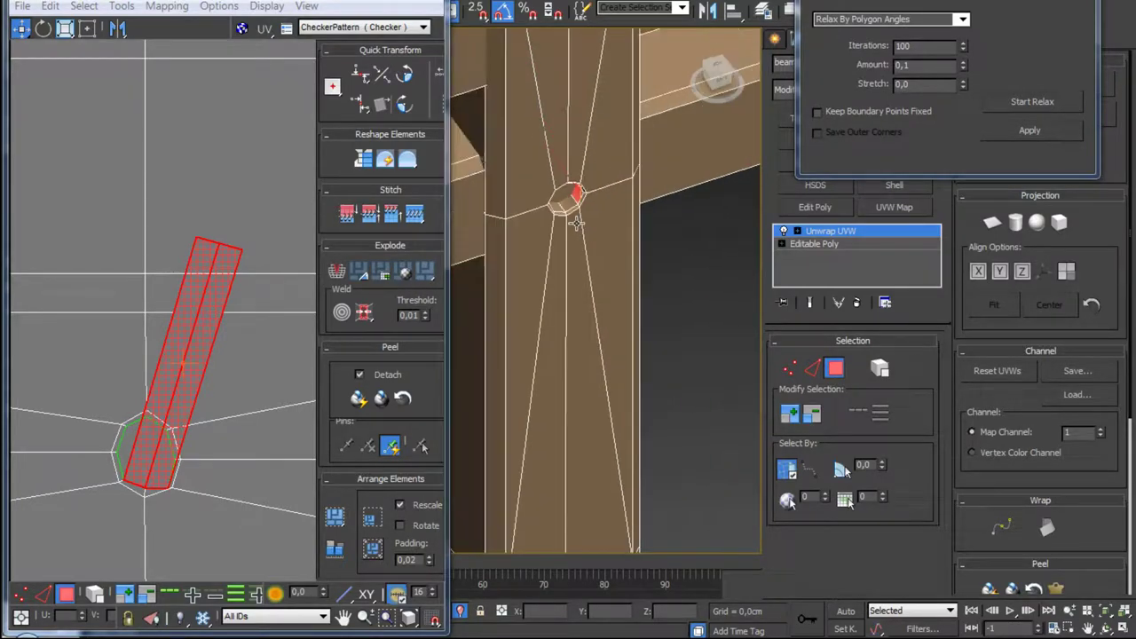
scroll(576, 222, down, 4)
scroll(578, 258, down, 3)
scroll(578, 258, down, 3)
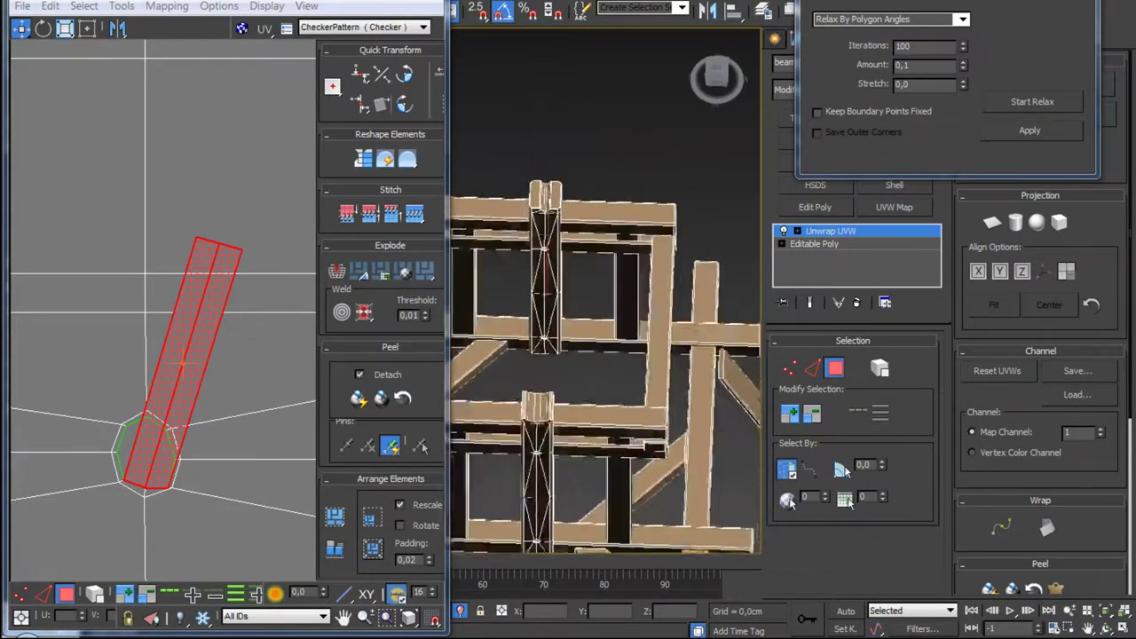
mouse_move(579, 257)
alt+middle_down()
mouse_move(613, 311)
mouse_move(568, 320)
alt+middle_up()
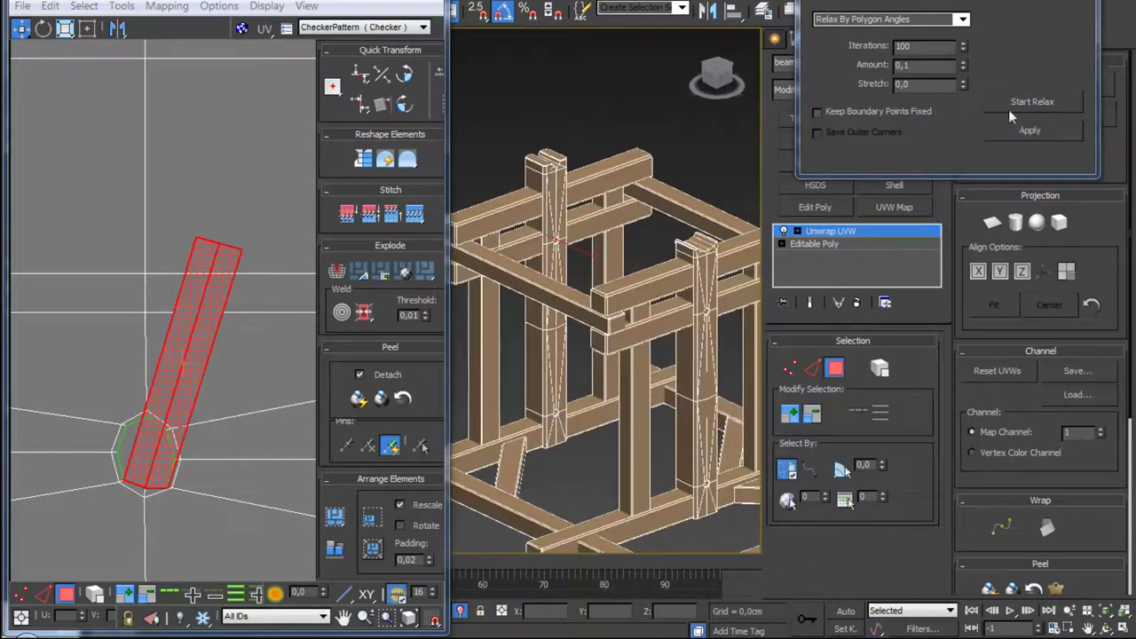
right_click(914, 231)
Step: Collapse Unwrap UVW into the Editable Poly and select the post element
click(958, 390)
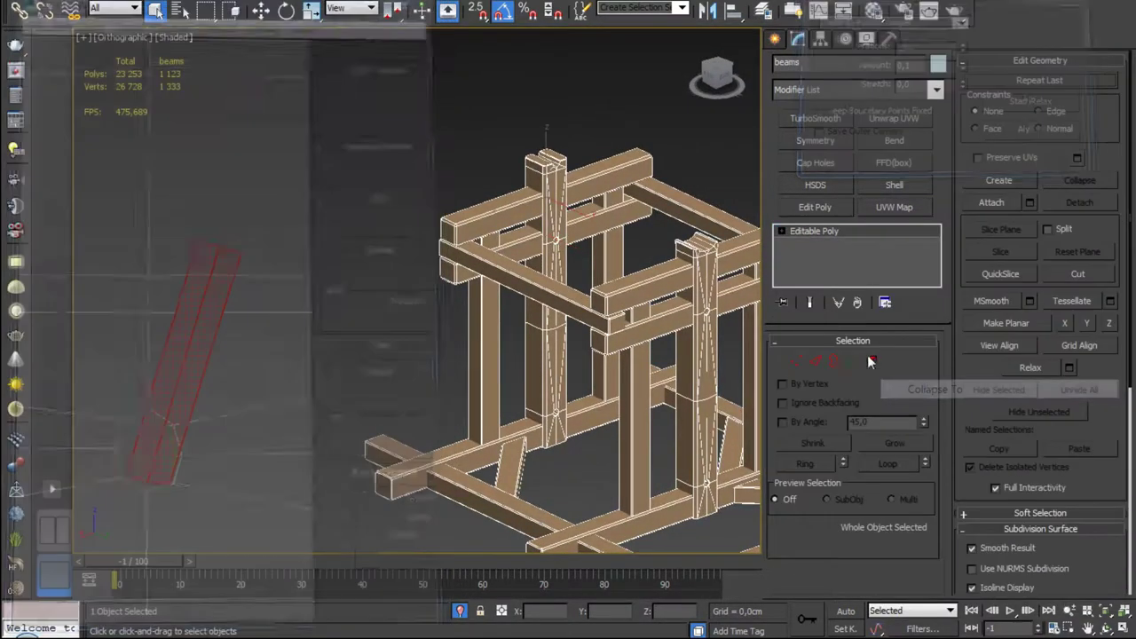
click(874, 362)
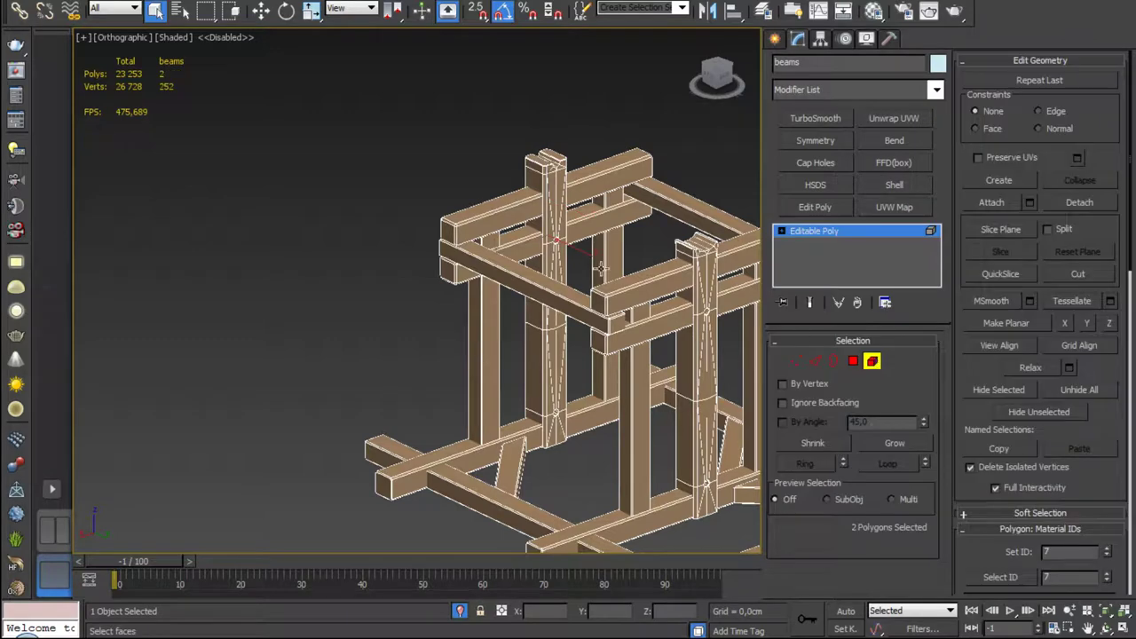
scroll(563, 270, up, 5)
scroll(538, 248, up, 5)
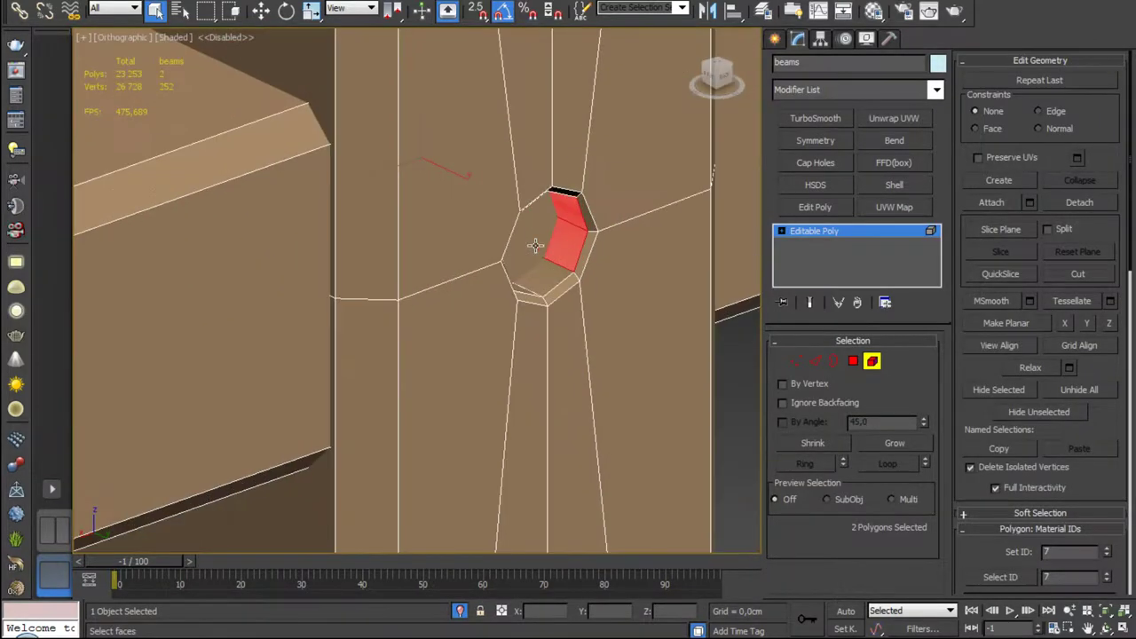
click(557, 276)
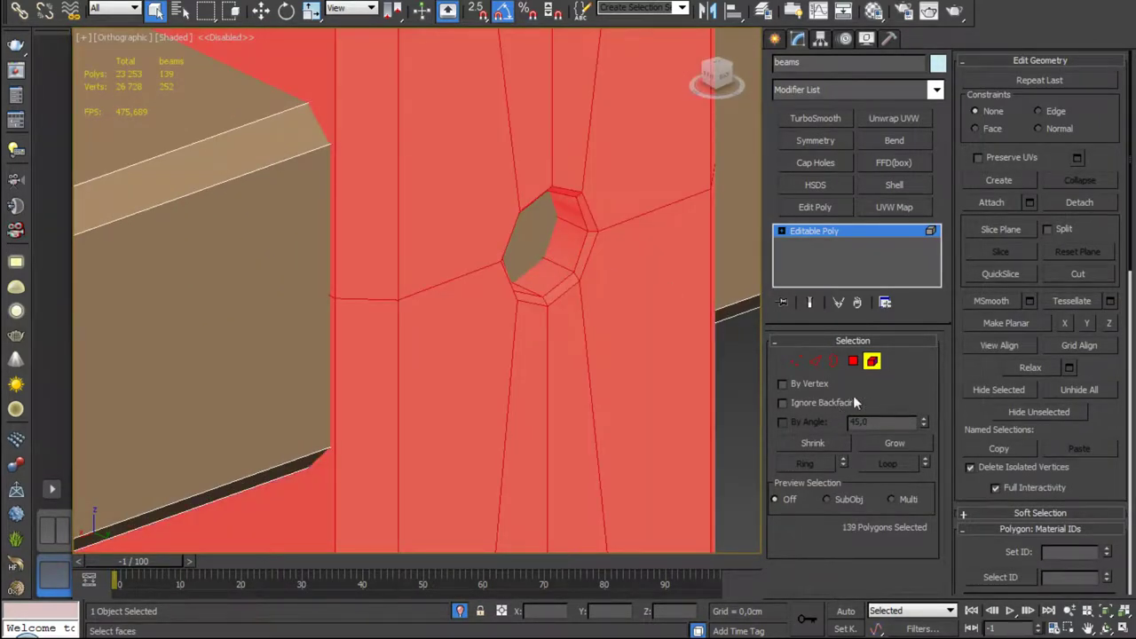
Step: Delete the eight faces lining the post's octagonal hole
click(853, 360)
scroll(506, 355, down, 5)
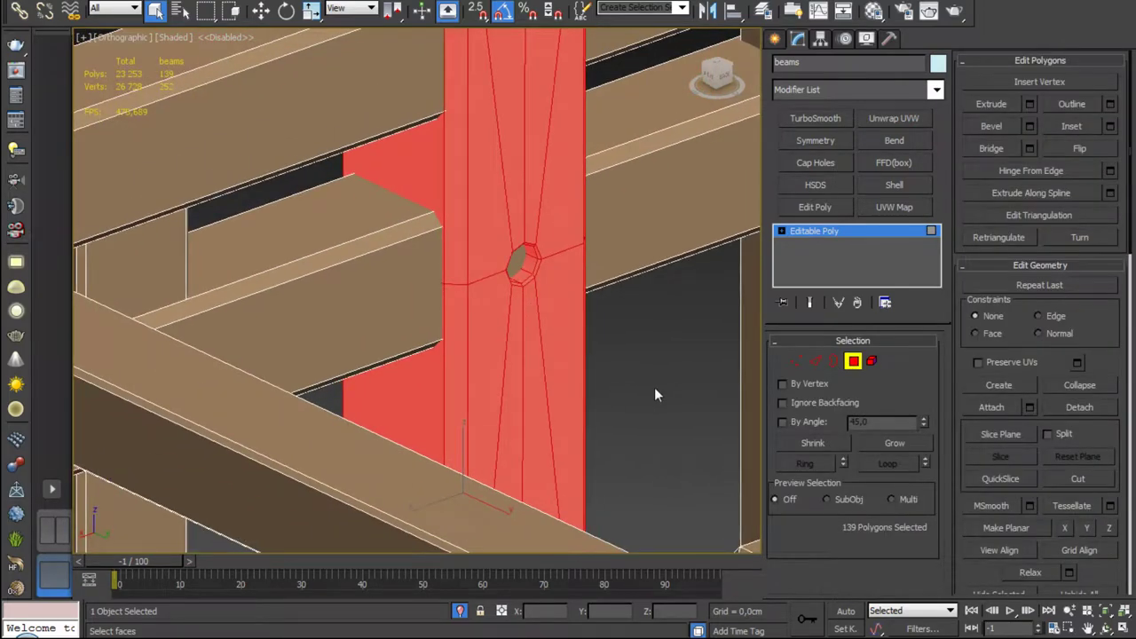
click(659, 395)
scroll(535, 303, up, 5)
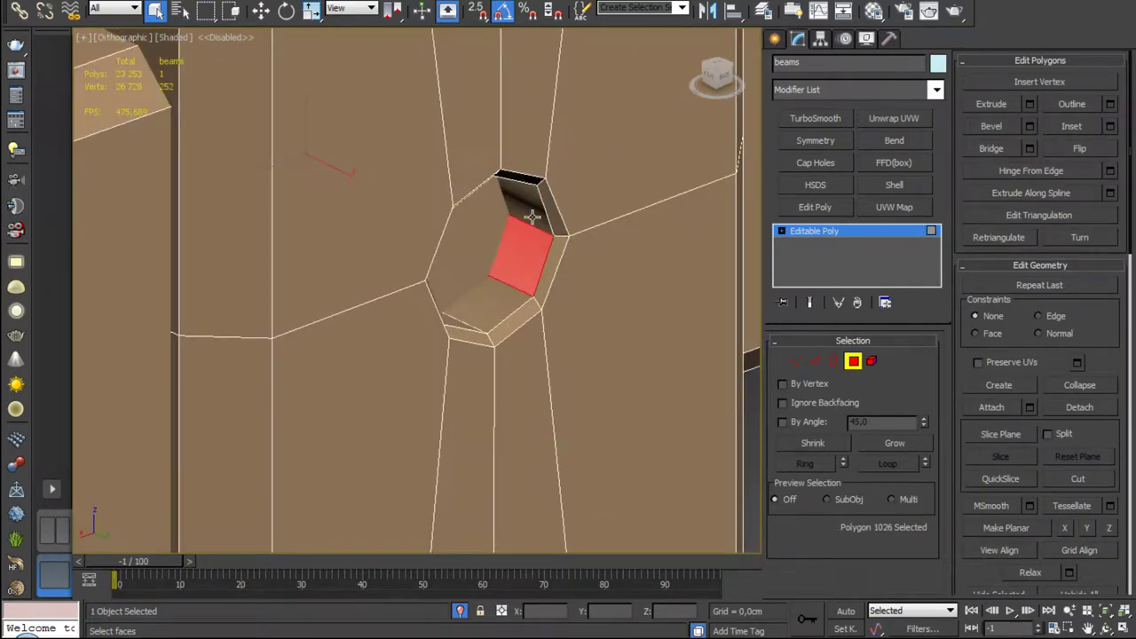
middle_drag(744, 404, 628, 391)
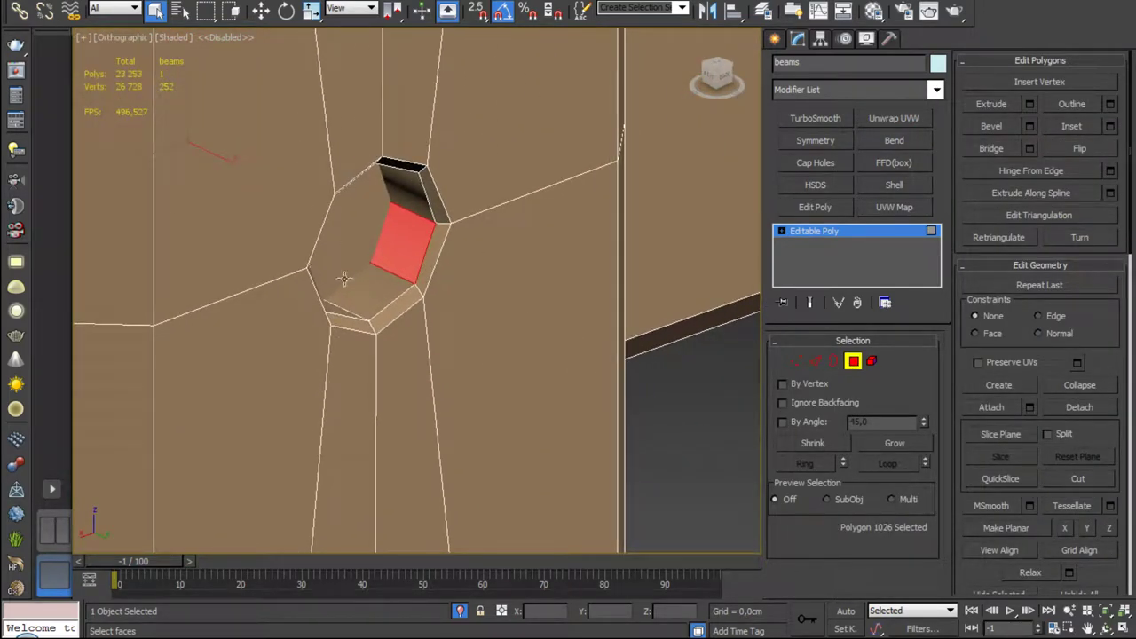
key(Delete)
shift+click(395, 174)
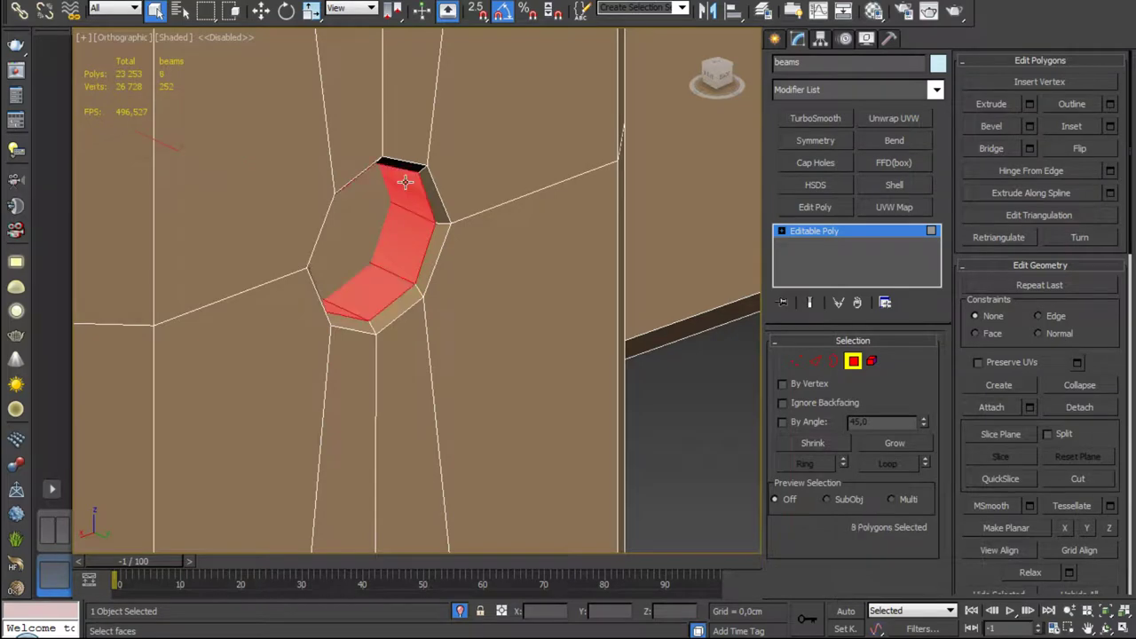
alt+middle_drag(355, 312, 508, 332)
scroll(439, 319, down, 10)
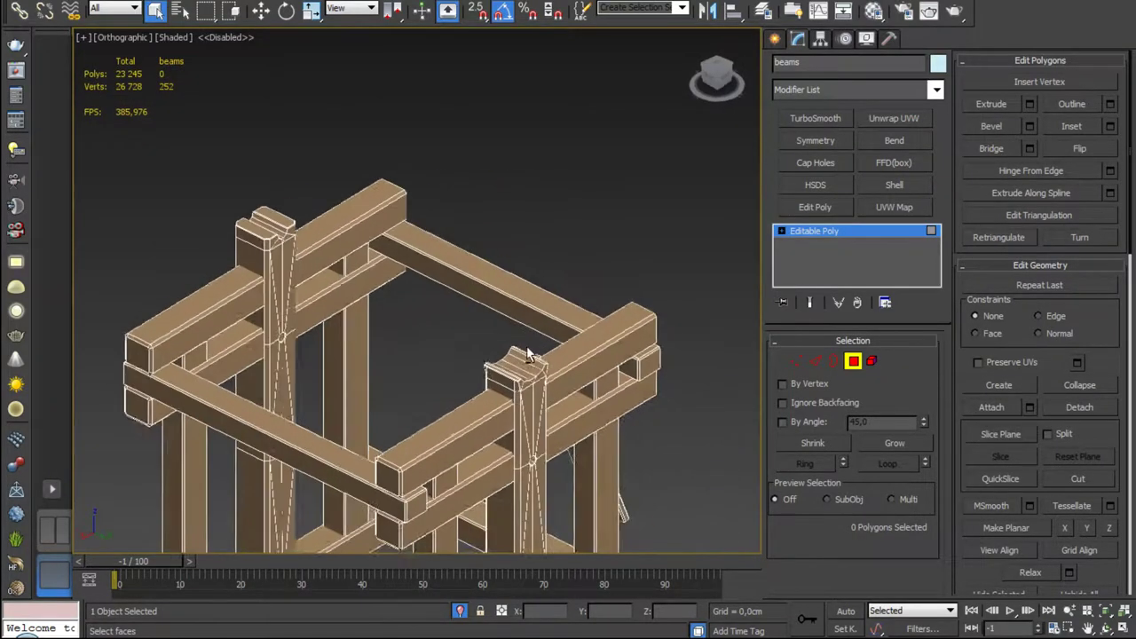
Step: Delete the faces lining the holes in the remaining posts
scroll(507, 332, up, 10)
scroll(543, 310, up, 5)
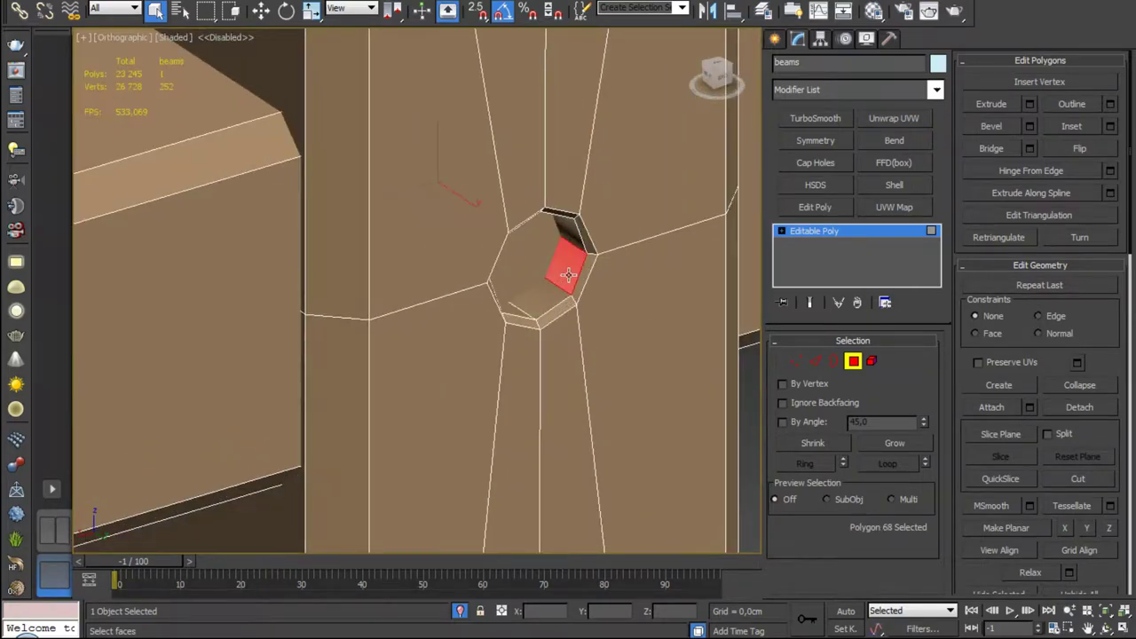
scroll(551, 295, down, 10)
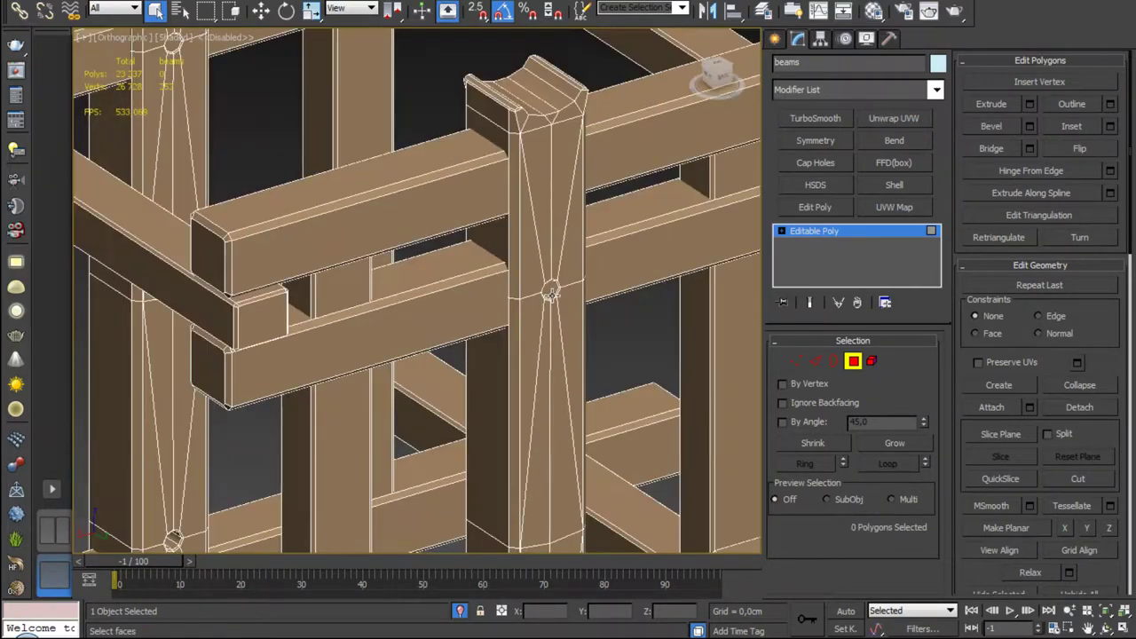
alt+middle_drag(552, 295, 553, 403)
scroll(553, 402, up, 5)
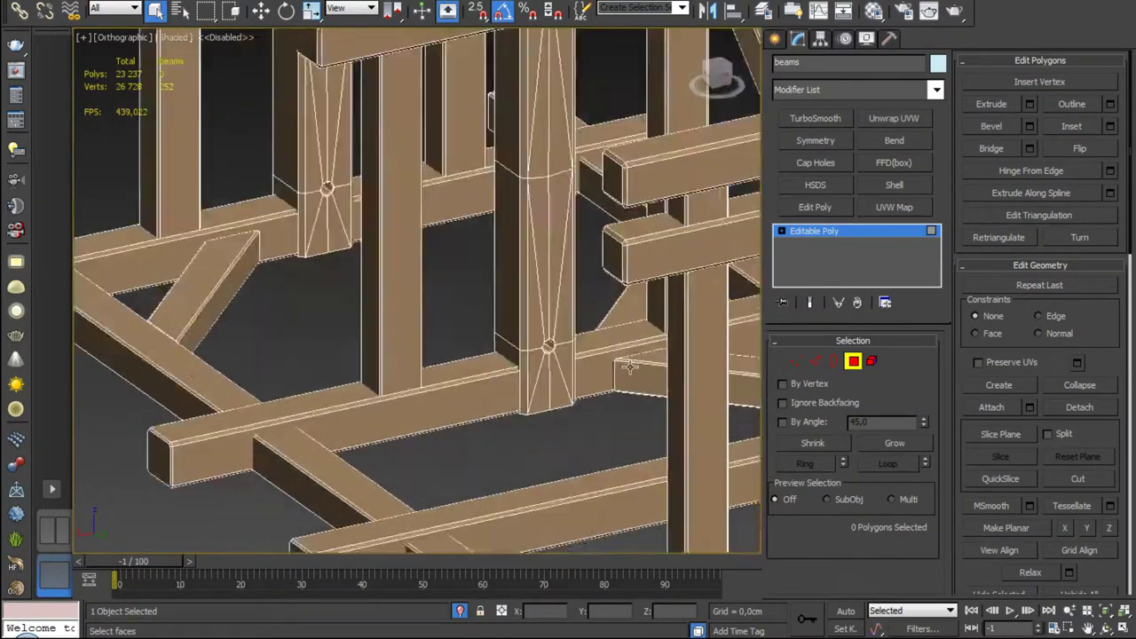
scroll(435, 318, up, 5)
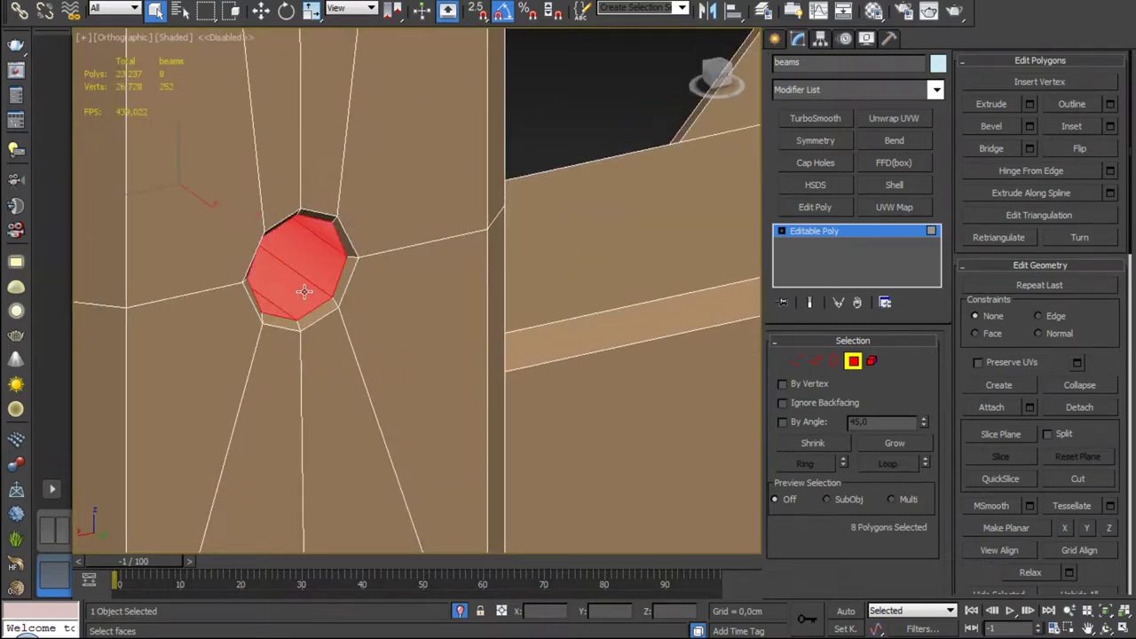
scroll(303, 291, down, 10)
mouse_move(304, 291)
alt+middle_down()
mouse_move(367, 300)
mouse_move(268, 235)
alt+middle_up()
scroll(268, 235, up, 10)
click(268, 235)
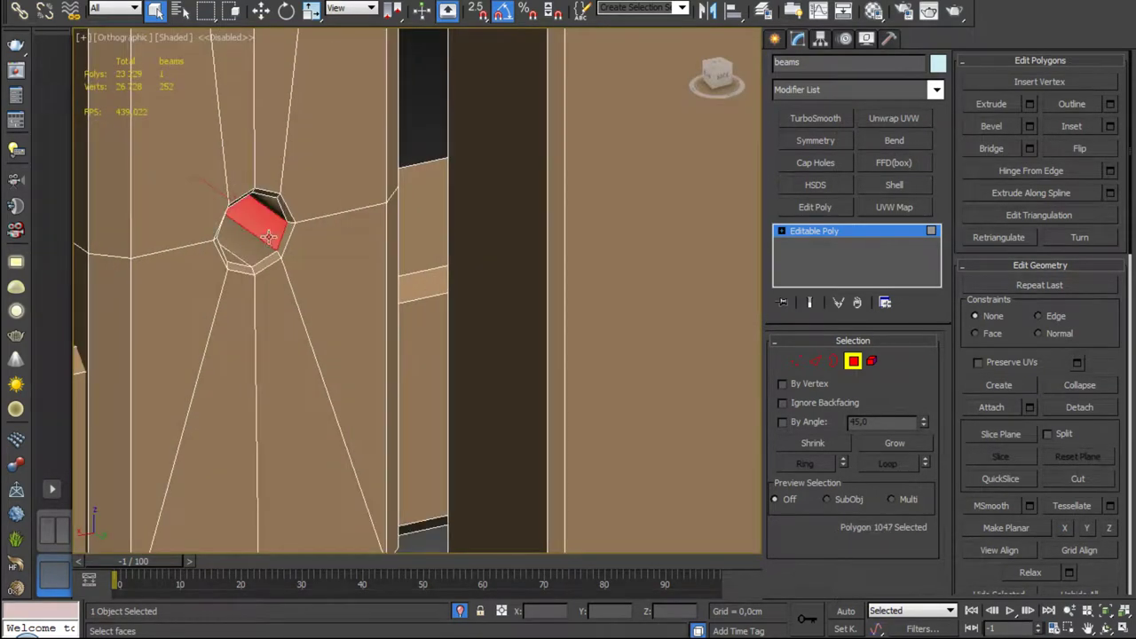
key(ctrl+d)
scroll(263, 245, down, 10)
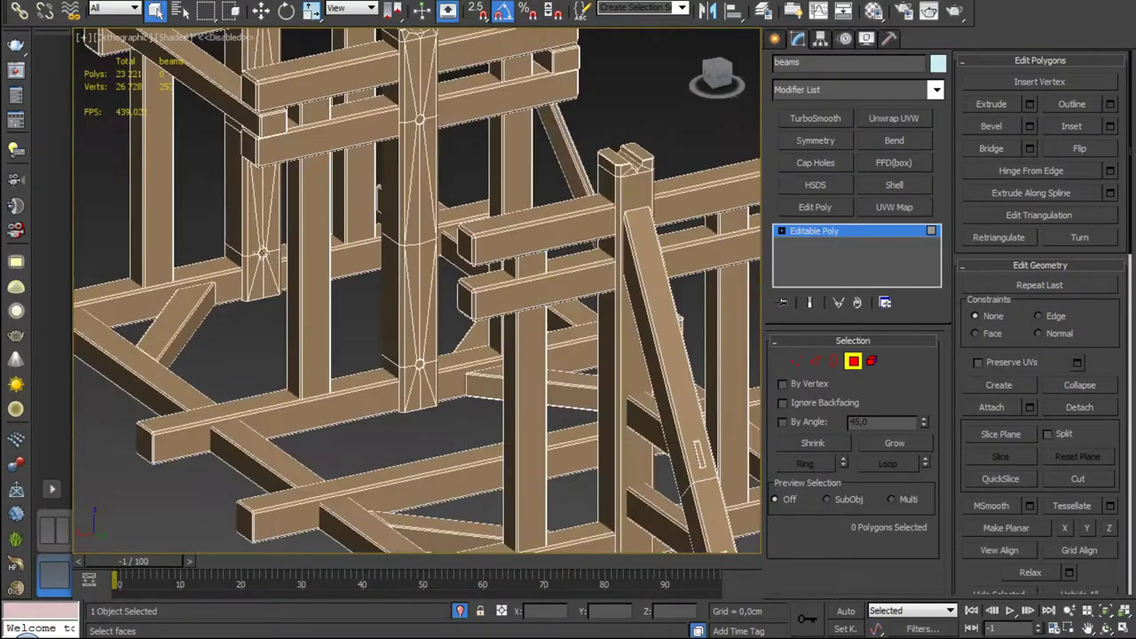
Step: Exit isolation so the whole mill model is visible, at 23,221 polygons
mouse_move(262, 245)
alt+middle_down()
mouse_move(452, 270)
mouse_move(381, 261)
mouse_move(417, 284)
alt+middle_up()
scroll(479, 328, up, 10)
scroll(479, 328, down, 5)
scroll(451, 390, down, 5)
mouse_move(435, 381)
alt+middle_down()
mouse_move(545, 400)
mouse_move(470, 293)
mouse_move(448, 320)
mouse_move(444, 275)
alt+middle_up()
click(458, 609)
scroll(470, 292, up, 3)
scroll(448, 320, down, 2)
scroll(448, 320, up, 3)
alt+middle_drag(541, 381, 547, 390)
Step: Isolate the beams timber frame on its own, showing 1,091 polygons
scroll(545, 391, up, 3)
scroll(548, 391, up, 2)
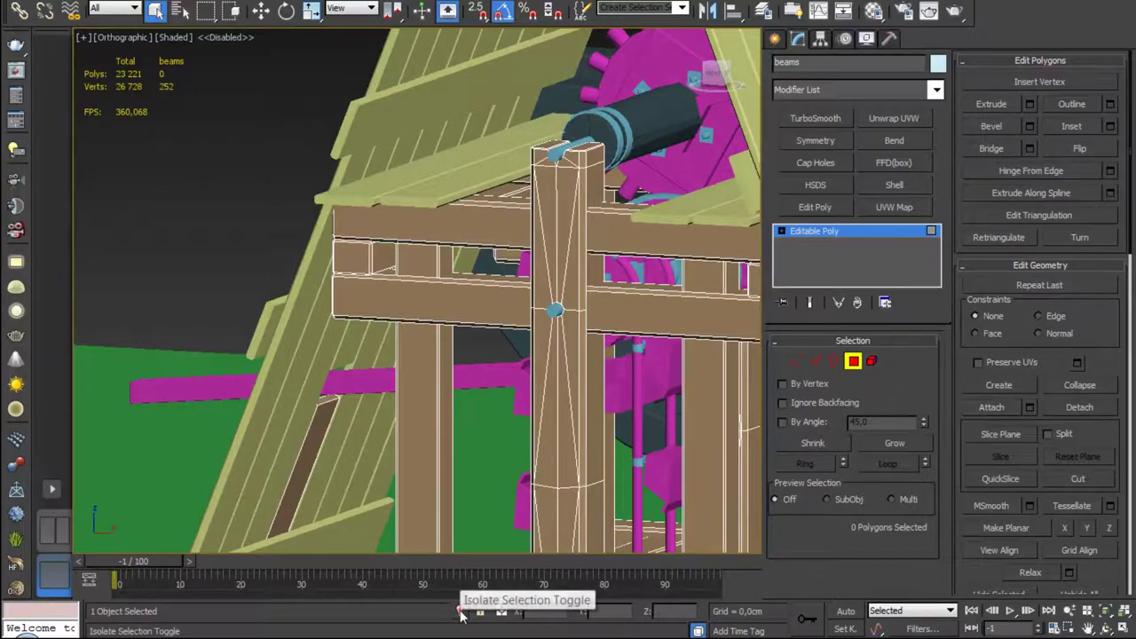
scroll(417, 311, down, 2)
mouse_move(417, 311)
alt+middle_down()
mouse_move(363, 328)
mouse_move(417, 266)
mouse_move(474, 126)
mouse_move(532, 182)
mouse_move(518, 198)
mouse_move(557, 200)
alt+middle_up()
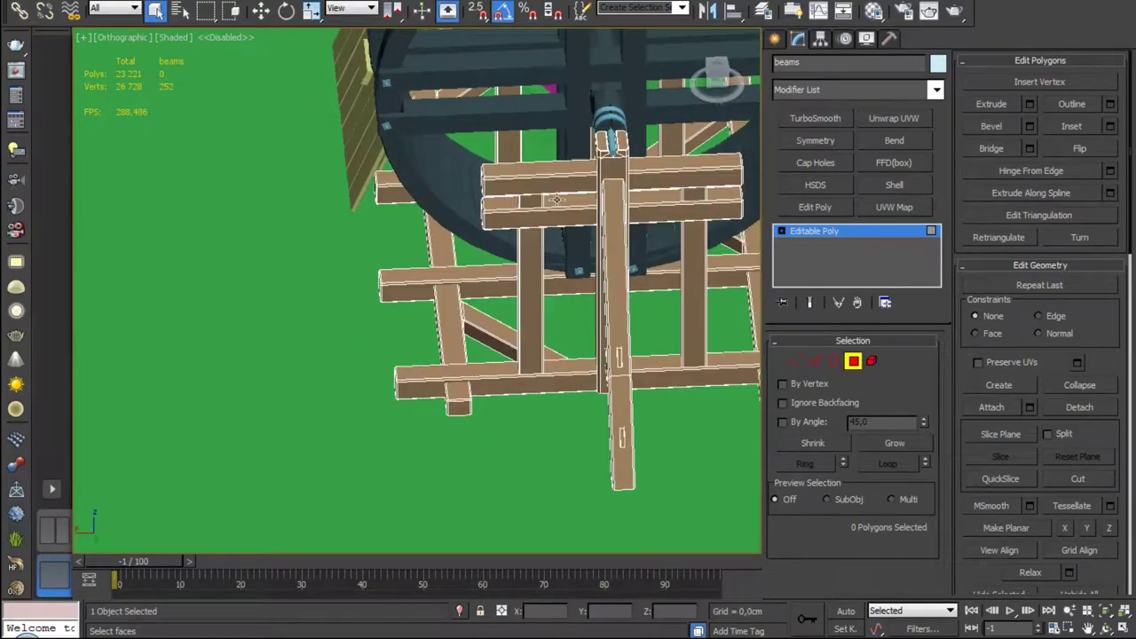
click(459, 610)
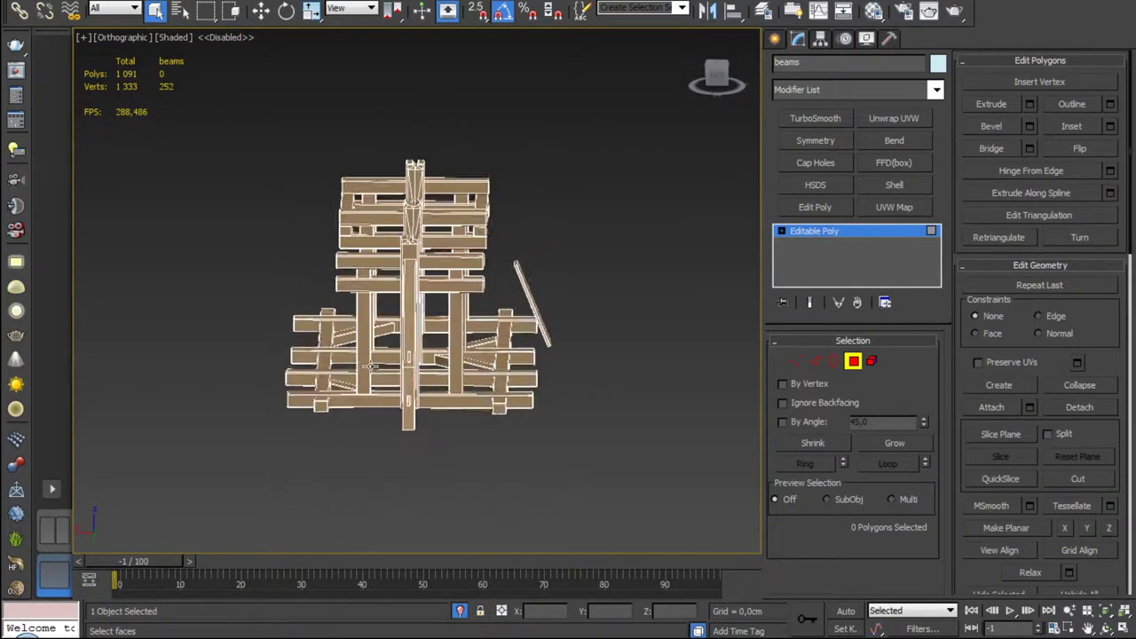
alt+middle_drag(371, 365, 377, 295)
scroll(377, 296, up, 5)
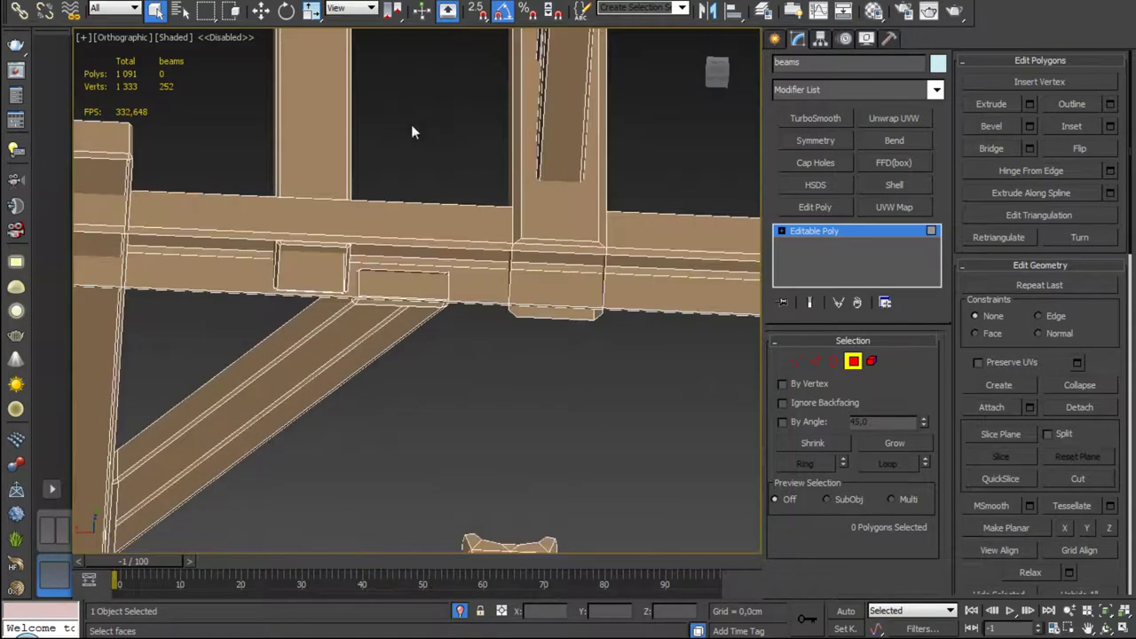
Step: Select the whole diagonal brace element, testing and undoing a Z move
click(415, 283)
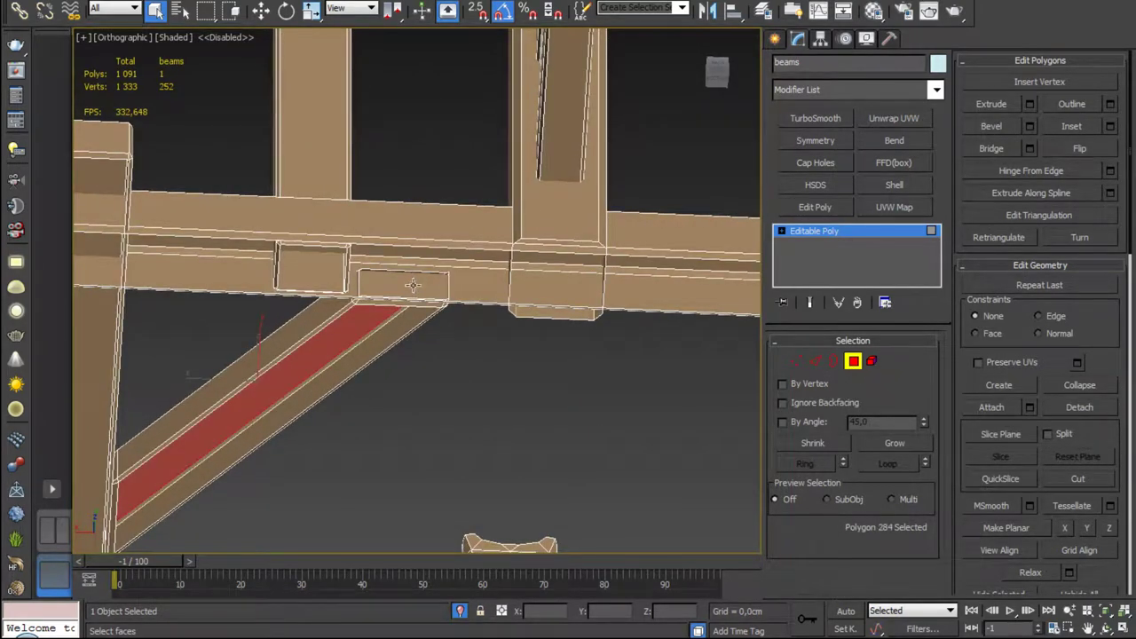
click(404, 285)
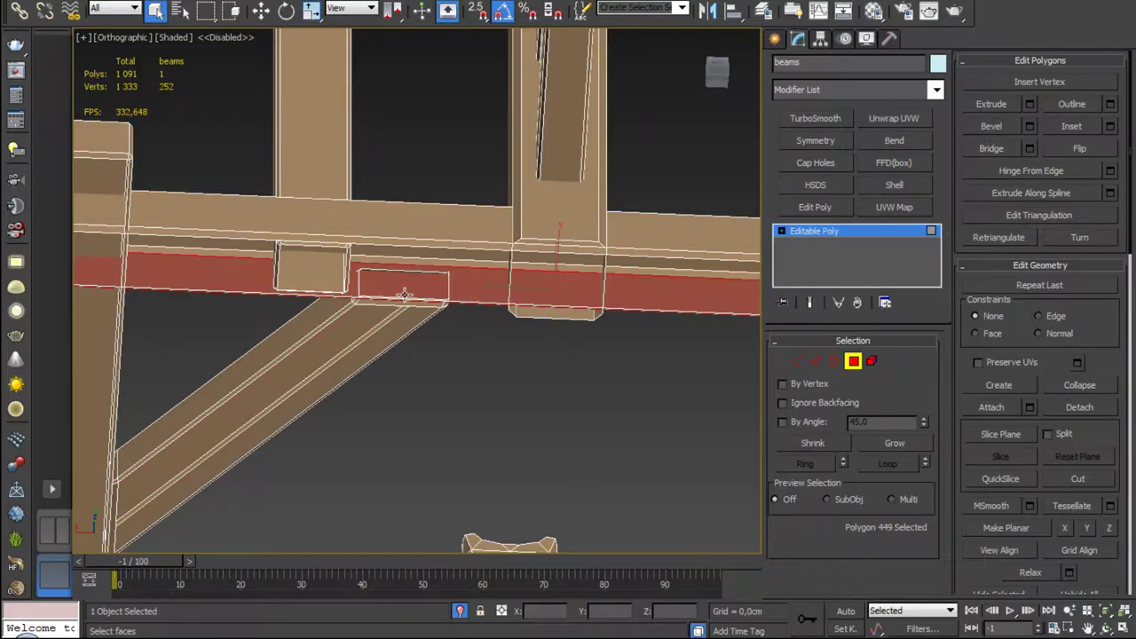
alt+middle_drag(404, 286, 436, 216)
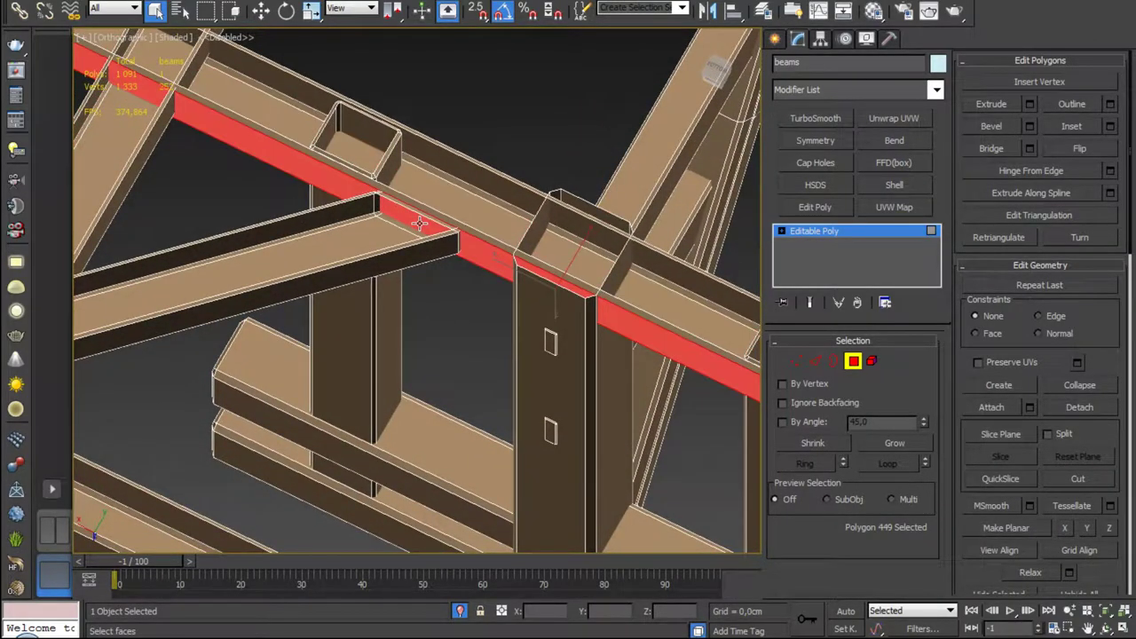
alt+middle_drag(422, 219, 877, 366)
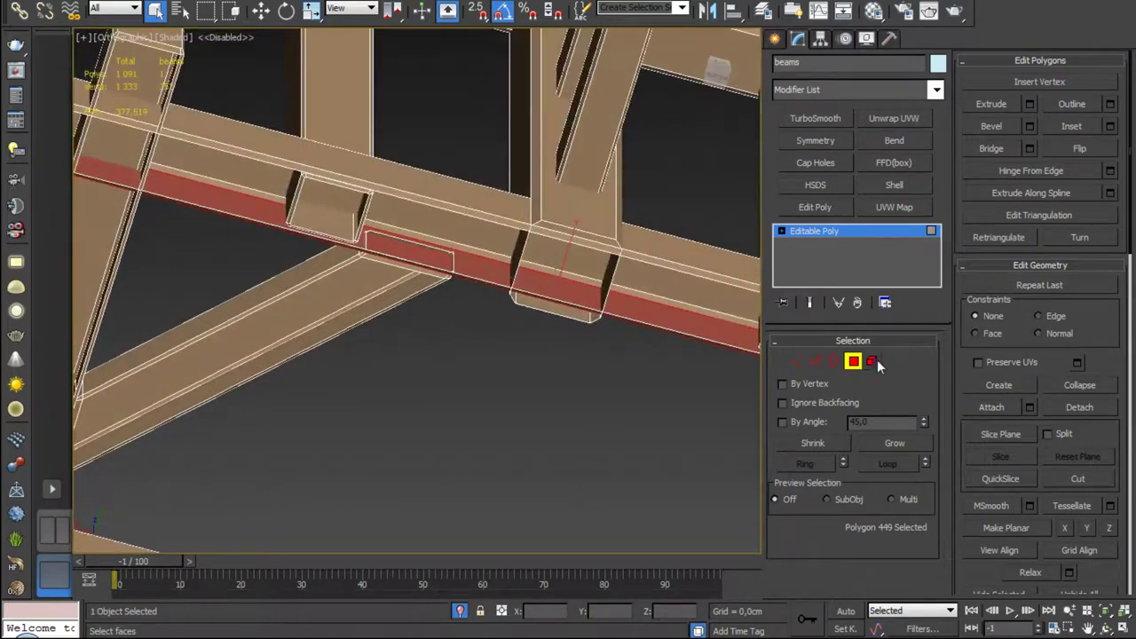
click(873, 362)
click(334, 298)
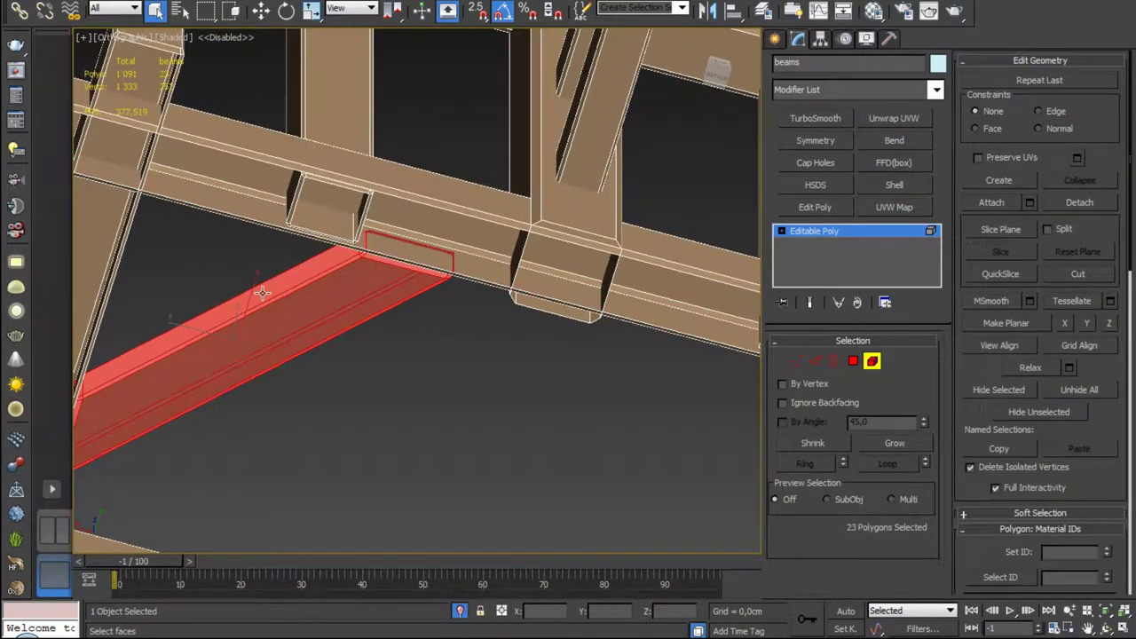
alt+middle_drag(275, 308, 236, 312)
drag(236, 312, 237, 361)
key(ctrl+z)
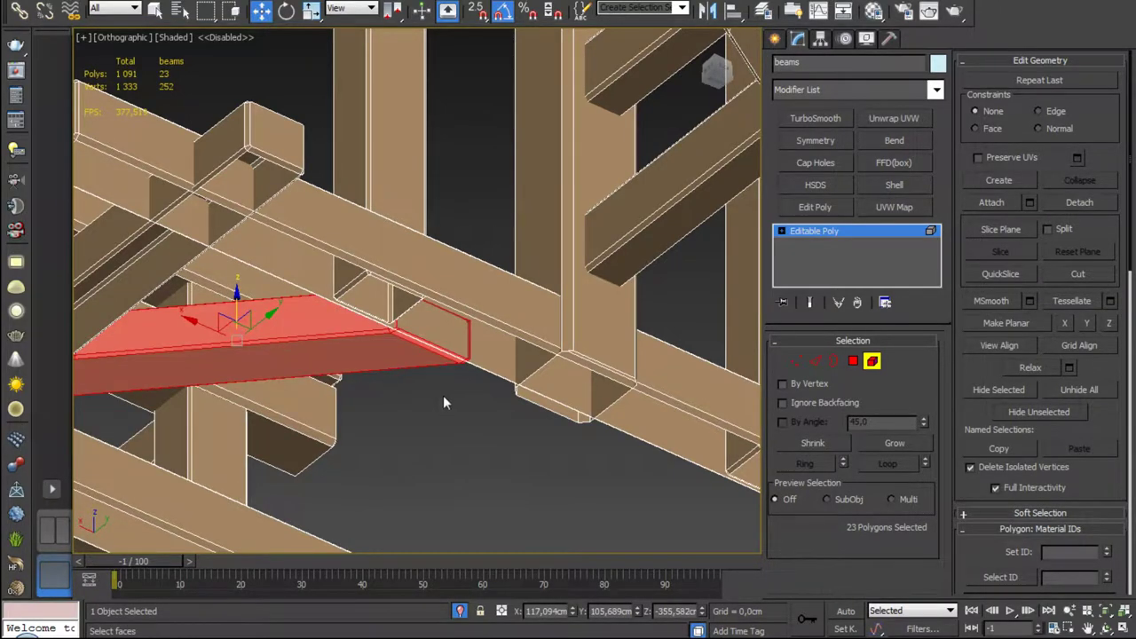
alt+middle_drag(442, 395, 443, 327)
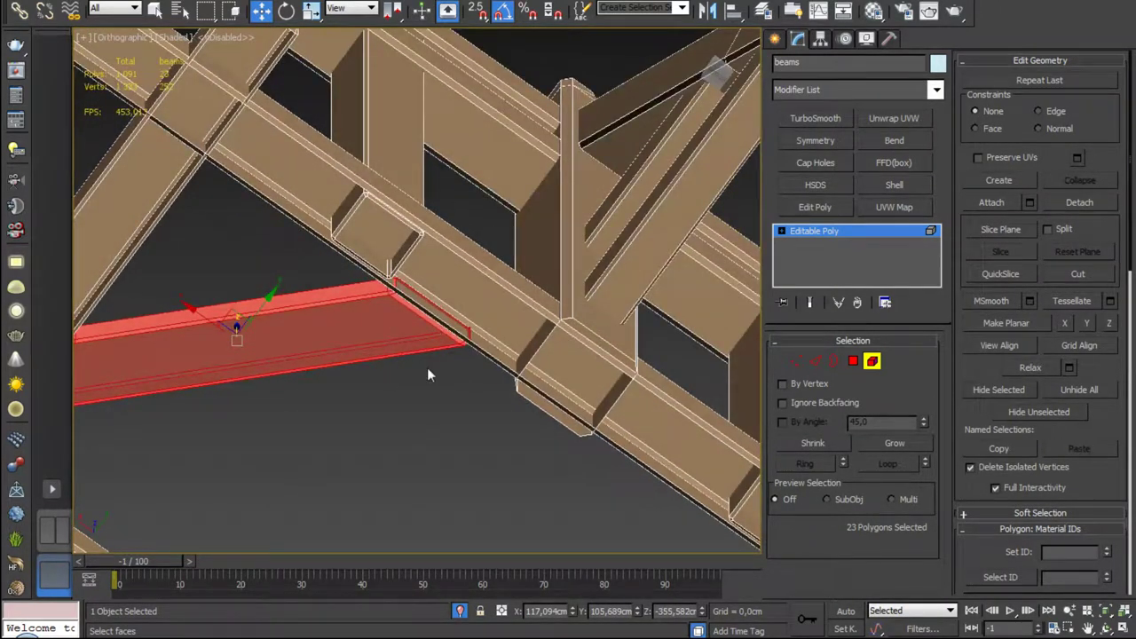
Step: Delete the two end faces of the diagonal brace
key(4)
click(450, 442)
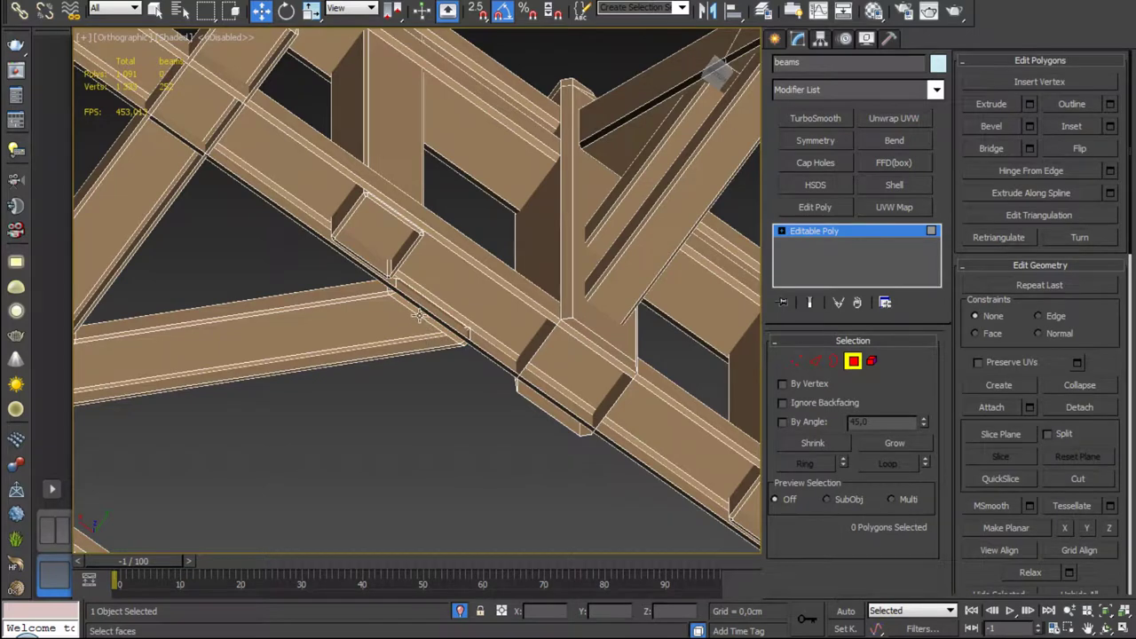
click(419, 315)
mouse_move(419, 315)
alt+middle_down()
mouse_move(316, 325)
mouse_move(338, 341)
alt+middle_up()
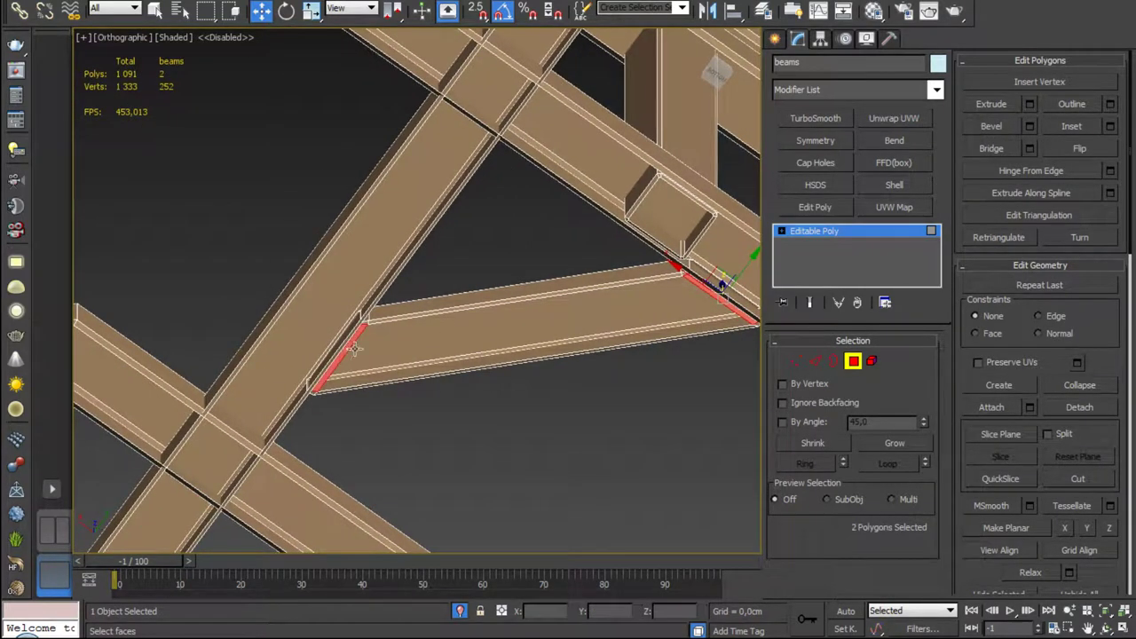
key(Delete)
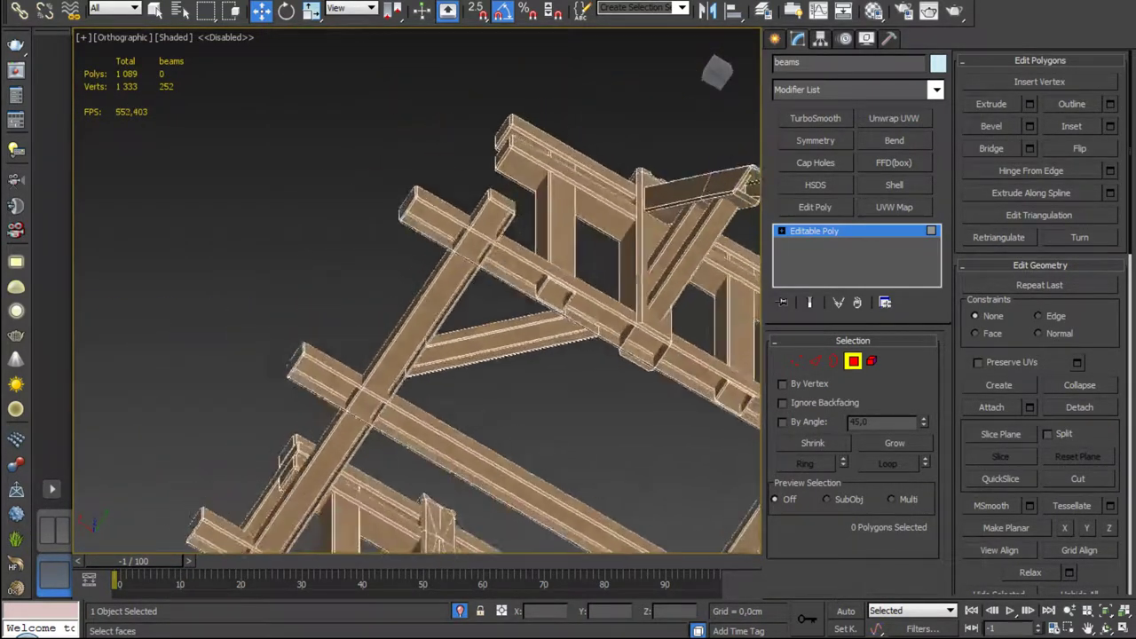
Step: Select the narrow faces at the brace junction and on the beam
mouse_move(750, 182)
alt+middle_down()
mouse_move(453, 337)
mouse_move(553, 271)
mouse_move(566, 233)
mouse_move(550, 284)
alt+middle_up()
scroll(550, 284, up, 5)
click(540, 331)
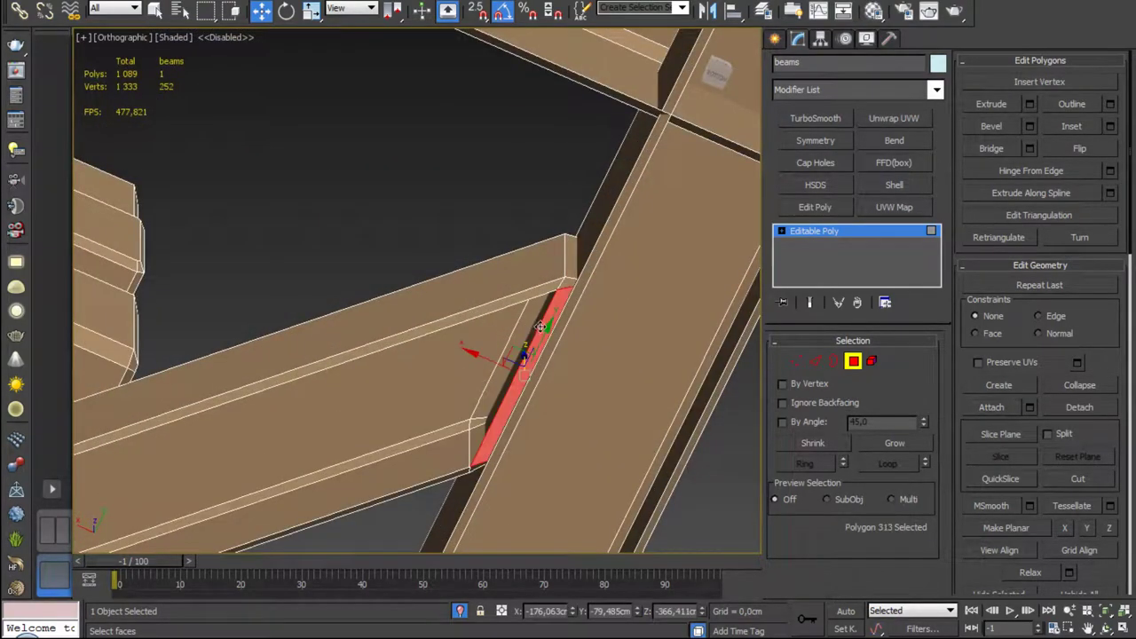
mouse_move(541, 330)
alt+middle_down()
mouse_move(579, 275)
mouse_move(387, 323)
mouse_move(487, 254)
mouse_move(242, 206)
mouse_move(218, 231)
alt+middle_up()
ctrl+click(354, 351)
scroll(354, 351, down, 5)
scroll(241, 207, up, 5)
click(251, 205)
scroll(515, 246, down, 3)
mouse_move(515, 246)
alt+middle_down()
mouse_move(413, 352)
mouse_move(558, 286)
mouse_move(488, 266)
mouse_move(441, 233)
mouse_move(453, 293)
alt+middle_up()
scroll(489, 310, up, 3)
scroll(535, 307, up, 3)
click(534, 299)
Step: Delete the stray thin strip polygon under the beam, leaving 1,085 polygons
click(441, 234)
scroll(441, 233, down, 3)
scroll(452, 293, up, 3)
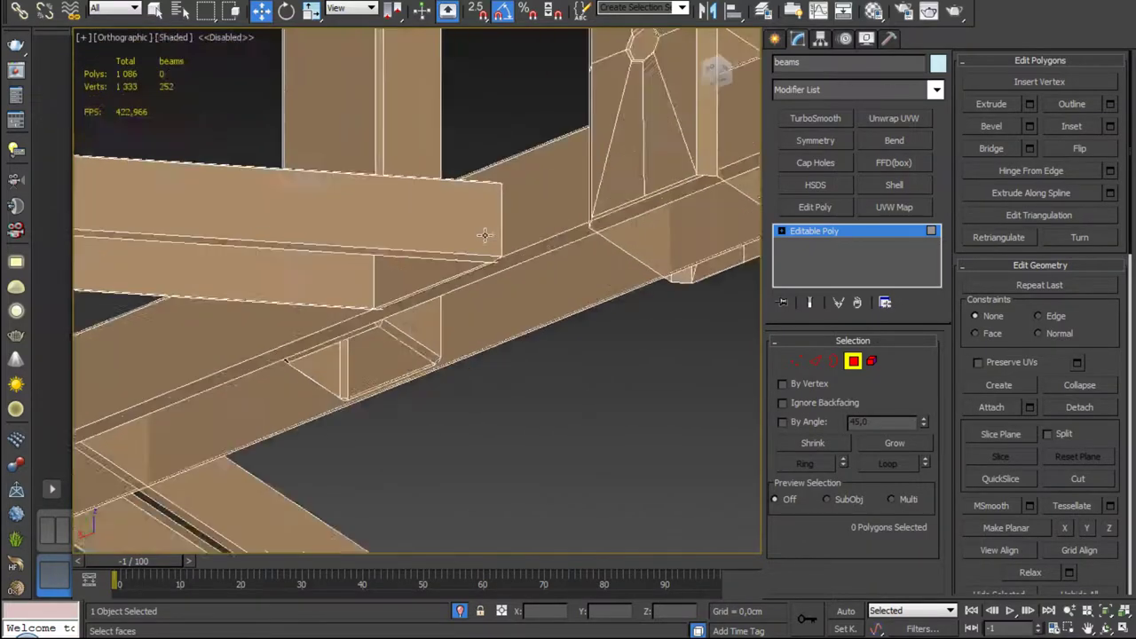
scroll(457, 325, up, 2)
click(448, 328)
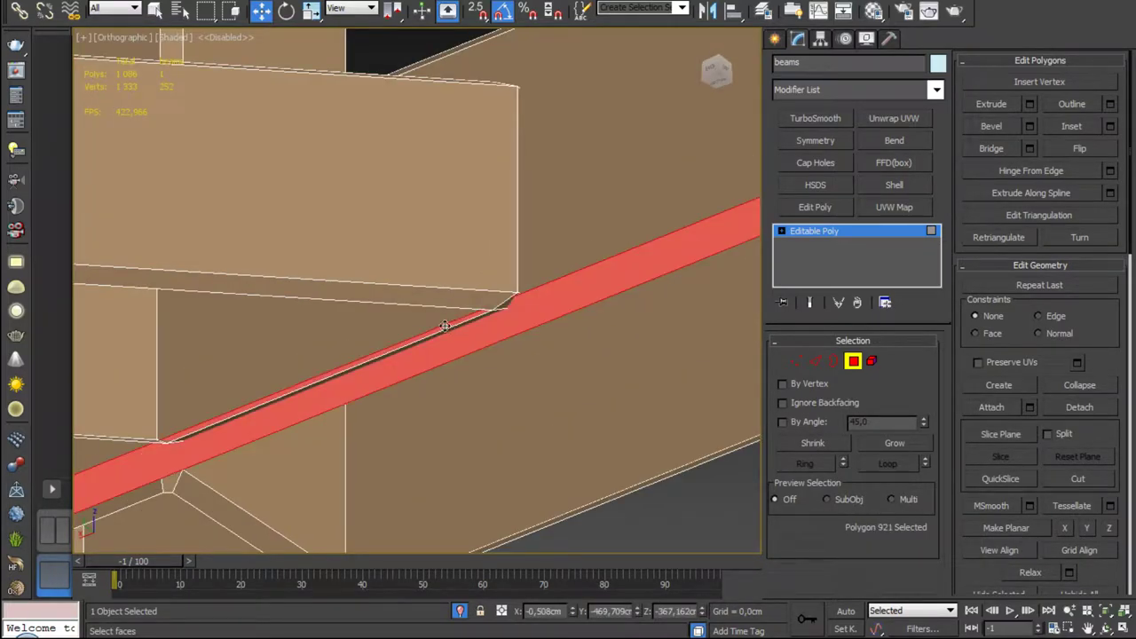
click(444, 326)
click(448, 330)
alt+middle_drag(448, 330, 550, 386)
click(560, 456)
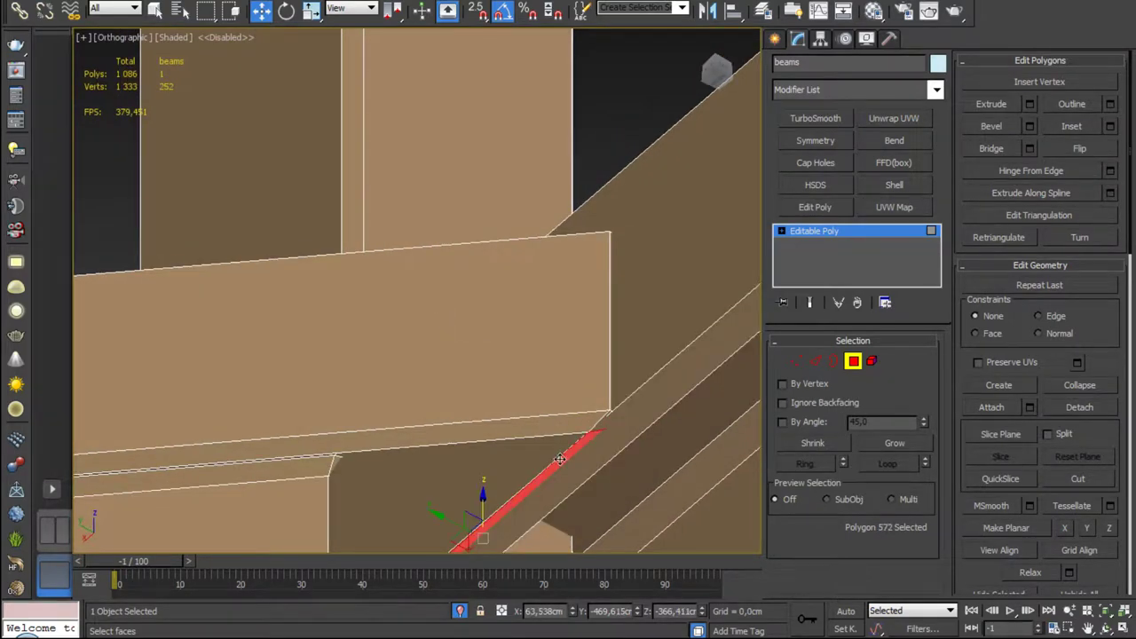
key(ctrl+d)
scroll(535, 398, down, 2)
scroll(502, 345, down, 5)
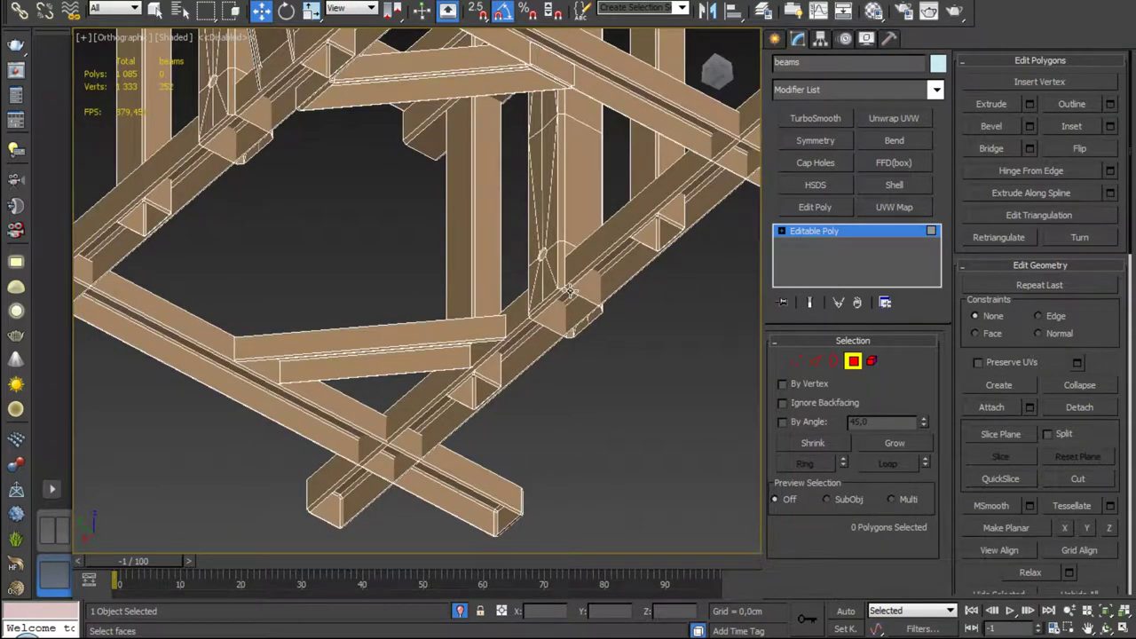
Step: Select the two horizontal beams on the sloped frame and hide everything else
mouse_move(543, 284)
alt+middle_down()
mouse_move(545, 205)
mouse_move(550, 266)
mouse_move(581, 359)
mouse_move(470, 237)
alt+middle_up()
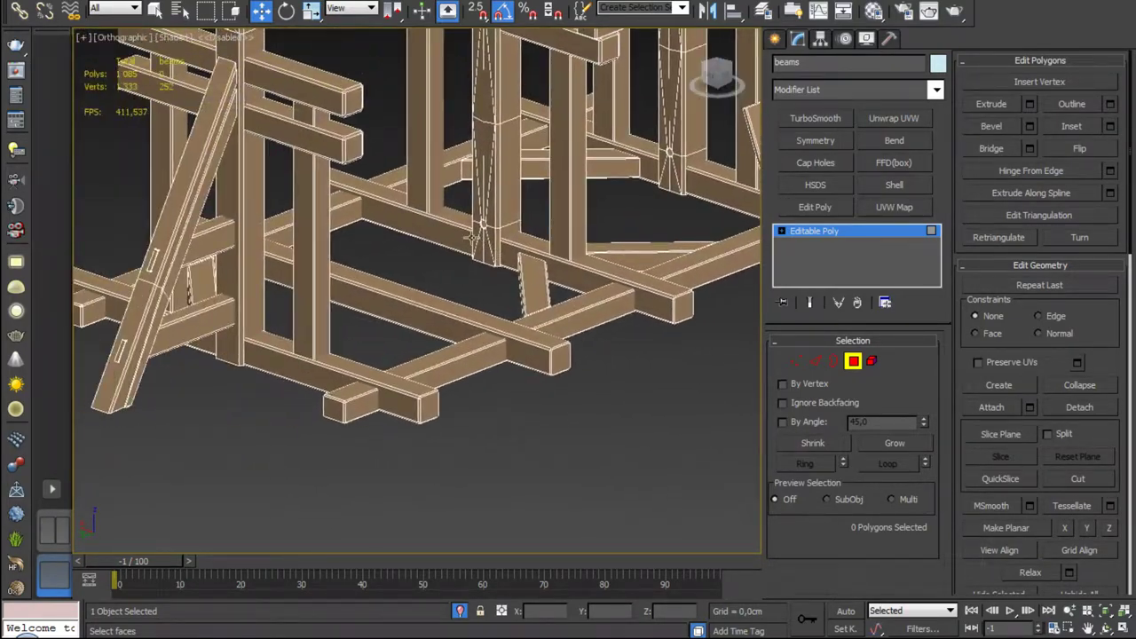
mouse_move(325, 293)
alt+middle_down()
mouse_move(253, 301)
mouse_move(439, 291)
alt+middle_up()
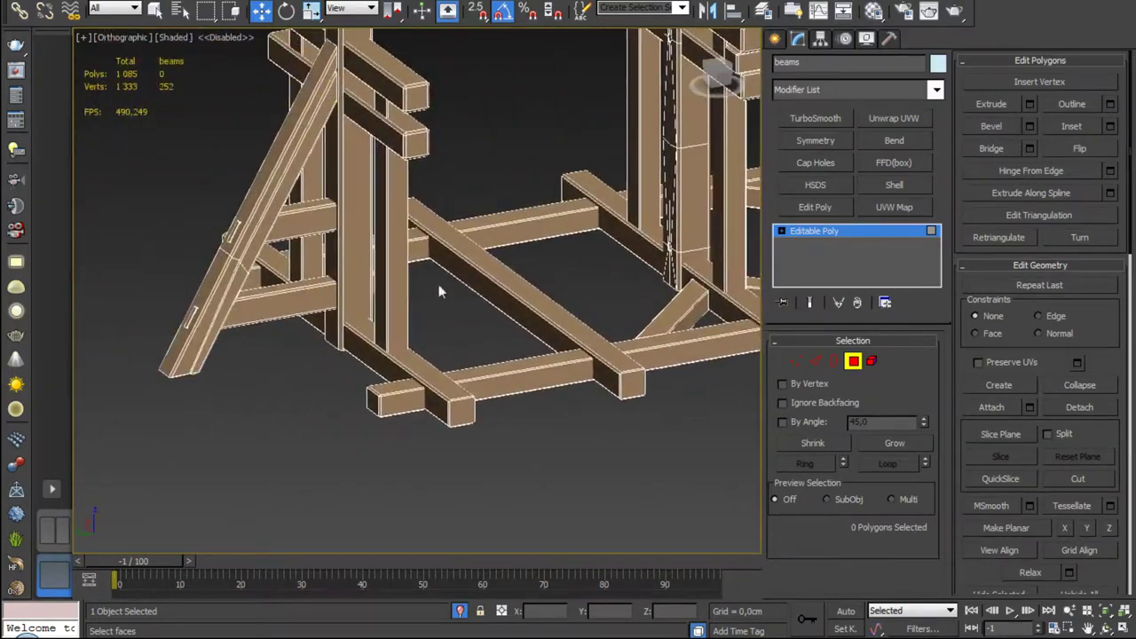
click(871, 360)
click(248, 308)
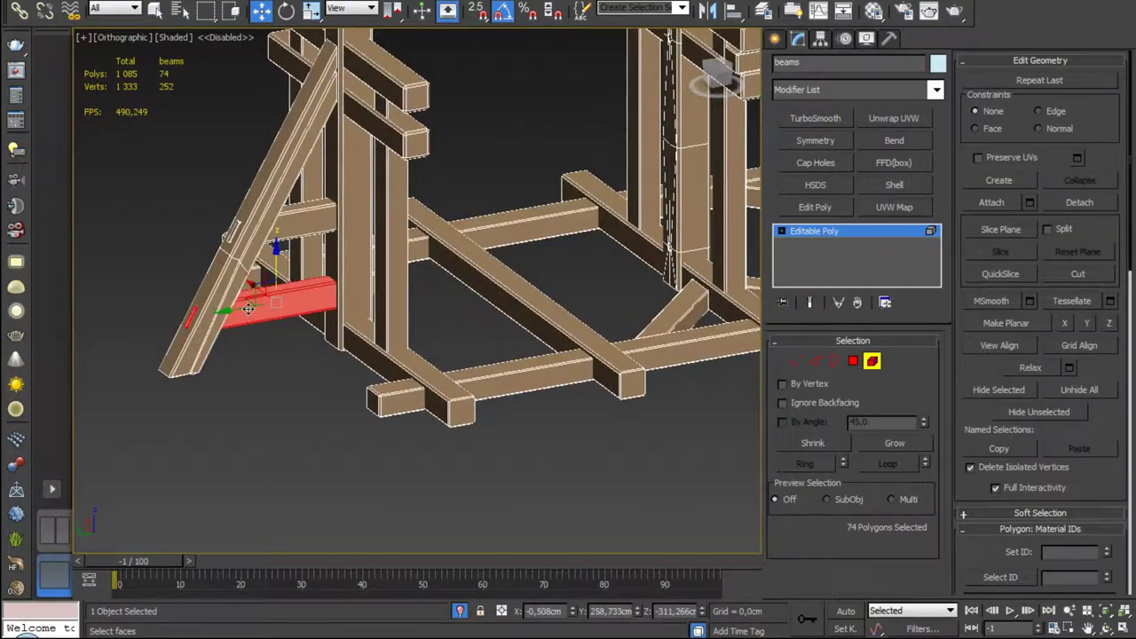
scroll(296, 222, down, 3)
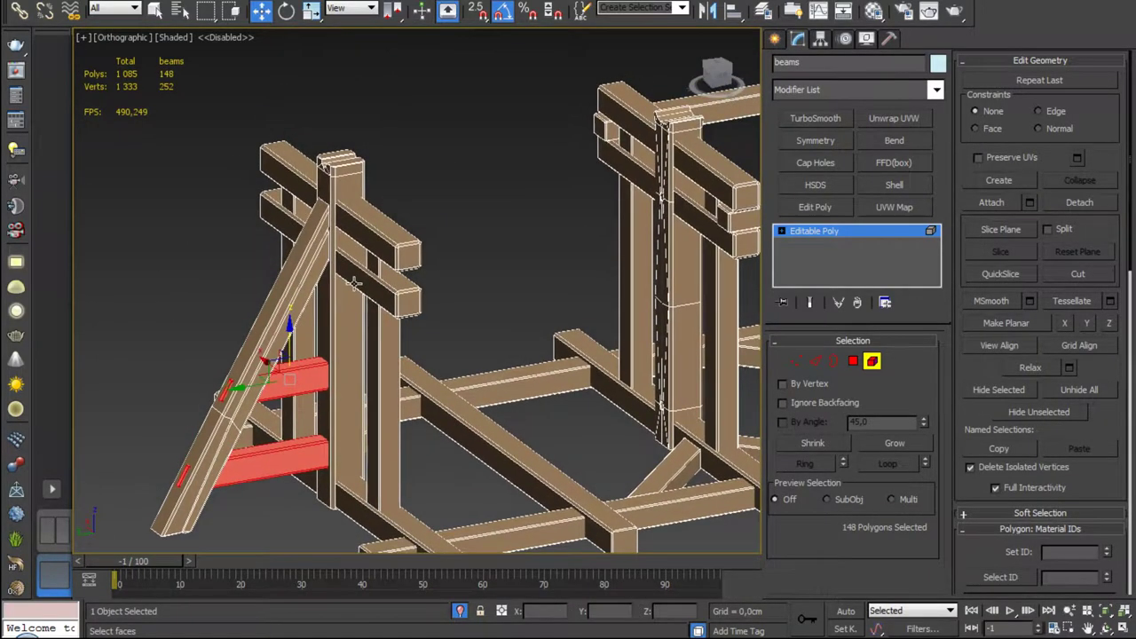
scroll(296, 222, down, 3)
alt+middle_drag(295, 221, 408, 221)
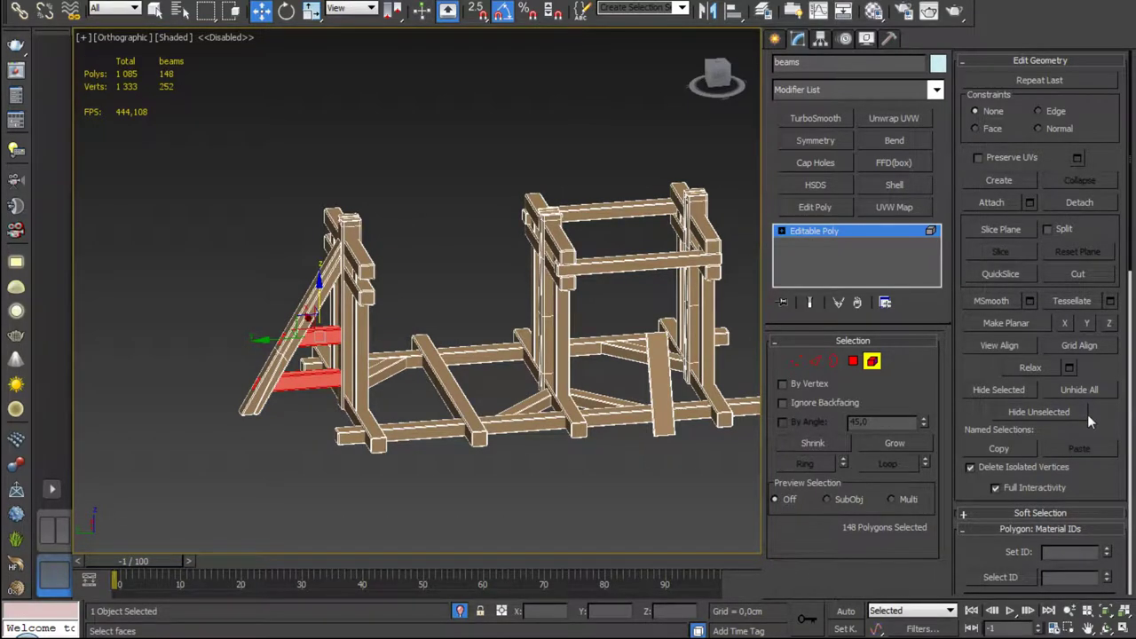
click(1038, 412)
scroll(328, 319, up, 5)
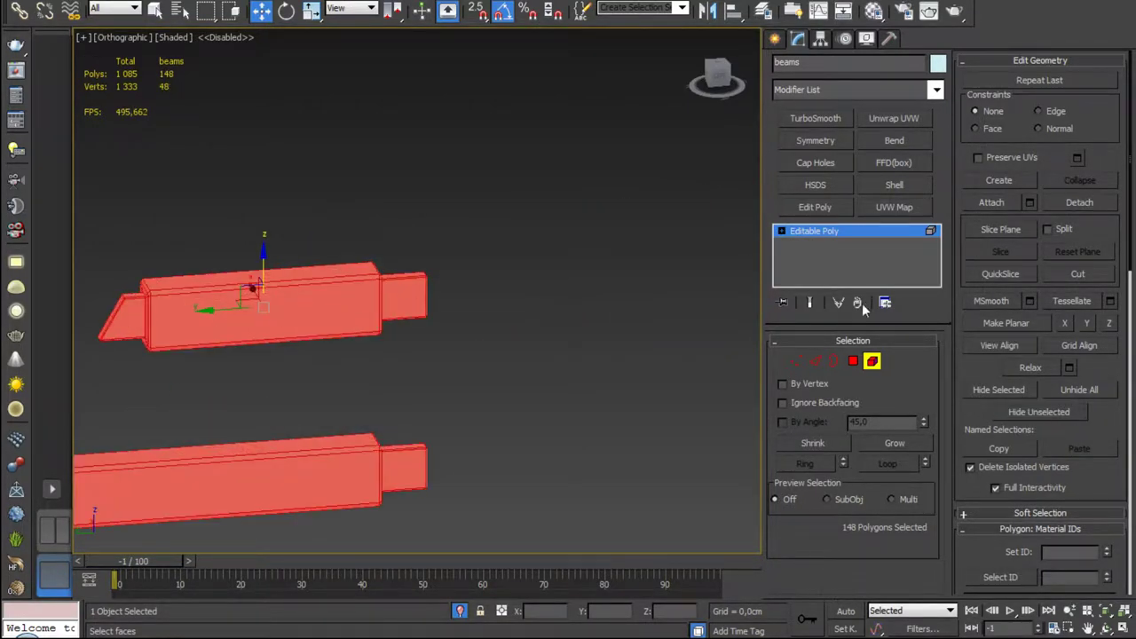
Step: In Left view, select the protruding end polygons of both beams and delete them
key(l)
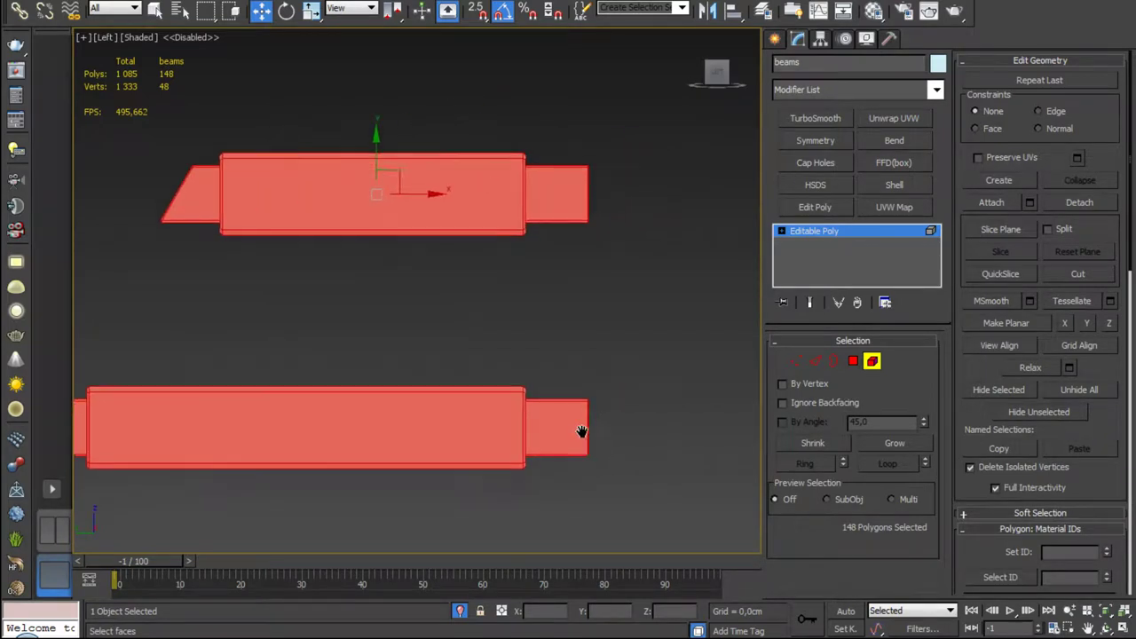
click(516, 292)
key(4)
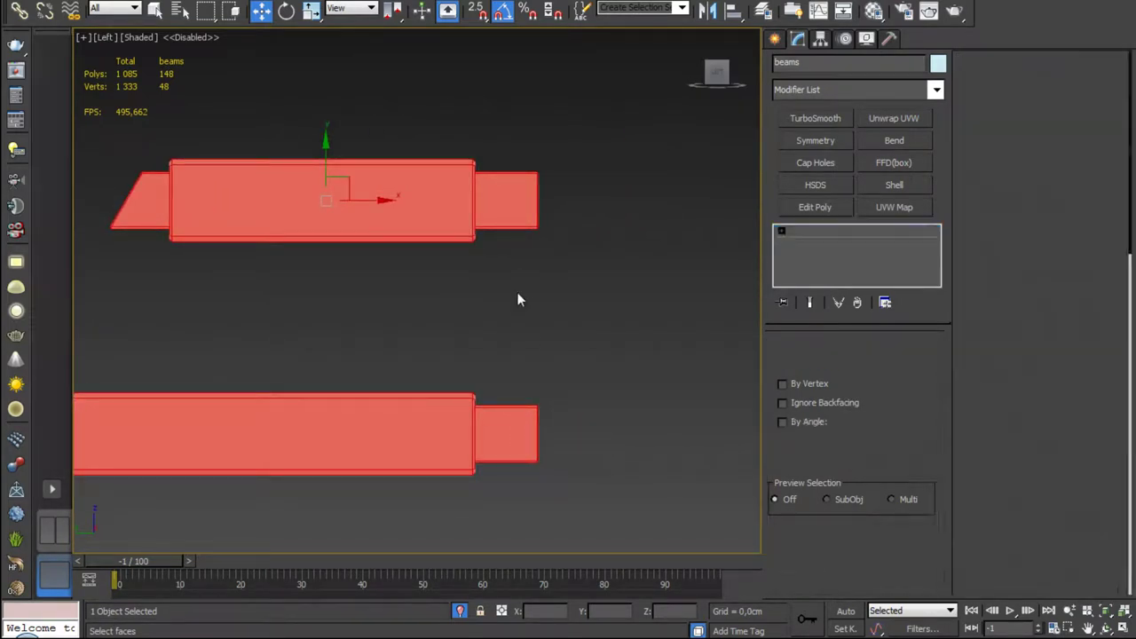
click(501, 131)
drag(502, 281, 502, 276)
ctrl+drag(502, 377, 504, 496)
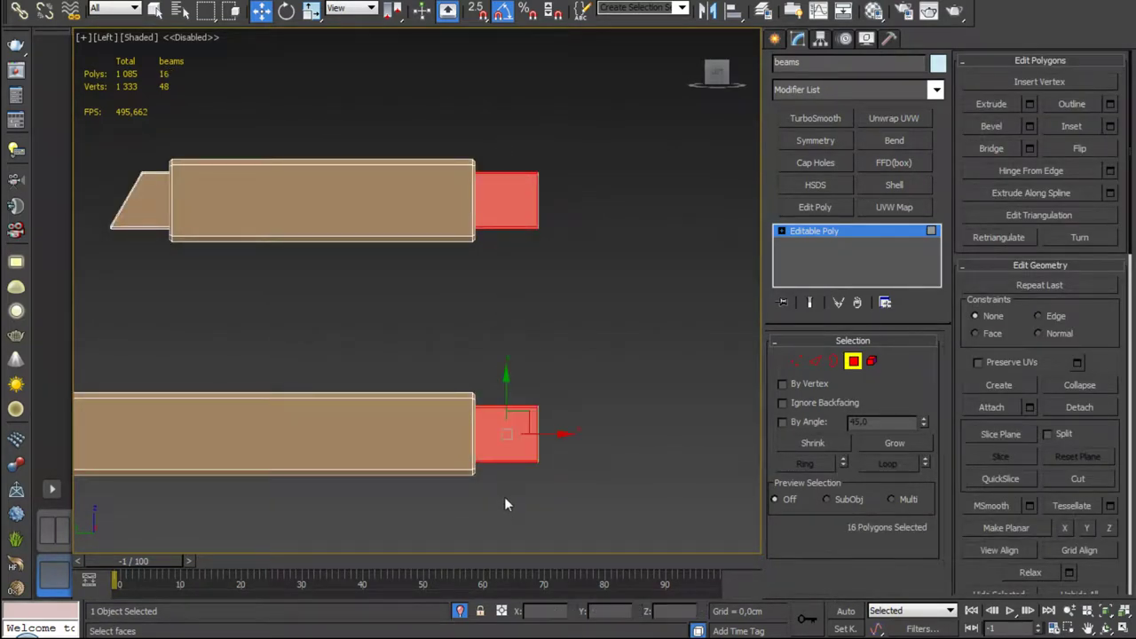
middle_drag(504, 496, 708, 450)
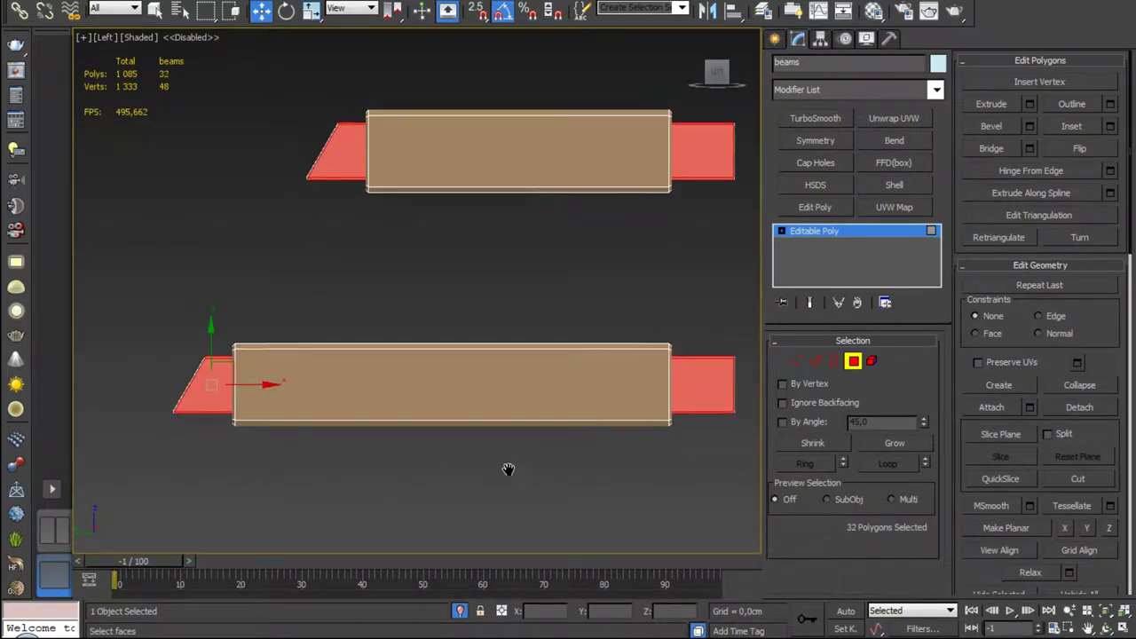
middle_drag(506, 470, 411, 439)
key(Delete)
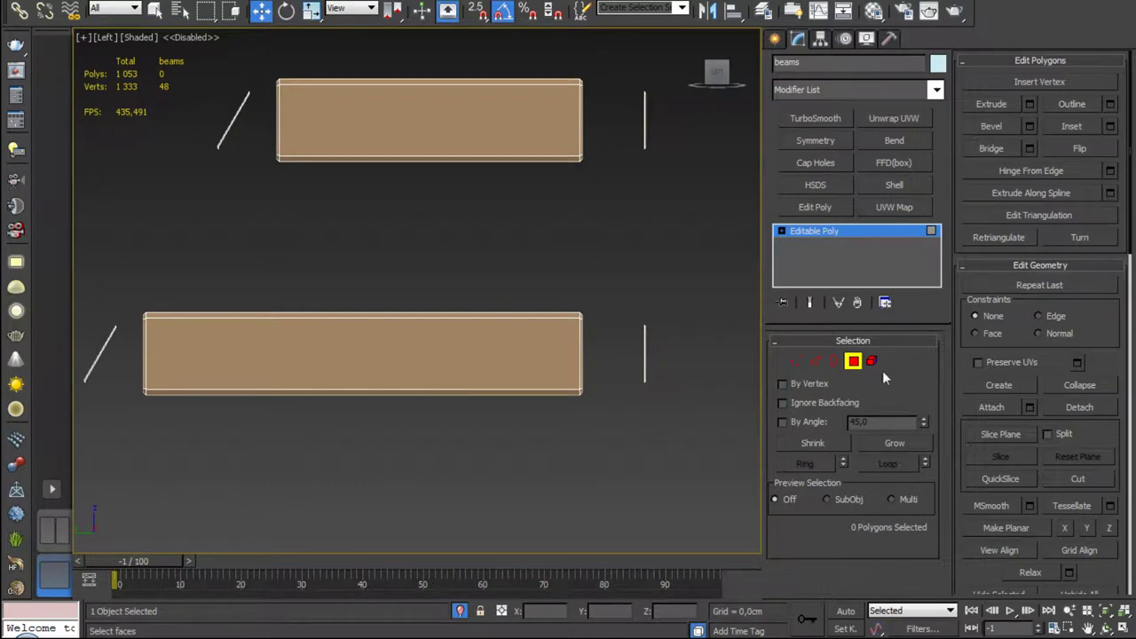
Step: Return to element selection and unhide all the beams
click(853, 362)
click(872, 360)
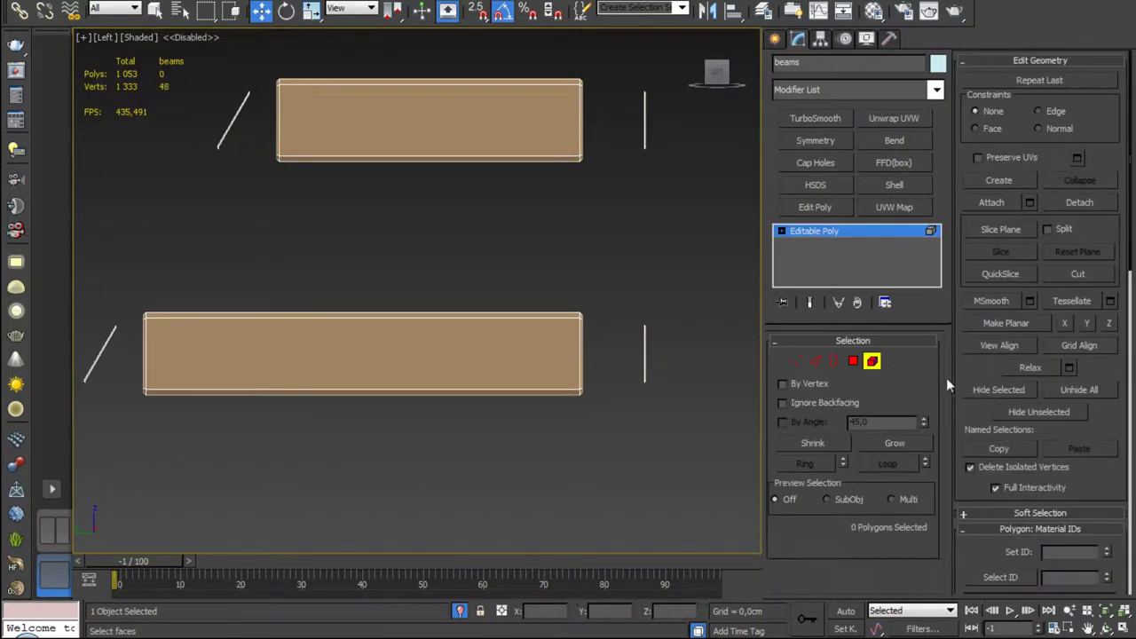
click(1091, 391)
mouse_move(760, 406)
alt+middle_down()
mouse_move(621, 381)
mouse_move(267, 382)
alt+middle_up()
mouse_move(373, 462)
alt+middle_down()
mouse_move(378, 433)
mouse_move(360, 434)
alt+middle_up()
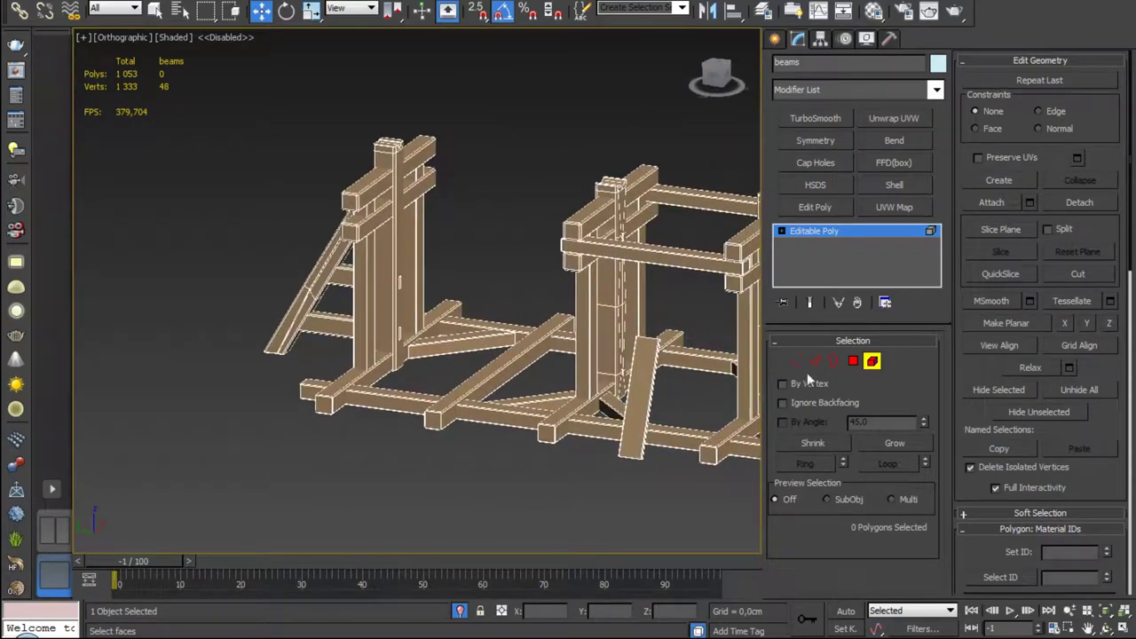
Step: Exit sub-object mode and add an Unwrap UVW modifier to the beams object
click(873, 361)
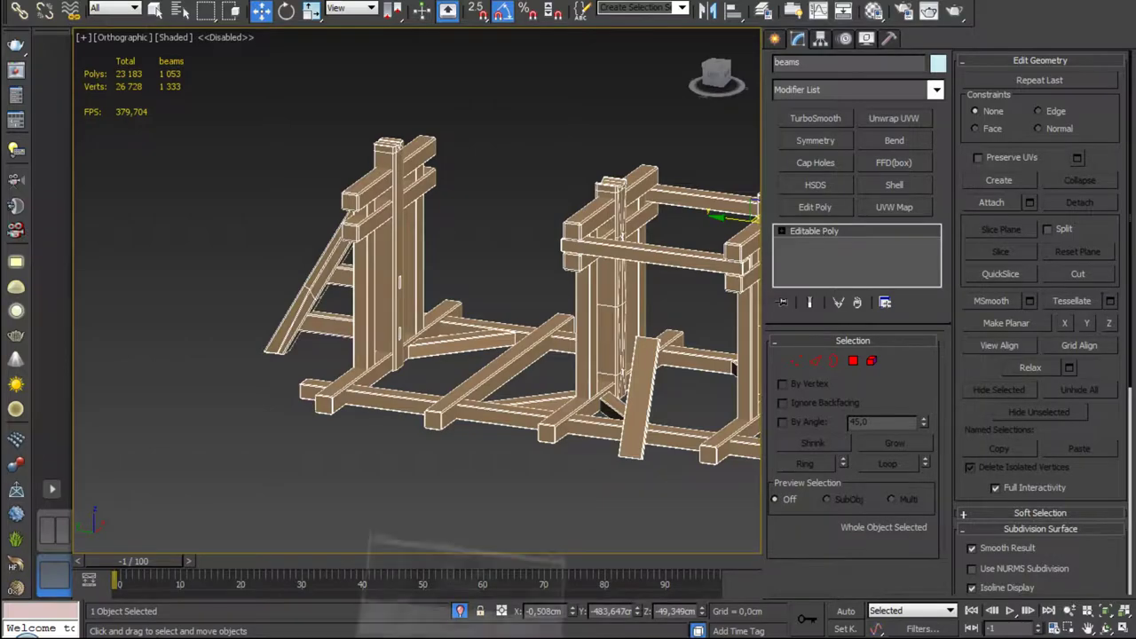
key(alt+Tab)
key(alt+Tab)
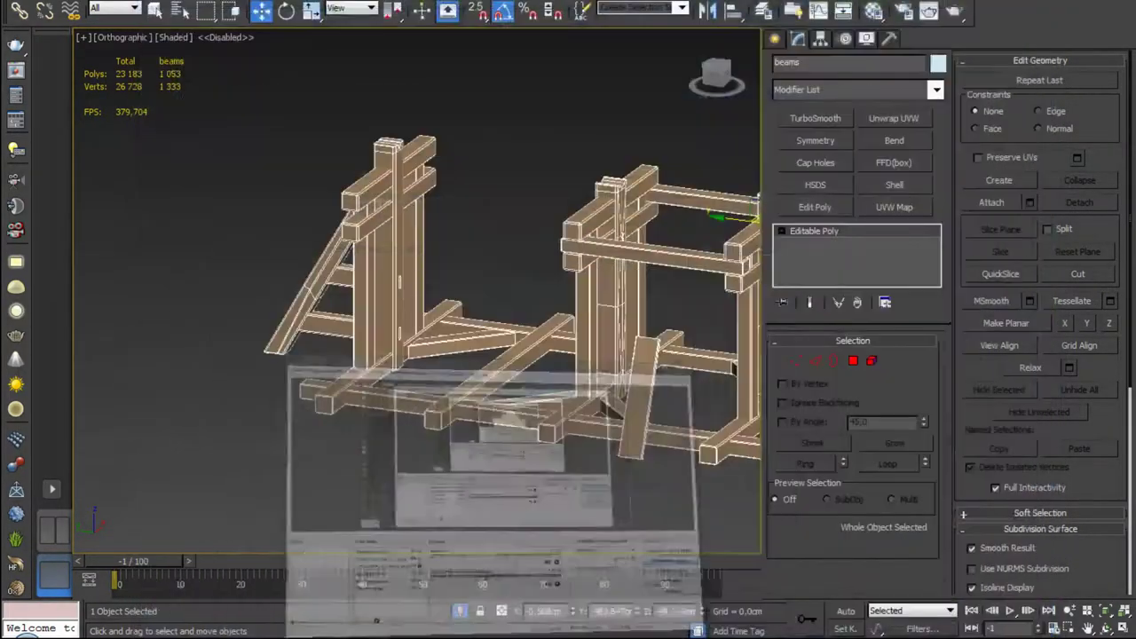
mouse_move(444, 355)
alt+middle_down()
mouse_move(417, 415)
mouse_move(355, 430)
mouse_move(383, 475)
mouse_move(704, 428)
mouse_move(685, 436)
mouse_move(609, 411)
mouse_move(623, 401)
mouse_move(535, 358)
alt+middle_up()
scroll(535, 359, up, 10)
scroll(564, 368, down, 3)
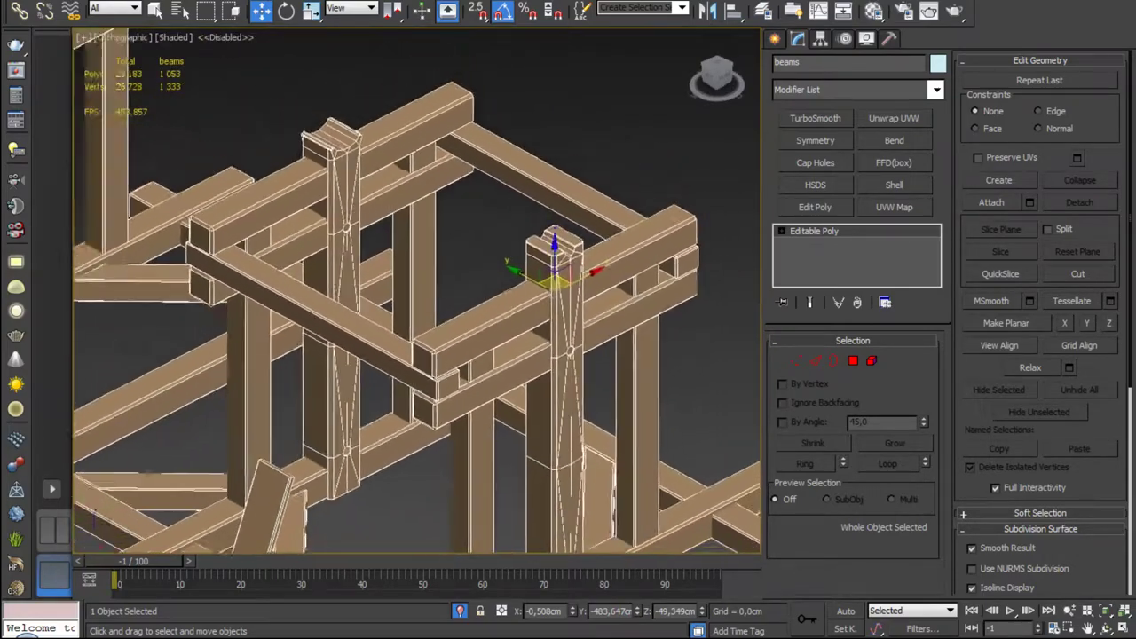
click(904, 125)
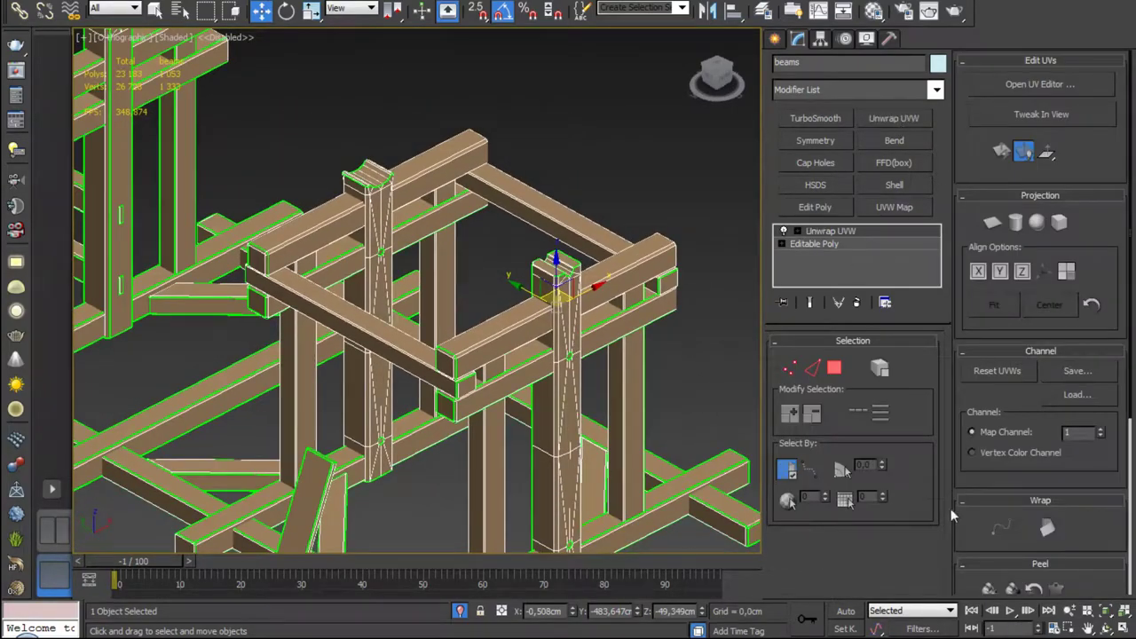
Step: Turn off Map Seams display so the green seam lines disappear from the viewport
drag(969, 529, 975, 390)
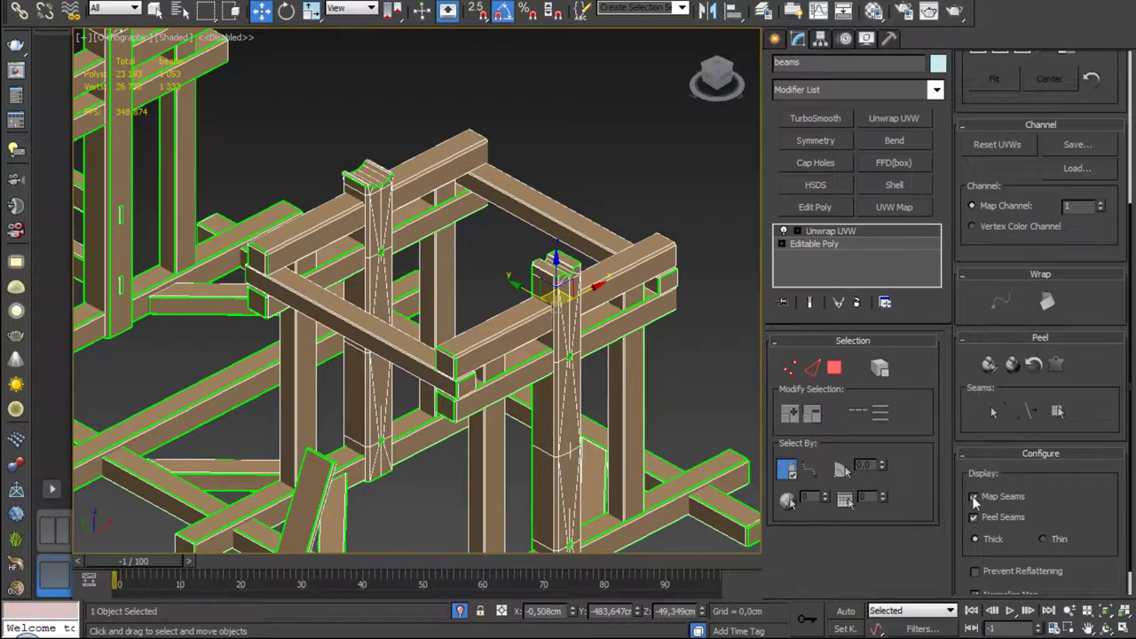
click(972, 496)
scroll(967, 423, up, 3)
scroll(967, 423, up, 2)
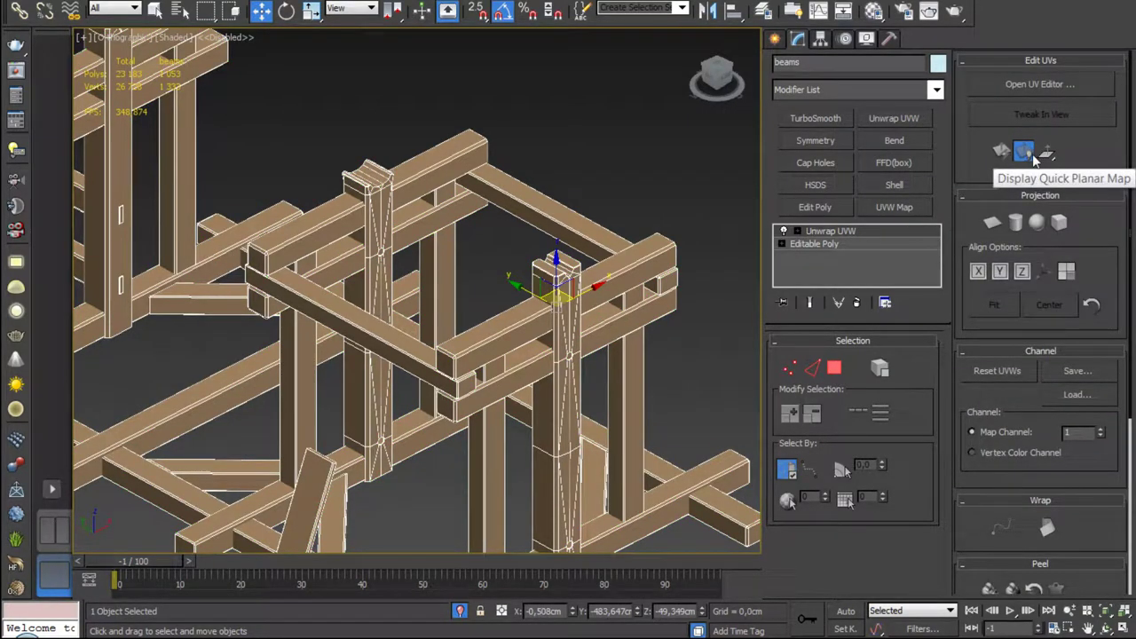
Step: Open the Edit UVWs editor for the beams with the checker background hidden
click(1064, 82)
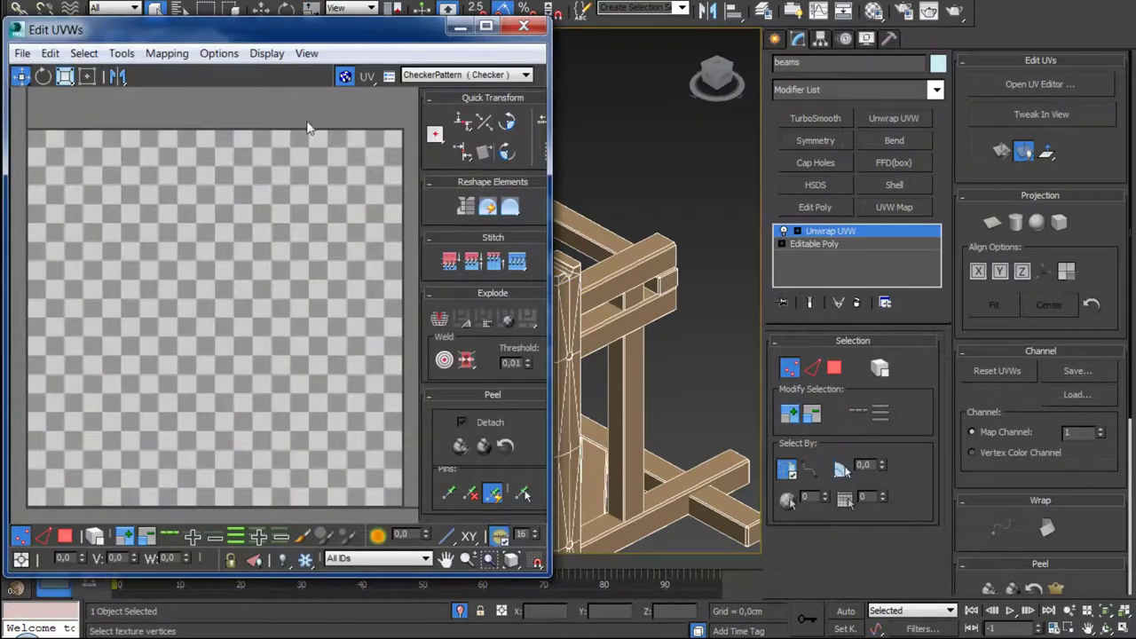
click(345, 76)
scroll(674, 305, up, 3)
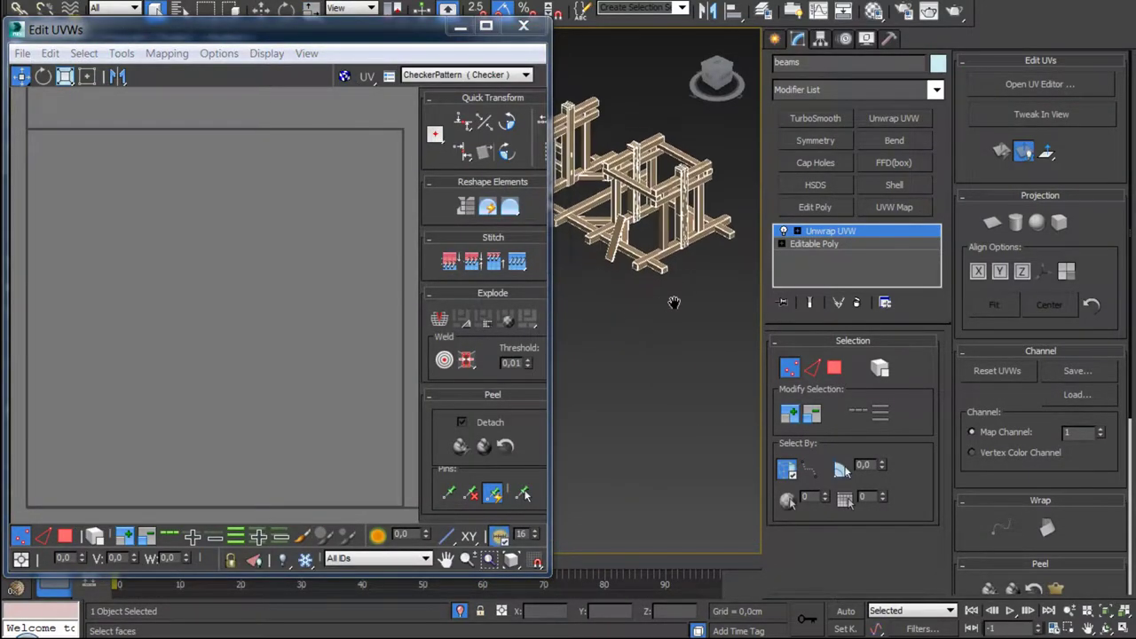
scroll(675, 304, down, 5)
scroll(278, 246, down, 3)
scroll(278, 264, down, 5)
scroll(277, 265, up, 2)
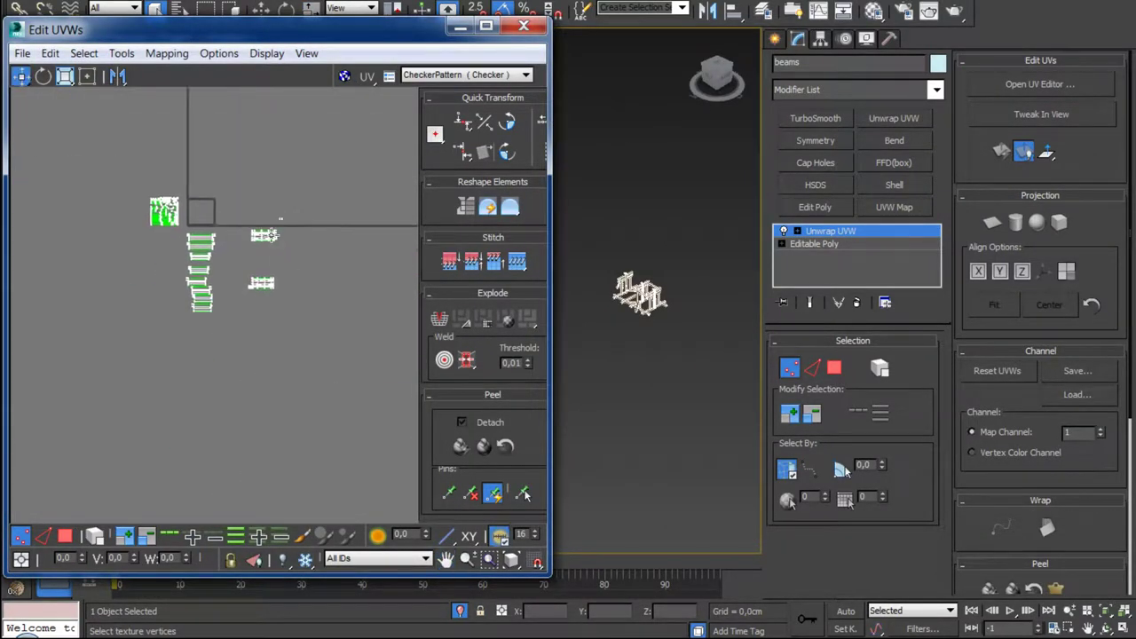
scroll(275, 248, up, 3)
scroll(273, 232, up, 2)
scroll(273, 230, down, 1)
scroll(274, 257, down, 3)
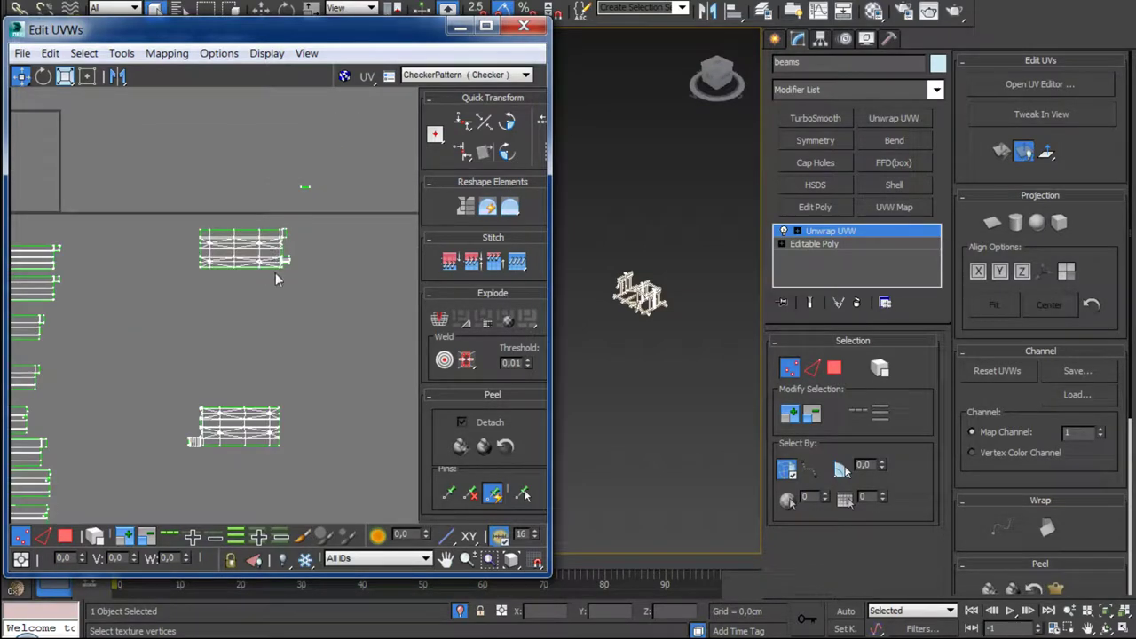
scroll(282, 266, up, 2)
scroll(289, 183, up, 3)
scroll(304, 236, up, 3)
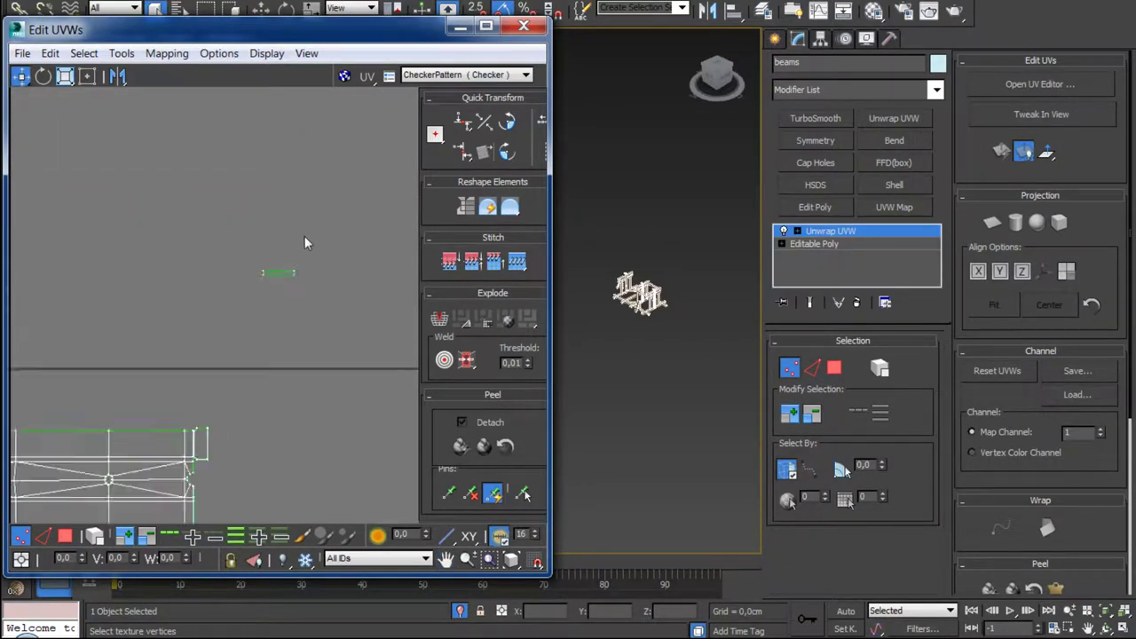
scroll(304, 244, down, 3)
key(3)
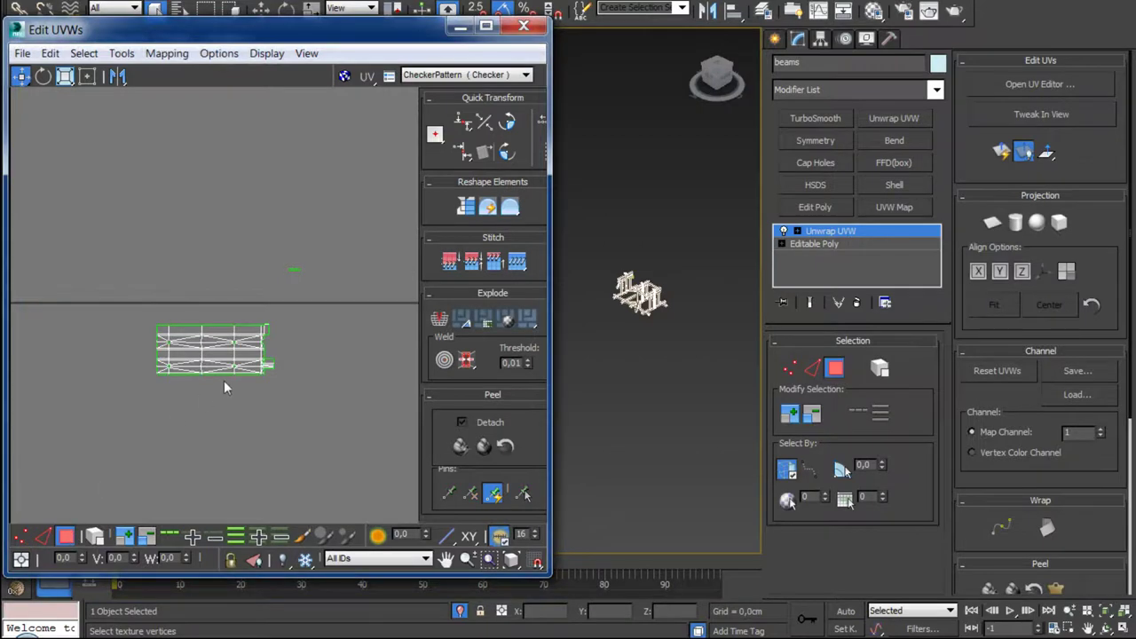
scroll(267, 311, up, 2)
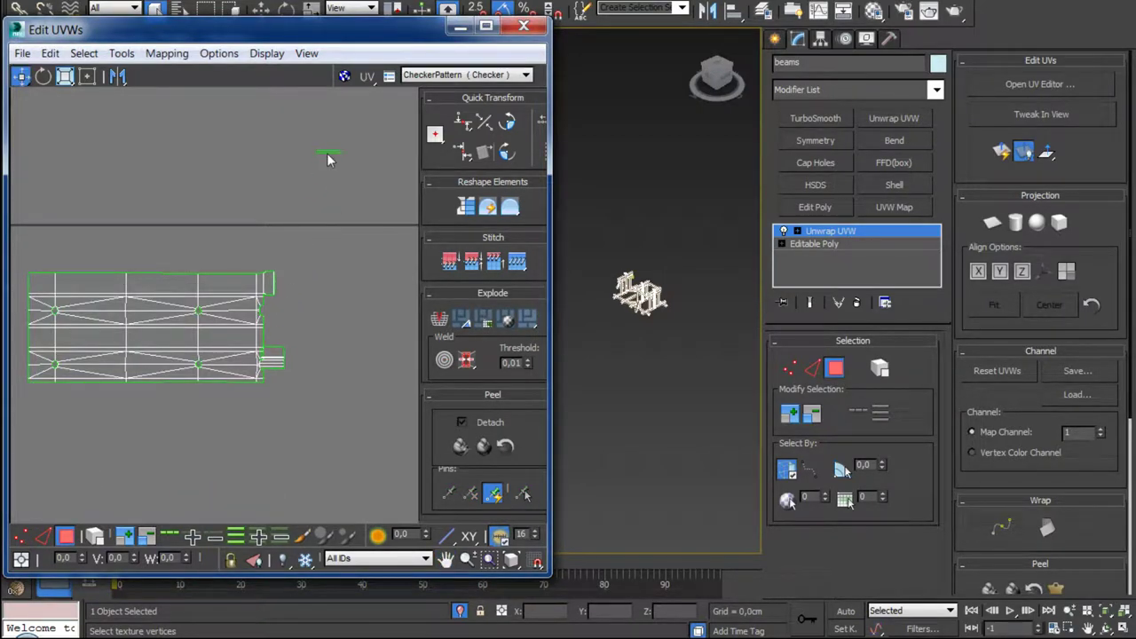
Step: Select edges on the post UV shells and zoom in to inspect them
key(2)
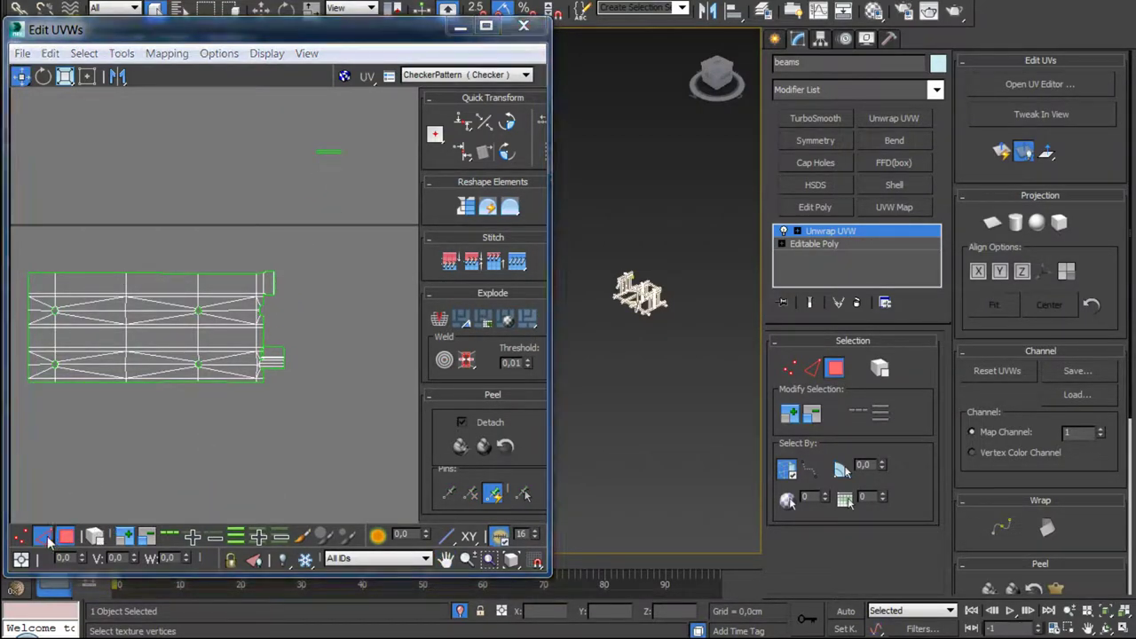
click(328, 153)
scroll(310, 281, up, 1)
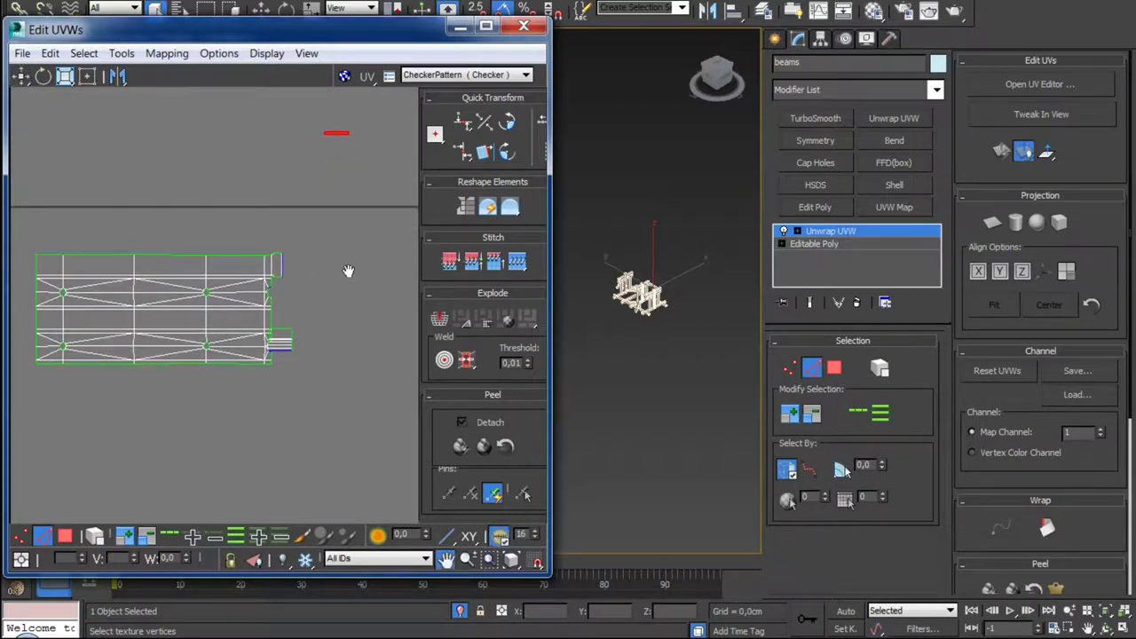
scroll(293, 280, up, 2)
click(249, 295)
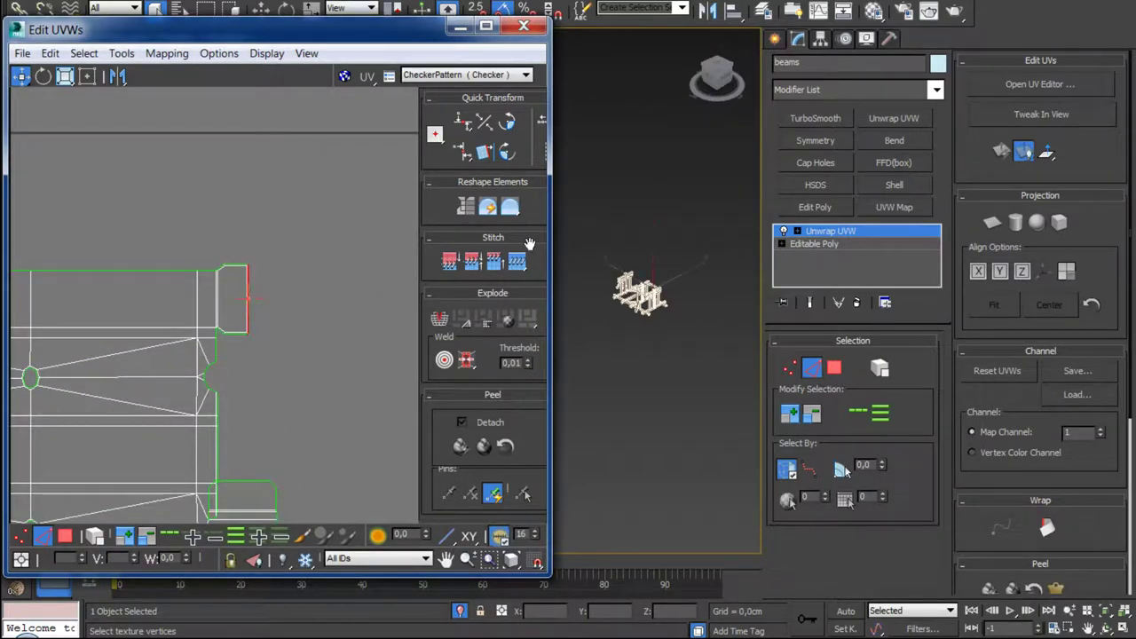
scroll(256, 418, down, 2)
scroll(296, 330, down, 2)
middle_drag(296, 330, 296, 160)
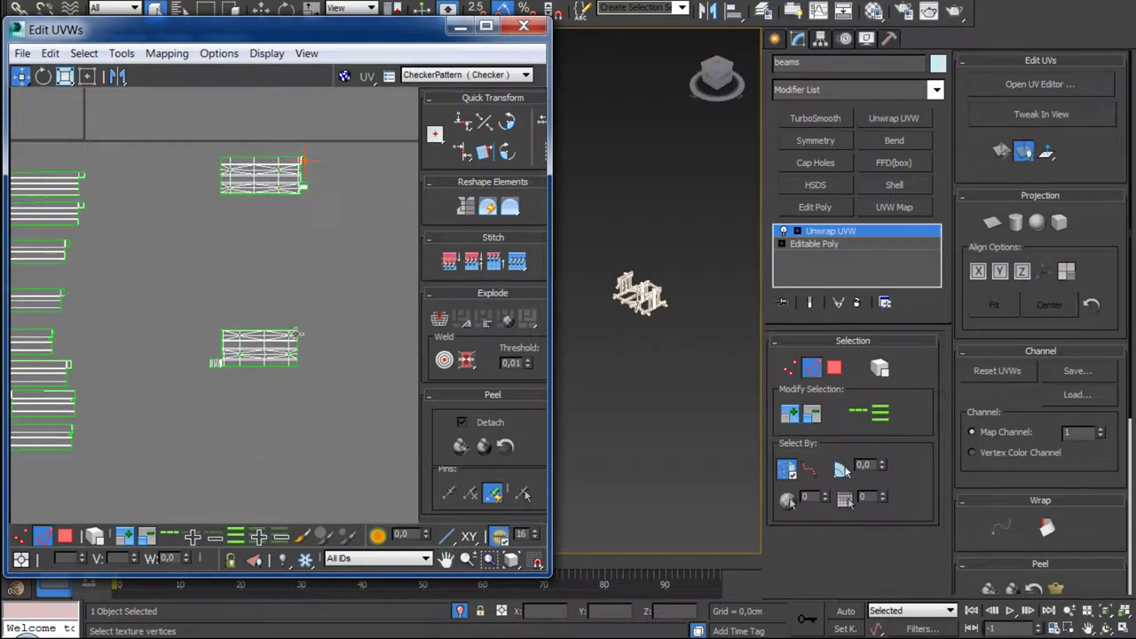
scroll(222, 266, down, 2)
scroll(177, 310, up, 2)
scroll(149, 349, up, 3)
scroll(149, 349, up, 1)
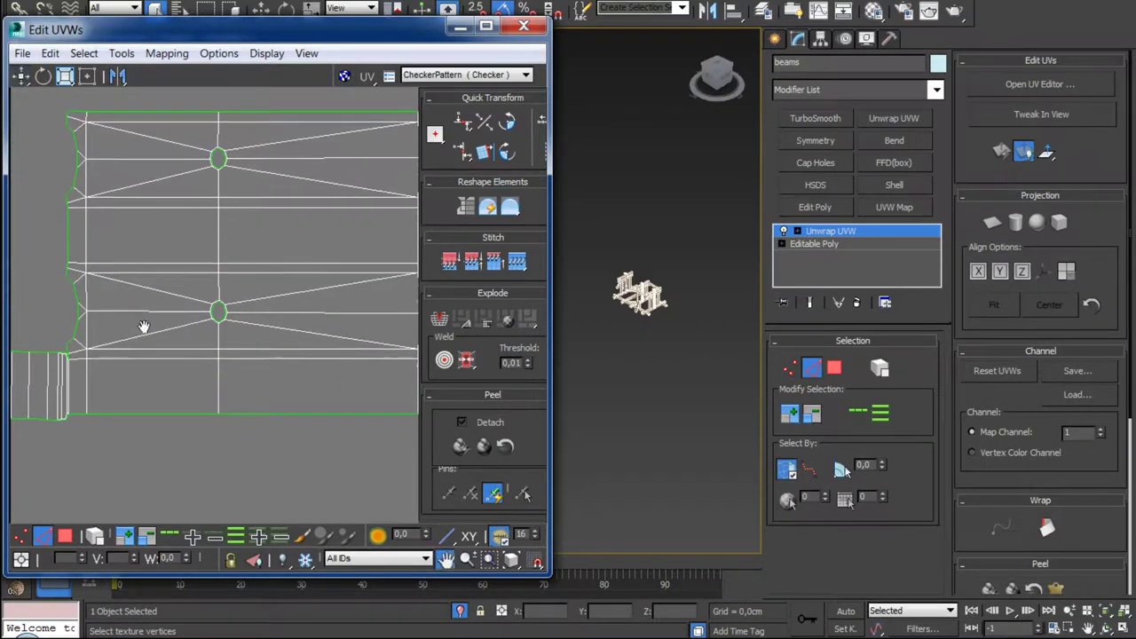
scroll(144, 325, up, 2)
scroll(169, 329, up, 2)
scroll(185, 335, down, 2)
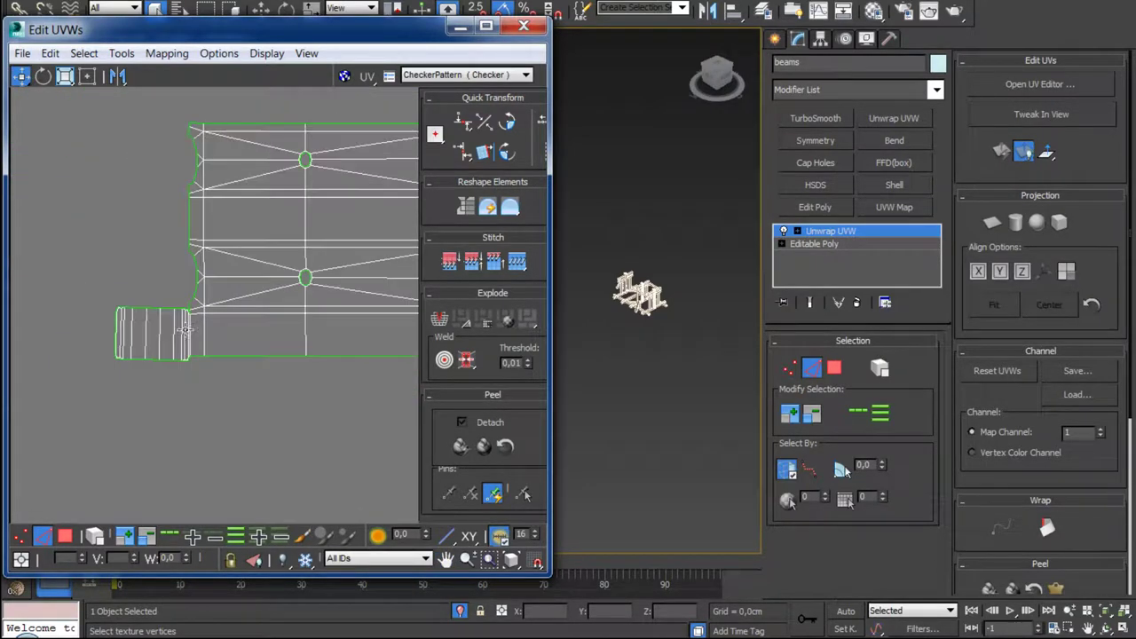
scroll(195, 330, up, 1)
scroll(213, 321, down, 2)
scroll(228, 315, down, 2)
scroll(228, 315, down, 2)
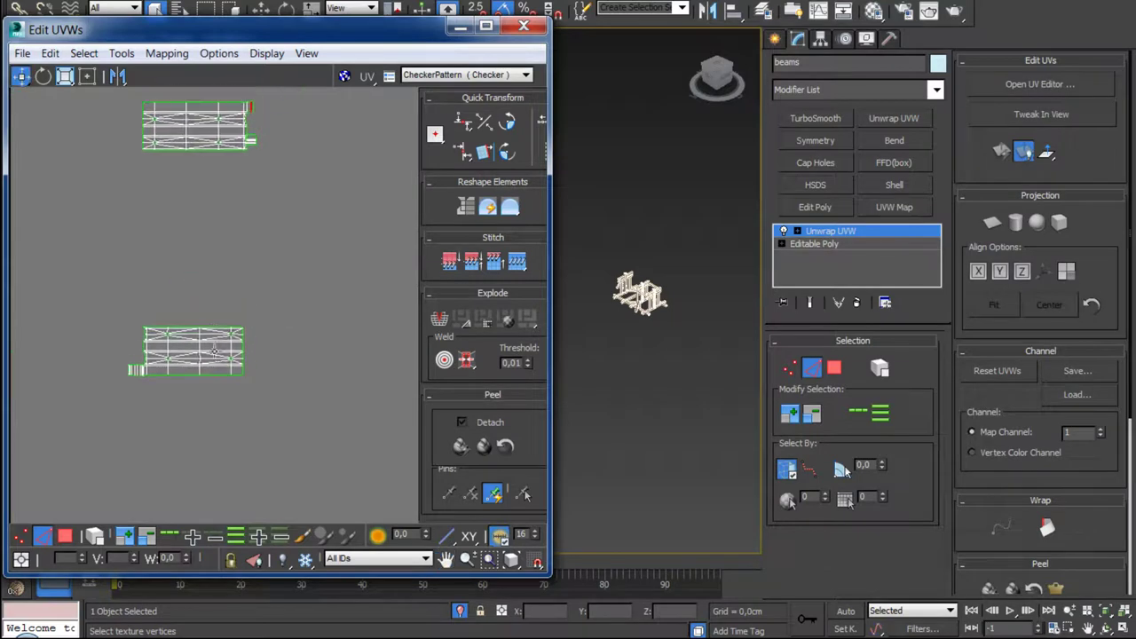
scroll(227, 332, down, 1)
scroll(257, 373, down, 1)
scroll(248, 426, up, 1)
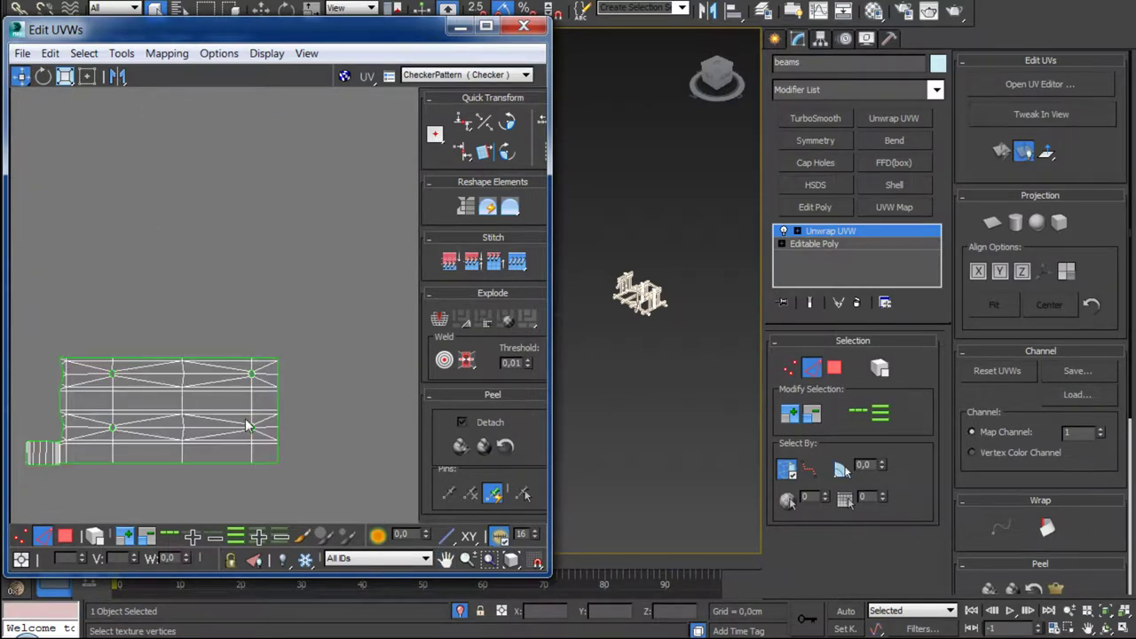
scroll(195, 461, down, 2)
scroll(144, 490, down, 1)
Step: Switch to face selection and make the Edit UVWs window narrower and taller
key(3)
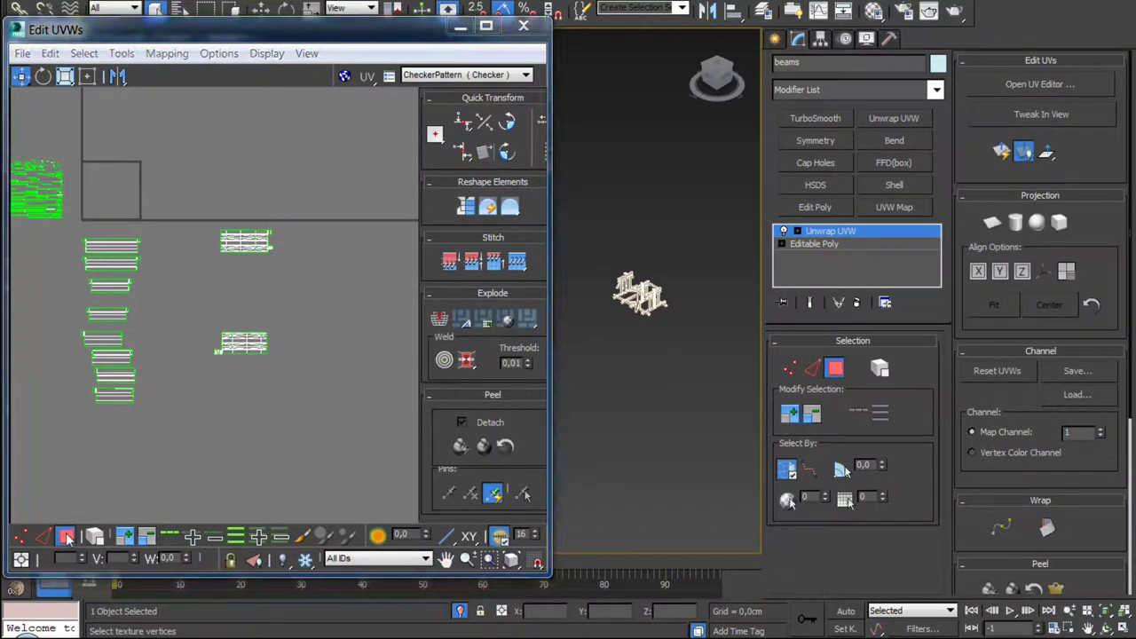
scroll(639, 293, up, 5)
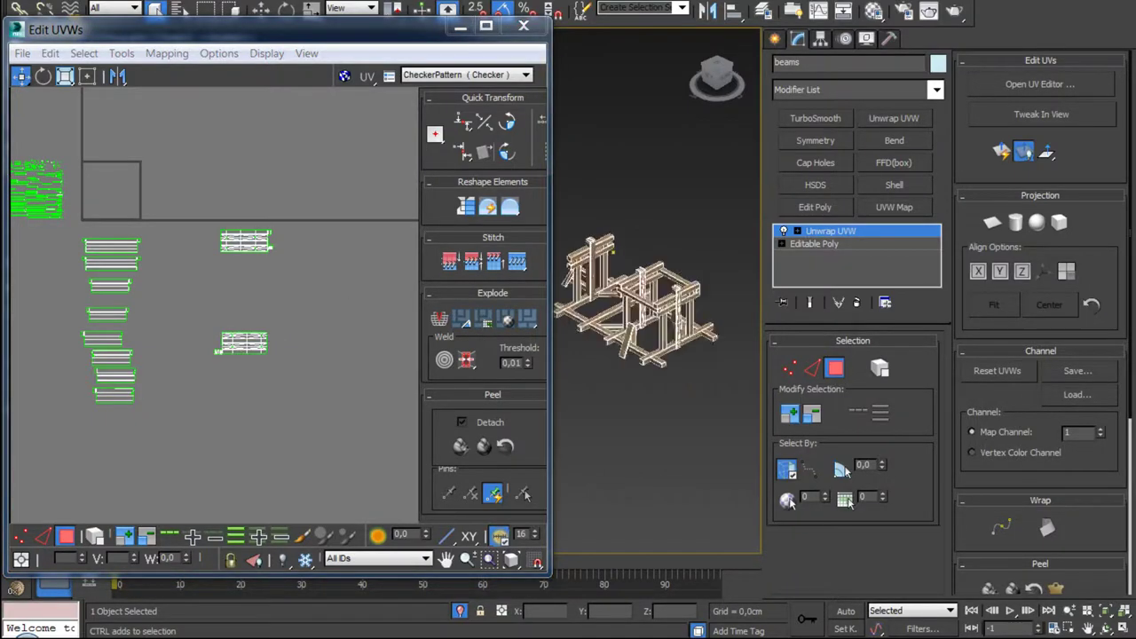
scroll(638, 293, up, 2)
scroll(639, 293, up, 2)
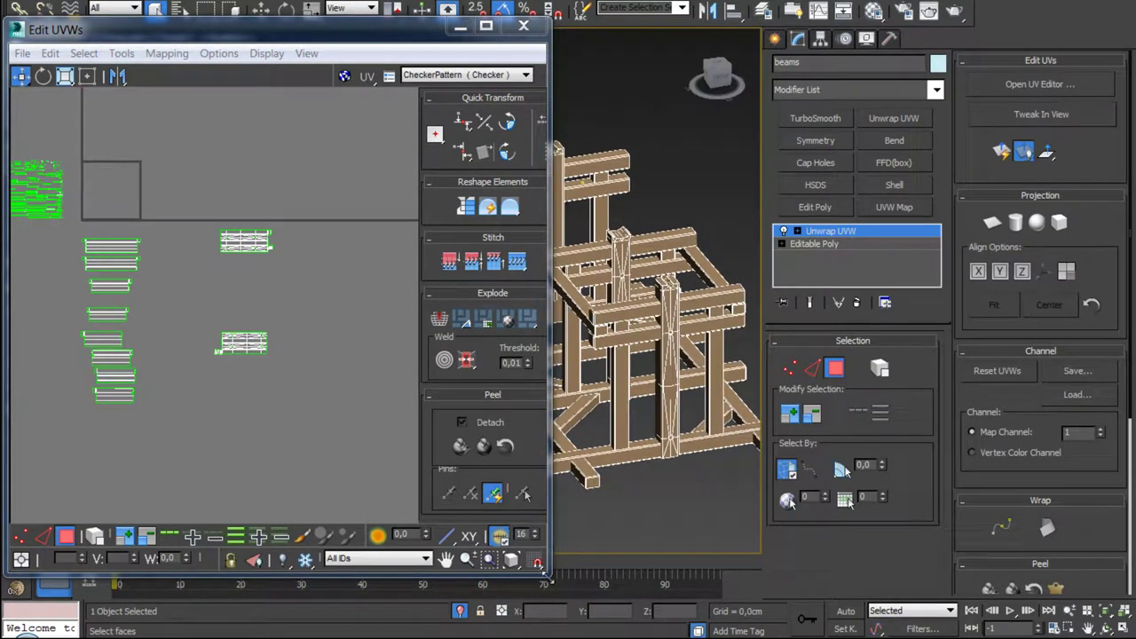
drag(548, 575, 441, 634)
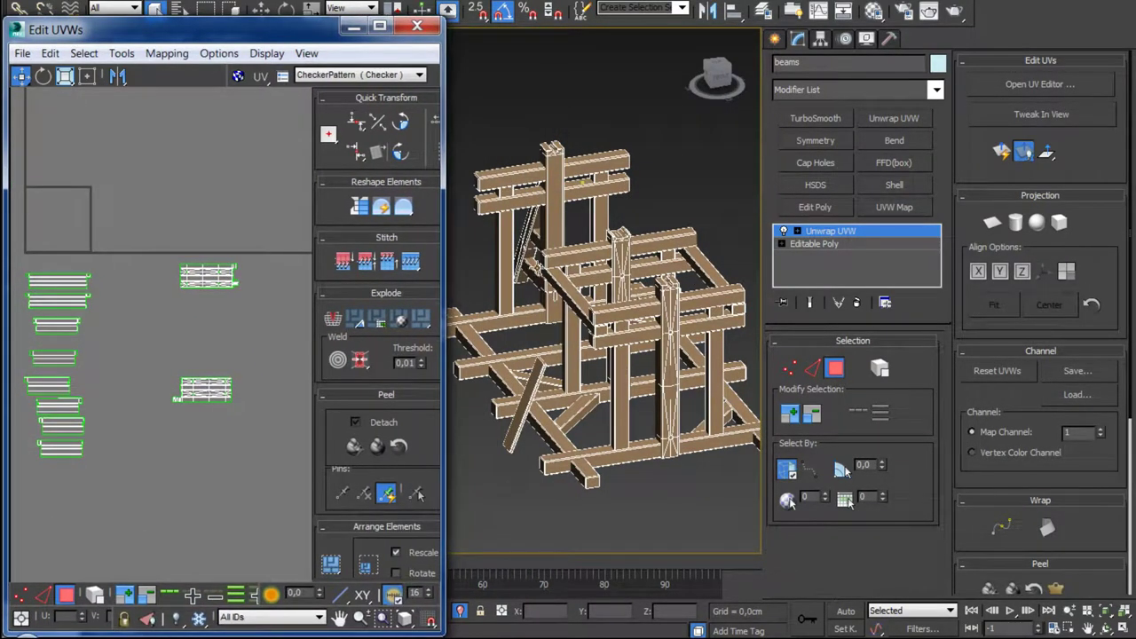
drag(323, 18, 325, 0)
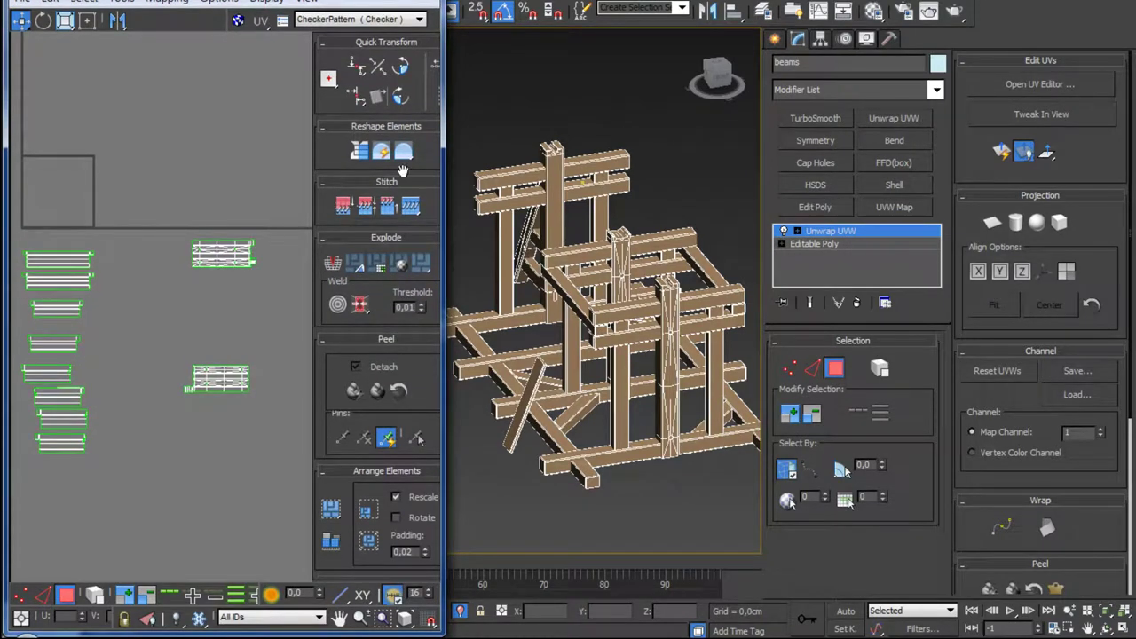
Step: Enable element selection, toggle Ignore Backfacing, and select a vertical post
click(880, 367)
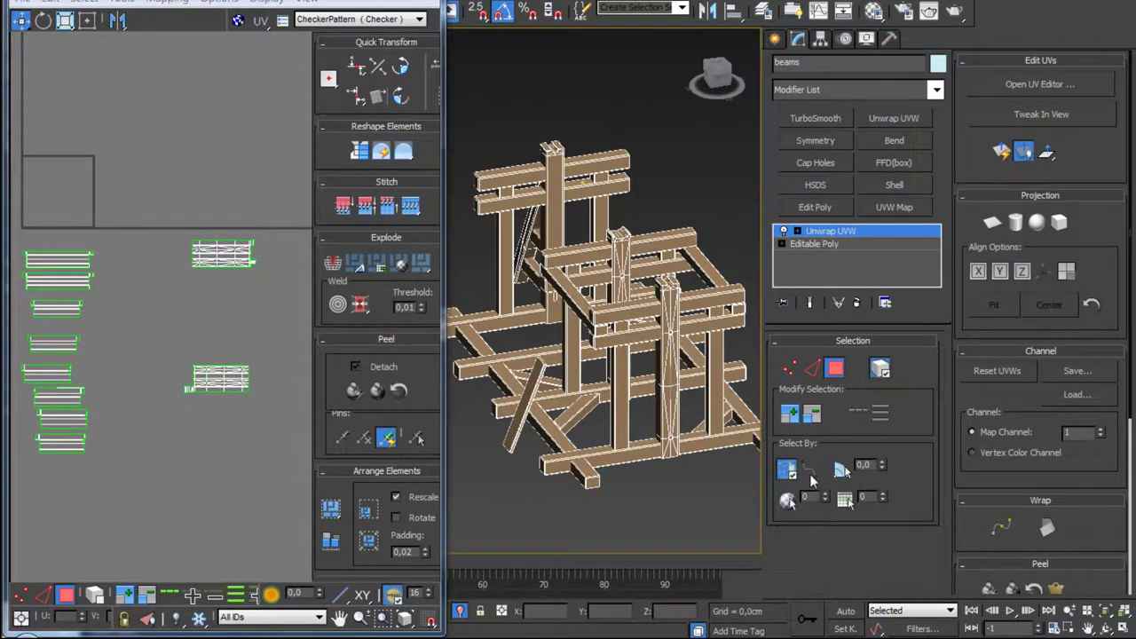
click(786, 471)
click(671, 402)
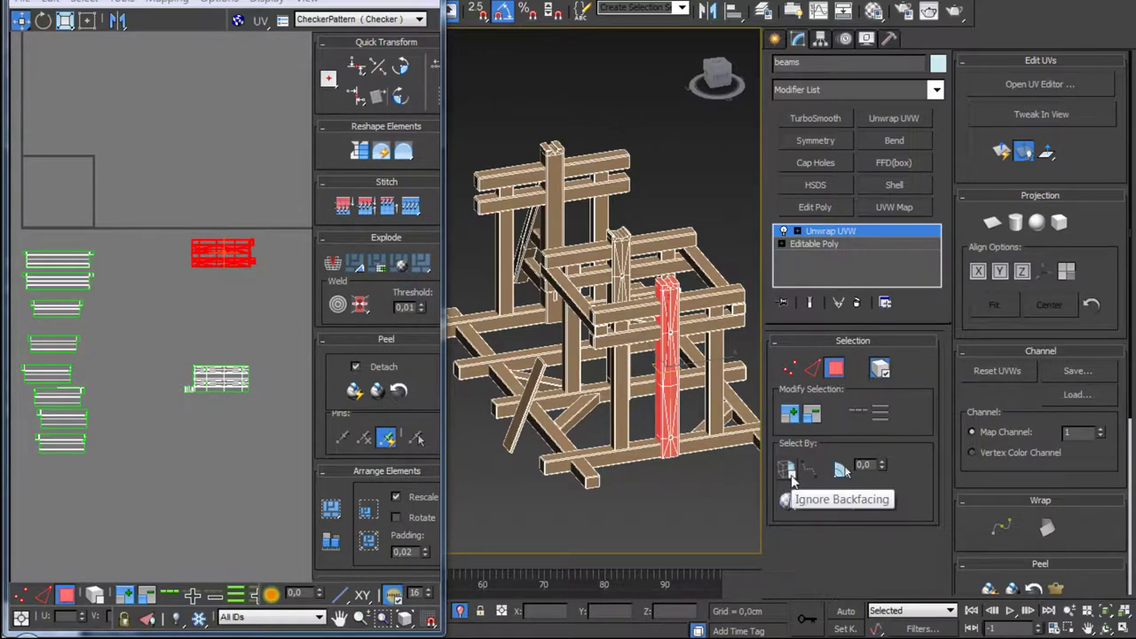
Step: Select both vertical posts and move their UV shells down-left under the other strips
alt+middle_drag(675, 399, 600, 297)
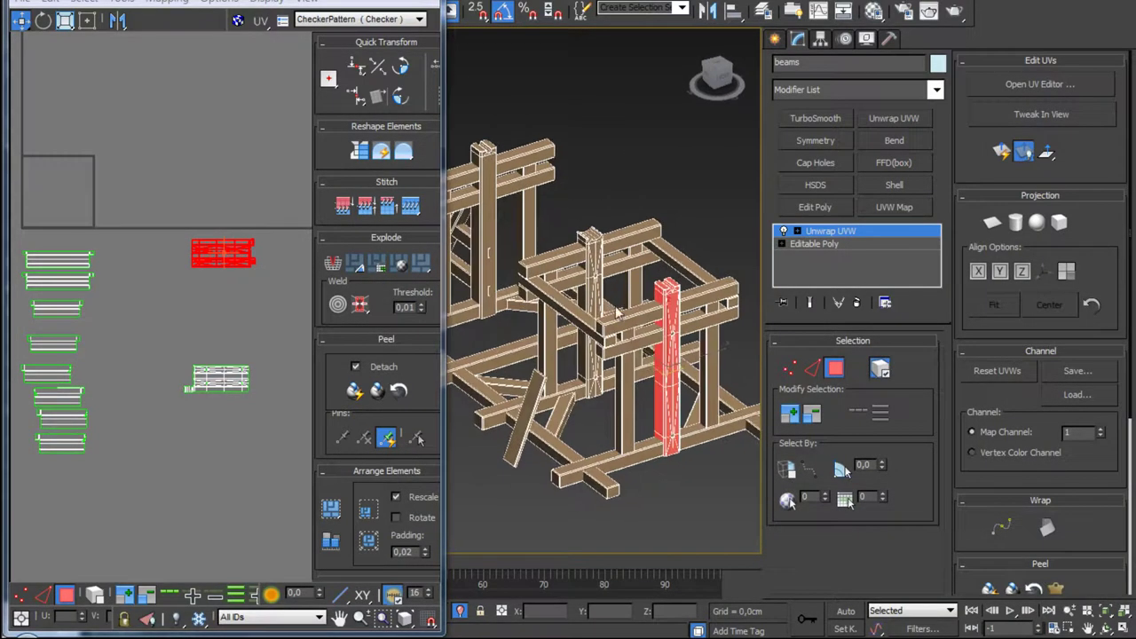
ctrl+click(600, 297)
scroll(291, 335, down, 3)
middle_drag(170, 213, 140, 206)
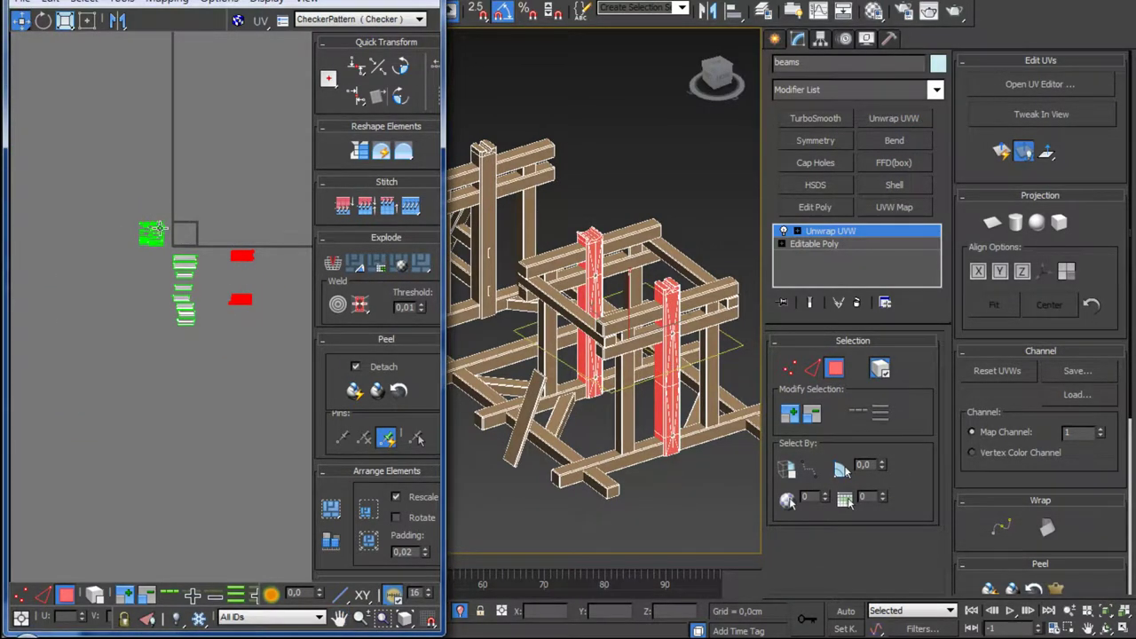
scroll(152, 250, up, 3)
middle_drag(152, 249, 220, 225)
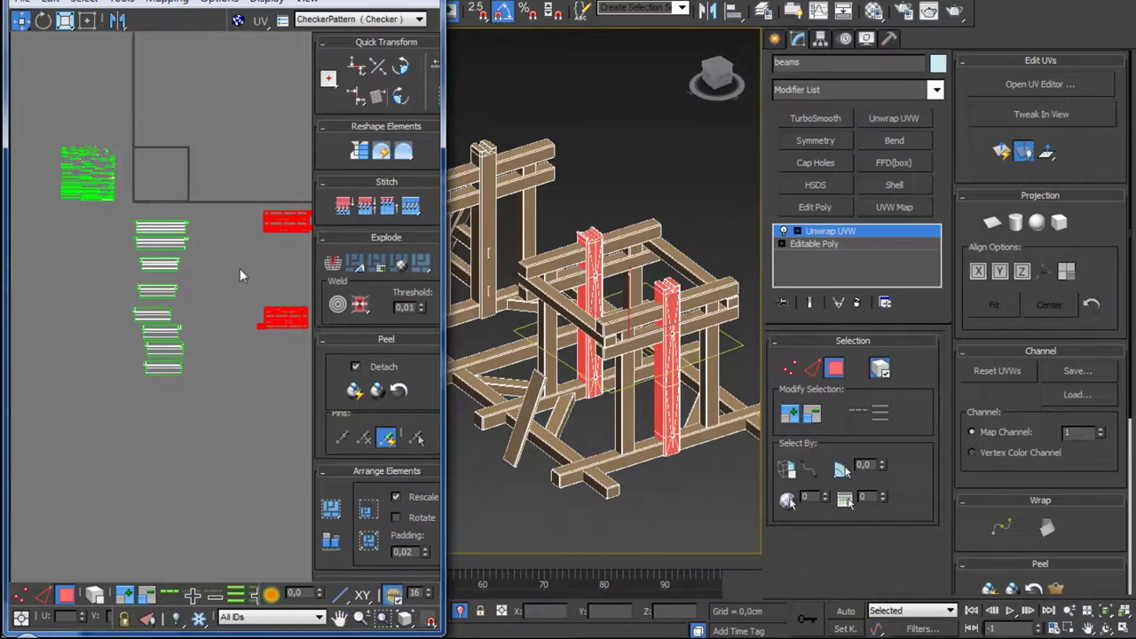
middle_drag(240, 268, 206, 303)
scroll(259, 257, up, 3)
scroll(248, 314, down, 4)
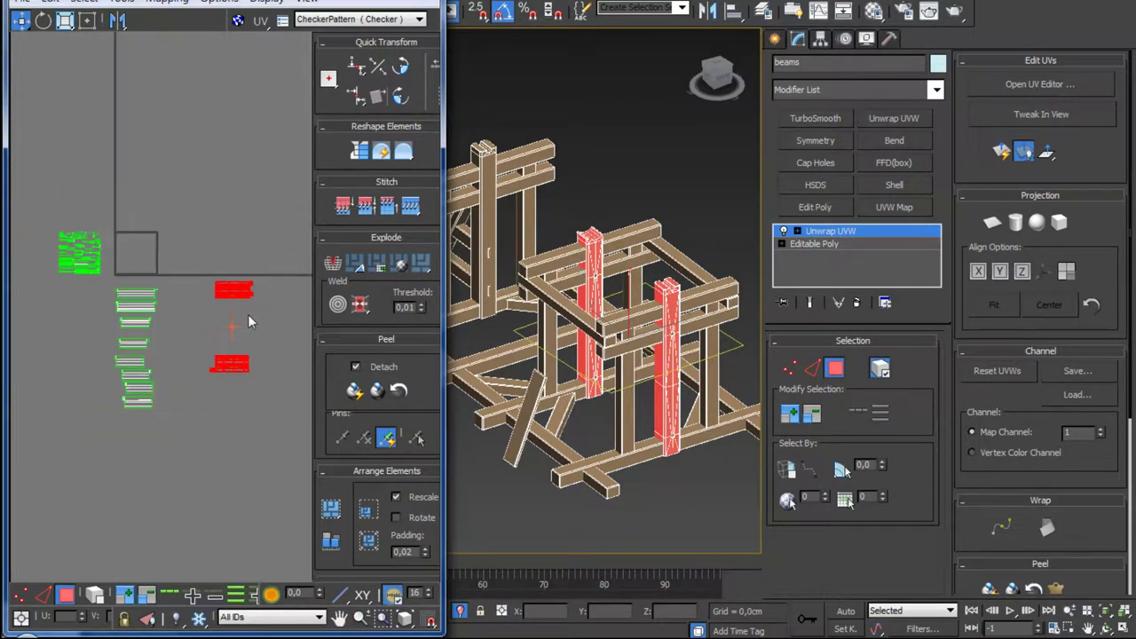
mouse_move(249, 364)
mouse_down()
mouse_move(191, 522)
mouse_move(127, 479)
mouse_move(137, 454)
mouse_up()
click(123, 537)
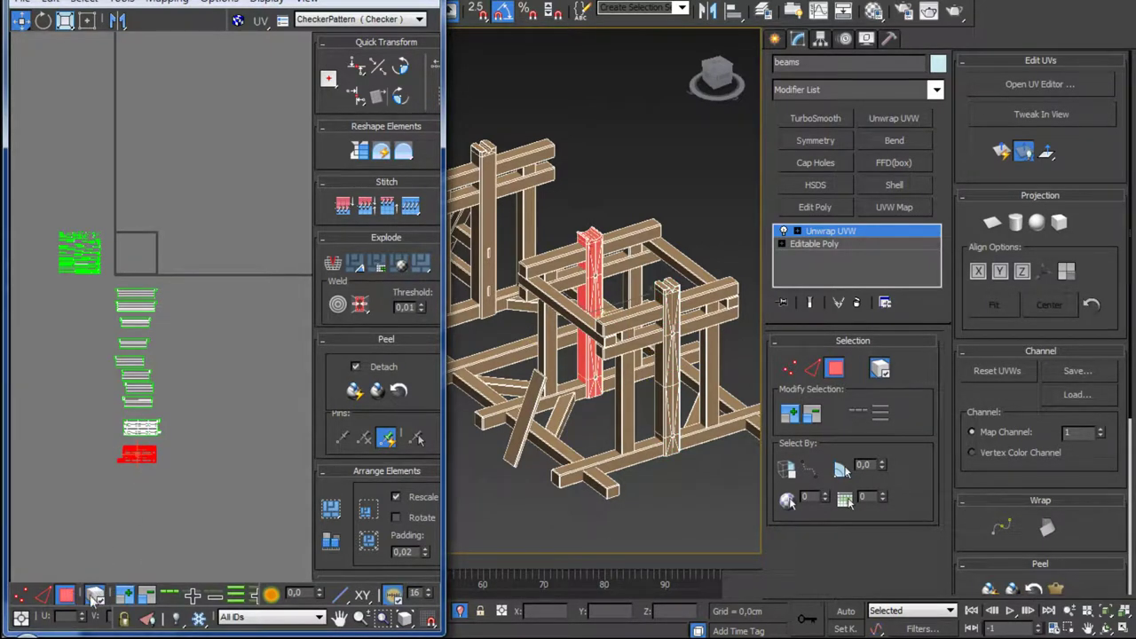
Step: Click neighbouring strips to identify their beams, then reselect both vertical posts
click(149, 426)
click(138, 402)
click(138, 388)
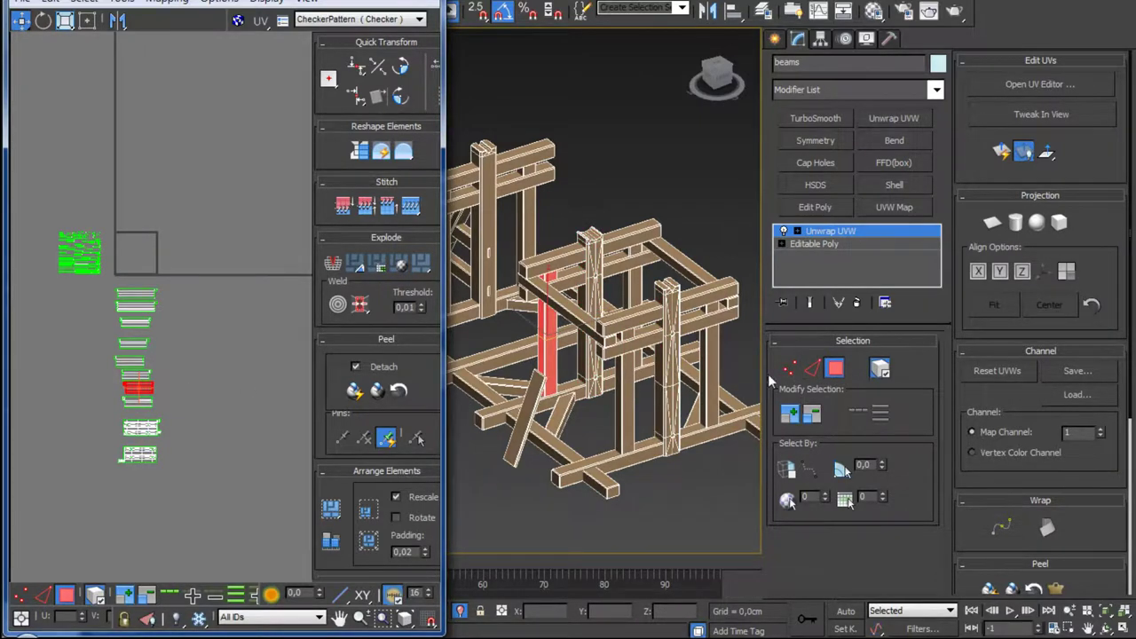
click(672, 369)
ctrl+click(590, 283)
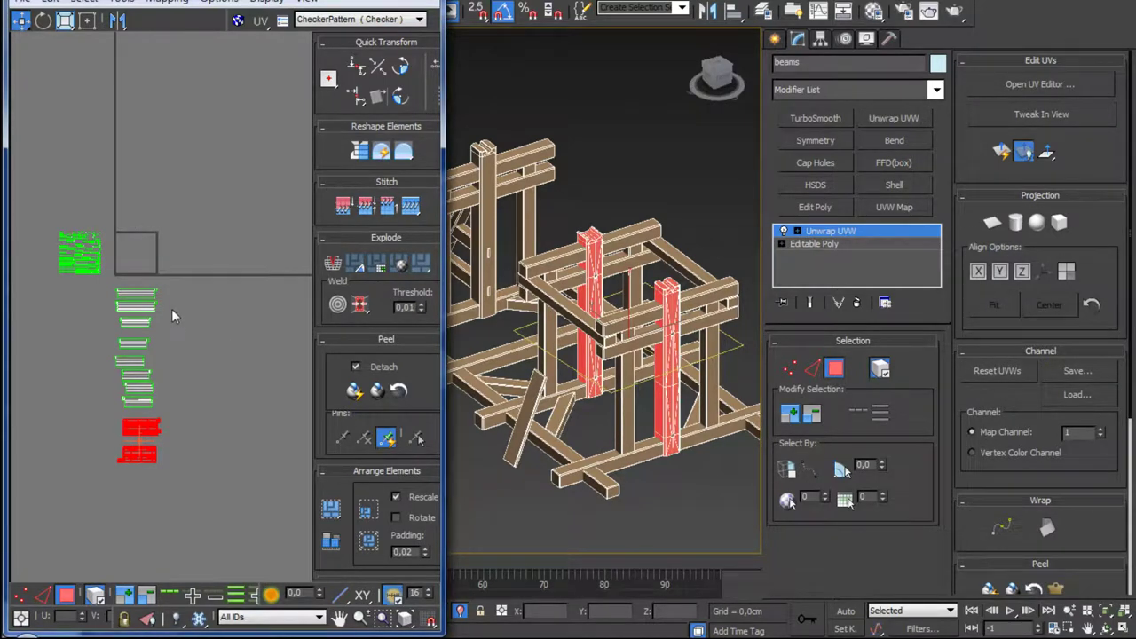
scroll(171, 309, up, 2)
scroll(183, 317, up, 3)
scroll(156, 252, up, 2)
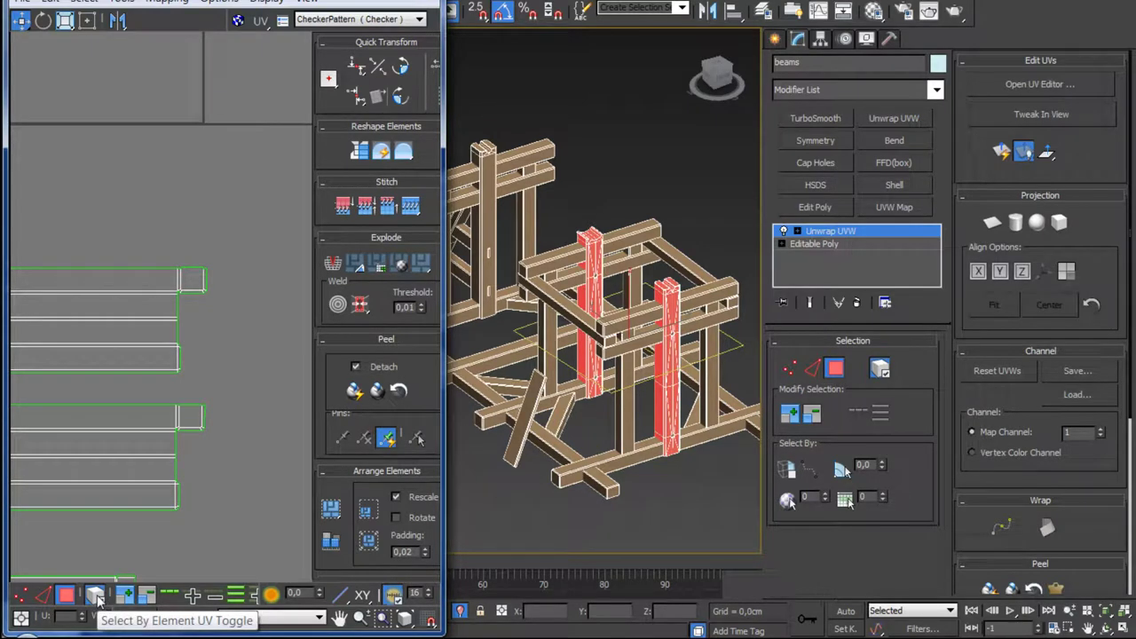
Step: Move the small square end-cap UV shell aside and auto-pack the UV shells
scroll(221, 346, down, 2)
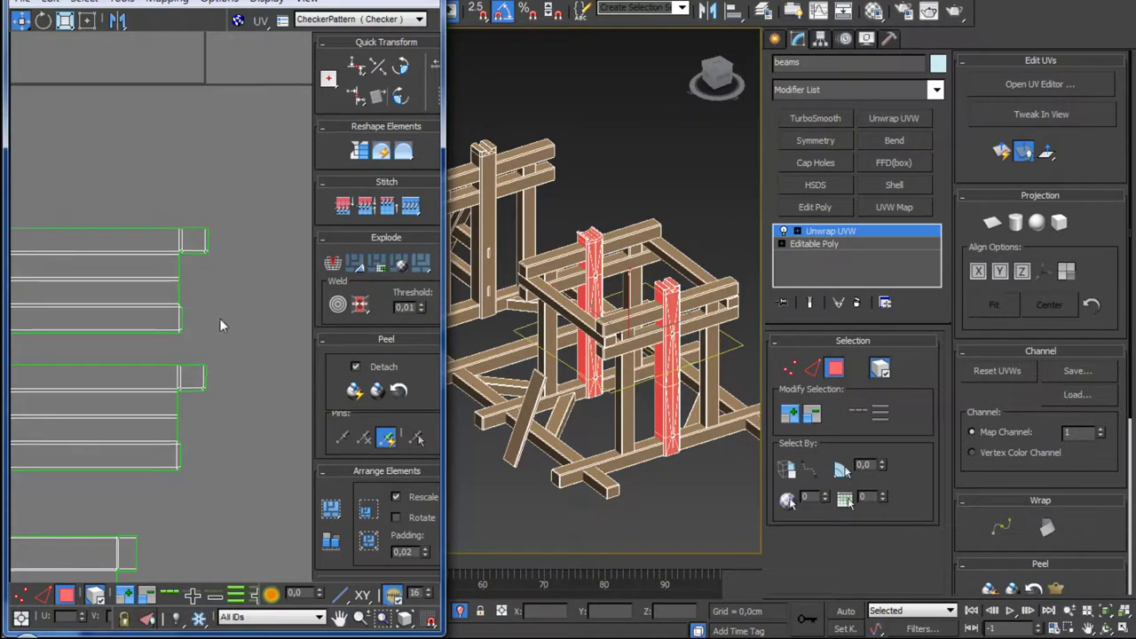
scroll(219, 321, down, 2)
scroll(219, 325, down, 2)
scroll(157, 352, up, 2)
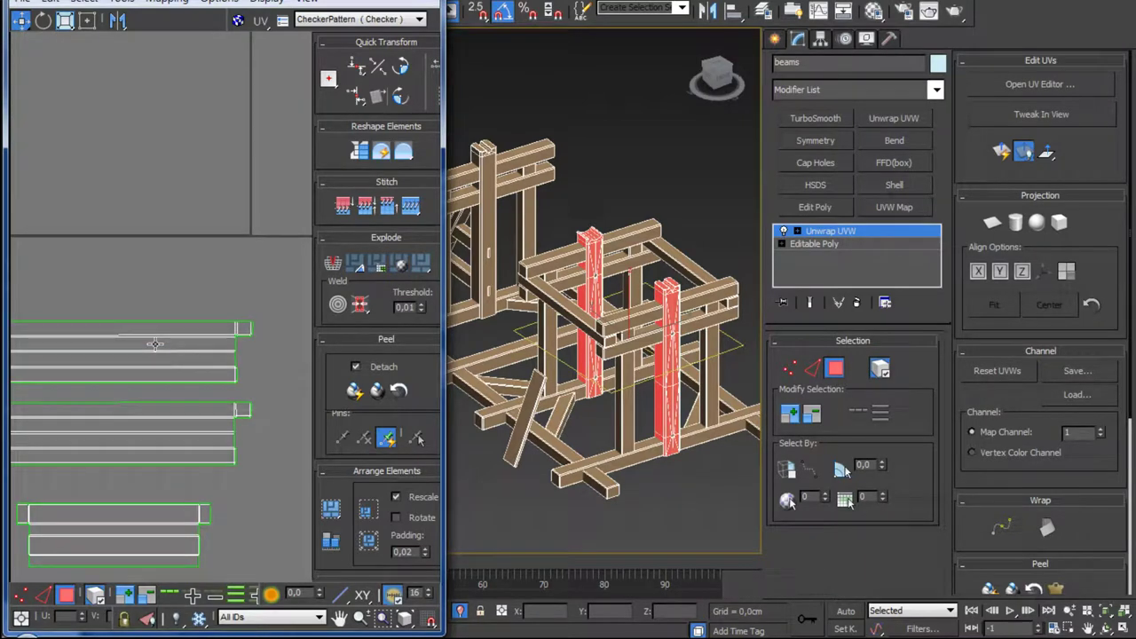
scroll(164, 348, down, 2)
scroll(195, 345, up, 2)
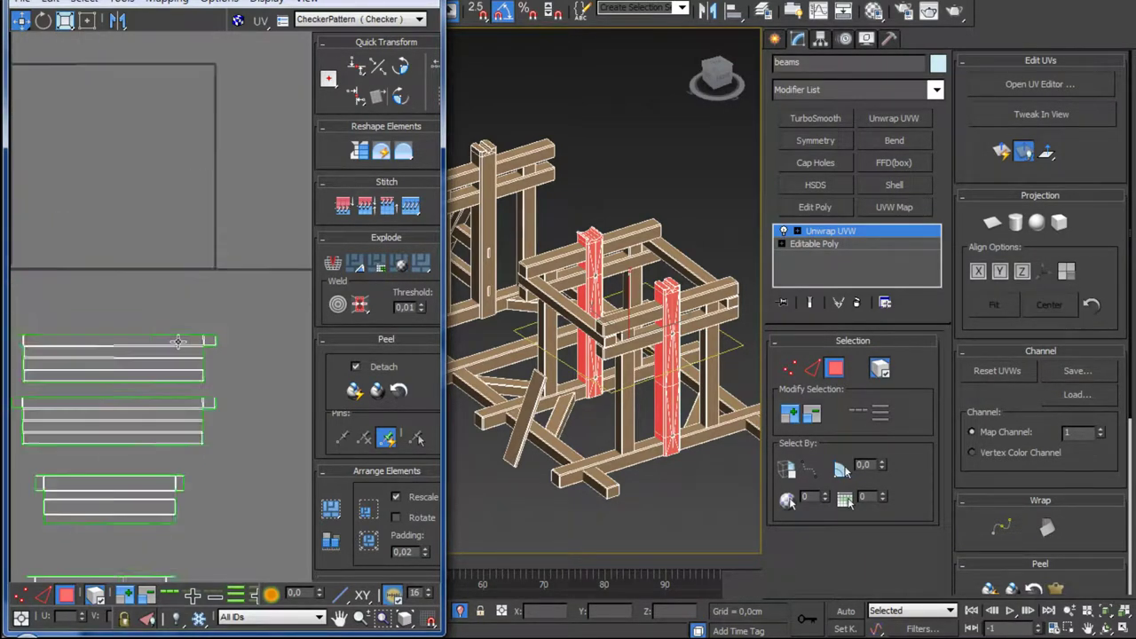
scroll(213, 337, up, 2)
scroll(111, 539, down, 2)
scroll(176, 448, up, 2)
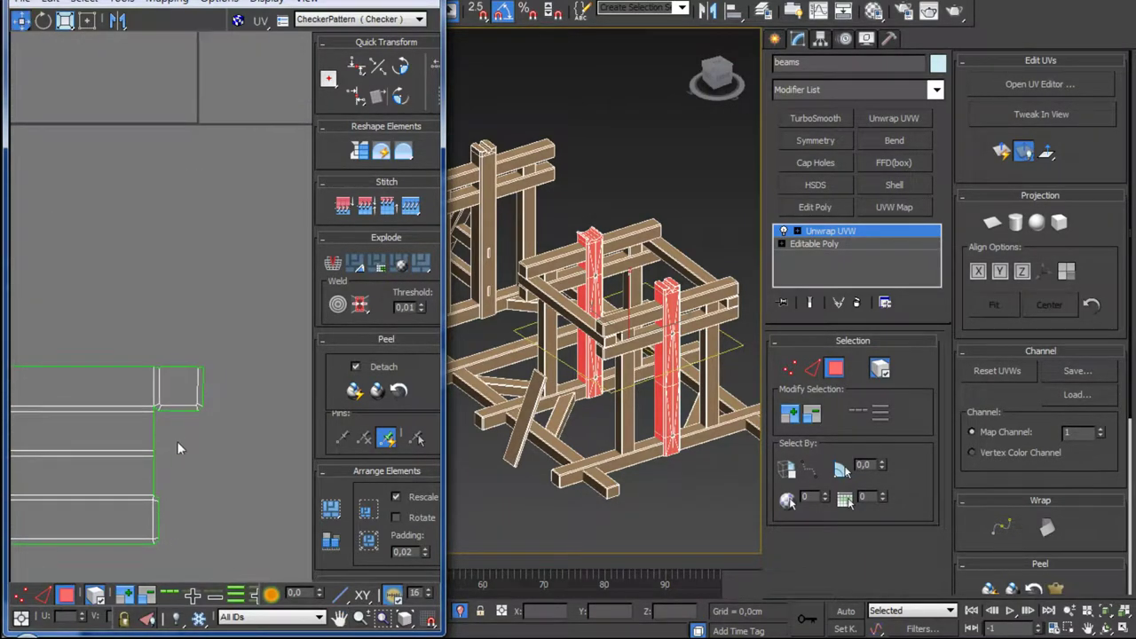
drag(169, 451, 169, 454)
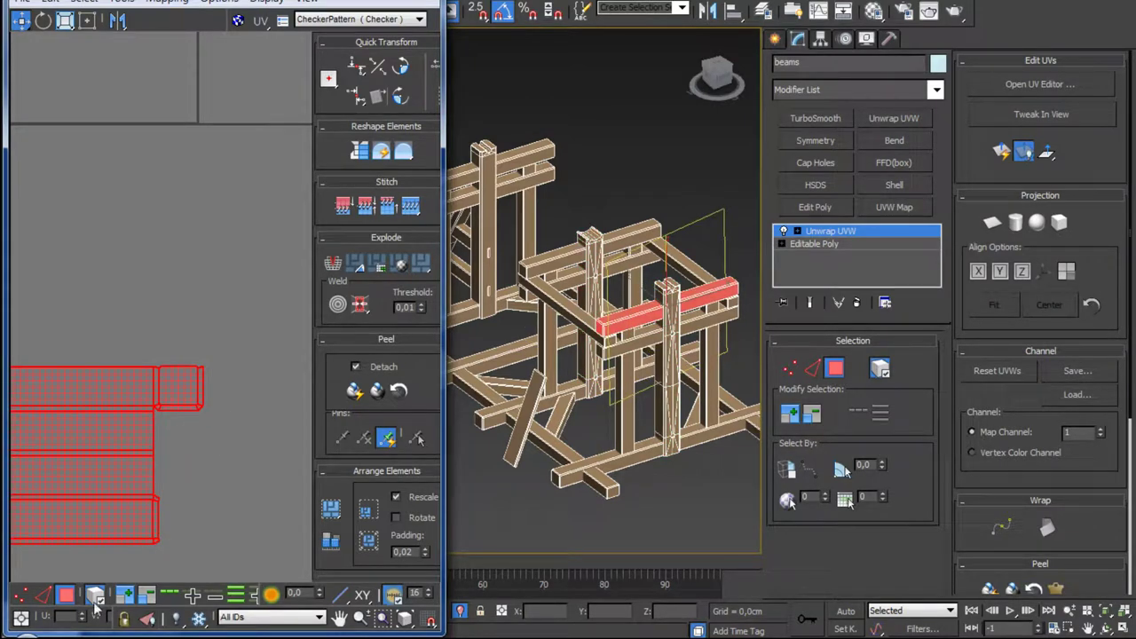
click(195, 429)
drag(182, 390, 156, 428)
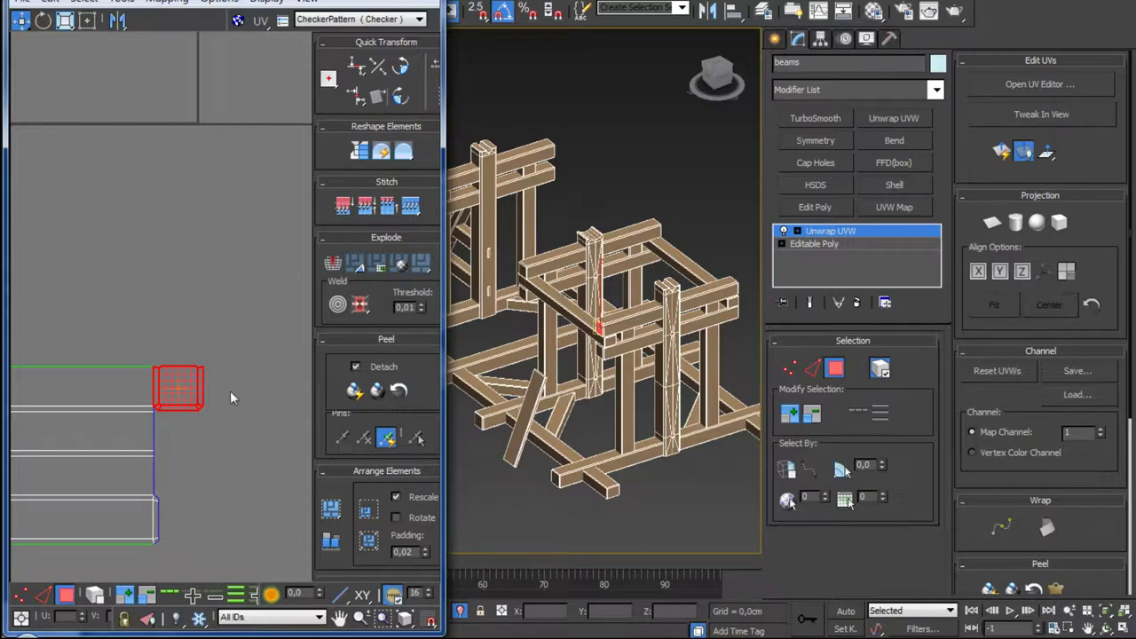
drag(184, 390, 222, 391)
click(196, 433)
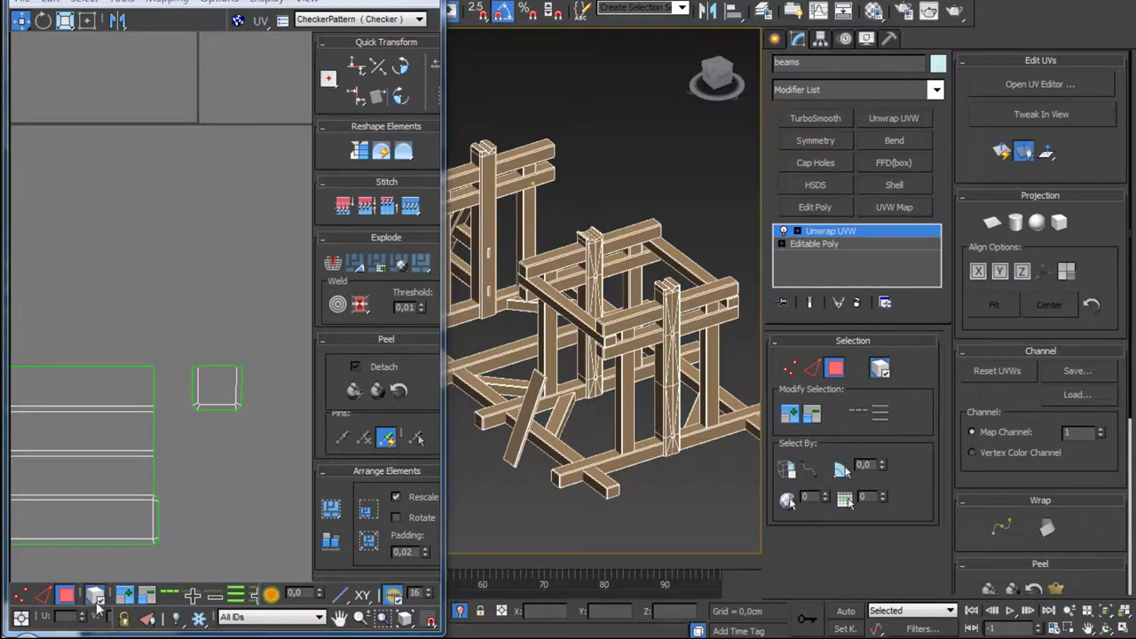
click(330, 506)
Step: Select a beam's UV island and inspect the two crossbeams on the post from the side
click(161, 389)
scroll(182, 391, down, 3)
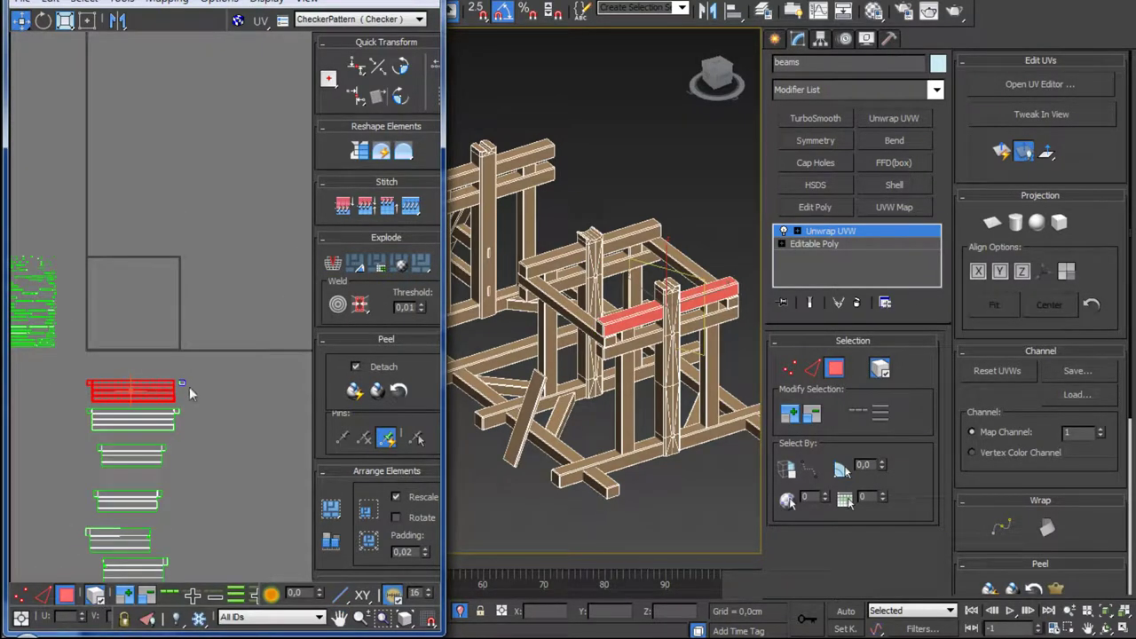
scroll(183, 382, up, 5)
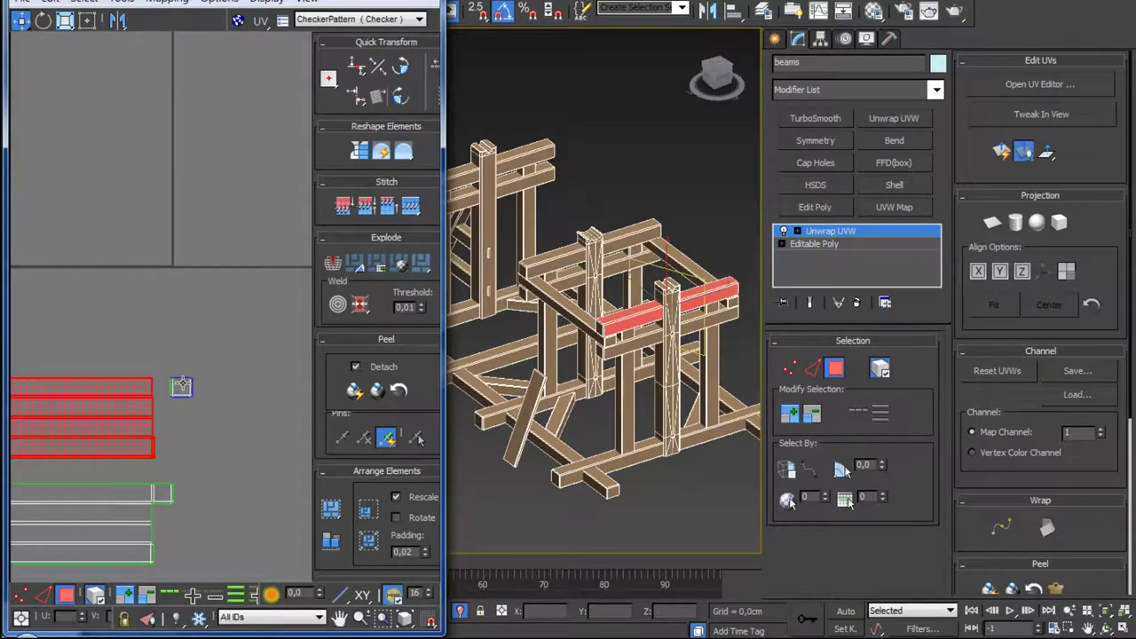
scroll(186, 399, down, 2)
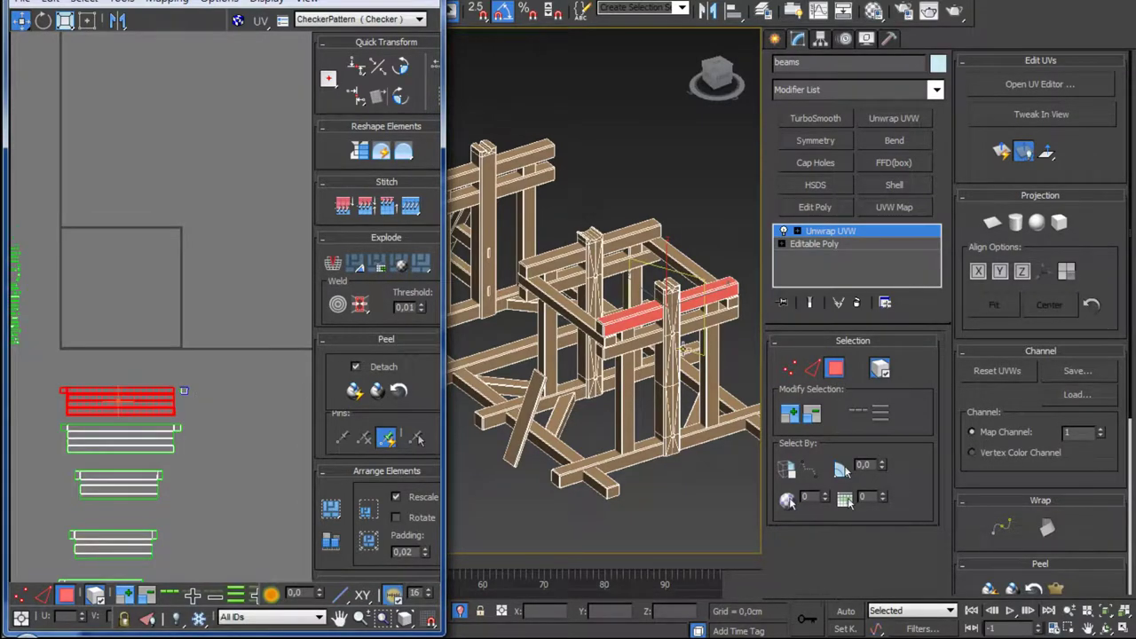
alt+middle_drag(603, 337, 551, 338)
key(z)
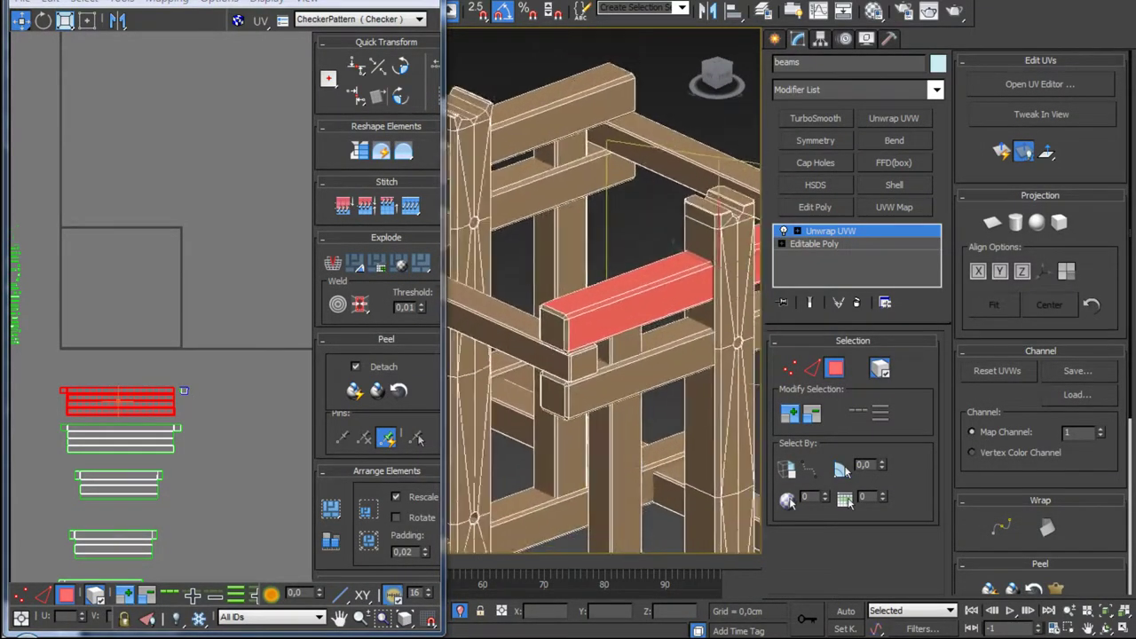
mouse_move(621, 266)
alt+middle_down()
mouse_move(578, 260)
mouse_move(398, 415)
alt+middle_up()
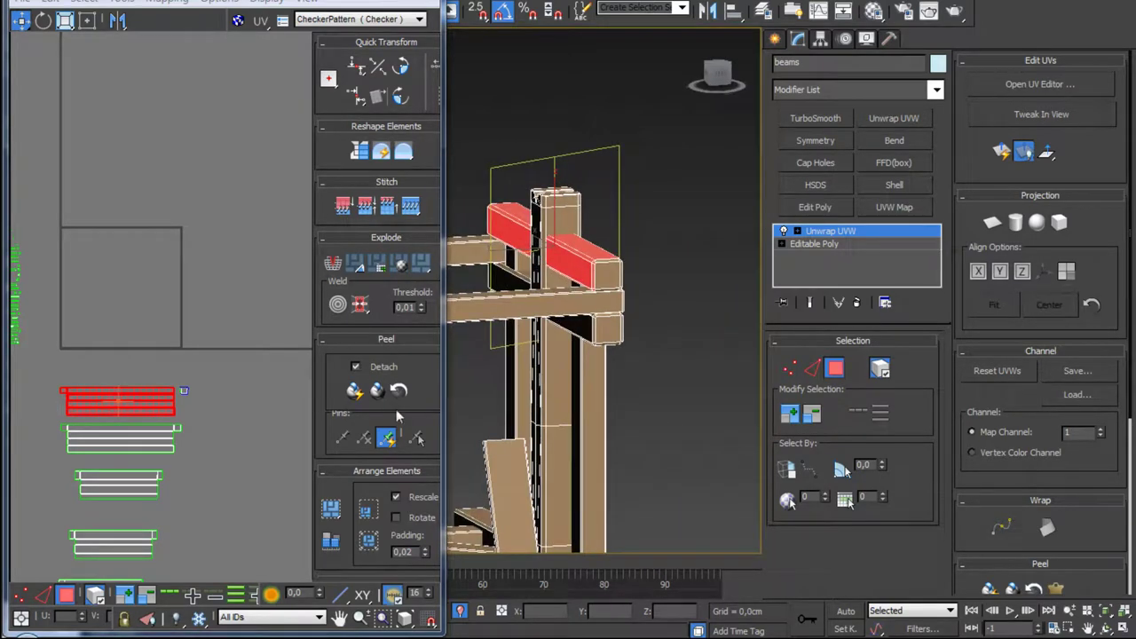
click(665, 321)
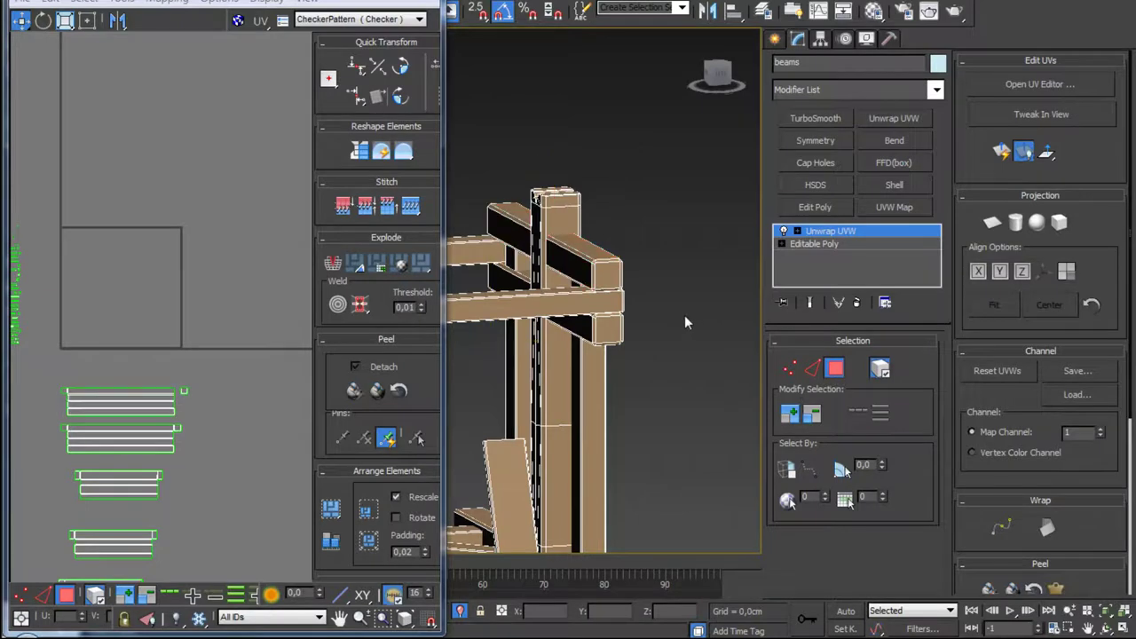
click(619, 261)
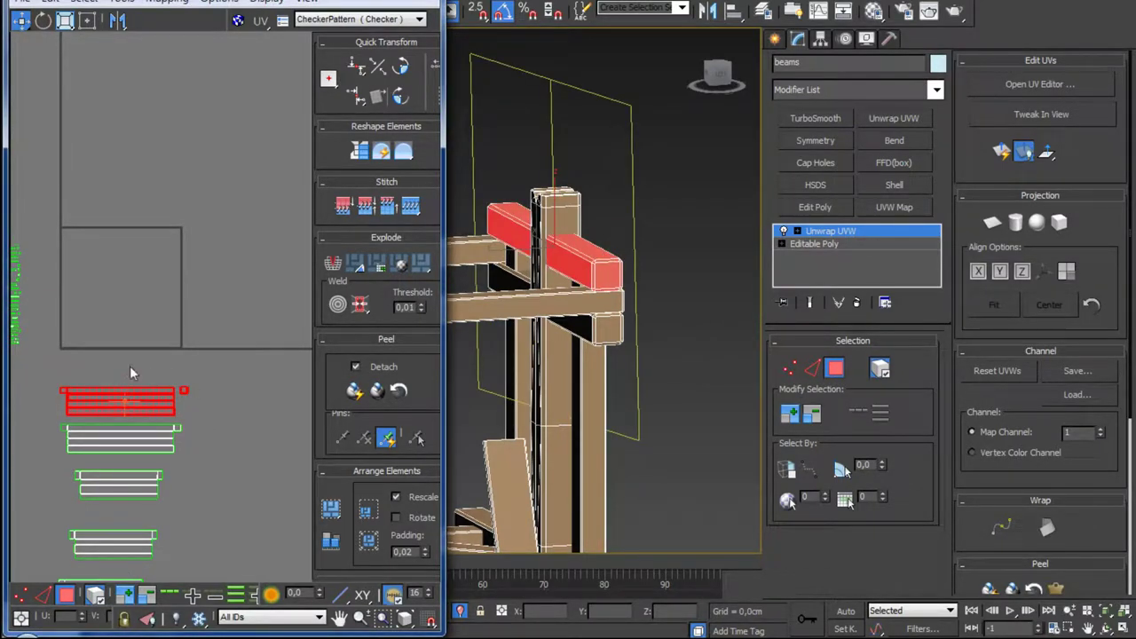
scroll(130, 365, down, 3)
scroll(124, 366, up, 4)
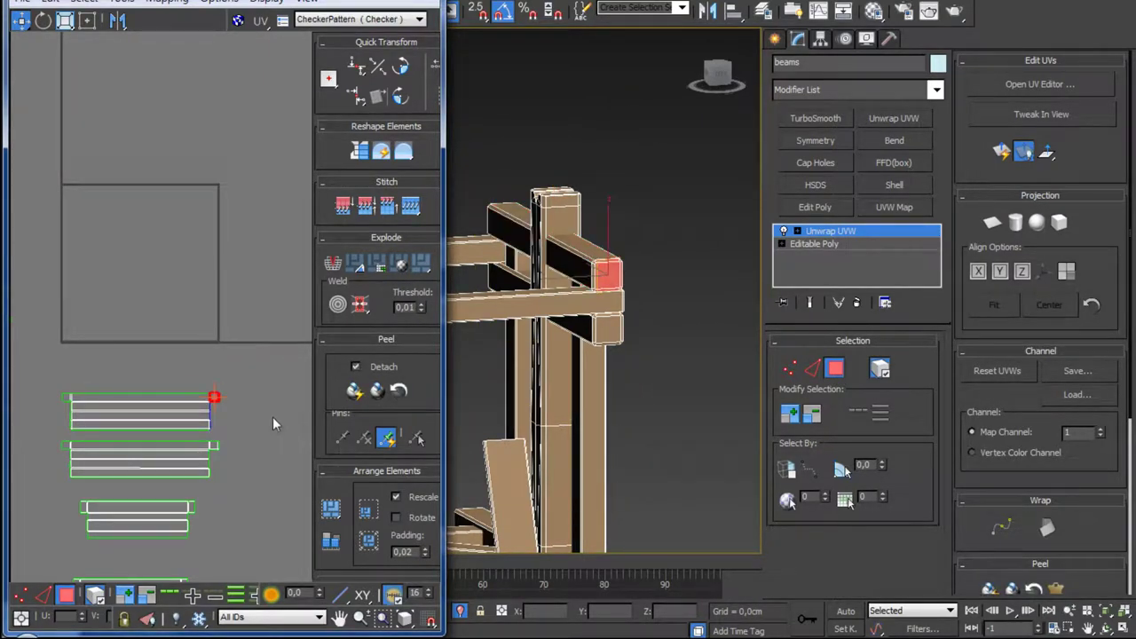
Step: Select all the new beam islands in the UV layout and check them on the model
click(246, 419)
scroll(244, 391, down, 3)
middle_drag(230, 485, 266, 414)
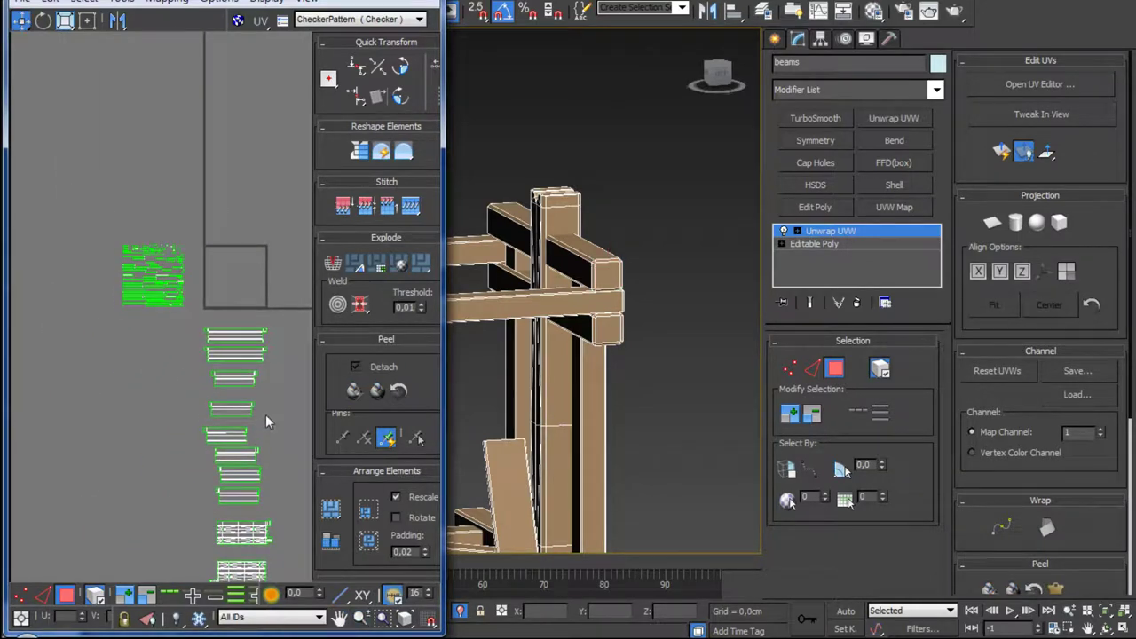
scroll(246, 338, down, 2)
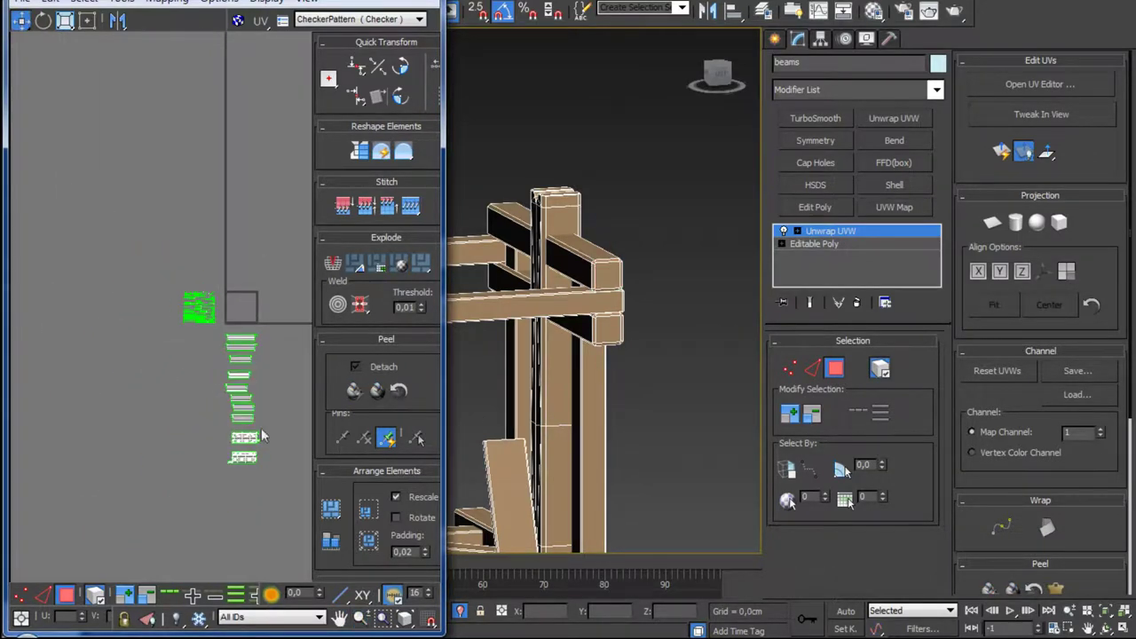
middle_drag(311, 305, 236, 293)
key(ctrl+a)
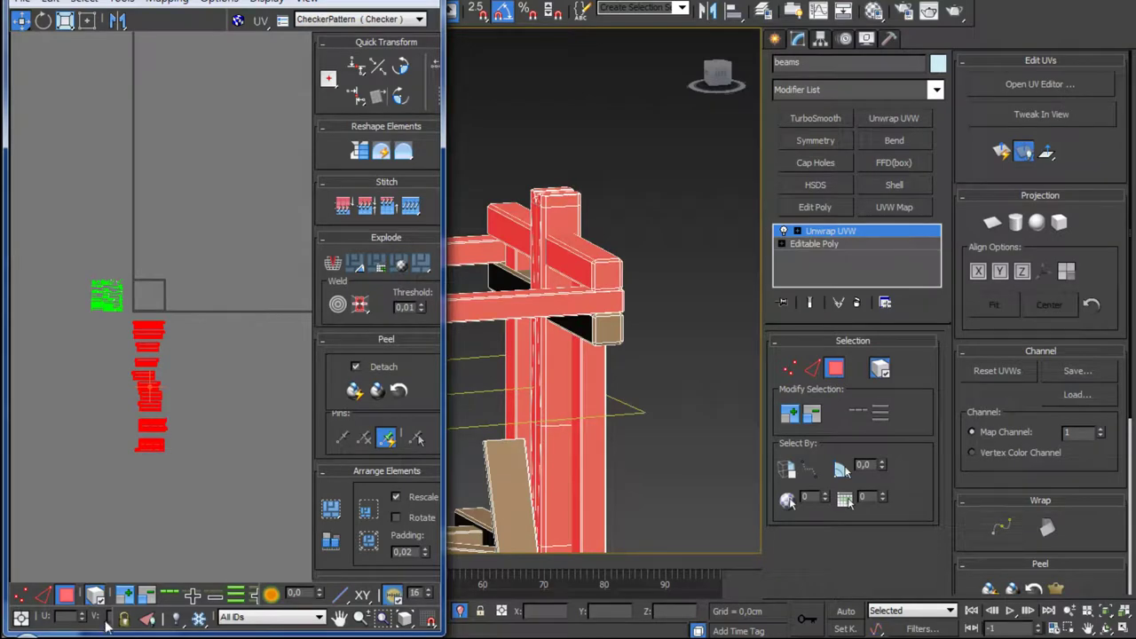
scroll(519, 330, down, 4)
mouse_move(533, 426)
alt+middle_down()
mouse_move(552, 449)
mouse_move(621, 426)
alt+middle_up()
scroll(664, 411, up, 5)
scroll(663, 411, down, 3)
click(565, 421)
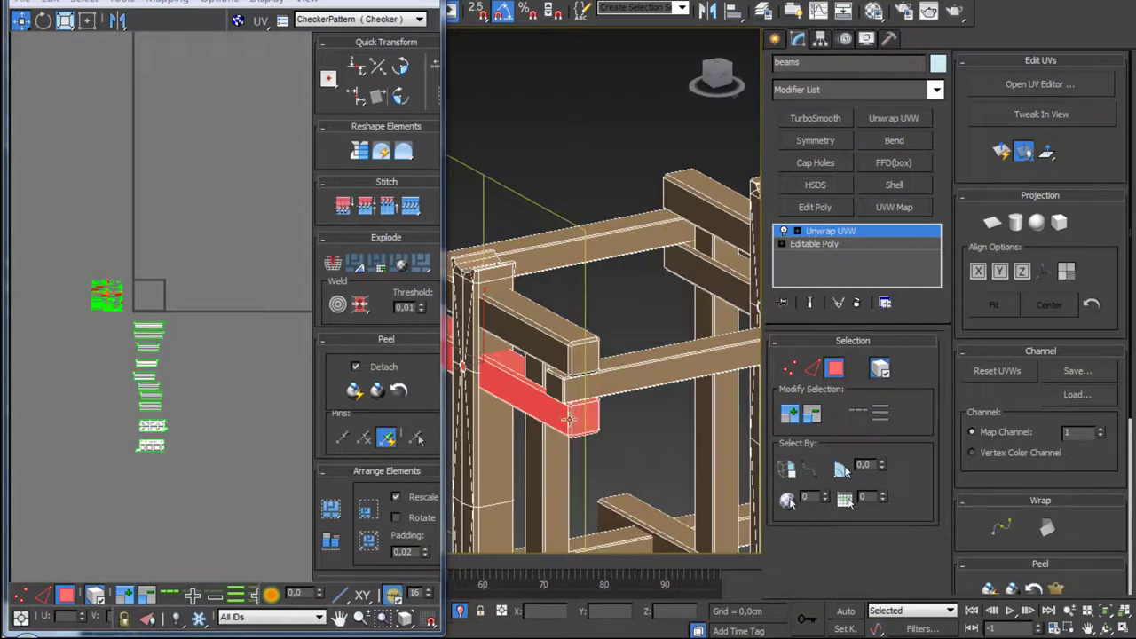
scroll(664, 423, down, 2)
scroll(588, 404, up, 5)
scroll(625, 387, down, 5)
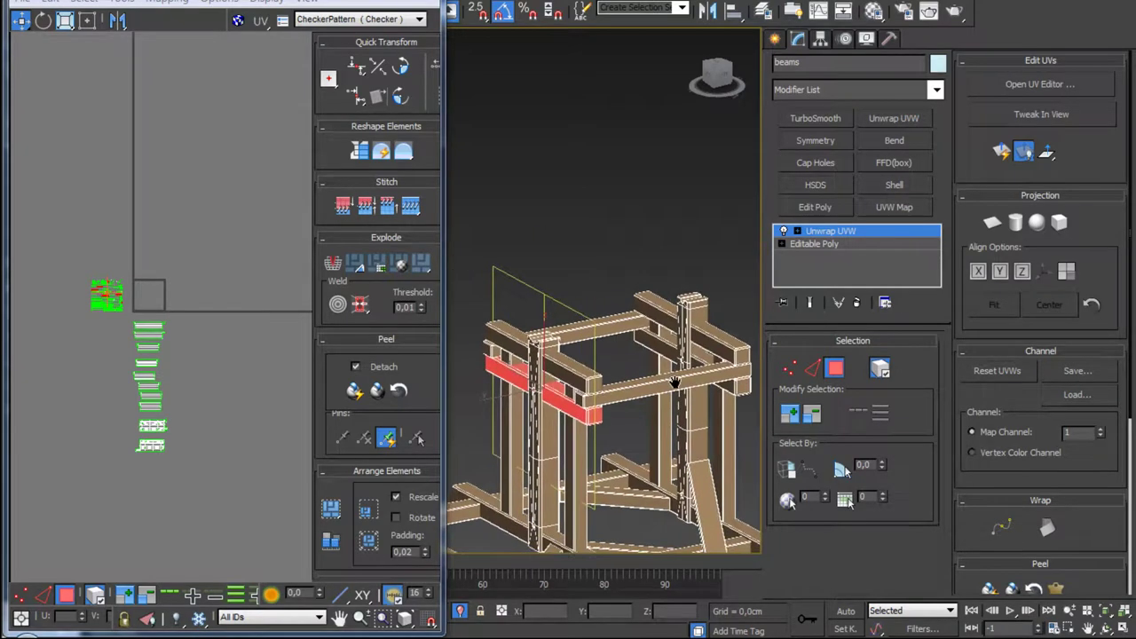
alt+middle_drag(576, 366, 560, 361)
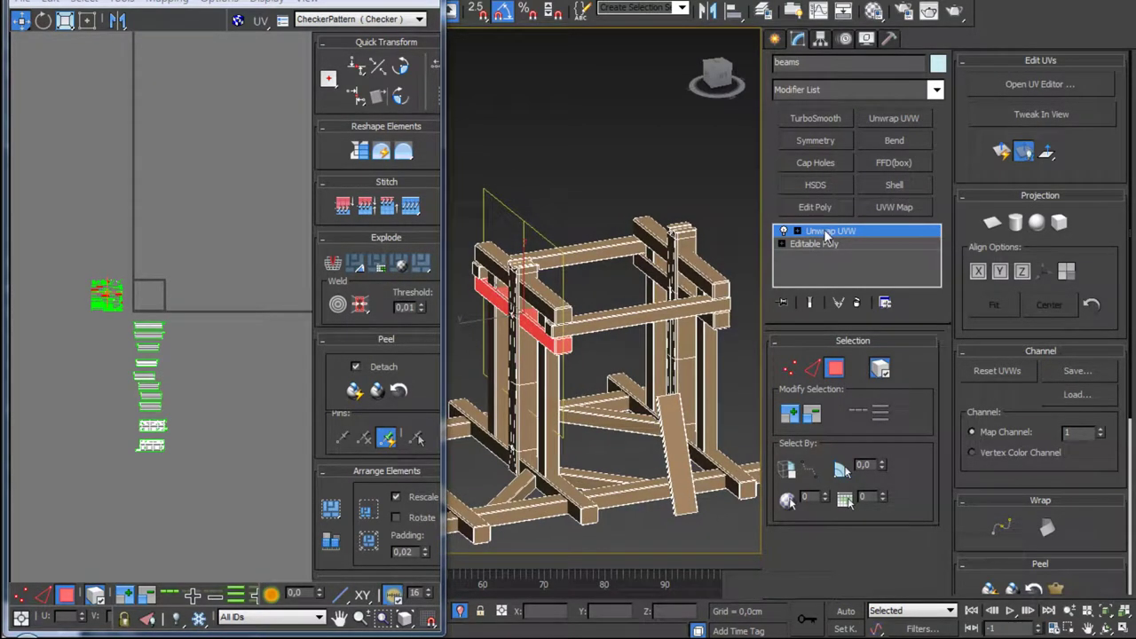
Step: Collapse the Unwrap UVW into the Editable Poly and select both top beams as elements
right_click(790, 231)
click(907, 385)
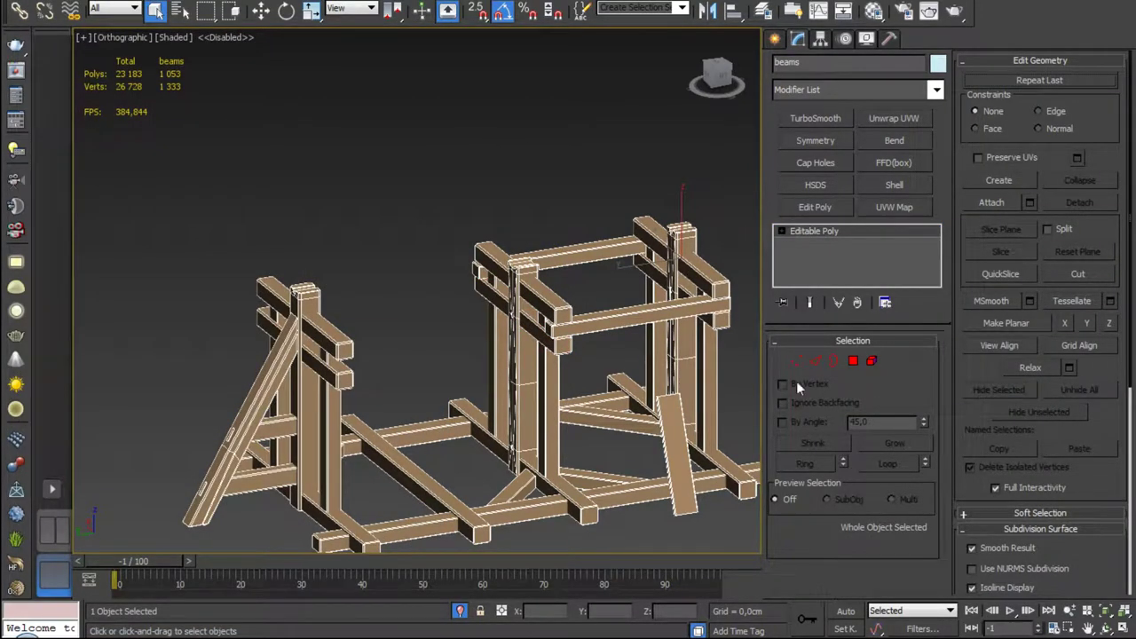
click(871, 361)
click(701, 271)
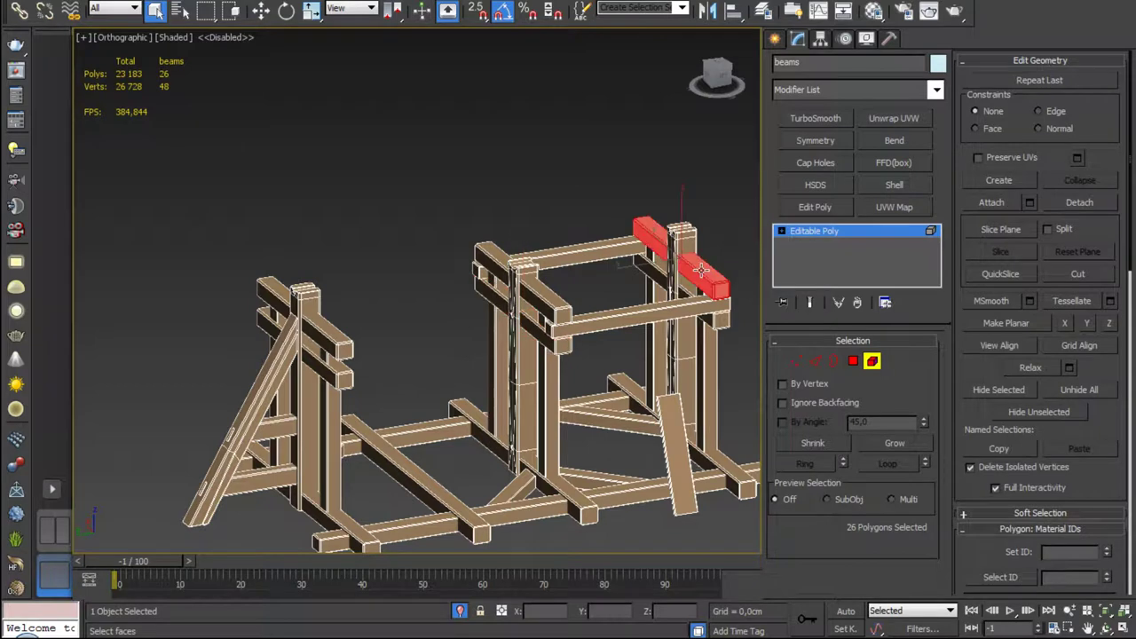
ctrl+click(549, 307)
Step: Clone the two top beams about 52 cm down along Z as elements of the same mesh
key(w)
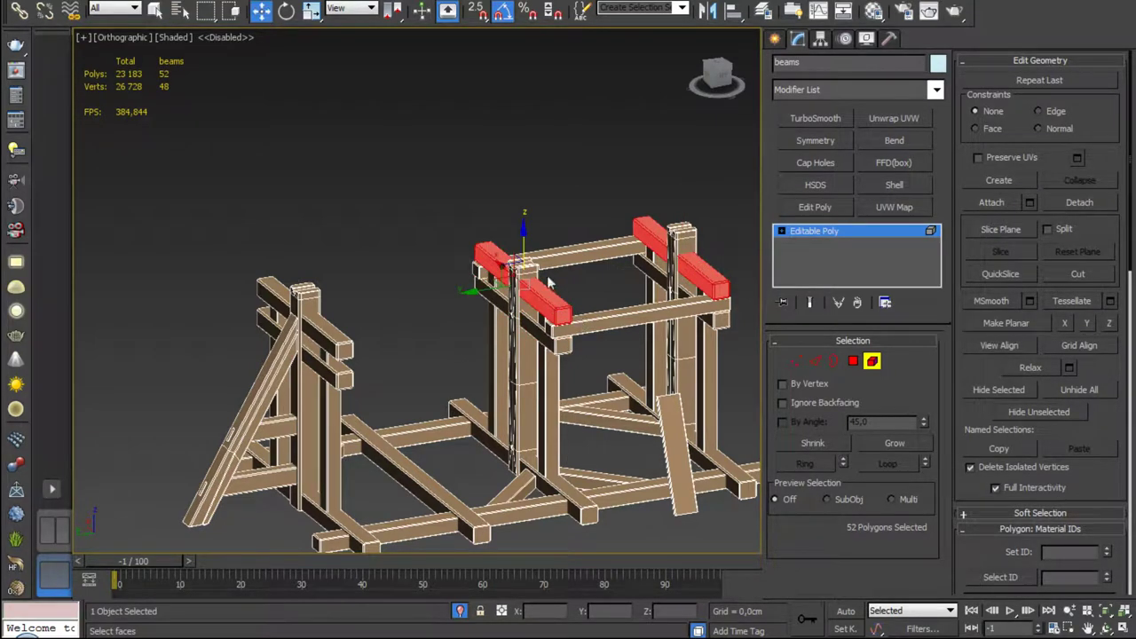
shift+drag(525, 242, 524, 265)
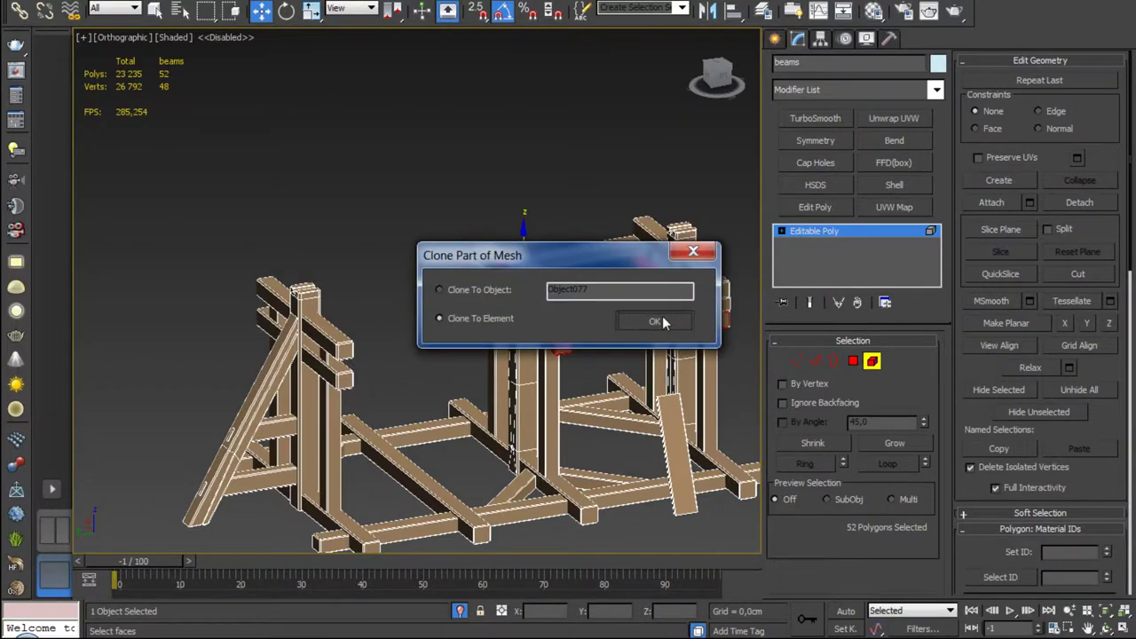
click(658, 320)
middle_drag(575, 372, 566, 418)
scroll(558, 380, up, 7)
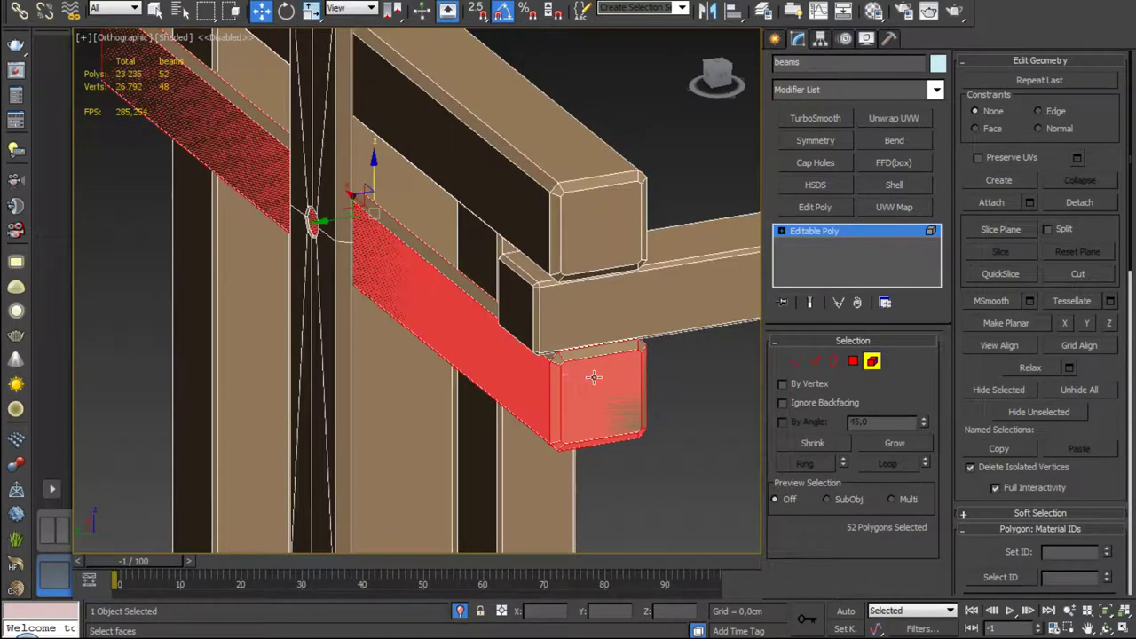
scroll(633, 368, down, 5)
alt+middle_drag(633, 369, 568, 373)
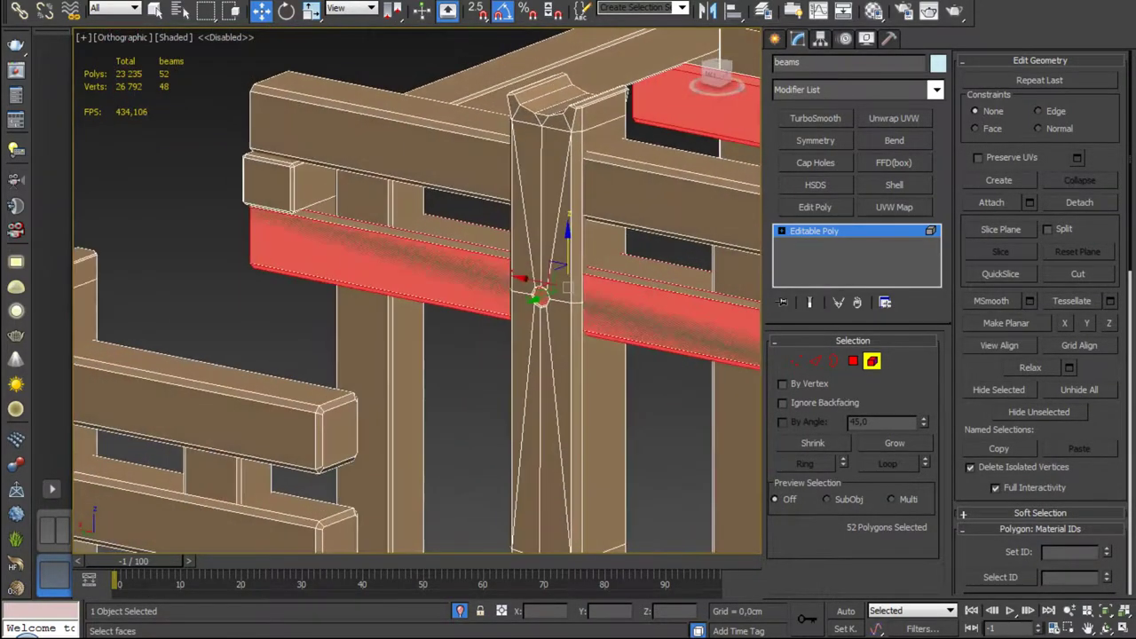
mouse_move(429, 213)
alt+middle_down()
mouse_move(590, 286)
mouse_move(551, 330)
mouse_move(475, 323)
mouse_move(463, 298)
mouse_move(539, 298)
mouse_move(503, 282)
mouse_move(307, 270)
alt+middle_up()
scroll(601, 290, up, 5)
scroll(602, 289, down, 5)
scroll(593, 297, up, 3)
scroll(496, 273, up, 3)
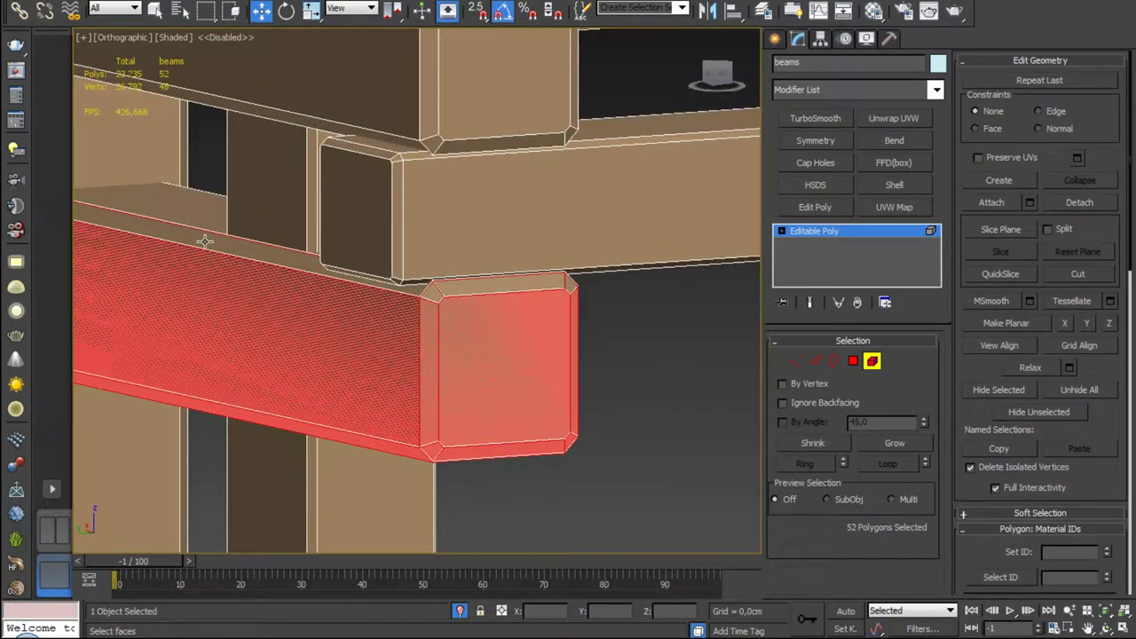
scroll(342, 268, down, 5)
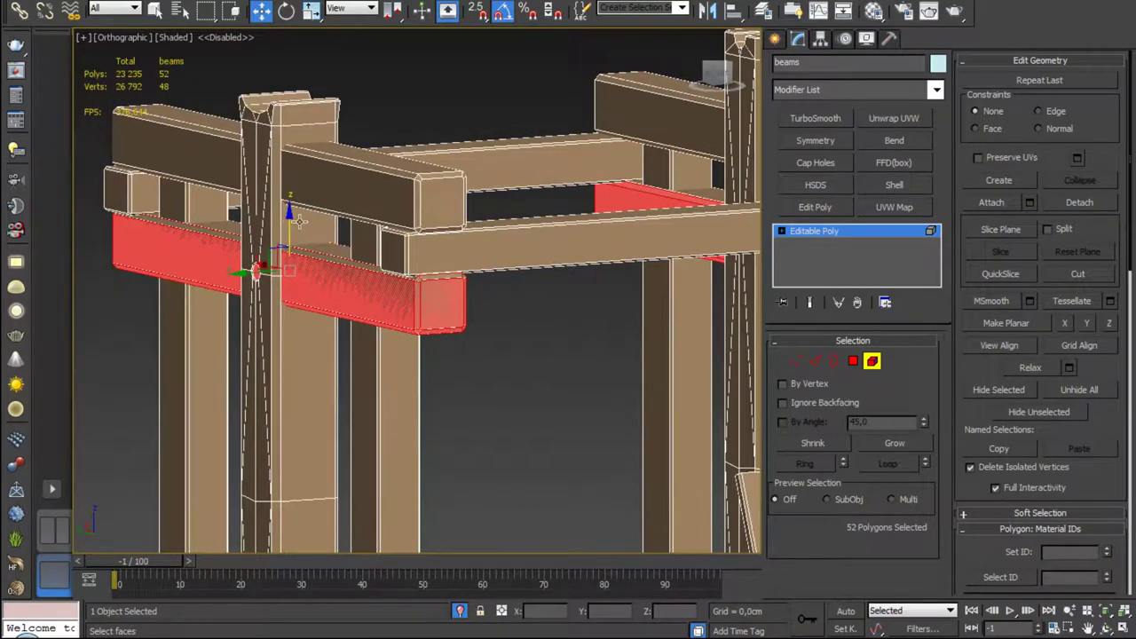
Step: Nudge the copied beams slightly down and select the beam ends to align
drag(300, 220, 458, 291)
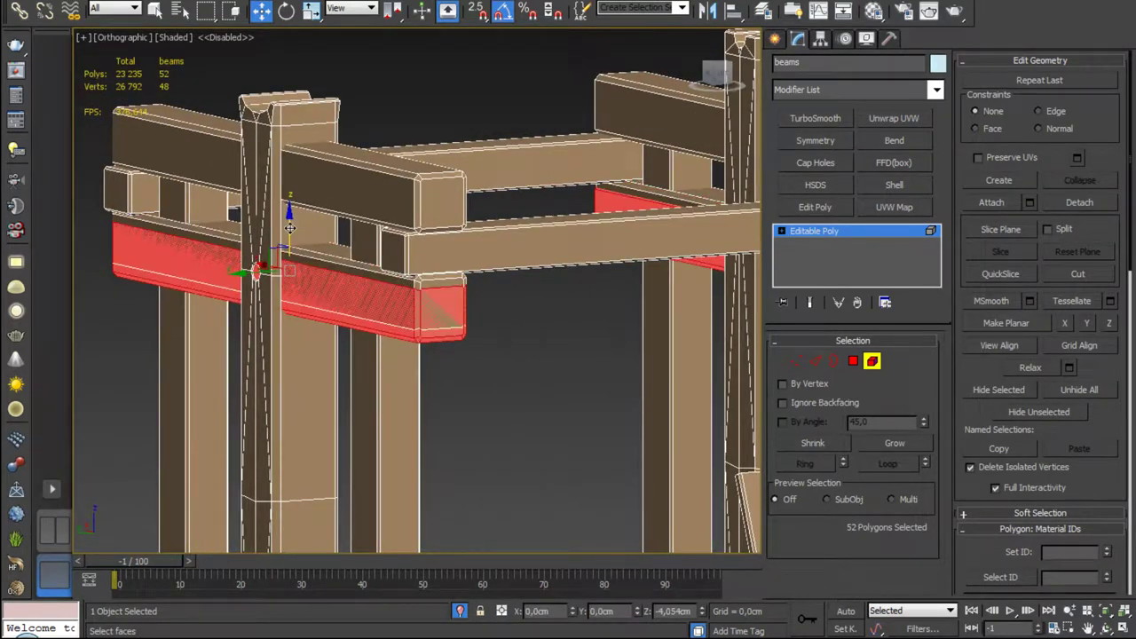
click(459, 291)
mouse_move(459, 291)
alt+middle_down()
mouse_move(516, 319)
mouse_move(418, 363)
alt+middle_up()
scroll(517, 319, up, 2)
scroll(418, 363, up, 3)
ctrl+click(535, 295)
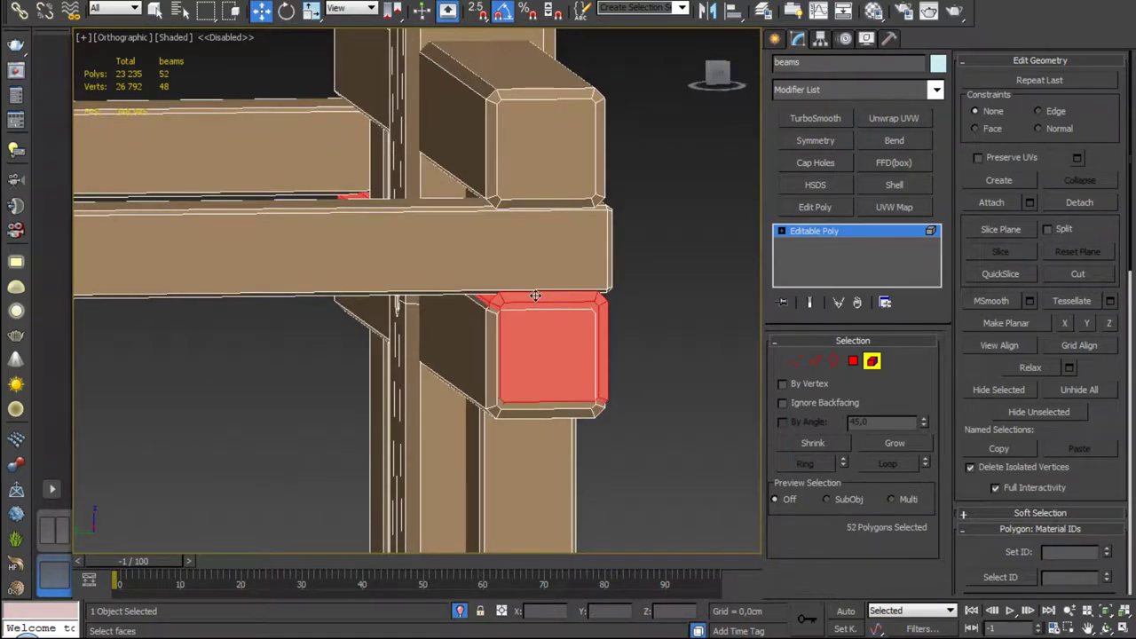
alt+click(535, 296)
scroll(474, 340, down, 4)
scroll(430, 347, up, 3)
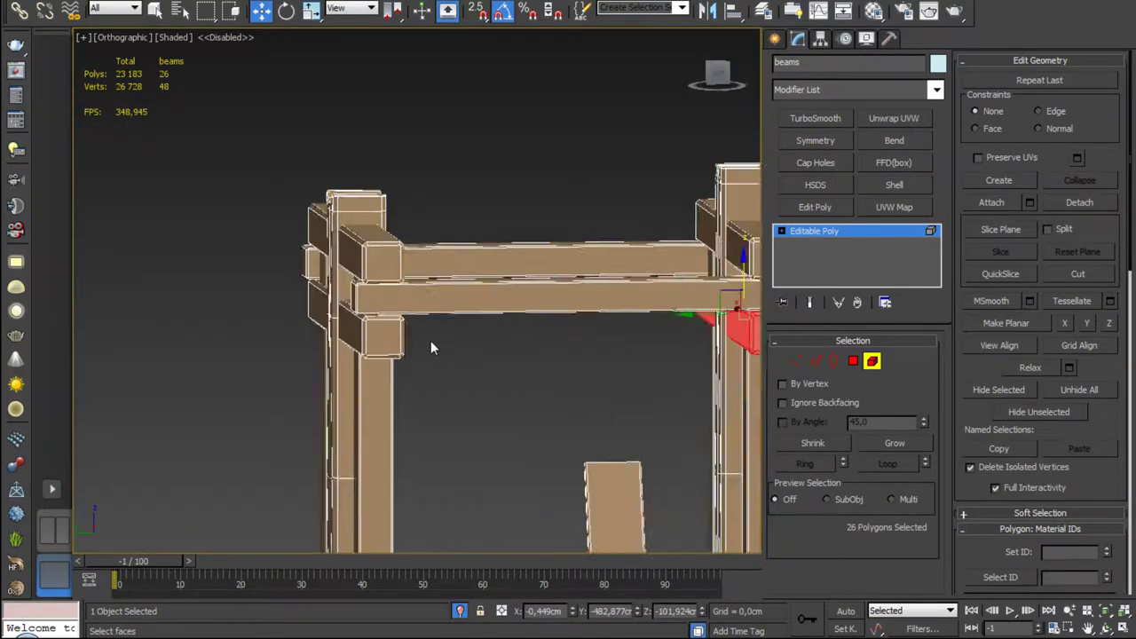
scroll(430, 347, up, 2)
ctrl+click(374, 330)
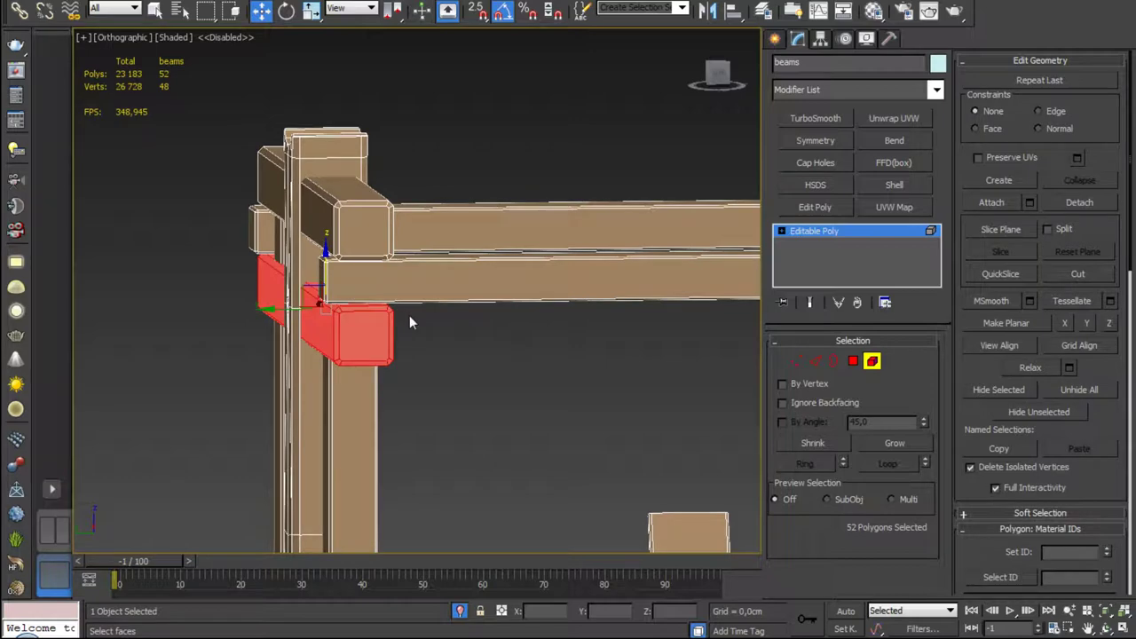
Step: Line the beam ends up with the post joint in the Left view and exit Element mode
click(710, 87)
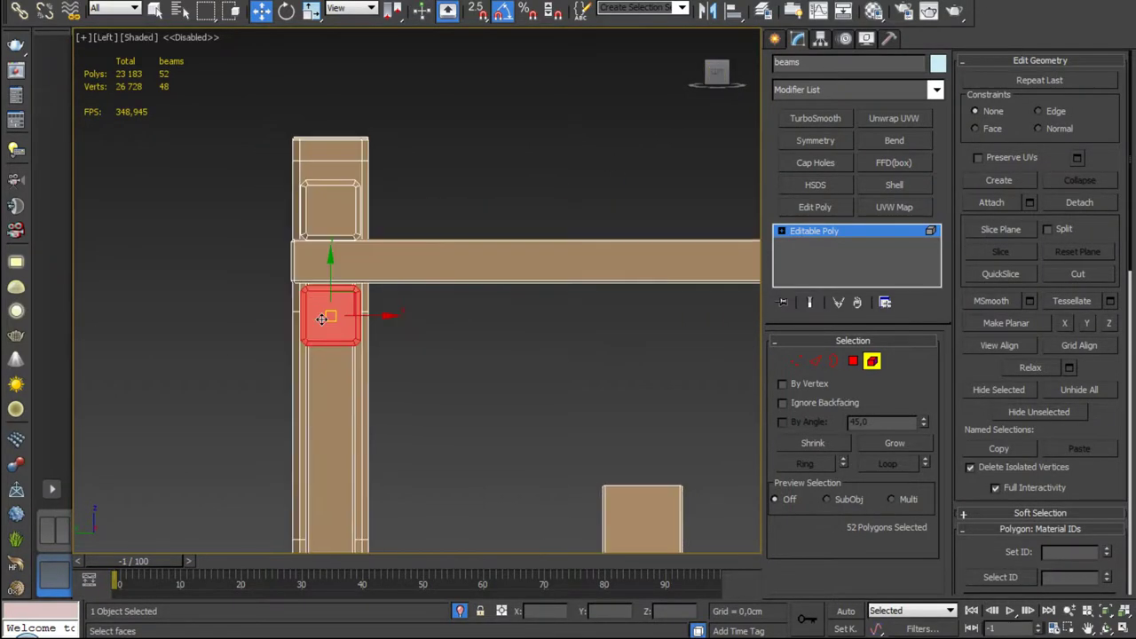
scroll(380, 349, up, 5)
drag(390, 397, 390, 395)
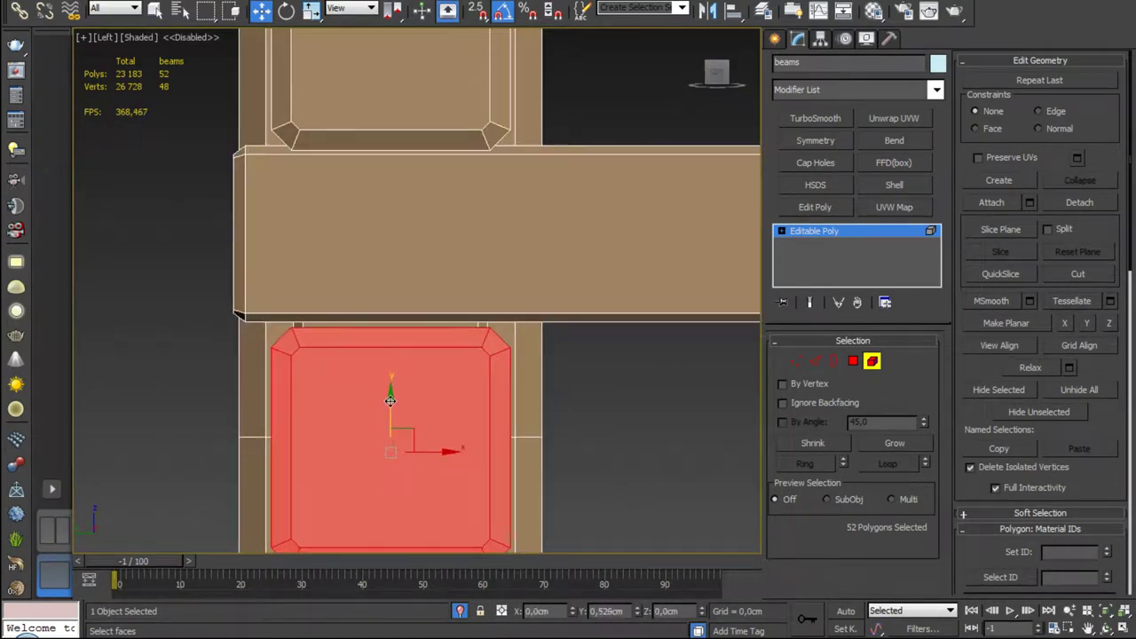
scroll(390, 395, down, 5)
mouse_move(405, 325)
alt+middle_down()
mouse_move(426, 354)
mouse_move(446, 333)
alt+middle_up()
click(872, 362)
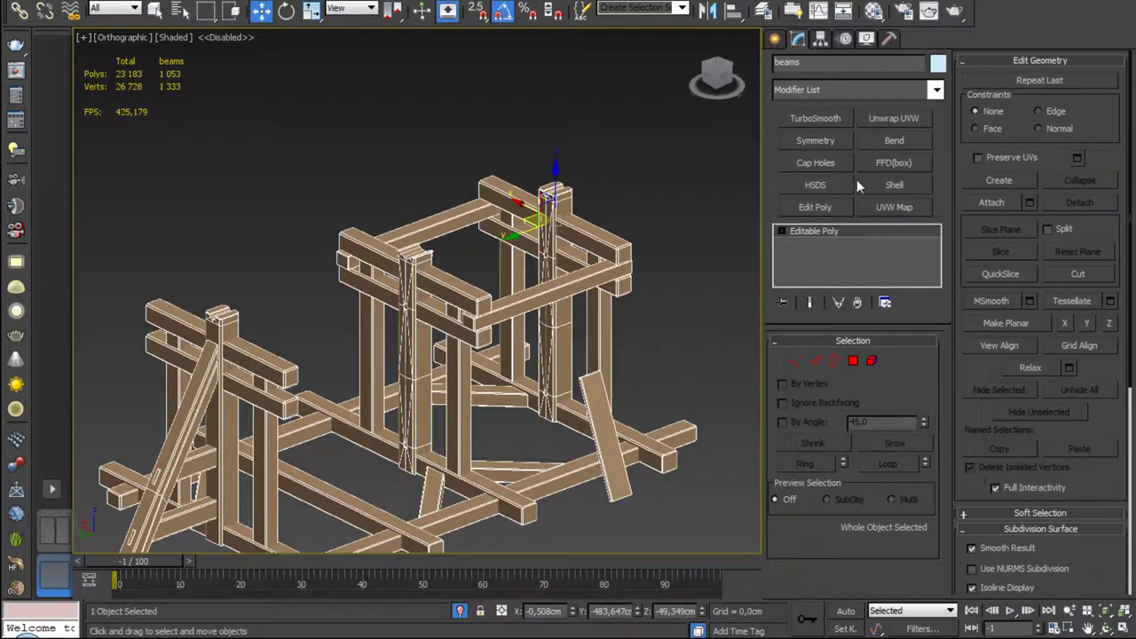
Step: Add an Unwrap UVW modifier to the beams with Map Seams unchecked
click(876, 118)
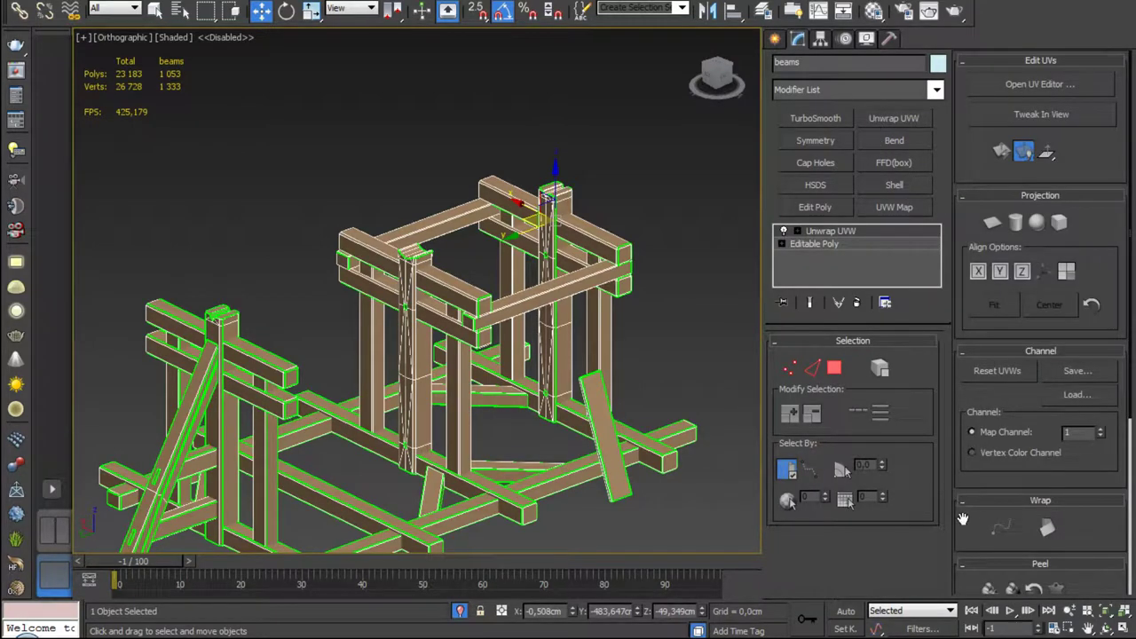
scroll(963, 518, down, 5)
scroll(967, 479, down, 1)
click(973, 462)
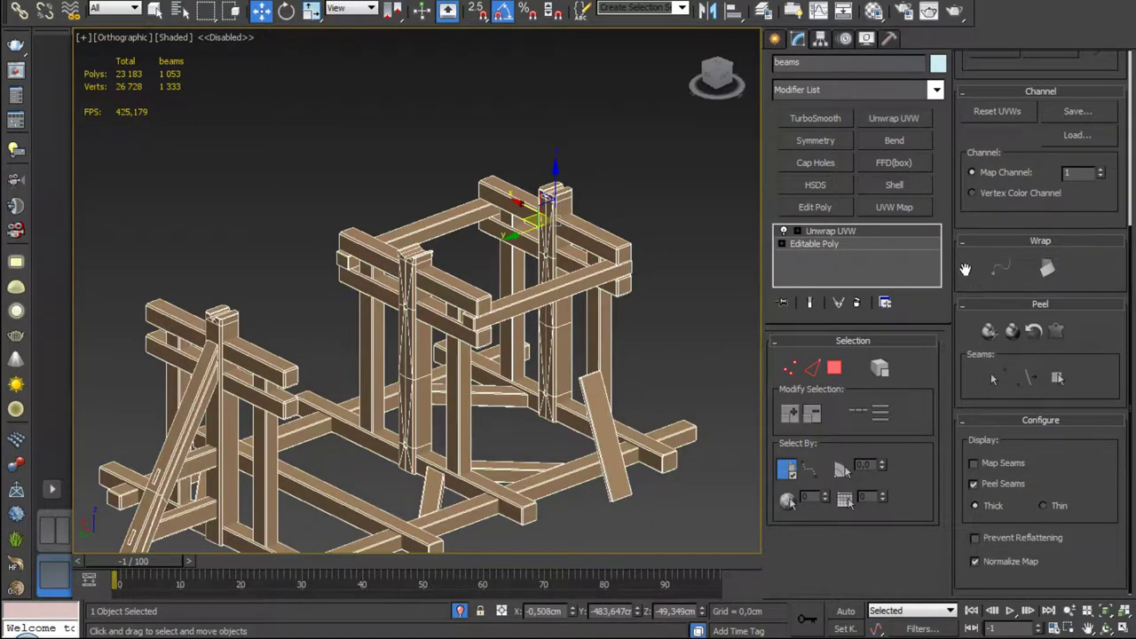
drag(964, 268, 973, 461)
Step: Open the UV editor with the checker pattern hidden and resize it to show the islands
click(1001, 90)
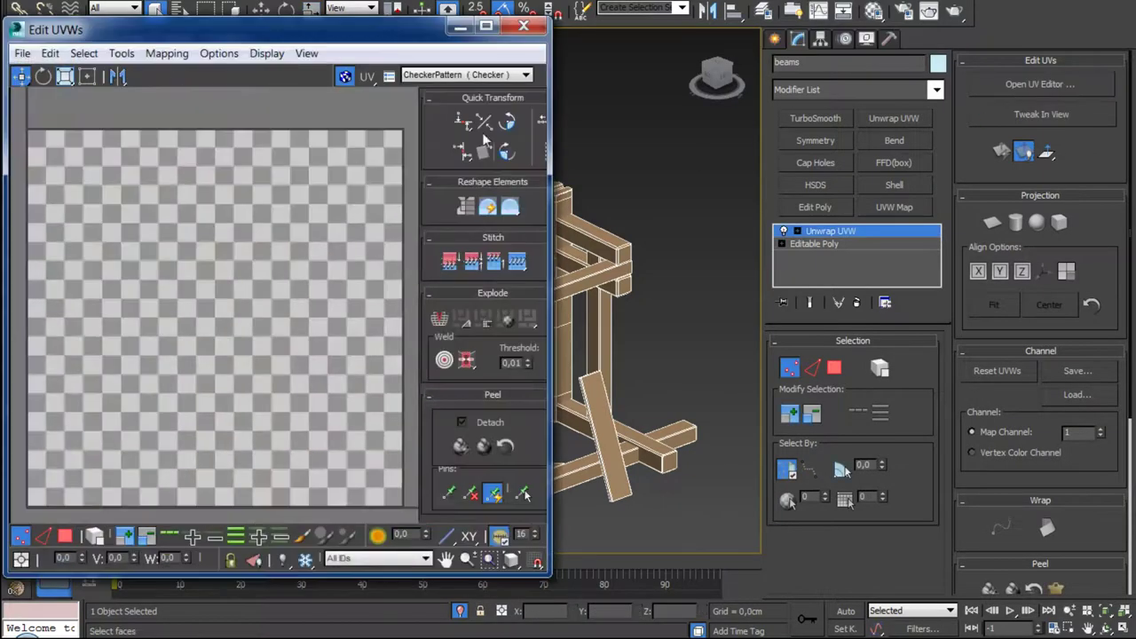
click(343, 77)
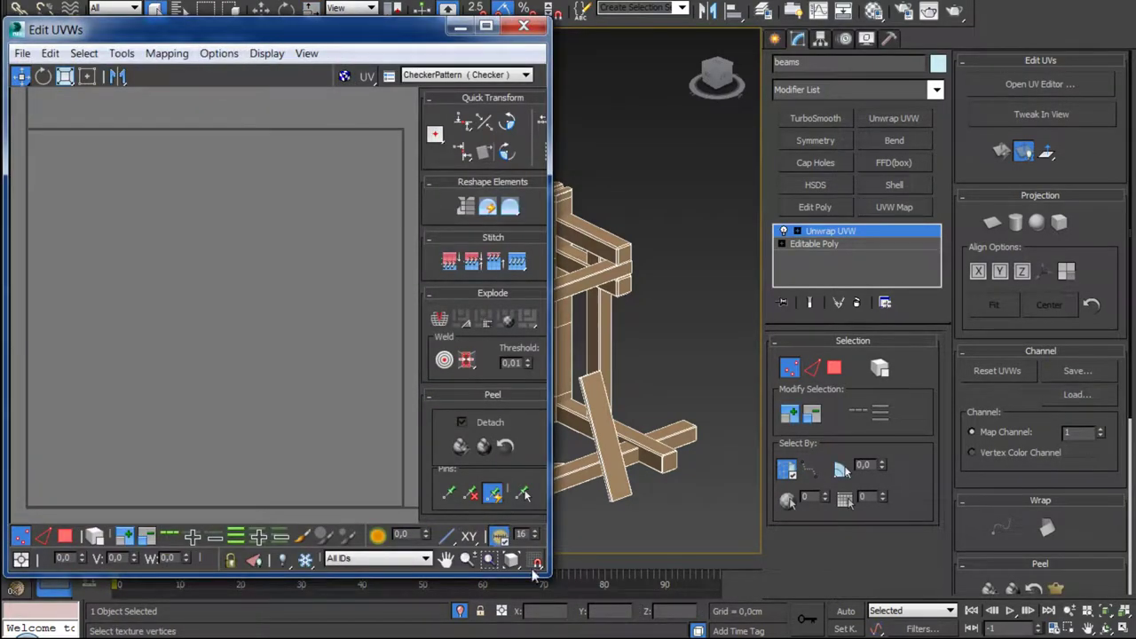
drag(542, 573, 439, 632)
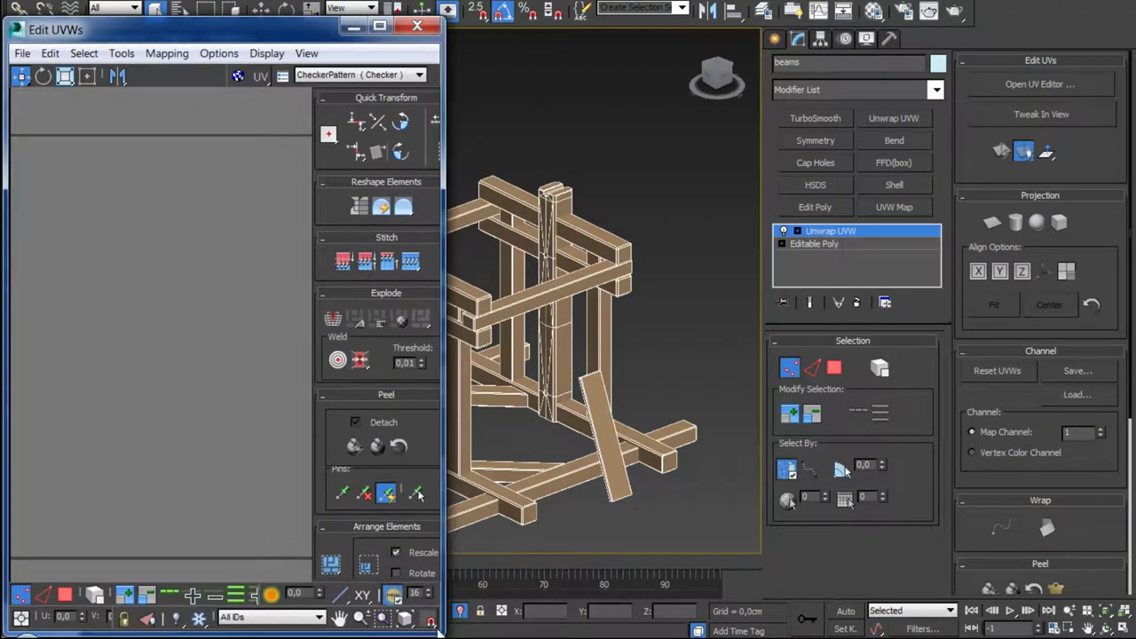
drag(283, 16, 282, 0)
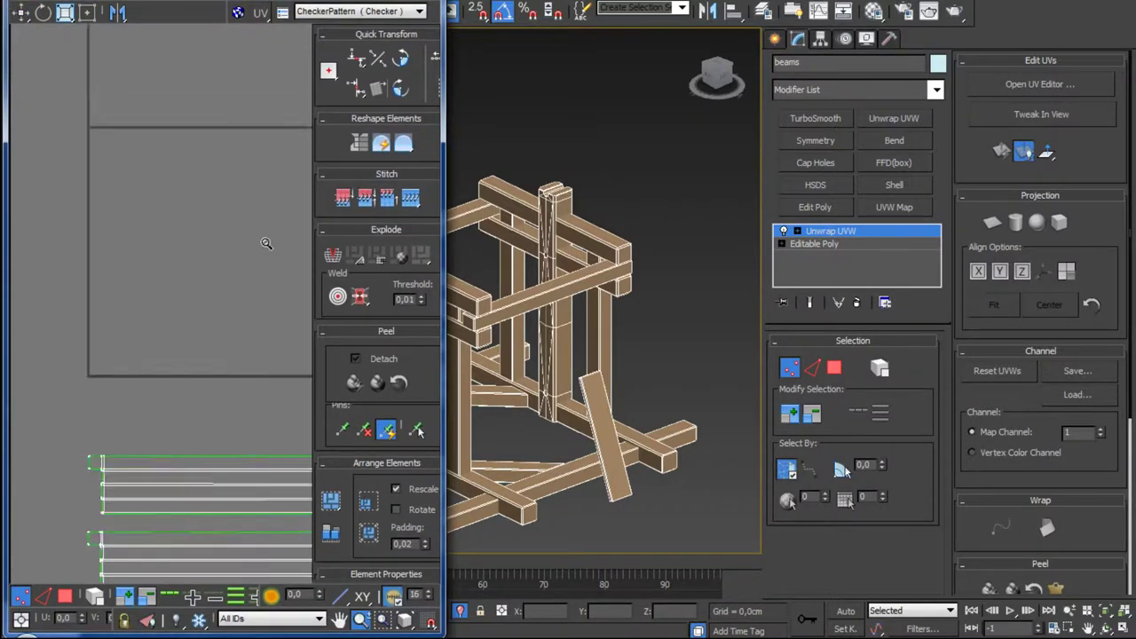
middle_drag(247, 321, 240, 218)
scroll(572, 229, down, 3)
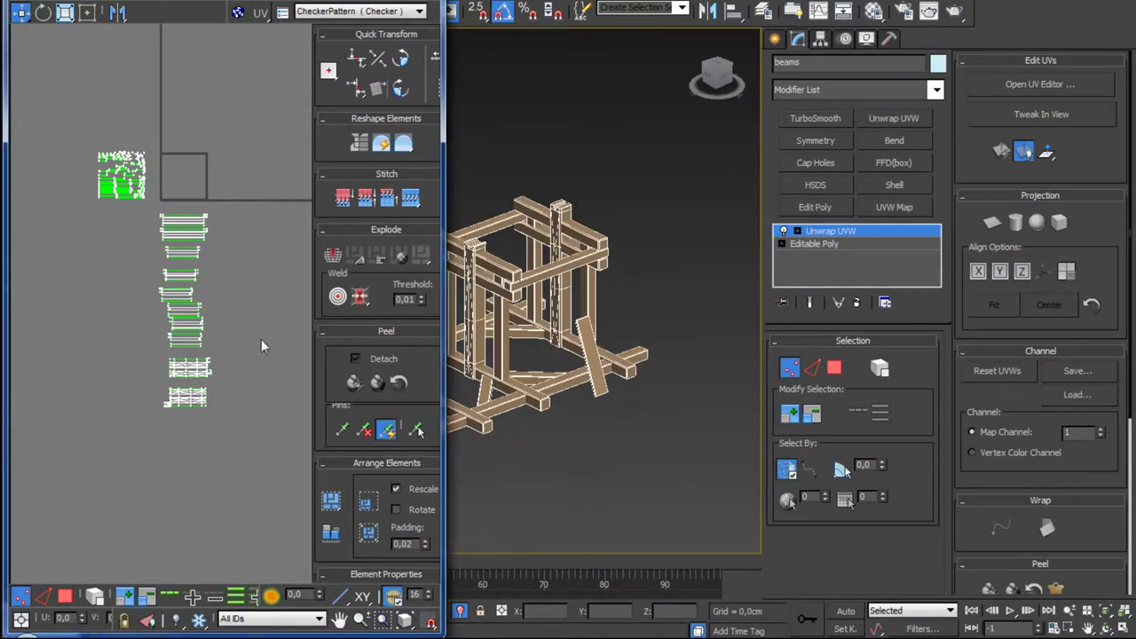
Step: Box-select the post UV islands as faces in the layout
drag(190, 441, 259, 209)
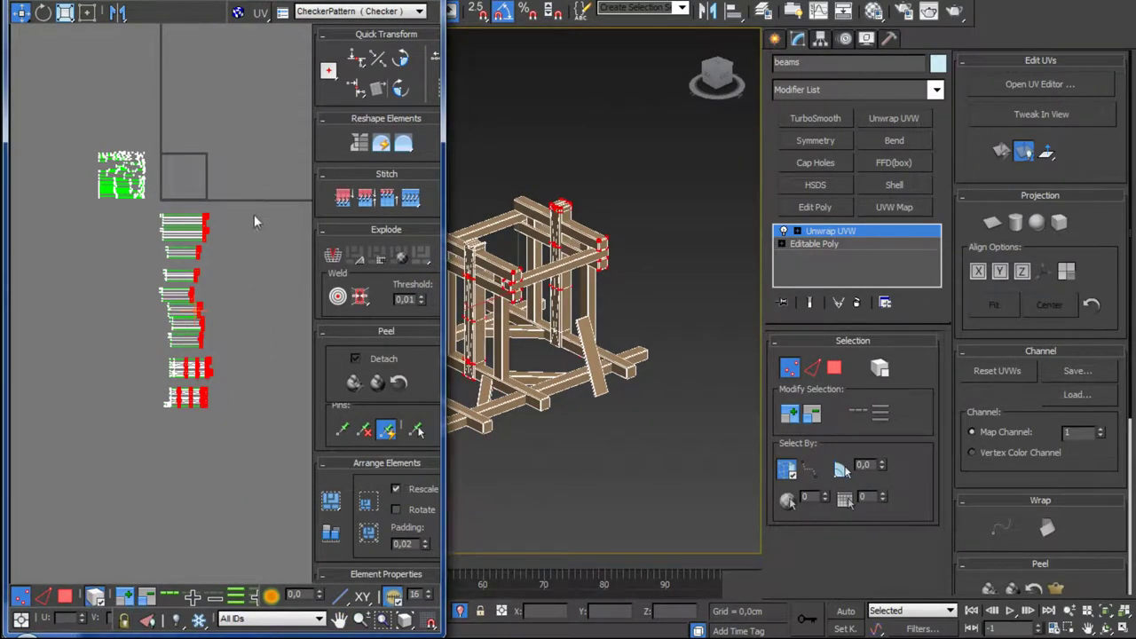
drag(177, 477, 158, 475)
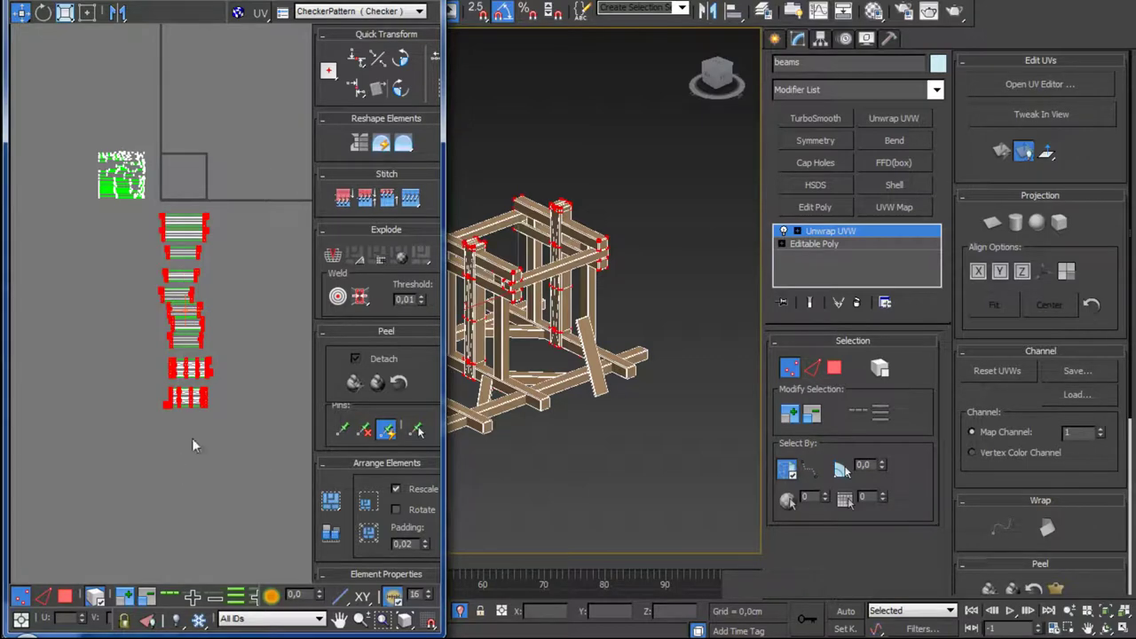
click(64, 597)
drag(189, 435, 187, 437)
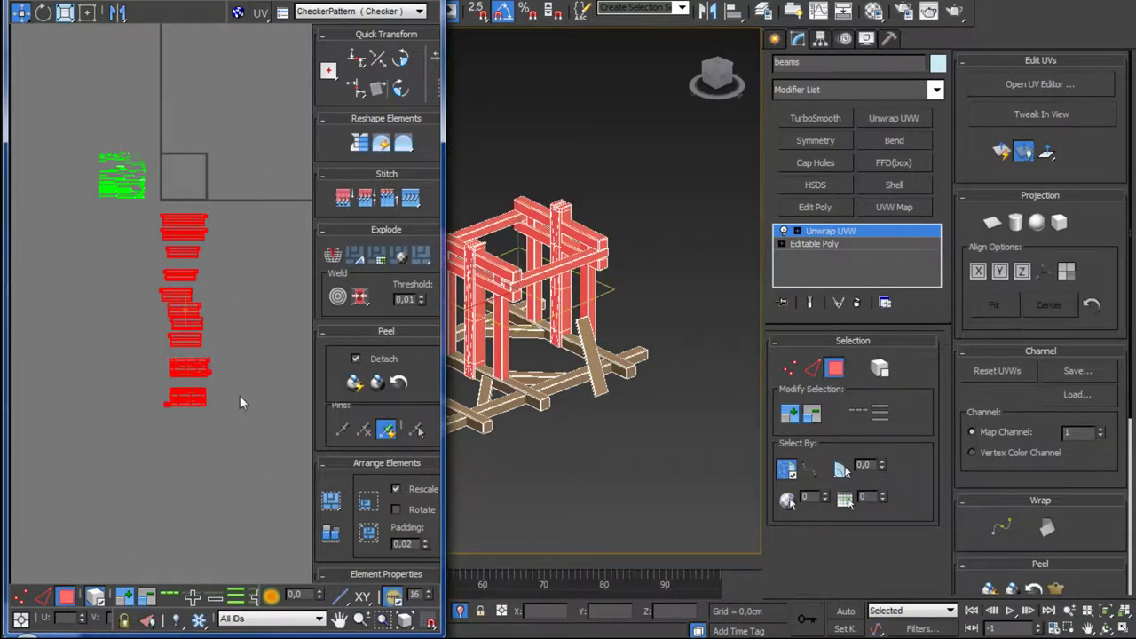
scroll(554, 355, down, 2)
scroll(555, 354, down, 2)
scroll(555, 355, down, 1)
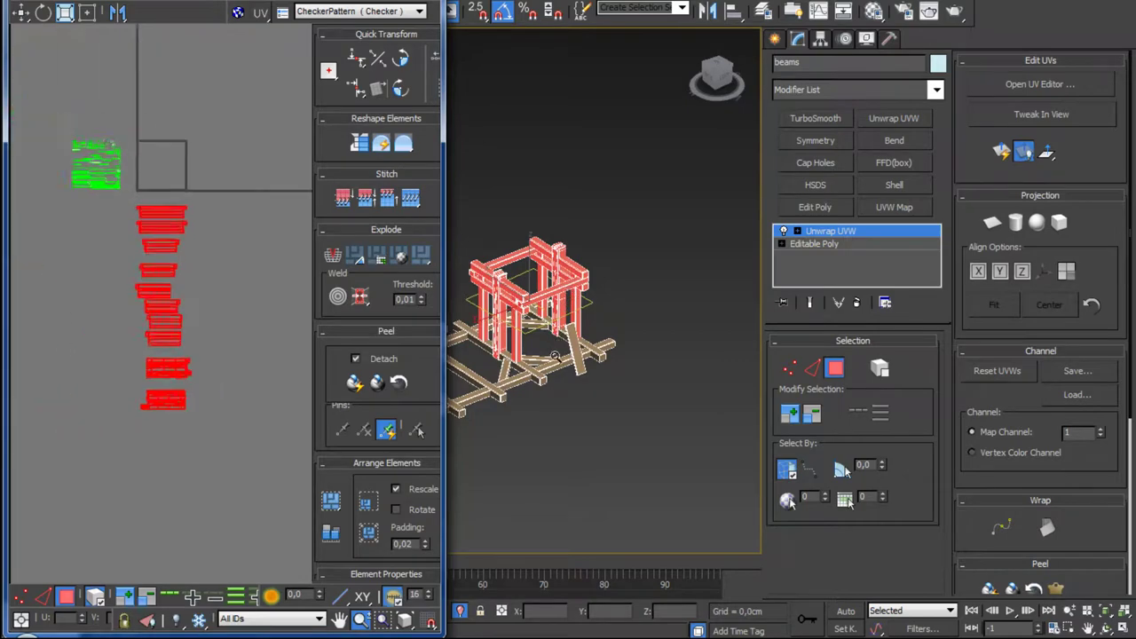
scroll(554, 355, up, 1)
scroll(555, 355, up, 3)
scroll(622, 330, down, 1)
scroll(621, 330, down, 1)
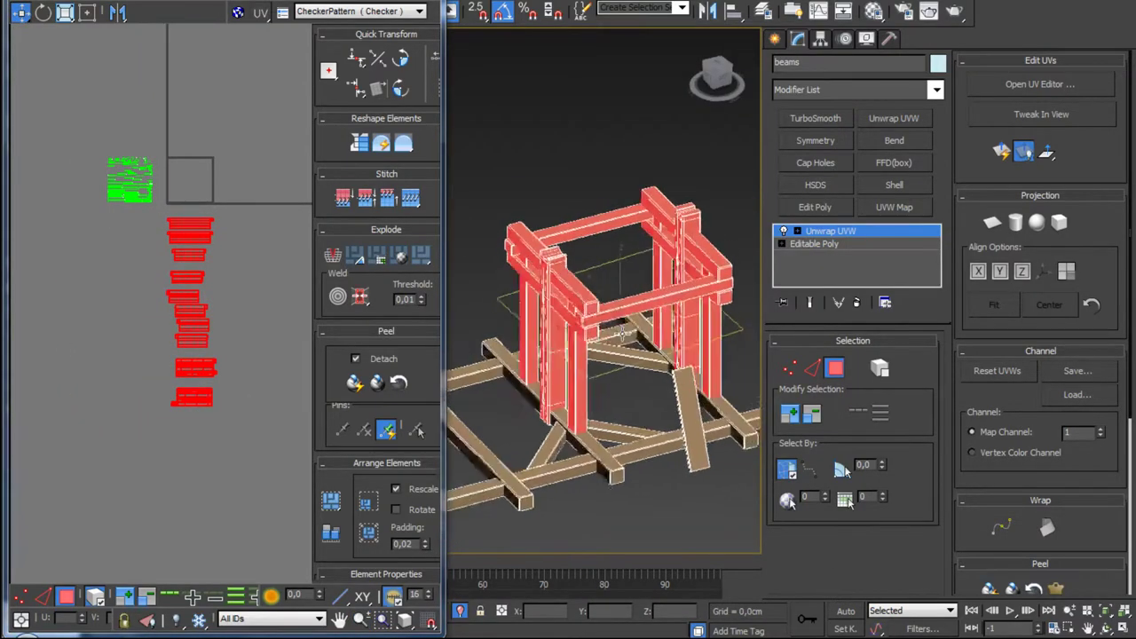
Step: Review the structure, then return to the Editable Poly in Element mode
mouse_move(622, 334)
alt+middle_down()
mouse_move(705, 316)
mouse_move(566, 328)
mouse_move(550, 297)
mouse_move(588, 296)
alt+middle_up()
scroll(588, 295, up, 3)
scroll(588, 295, down, 1)
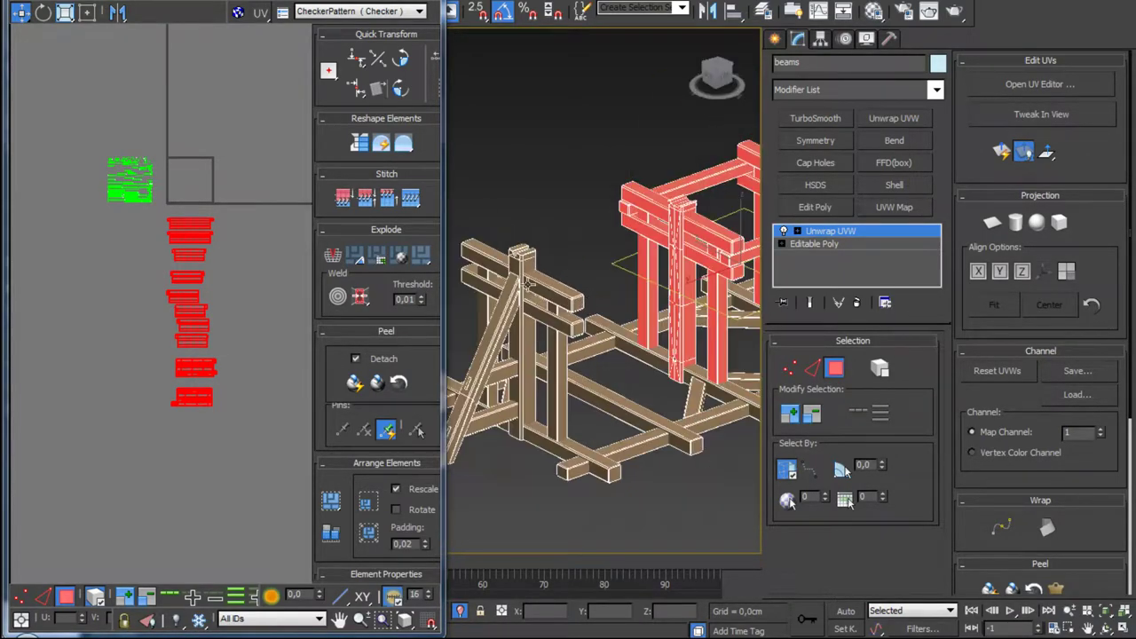
scroll(527, 282, up, 3)
scroll(572, 290, down, 3)
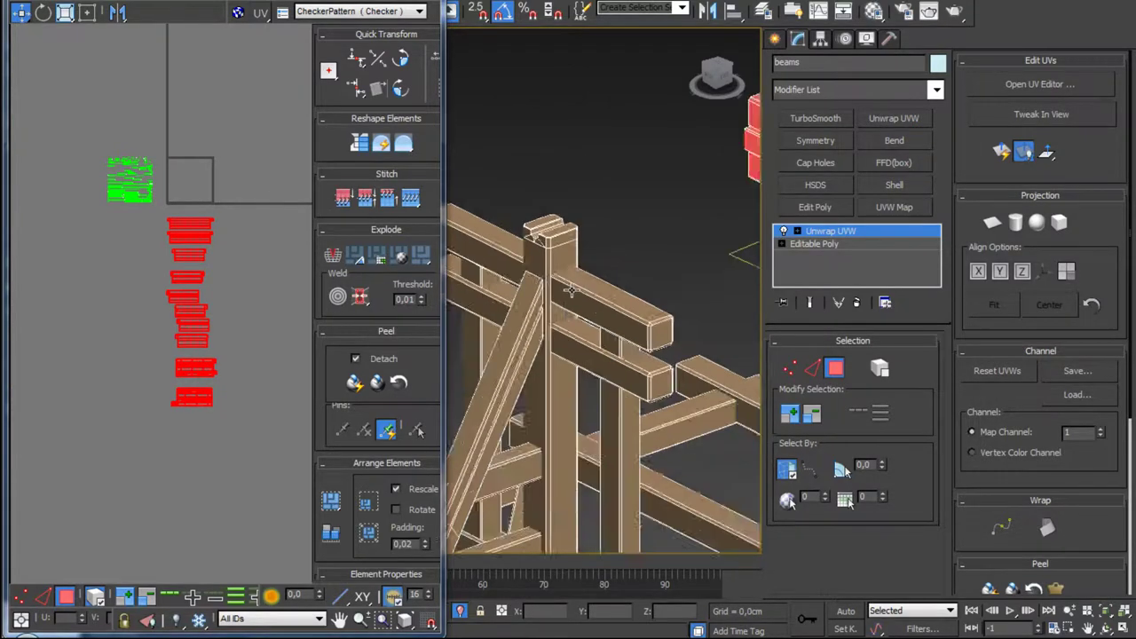
scroll(571, 293, down, 4)
mouse_move(571, 293)
alt+middle_down()
mouse_move(587, 300)
mouse_move(604, 284)
alt+middle_up()
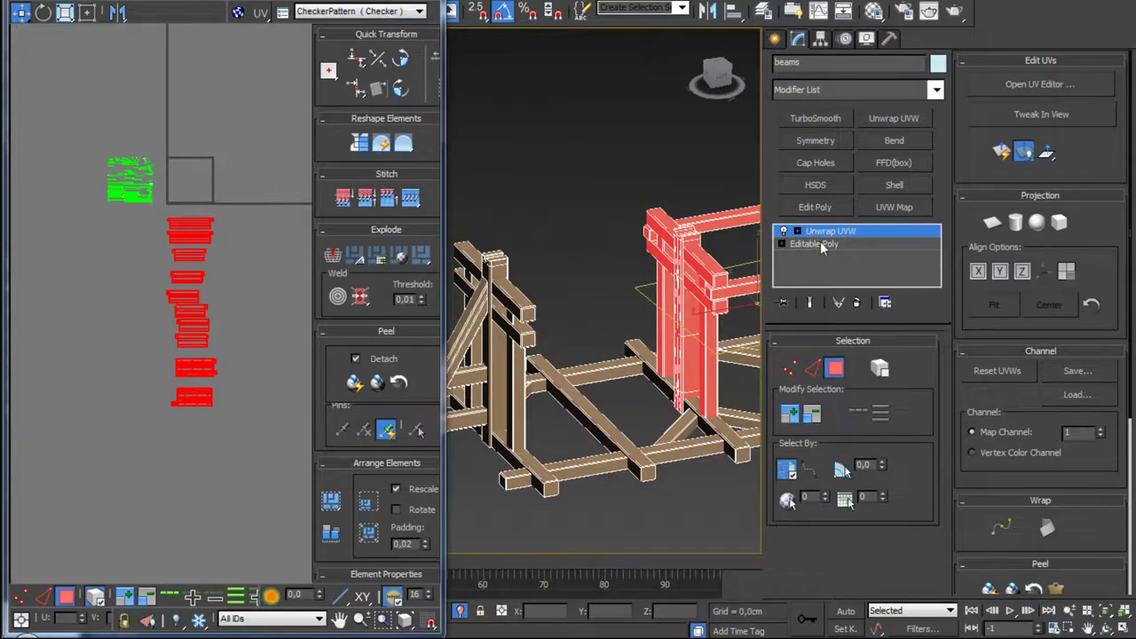
click(818, 245)
click(873, 363)
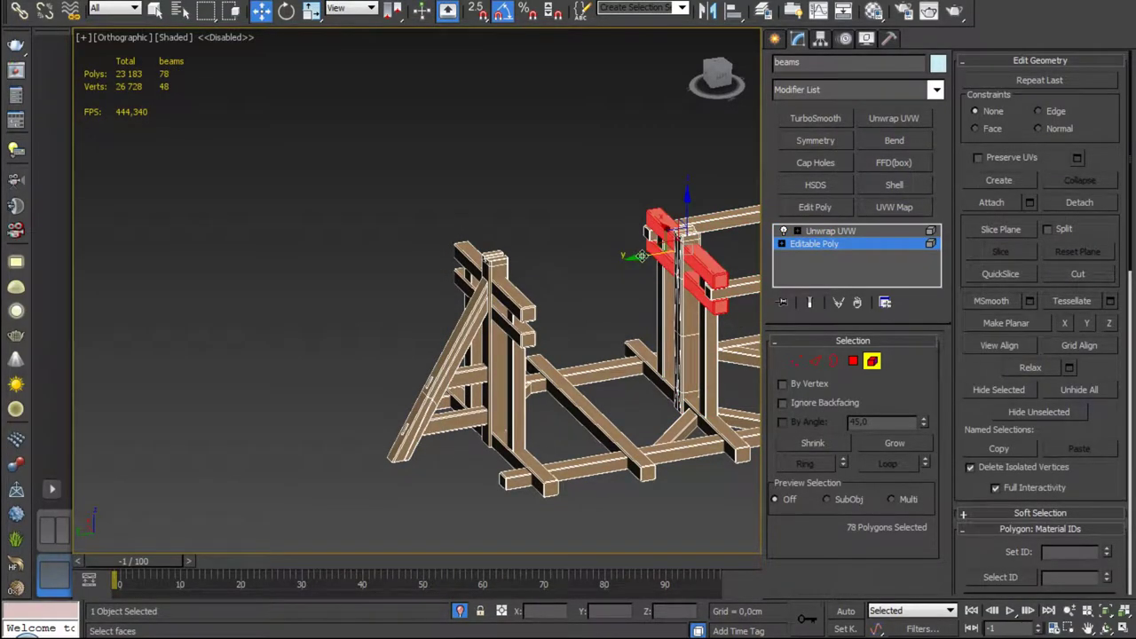
Step: Copy the upper and lower crossbeams onto the left post as elements of the beams
shift+drag(641, 256, 517, 275)
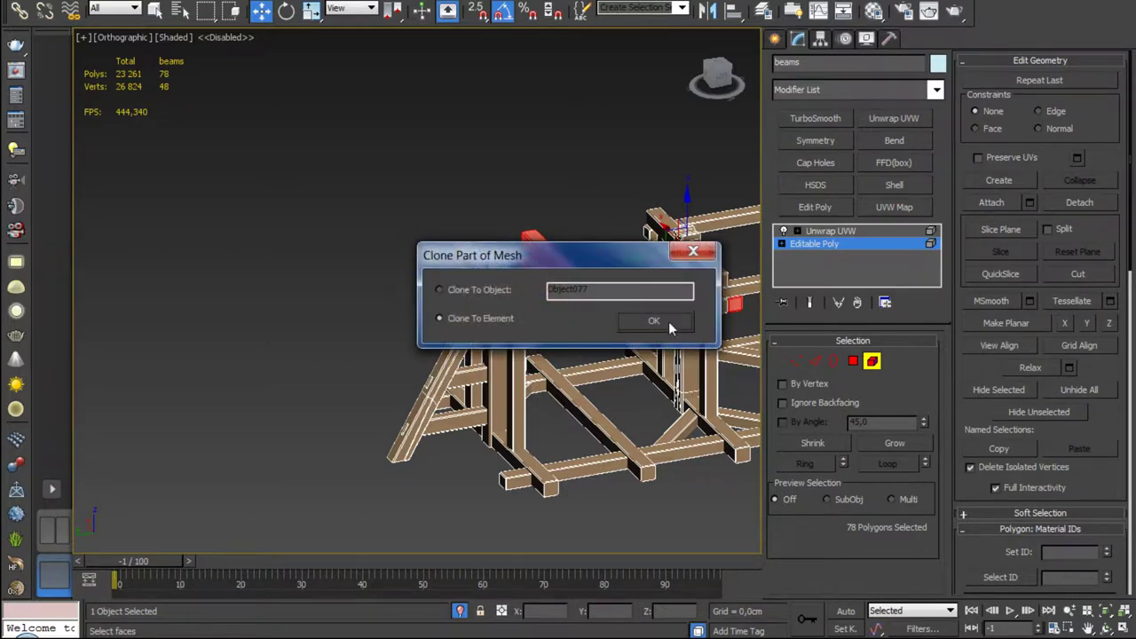
click(668, 321)
click(574, 305)
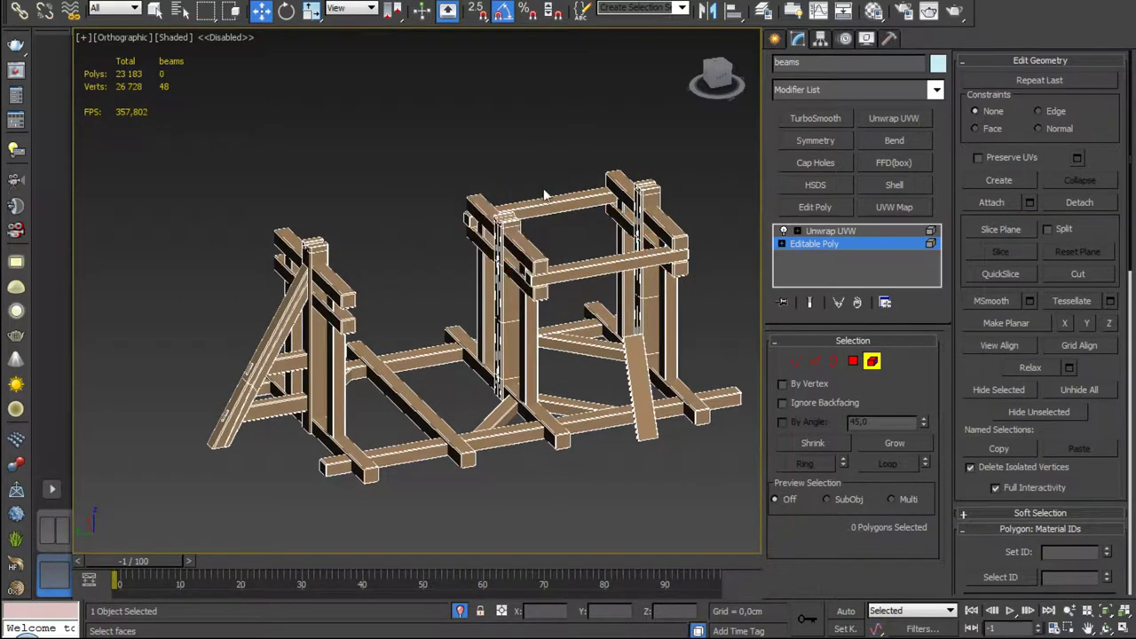
click(536, 259)
ctrl+click(543, 291)
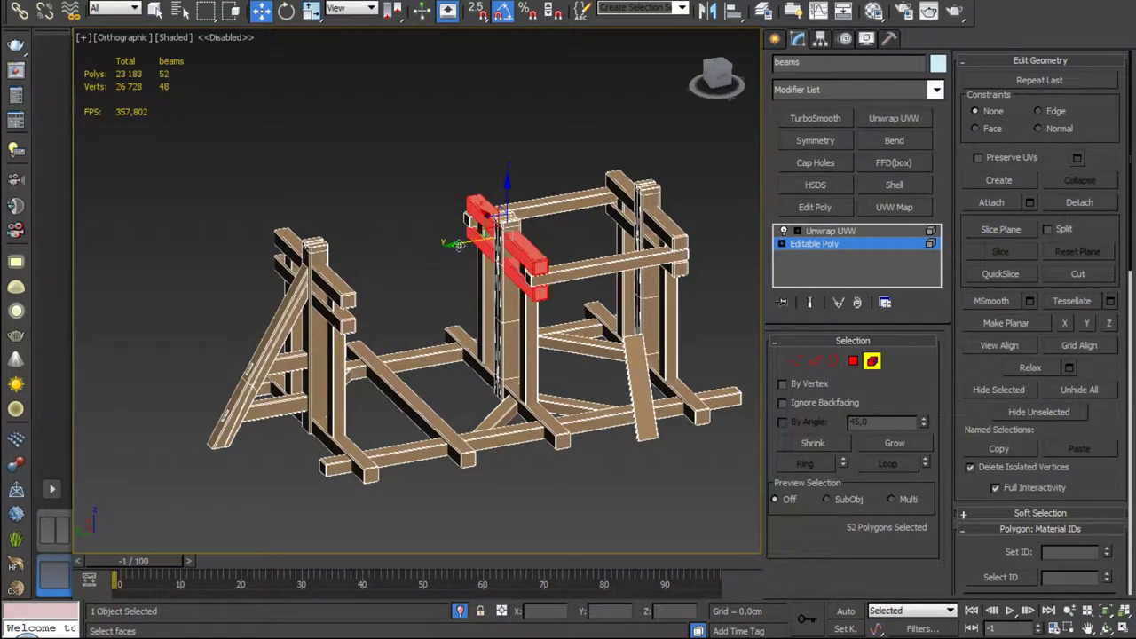
shift+drag(458, 245, 264, 298)
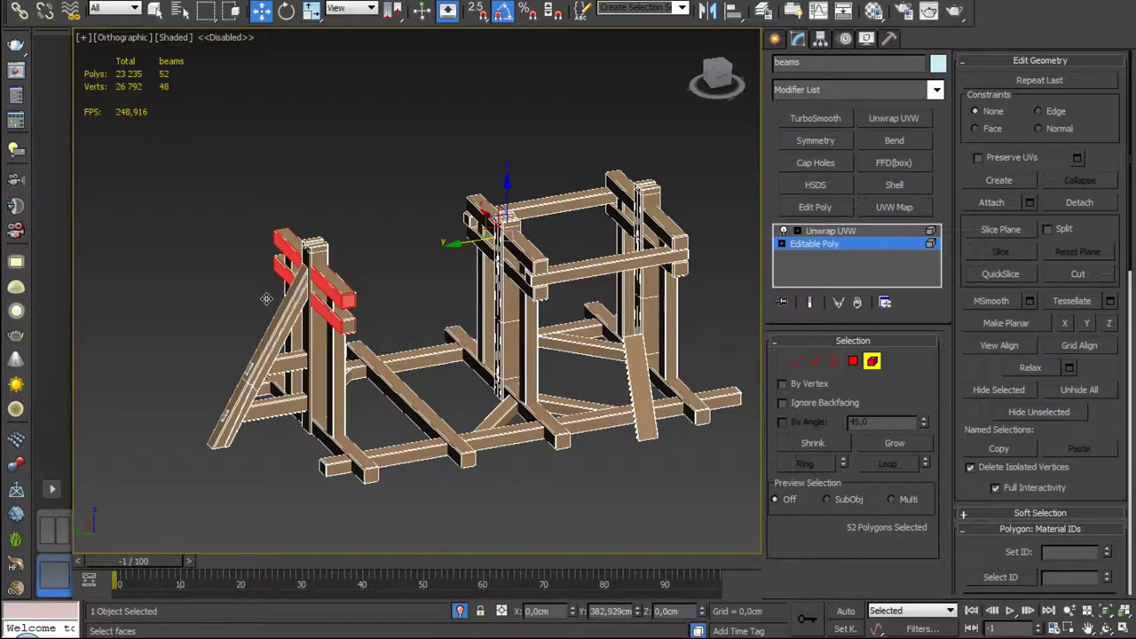
click(654, 320)
Step: Select both copied crossbeams on the left post
scroll(363, 324, up, 5)
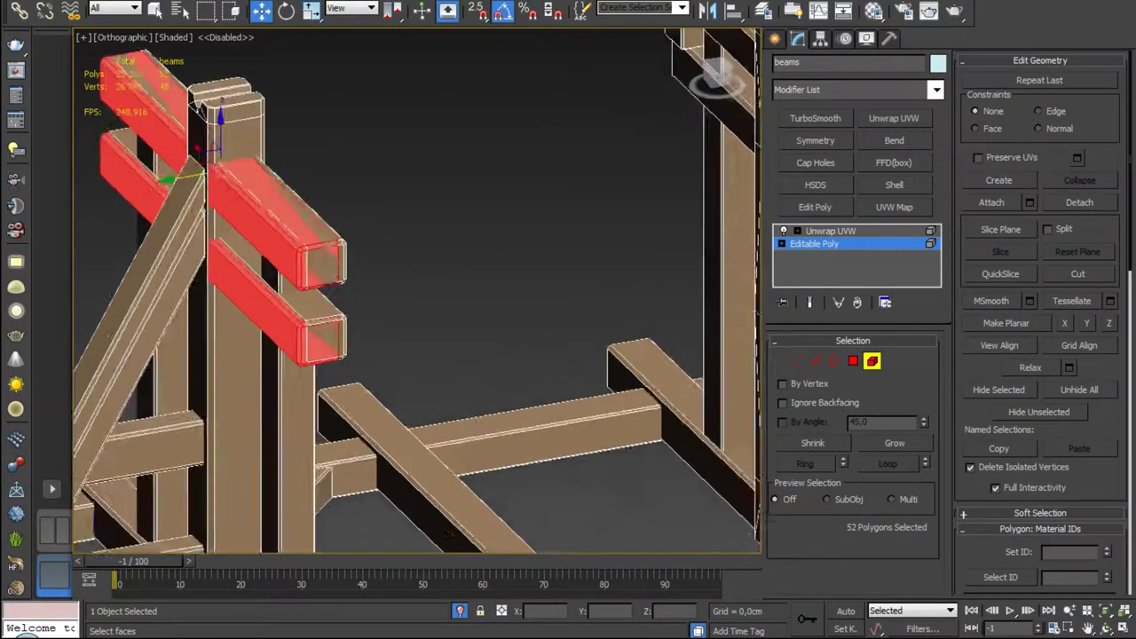
scroll(340, 211, up, 3)
click(329, 211)
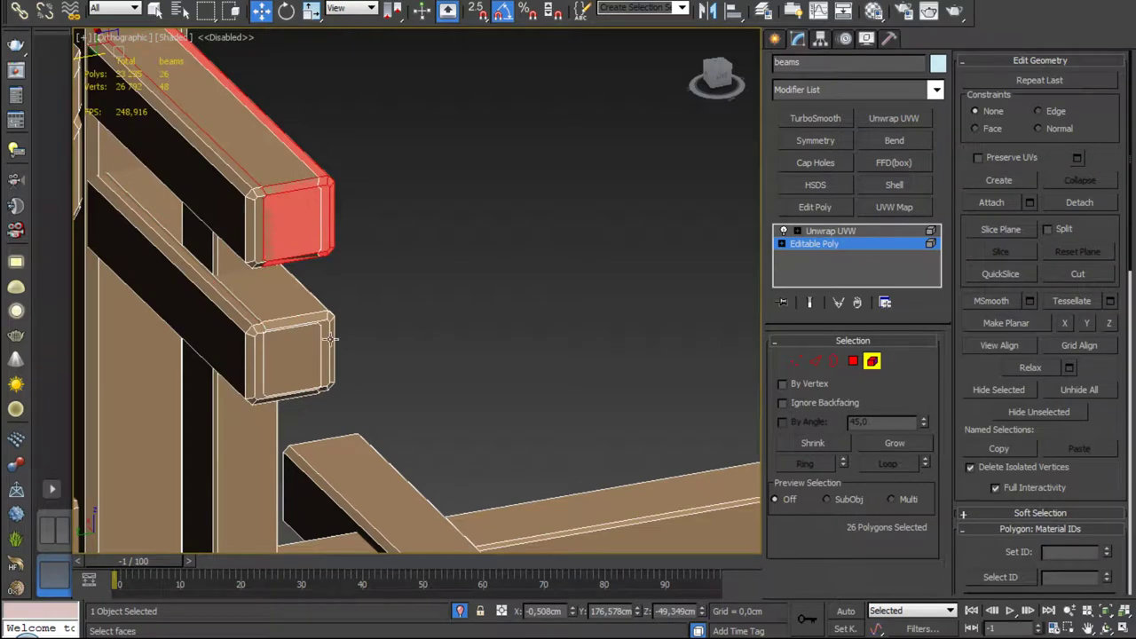
key(ctrl+z)
key(ctrl+z)
key(ctrl+z)
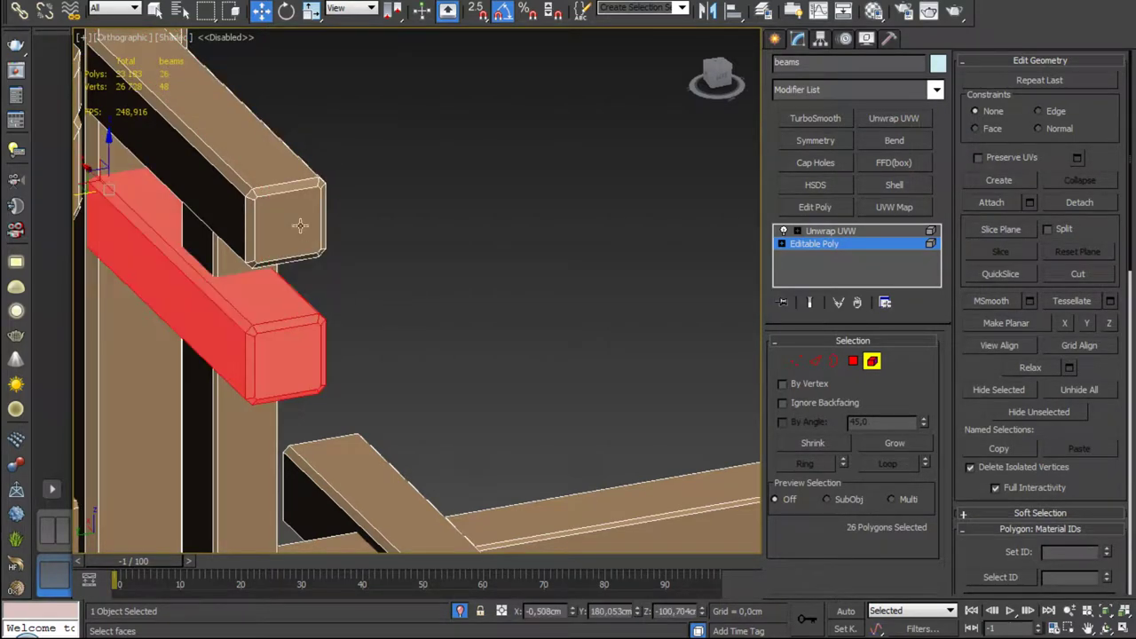
ctrl+click(300, 226)
scroll(293, 224, down, 5)
mouse_move(294, 225)
alt+middle_down()
mouse_move(279, 216)
mouse_move(361, 283)
mouse_move(294, 352)
alt+middle_up()
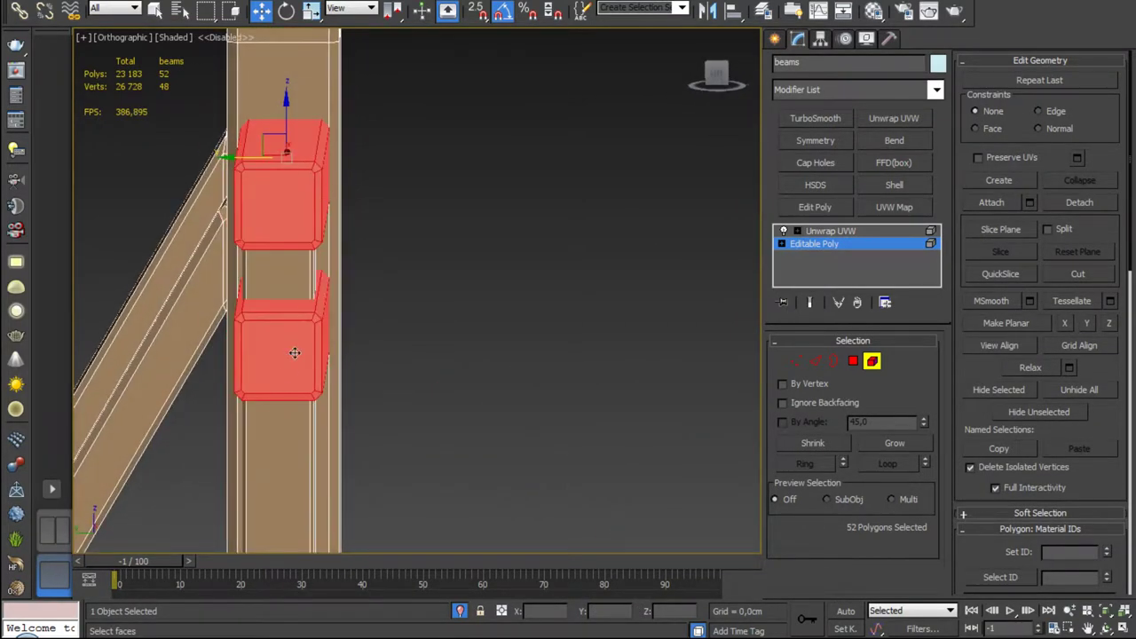
Step: Centre the copied crossbeams on the post in the Left view and clear the selection
click(716, 78)
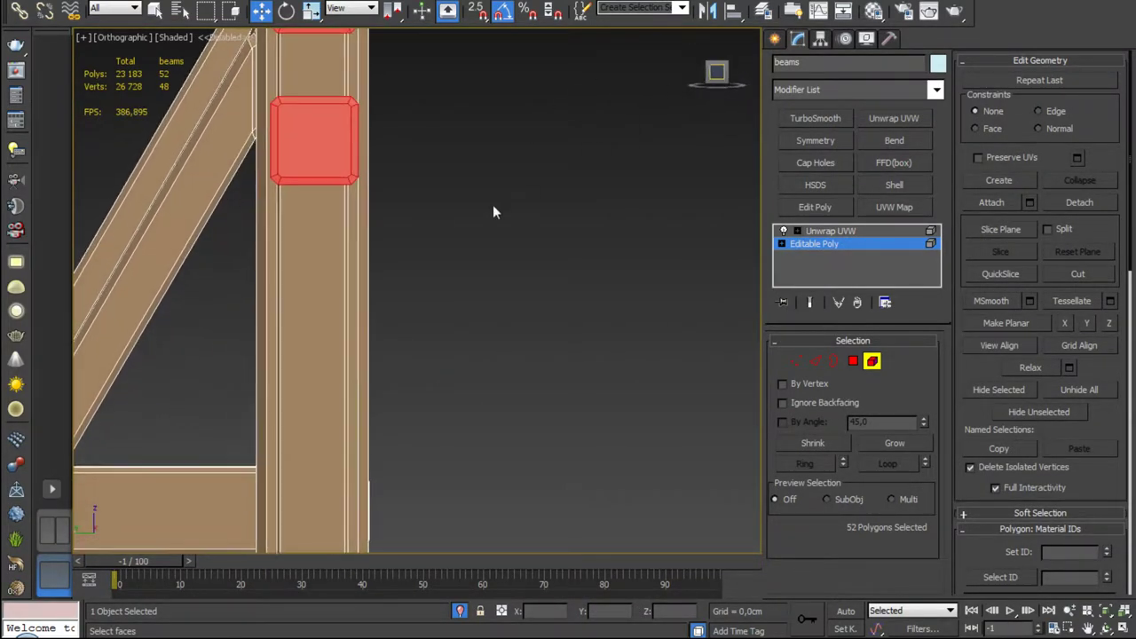
drag(328, 375, 330, 374)
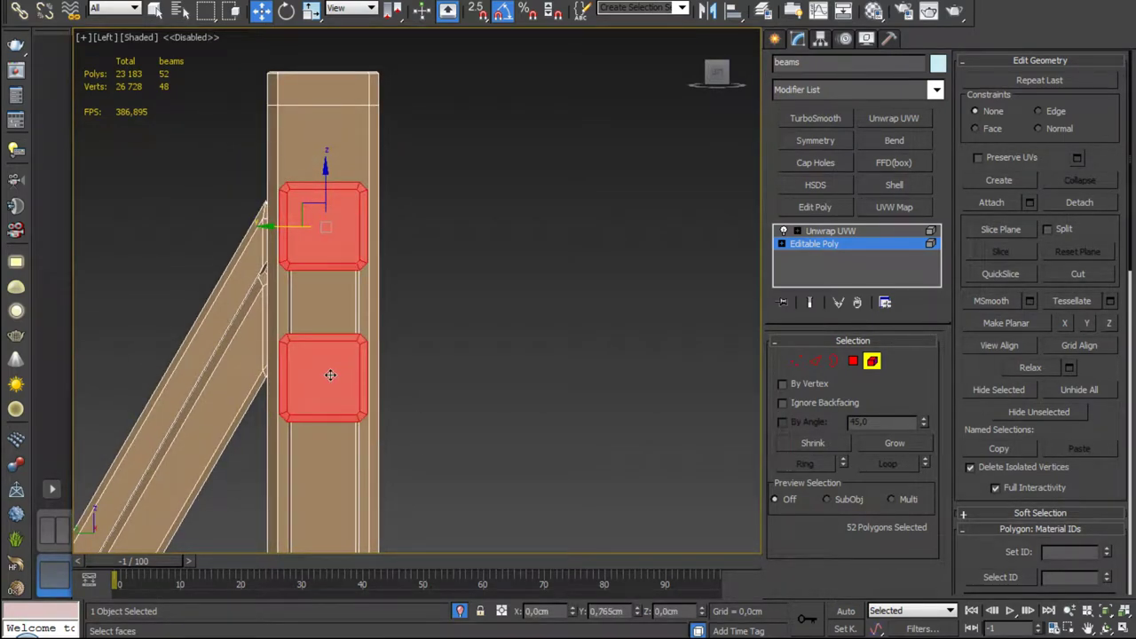
mouse_move(330, 374)
alt+middle_down()
mouse_move(353, 293)
mouse_move(395, 333)
alt+middle_up()
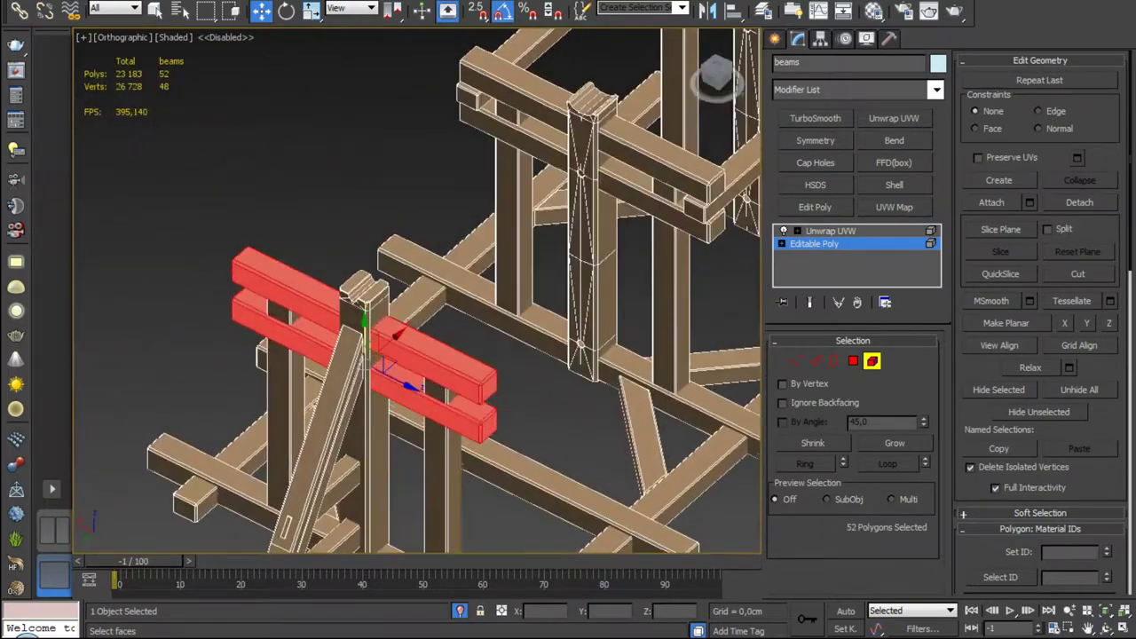
click(871, 362)
alt+middle_drag(540, 362, 621, 292)
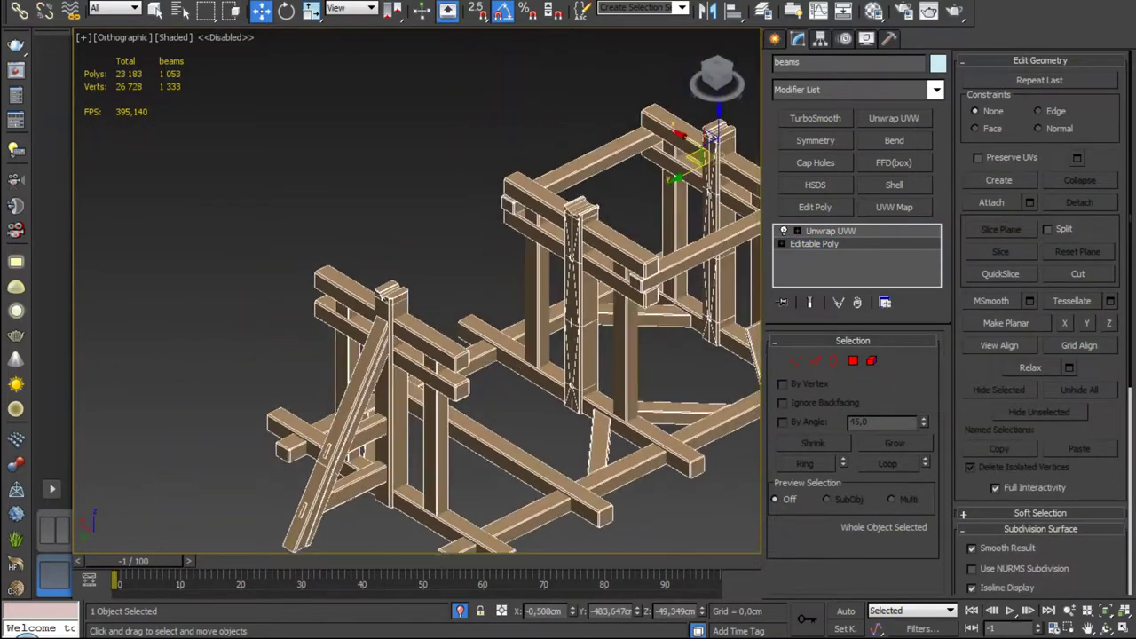
Step: Return to the Unwrap UVW level and open an enlarged UV editor for the beams
click(840, 233)
scroll(638, 350, down, 2)
scroll(656, 296, down, 3)
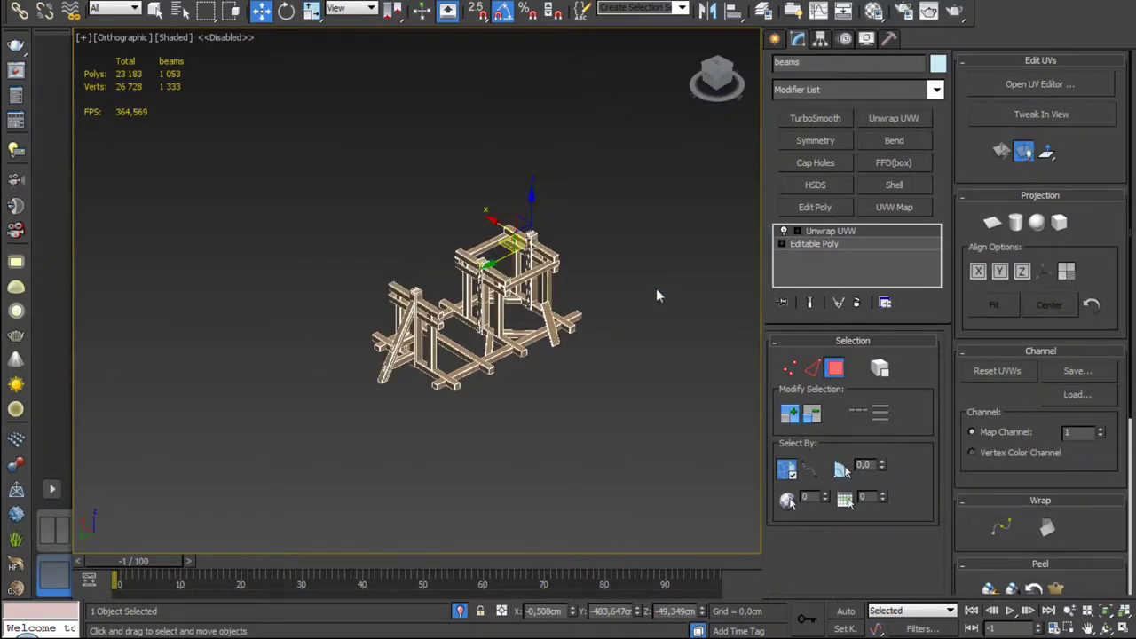
click(1025, 88)
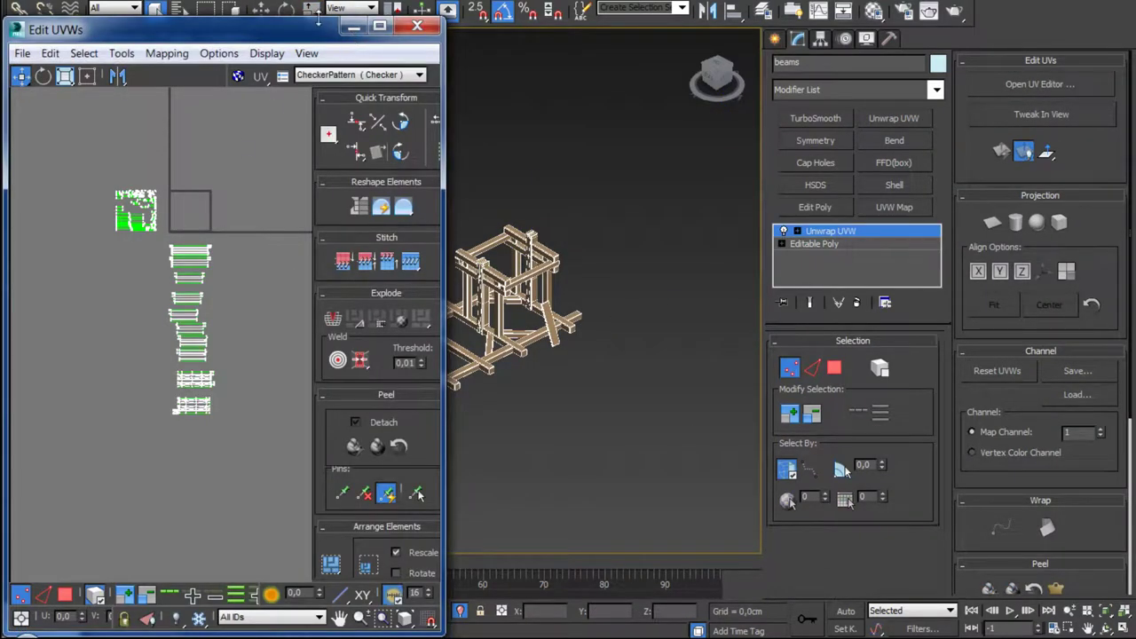
drag(317, 17, 318, 0)
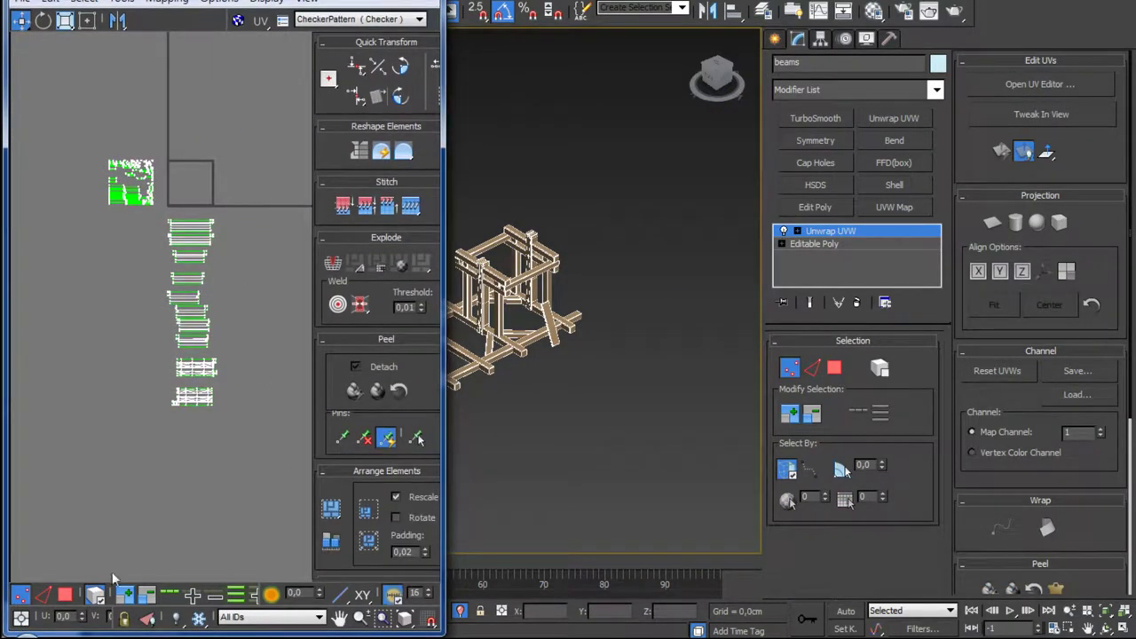
Step: Select every UV island in Face mode and orbit the model to compare them
click(69, 594)
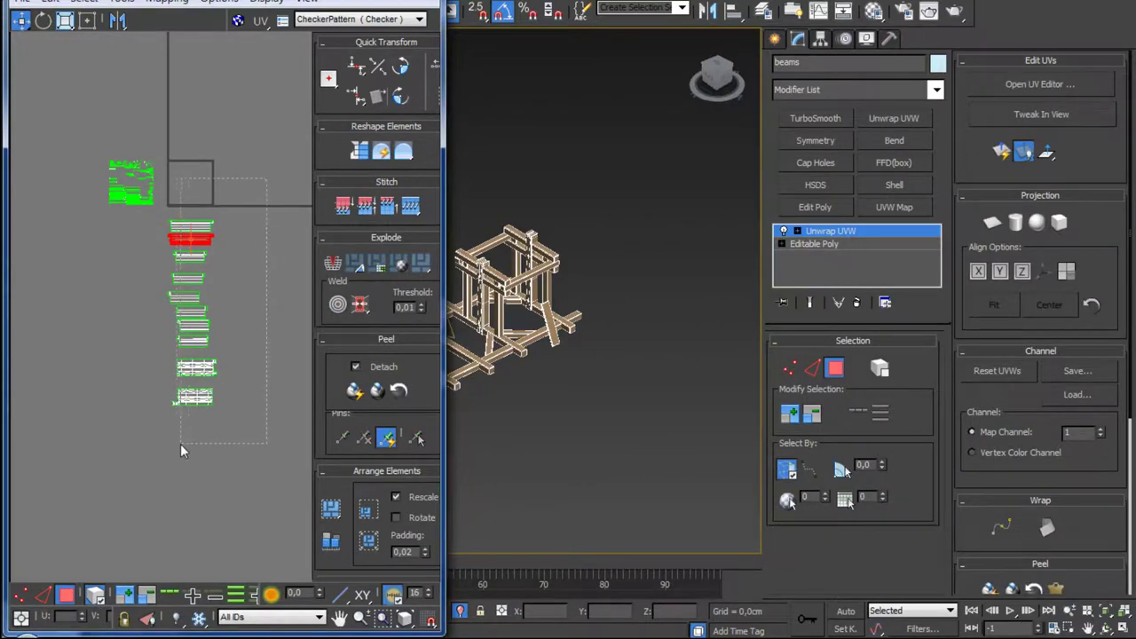
drag(180, 444, 174, 444)
alt+middle_drag(537, 331, 714, 351)
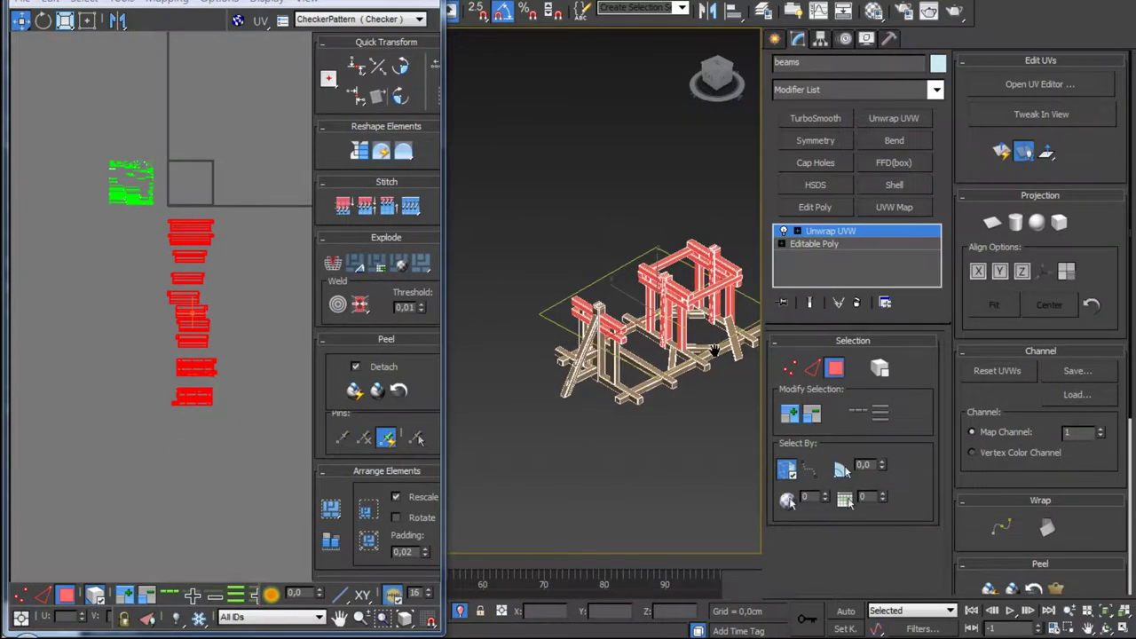
scroll(621, 328, up, 2)
scroll(577, 315, up, 2)
scroll(551, 311, up, 2)
scroll(541, 306, up, 3)
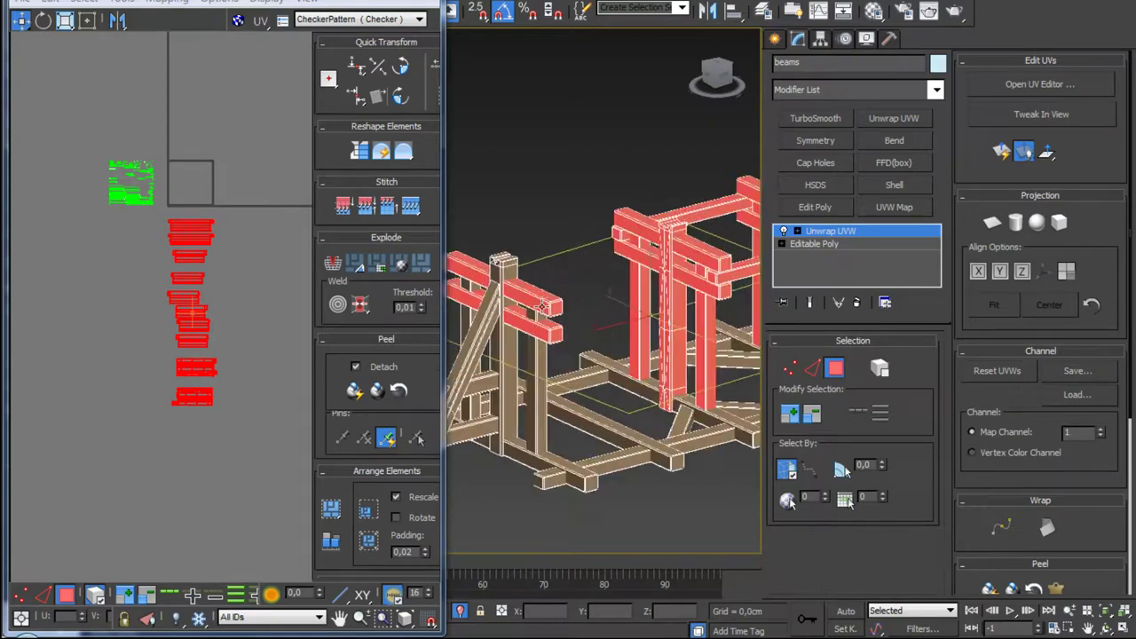
scroll(541, 306, up, 1)
mouse_move(542, 305)
alt+middle_down()
mouse_move(589, 307)
mouse_move(560, 233)
mouse_move(554, 348)
alt+middle_up()
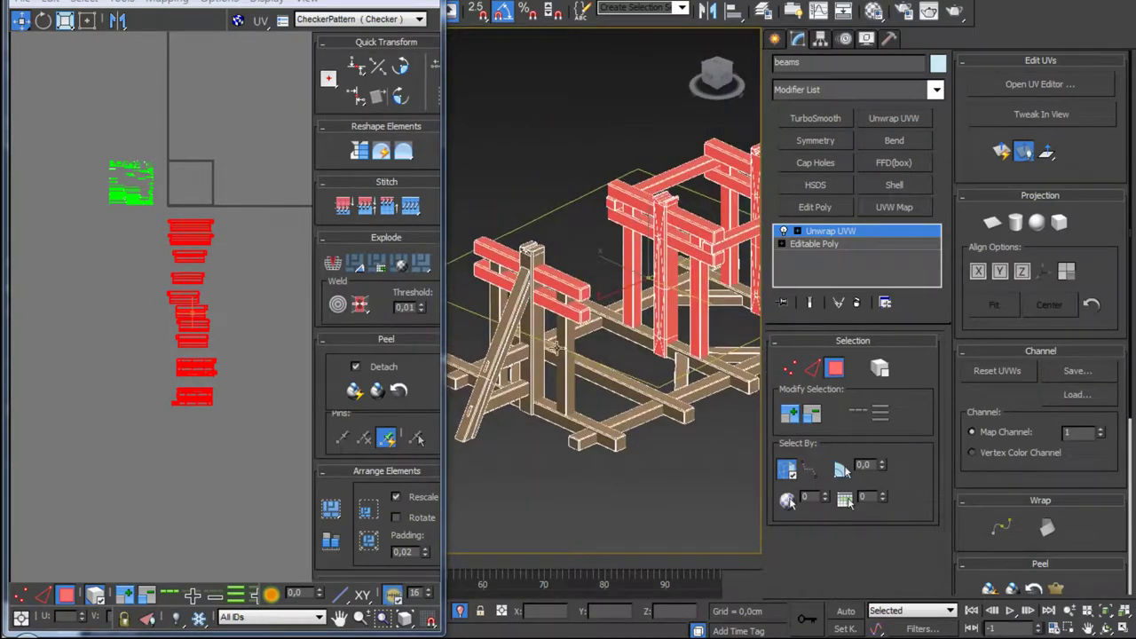
Step: In Element mode on the base mesh, Shift-clone two vertical posts to the left
click(815, 246)
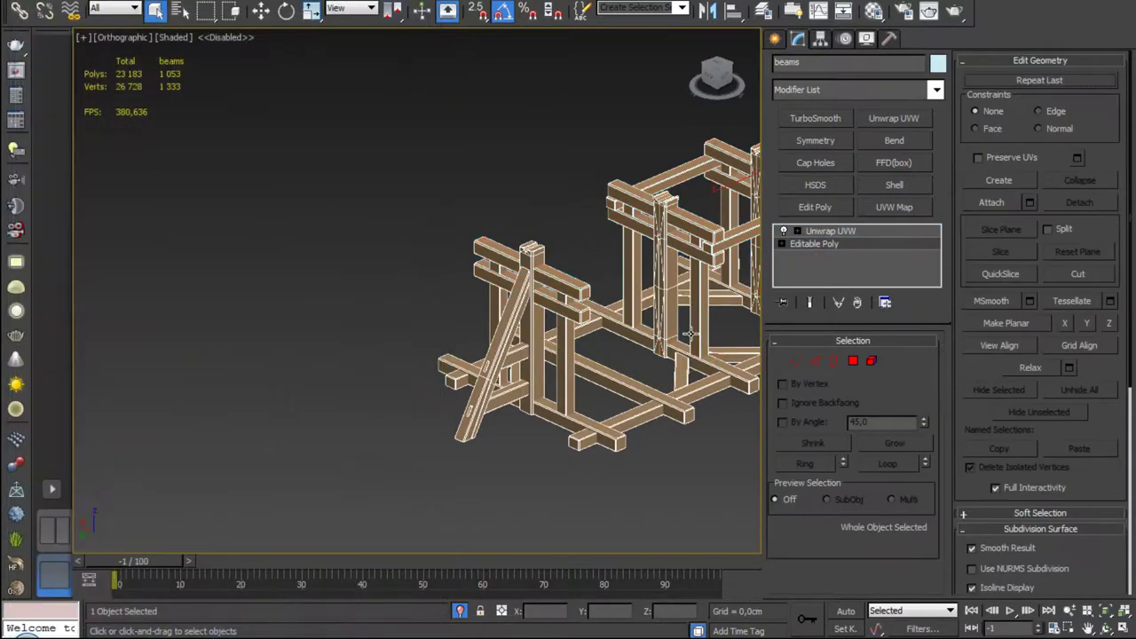
click(821, 245)
click(871, 360)
click(704, 318)
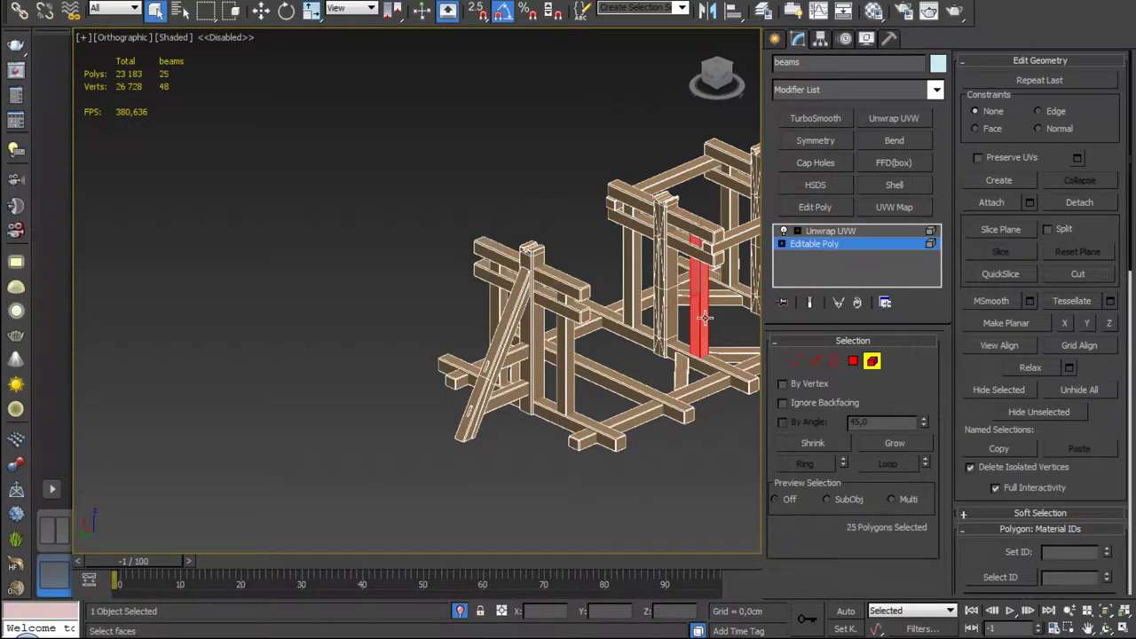
ctrl+click(635, 281)
key(w)
alt+middle_drag(653, 291, 596, 262)
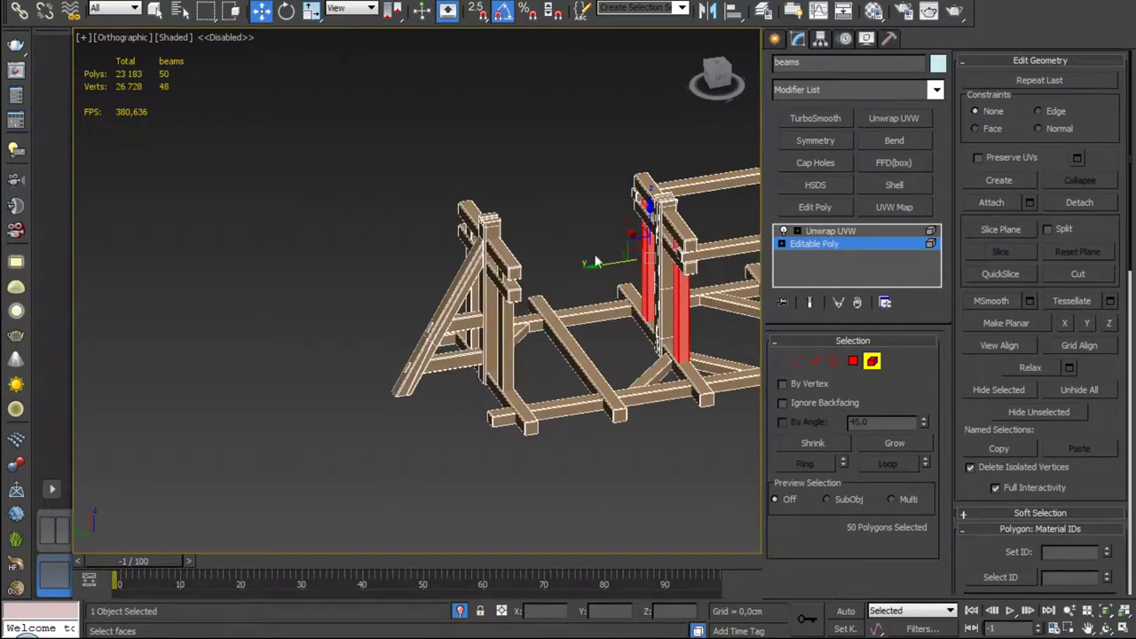
shift+drag(600, 264, 465, 281)
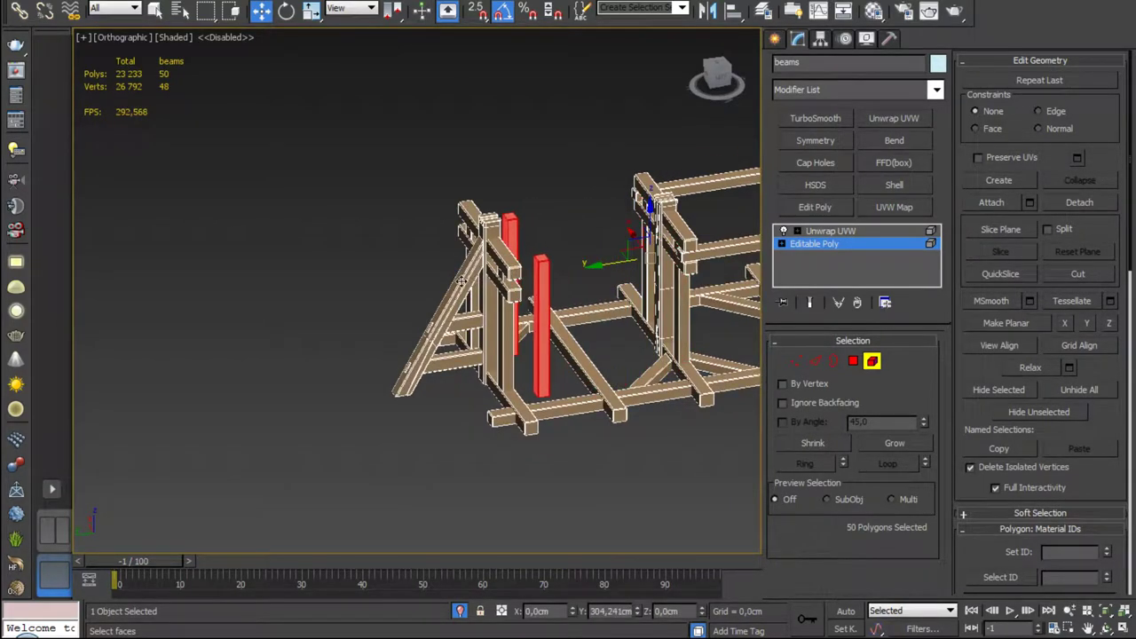
click(621, 323)
Step: Slide the cloned posts toward the left A-frame, then delete and restore them
mouse_move(616, 326)
alt+middle_down()
mouse_move(568, 301)
mouse_move(495, 217)
alt+middle_up()
scroll(495, 218, up, 2)
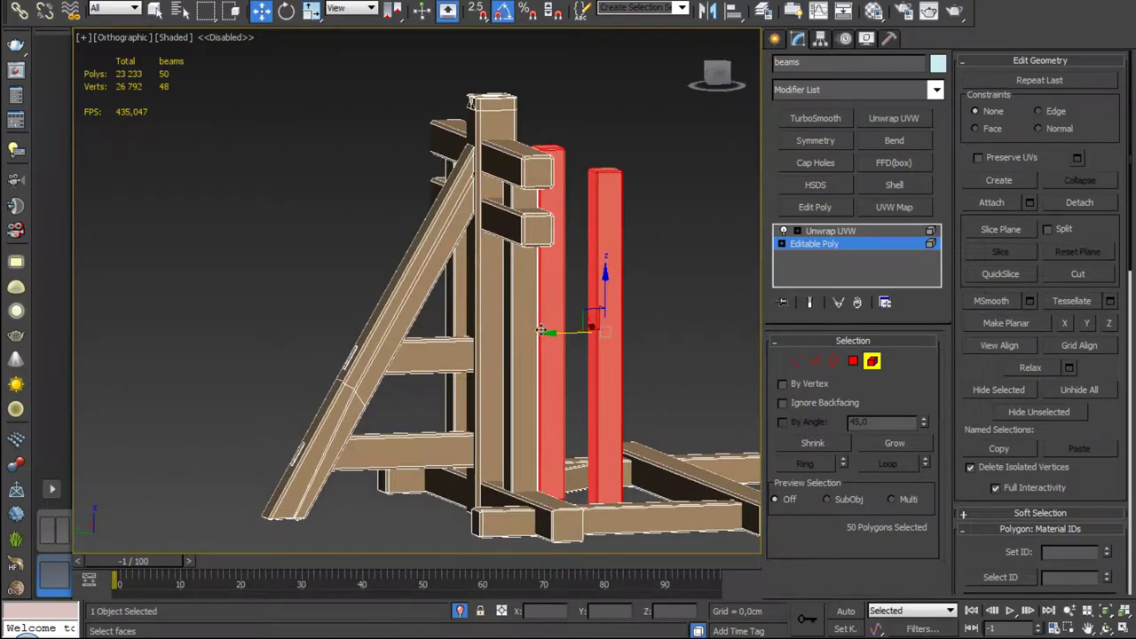
mouse_move(540, 330)
mouse_down()
mouse_move(461, 338)
mouse_move(523, 334)
mouse_up()
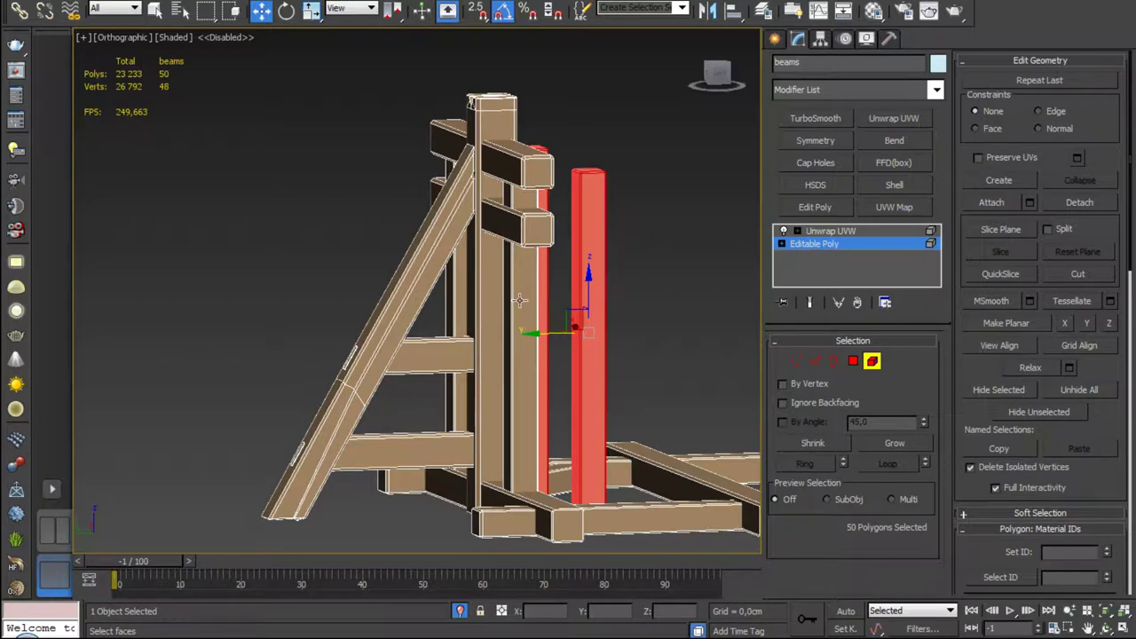
click(519, 300)
ctrl+click(458, 289)
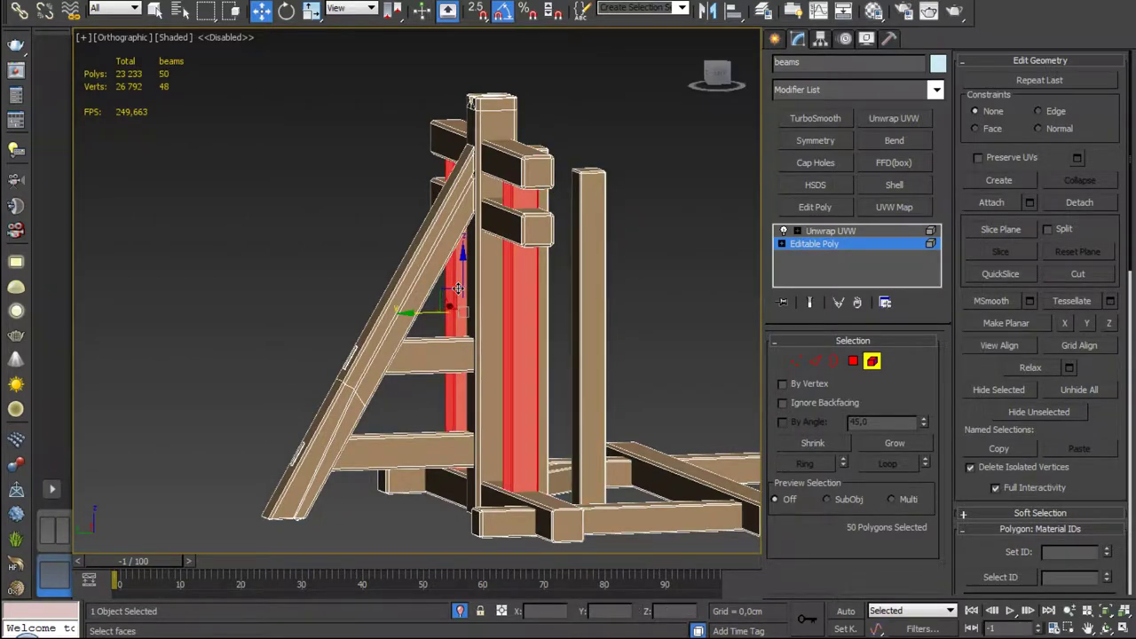
key(Delete)
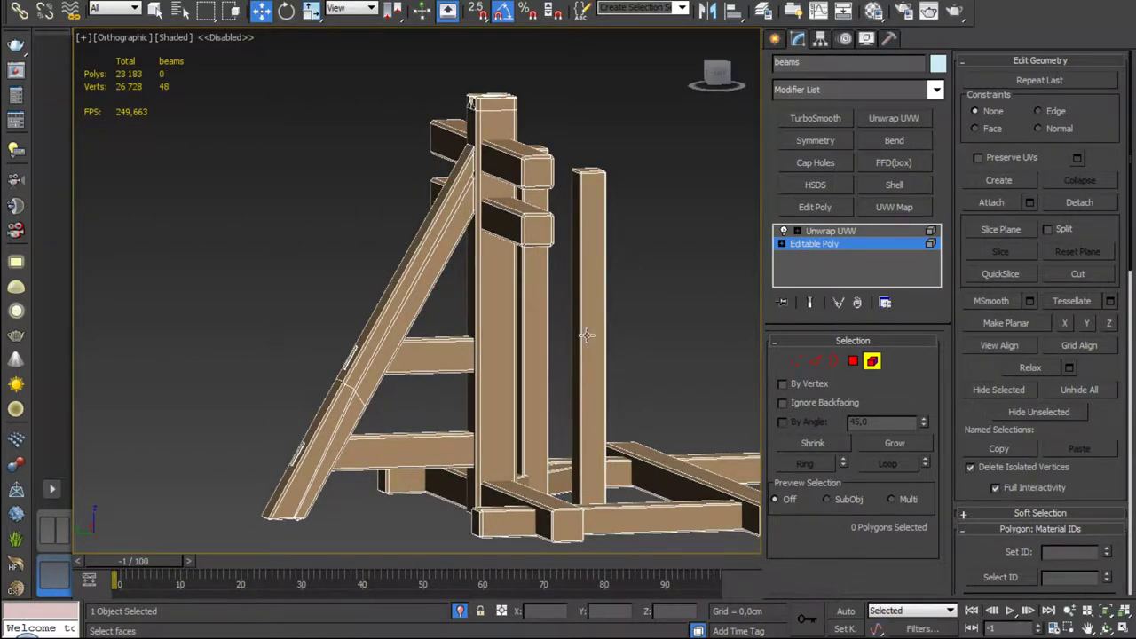
key(ctrl+z)
Step: Delete the clones again and re-copy the right-hand post beside the left upright
alt+middle_drag(581, 355, 583, 359)
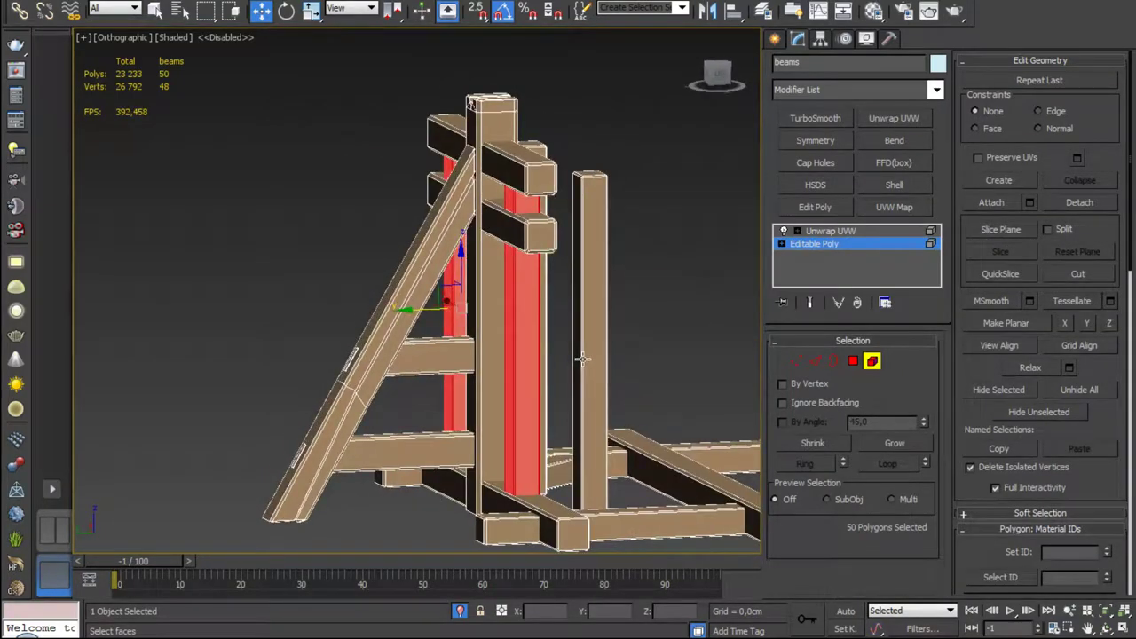
key(Delete)
click(583, 360)
alt+middle_drag(633, 314, 602, 140)
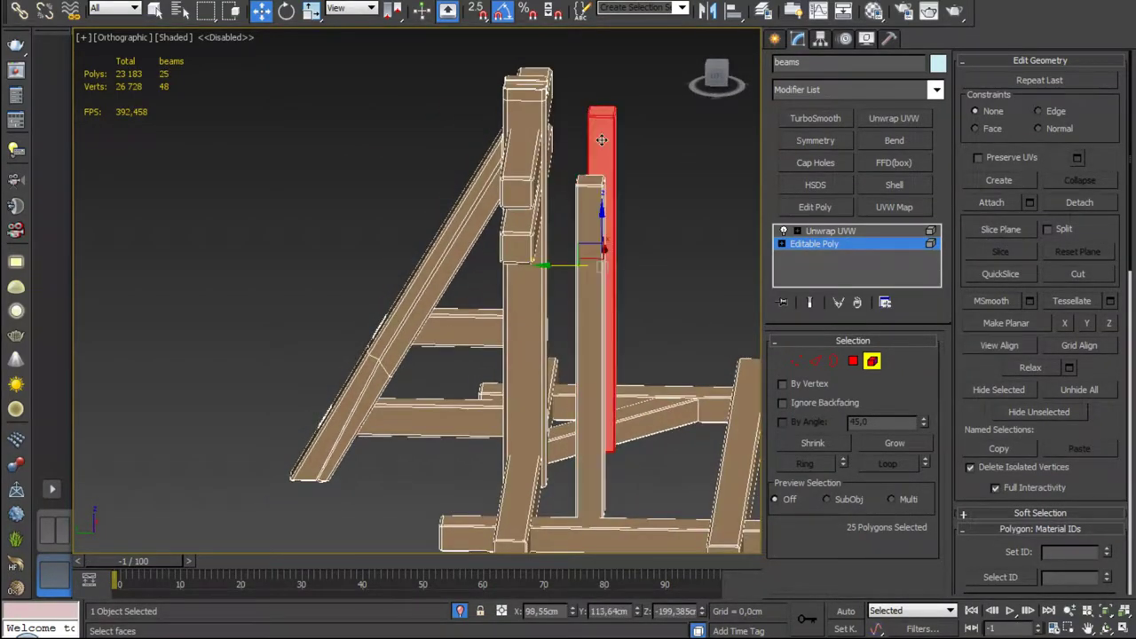
mouse_move(570, 285)
shift+mouse_down()
mouse_move(492, 270)
mouse_move(555, 268)
shift+mouse_up()
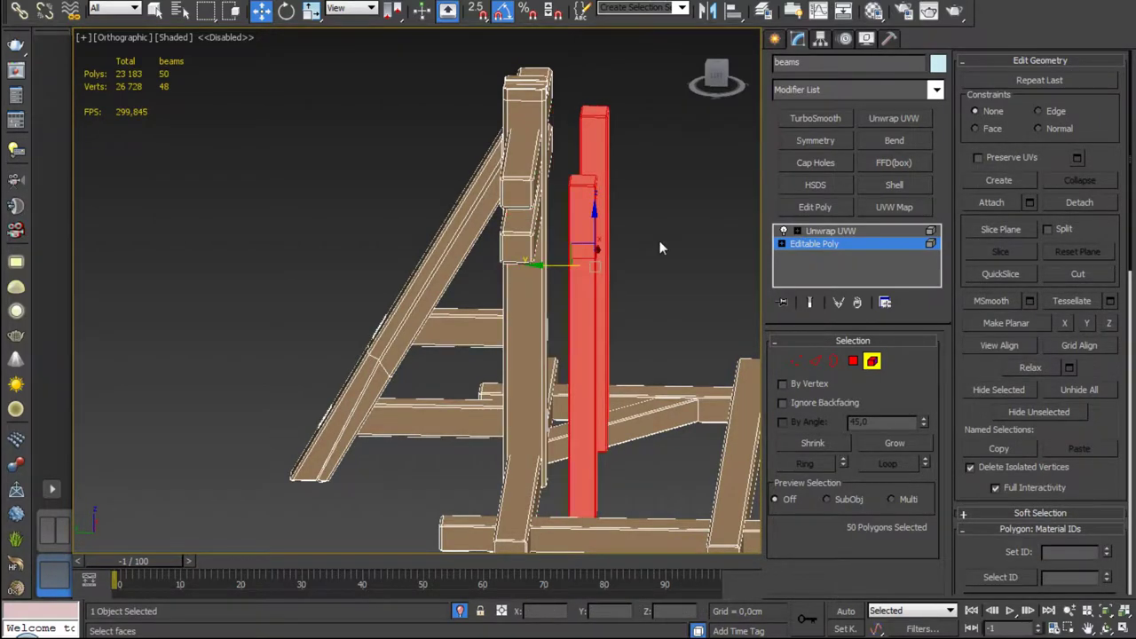
mouse_move(659, 246)
alt+middle_down()
mouse_move(647, 372)
mouse_move(555, 416)
alt+middle_up()
Step: In the Left view, delete the new post's top cap faces in Polygon mode
key(4)
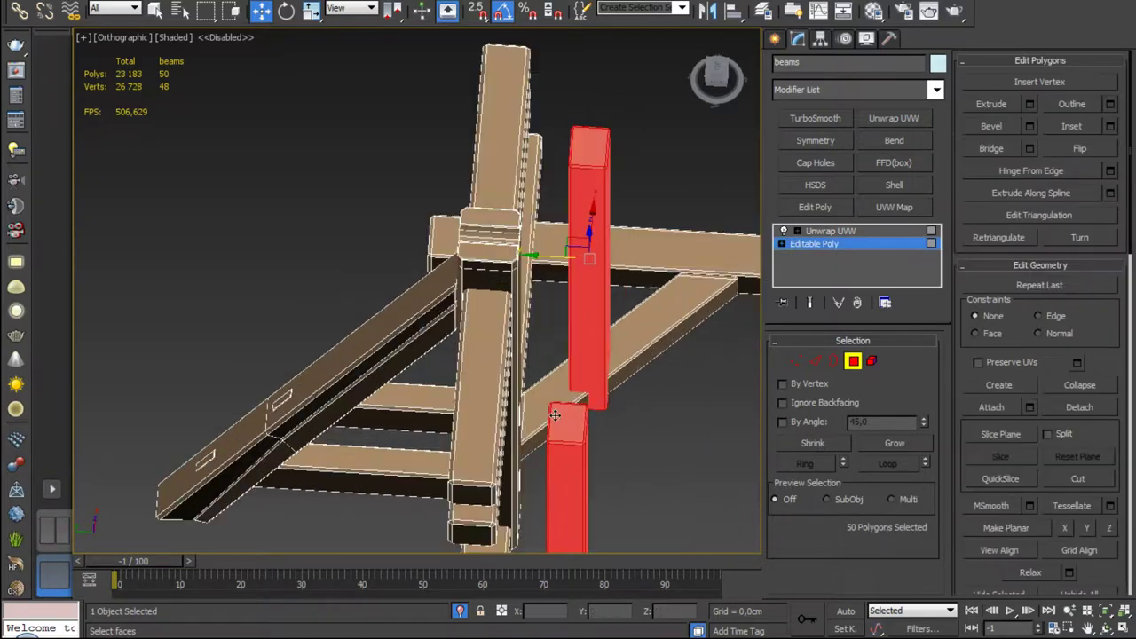
click(714, 80)
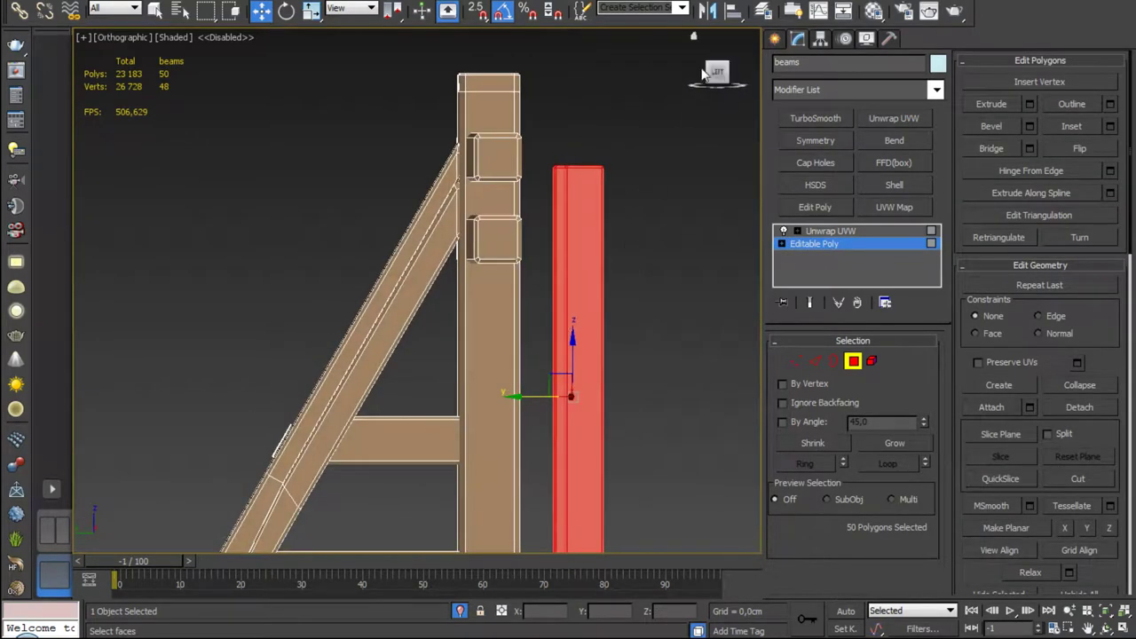
click(714, 80)
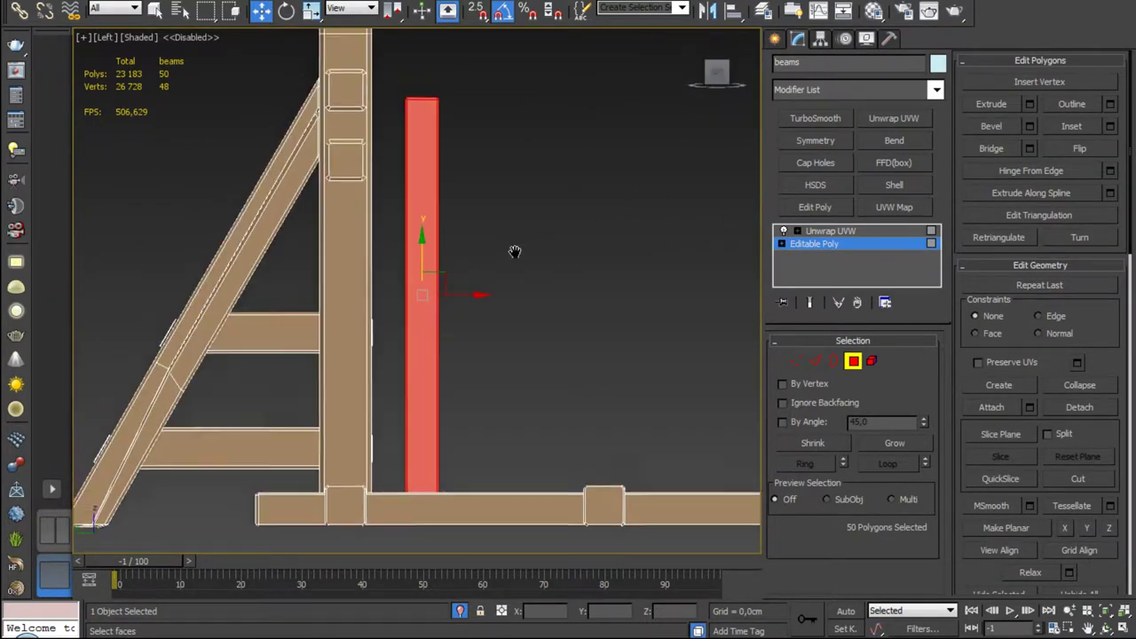
scroll(517, 251, up, 3)
scroll(496, 303, up, 2)
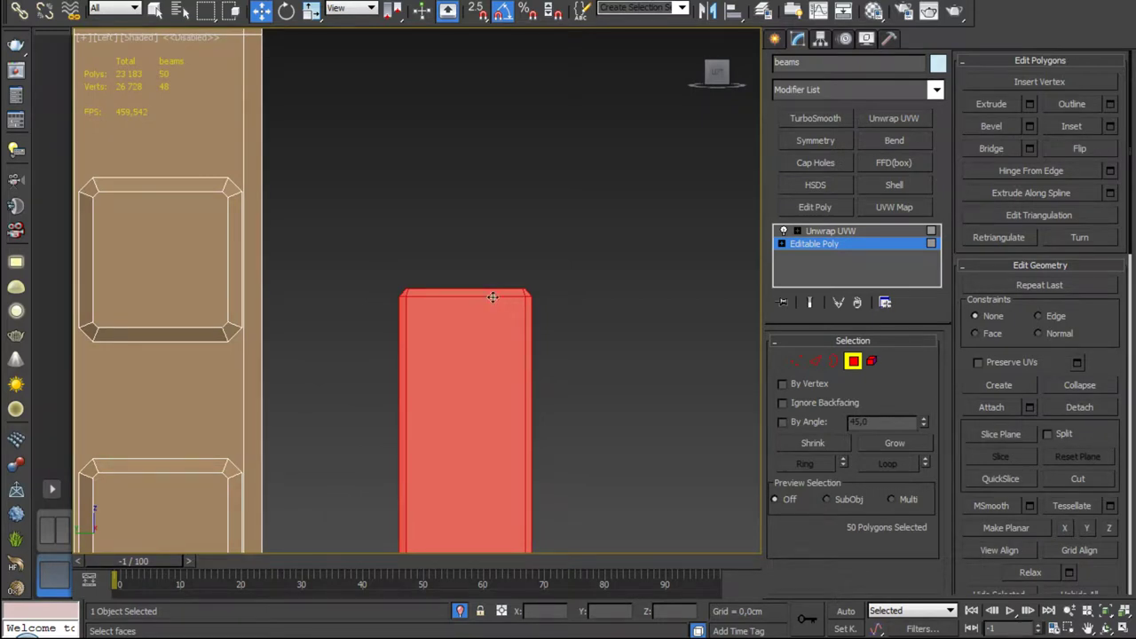
click(405, 237)
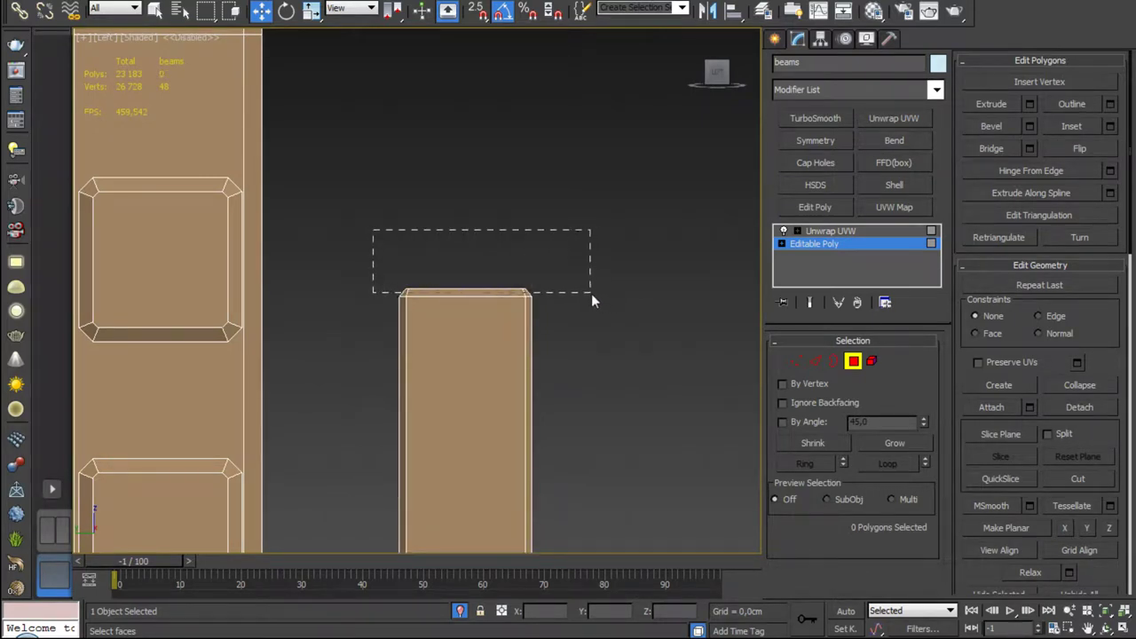
drag(591, 295, 591, 295)
key(Delete)
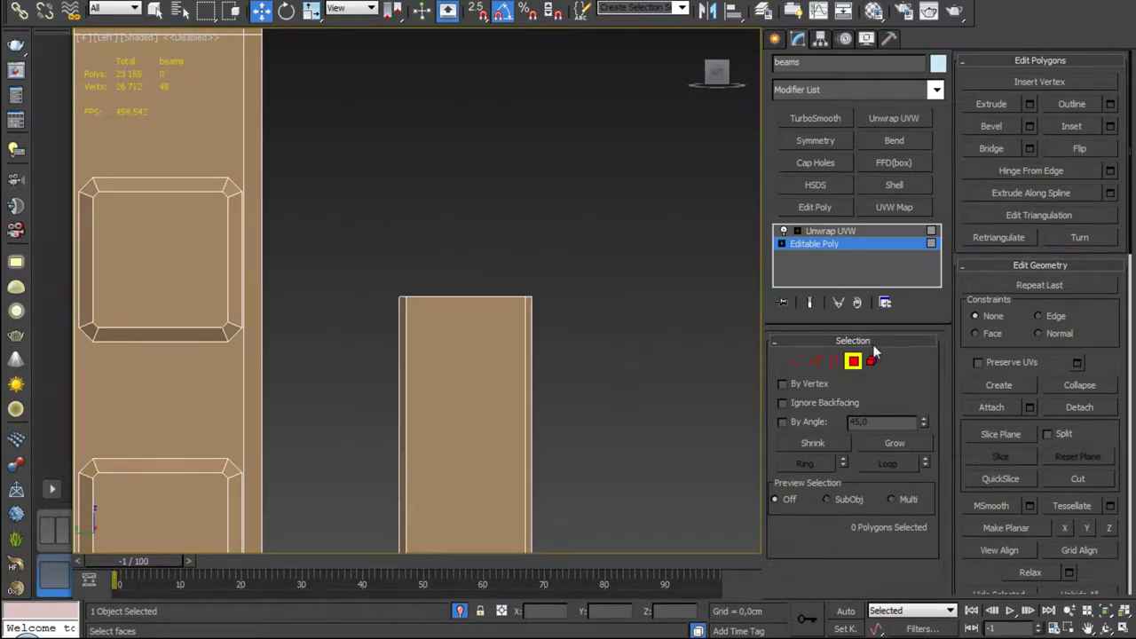
Step: Nudge the new posts slightly sideways against the left A-frame's uprights
click(852, 363)
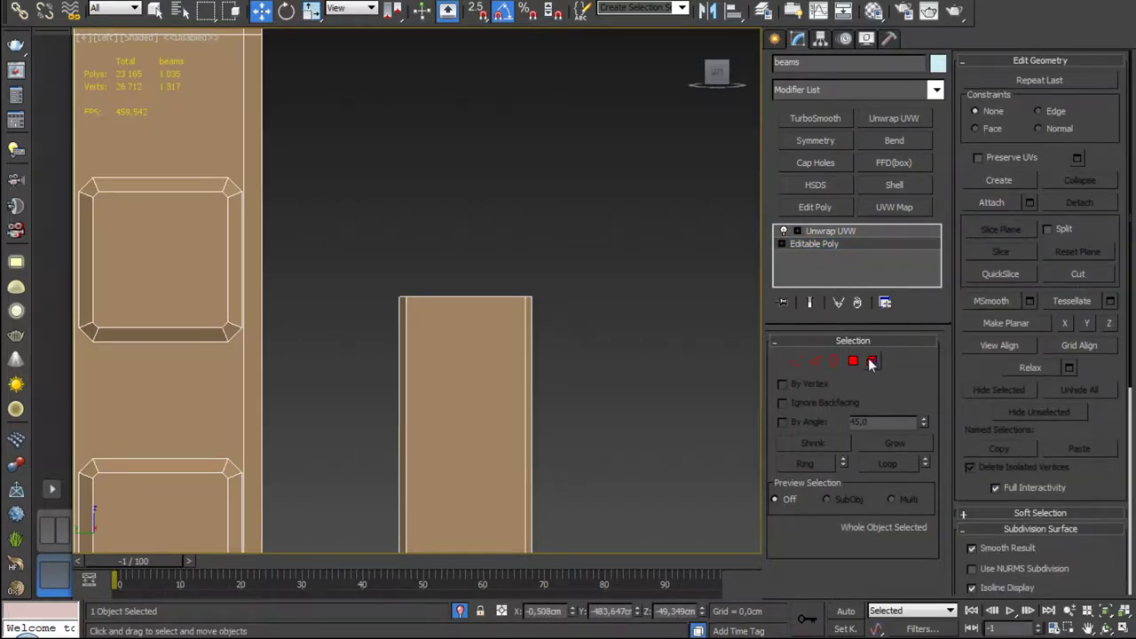
click(871, 362)
click(434, 399)
scroll(460, 495, down, 8)
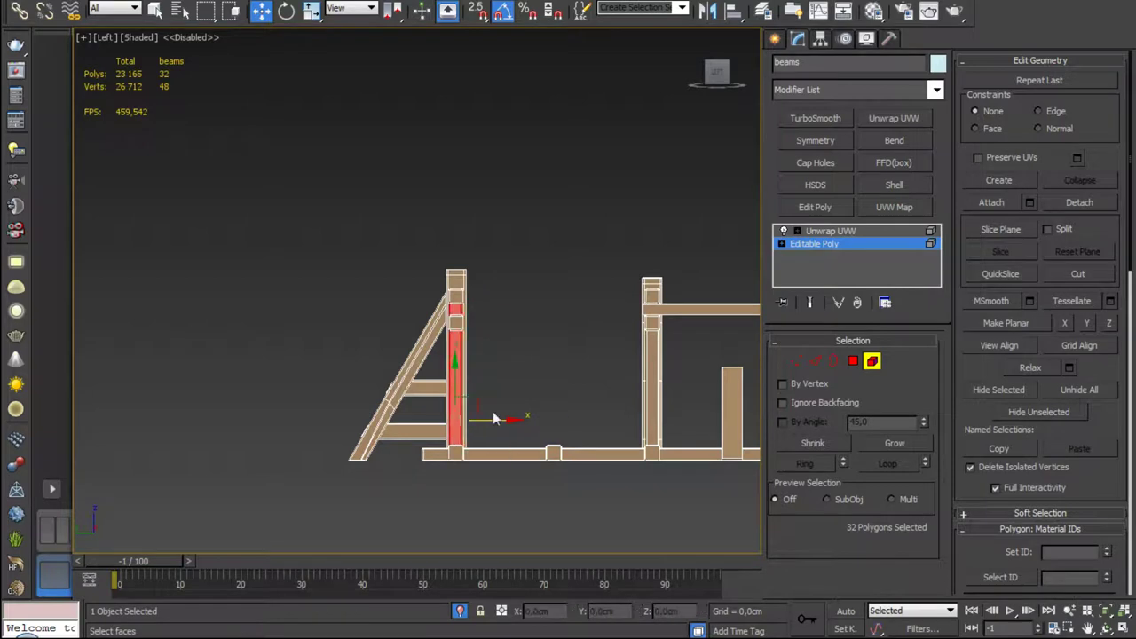
scroll(461, 349, up, 5)
drag(437, 322, 441, 324)
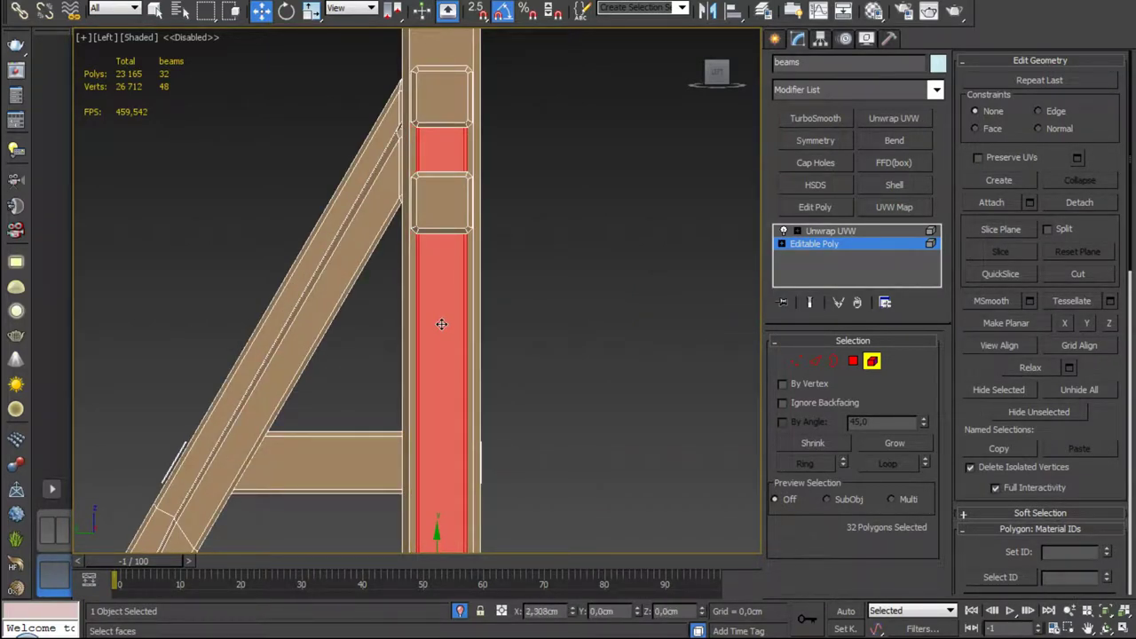
alt+middle_drag(441, 324, 277, 288)
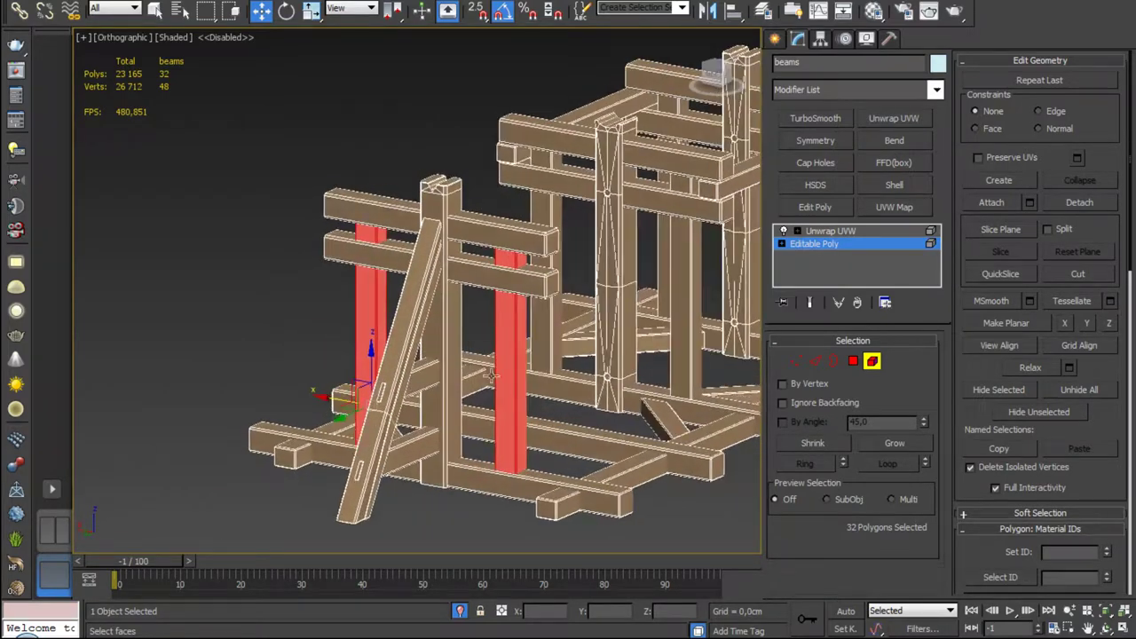
click(278, 288)
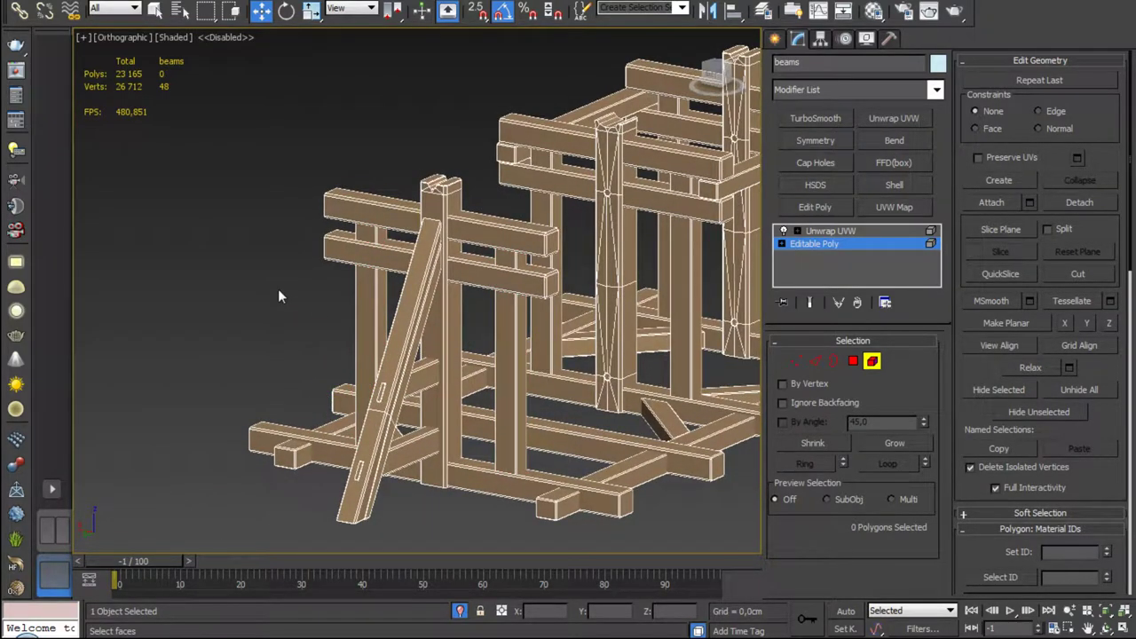
click(871, 363)
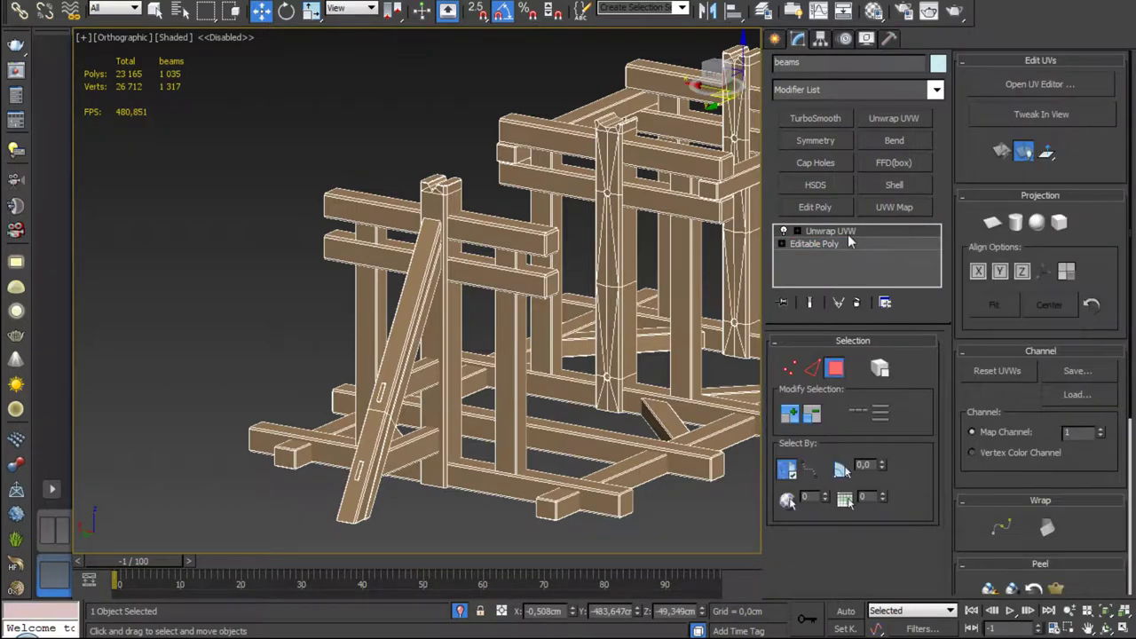
Step: Select both new vertical posts' polygons and frame their UV islands in Edit UVWs
click(1053, 84)
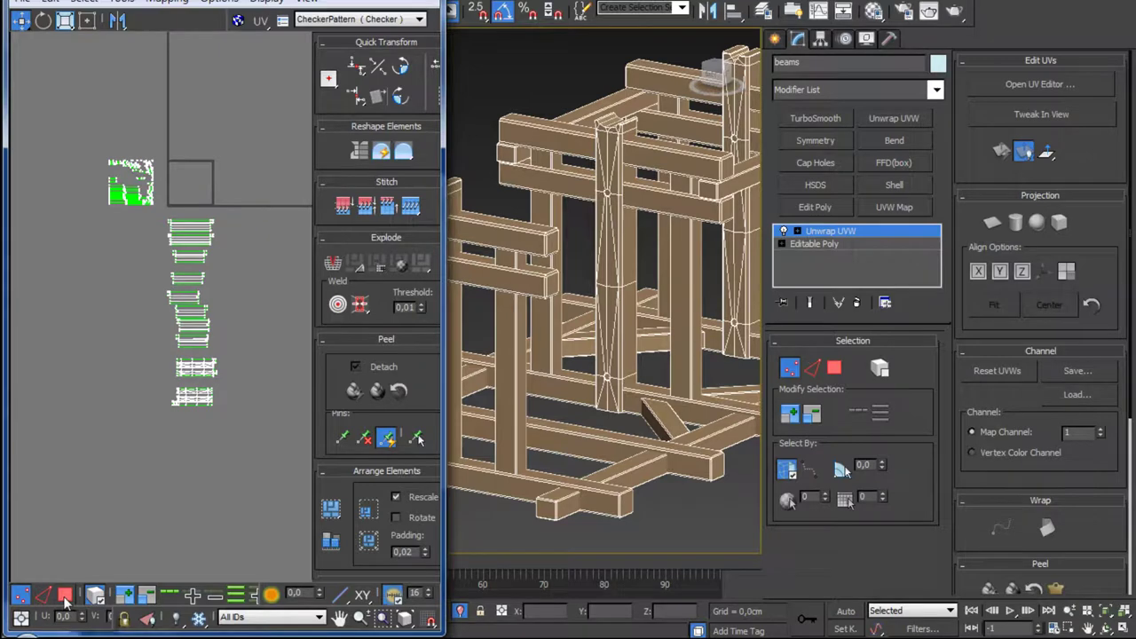
click(835, 370)
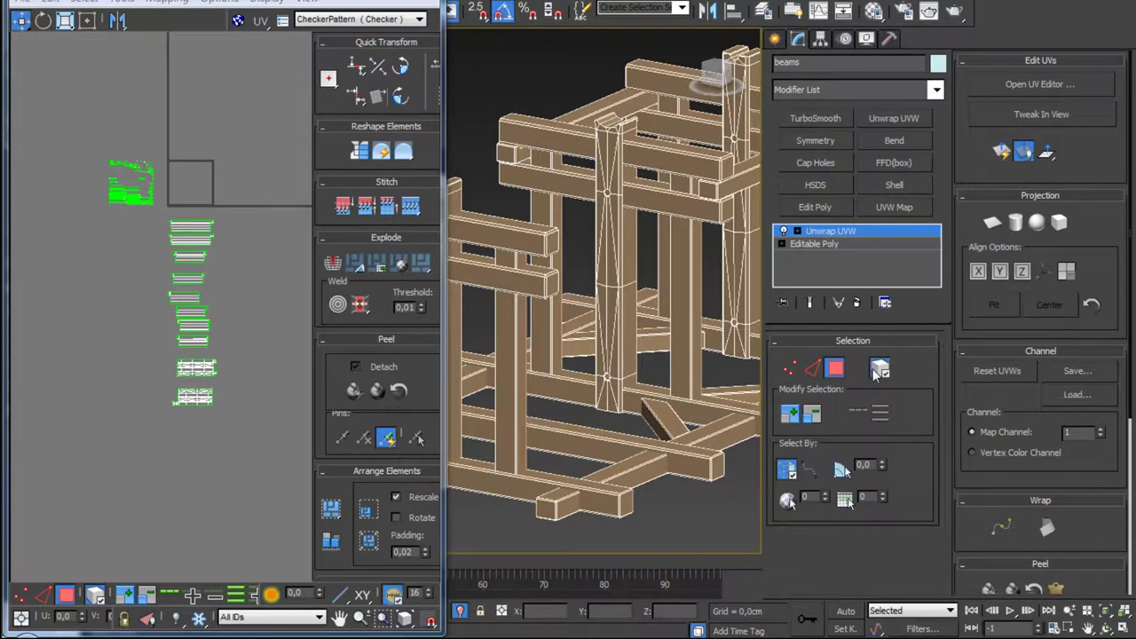
click(504, 364)
alt+middle_drag(504, 364, 690, 367)
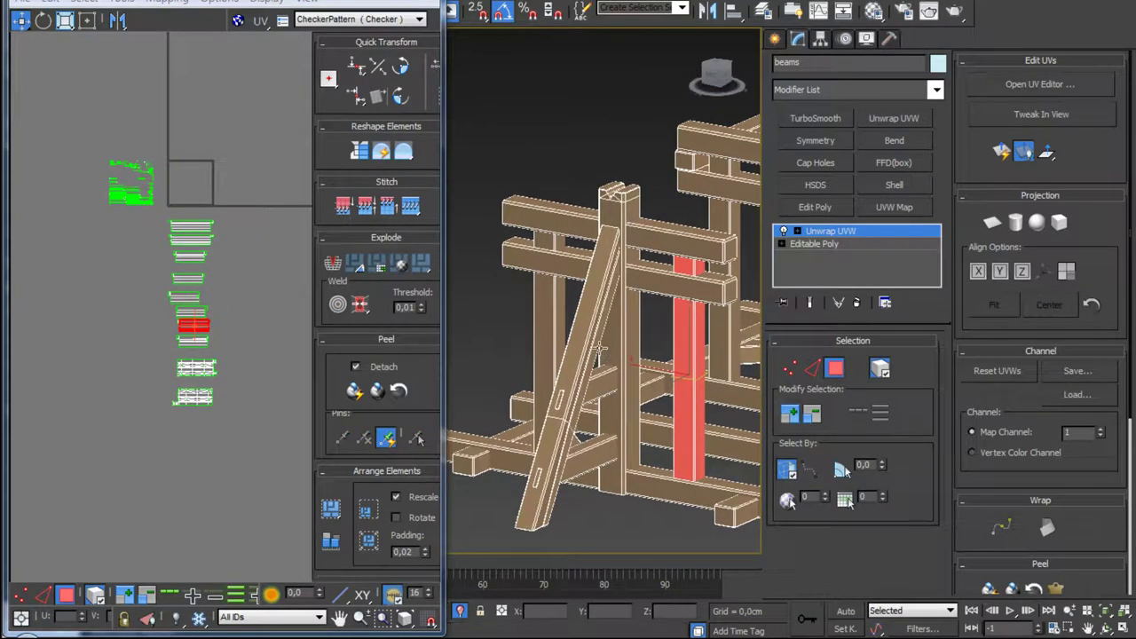
ctrl+click(550, 337)
middle_drag(217, 344, 221, 377)
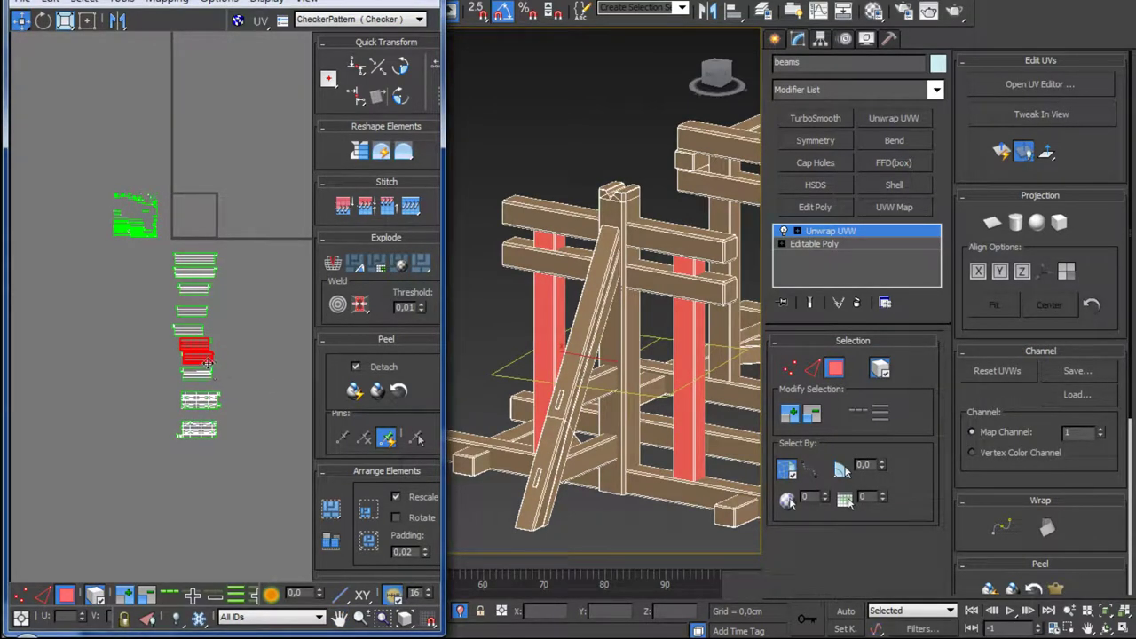
scroll(221, 371, up, 3)
scroll(217, 354, up, 3)
scroll(214, 342, down, 3)
scroll(214, 342, down, 2)
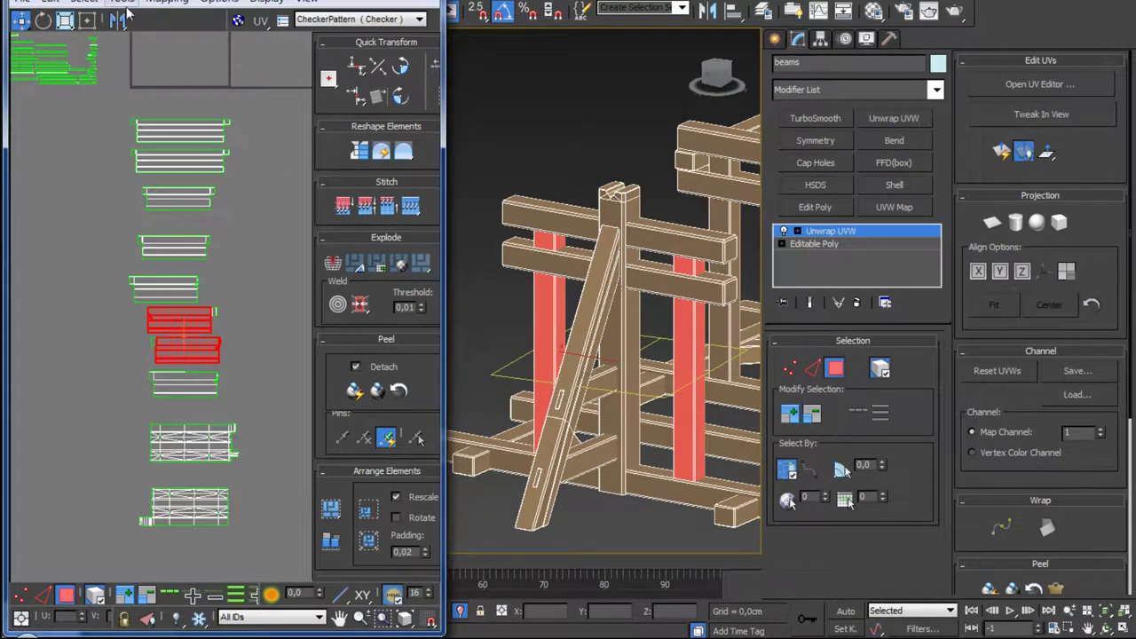
click(122, 2)
Step: In the Relax Tool, choose Relax By Polygon Angles and run one relax pass
click(55, 299)
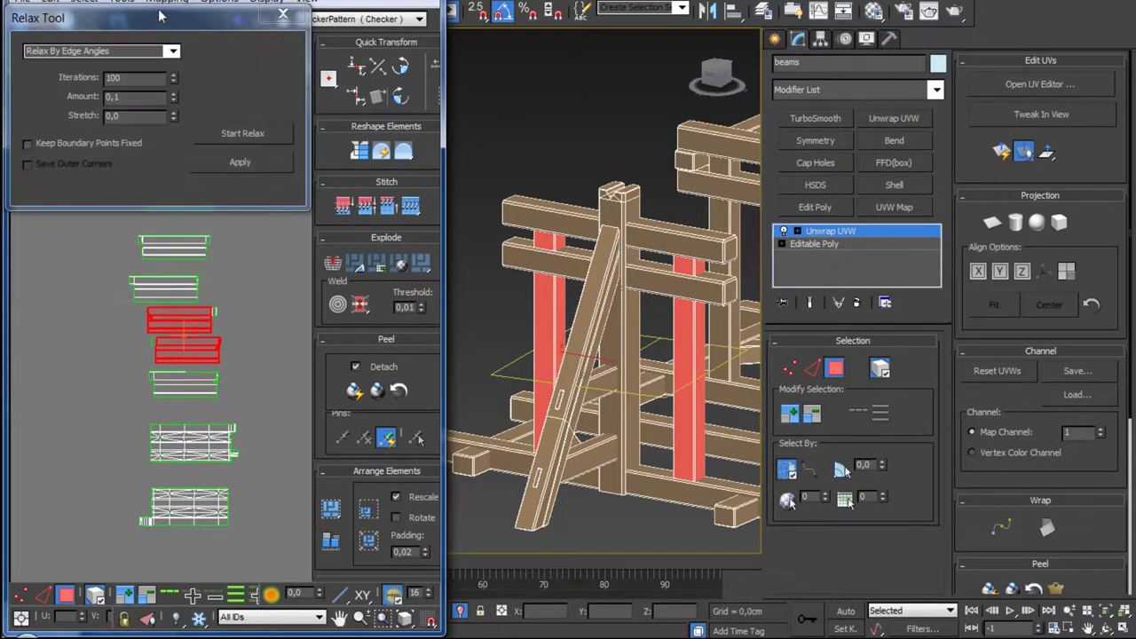
mouse_move(151, 18)
mouse_down()
mouse_move(844, 20)
mouse_move(945, 8)
mouse_up()
click(970, 13)
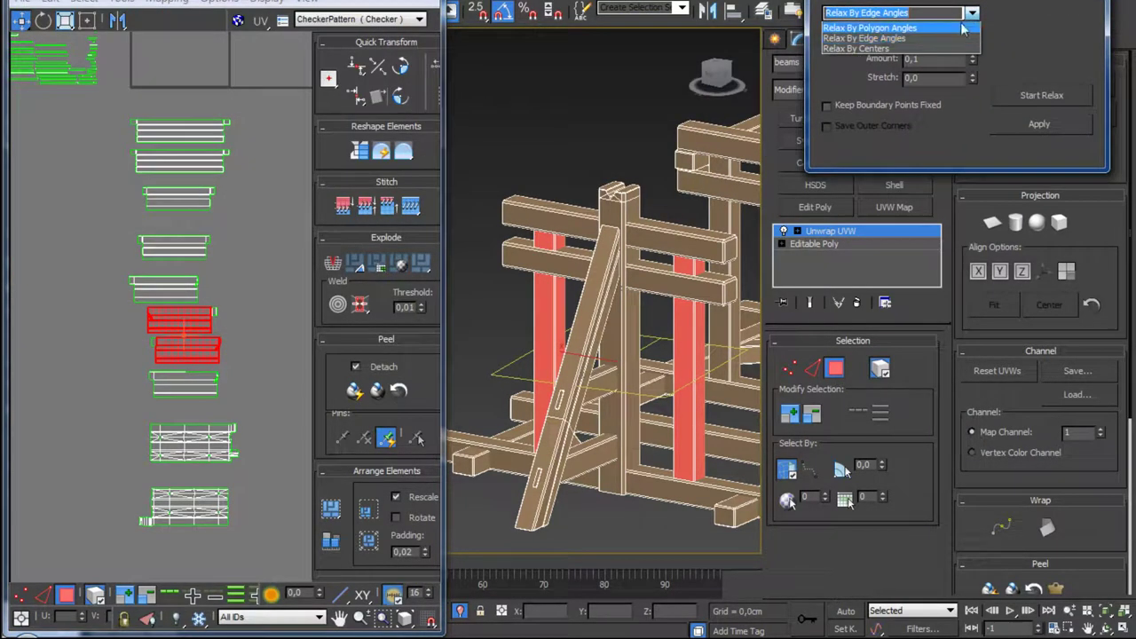
click(965, 25)
click(1036, 98)
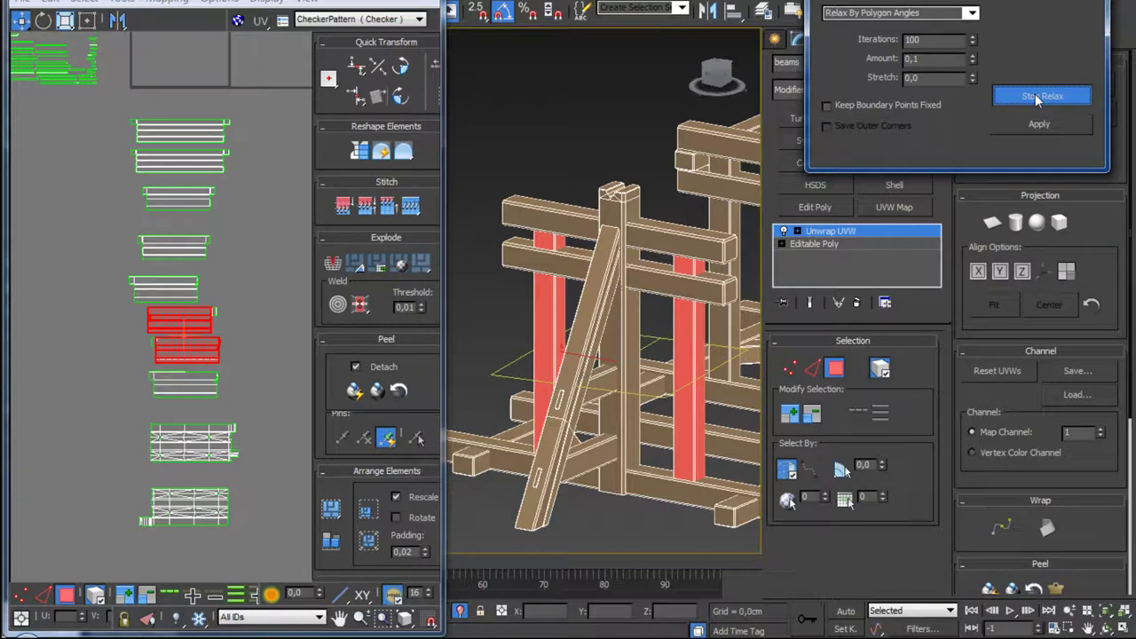
click(1037, 98)
scroll(228, 311, up, 2)
scroll(210, 127, up, 2)
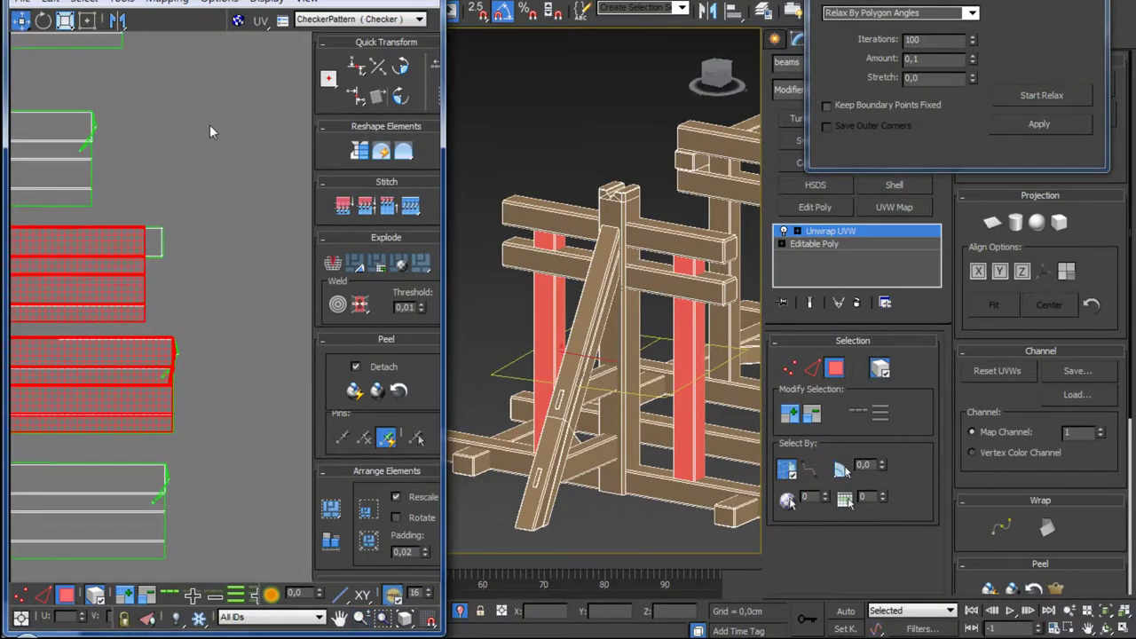
scroll(282, 202, up, 2)
scroll(210, 229, down, 2)
scroll(195, 231, down, 2)
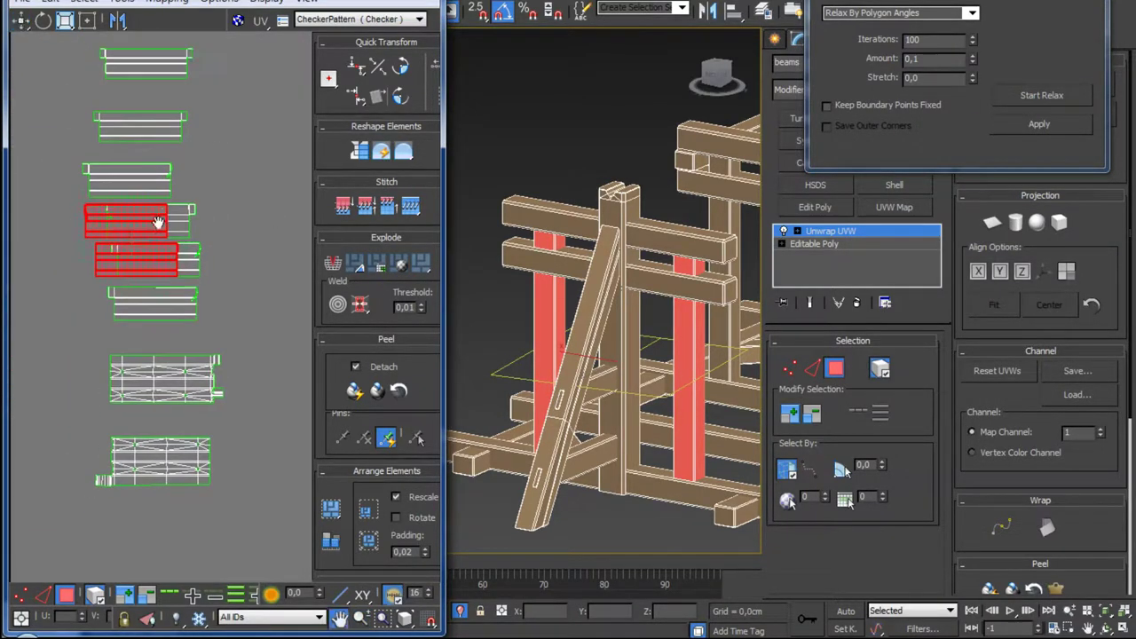
scroll(186, 236, down, 1)
Step: Move the post islands beside the UV column and relax them again
drag(188, 244, 108, 284)
scroll(240, 257, up, 2)
scroll(244, 244, up, 2)
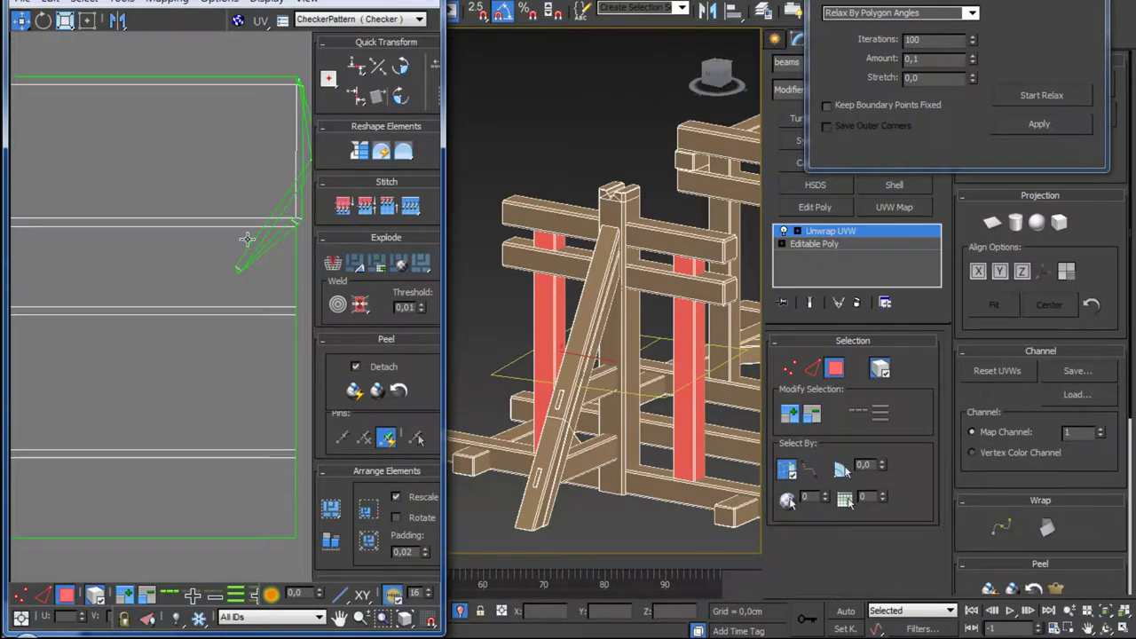
scroll(222, 253, down, 1)
scroll(203, 257, down, 2)
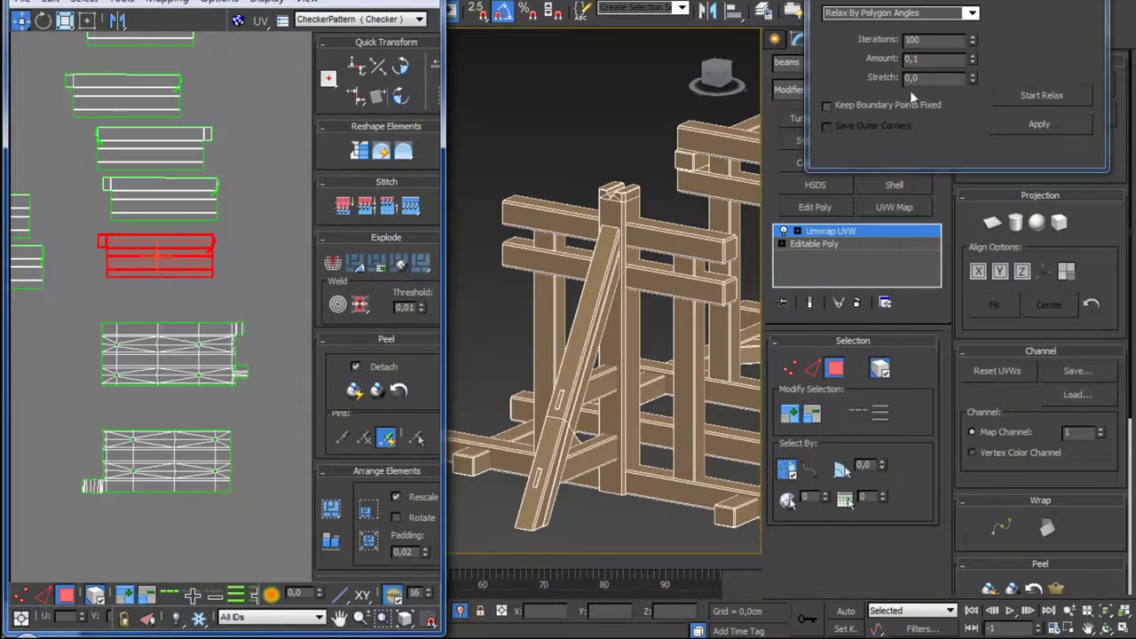
click(1037, 100)
click(1037, 100)
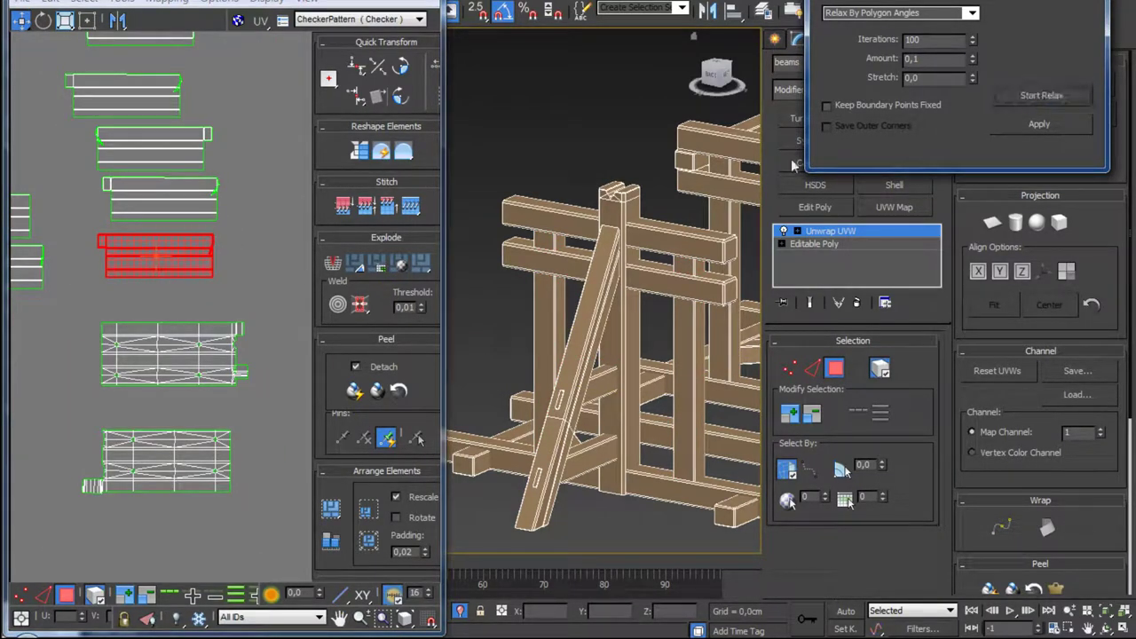
middle_drag(274, 244, 275, 260)
scroll(266, 262, up, 3)
scroll(190, 291, up, 3)
scroll(217, 271, up, 2)
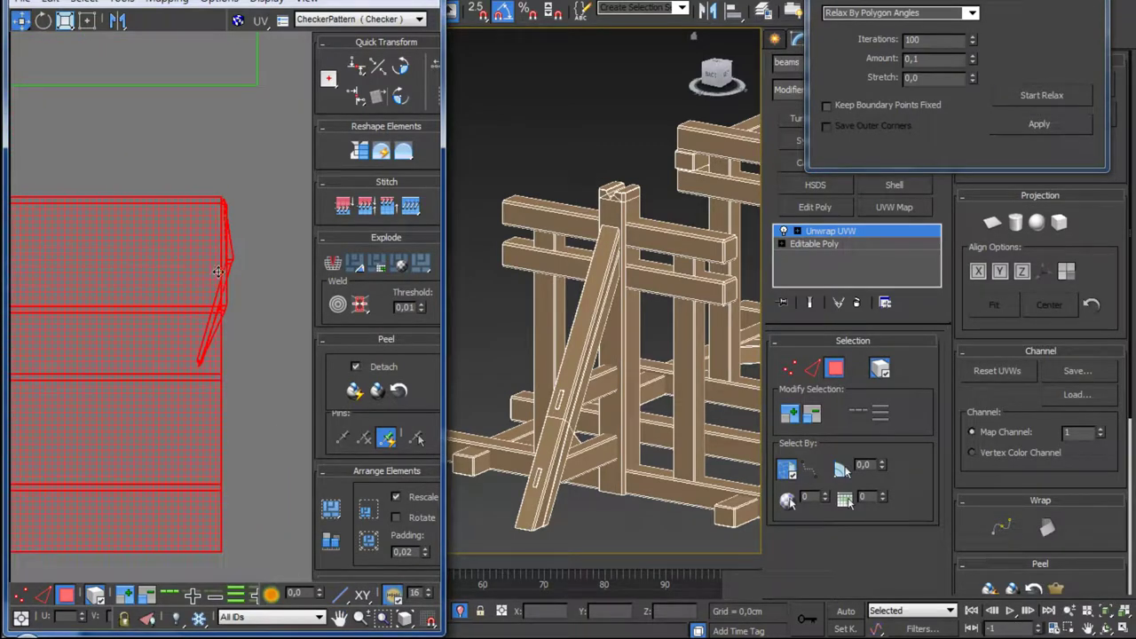
Step: Raise the relax Amount to 0,65 and relax the island again
click(1056, 96)
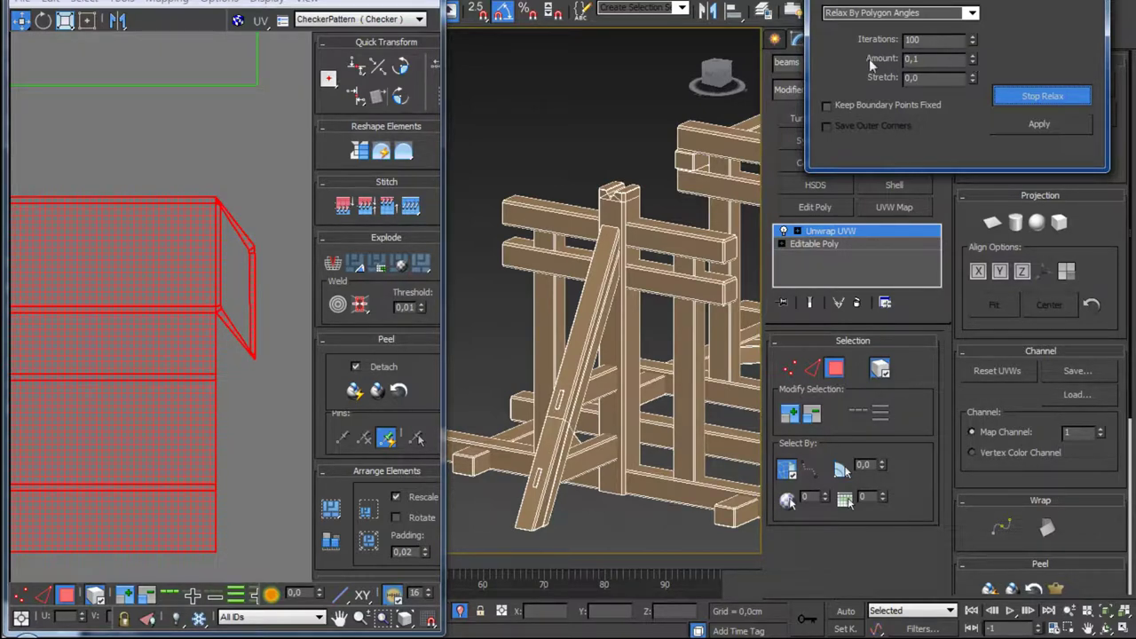
drag(970, 58, 984, 31)
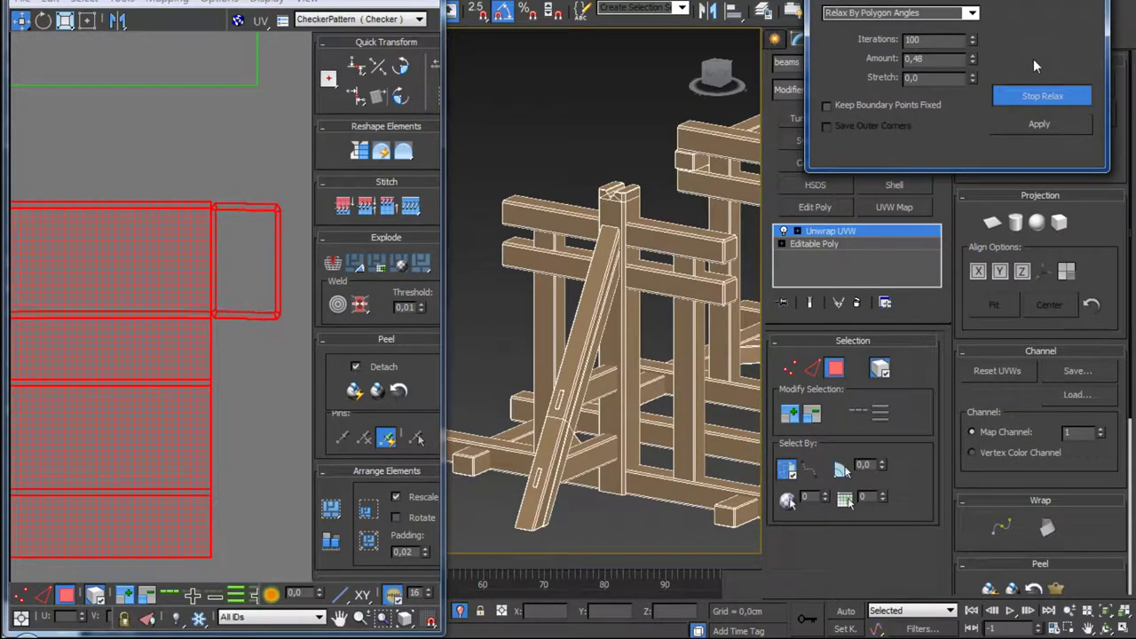
drag(976, 50, 974, 52)
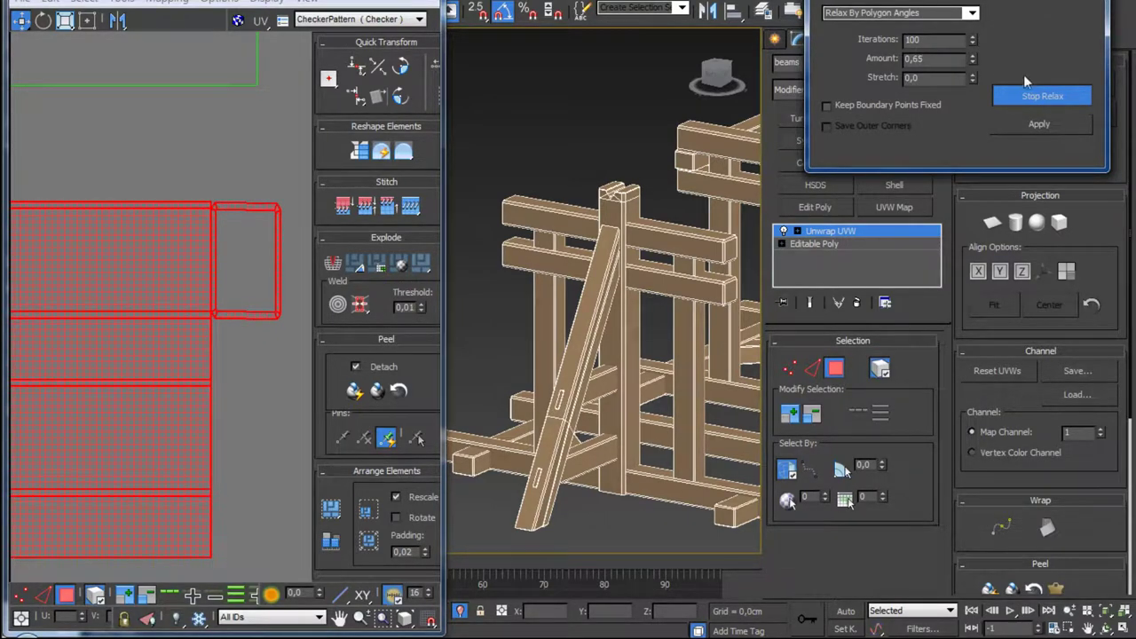
click(1032, 100)
scroll(229, 172, down, 2)
scroll(228, 172, down, 3)
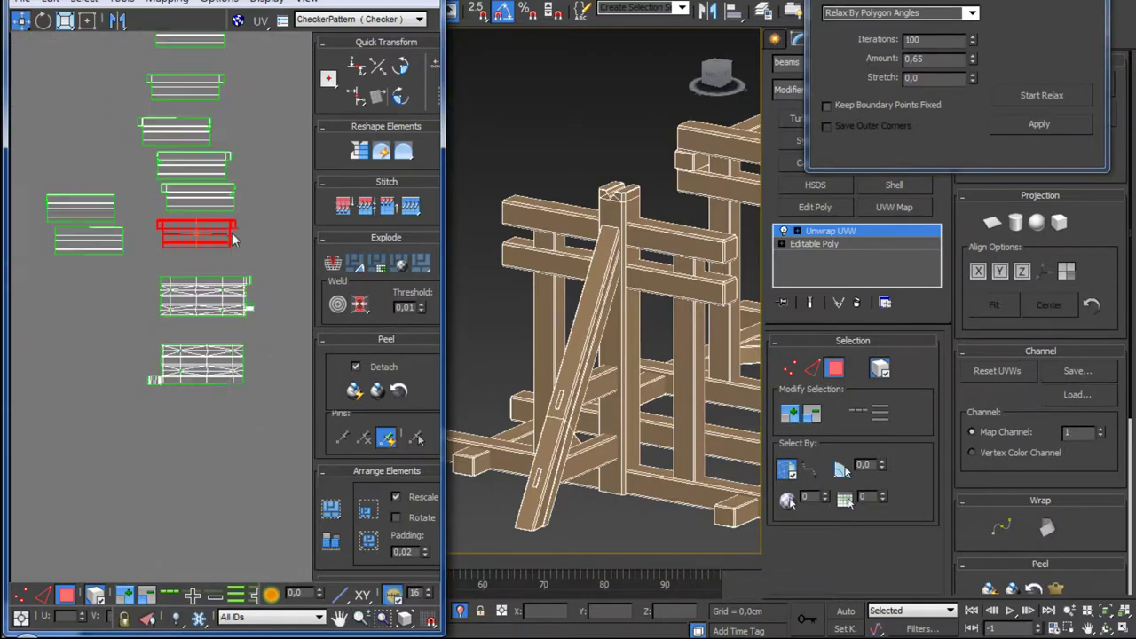
scroll(220, 190, up, 3)
scroll(220, 190, up, 2)
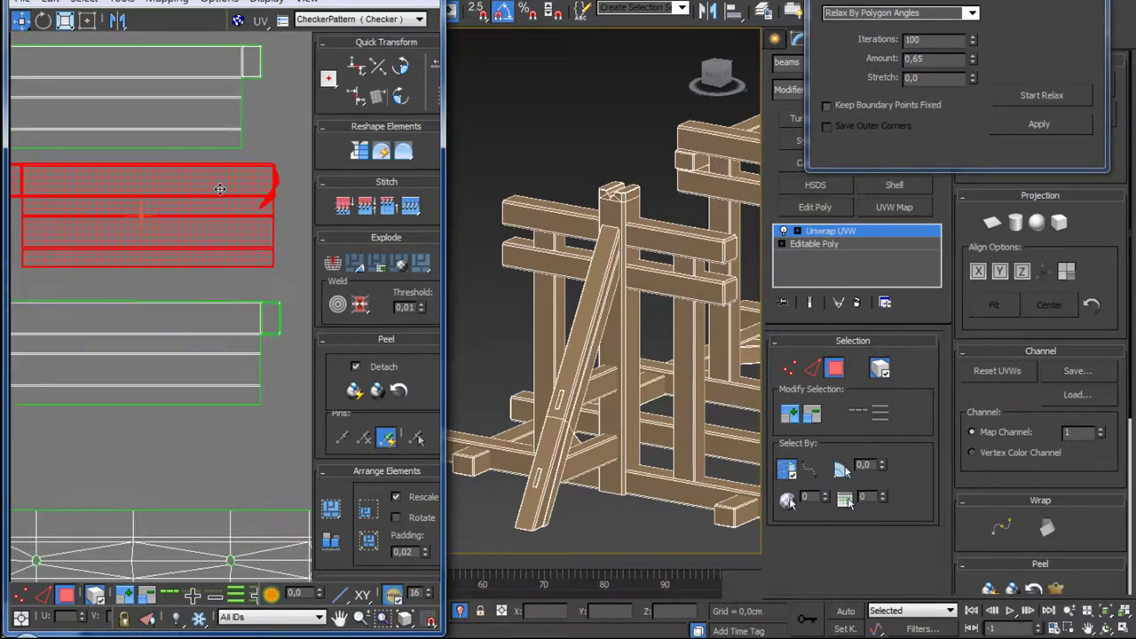
click(1001, 102)
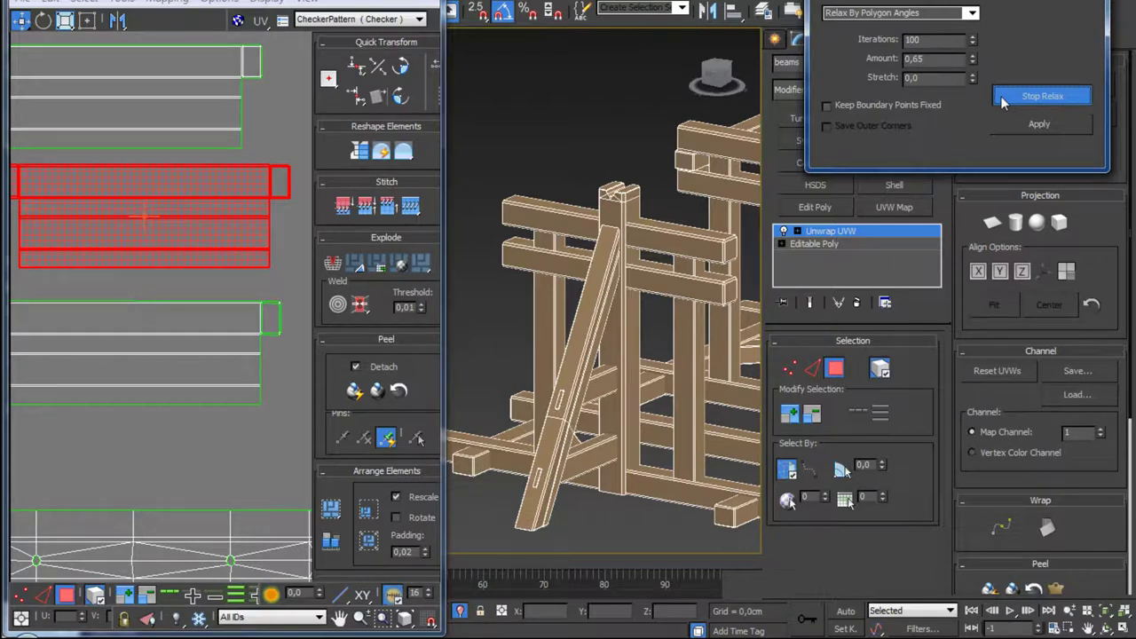
click(1001, 99)
scroll(266, 169, down, 3)
scroll(270, 164, down, 2)
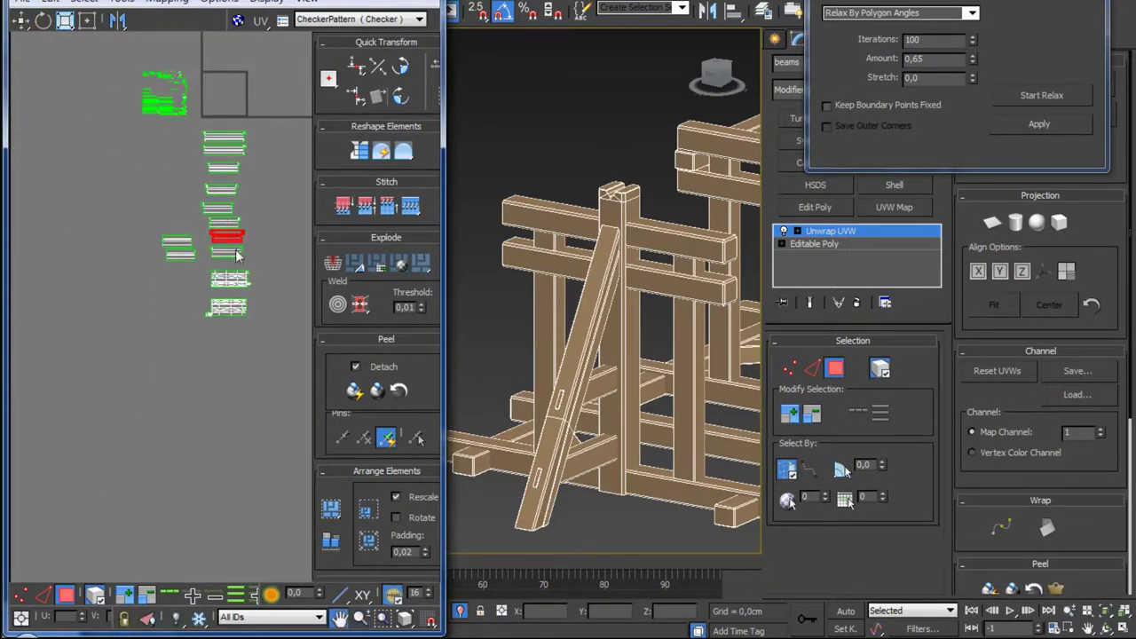
scroll(274, 159, down, 2)
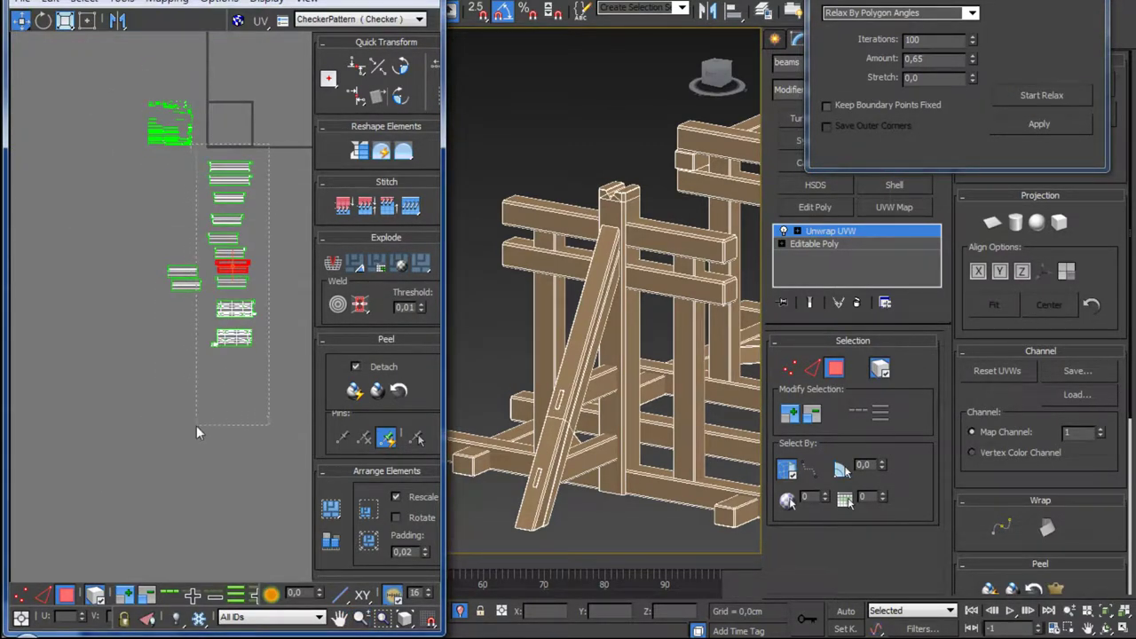
click(185, 296)
Step: Move the stray island into the column and relax all the column's islands together
mouse_move(185, 296)
mouse_down()
mouse_move(204, 413)
mouse_move(230, 380)
mouse_up()
drag(266, 150, 206, 414)
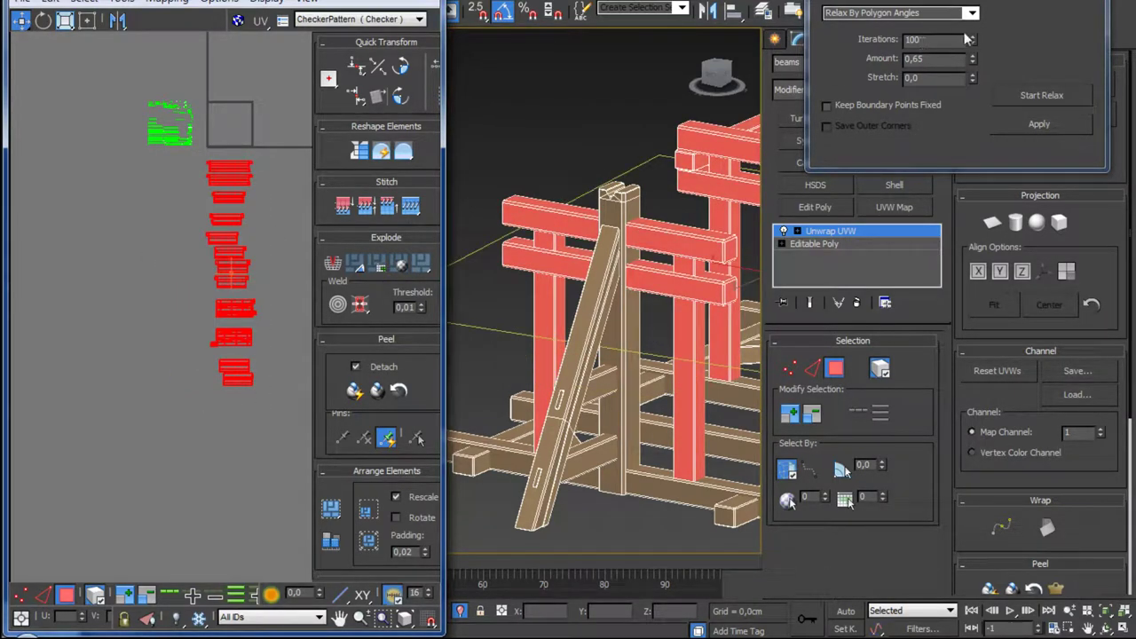
click(1014, 98)
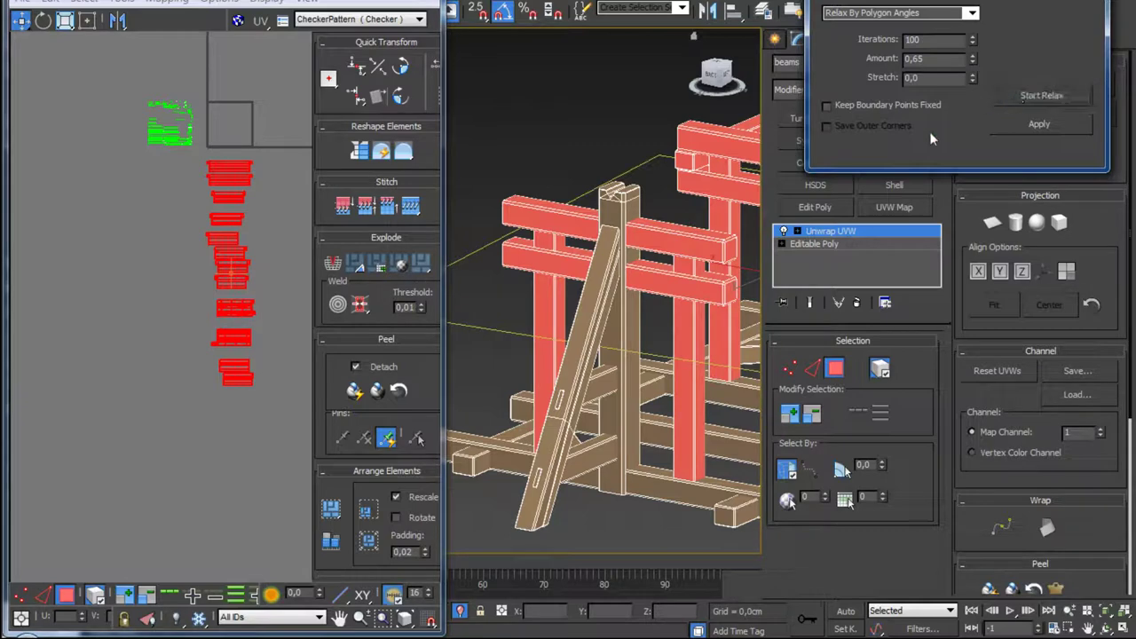
middle_drag(263, 262, 228, 293)
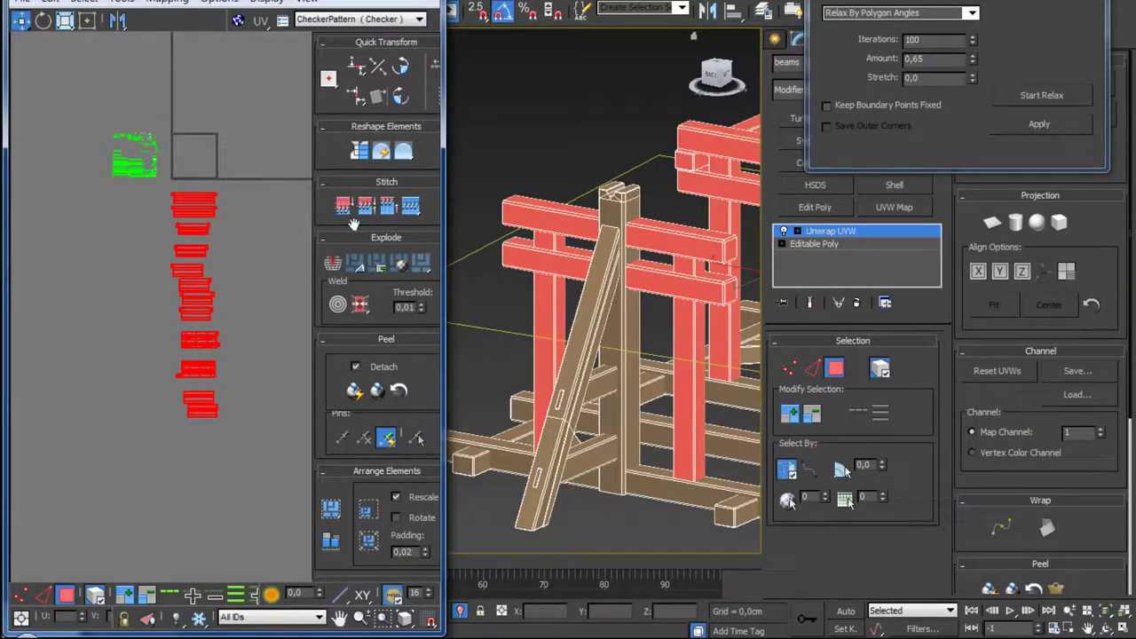
scroll(645, 266, down, 3)
Step: Orbit the viewport and select only the centre pillar
mouse_move(645, 266)
alt+middle_down()
mouse_move(601, 315)
mouse_move(550, 326)
mouse_move(556, 346)
alt+middle_up()
scroll(603, 310, up, 2)
scroll(603, 311, up, 3)
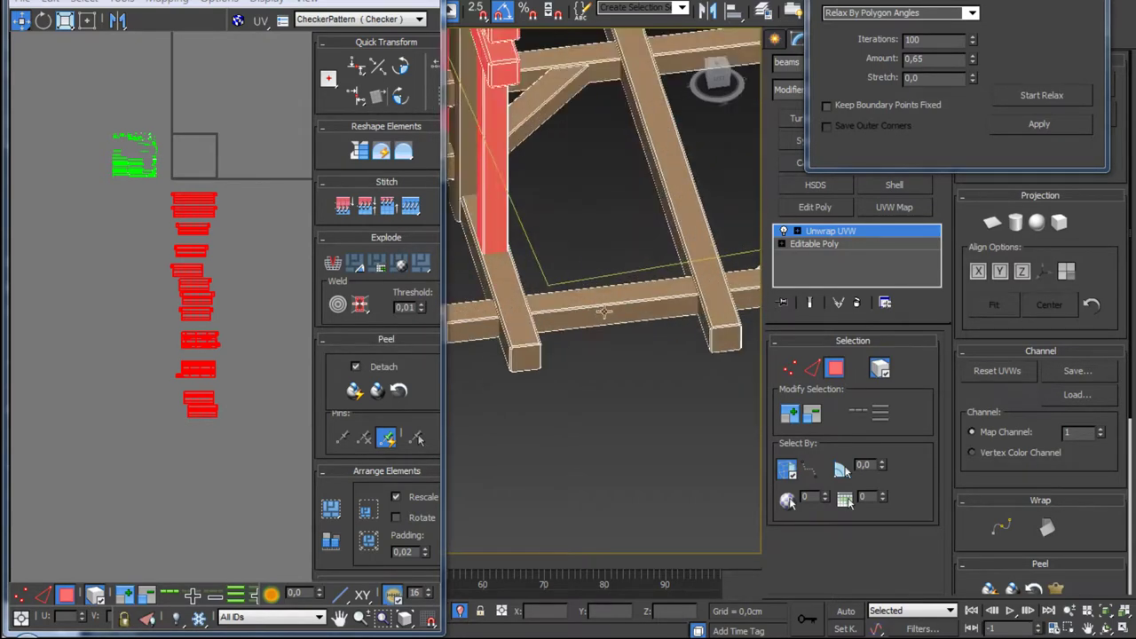
scroll(602, 311, down, 3)
alt+middle_drag(602, 311, 568, 284)
scroll(550, 275, up, 3)
click(550, 275)
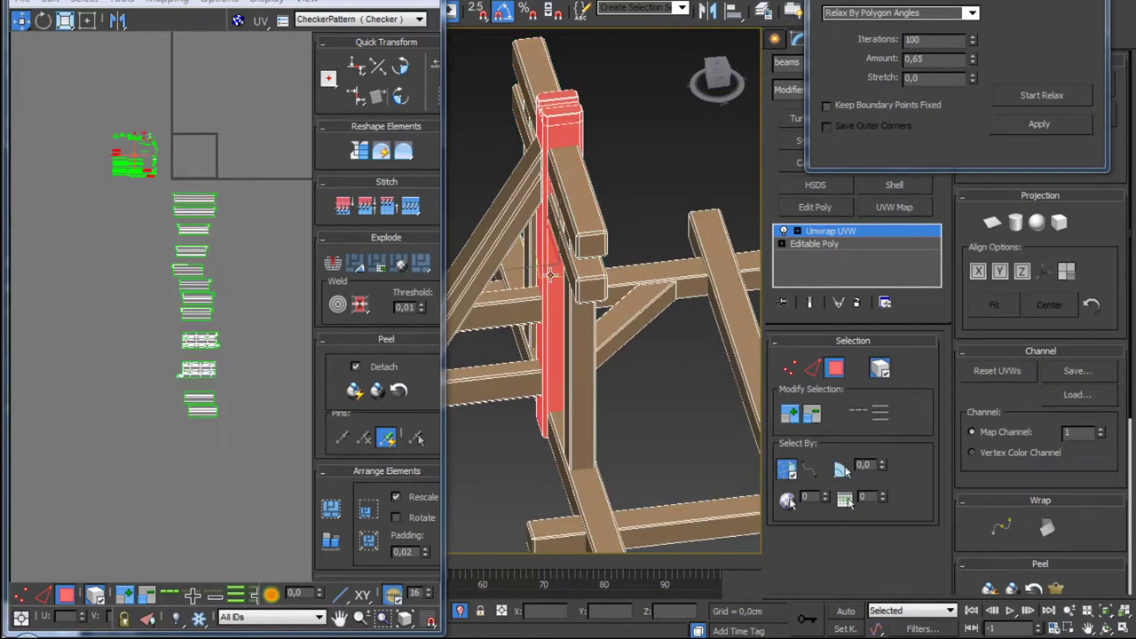
Step: Apply Flatten Mapping to the centre pillar and select its flattened UV islands
click(160, 4)
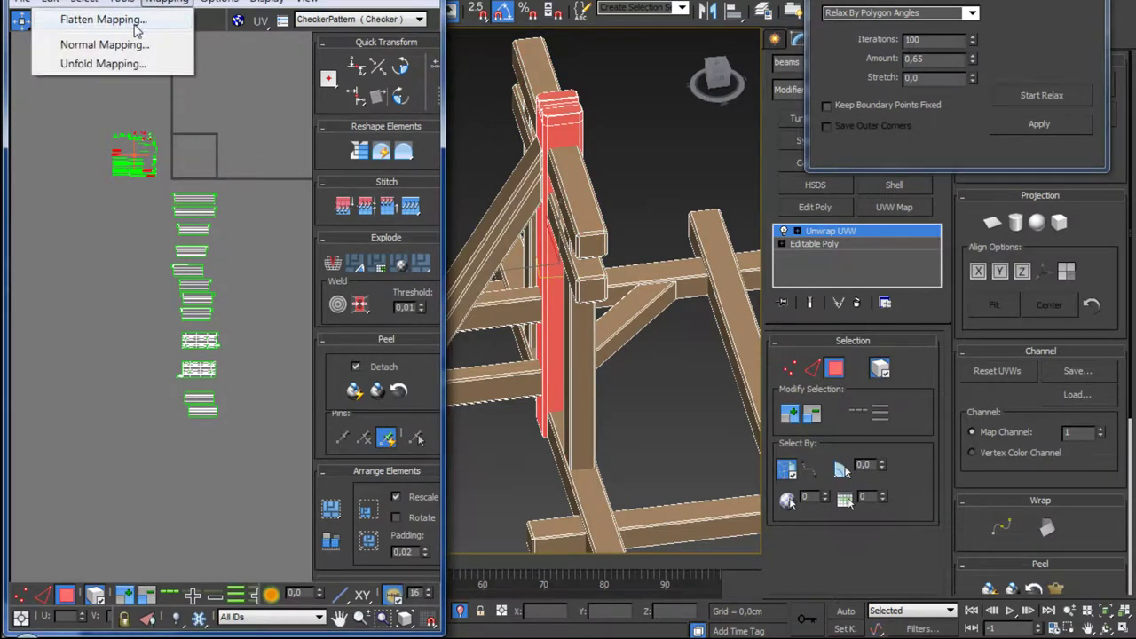
click(102, 19)
click(146, 3)
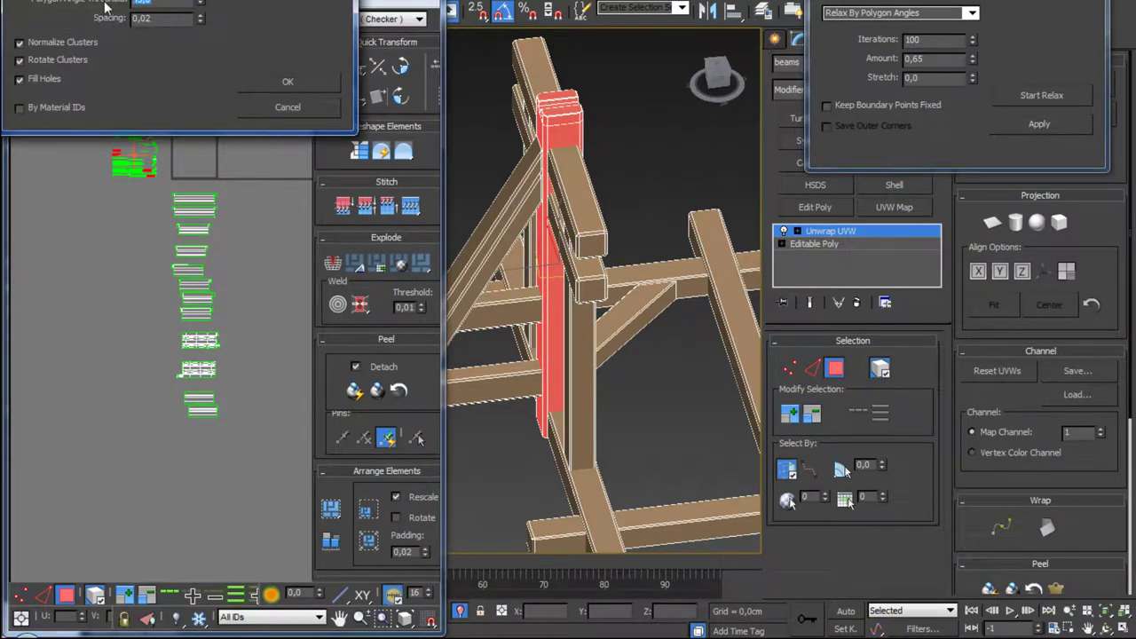
click(300, 81)
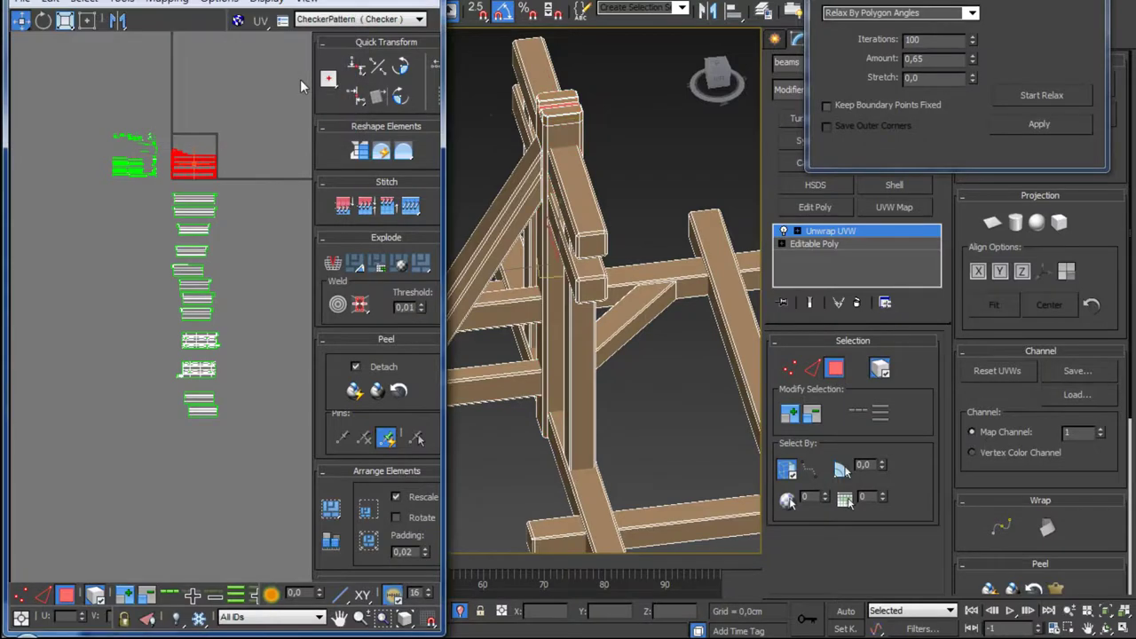
mouse_move(280, 219)
mouse_down()
mouse_move(223, 177)
mouse_move(258, 180)
mouse_move(266, 205)
mouse_up()
scroll(266, 213, up, 3)
scroll(171, 409, up, 1)
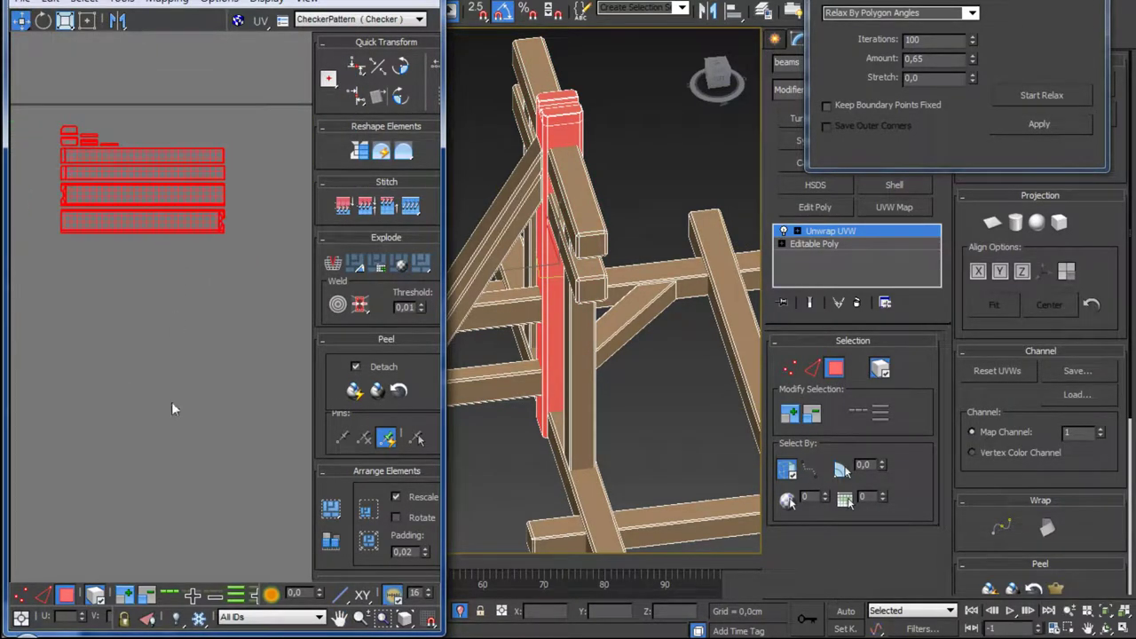
Step: In edge mode, stitch the post's side strips together into one continuous strip
click(46, 593)
scroll(173, 399, up, 2)
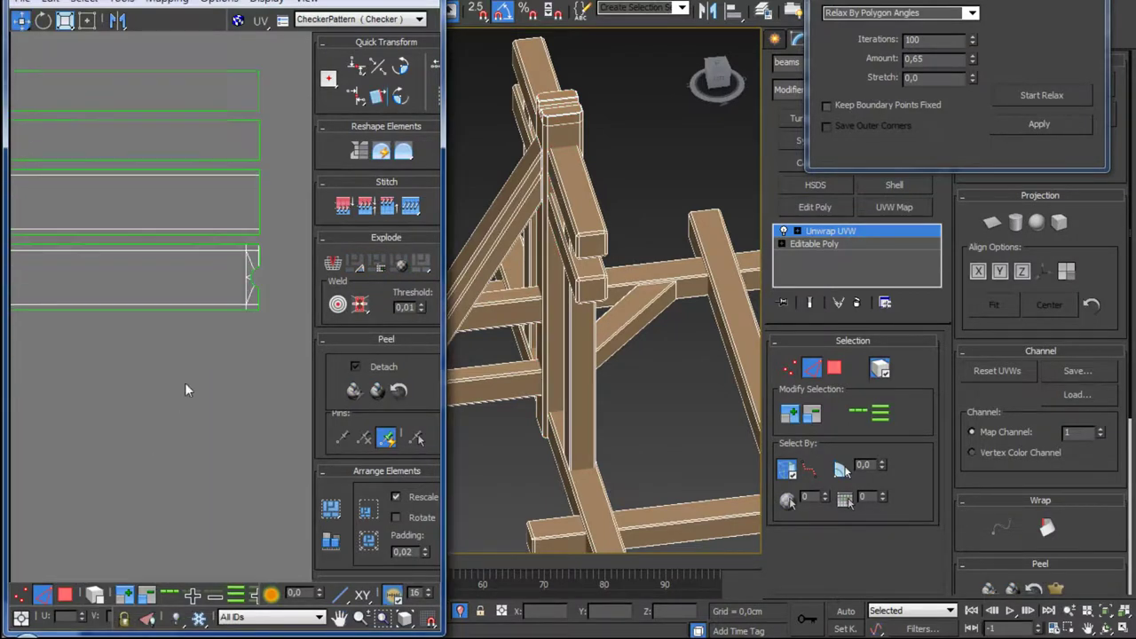
click(235, 309)
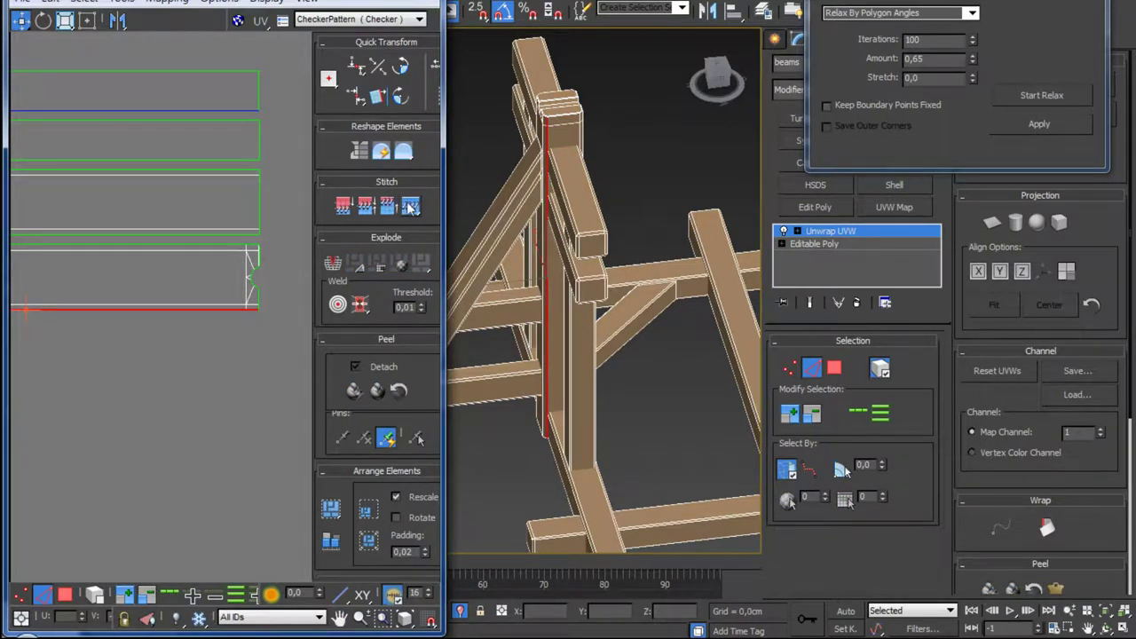
click(410, 205)
click(204, 350)
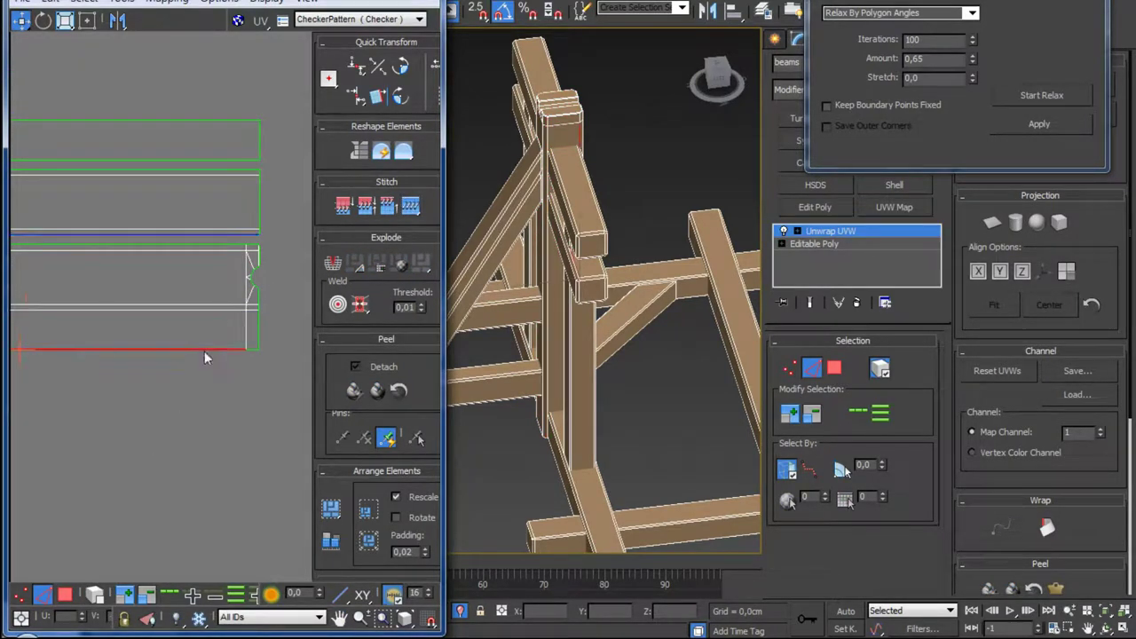
click(410, 204)
click(218, 414)
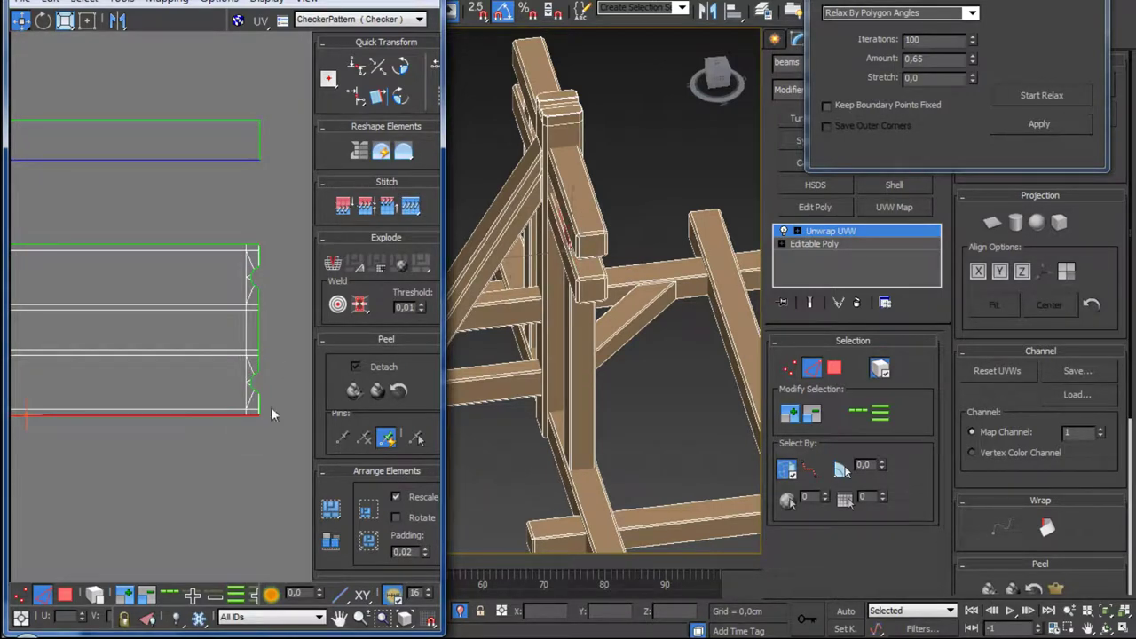
click(410, 206)
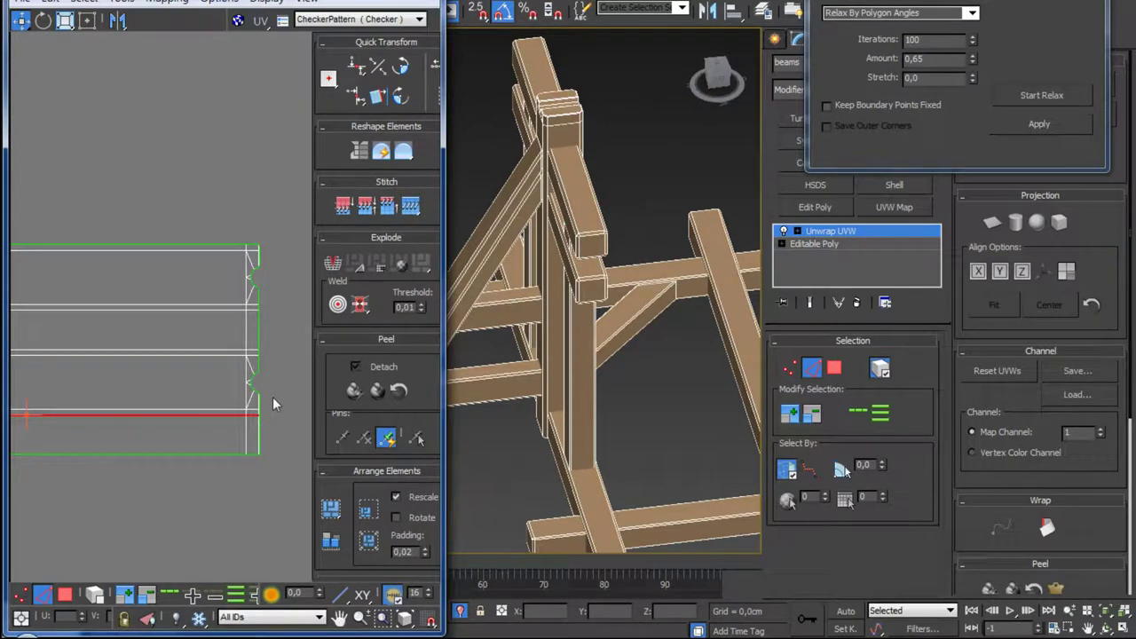
scroll(273, 396, down, 3)
scroll(207, 352, up, 2)
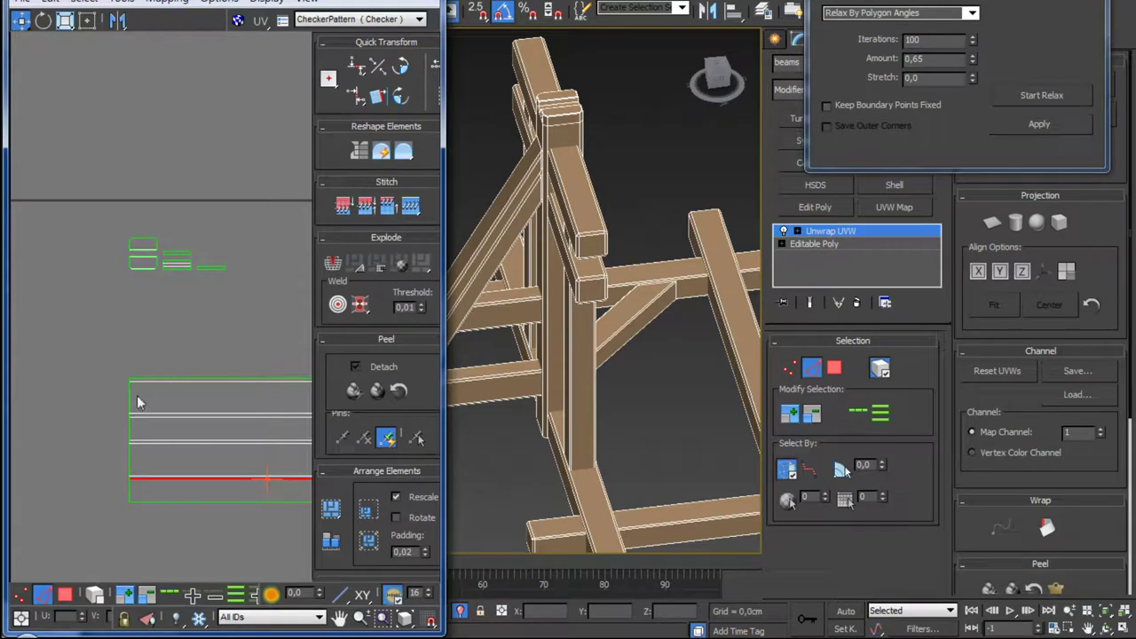
scroll(137, 402, up, 3)
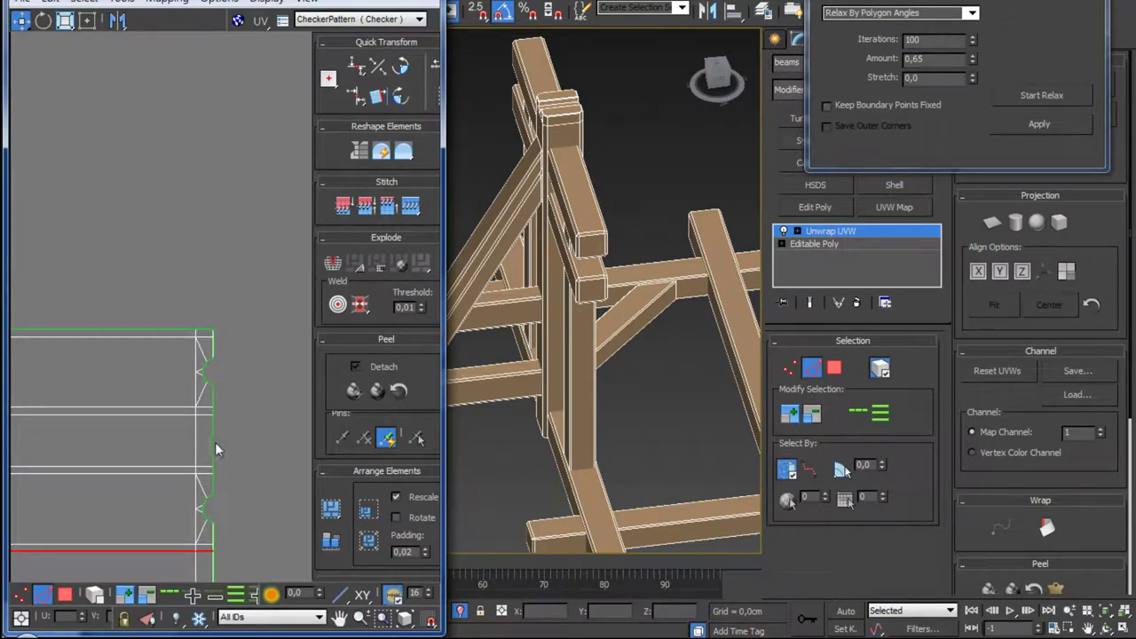
Step: Stitch the first small end piece onto the strip's vertical end edge
click(215, 441)
click(408, 212)
scroll(194, 424, down, 3)
scroll(171, 354, up, 2)
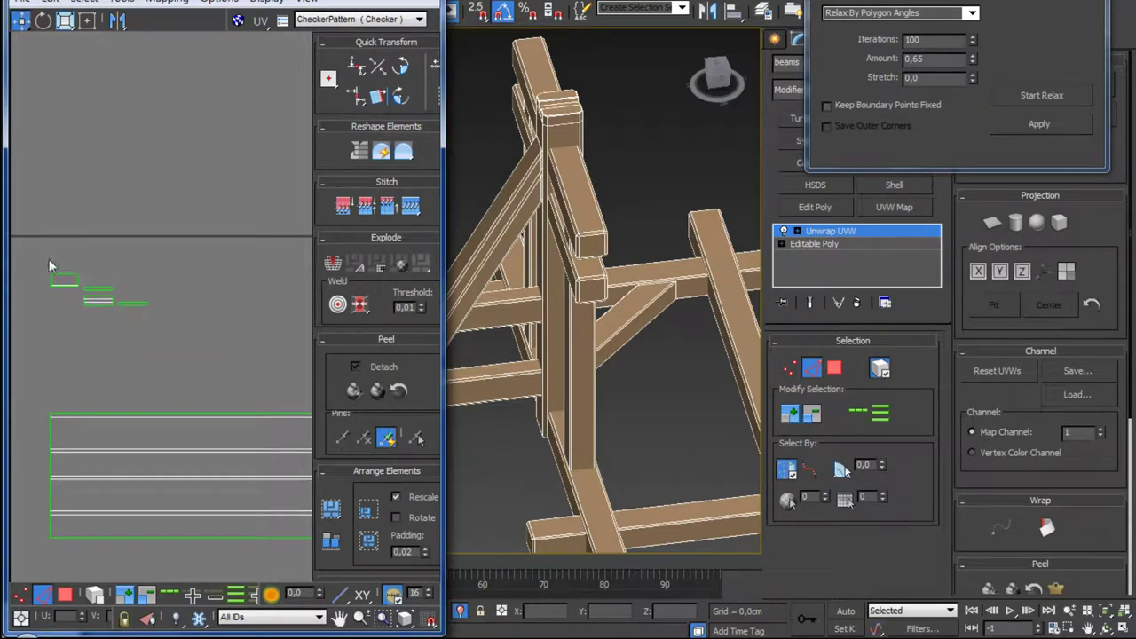
drag(49, 260, 170, 331)
scroll(169, 332, down, 3)
scroll(229, 404, up, 3)
scroll(254, 356, up, 2)
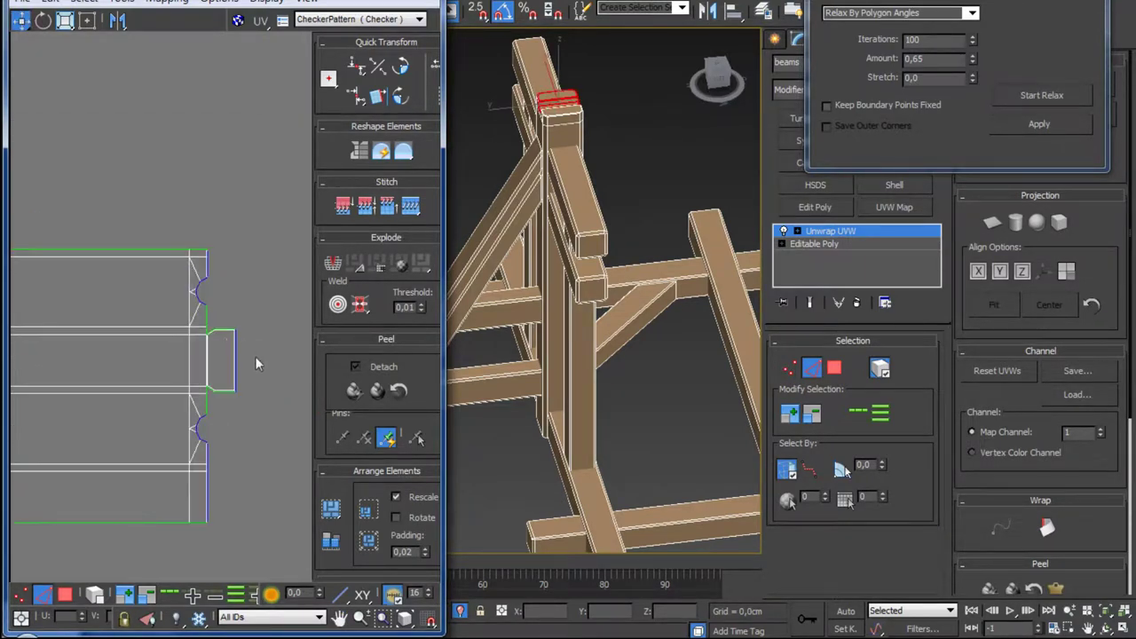
scroll(250, 353, down, 2)
click(246, 338)
scroll(239, 341, up, 2)
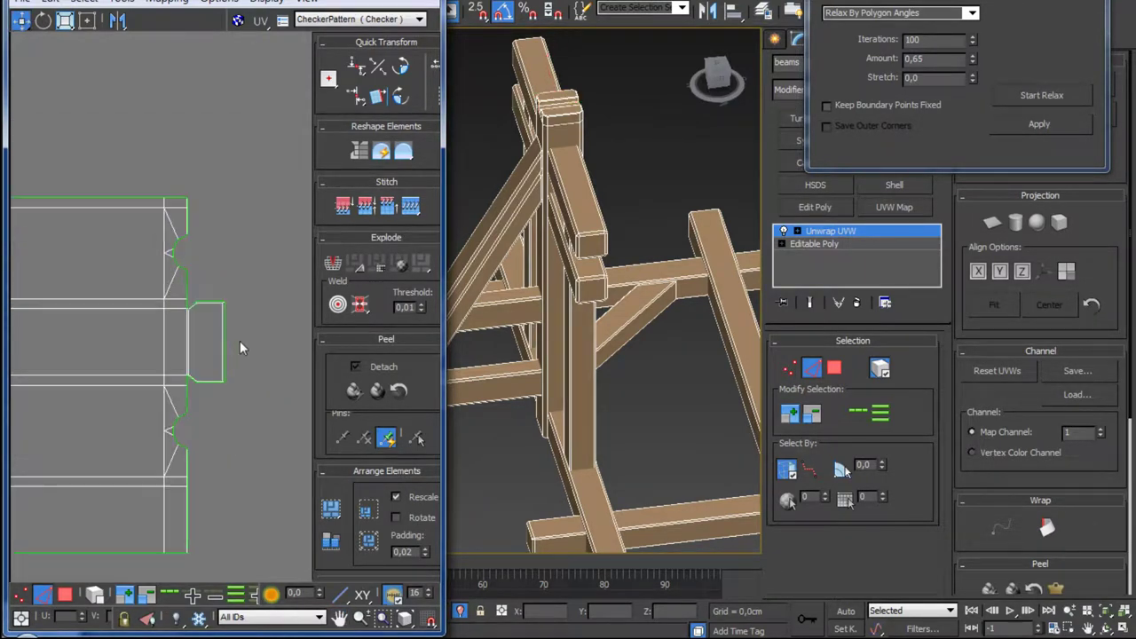
scroll(231, 340, up, 2)
Step: Stitch another end piece onto the rectangle's right edge
click(215, 341)
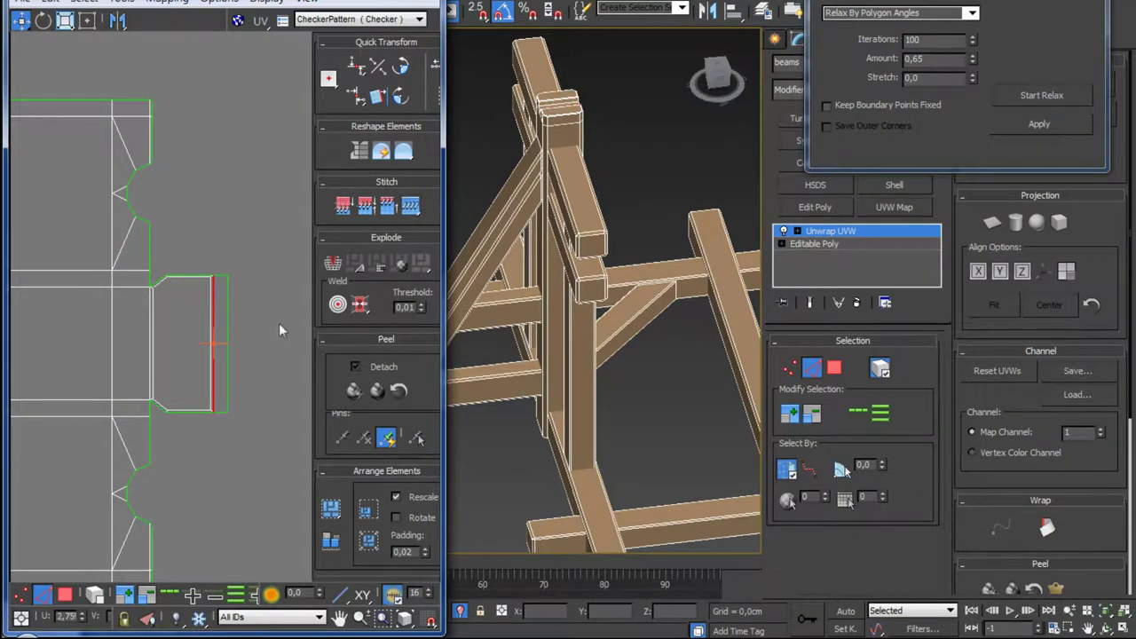
scroll(222, 364, down, 3)
scroll(177, 382, down, 2)
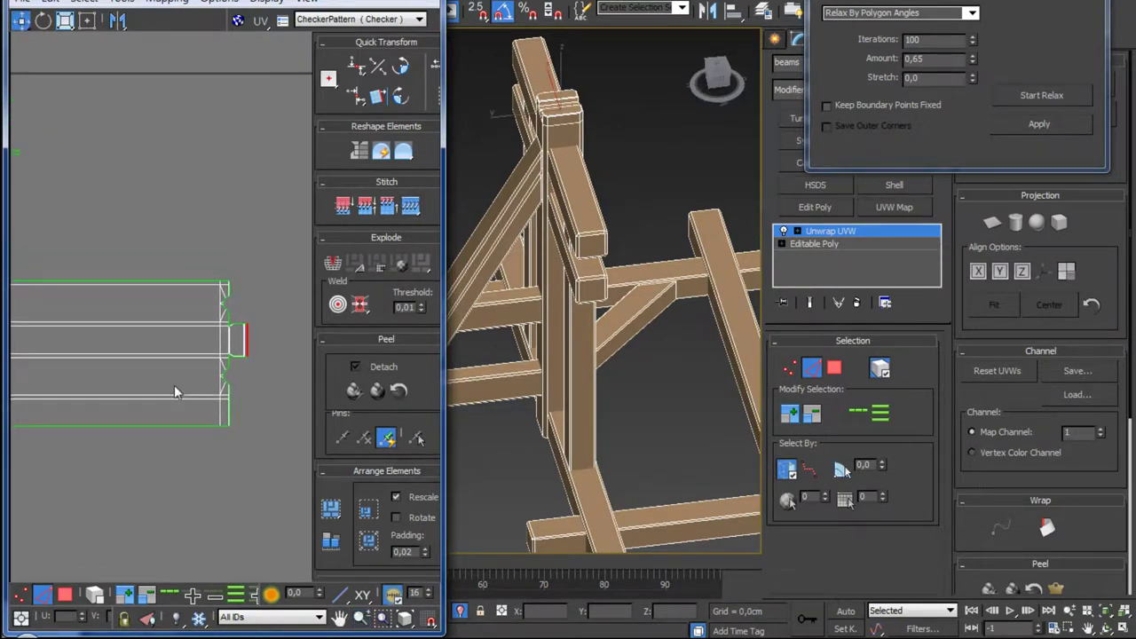
middle_drag(174, 386, 235, 382)
scroll(122, 300, up, 3)
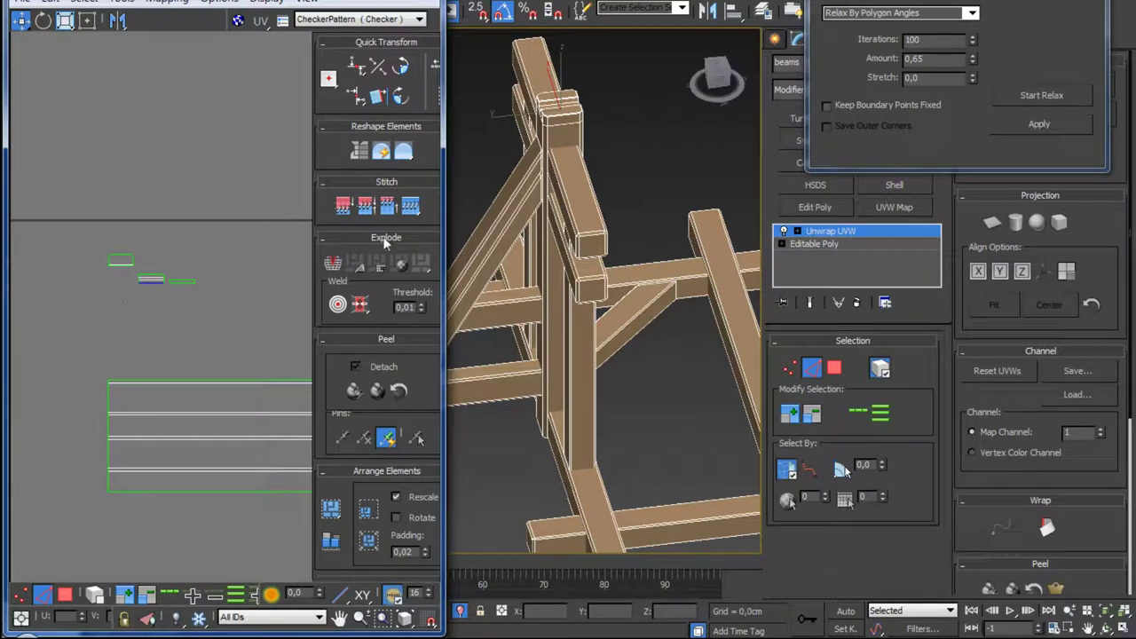
click(410, 208)
Step: Stitch the last end pieces onto the strip's end edges, then select the whole post island
scroll(169, 352, up, 3)
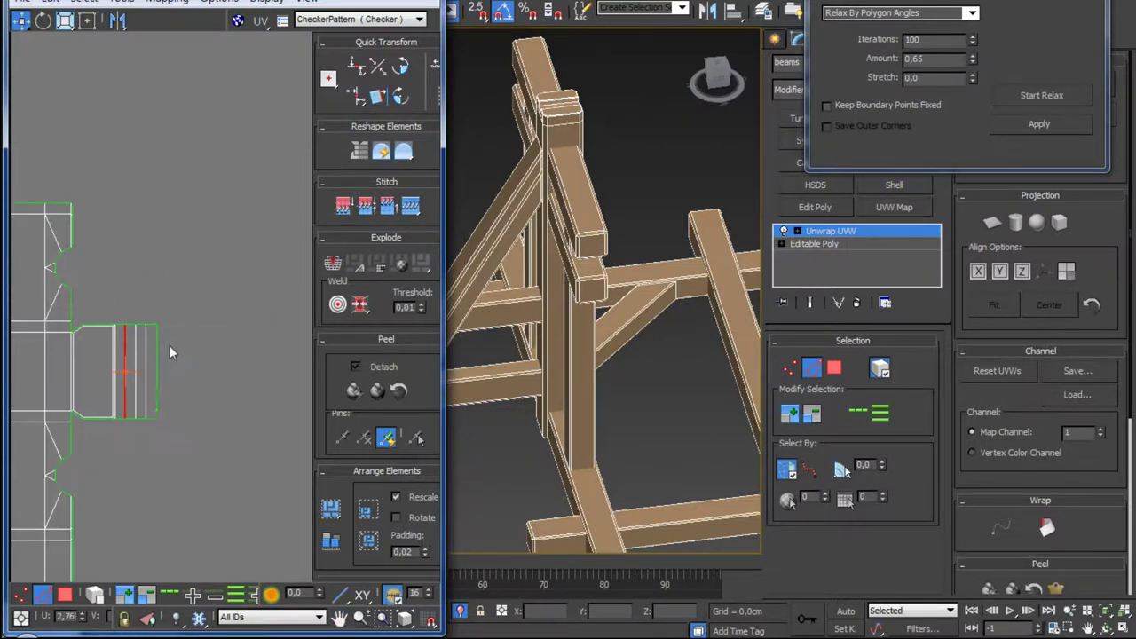
click(157, 360)
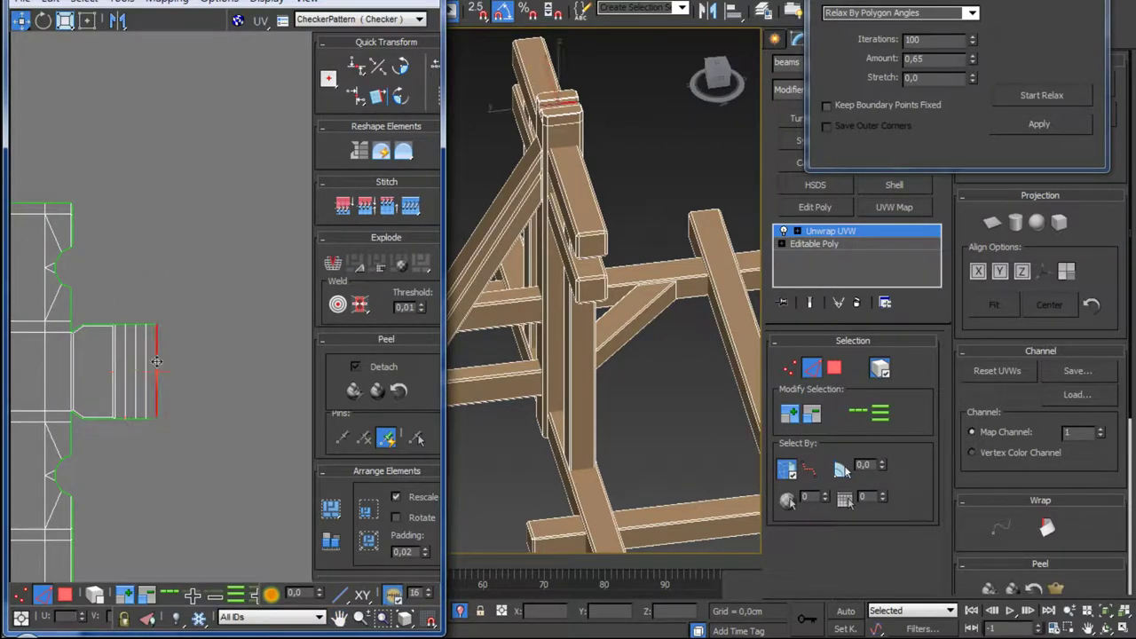
scroll(156, 358, down, 2)
scroll(147, 357, down, 2)
scroll(132, 330, up, 3)
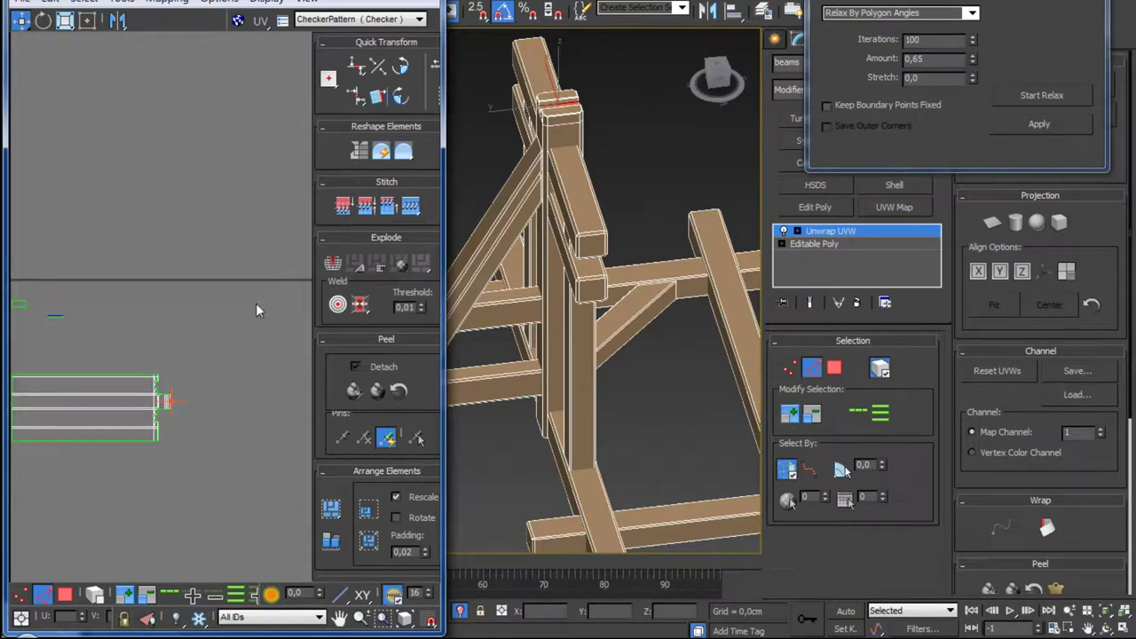
click(419, 212)
scroll(262, 348, down, 2)
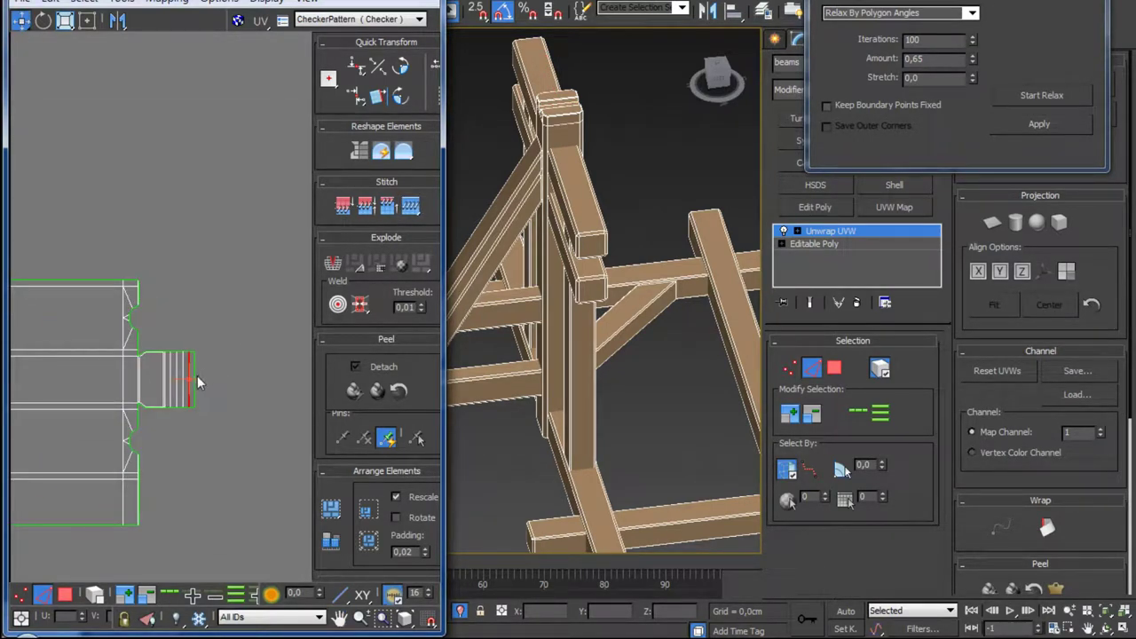
click(197, 375)
scroll(197, 375, down, 2)
scroll(197, 375, down, 2)
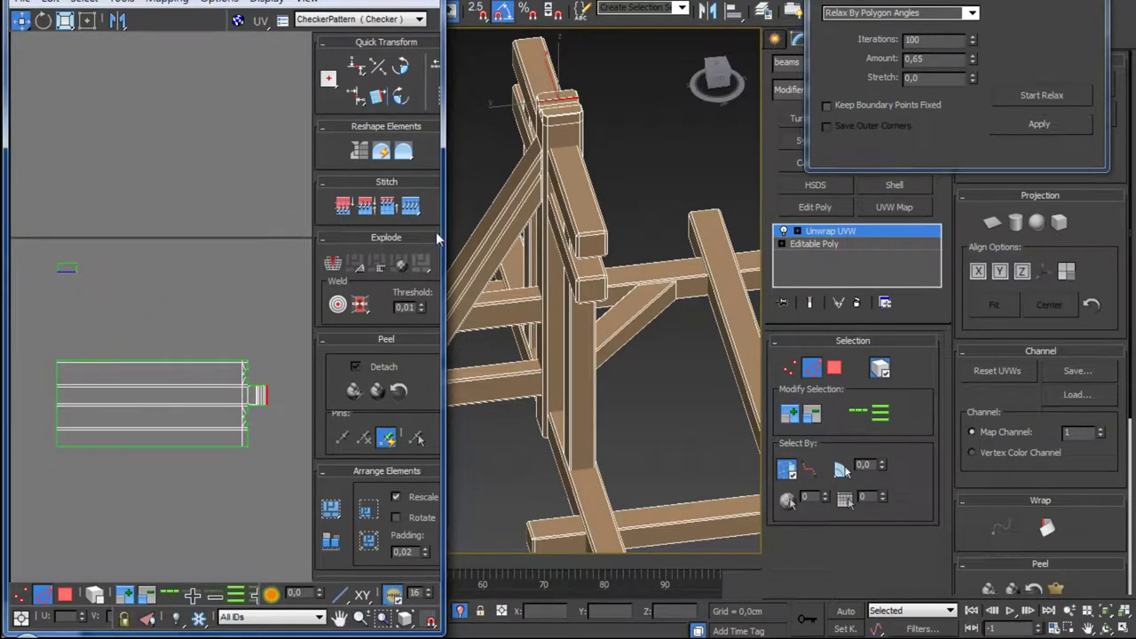
click(409, 206)
scroll(212, 383, down, 1)
scroll(213, 383, down, 2)
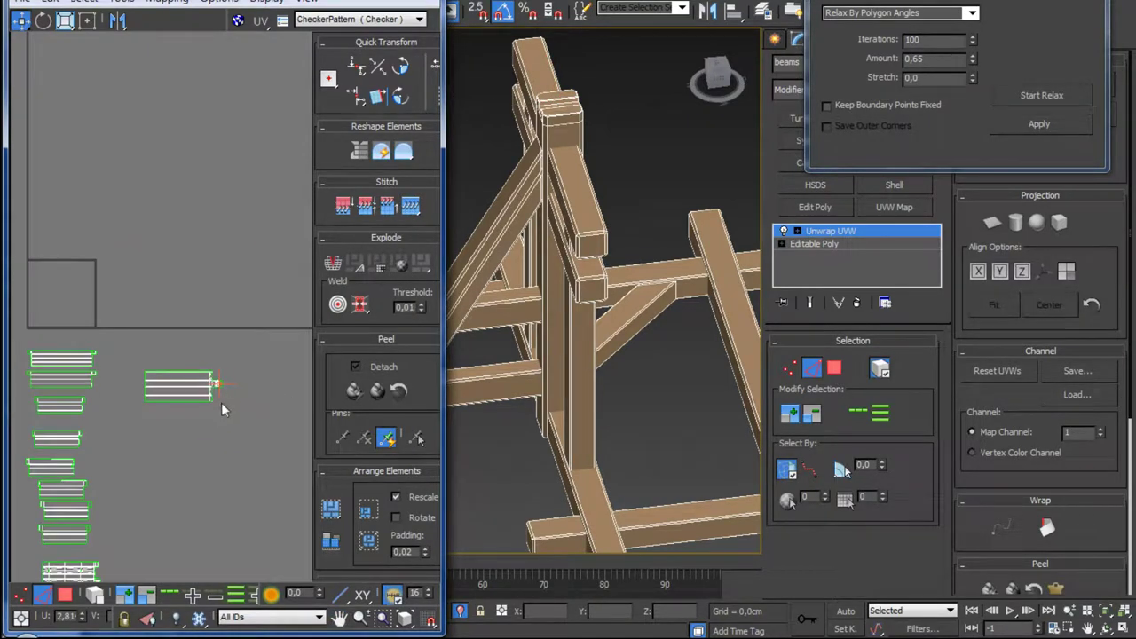
click(65, 594)
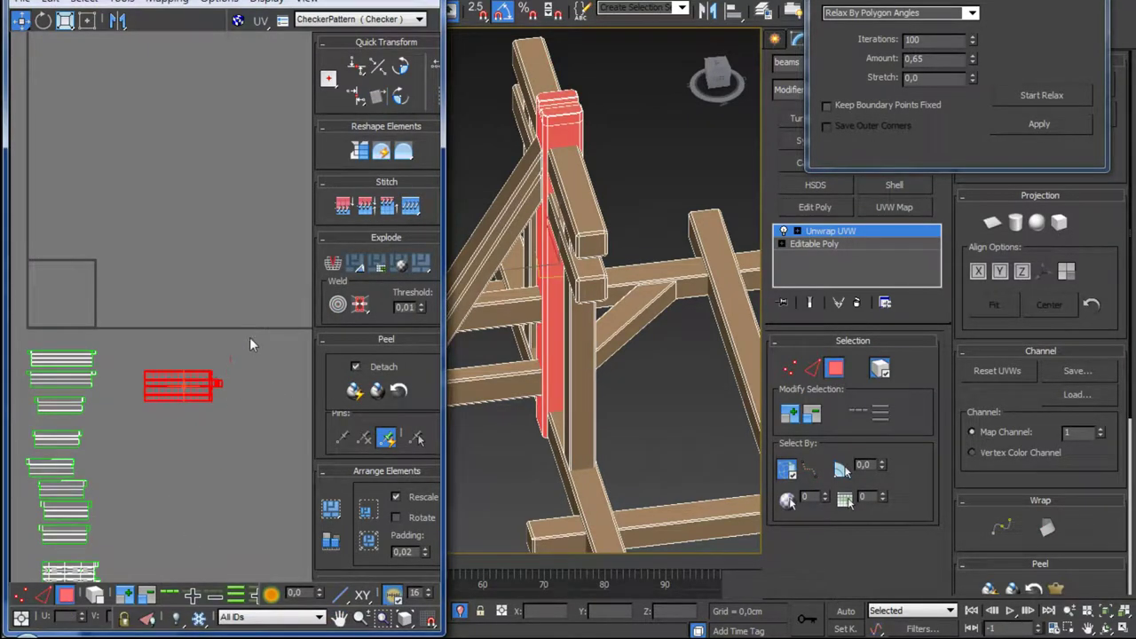
Step: Relax the stitched post island with Start Relax, then Stop Relax
click(1027, 99)
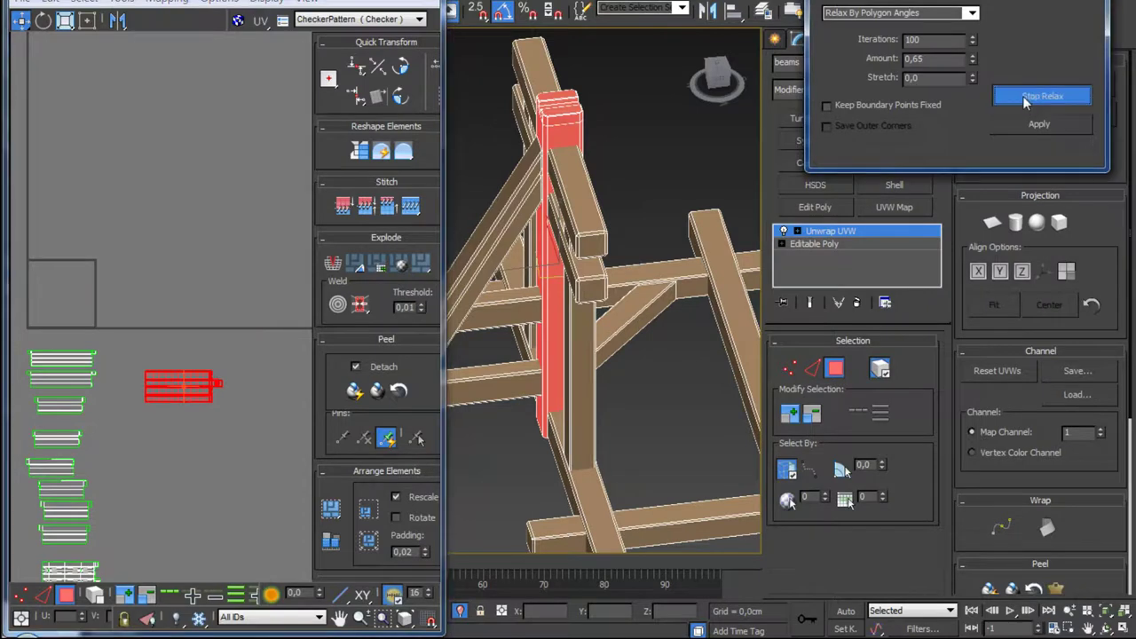
click(1023, 96)
scroll(207, 477, down, 2)
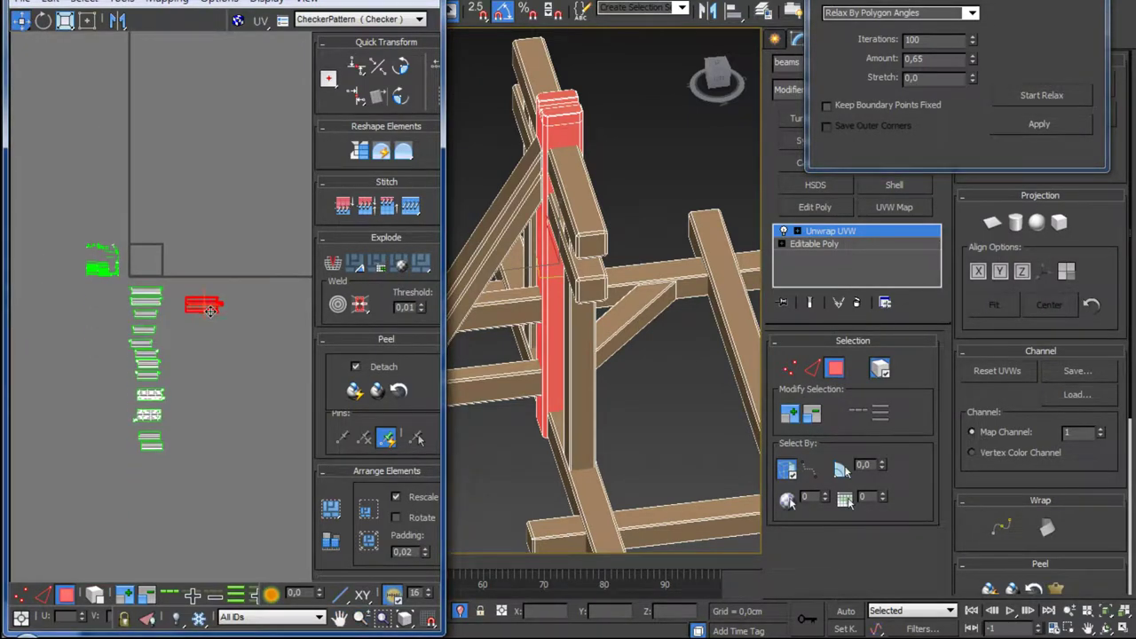
middle_drag(176, 403, 190, 441)
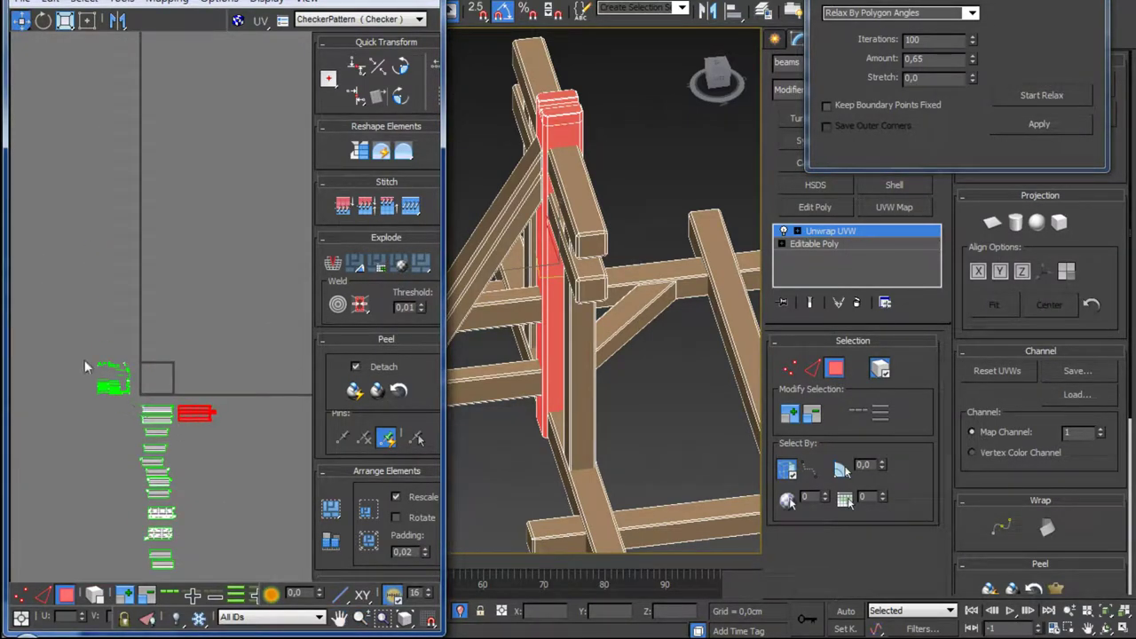
Step: Select all UV islands with Ctrl+A to check the post beside the beam strips
click(117, 396)
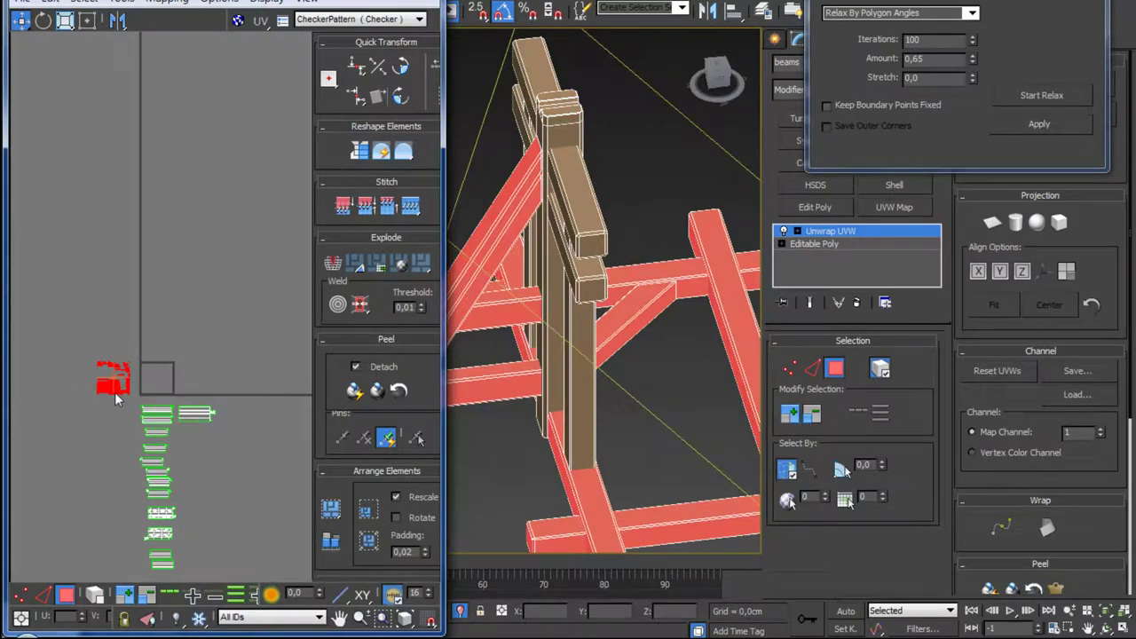
mouse_move(86, 348)
mouse_down()
mouse_move(115, 397)
mouse_move(105, 387)
mouse_up()
key(ctrl+a)
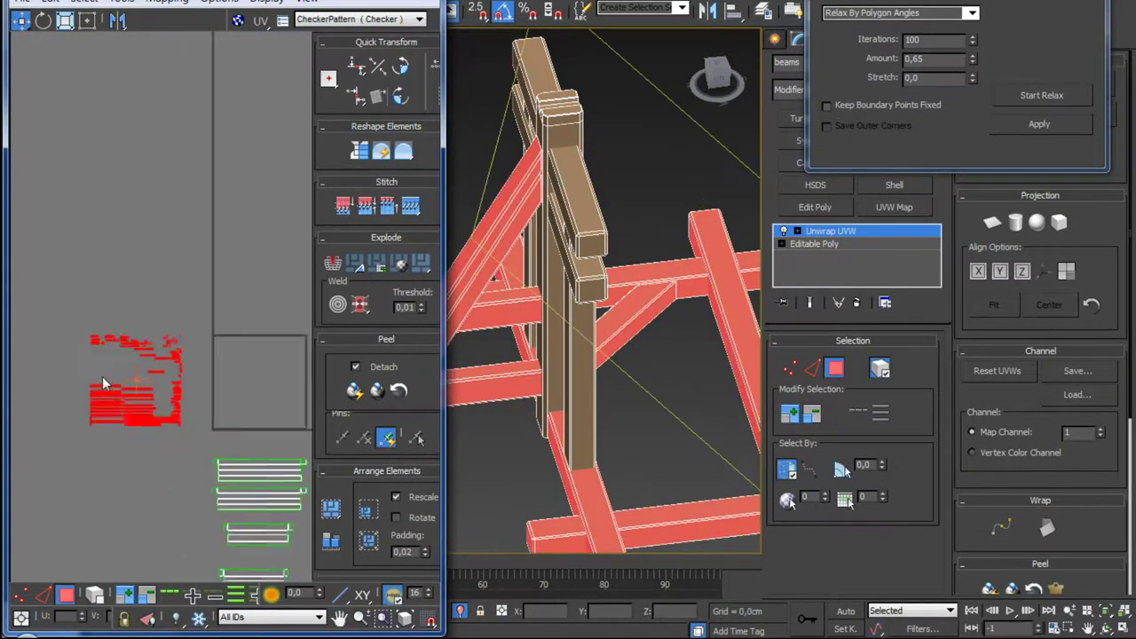
scroll(116, 422, down, 3)
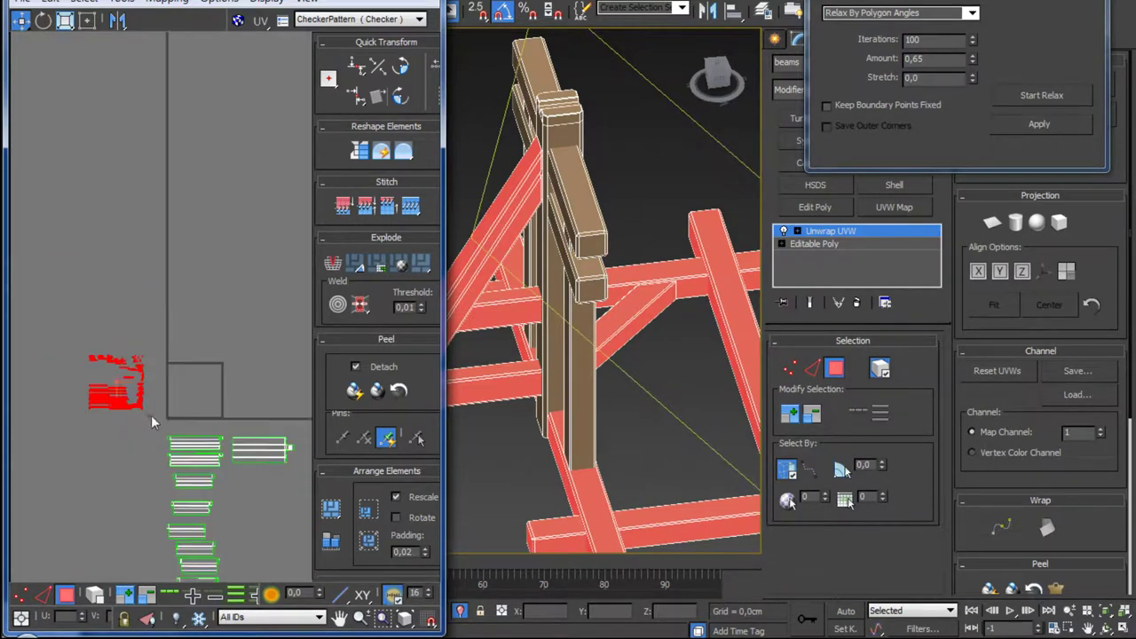
mouse_move(151, 415)
middle_down()
mouse_move(98, 369)
mouse_move(124, 400)
middle_up()
click(72, 375)
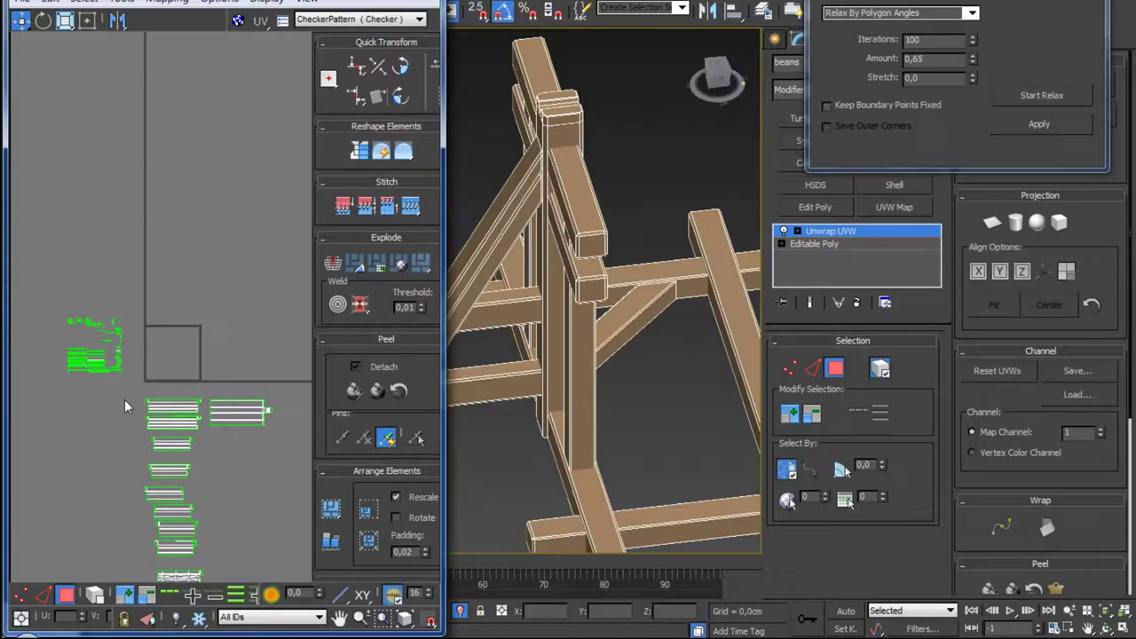
Step: Pan the UV editor and orbit the viewport to see the whole scaffold frame
middle_drag(124, 400, 164, 411)
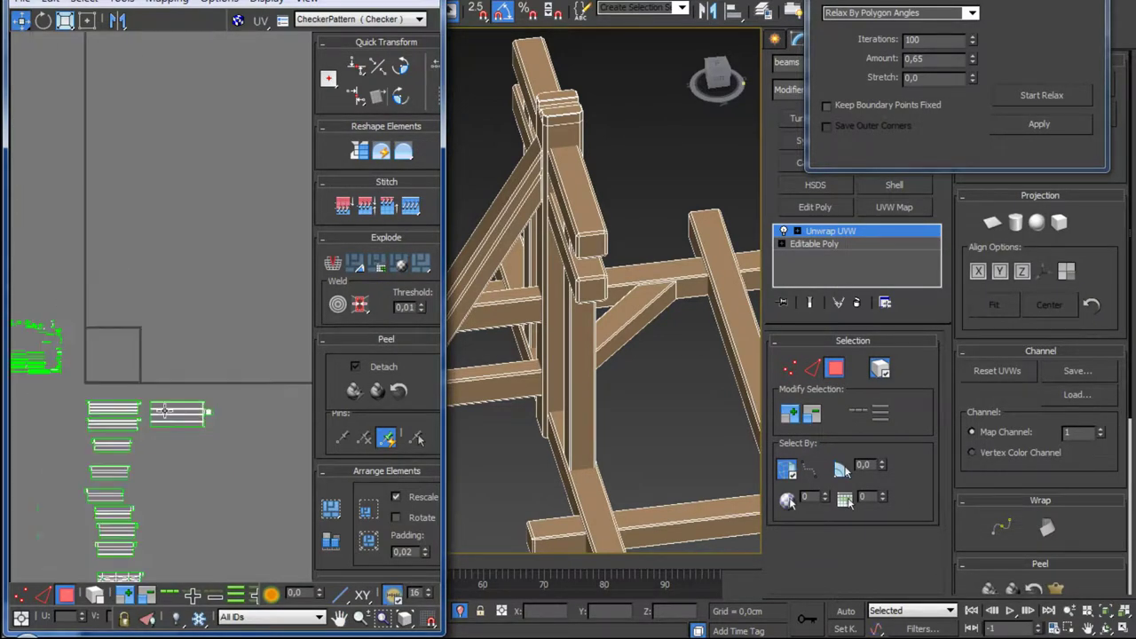
scroll(515, 365, down, 5)
alt+middle_drag(515, 365, 577, 368)
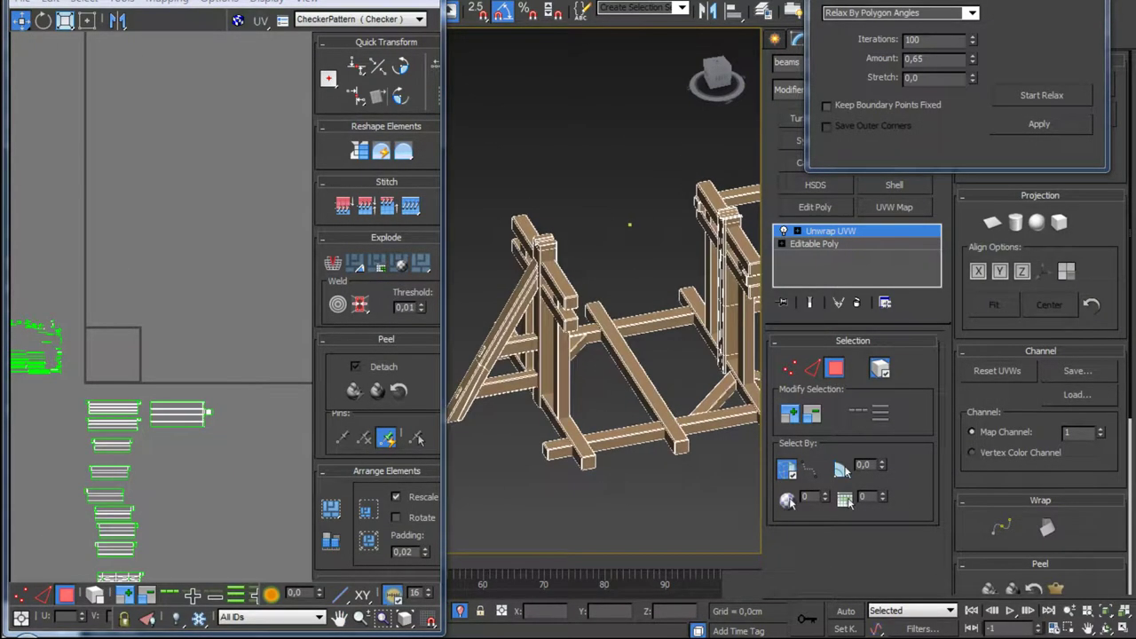
mouse_move(86, 387)
middle_down()
mouse_move(121, 387)
mouse_move(130, 373)
middle_up()
key(w)
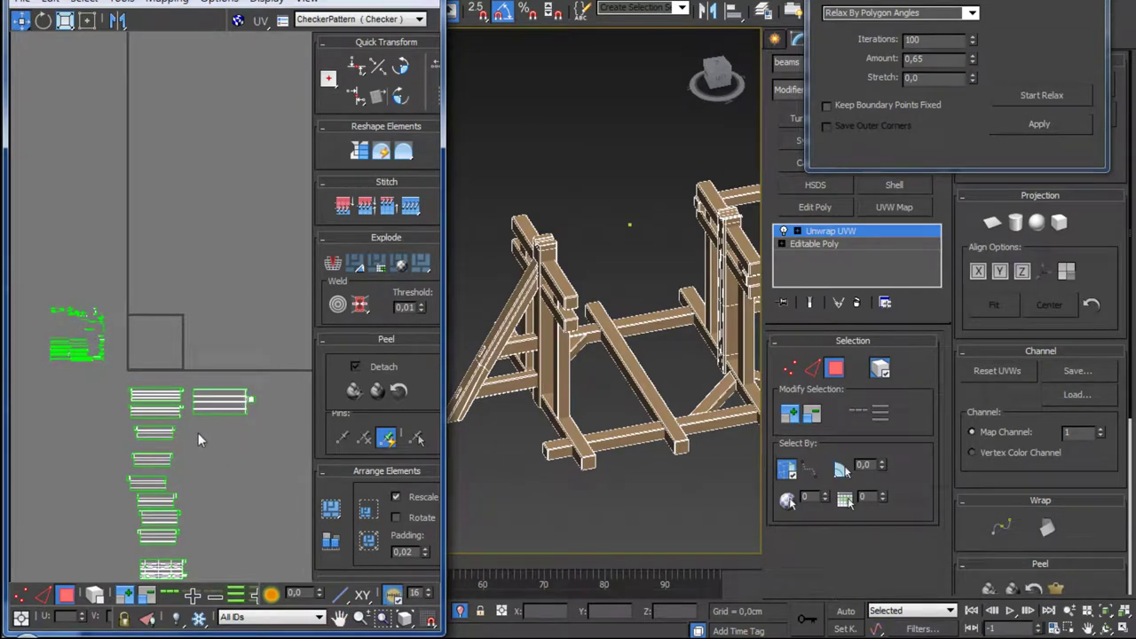
Step: Select several beams in the viewport and orbit the frame toward the diagonal braces
middle_drag(198, 432, 166, 352)
scroll(166, 353, down, 4)
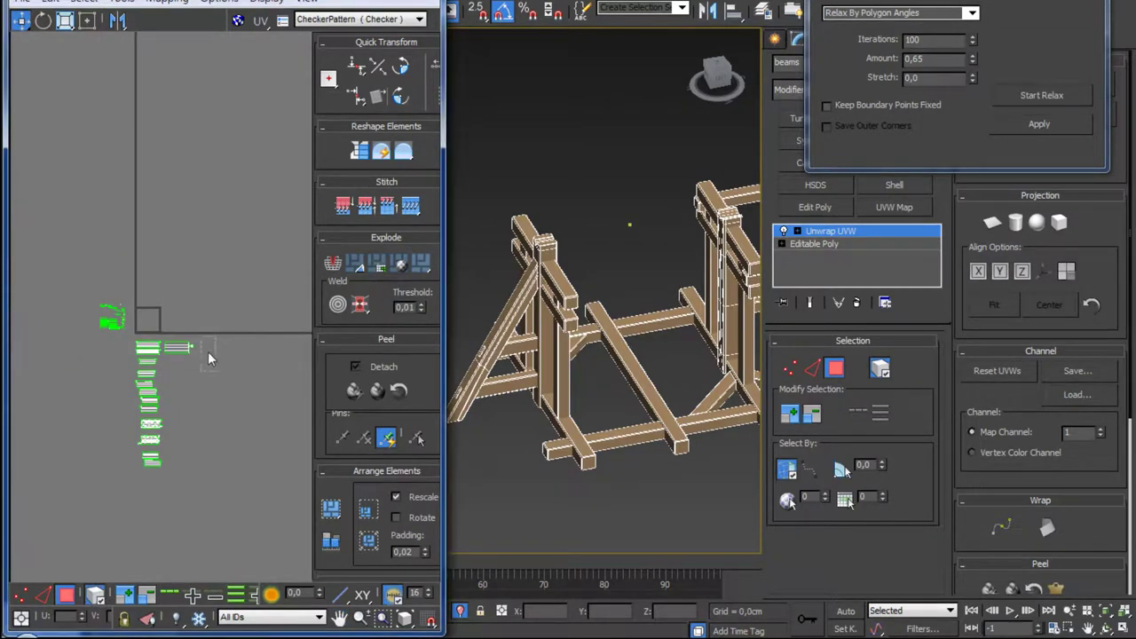
drag(208, 351, 133, 472)
mouse_move(604, 297)
alt+middle_down()
mouse_move(657, 293)
mouse_move(621, 296)
mouse_move(653, 294)
mouse_move(634, 295)
mouse_move(620, 346)
alt+middle_up()
scroll(585, 390, up, 4)
scroll(581, 404, down, 2)
Step: Select all four diagonal braces in the viewport
click(576, 409)
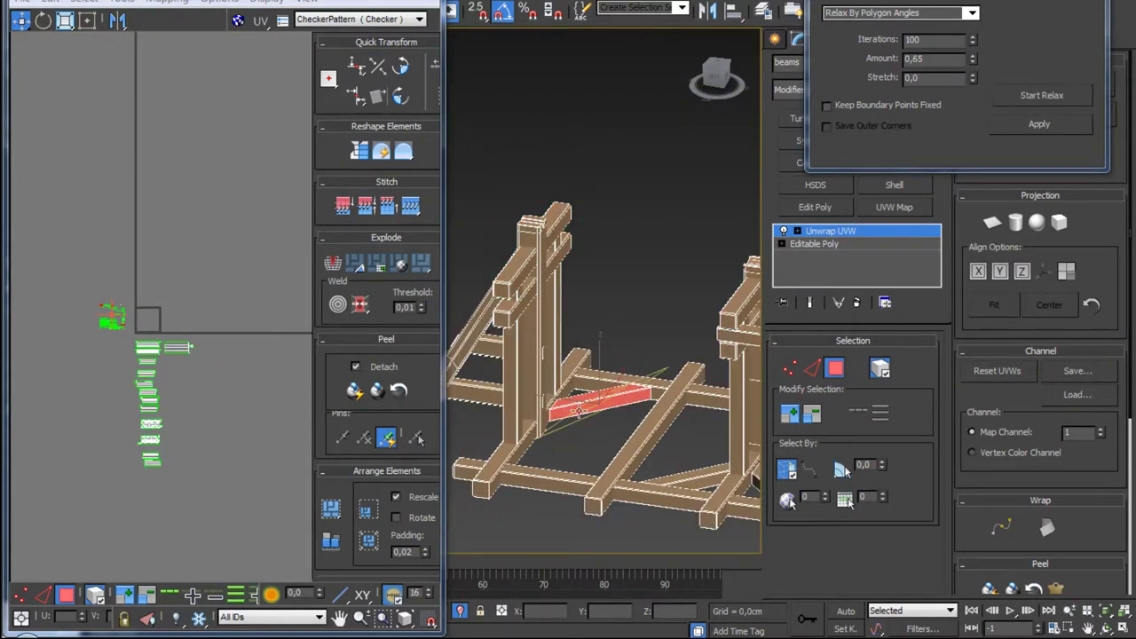
alt+middle_drag(577, 409, 538, 424)
ctrl+click(582, 405)
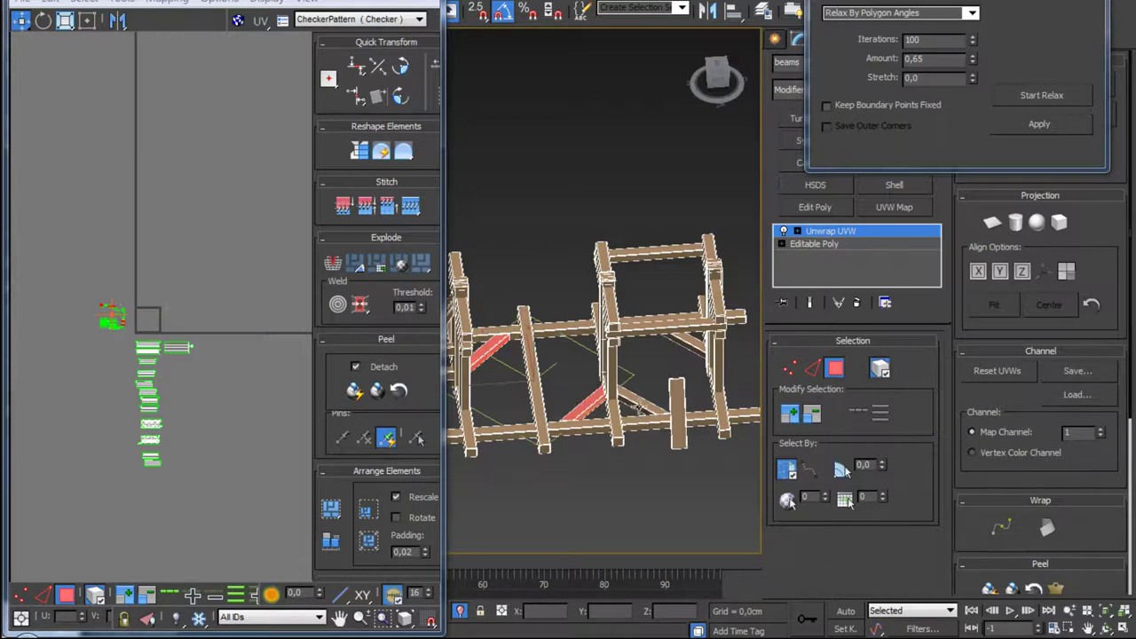
ctrl+click(640, 403)
ctrl+click(687, 344)
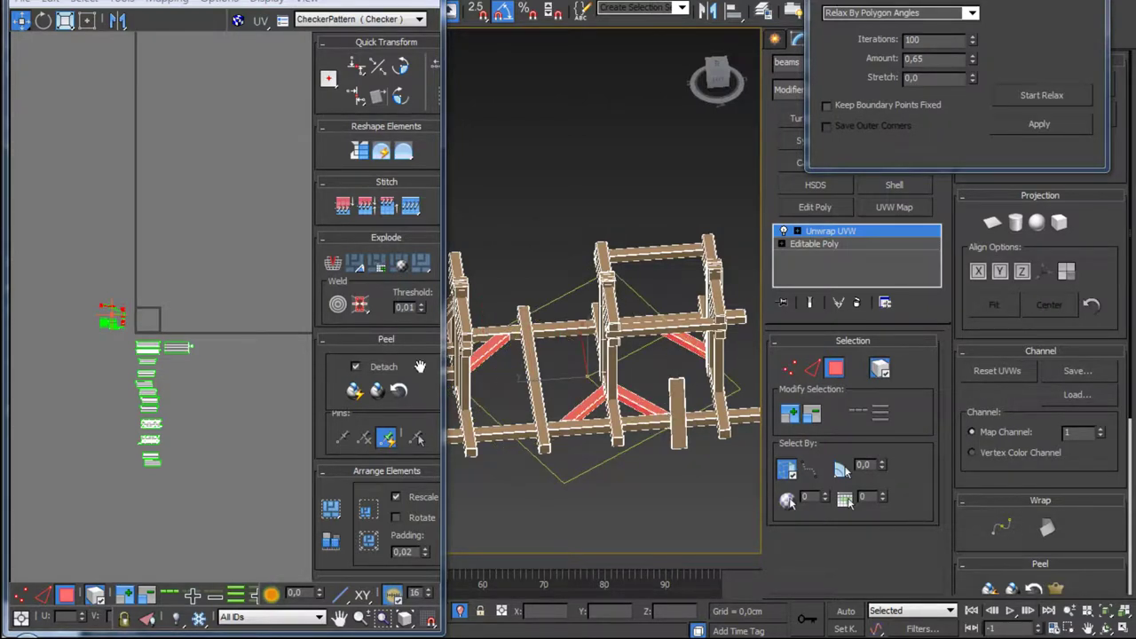
Step: Apply Flatten Mapping to the selected braces with the default settings
click(167, 4)
click(169, 19)
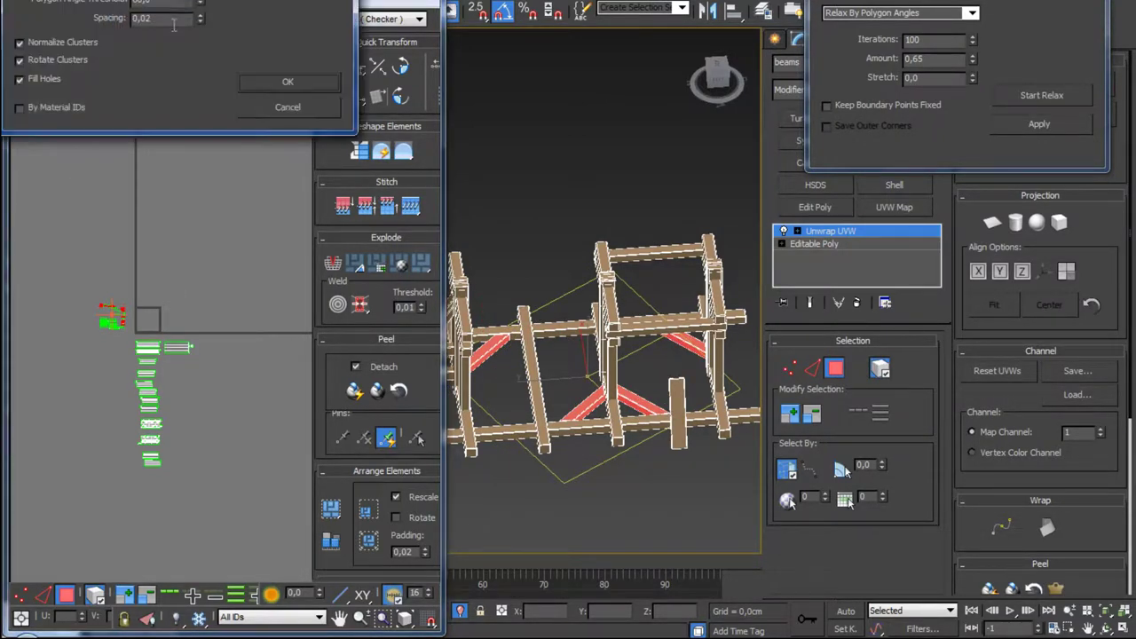
click(281, 84)
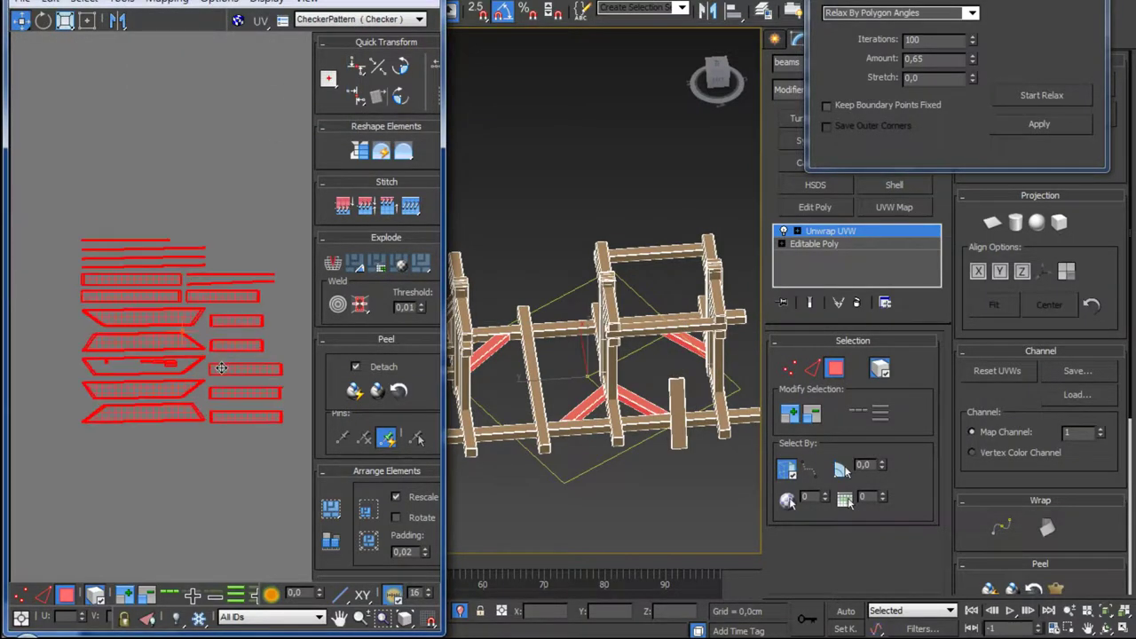
Step: In edge mode, stitch the lowest brace island's bottom edge to its partner
click(42, 595)
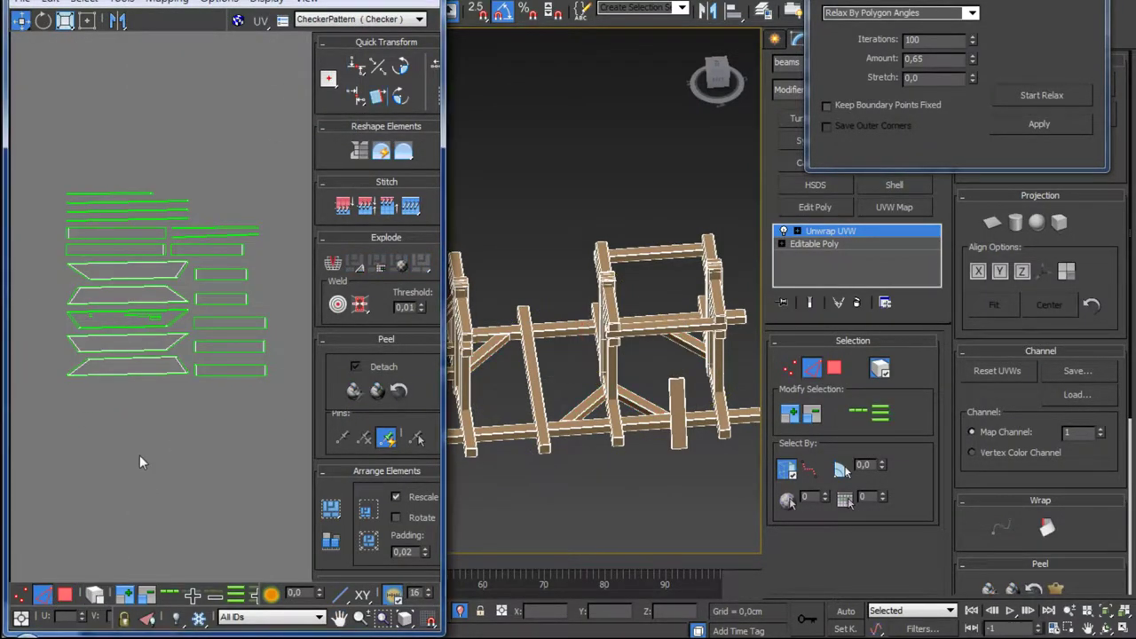
scroll(139, 454, up, 3)
scroll(179, 455, up, 3)
click(181, 453)
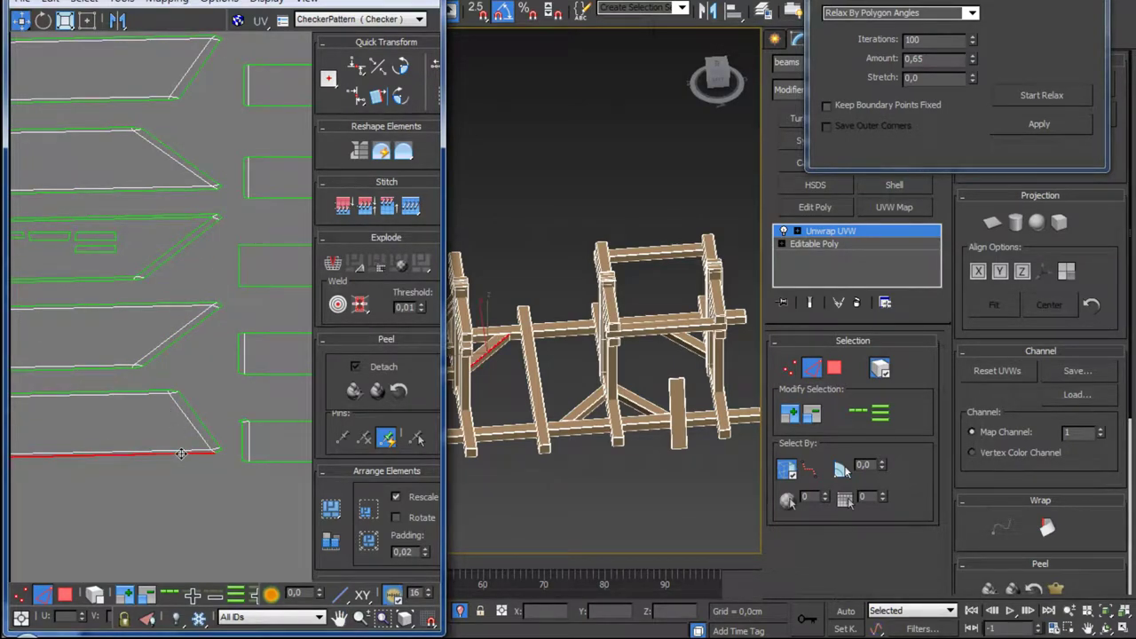
click(410, 209)
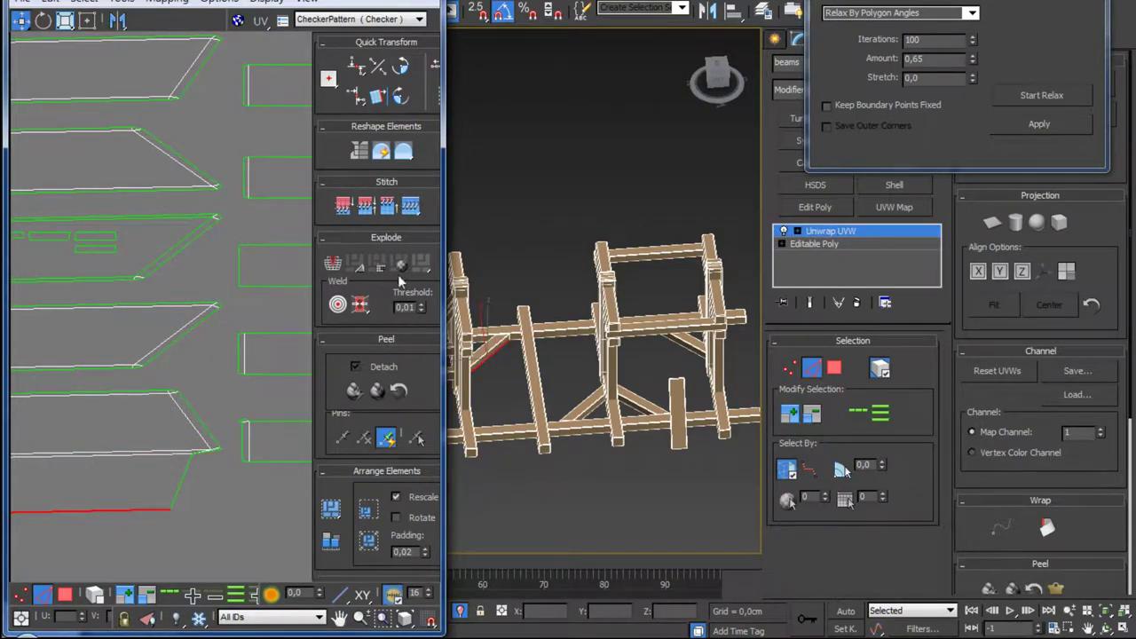
click(410, 204)
Step: Stitch two more open seam edges of the bottom island onto their neighbours
scroll(174, 431, up, 3)
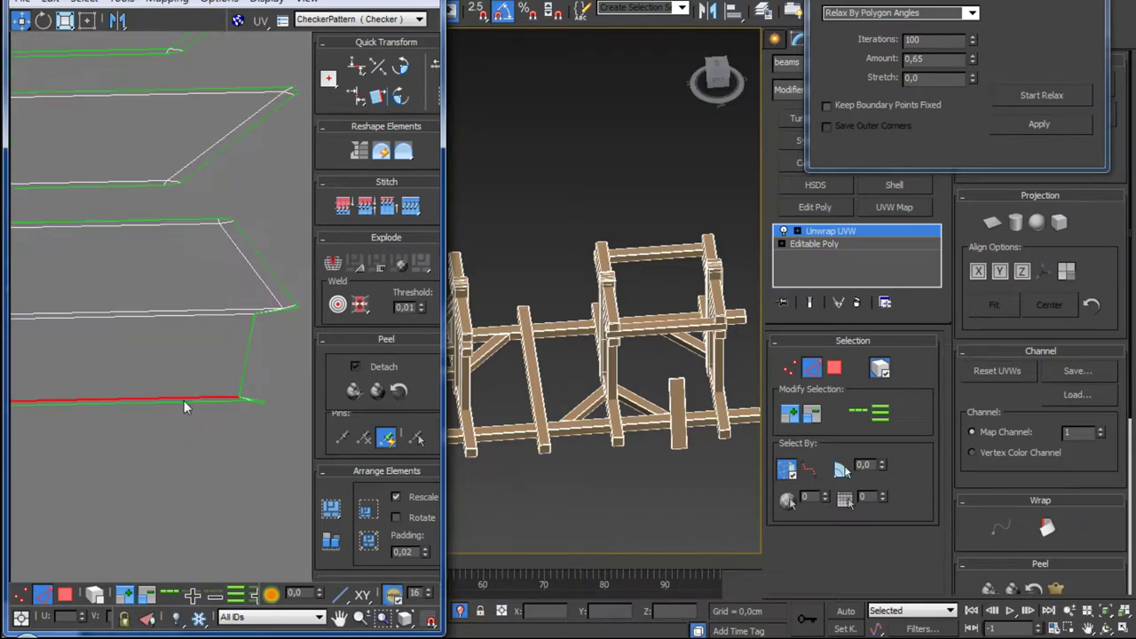
click(183, 400)
scroll(184, 400, down, 4)
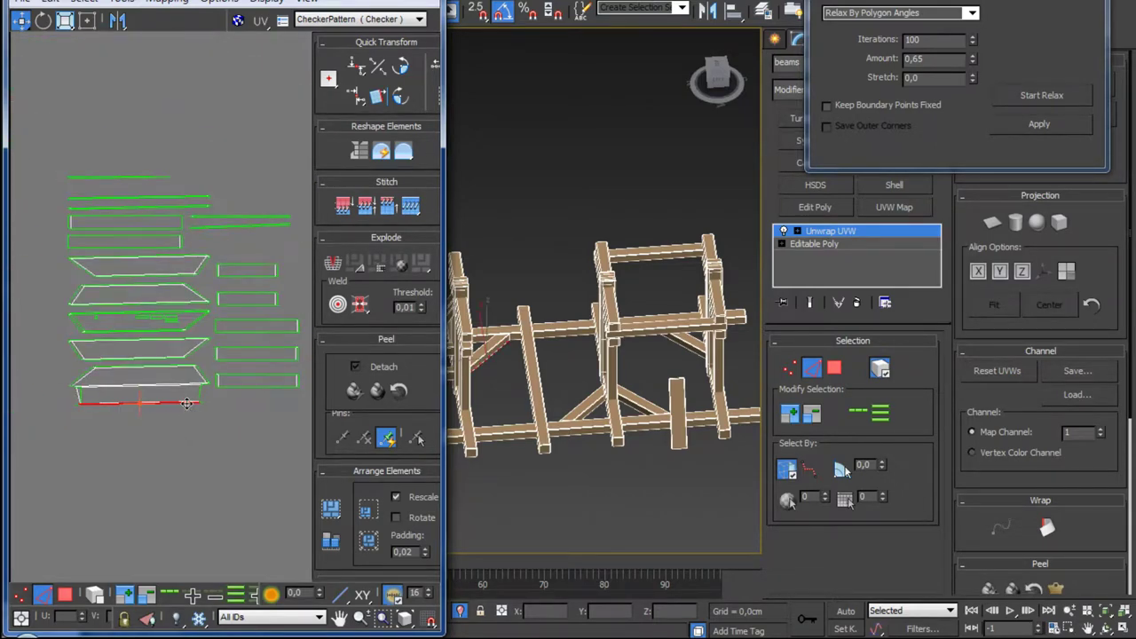
click(410, 206)
scroll(182, 429, up, 4)
scroll(183, 417, up, 2)
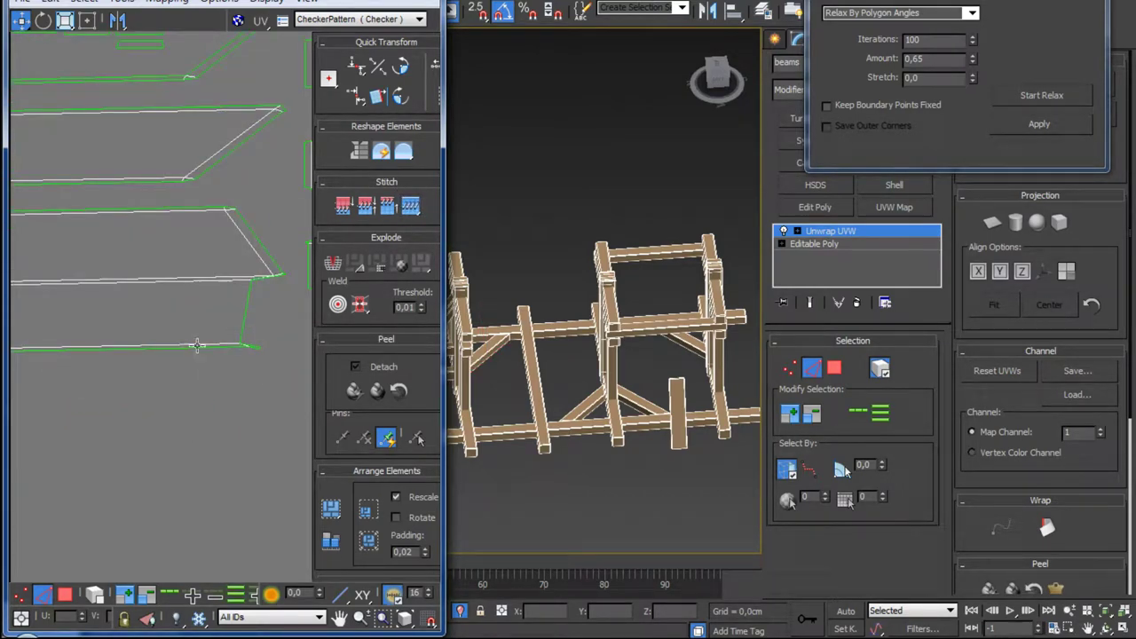
click(197, 344)
click(410, 205)
Step: Select the whole bottom brace island in polygon mode
scroll(125, 457, down, 2)
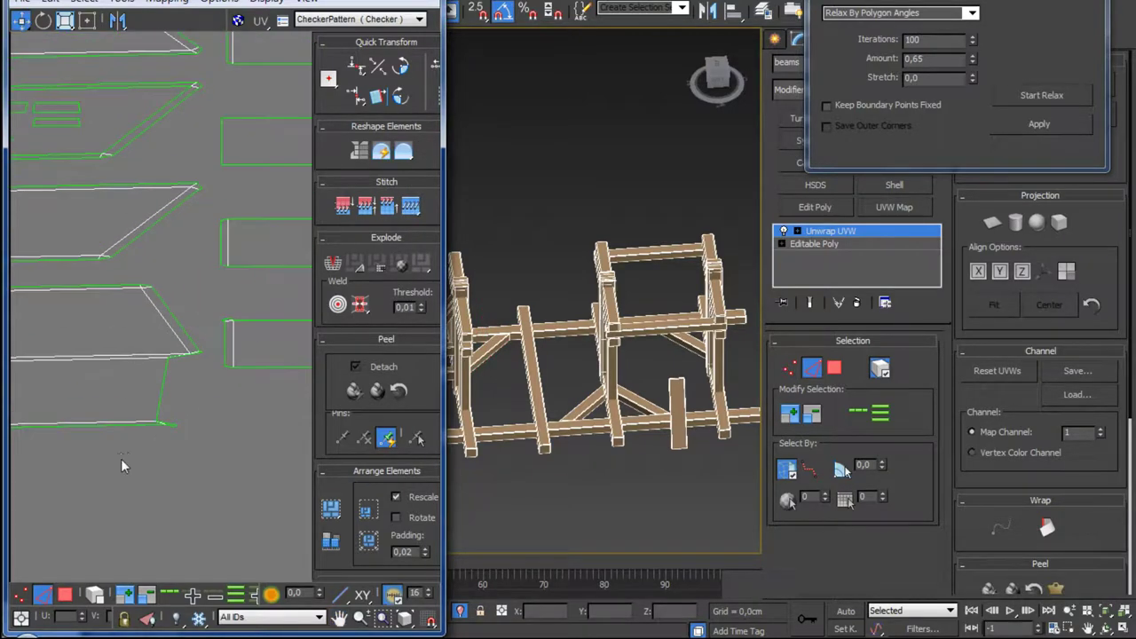
scroll(127, 452, down, 3)
click(94, 592)
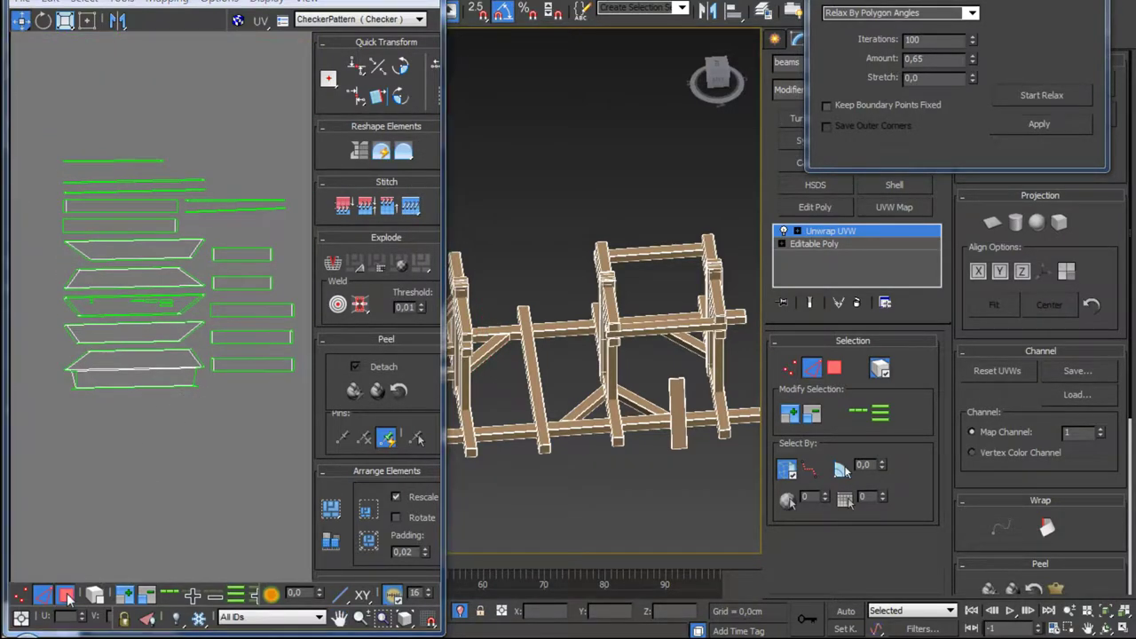
click(158, 382)
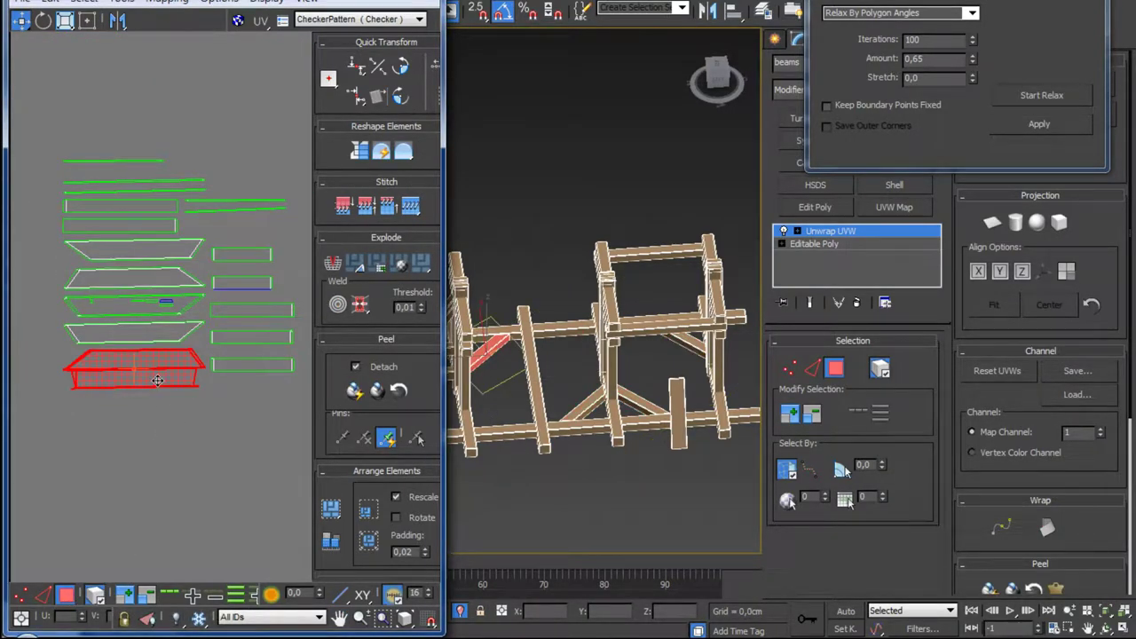
Step: Relax the bottom brace island by polygon angles (100 iterations, amount 0.65)
click(1036, 101)
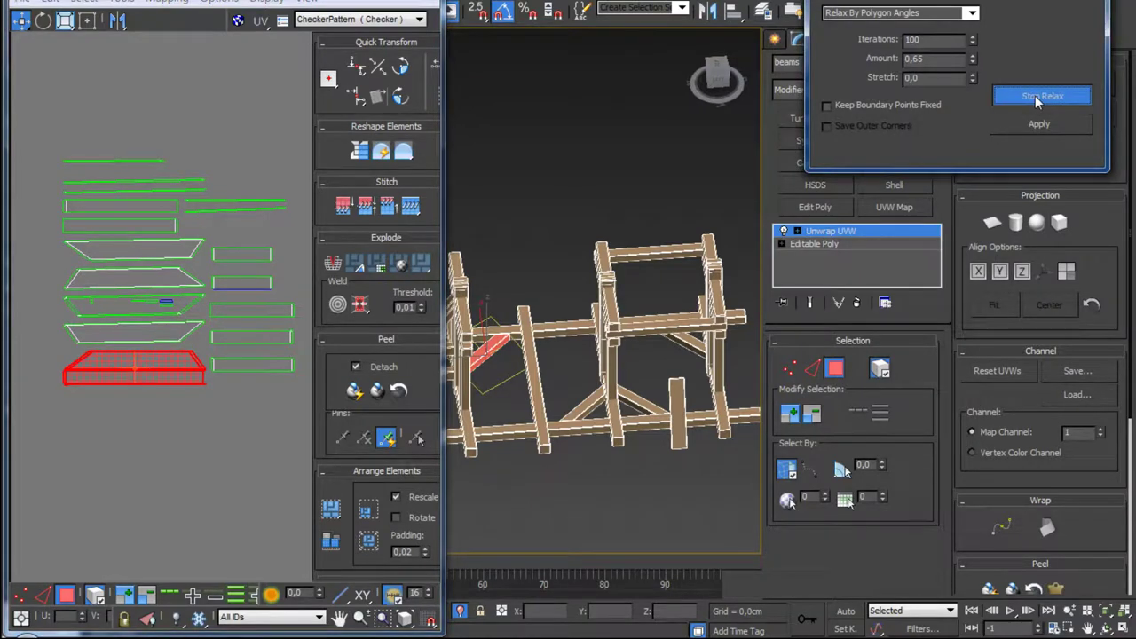
click(1034, 95)
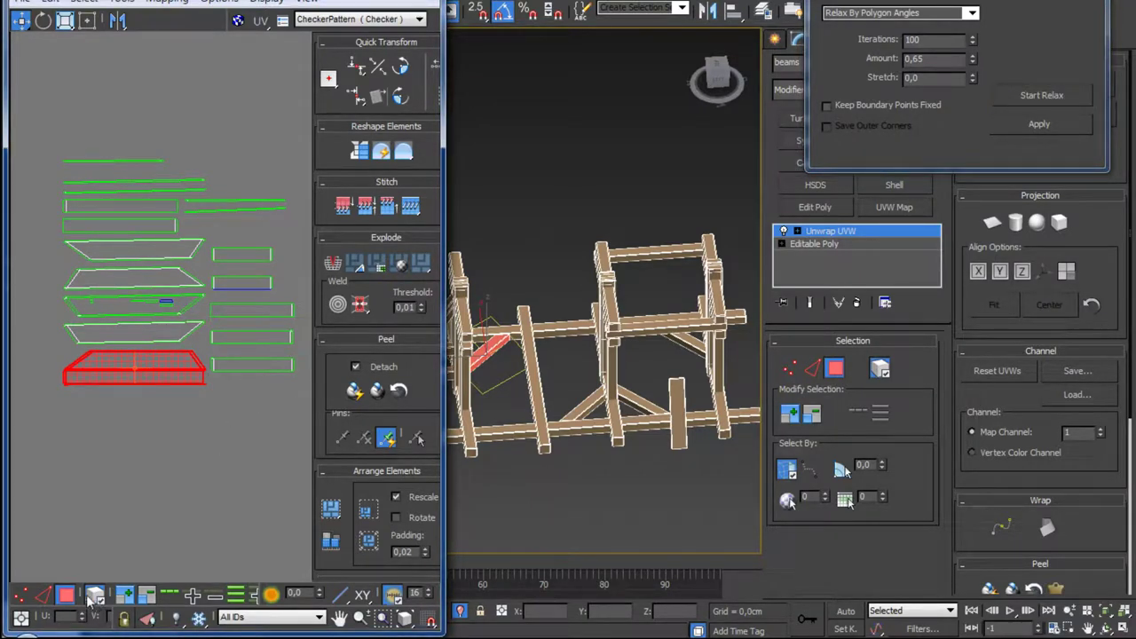
click(45, 595)
Step: Stitch the island's bottom edge to its partner and reselect the island as polygons
scroll(153, 466, up, 5)
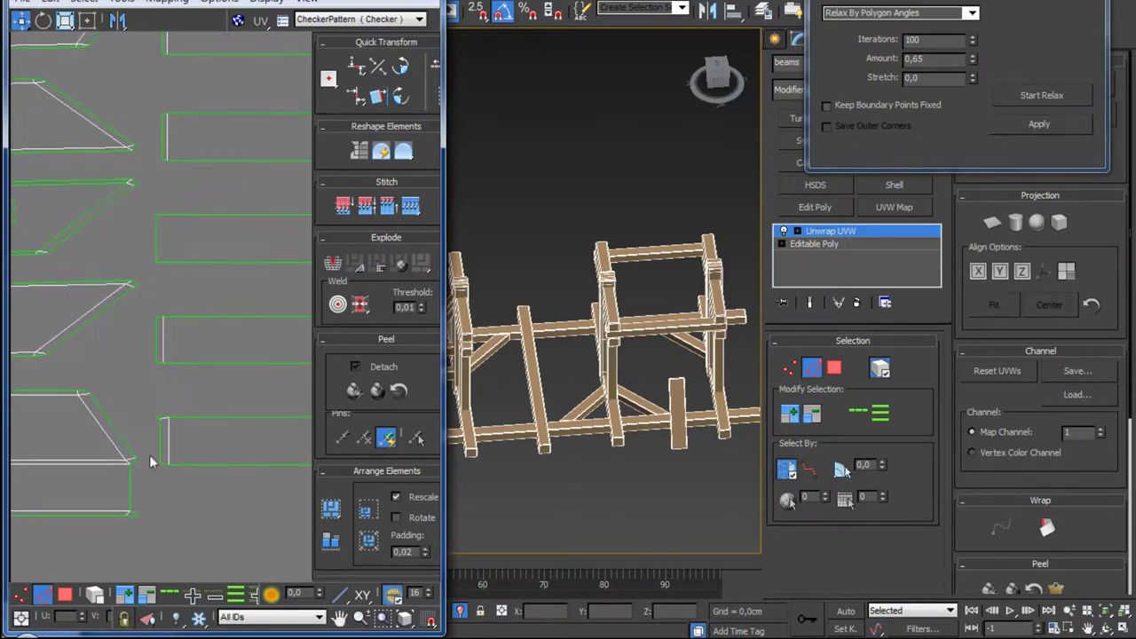
click(105, 514)
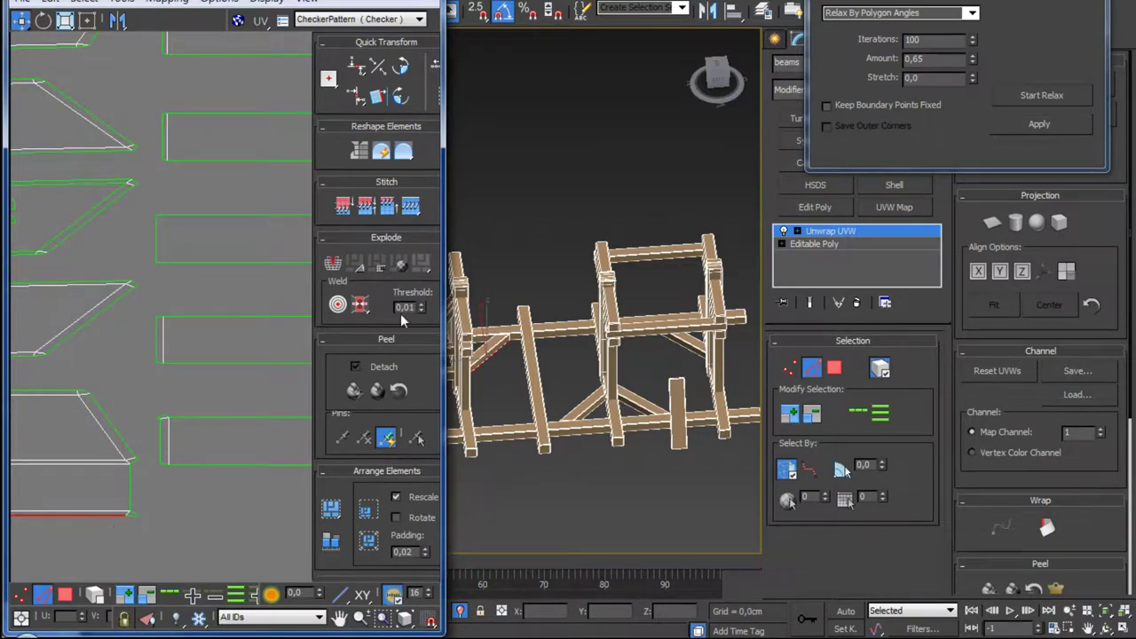
click(411, 208)
scroll(197, 472, down, 3)
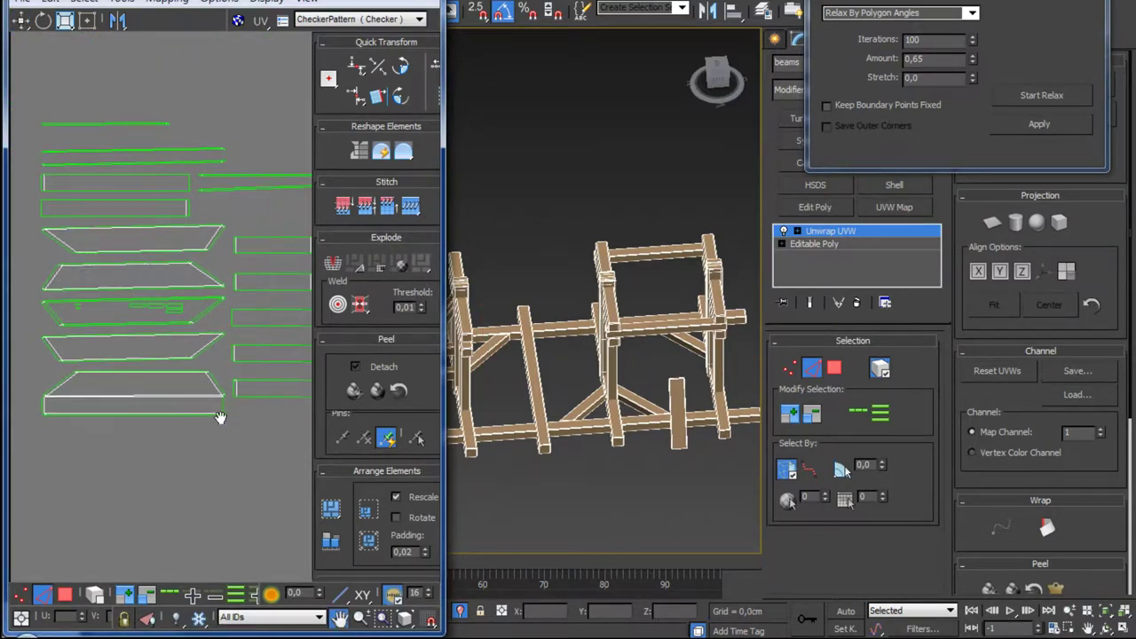
mouse_move(220, 417)
middle_down()
mouse_move(107, 419)
mouse_move(182, 394)
middle_up()
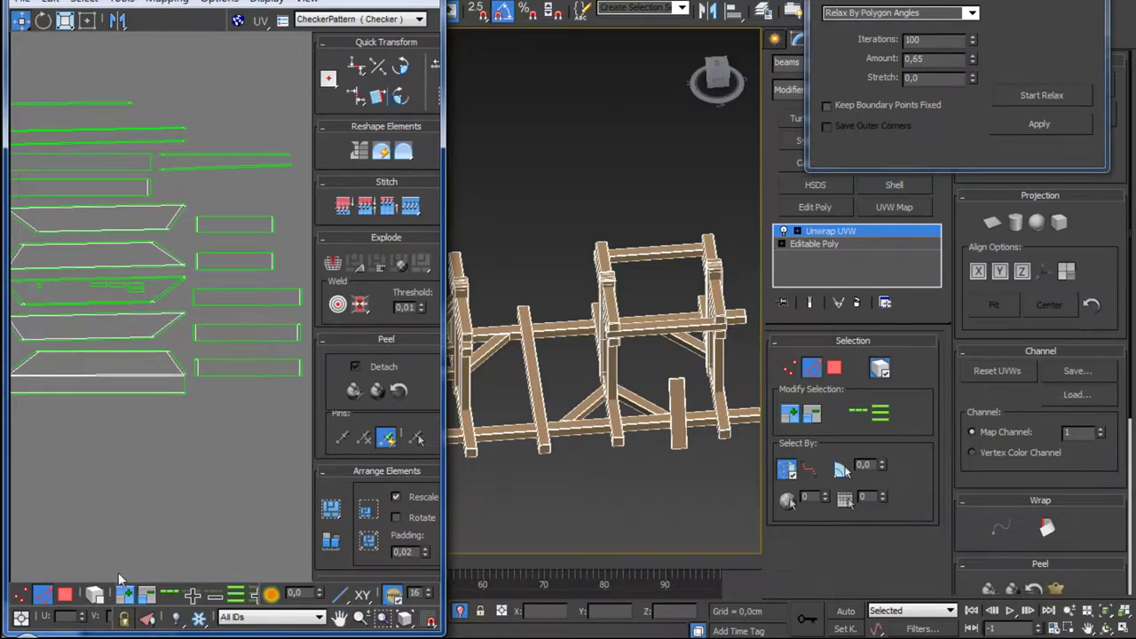
click(66, 596)
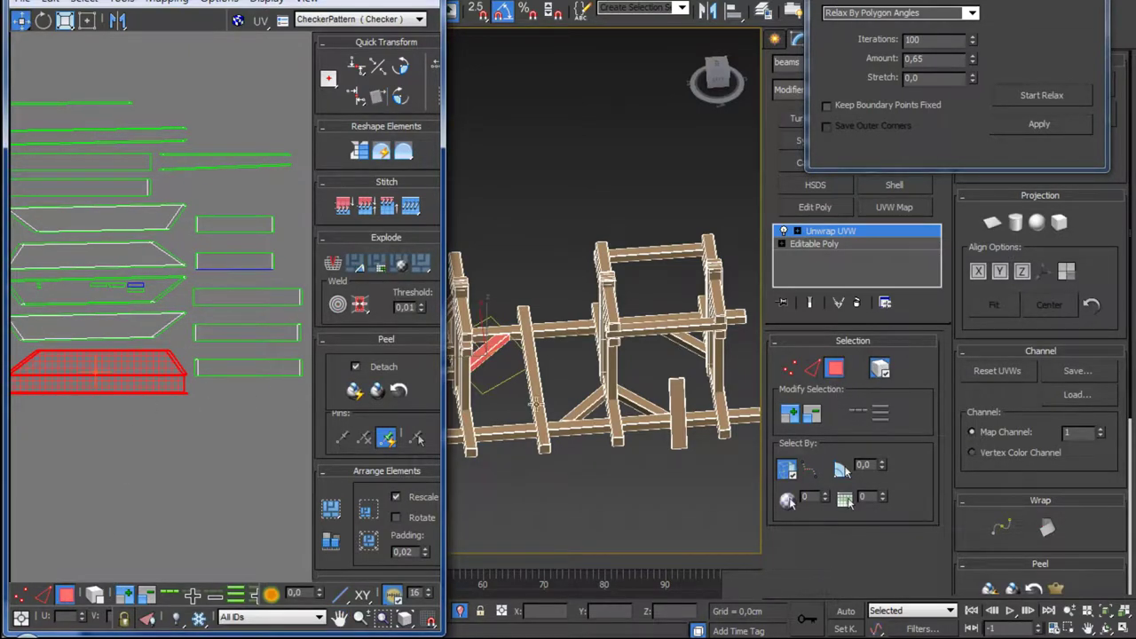
Step: Select three brace islands and nudge them slightly down and left
click(505, 398)
click(490, 348)
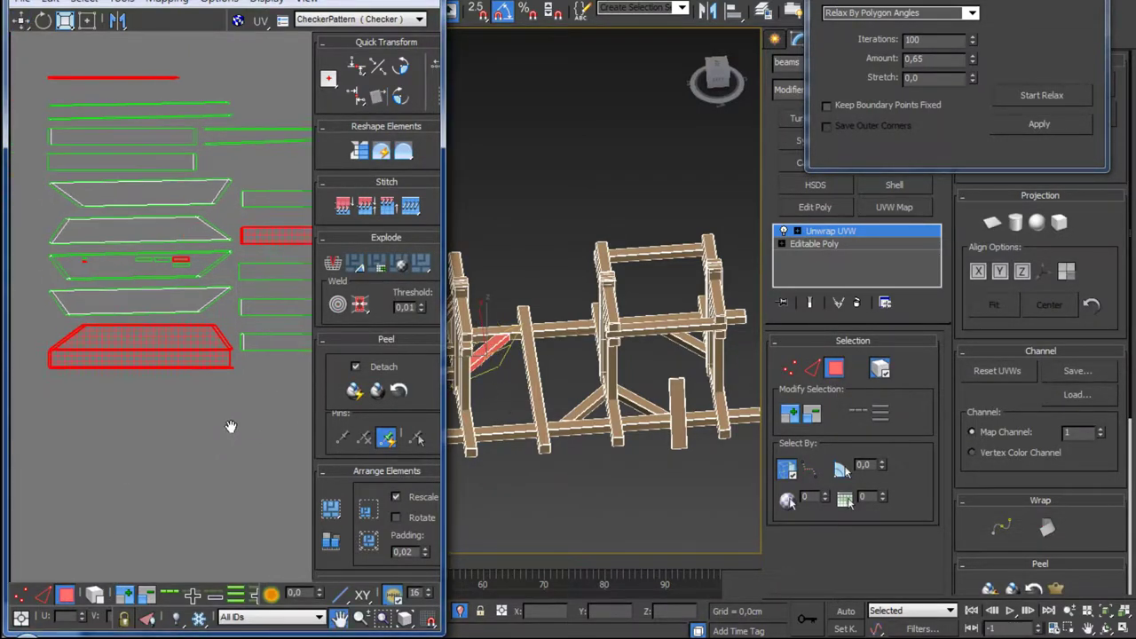
scroll(188, 378, down, 4)
drag(189, 378, 183, 388)
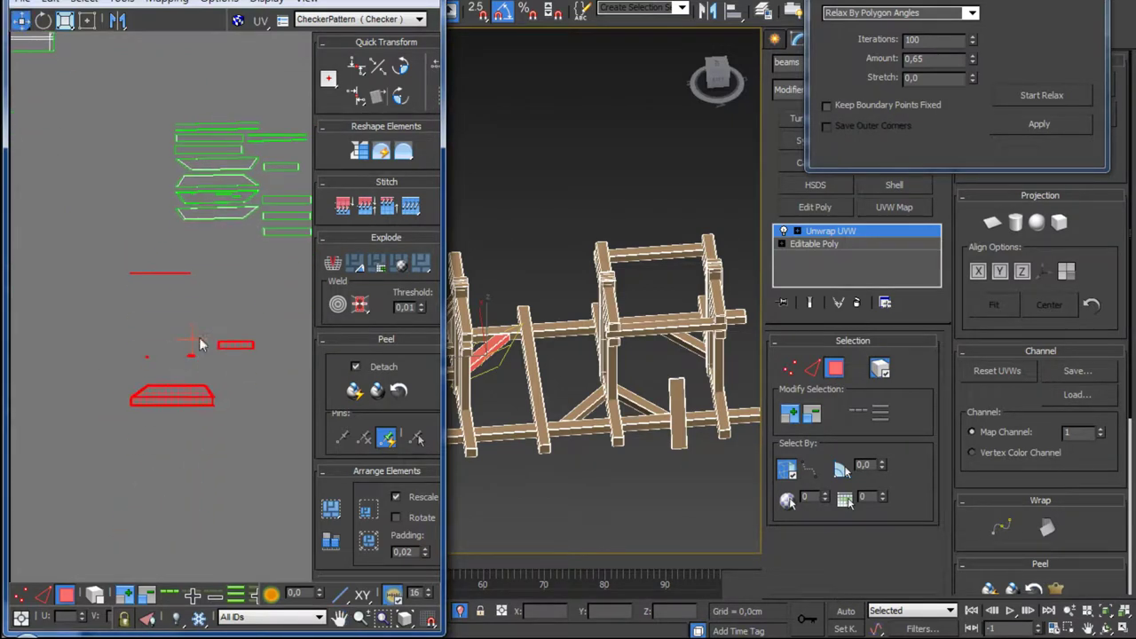
Step: Stitch the small island onto the top edge of the brace island
click(44, 593)
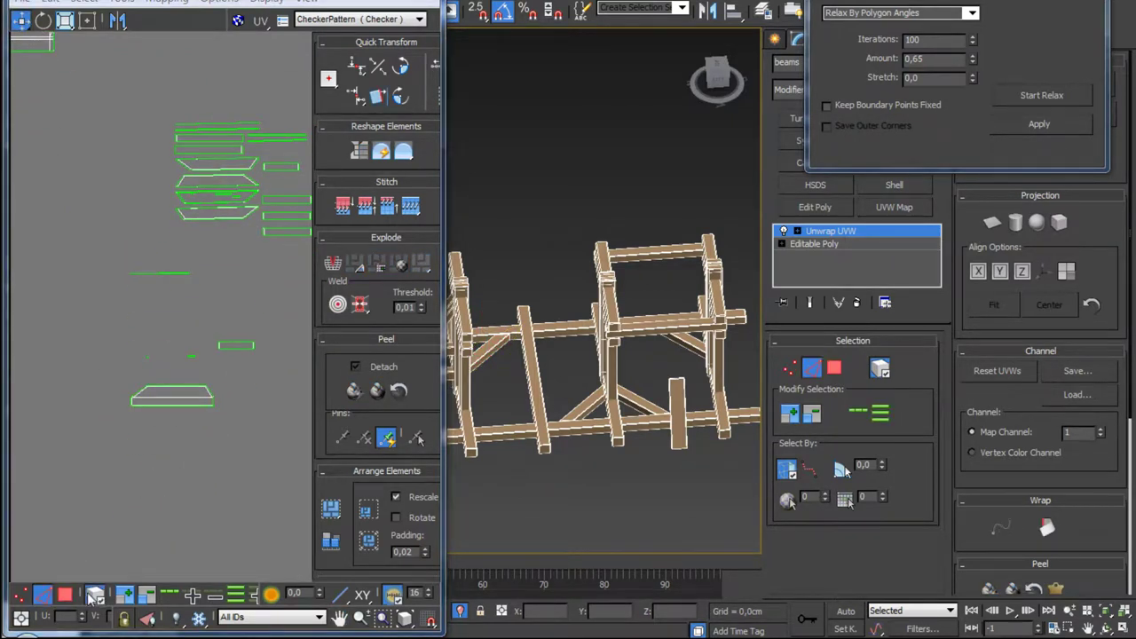
scroll(158, 459, up, 5)
click(171, 431)
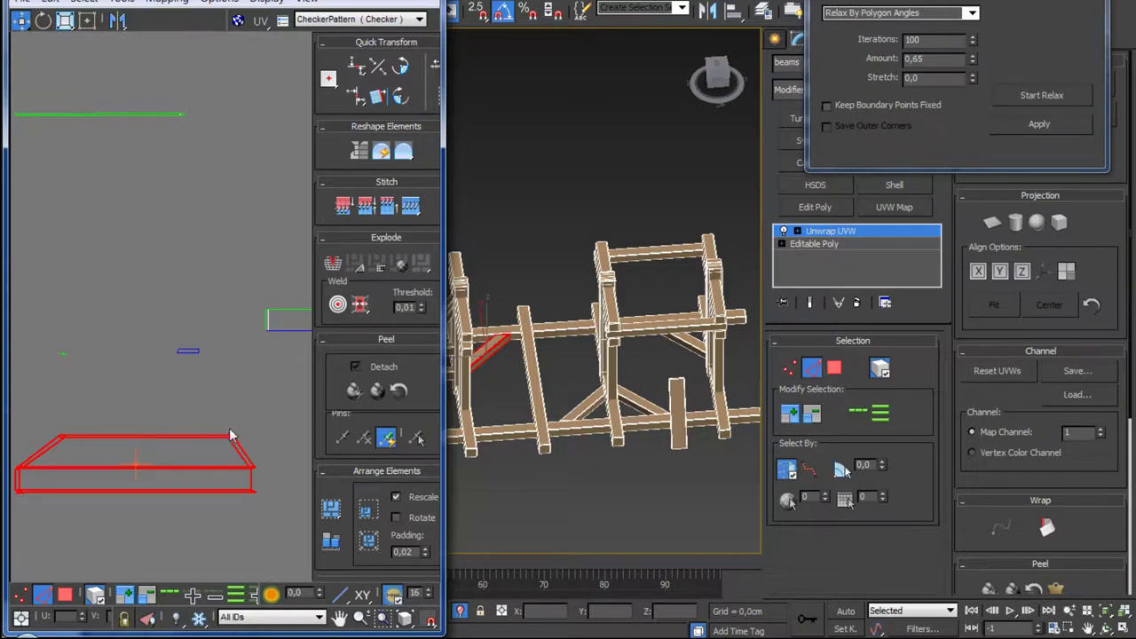
scroll(177, 444, down, 3)
click(117, 528)
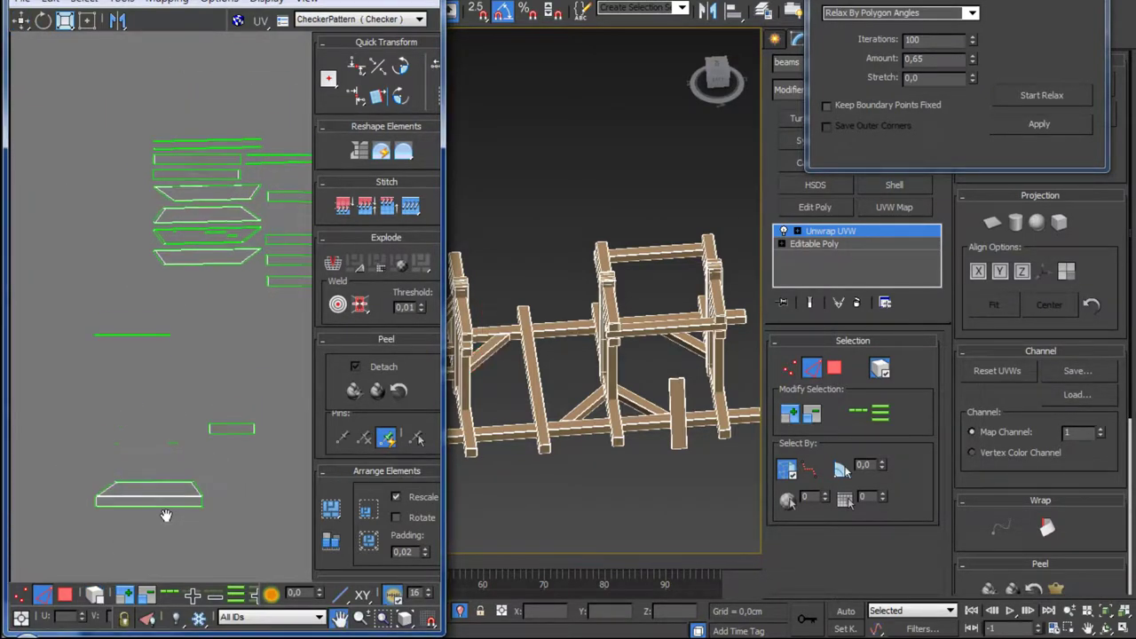
scroll(191, 483, up, 5)
click(181, 455)
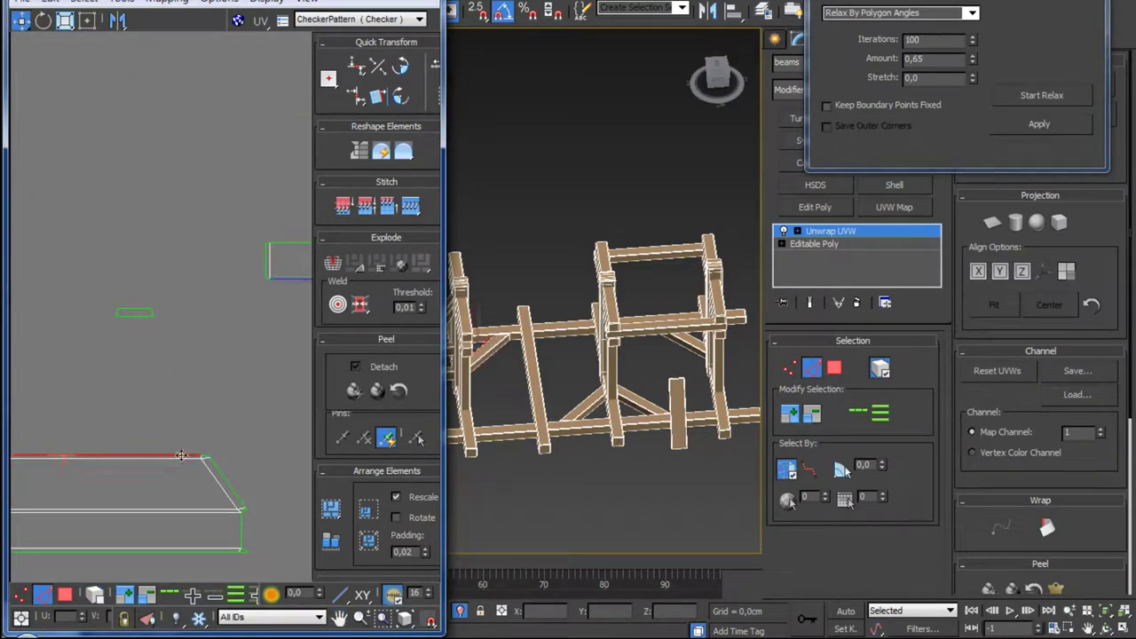
click(410, 207)
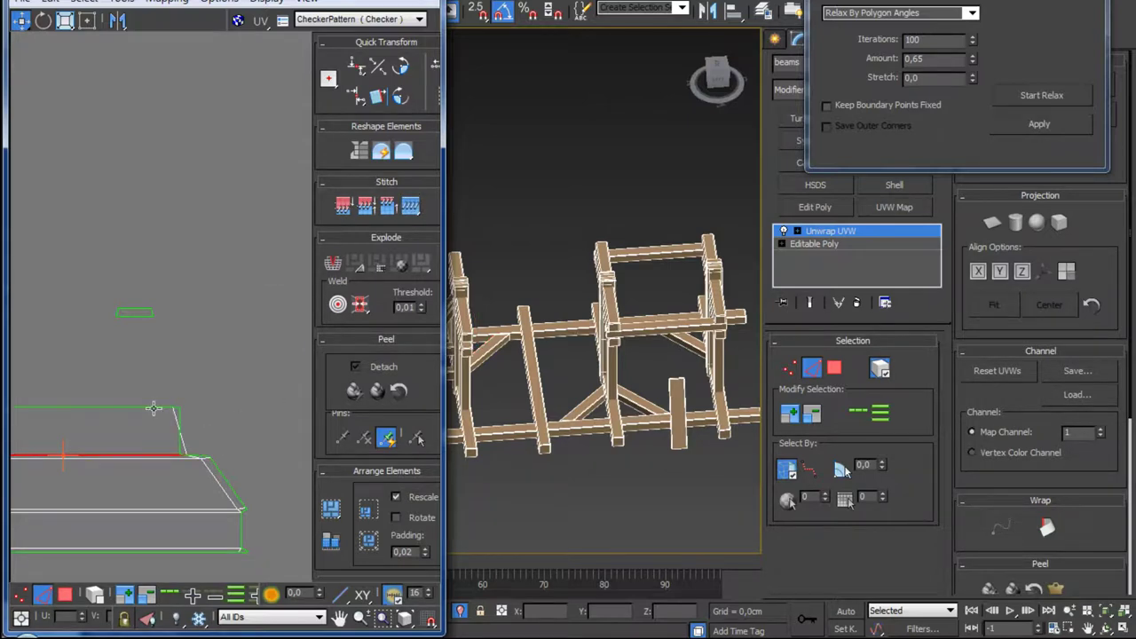
Step: Stitch the island's right edge so the pieces join into one island
scroll(153, 409, down, 3)
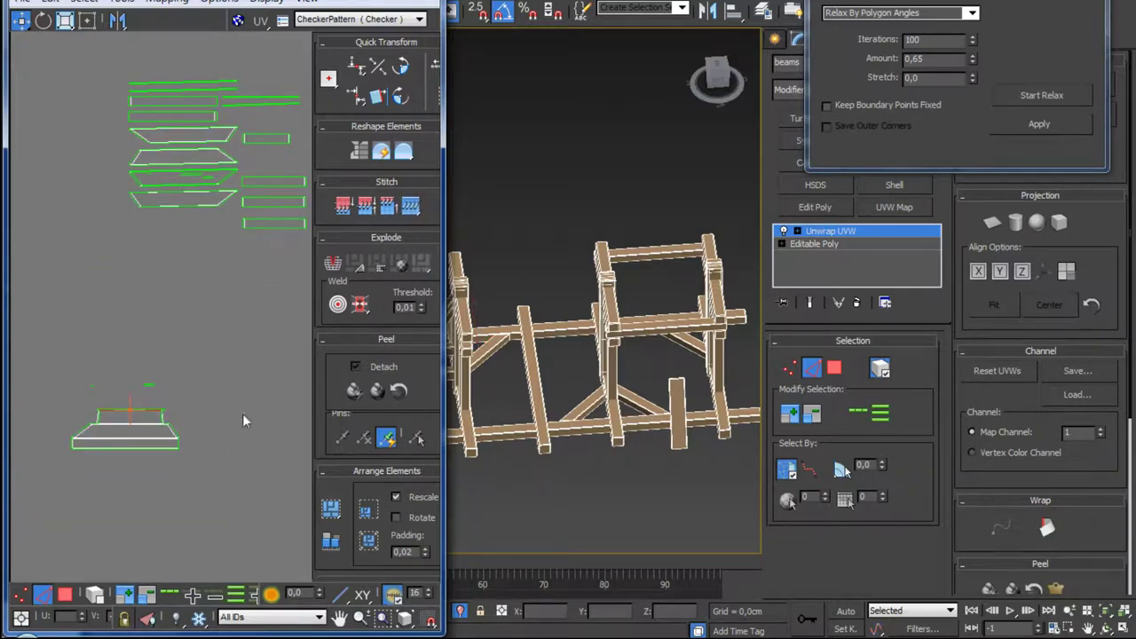
scroll(167, 396, up, 3)
scroll(253, 380, up, 2)
click(246, 370)
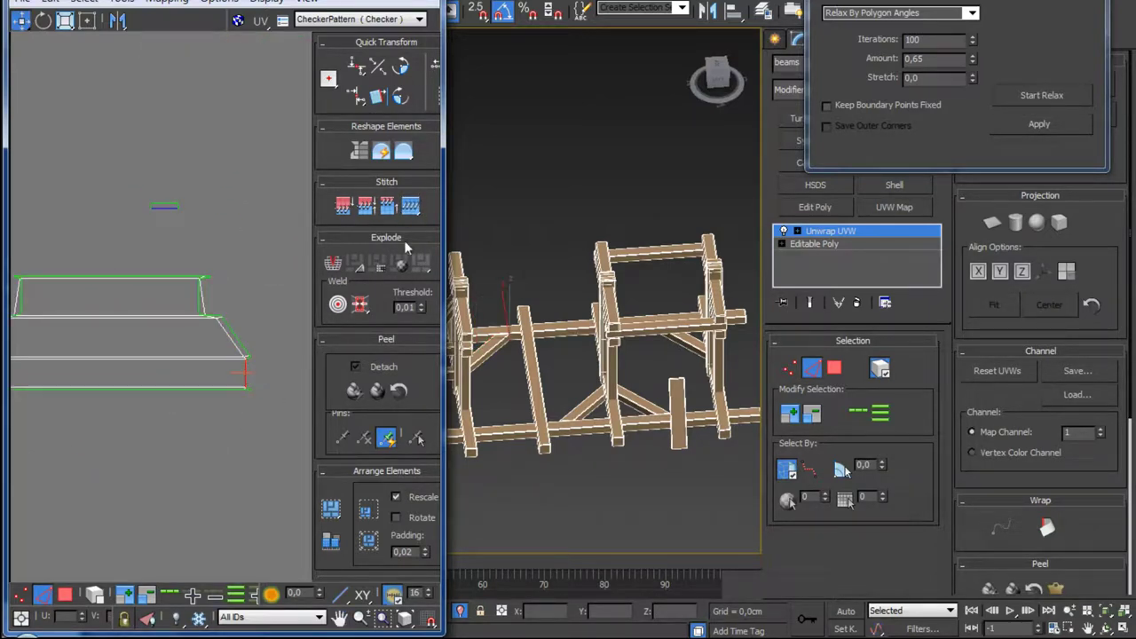
click(410, 210)
scroll(74, 382, up, 3)
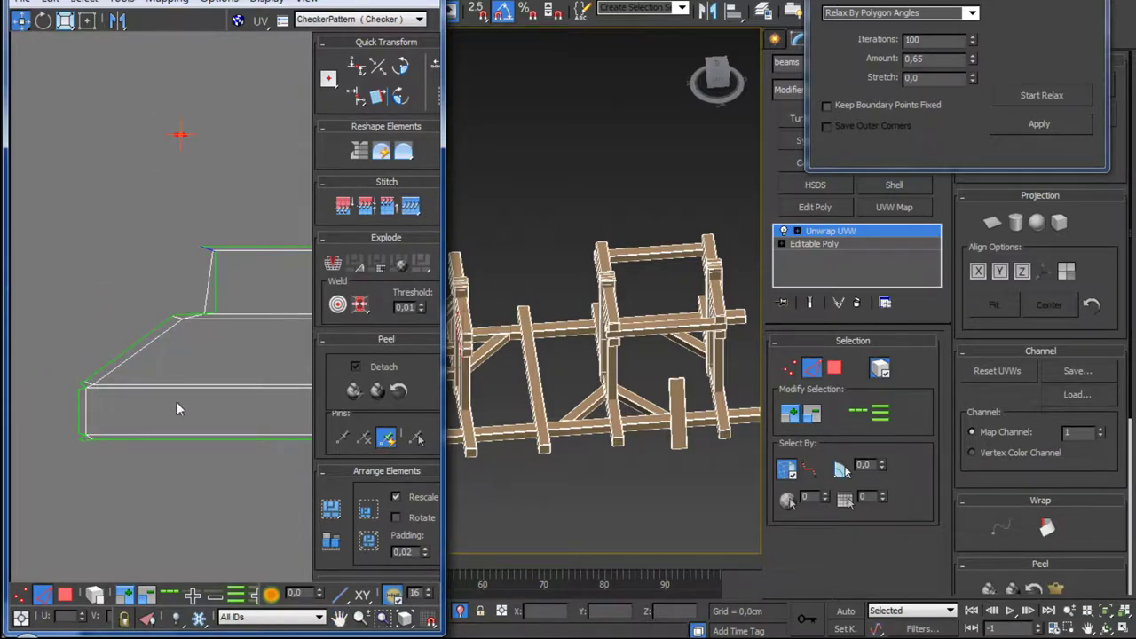
middle_drag(176, 402, 130, 452)
Step: Select the stitched island's vertical edge, then return to face sub-object mode
scroll(137, 398, up, 3)
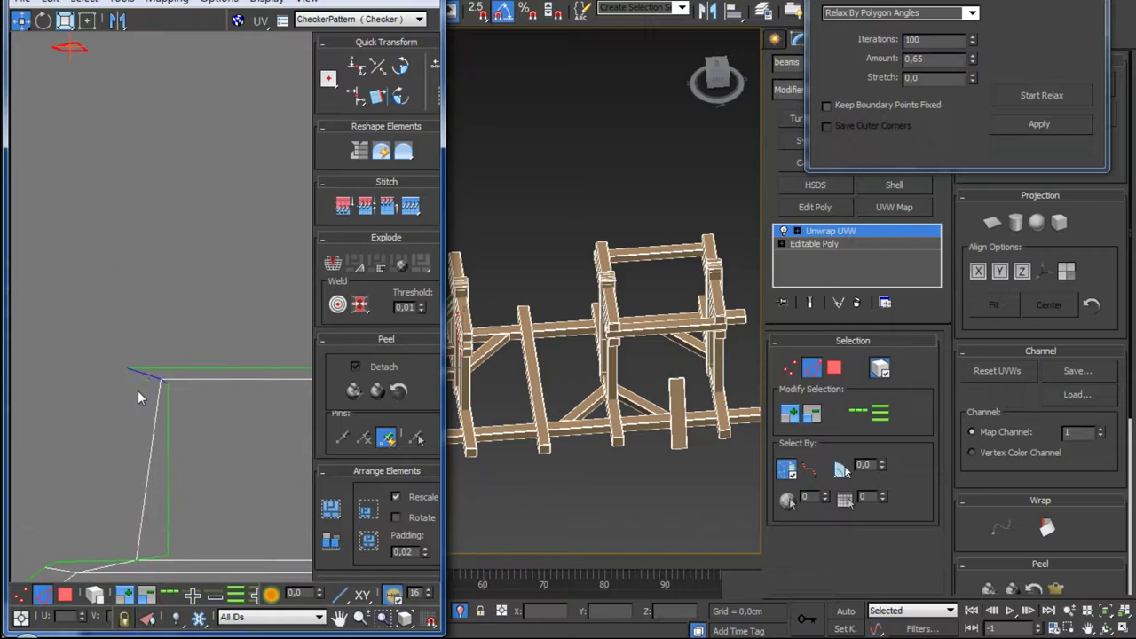
click(152, 435)
scroll(153, 434, down, 3)
scroll(158, 420, up, 3)
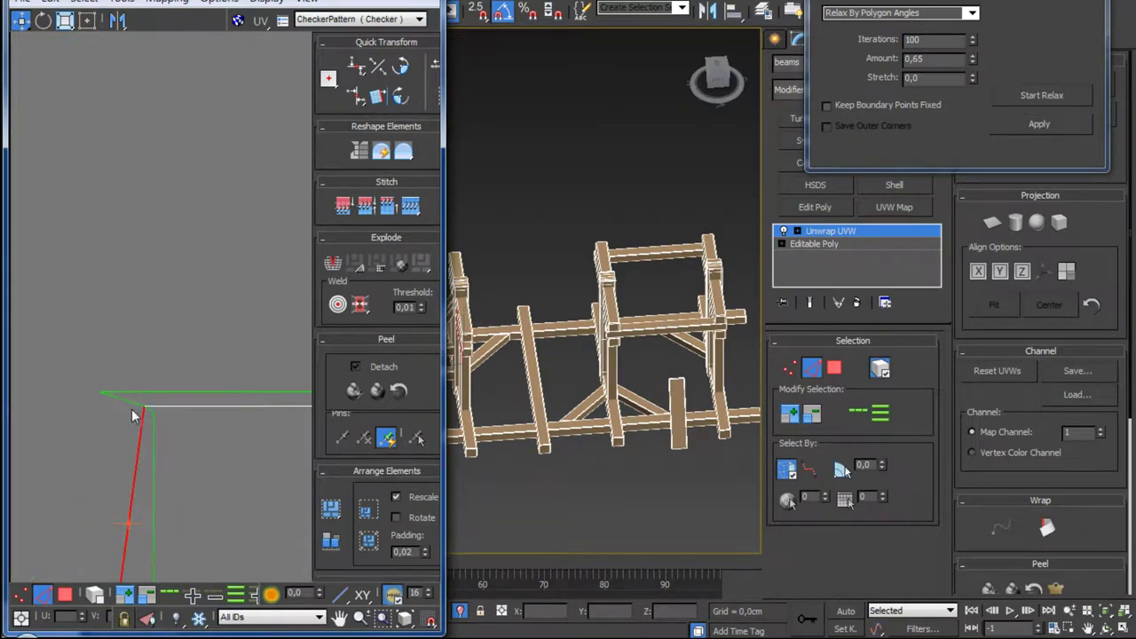
scroll(129, 402, down, 3)
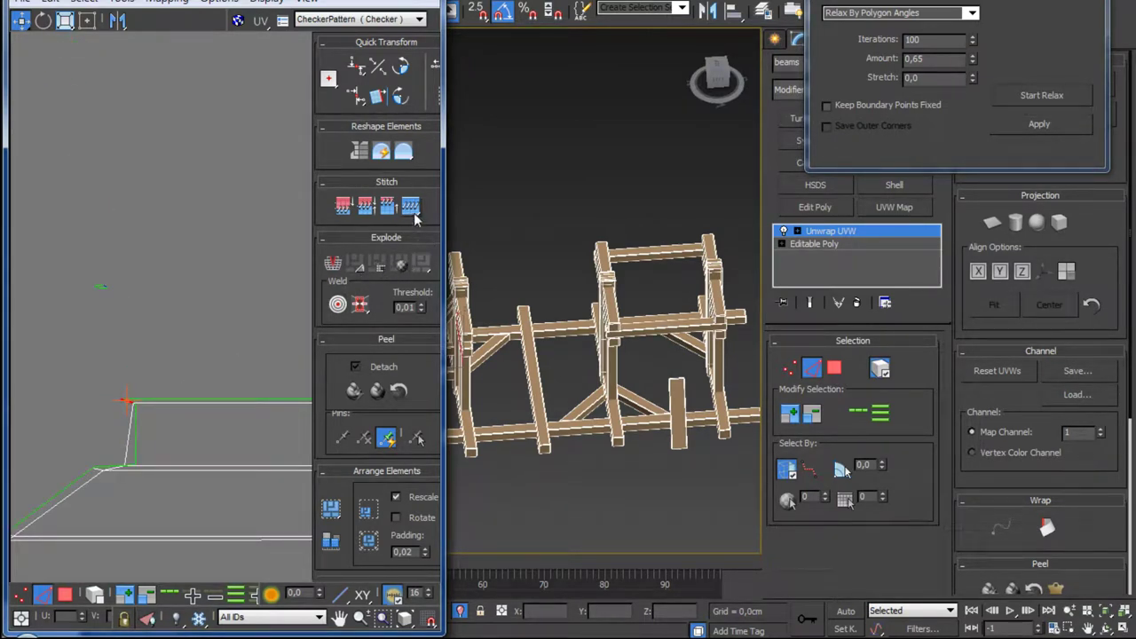
scroll(171, 397, down, 4)
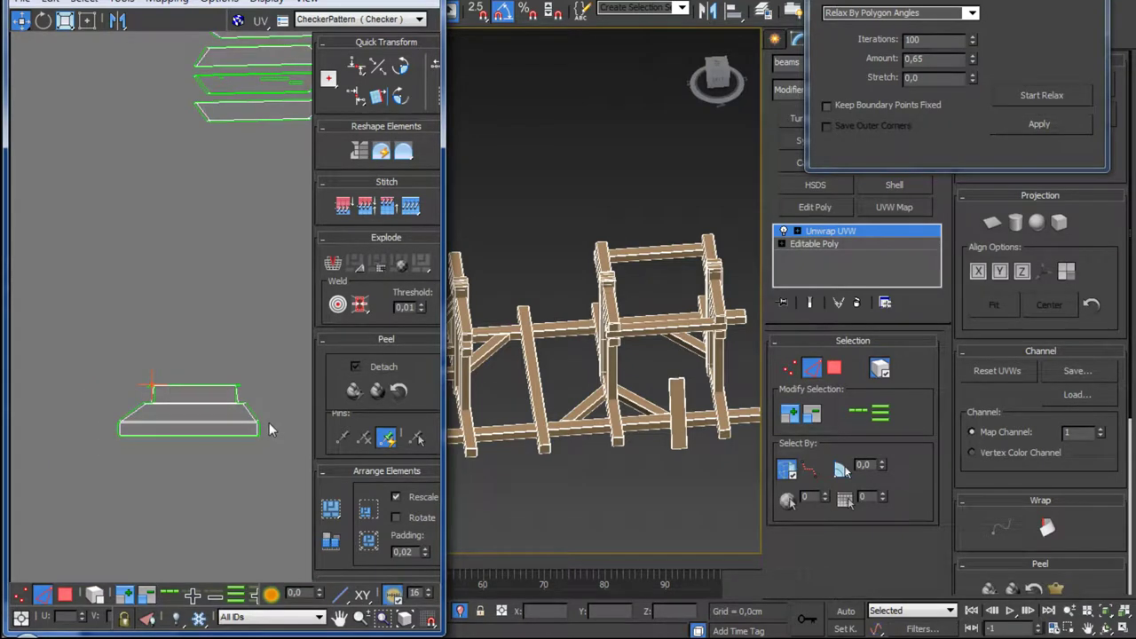
key(3)
middle_drag(224, 439, 143, 427)
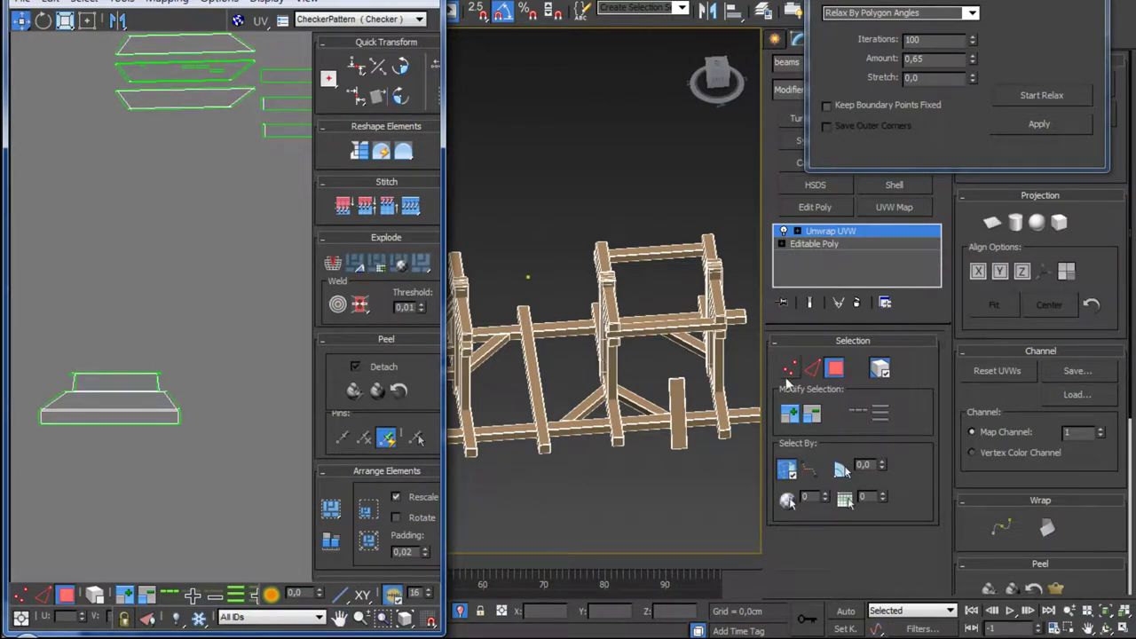
Step: Select the diagonal beam and relax its UV shell by polygon angles
middle_drag(482, 409, 577, 437)
click(595, 383)
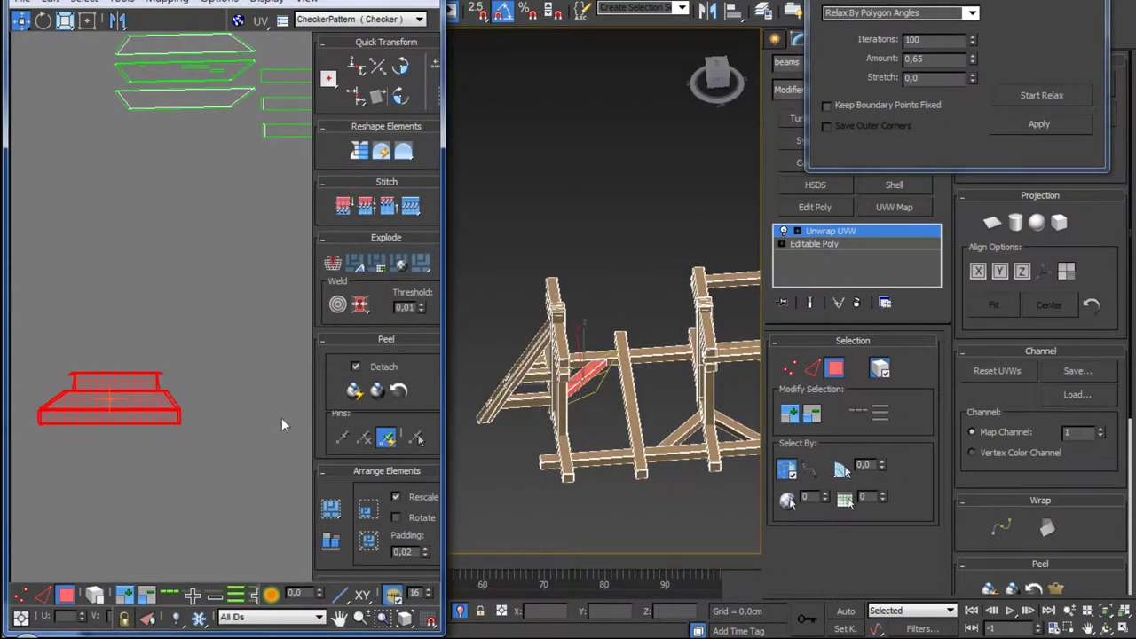
scroll(180, 377, down, 5)
scroll(180, 378, up, 5)
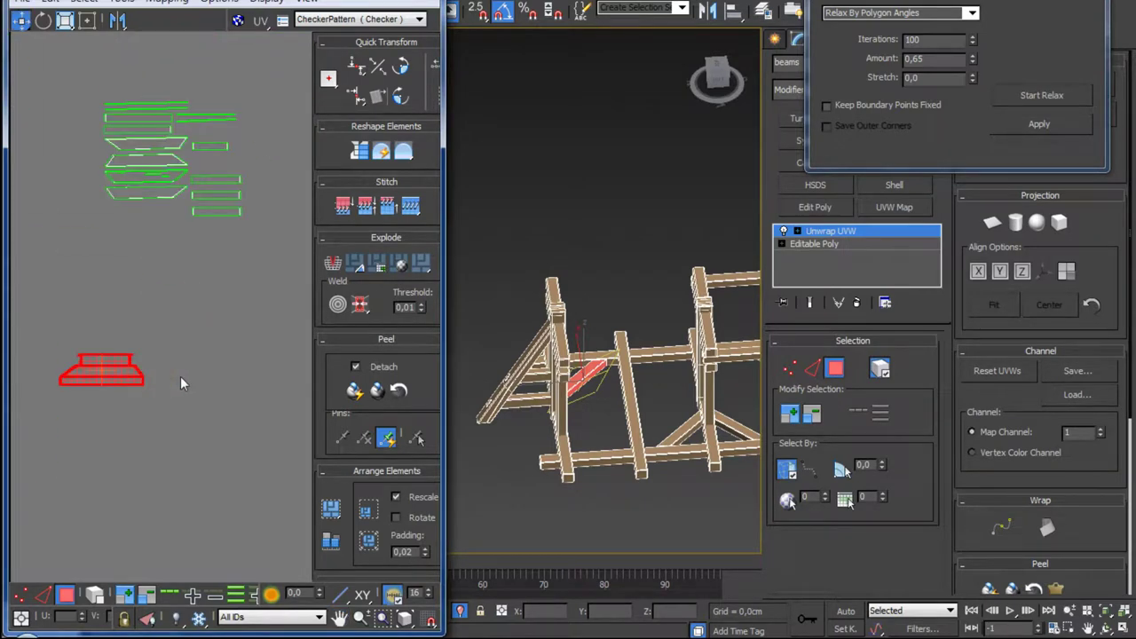
click(1022, 98)
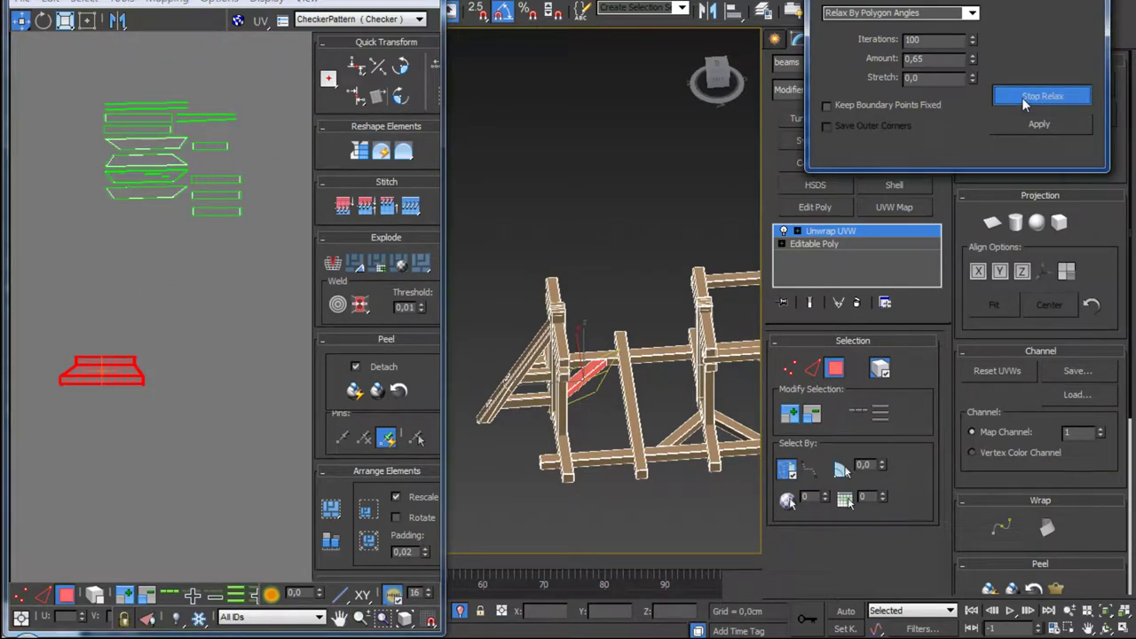
click(1021, 98)
Step: Orbit the frame to another angle and open the unwrap modifier's context options
scroll(256, 324, down, 4)
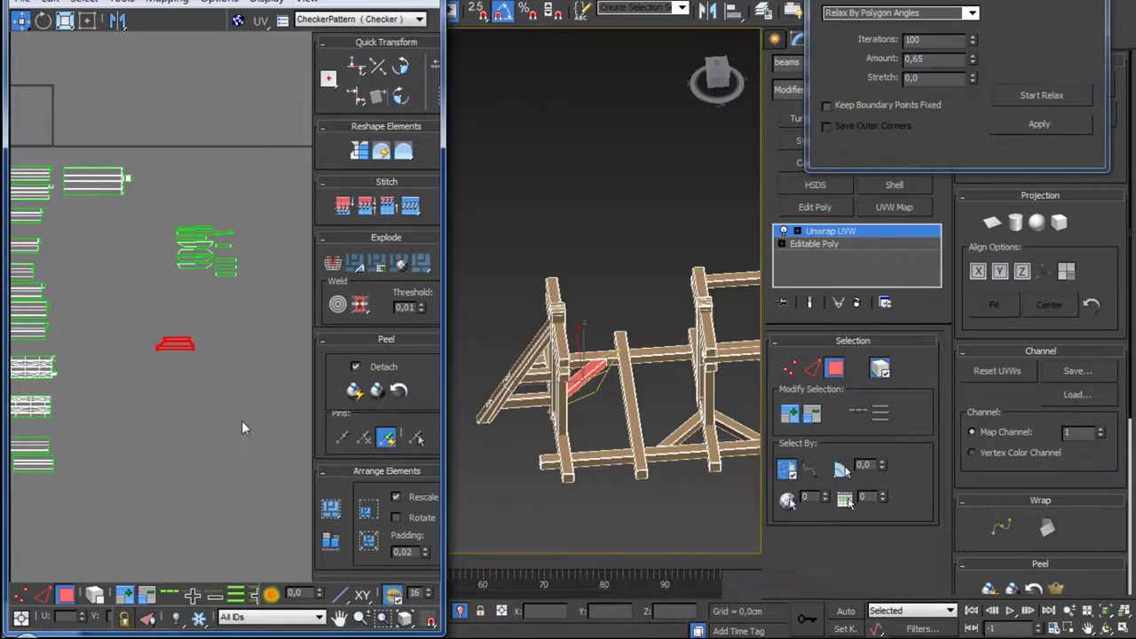
mouse_move(497, 441)
alt+middle_down()
mouse_move(513, 369)
mouse_move(539, 417)
mouse_move(659, 362)
mouse_move(630, 377)
alt+middle_up()
scroll(546, 417, up, 5)
scroll(630, 377, down, 3)
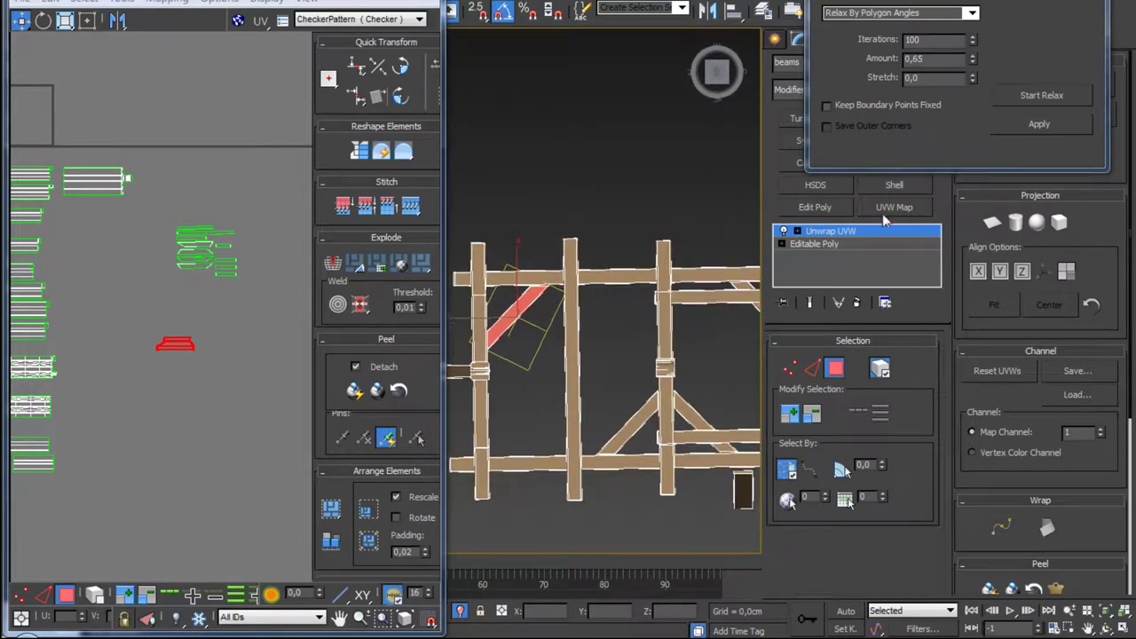
right_click(865, 237)
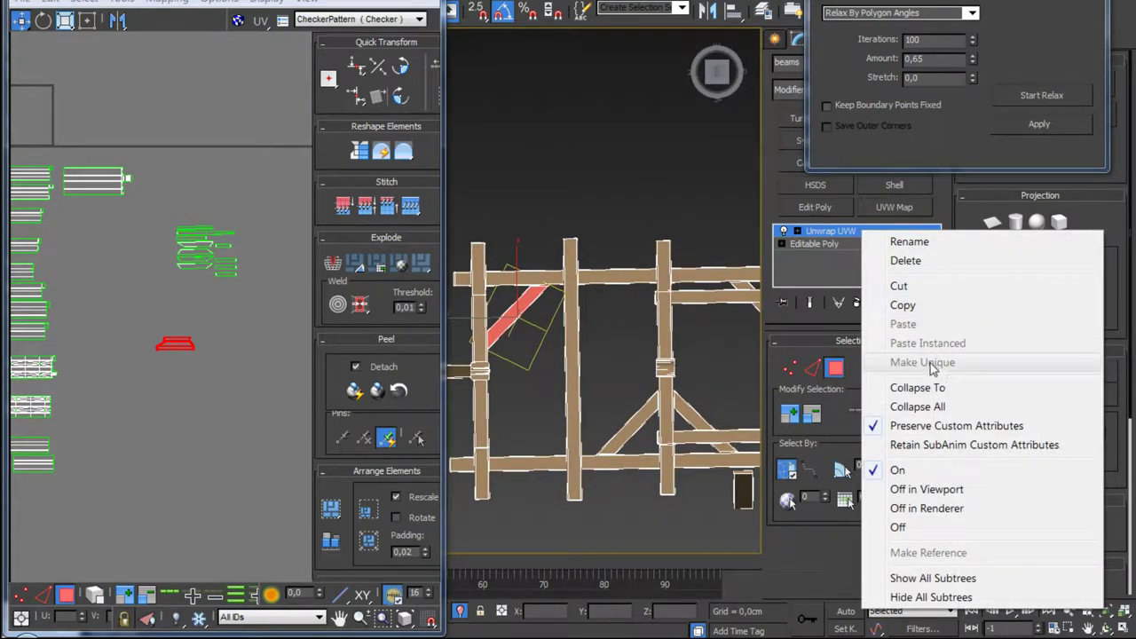
Step: Move the relaxed shell up beside the other beam shells
click(182, 350)
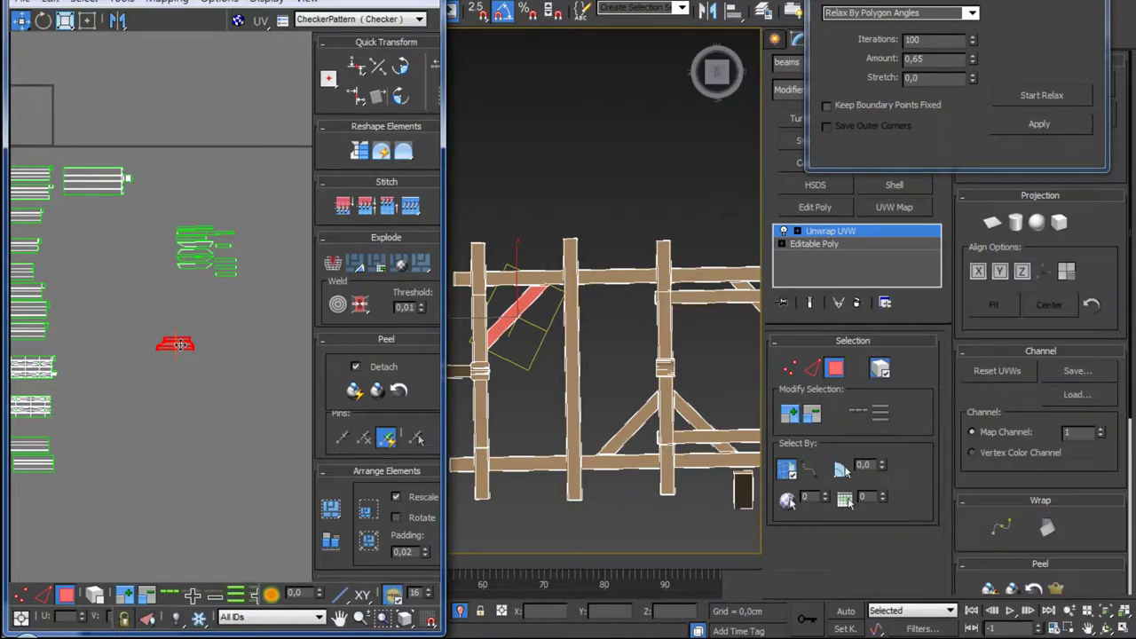
mouse_move(182, 350)
mouse_down()
mouse_move(106, 487)
mouse_move(97, 463)
mouse_move(113, 271)
mouse_move(98, 233)
mouse_up()
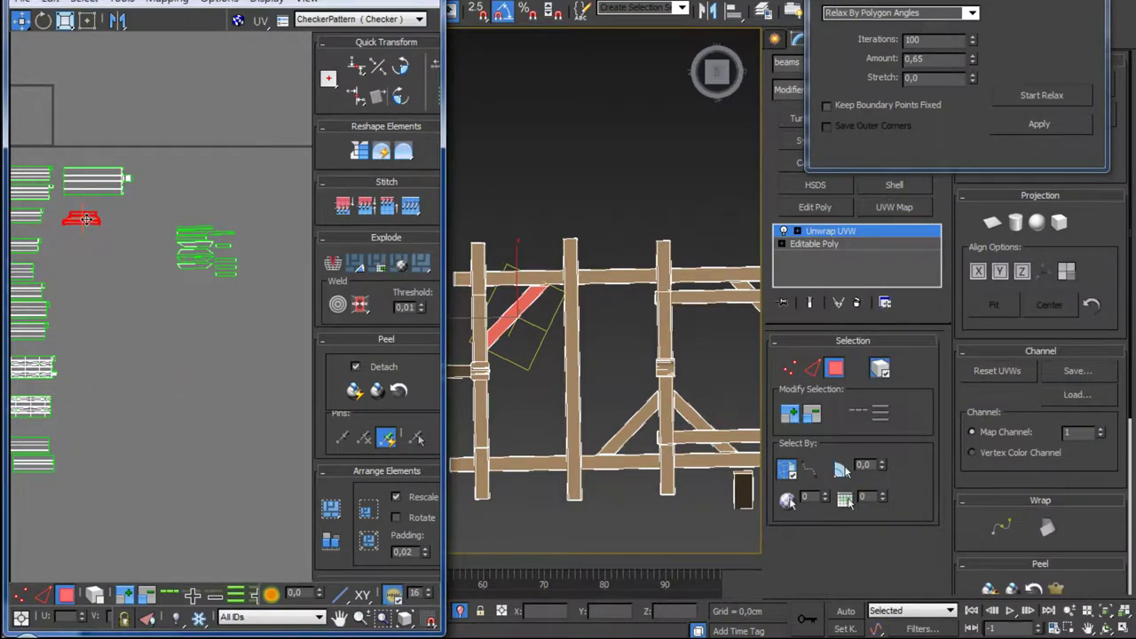
scroll(189, 345, up, 3)
middle_drag(247, 281, 108, 552)
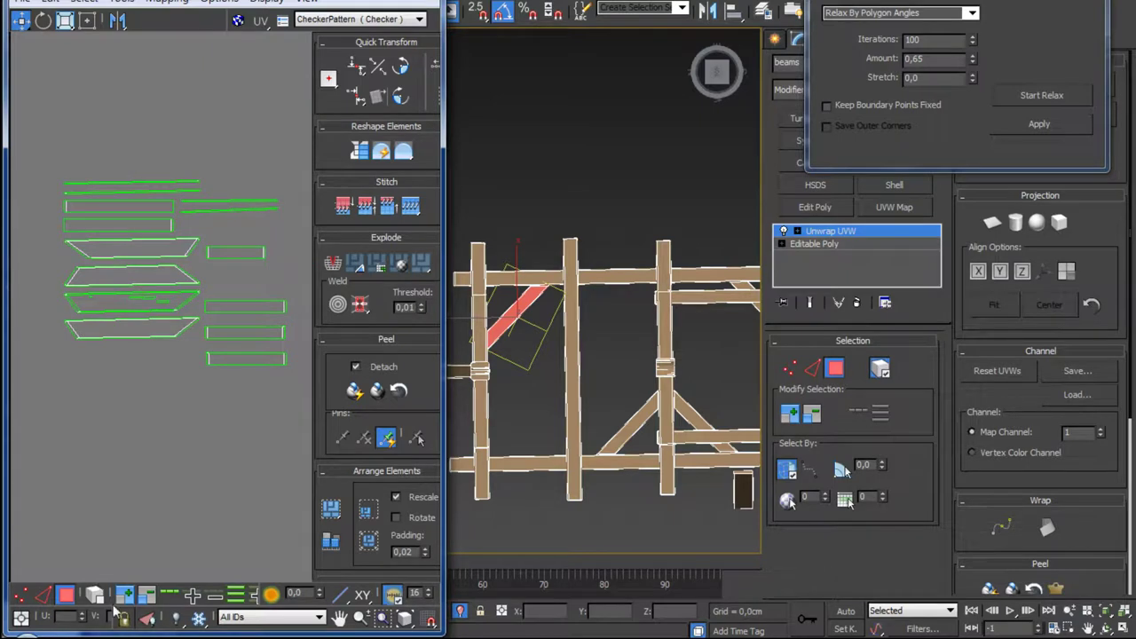
Step: Select the lower diagonal beam and move its UV islands down into view
click(625, 424)
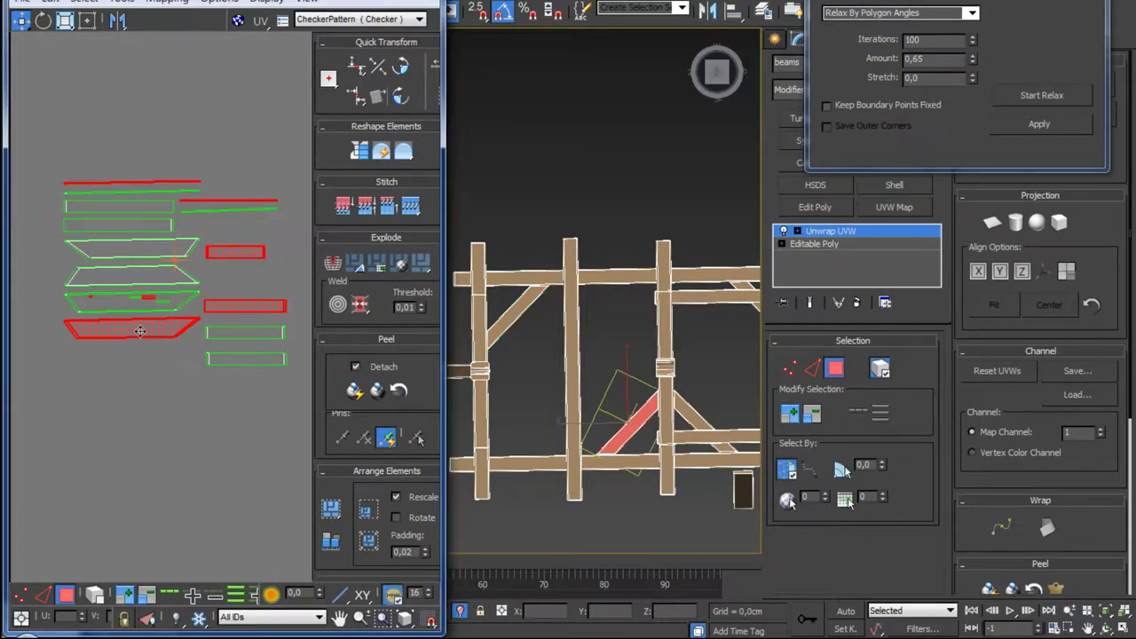
drag(198, 309, 189, 537)
middle_drag(189, 537, 190, 322)
drag(190, 322, 184, 441)
middle_drag(211, 499, 211, 403)
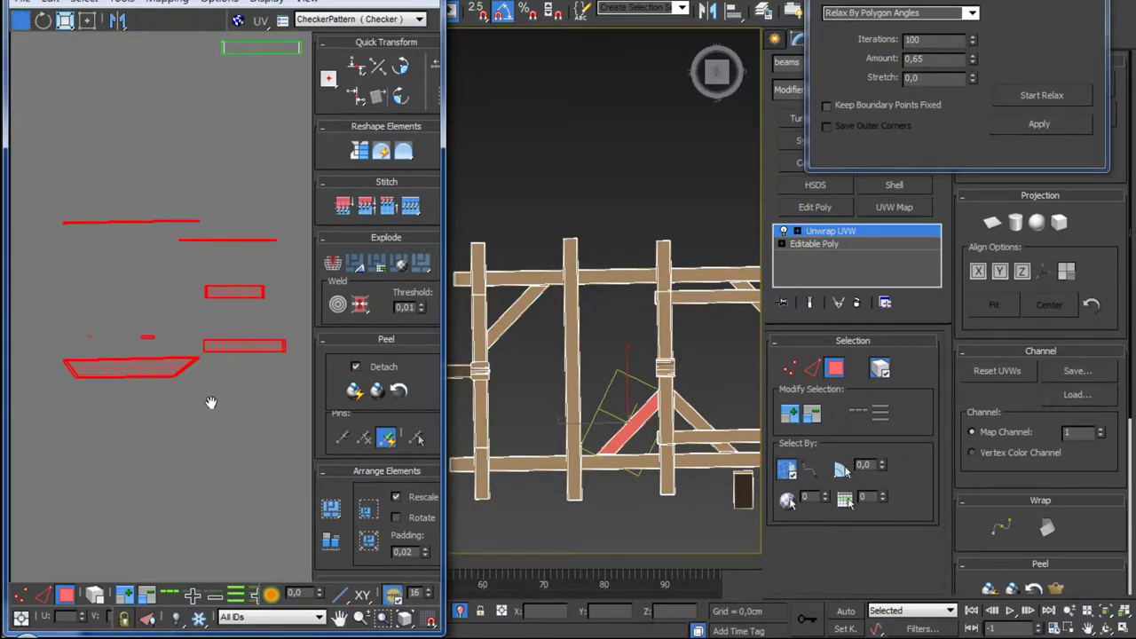
click(43, 595)
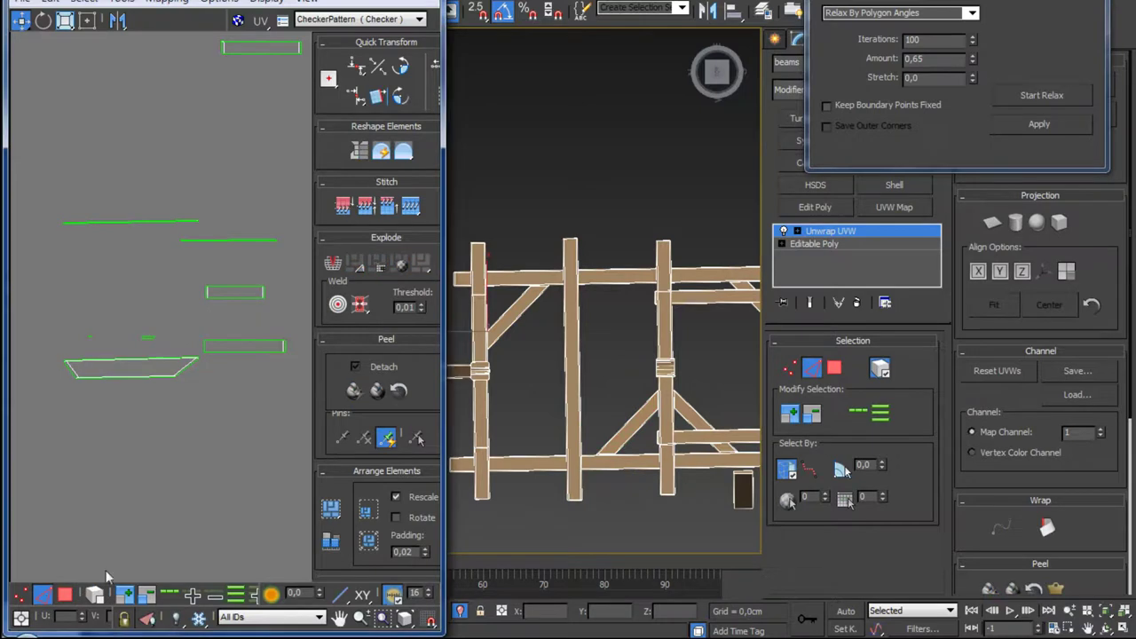
Step: Stitch matching pieces onto the trapezoid island's bottom and top edges
click(153, 377)
click(410, 205)
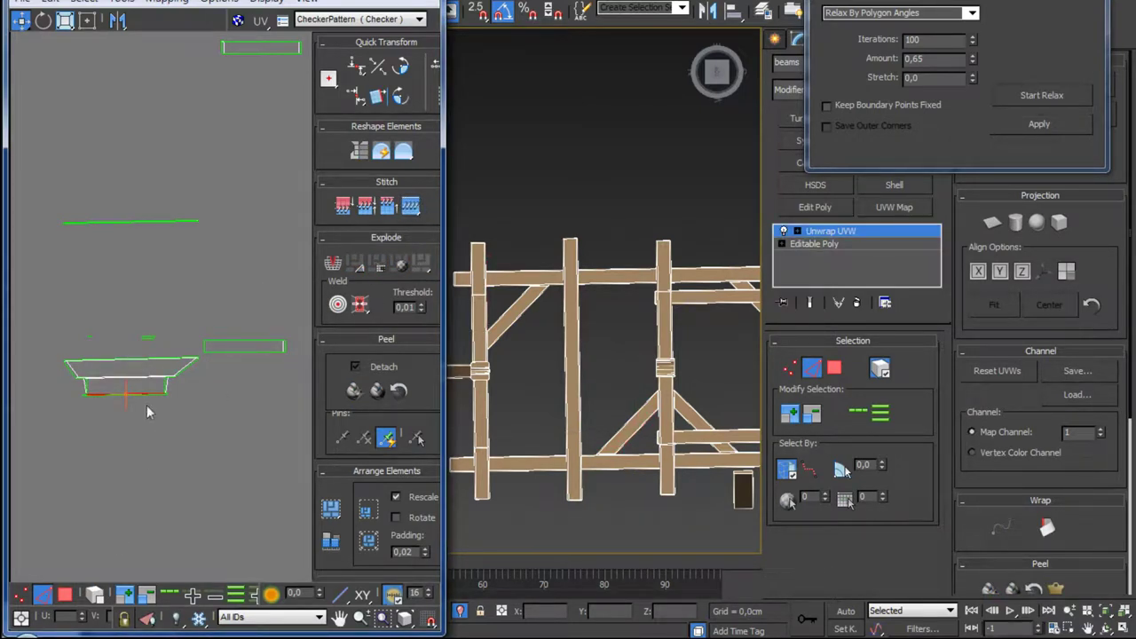
scroll(144, 404, up, 4)
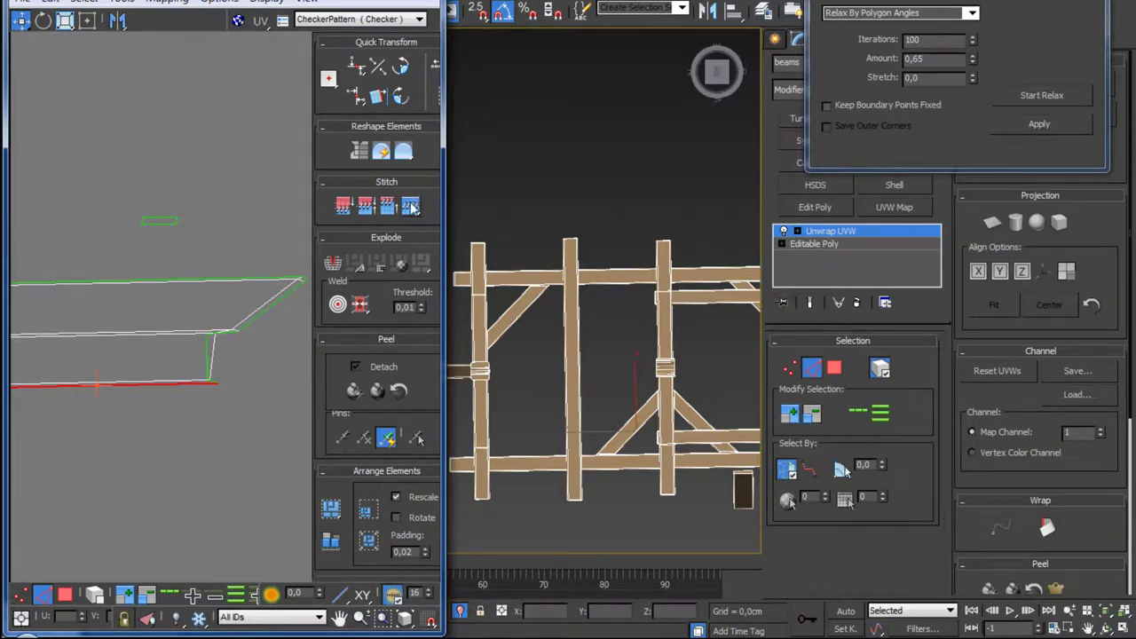
scroll(215, 407, down, 3)
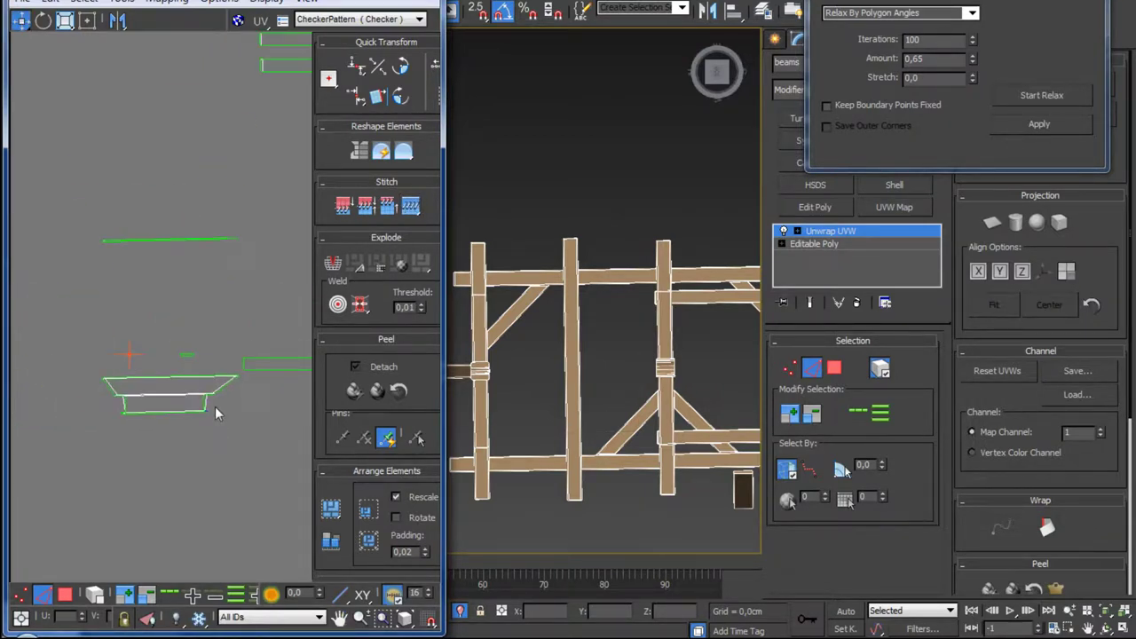
click(166, 377)
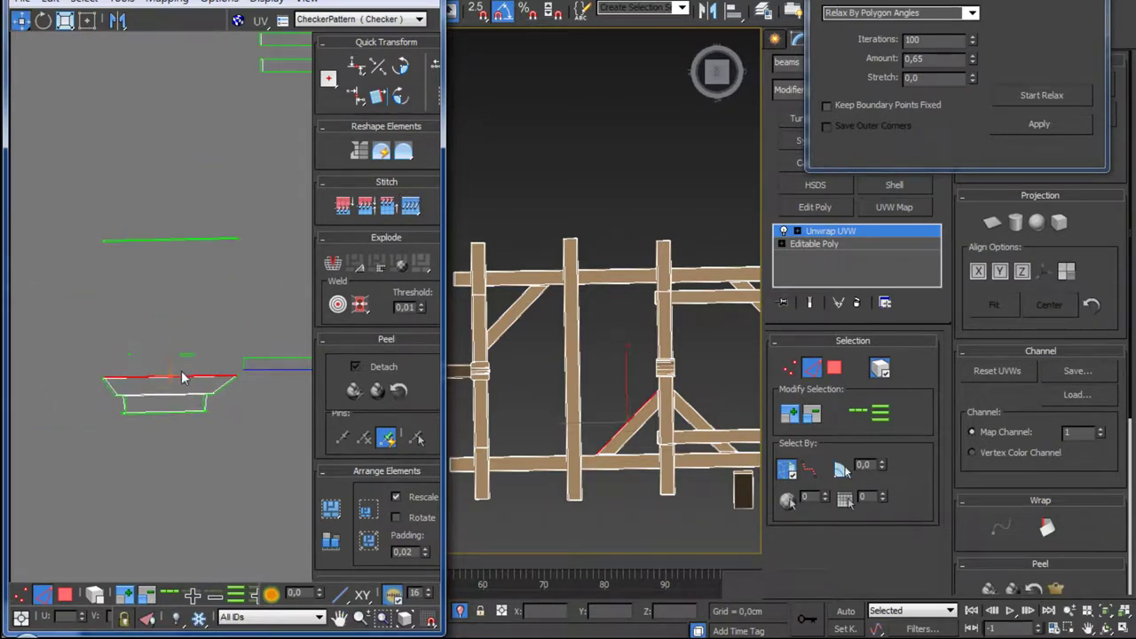
click(409, 206)
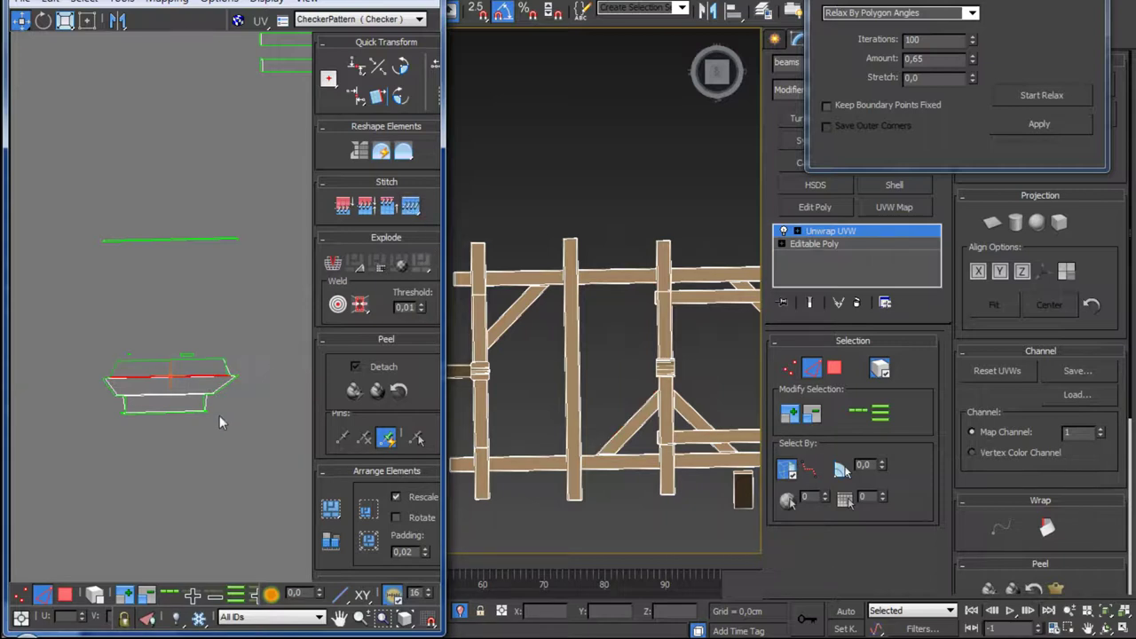
Step: Select the island's remaining open top, right and left end edges
click(211, 358)
scroll(259, 356, up, 3)
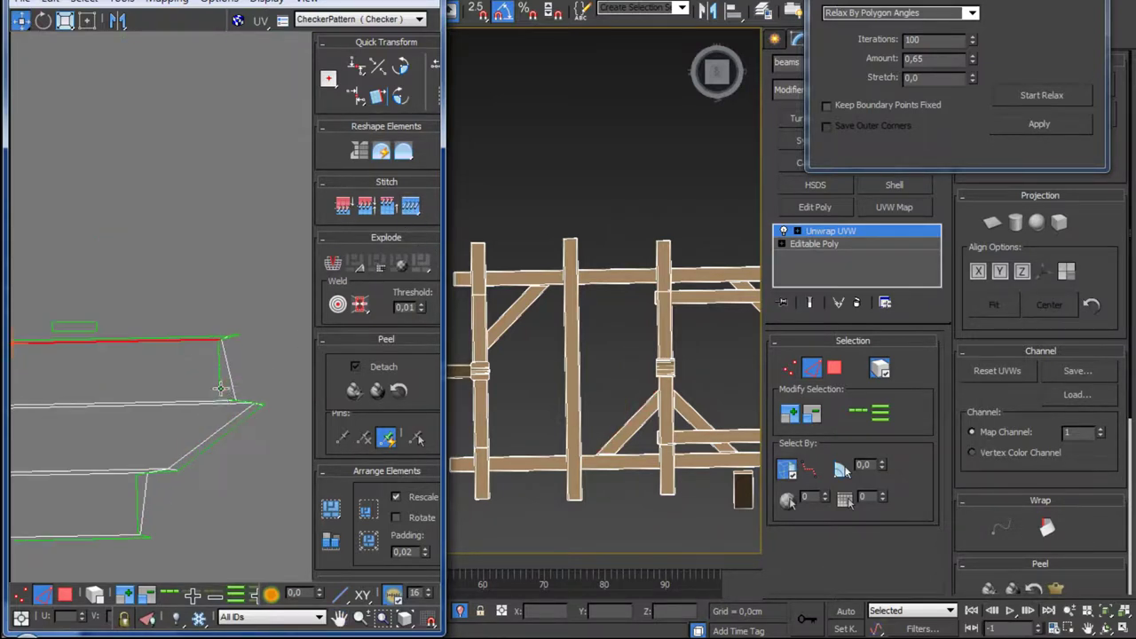
click(229, 379)
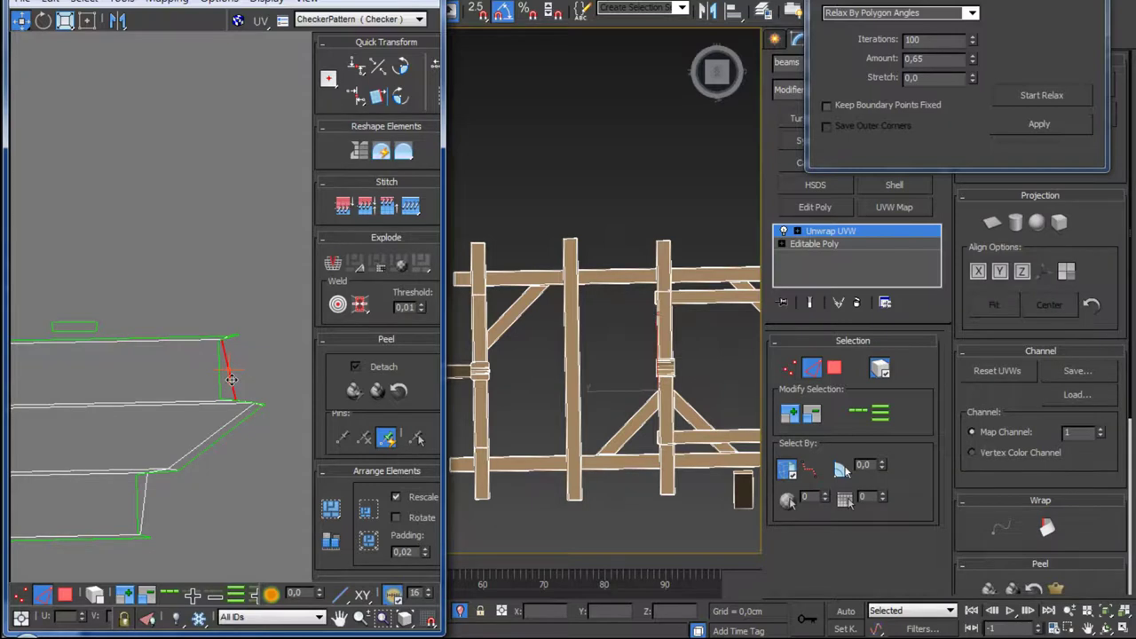
click(73, 332)
scroll(168, 401, down, 5)
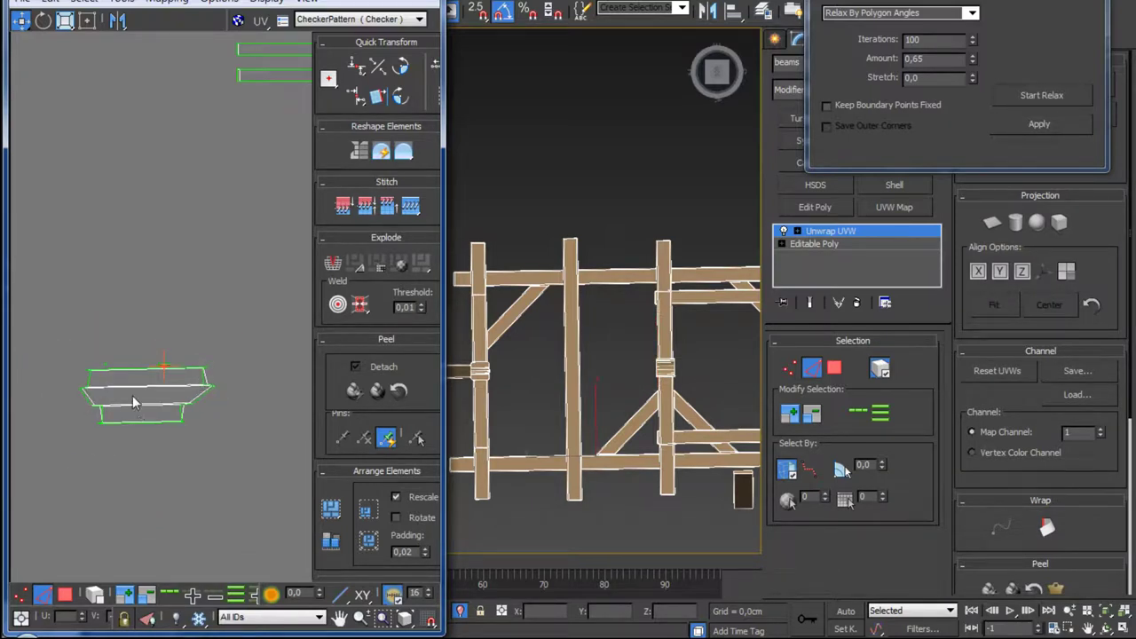
scroll(174, 379, up, 5)
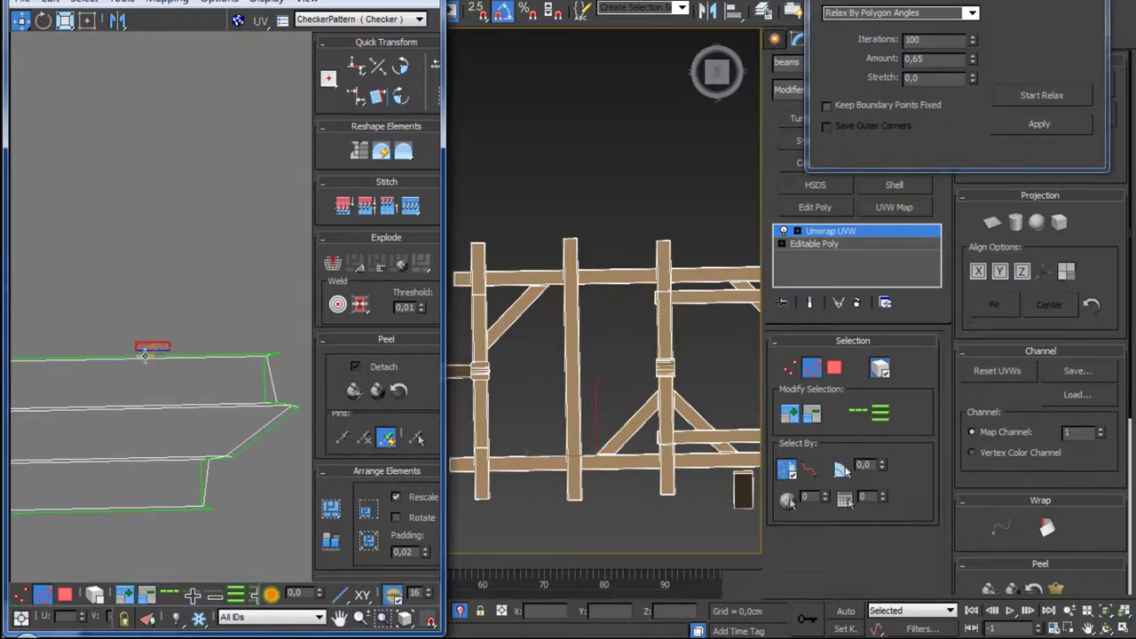
scroll(142, 356, down, 4)
scroll(151, 362, up, 2)
middle_drag(133, 362, 153, 366)
scroll(138, 369, up, 2)
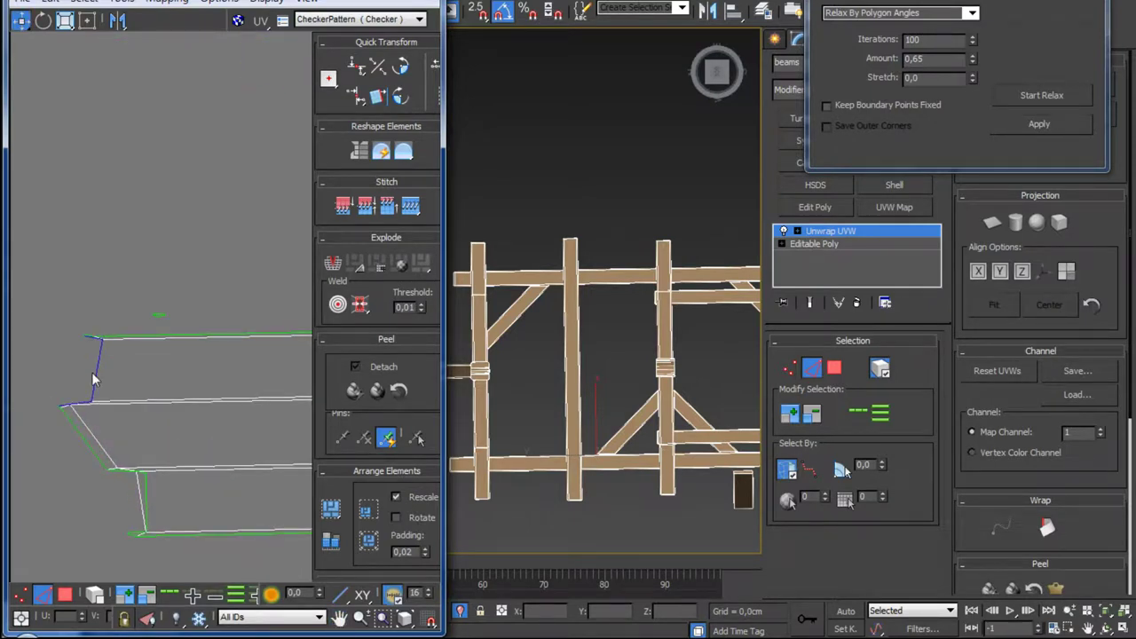
click(96, 380)
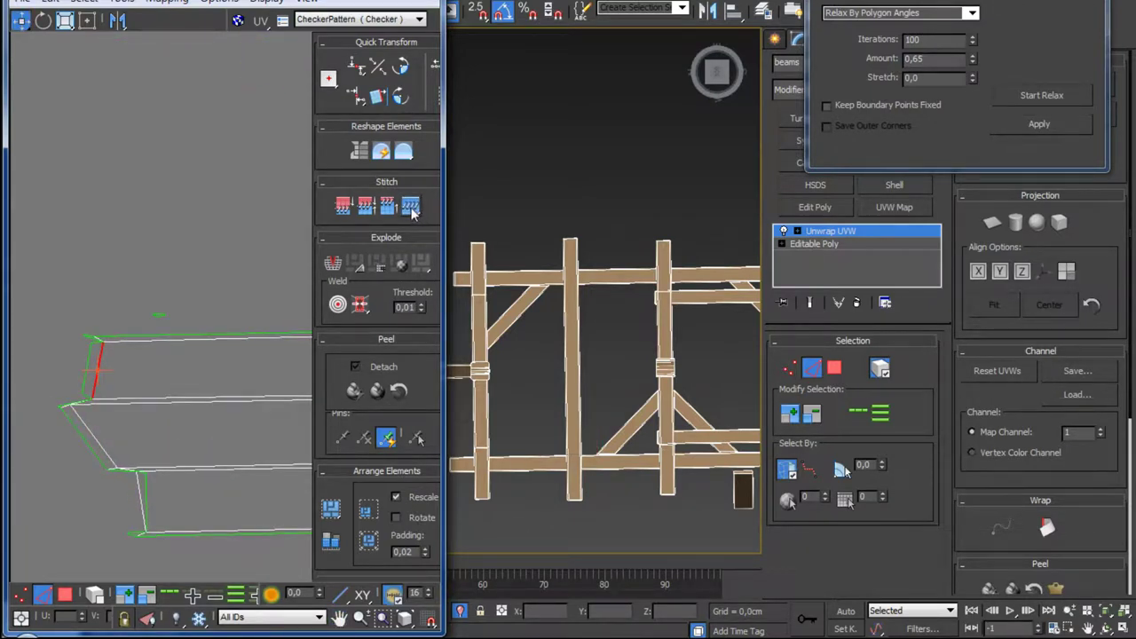
Step: Stitch the island's top-left and lower corner edges to their matching pieces
middle_drag(136, 362, 132, 362)
scroll(100, 330, down, 3)
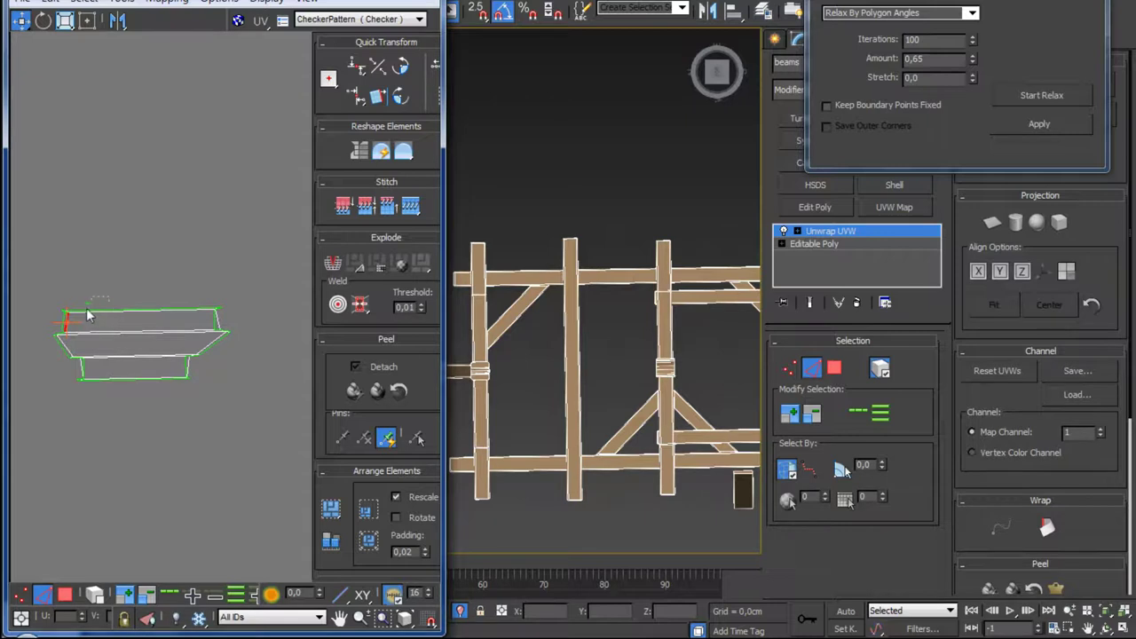
click(83, 309)
scroll(191, 374, up, 3)
scroll(191, 375, up, 2)
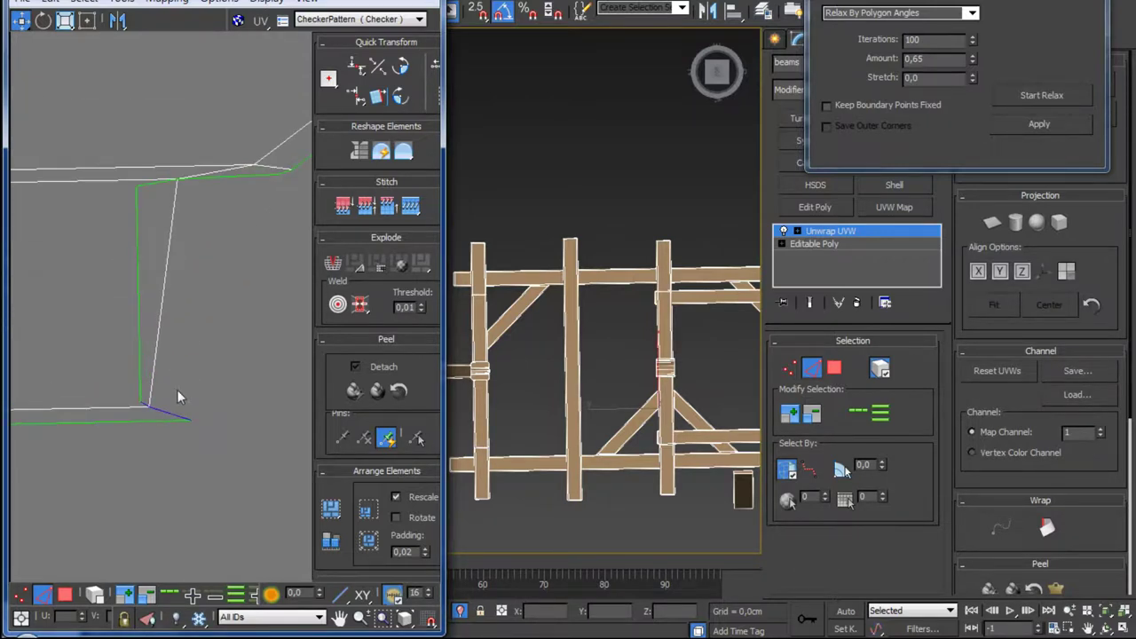
click(417, 219)
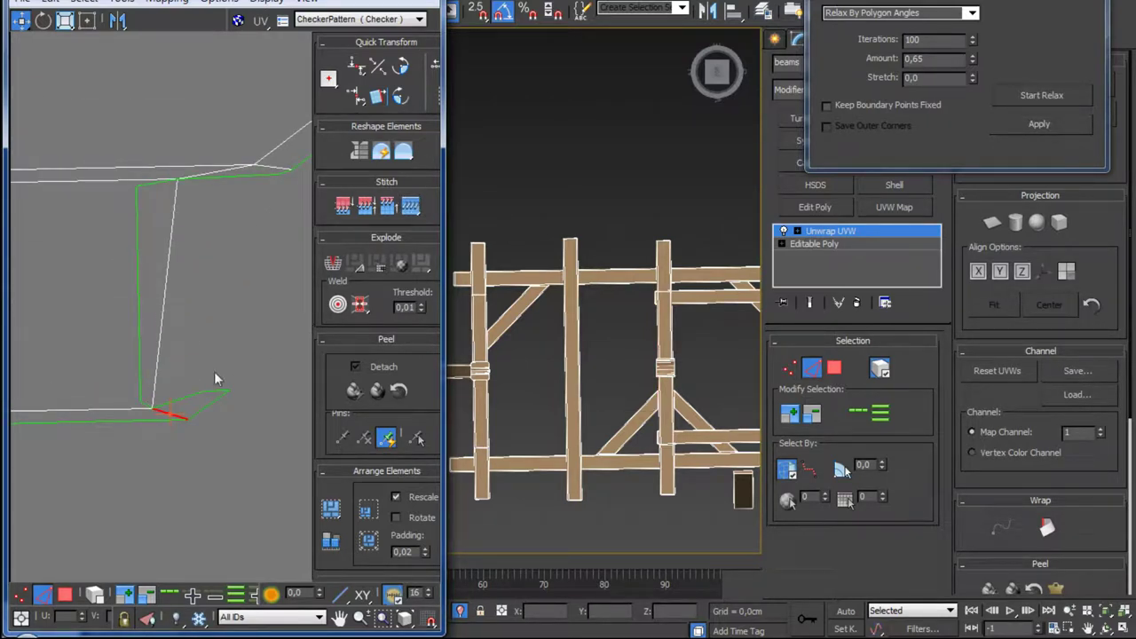
click(175, 406)
Step: Select the whole island as faces and relax it evenly
key(3)
scroll(230, 341, down, 2)
scroll(229, 344, down, 3)
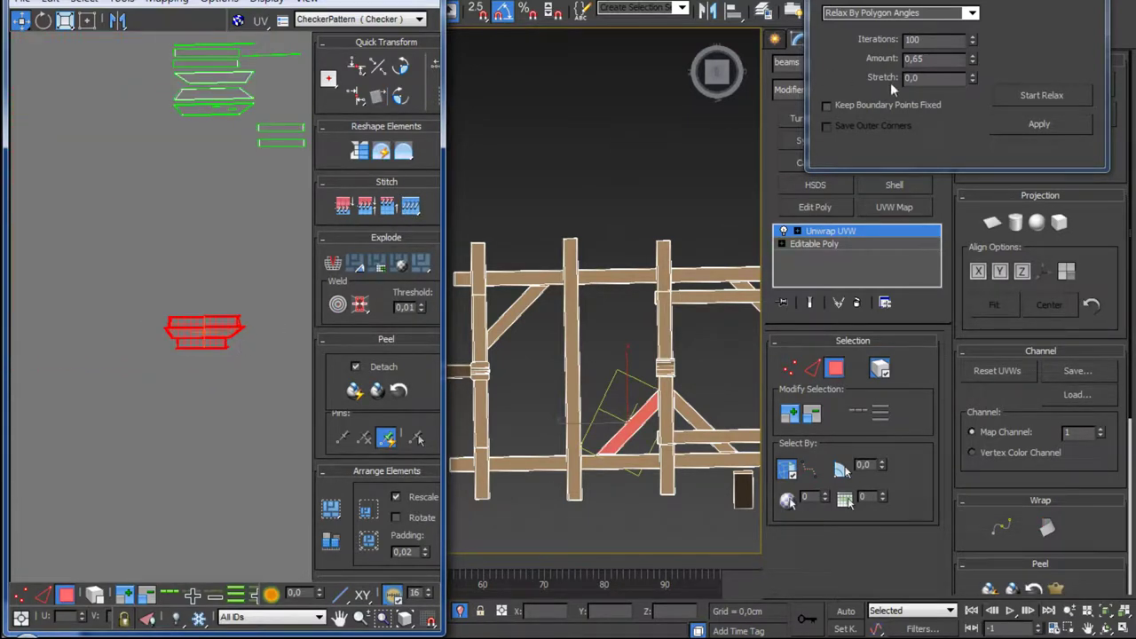
click(1022, 96)
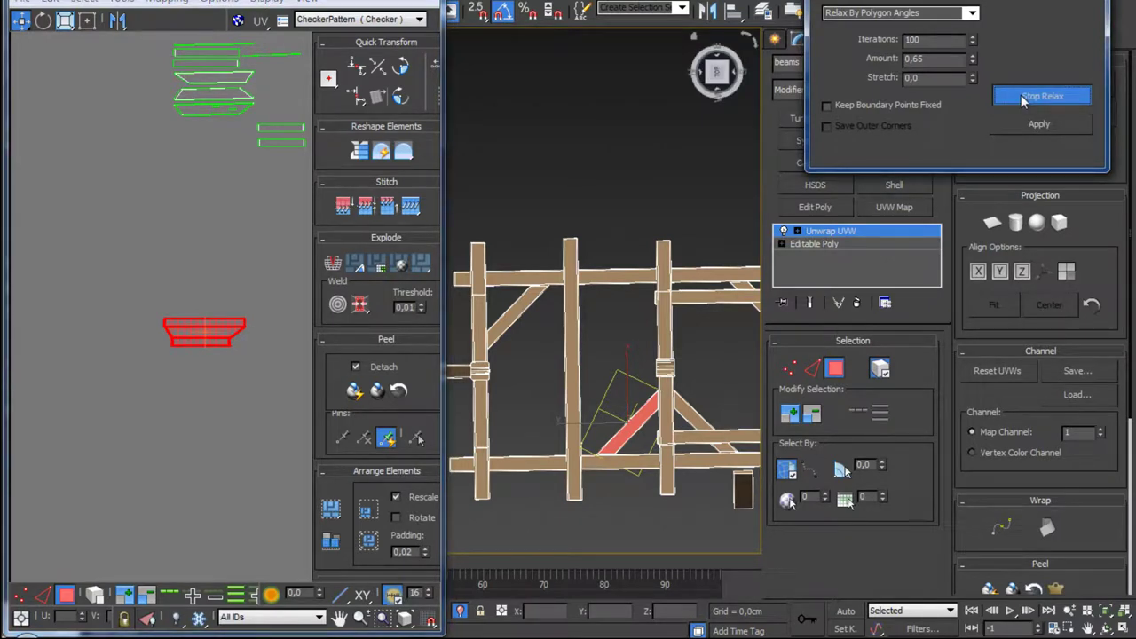
click(1022, 96)
scroll(226, 373, down, 3)
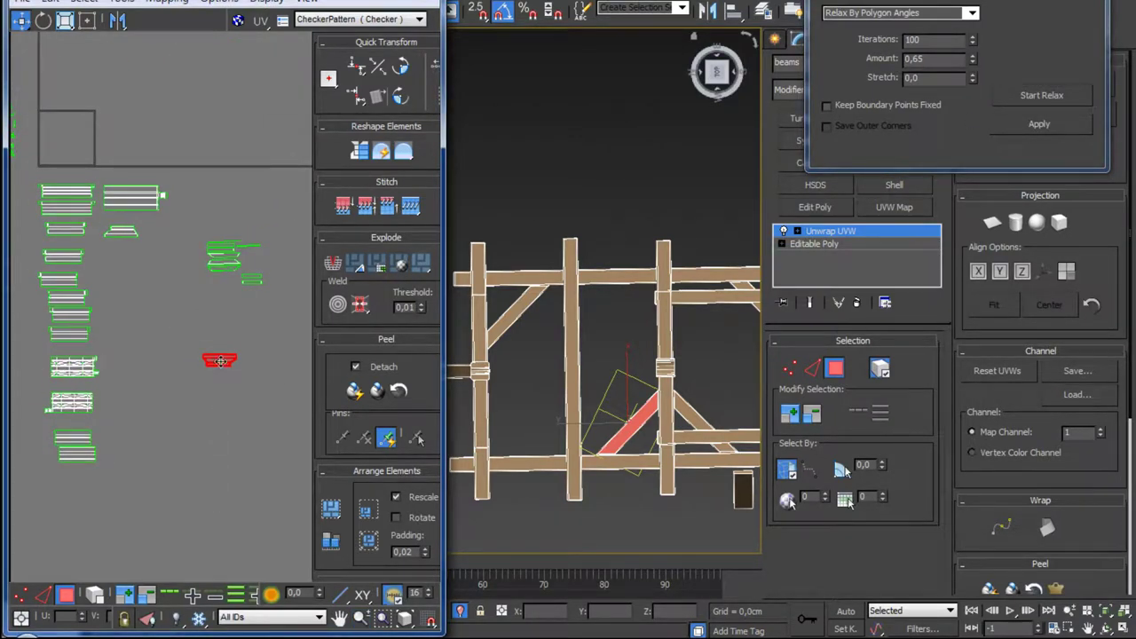
Step: Move the relaxed beam island up beside the other UV shells
mouse_move(220, 361)
mouse_down()
mouse_move(117, 274)
mouse_move(123, 252)
mouse_up()
scroll(202, 350, up, 2)
scroll(173, 315, up, 3)
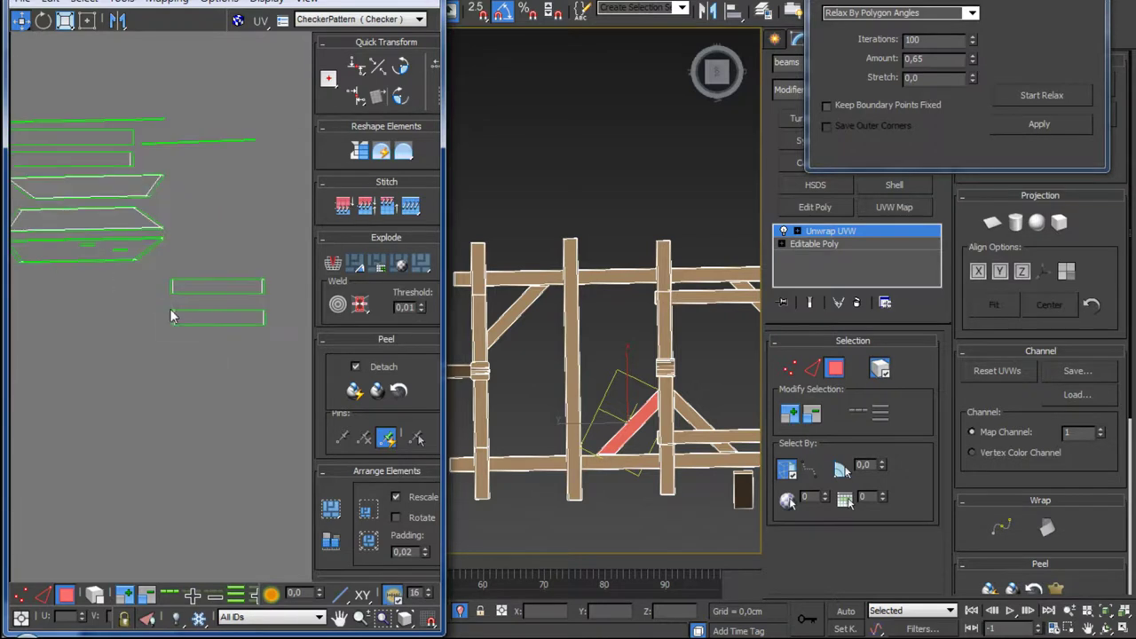
click(45, 592)
Step: Stitch the small piece and the trapezoid piece onto the island's bottom edges
scroll(180, 359, up, 3)
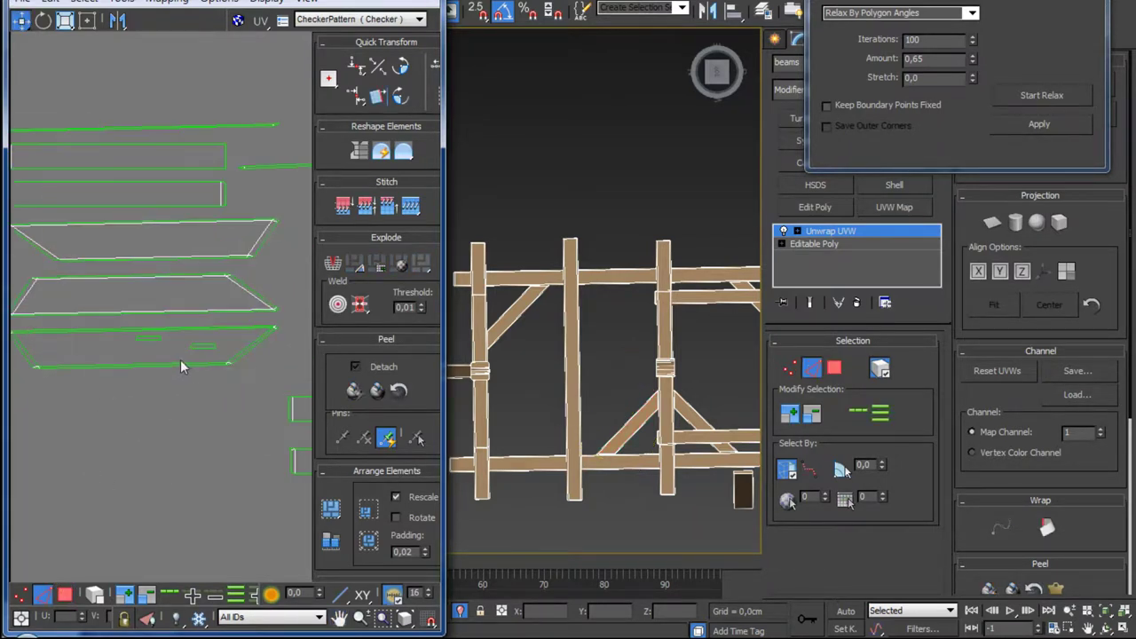
click(180, 365)
click(410, 205)
click(164, 393)
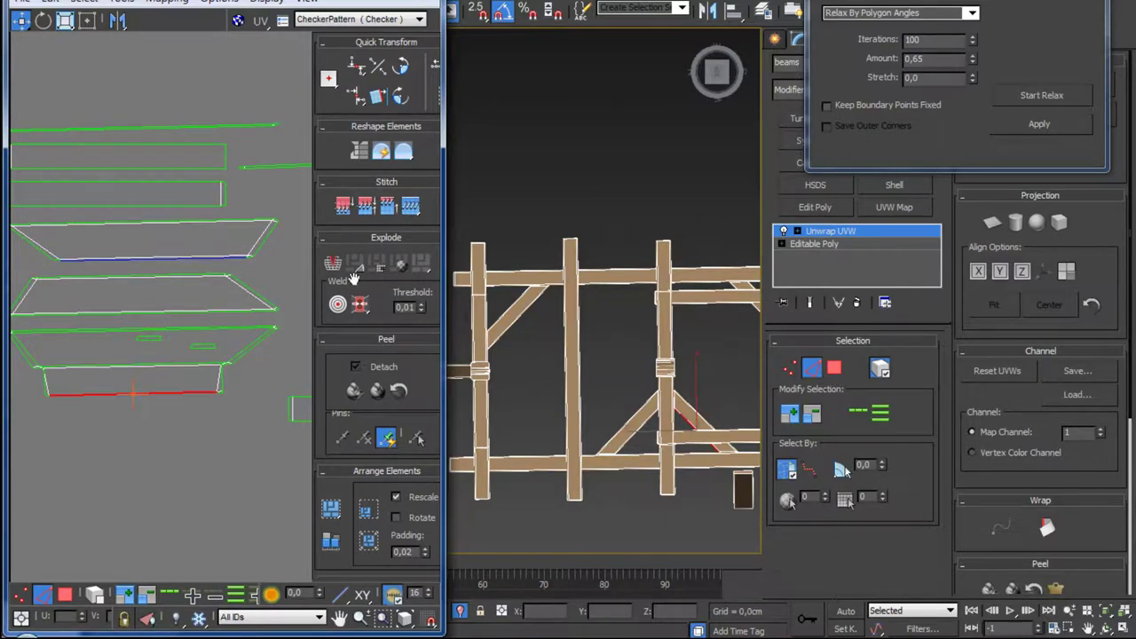
click(410, 205)
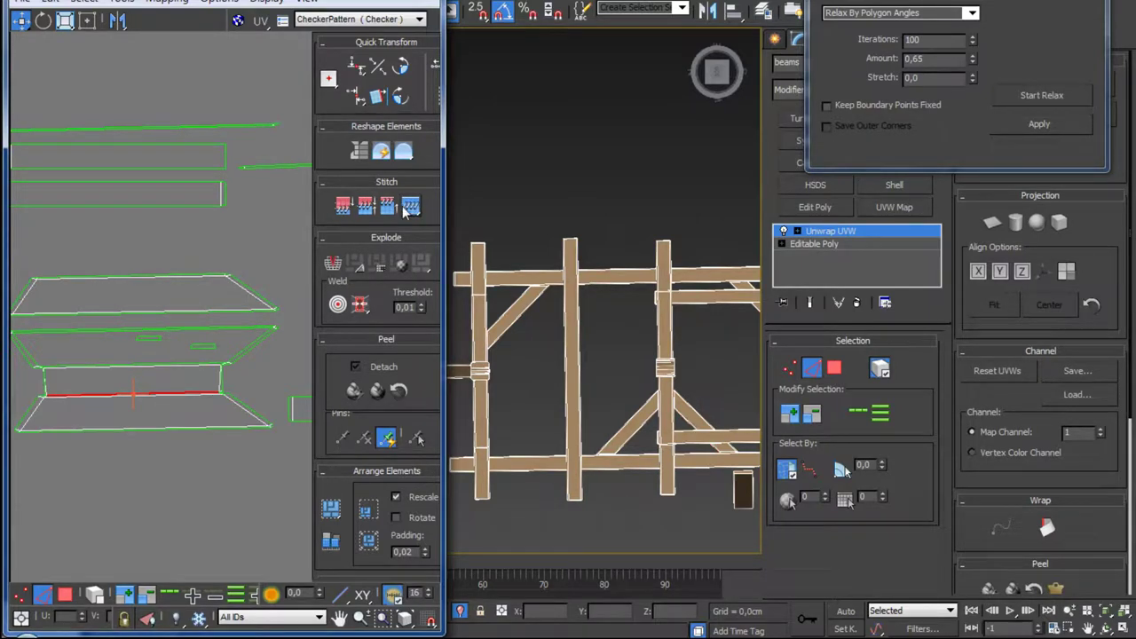
Step: Stitch the remaining lower pieces onto each new open bottom edge
click(202, 431)
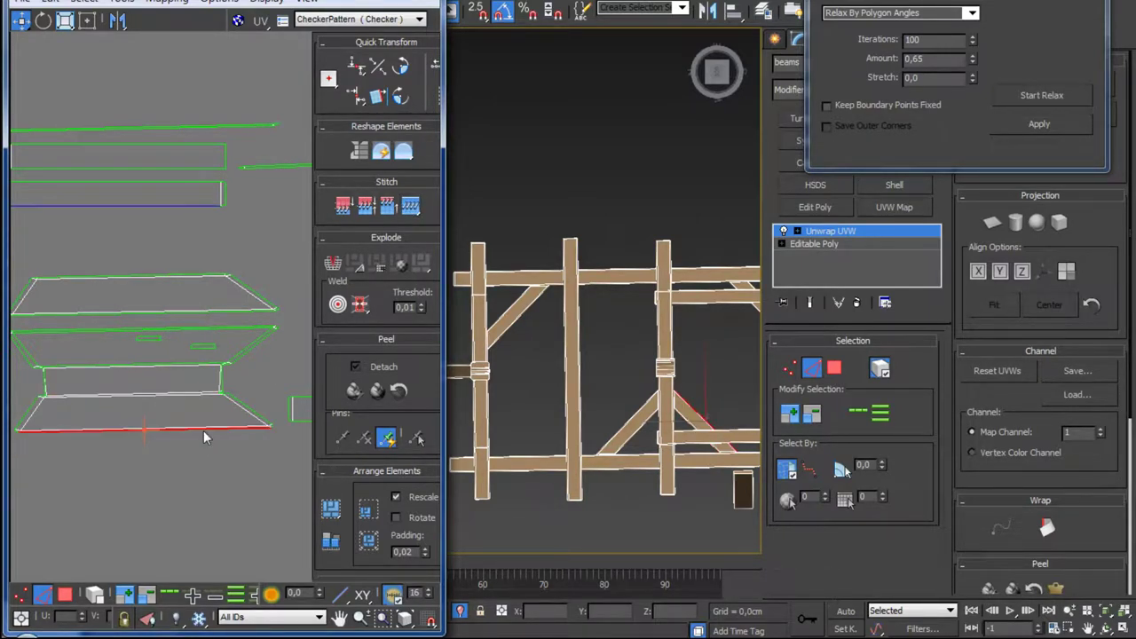
click(410, 205)
click(237, 454)
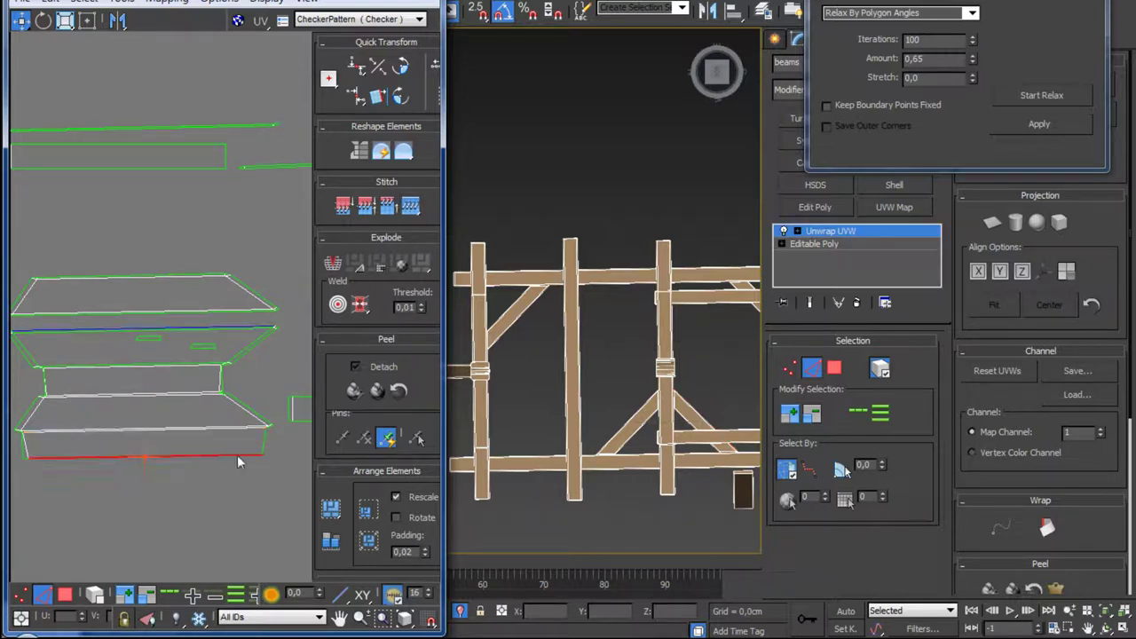
click(410, 205)
middle_drag(237, 431, 201, 400)
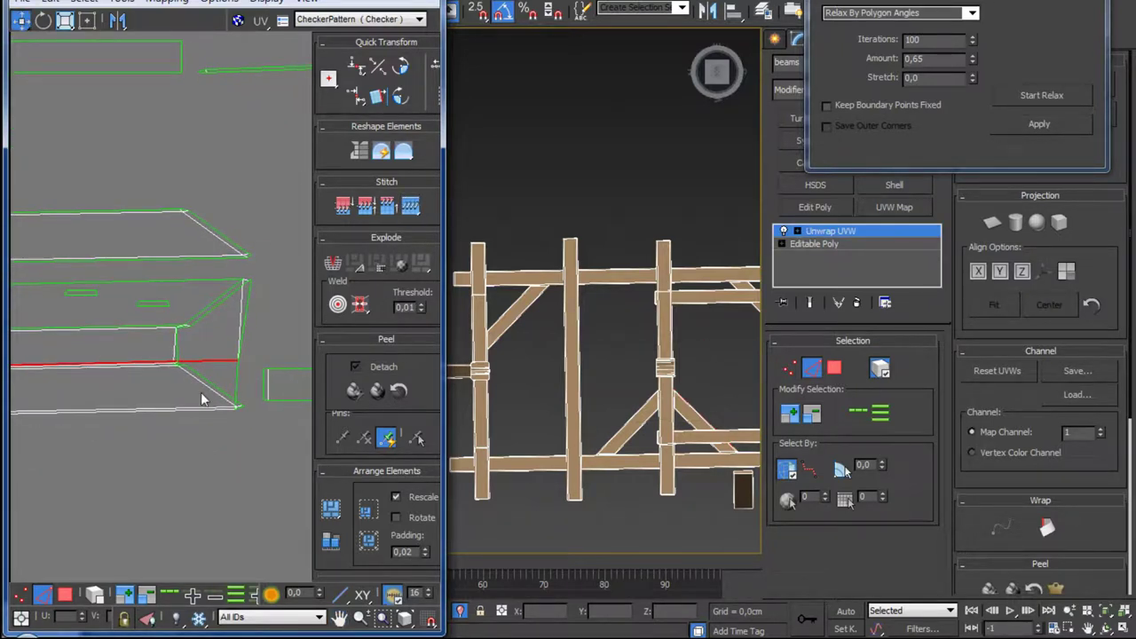
key(ctrl+shift+s)
scroll(211, 398, down, 4)
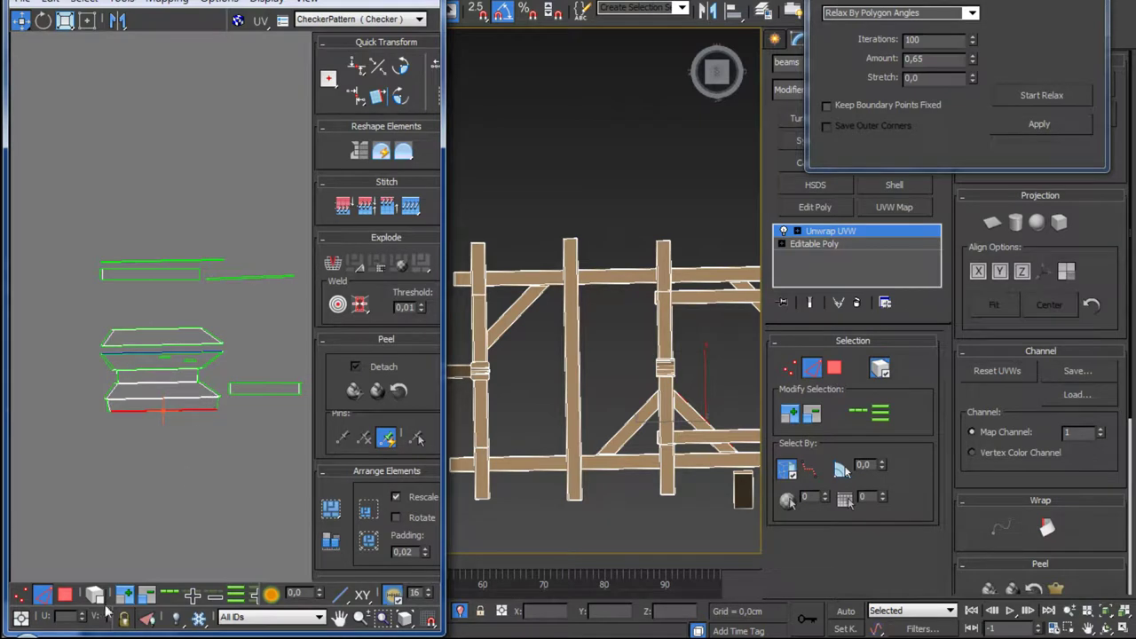
click(64, 593)
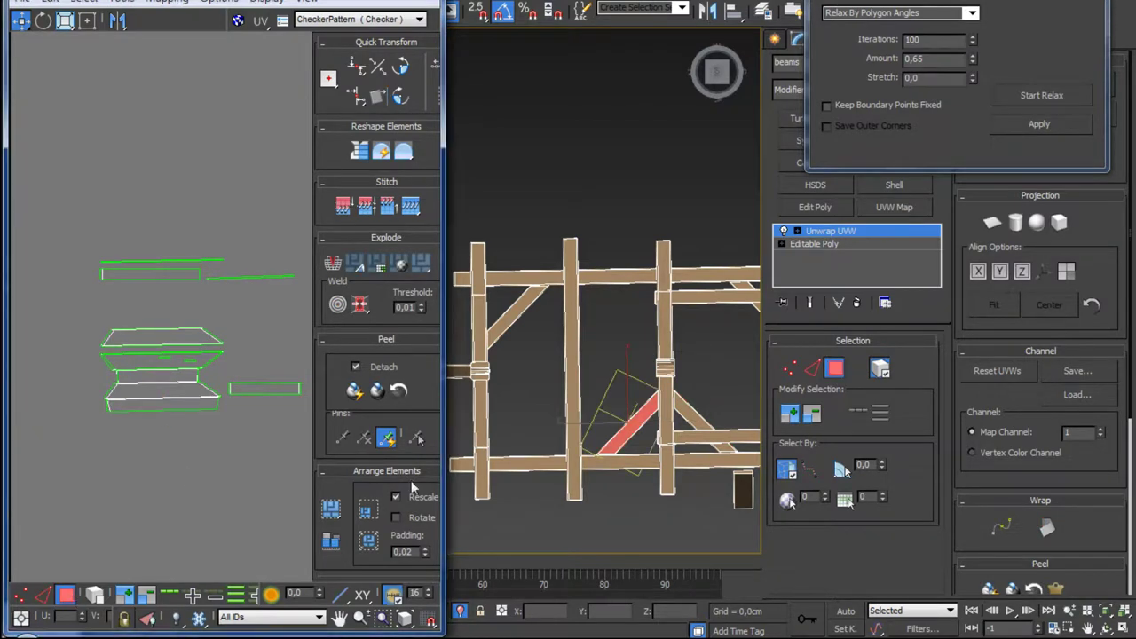
Step: Select a diagonal beam's box-shaped UV island and move it below the other shells
click(162, 370)
scroll(604, 355, down, 5)
mouse_move(603, 373)
alt+middle_down()
mouse_move(568, 435)
mouse_move(600, 307)
mouse_move(585, 337)
mouse_move(596, 340)
alt+middle_up()
scroll(596, 341, up, 3)
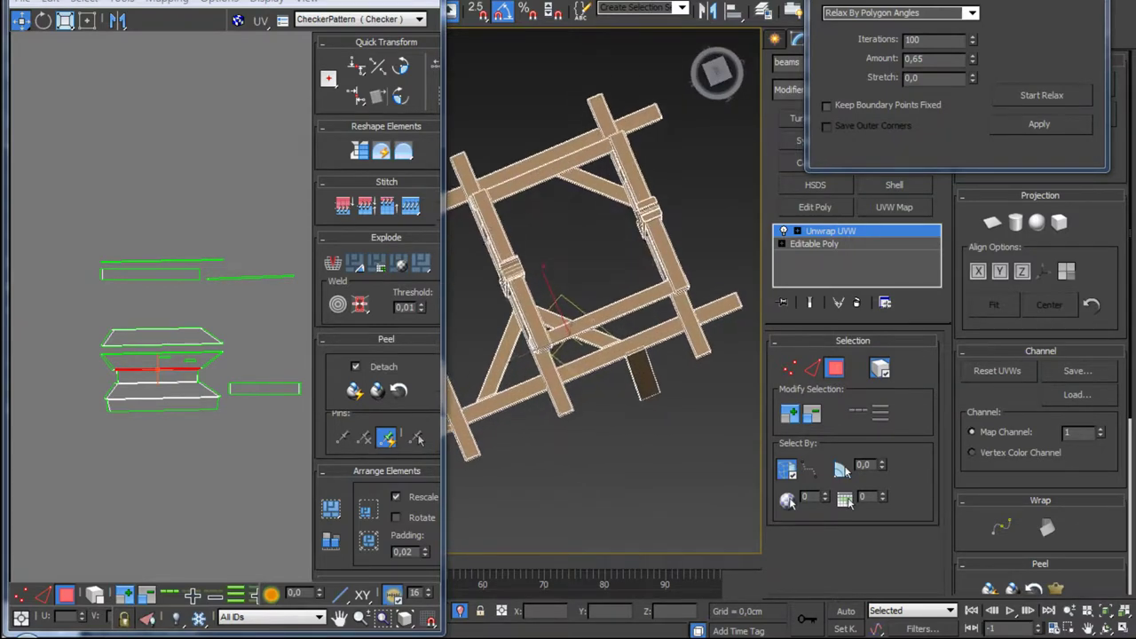
scroll(596, 341, up, 3)
click(596, 341)
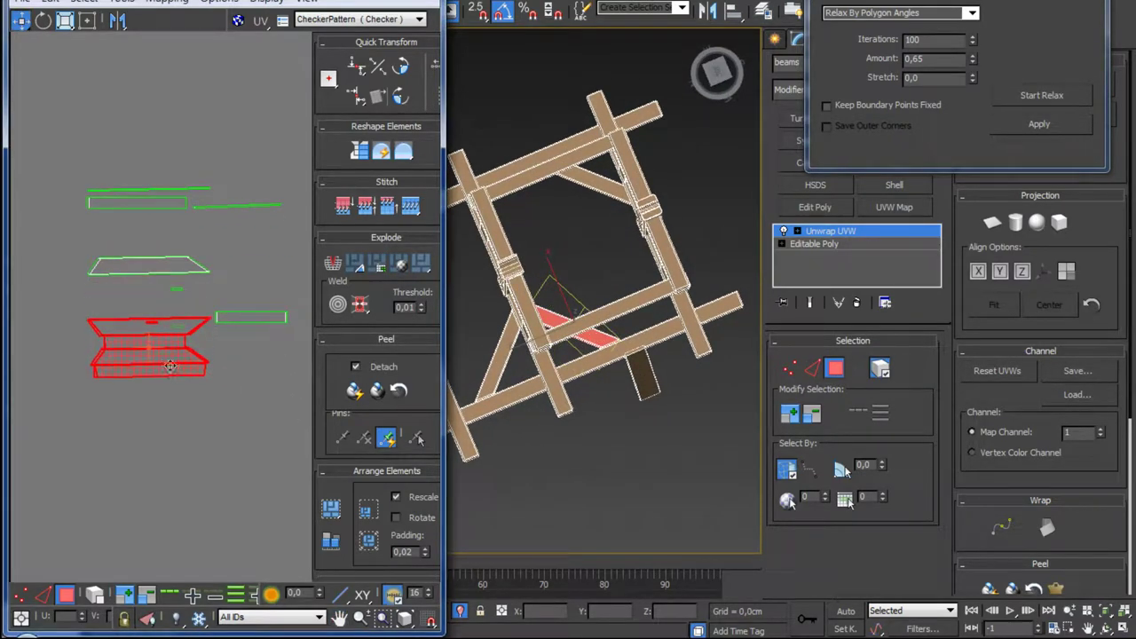
drag(236, 377, 246, 453)
click(247, 451)
middle_drag(246, 452, 246, 380)
Step: Select the whole box island in face mode and relax it
scroll(174, 338, up, 5)
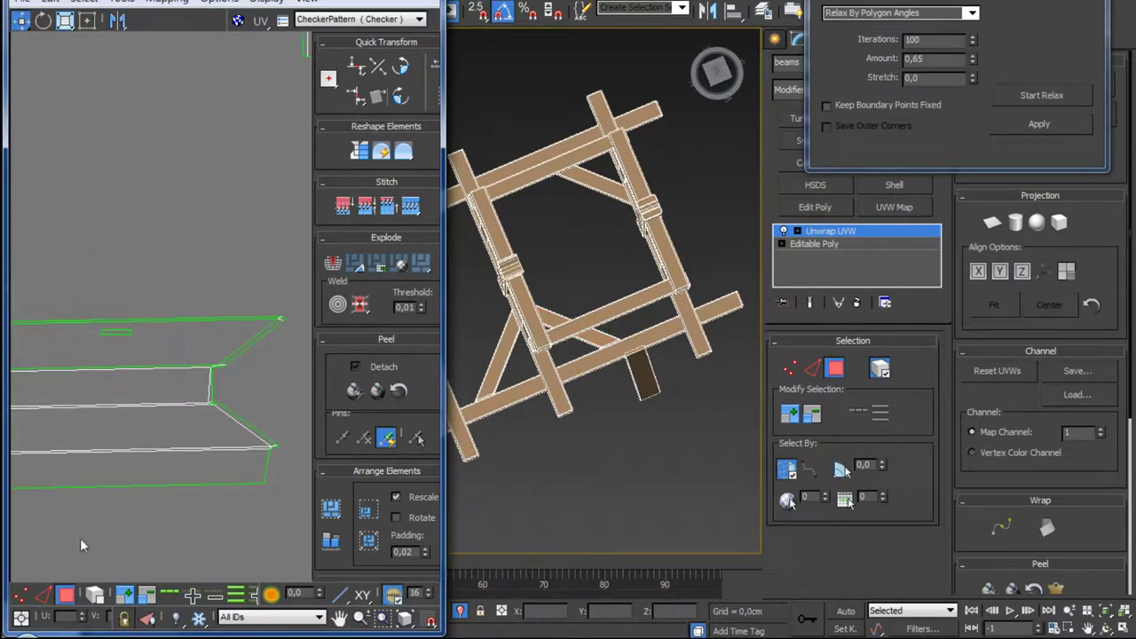
click(42, 593)
middle_drag(204, 389, 270, 346)
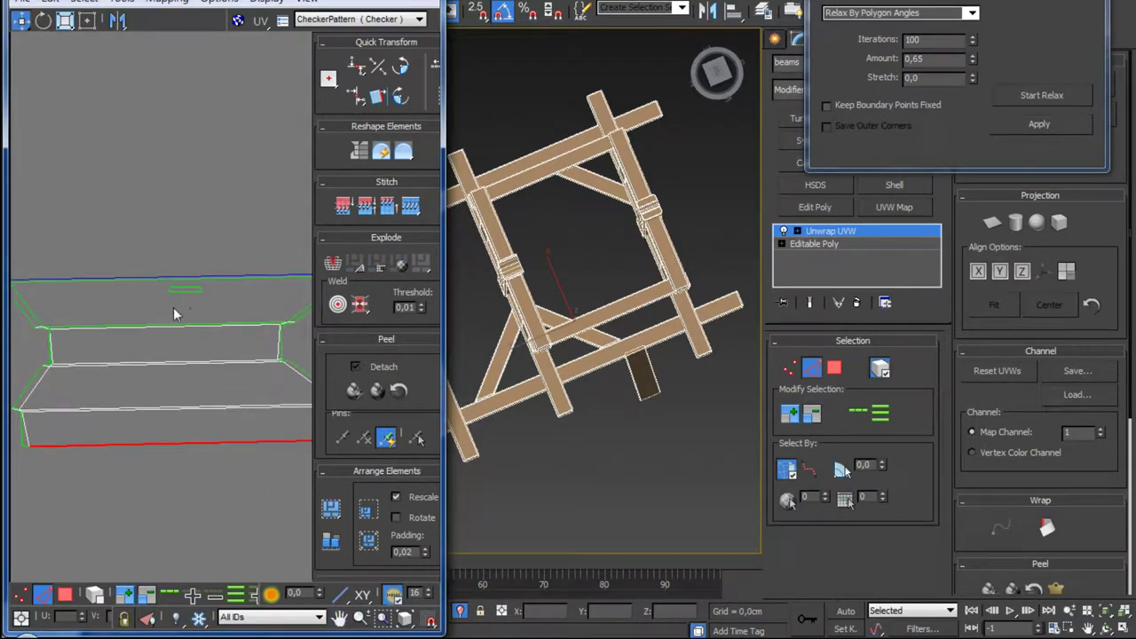
scroll(187, 293, up, 2)
scroll(264, 341, up, 2)
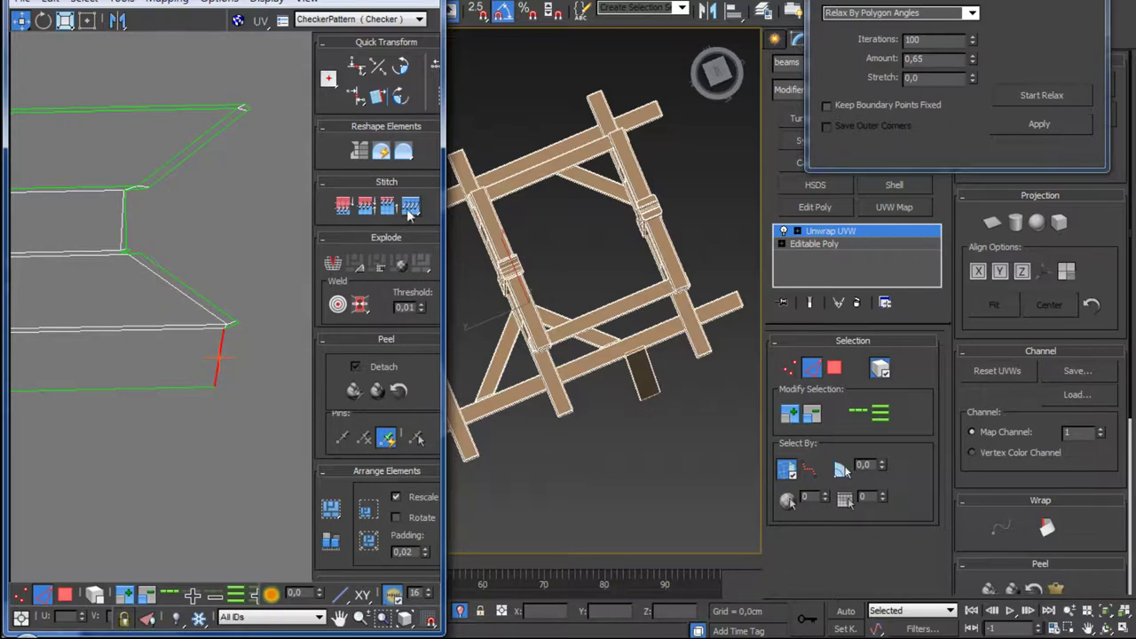
scroll(235, 373, down, 2)
scroll(228, 396, down, 1)
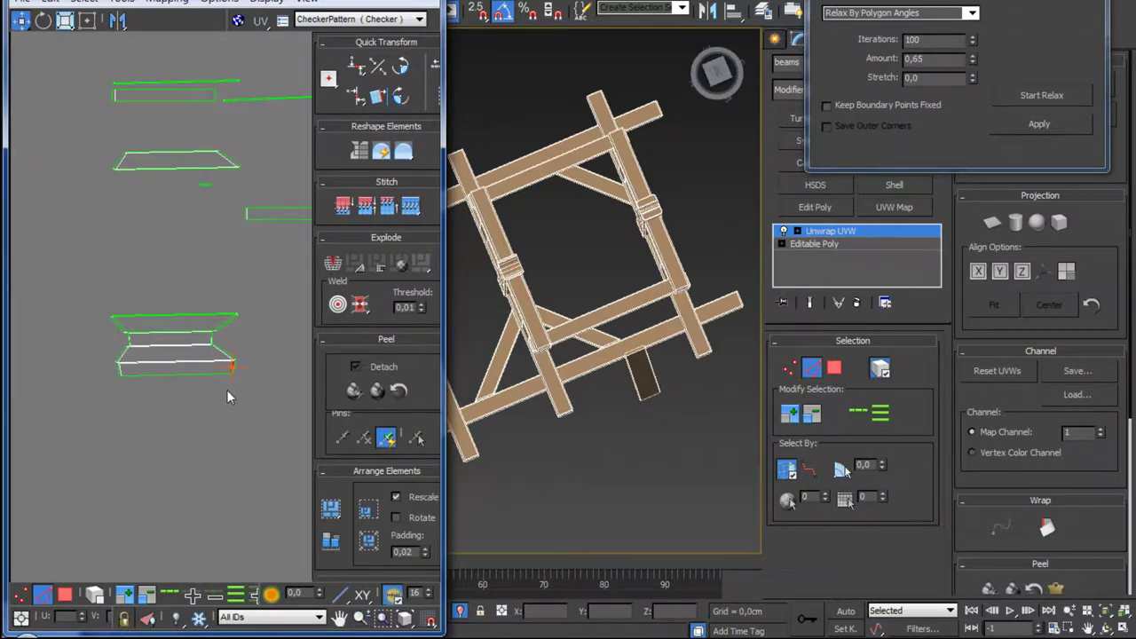
scroll(238, 372, up, 3)
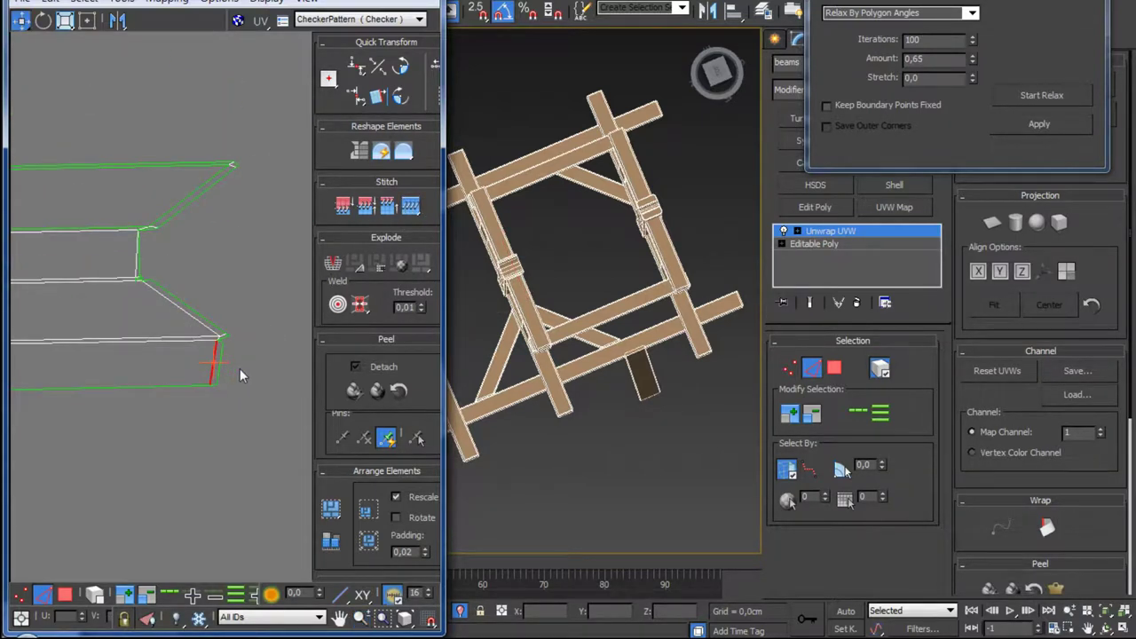
key(3)
click(197, 364)
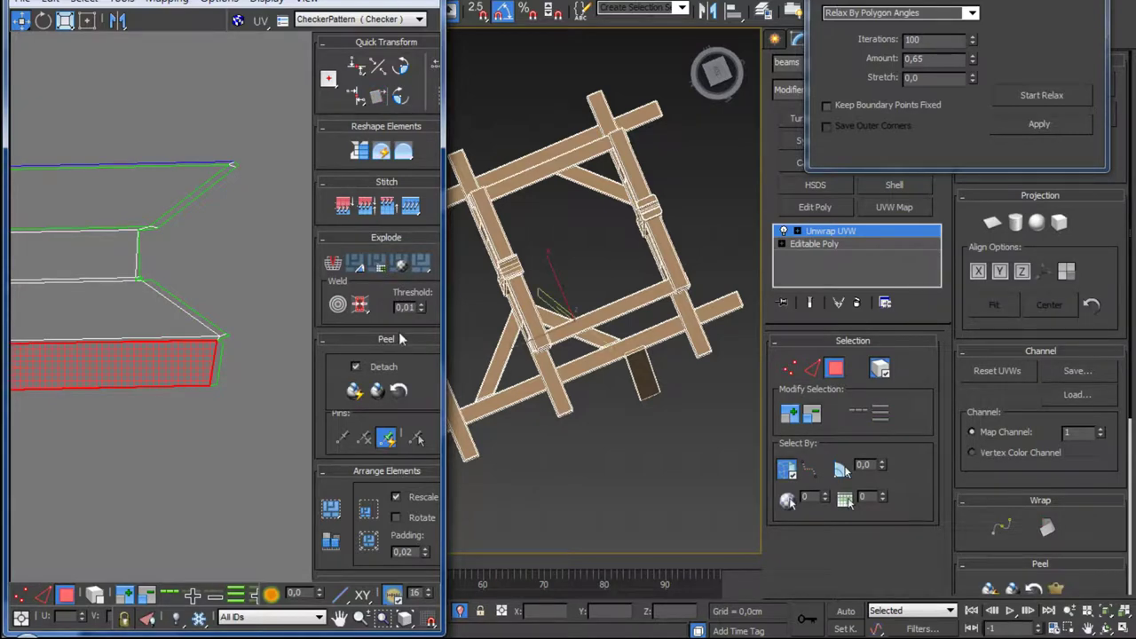
click(596, 354)
click(1061, 98)
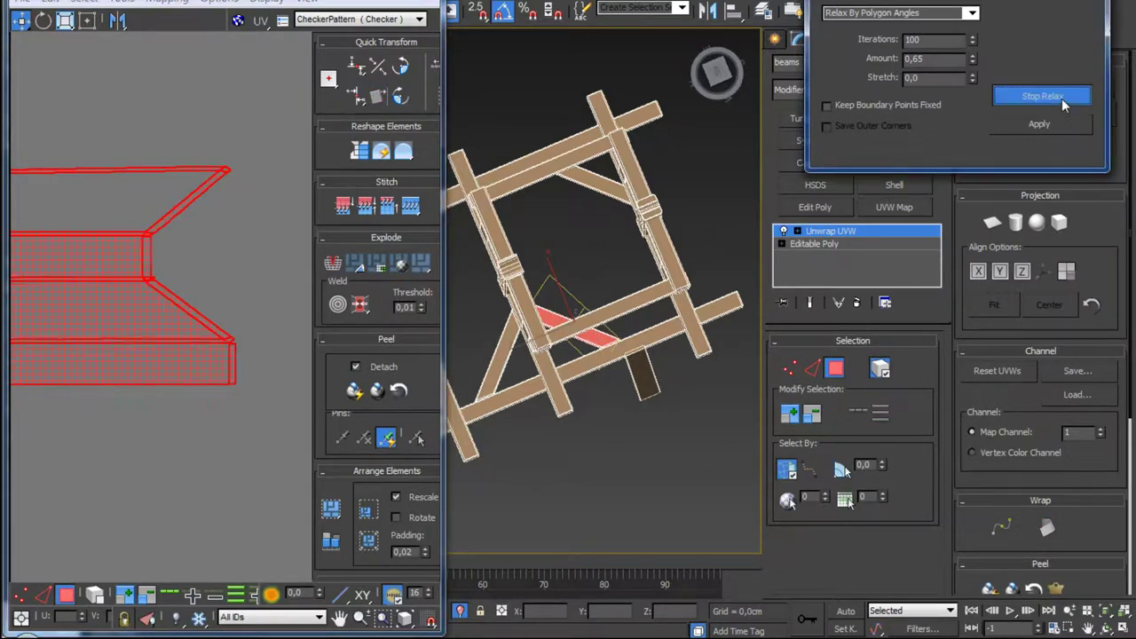
click(1056, 97)
Step: Stitch the first split corner edges of the box shell to their matches
scroll(253, 347, up, 3)
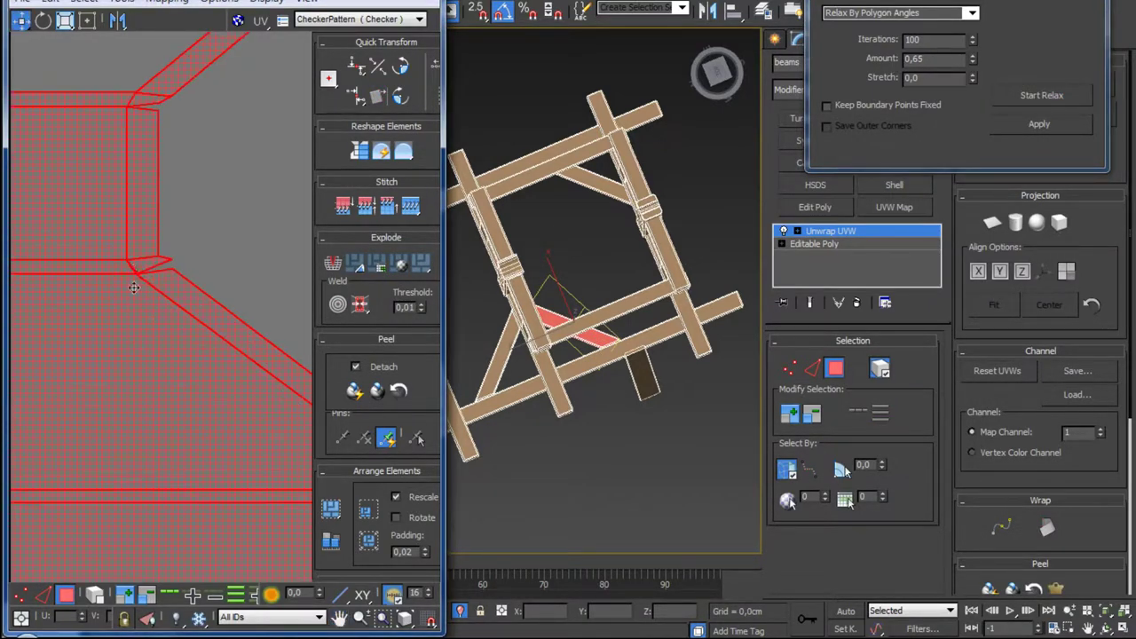
scroll(138, 251, up, 2)
scroll(140, 253, up, 2)
scroll(142, 255, up, 2)
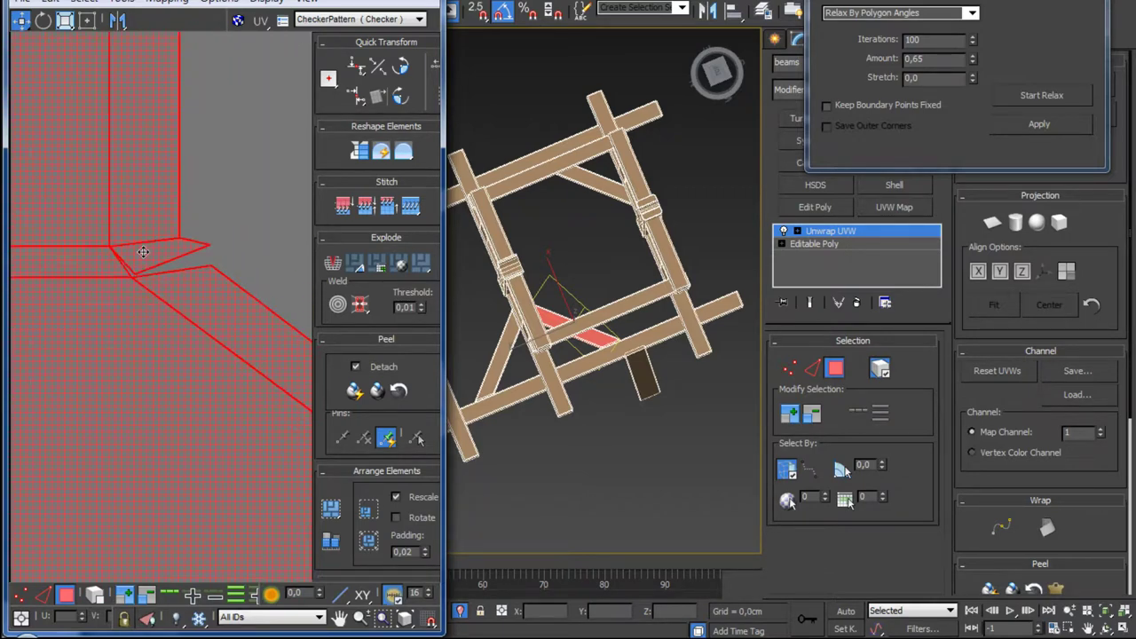
key(2)
click(118, 264)
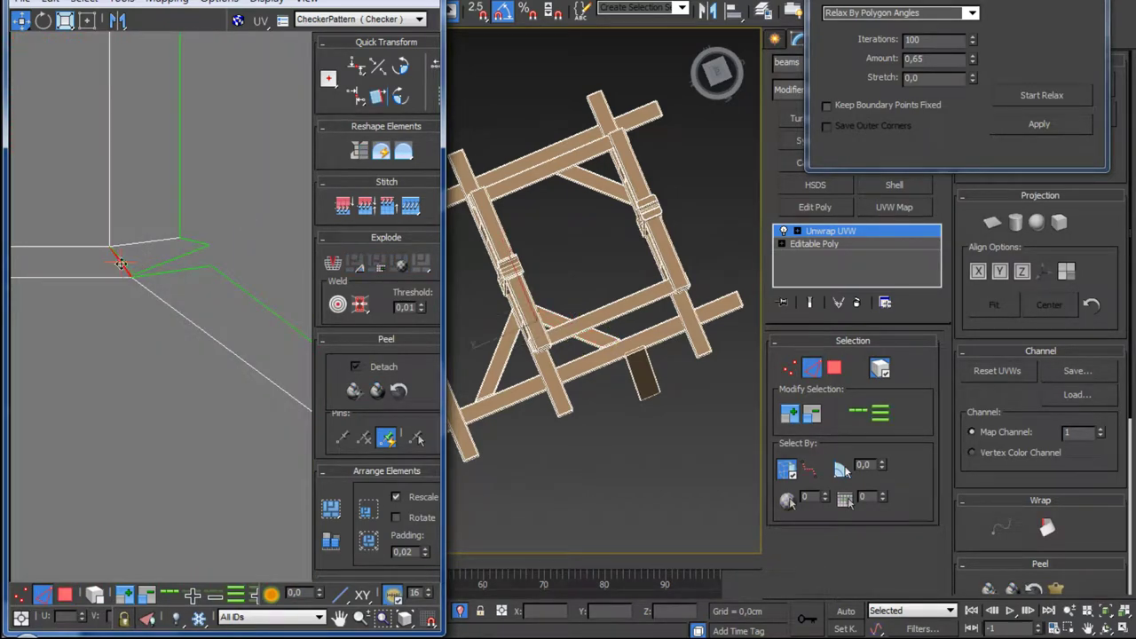
click(410, 206)
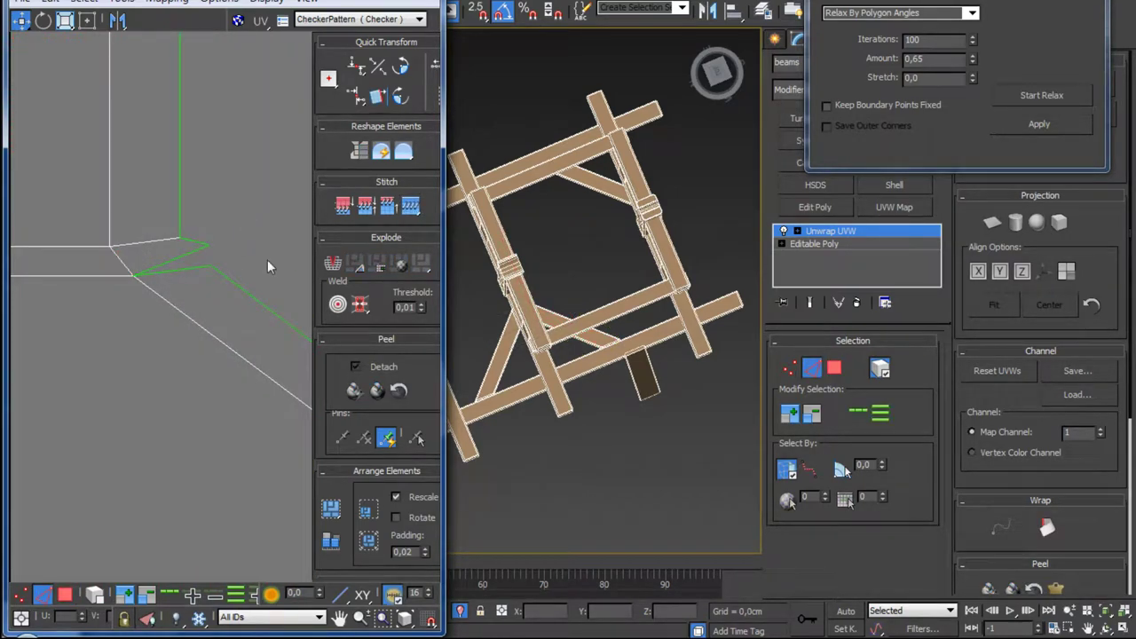
click(174, 275)
click(410, 206)
scroll(168, 330, down, 2)
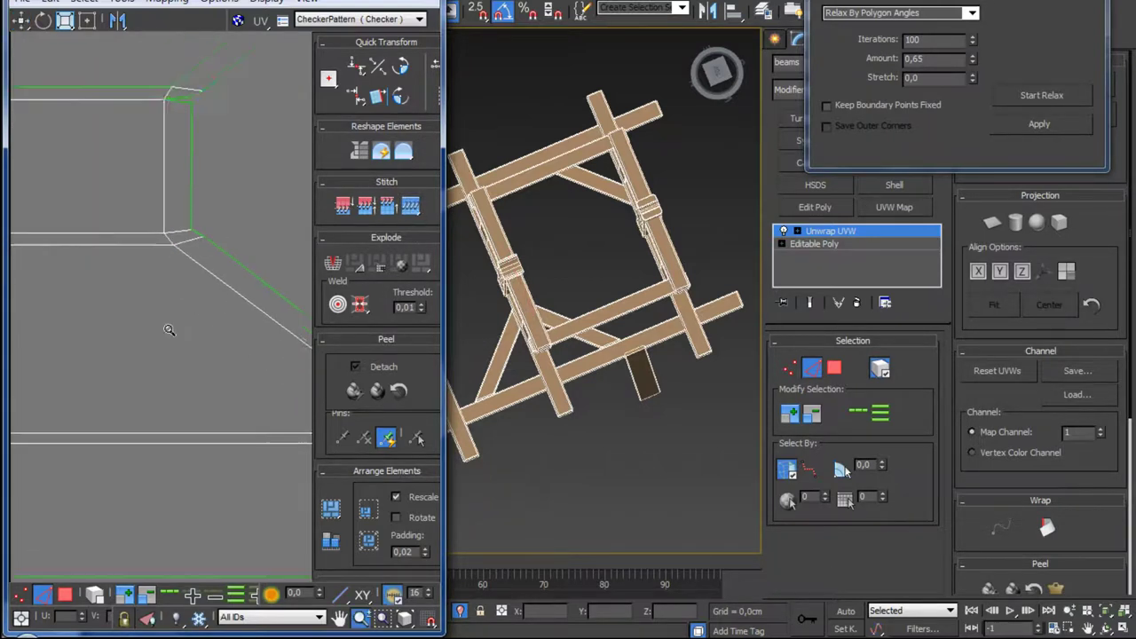
scroll(156, 279, up, 2)
scroll(167, 285, up, 2)
scroll(167, 283, up, 1)
Step: Stitch the remaining open corner edges, closing the shell into one hourglass island
click(172, 367)
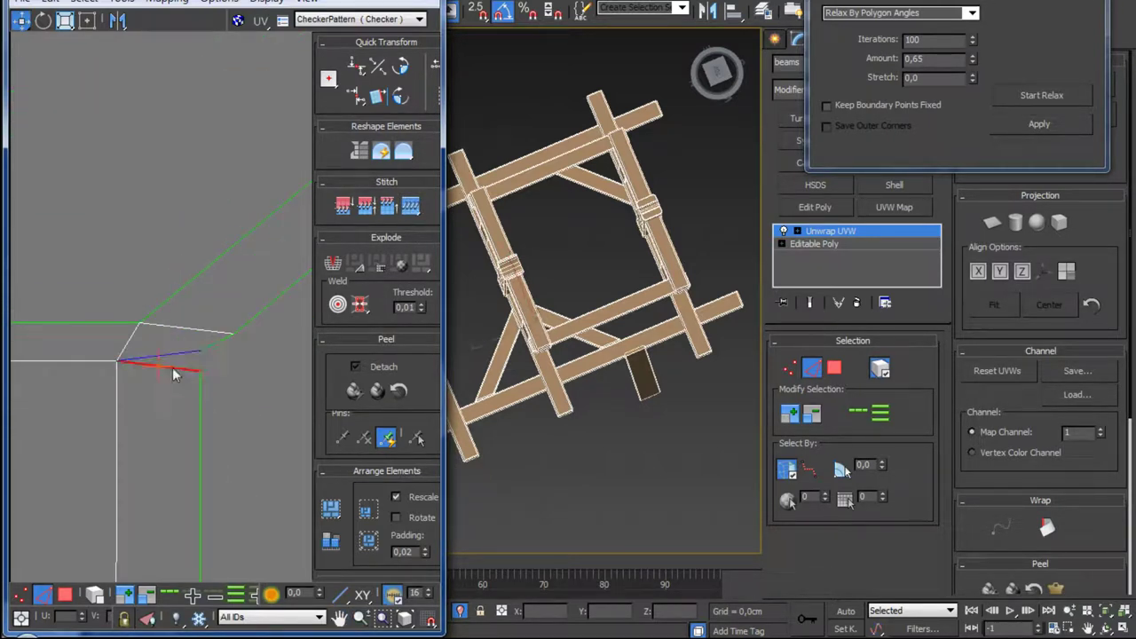
click(410, 206)
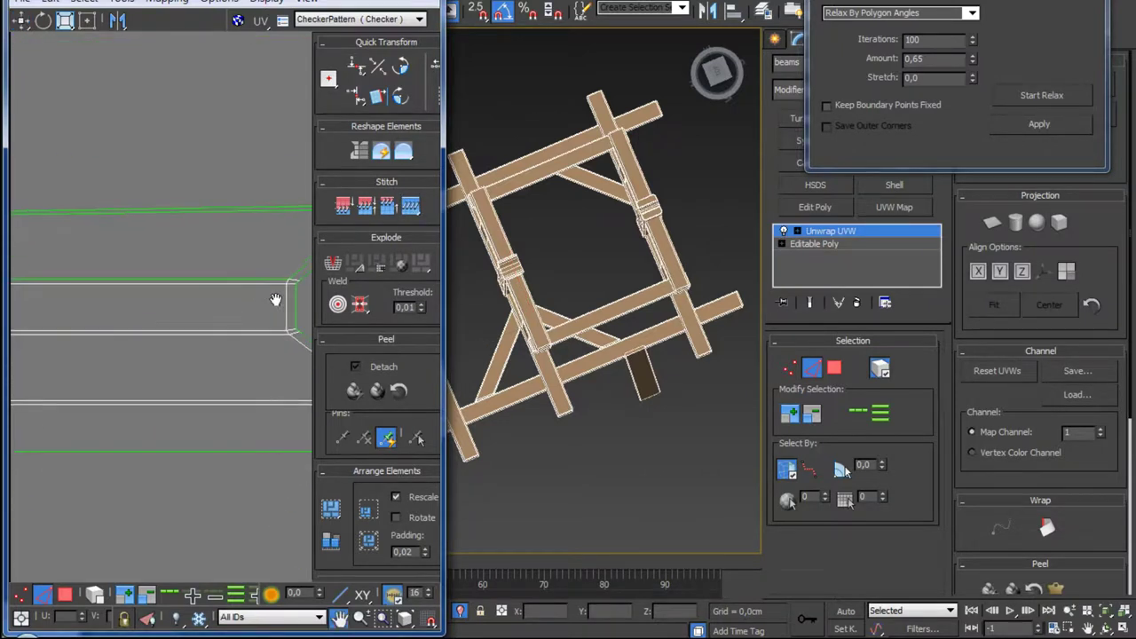
scroll(133, 296, up, 1)
scroll(196, 269, up, 2)
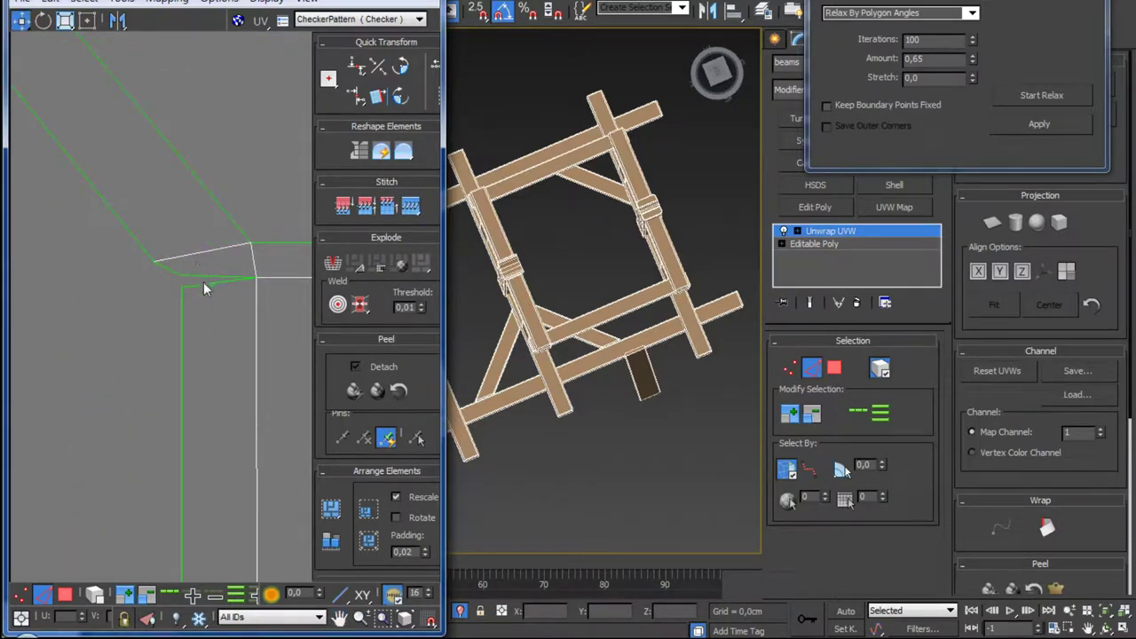
click(204, 288)
click(406, 209)
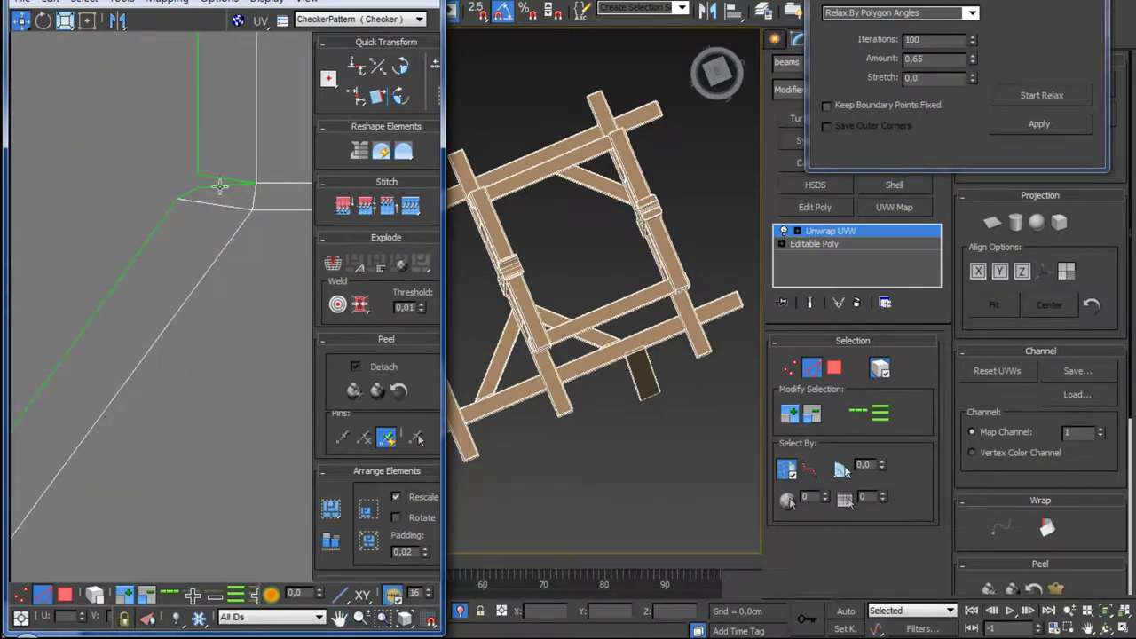
click(223, 189)
click(411, 206)
scroll(192, 331, down, 3)
scroll(192, 331, down, 3)
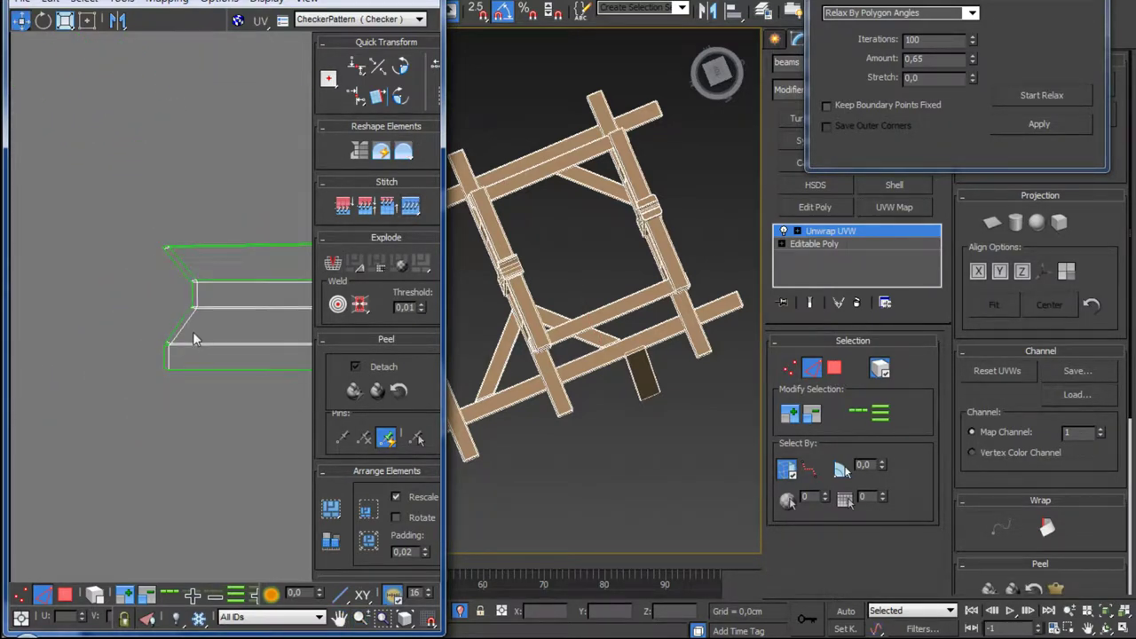
click(64, 595)
scroll(213, 342, down, 2)
scroll(195, 351, down, 2)
Step: Move the small beam shell left beside the other shells
scroll(184, 359, down, 2)
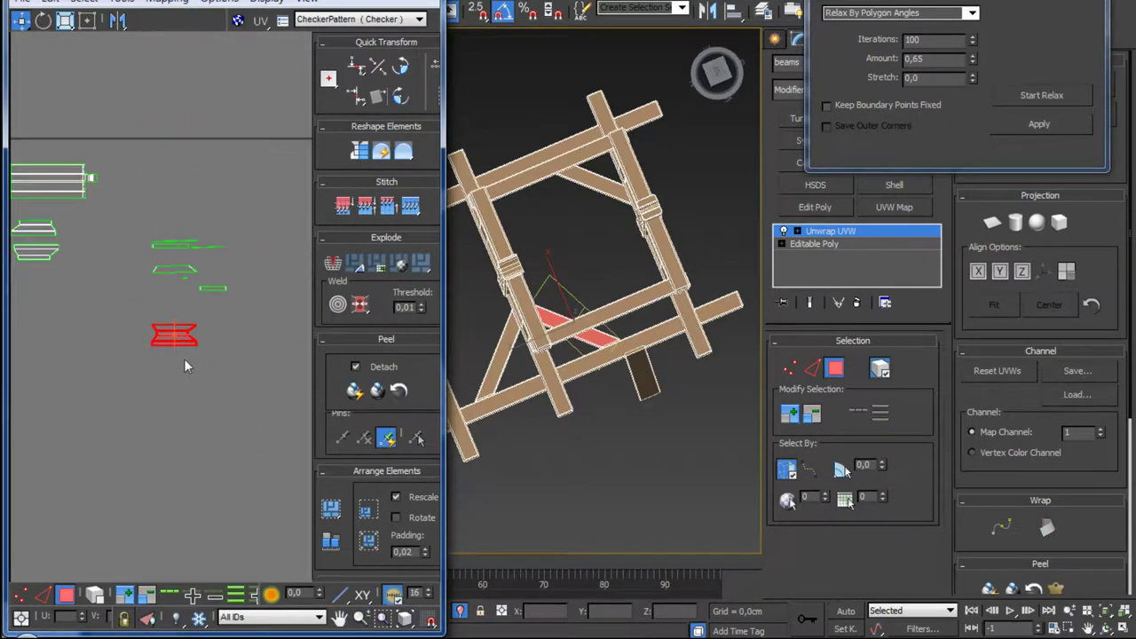
click(175, 348)
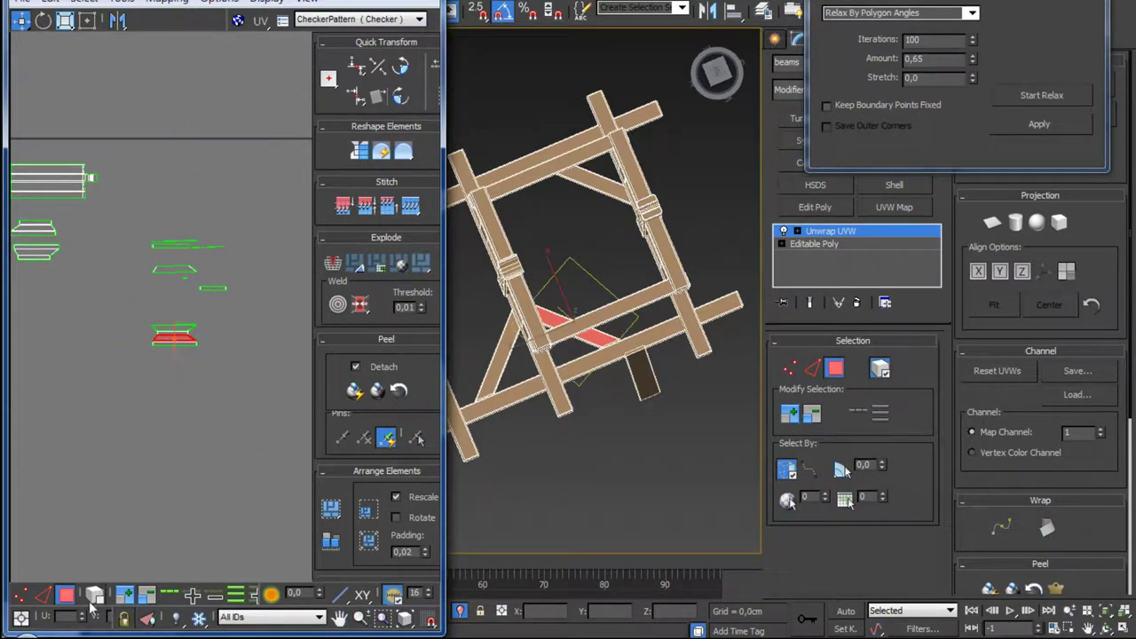
click(188, 388)
click(175, 335)
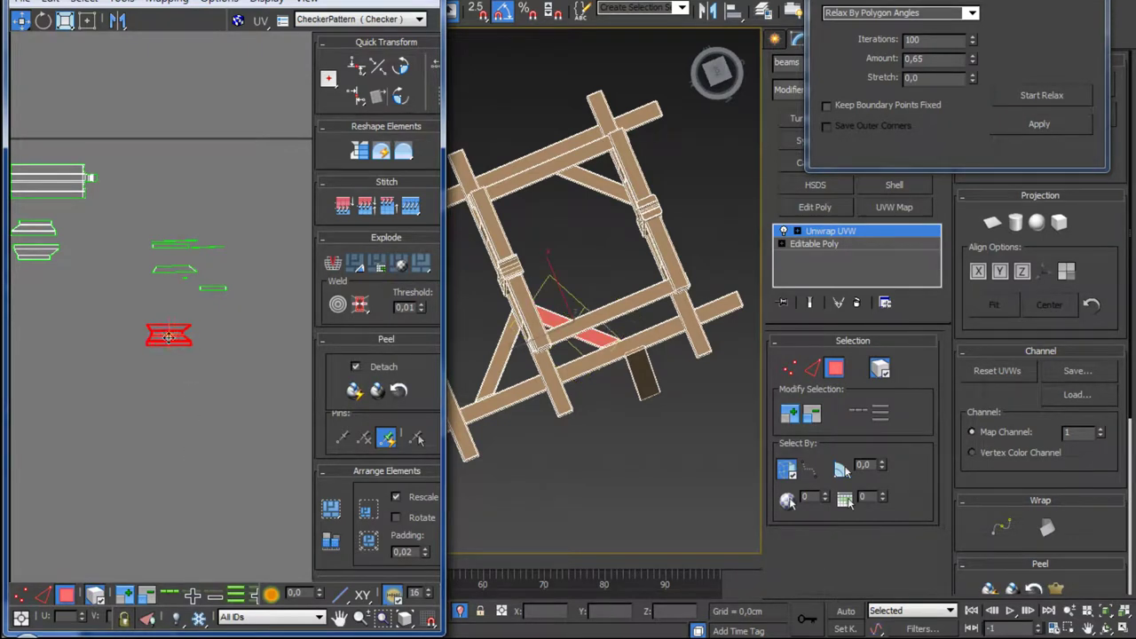
drag(175, 335, 36, 278)
middle_drag(144, 282, 144, 325)
Step: Stitch an open edge of the loose beam shell to its partner
click(43, 595)
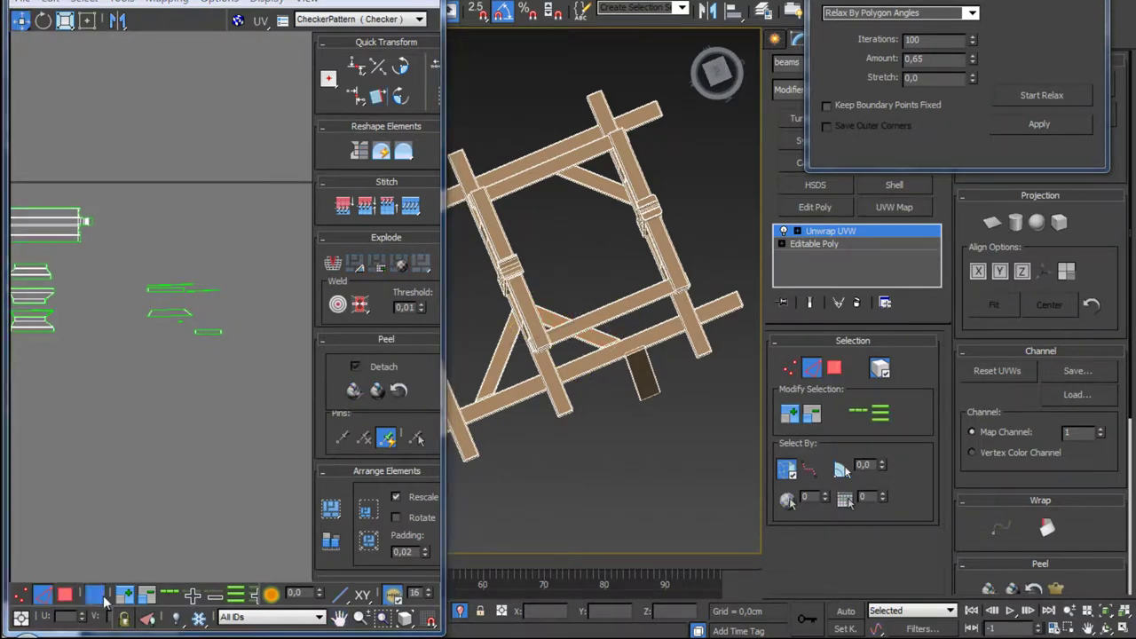
mouse_move(10, 351)
middle_down()
mouse_move(143, 404)
mouse_move(158, 338)
middle_up()
scroll(143, 405, up, 2)
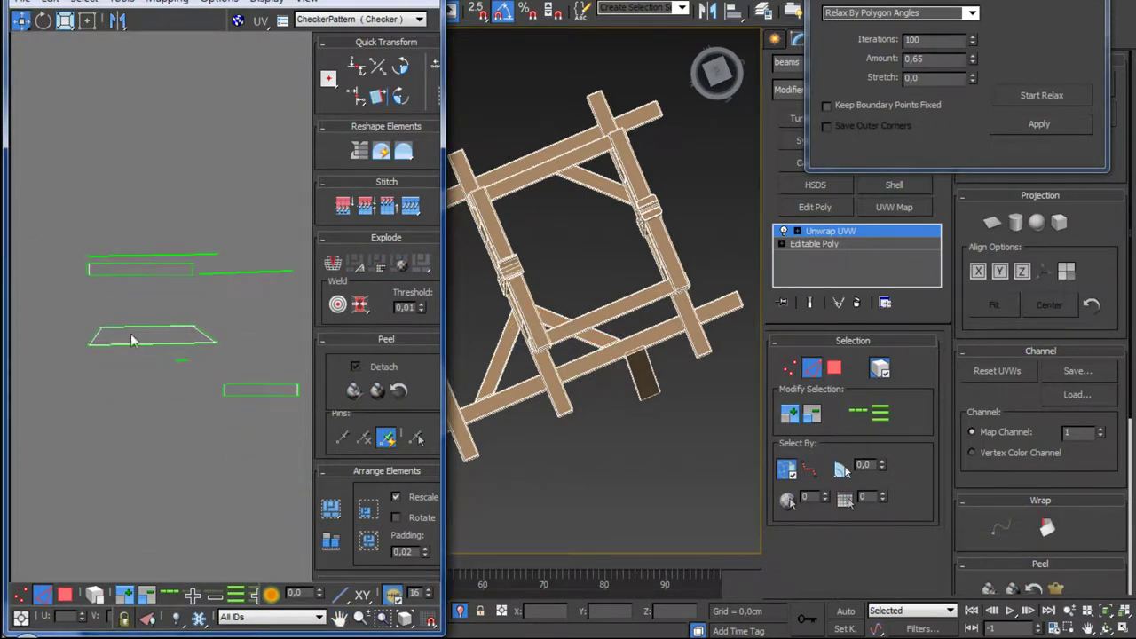
scroll(158, 338, up, 3)
click(163, 298)
scroll(166, 299, down, 3)
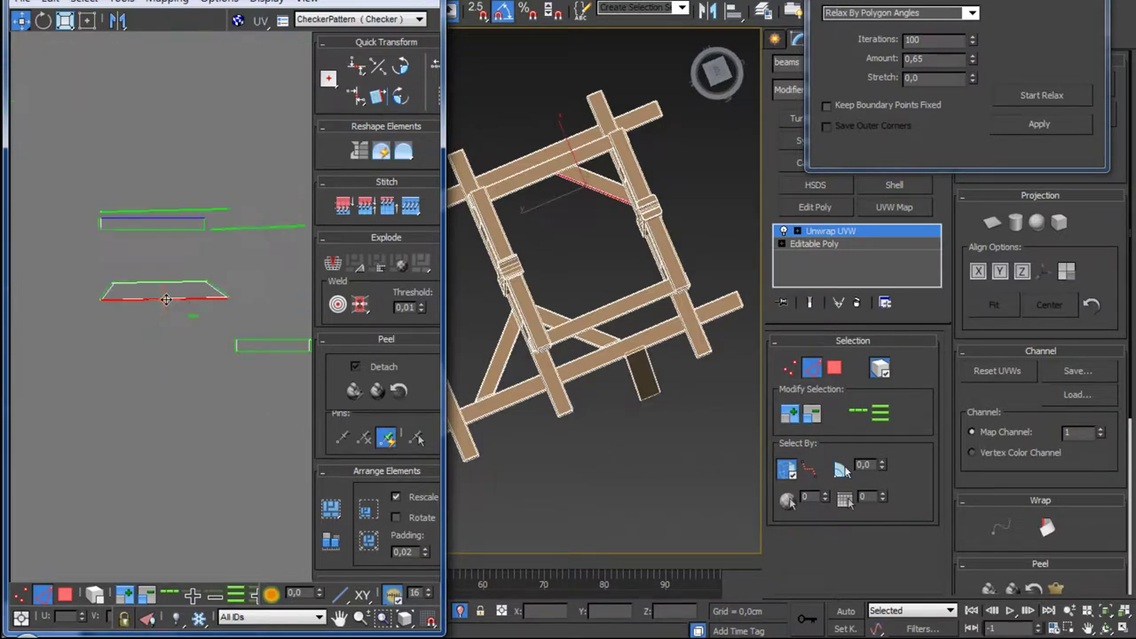
click(415, 219)
scroll(145, 362, up, 2)
scroll(156, 362, up, 2)
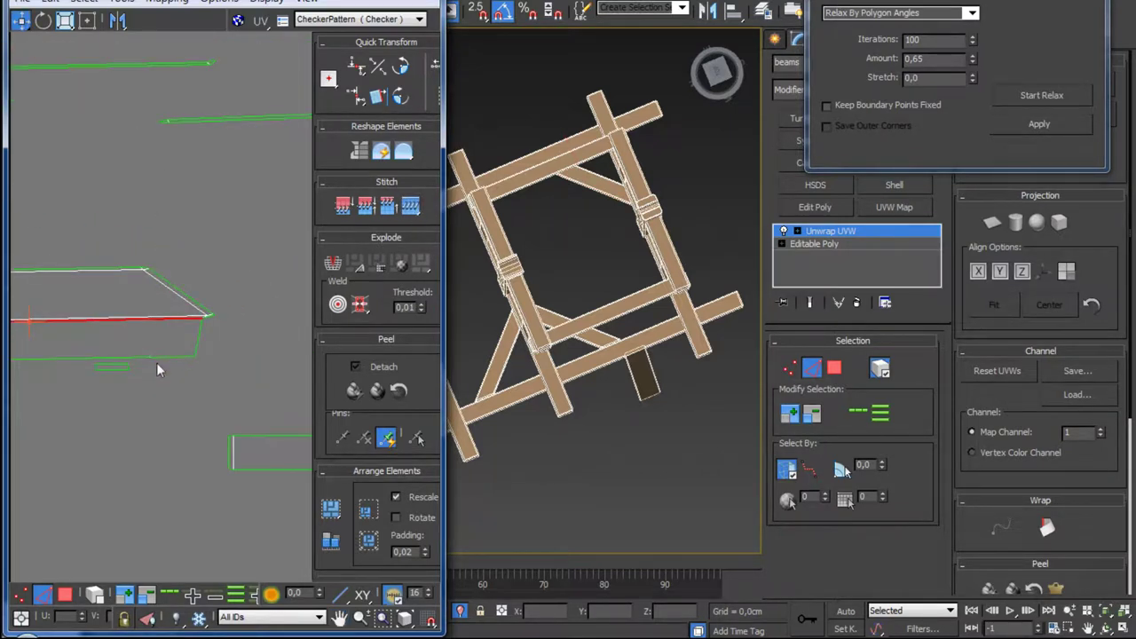
Step: Stitch the shell's vertical side edge and top edge to their matching edges
click(155, 355)
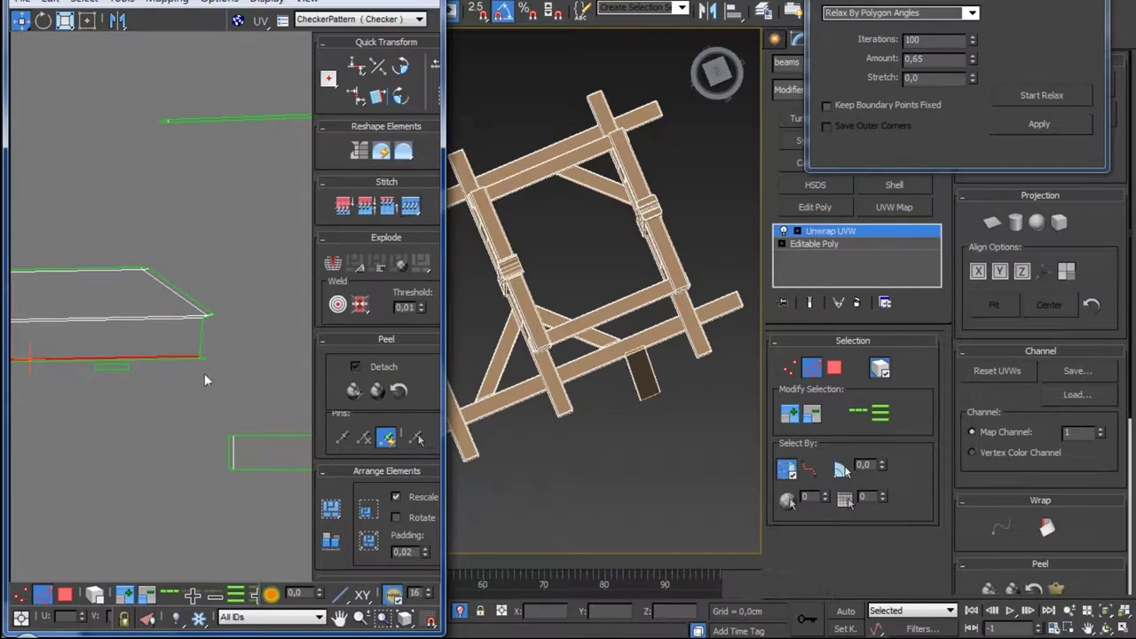
click(204, 347)
click(201, 339)
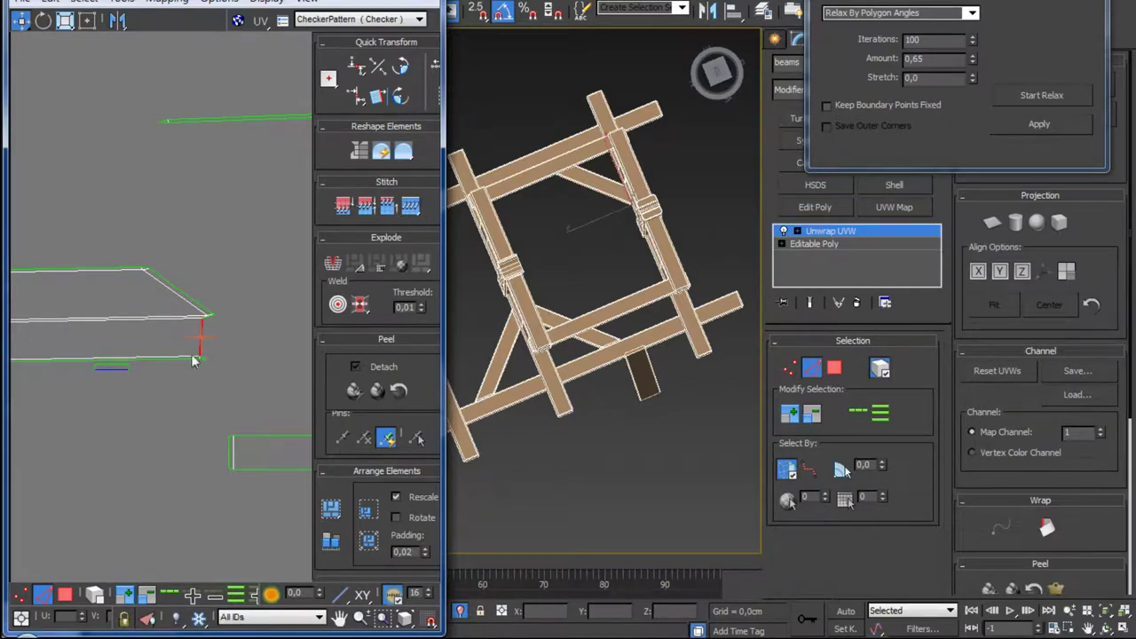
click(411, 207)
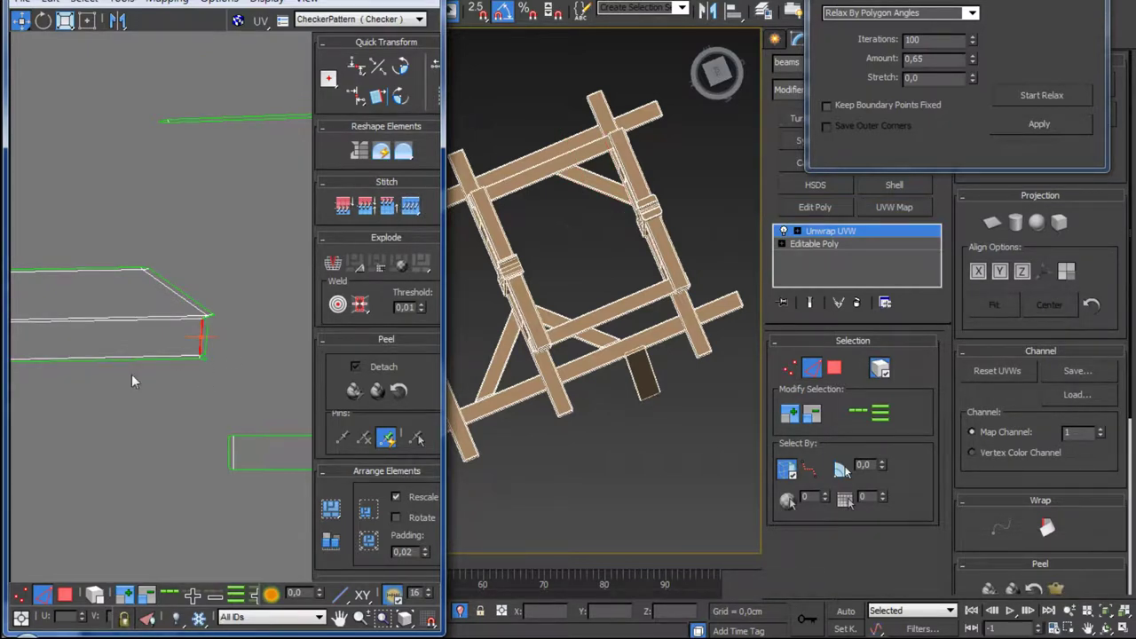
click(117, 265)
click(411, 204)
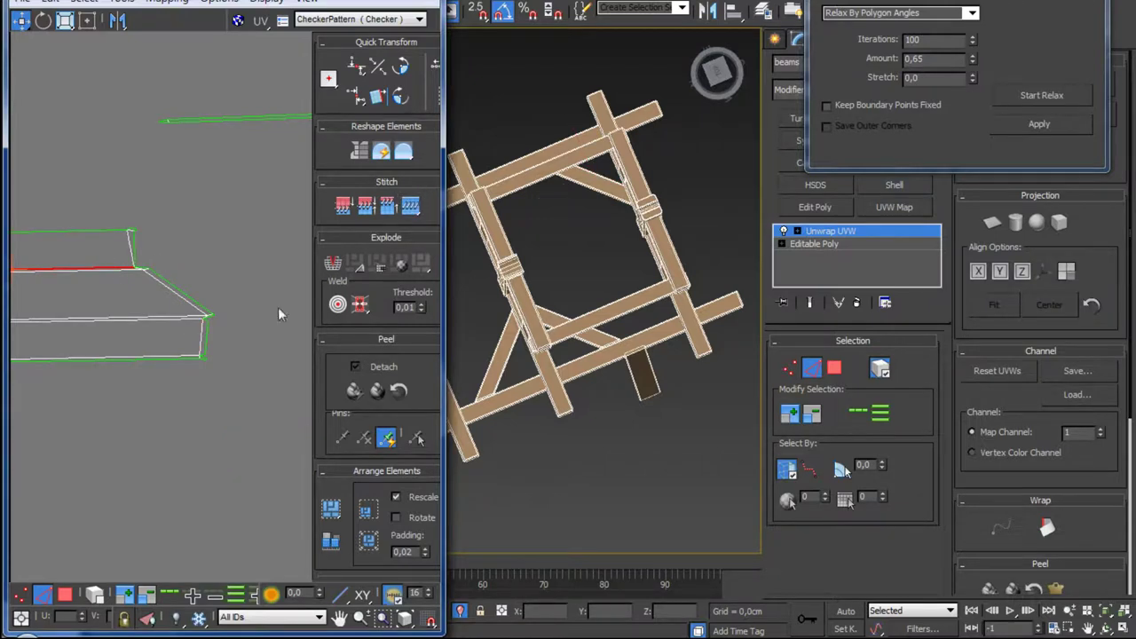
Step: Stitch one more top edge to close the trapezoid island, then view all shells
middle_drag(278, 307, 203, 399)
scroll(203, 398, down, 3)
scroll(213, 395, up, 3)
scroll(180, 359, up, 2)
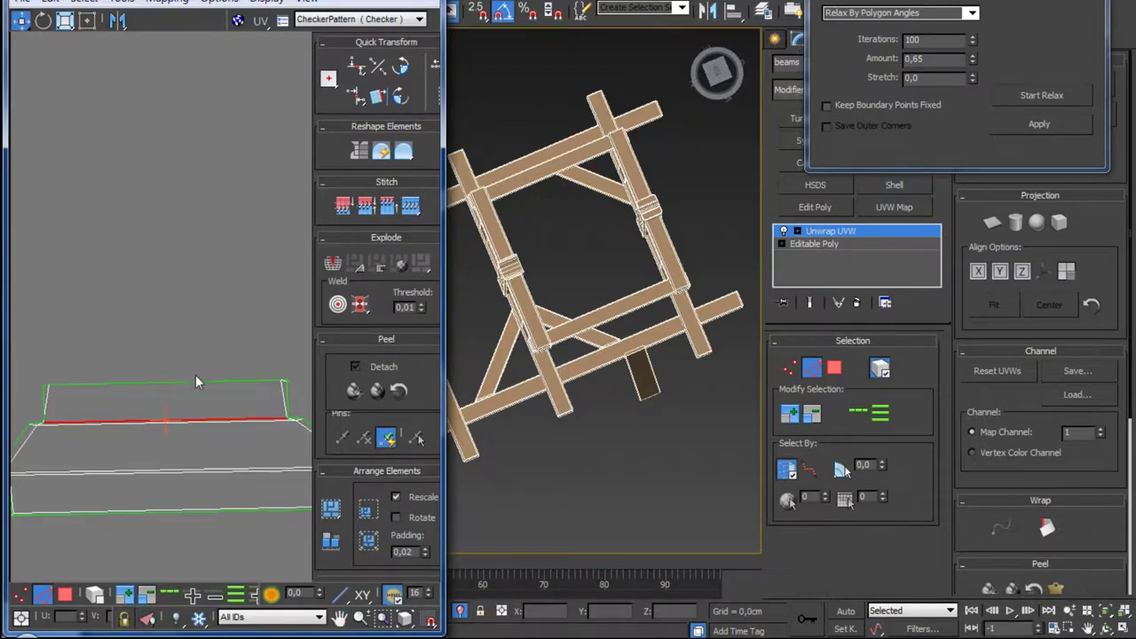
click(195, 383)
scroll(195, 382, down, 3)
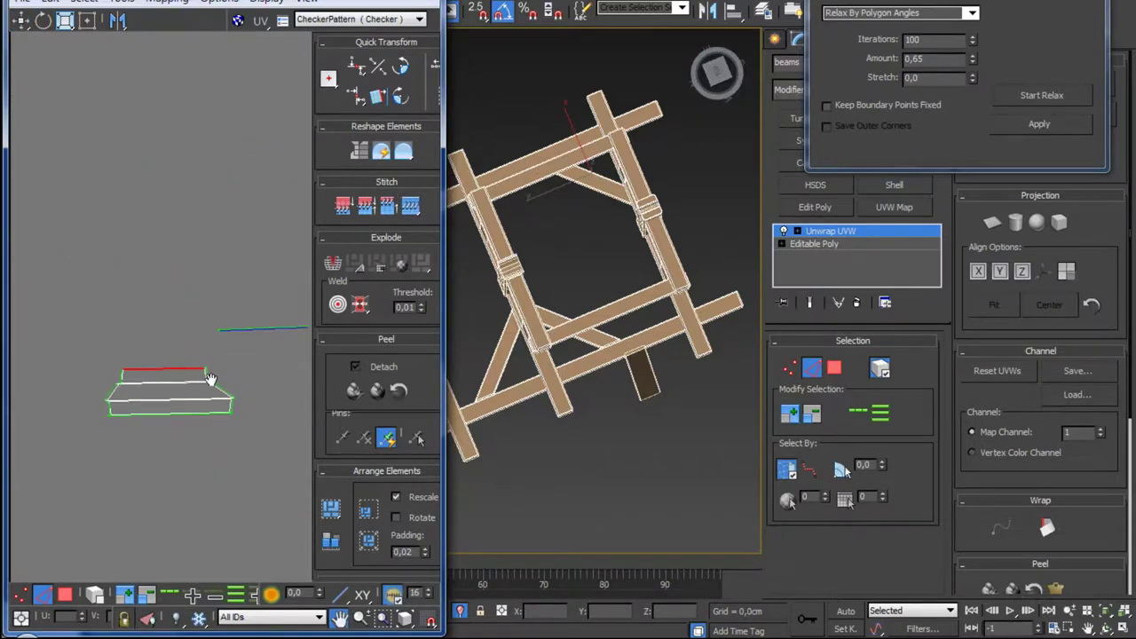
click(411, 205)
scroll(196, 390, up, 3)
scroll(177, 394, up, 2)
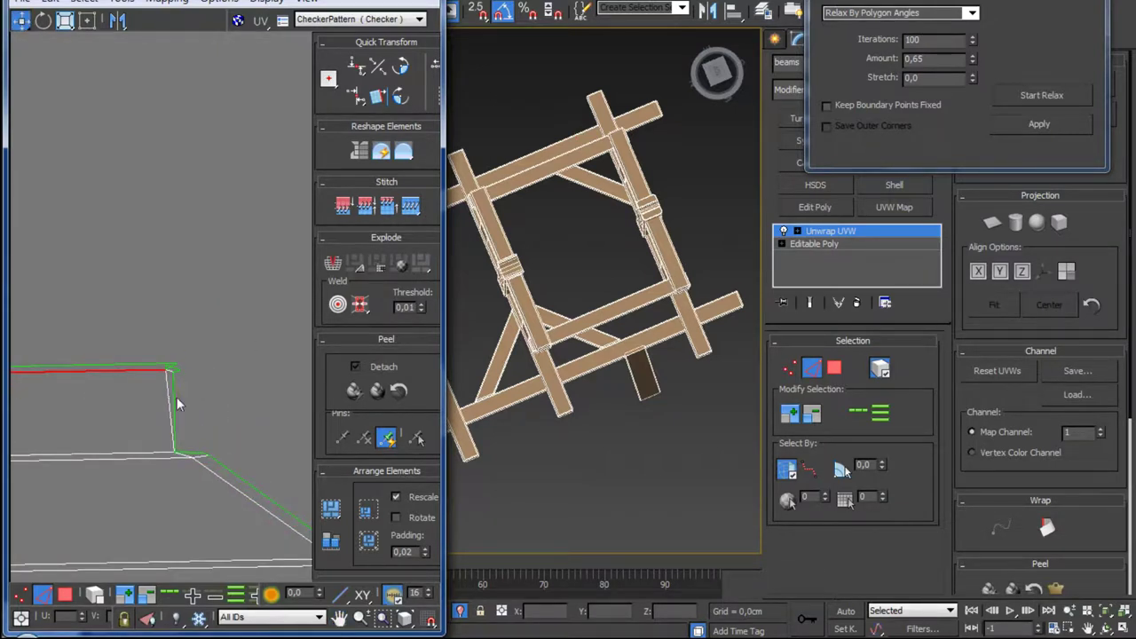
scroll(177, 404, down, 3)
scroll(185, 437, down, 3)
middle_drag(186, 438, 203, 362)
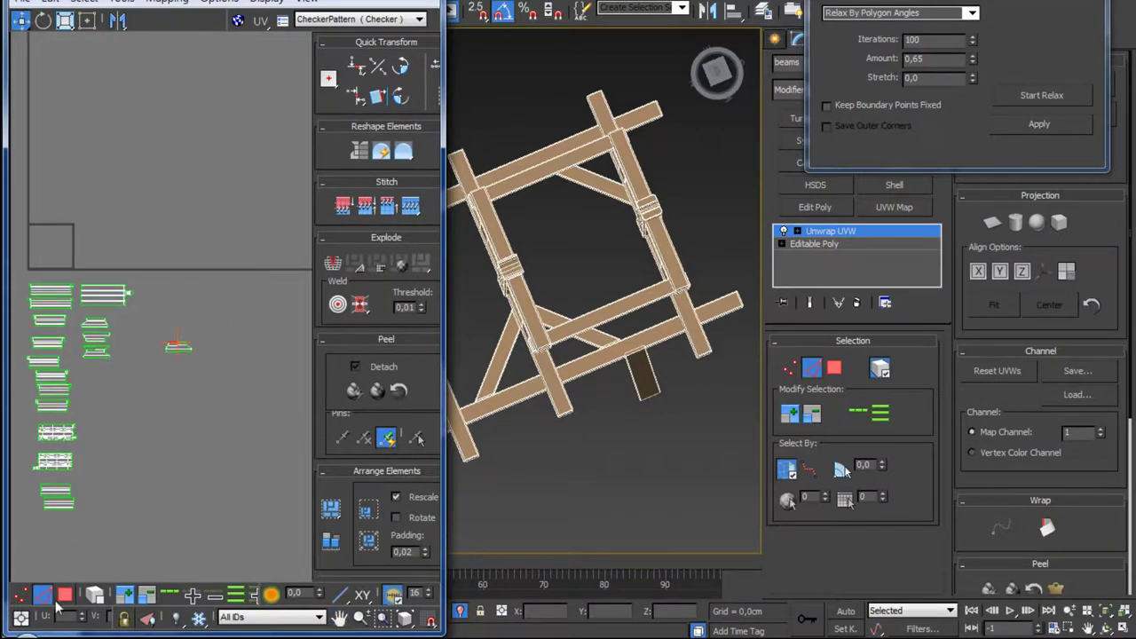
Step: Relax the stitched beam shell and move it beside the other shells
click(64, 595)
drag(159, 386, 160, 385)
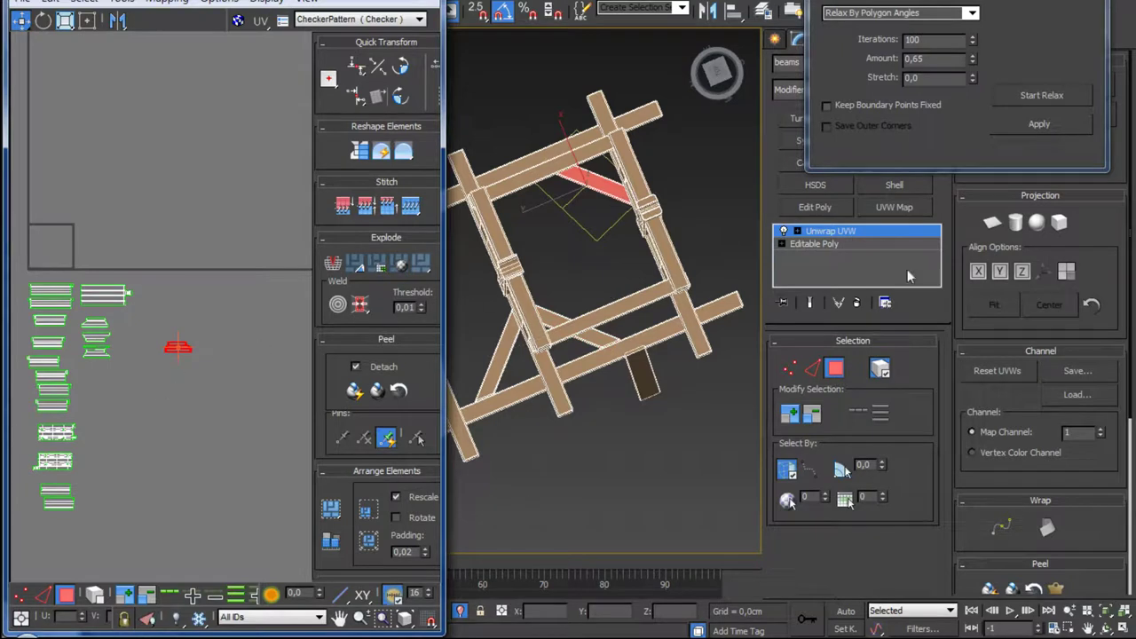
click(596, 248)
click(601, 182)
click(1017, 98)
click(1017, 98)
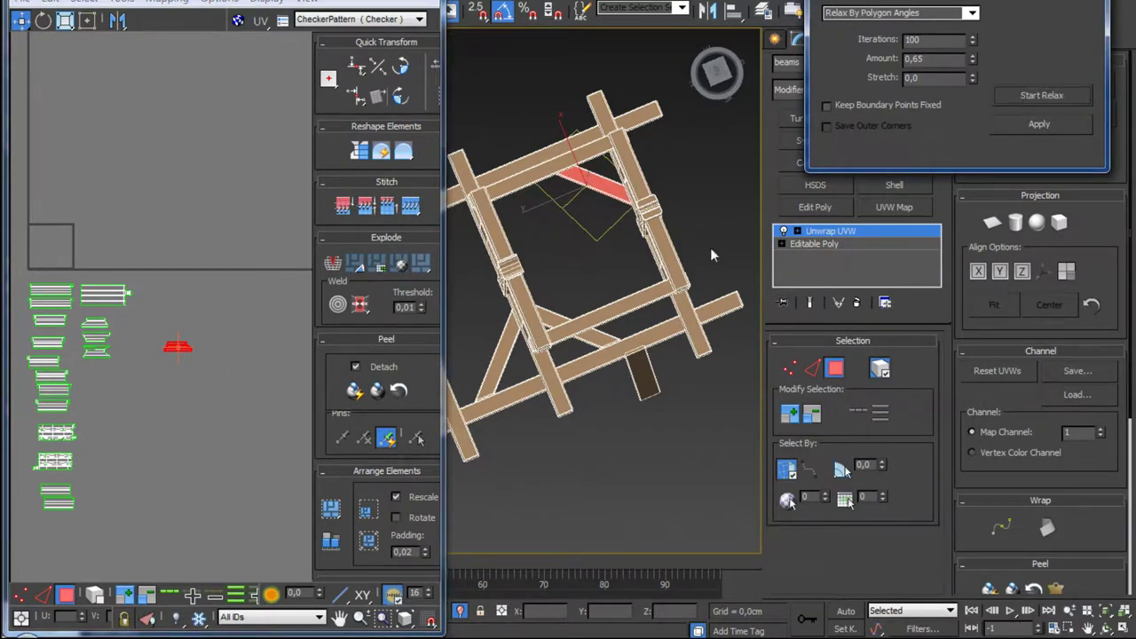
drag(178, 346, 113, 366)
scroll(113, 367, down, 4)
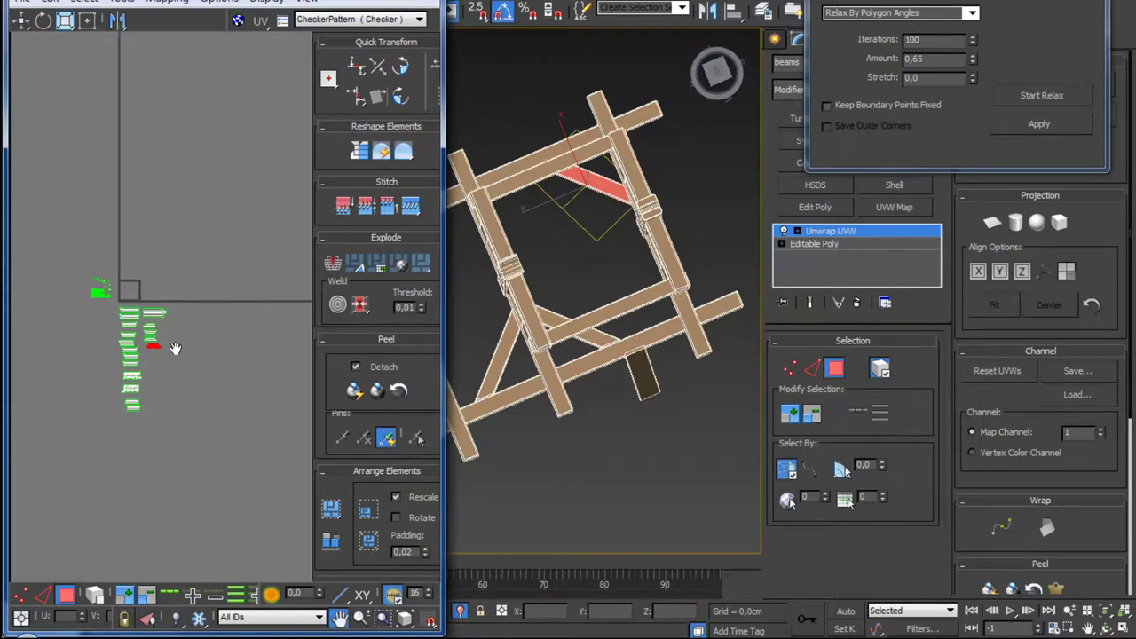
Step: Select all beam islands and collapse the Unwrap UVW into the Editable Poly
drag(124, 411, 130, 414)
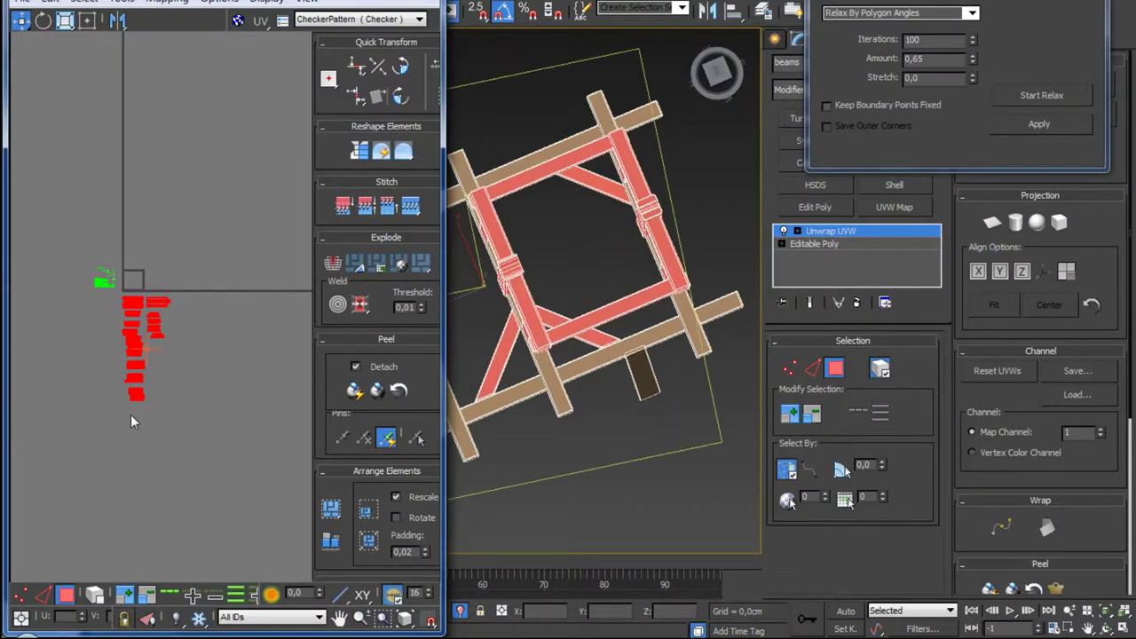
right_click(859, 247)
click(957, 388)
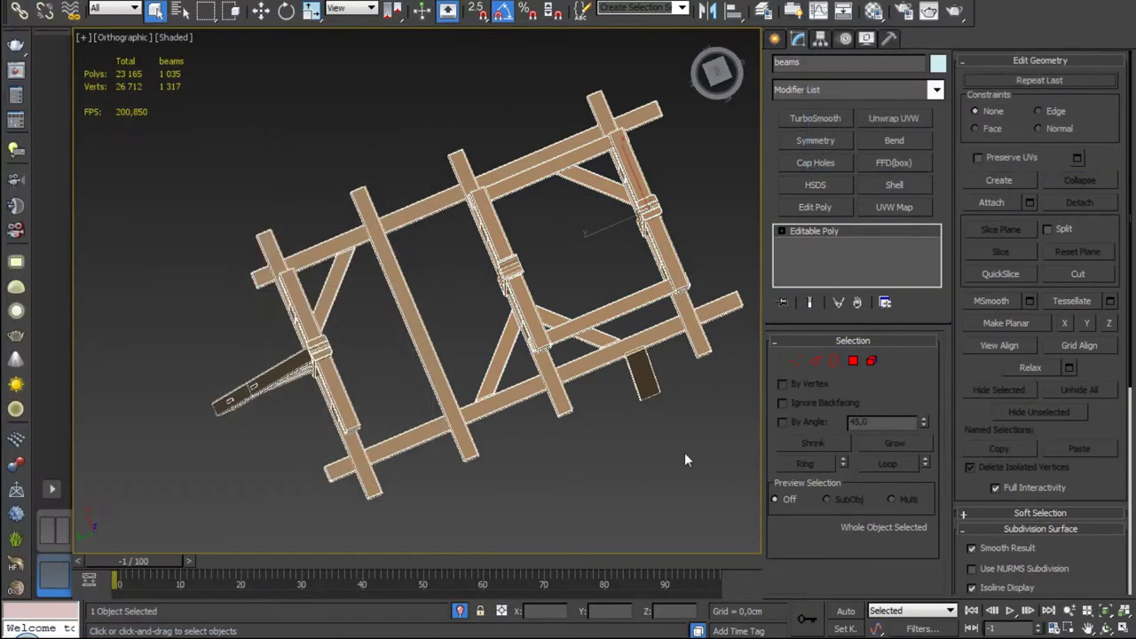
Step: Add a fresh Unwrap UVW modifier to the beams and open the UV editor
key(d)
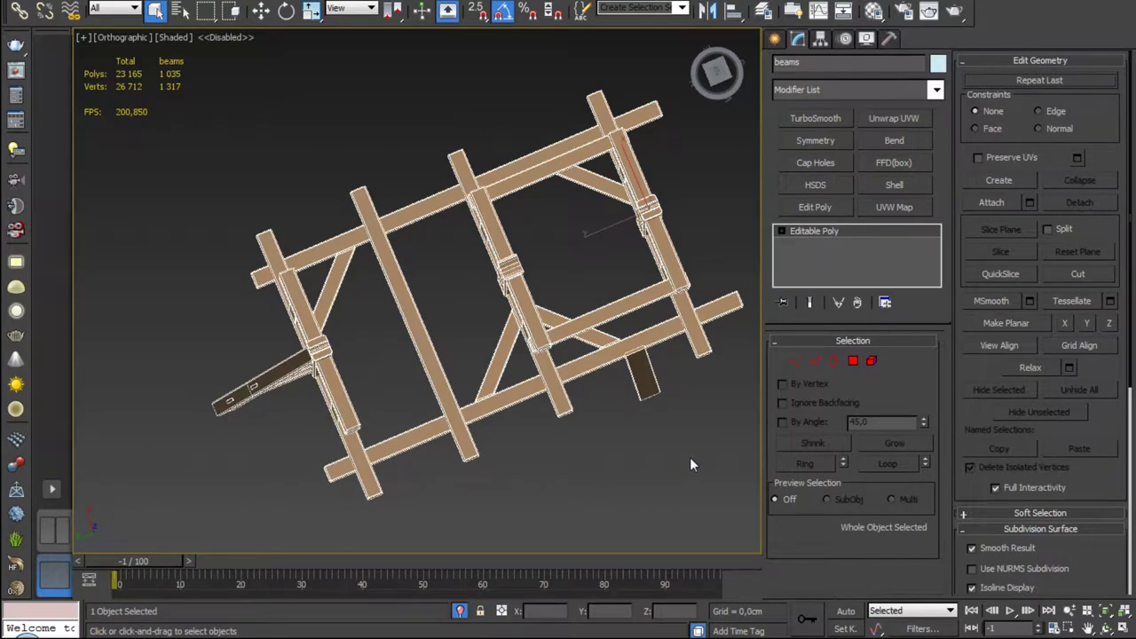
click(883, 118)
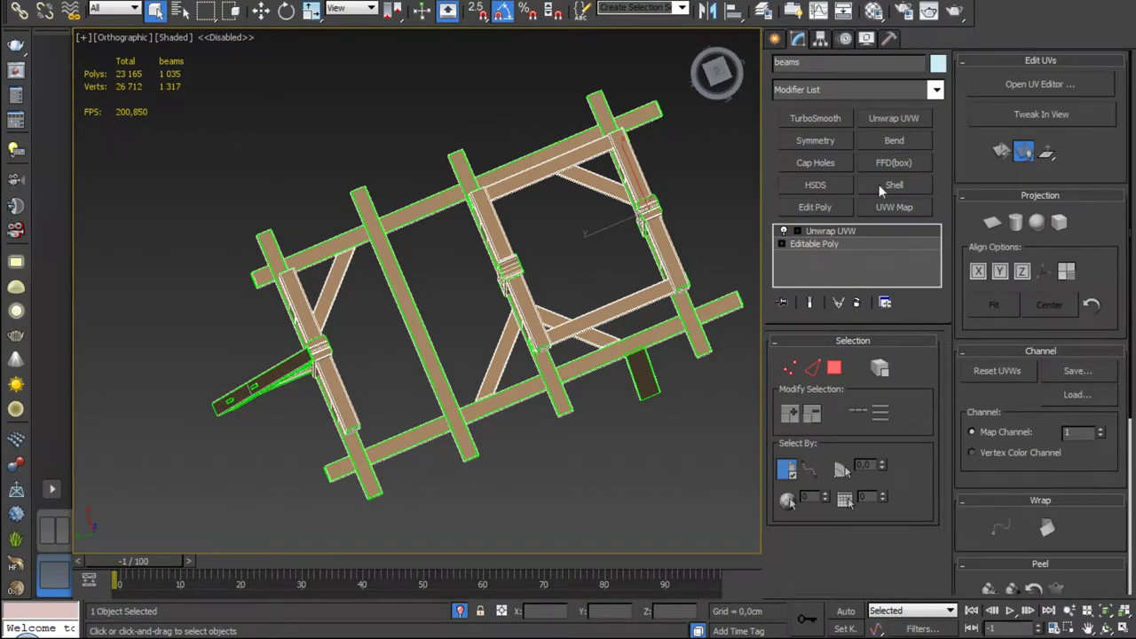
click(1051, 86)
Step: Turn off Map Seams display and the CheckerPattern background in Edit UVWs
scroll(992, 380, down, 5)
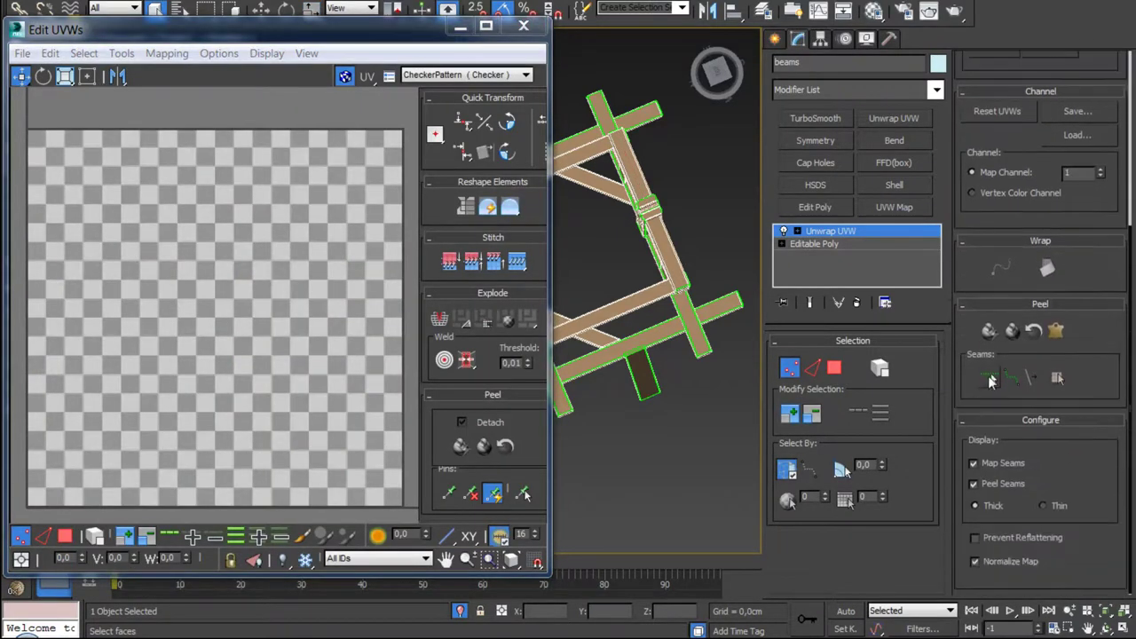
click(973, 463)
scroll(976, 399, up, 3)
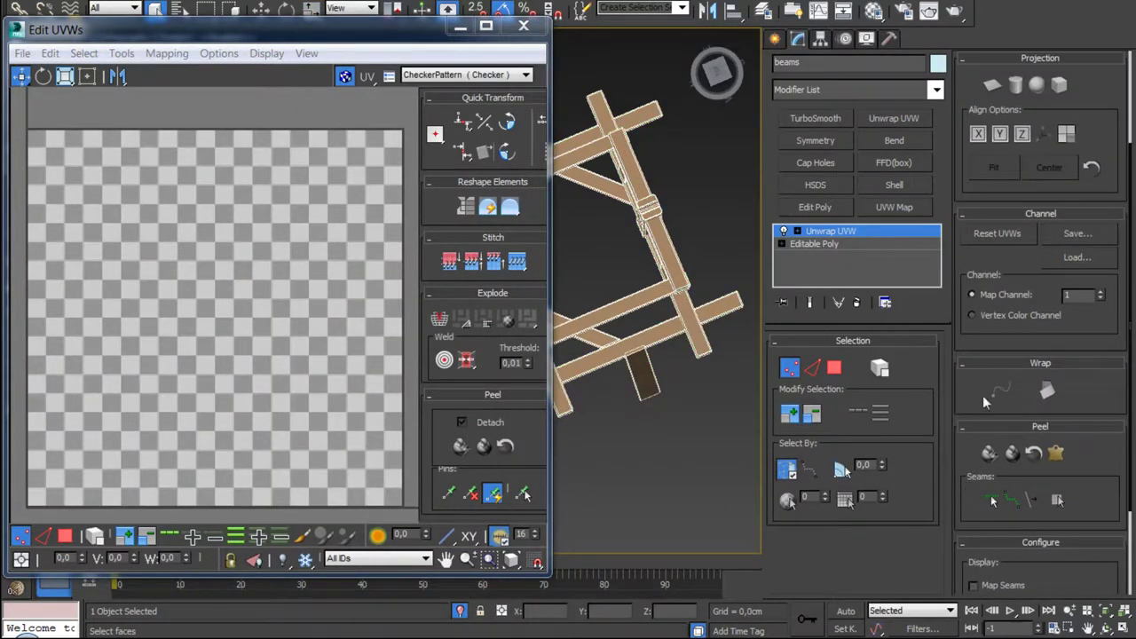
scroll(983, 395, up, 3)
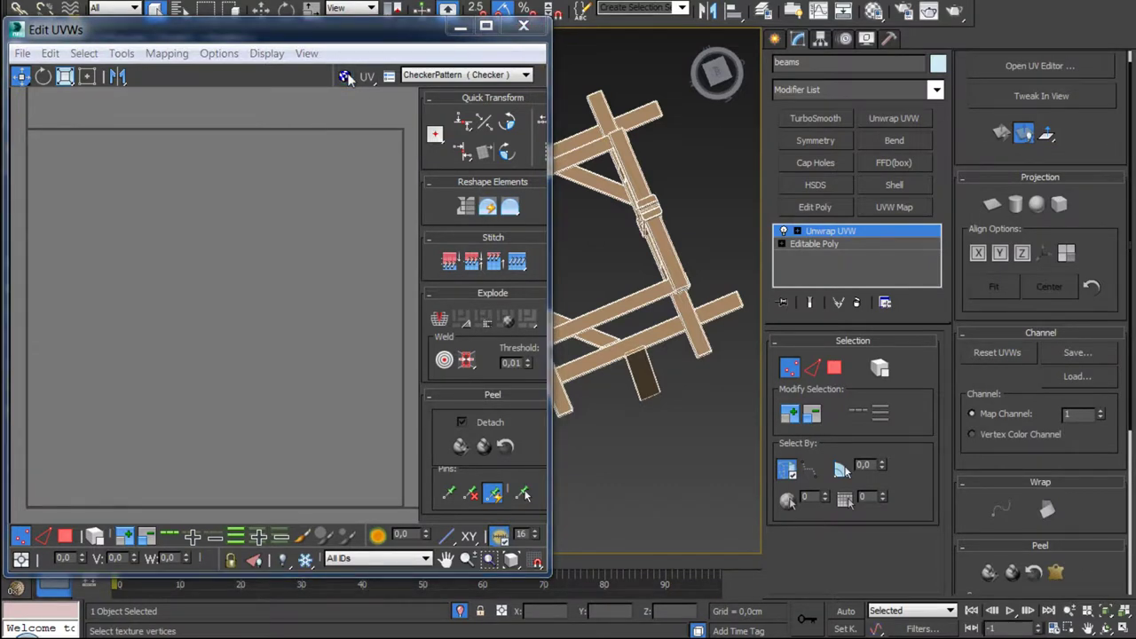
click(344, 75)
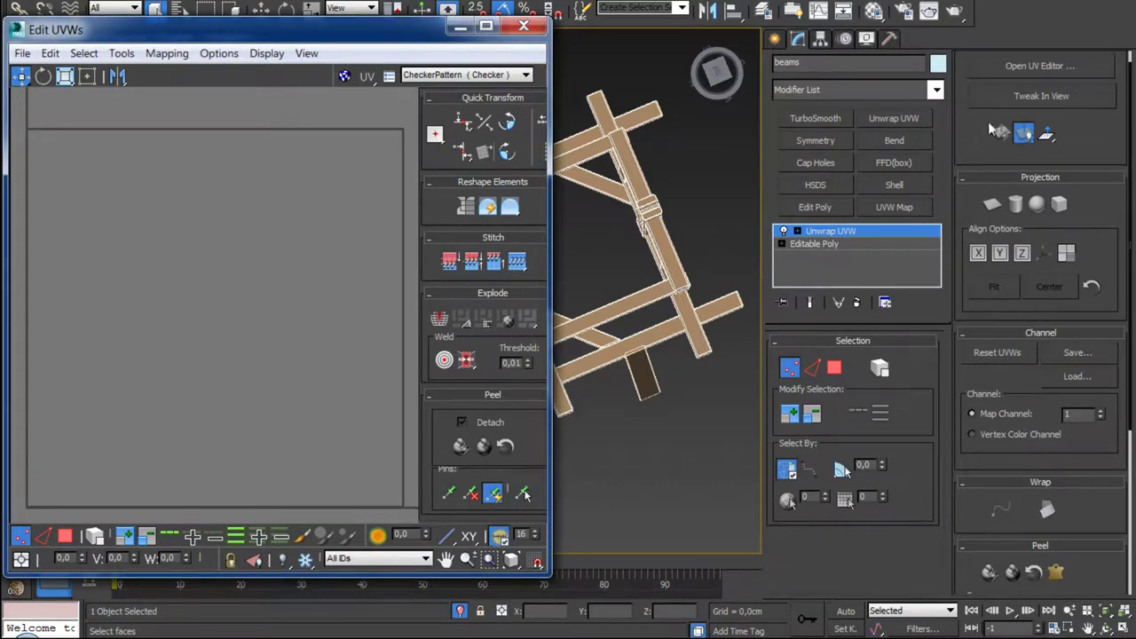
scroll(963, 125, up, 1)
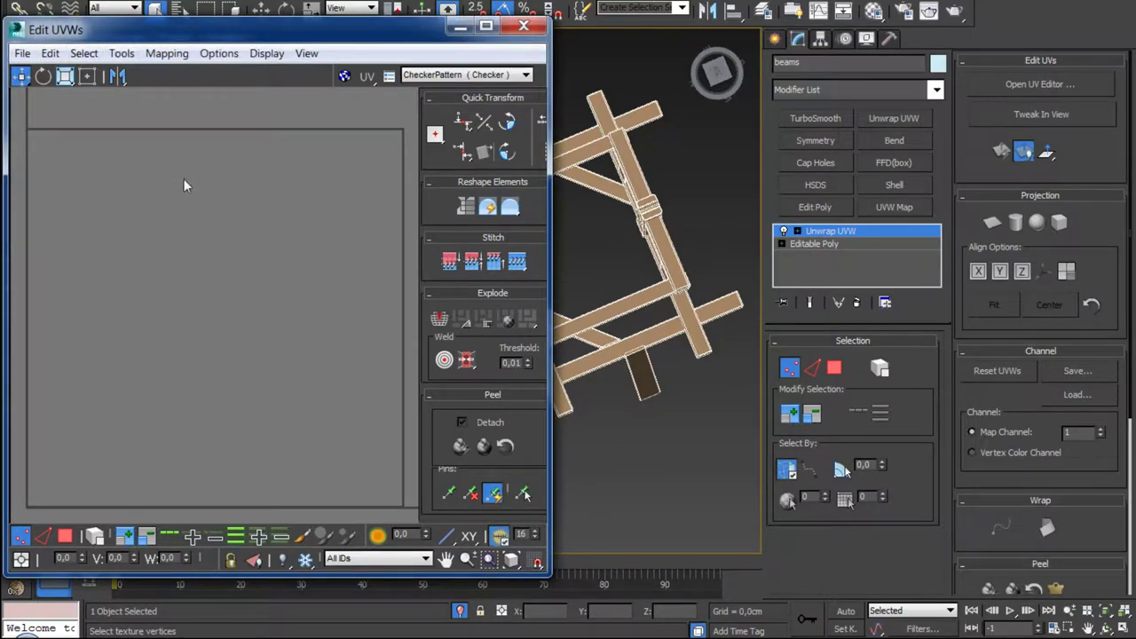
scroll(213, 264, down, 5)
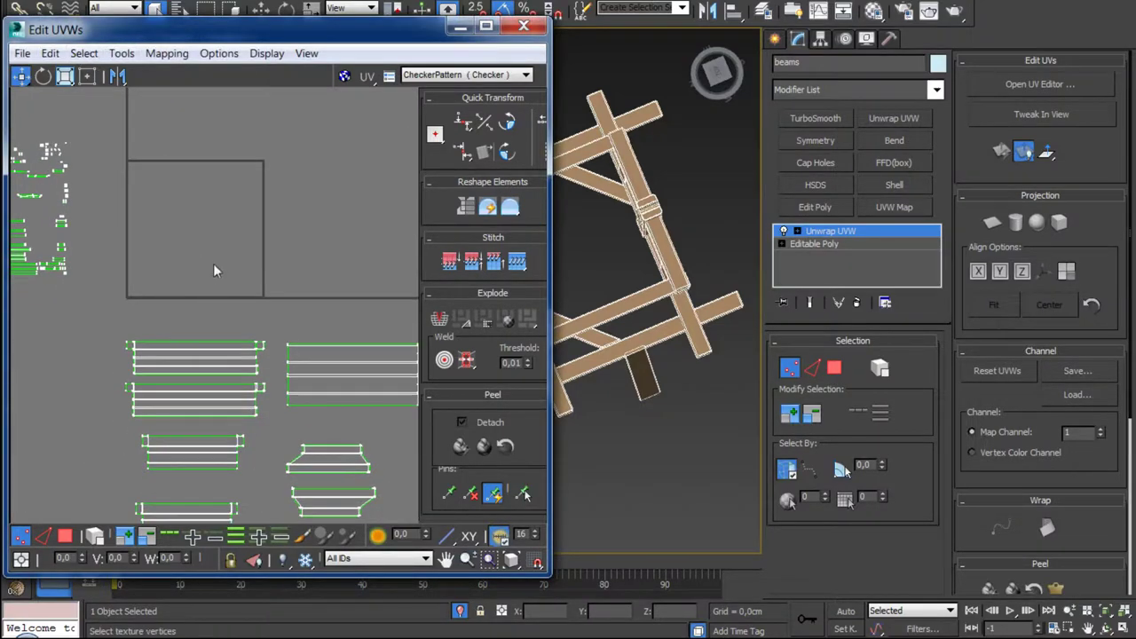
Step: Enter Polygon mode, make the Edit UVWs window narrower and taller, and orbit the viewport
click(67, 536)
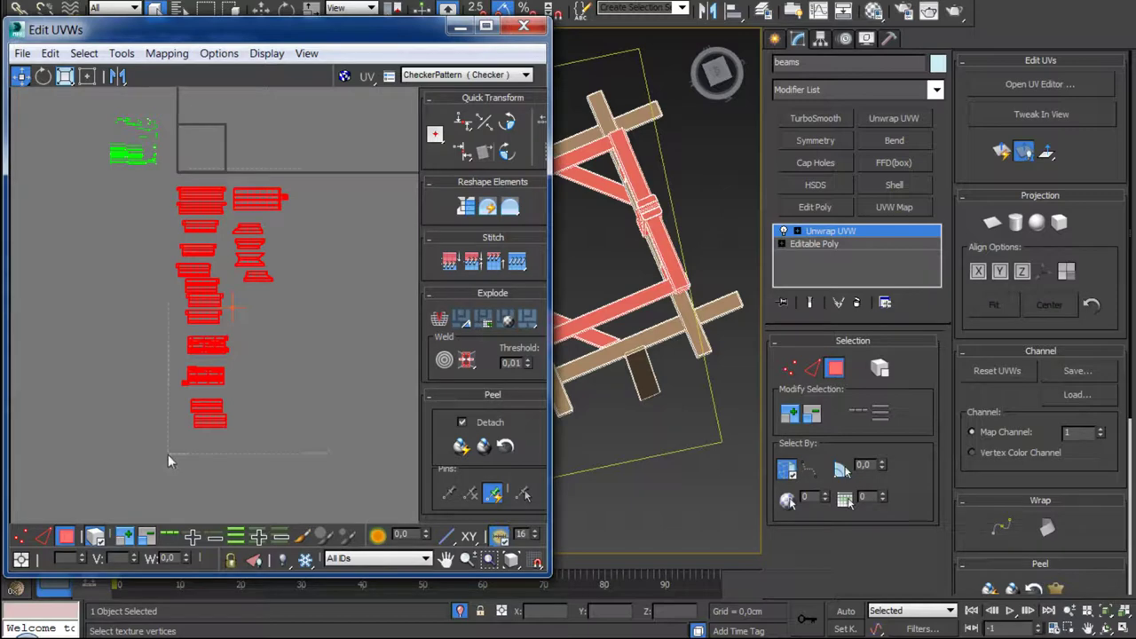
middle_drag(176, 454, 114, 561)
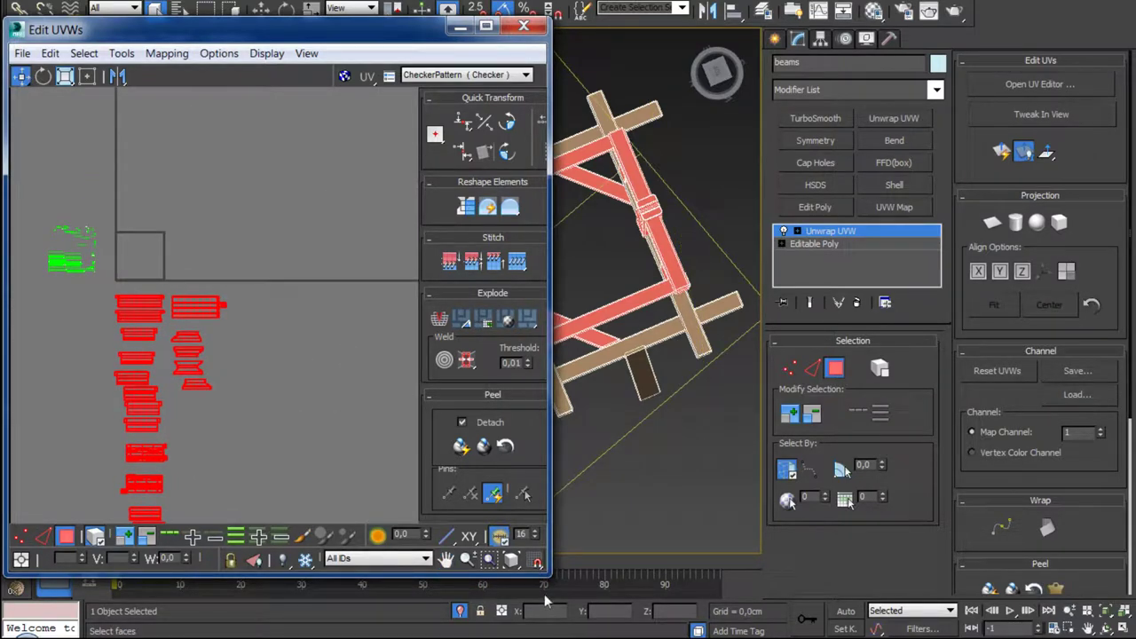
drag(549, 575, 436, 615)
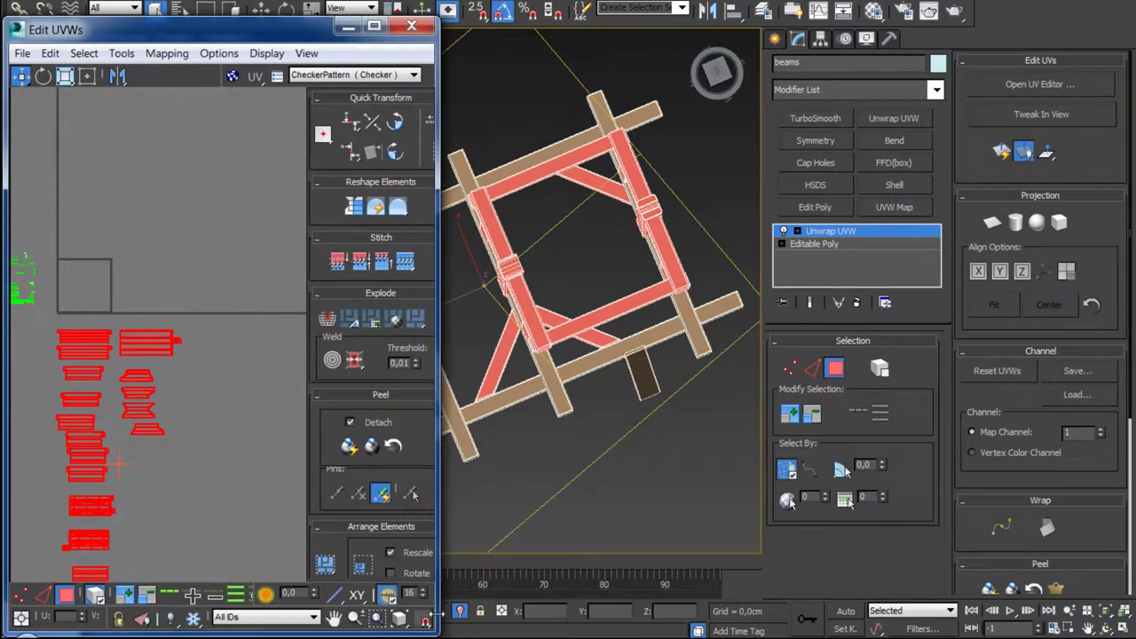
drag(301, 18, 301, 0)
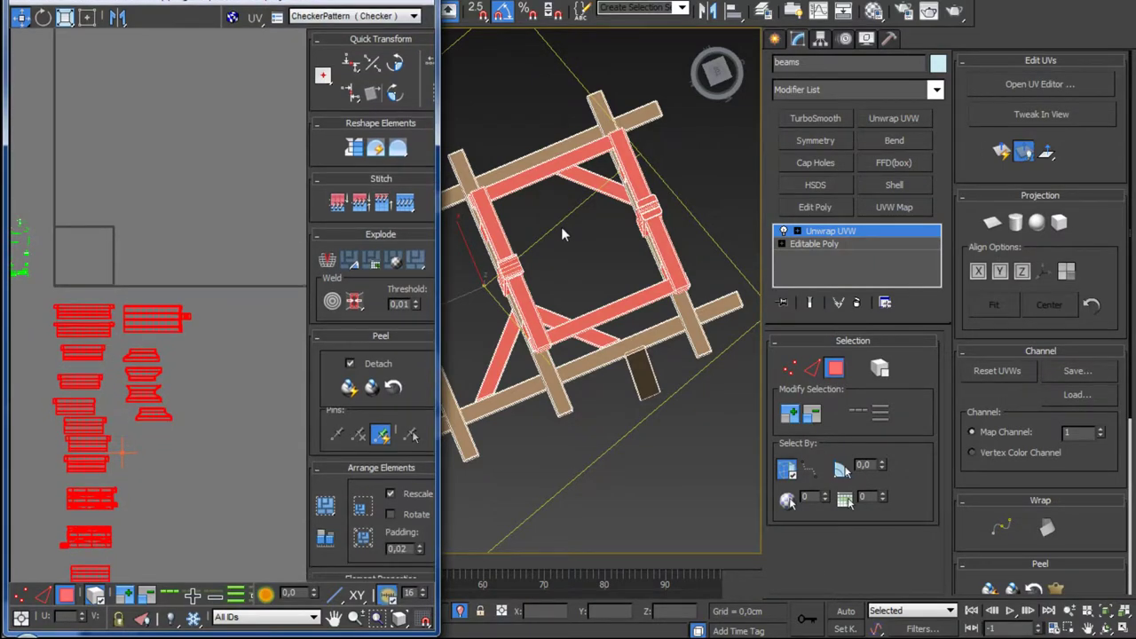
mouse_move(568, 248)
alt+middle_down()
mouse_move(556, 187)
mouse_move(586, 204)
mouse_move(654, 293)
mouse_move(619, 313)
mouse_move(599, 291)
mouse_move(706, 272)
mouse_move(652, 253)
mouse_move(474, 309)
mouse_move(550, 298)
alt+middle_up()
scroll(557, 186, up, 2)
scroll(557, 186, up, 4)
Step: Select the front-right beam and turn off Select By Element
click(630, 325)
scroll(599, 291, up, 5)
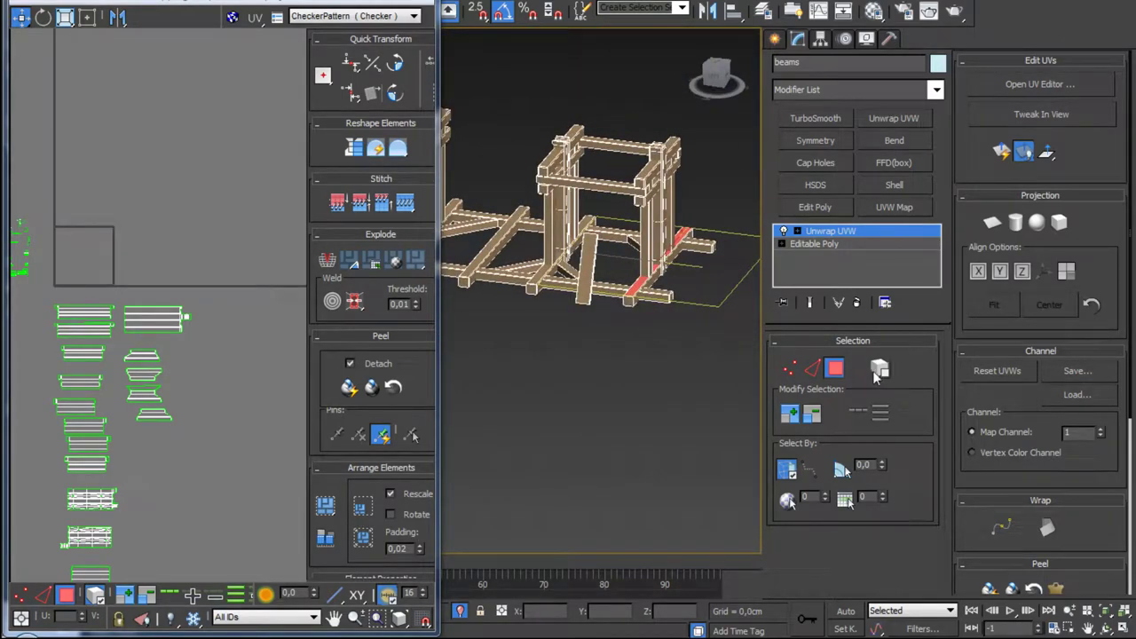
click(792, 470)
scroll(624, 433, up, 2)
scroll(568, 367, up, 4)
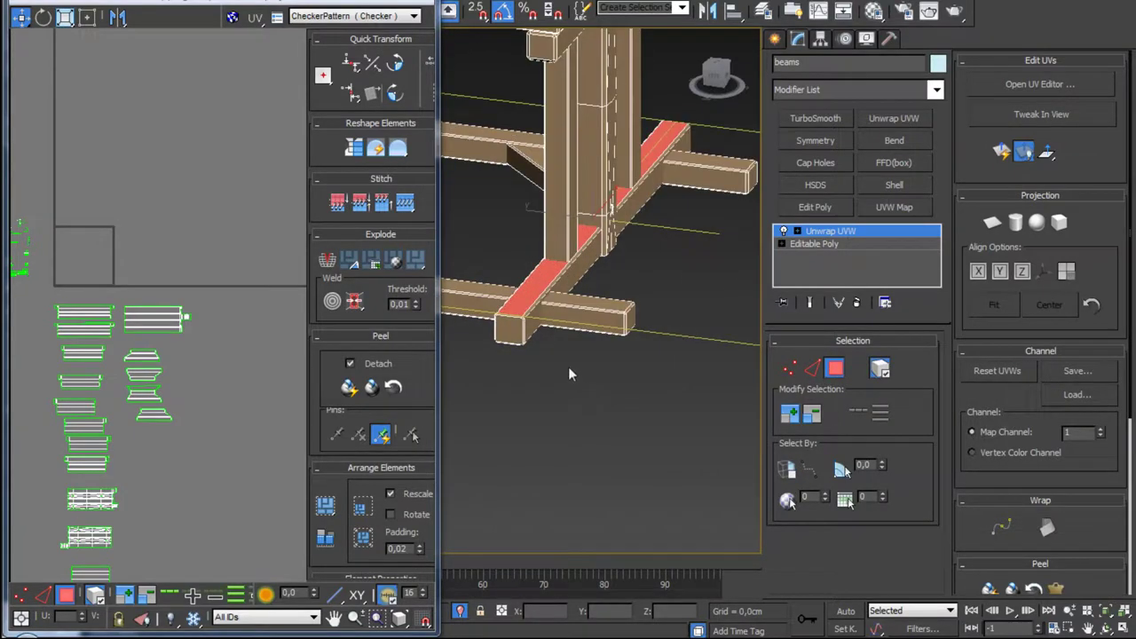
scroll(513, 330, up, 2)
scroll(513, 330, down, 5)
scroll(567, 293, up, 2)
middle_drag(68, 244, 169, 234)
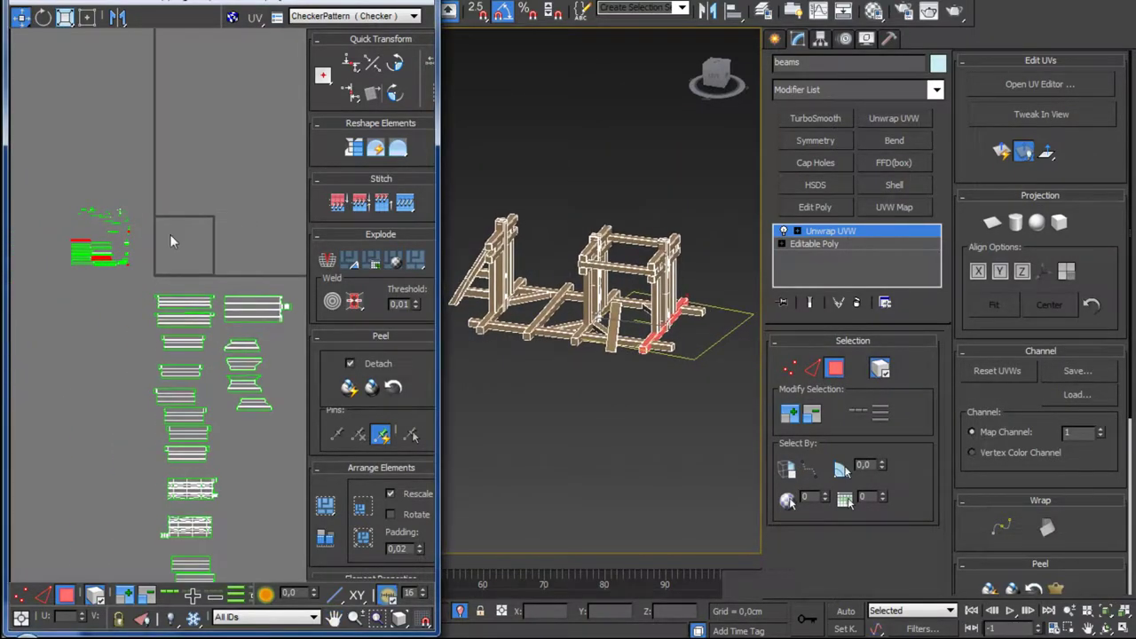
Step: Flatten the beam's UV mapping and select the resulting strip pieces
click(149, 6)
click(146, 12)
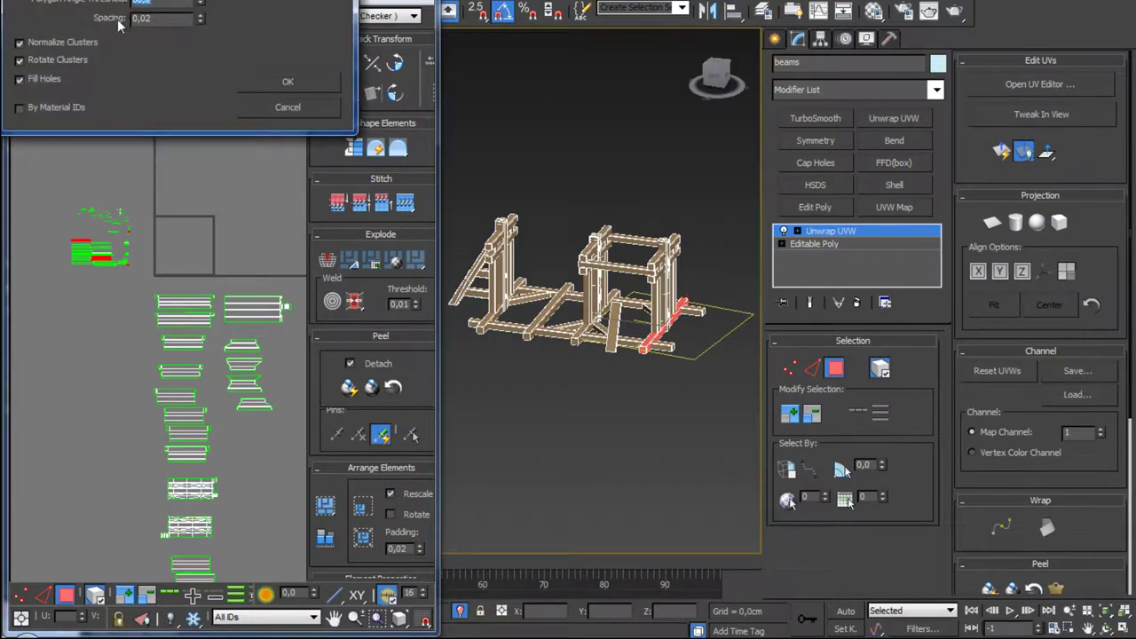
click(284, 80)
mouse_move(237, 266)
middle_down()
mouse_move(237, 177)
mouse_move(134, 133)
middle_up()
click(209, 209)
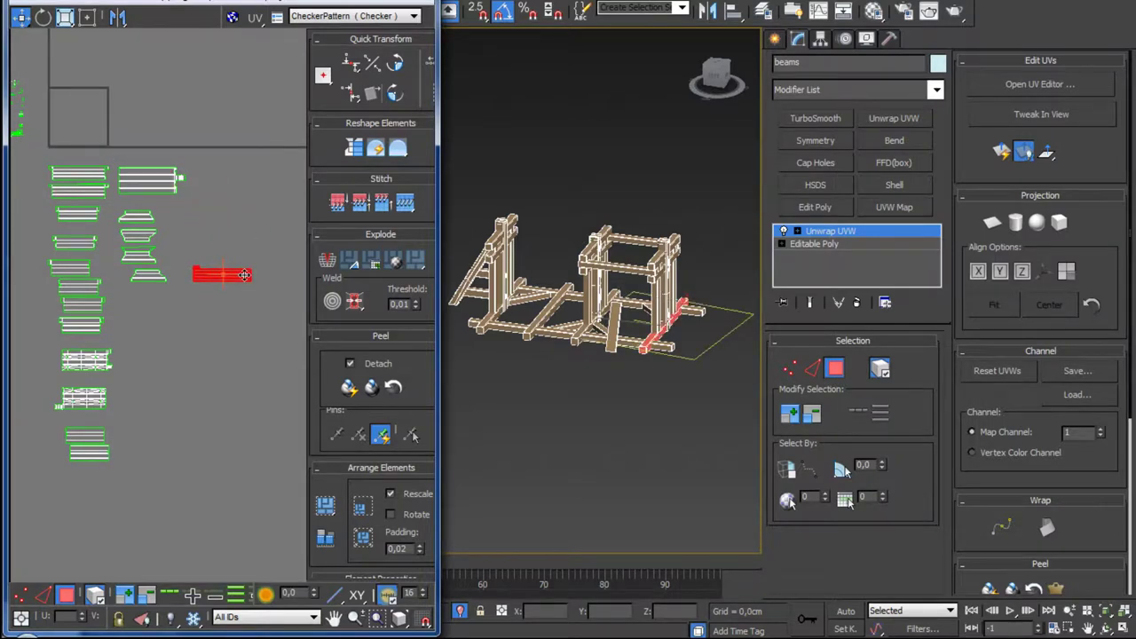
scroll(184, 193, up, 5)
middle_drag(184, 194, 163, 303)
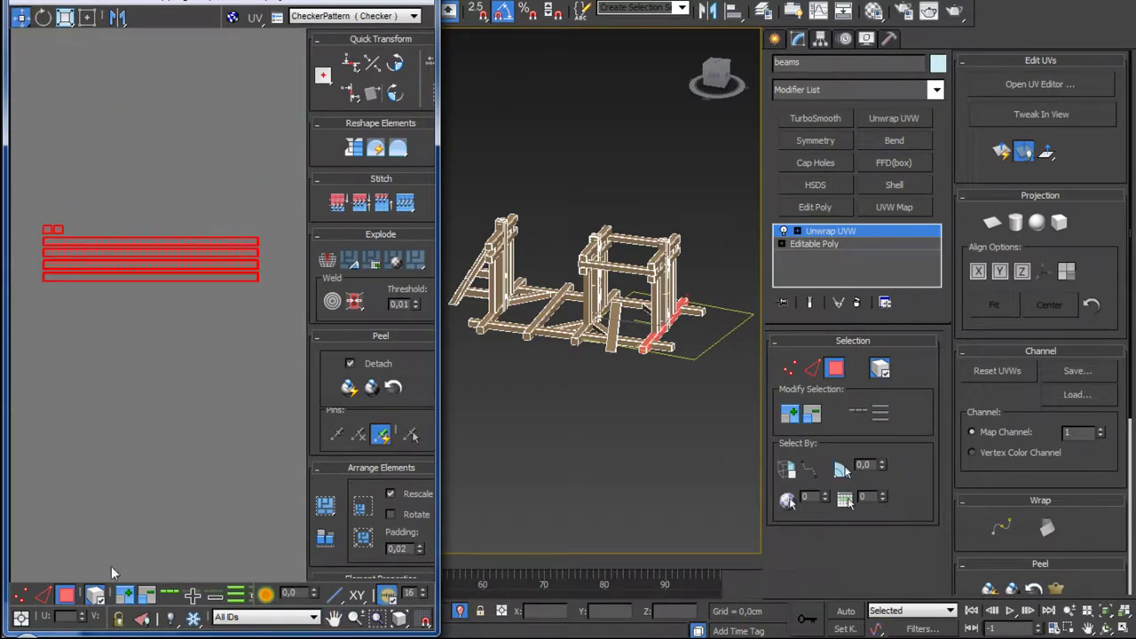
Step: Stitch the three long side strips edge to edge into a stacked shell
click(46, 596)
middle_drag(141, 456, 137, 520)
scroll(218, 397, up, 2)
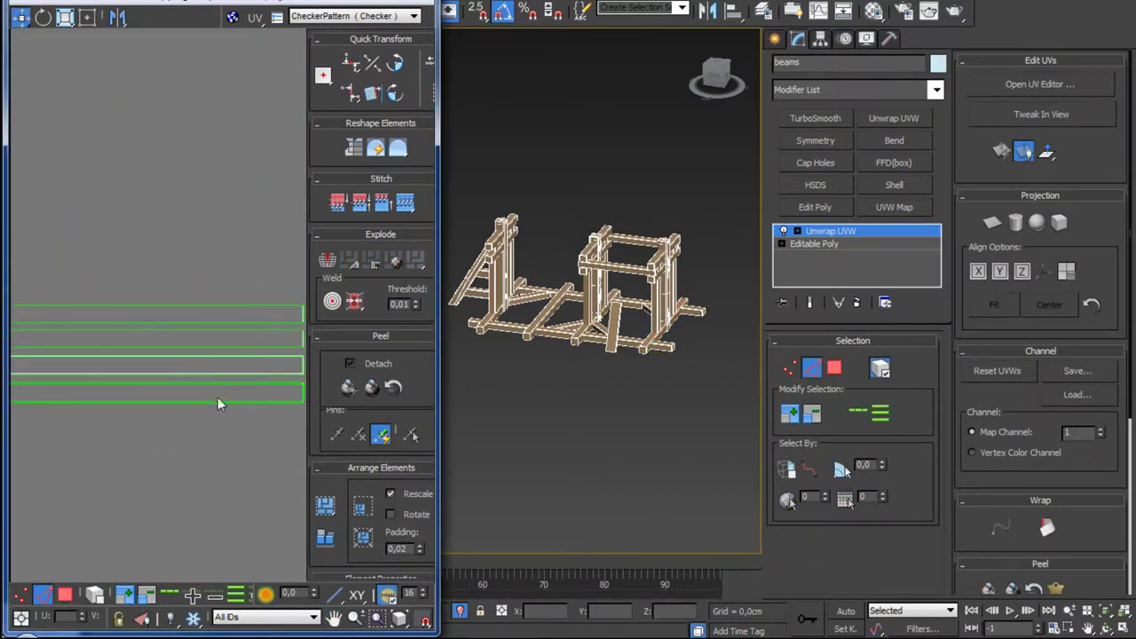
drag(218, 406, 158, 399)
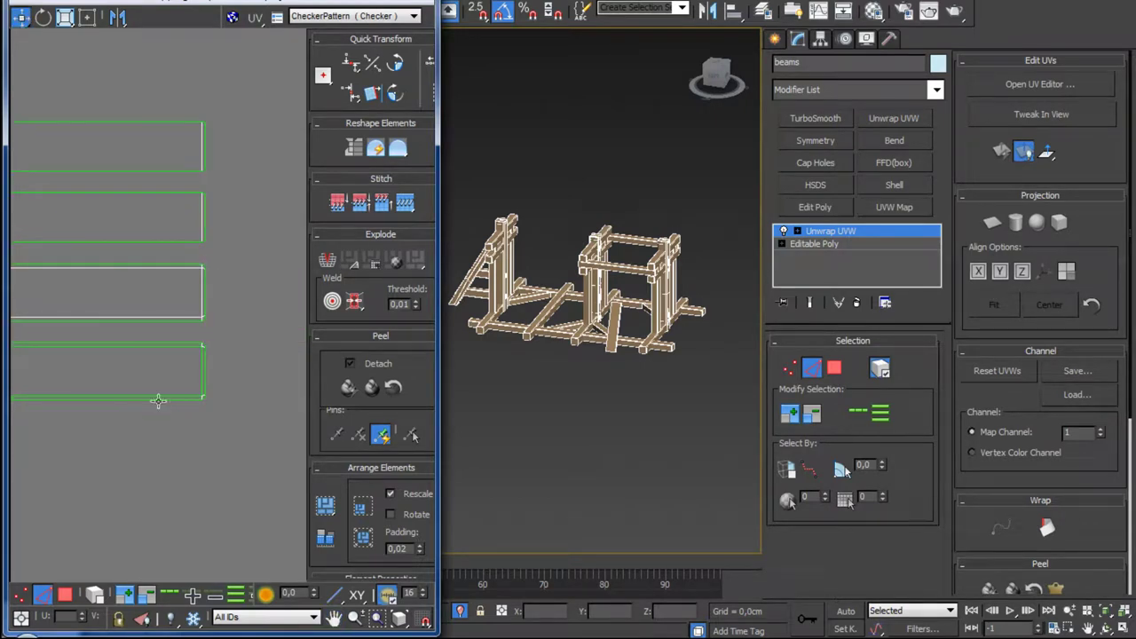
click(158, 398)
click(404, 202)
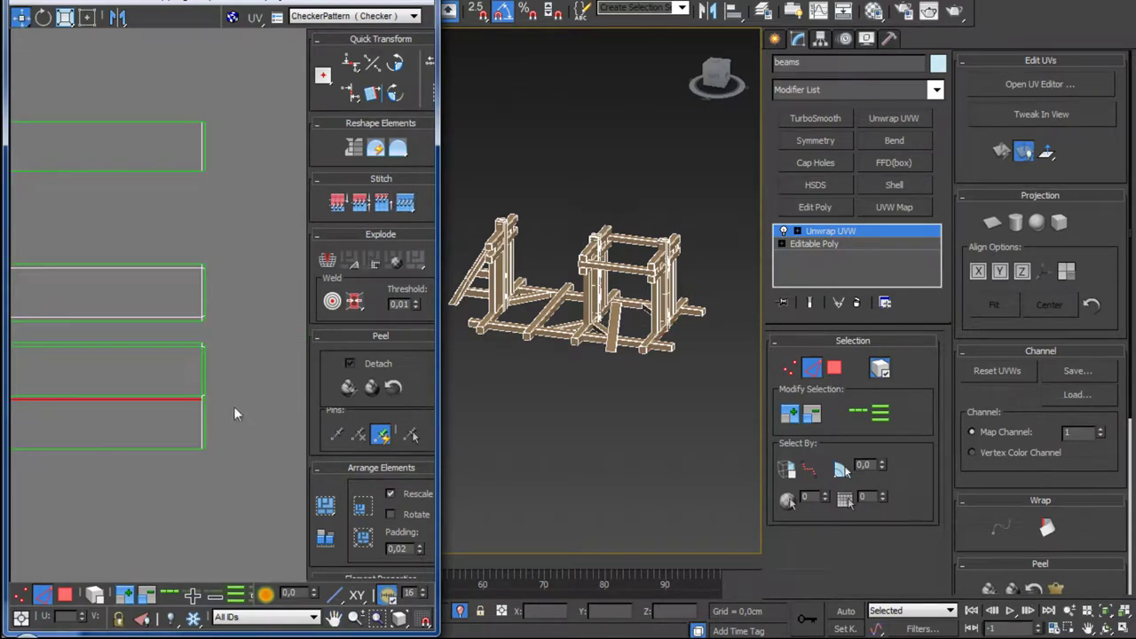
click(165, 448)
click(403, 204)
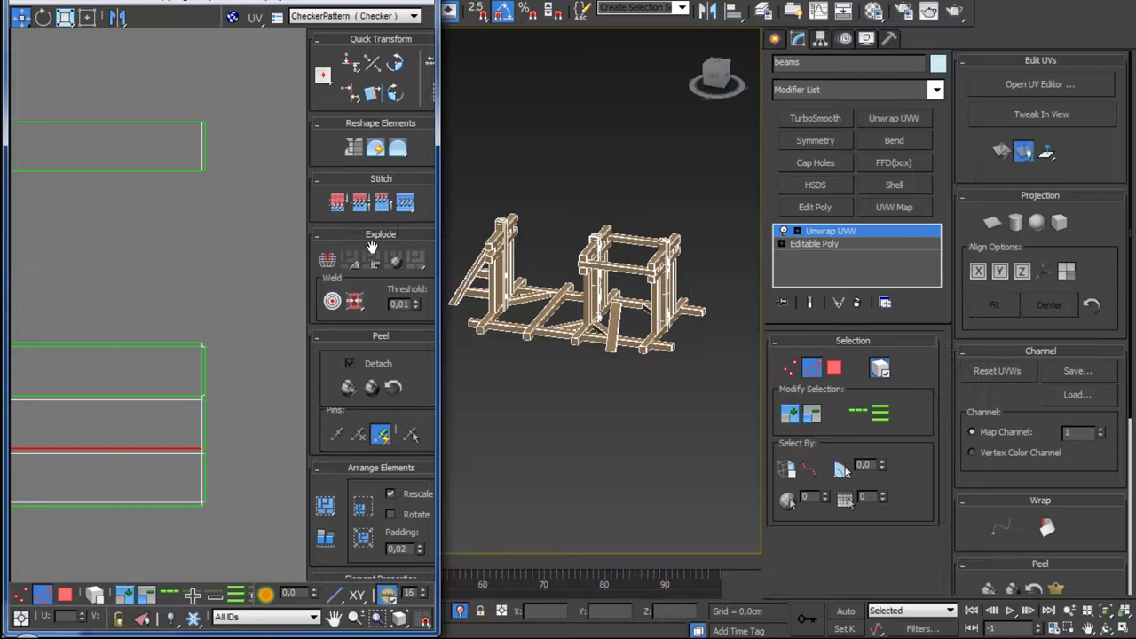
click(172, 506)
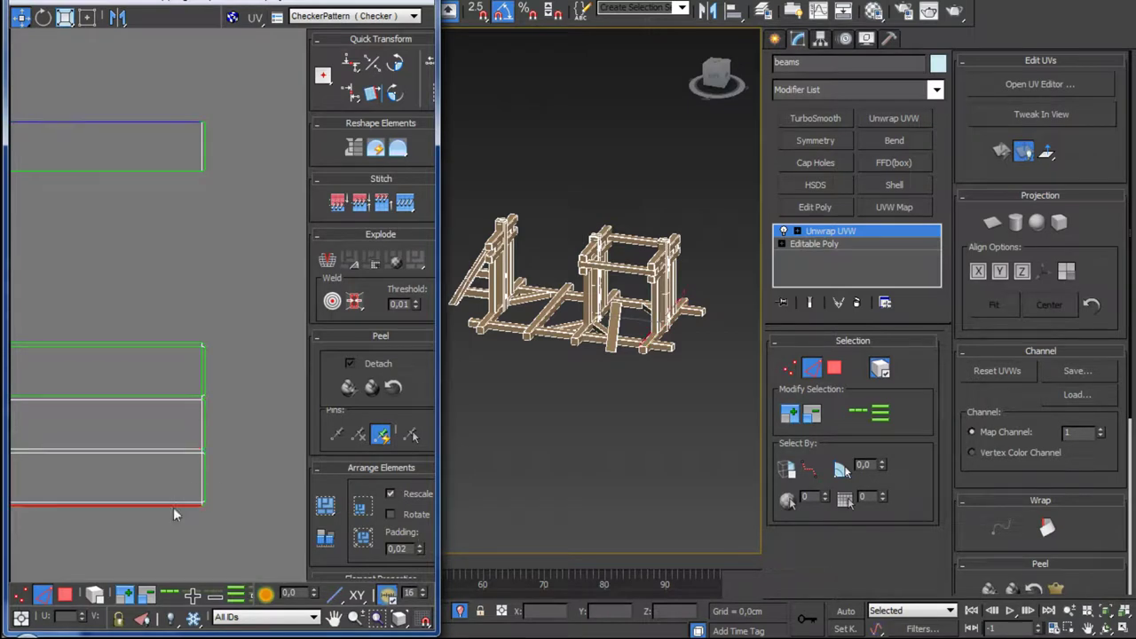
click(404, 204)
Step: Stitch the small square end cap onto the stacked beam strips
click(205, 367)
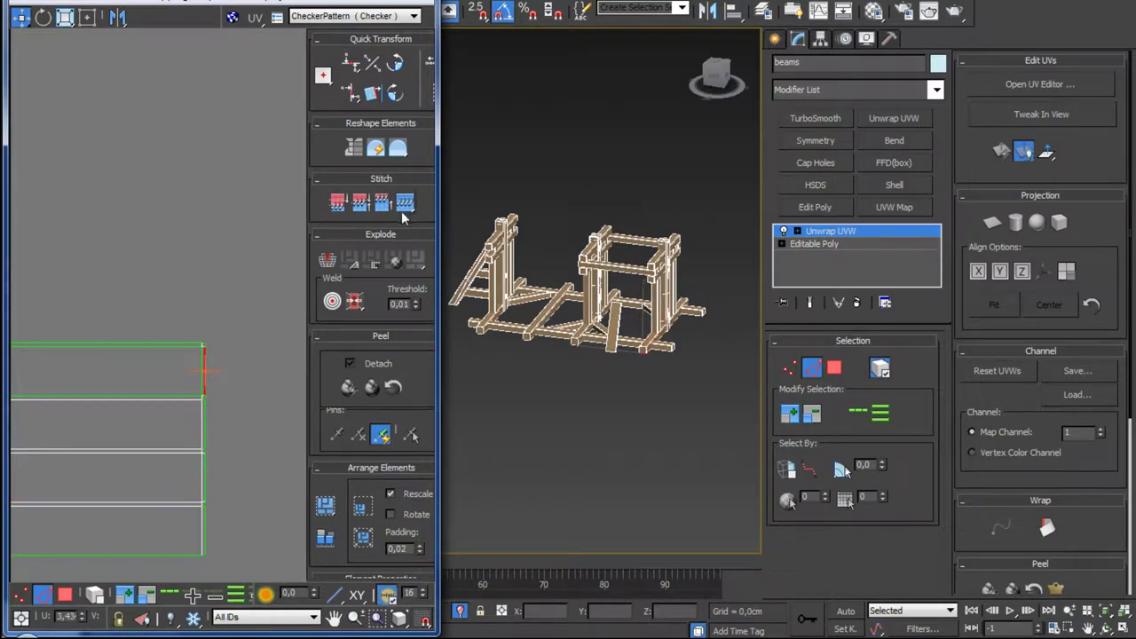
scroll(211, 375, down, 3)
scroll(213, 376, down, 1)
scroll(211, 375, down, 2)
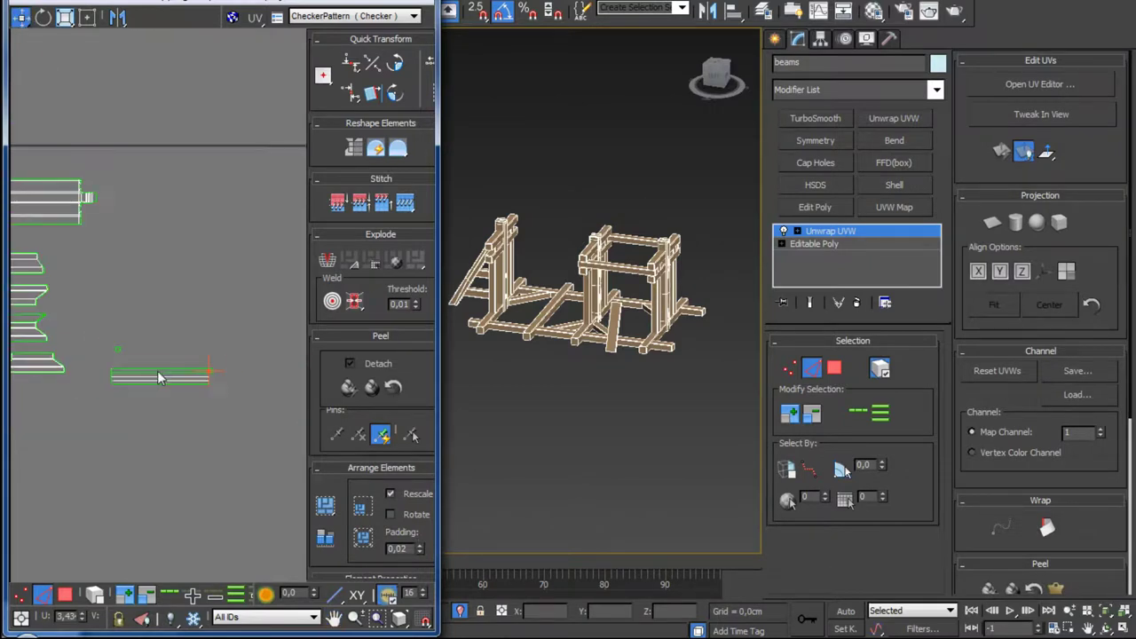
scroll(124, 357, up, 3)
click(122, 335)
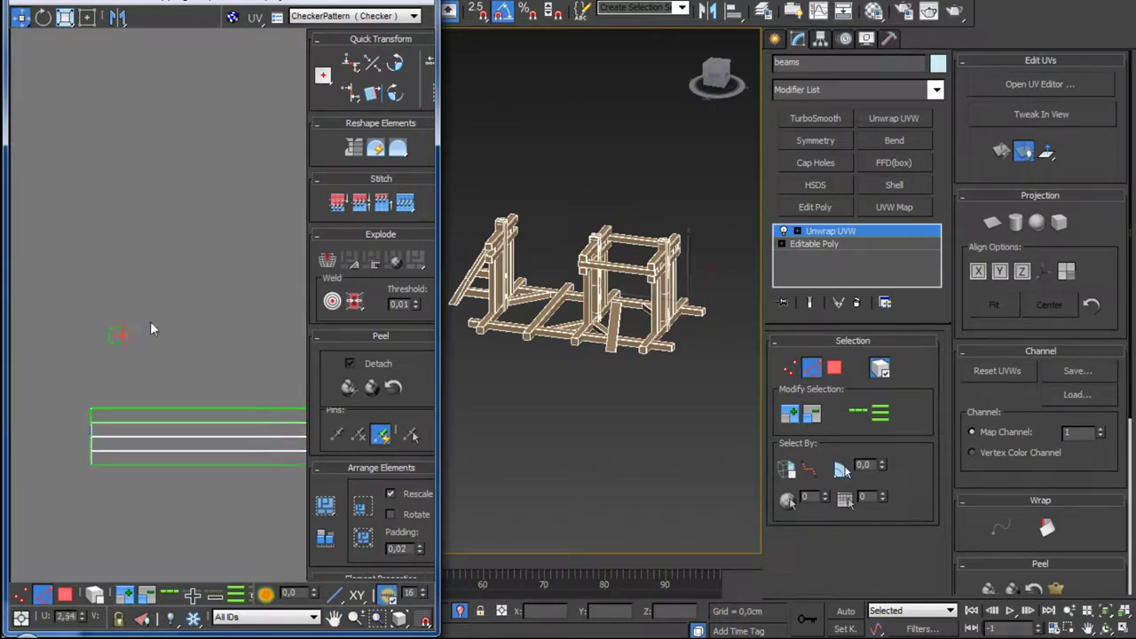
scroll(124, 406, up, 2)
scroll(109, 406, up, 1)
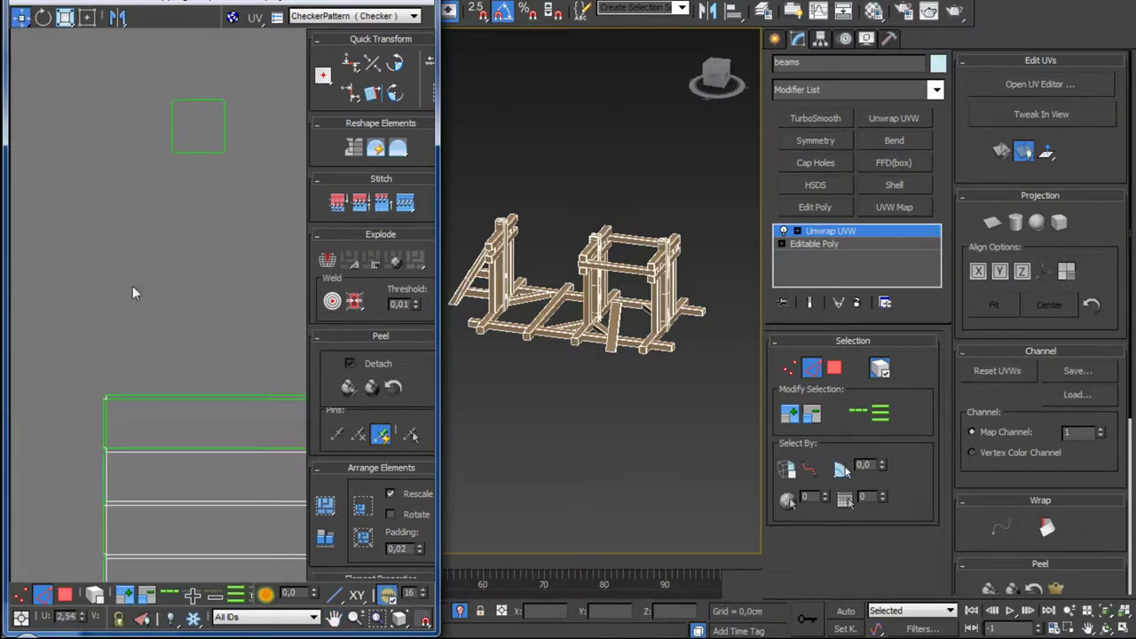
click(104, 424)
click(403, 205)
Step: Relax the joined beam shell by polygon angles into straight strips
key(3)
click(221, 415)
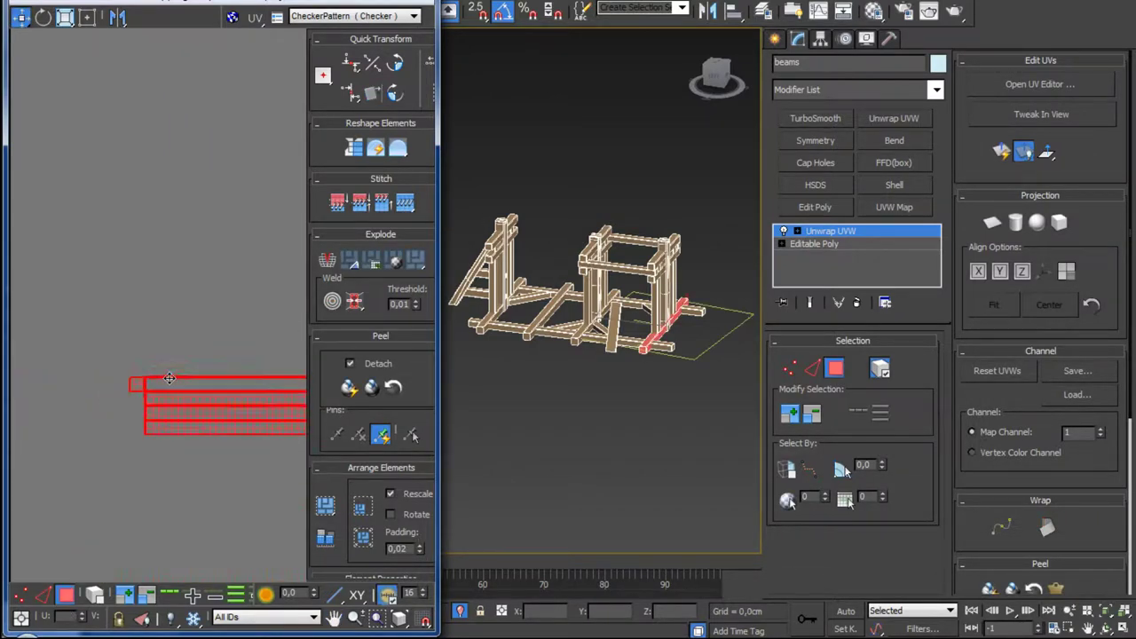
scroll(146, 379, down, 3)
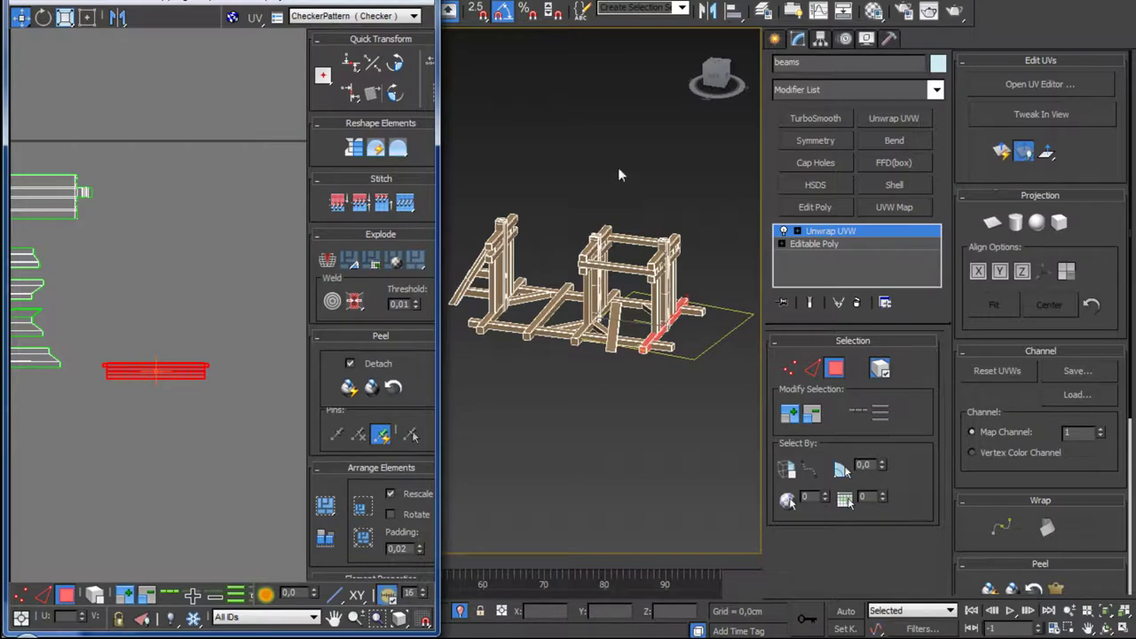
click(161, 6)
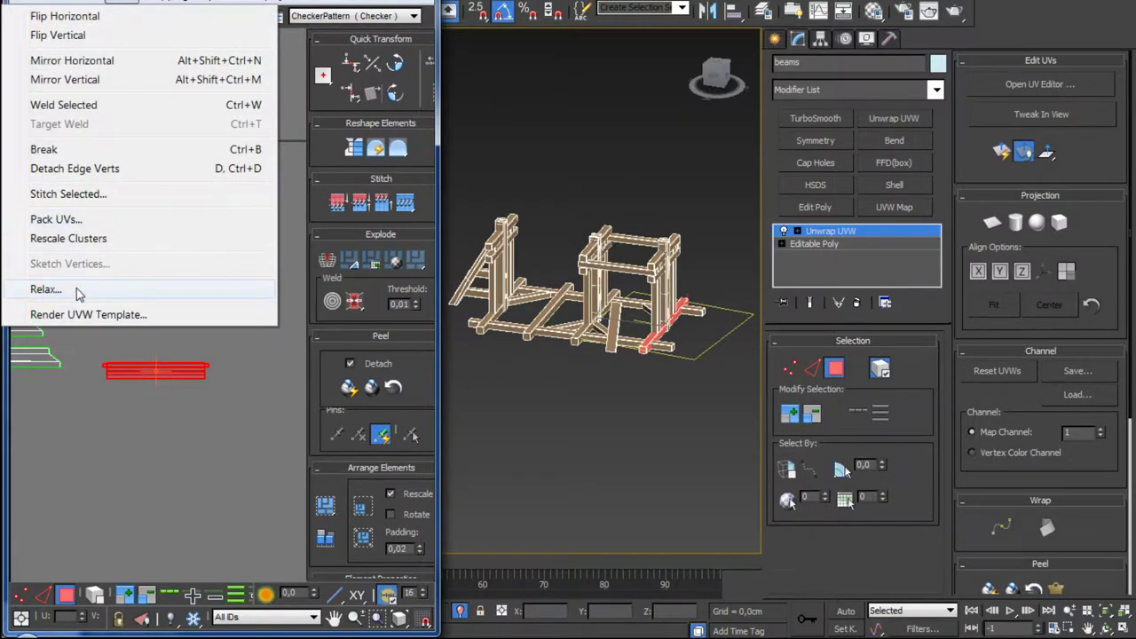
click(88, 288)
drag(175, 18, 891, 6)
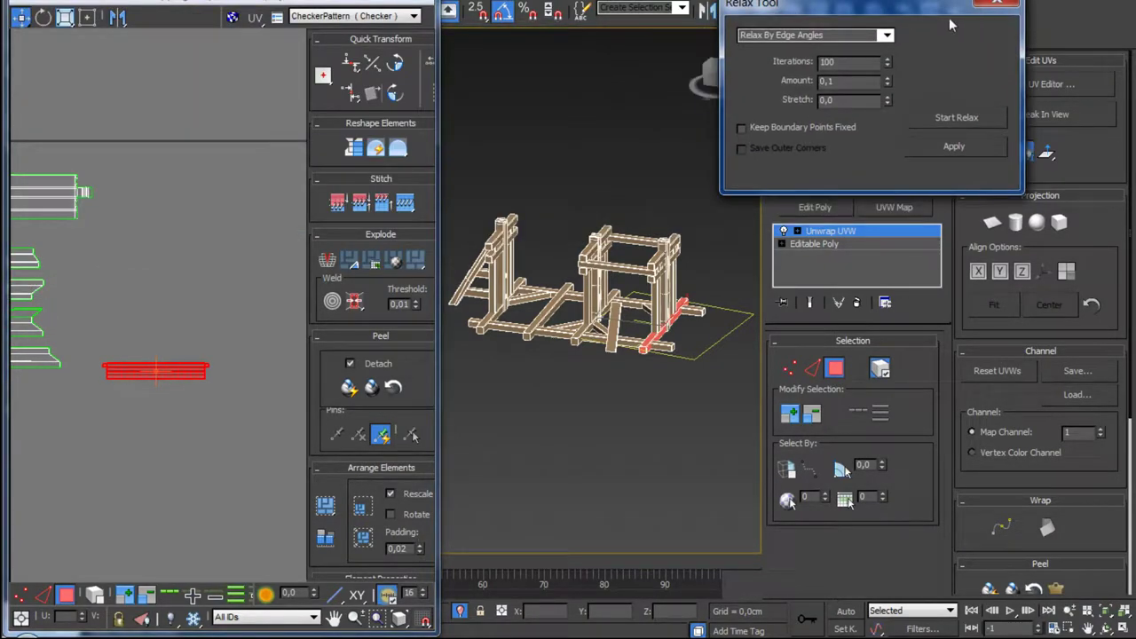
click(885, 34)
click(780, 46)
click(946, 117)
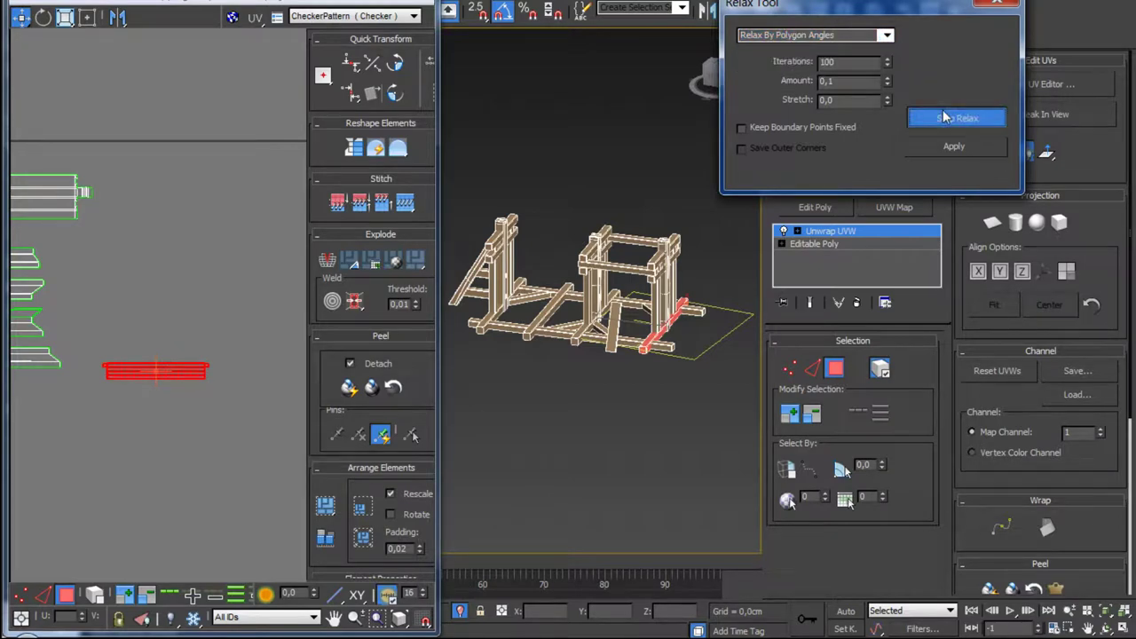
click(944, 116)
drag(904, 3, 995, 0)
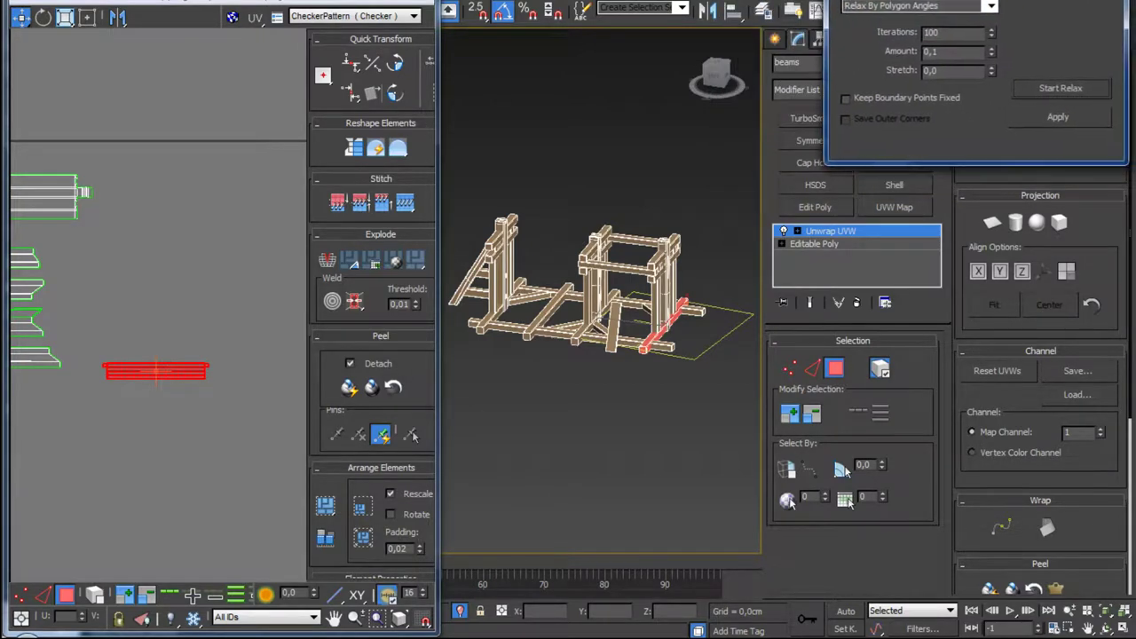
Step: Frame the red beam strips and bring up the Unwrap UVW modifier's context menu
middle_drag(257, 355, 251, 306)
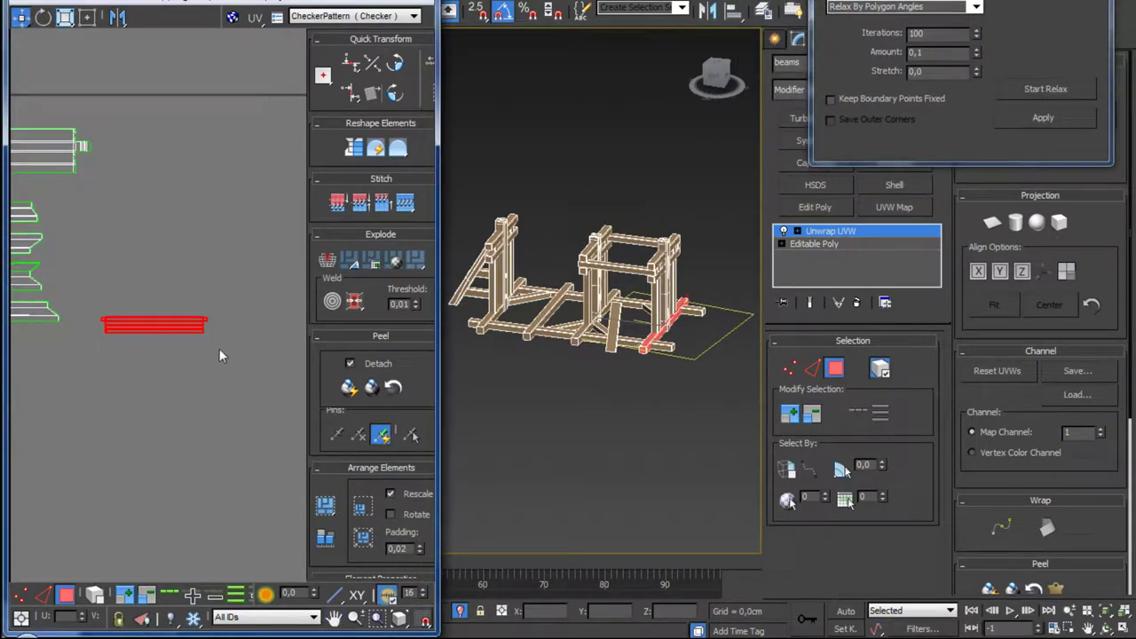
scroll(165, 332, up, 3)
scroll(168, 340, up, 2)
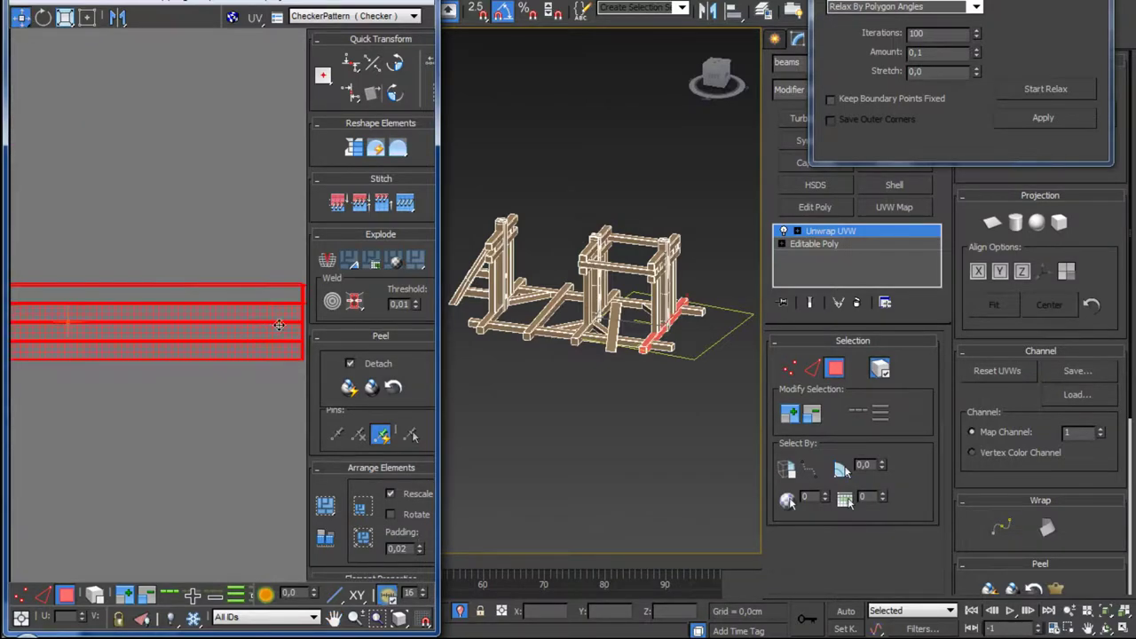
scroll(169, 342, up, 2)
scroll(169, 345, up, 2)
scroll(167, 346, down, 3)
scroll(167, 346, down, 1)
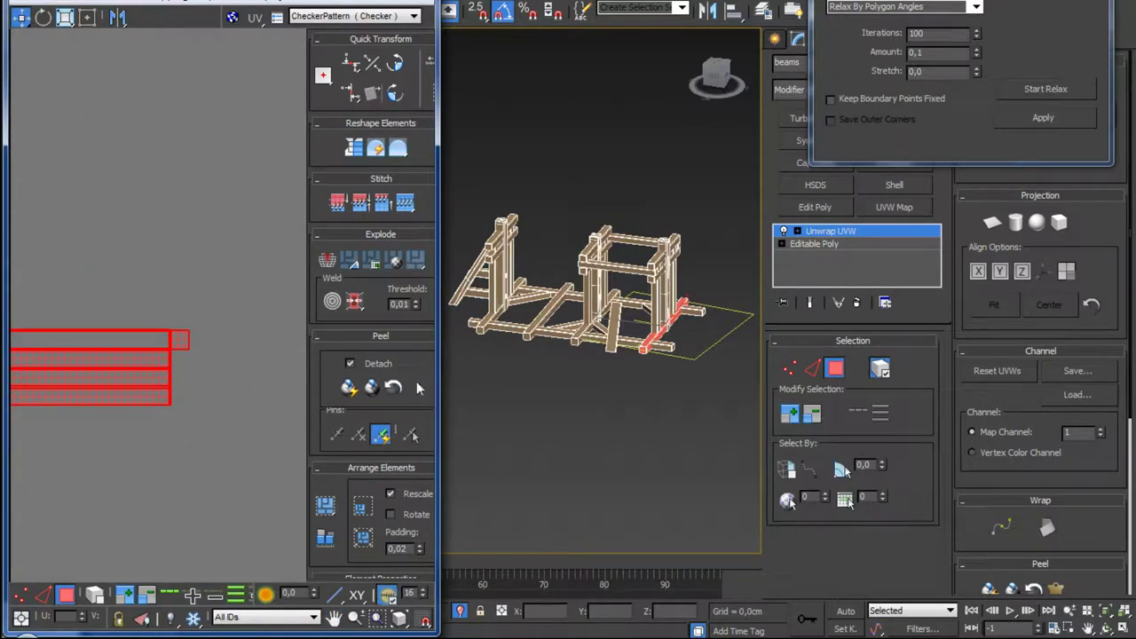
right_click(853, 236)
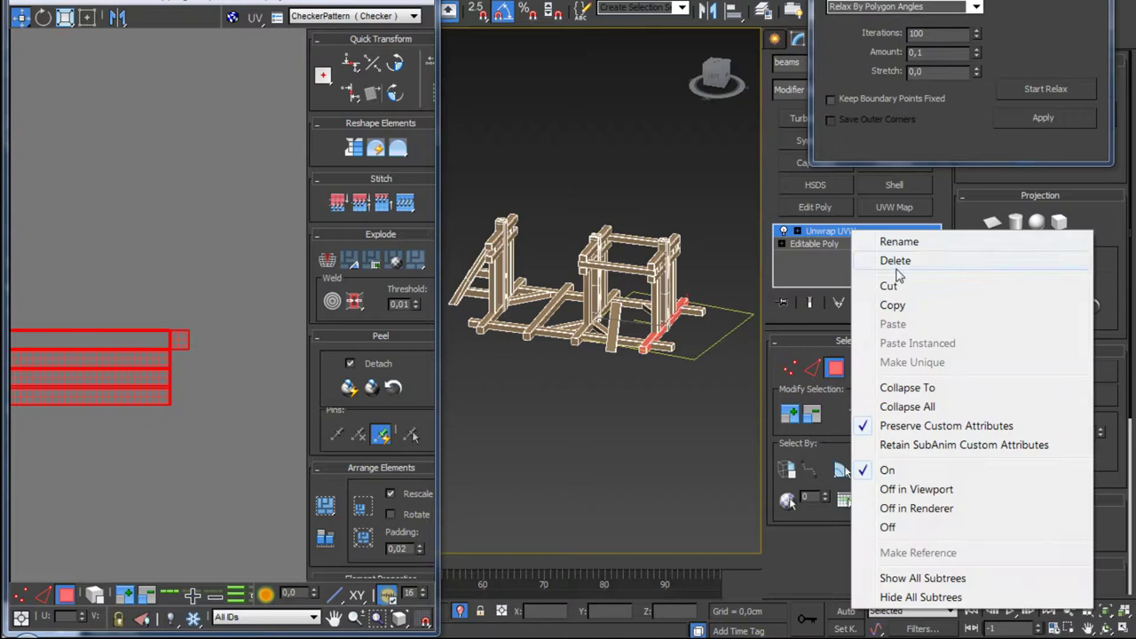
Step: Collapse the beams' unwrap into Editable Poly, add a fresh Unwrap UVW, and set face selection
click(941, 393)
scroll(661, 373, up, 5)
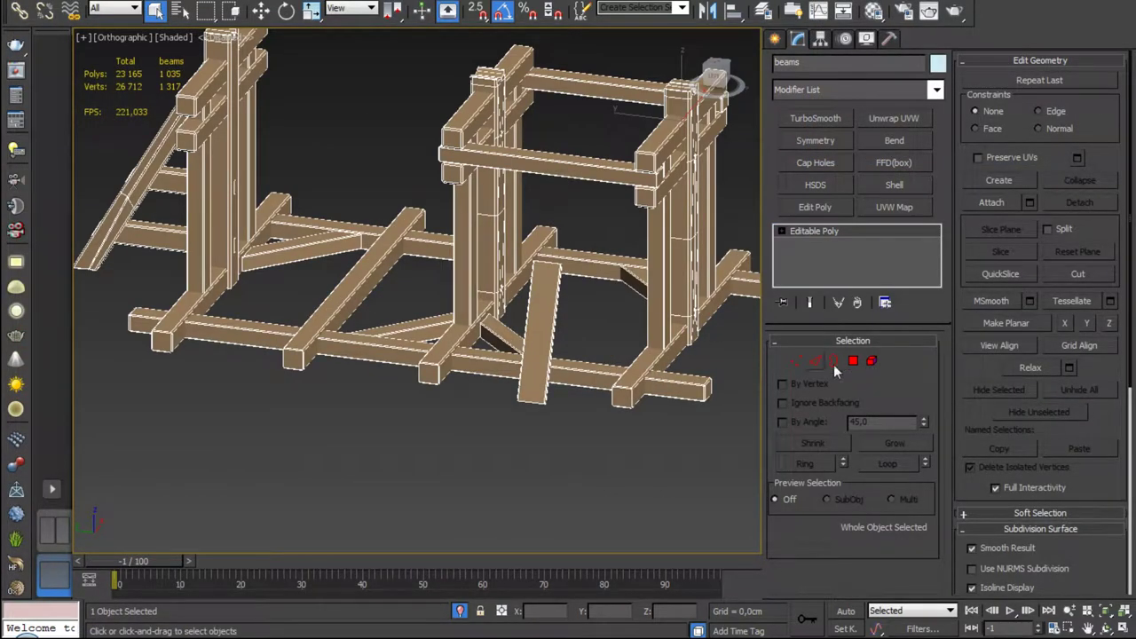
click(894, 118)
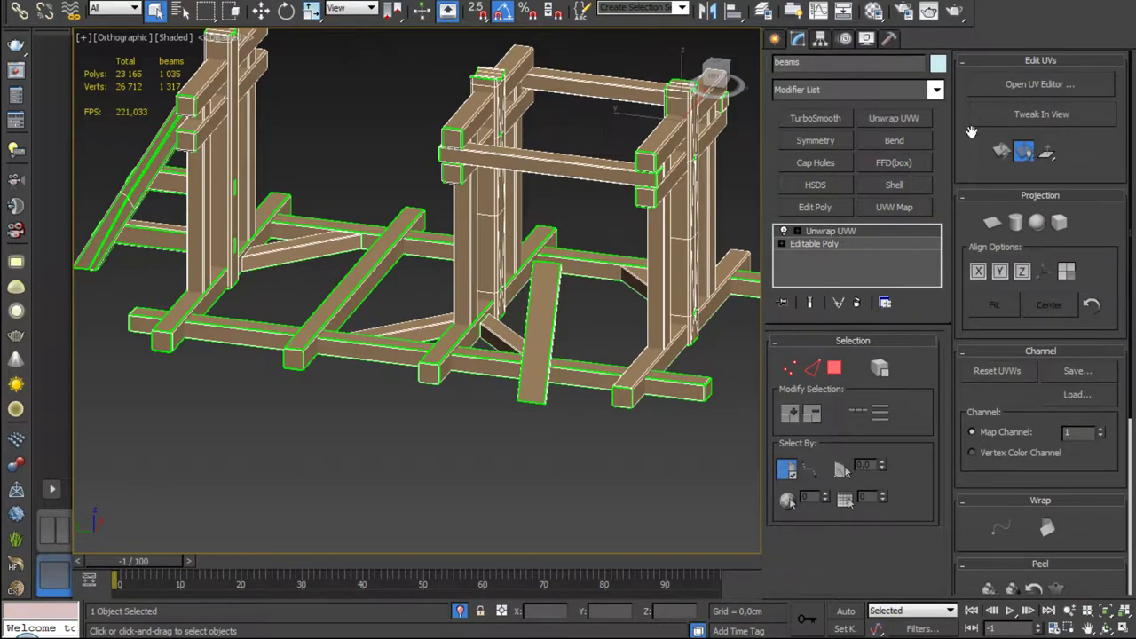
click(1039, 83)
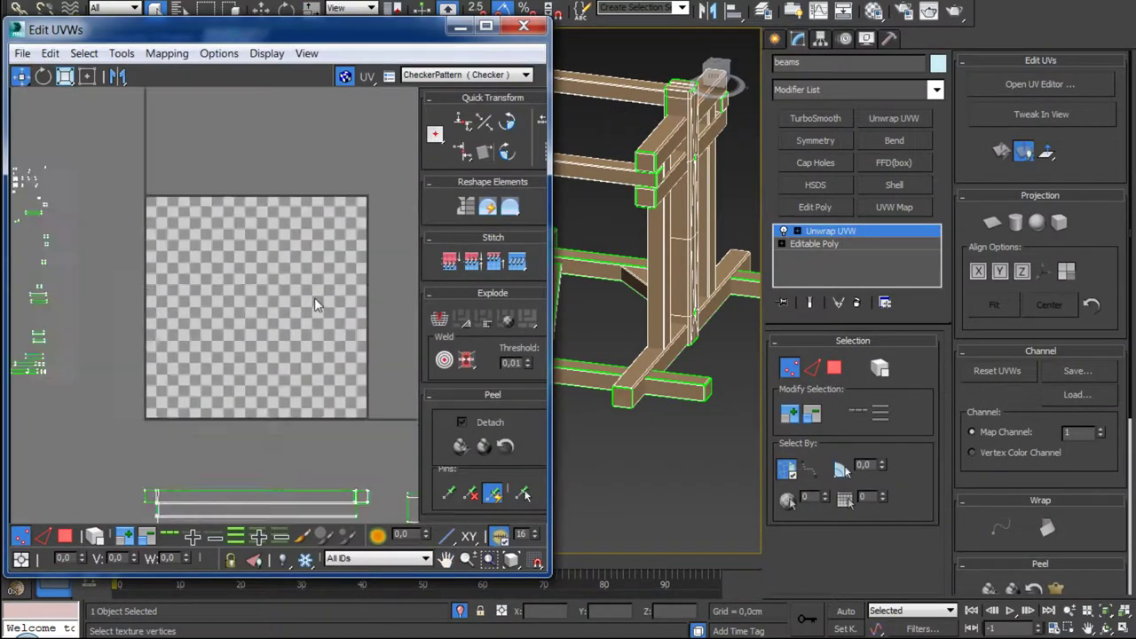
scroll(315, 304, down, 4)
scroll(237, 306, down, 2)
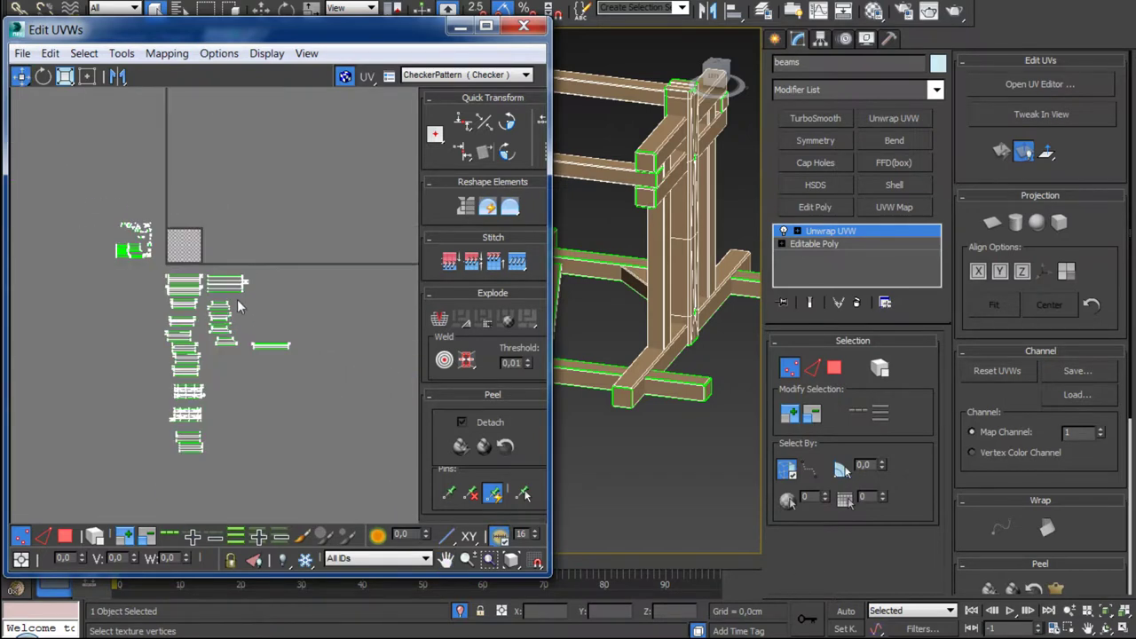
click(65, 536)
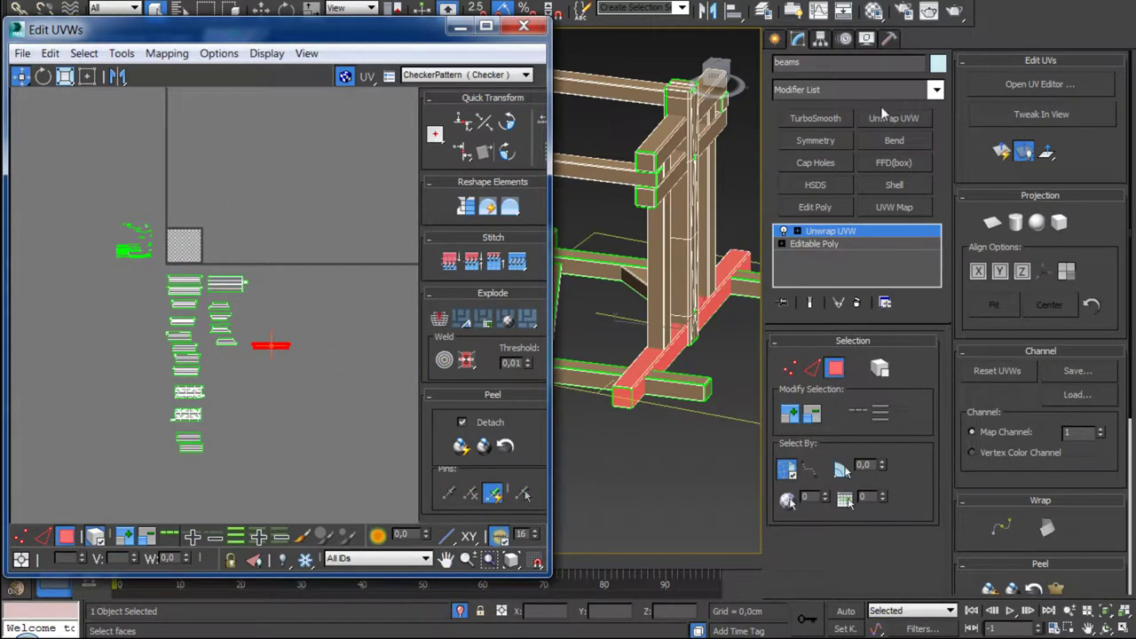
click(834, 243)
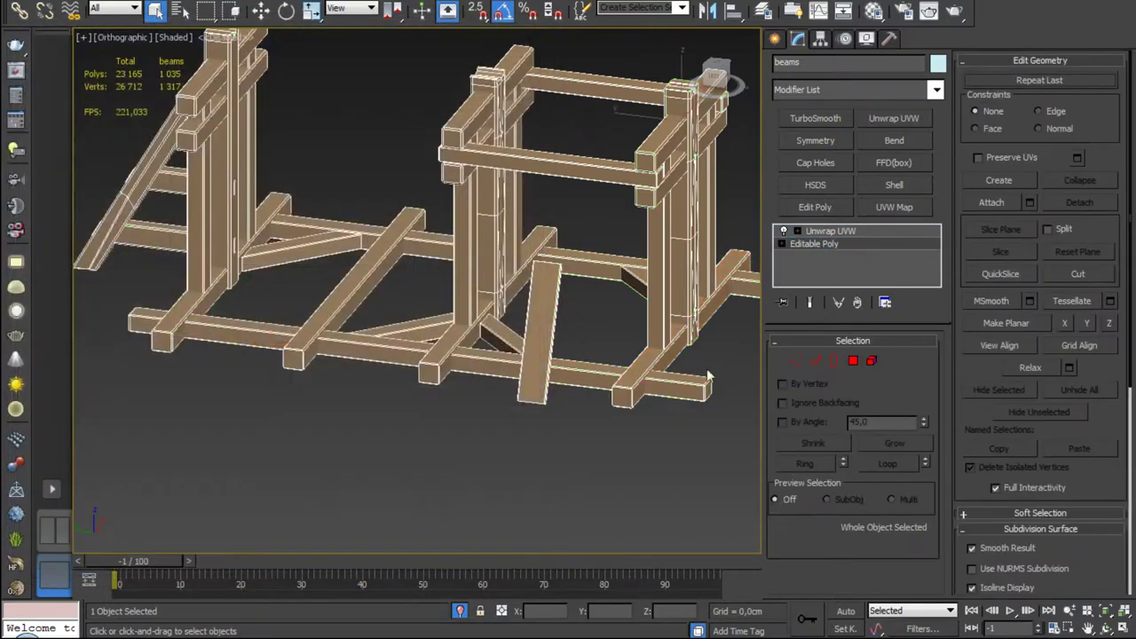
click(872, 362)
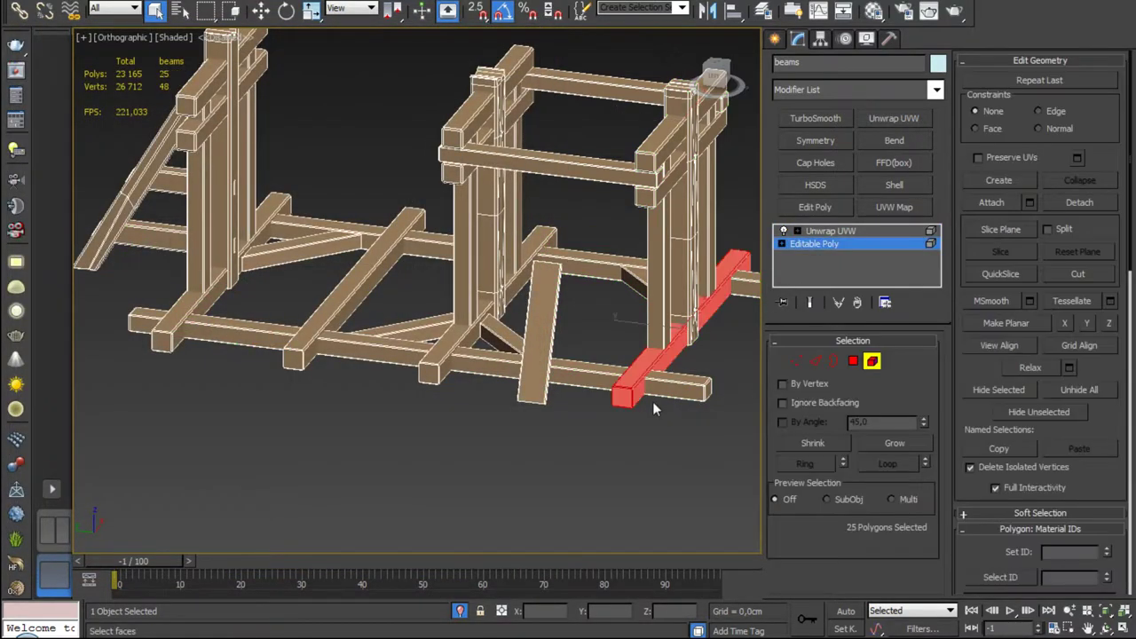
key(w)
alt+middle_drag(592, 405, 609, 420)
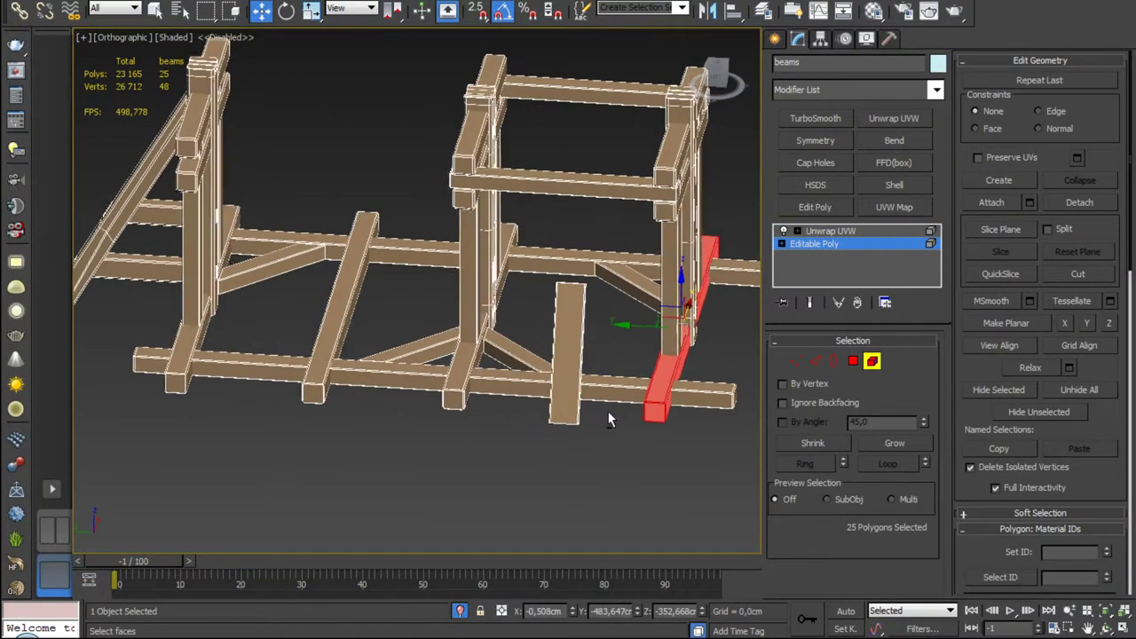
shift+drag(637, 346, 565, 394)
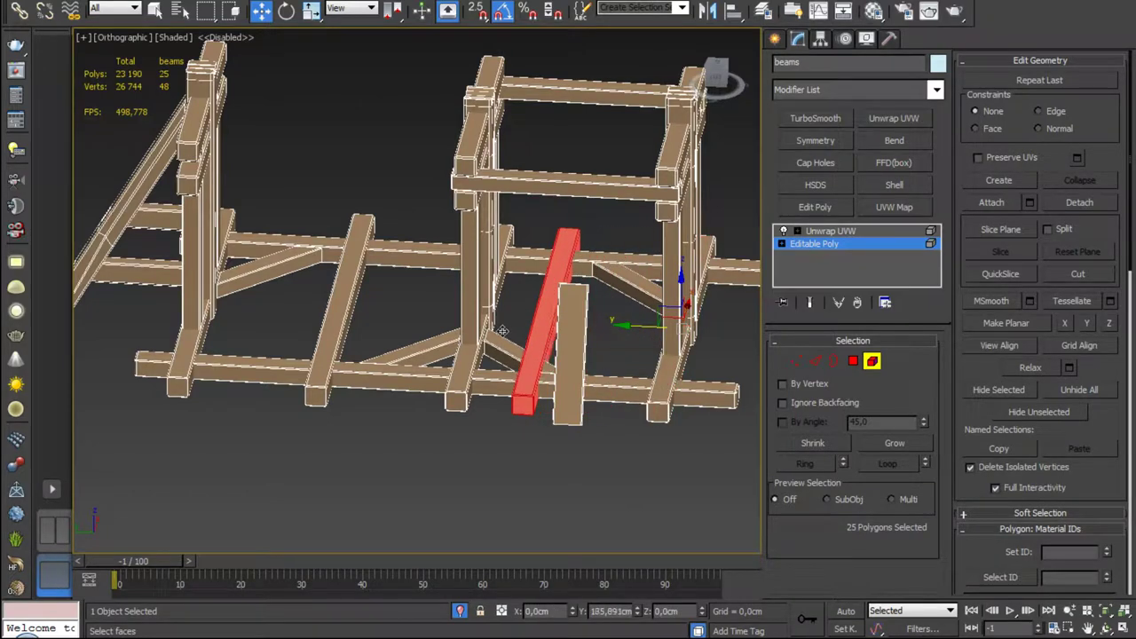
click(653, 321)
scroll(538, 345, up, 3)
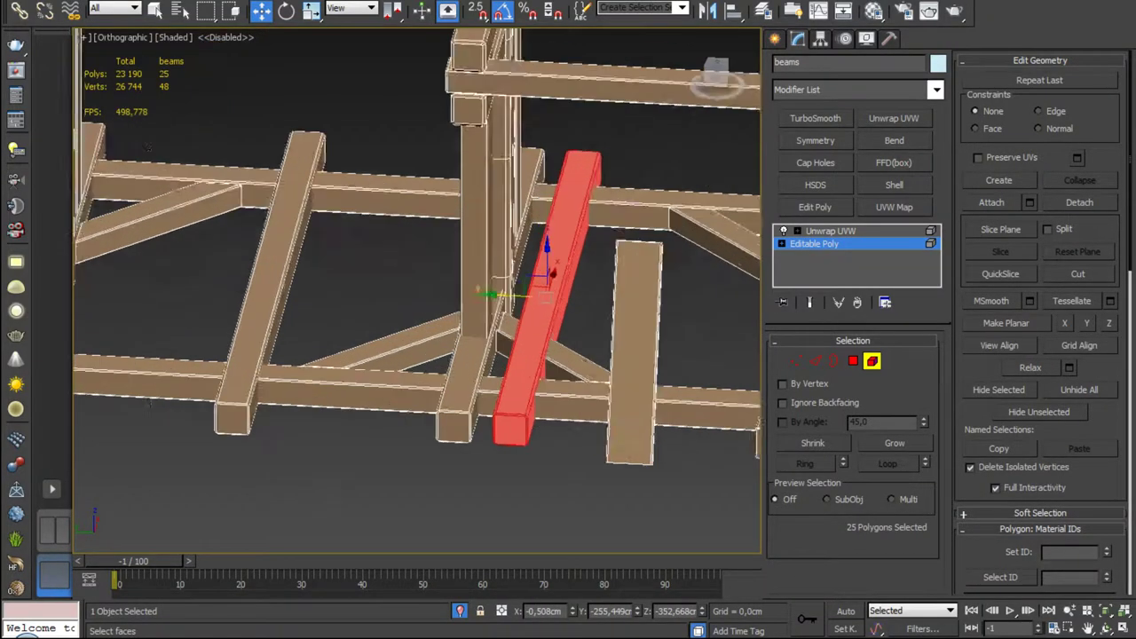
scroll(537, 344, up, 3)
drag(596, 294, 476, 242)
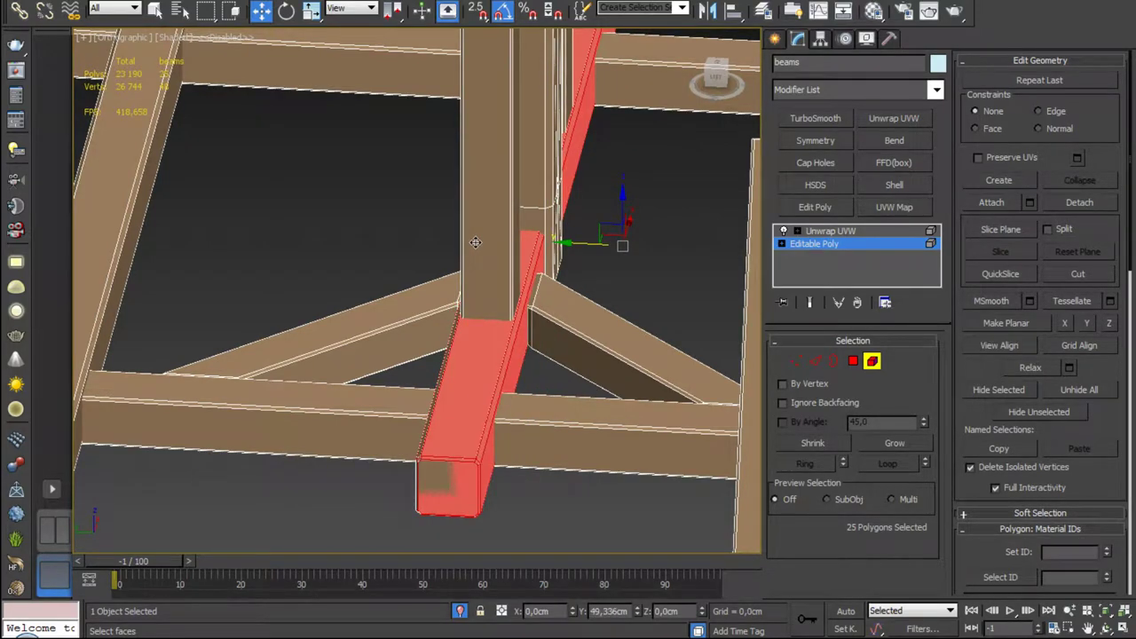
mouse_move(475, 243)
alt+middle_down()
mouse_move(414, 377)
mouse_move(621, 322)
mouse_move(593, 351)
alt+middle_up()
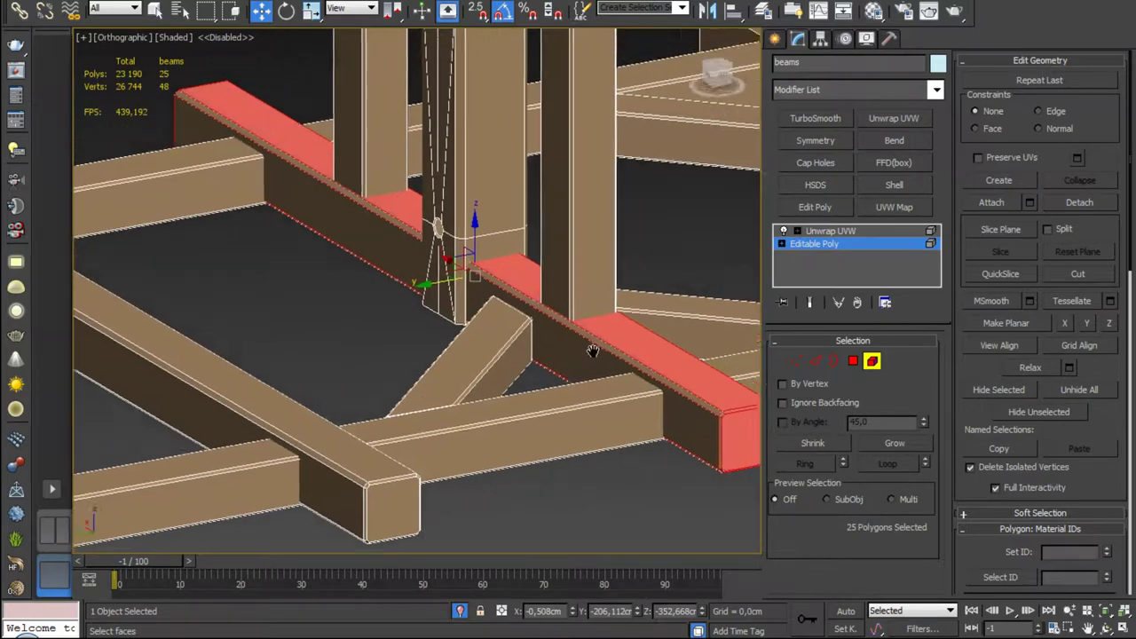
scroll(592, 352, up, 3)
scroll(560, 373, up, 2)
key(ctrl+d)
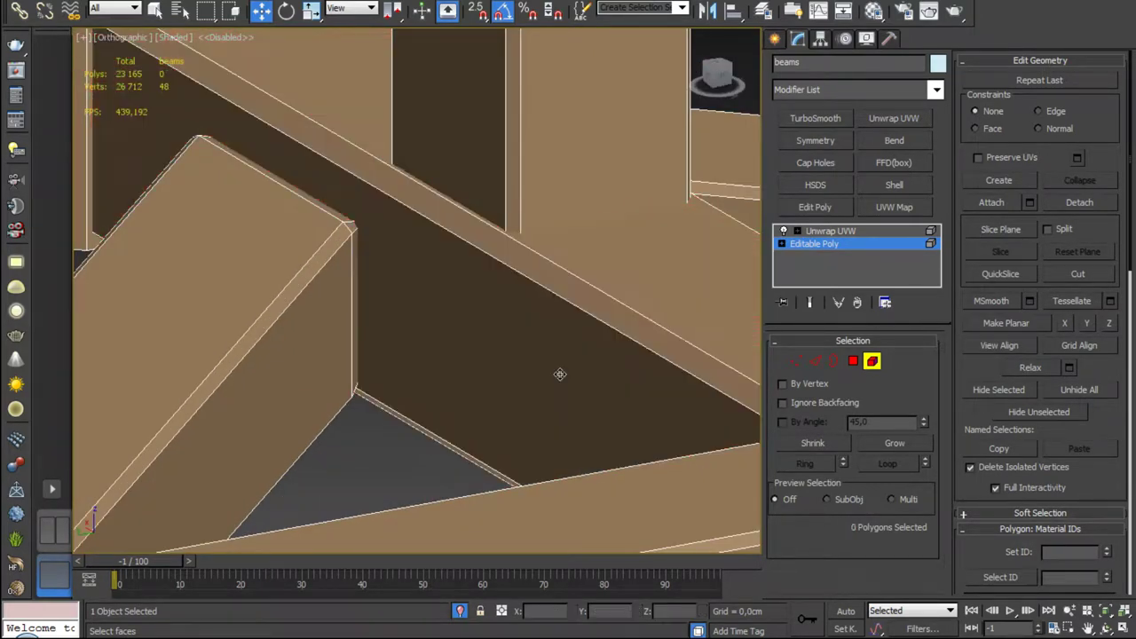
scroll(559, 374, down, 4)
click(534, 371)
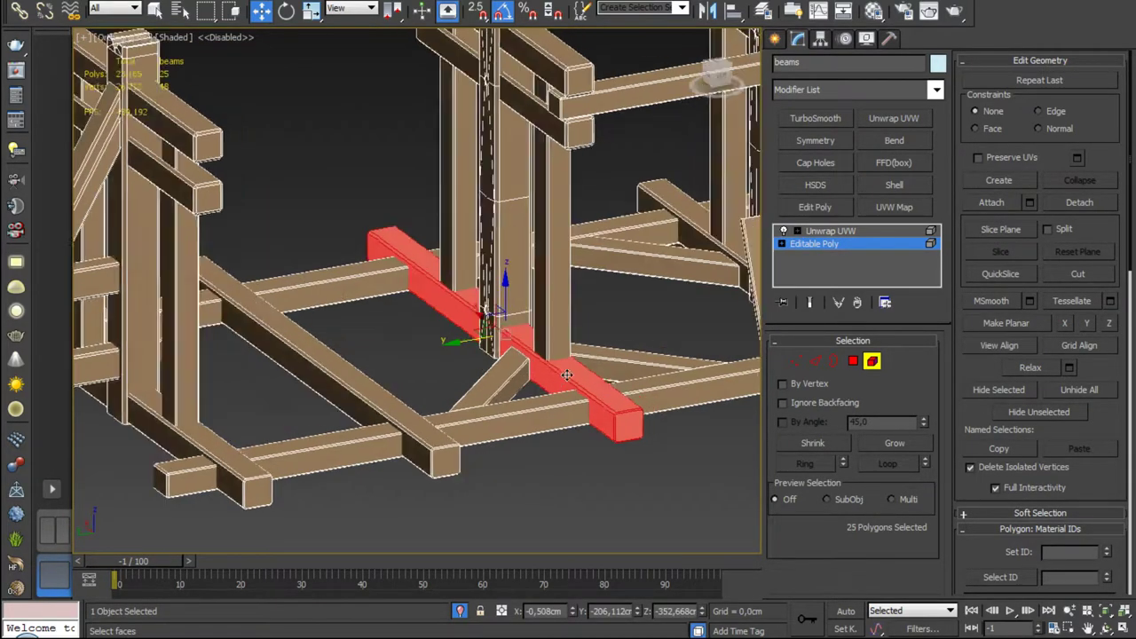
alt+middle_drag(443, 342, 467, 355)
shift+drag(451, 340, 358, 342)
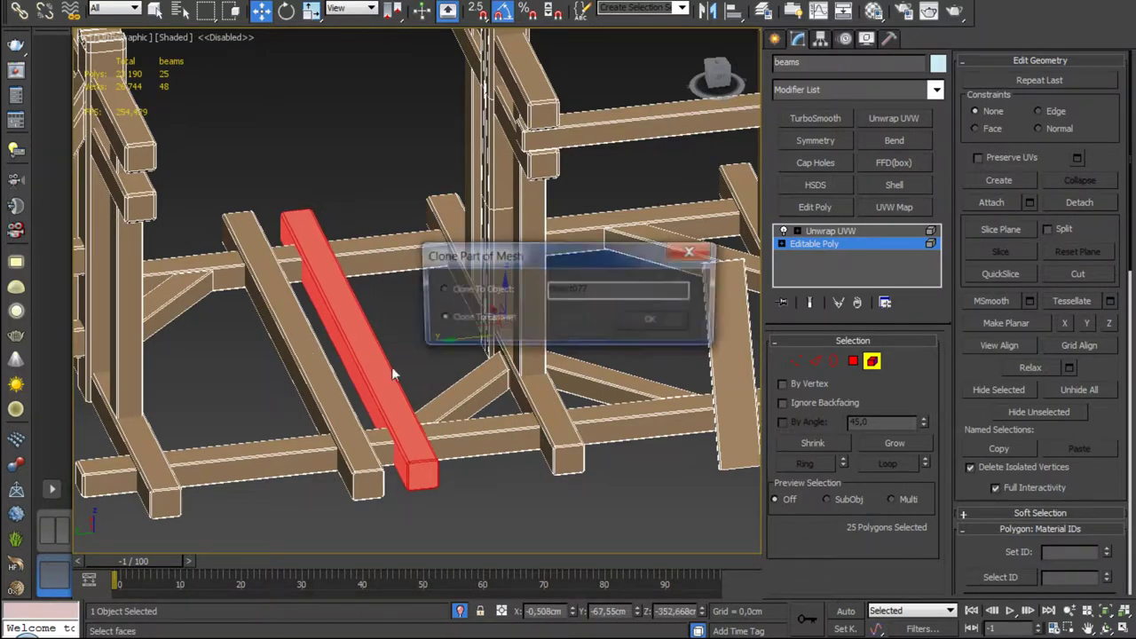
click(646, 328)
scroll(358, 341, up, 5)
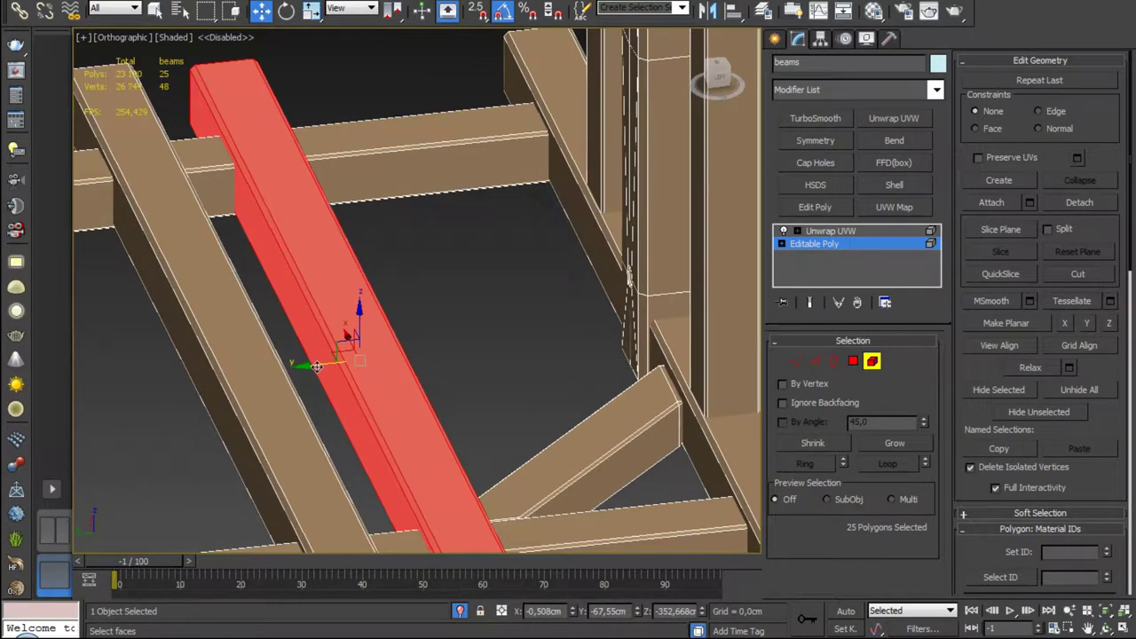
alt+middle_drag(358, 341, 196, 391)
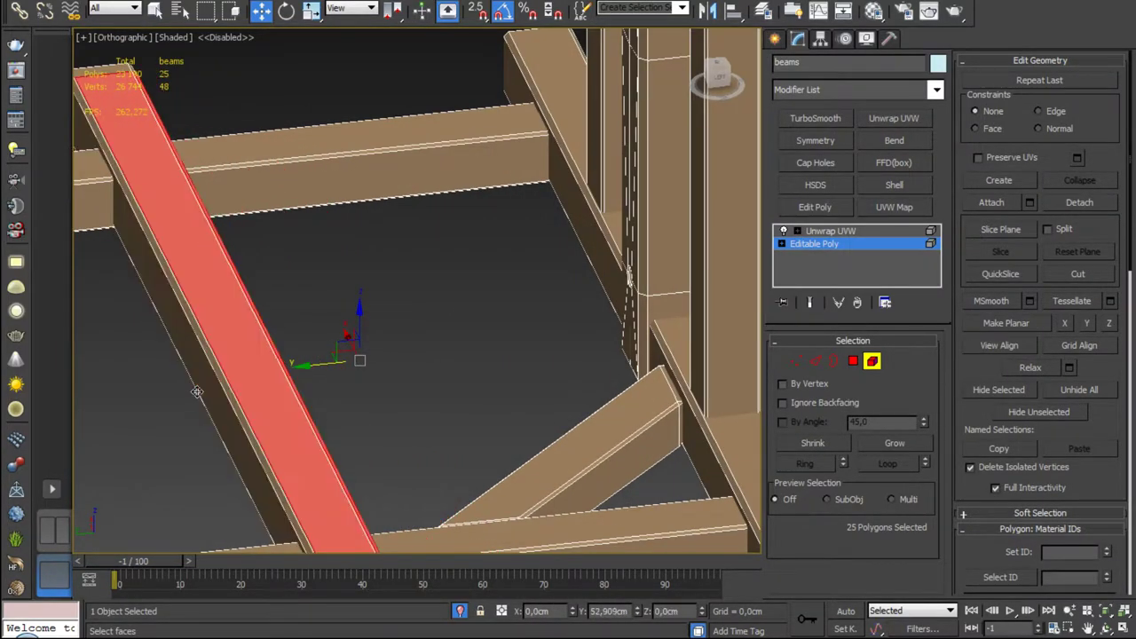
drag(196, 392, 197, 382)
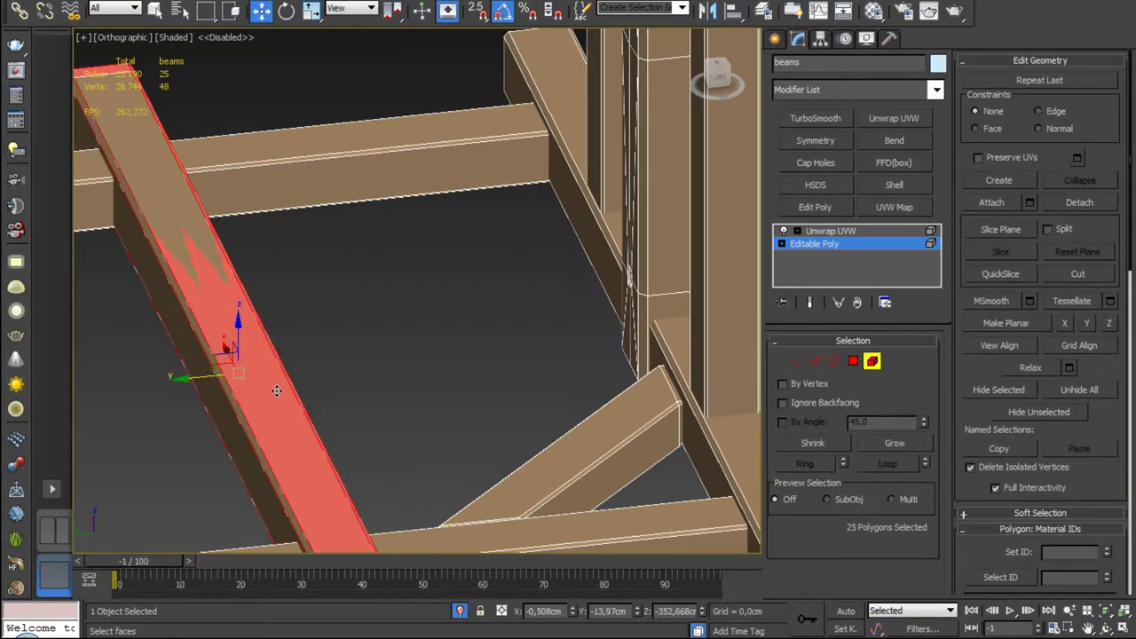
key(ctrl+d)
scroll(344, 307, down, 6)
click(345, 308)
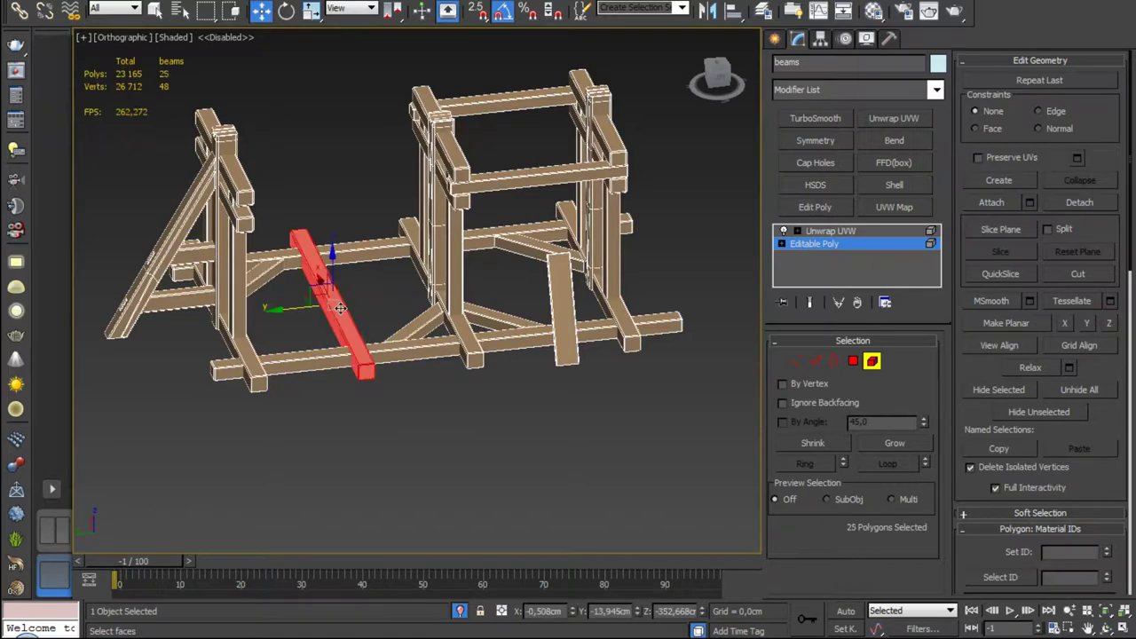
shift+drag(295, 311, 213, 321)
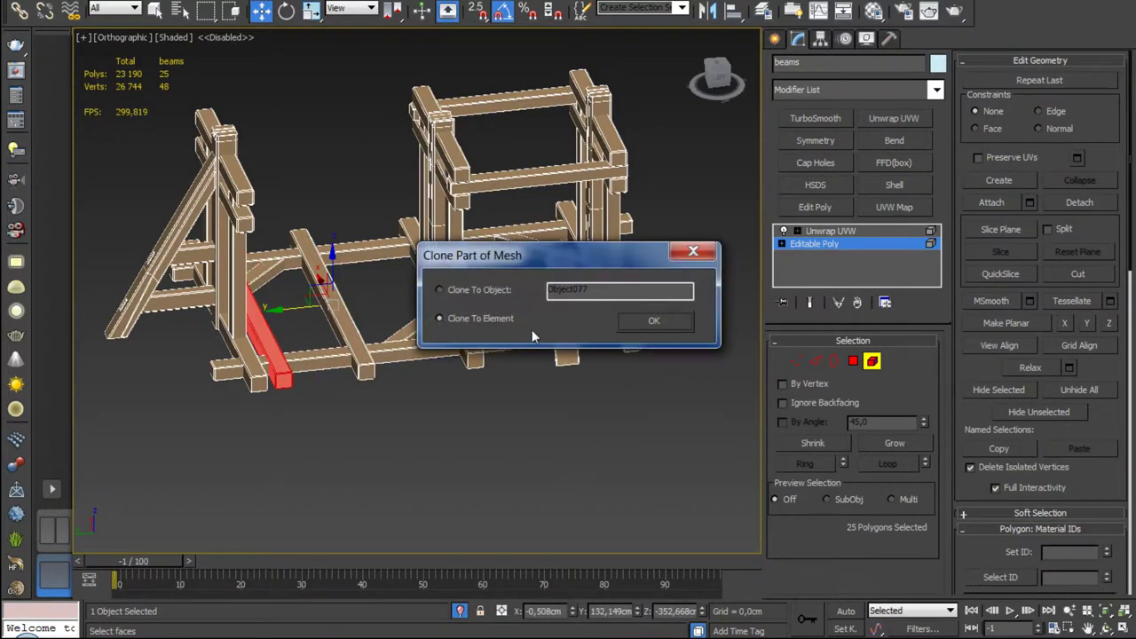
click(645, 323)
scroll(249, 267, up, 5)
scroll(239, 293, up, 4)
middle_drag(240, 293, 321, 255)
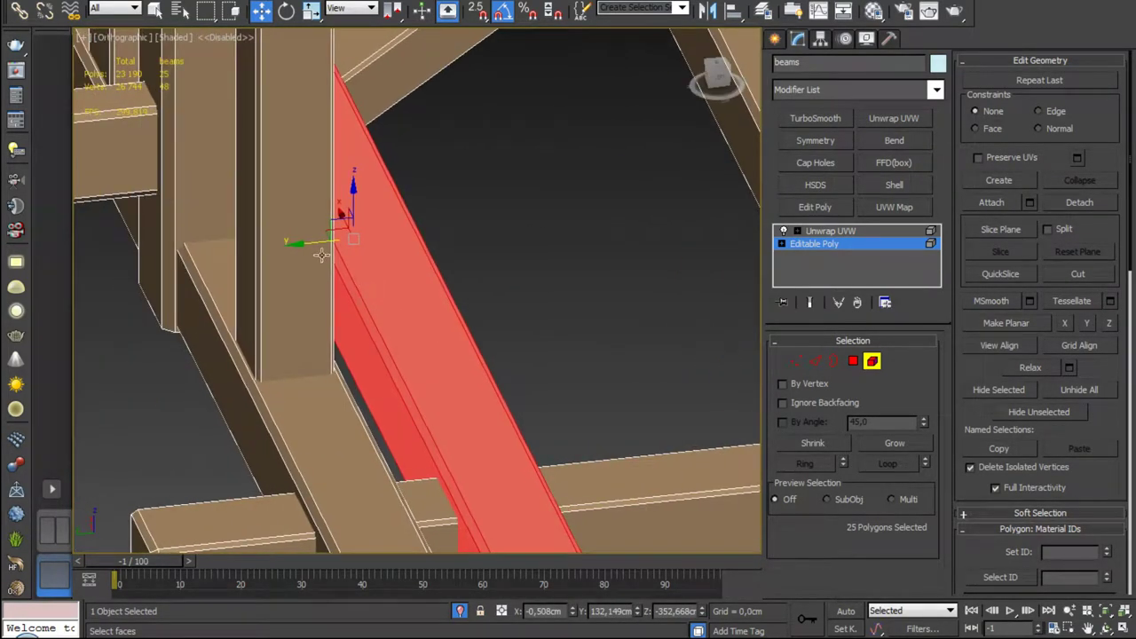
drag(309, 244, 169, 291)
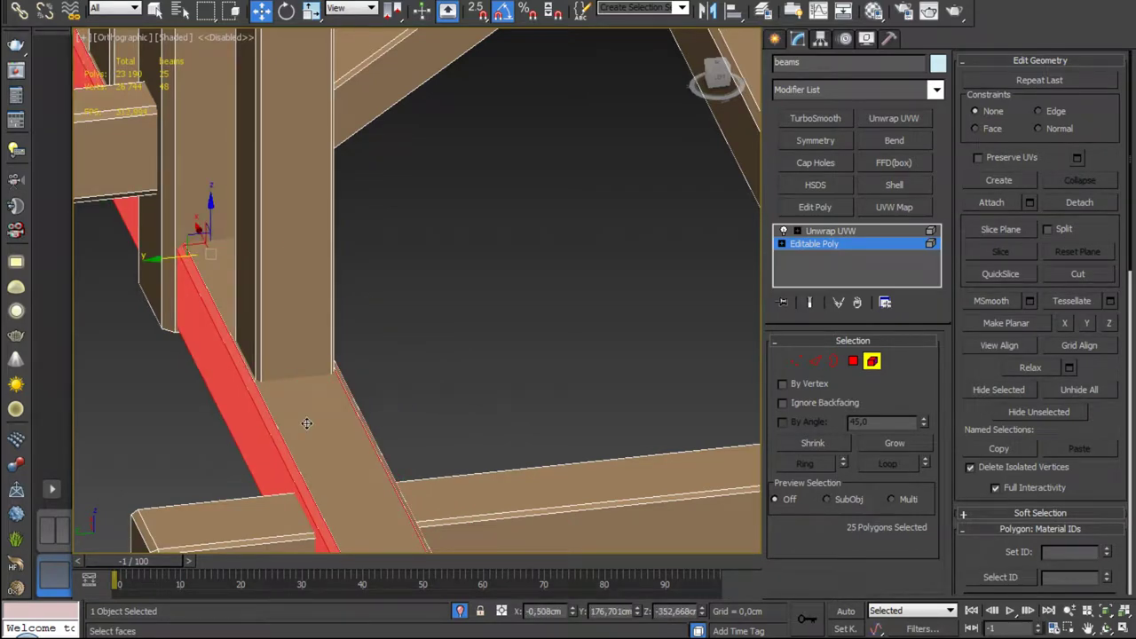
key(ctrl+z)
click(388, 311)
scroll(388, 311, down, 5)
scroll(432, 296, down, 5)
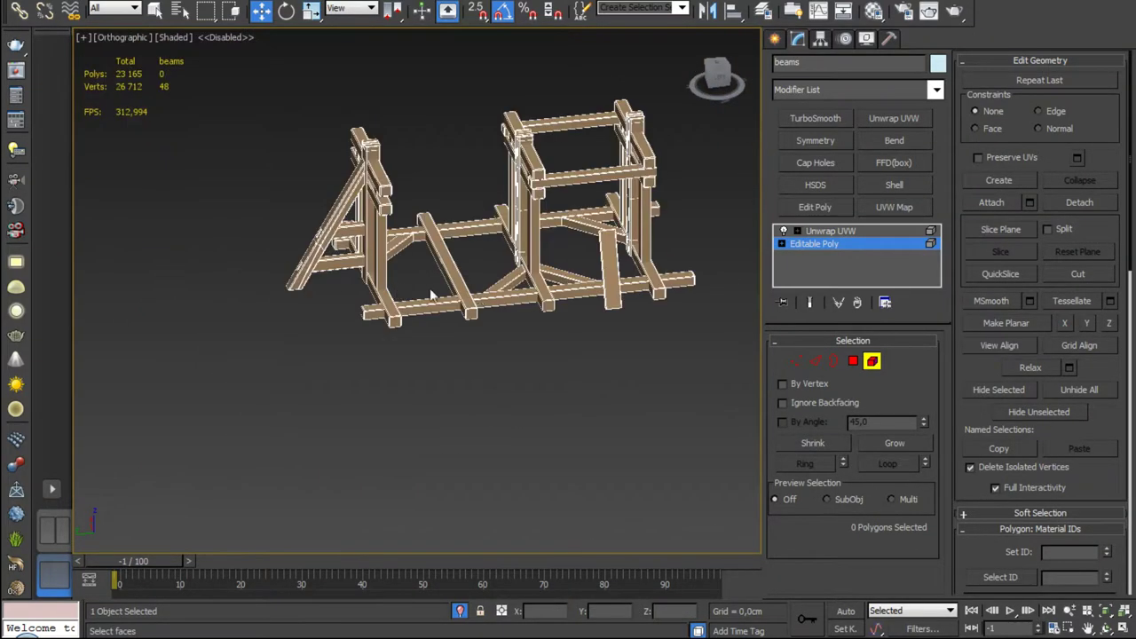
Step: Reopen the beams' UV editor at face level with seams hidden and all faces selected
click(831, 232)
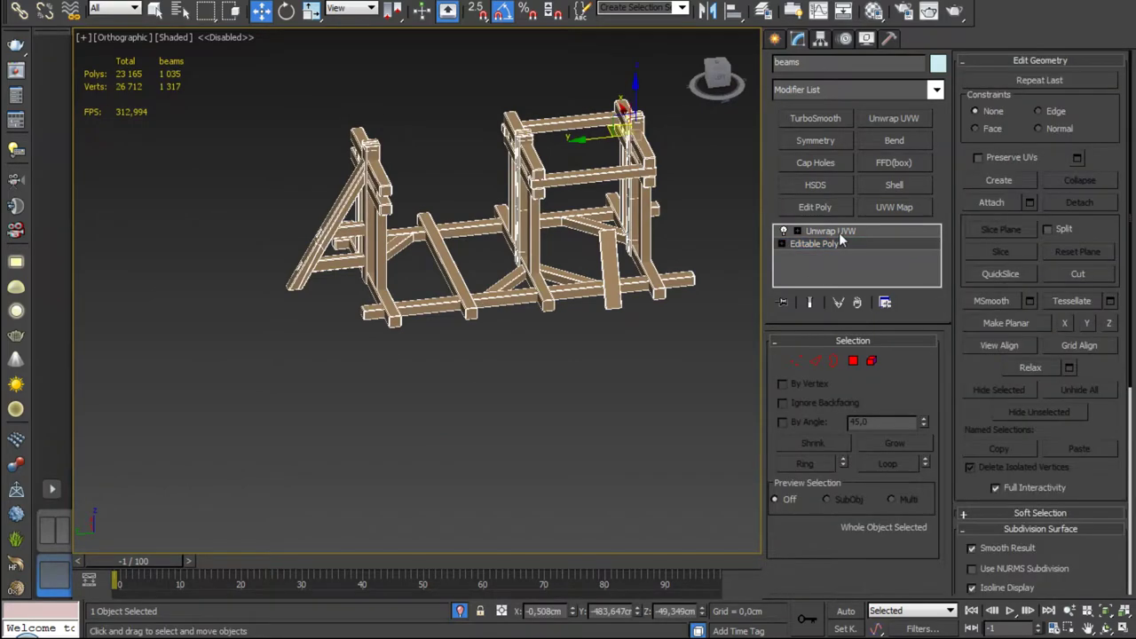
click(1010, 85)
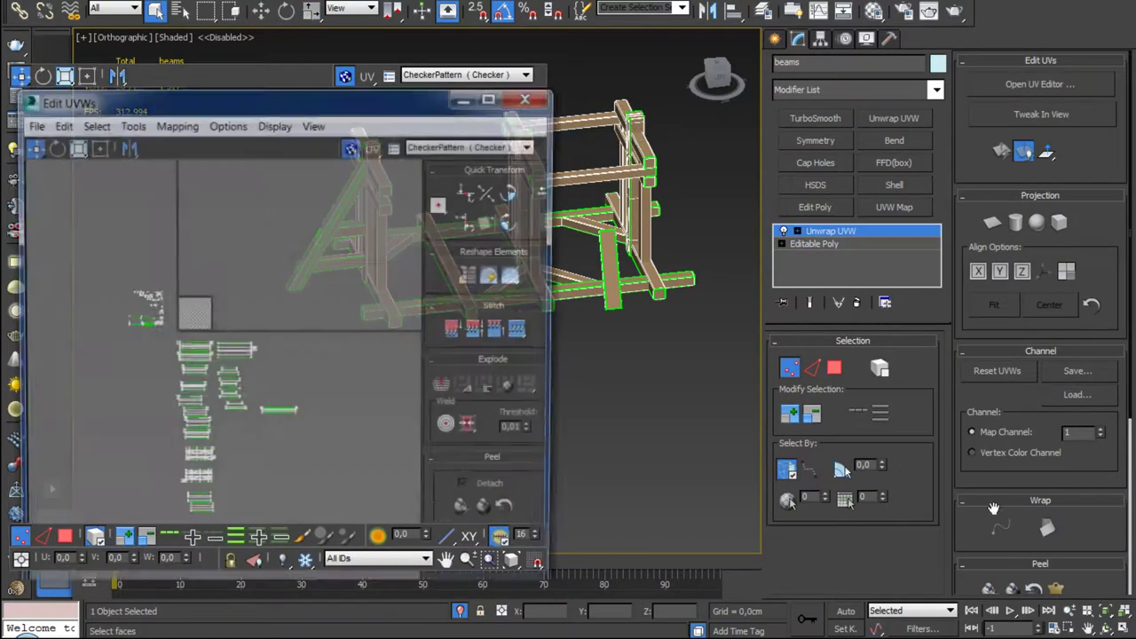
scroll(994, 399, down, 5)
click(974, 464)
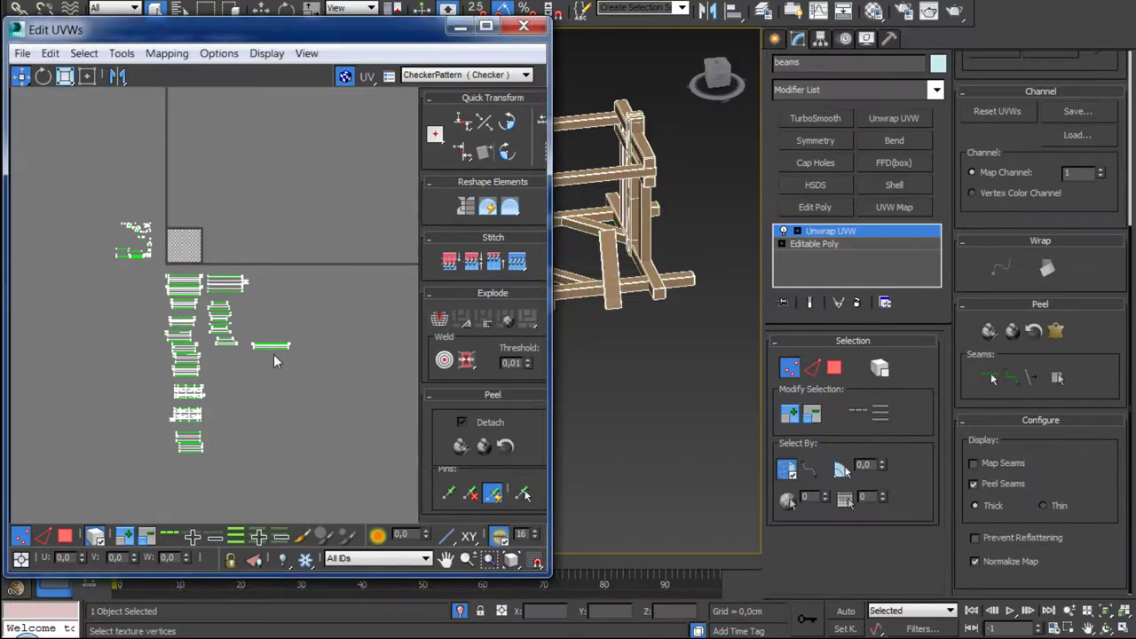
click(348, 75)
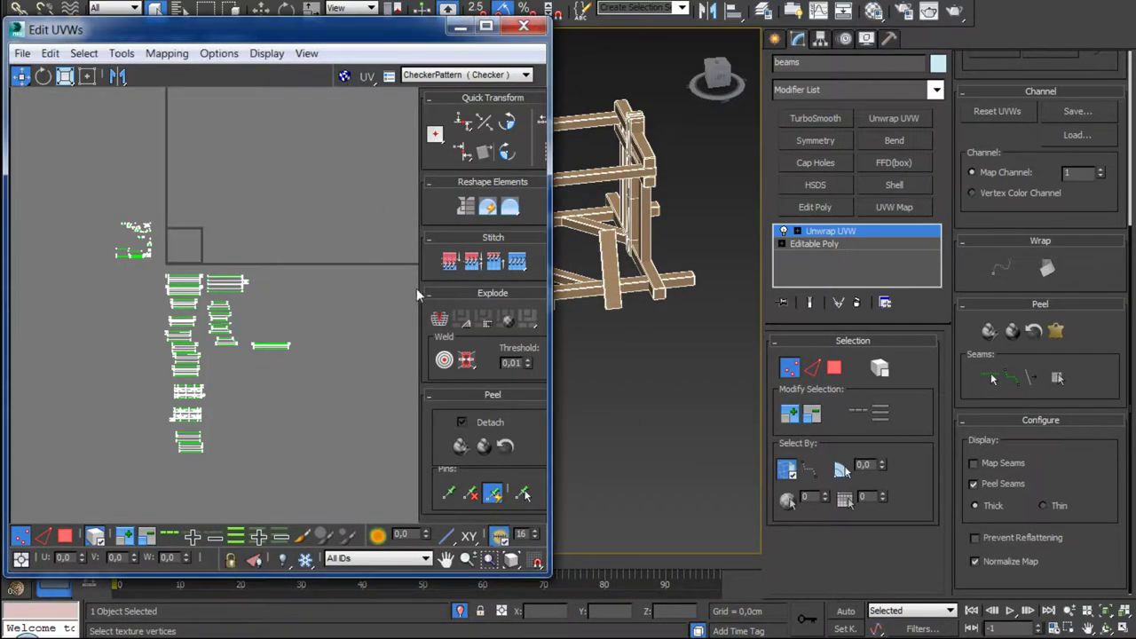
click(835, 367)
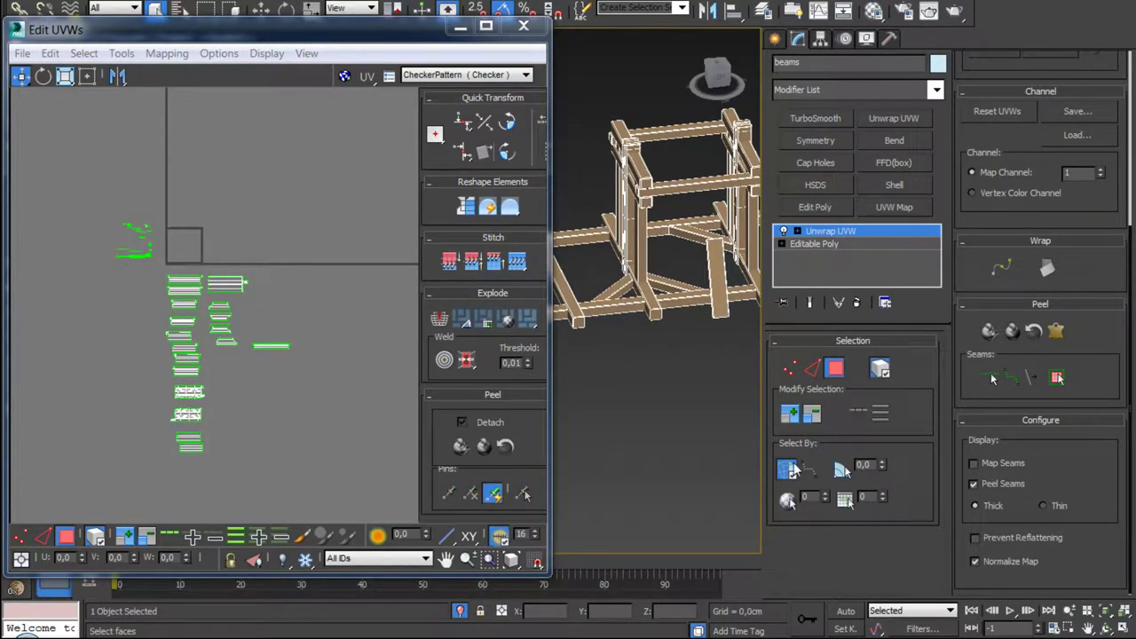
click(346, 256)
key(ctrl+a)
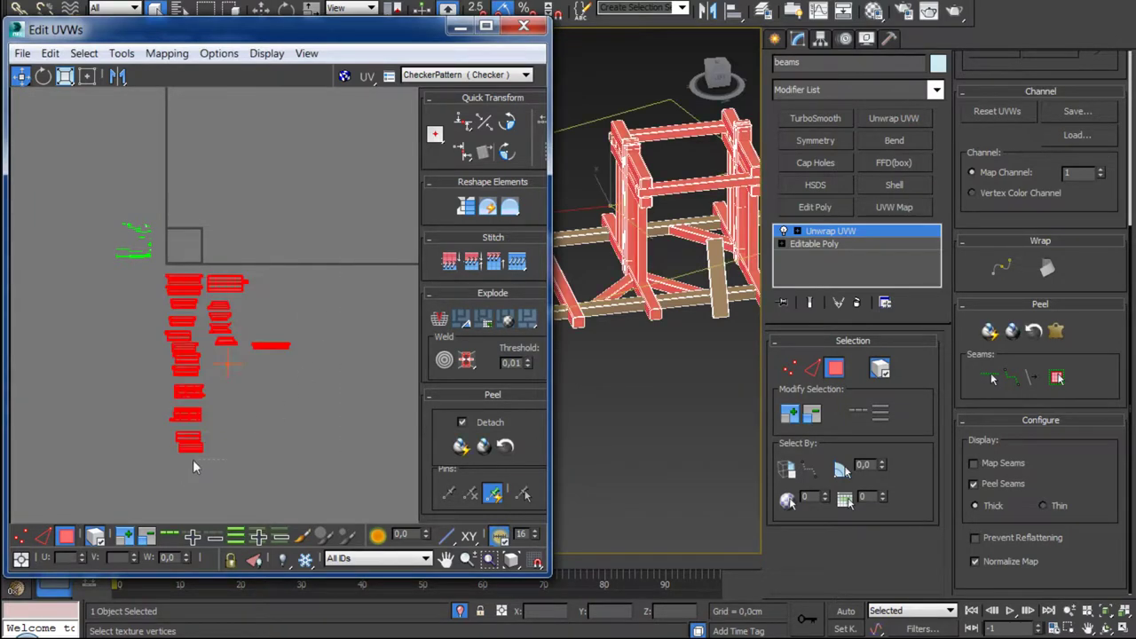
Step: Orbit to the front and select only the long front ground beam
mouse_move(621, 417)
alt+middle_down()
mouse_move(689, 449)
mouse_move(648, 466)
mouse_move(597, 424)
mouse_move(754, 362)
mouse_move(724, 373)
alt+middle_up()
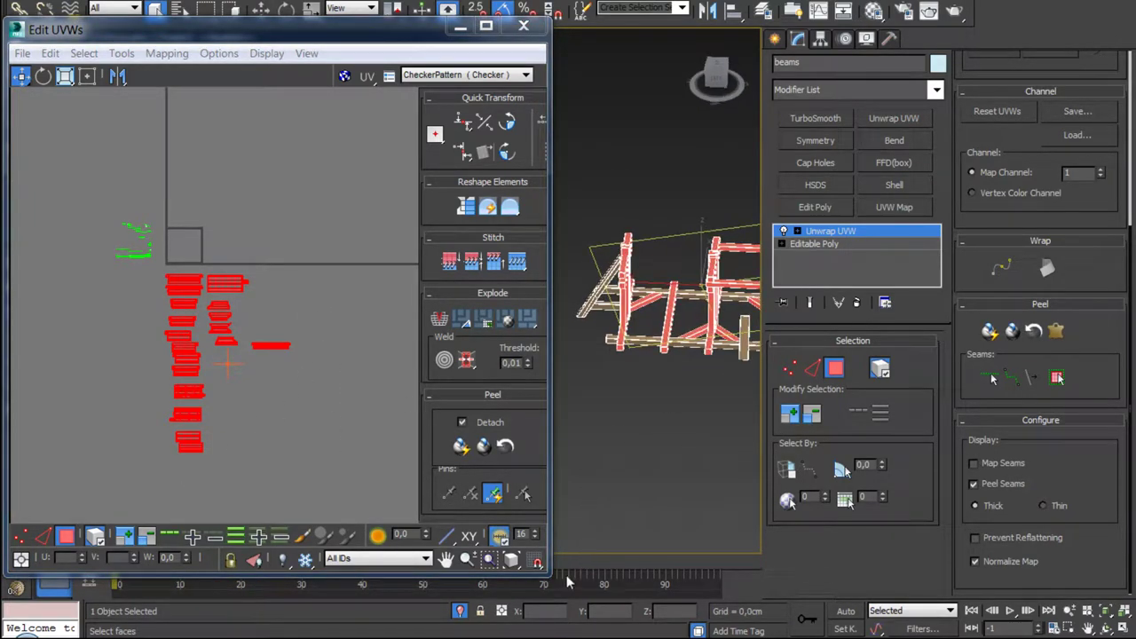
drag(551, 572, 366, 632)
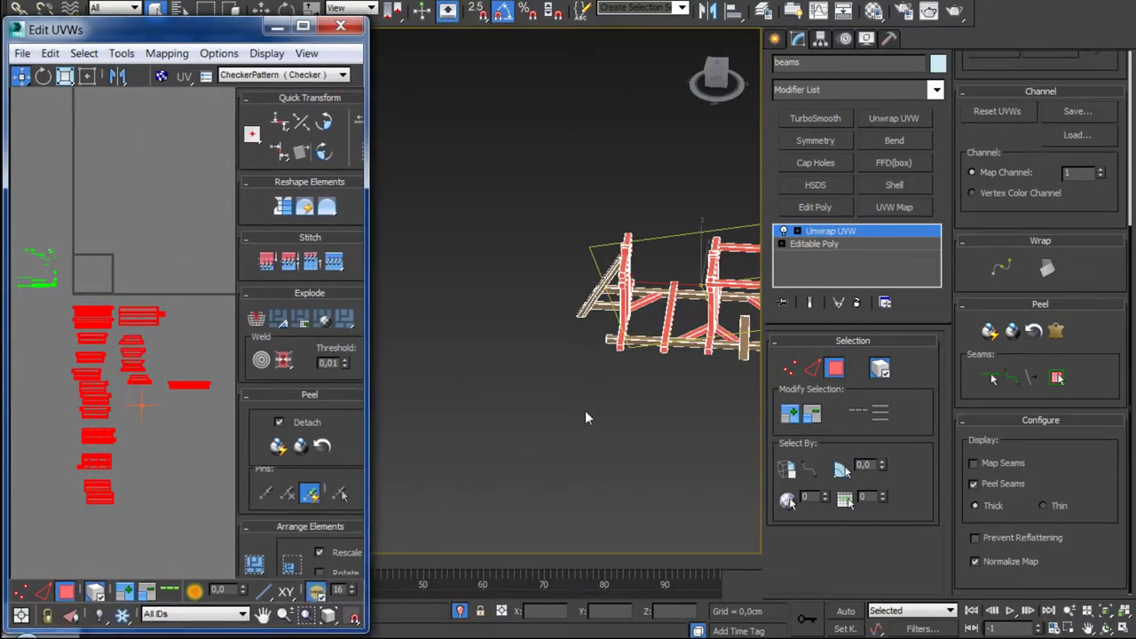
scroll(453, 426, up, 3)
scroll(595, 346, up, 2)
key(z)
scroll(593, 364, up, 2)
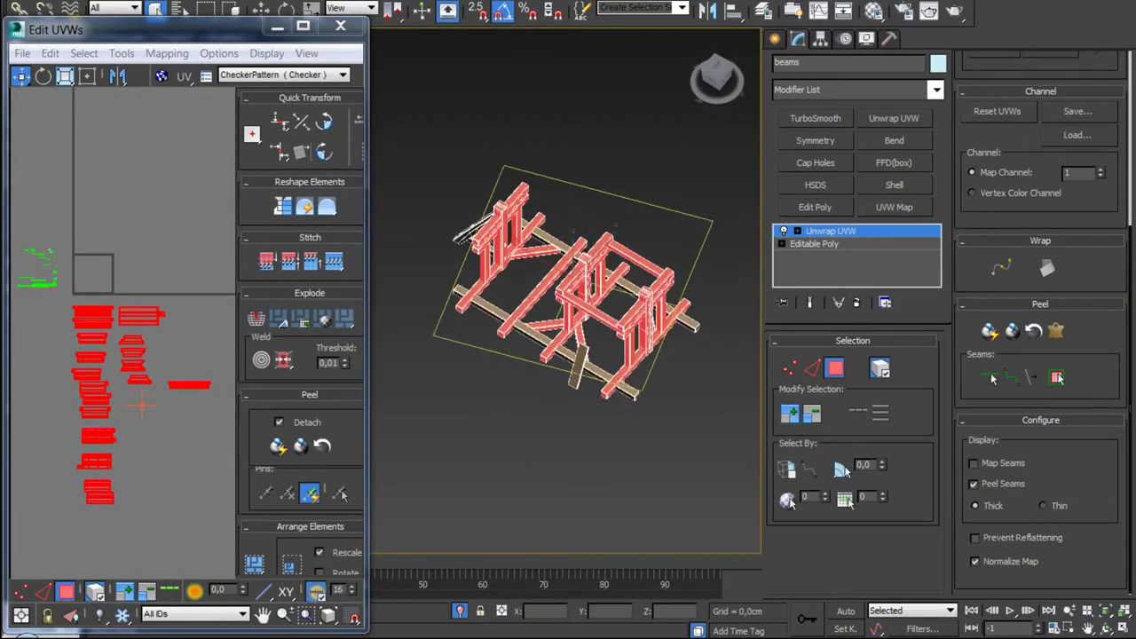
scroll(590, 368, up, 3)
scroll(585, 373, up, 1)
scroll(581, 378, up, 2)
alt+middle_drag(582, 378, 654, 364)
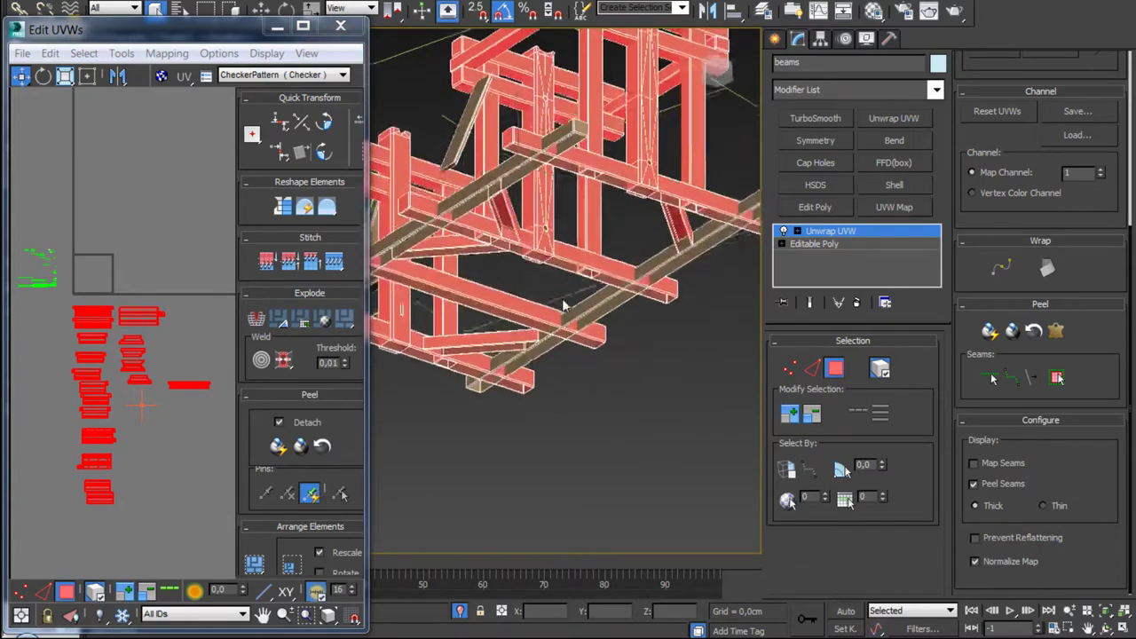
click(653, 363)
scroll(655, 373, down, 2)
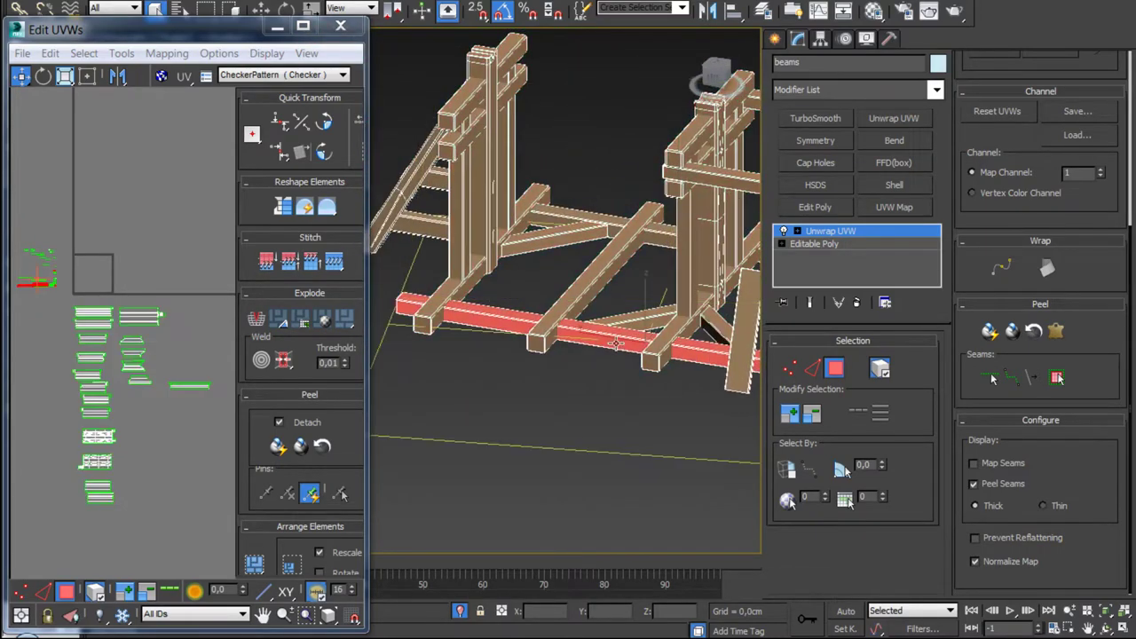
scroll(659, 386, down, 3)
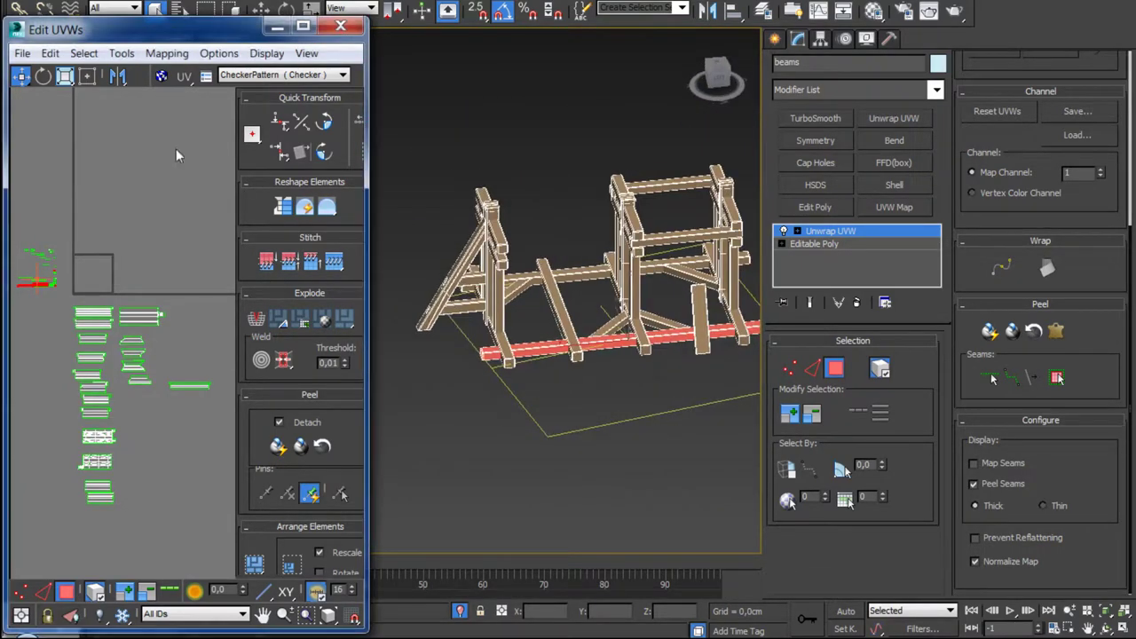
click(167, 53)
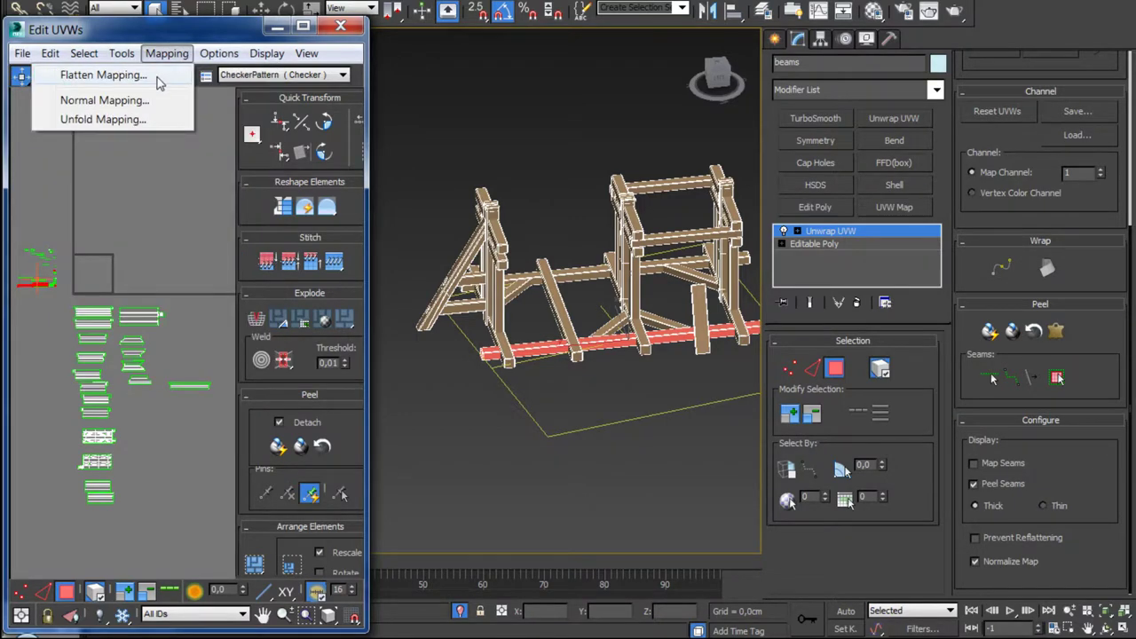
Step: Flatten the front ground beam's faces and move its new shell down and right
click(158, 77)
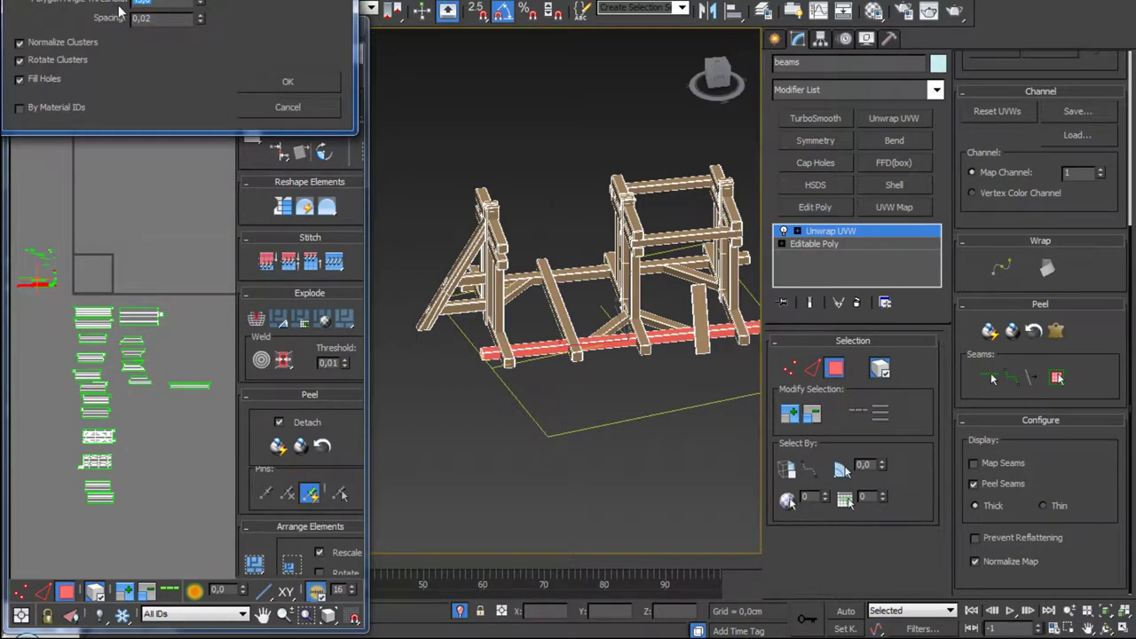
click(285, 82)
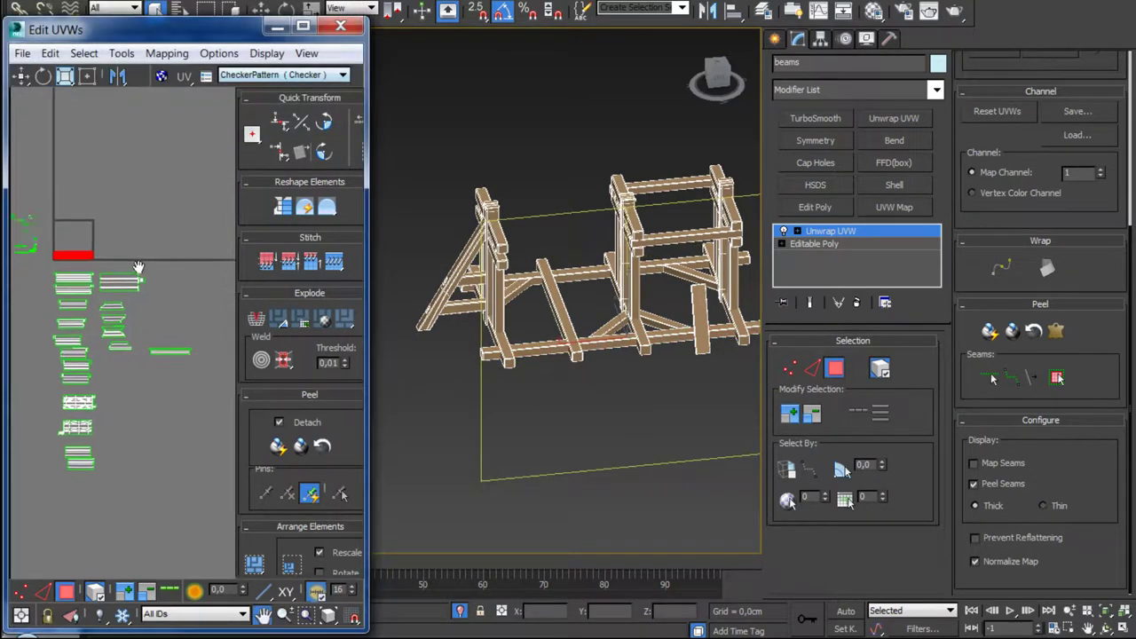
drag(60, 231, 188, 368)
scroll(122, 361, up, 3)
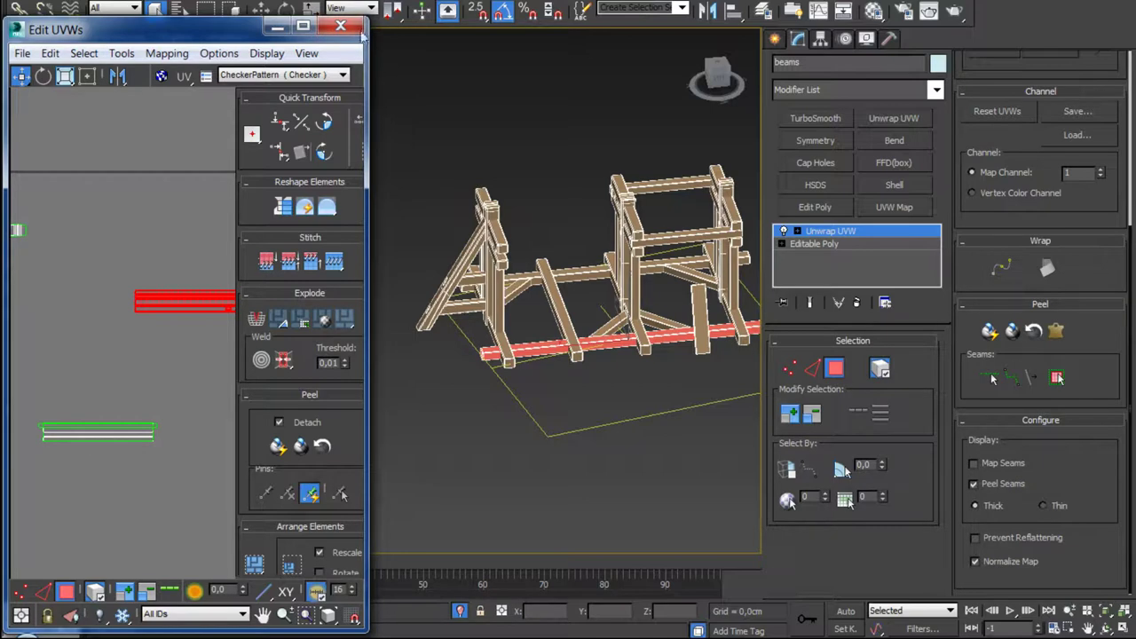
Step: Resize the UV editor window and pan to the red beam strip shells
drag(364, 26, 476, 0)
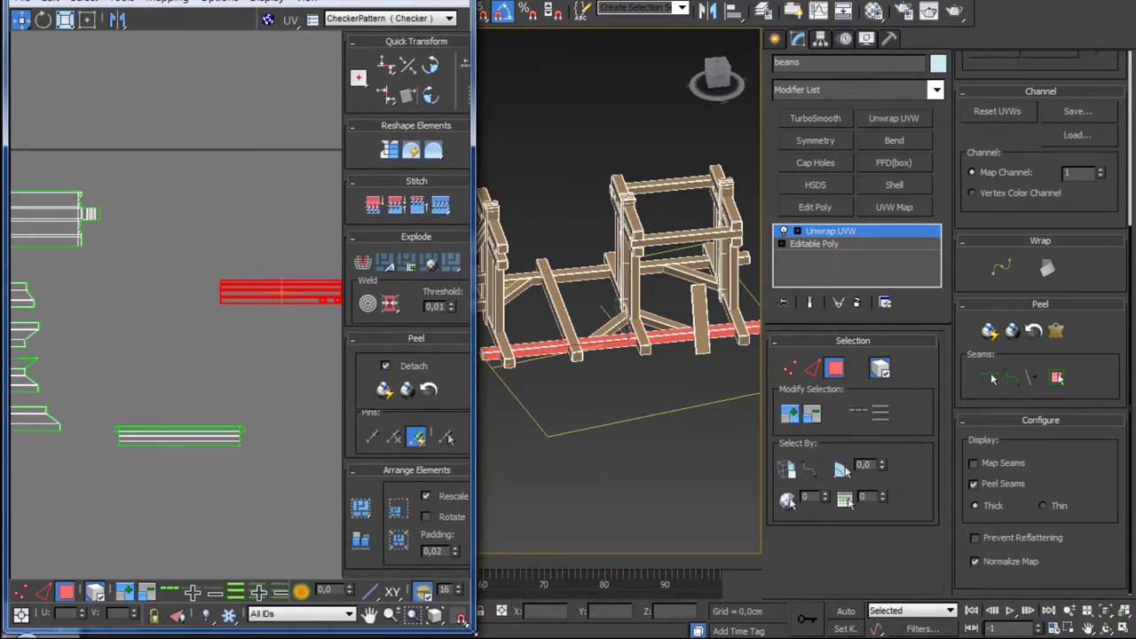
drag(475, 632, 449, 632)
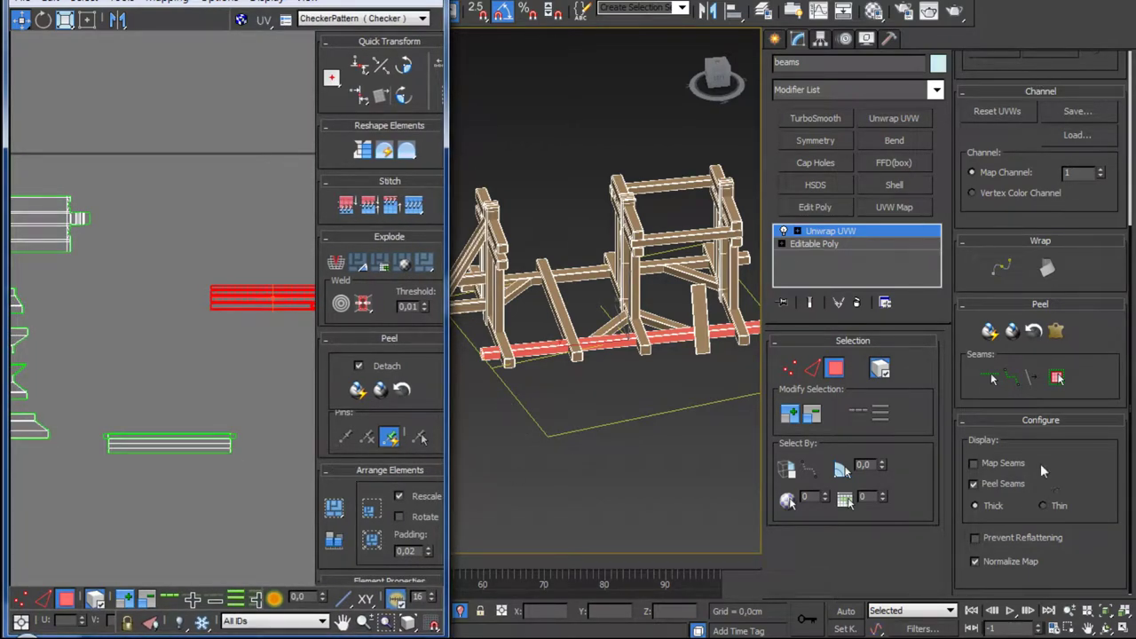
scroll(599, 365, down, 3)
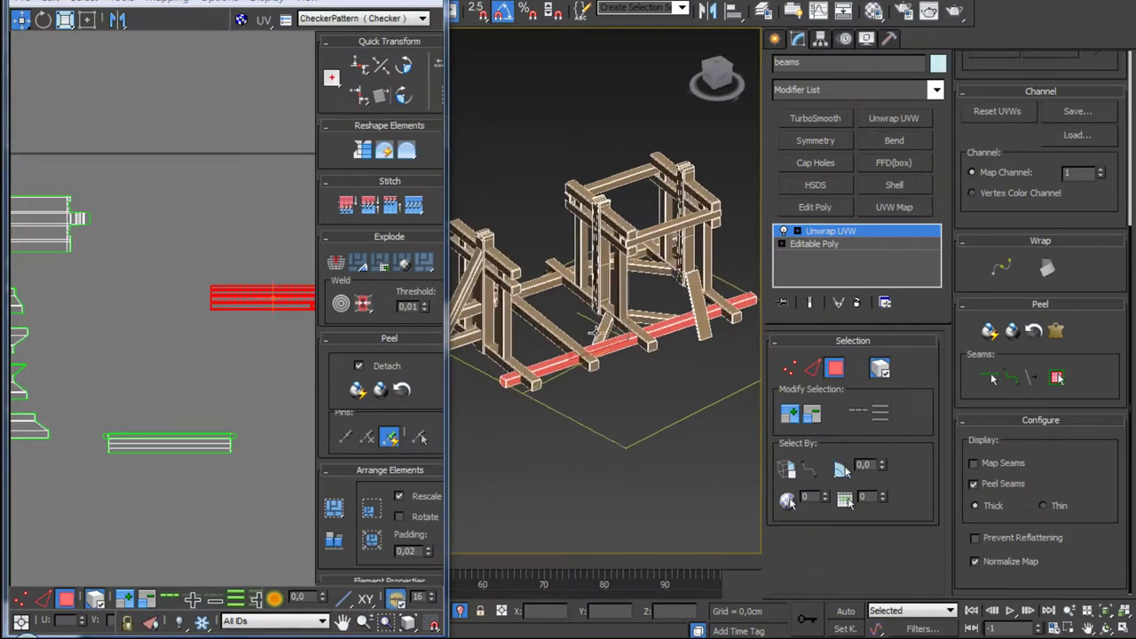
scroll(598, 365, down, 3)
scroll(598, 365, down, 2)
mouse_move(238, 260)
middle_down()
mouse_move(162, 258)
mouse_move(210, 297)
middle_up()
scroll(162, 258, up, 2)
scroll(152, 275, down, 1)
scroll(152, 275, down, 1)
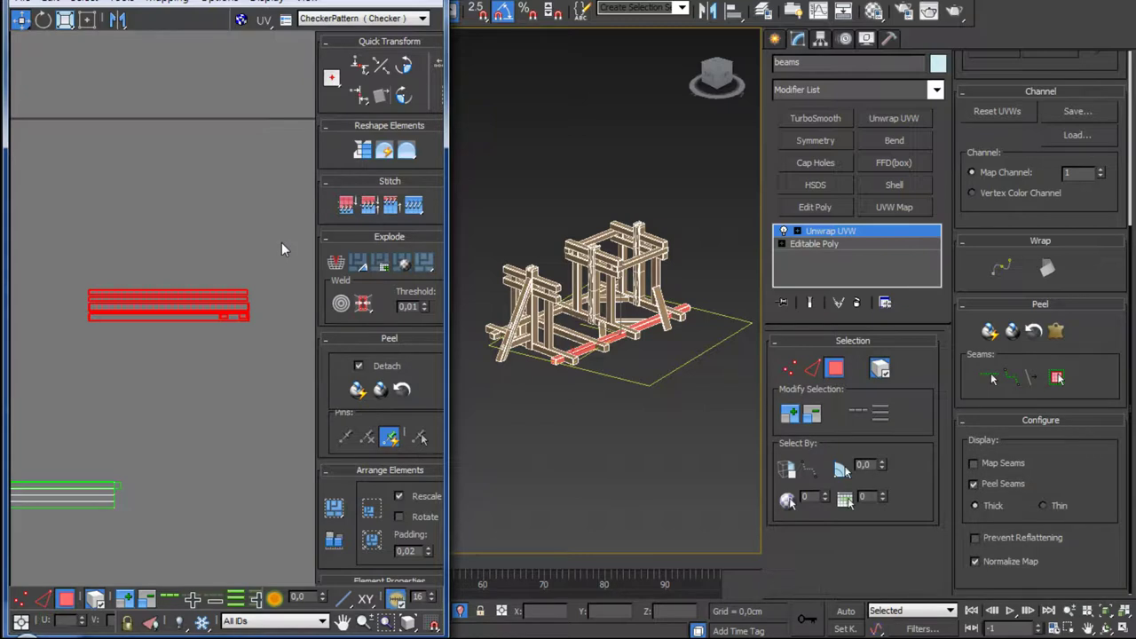
middle_drag(189, 365, 183, 310)
scroll(177, 418, down, 1)
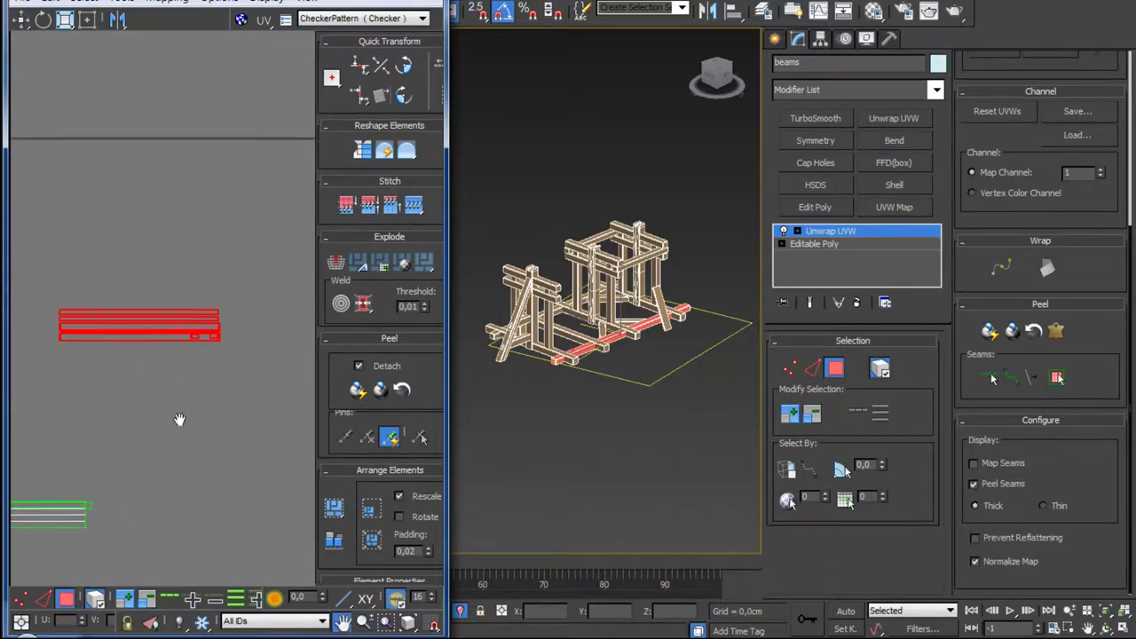
scroll(204, 412, up, 2)
Step: Move one beam strip shell beside the matching strips and switch to edge selection
click(218, 417)
click(206, 362)
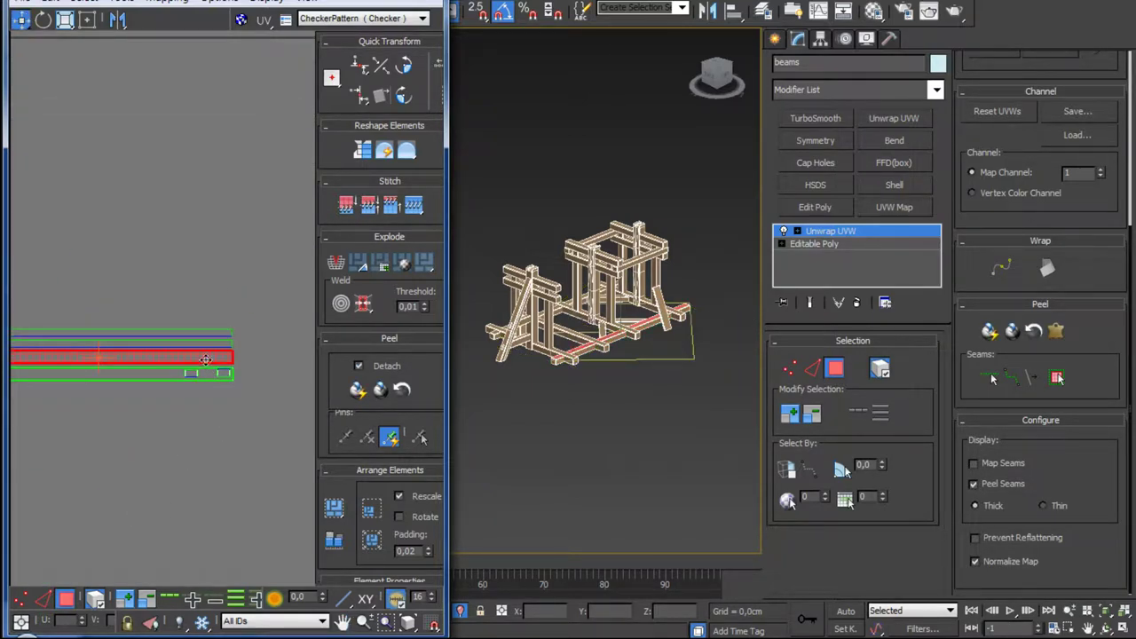
drag(206, 362, 206, 457)
middle_drag(206, 457, 222, 347)
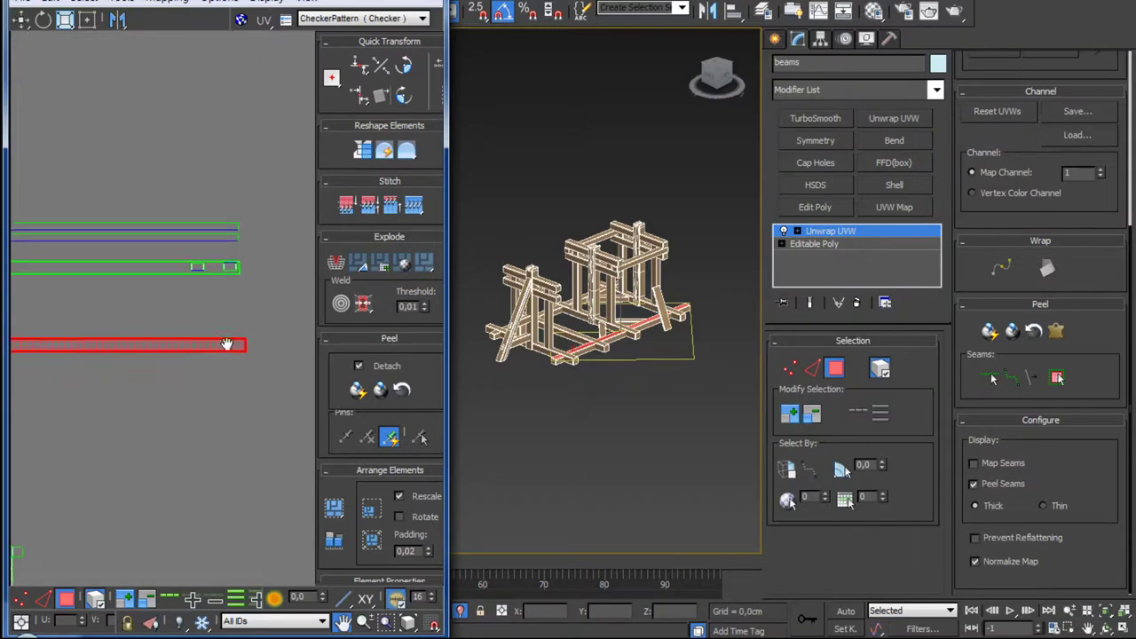
click(42, 599)
middle_drag(189, 408, 189, 496)
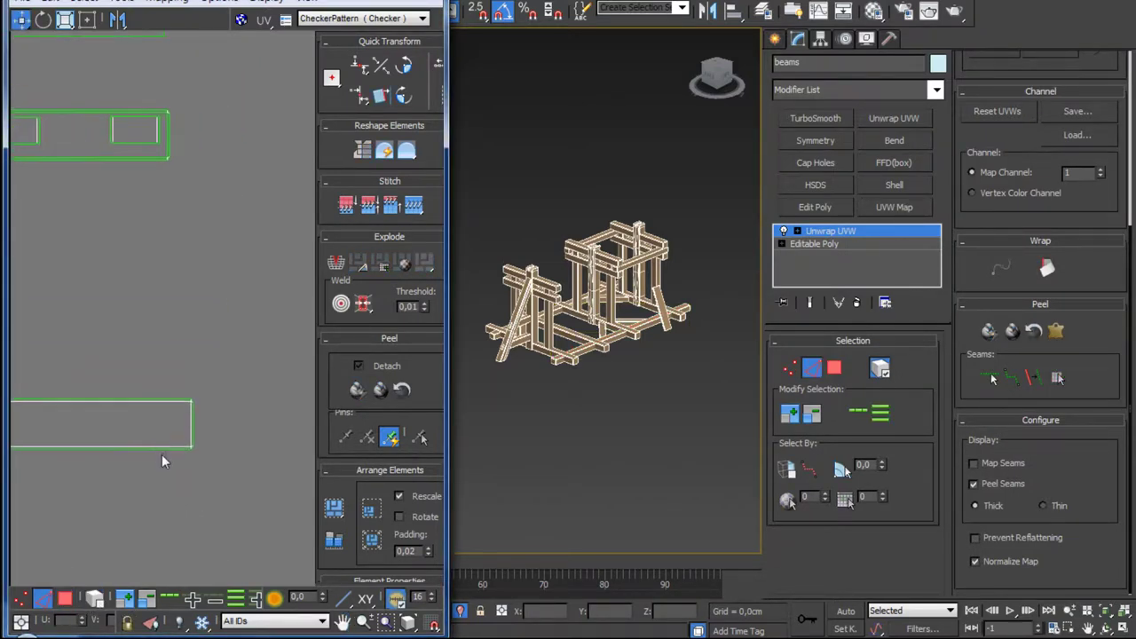
Step: Stitch the front beam's strip pieces together along their bottom and right edges
click(183, 453)
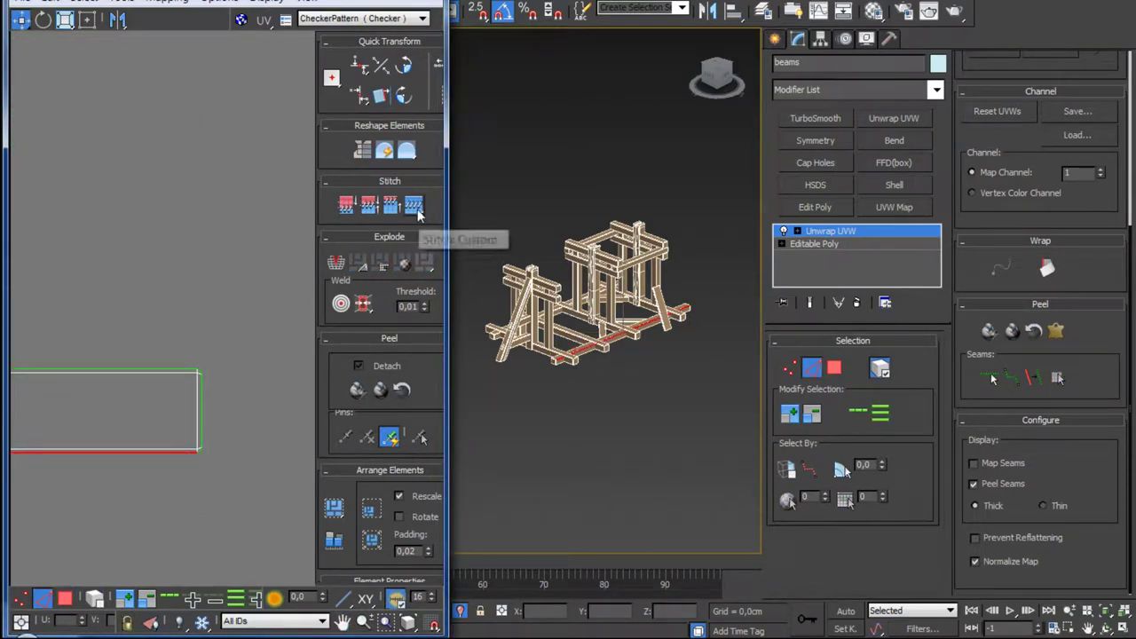
click(413, 205)
click(177, 496)
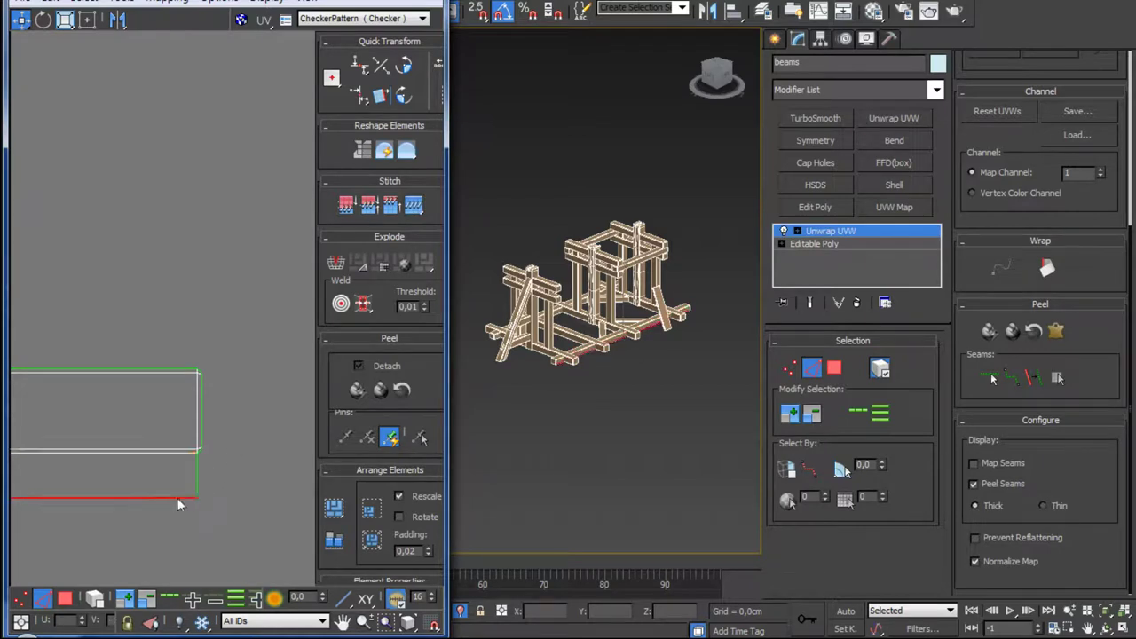
click(413, 205)
click(187, 437)
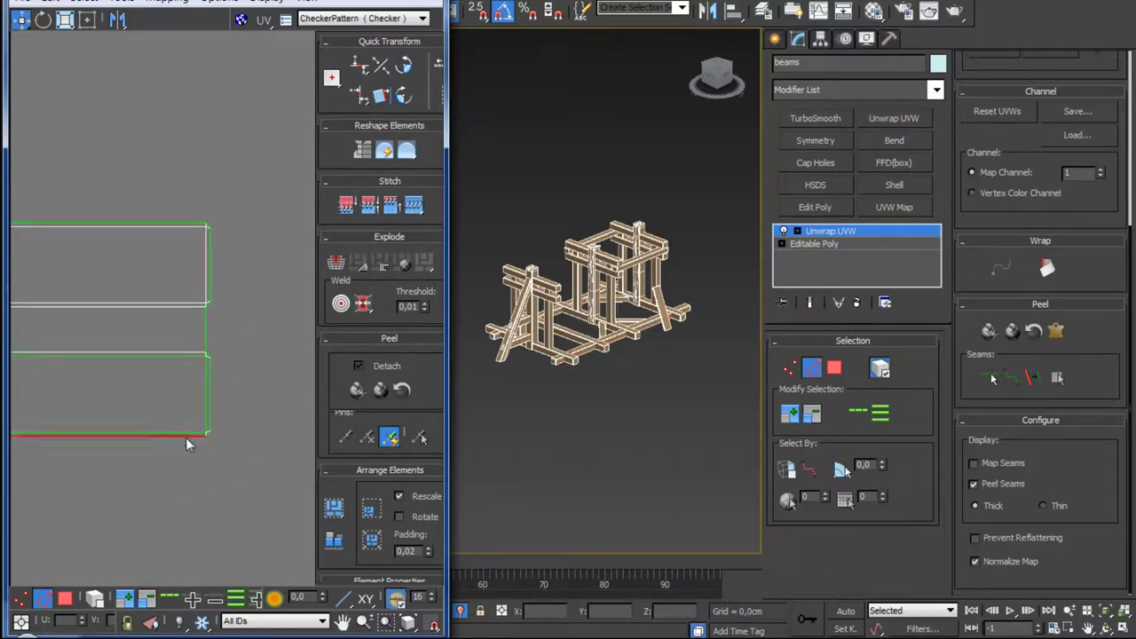
click(414, 205)
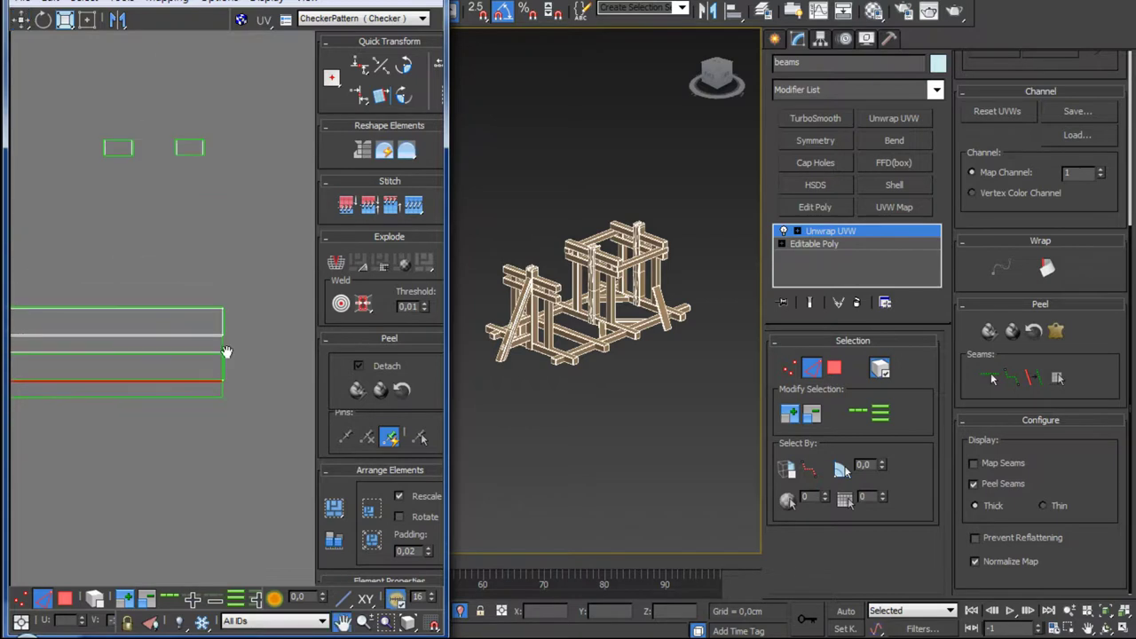
middle_drag(226, 355, 211, 370)
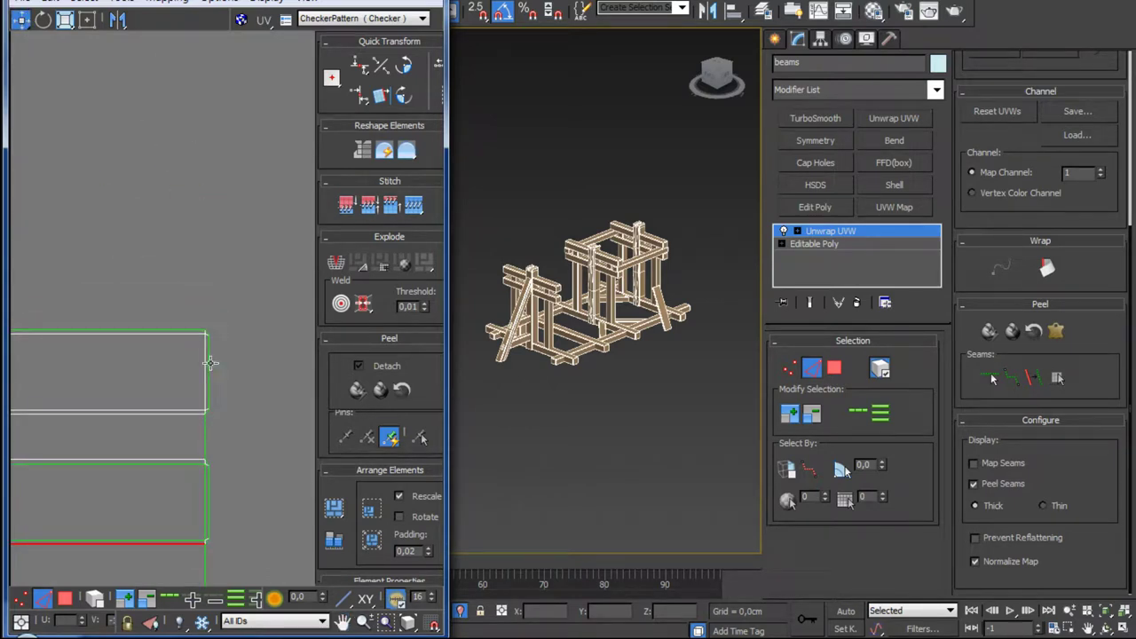
click(206, 369)
click(414, 205)
Step: Stitch the remaining island along its left edge, then select the joined shell in face mode
right_click(227, 474)
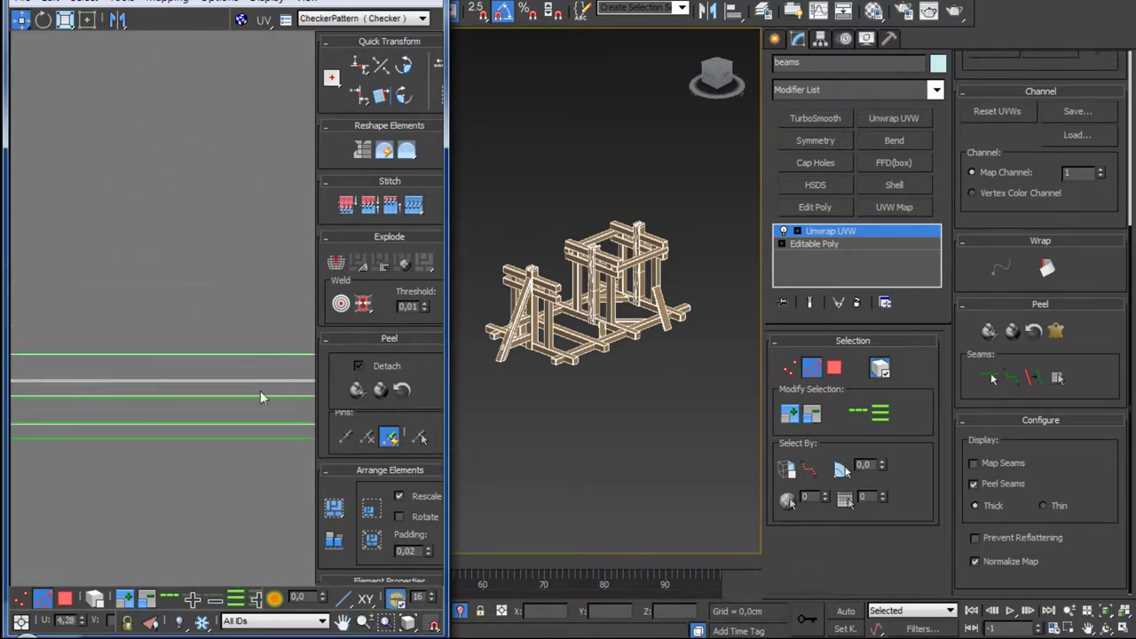
middle_drag(260, 390, 116, 369)
scroll(116, 369, up, 2)
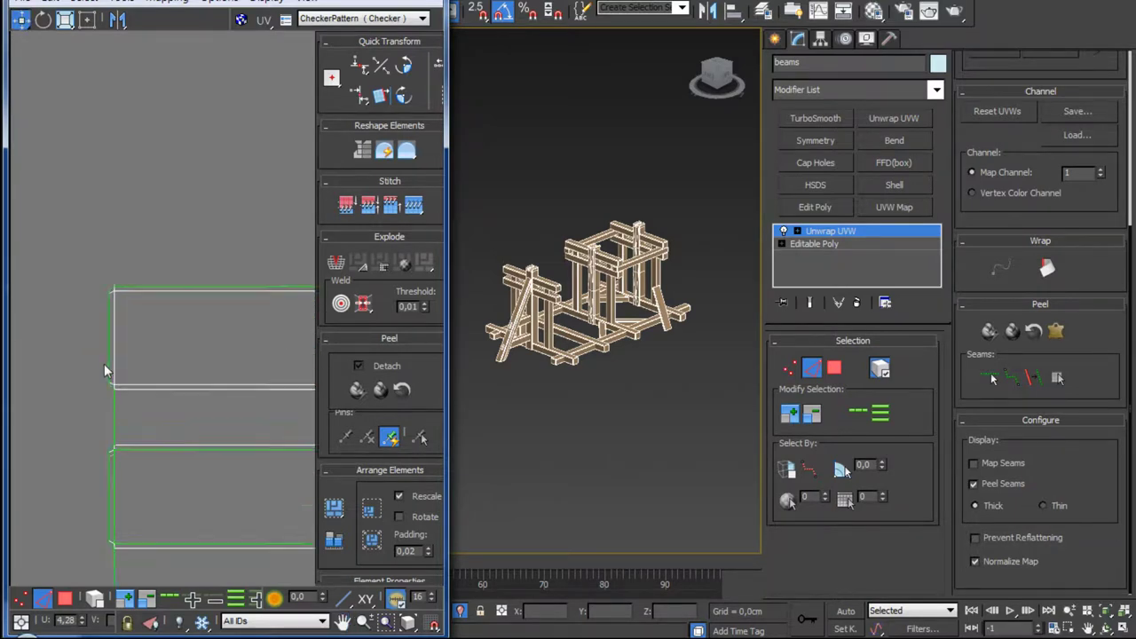
scroll(104, 363, up, 1)
click(111, 334)
click(419, 206)
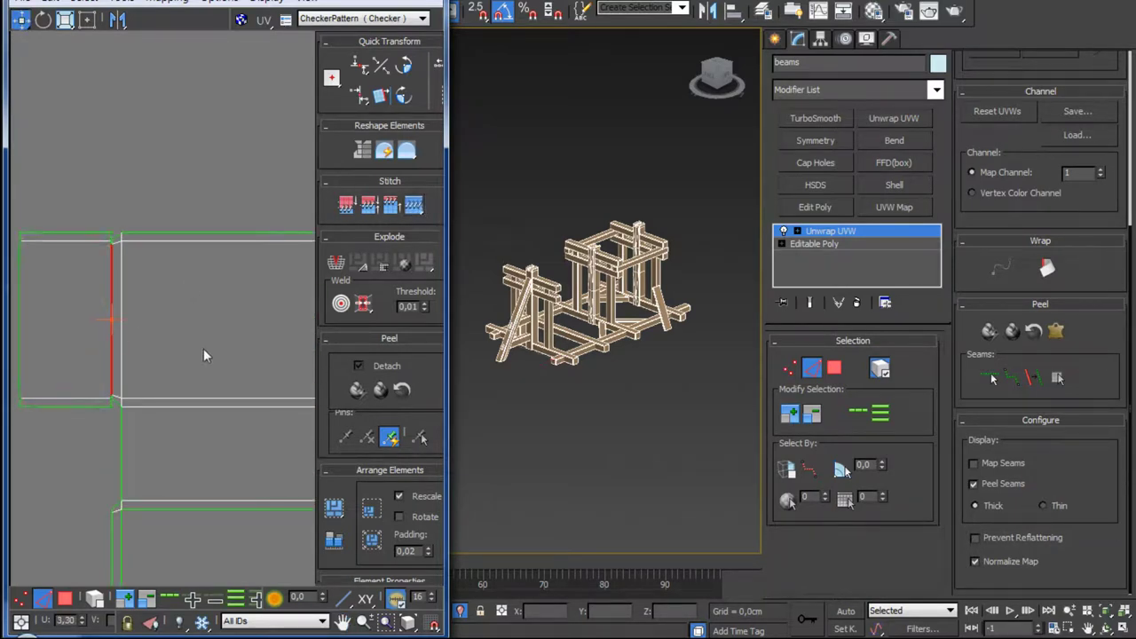
scroll(203, 348, down, 2)
scroll(126, 359, down, 2)
scroll(175, 363, down, 1)
scroll(175, 364, down, 2)
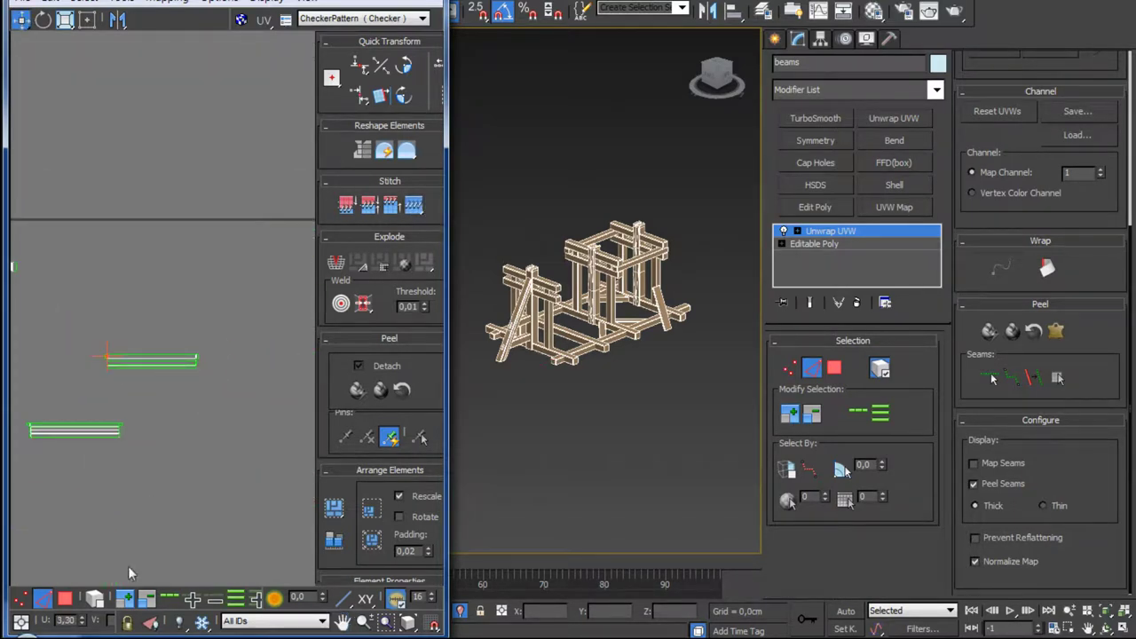
click(66, 598)
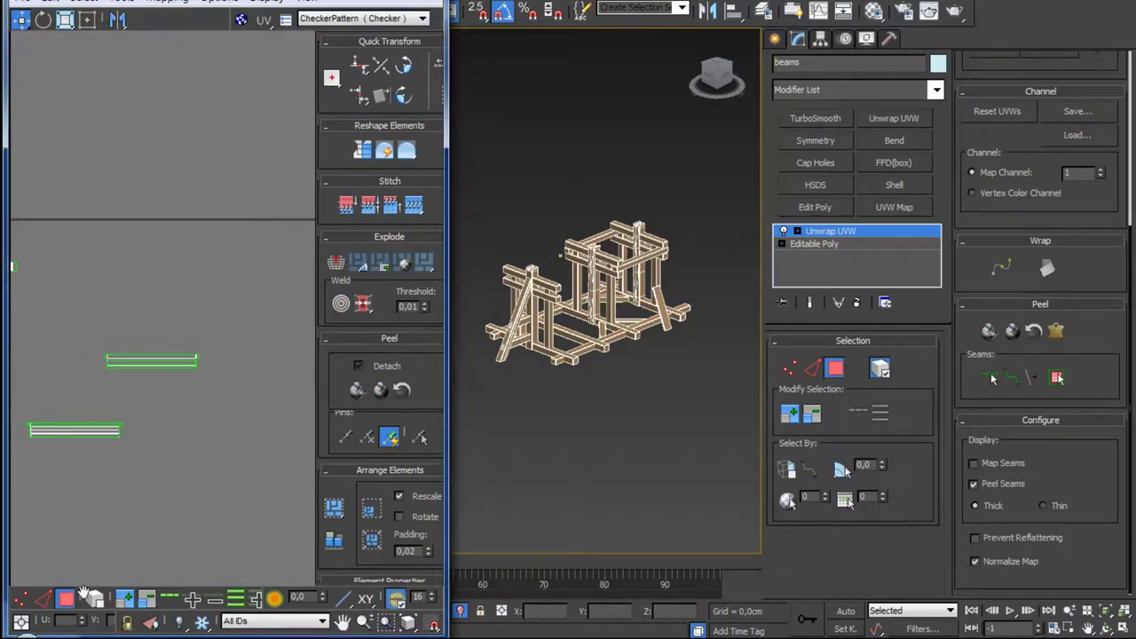
click(189, 362)
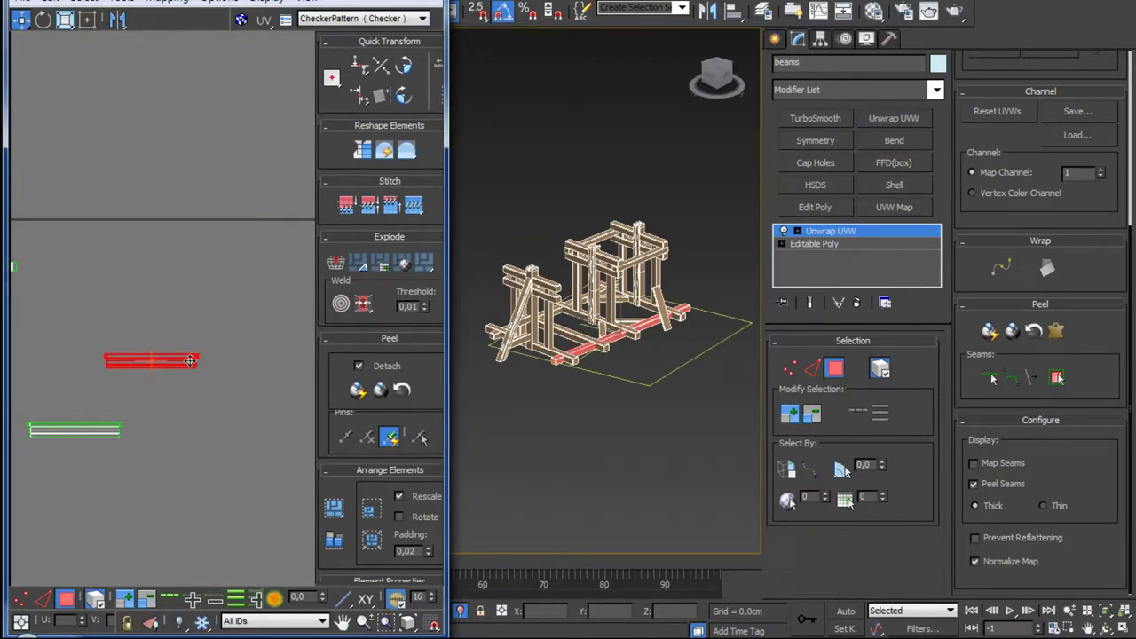
Step: Relax the selected beam shell by polygon angles
click(121, 1)
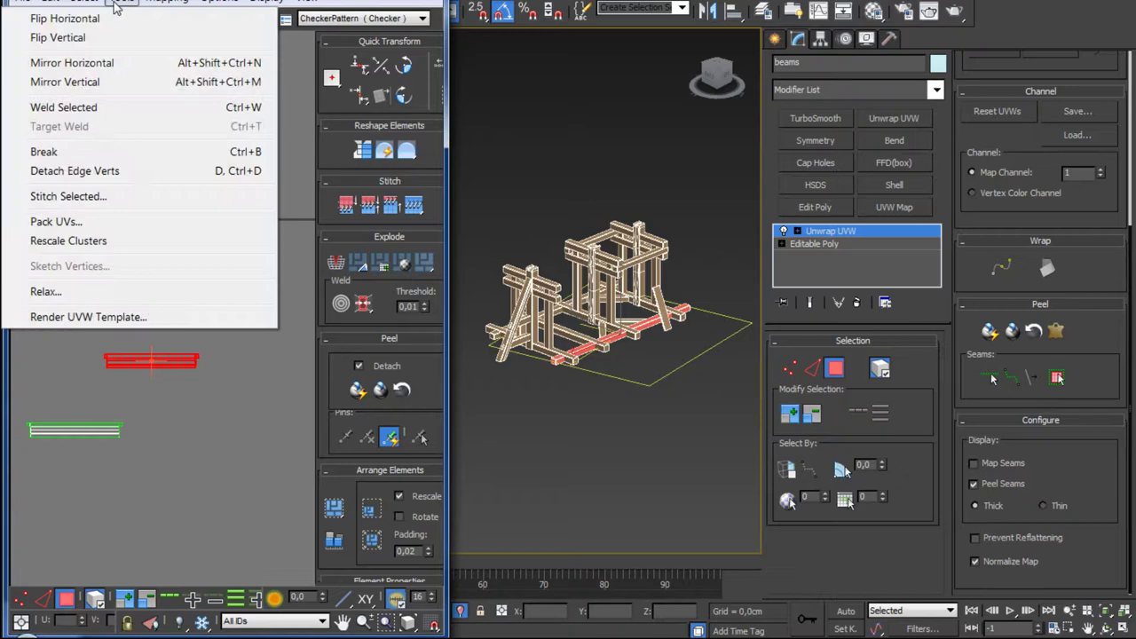
click(53, 293)
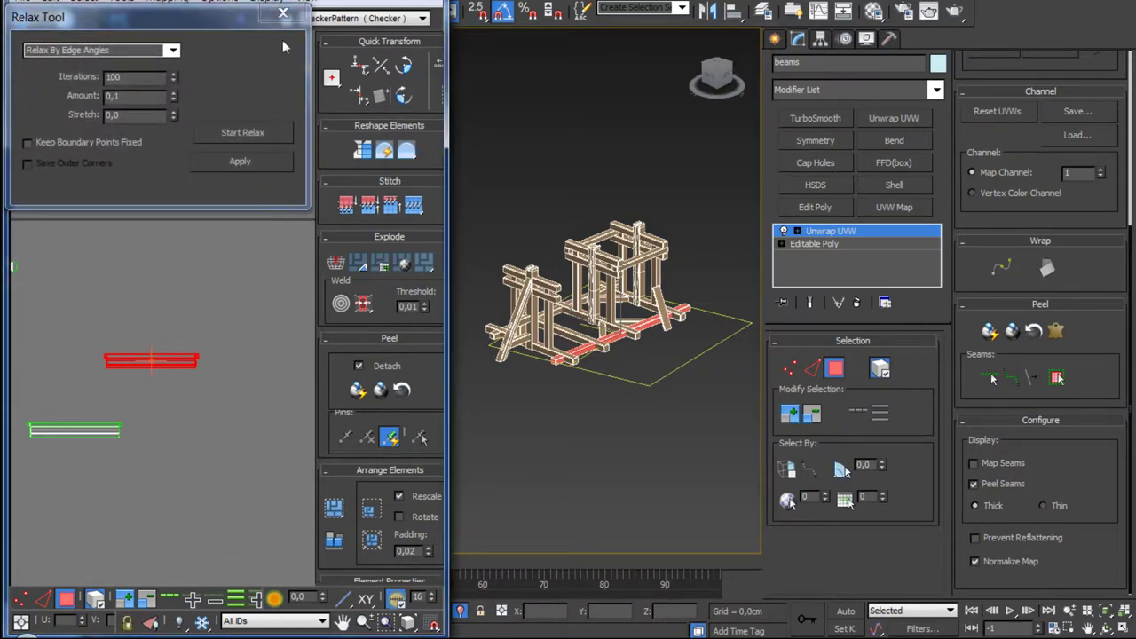
drag(222, 16, 987, 0)
click(938, 16)
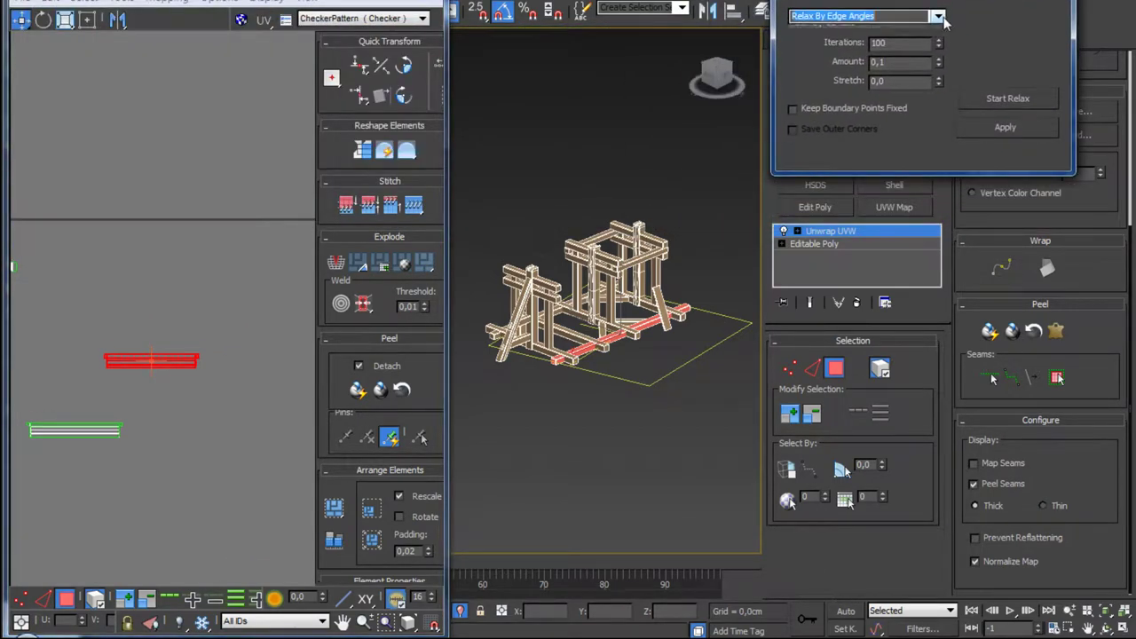
click(851, 27)
click(1003, 98)
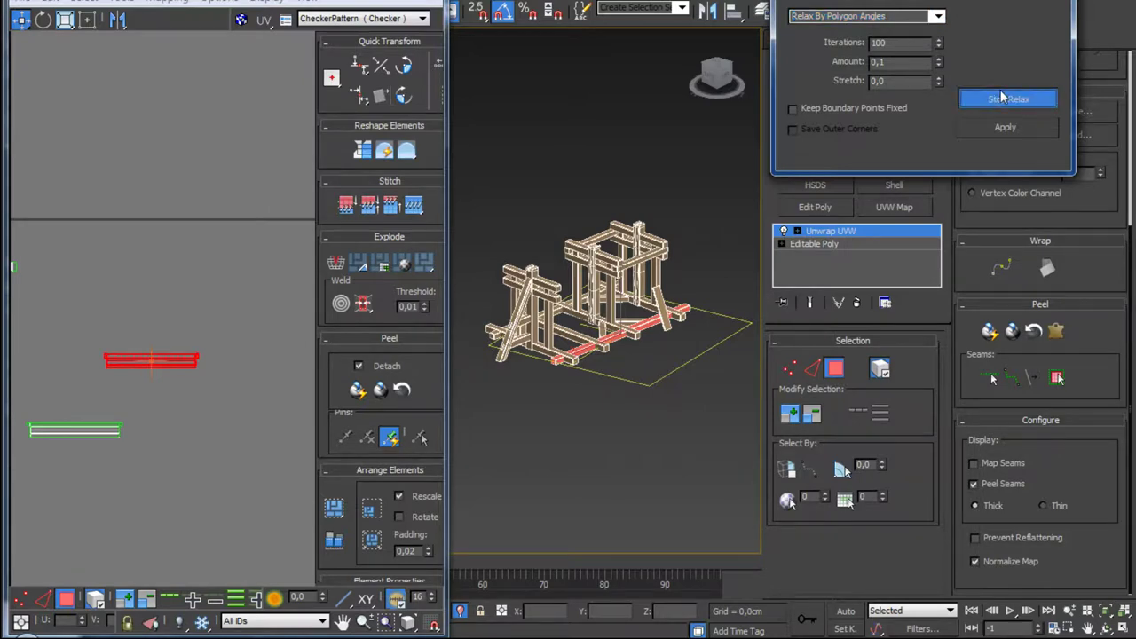
click(1000, 98)
Step: Pan the UV view and orbit the model to inspect the relaxed red beams
scroll(171, 357, up, 3)
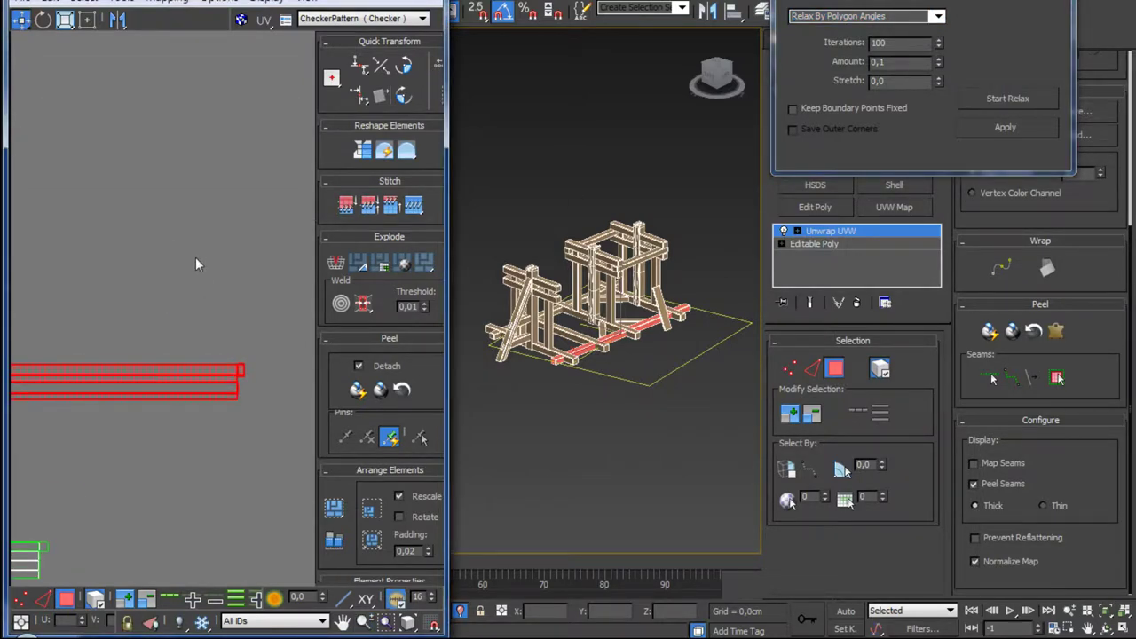
middle_drag(194, 260, 225, 226)
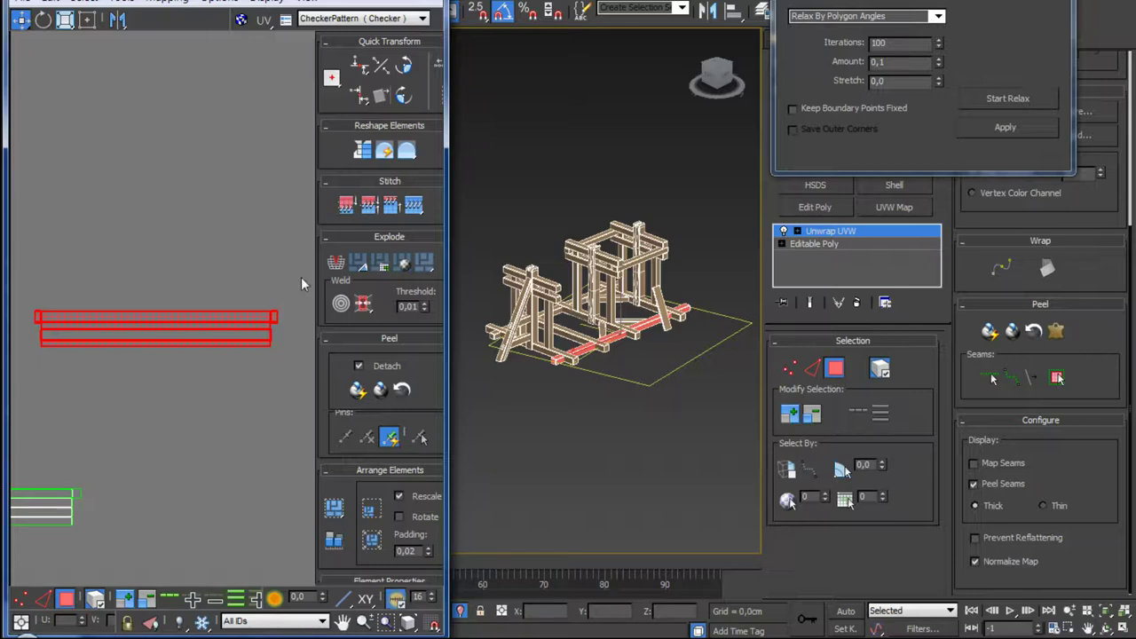
scroll(216, 296, down, 2)
scroll(210, 312, down, 2)
scroll(202, 311, up, 5)
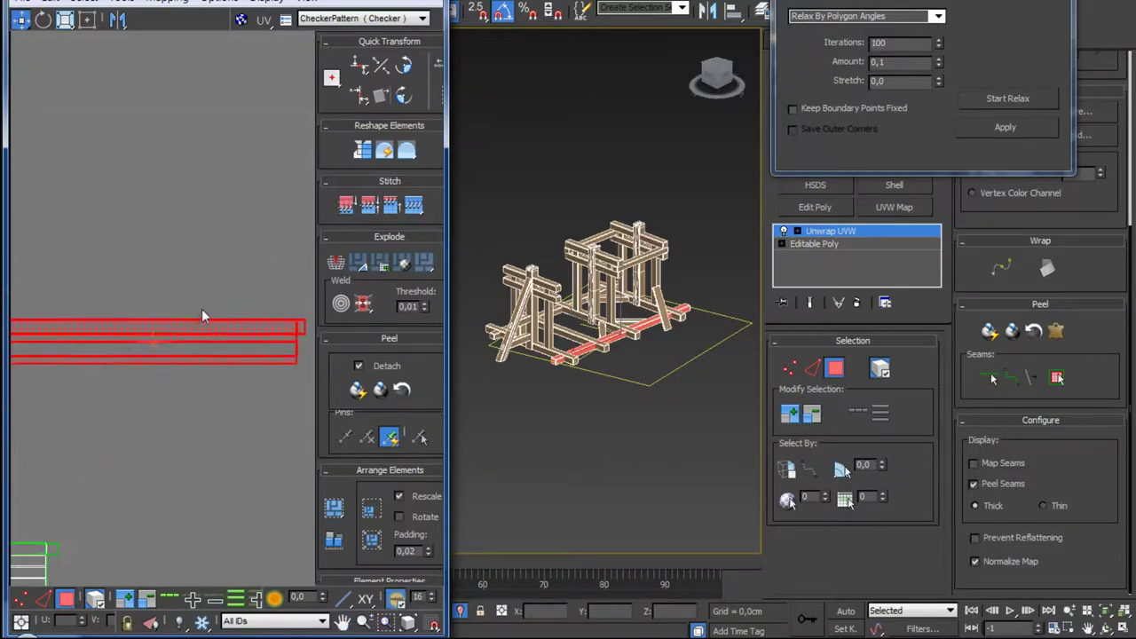
scroll(203, 311, down, 3)
scroll(202, 310, down, 2)
alt+middle_drag(634, 367, 649, 350)
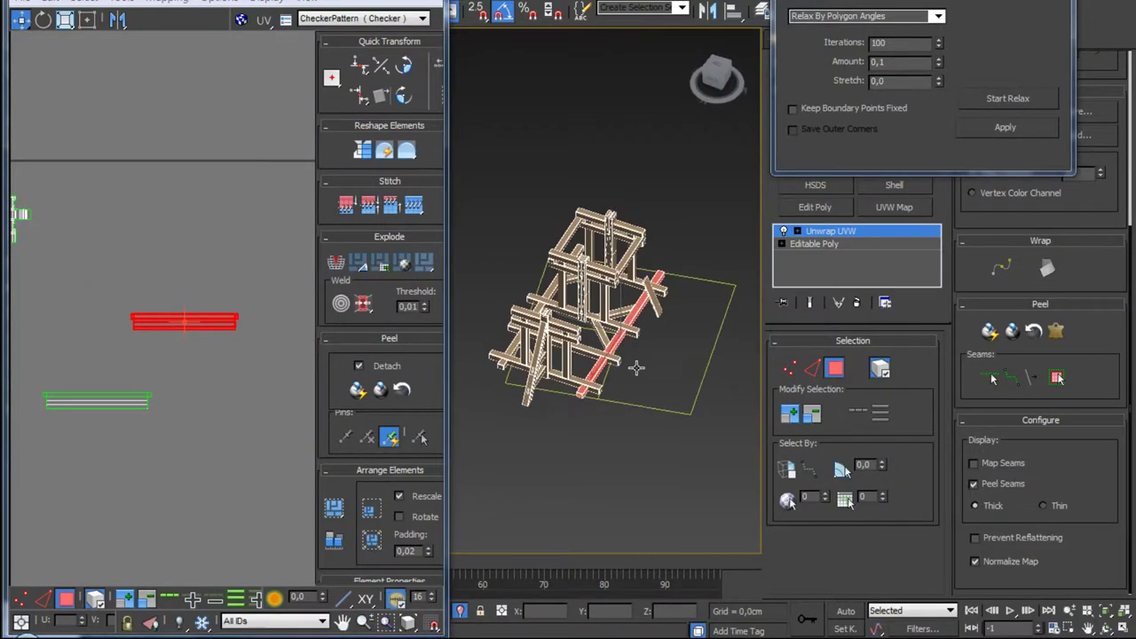
scroll(568, 355, up, 4)
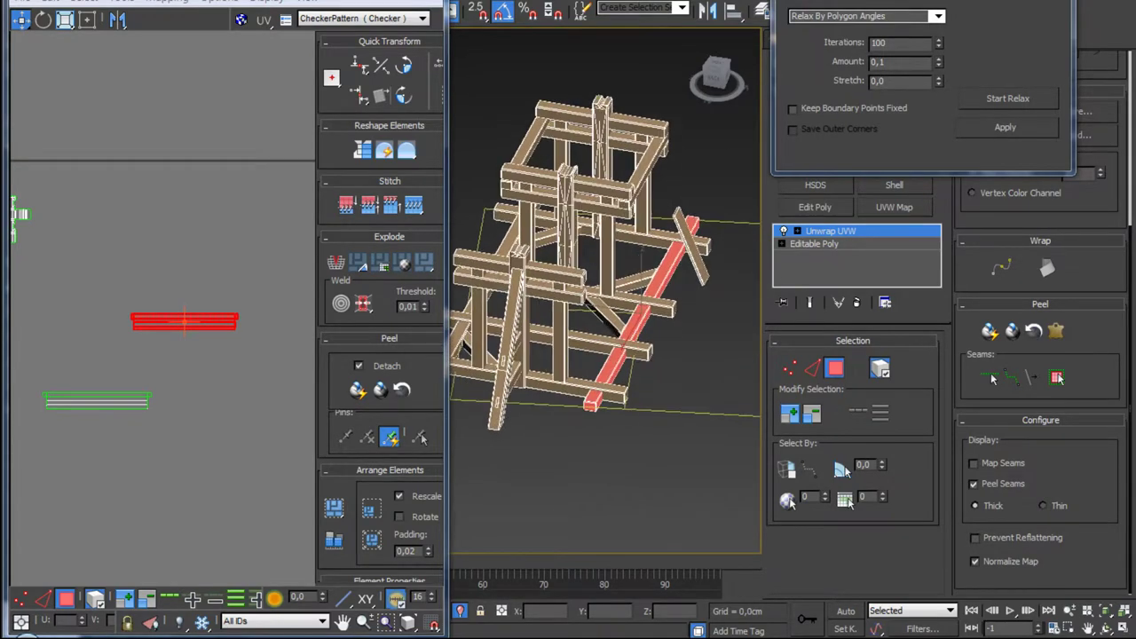
Step: Collapse the Unwrap UVW into the beams' Editable Poly and switch to Element selection
right_click(864, 231)
click(937, 392)
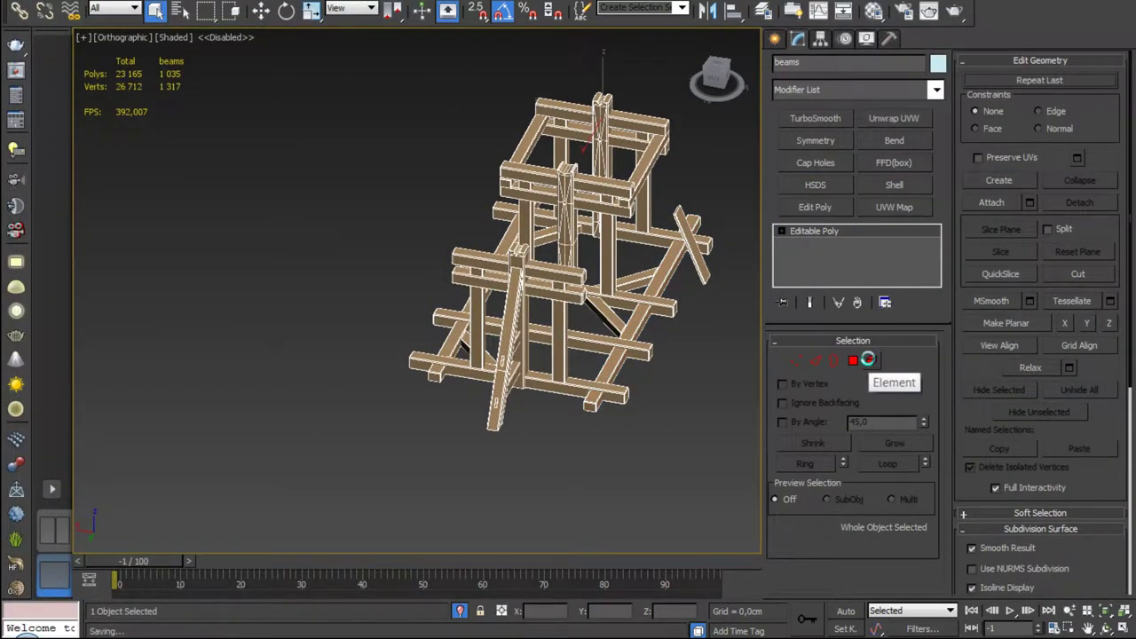
click(871, 362)
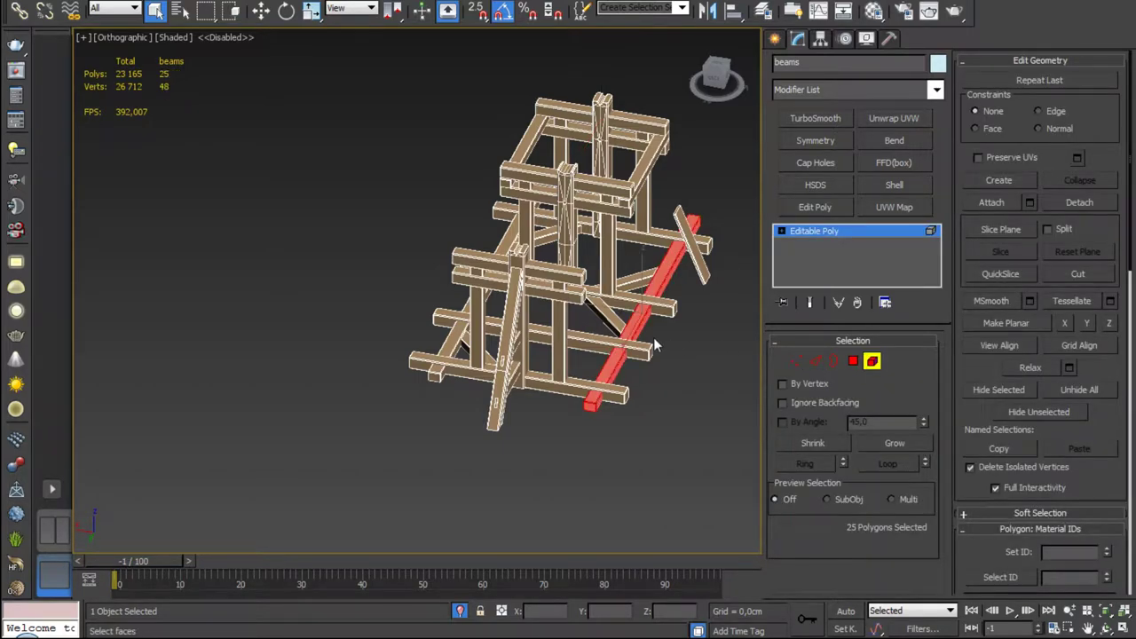
key(w)
Step: Shift-move the selected beam element to the left, cloning it as a new element
scroll(654, 333, up, 2)
scroll(621, 310, up, 2)
scroll(600, 275, up, 2)
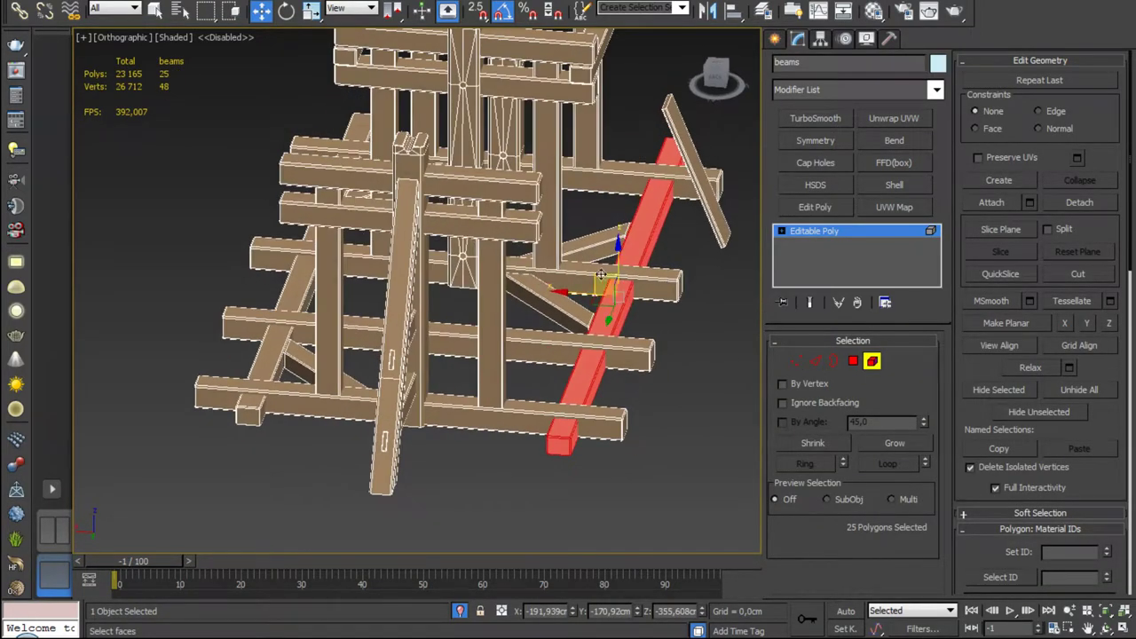
ctrl+click(532, 286)
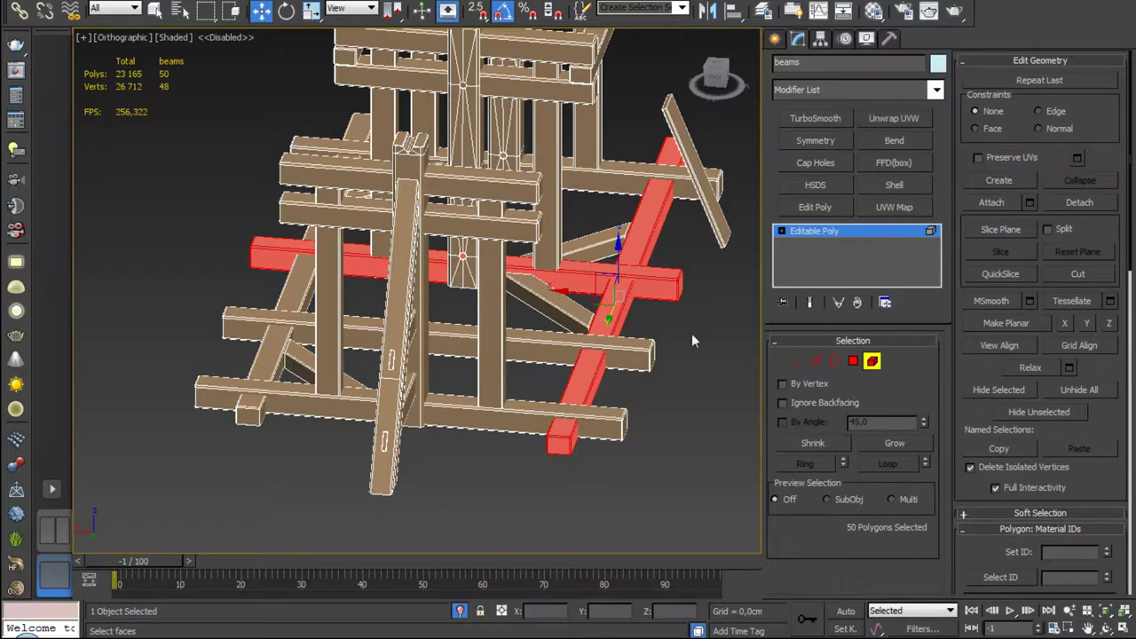
key(ctrl+z)
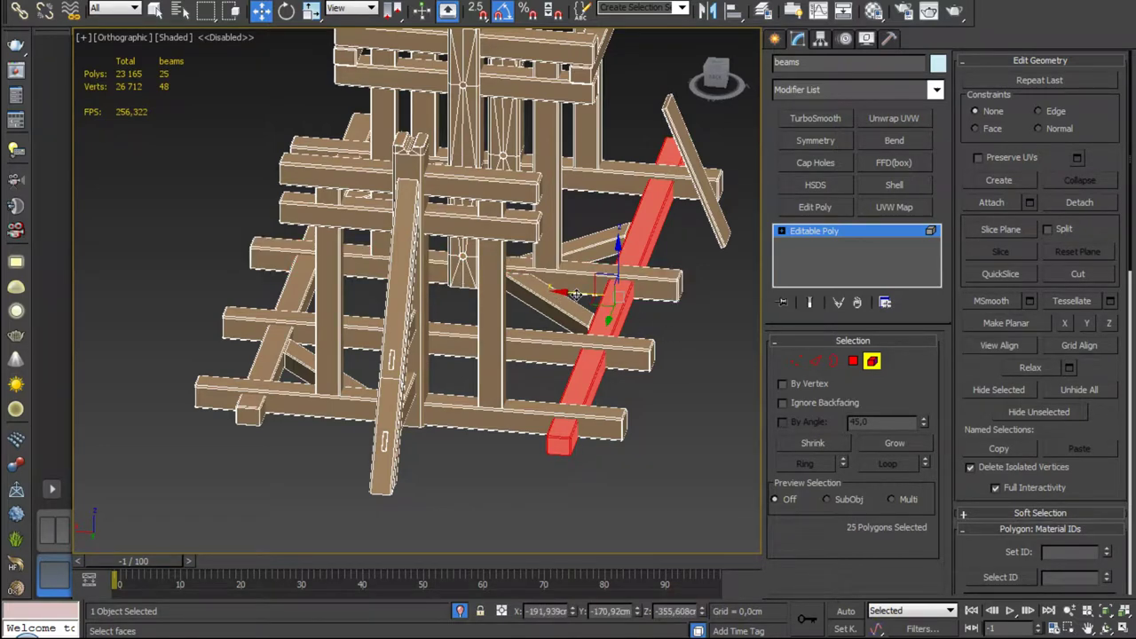
shift+drag(576, 295, 334, 273)
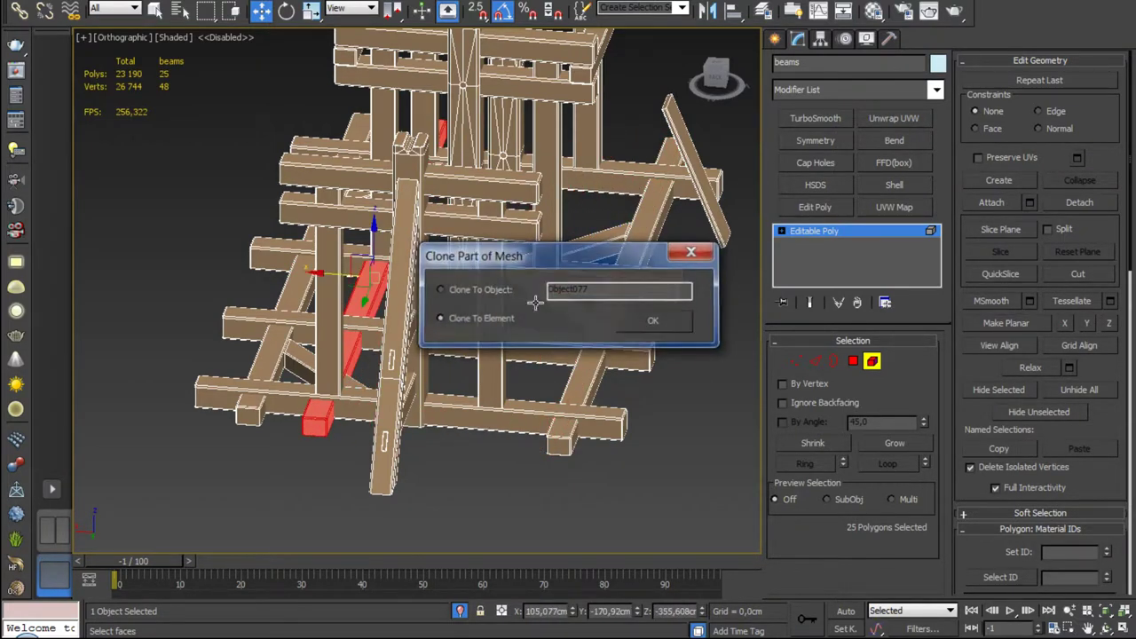
key(Return)
Step: Orbit to an angled top view of the cloned beam and check the faces at its end
alt+middle_drag(535, 302, 322, 278)
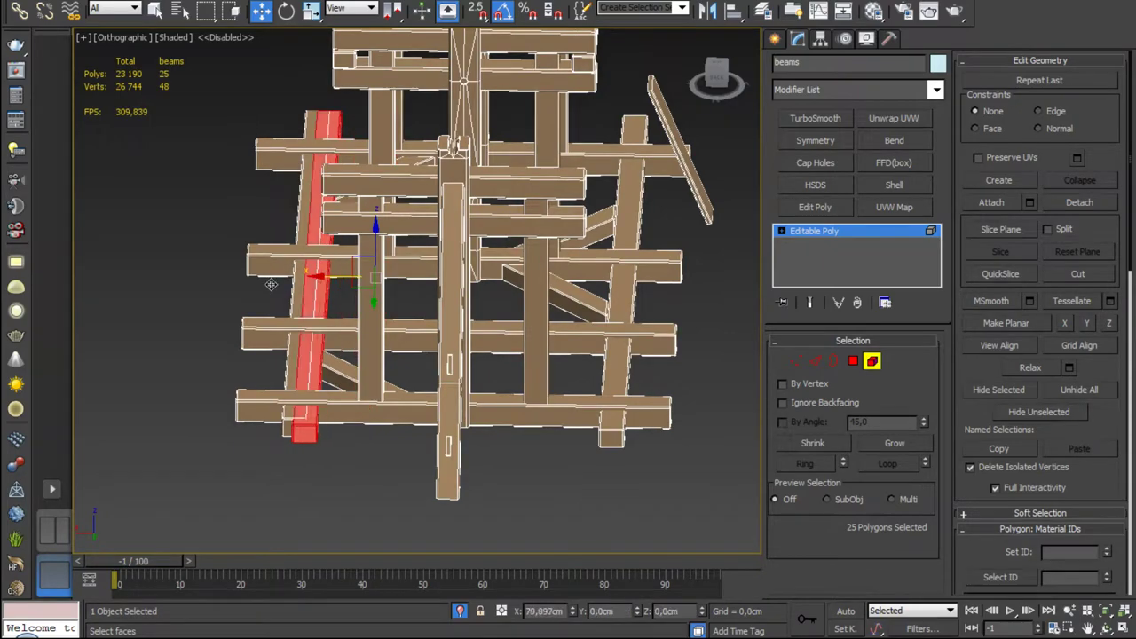
mouse_move(271, 283)
alt+middle_down()
mouse_move(305, 266)
mouse_move(570, 322)
mouse_move(556, 373)
alt+middle_up()
scroll(533, 337, up, 3)
scroll(588, 342, up, 3)
scroll(488, 352, up, 4)
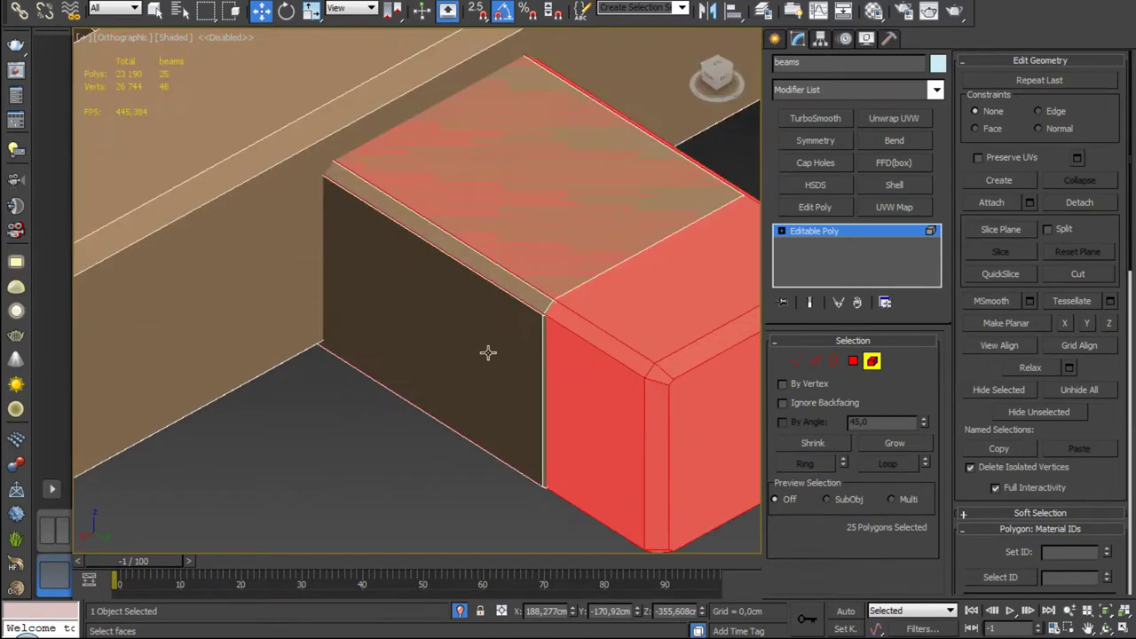
click(518, 330)
key(ctrl+d)
scroll(517, 330, down, 5)
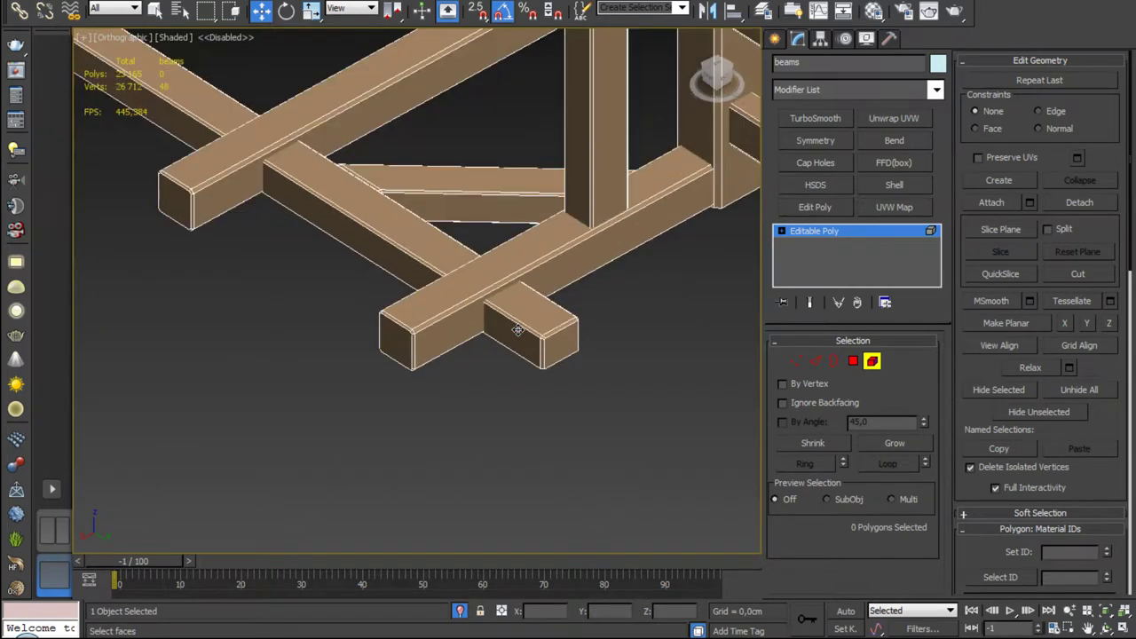
Step: Move the crossbeam's end vertices along Y to shorten it, then return to object level
click(795, 360)
alt+middle_drag(745, 368, 707, 386)
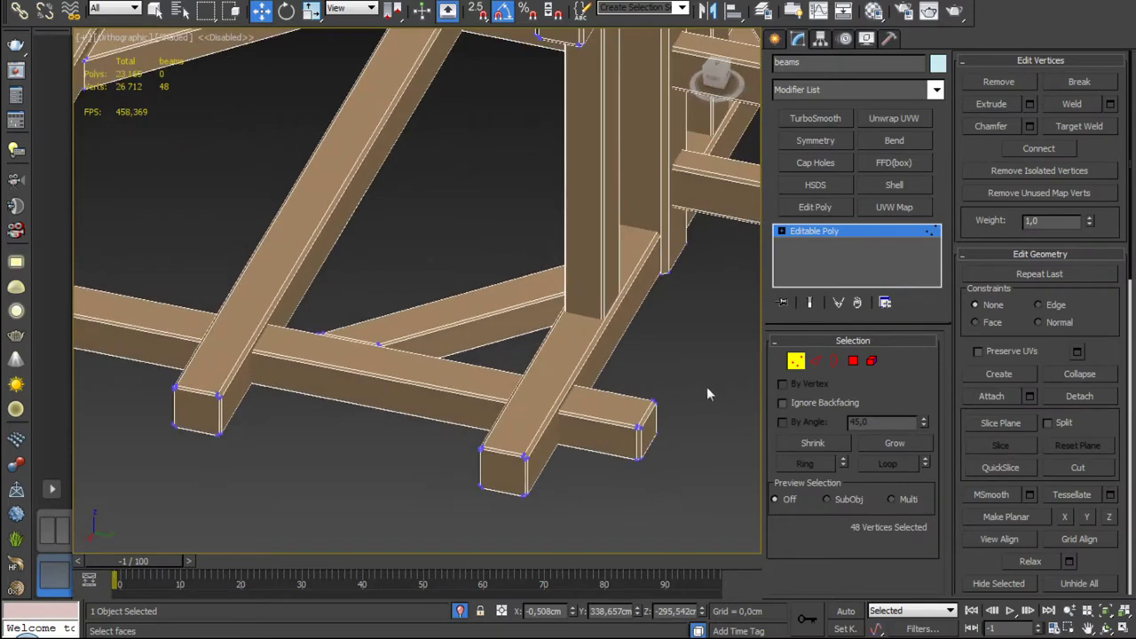
drag(692, 463, 690, 451)
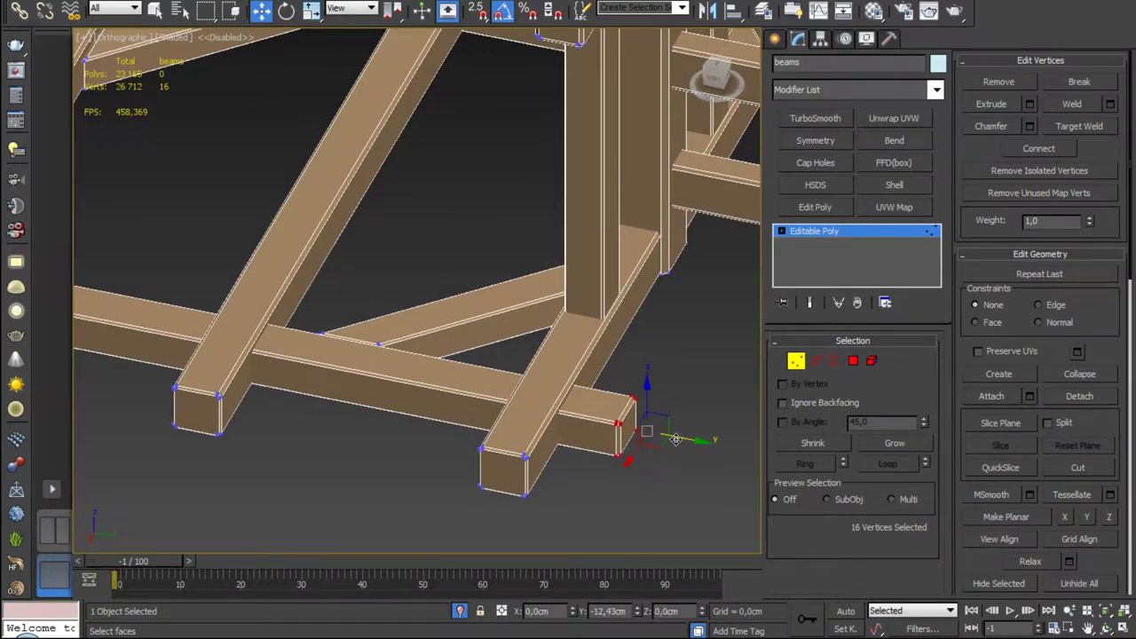
click(796, 361)
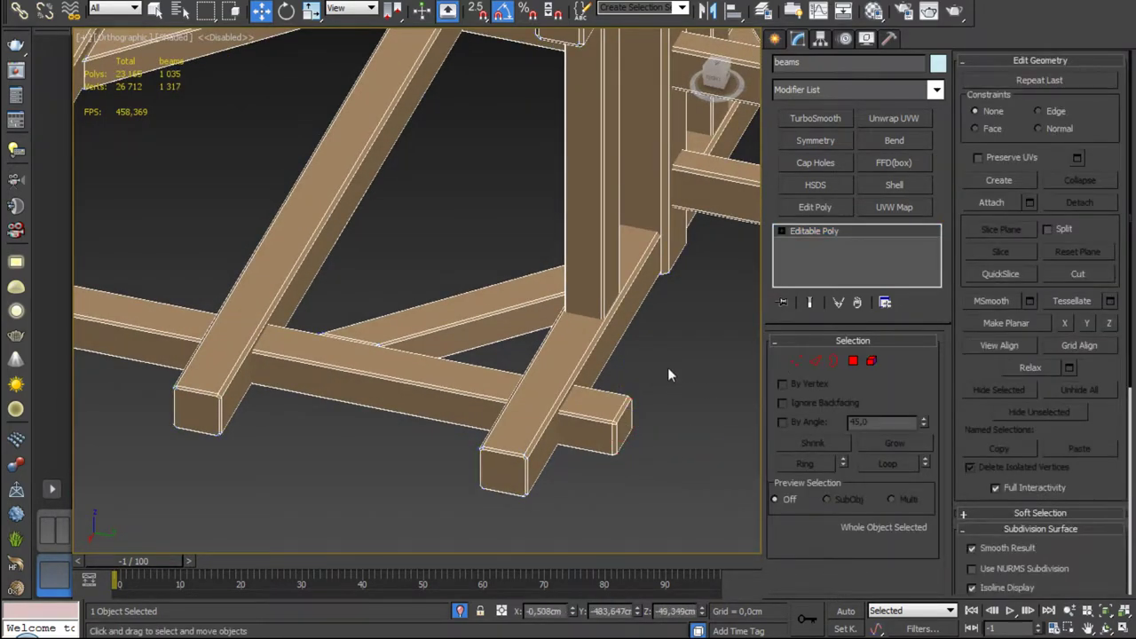
scroll(667, 367, down, 4)
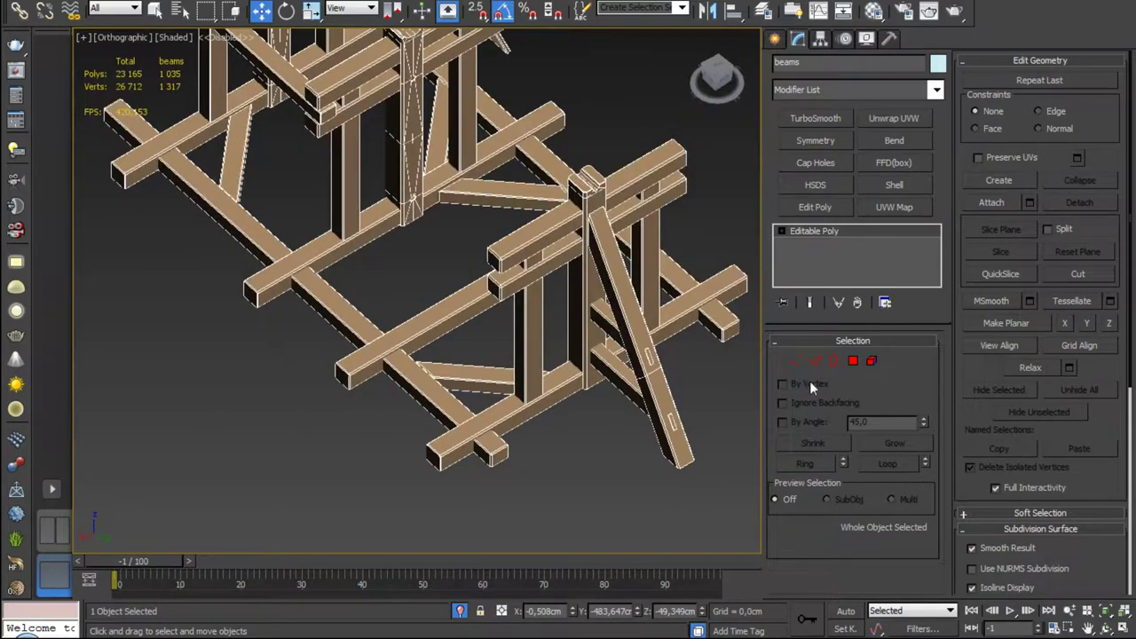
Step: Add a new Unwrap UVW modifier to the beams with map seam display turned off
click(893, 118)
scroll(972, 540, down, 4)
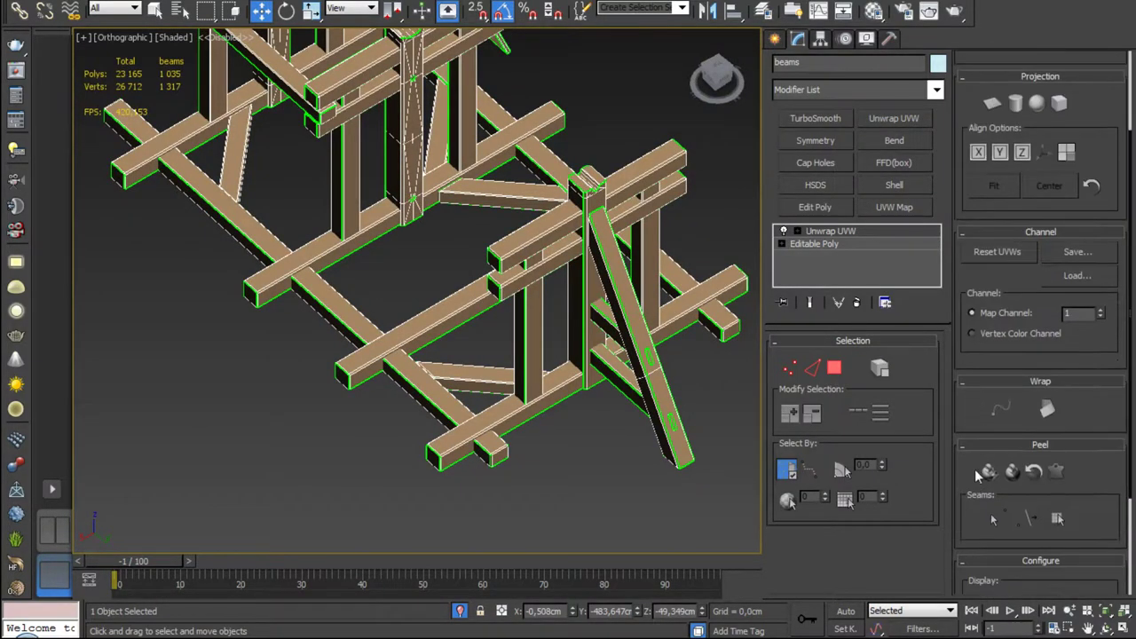
scroll(971, 527, down, 1)
click(973, 484)
scroll(990, 465, up, 2)
scroll(991, 453, up, 3)
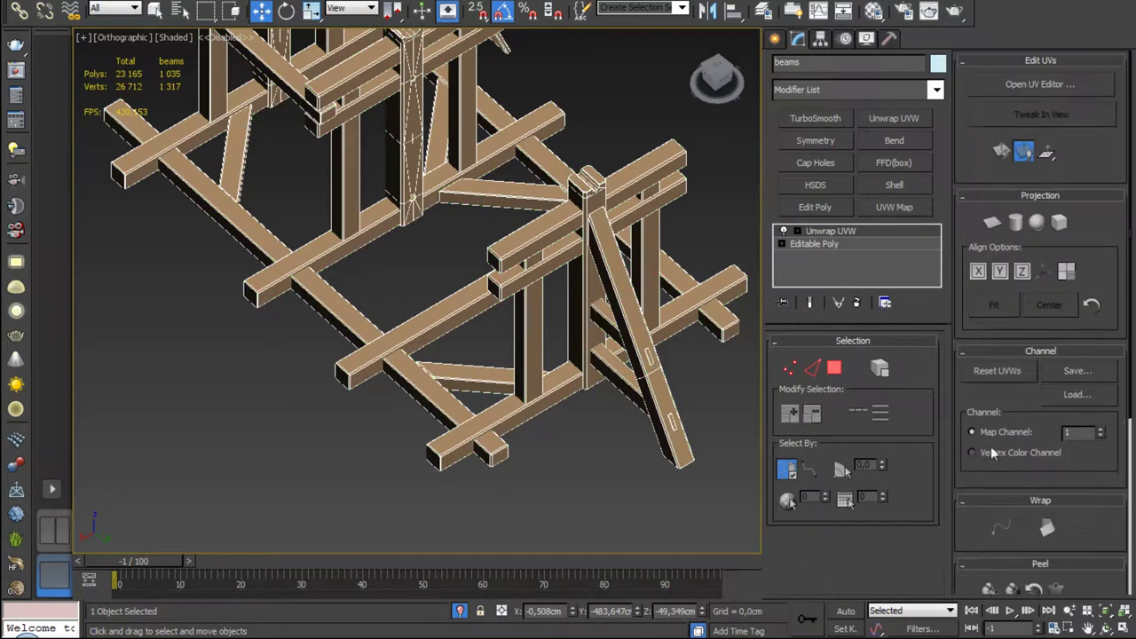
Step: Show the UV editor without the checker background, stretched to full screen height
click(1018, 87)
click(344, 76)
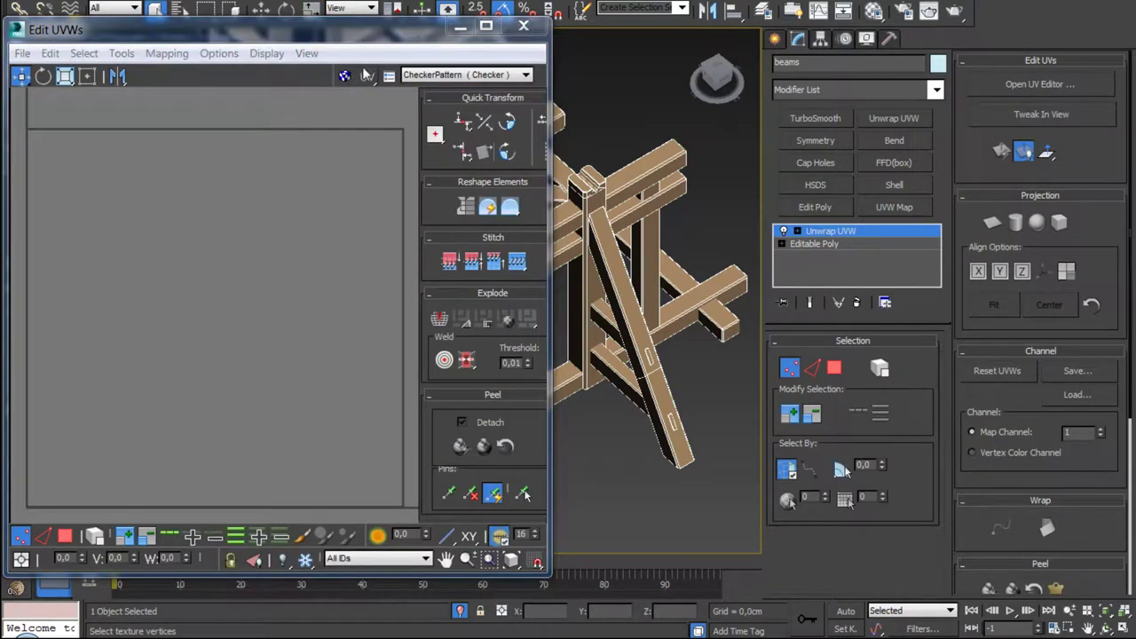
click(524, 26)
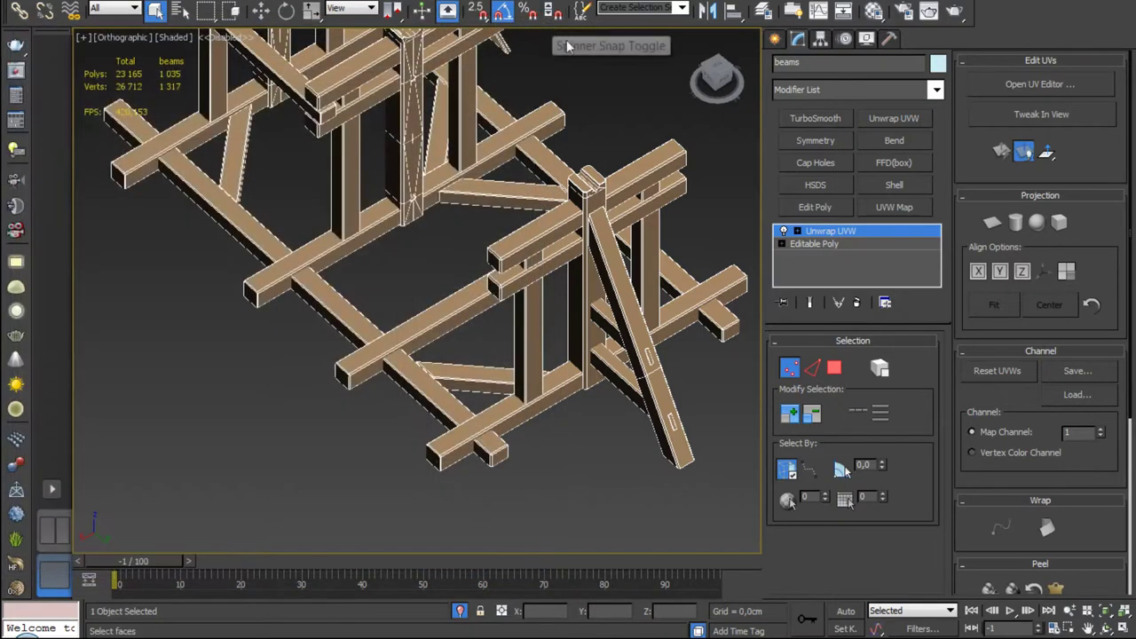
click(1019, 83)
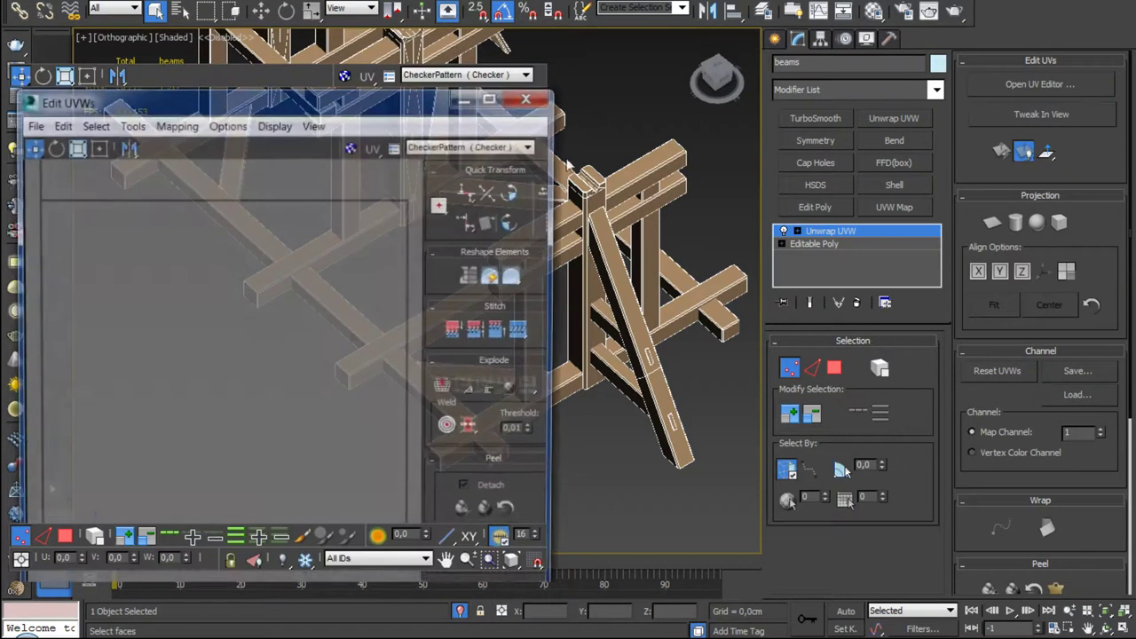
double_click(424, 16)
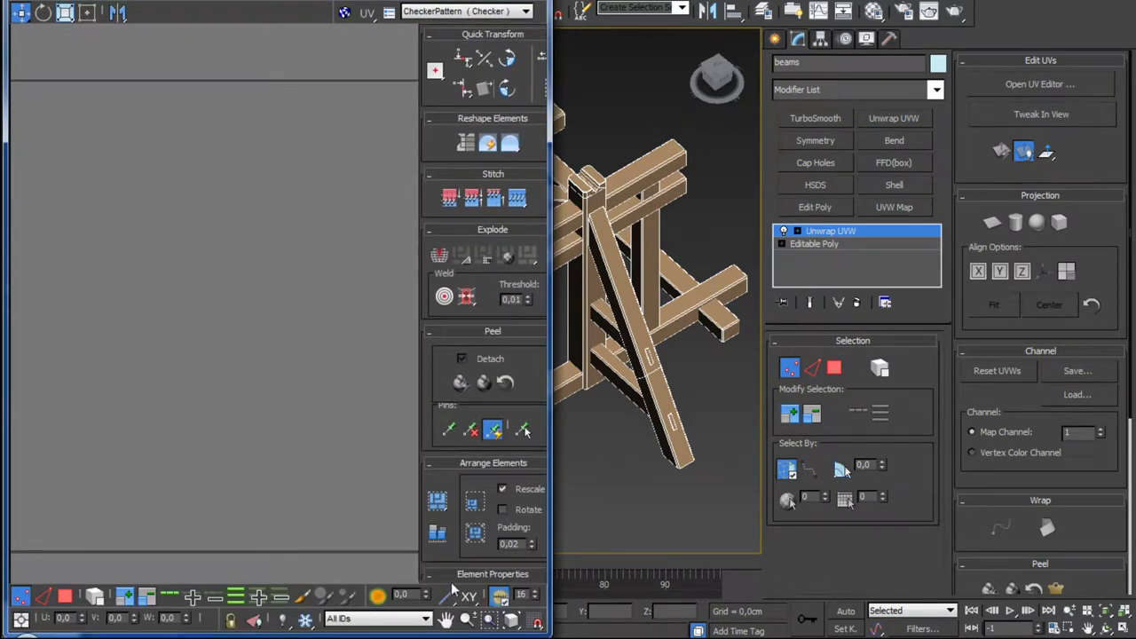
Step: In Face selection mode, box-select the two cloned beams' UV shells
middle_drag(268, 321, 205, 257)
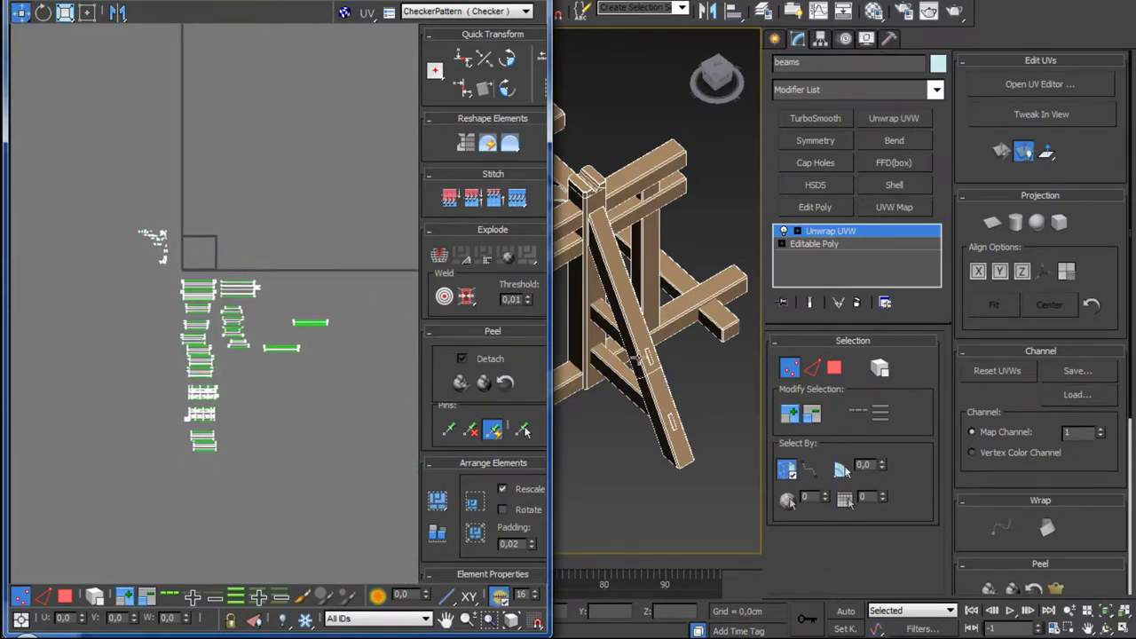
alt+middle_drag(652, 355, 701, 355)
click(834, 367)
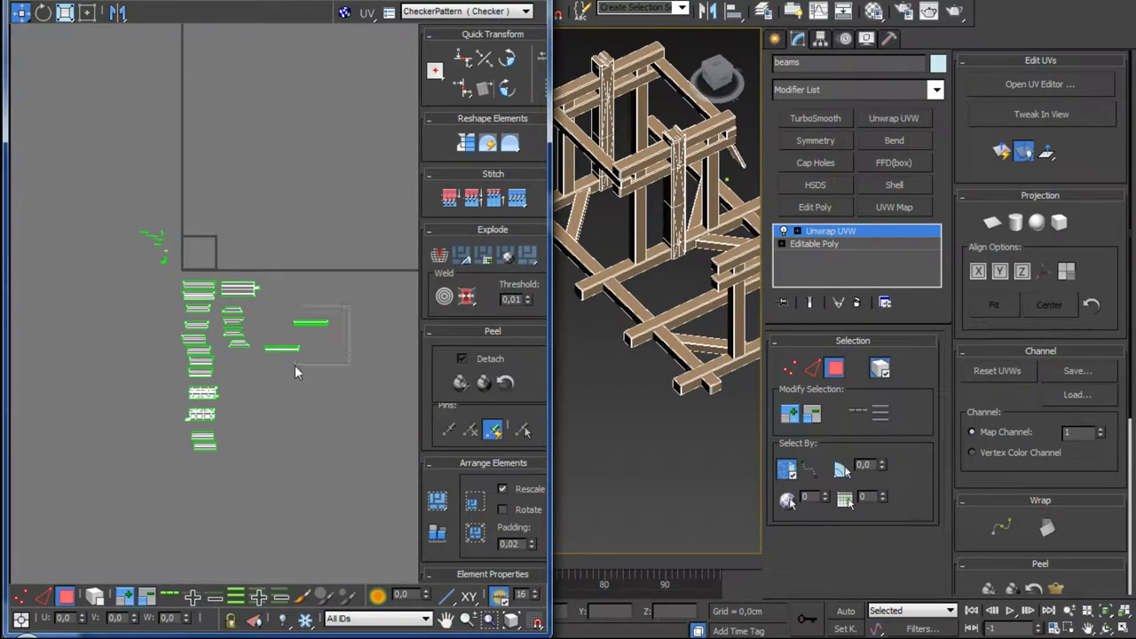
drag(349, 306, 294, 364)
mouse_move(656, 373)
alt+middle_down()
mouse_move(763, 467)
mouse_move(634, 427)
alt+middle_up()
Step: Narrow the selection to just one of the lower cloned beams
mouse_move(579, 402)
alt+middle_down()
mouse_move(577, 415)
mouse_move(533, 427)
alt+middle_up()
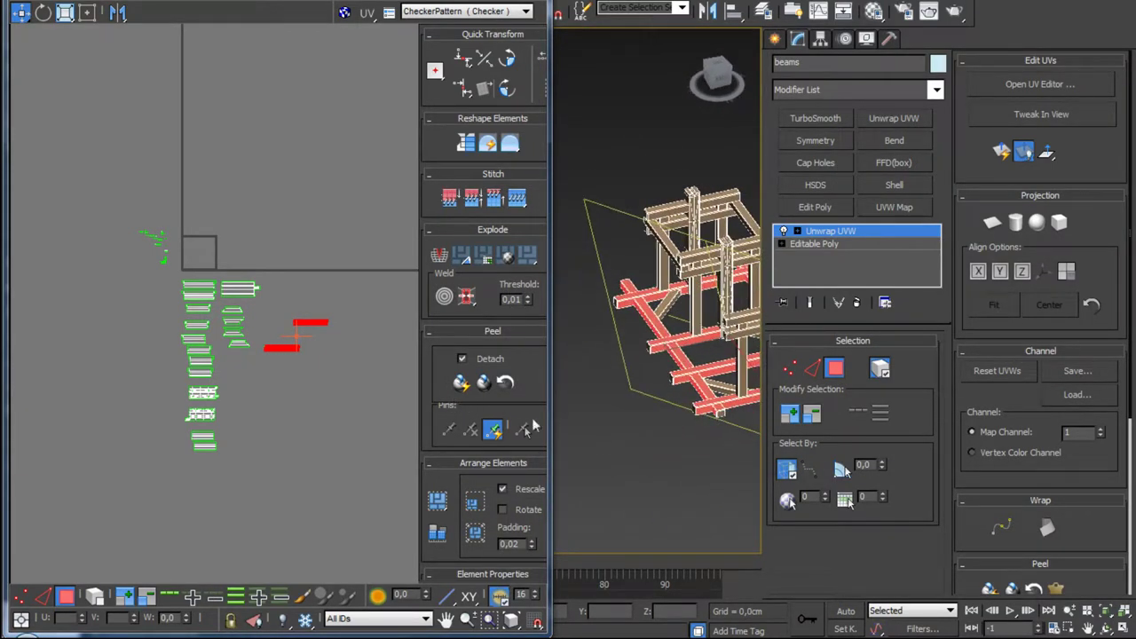
scroll(638, 434, up, 3)
scroll(629, 435, up, 3)
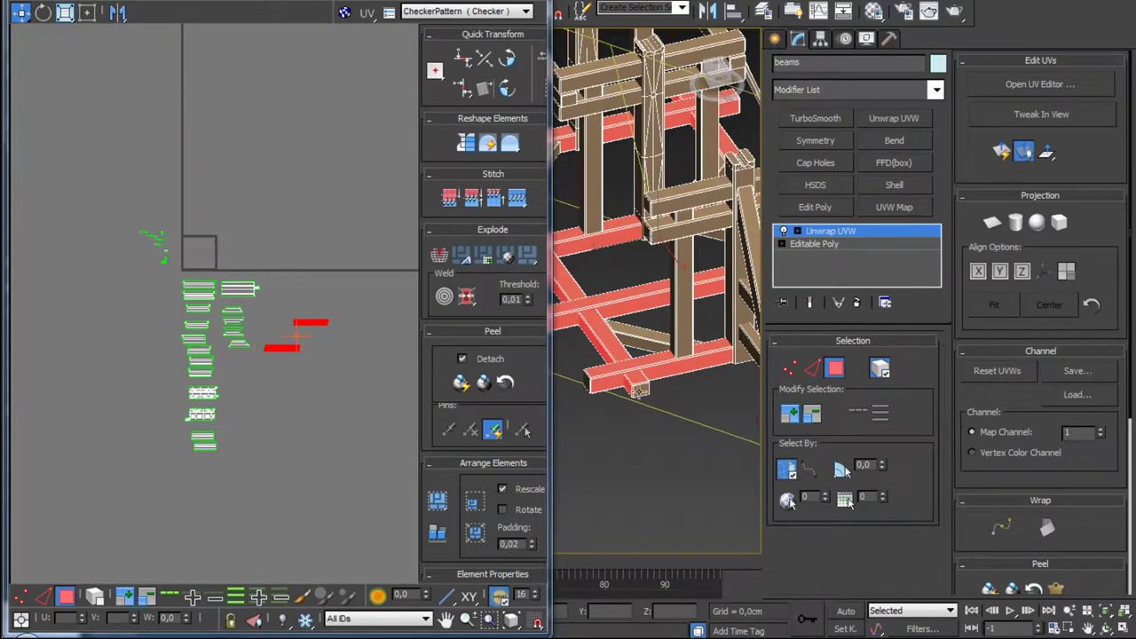
click(639, 390)
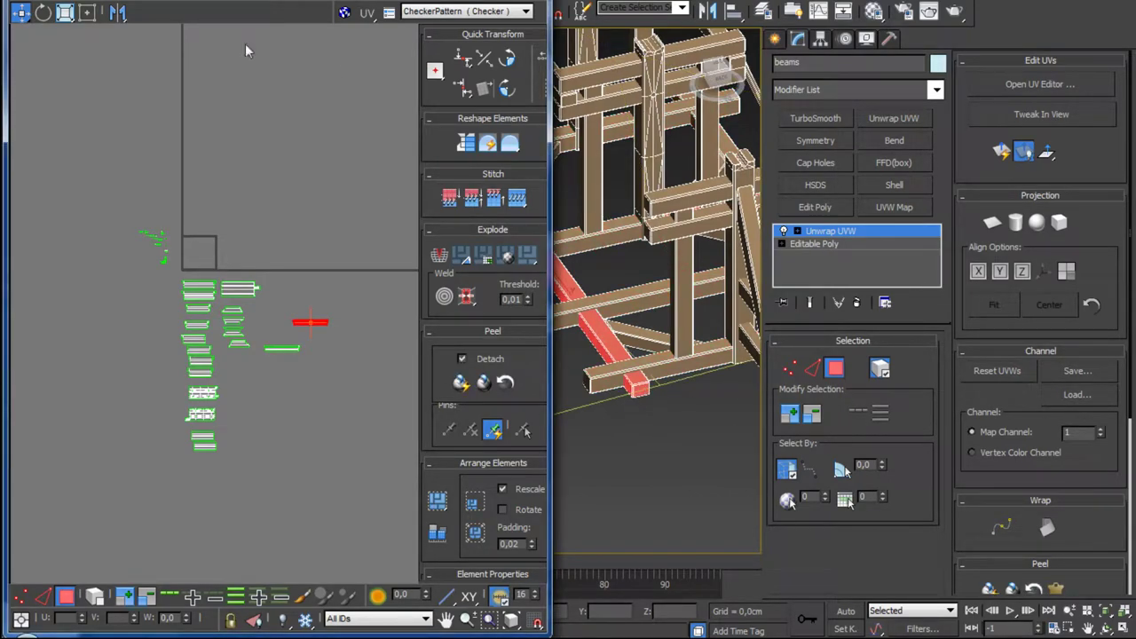
Step: Relax the selected beam shell using Relax By Polygon Angles
click(120, 9)
click(71, 282)
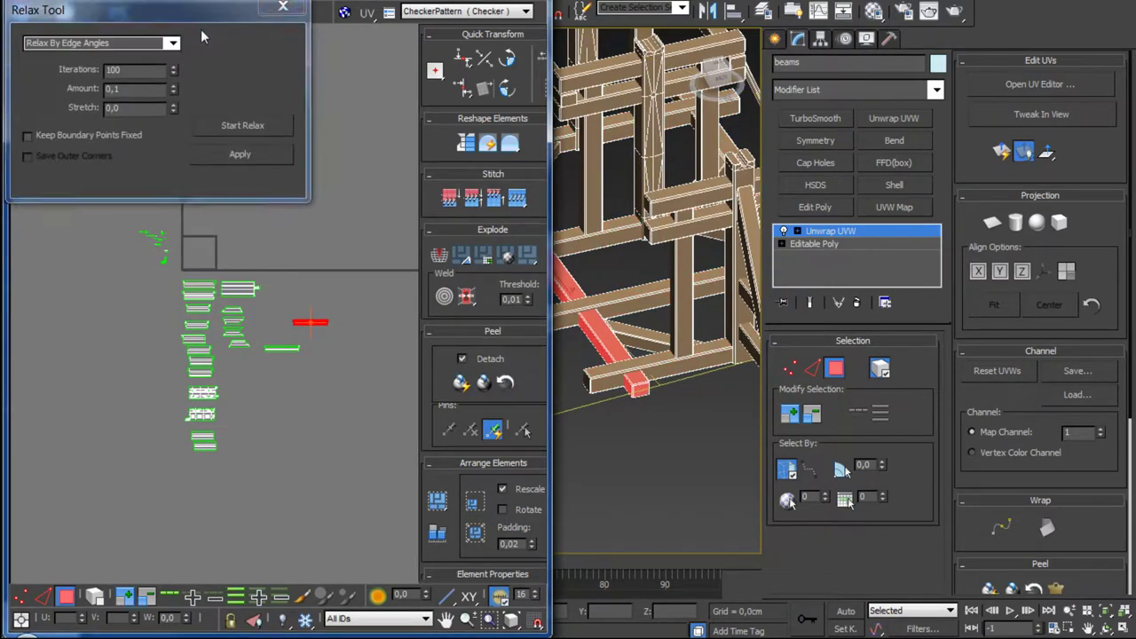
mouse_move(195, 27)
mouse_down()
mouse_move(899, 32)
mouse_move(915, 4)
mouse_up()
click(892, 26)
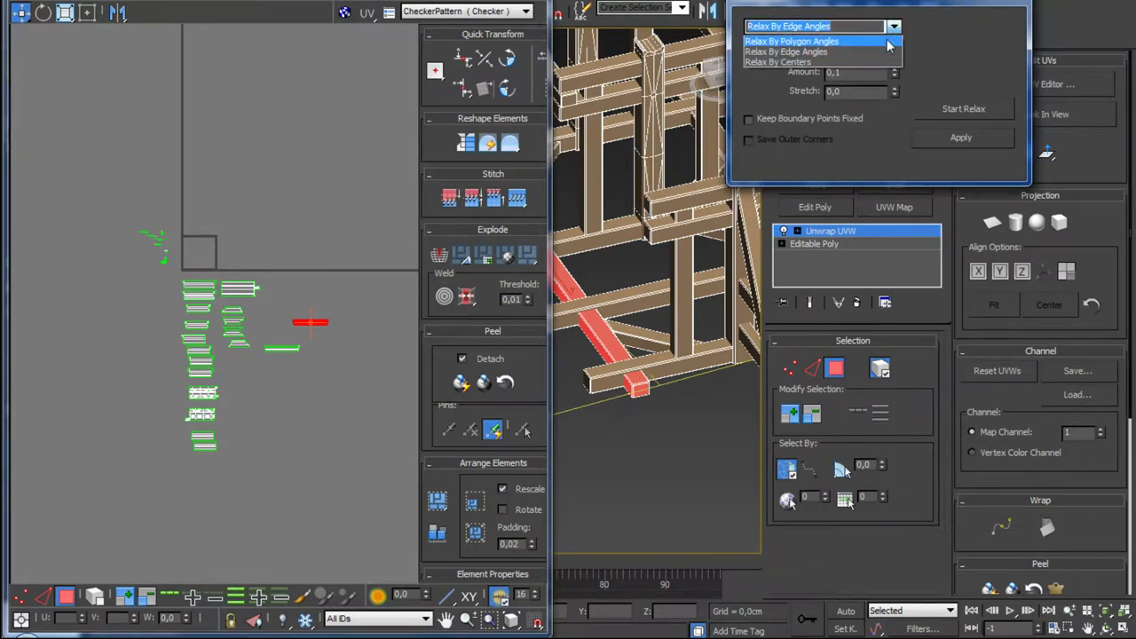
click(890, 44)
click(964, 110)
click(963, 111)
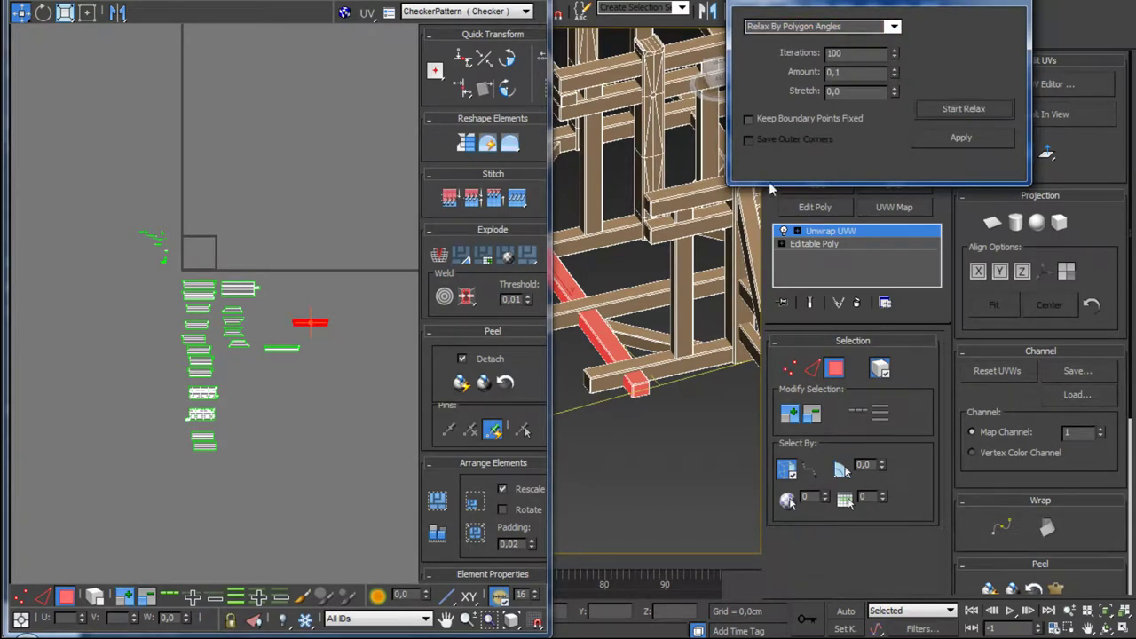
Step: Move the relaxed shell down-left, undo the move, and clear the UV selection
scroll(368, 337, up, 2)
scroll(302, 315, up, 3)
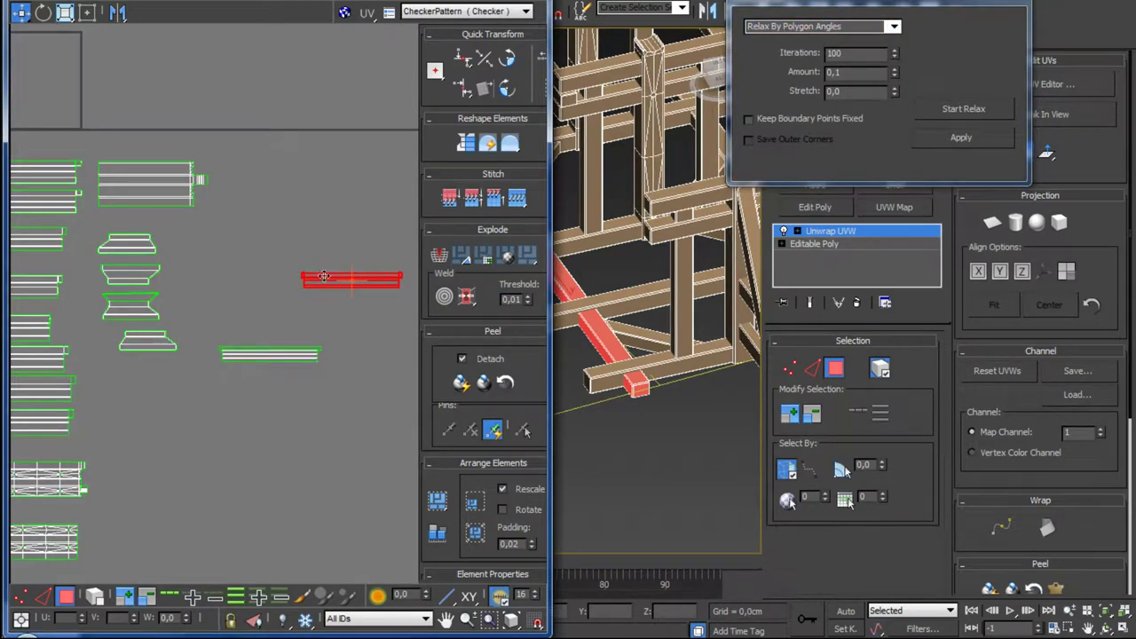
mouse_move(322, 281)
mouse_down()
mouse_move(256, 391)
mouse_move(238, 380)
mouse_up()
key(ctrl+z)
middle_drag(333, 304, 313, 322)
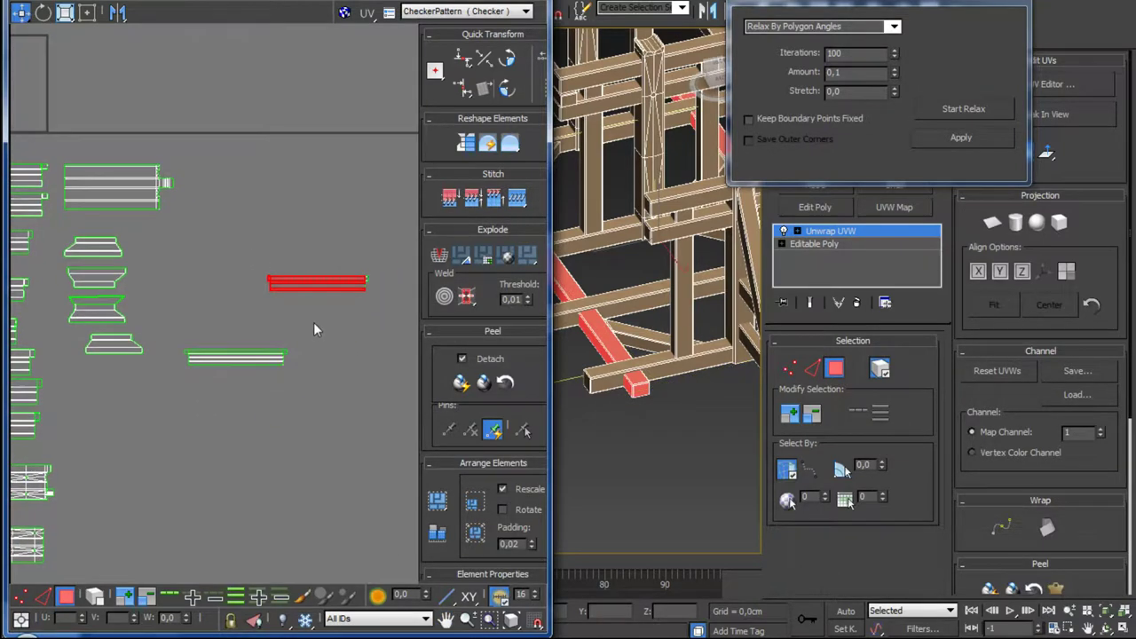
click(313, 322)
Step: In element mode, move one beam shell lower and relax the upper cloned beam shell
click(95, 595)
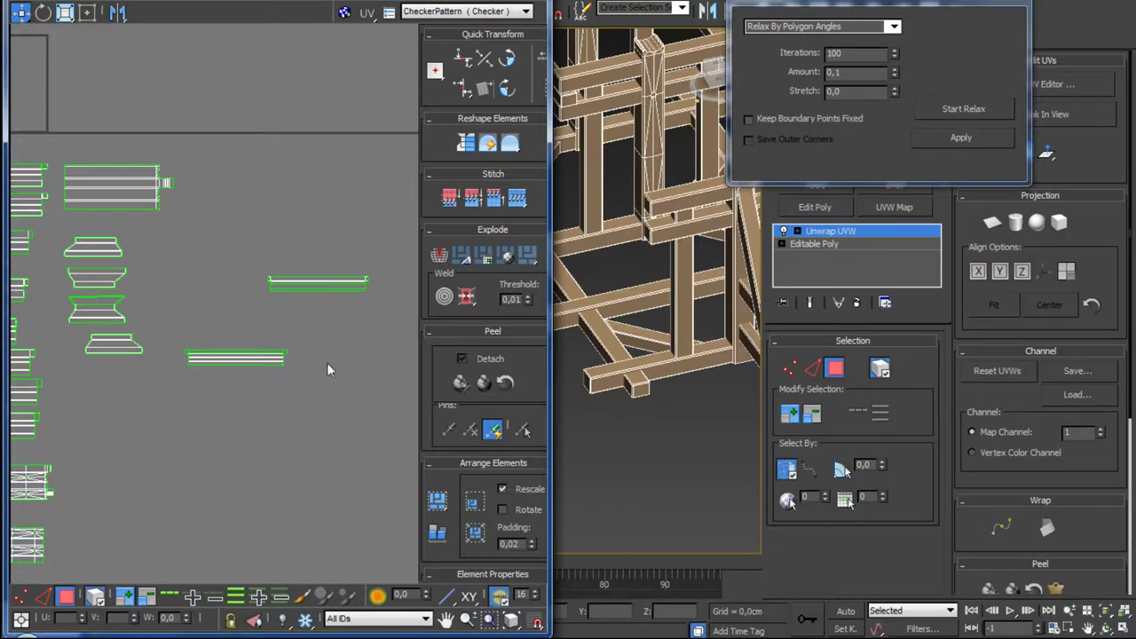
drag(329, 284, 331, 408)
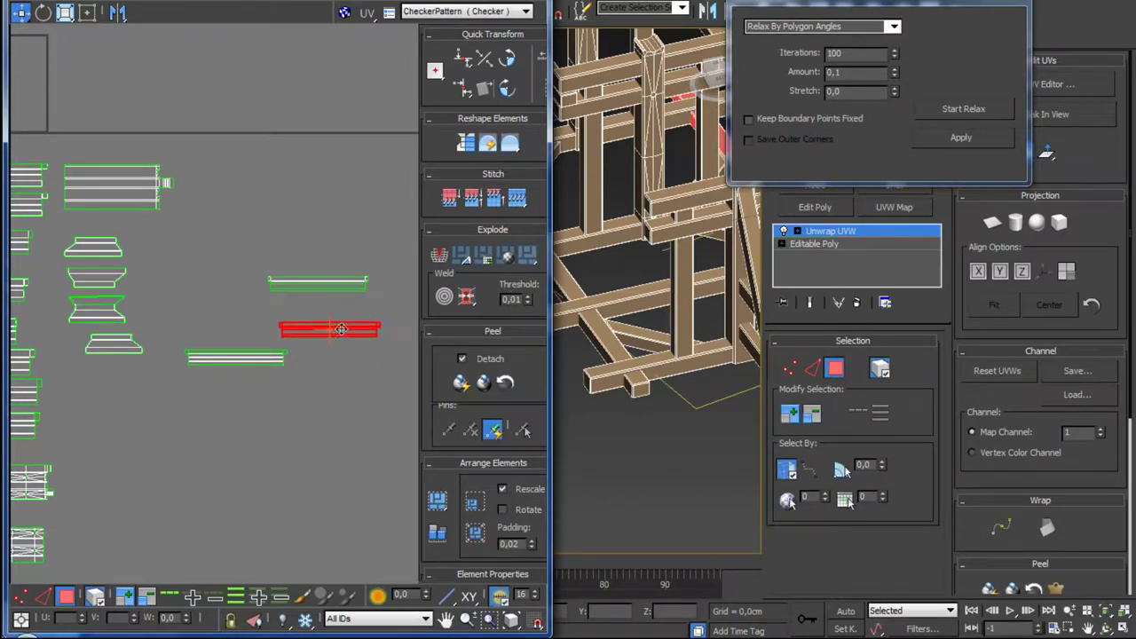
click(349, 286)
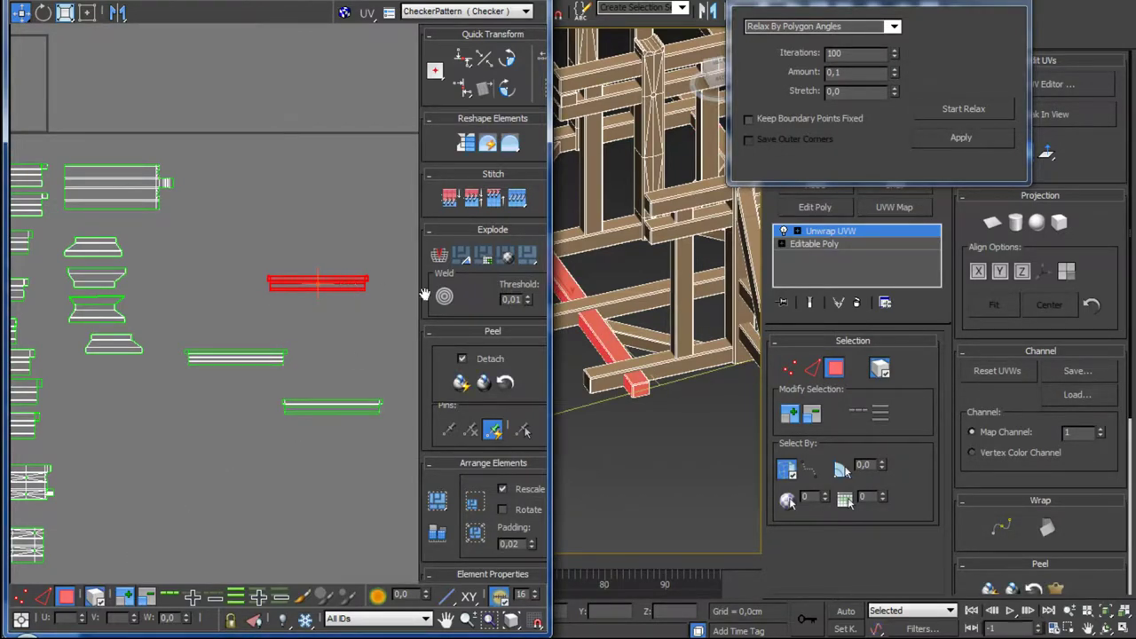
key(z)
click(964, 109)
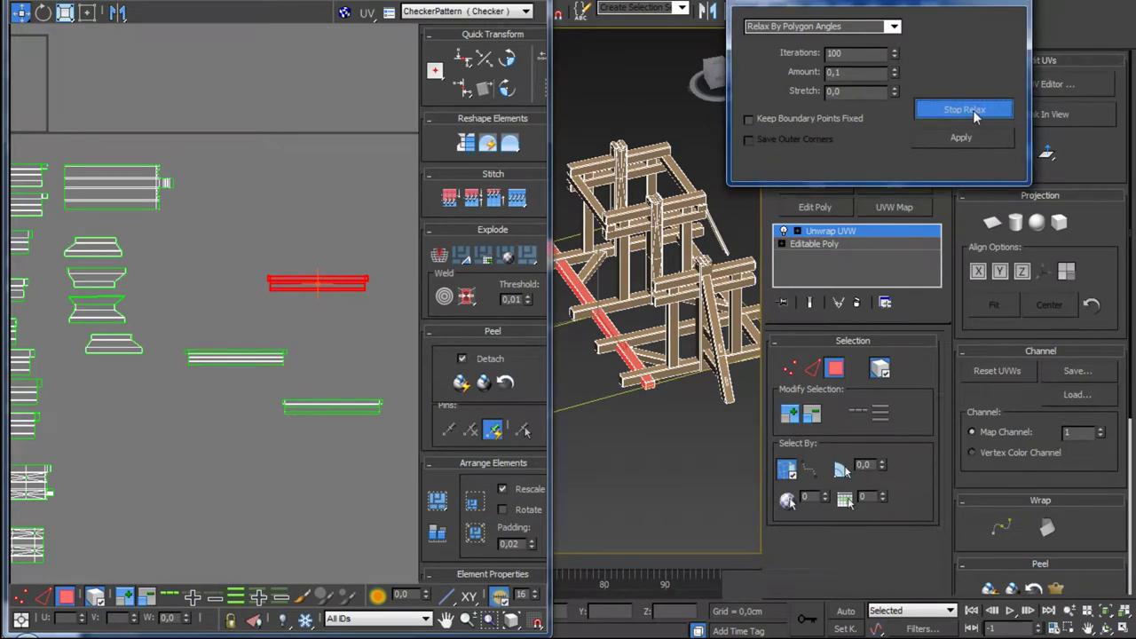
click(974, 112)
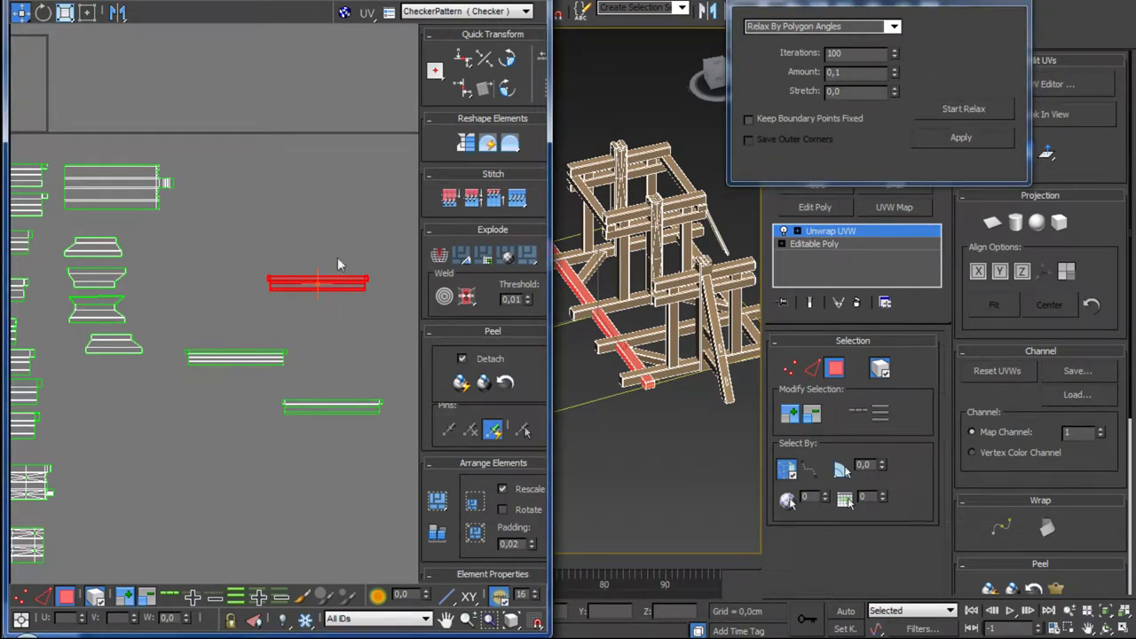
Step: Relax both cloned beam shells together and place them beside the existing shells
ctrl+click(364, 406)
click(995, 111)
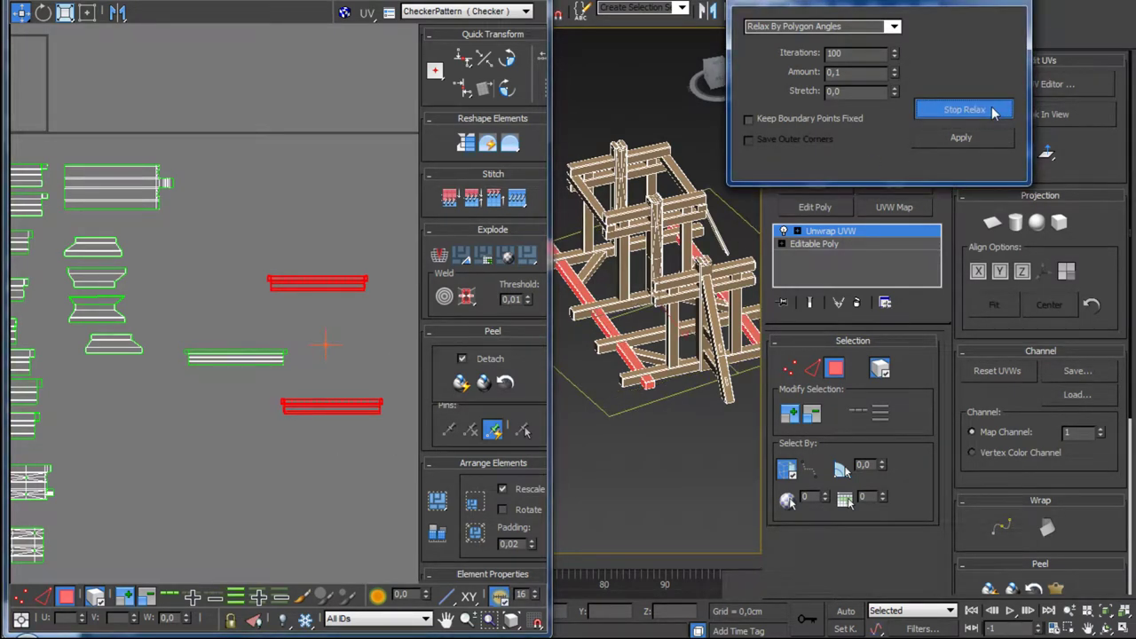
click(995, 111)
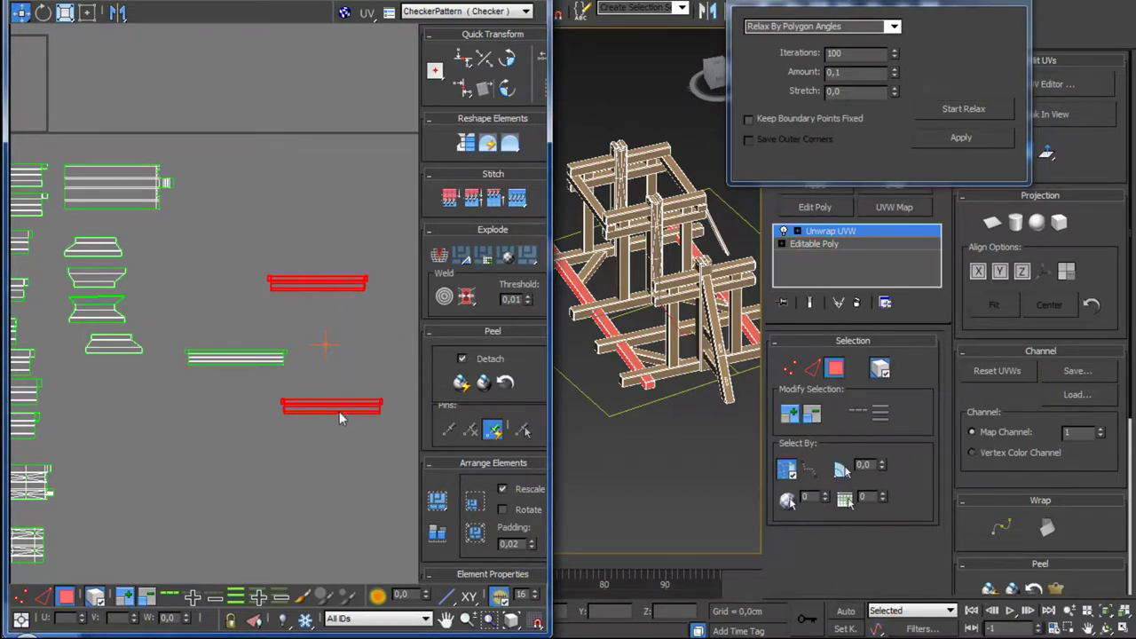
mouse_move(341, 401)
mouse_down()
mouse_move(250, 508)
mouse_move(227, 438)
mouse_move(241, 414)
mouse_up()
click(262, 531)
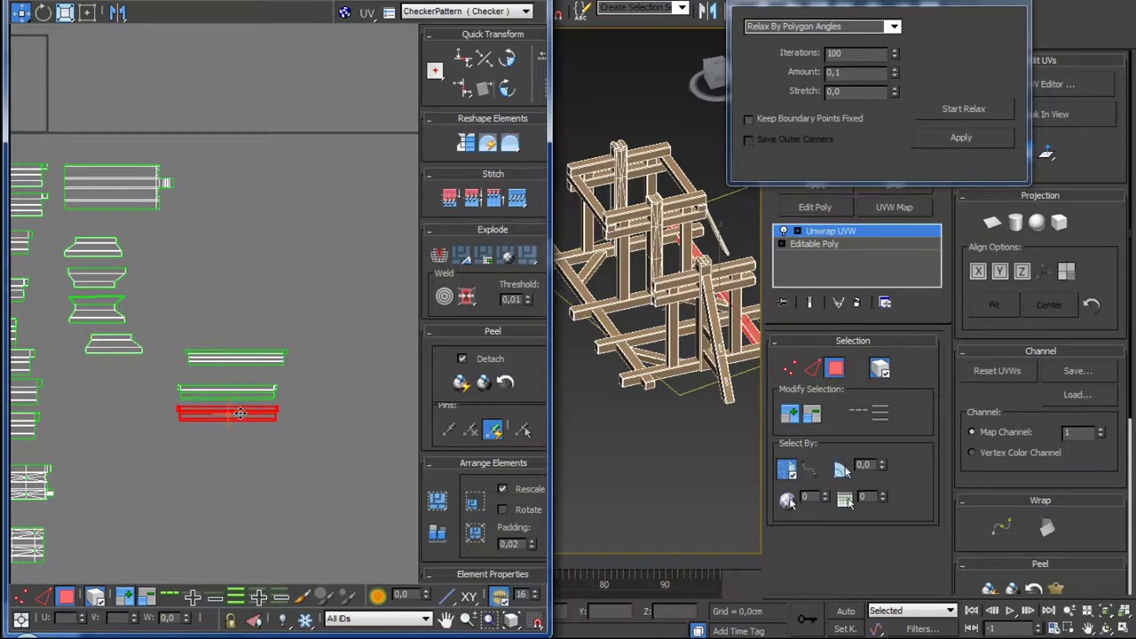
Step: Zoom out in Edit UVWs and make the UV editor window narrower
scroll(280, 336, down, 3)
scroll(257, 390, down, 2)
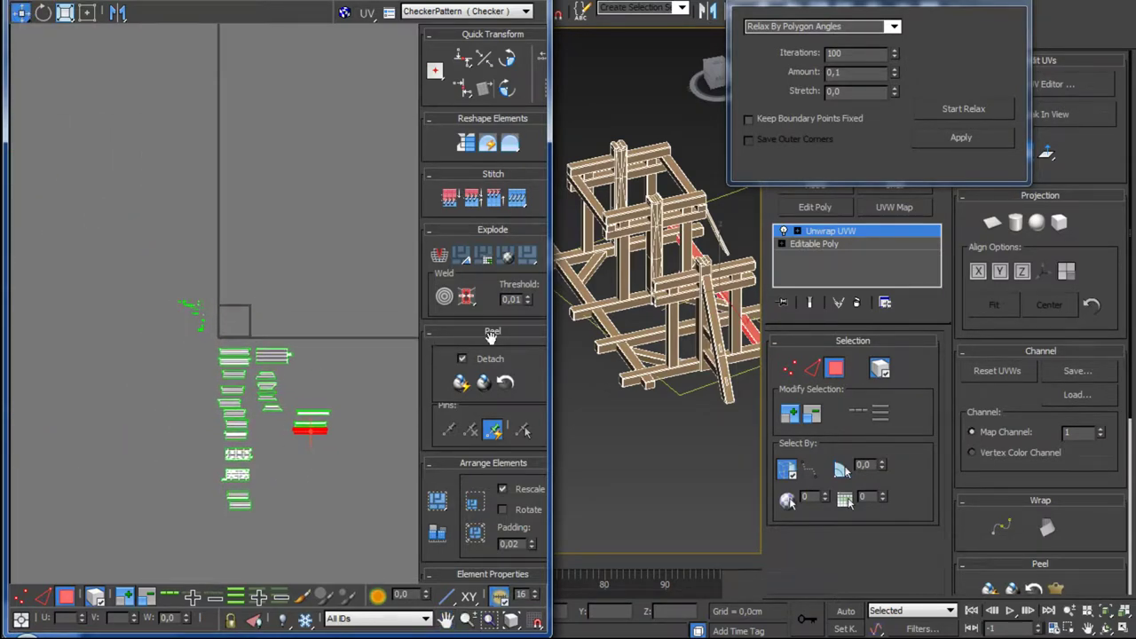
alt+middle_drag(623, 336, 668, 259)
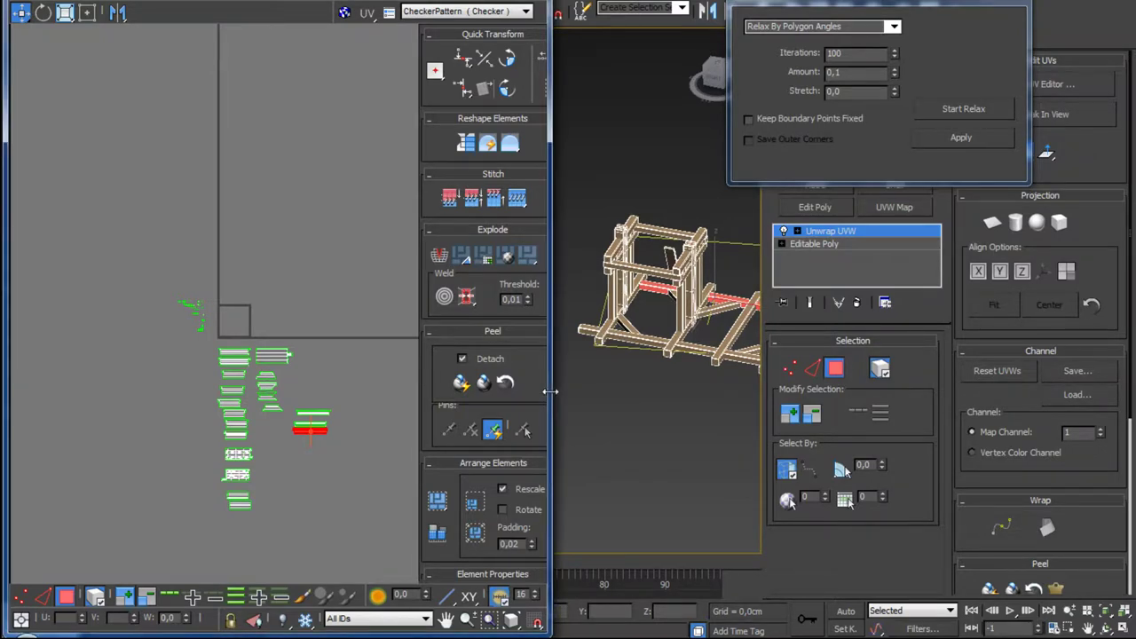
drag(550, 391, 444, 382)
mouse_move(465, 375)
alt+middle_down()
mouse_move(514, 319)
mouse_move(565, 407)
mouse_move(573, 282)
mouse_move(615, 393)
mouse_move(621, 325)
mouse_move(625, 338)
alt+middle_up()
scroll(565, 407, up, 5)
scroll(573, 282, down, 2)
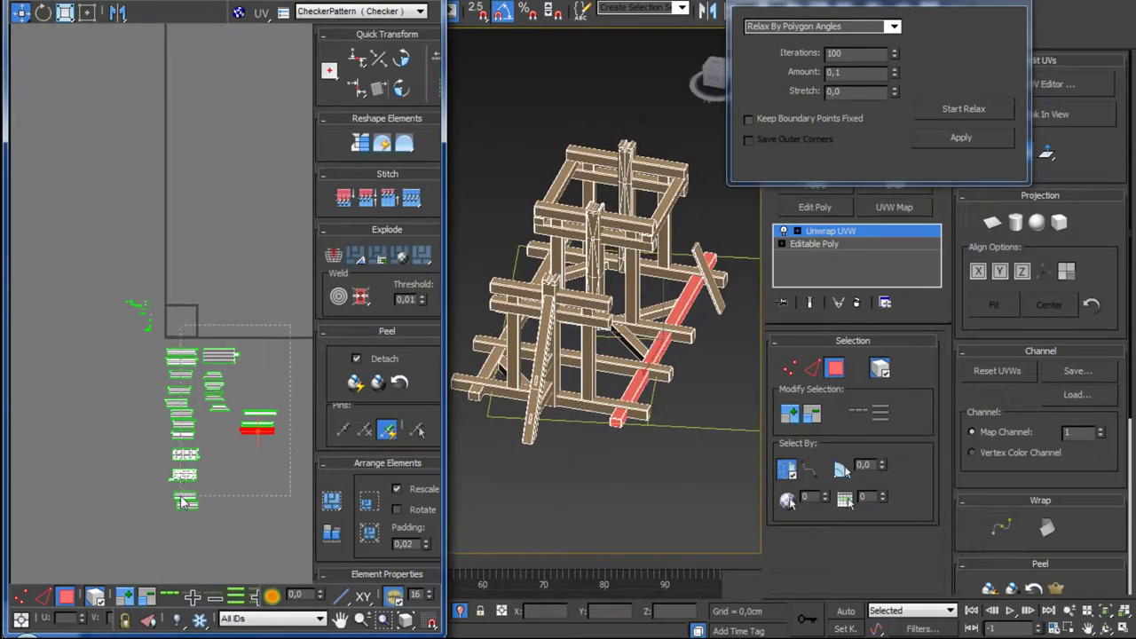
Step: Marquee-select all UV shells, then select only the leaning diagonal plank
drag(181, 501, 178, 518)
mouse_move(532, 355)
alt+middle_down()
mouse_move(503, 334)
mouse_move(581, 315)
mouse_move(630, 266)
alt+middle_up()
scroll(502, 334, up, 3)
scroll(590, 312, down, 2)
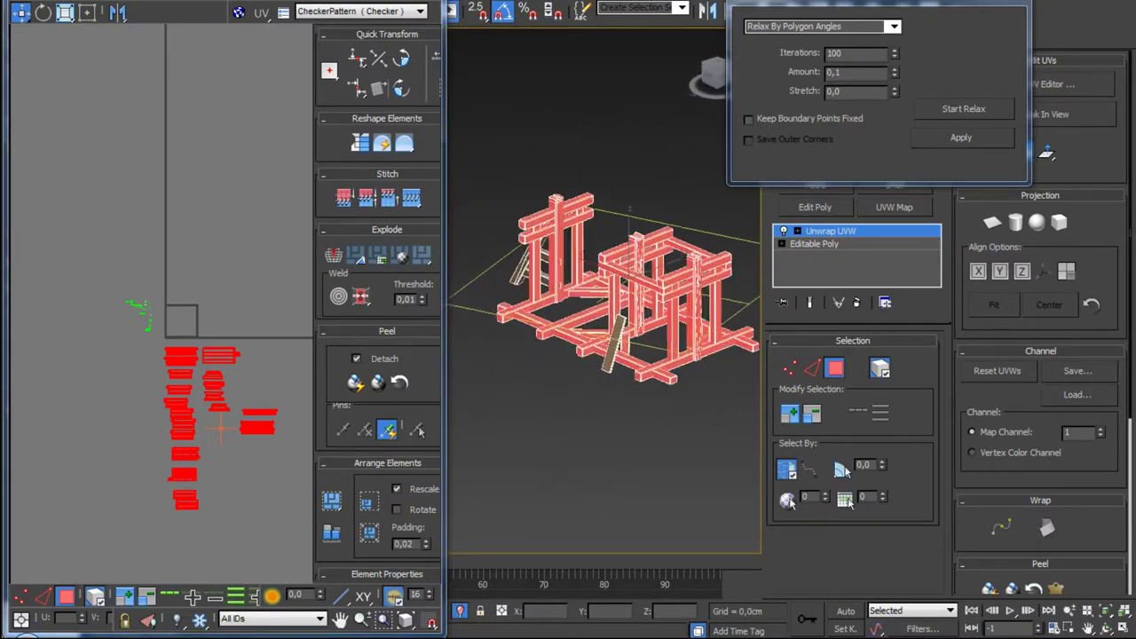
scroll(630, 266, up, 5)
click(633, 334)
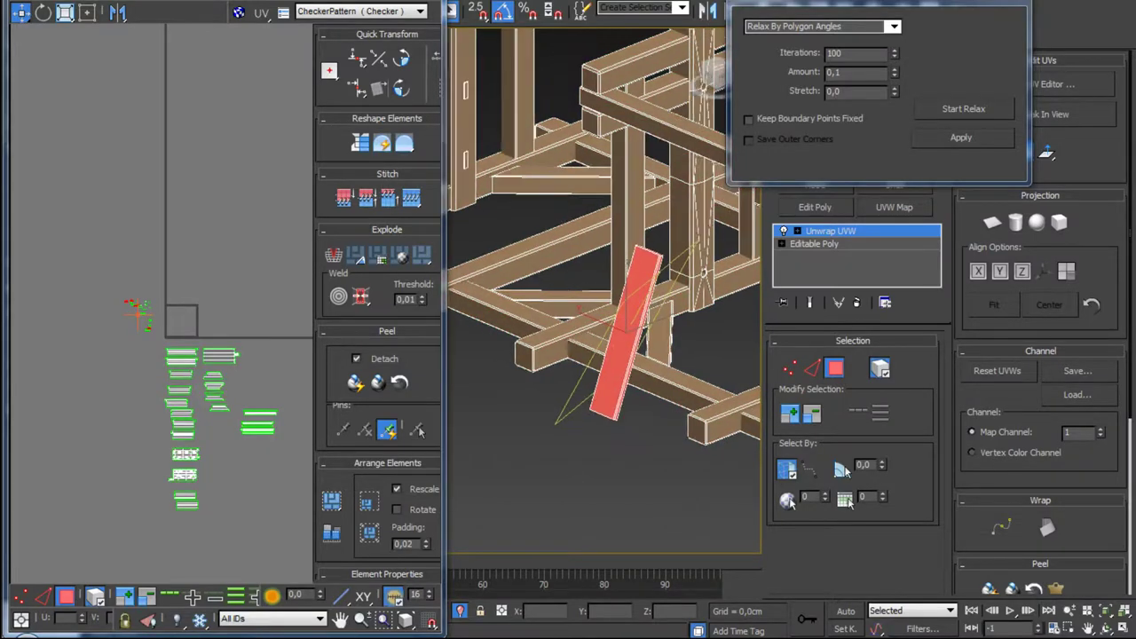
Step: Orbit and zoom the viewport to frame the selected leaning plank
scroll(639, 270, down, 4)
alt+middle_drag(639, 269, 657, 289)
scroll(666, 301, up, 4)
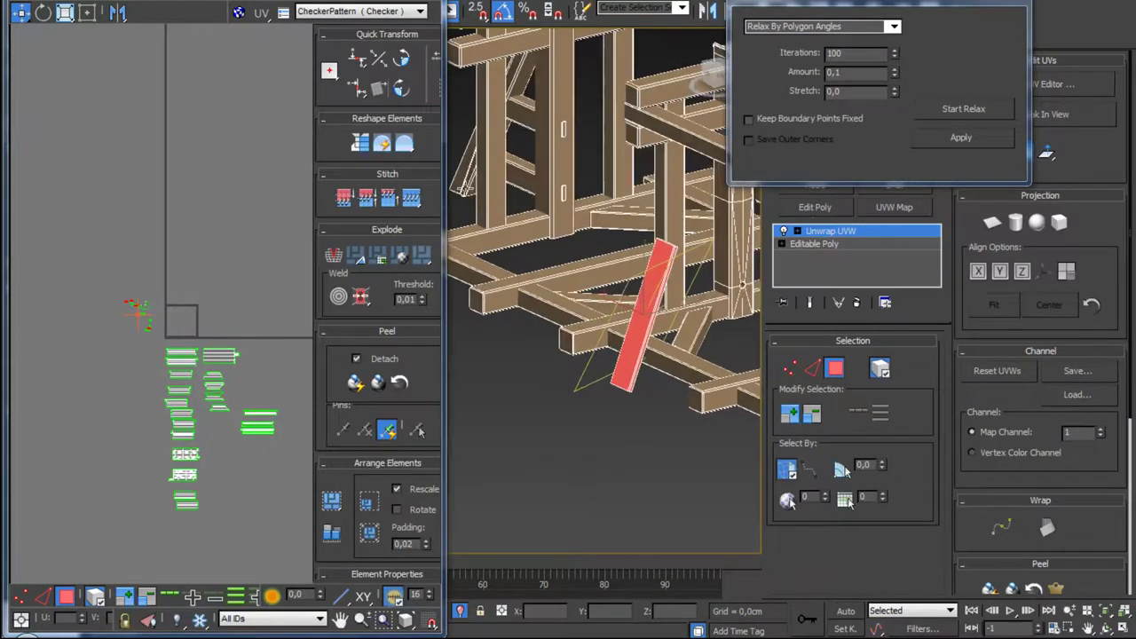
click(165, 1)
Step: Apply Flatten Mapping to the leaning plank's UVs, then zoom in to inspect the plank
click(104, 12)
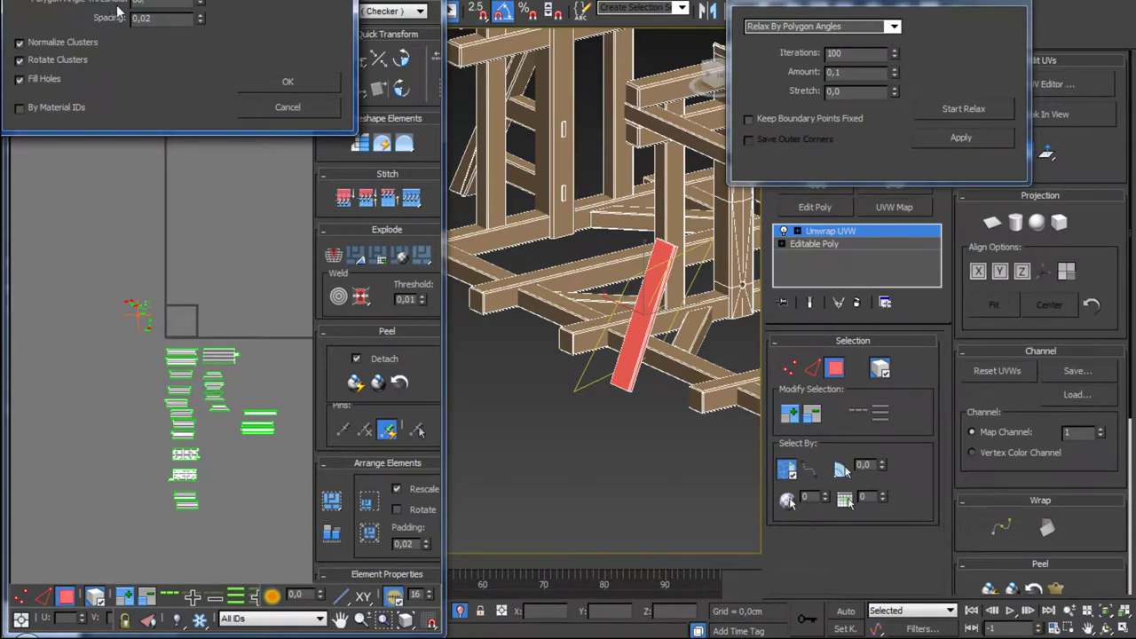
click(293, 80)
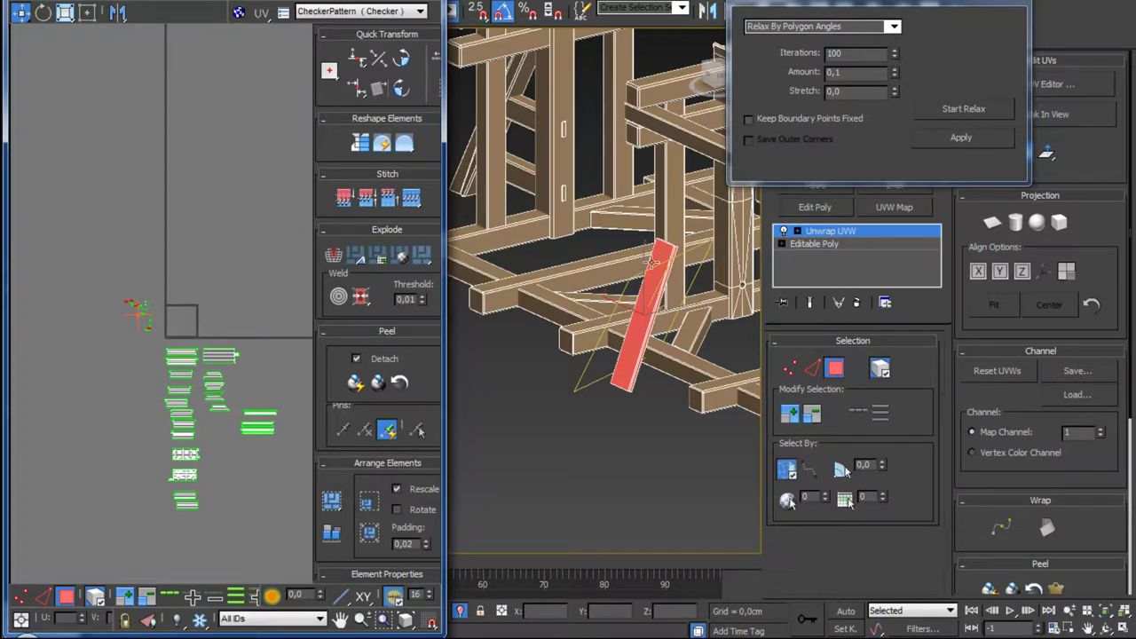
mouse_move(658, 394)
alt+middle_down()
mouse_move(625, 404)
mouse_move(645, 395)
alt+middle_up()
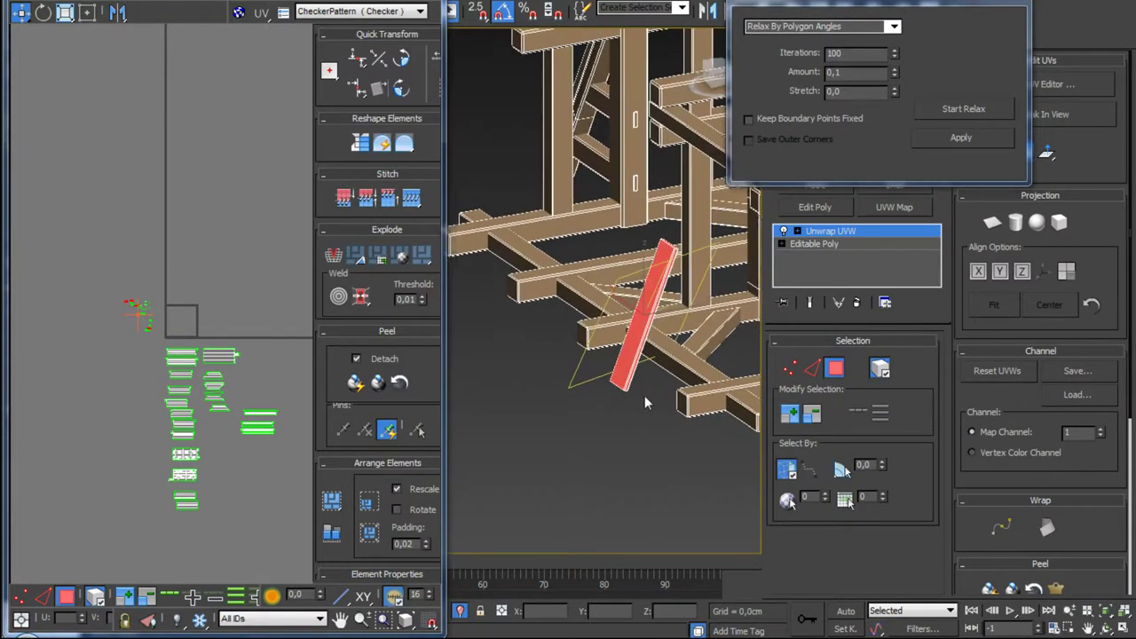
alt+middle_drag(625, 473, 614, 447)
scroll(612, 390, up, 5)
scroll(618, 382, up, 2)
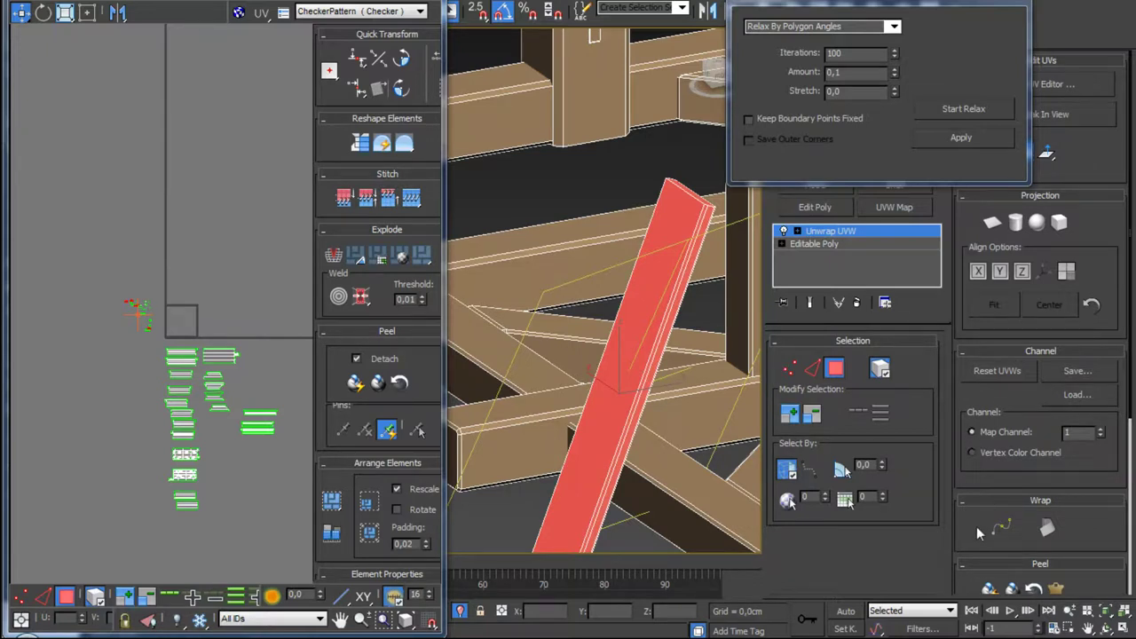
drag(963, 524, 968, 399)
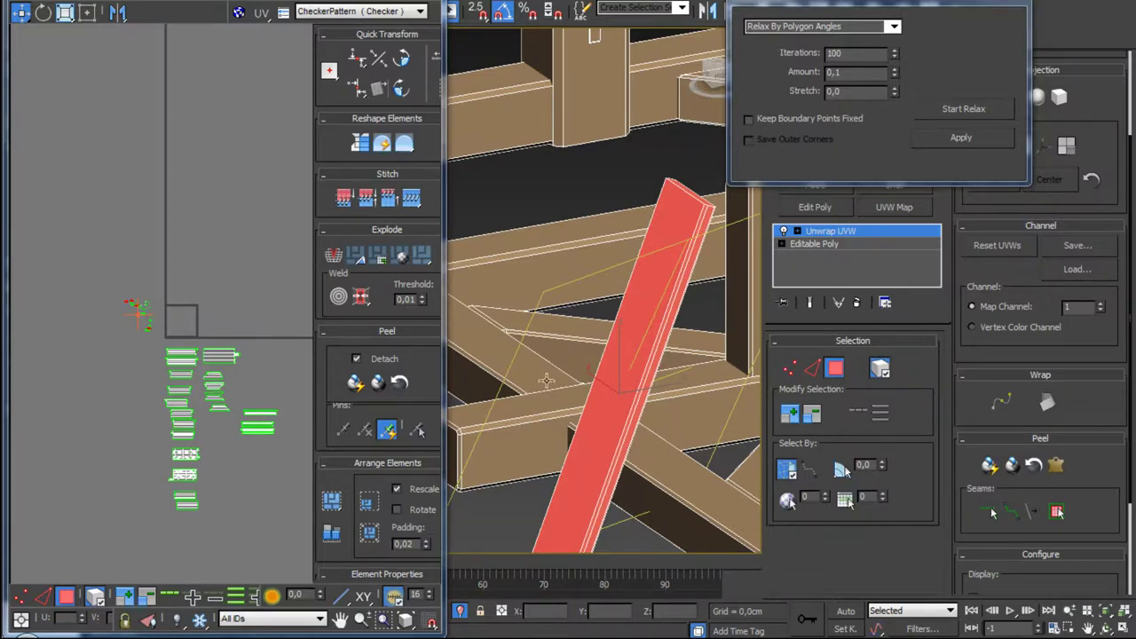
Step: Scroll the Unwrap UVW command panel to bring its Selection rollout into view
scroll(110, 318, up, 3)
scroll(130, 287, up, 3)
scroll(133, 287, down, 1)
scroll(146, 287, down, 2)
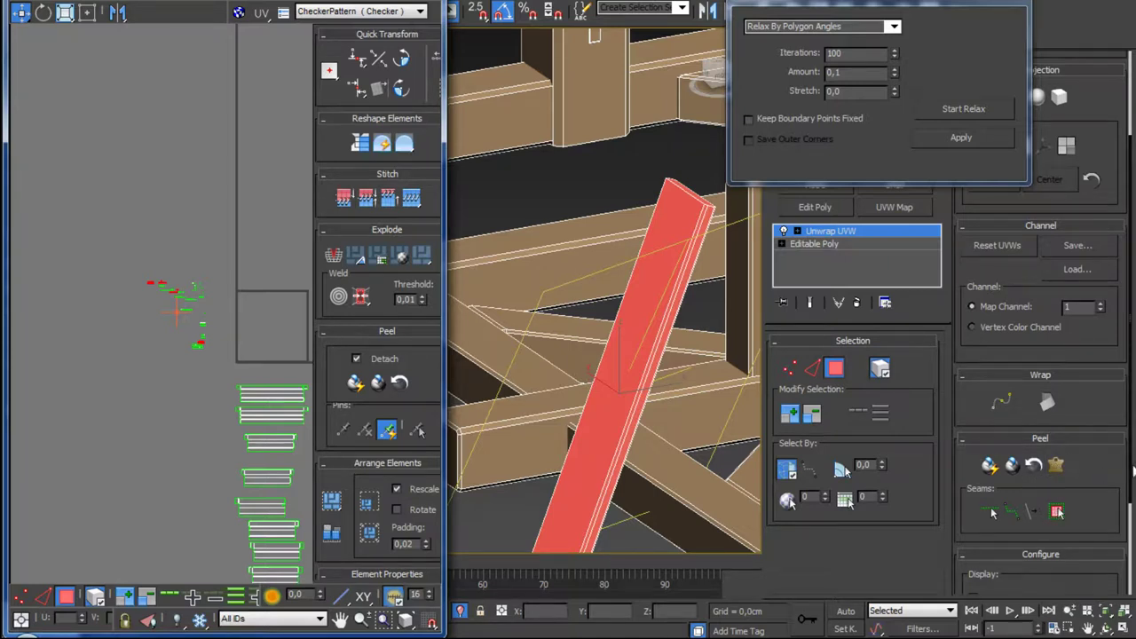
drag(1132, 475, 1129, 524)
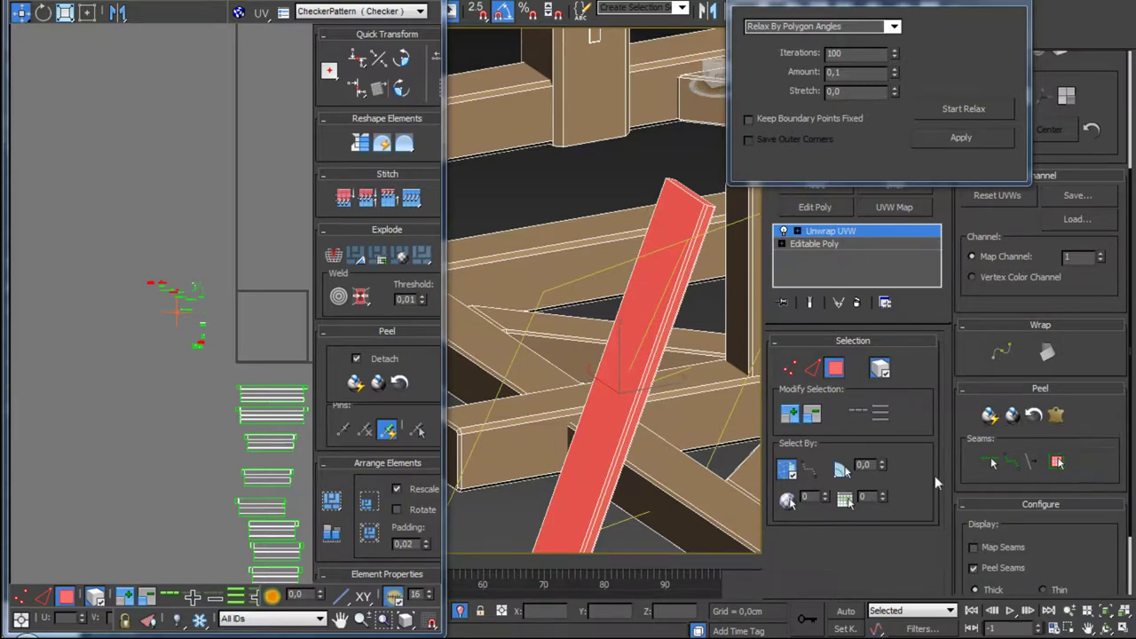
Step: In Edge mode, select the diagonal beam's long edge and frame it
click(811, 367)
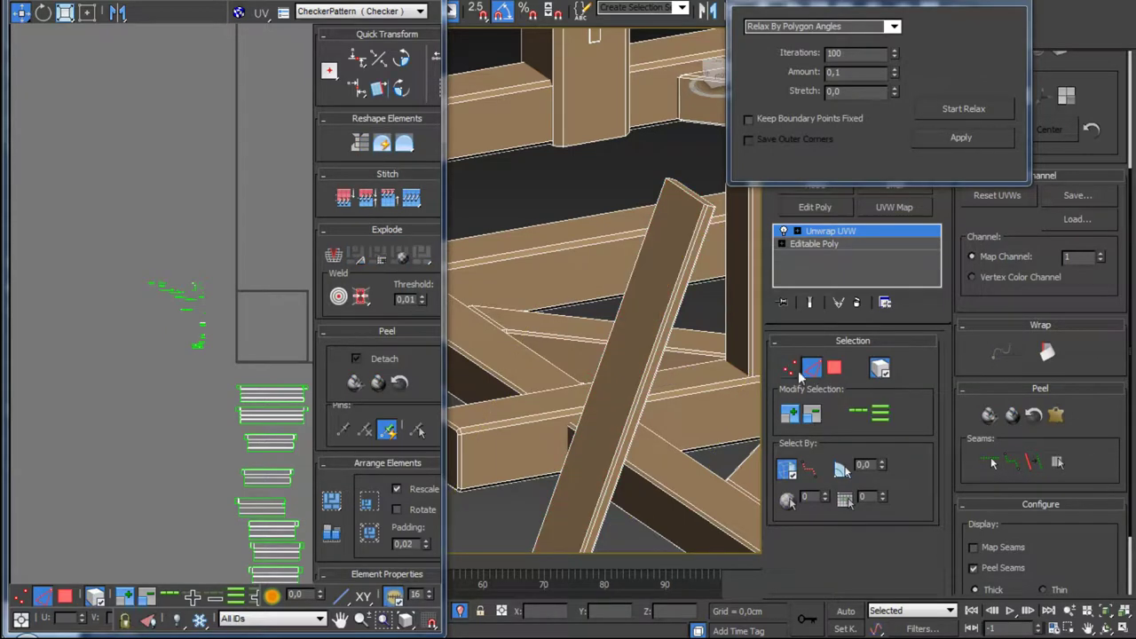
mouse_move(679, 337)
alt+middle_down()
mouse_move(709, 342)
mouse_move(663, 330)
alt+middle_up()
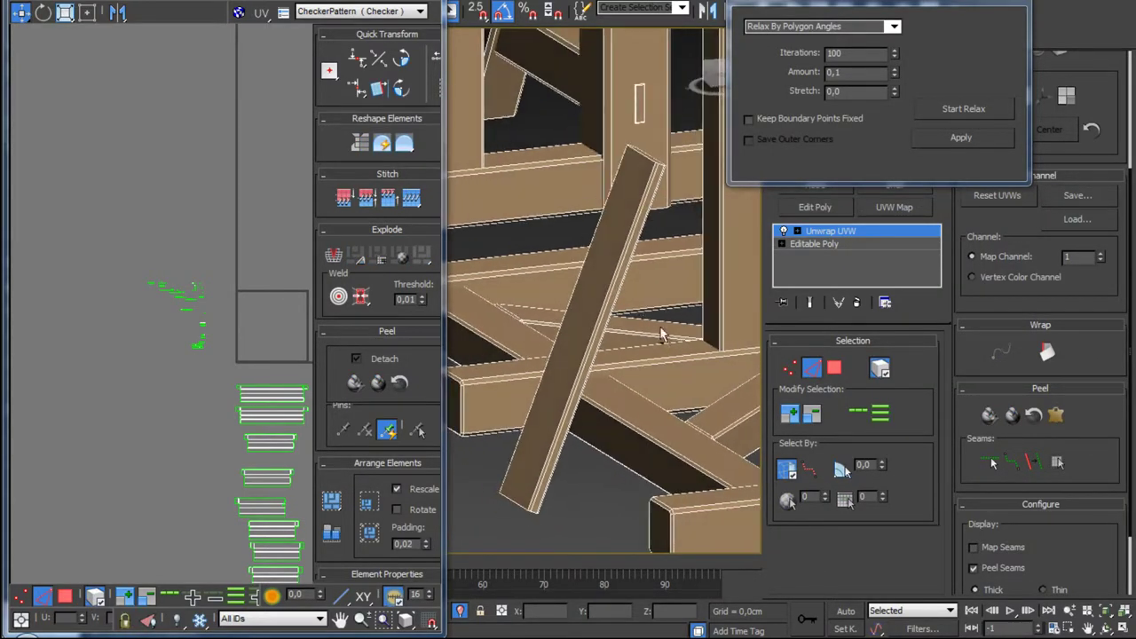
double_click(603, 301)
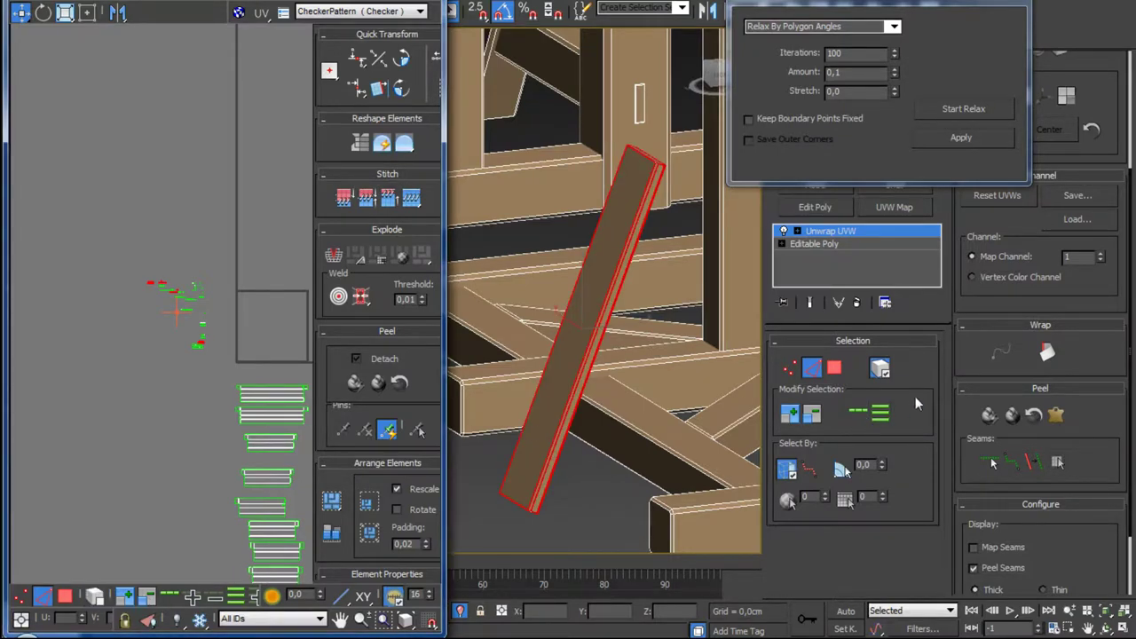
click(560, 526)
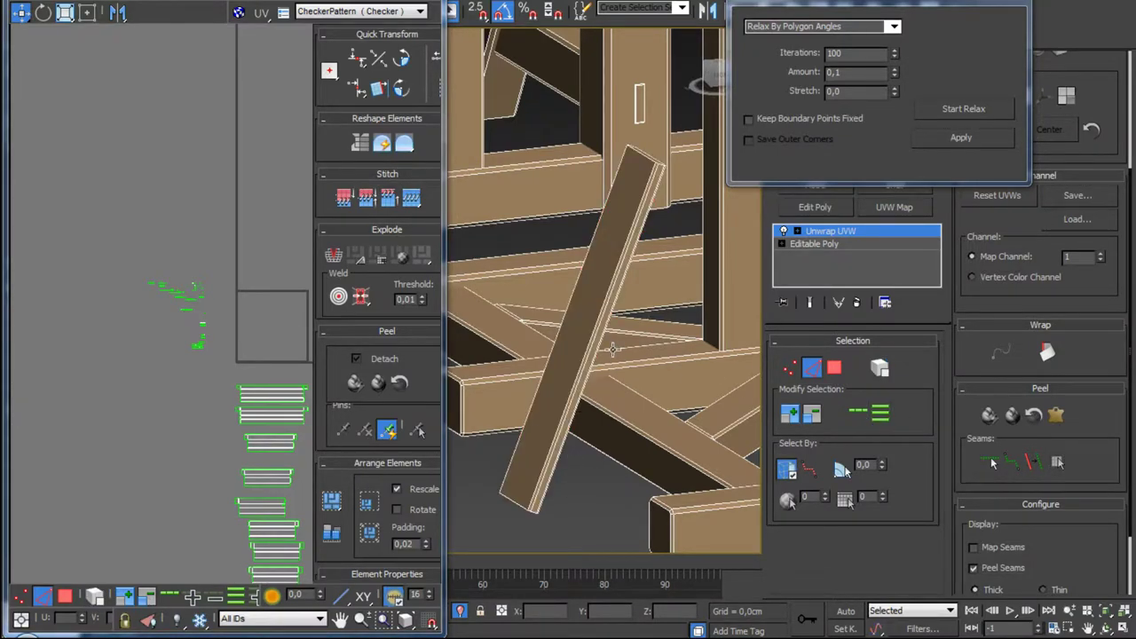
mouse_move(612, 355)
middle_down()
mouse_move(613, 368)
mouse_move(575, 340)
middle_up()
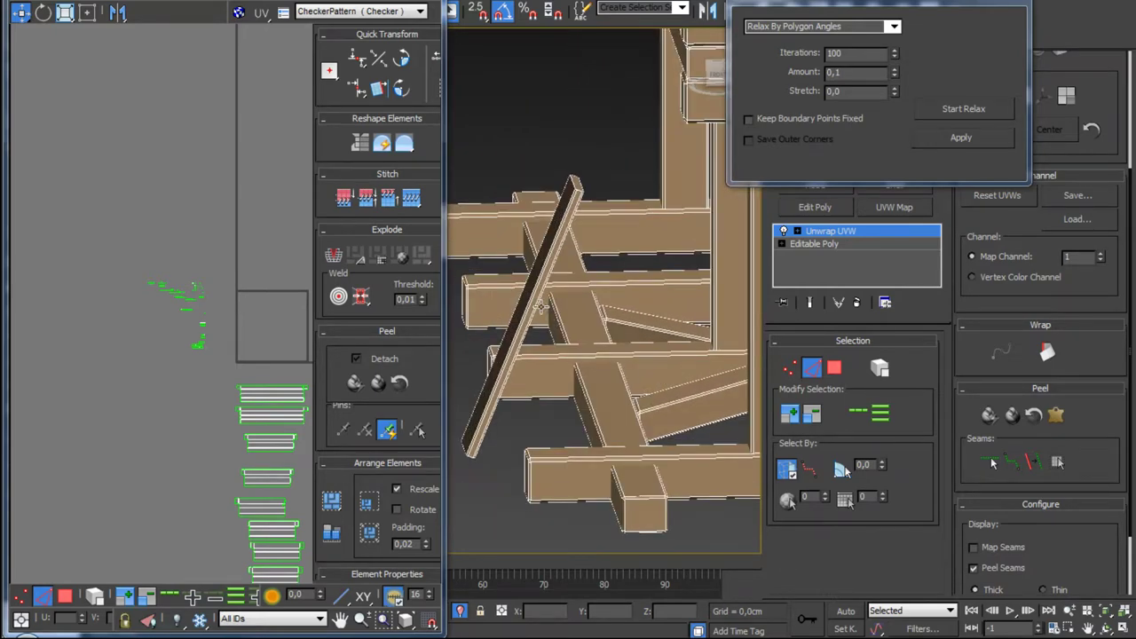
click(541, 306)
mouse_move(541, 306)
alt+middle_down()
mouse_move(507, 319)
mouse_move(464, 307)
mouse_move(533, 293)
alt+middle_up()
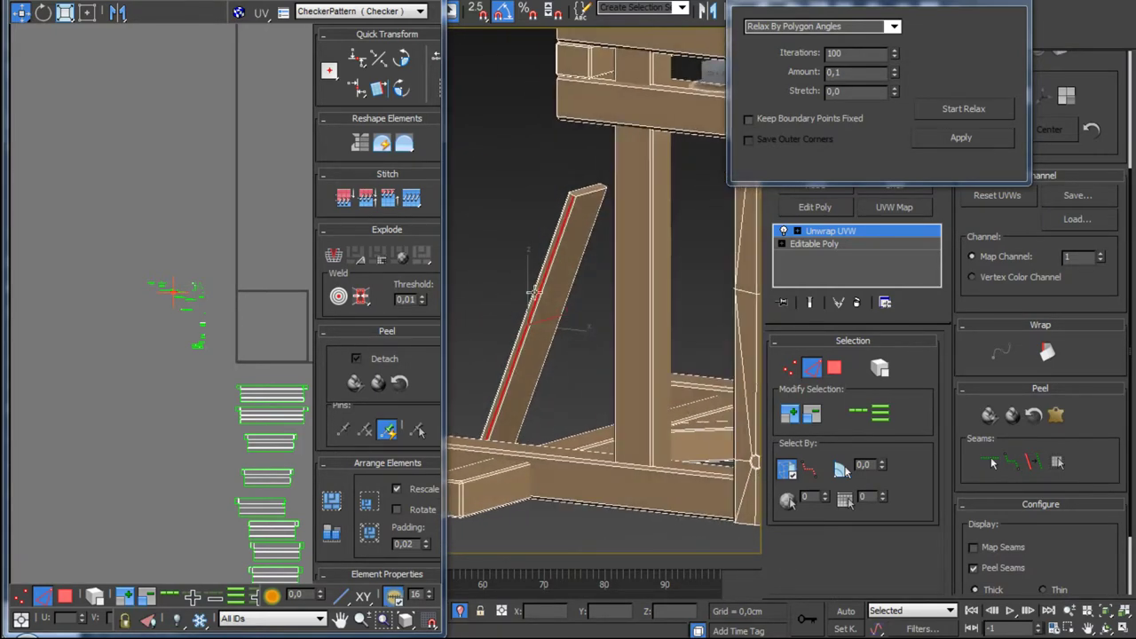
key(z)
Step: Add the beam's short top corner edge to the edge selection
scroll(576, 253, down, 2)
scroll(586, 248, down, 3)
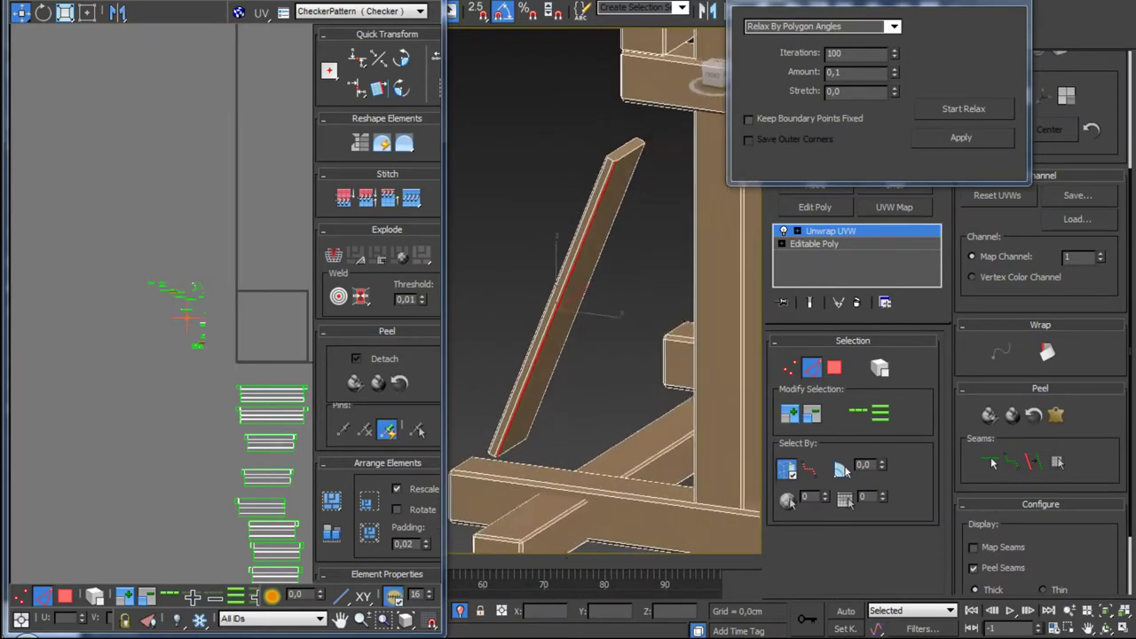
alt+middle_drag(587, 247, 613, 364)
scroll(612, 266, up, 4)
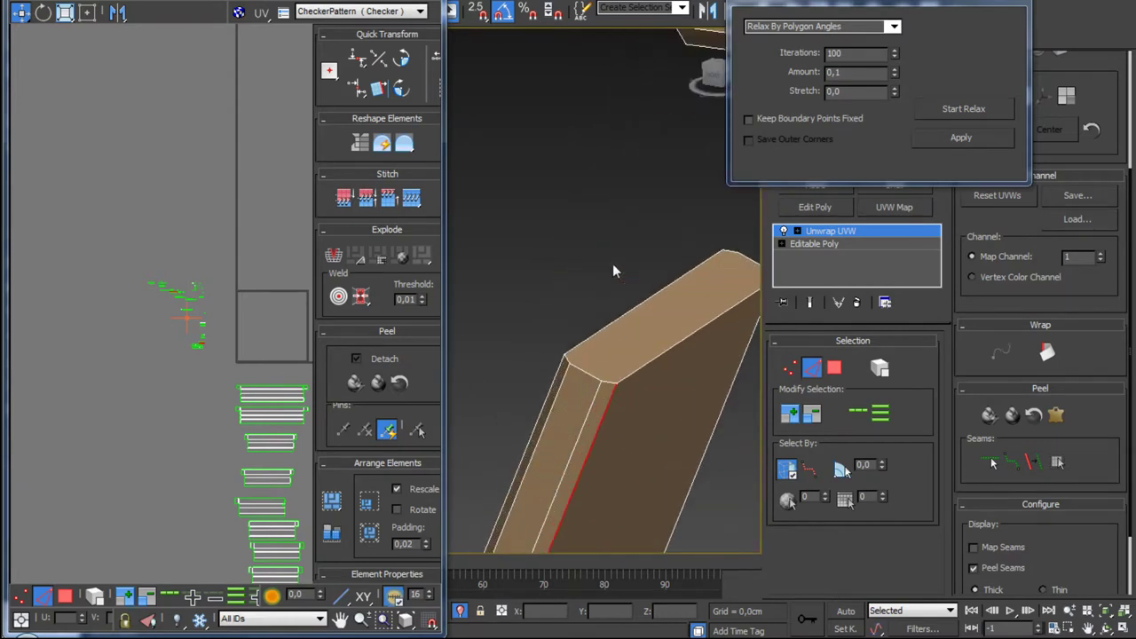
ctrl+click(592, 373)
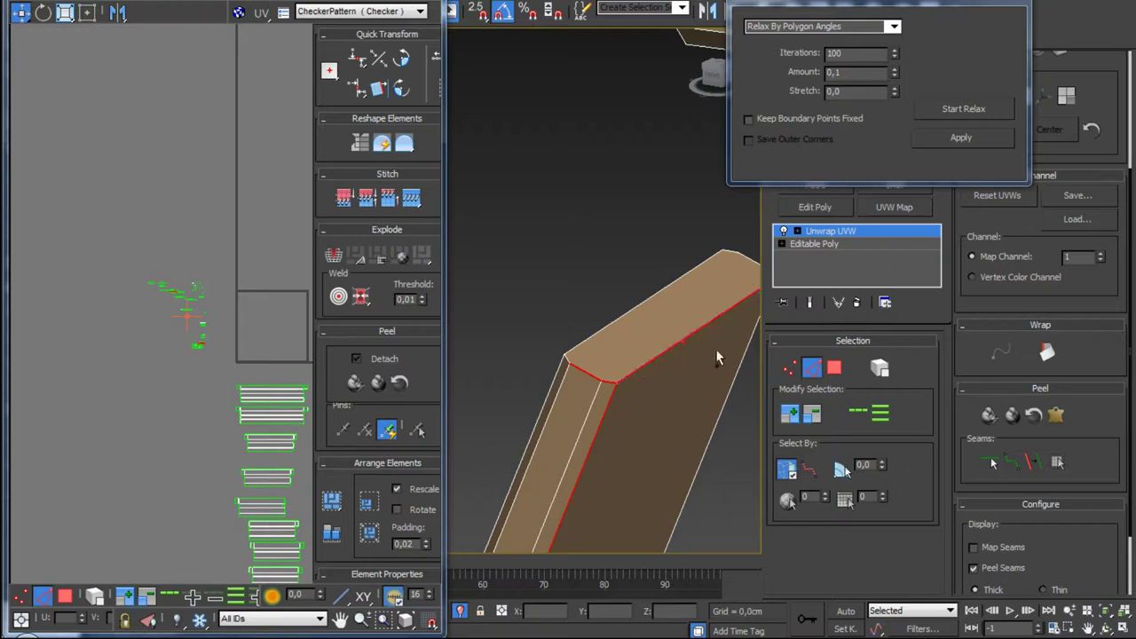
Step: Add the end face's side, top and bottom edges to the seam selection
mouse_move(715, 355)
alt+middle_down()
mouse_move(639, 382)
mouse_move(703, 262)
mouse_move(606, 452)
alt+middle_up()
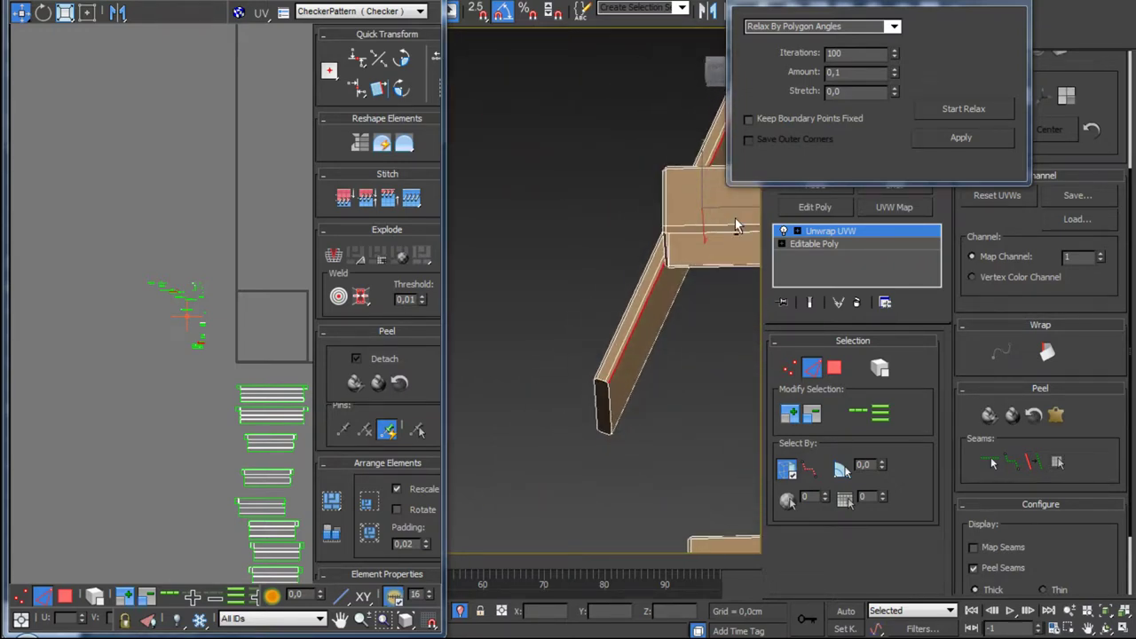
ctrl+click(583, 456)
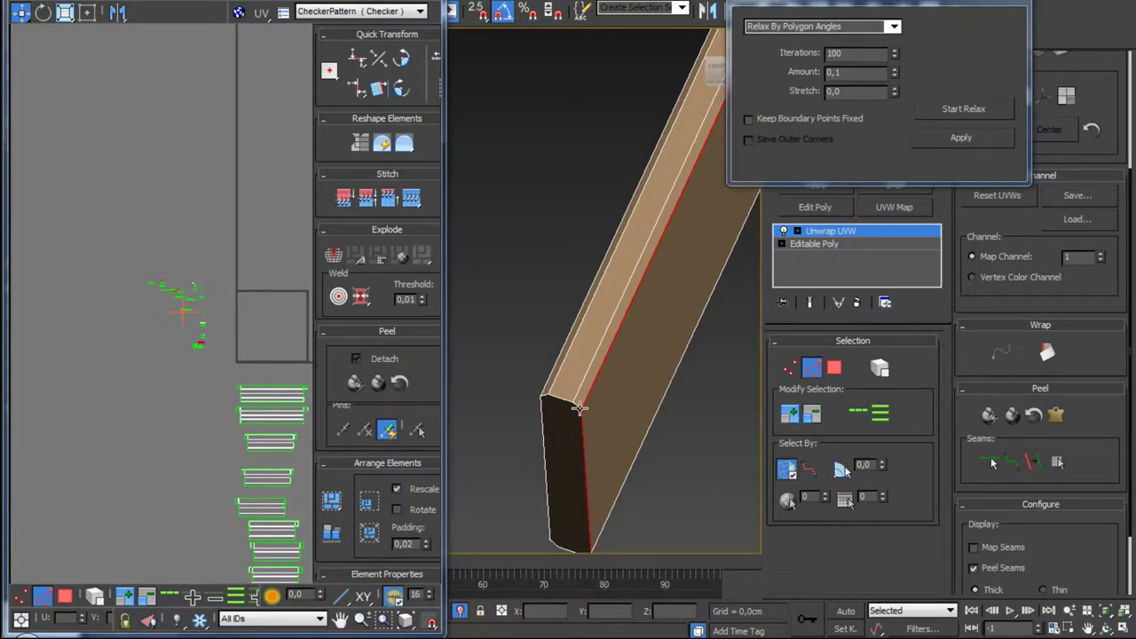
ctrl+click(562, 401)
mouse_move(584, 493)
alt+middle_down()
mouse_move(588, 435)
mouse_move(574, 393)
alt+middle_up()
ctrl+click(538, 374)
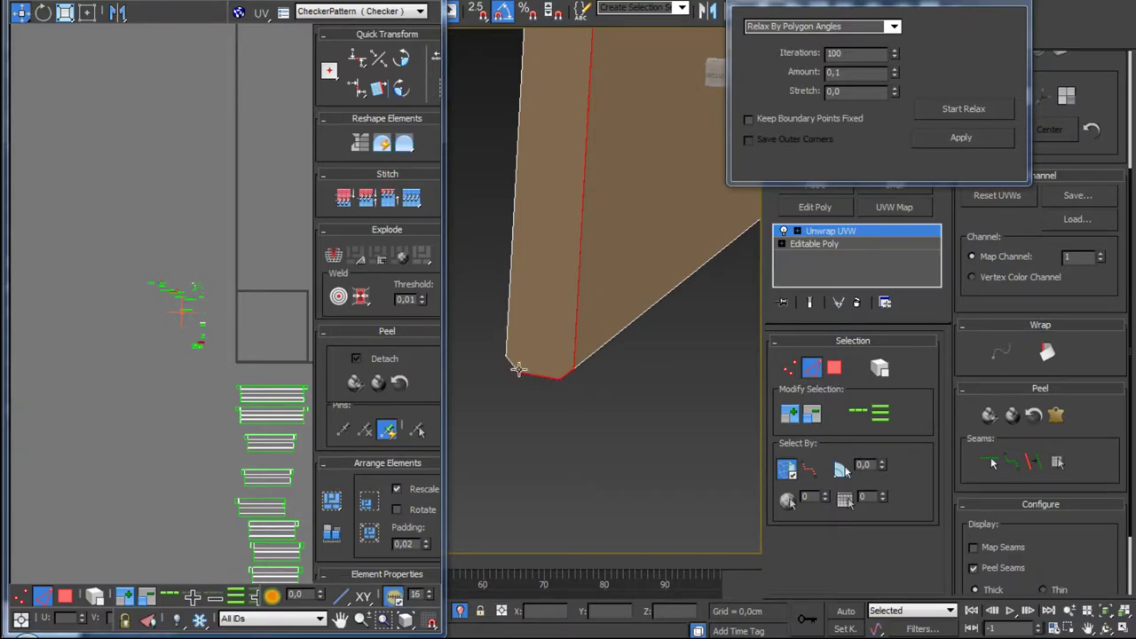
mouse_move(514, 366)
alt+middle_down()
mouse_move(571, 318)
mouse_move(546, 430)
mouse_move(524, 318)
mouse_move(537, 404)
alt+middle_up()
scroll(586, 327, up, 3)
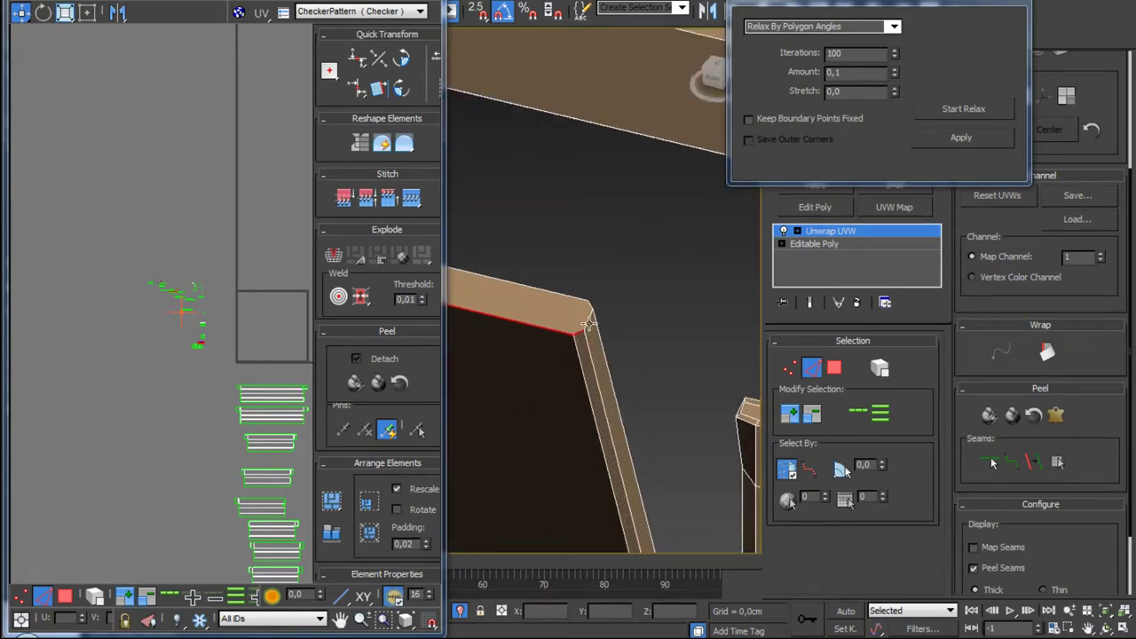
mouse_move(590, 304)
alt+middle_down()
mouse_move(566, 451)
mouse_move(677, 406)
mouse_move(621, 437)
mouse_move(616, 328)
alt+middle_up()
scroll(671, 410, up, 3)
scroll(662, 401, down, 3)
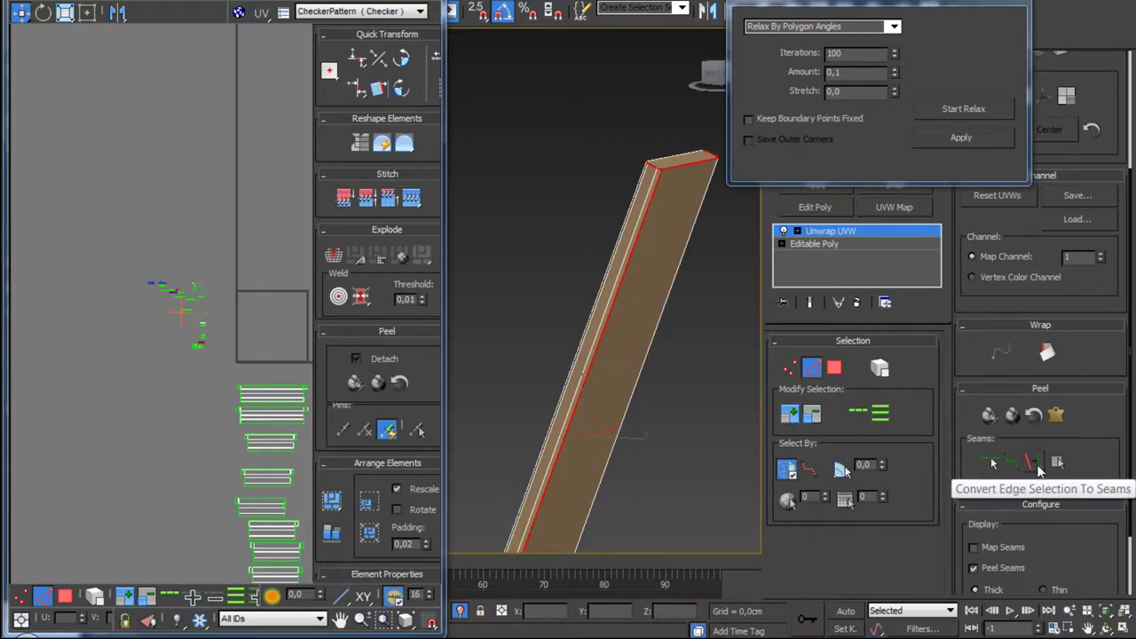
Step: Make the chosen edges seams, then grow a beam face selection out to them
click(1039, 468)
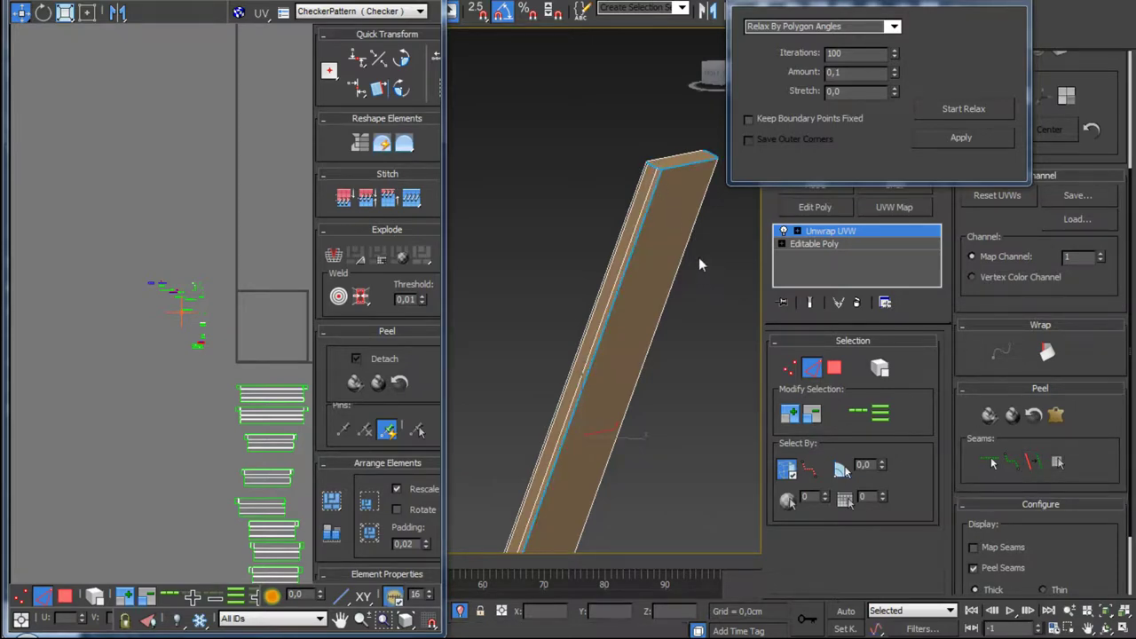
mouse_move(699, 257)
alt+middle_down()
mouse_move(621, 337)
mouse_move(824, 336)
alt+middle_up()
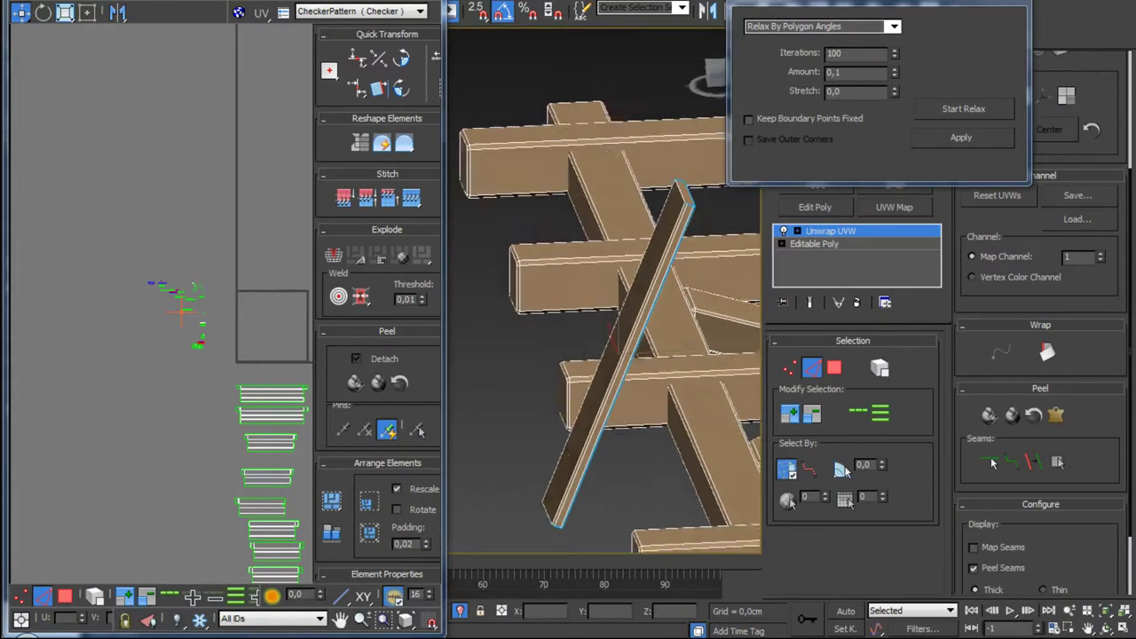
click(834, 371)
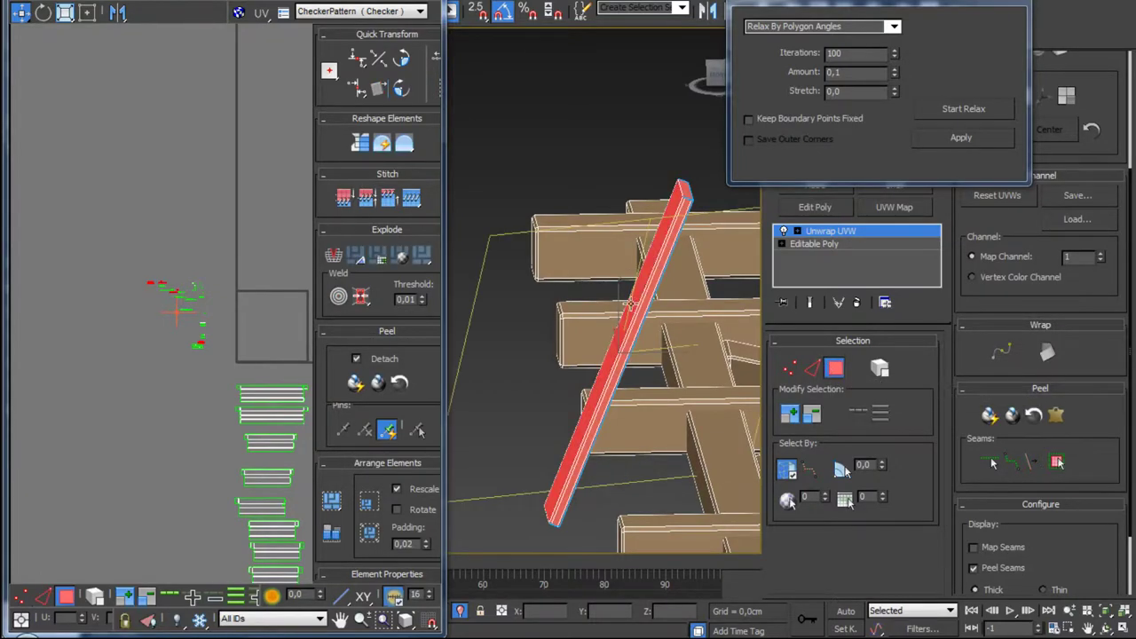
click(515, 310)
alt+middle_drag(516, 310, 721, 376)
click(721, 376)
key(z)
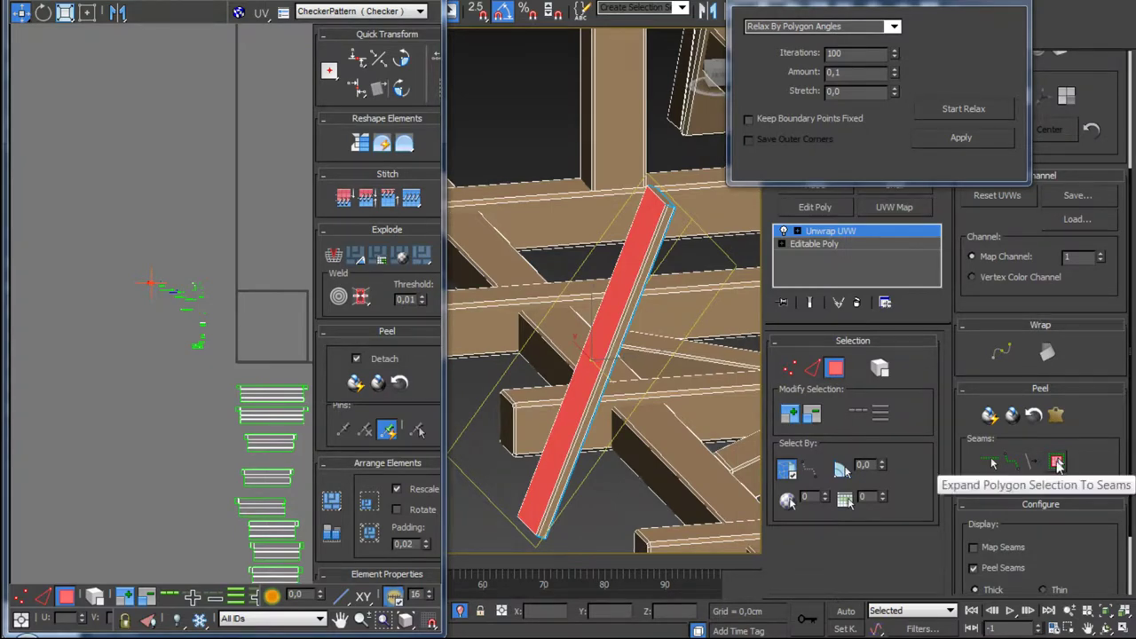
click(1057, 463)
mouse_move(661, 322)
alt+middle_down()
mouse_move(645, 334)
mouse_move(778, 243)
mouse_move(786, 271)
mouse_move(887, 275)
mouse_move(933, 295)
mouse_move(946, 343)
mouse_move(1020, 327)
mouse_move(728, 330)
mouse_move(503, 301)
mouse_move(621, 299)
alt+middle_up()
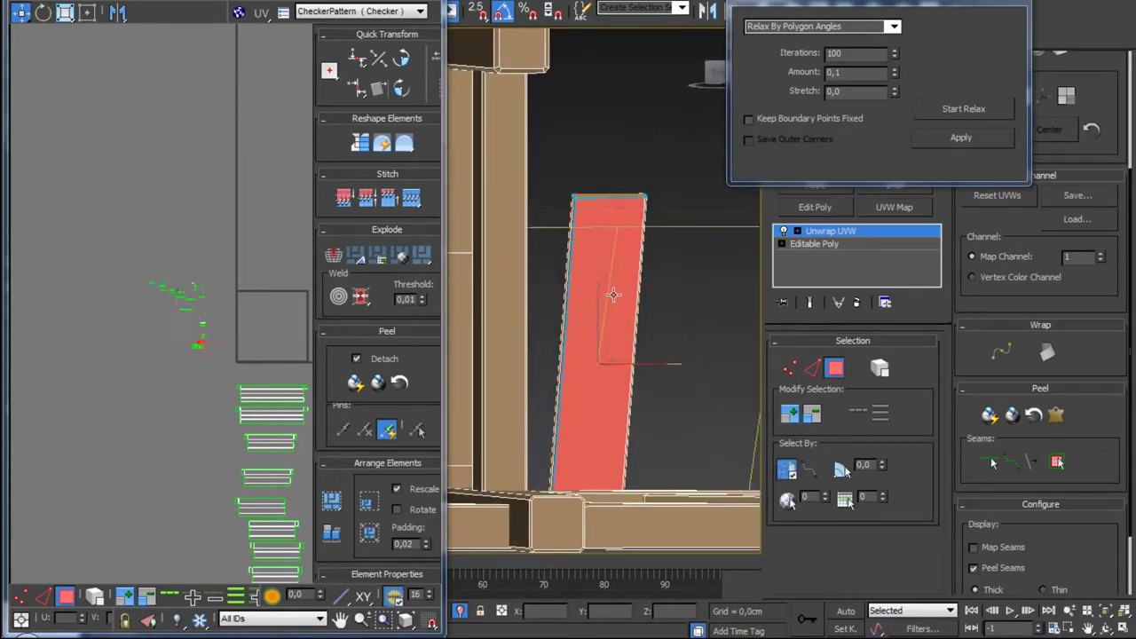
alt+middle_drag(684, 317, 629, 309)
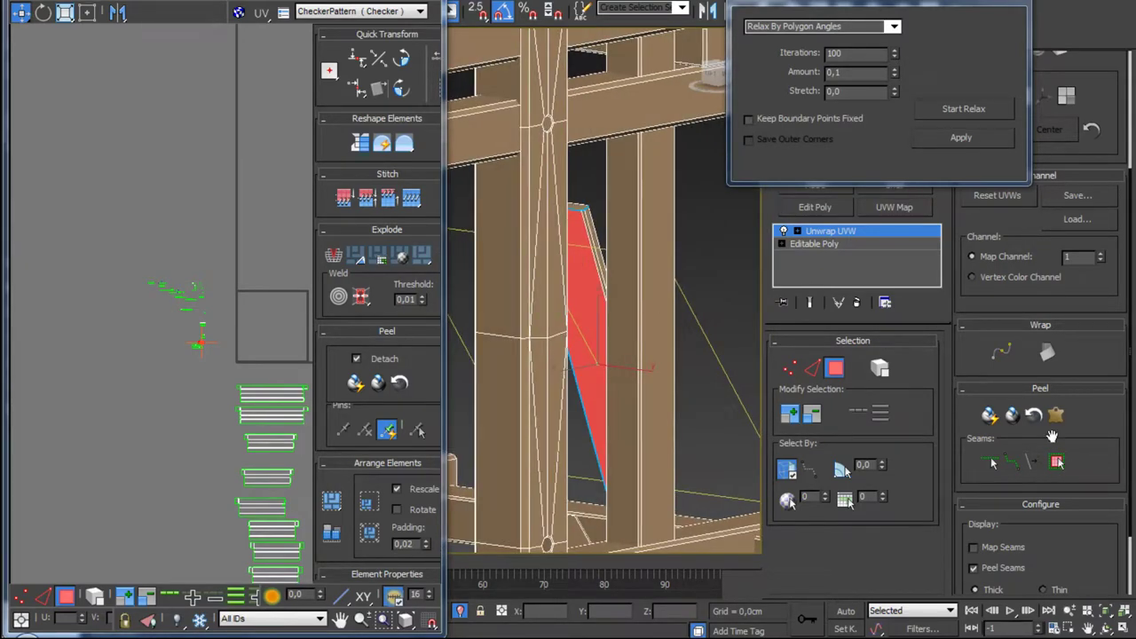
mouse_move(583, 276)
alt+middle_down()
mouse_move(654, 273)
mouse_move(492, 263)
mouse_move(568, 267)
mouse_move(542, 277)
mouse_move(669, 278)
mouse_move(645, 262)
mouse_move(786, 310)
alt+middle_up()
click(812, 367)
alt+middle_drag(621, 267, 578, 196)
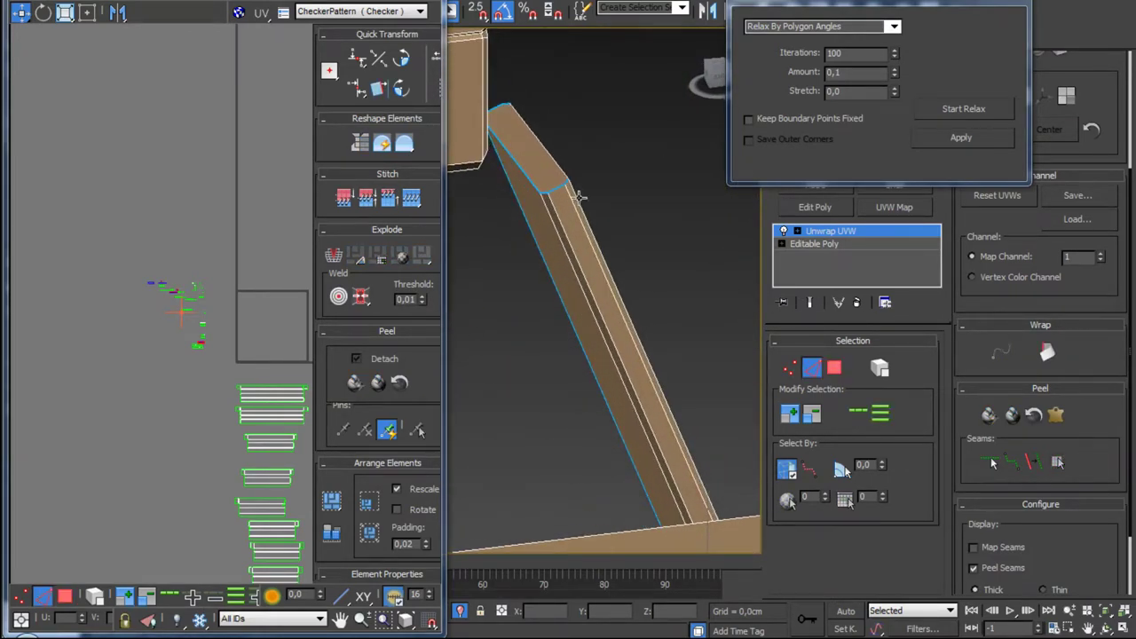
click(551, 220)
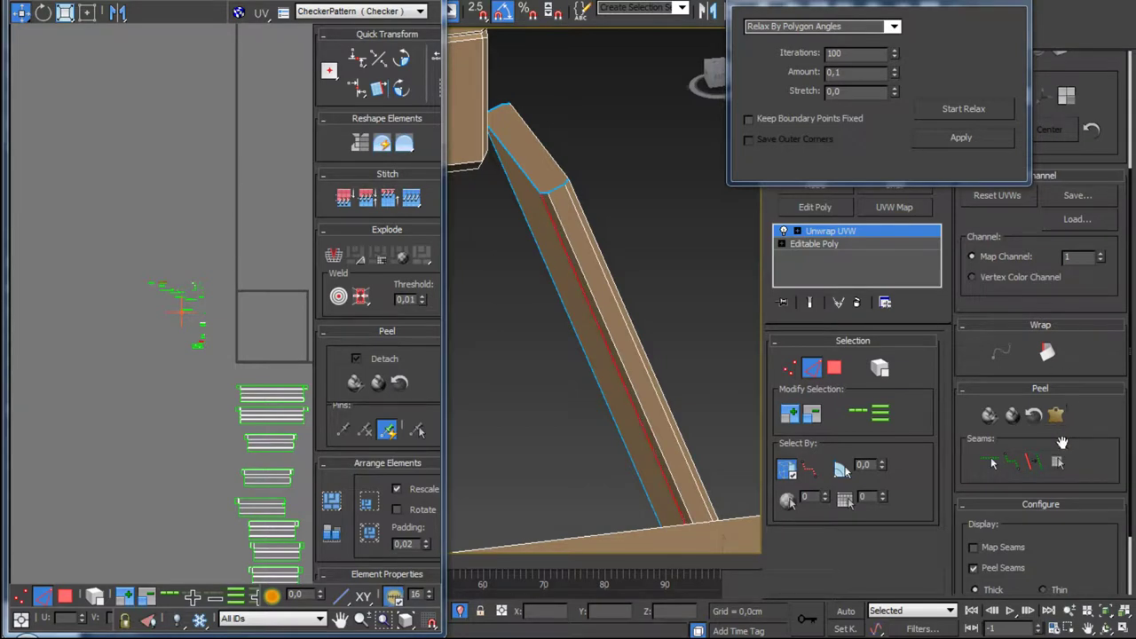
click(834, 368)
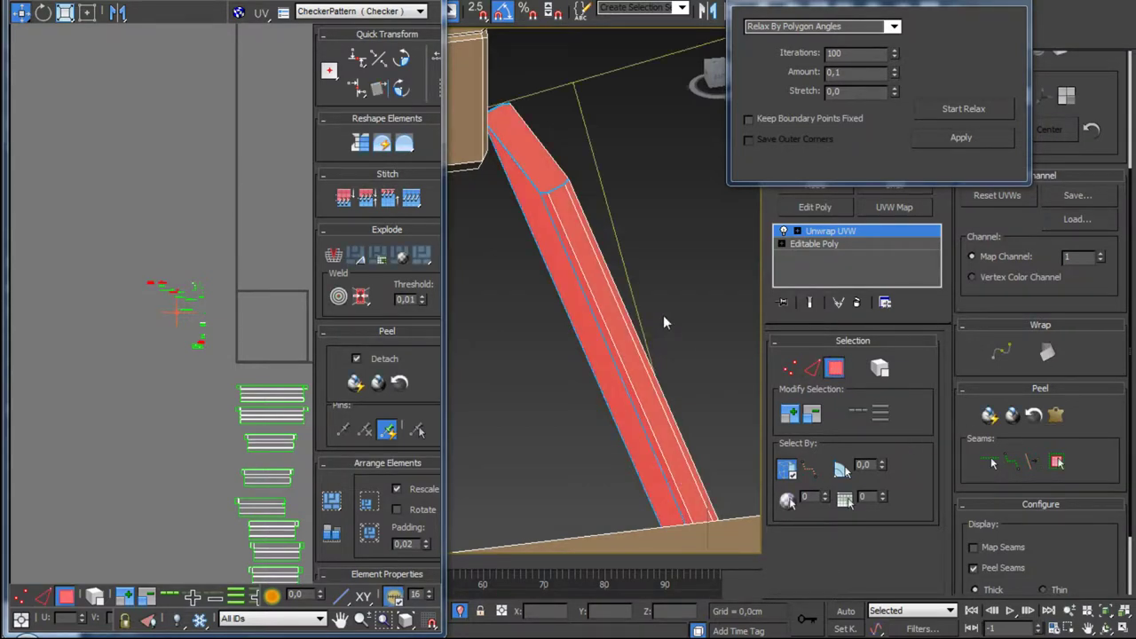
click(667, 313)
click(568, 286)
click(1057, 462)
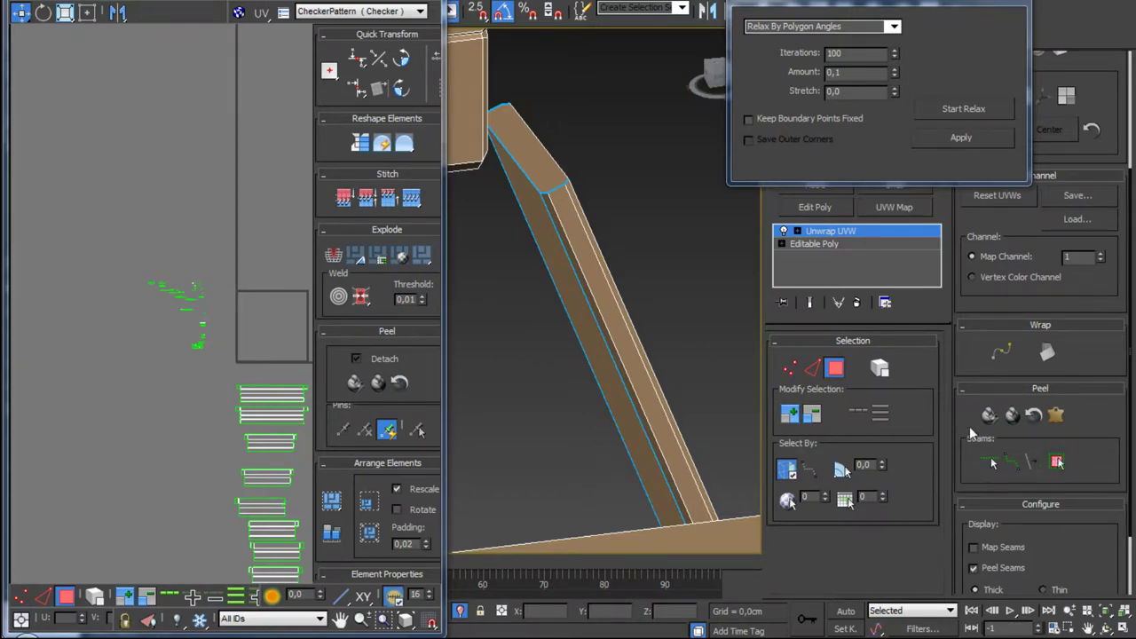
scroll(618, 364, down, 3)
scroll(619, 364, down, 4)
scroll(618, 364, down, 3)
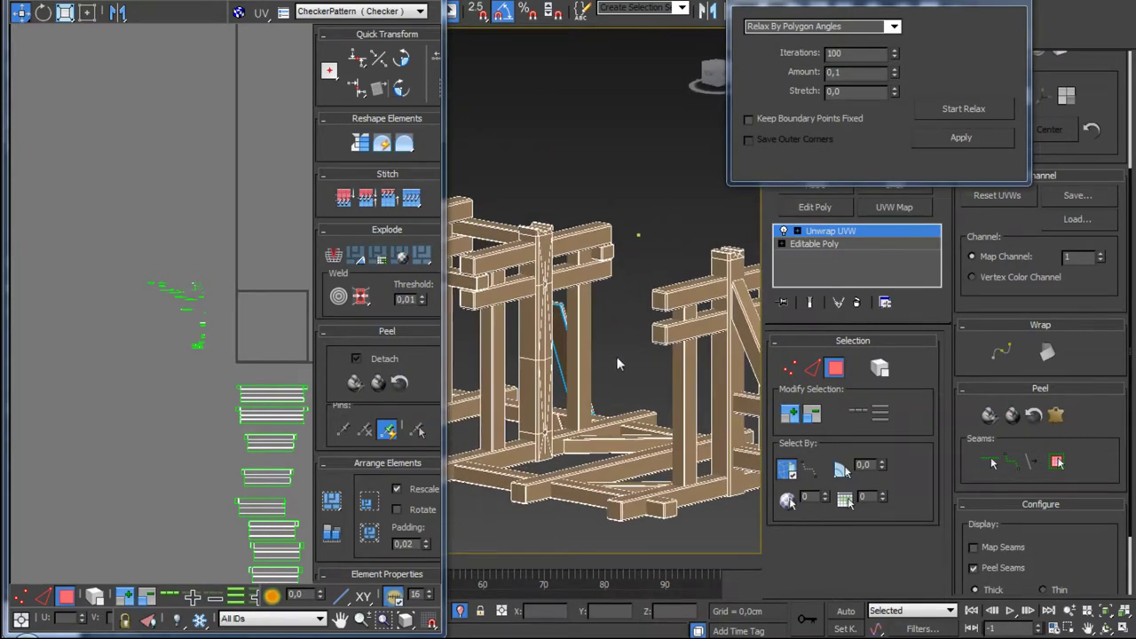
click(552, 329)
key(z)
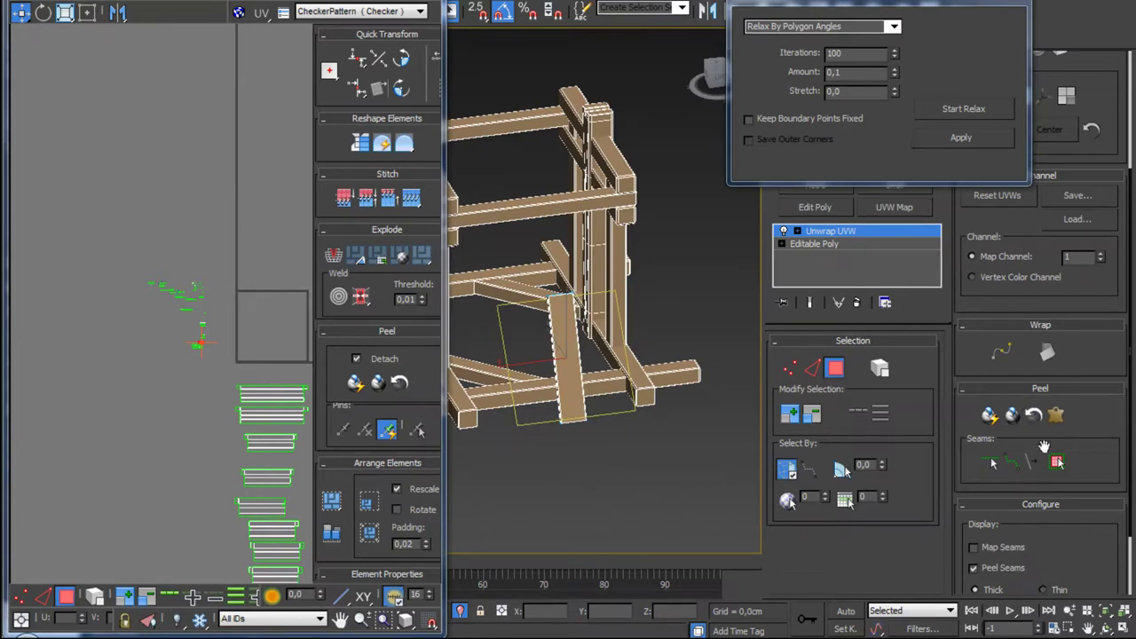
click(1057, 462)
click(569, 344)
key(z)
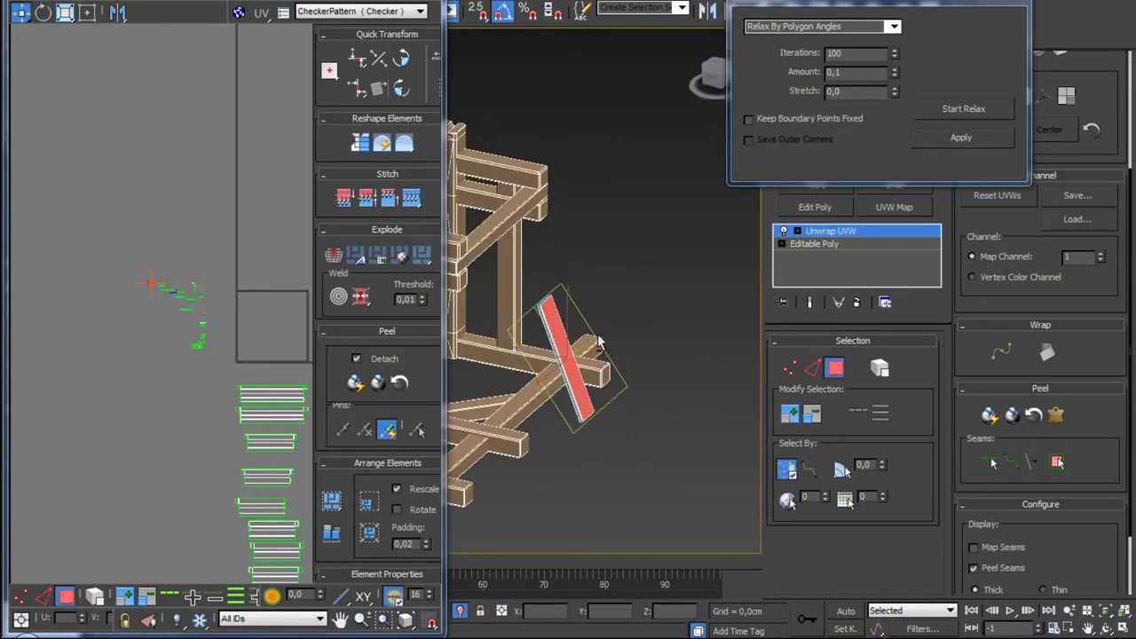
alt+middle_drag(622, 355, 747, 283)
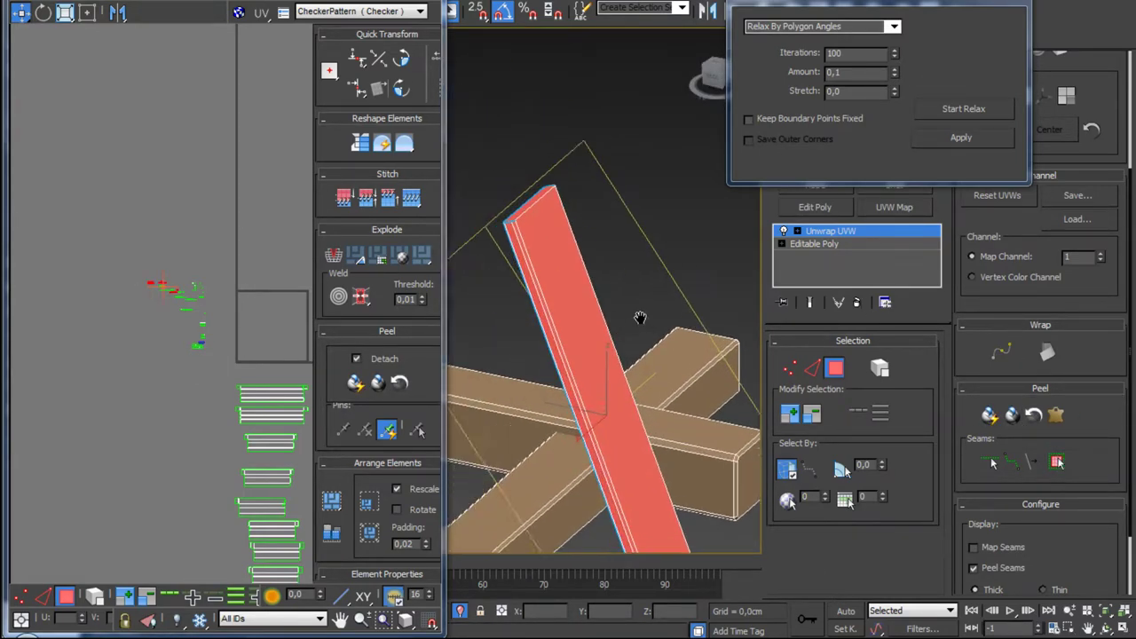
key(z)
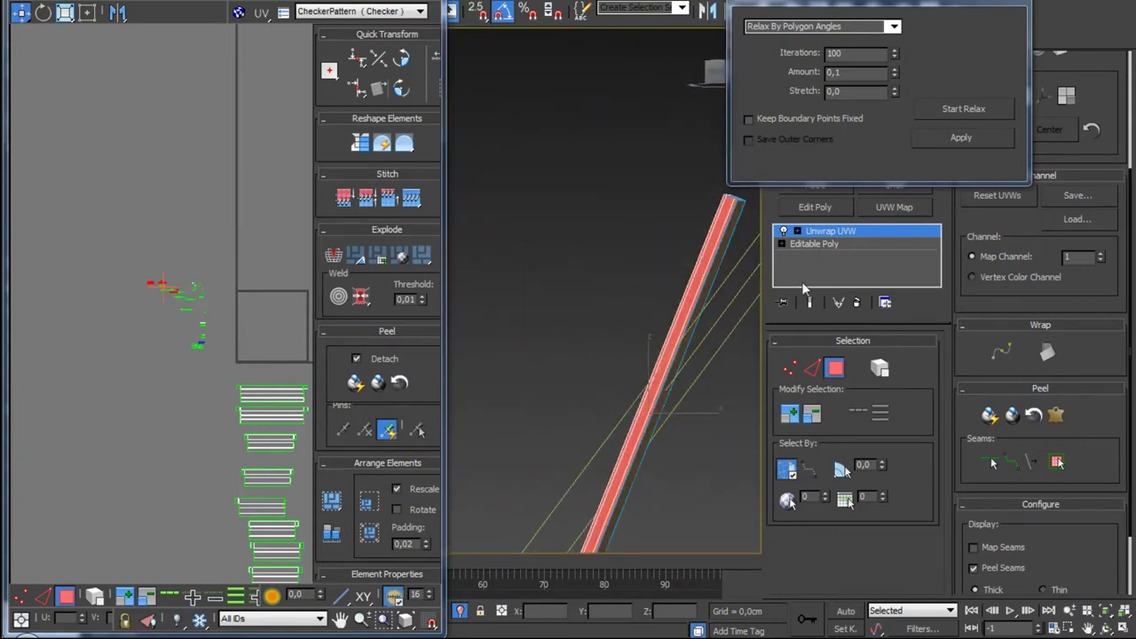
mouse_move(639, 372)
alt+middle_down()
mouse_move(698, 344)
mouse_move(644, 318)
alt+middle_up()
scroll(698, 344, down, 2)
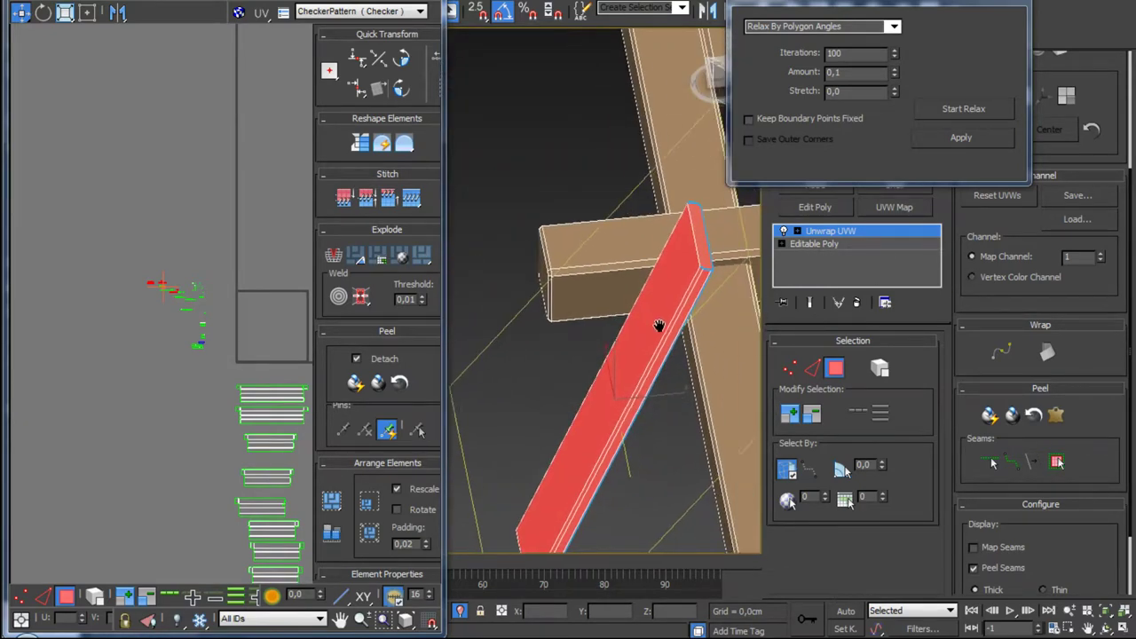
Step: Pelt-map the beam's selected faces, running pelt and relax, and commit the shell
click(1055, 415)
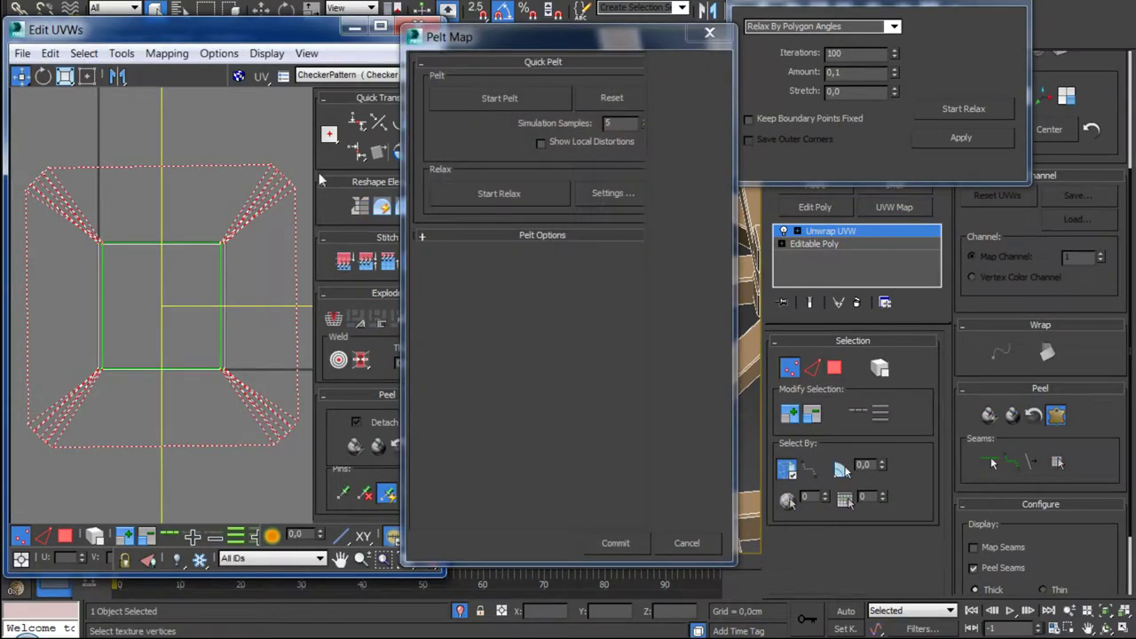
click(529, 100)
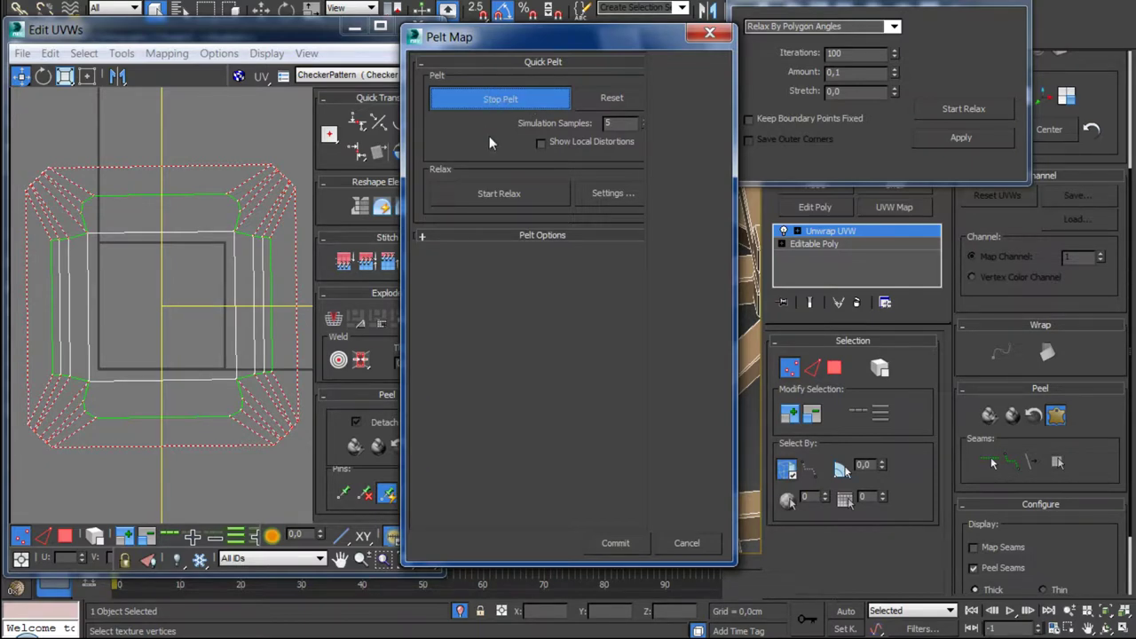
click(502, 194)
click(502, 194)
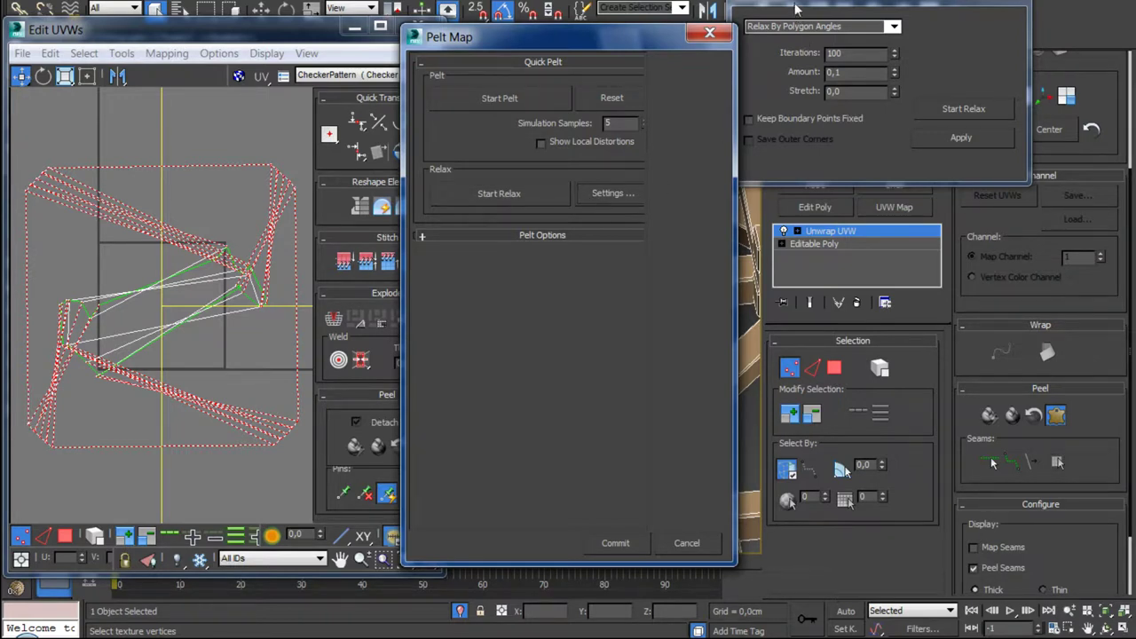
drag(795, 9, 842, 2)
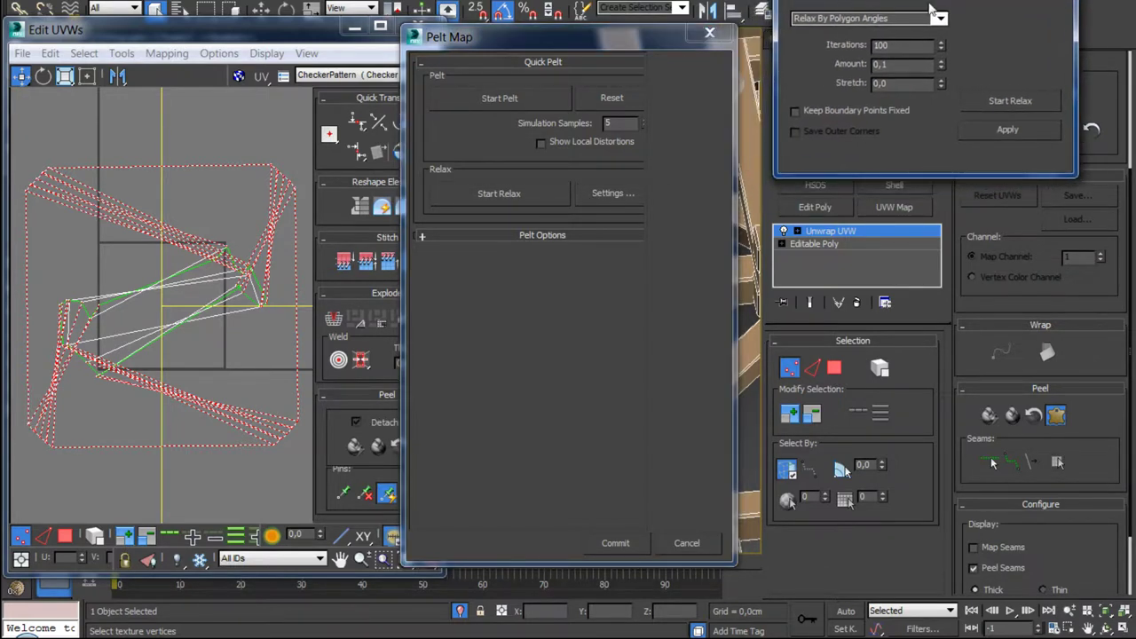
click(615, 542)
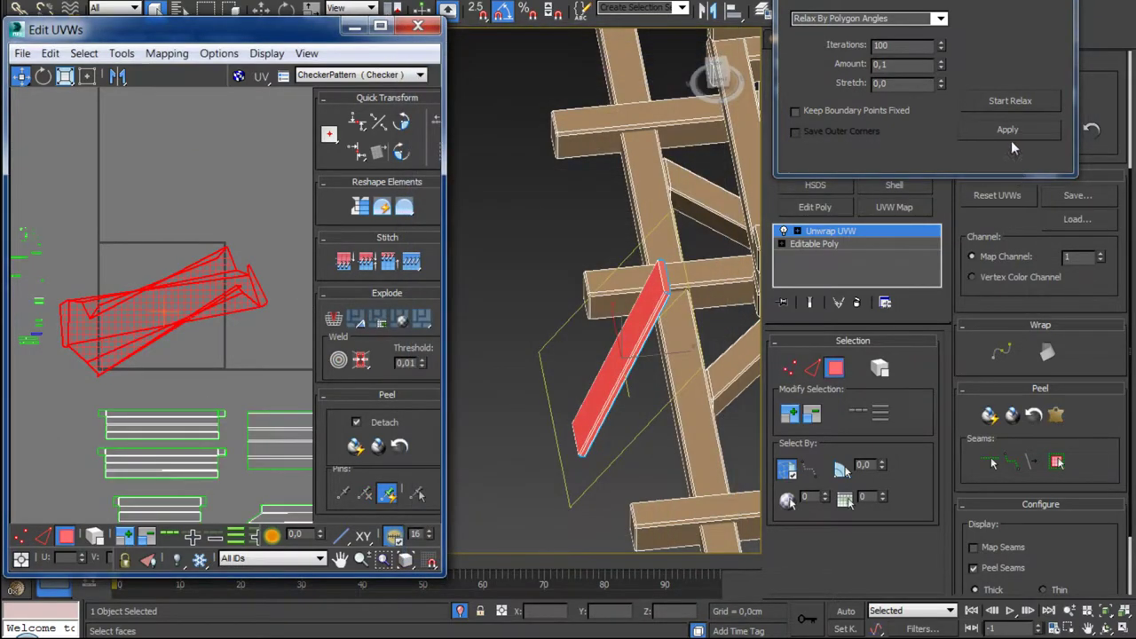
Step: Relax the diagonal beam's UV shell once more
click(995, 101)
click(995, 103)
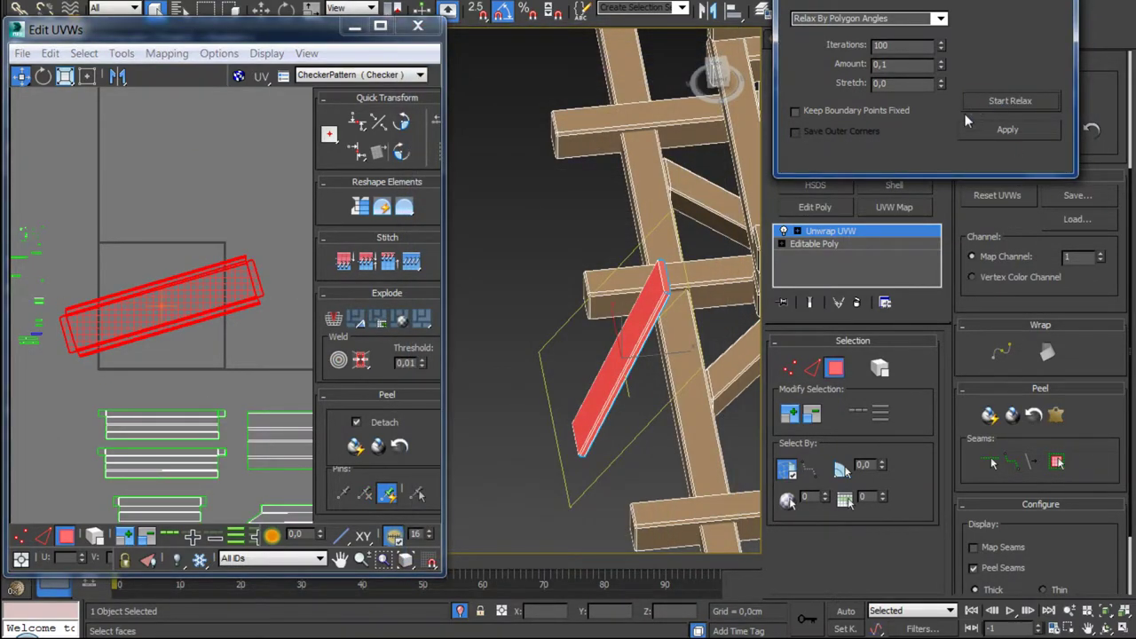
scroll(252, 275, up, 4)
scroll(252, 275, down, 4)
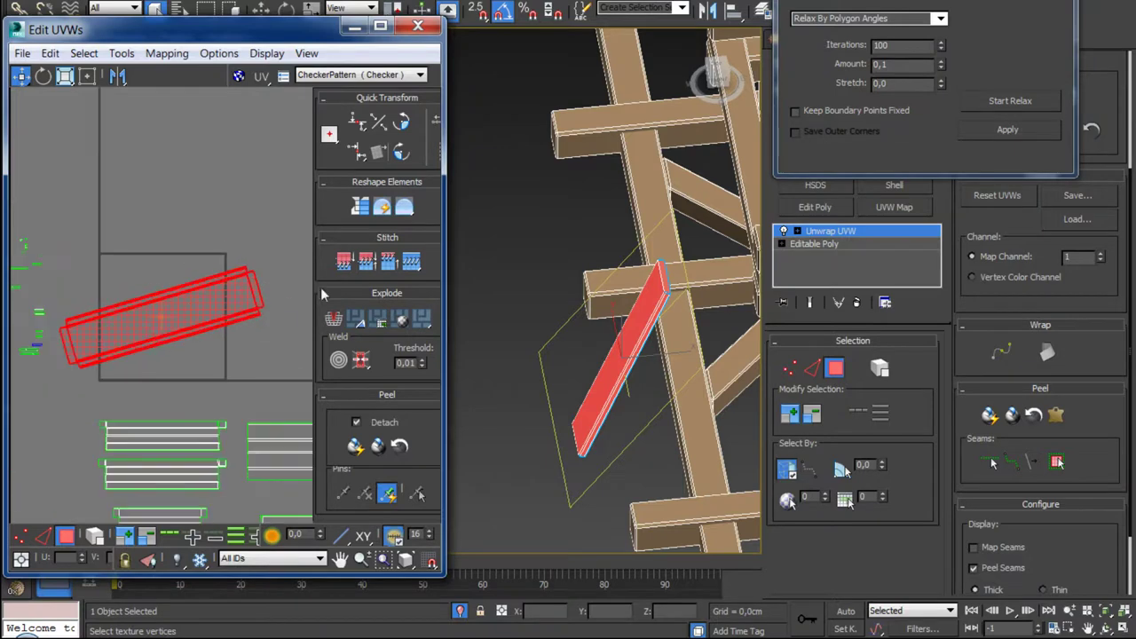
mouse_move(671, 322)
alt+middle_down()
mouse_move(619, 305)
mouse_move(586, 271)
alt+middle_up()
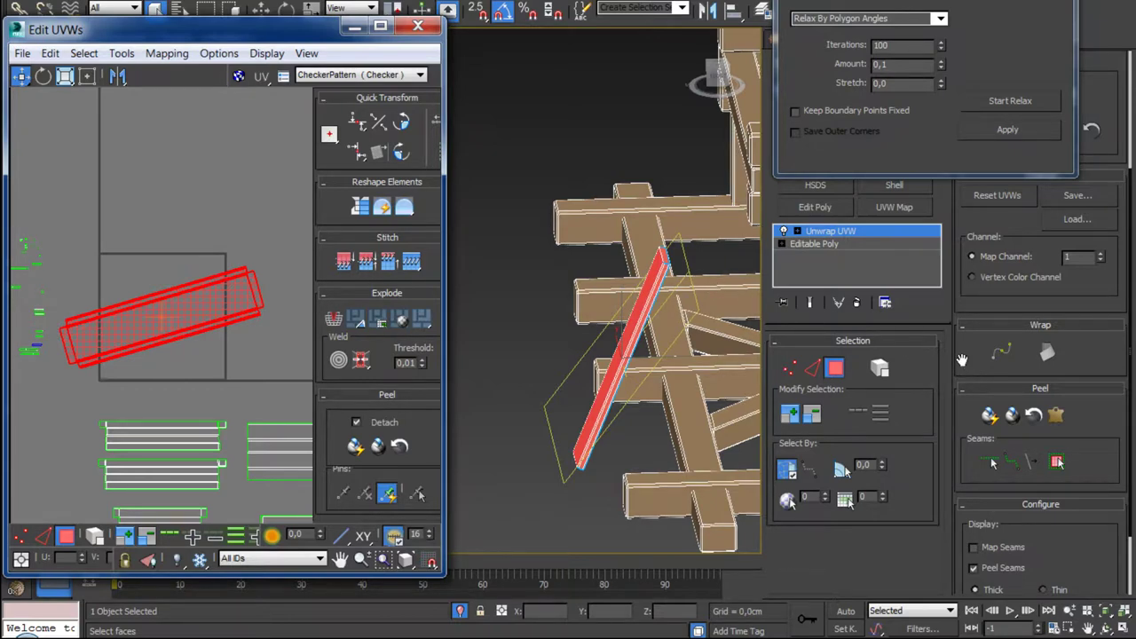
scroll(504, 258, down, 3)
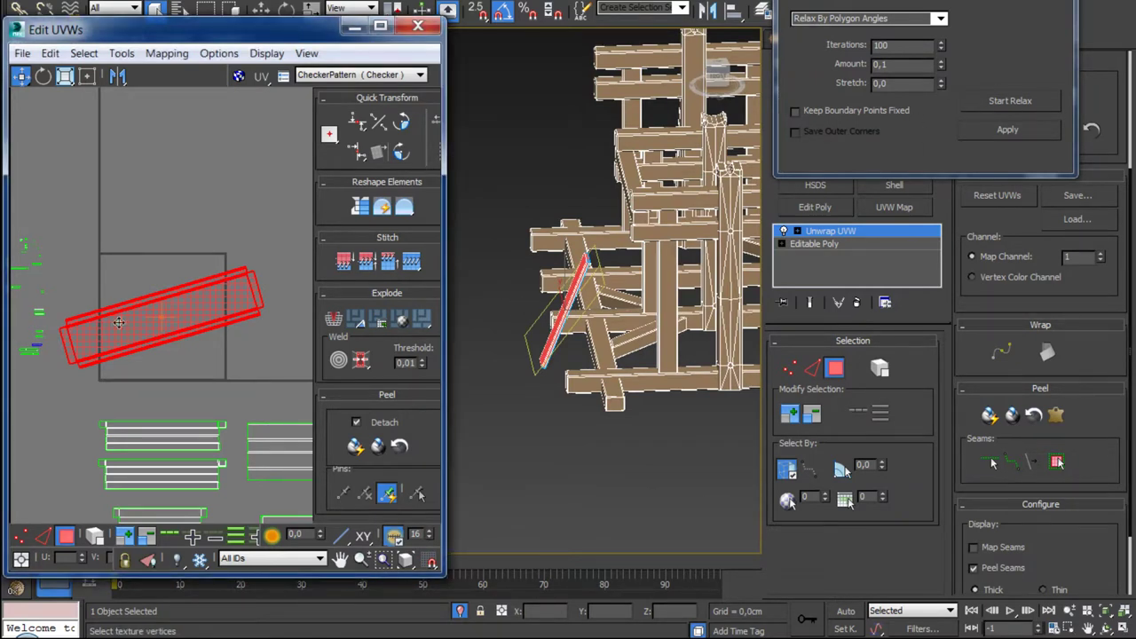
scroll(200, 257, up, 3)
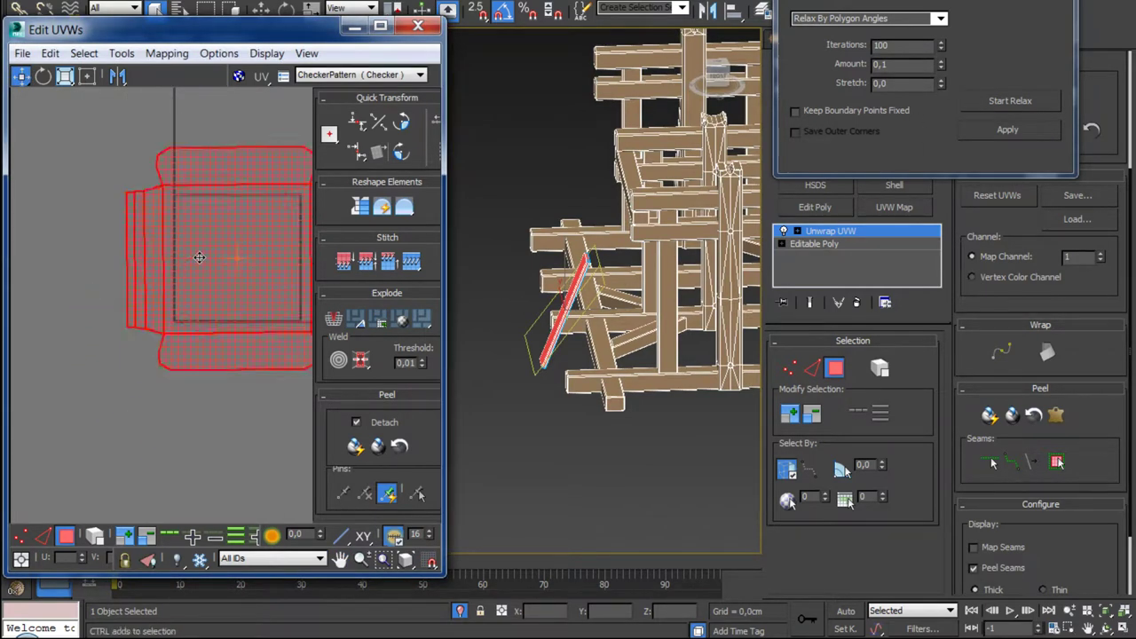
Step: Pack-normalize the shell with the others, then reselect and frame the diagonal stick
click(199, 257)
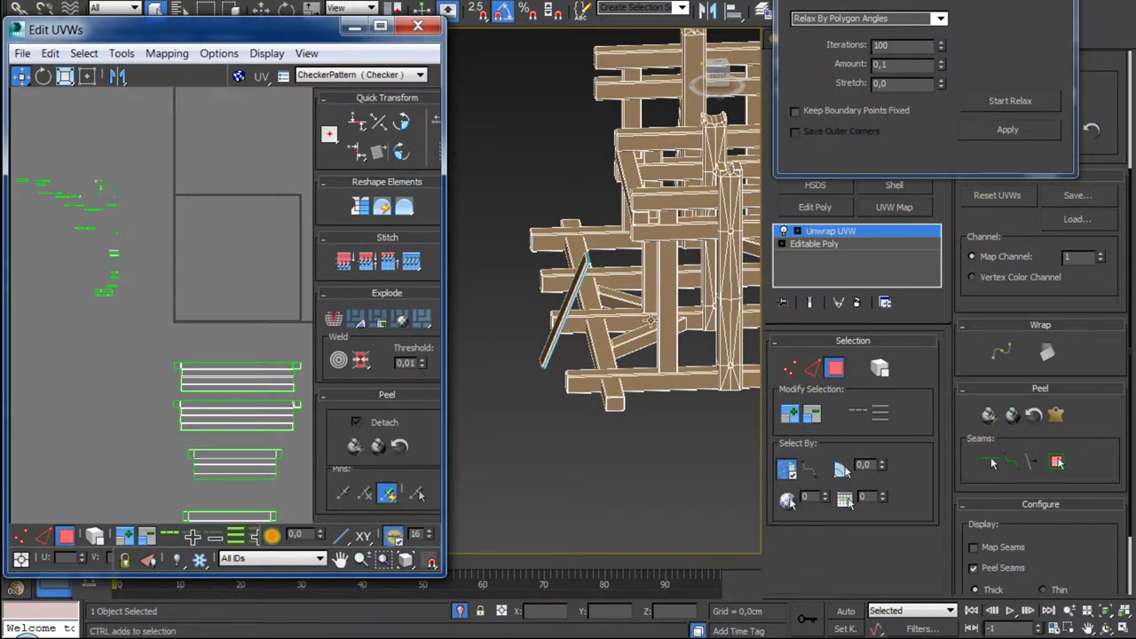
key(ctrl+z)
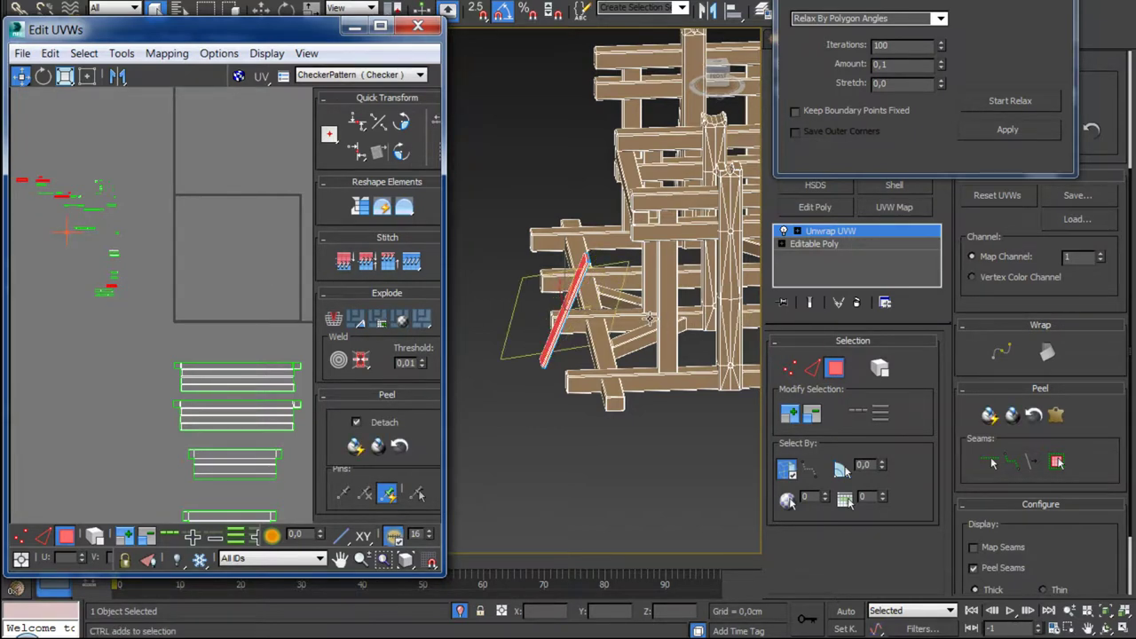
key(ctrl+z)
key(ctrl+z)
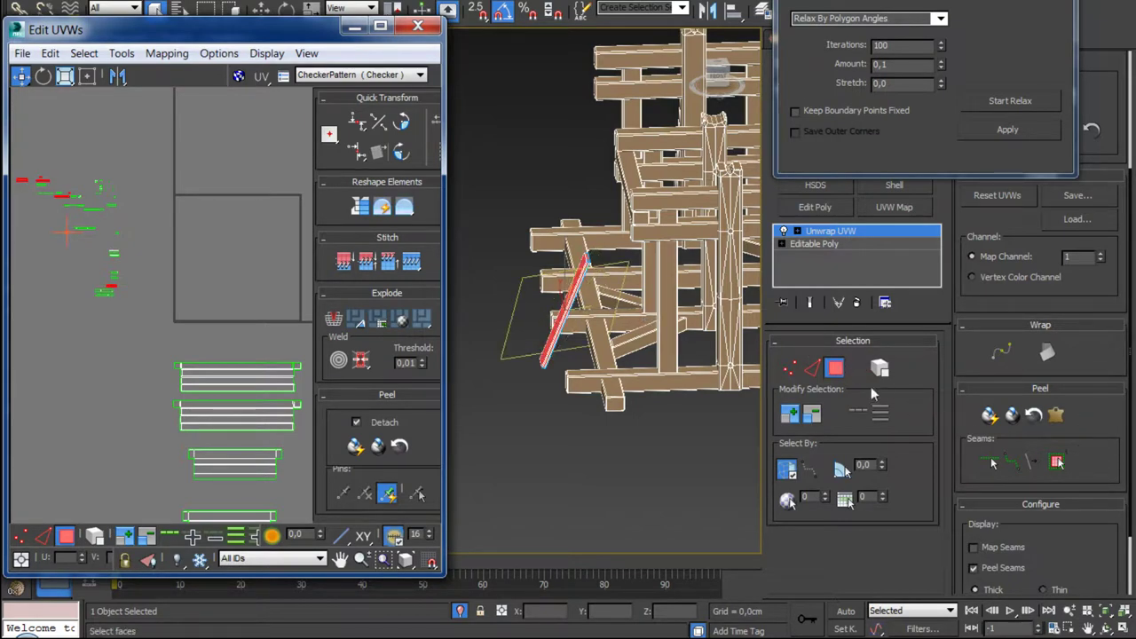
alt+middle_drag(639, 341, 585, 326)
key(z)
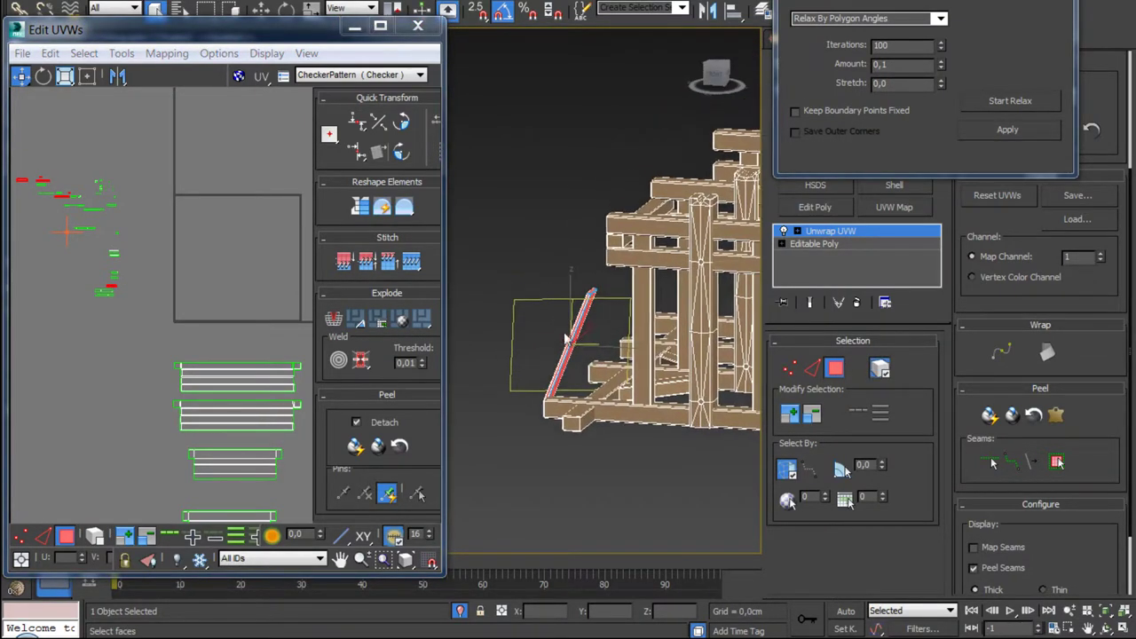
scroll(641, 314, down, 2)
scroll(642, 314, down, 6)
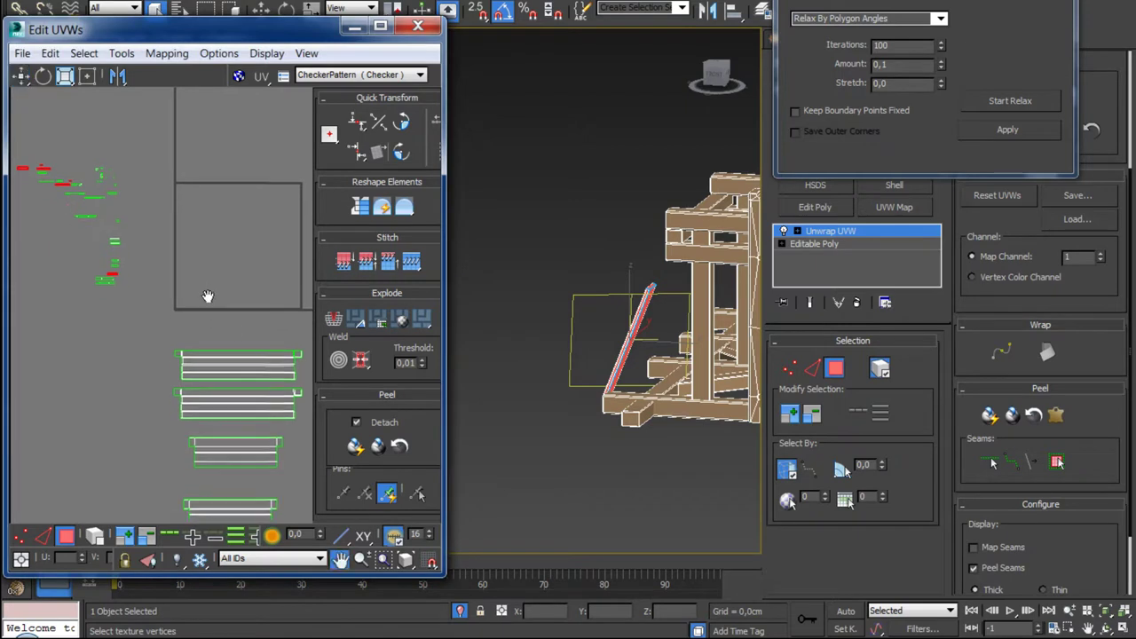
Step: Enlarge the Edit UVWs window to show the full UV layout
middle_drag(230, 543, 243, 471)
drag(315, 579, 315, 608)
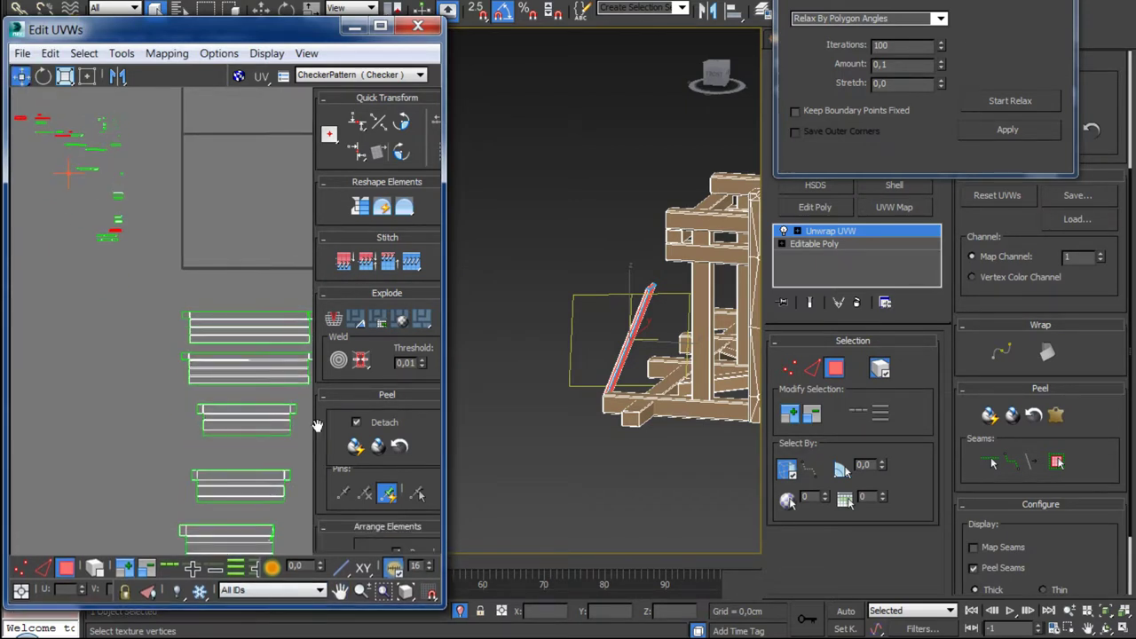
drag(298, 19, 298, 0)
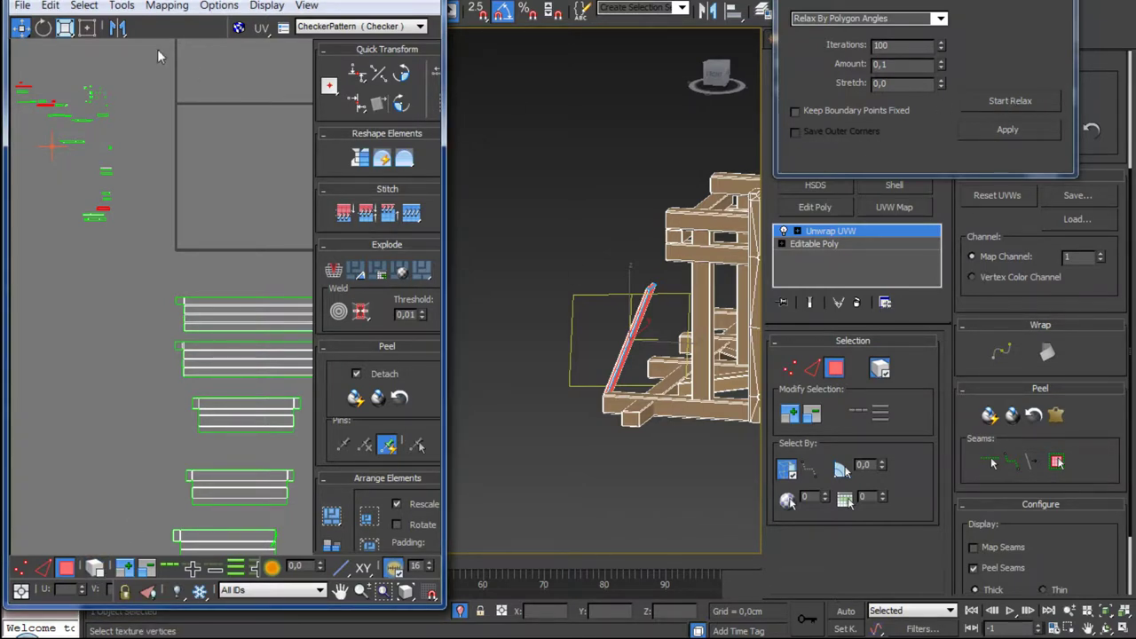
Step: Apply Flatten Mapping to the diagonal stick's UVs
click(167, 5)
click(146, 25)
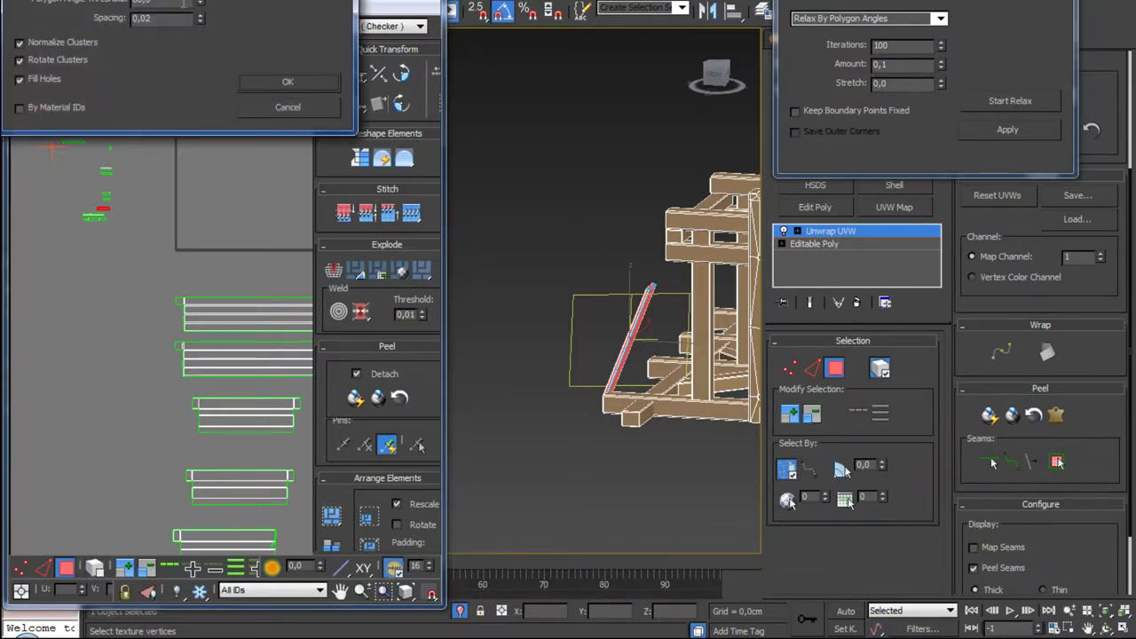
click(287, 81)
mouse_move(266, 244)
middle_down()
mouse_move(145, 391)
mouse_move(256, 313)
mouse_move(175, 357)
middle_up()
Step: In UV edge mode, stitch the first strip along its bottom edge with Stitch to Source
click(143, 396)
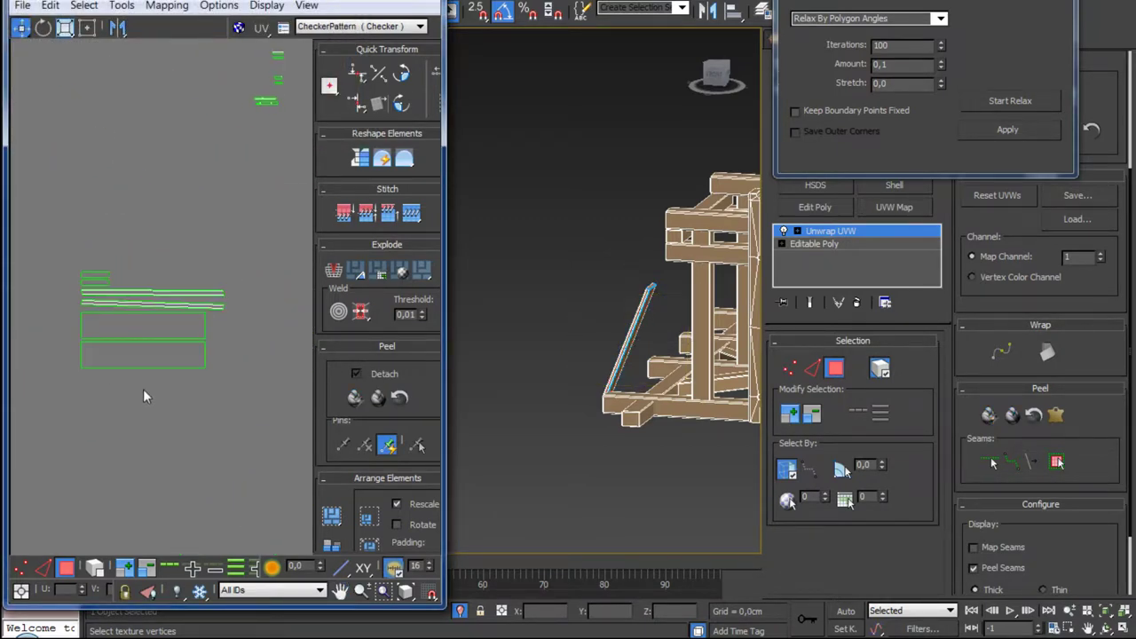
key(2)
scroll(142, 440, up, 1)
scroll(165, 385, up, 2)
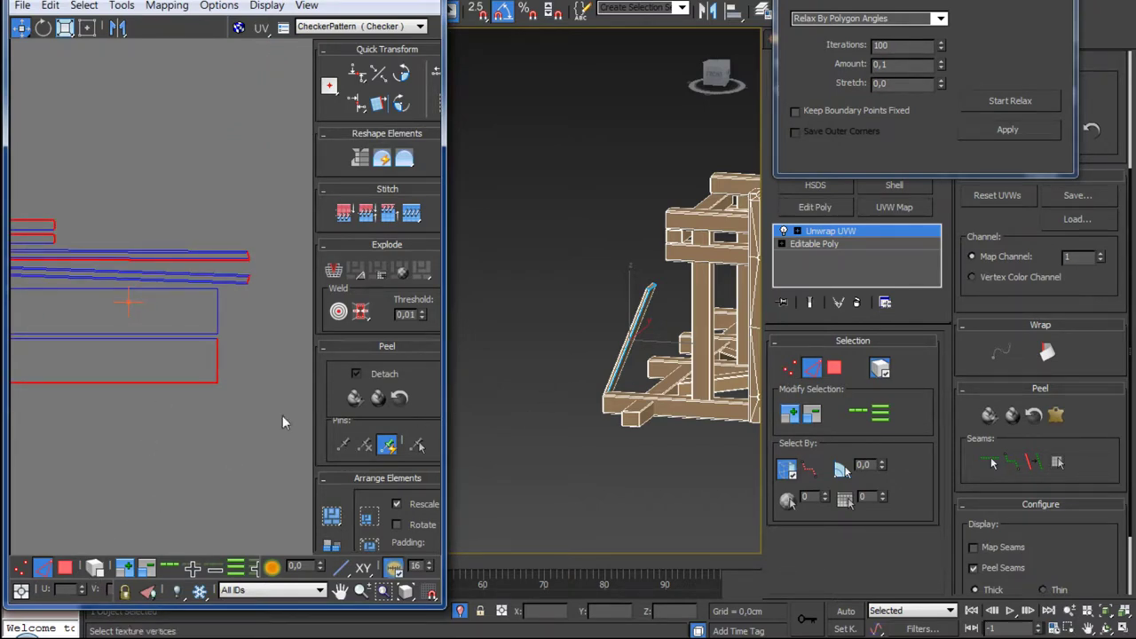
click(183, 383)
click(180, 381)
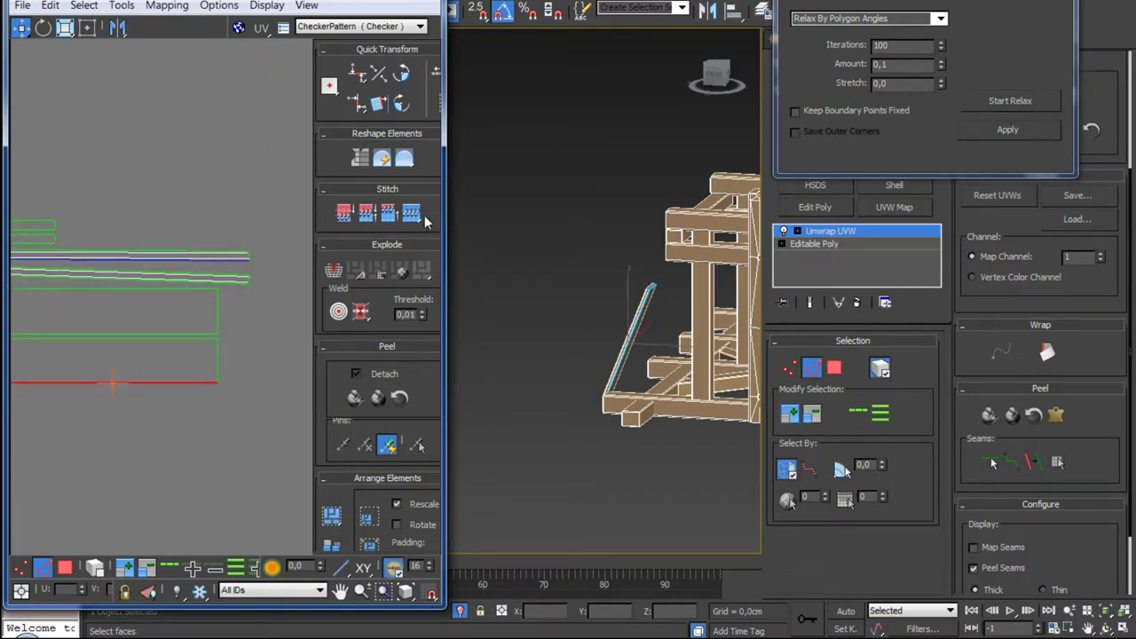
click(199, 391)
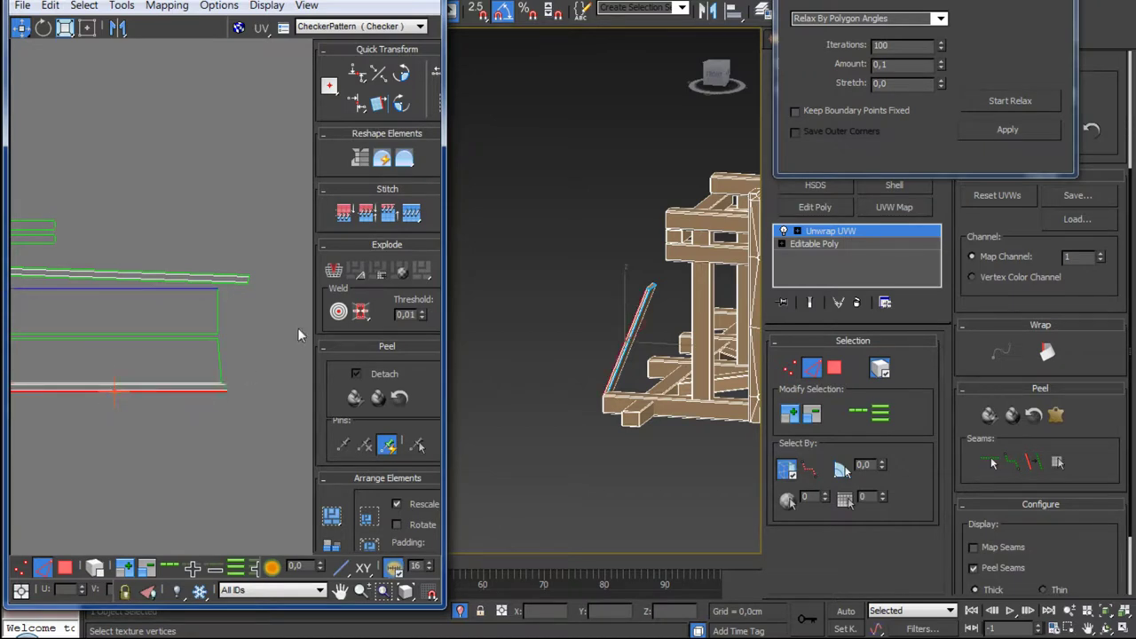
click(411, 213)
Step: Stitch the next strip and both short end pieces onto the shell
click(185, 436)
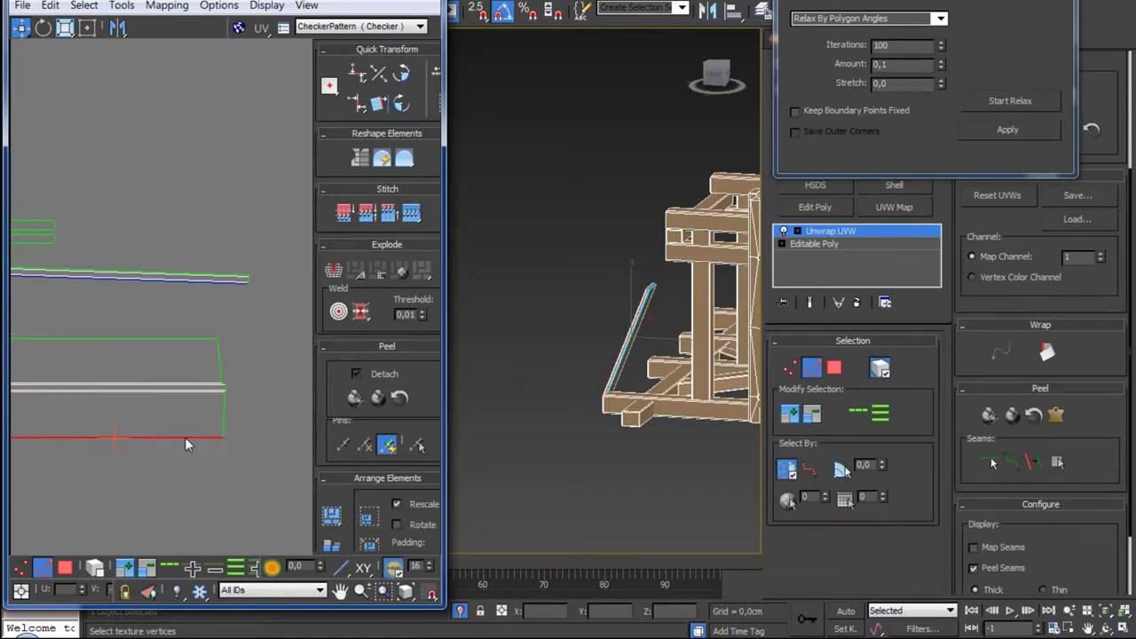
click(411, 220)
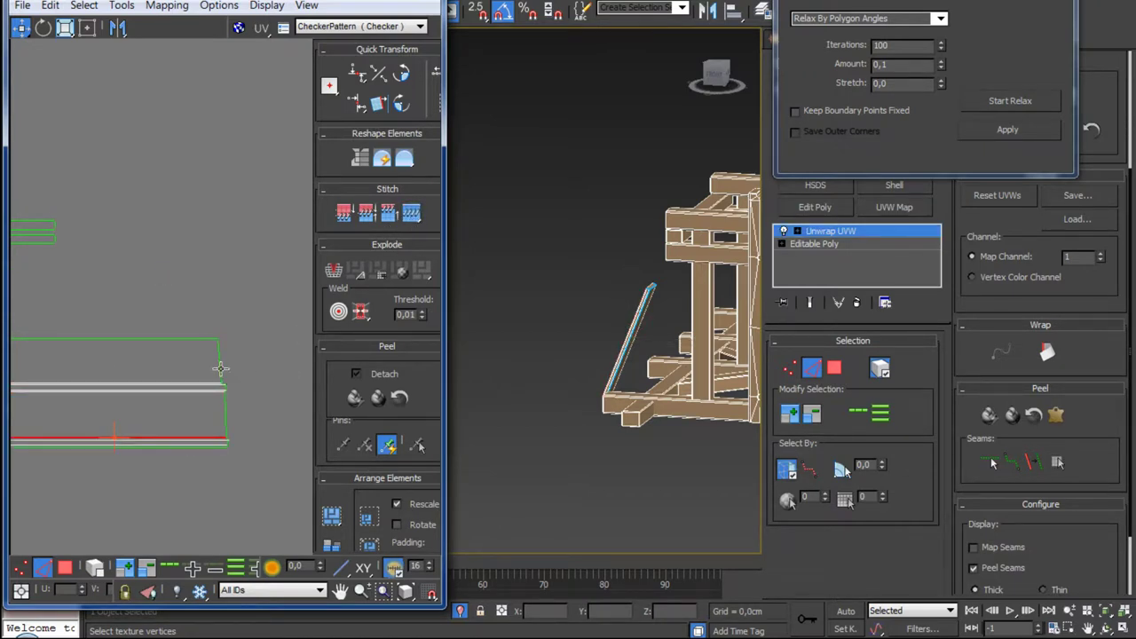
click(220, 367)
click(411, 220)
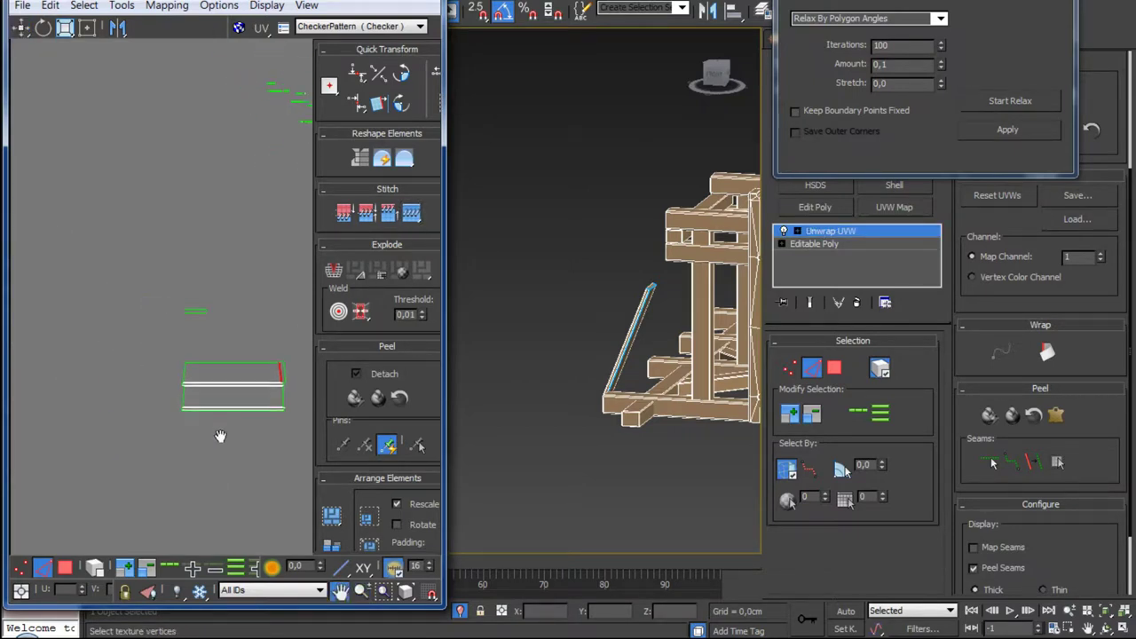
click(171, 365)
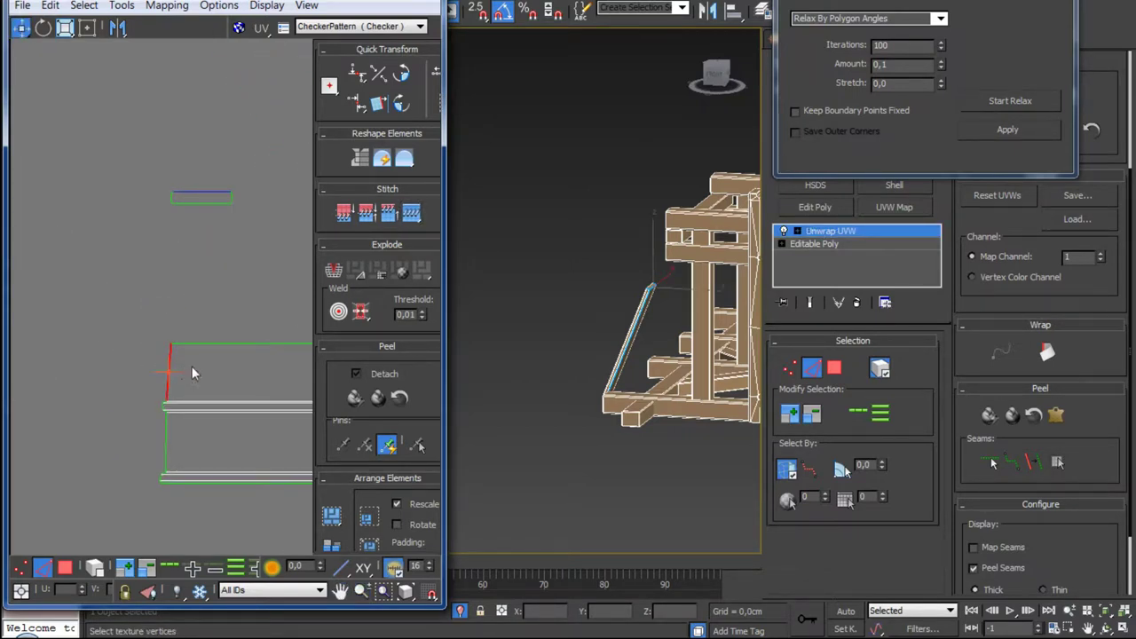
click(411, 216)
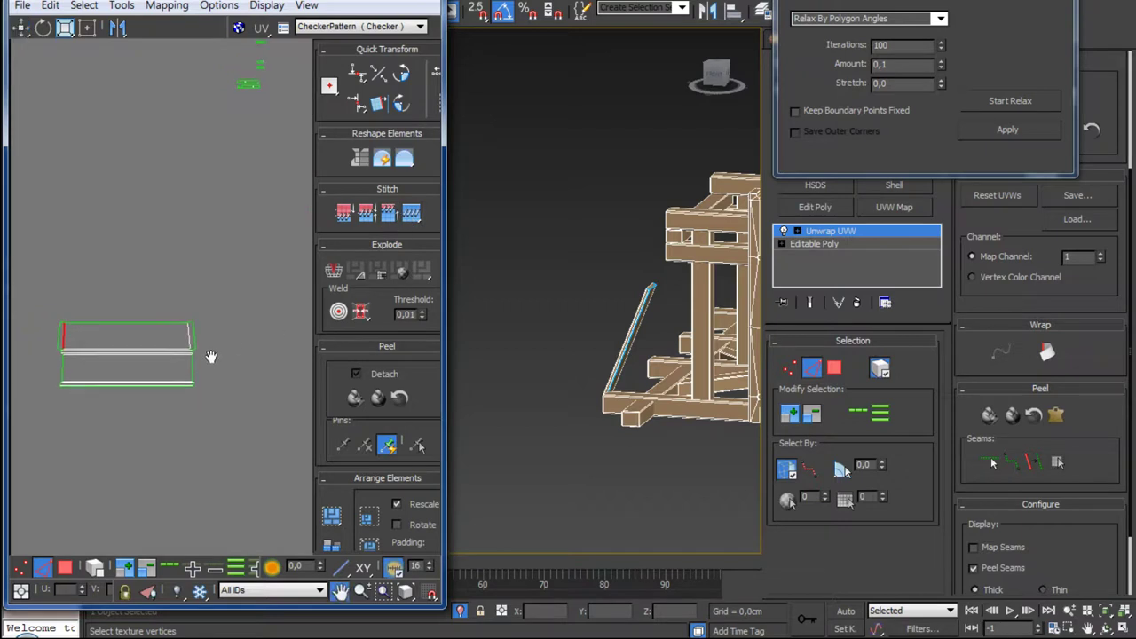
scroll(195, 338, down, 4)
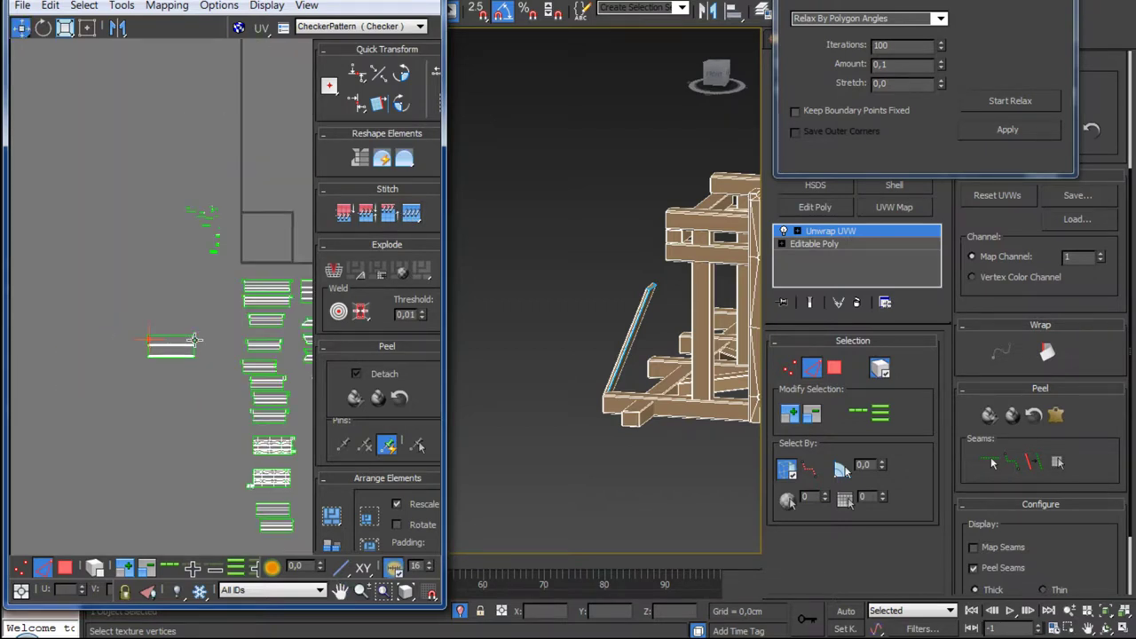
Step: Select the thin beam's UV island in Polygon mode and relax it
click(65, 567)
scroll(195, 328, up, 2)
scroll(195, 328, up, 2)
click(176, 367)
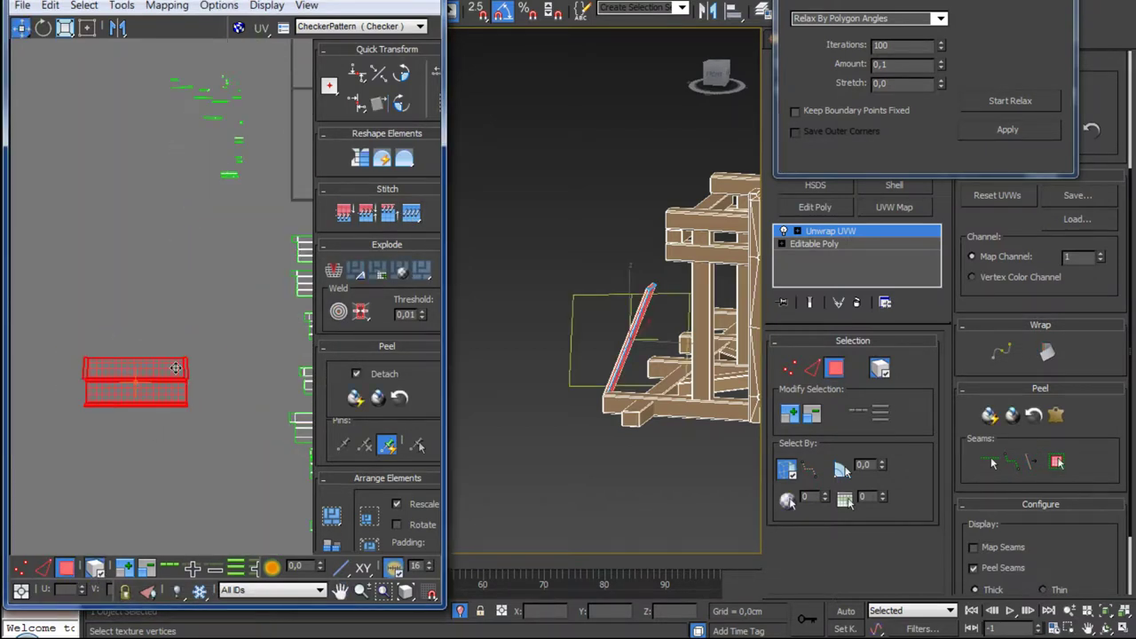
click(986, 102)
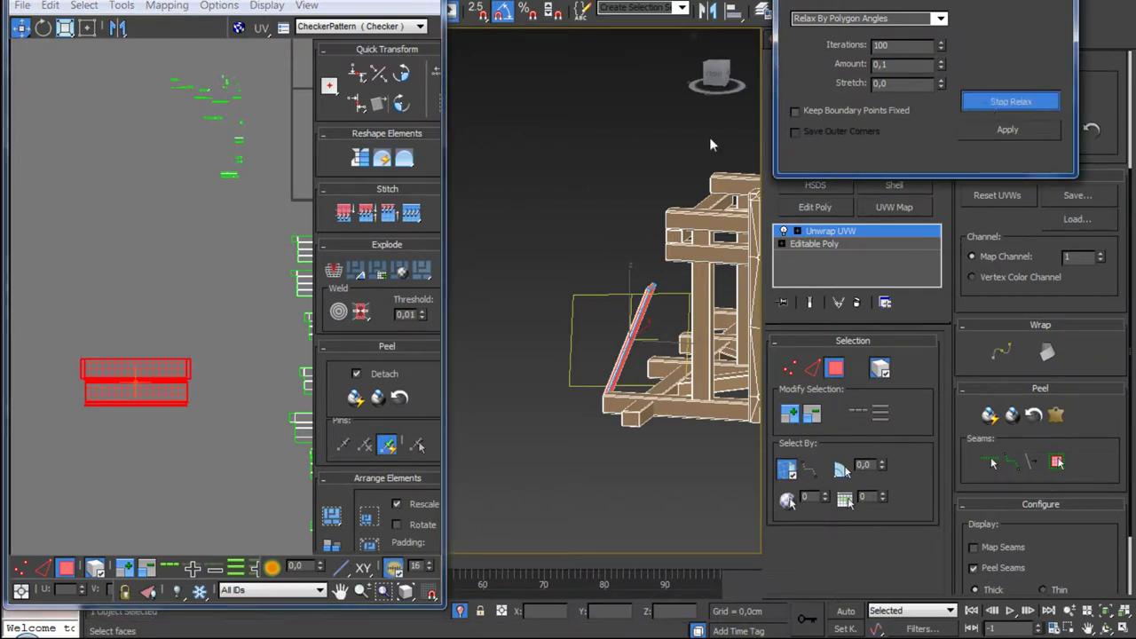
click(991, 104)
Step: Move the relaxed island in beside the other beam islands
scroll(241, 339, down, 2)
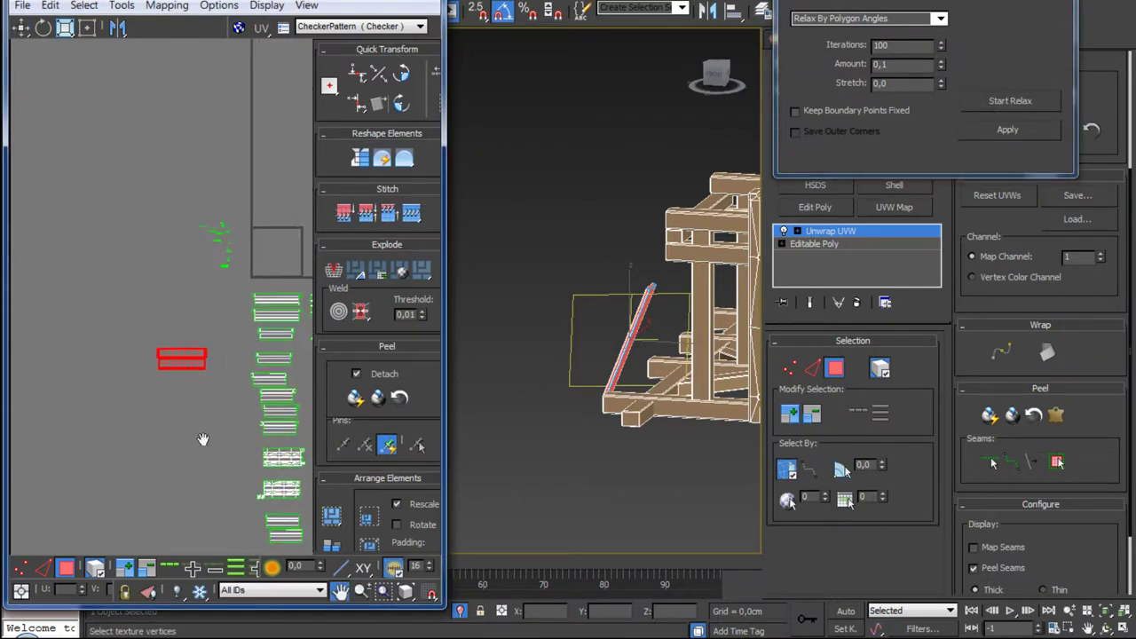
scroll(240, 339, down, 2)
click(235, 377)
mouse_move(270, 408)
middle_down()
mouse_move(193, 462)
mouse_move(162, 446)
mouse_move(256, 483)
middle_up()
mouse_move(639, 266)
alt+middle_down()
mouse_move(621, 293)
mouse_move(634, 475)
alt+middle_up()
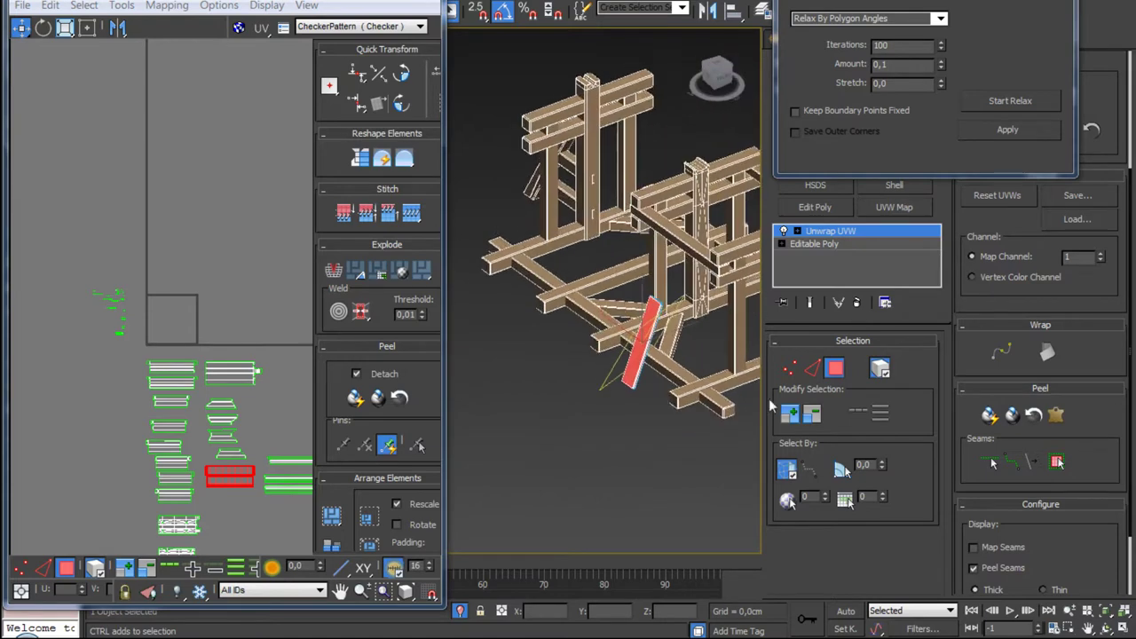
Step: Select the scaffold's UV faces and the leaning beam, orbiting to inspect it
scroll(231, 432, down, 3)
middle_drag(231, 432, 203, 368)
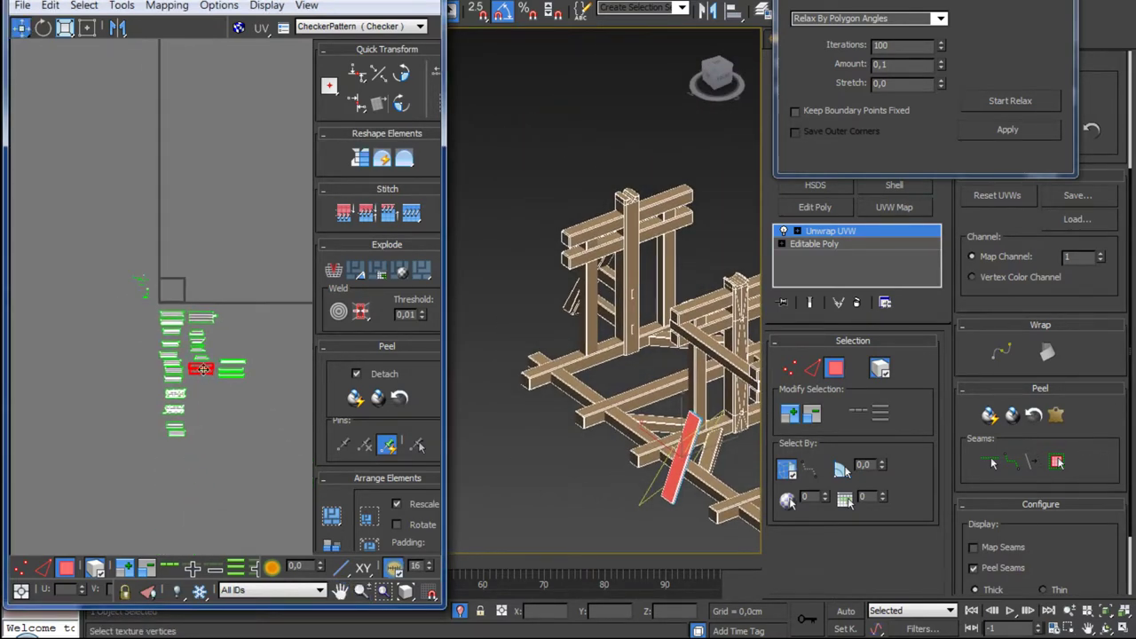
drag(172, 476, 172, 477)
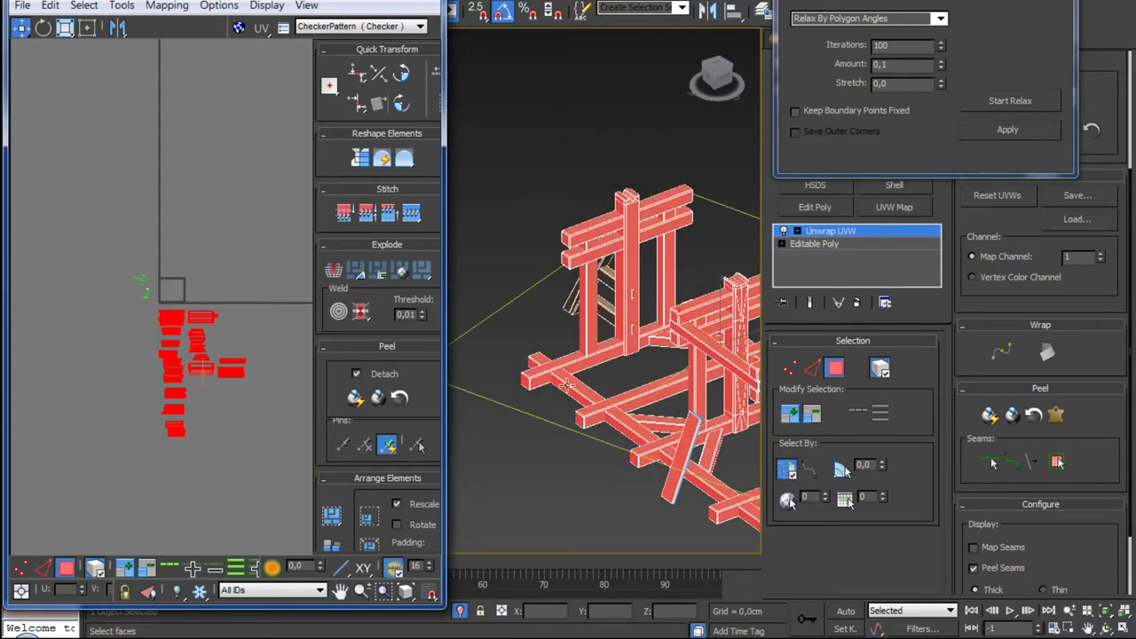
mouse_move(567, 385)
alt+middle_down()
mouse_move(674, 381)
mouse_move(591, 371)
alt+middle_up()
scroll(621, 373, up, 2)
scroll(591, 371, up, 5)
scroll(590, 371, down, 4)
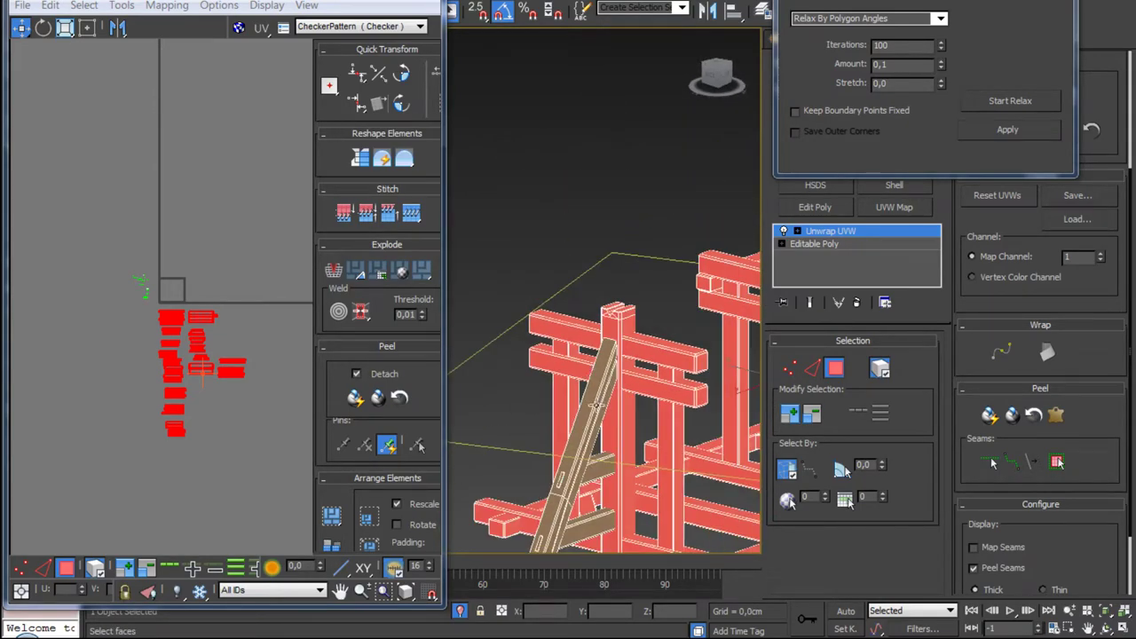
click(588, 403)
mouse_move(589, 404)
alt+middle_down()
mouse_move(483, 405)
mouse_move(587, 359)
mouse_move(620, 397)
alt+middle_up()
scroll(619, 396, up, 1)
scroll(616, 399, up, 2)
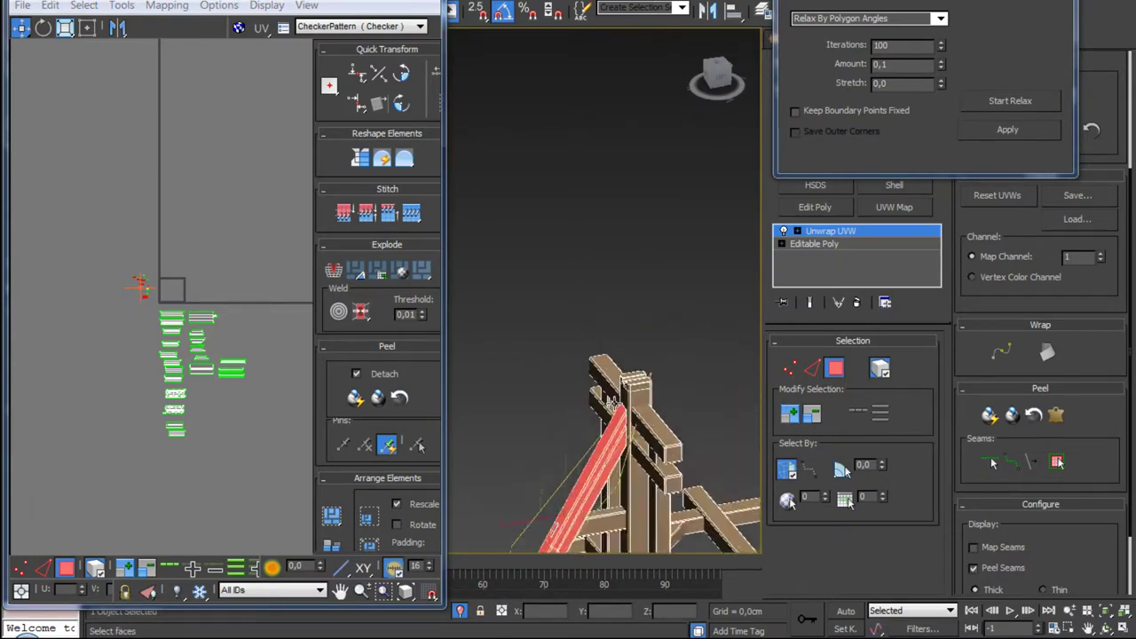
scroll(614, 402, up, 2)
Step: Check the beam in wireframe, then deselect all and select the diagonal beam's faces
key(F3)
mouse_move(614, 402)
alt+middle_down()
mouse_move(540, 446)
mouse_move(549, 458)
mouse_move(567, 417)
alt+middle_up()
mouse_move(568, 364)
alt+middle_down()
mouse_move(585, 355)
mouse_move(577, 361)
alt+middle_up()
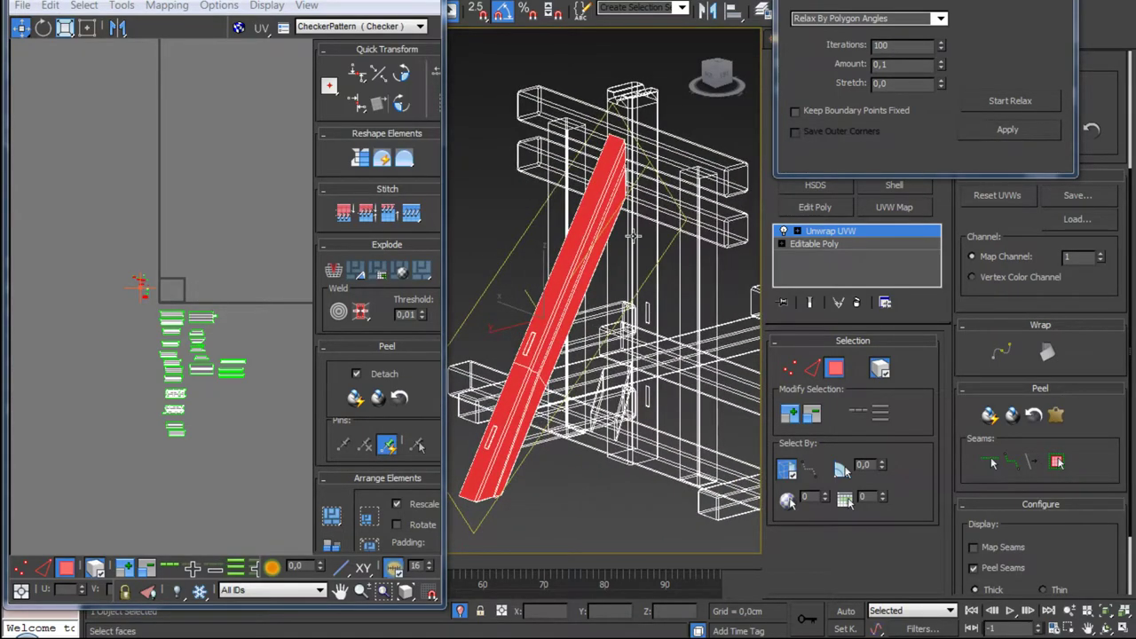
key(F3)
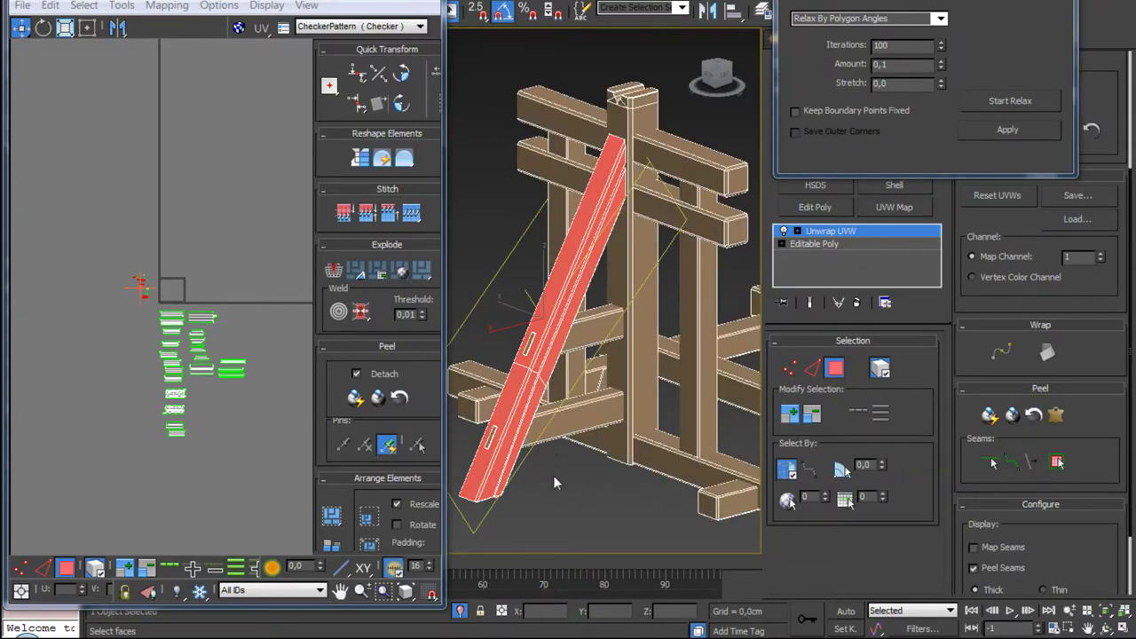
key(ctrl+d)
click(522, 417)
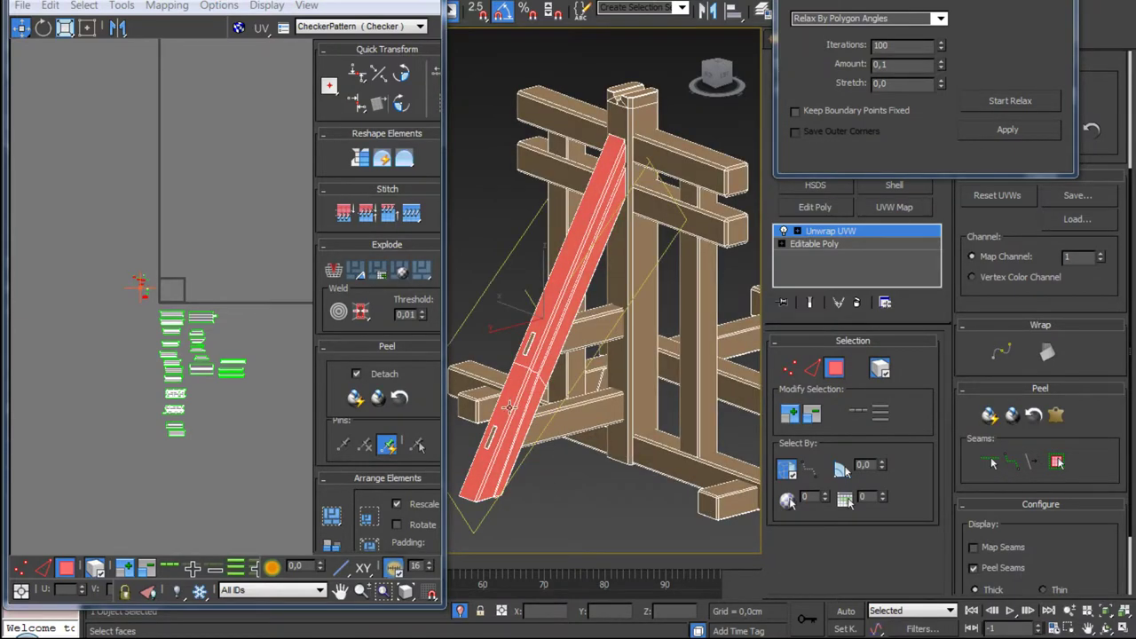
Step: Apply Flatten Mapping to the diagonal beam and frame the resulting shells
click(167, 5)
click(111, 26)
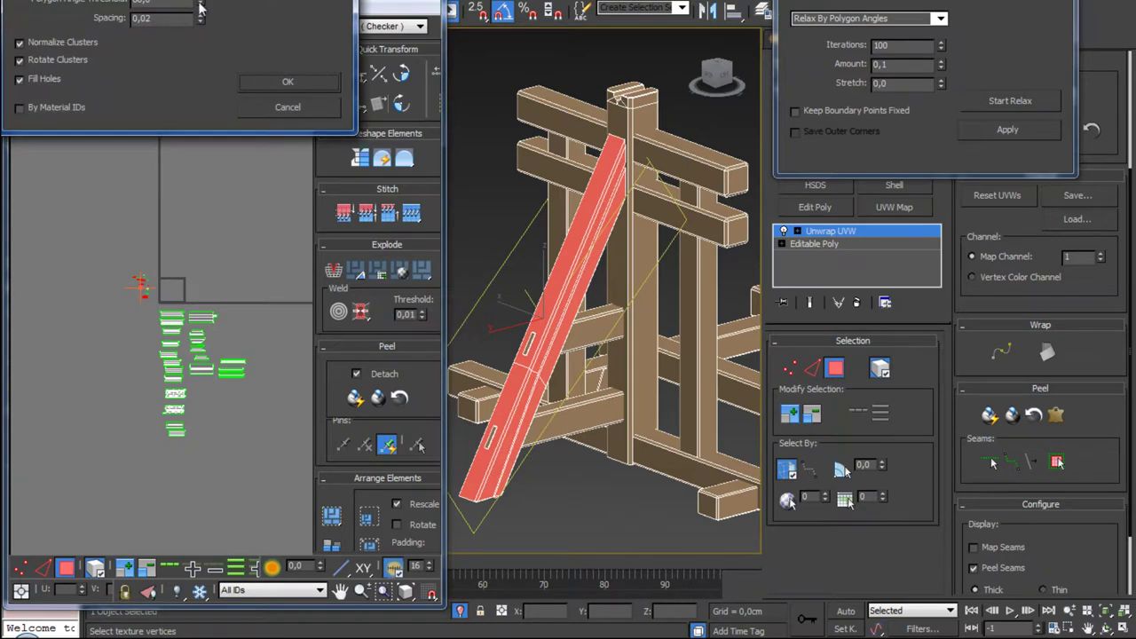
click(275, 86)
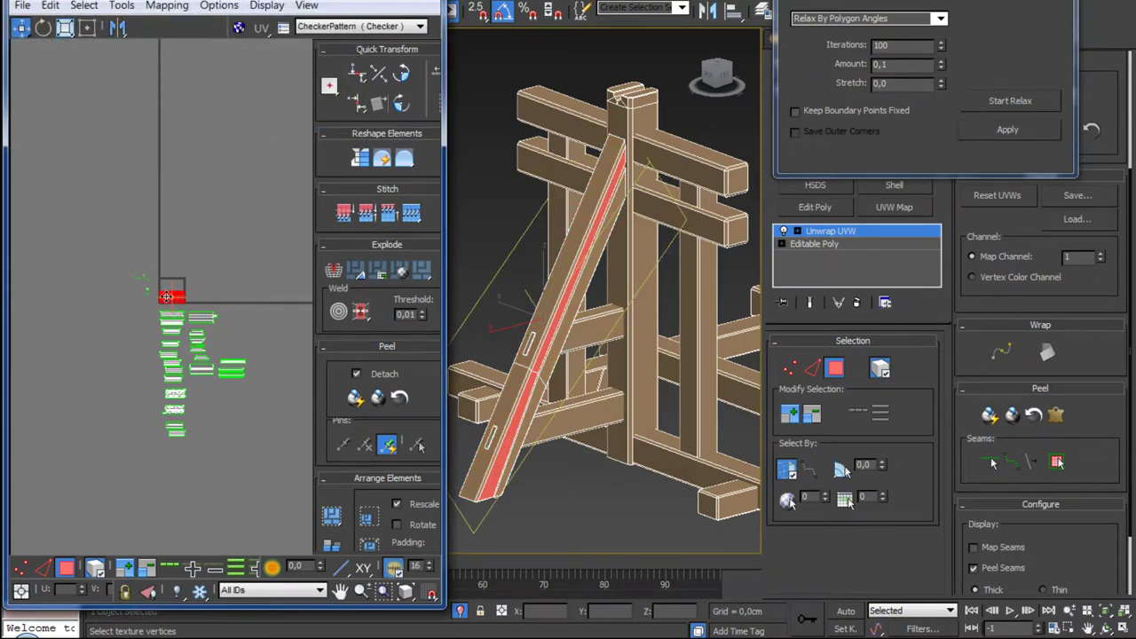
middle_drag(166, 296, 240, 345)
scroll(240, 345, up, 5)
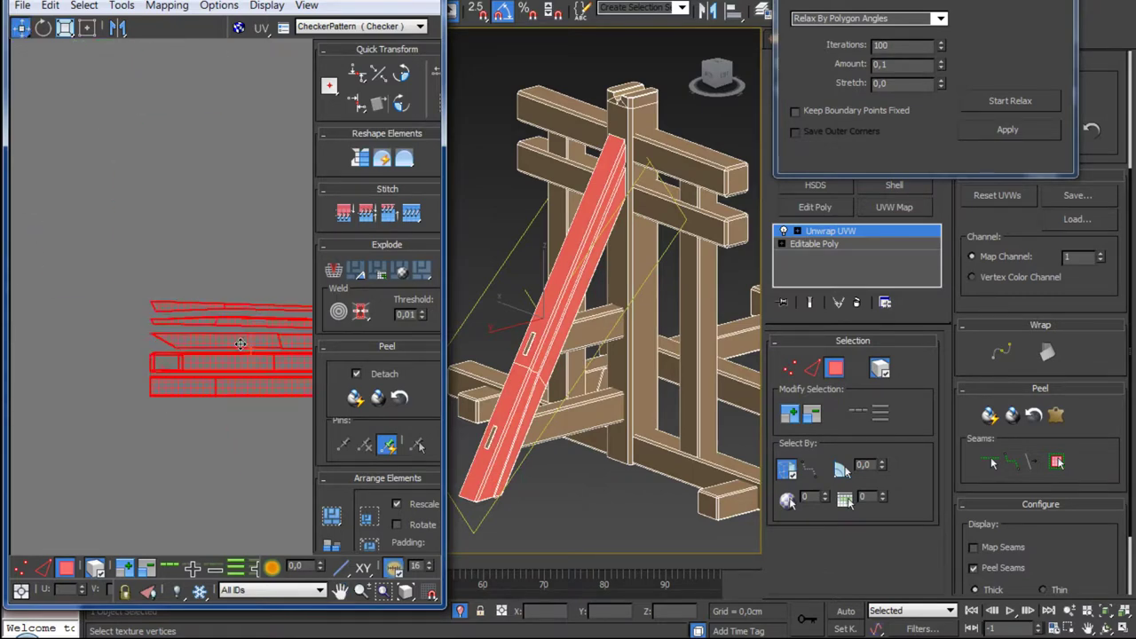
drag(185, 290, 169, 425)
right_click(164, 400)
Step: Stitch the matching shell onto a long shell's bottom edge with Stitch to Target
click(209, 369)
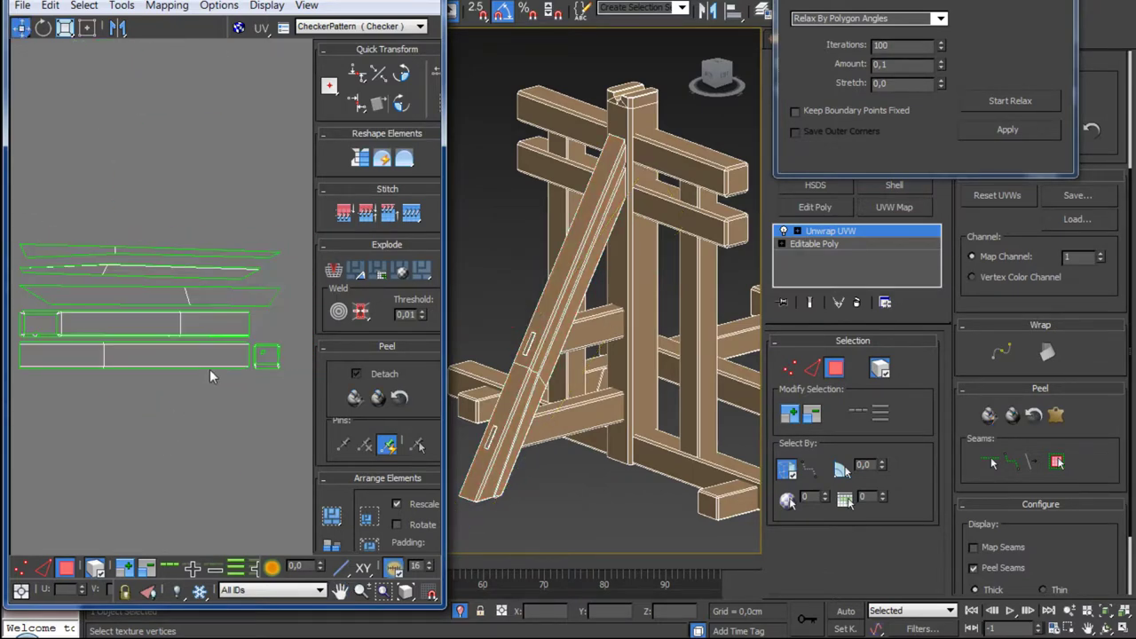
click(44, 566)
scroll(189, 407, up, 2)
scroll(187, 410, up, 2)
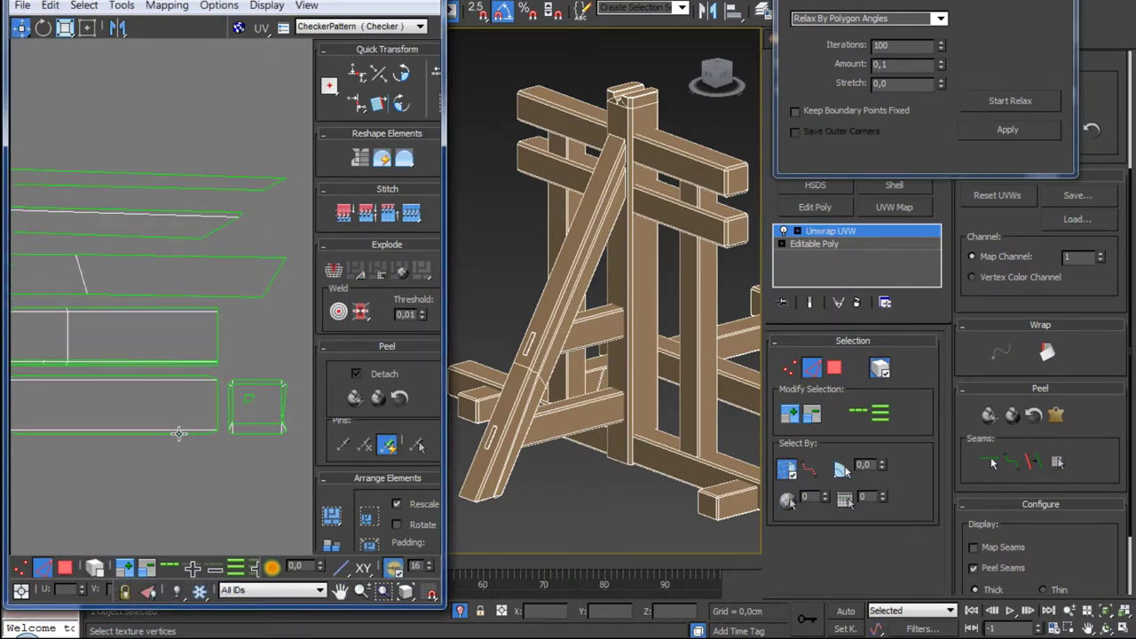
click(178, 433)
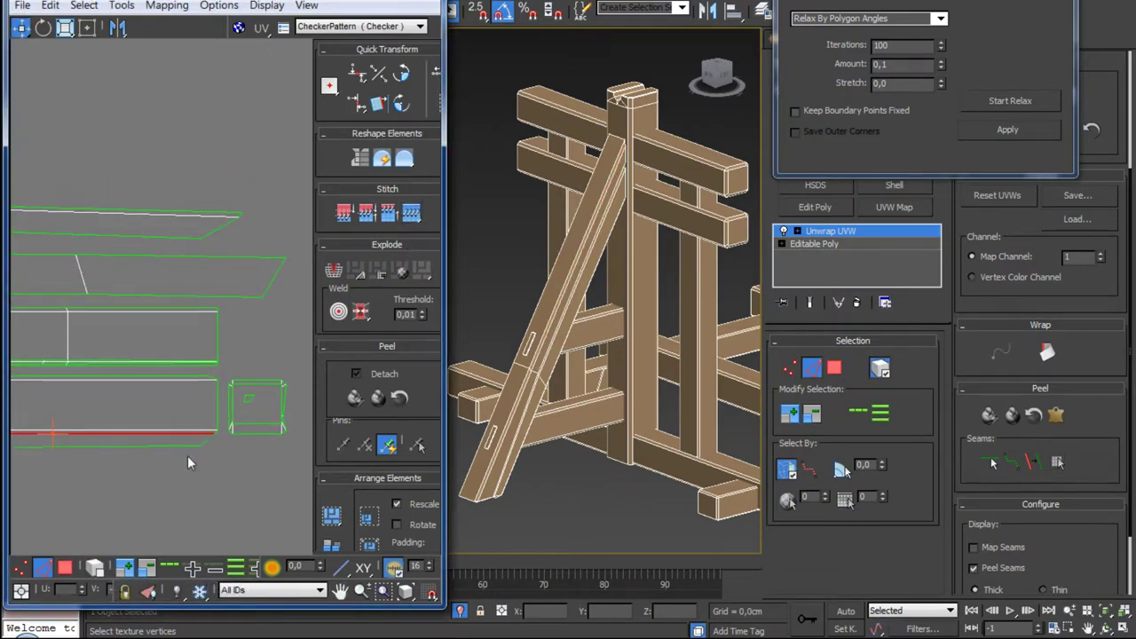
click(410, 213)
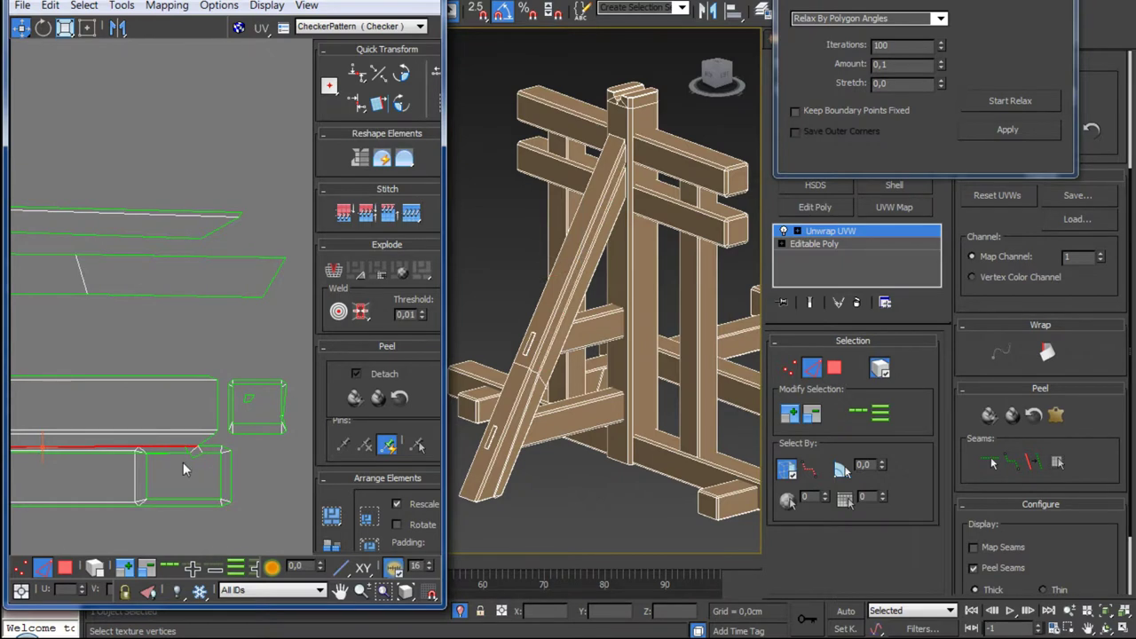
middle_drag(184, 469, 201, 319)
Step: Select all the beam's UV faces and start relaxing them
key(3)
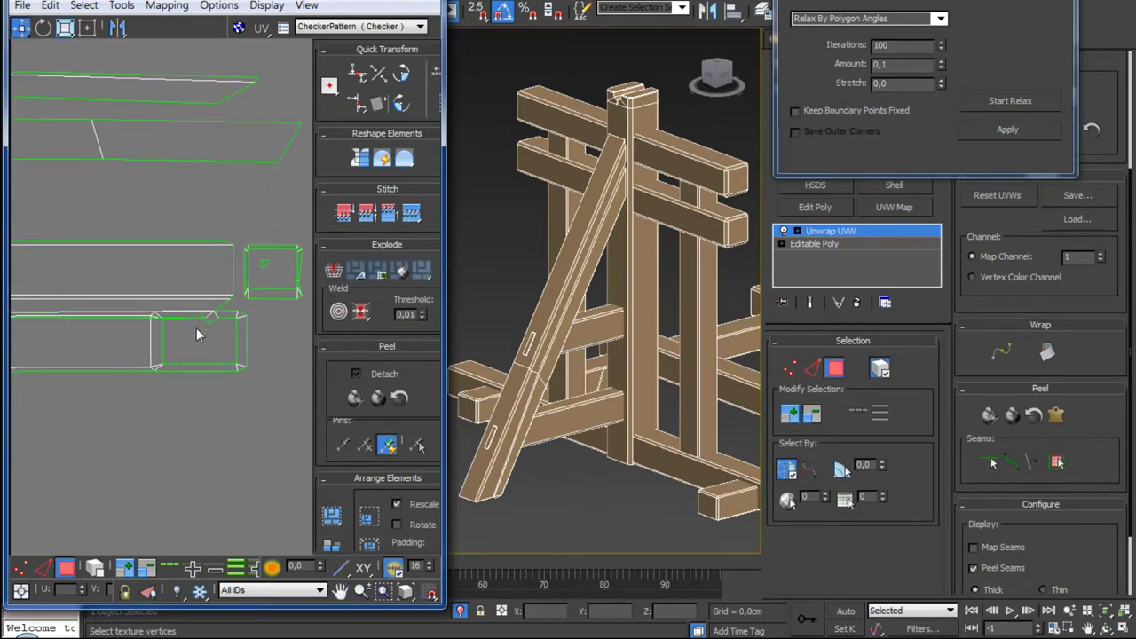
scroll(159, 364, down, 5)
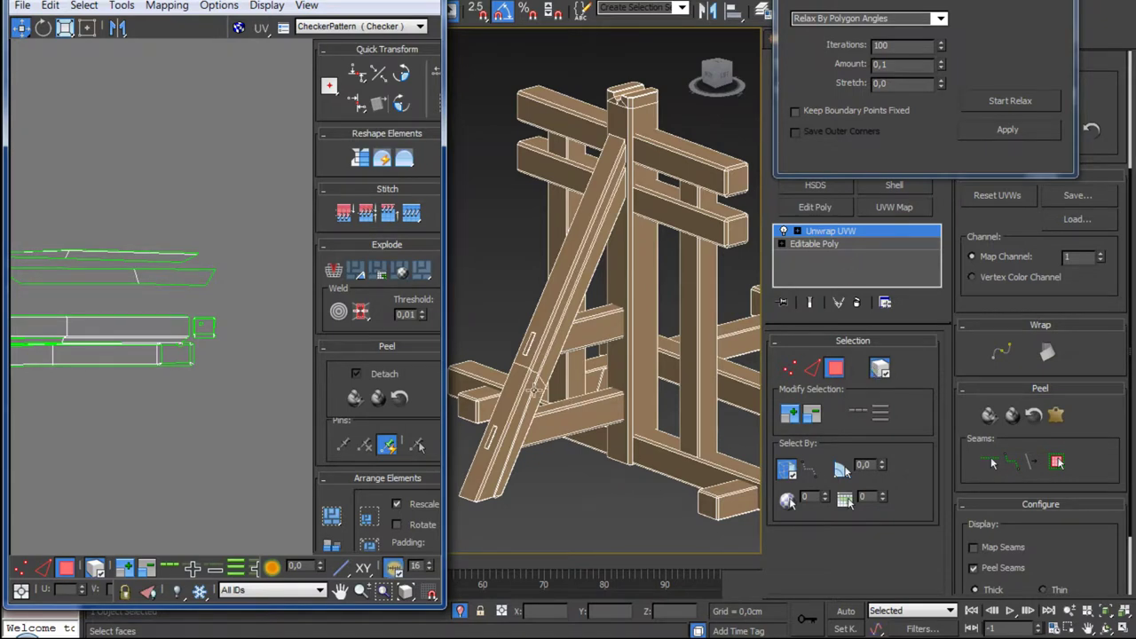
key(ctrl+a)
click(1003, 100)
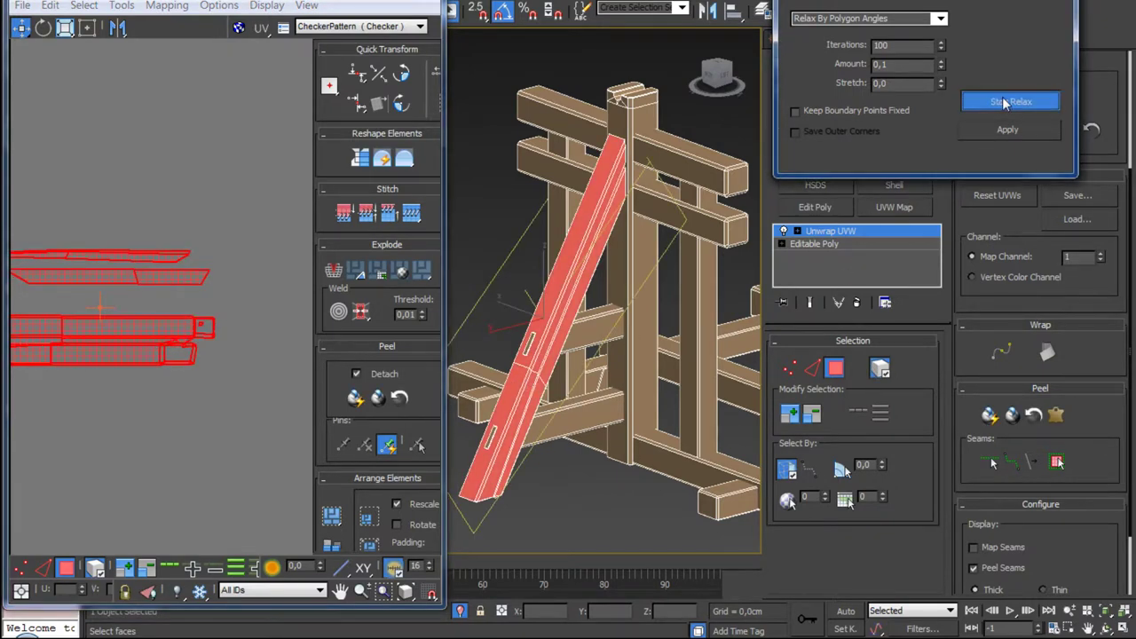
Step: Stop the running relax, clear the face selection and select the beam's lower UV shells
click(1003, 100)
click(228, 423)
scroll(189, 339, up, 3)
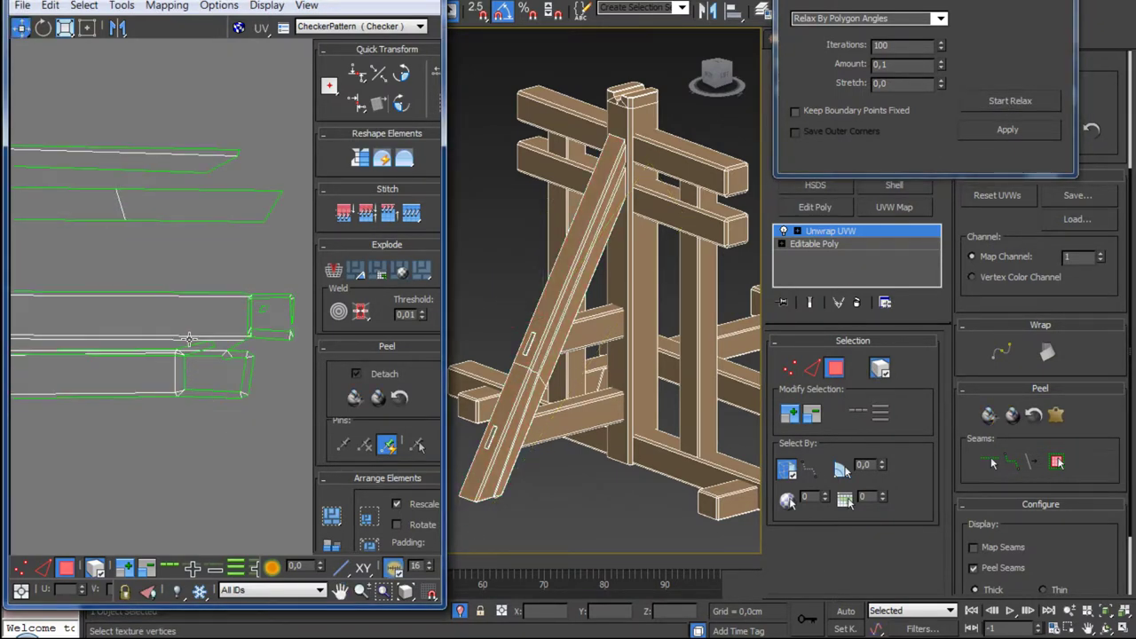
scroll(151, 339, down, 3)
click(116, 362)
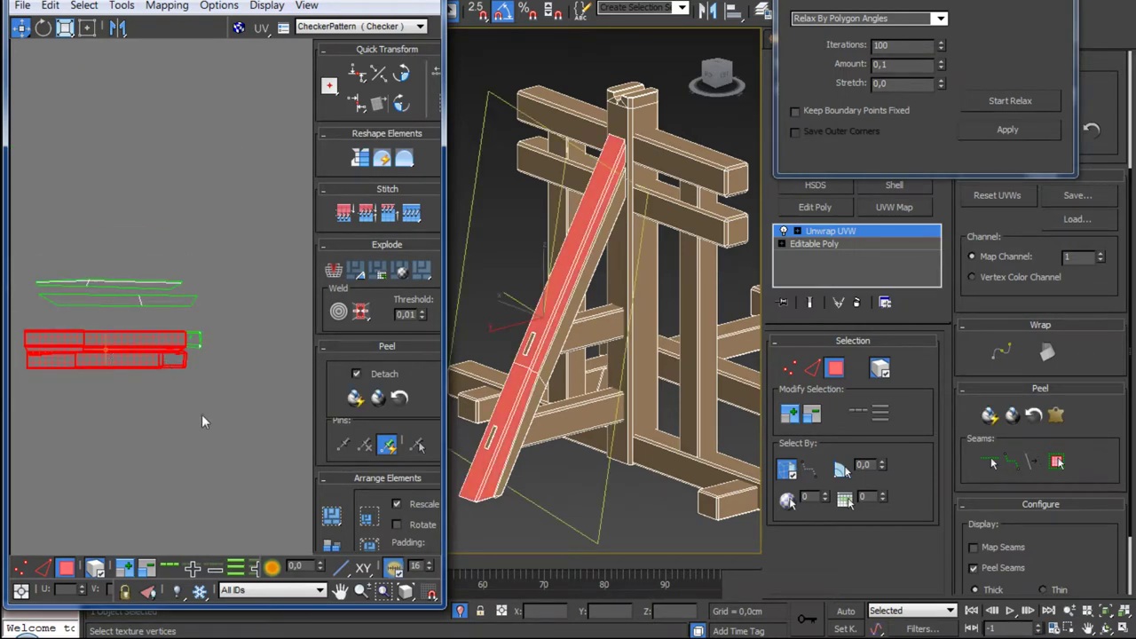
alt+middle_drag(491, 459, 500, 353)
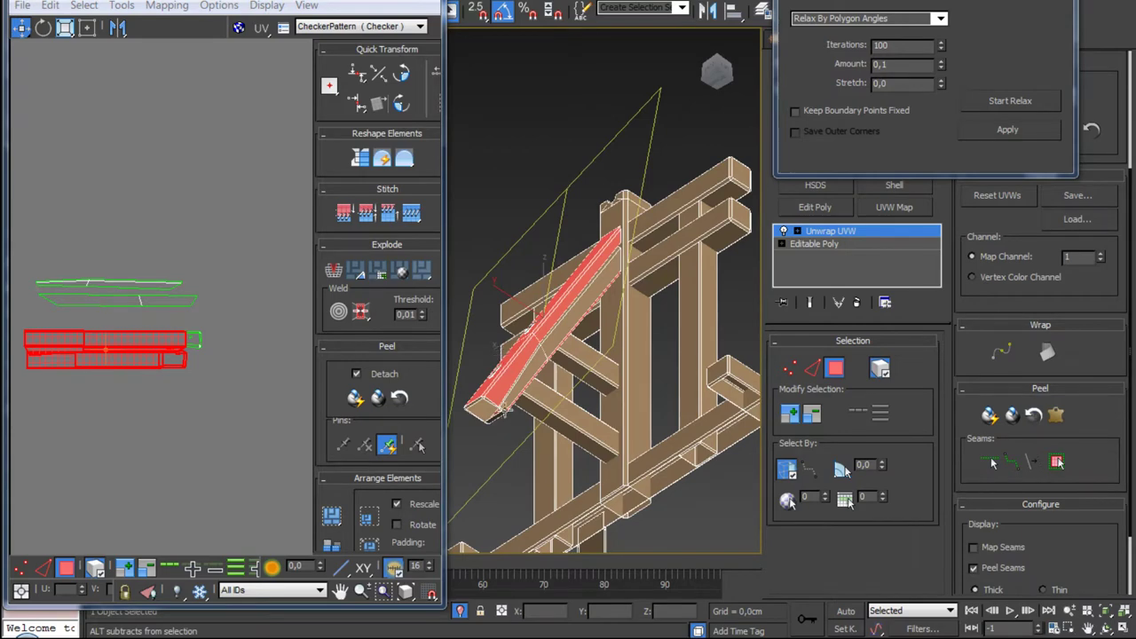
alt+middle_drag(503, 410, 517, 470)
mouse_move(156, 390)
middle_down()
mouse_move(142, 454)
mouse_move(135, 422)
middle_up()
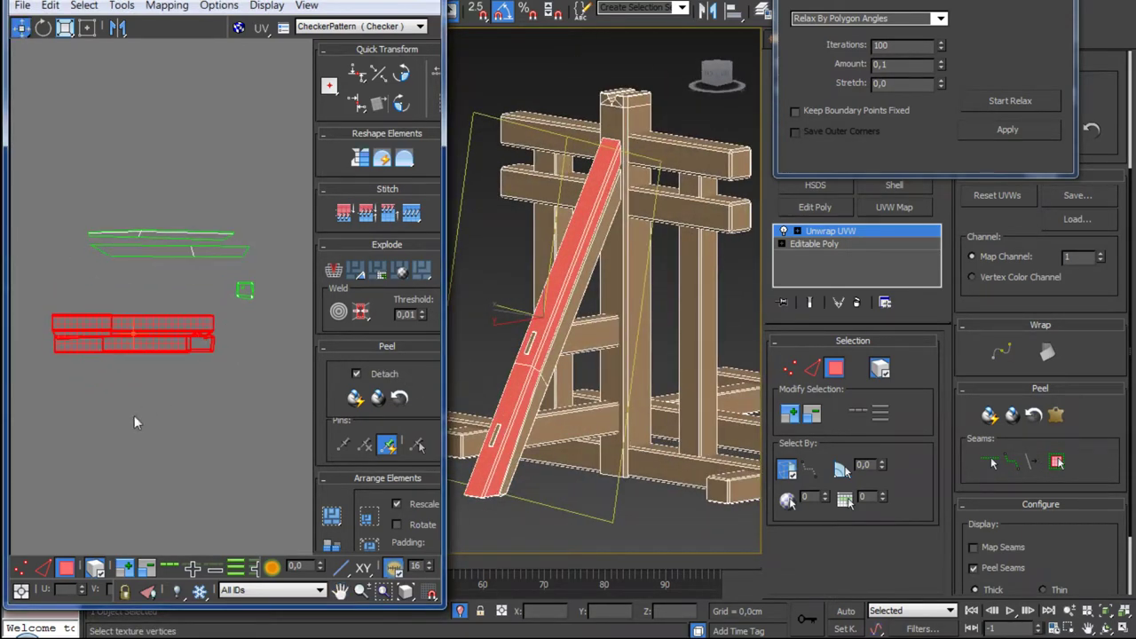
Step: In UV edge mode, check the beam's shell edges to locate the seam
click(42, 568)
scroll(194, 383, up, 3)
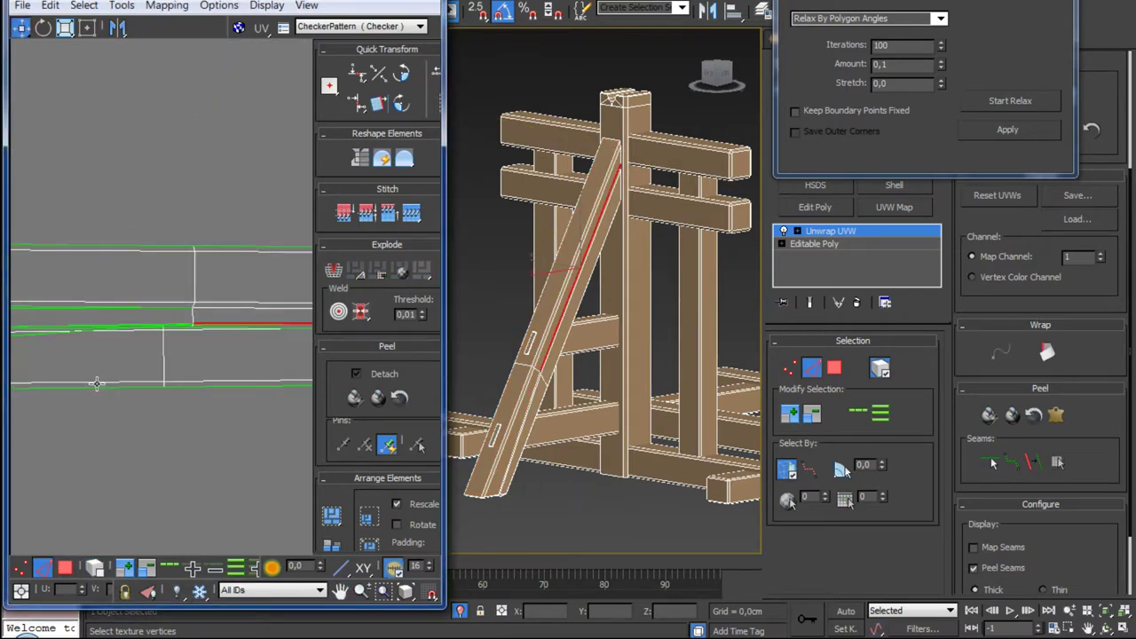
middle_drag(193, 346, 261, 413)
scroll(179, 377, up, 3)
click(186, 376)
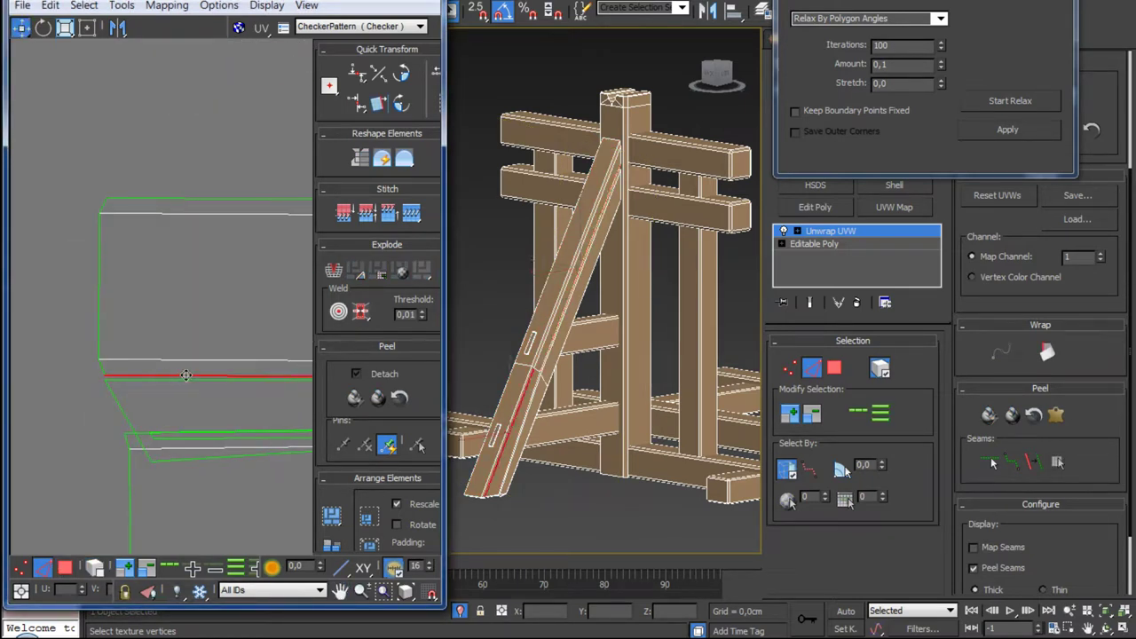
click(197, 396)
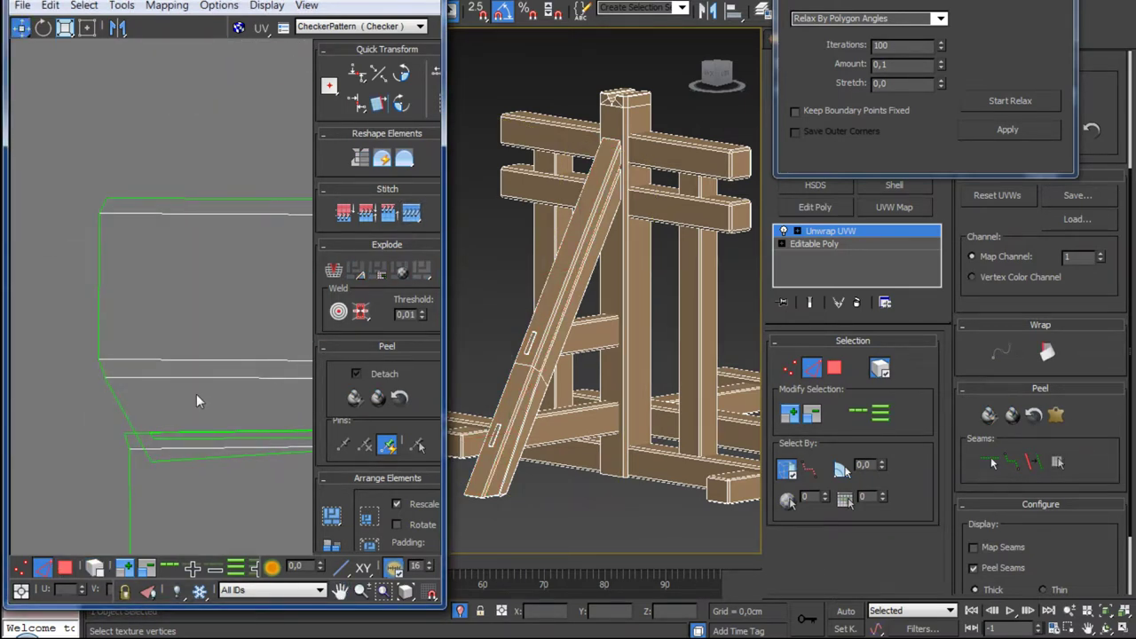
click(172, 460)
scroll(525, 342, up, 2)
scroll(550, 337, up, 3)
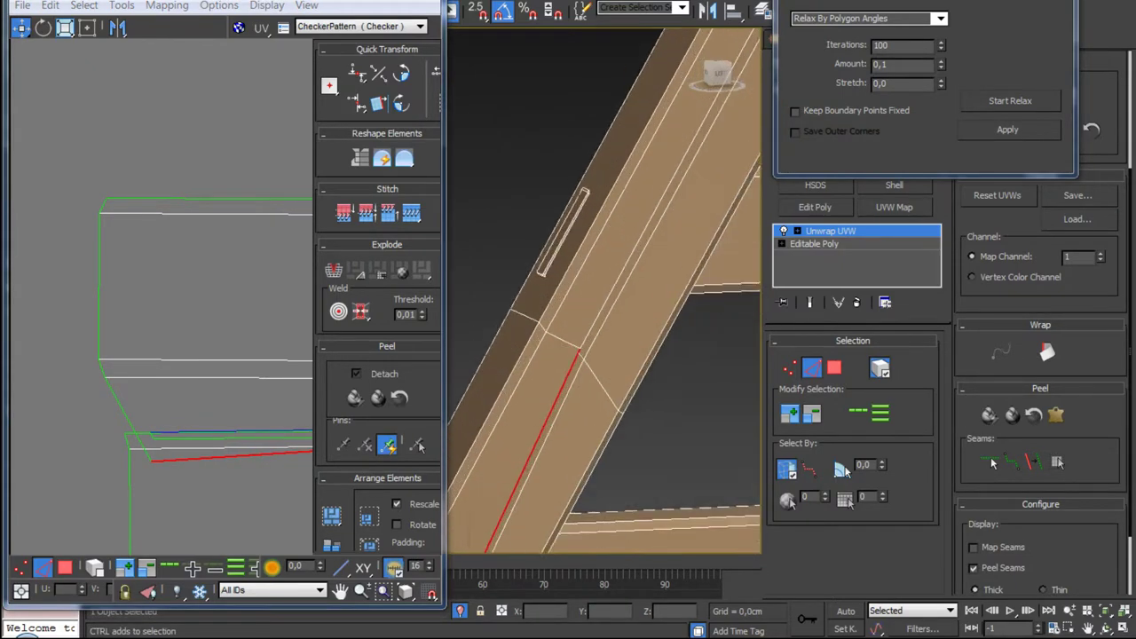
scroll(588, 335, up, 1)
alt+middle_drag(587, 335, 496, 283)
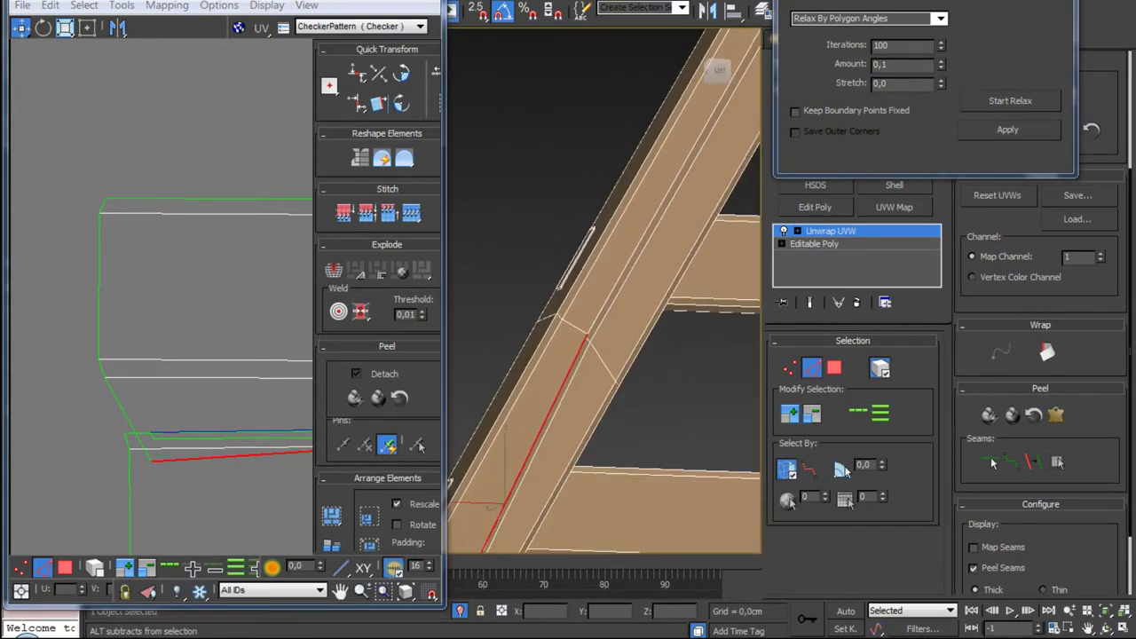
Step: Stitch the shells at the lower seam edge, undoing a mistaken stitch
click(141, 448)
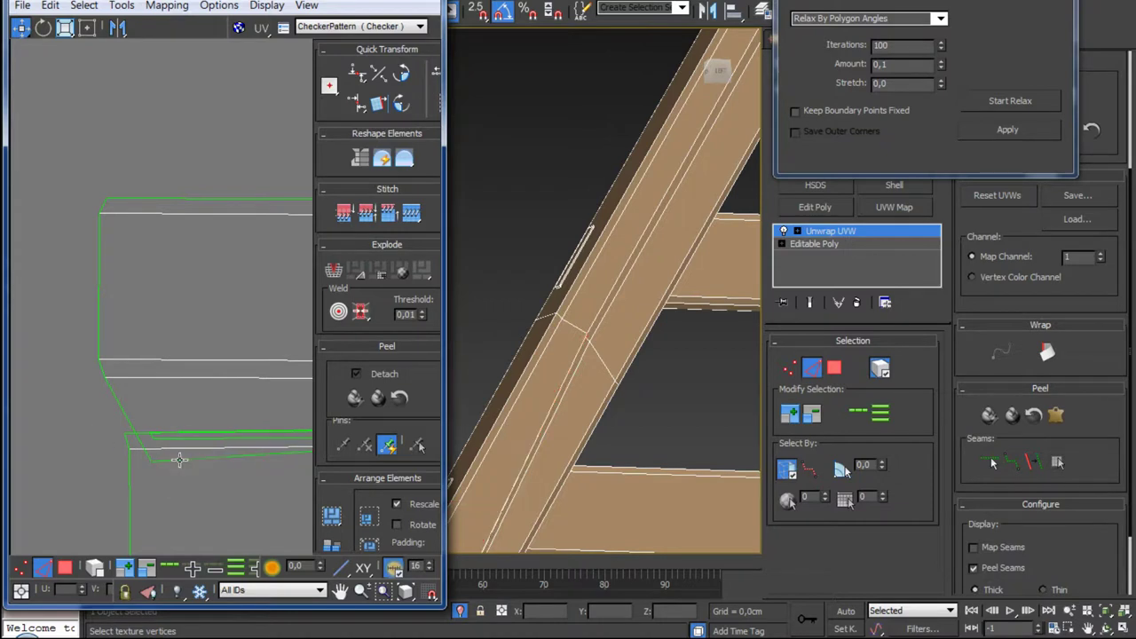
click(179, 462)
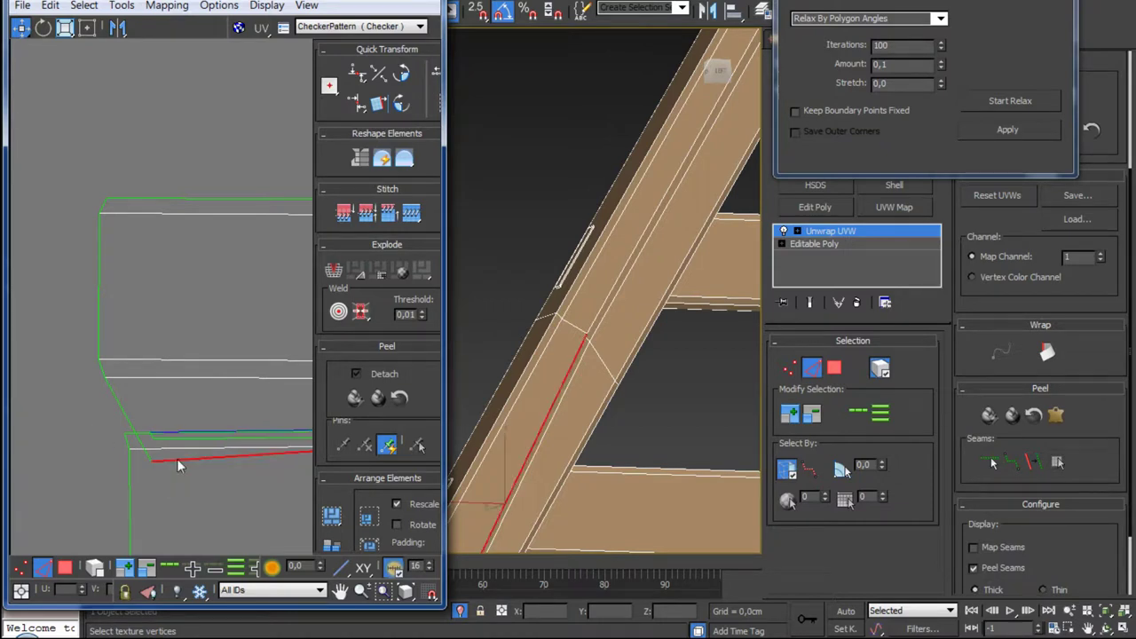
click(420, 220)
click(93, 377)
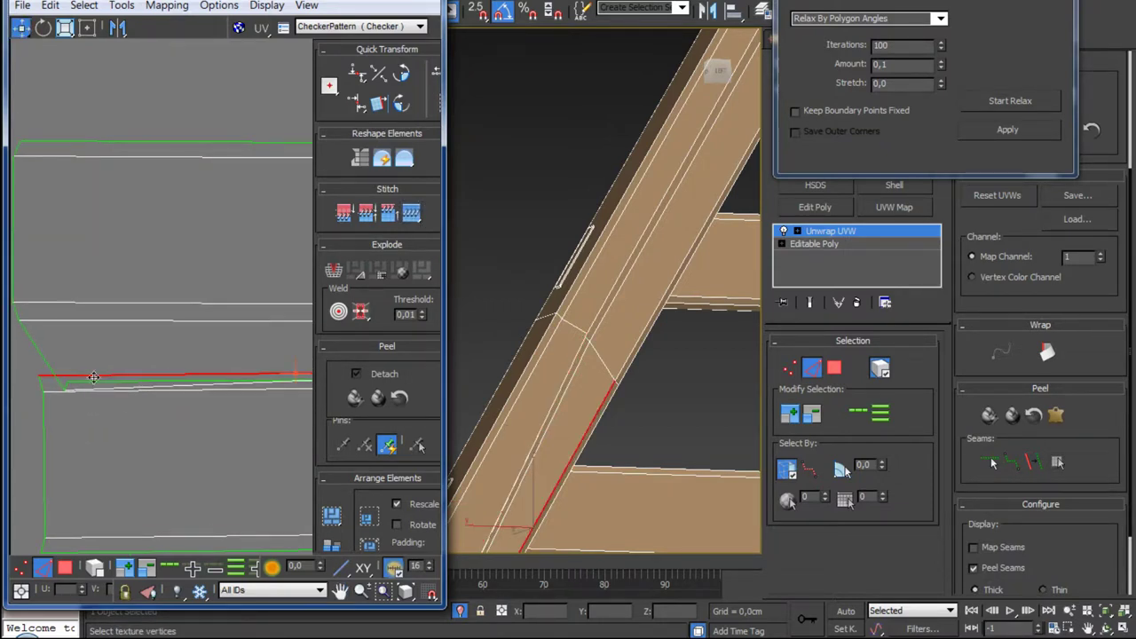
click(411, 213)
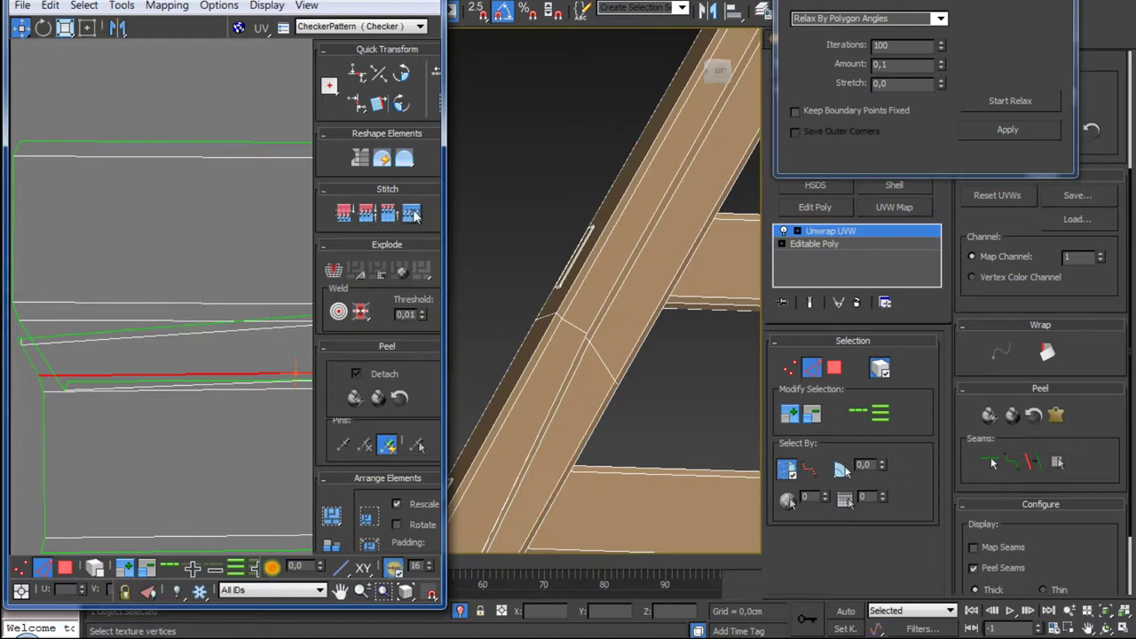
key(ctrl+z)
click(97, 385)
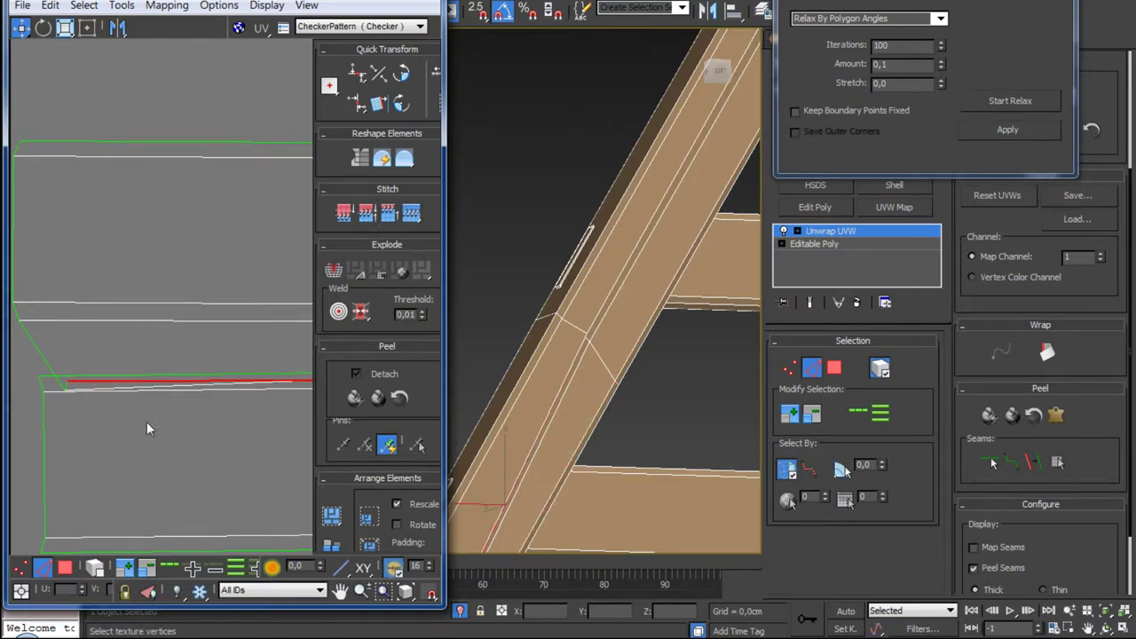
Step: Select all faces of the combined UV shell and relax it
key(3)
key(ctrl+a)
scroll(147, 421, down, 3)
click(1010, 101)
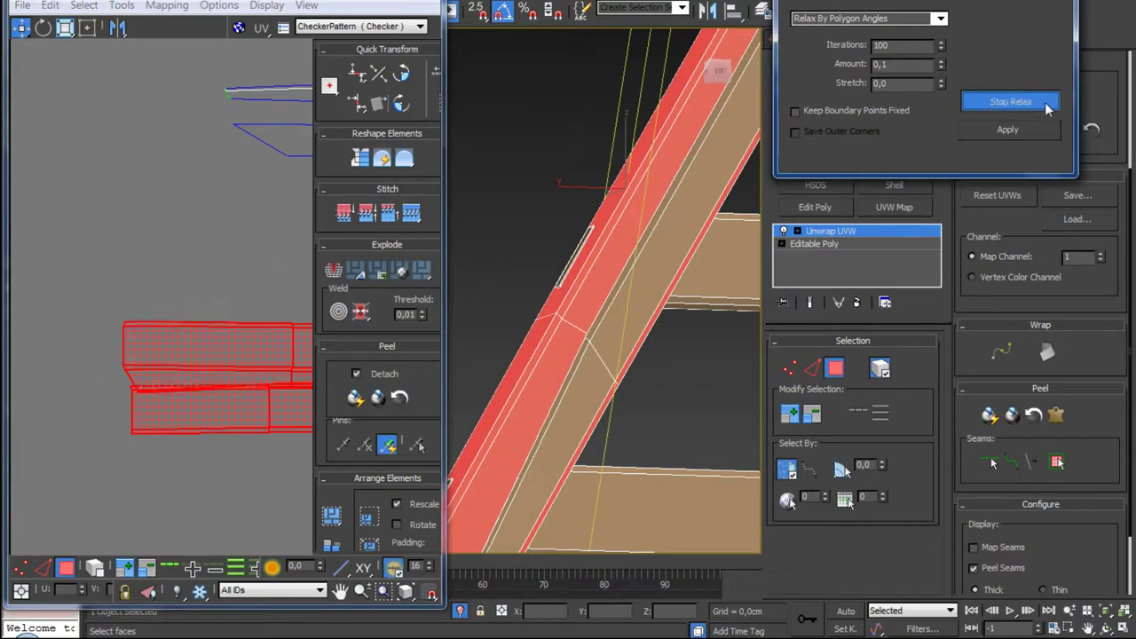
click(1047, 105)
scroll(116, 346, down, 3)
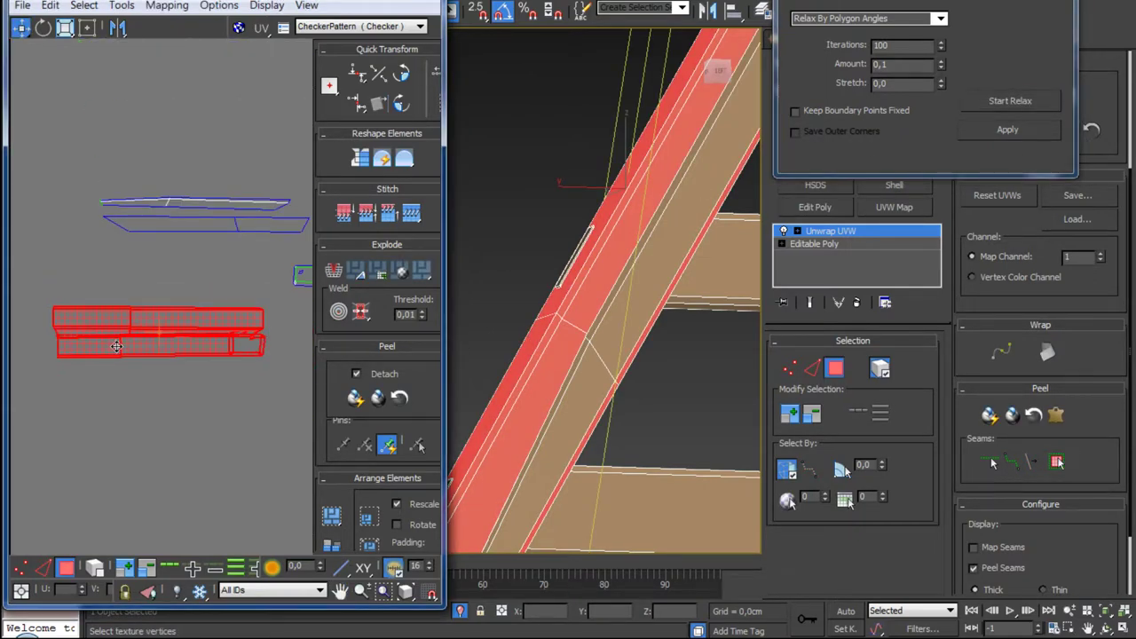
key(2)
scroll(173, 443, up, 3)
Step: Stitch the upper beam shell onto the lower one at the next seam edge
scroll(174, 383, up, 3)
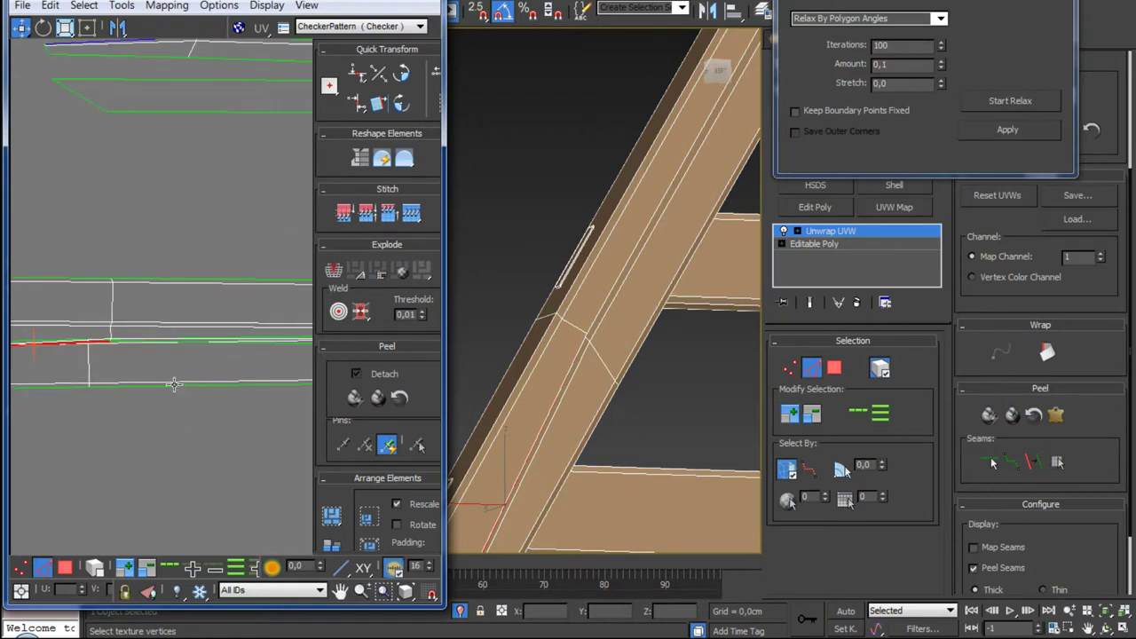
click(171, 386)
scroll(172, 386, down, 3)
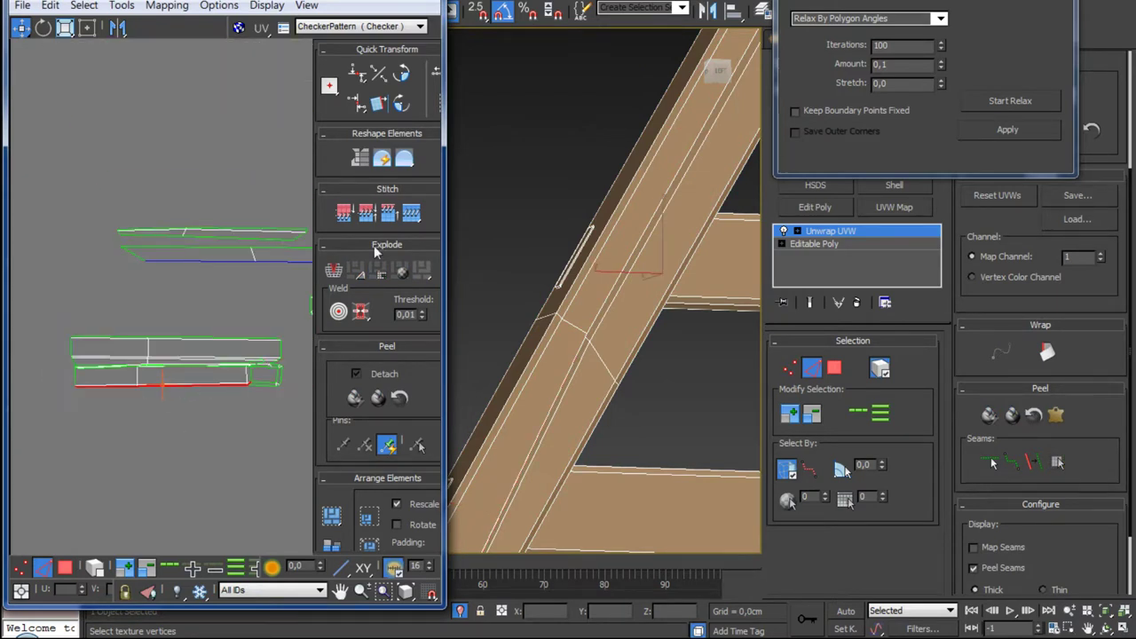
click(419, 211)
click(185, 399)
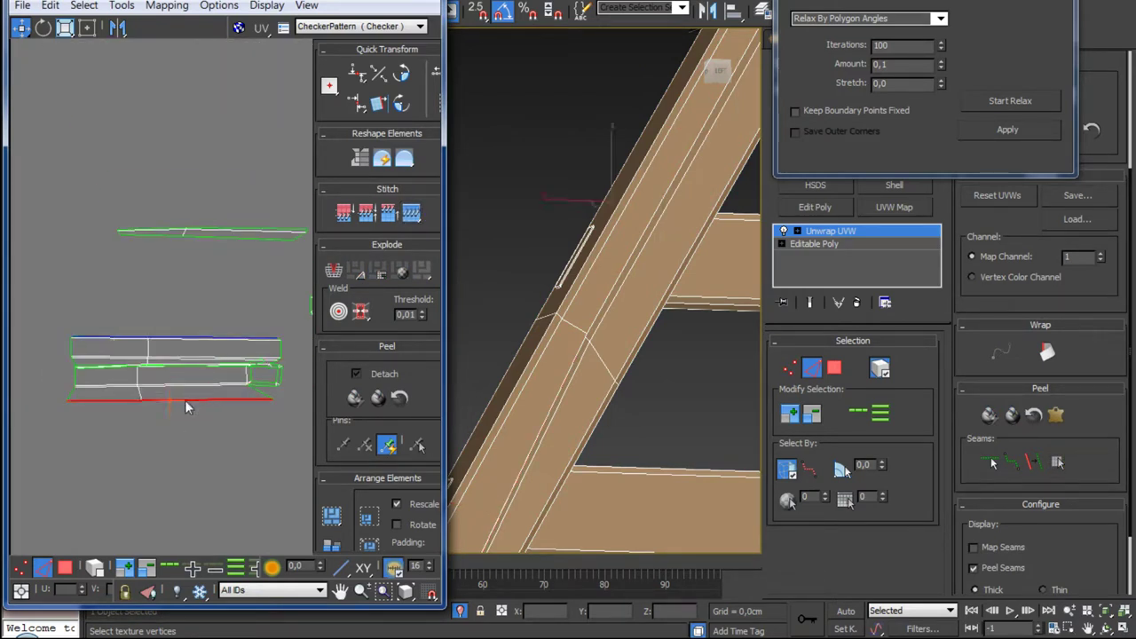
middle_drag(259, 305, 177, 274)
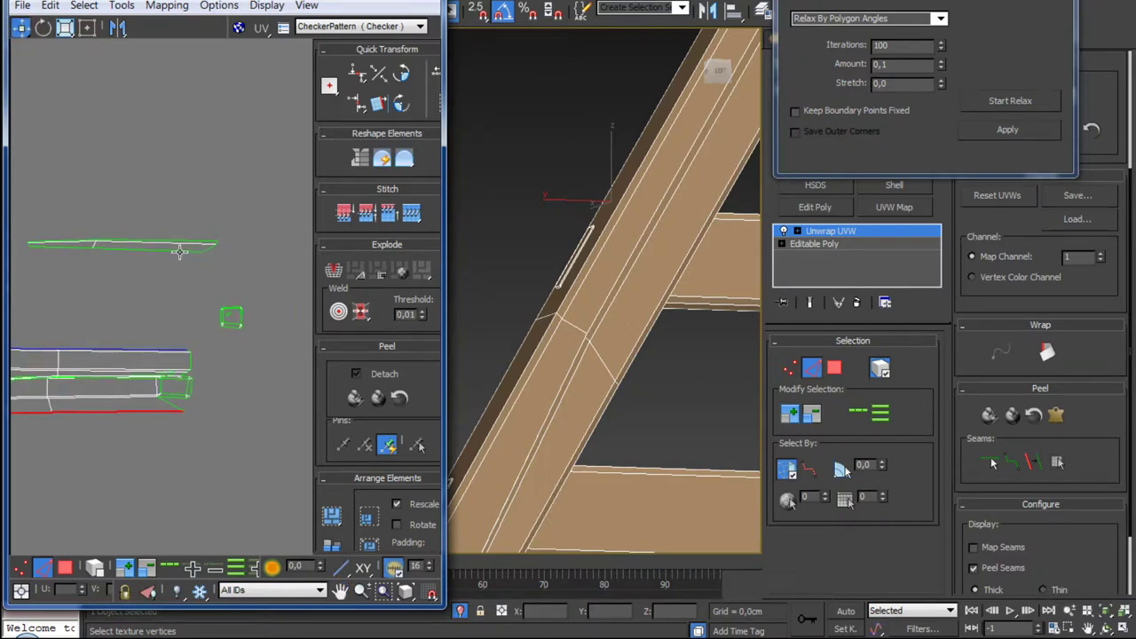
Step: Stitch the upper UV shell along its matching seam edge
click(179, 251)
scroll(125, 321, up, 2)
scroll(107, 374, up, 3)
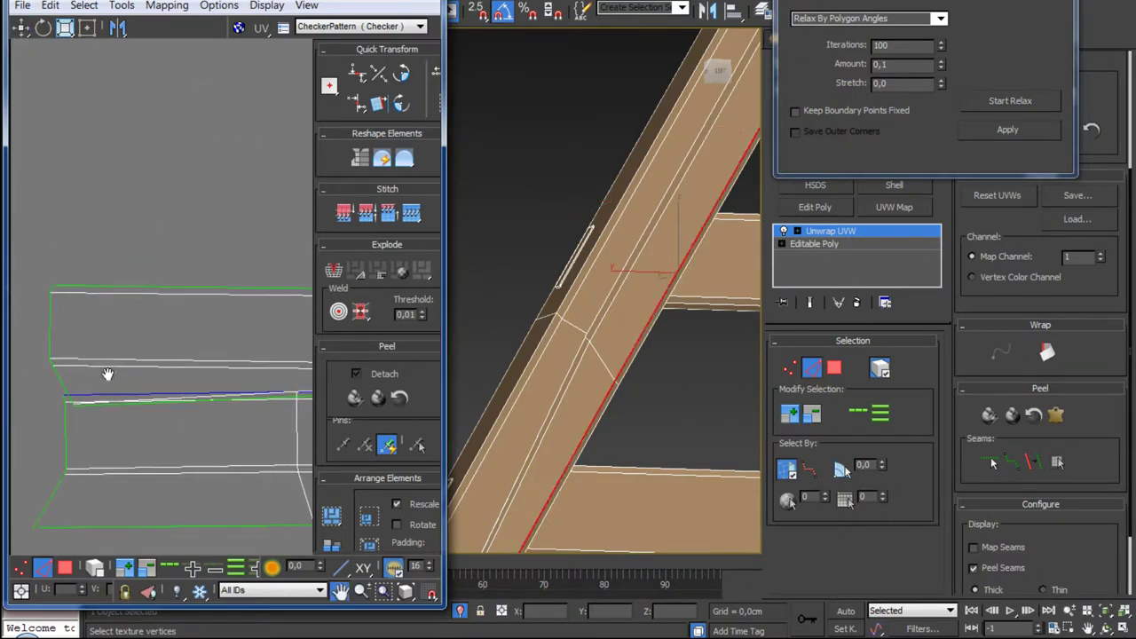
scroll(107, 373, up, 2)
click(151, 339)
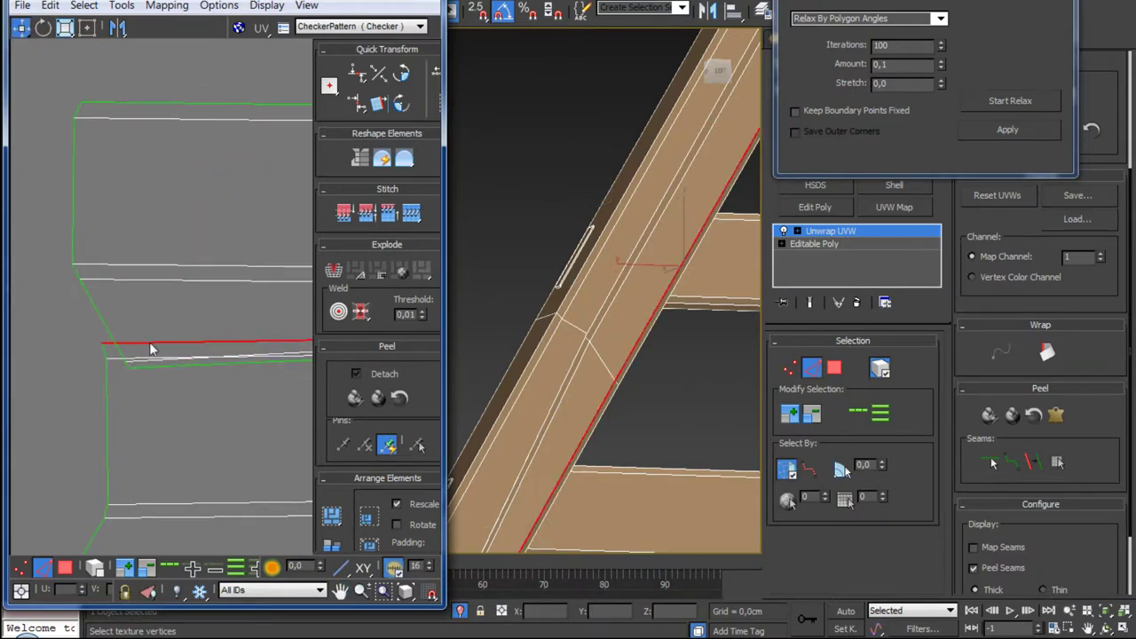
scroll(151, 337, up, 1)
scroll(148, 325, up, 2)
scroll(142, 332, down, 2)
scroll(133, 342, down, 1)
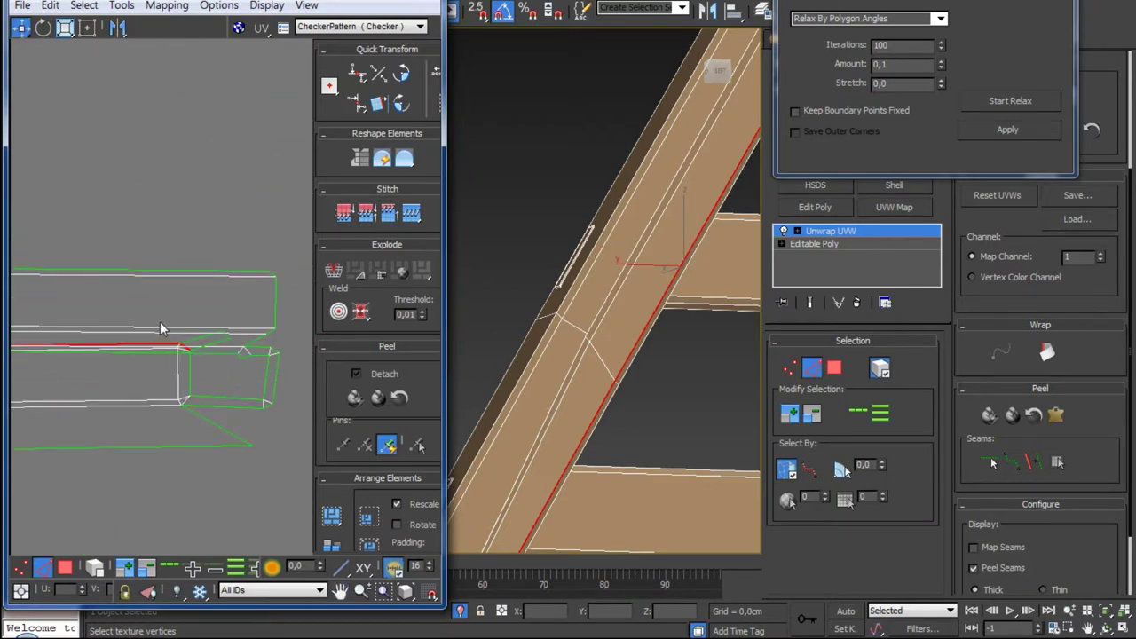
click(413, 219)
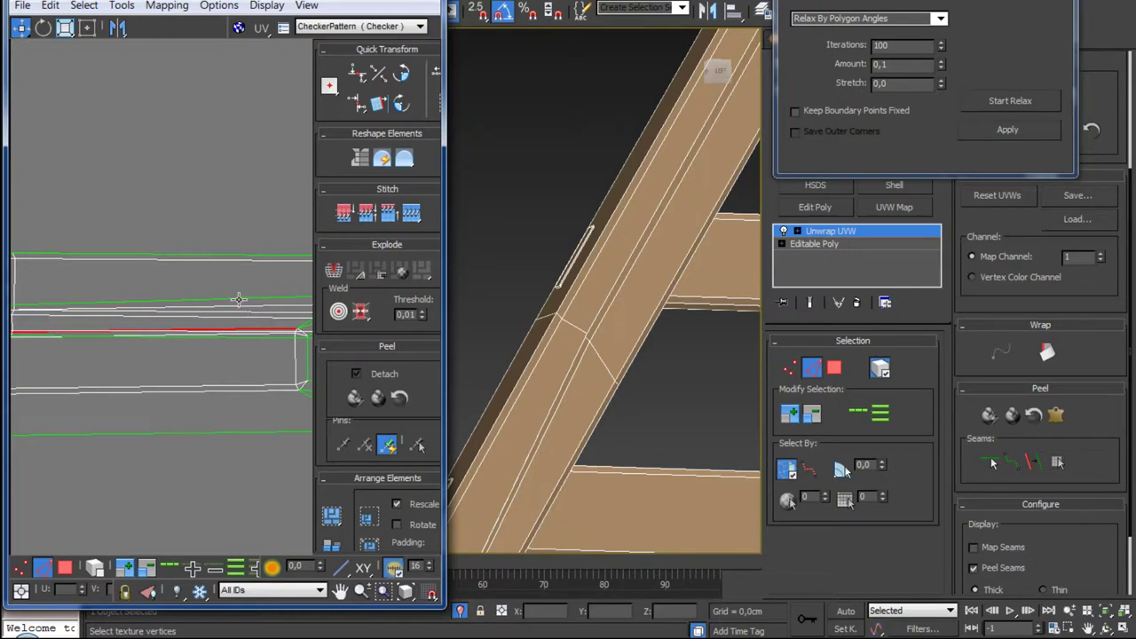
click(241, 300)
Step: Select every UV face, relax the stitched shell, then clear the selection
key(3)
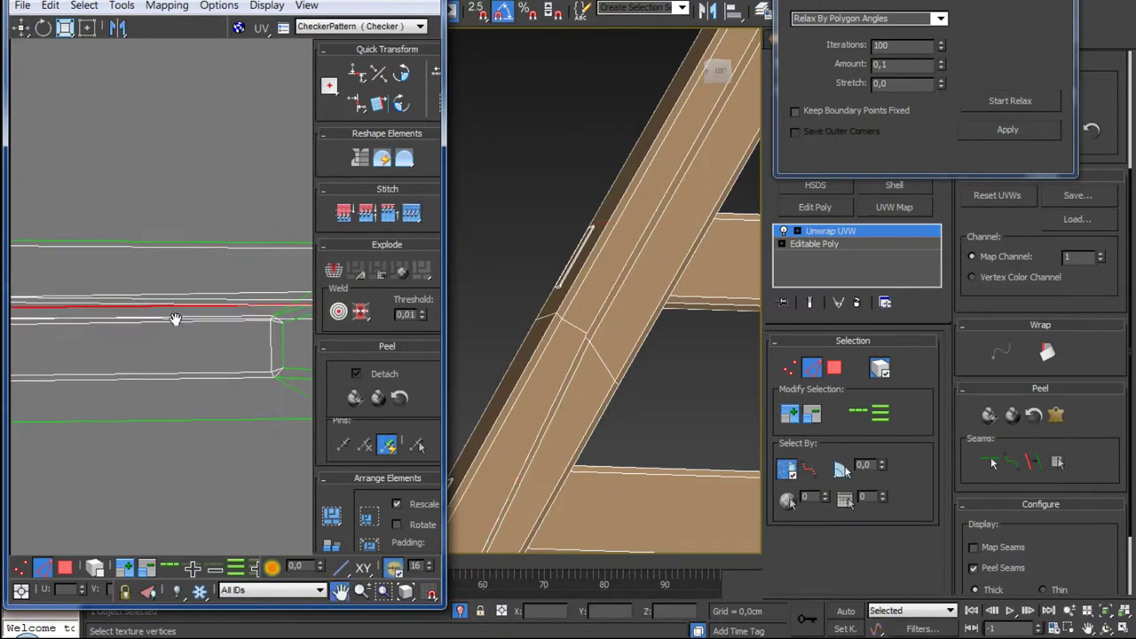
click(175, 318)
scroll(175, 318, down, 5)
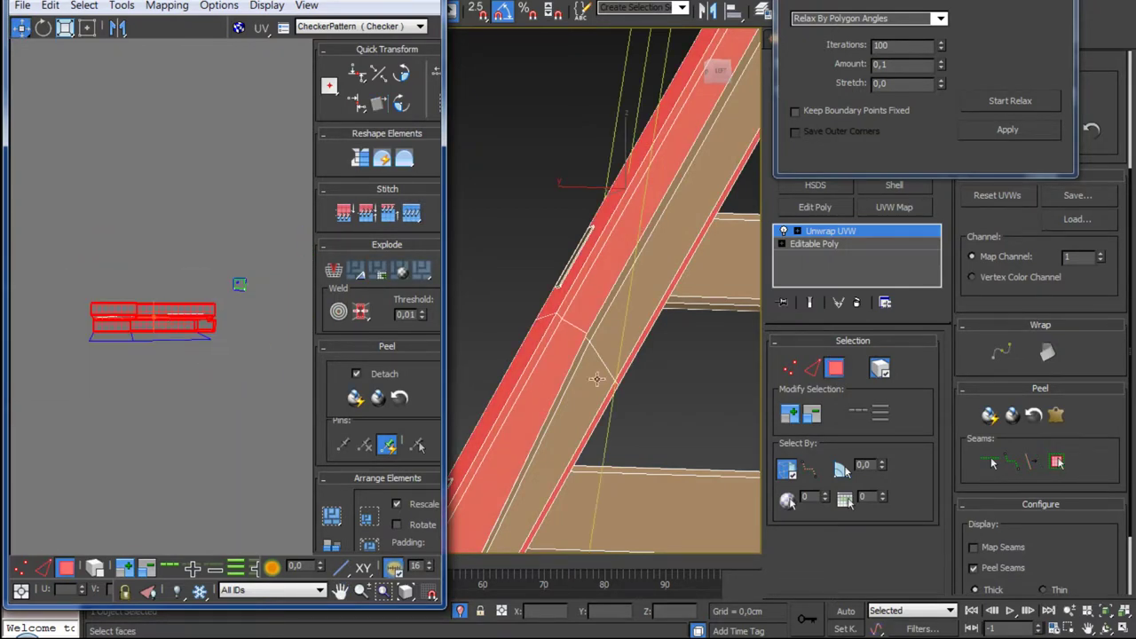
key(ctrl+a)
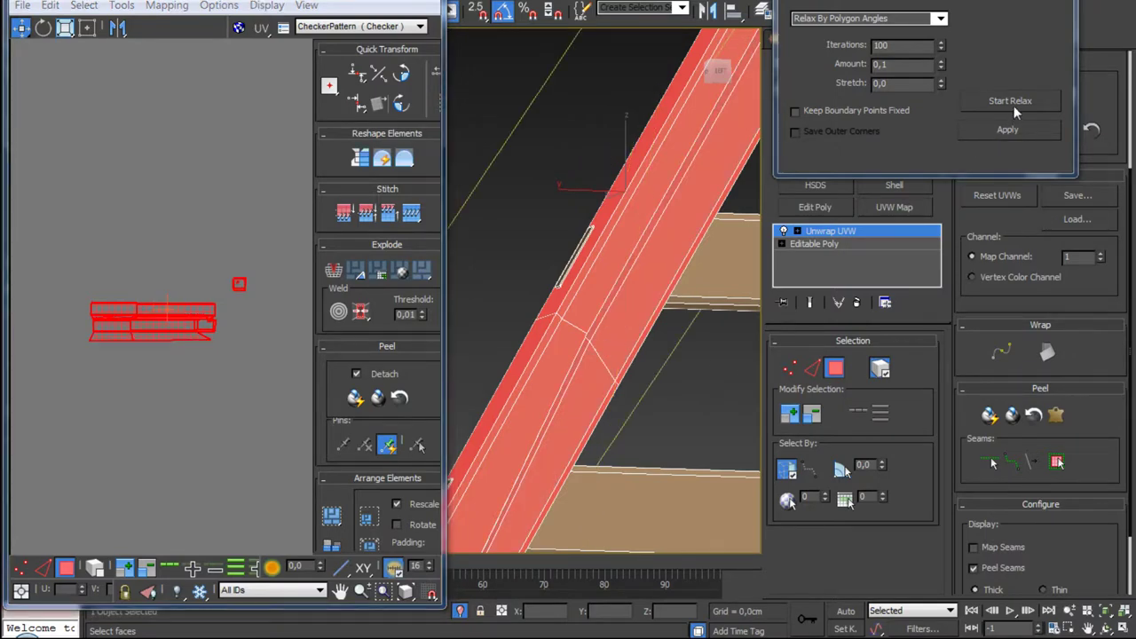
click(1013, 103)
click(1013, 104)
middle_drag(189, 312, 188, 347)
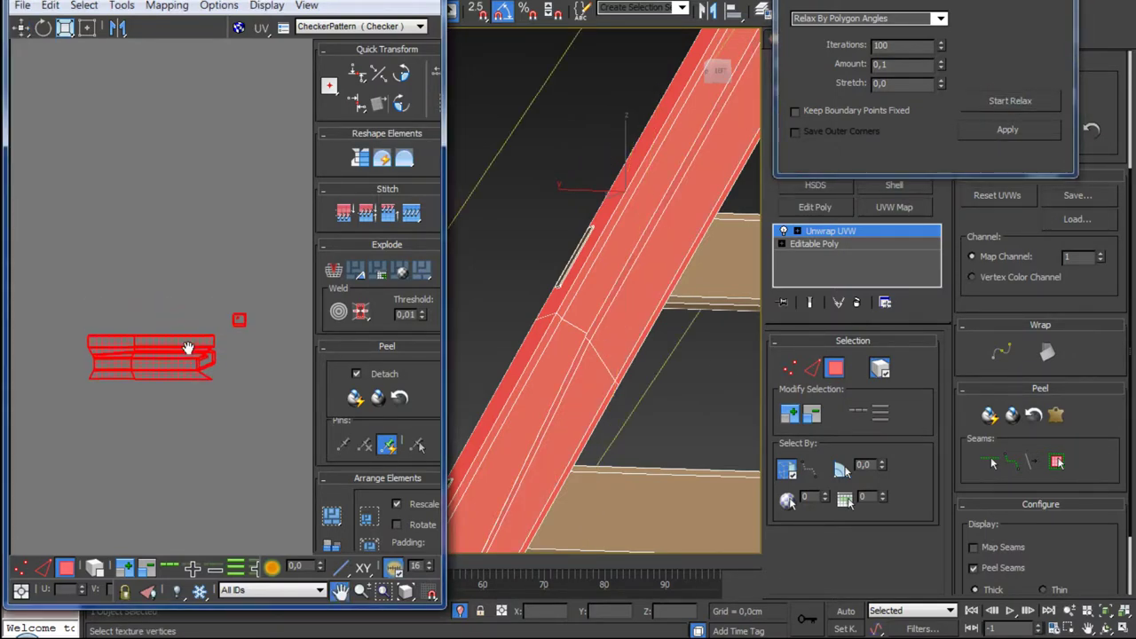
scroll(188, 348, up, 3)
scroll(216, 325, up, 2)
click(194, 193)
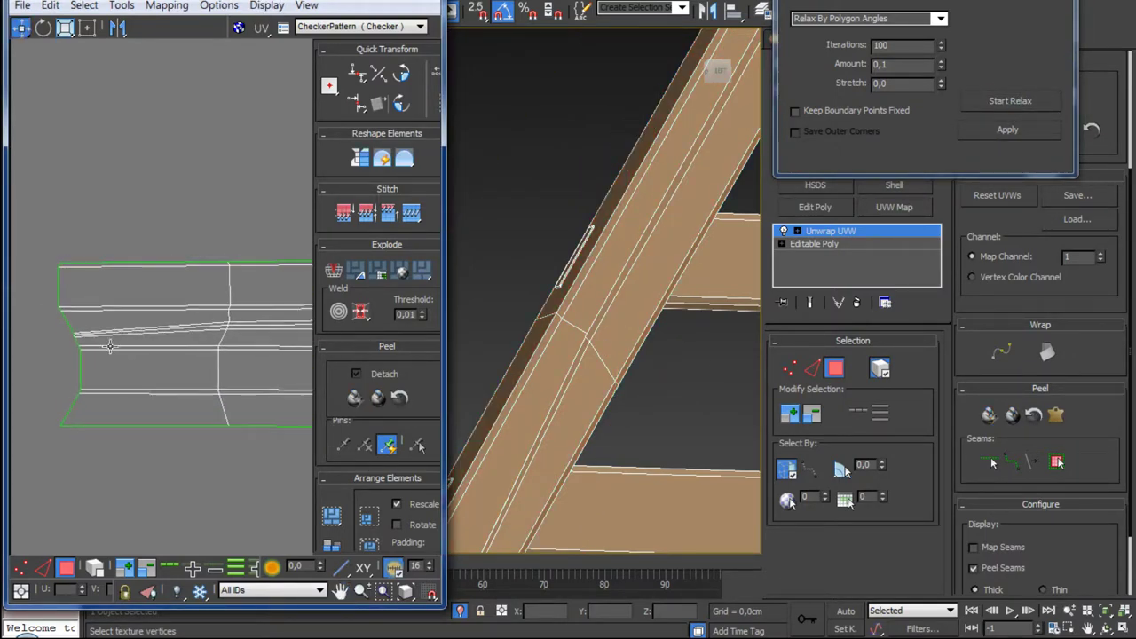
Step: Stitch the shell's diagonal seam and corner edge closed
middle_drag(110, 346, 152, 330)
scroll(153, 331, down, 2)
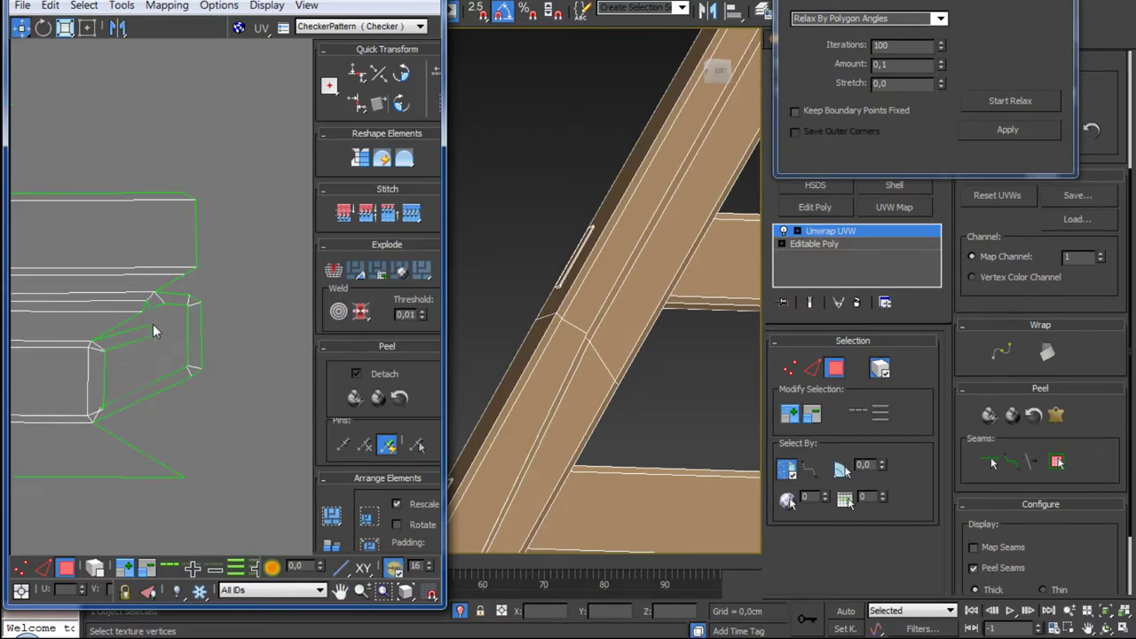
scroll(149, 326, up, 3)
key(2)
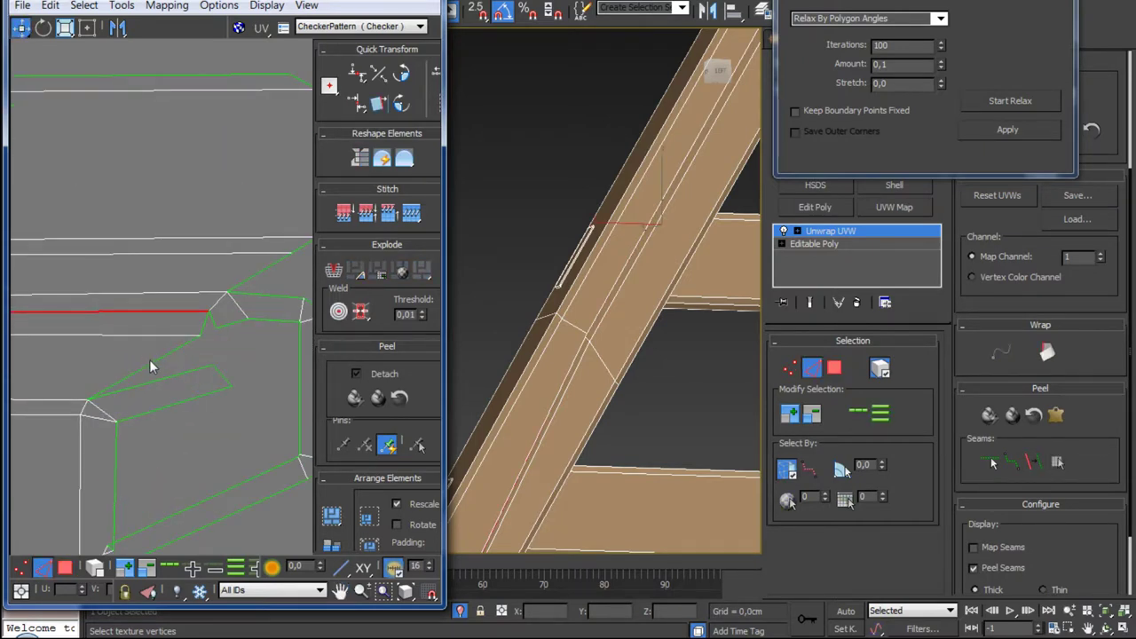
click(150, 362)
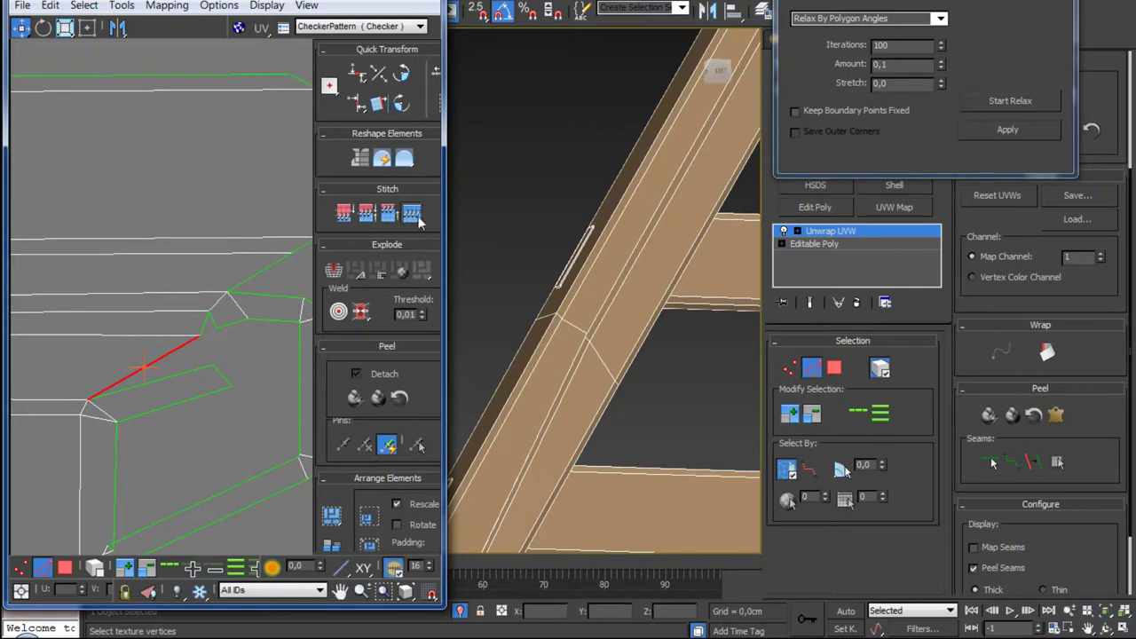
click(411, 213)
middle_drag(222, 328, 160, 360)
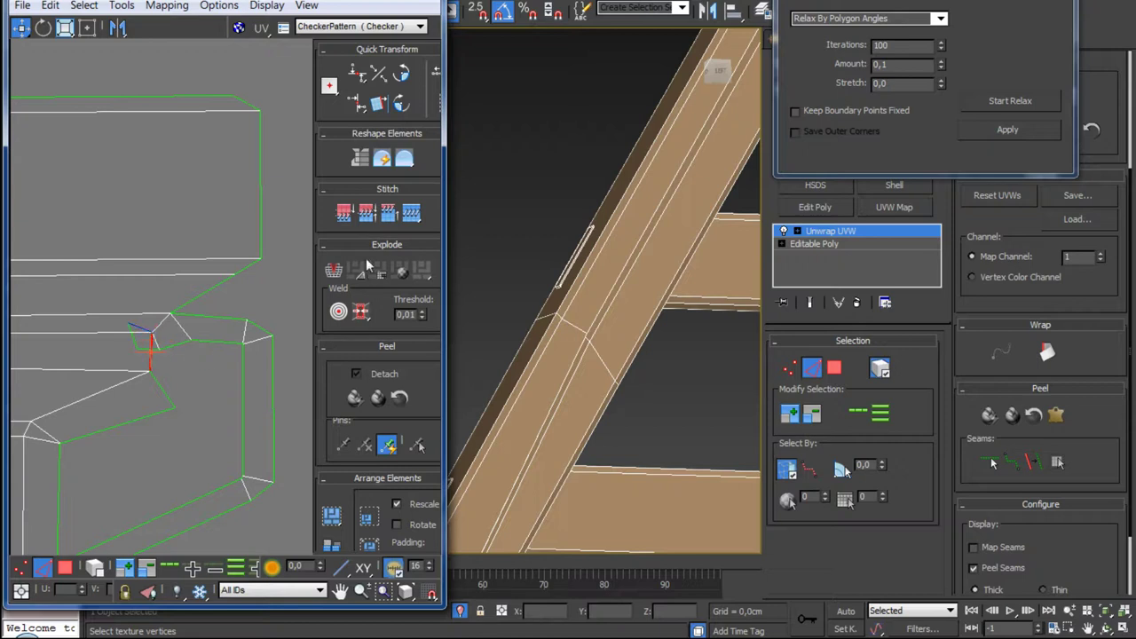
click(422, 219)
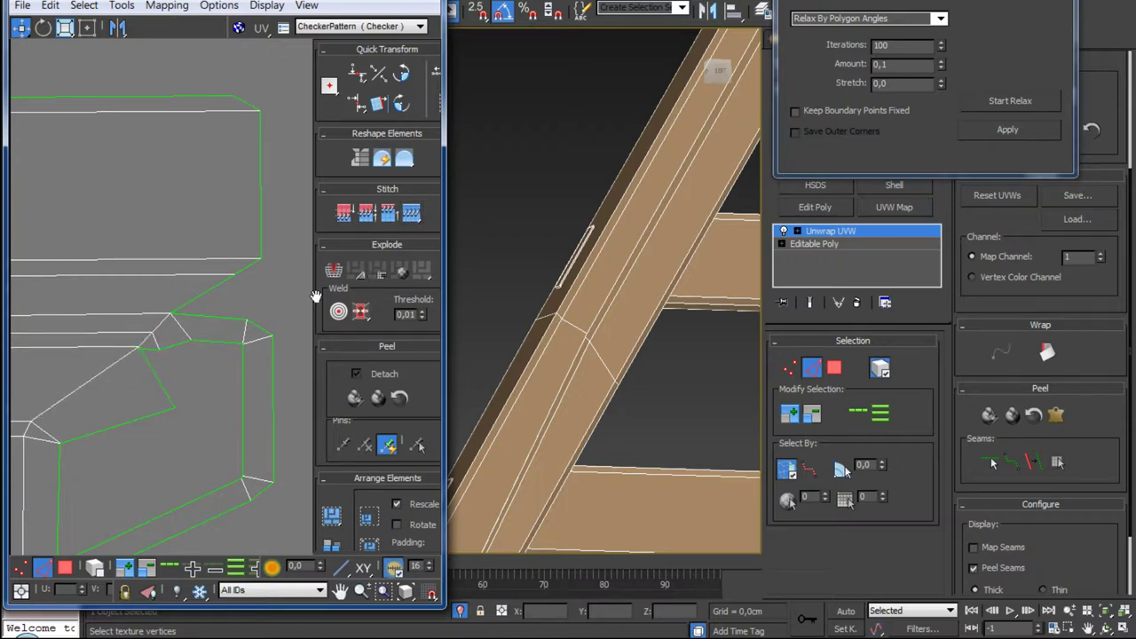
Step: Stitch the small square UV piece onto the beam shell along its border edge
click(151, 368)
scroll(207, 317, down, 2)
scroll(216, 362, down, 2)
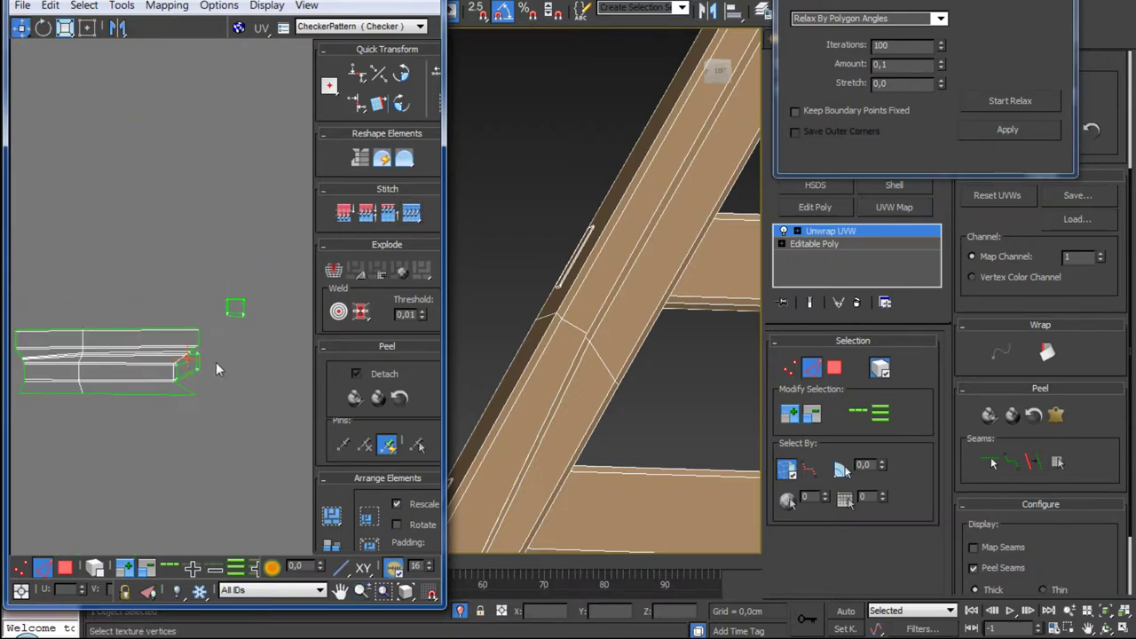
scroll(199, 335, down, 2)
click(118, 417)
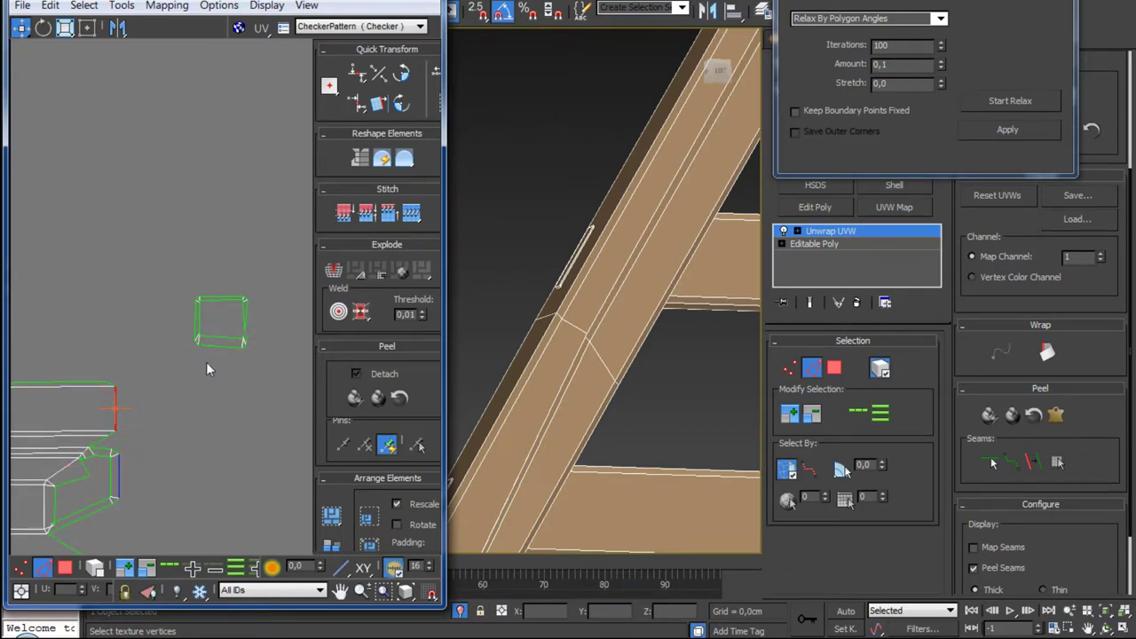
click(195, 315)
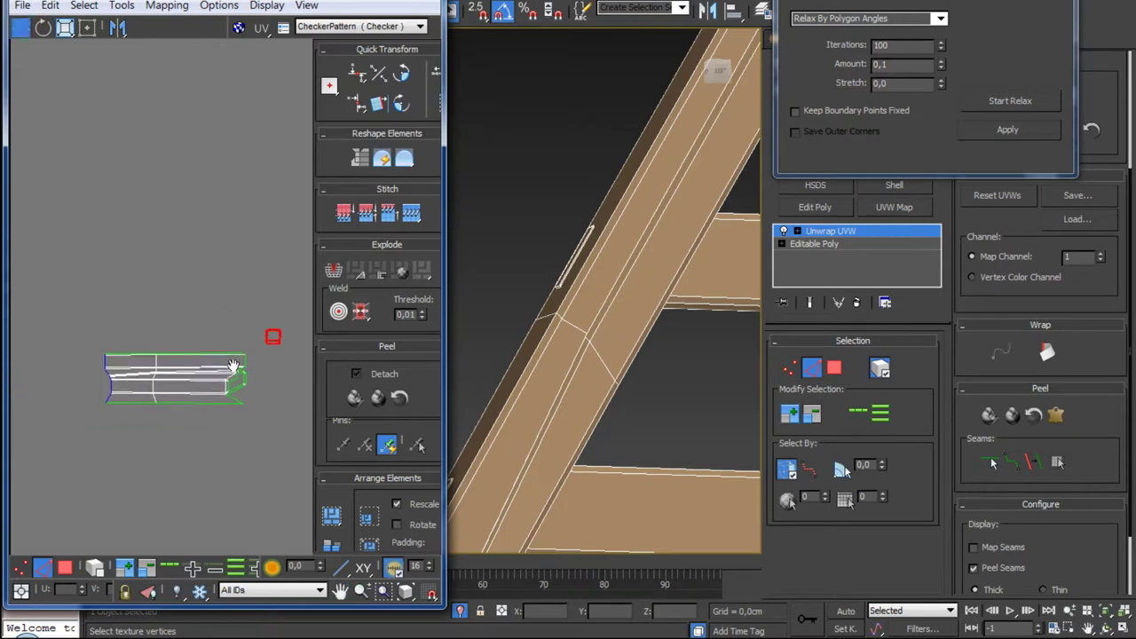
scroll(98, 359, up, 3)
click(123, 301)
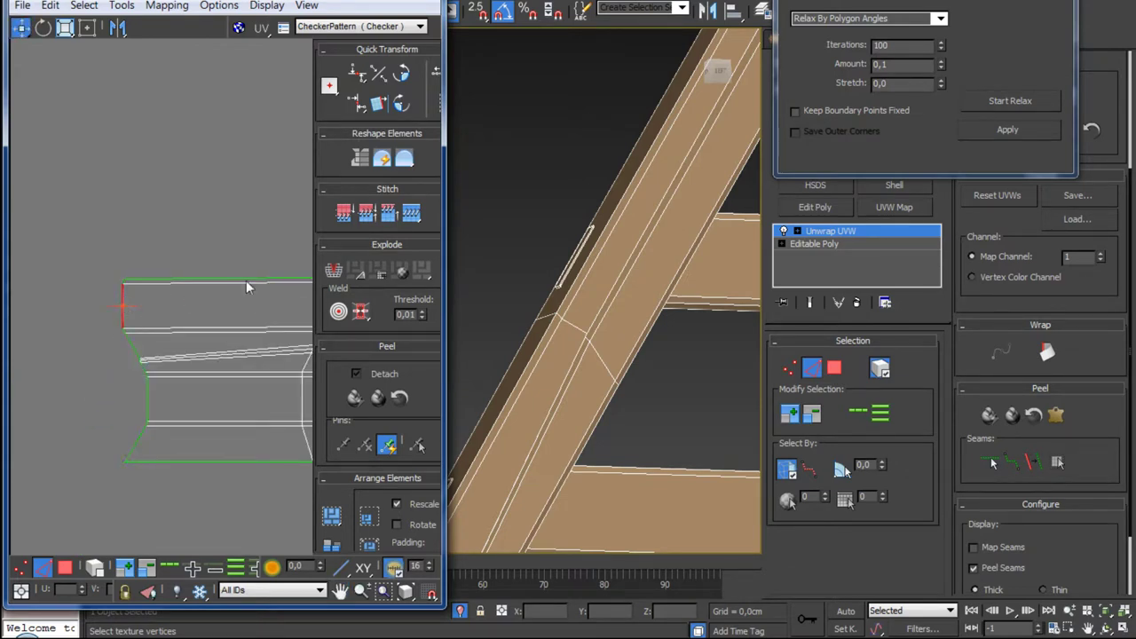
click(410, 214)
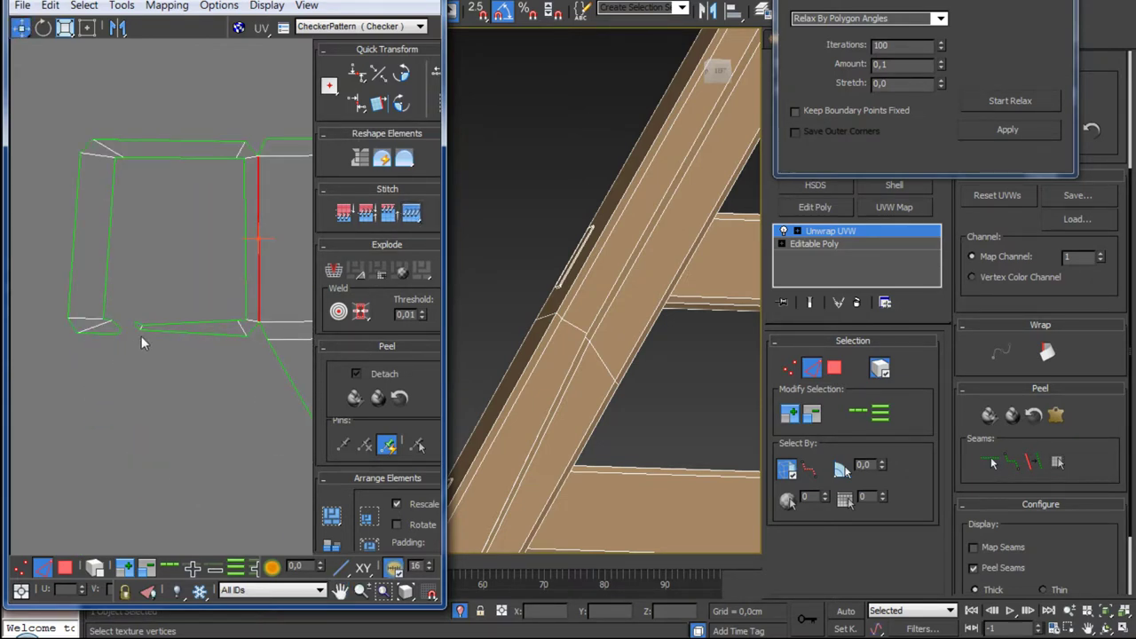
Step: Select all faces of the stitched beam shell in Polygon mode
scroll(141, 335, down, 2)
scroll(94, 403, down, 2)
scroll(160, 355, down, 2)
scroll(186, 349, down, 2)
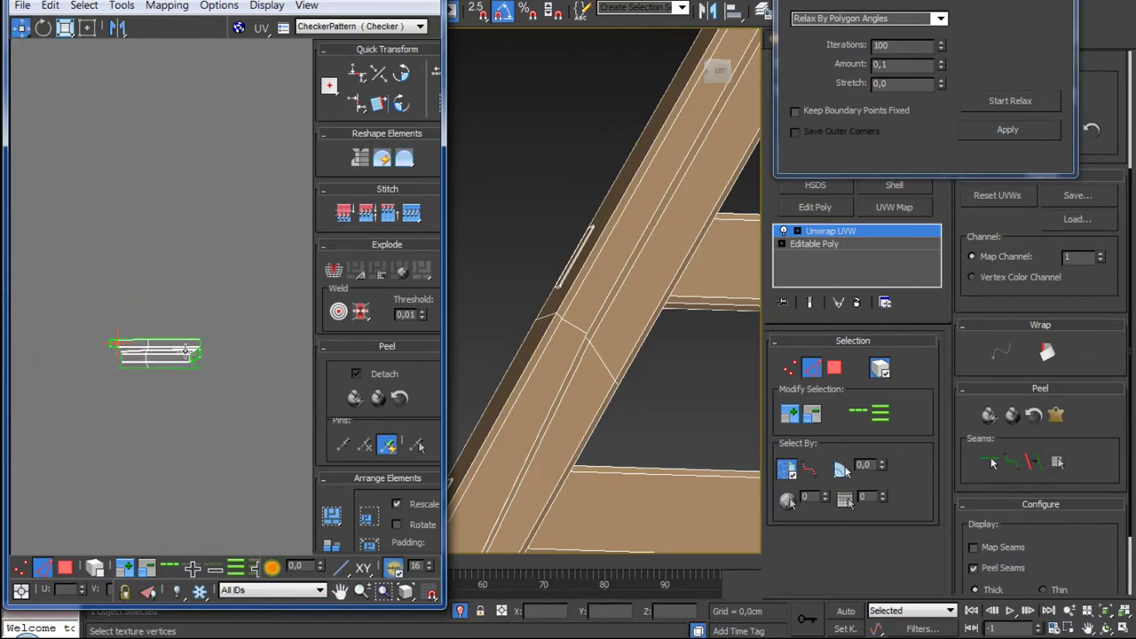
click(834, 368)
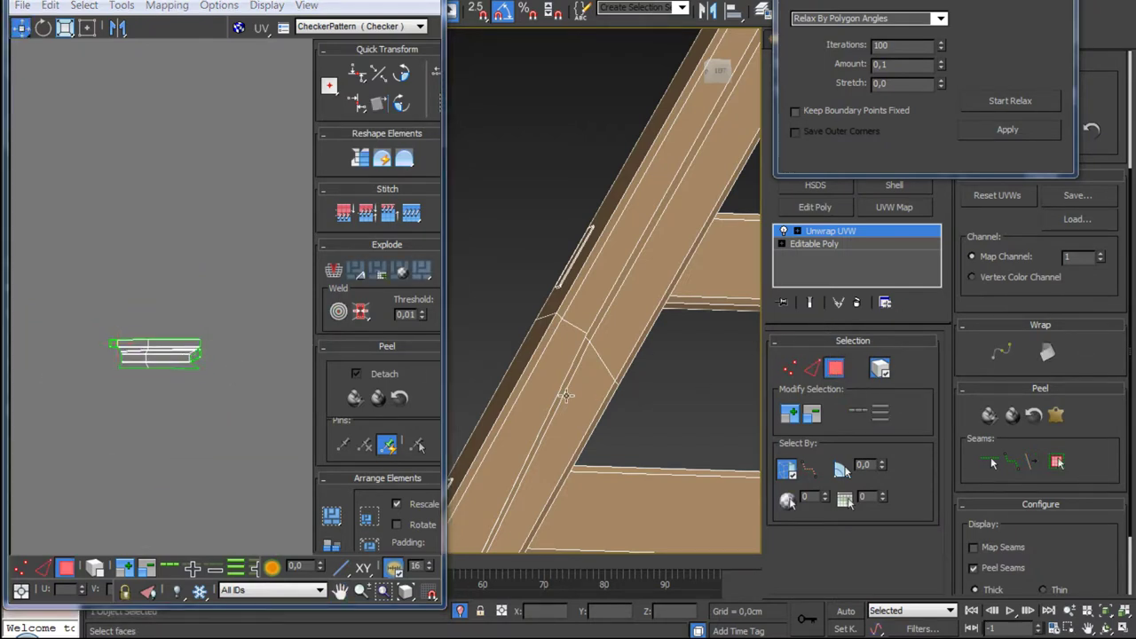
key(ctrl+a)
scroll(211, 346, down, 2)
Step: Relax the beam's selected UV shell until it settles
scroll(204, 350, down, 1)
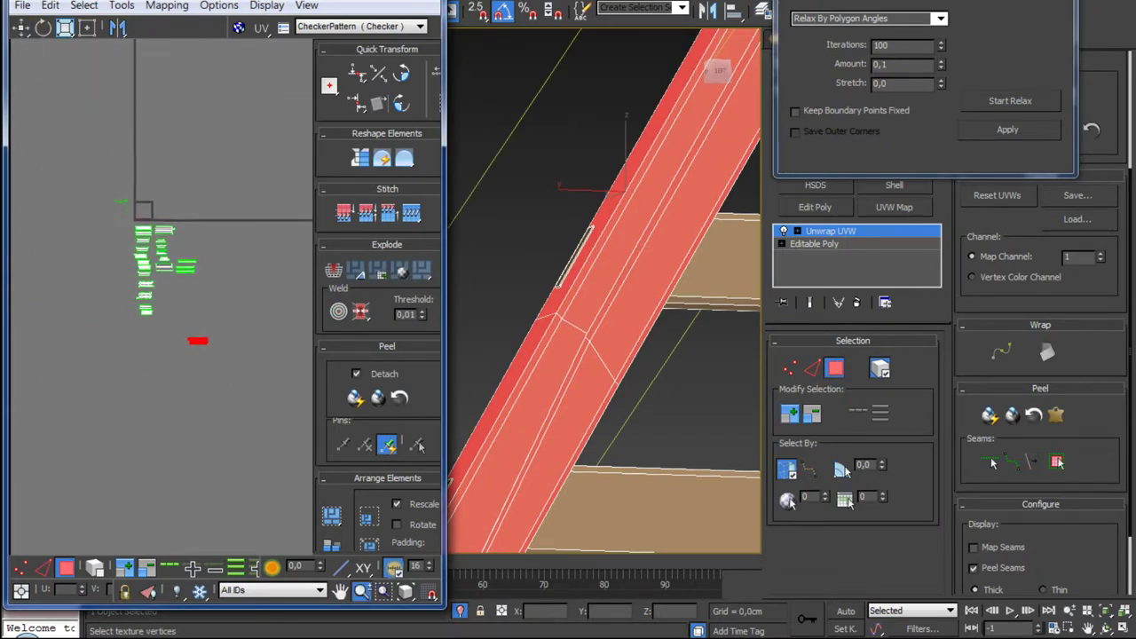
scroll(199, 355, up, 2)
scroll(195, 371, up, 2)
scroll(195, 371, up, 3)
scroll(189, 353, down, 1)
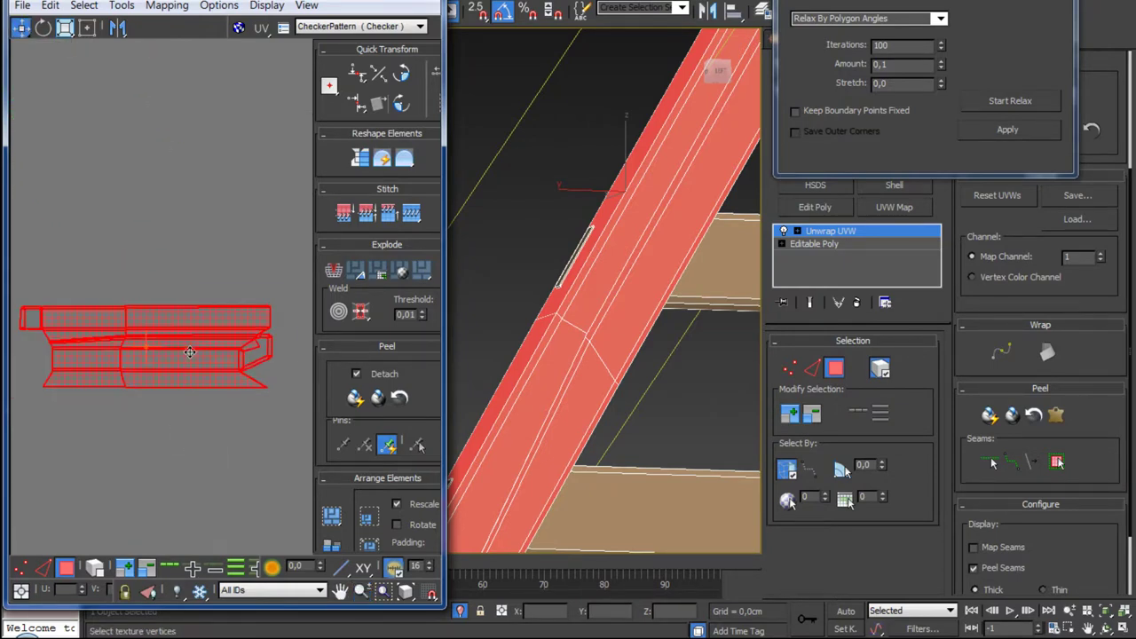
click(1010, 101)
click(1010, 100)
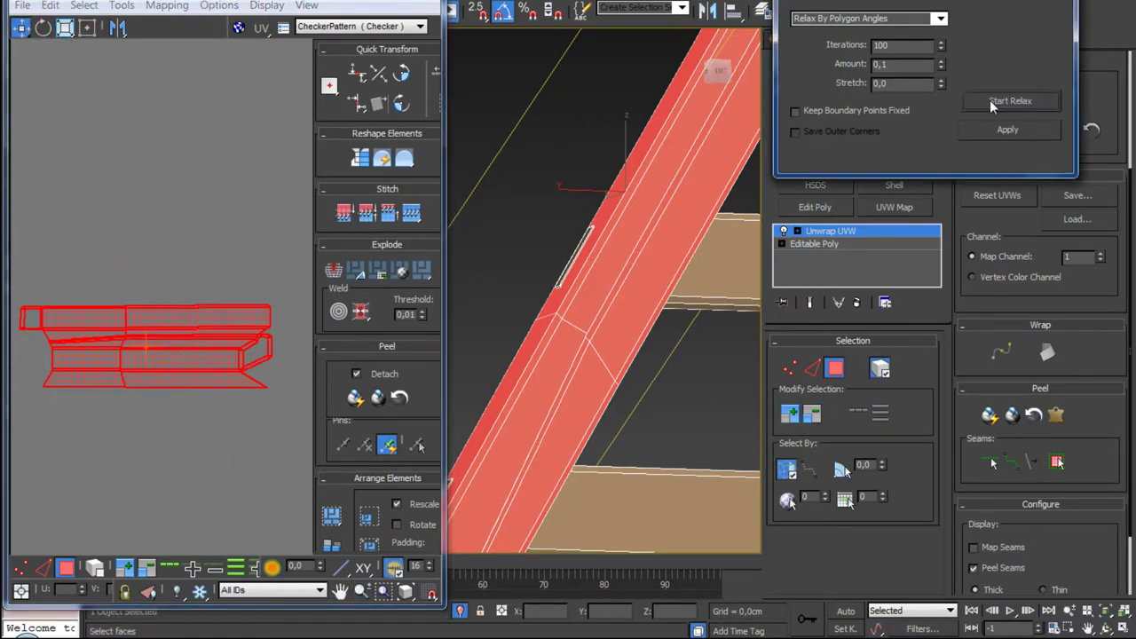
Step: Stitch the stray vertex at the shell's end onto its partner
scroll(254, 379, up, 2)
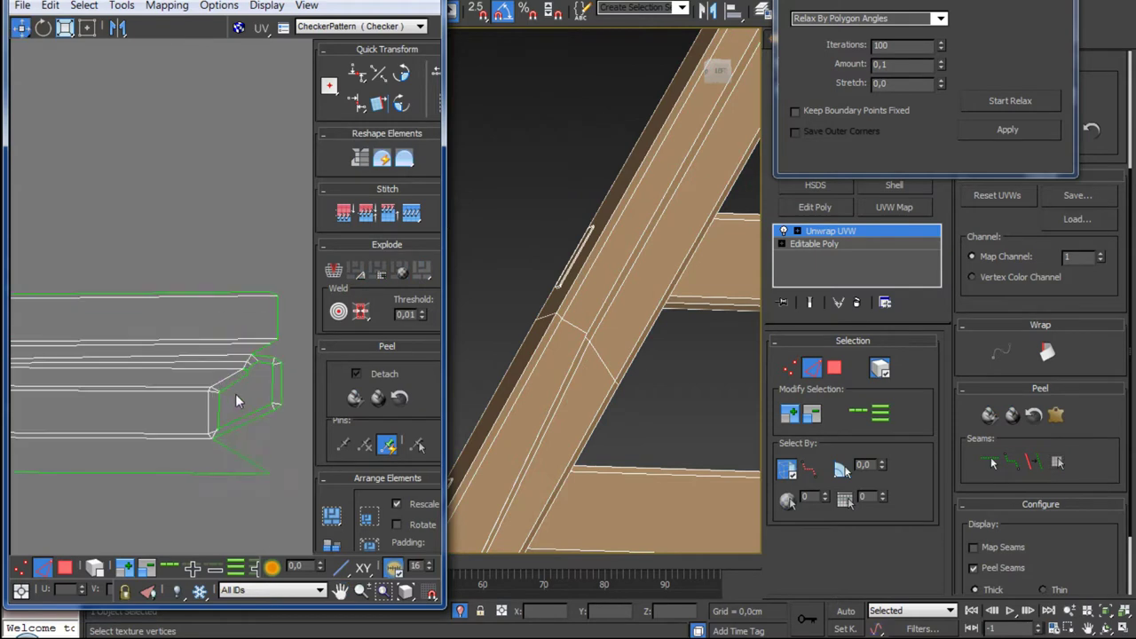
scroll(241, 393, up, 2)
scroll(241, 386, up, 2)
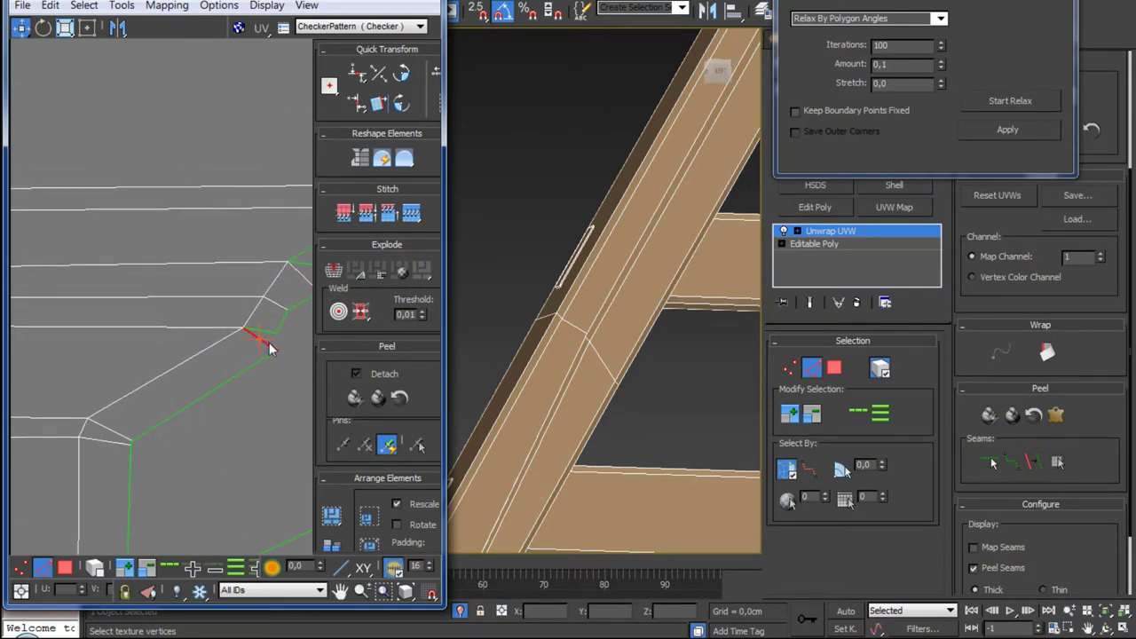
scroll(266, 355, down, 1)
scroll(256, 365, down, 1)
scroll(256, 366, down, 1)
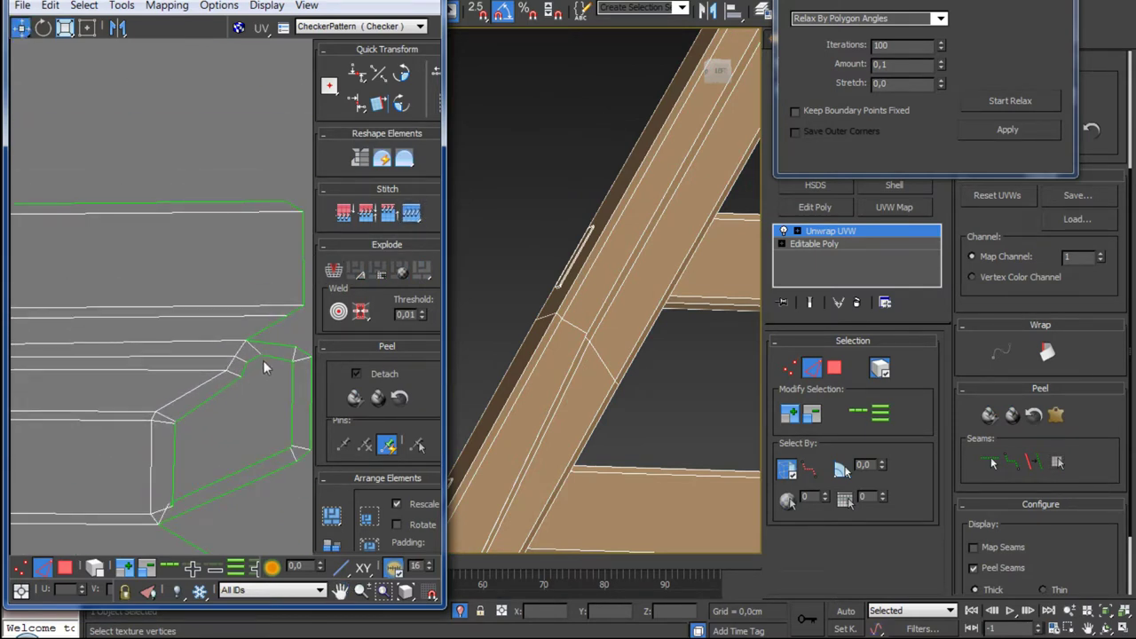
click(248, 342)
click(410, 214)
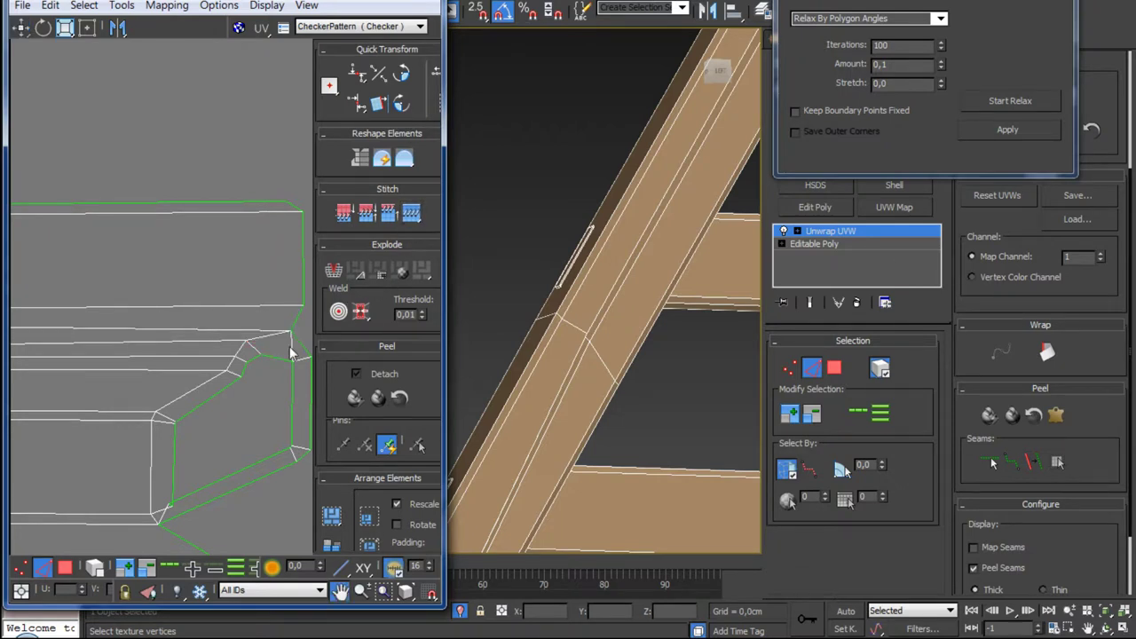
Step: Reselect all faces of the shell and relax it again
scroll(278, 340, down, 2)
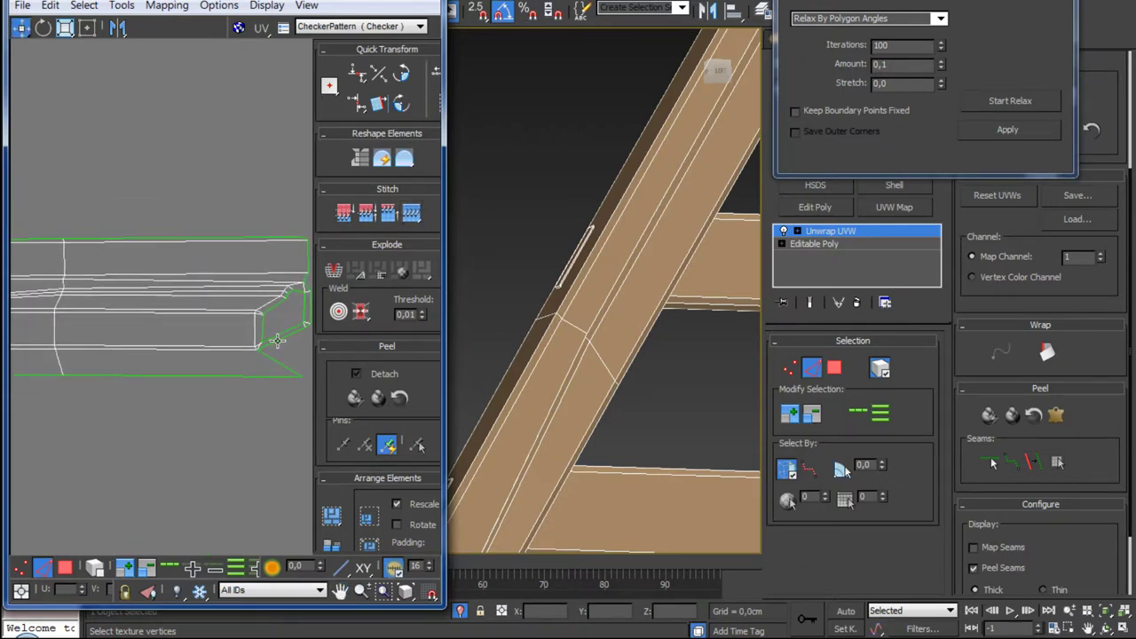
scroll(278, 340, down, 1)
middle_drag(67, 301, 173, 327)
scroll(116, 331, up, 2)
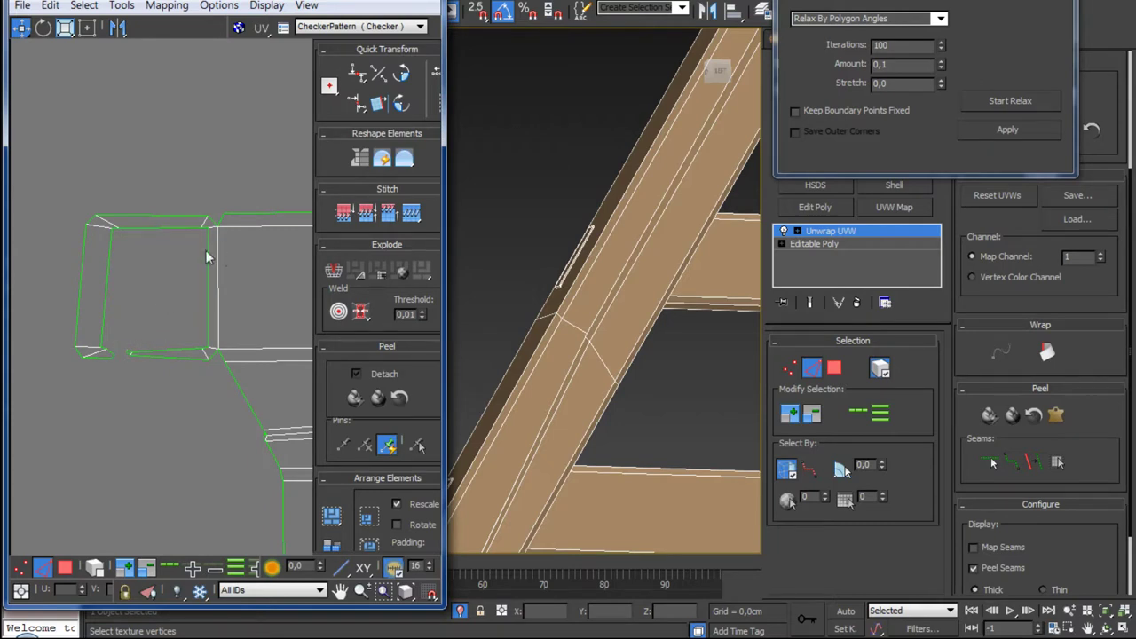
scroll(191, 355, down, 2)
scroll(160, 360, down, 2)
scroll(160, 359, down, 1)
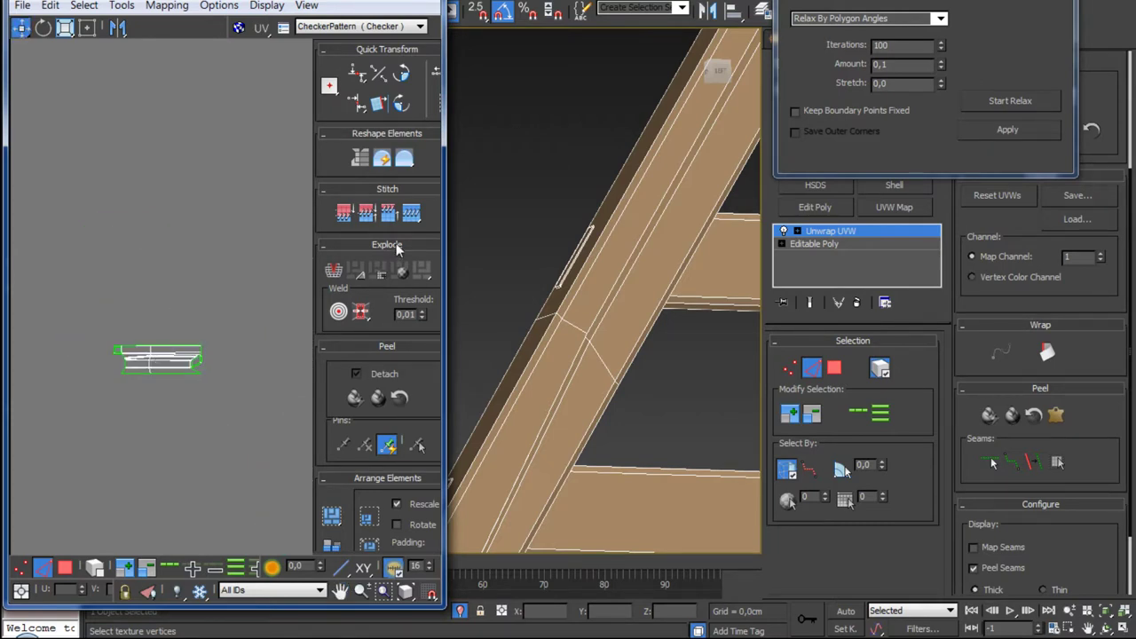
key(3)
key(ctrl+a)
click(1000, 102)
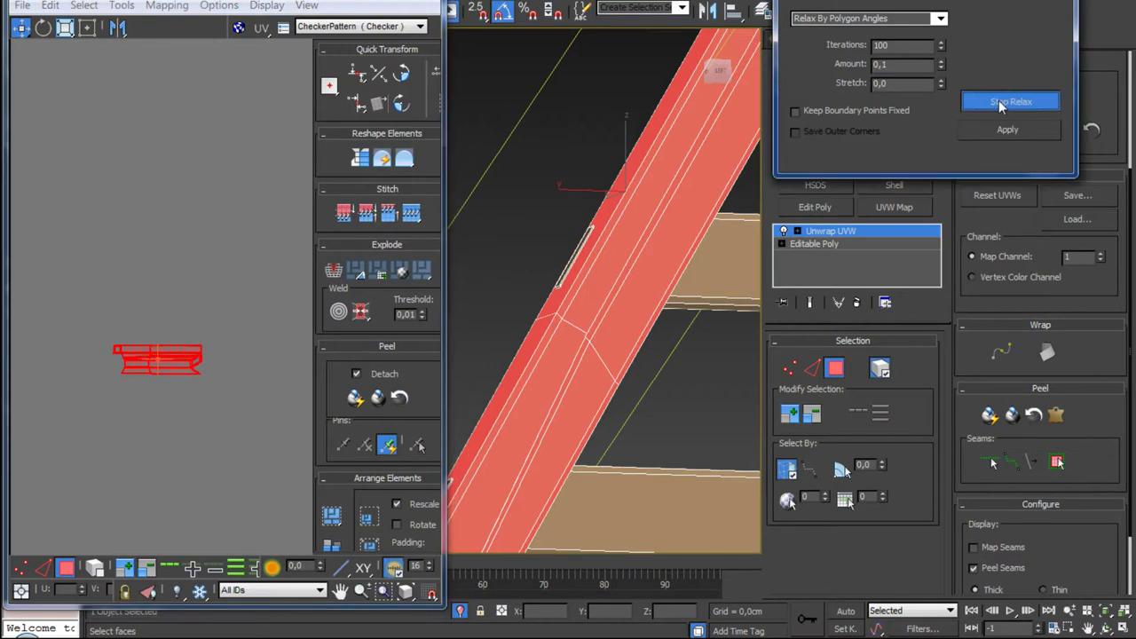
click(1000, 102)
Step: Move the relaxed beam shell up beside the other UV islands
key(1)
scroll(193, 355, down, 3)
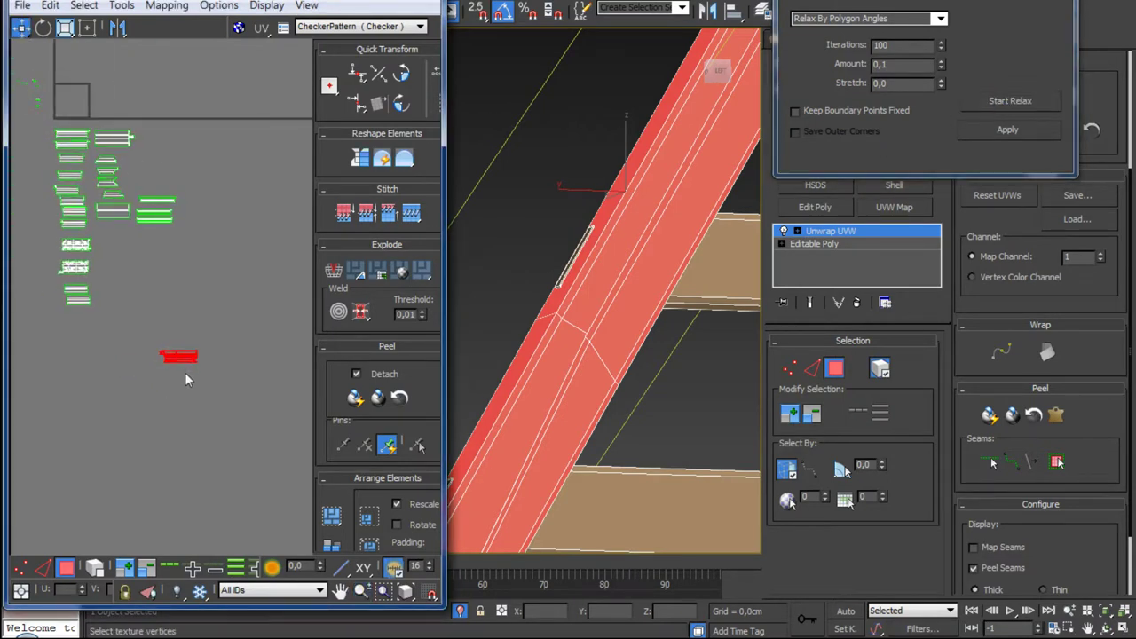
drag(181, 359, 133, 239)
middle_drag(14, 80, 122, 225)
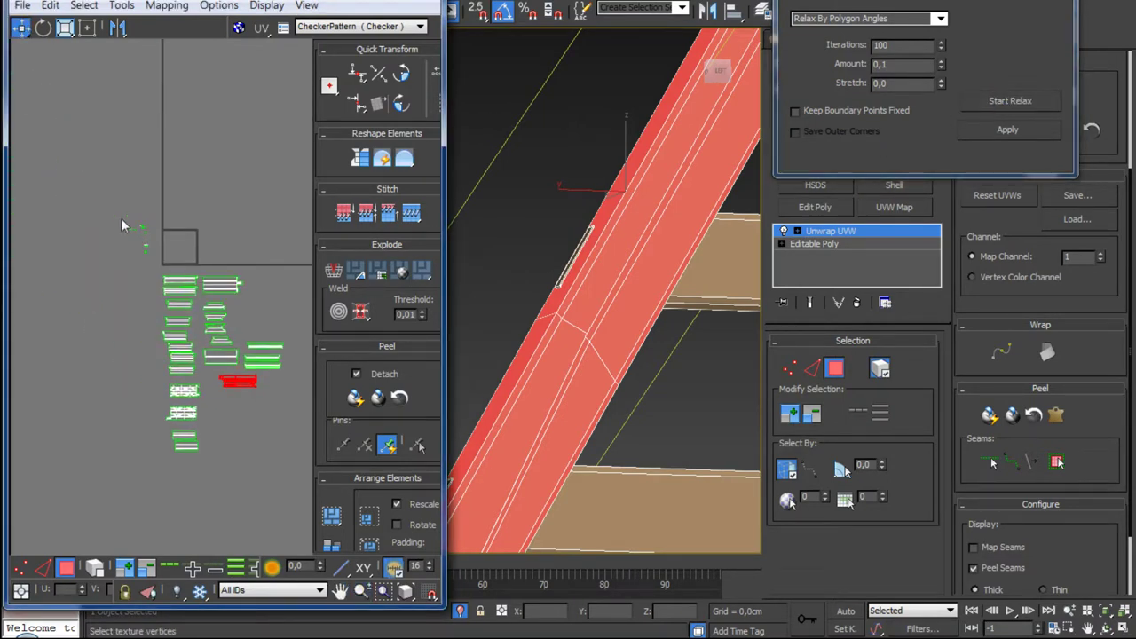
Step: Apply Flatten Mapping to the small remaining beam UVs at the upper left
drag(160, 268, 161, 270)
scroll(585, 426, down, 5)
scroll(586, 428, up, 3)
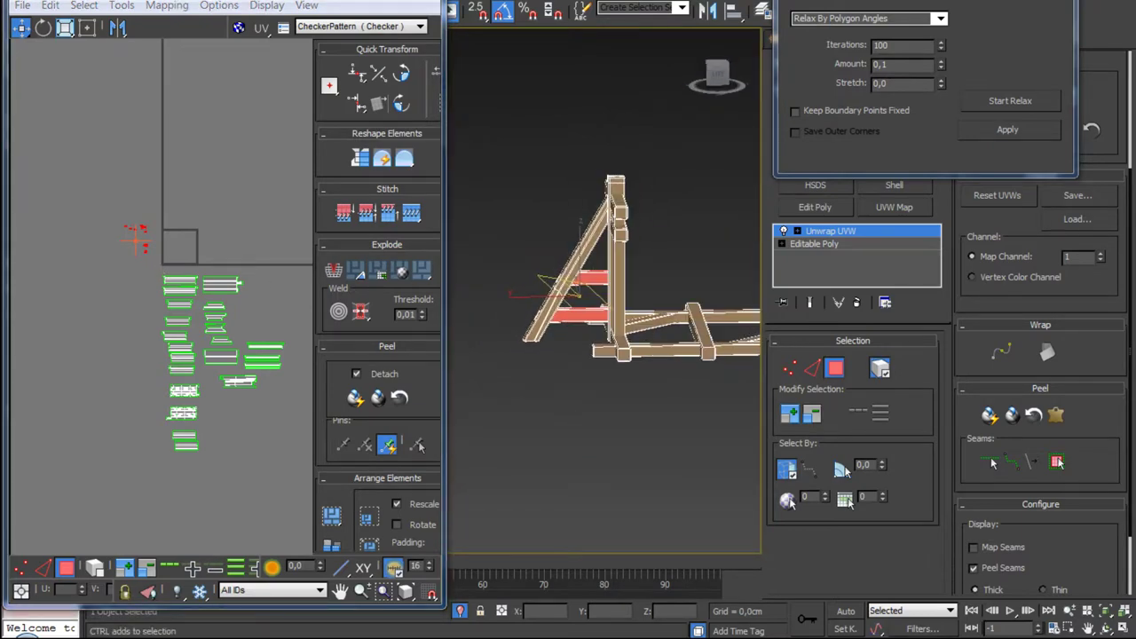
scroll(568, 407, up, 4)
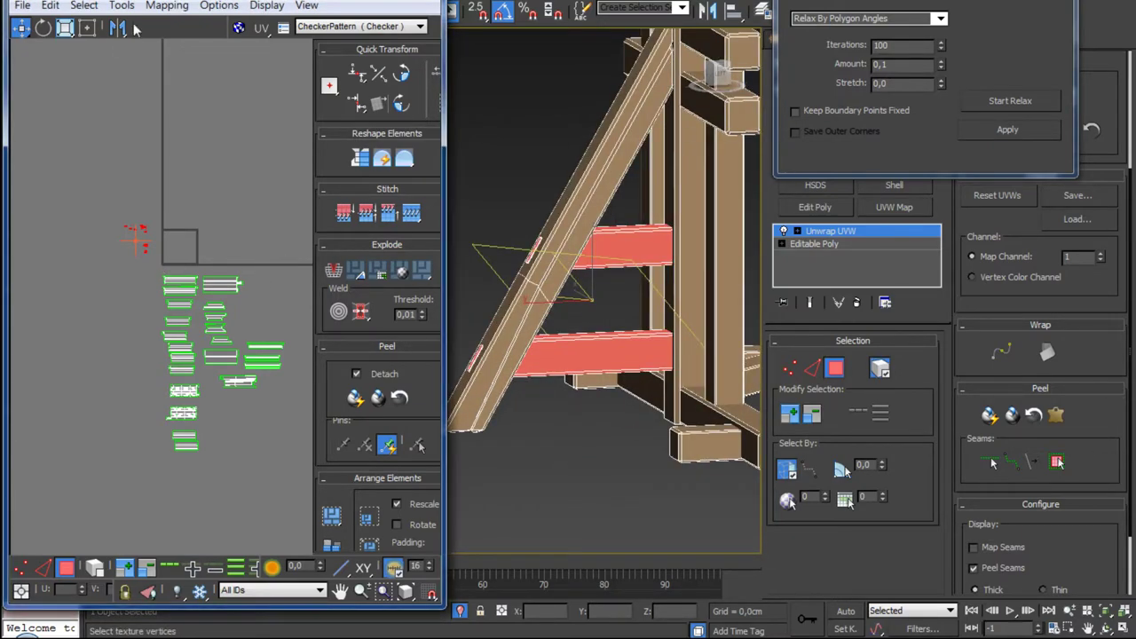
click(165, 6)
click(102, 27)
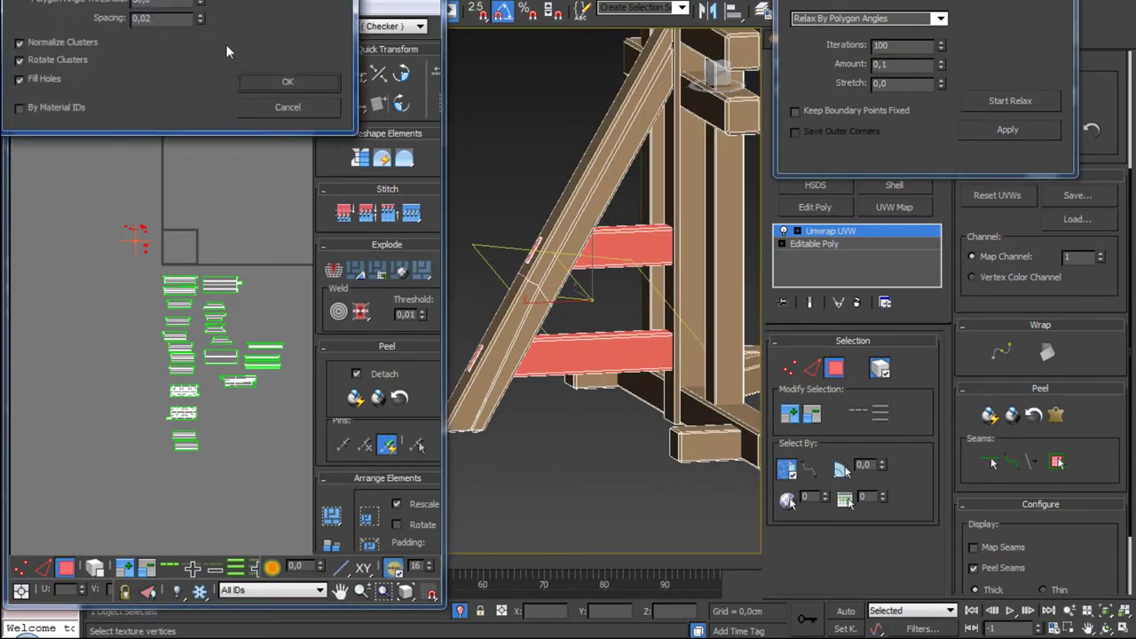
click(282, 81)
Step: Move the flattened island cluster beside the UV grid square
middle_drag(221, 311, 135, 331)
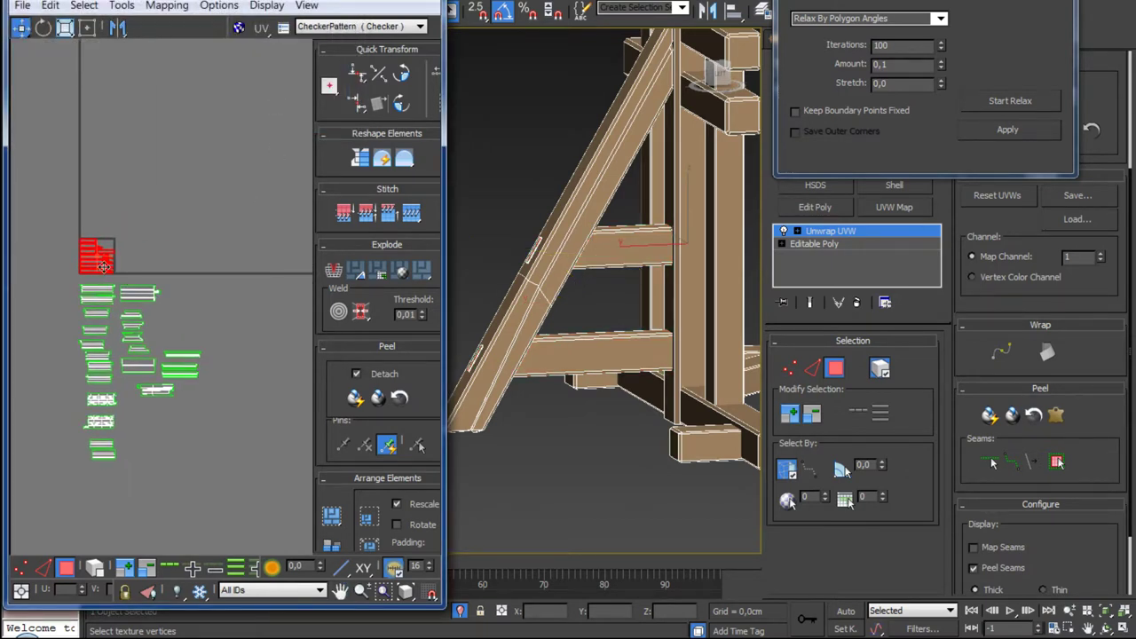
drag(102, 261, 256, 339)
mouse_move(248, 344)
middle_down()
mouse_move(145, 296)
mouse_move(131, 211)
mouse_move(141, 346)
middle_up()
scroll(146, 296, up, 4)
scroll(141, 431, up, 2)
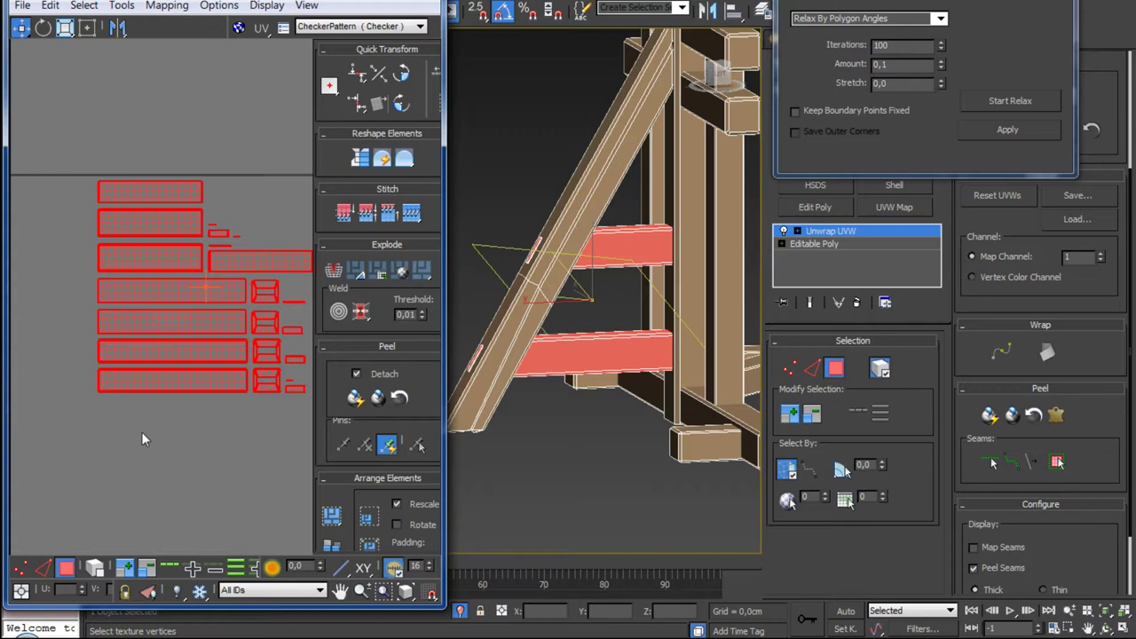
click(41, 568)
scroll(127, 432, up, 2)
scroll(171, 435, up, 2)
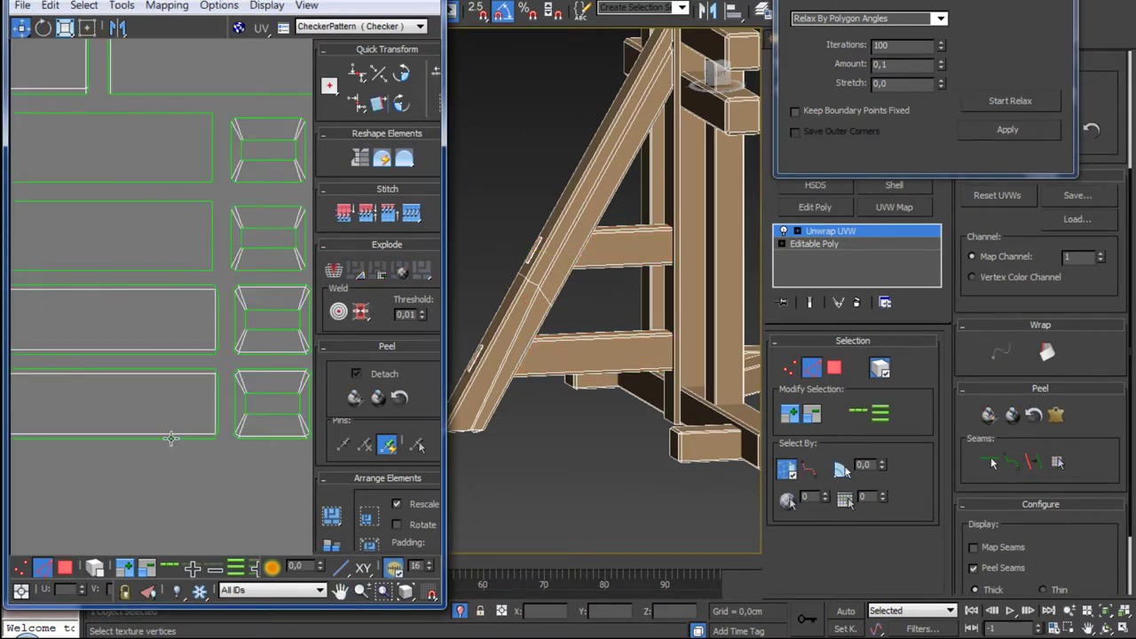
Step: Stitch two matching rectangle islands onto the bottom edges of the beam pieces
click(171, 438)
click(410, 213)
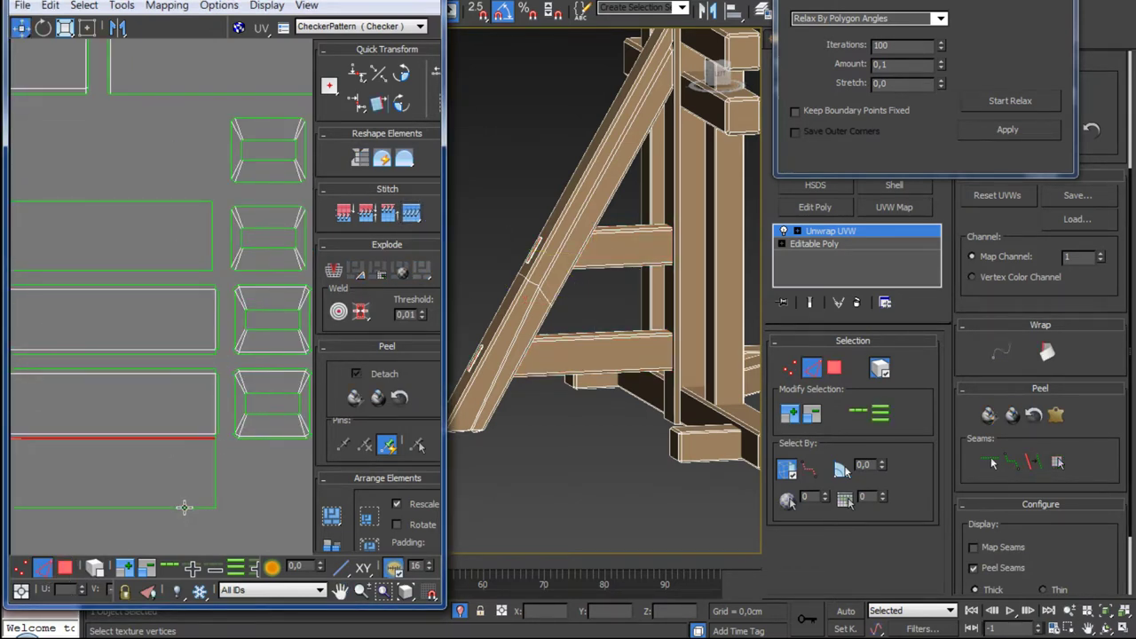
middle_drag(184, 508, 196, 321)
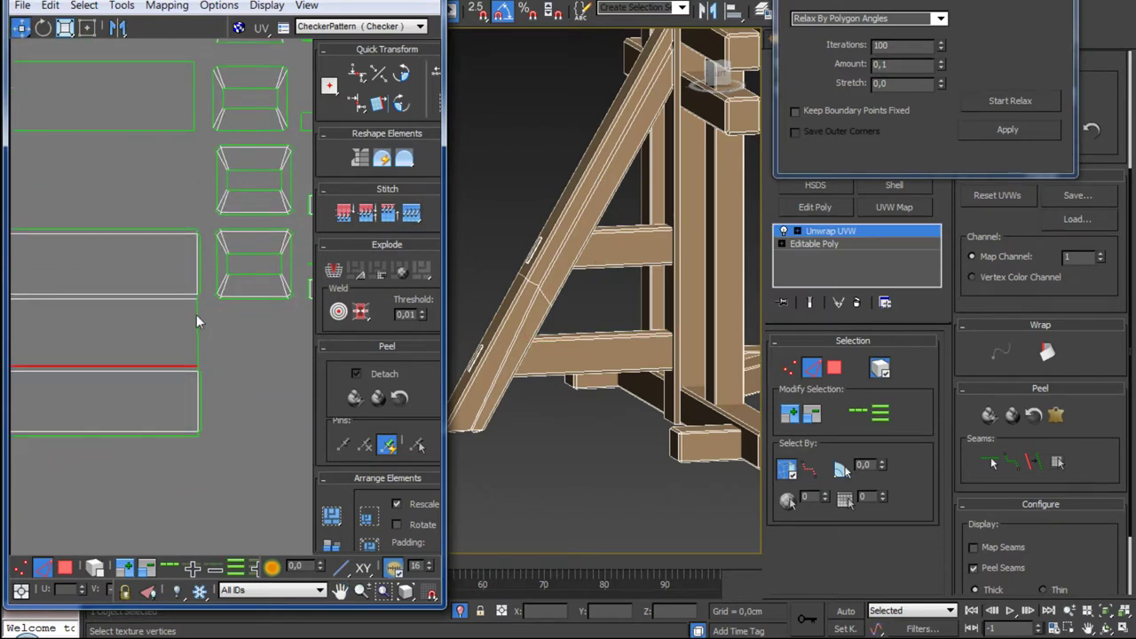
click(165, 435)
click(410, 212)
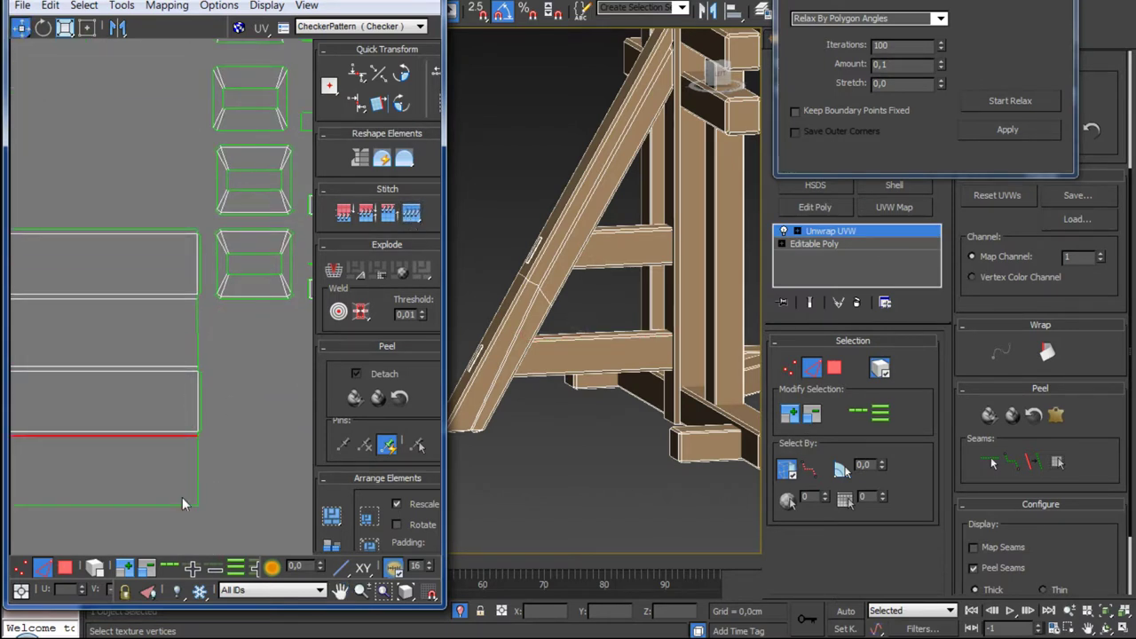
Step: Select the right-hand edge of the newly stitched strip
middle_drag(196, 376, 180, 400)
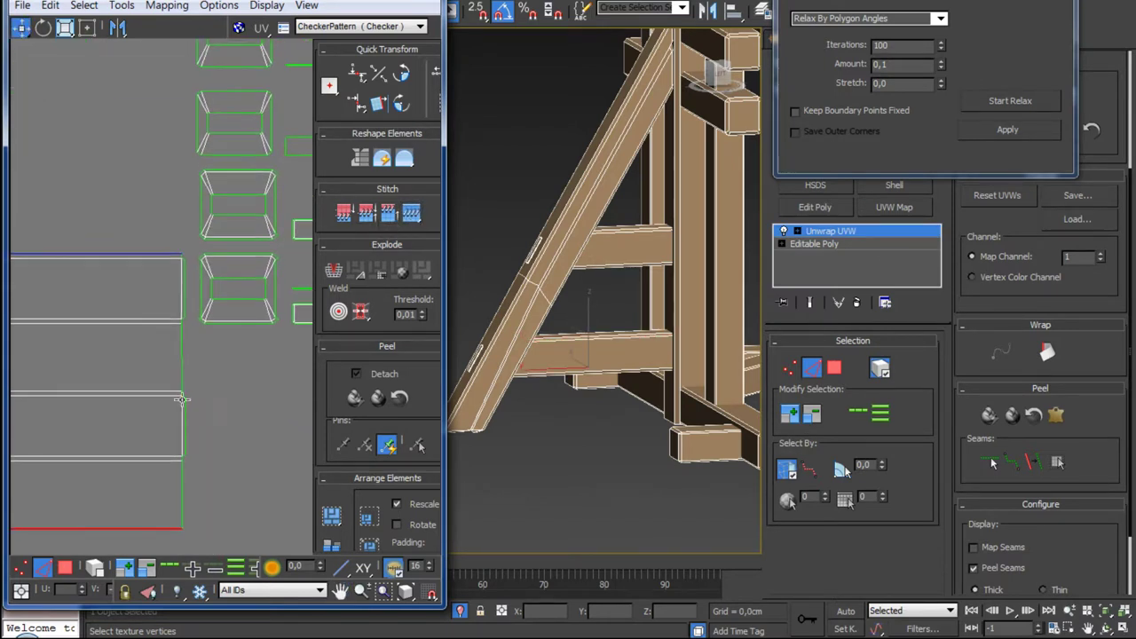
scroll(190, 487, down, 2)
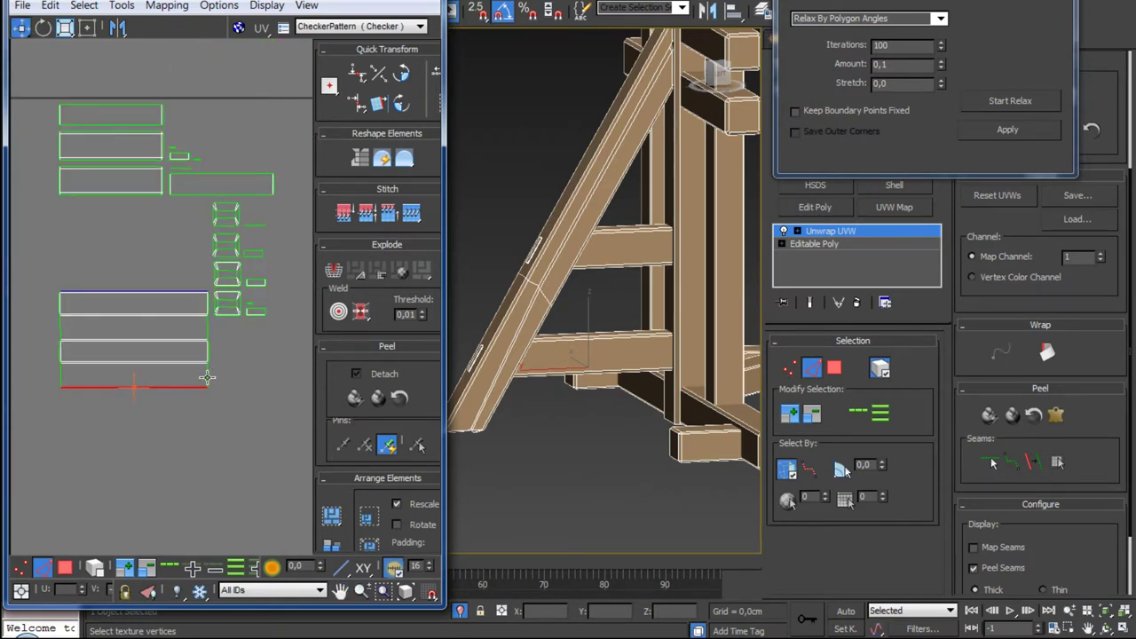
click(209, 377)
scroll(208, 377, down, 2)
scroll(207, 373, up, 1)
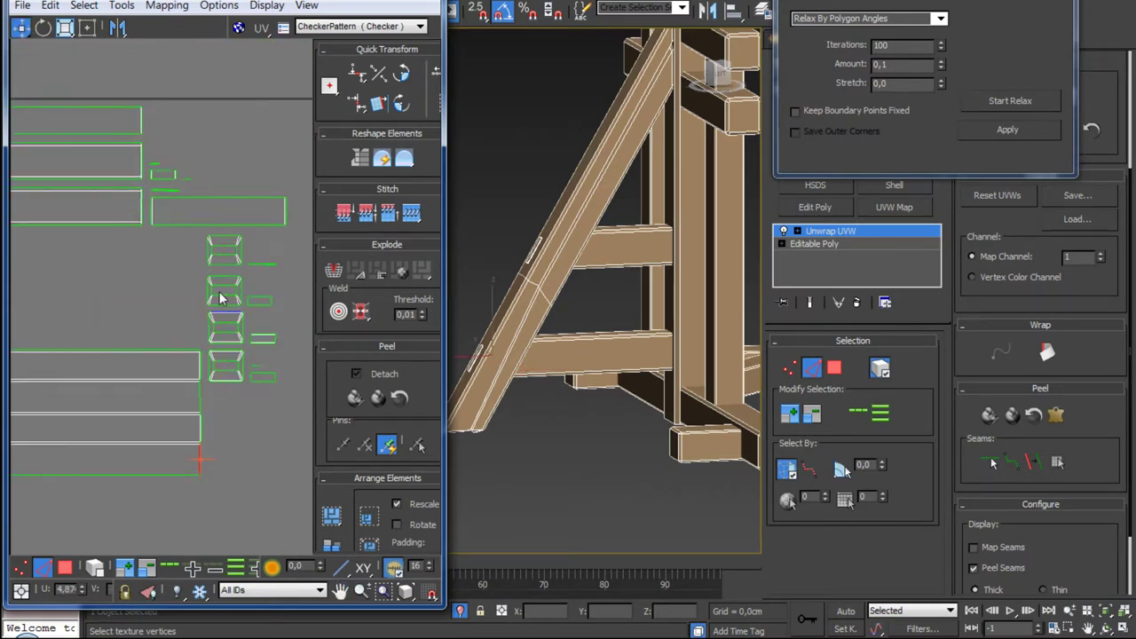
scroll(208, 372, down, 2)
scroll(167, 251, down, 1)
scroll(167, 252, up, 3)
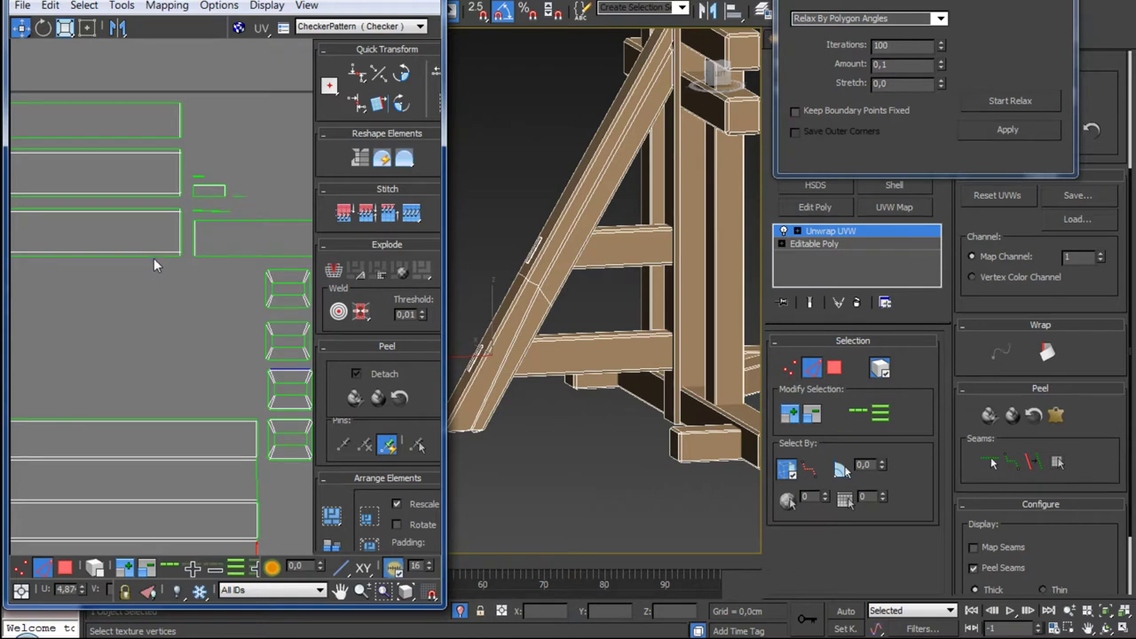
Step: Stitch three more islands onto the bottom and top edges of the stack
click(153, 255)
click(409, 220)
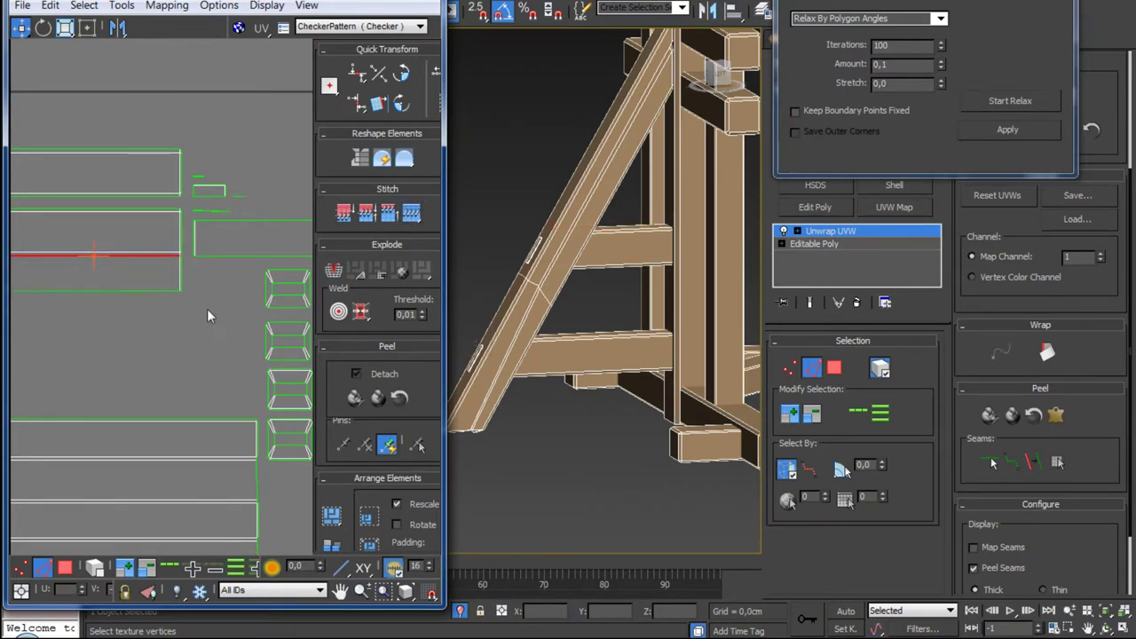
click(143, 292)
click(413, 220)
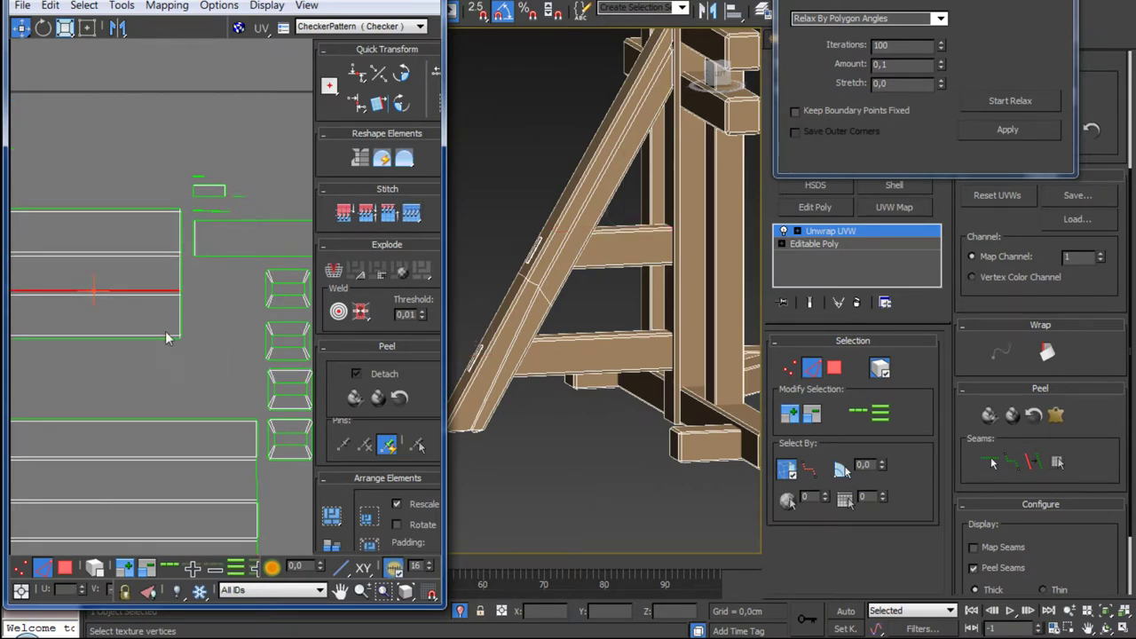
click(144, 210)
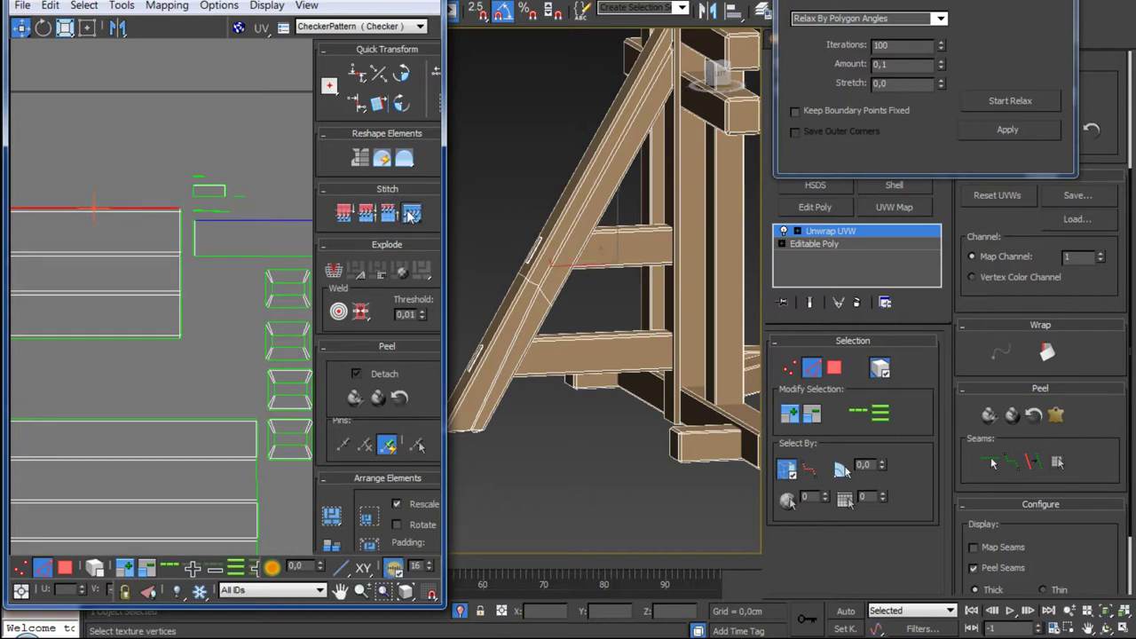
click(410, 212)
Step: Stitch a small end island onto the bottom island's left edge and recentre the layout
mouse_move(219, 323)
middle_down()
mouse_move(136, 282)
mouse_move(168, 231)
middle_up()
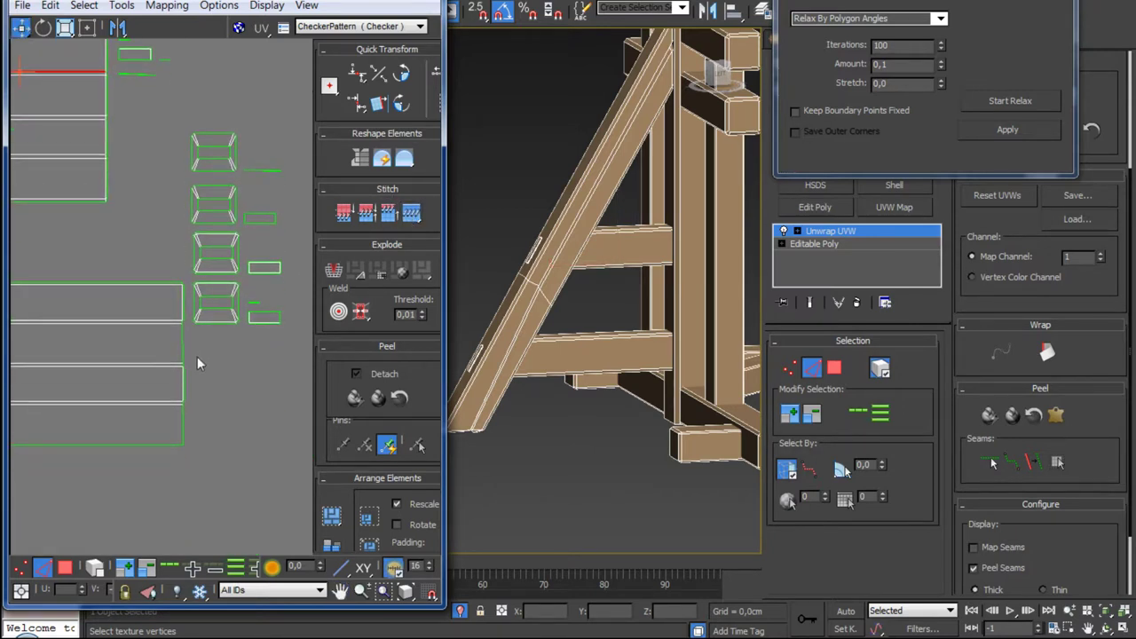
click(183, 426)
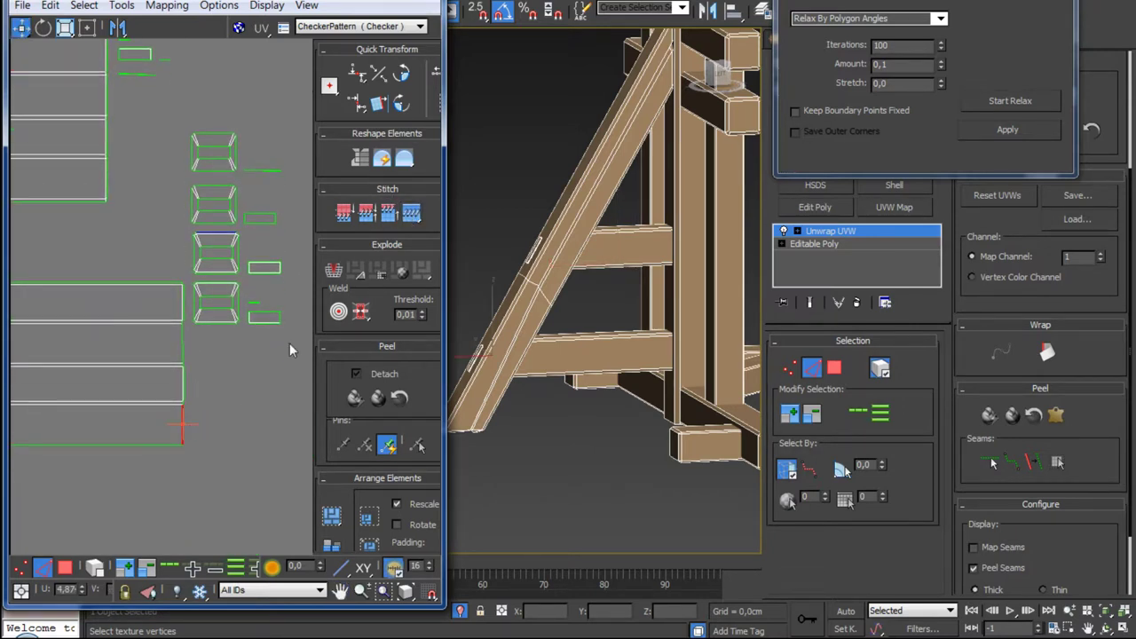
click(411, 214)
middle_drag(212, 359, 227, 359)
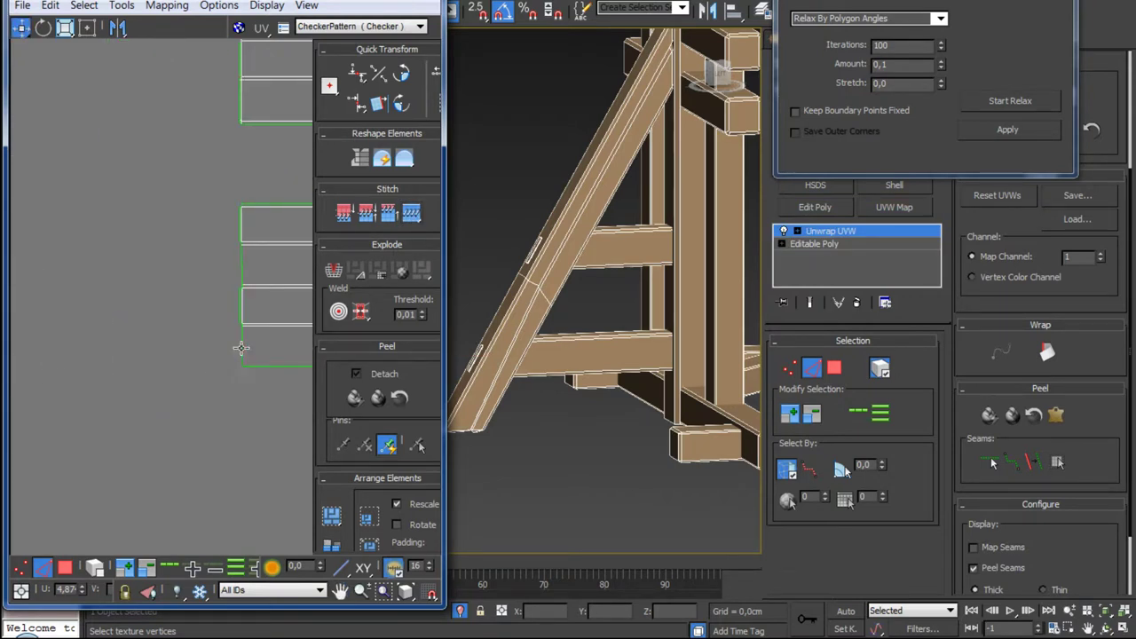
scroll(293, 332, down, 3)
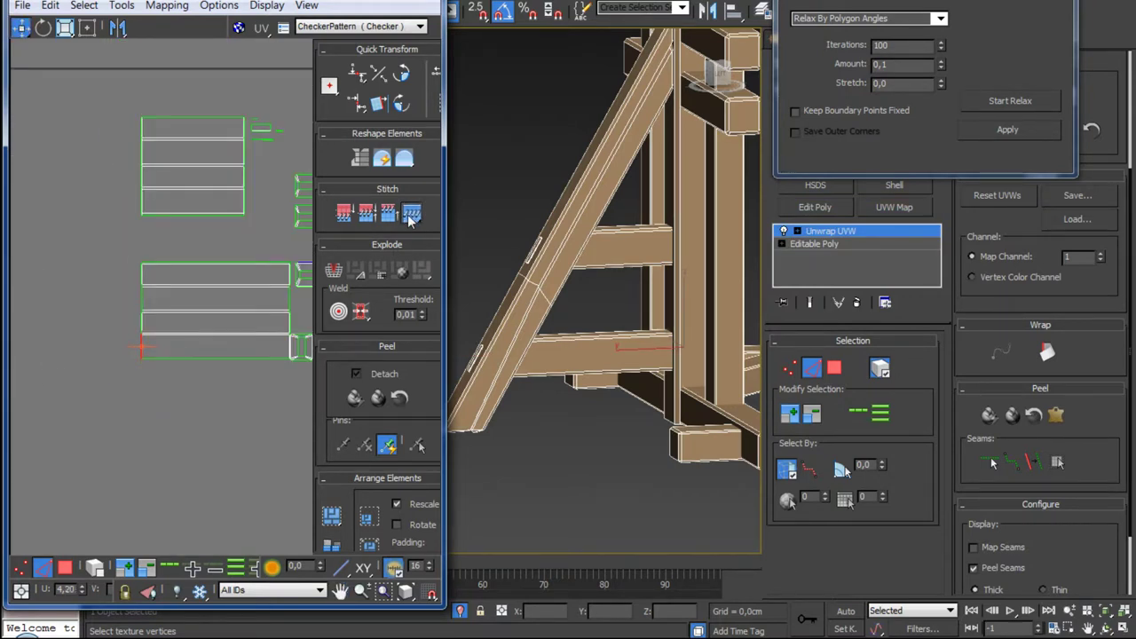
middle_drag(252, 214, 130, 330)
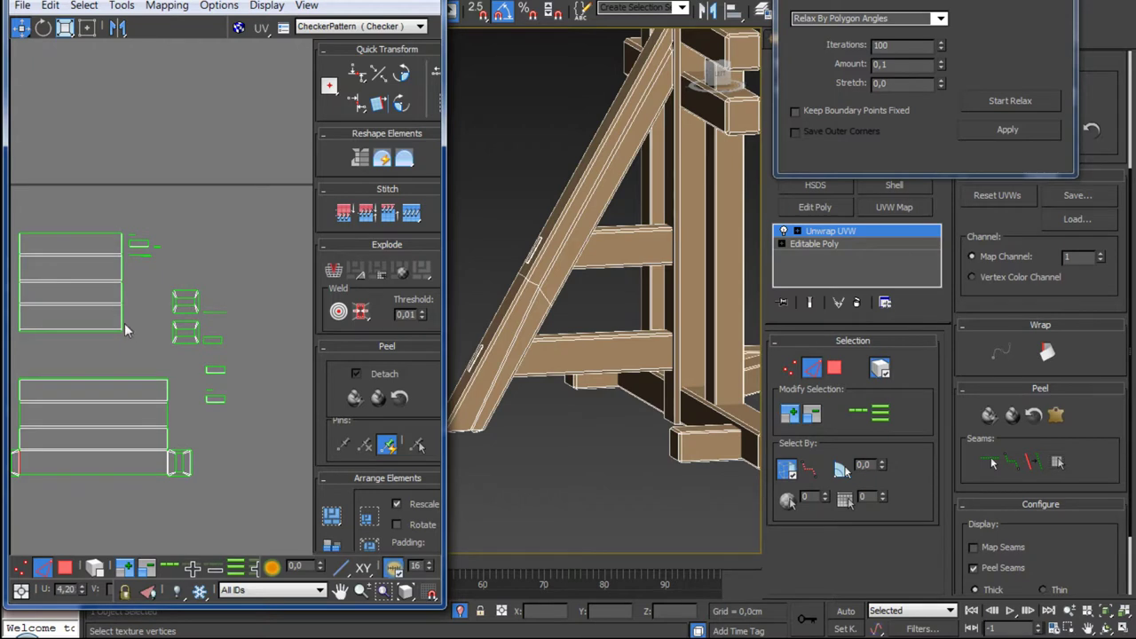
scroll(179, 319, up, 4)
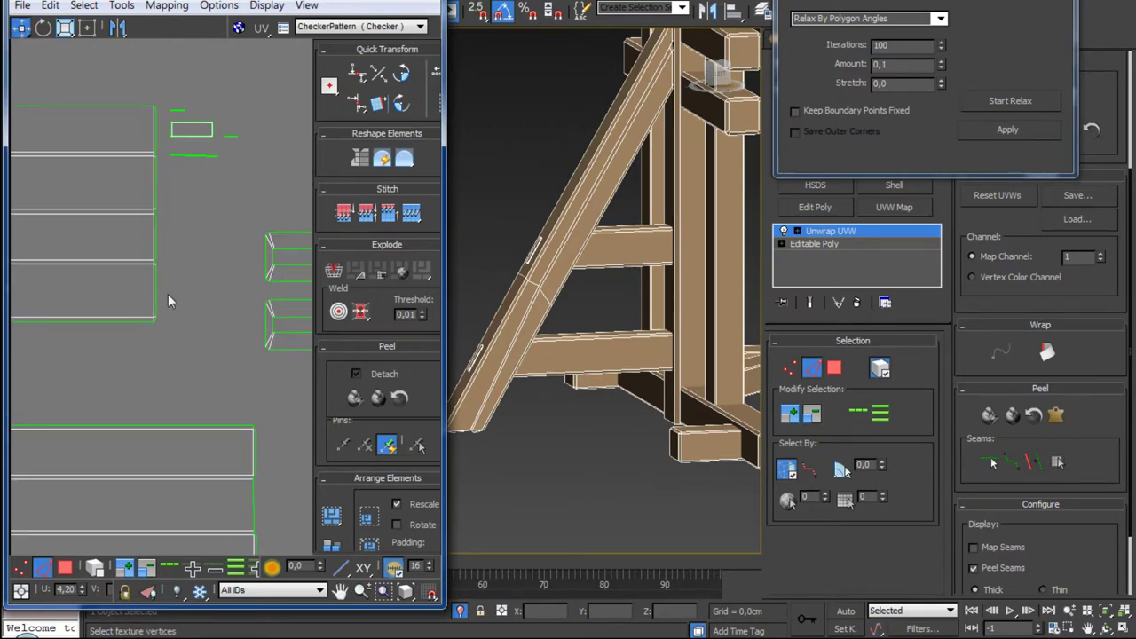
Step: Select the lower strip's end edges and bring the remaining small islands into view
click(155, 289)
scroll(136, 276, down, 3)
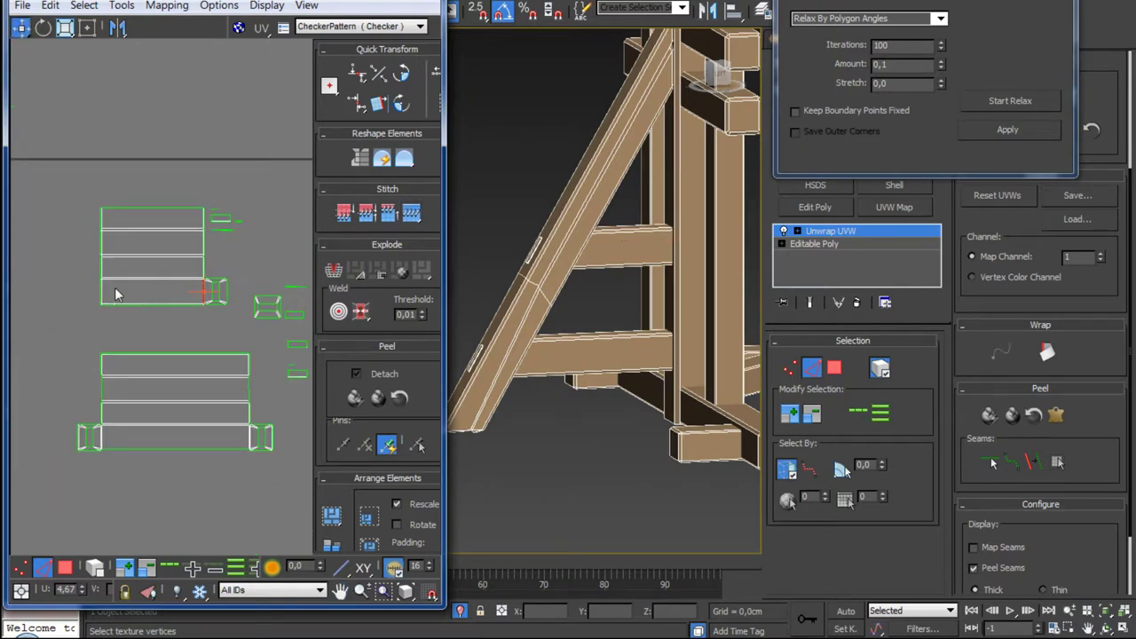
scroll(168, 306, up, 4)
click(211, 285)
scroll(177, 289, down, 2)
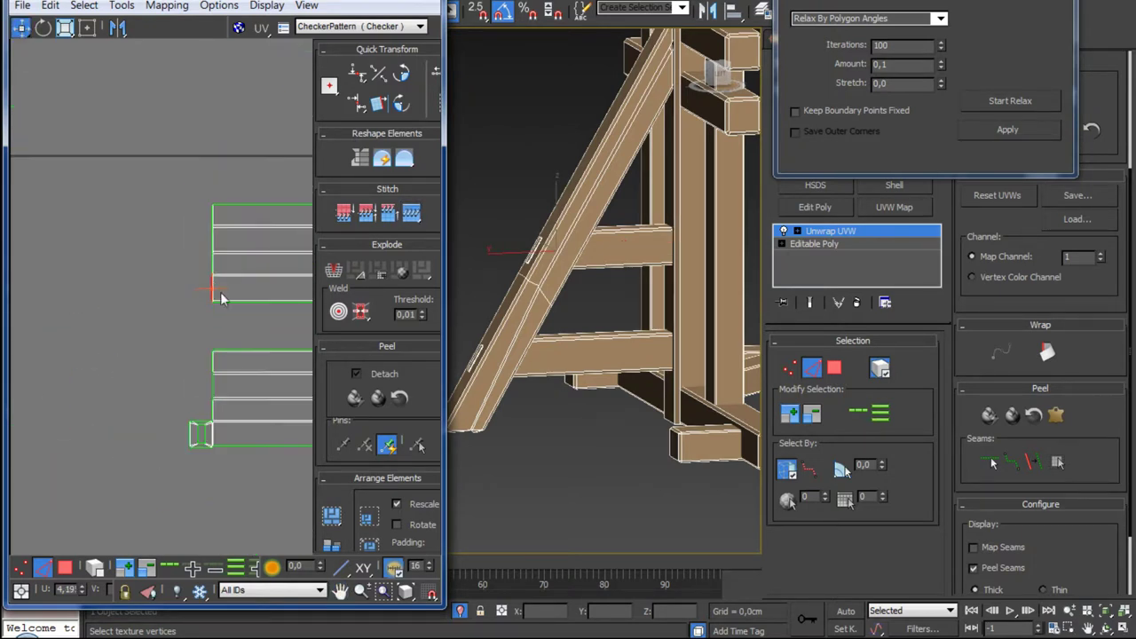
scroll(139, 286, down, 2)
middle_drag(159, 322, 224, 344)
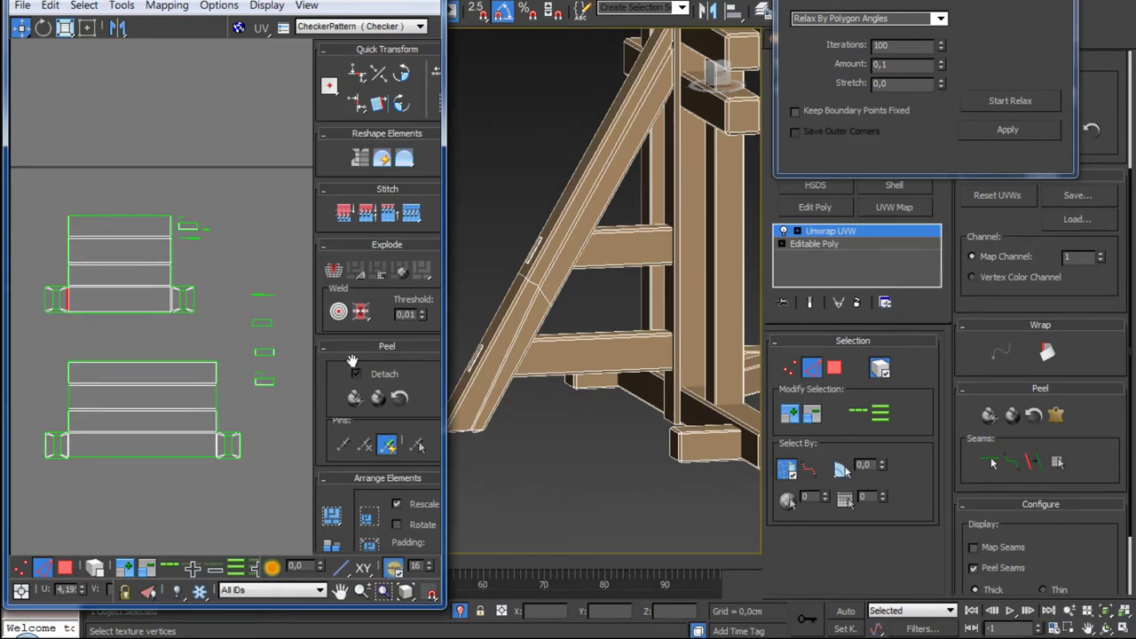
scroll(247, 369, up, 2)
scroll(219, 362, up, 3)
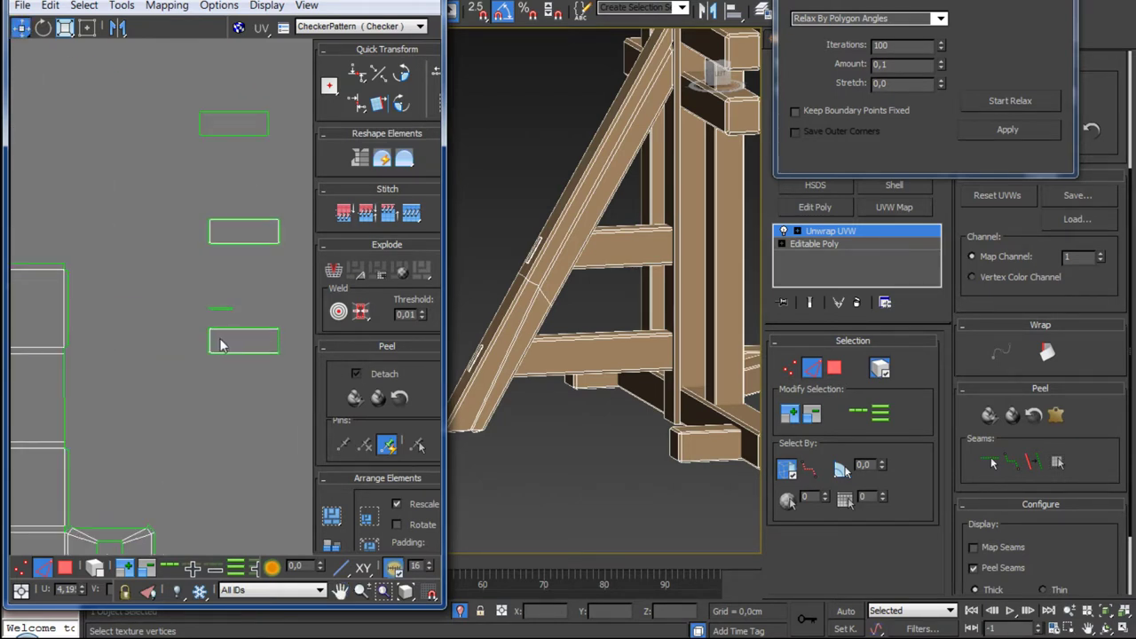
scroll(229, 336, up, 2)
middle_drag(223, 222, 173, 395)
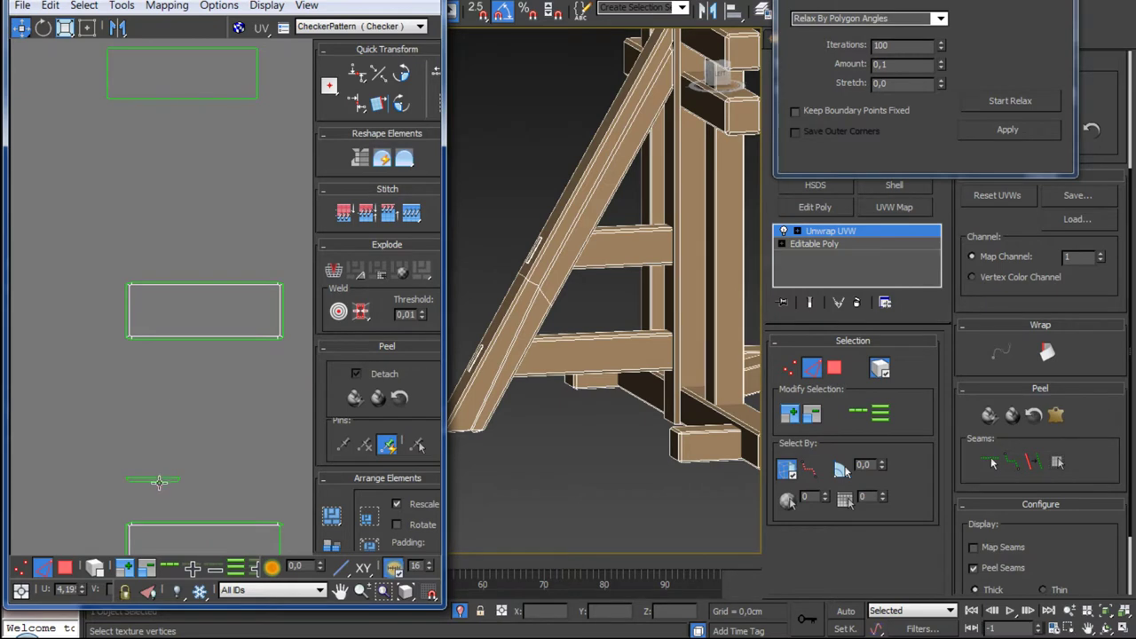
scroll(164, 475, down, 2)
scroll(195, 417, down, 2)
scroll(220, 320, down, 2)
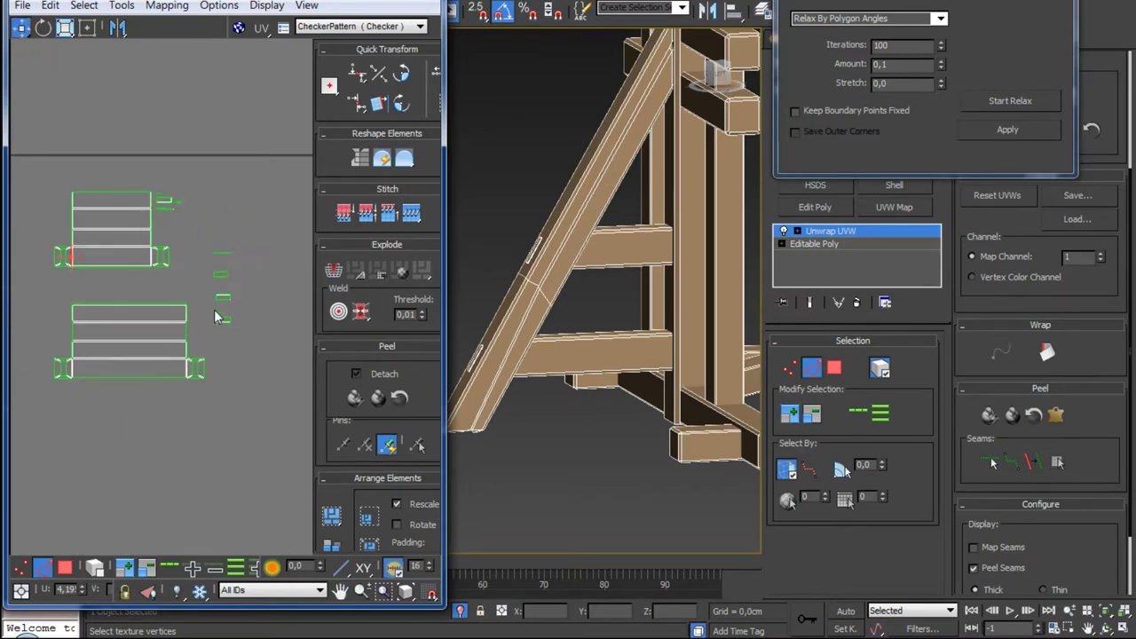
Step: In face mode, select both beam UV islands and move them to the left
click(65, 568)
key(ctrl+a)
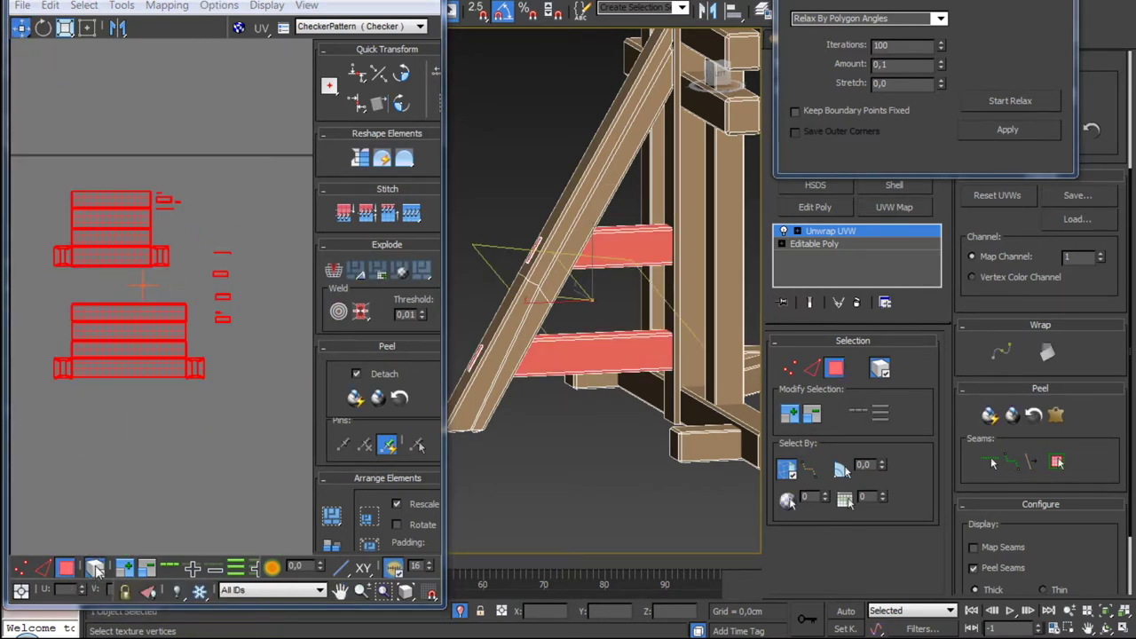
click(145, 391)
click(144, 368)
mouse_move(474, 389)
alt+middle_down()
mouse_move(435, 383)
mouse_move(528, 376)
mouse_move(683, 398)
mouse_move(472, 380)
mouse_move(559, 401)
alt+middle_up()
ctrl+click(112, 254)
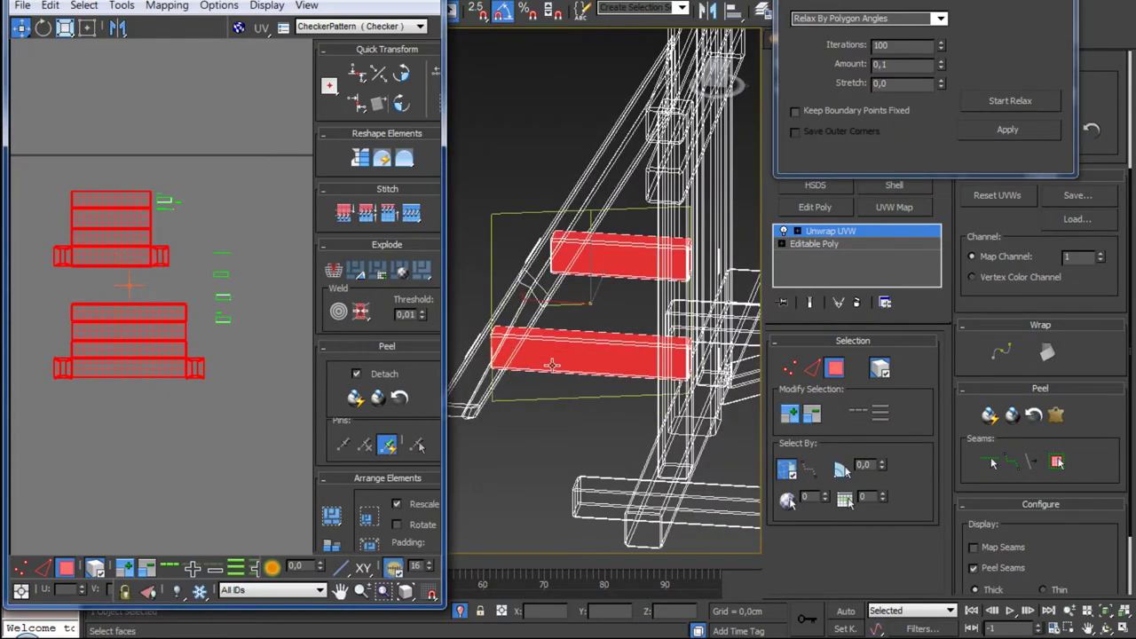
alt+middle_drag(532, 355, 457, 337)
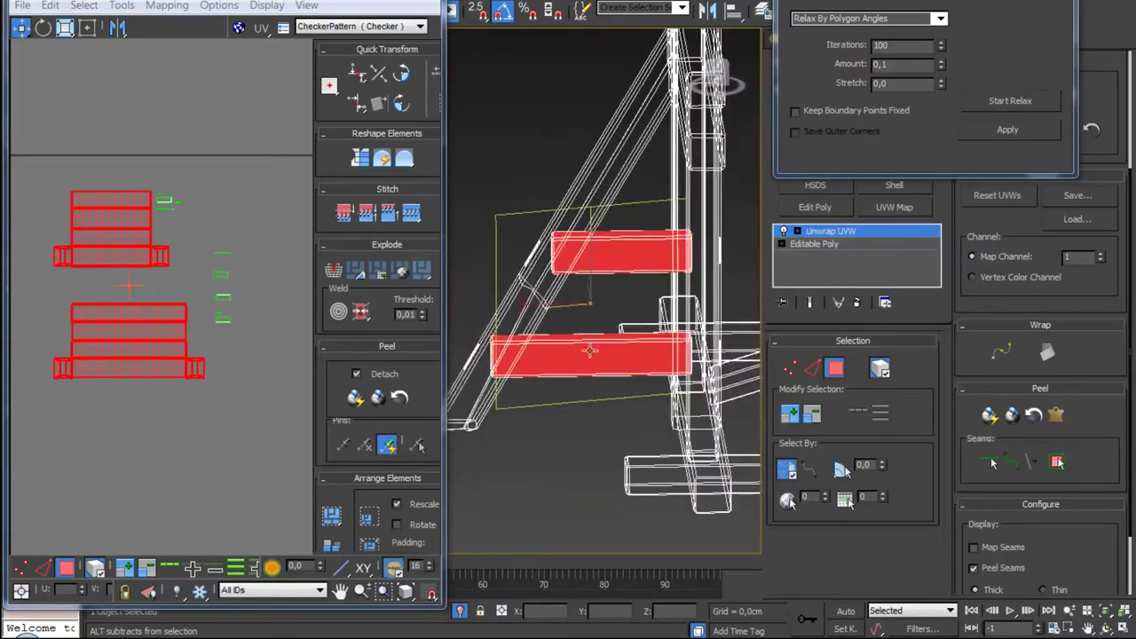
drag(144, 292, 66, 298)
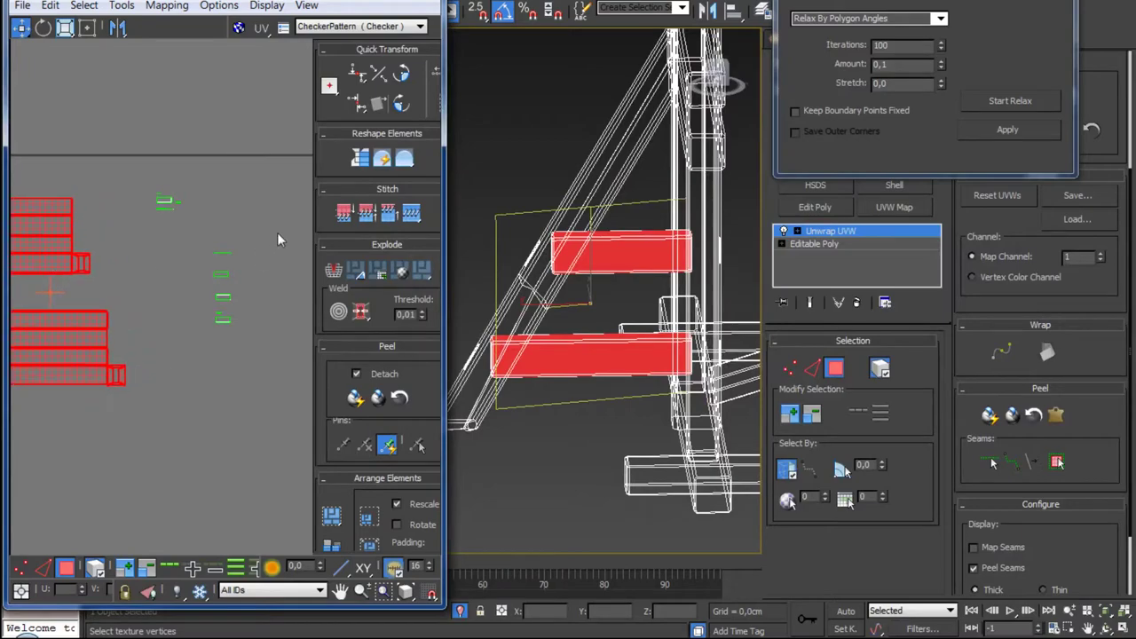
Step: Marquee-select the small leftover slot islands
drag(270, 339, 269, 340)
alt+middle_drag(513, 360, 590, 368)
middle_drag(171, 307, 181, 384)
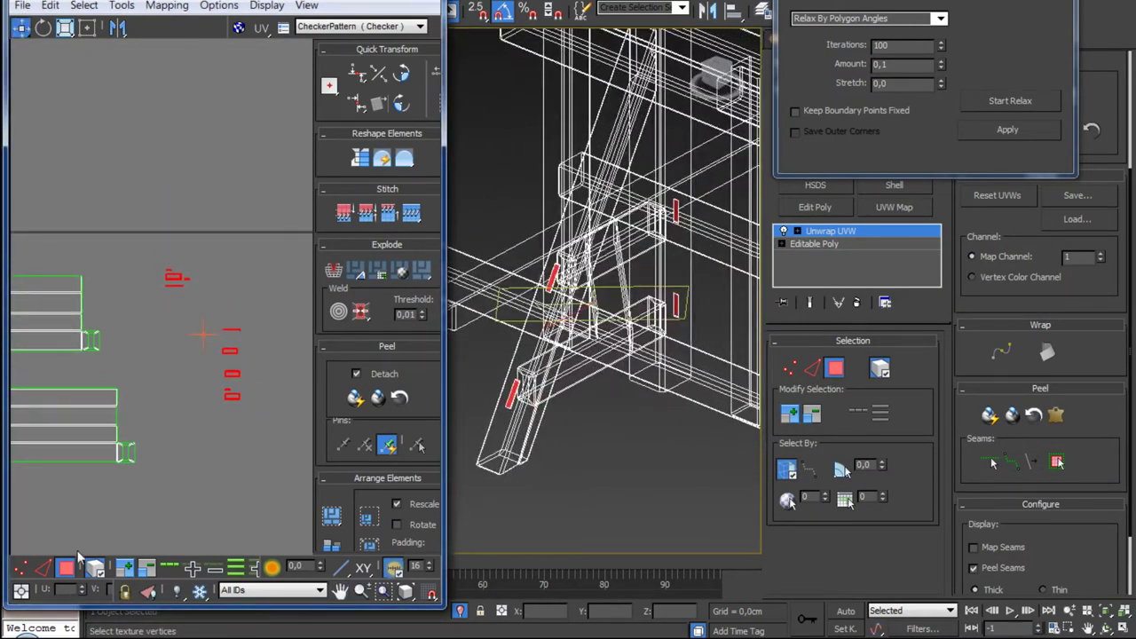
Step: Return the viewport to shaded, clear the UV selection and switch to edge mode
key(F3)
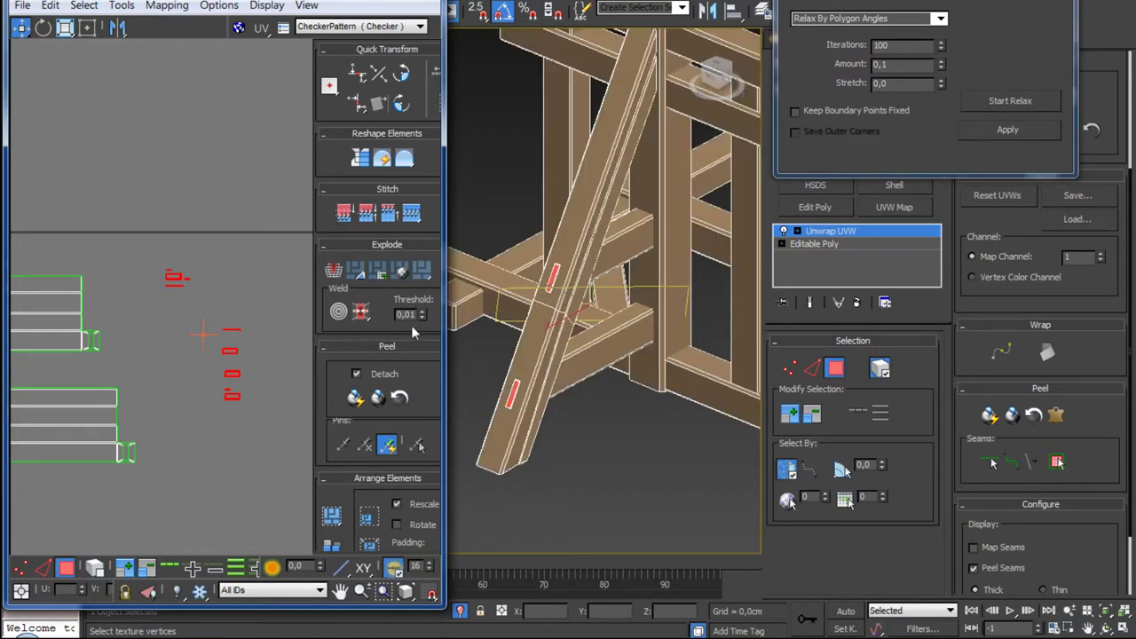
scroll(217, 350, up, 1)
scroll(208, 345, up, 2)
scroll(208, 344, up, 1)
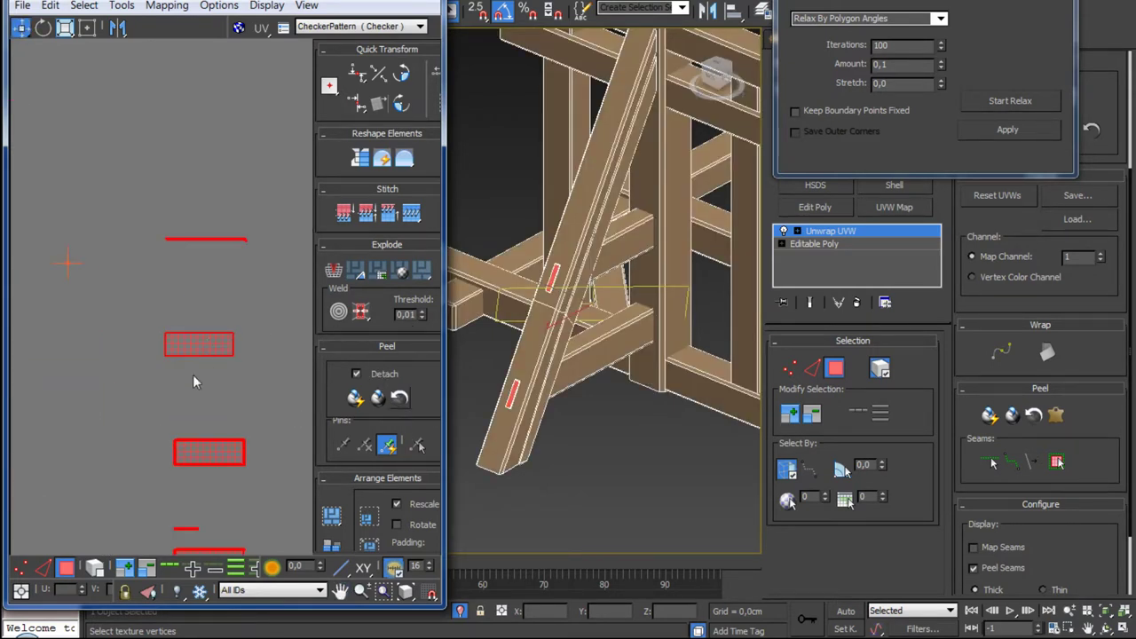
click(195, 381)
click(40, 568)
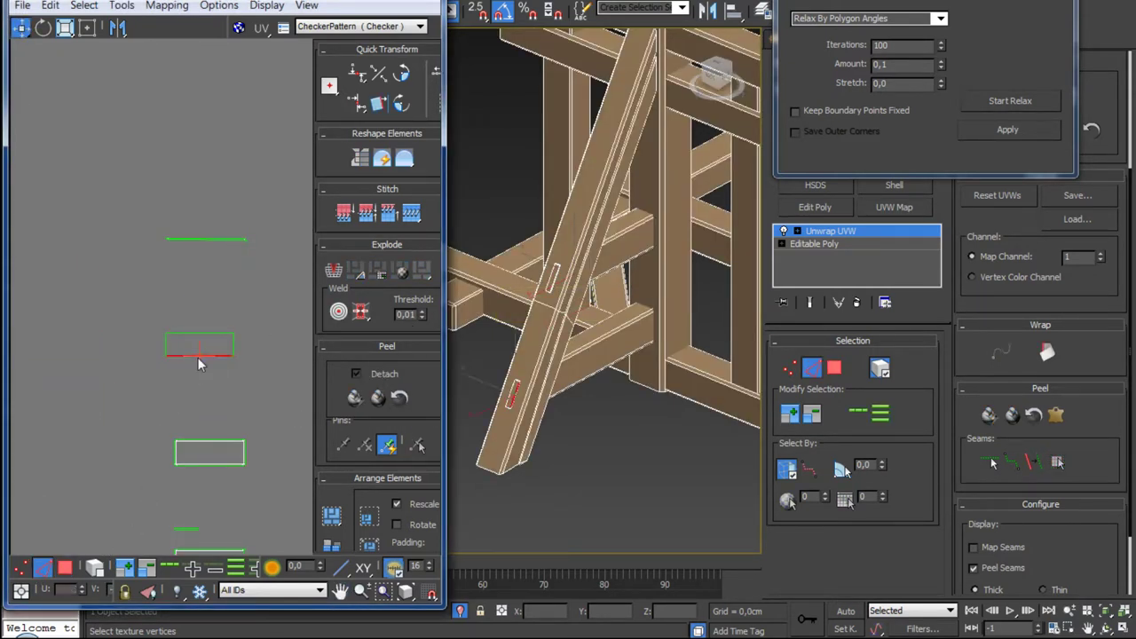
scroll(168, 355, up, 5)
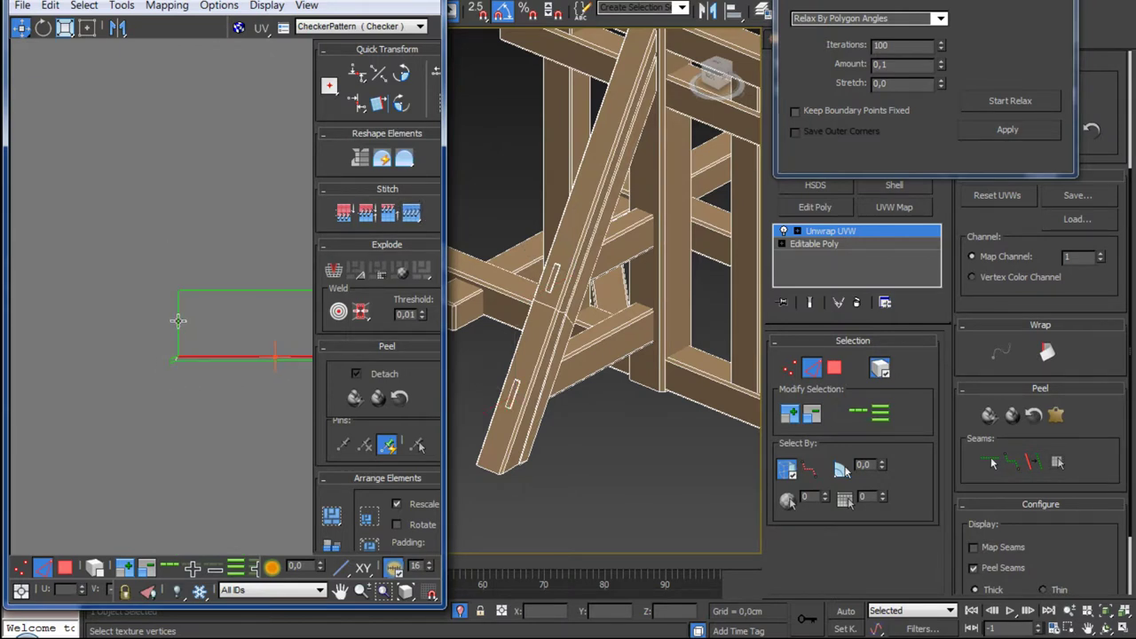
Step: Select a small slot island's left, top and right edges one by one
click(179, 325)
click(208, 293)
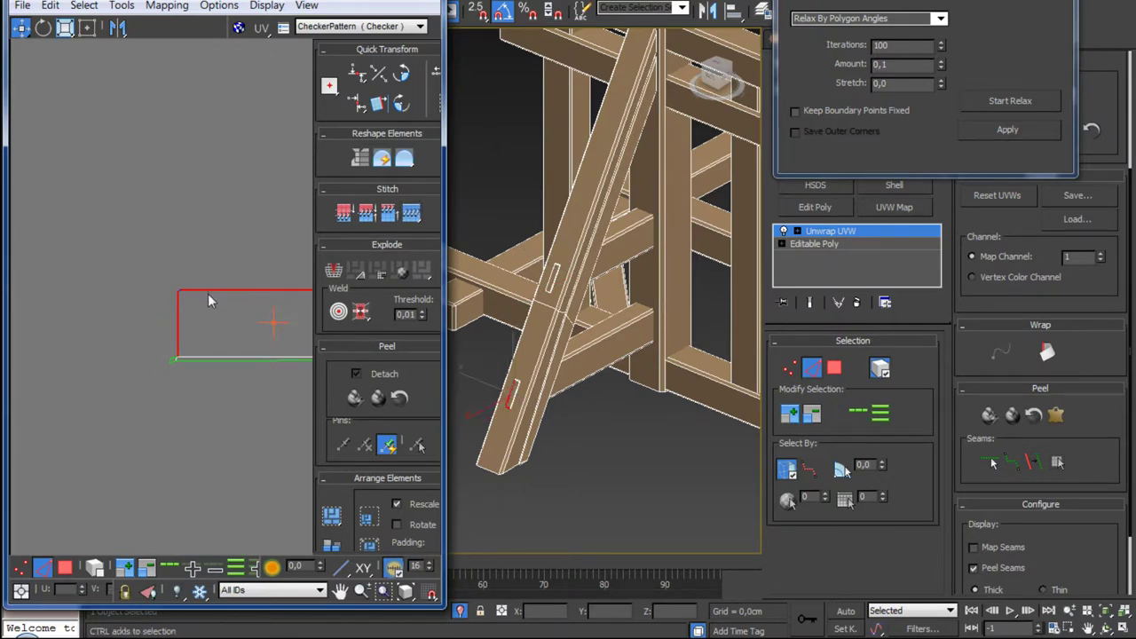
drag(208, 293, 89, 322)
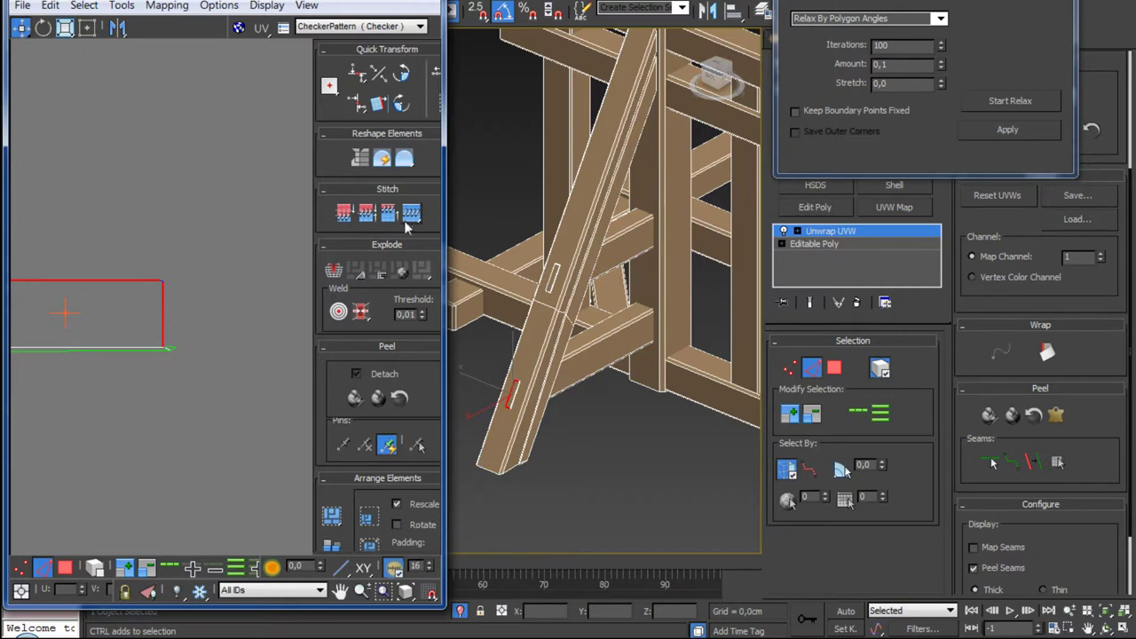
scroll(167, 309, down, 2)
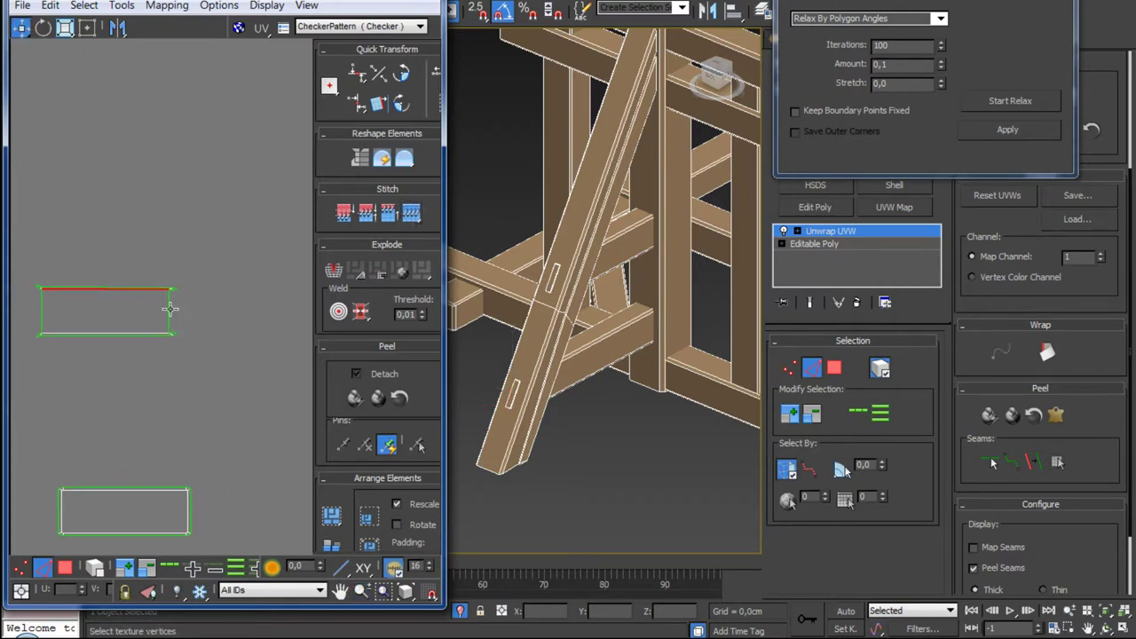
click(169, 311)
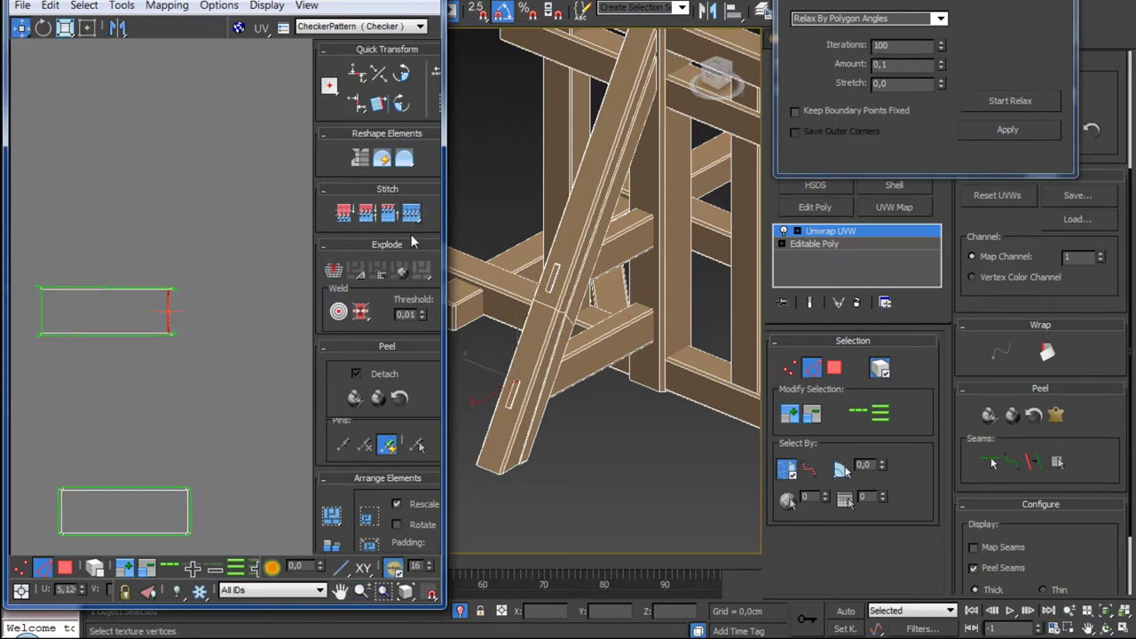
click(43, 314)
scroll(177, 324, down, 3)
right_click(169, 451)
scroll(177, 388, down, 2)
Step: Apply a planar projection to the selected slot faces
scroll(152, 398, down, 2)
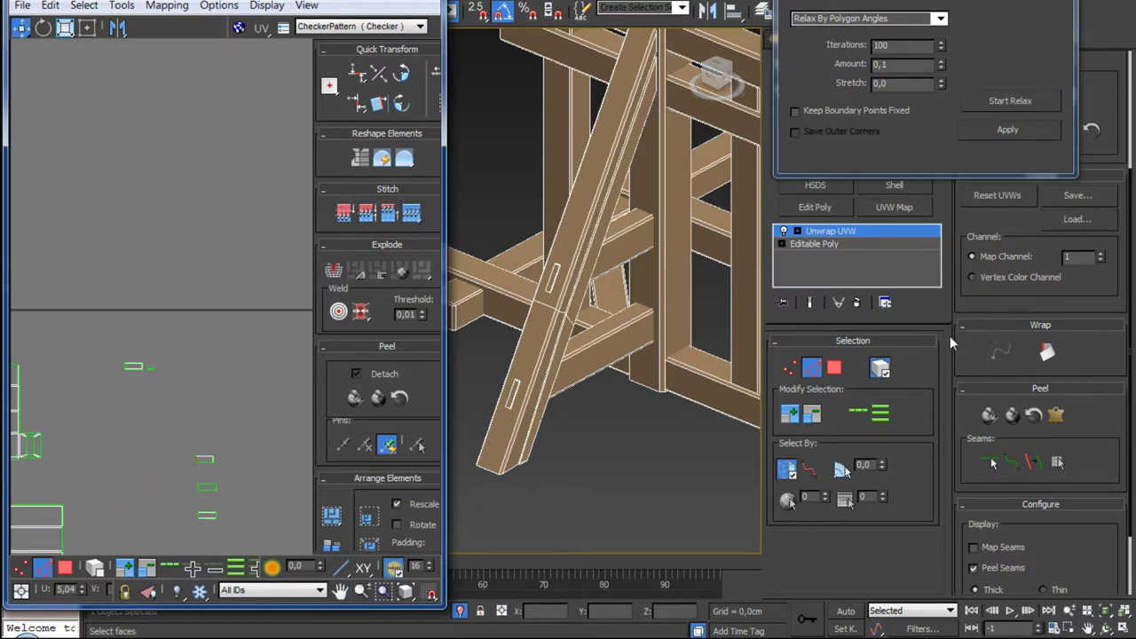
drag(959, 345, 988, 599)
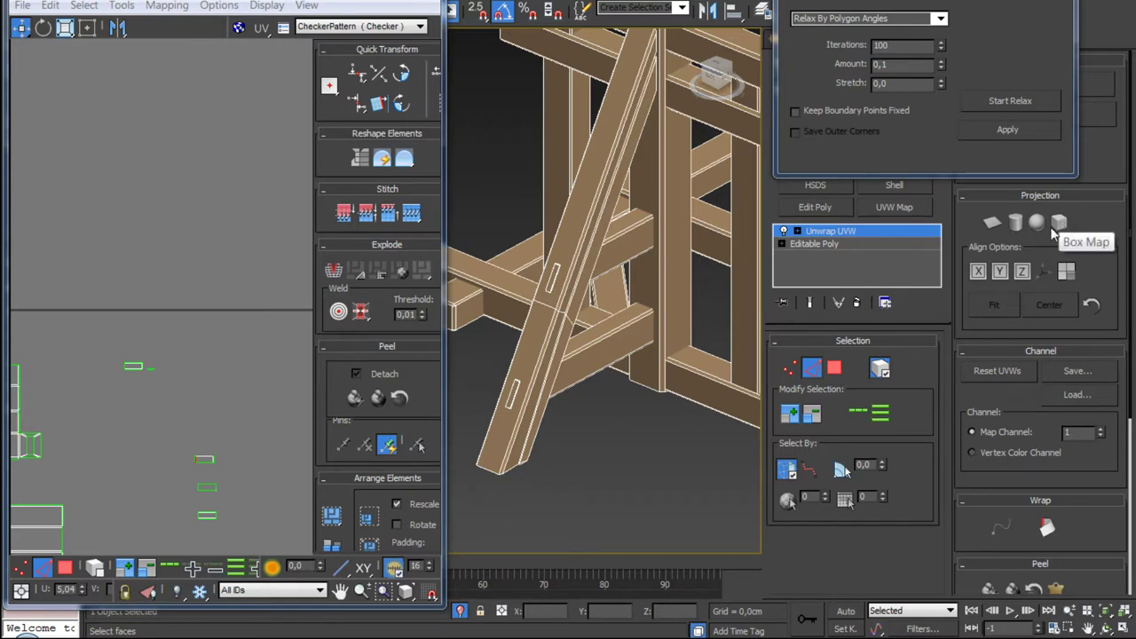
click(993, 223)
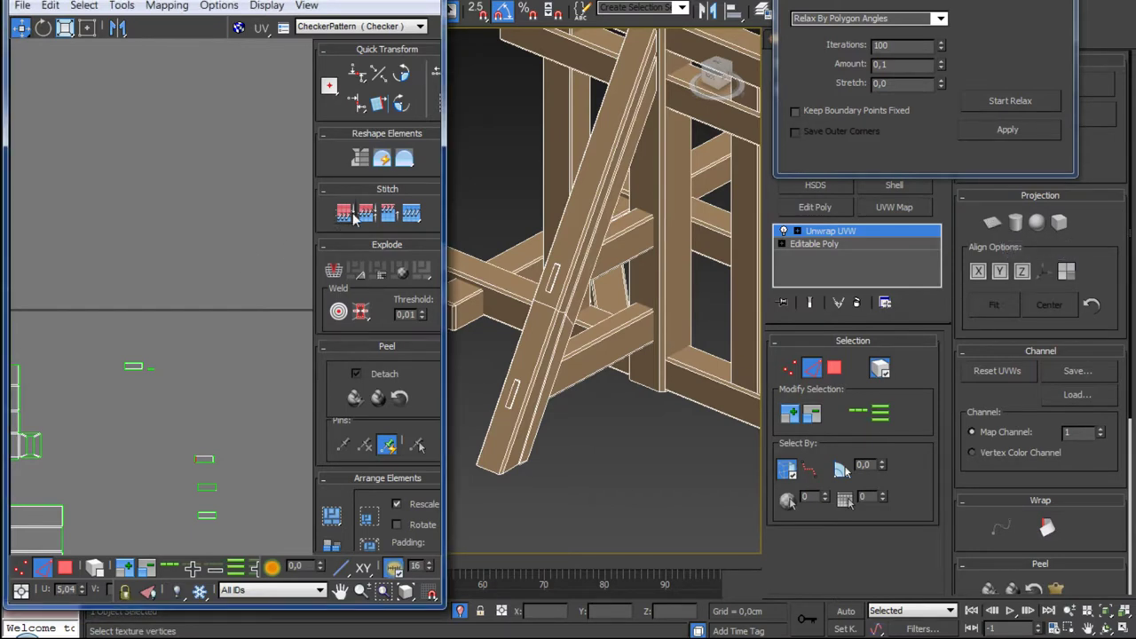
middle_drag(252, 250, 255, 229)
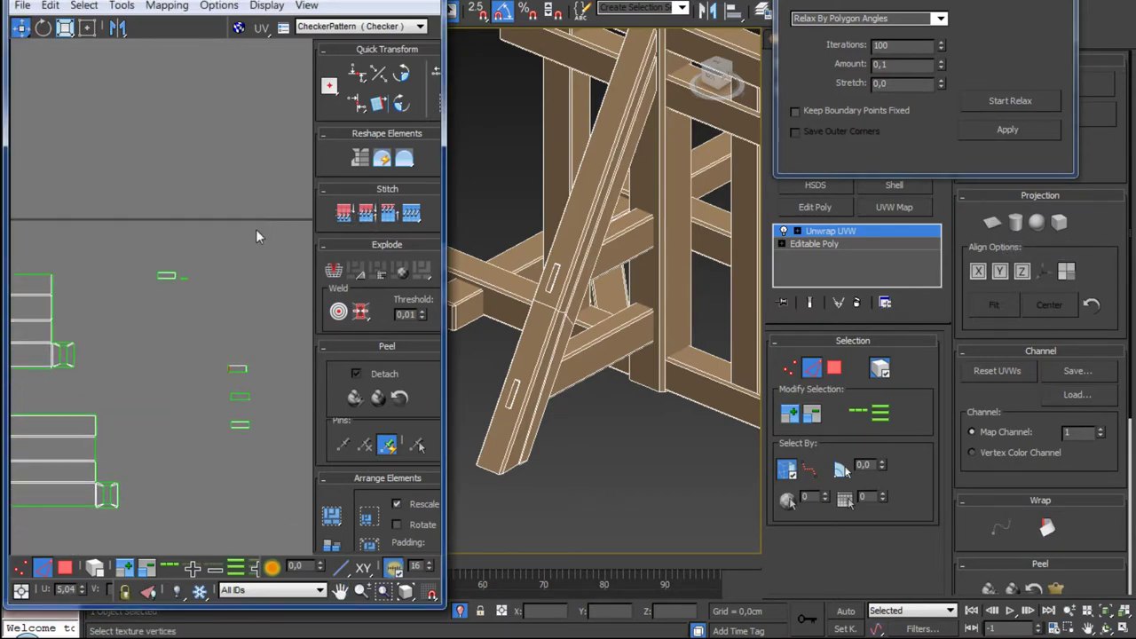
scroll(176, 281, up, 5)
scroll(176, 280, down, 5)
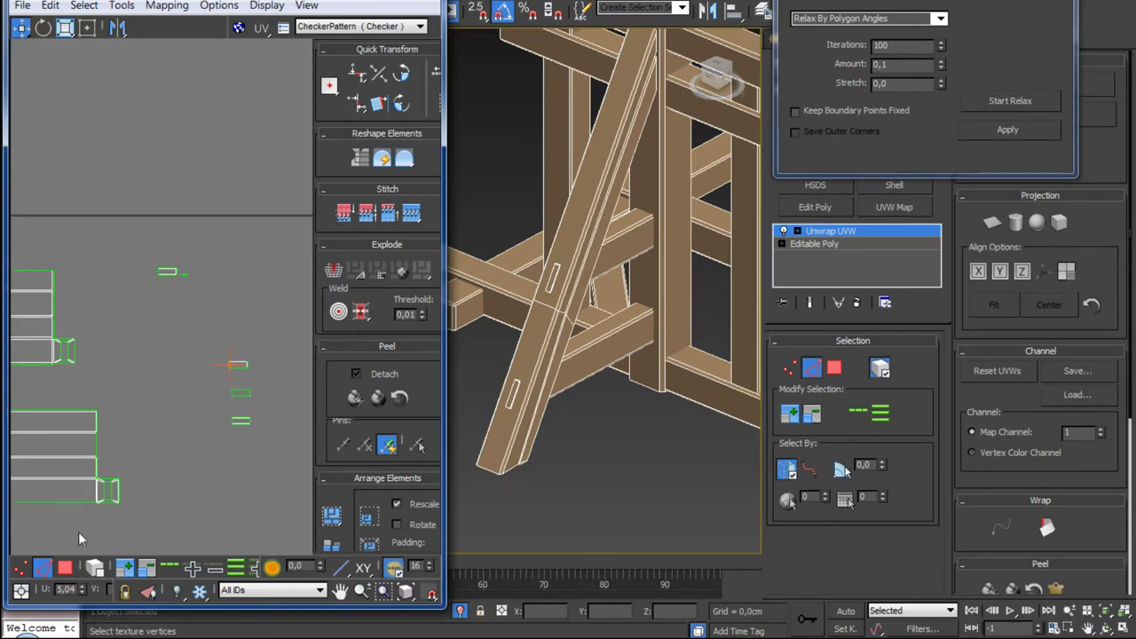
Step: Select the small middle UV shell in face mode and box-project its UVs
click(65, 567)
click(168, 272)
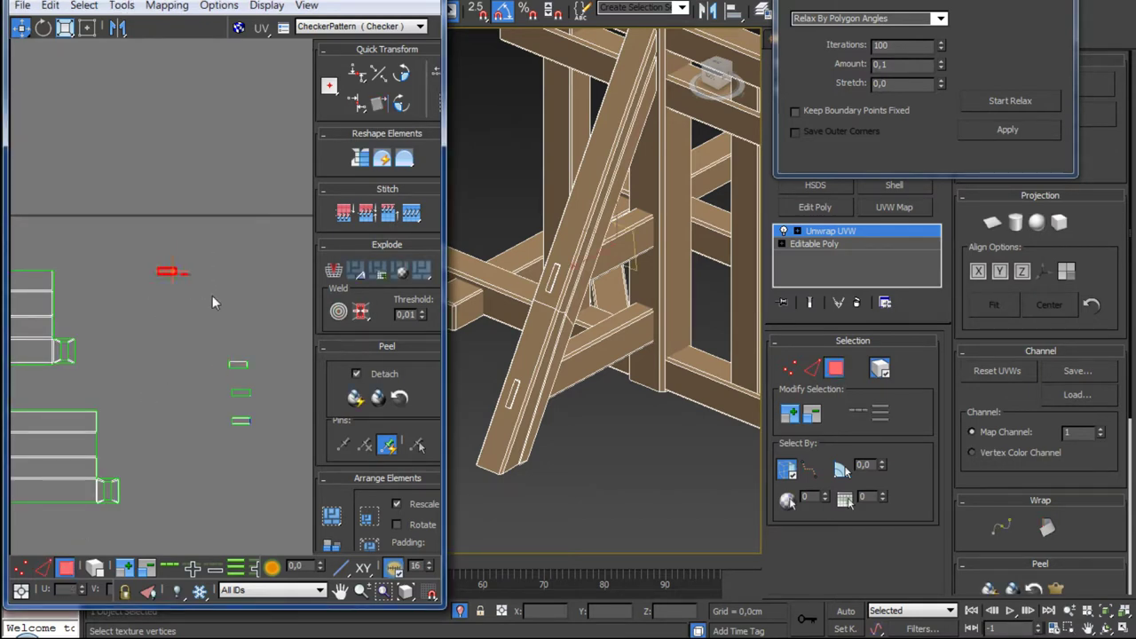
click(1059, 223)
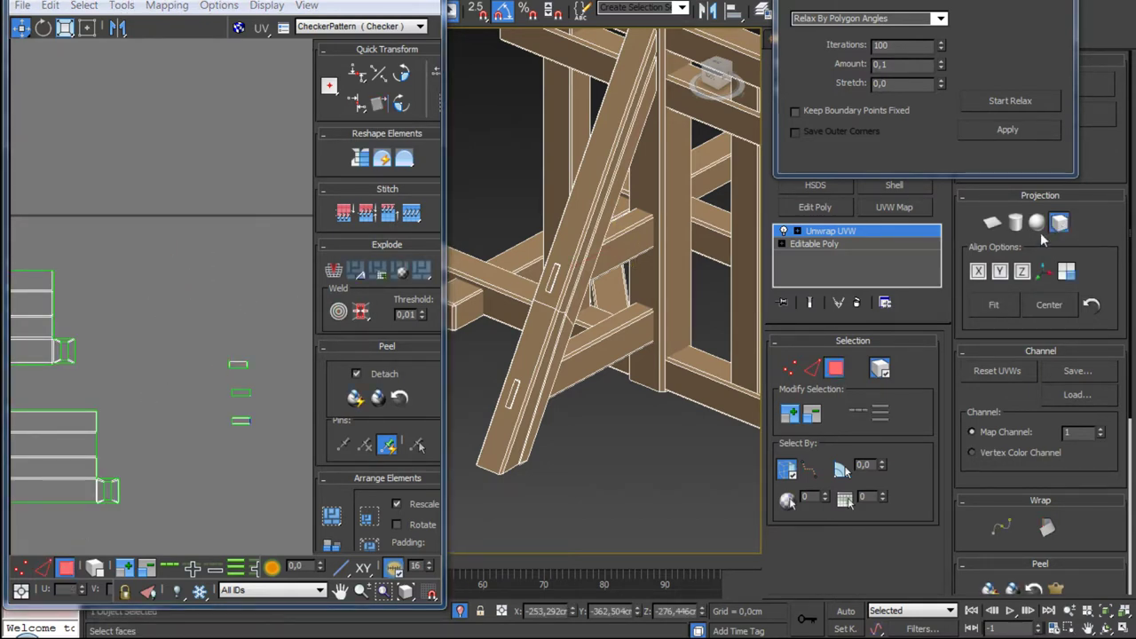
scroll(202, 252, down, 4)
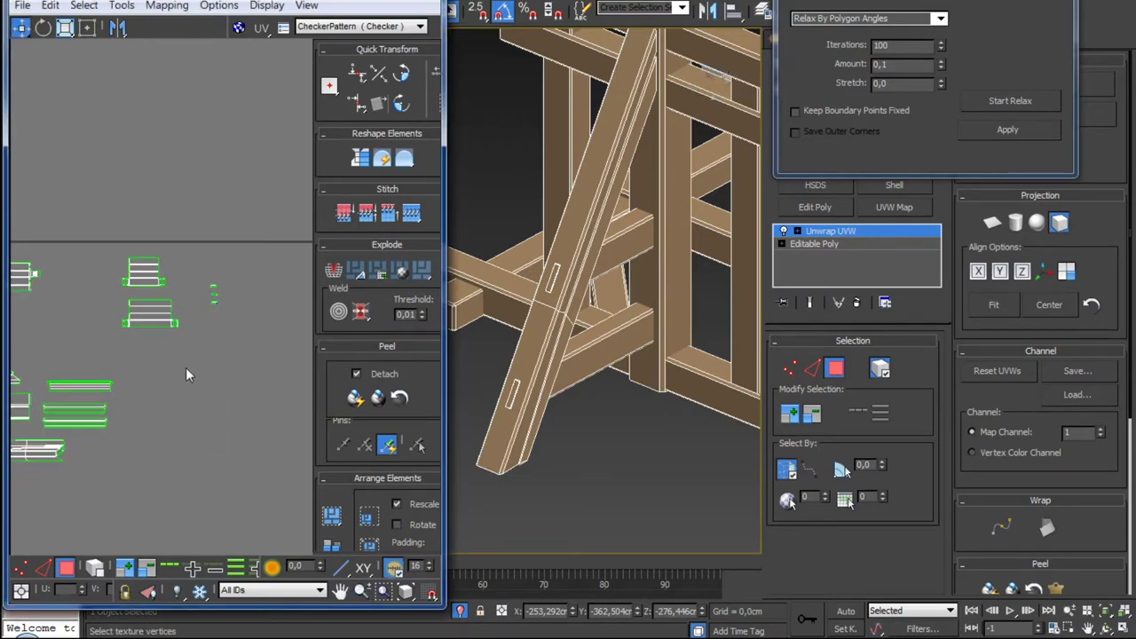
scroll(185, 319, down, 2)
scroll(127, 303, up, 3)
scroll(128, 302, up, 3)
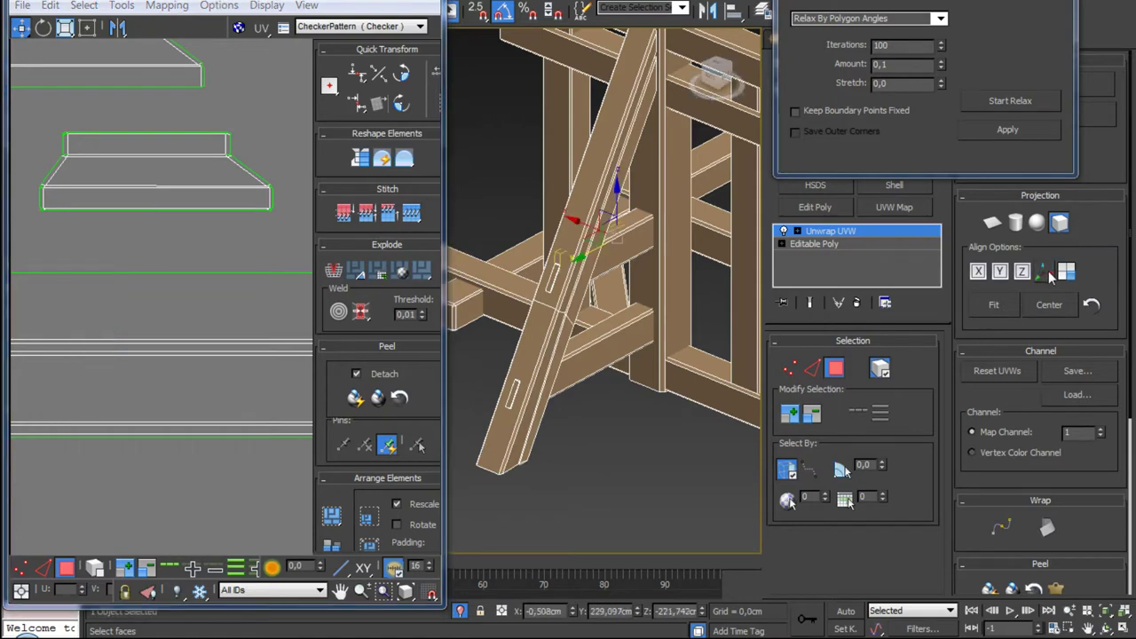
scroll(213, 303, down, 4)
scroll(191, 325, down, 2)
scroll(182, 268, up, 2)
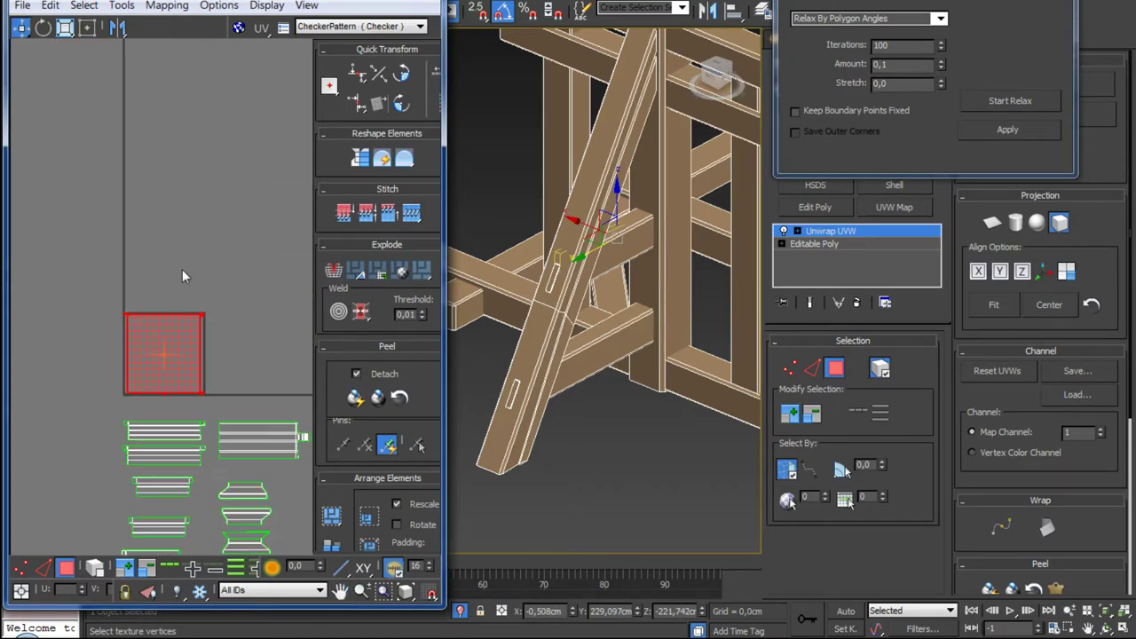
scroll(172, 327, up, 2)
scroll(211, 325, up, 2)
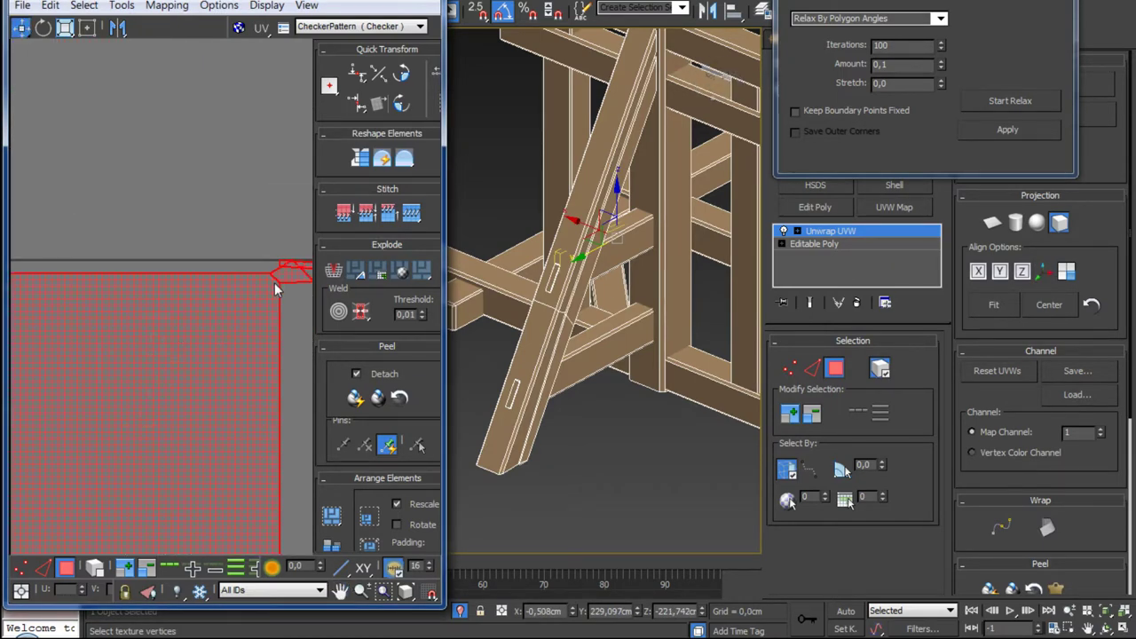
scroll(274, 282, down, 2)
Step: Relax the slot island, then undo back to the square layout and deselect it
click(1000, 103)
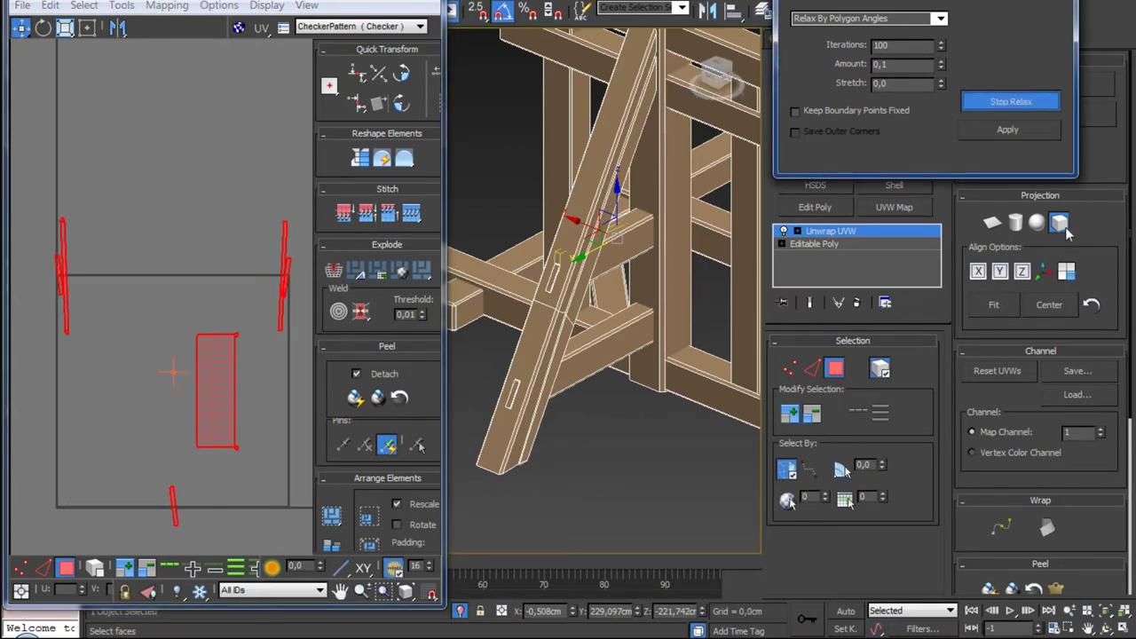
click(1011, 101)
key(ctrl+z)
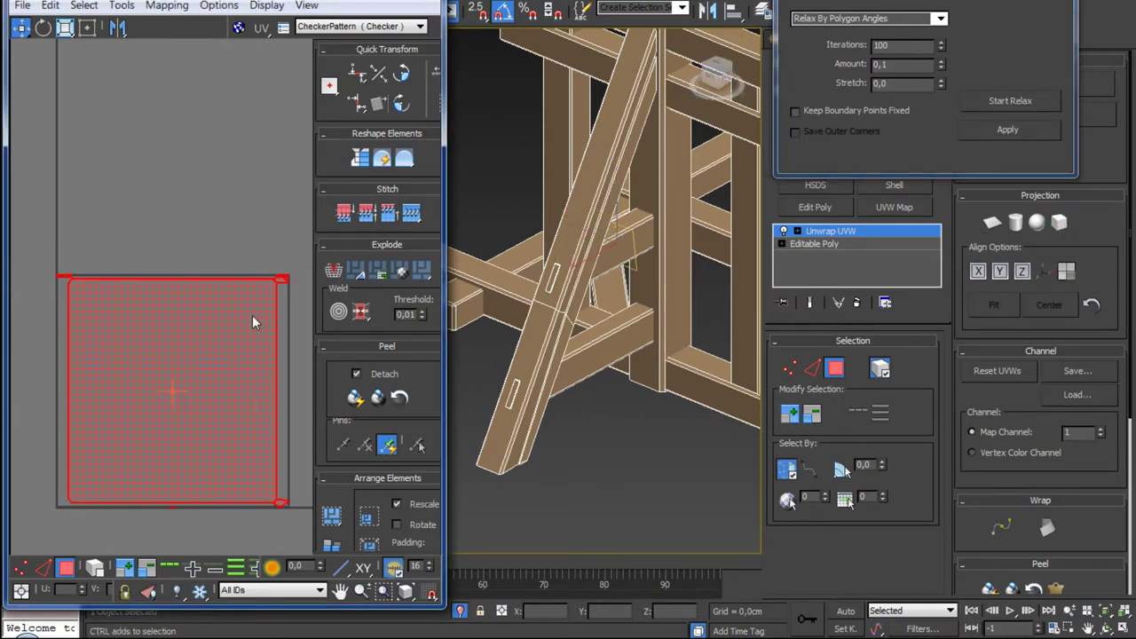
key(ctrl+z)
Step: Frame the rectangular slot shell in edge mode, testing then clearing an edge selection
scroll(253, 312, down, 2)
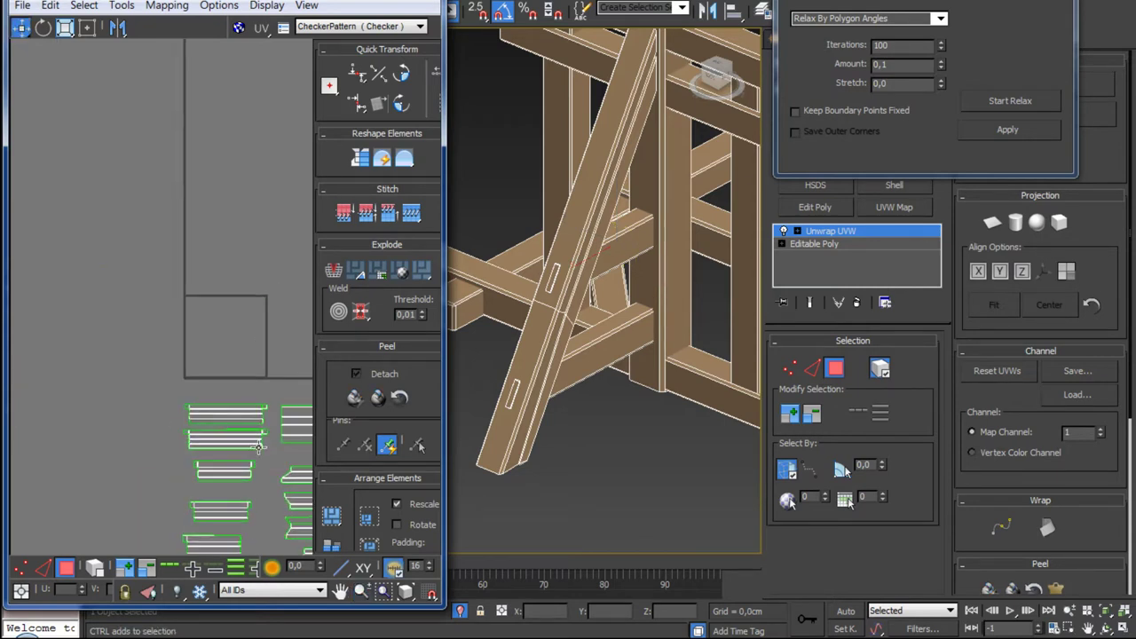
scroll(234, 371, down, 2)
middle_drag(234, 371, 182, 280)
scroll(199, 276, up, 2)
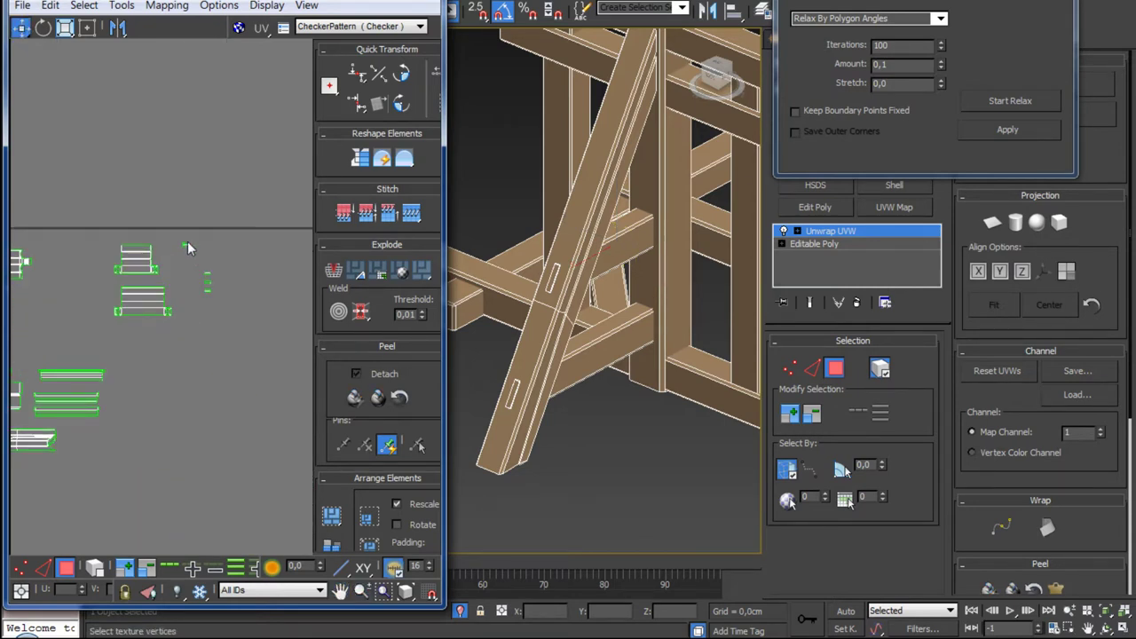
scroll(188, 246, down, 3)
click(48, 572)
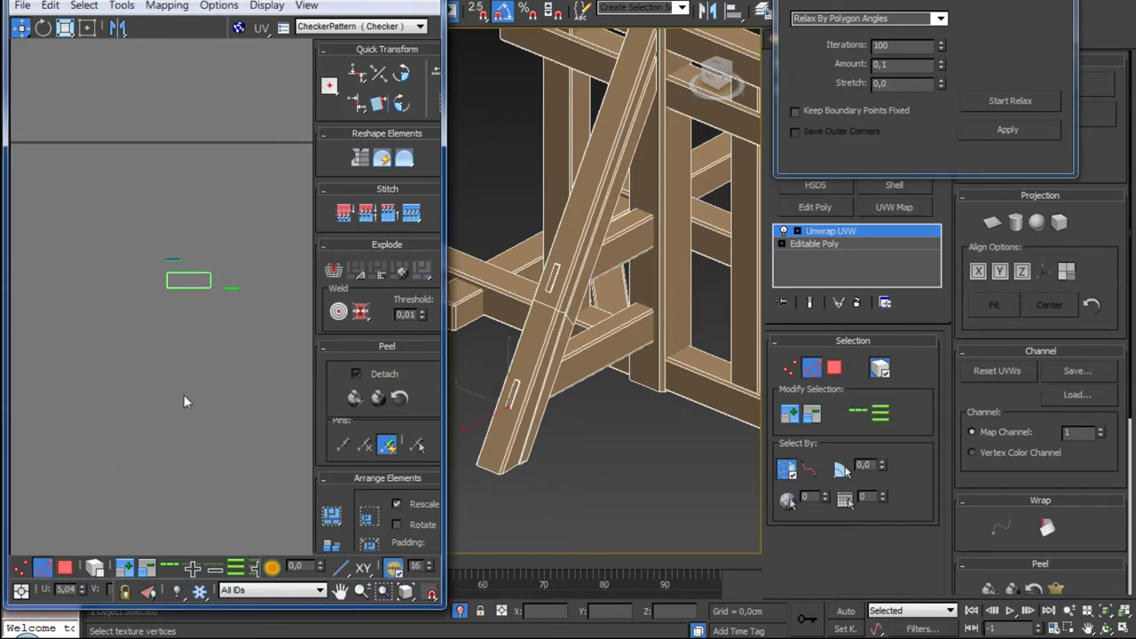
middle_drag(177, 288, 169, 362)
scroll(170, 362, up, 2)
click(169, 371)
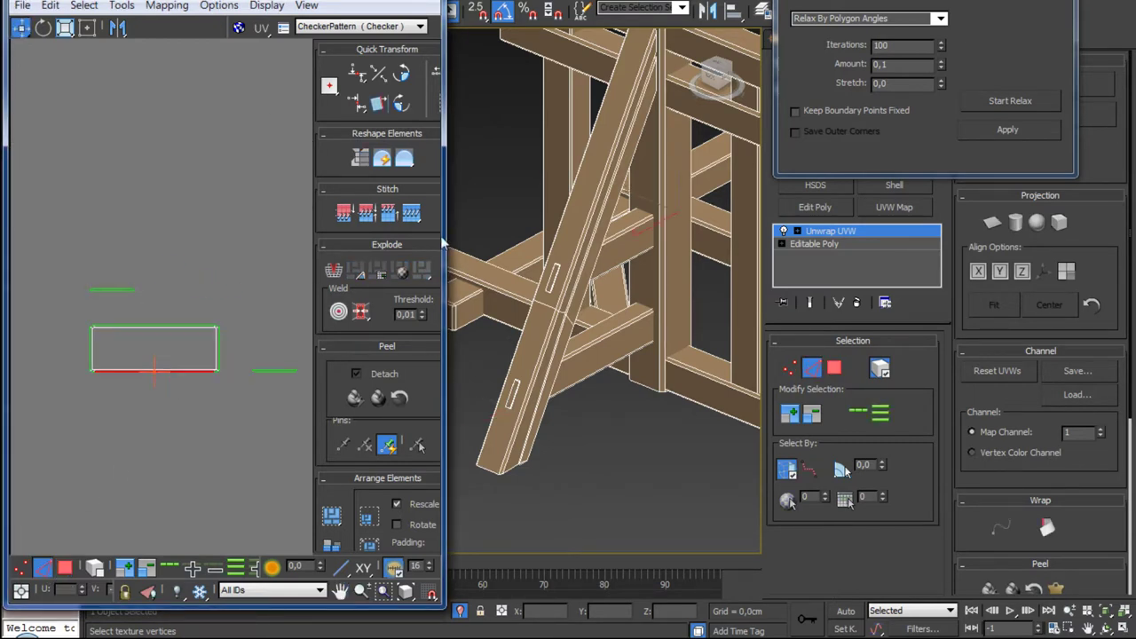
key(ctrl+d)
Step: Select the middle rectangle's left edge and its short diagonal end-cap edge
middle_drag(100, 346, 169, 346)
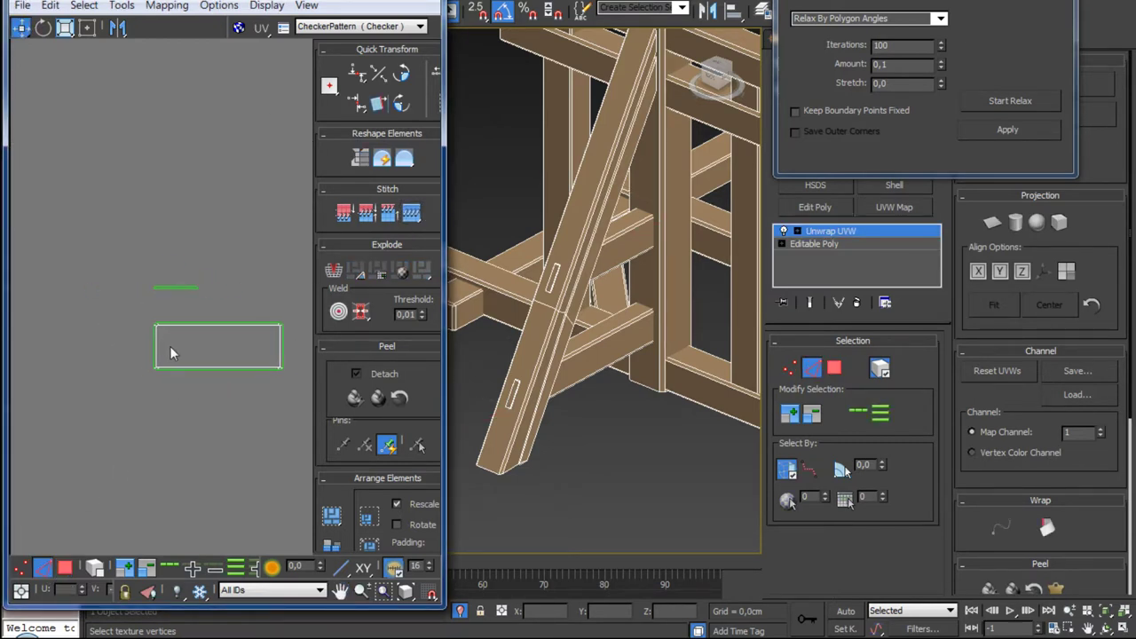
scroll(170, 346, down, 2)
mouse_move(251, 394)
middle_down()
mouse_move(130, 305)
mouse_move(198, 385)
mouse_move(187, 246)
mouse_move(215, 329)
middle_up()
scroll(170, 325, up, 3)
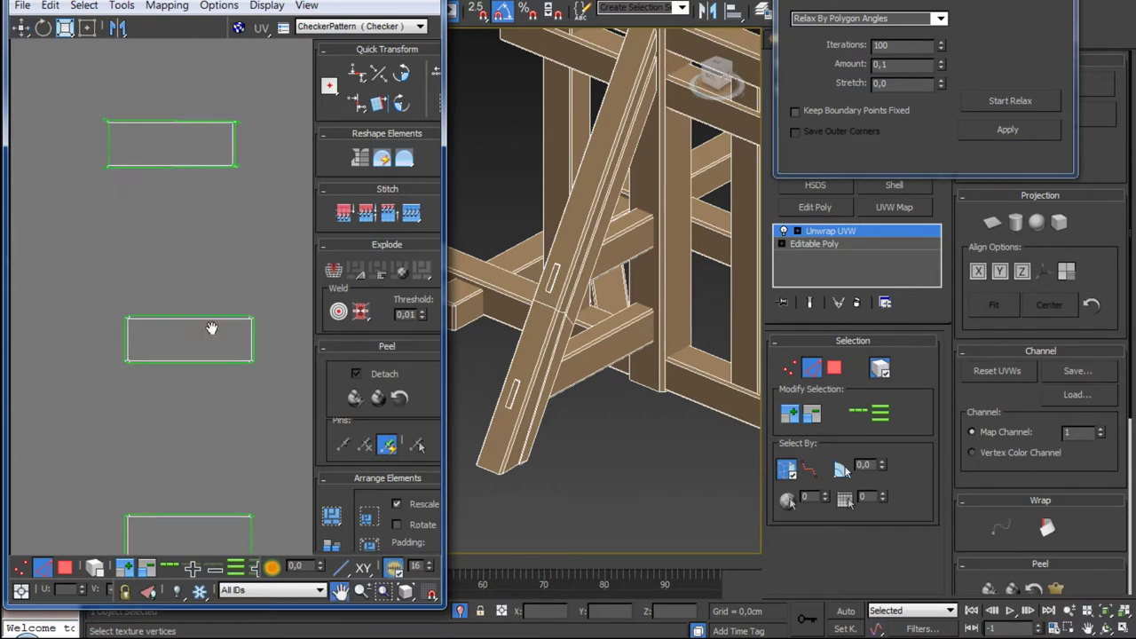
scroll(130, 362, up, 4)
click(112, 356)
middle_drag(113, 362, 108, 295)
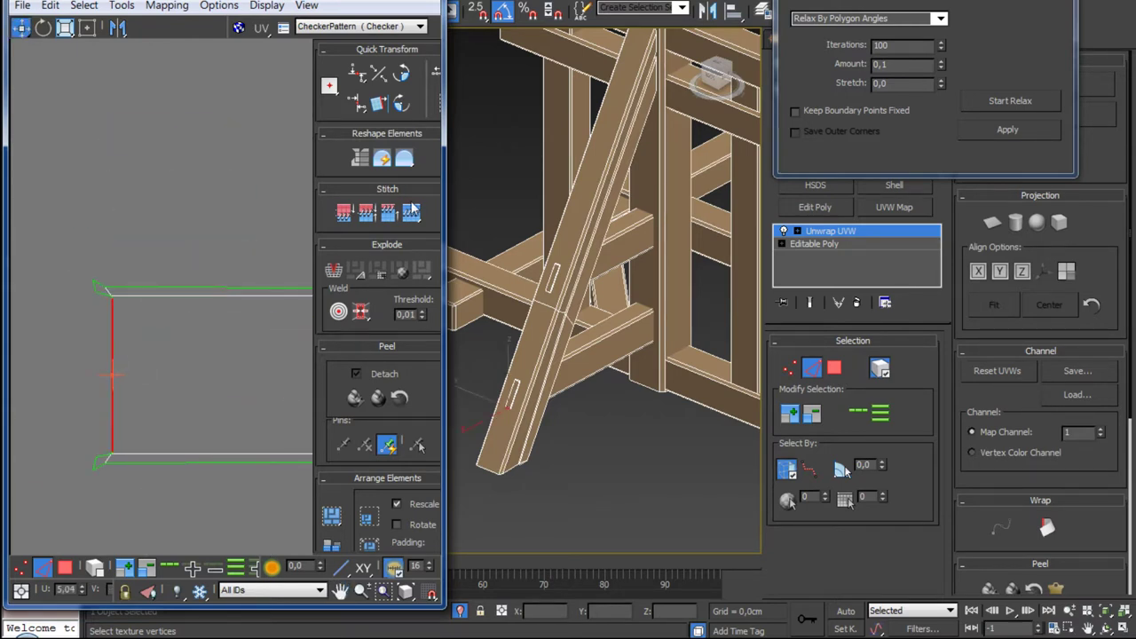
scroll(212, 365, down, 3)
middle_drag(211, 366, 235, 431)
scroll(193, 405, up, 2)
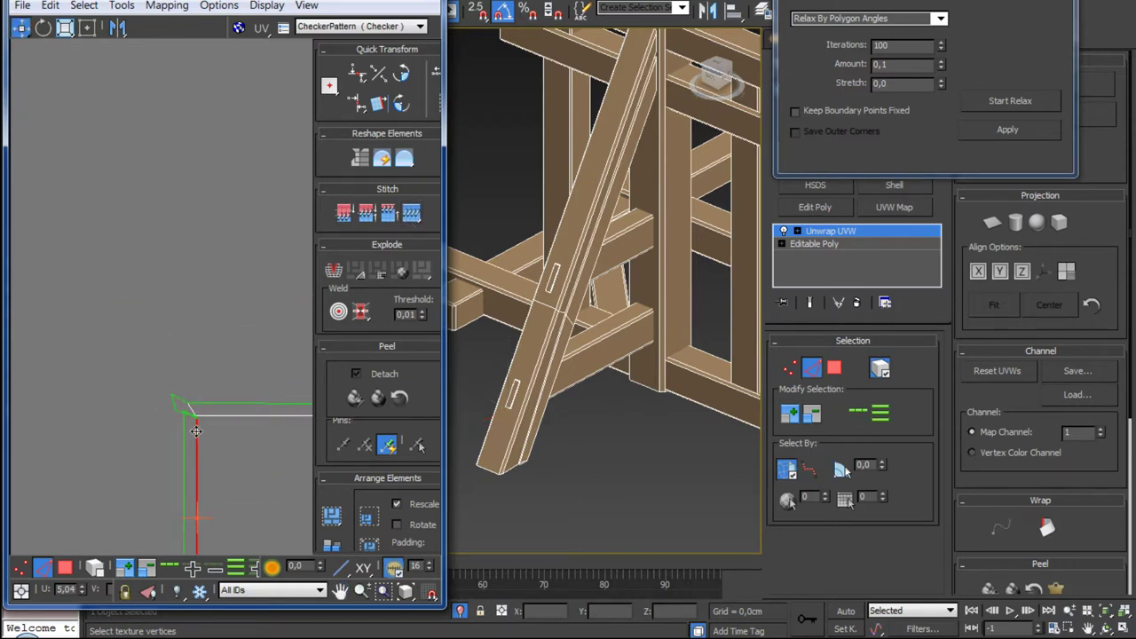
scroll(193, 422, up, 1)
click(193, 409)
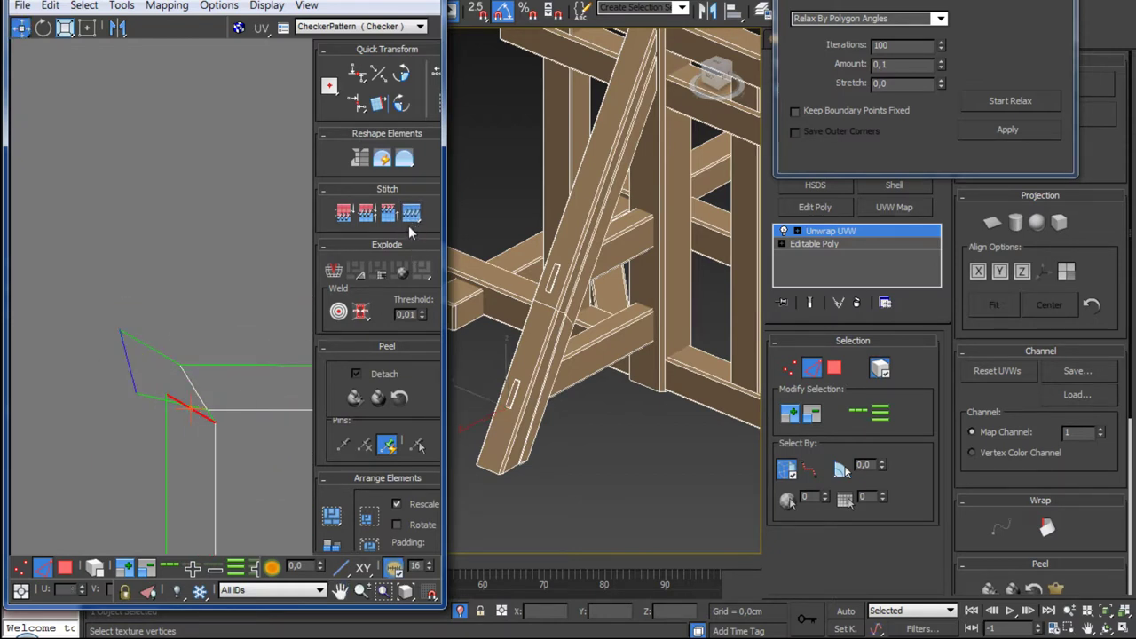
Step: Stitch the first end cap onto the beam strip
mouse_move(213, 533)
middle_down()
mouse_move(200, 383)
mouse_move(188, 412)
middle_up()
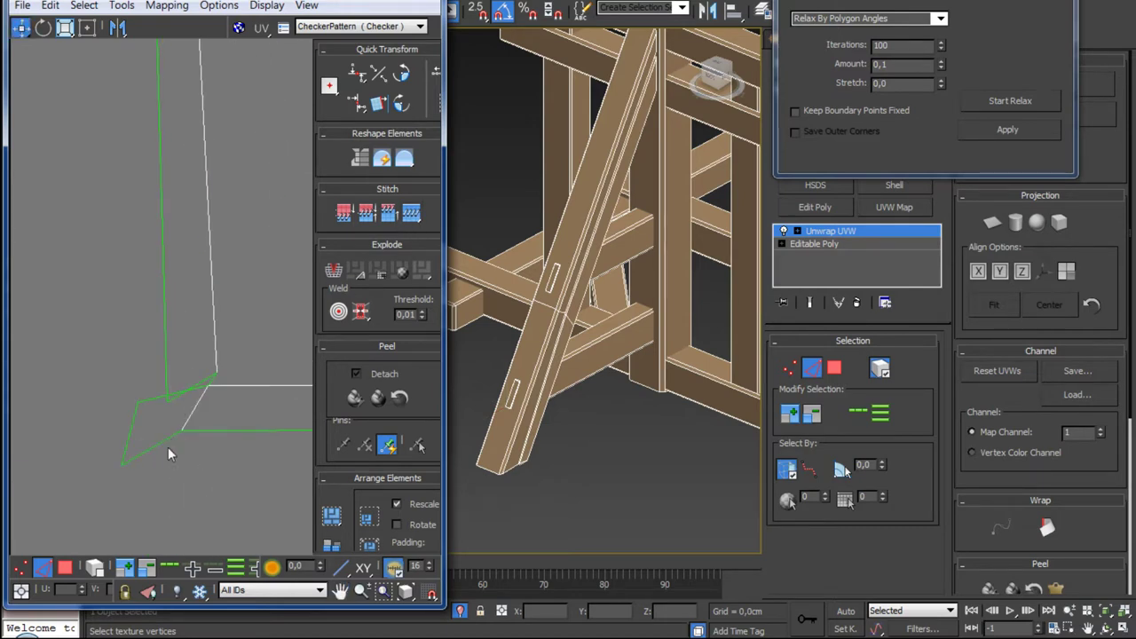
click(167, 402)
click(408, 211)
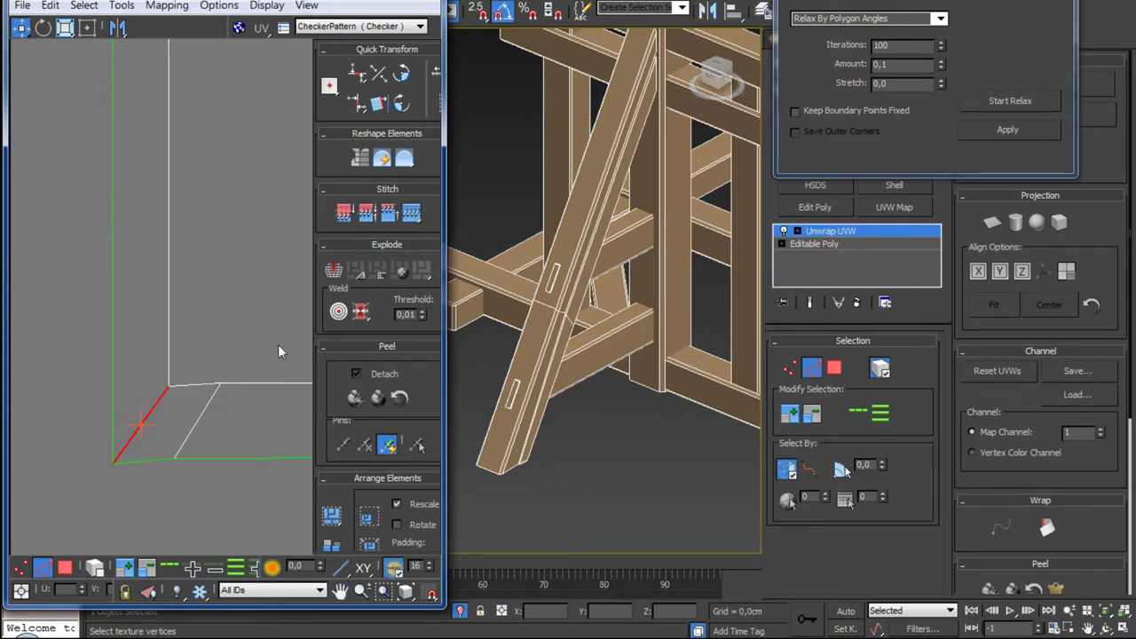
scroll(159, 354, down, 3)
scroll(192, 342, up, 2)
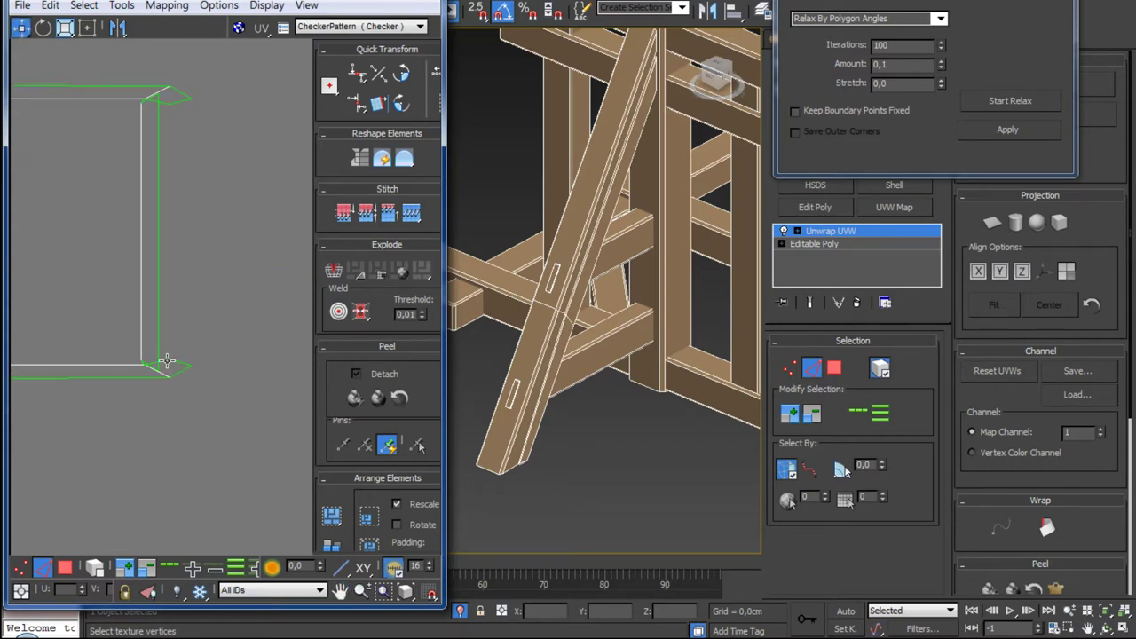
scroll(170, 377, up, 3)
Step: Select the end-cap edges at the strip's other end
click(184, 382)
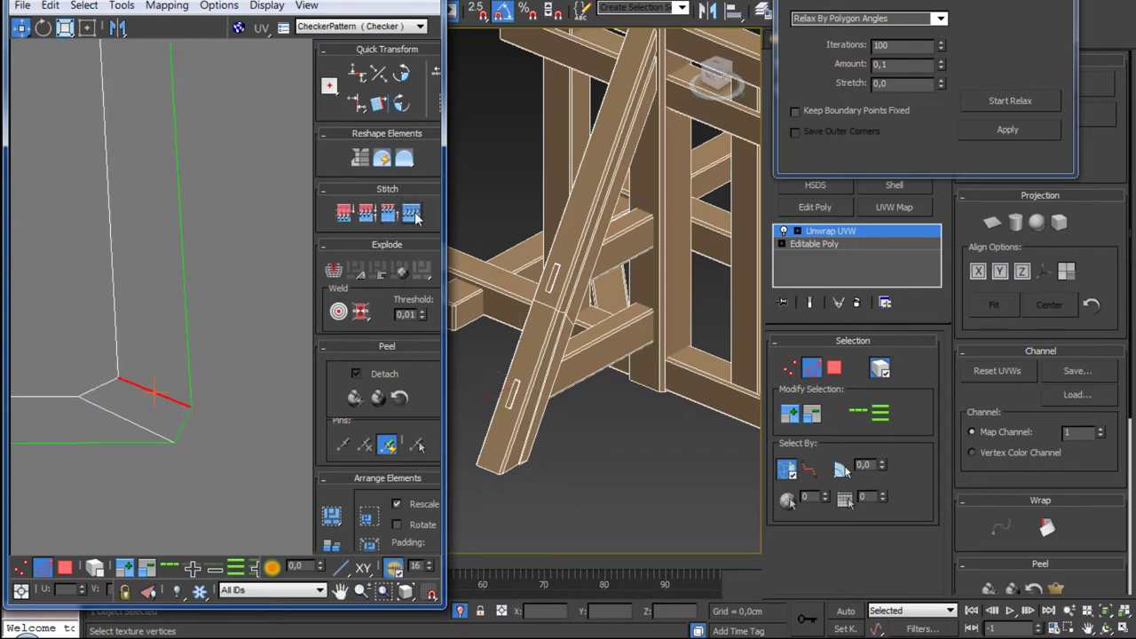
middle_drag(228, 385, 212, 323)
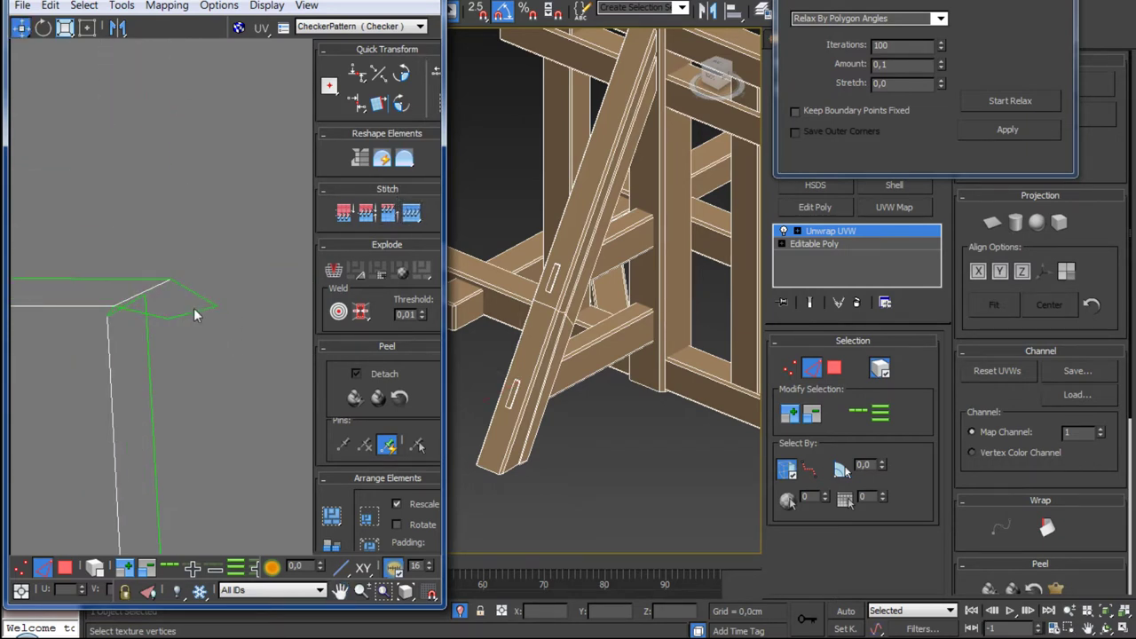
click(193, 308)
scroll(180, 343, down, 5)
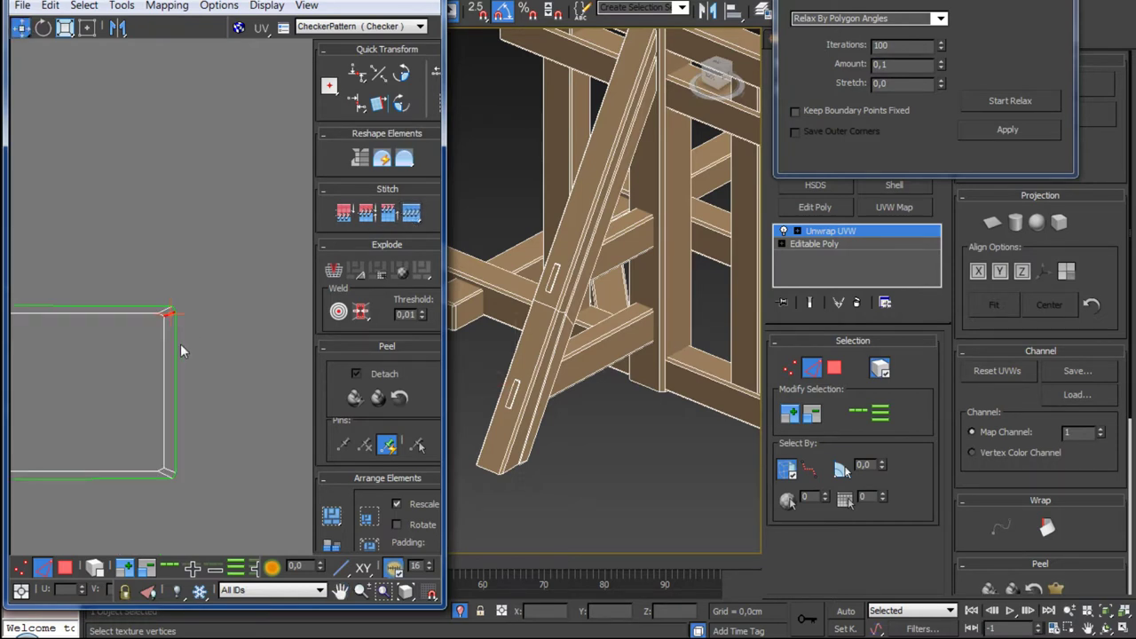
scroll(232, 302, down, 3)
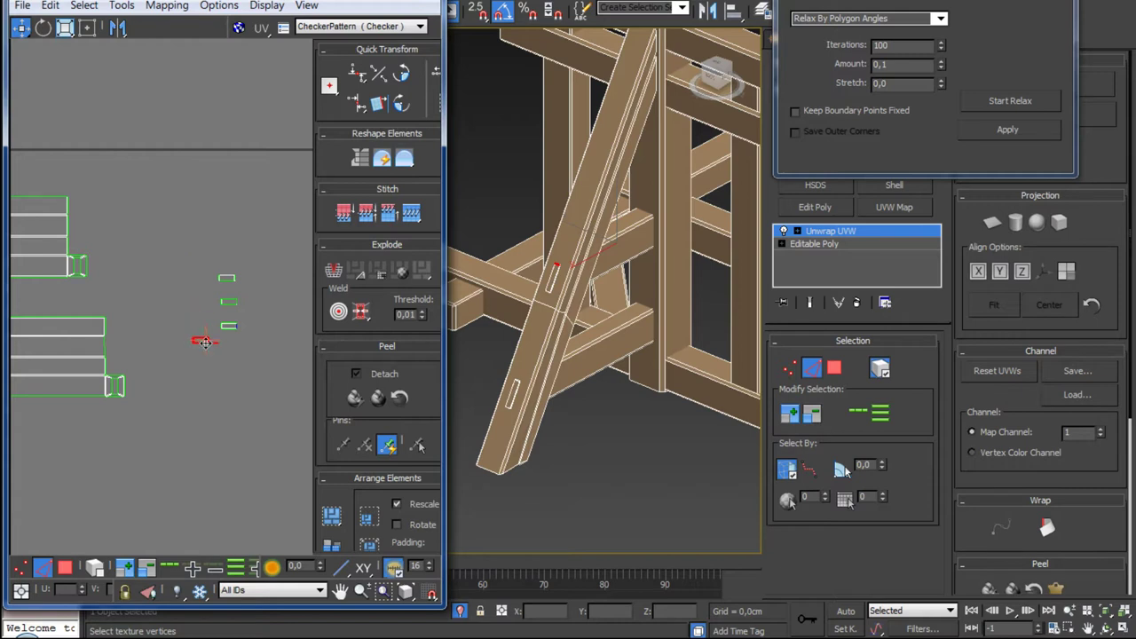
scroll(234, 328, up, 5)
scroll(233, 331, up, 1)
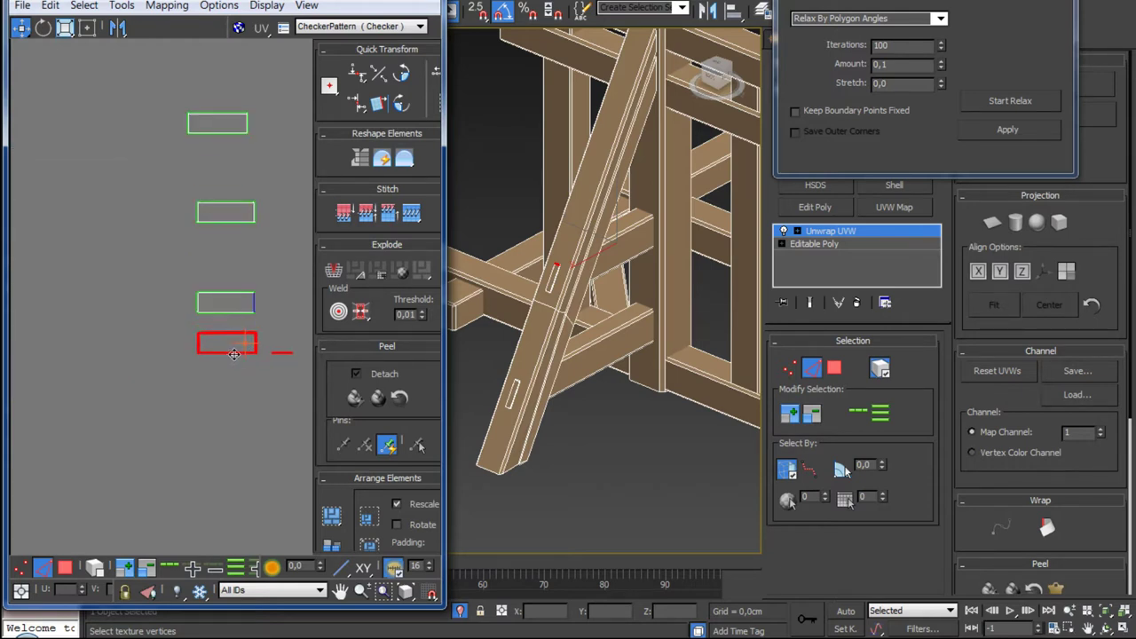
scroll(212, 321, up, 2)
scroll(193, 311, up, 3)
scroll(200, 297, down, 2)
scroll(204, 266, down, 2)
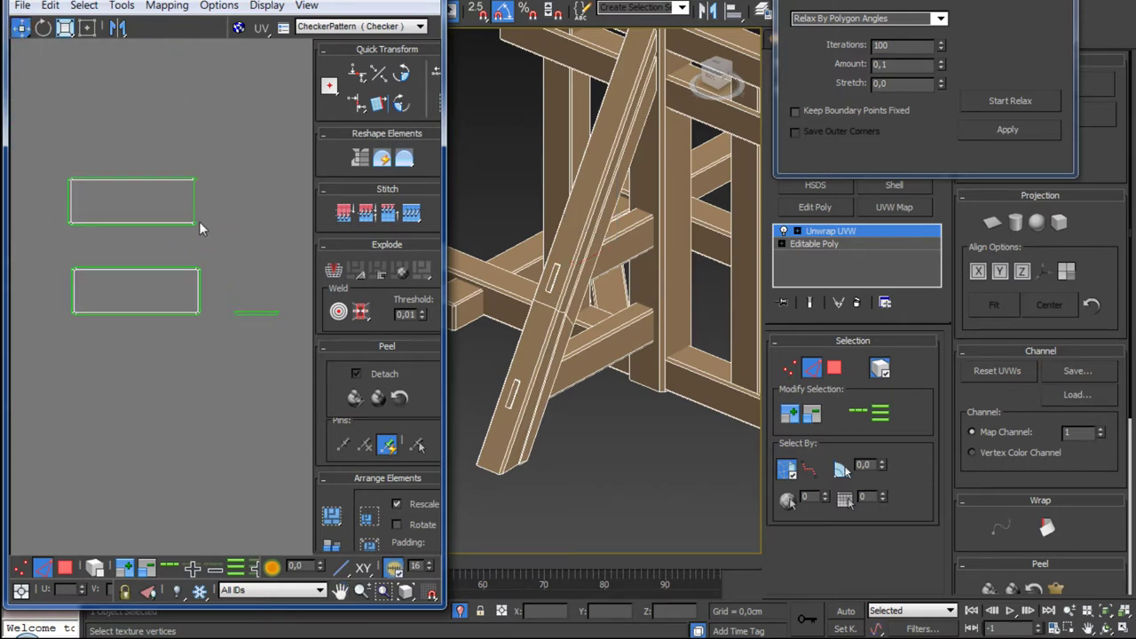
Step: Pick the top rectangle's right edge, then box-select all UV islands and return to face mode
click(194, 211)
middle_drag(217, 266, 214, 363)
scroll(226, 339, down, 2)
scroll(226, 342, down, 1)
scroll(226, 345, down, 3)
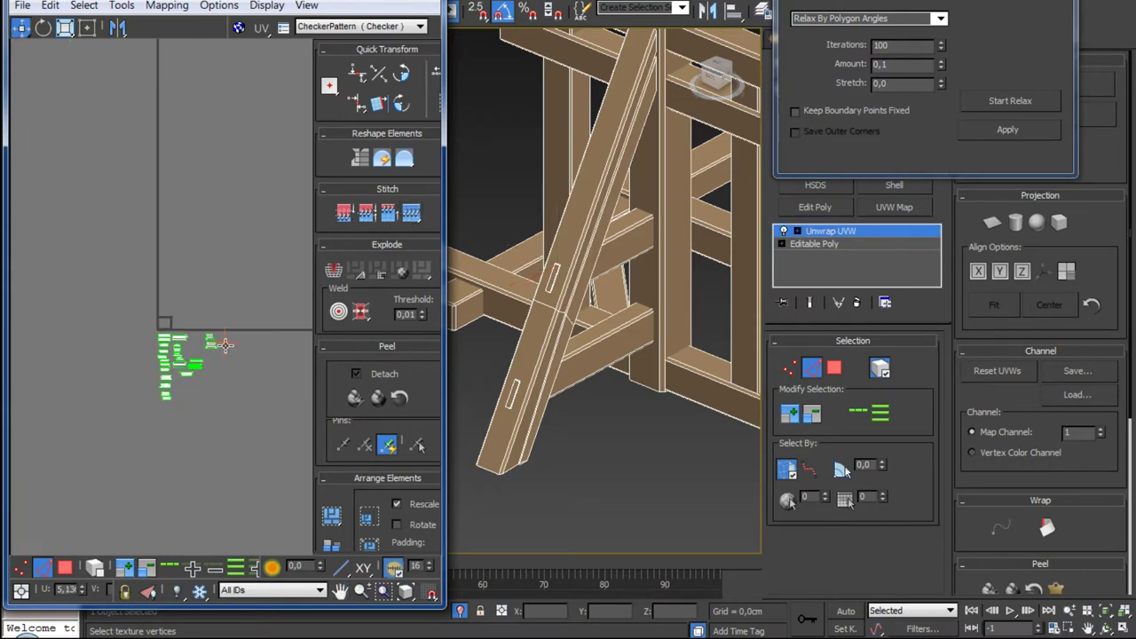
scroll(227, 345, up, 3)
scroll(228, 340, down, 2)
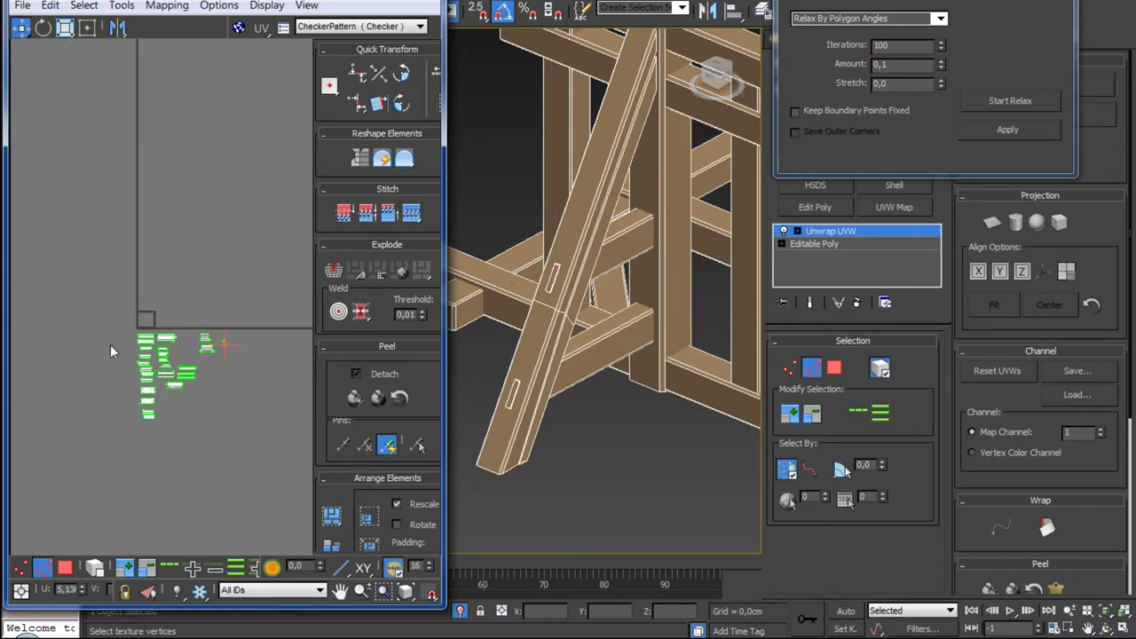
drag(110, 344, 257, 422)
click(64, 568)
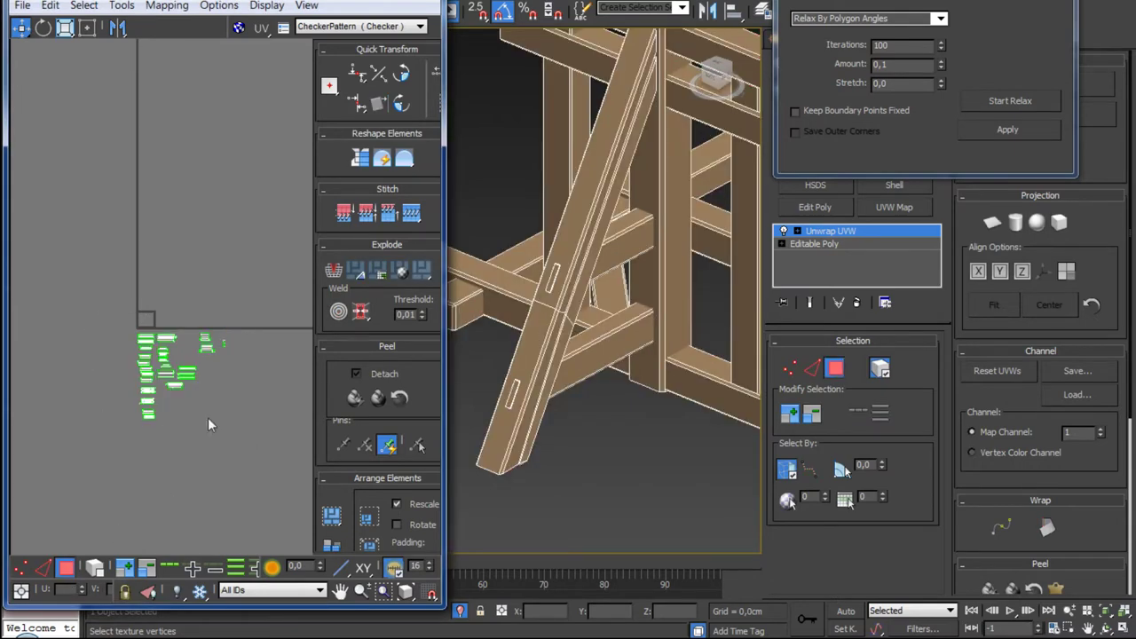
Step: Run a brief Relax pass on the selected beam UV islands
scroll(604, 293, down, 5)
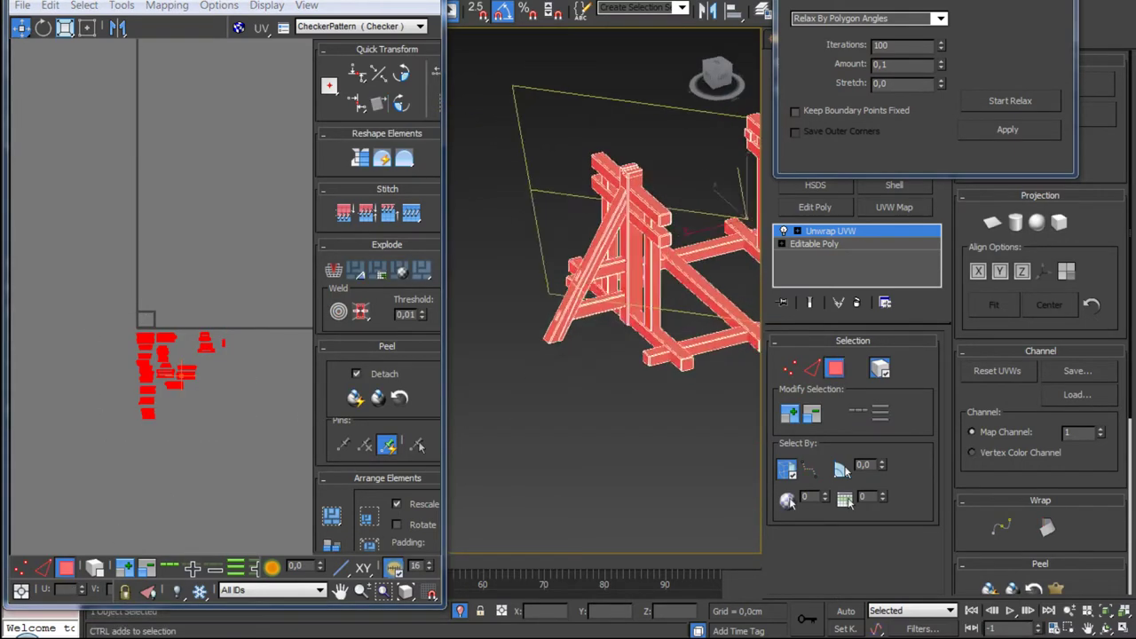
mouse_move(603, 293)
alt+middle_down()
mouse_move(639, 266)
mouse_move(674, 284)
alt+middle_up()
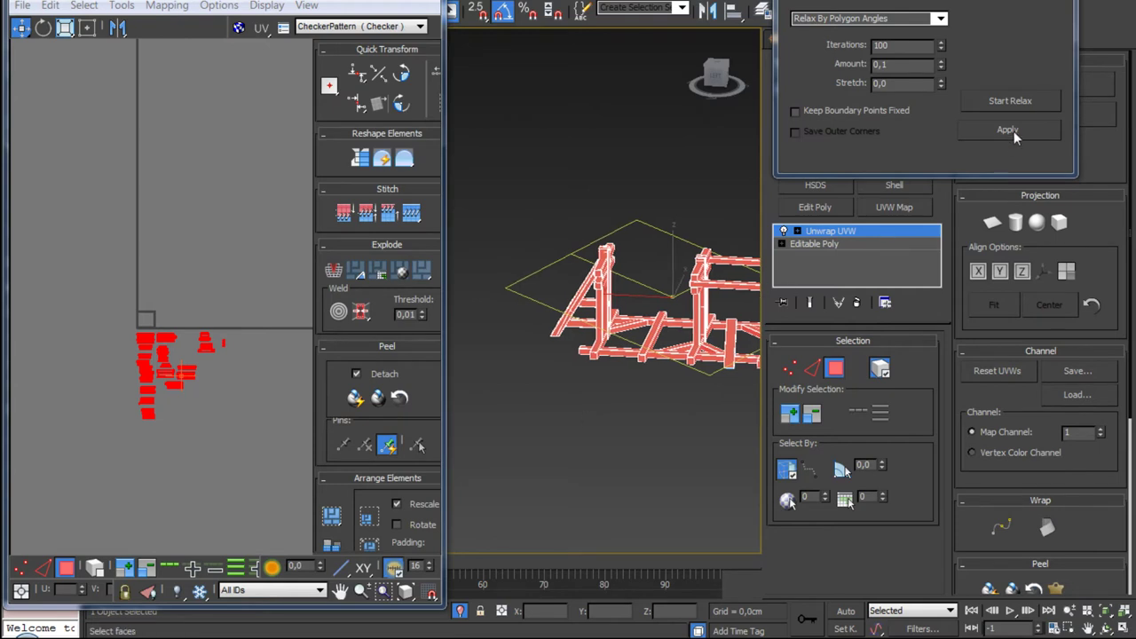
click(1020, 104)
click(1020, 104)
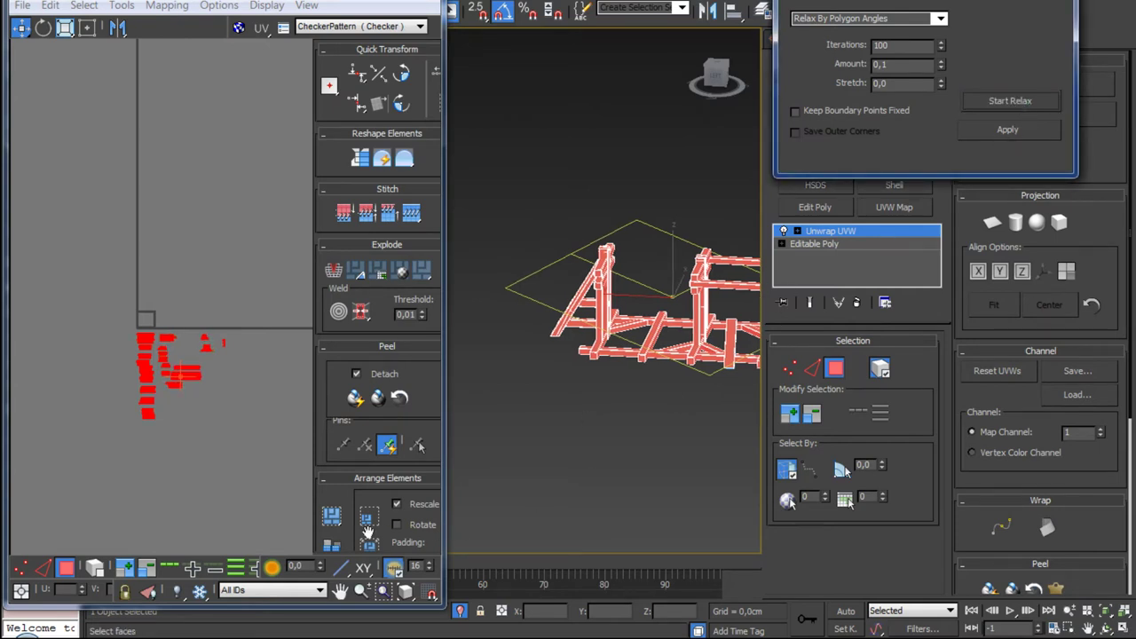
Step: Enlarge the UV editor and repack the islands with Rotate enabled at 0,02 padding
drag(363, 607, 364, 631)
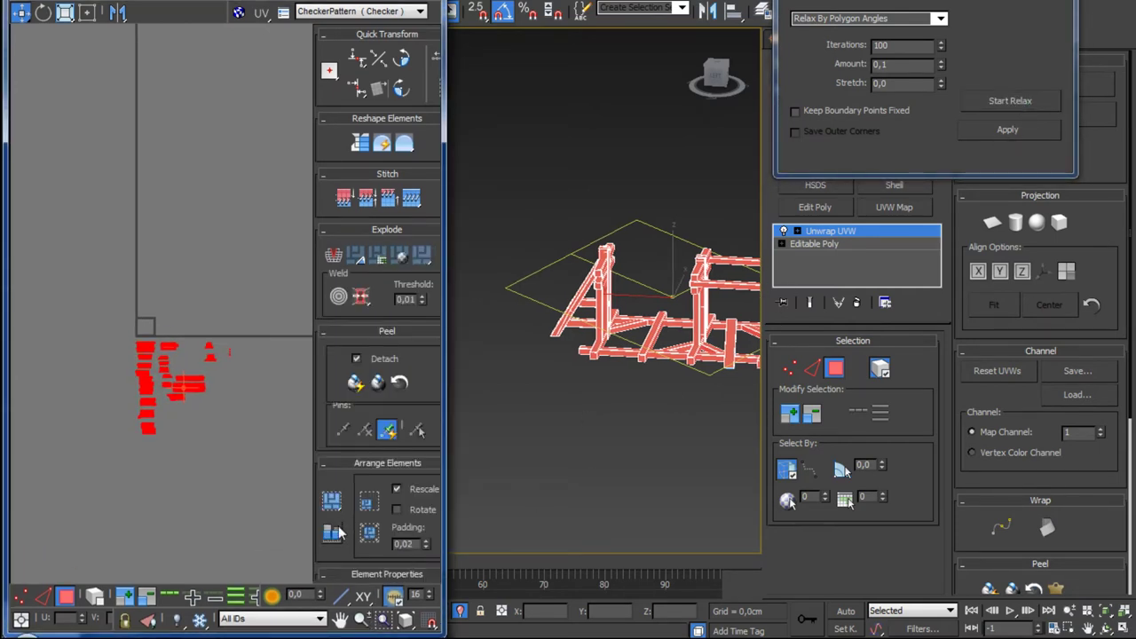
click(397, 508)
click(368, 502)
scroll(168, 371, up, 5)
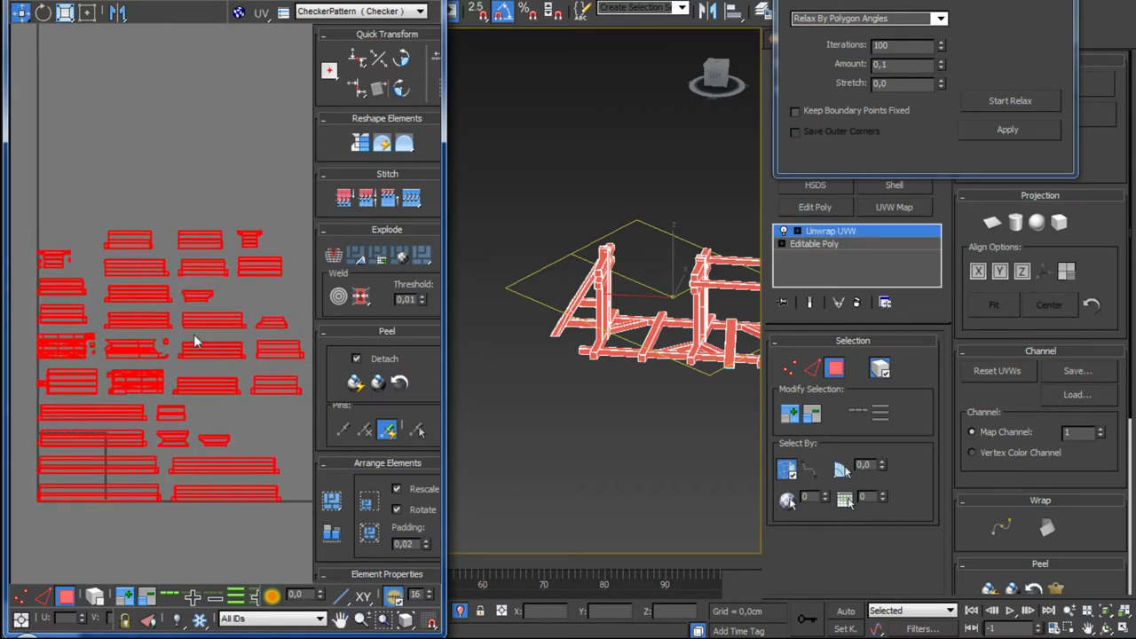
scroll(194, 331, down, 3)
Step: Widen the UV editor and recentre the beam UV islands in view
middle_drag(203, 287, 229, 299)
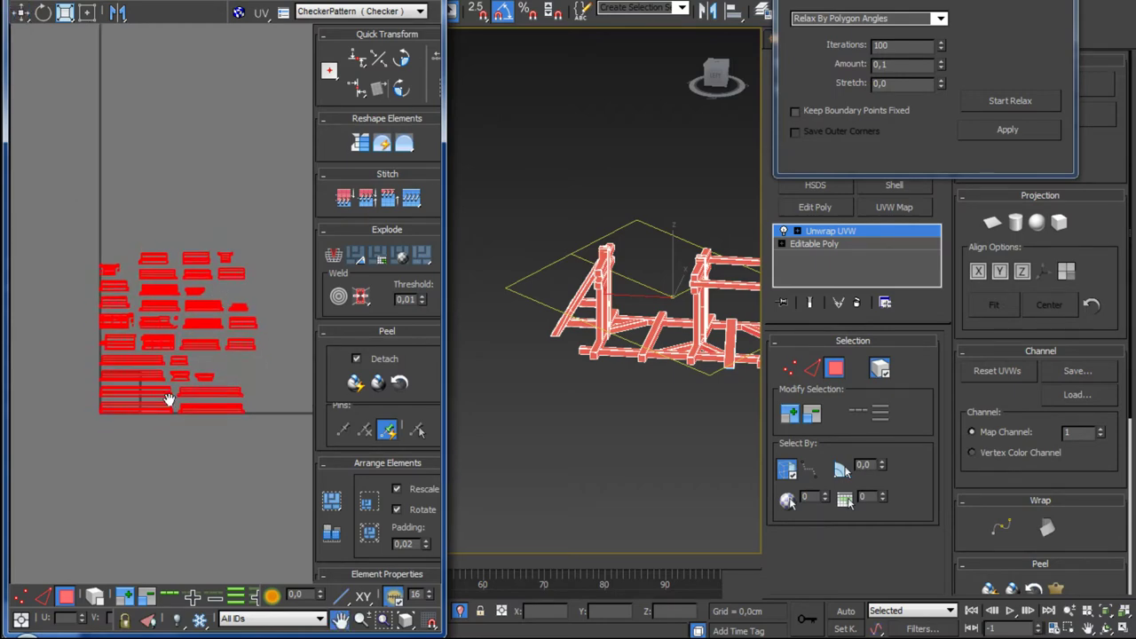
drag(446, 410, 652, 410)
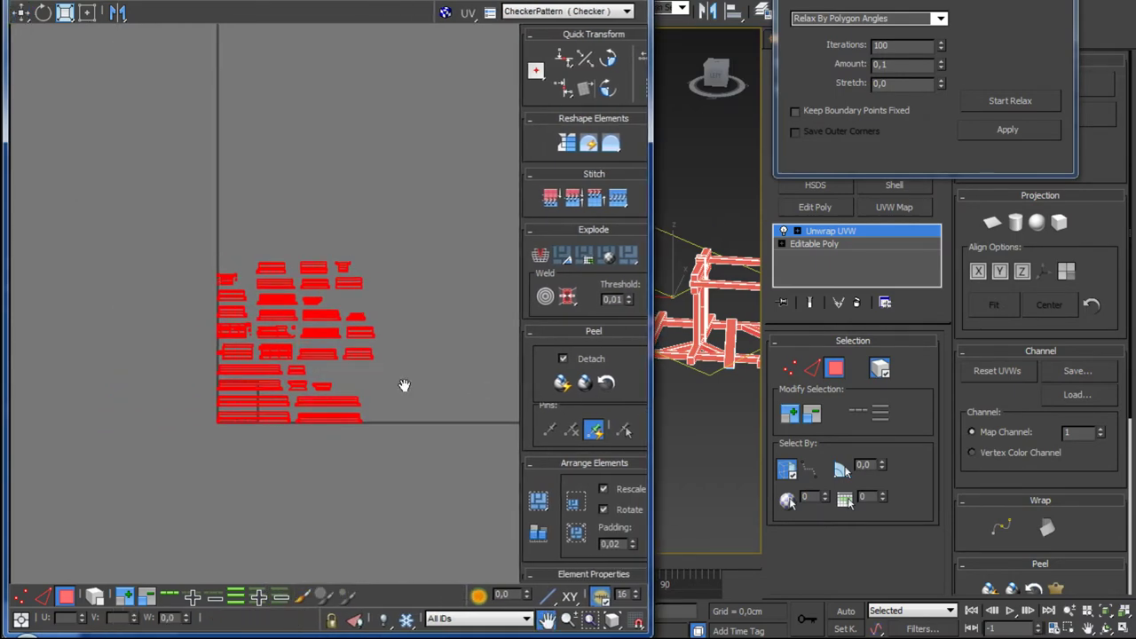
scroll(405, 385, up, 3)
scroll(306, 312, up, 2)
scroll(306, 310, down, 5)
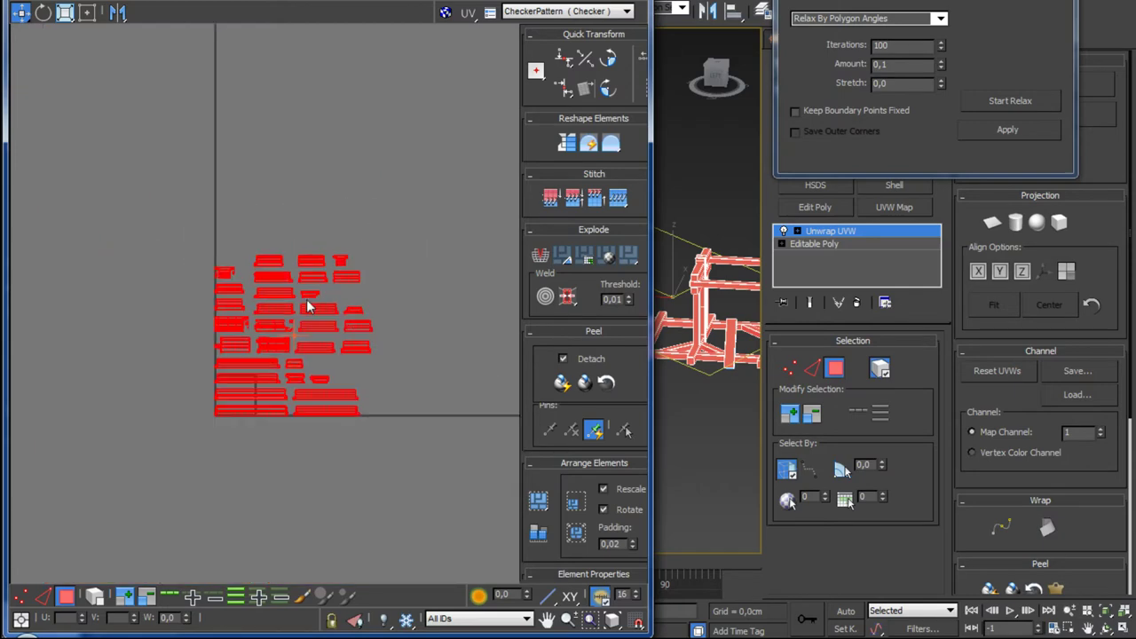
scroll(292, 299, up, 1)
scroll(266, 311, up, 3)
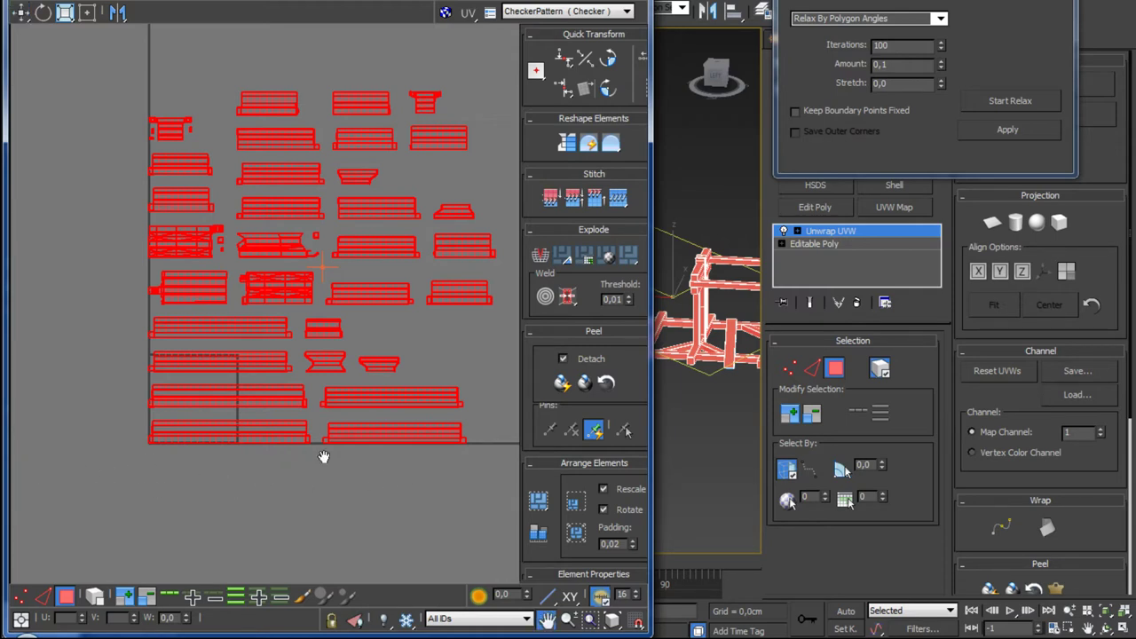
middle_drag(322, 456, 298, 500)
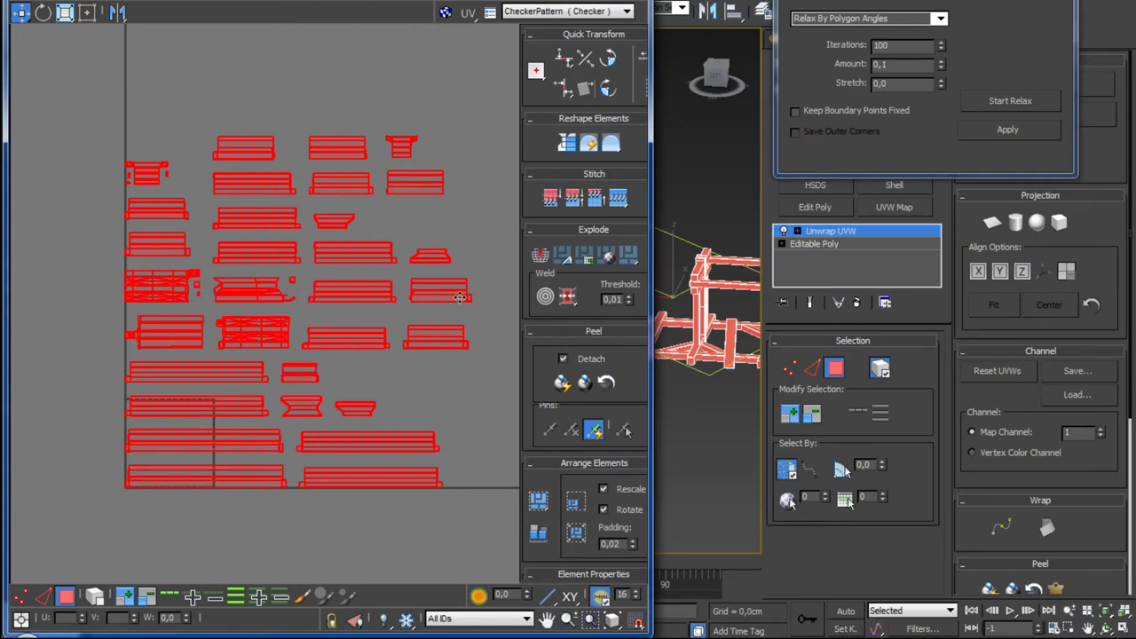
Step: Rotate all beam UV islands by 90 degrees and reframe the layout
click(607, 59)
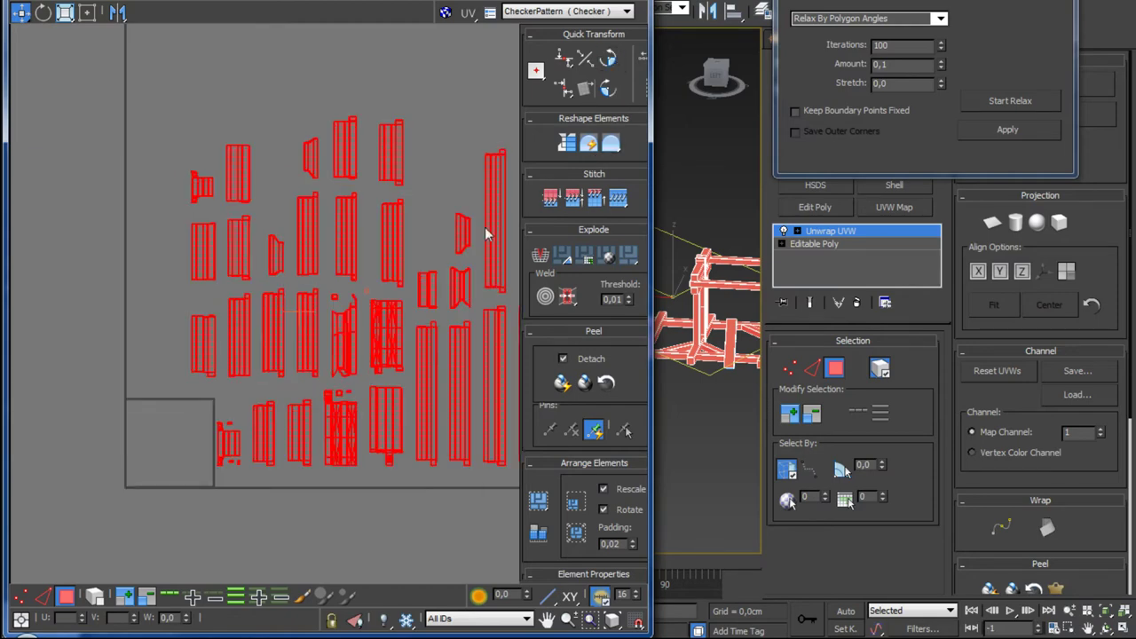
scroll(393, 329, down, 3)
scroll(288, 342, up, 1)
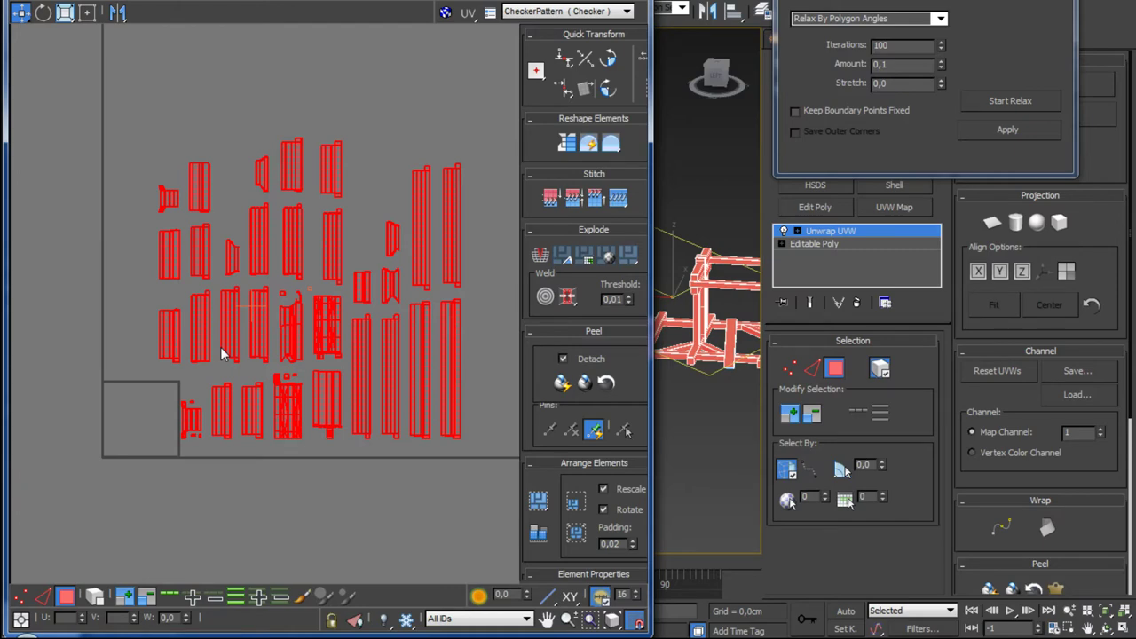
middle_drag(231, 359, 298, 319)
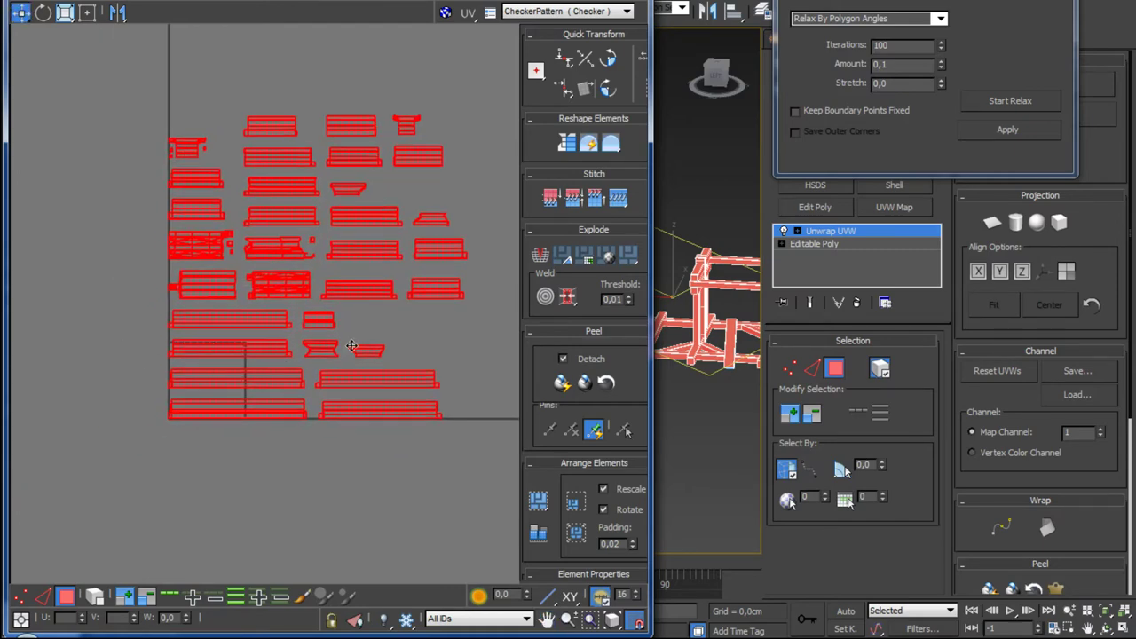
middle_drag(365, 326, 317, 365)
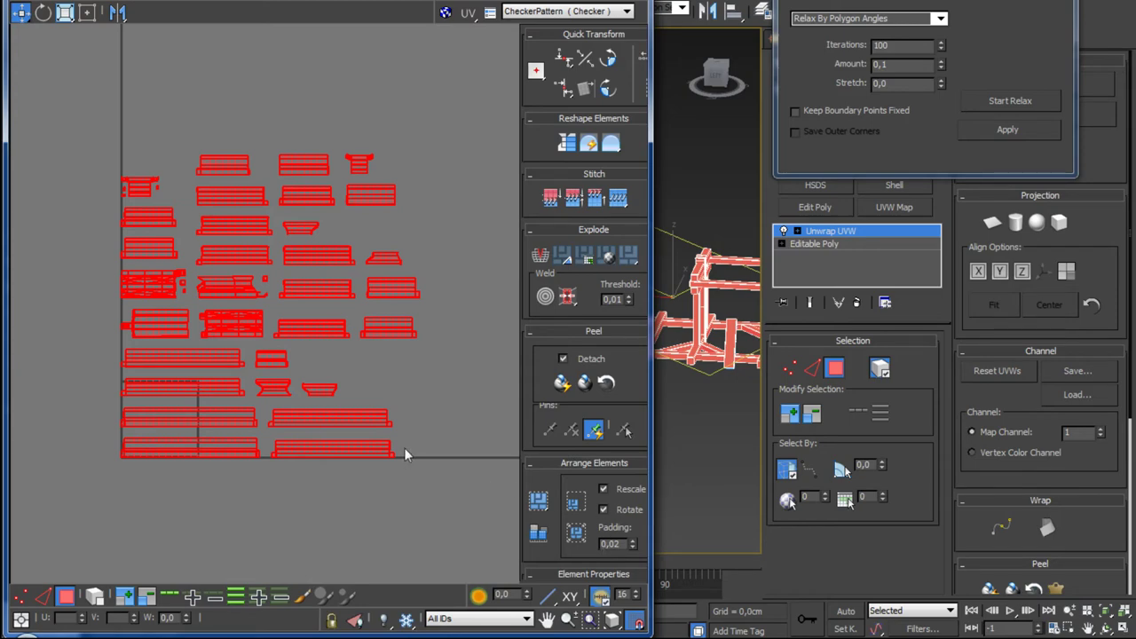
scroll(391, 447, down, 1)
scroll(372, 337, up, 3)
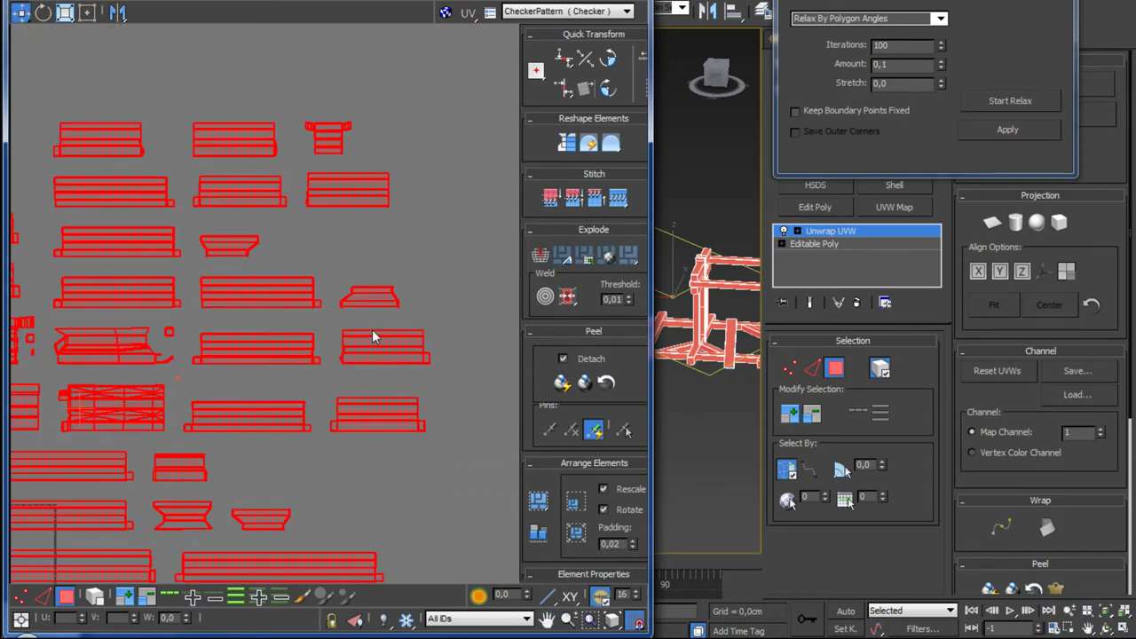
scroll(372, 337, down, 2)
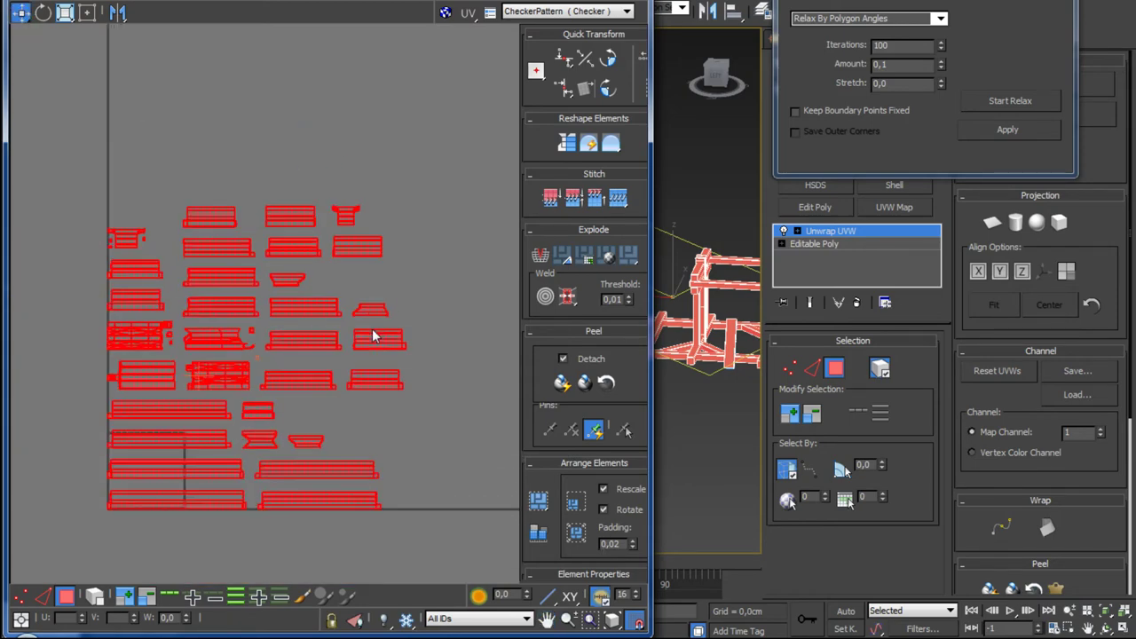
Step: Pack the rotated islands tightly into the 0–1 UV square at 0,02 padding
click(539, 502)
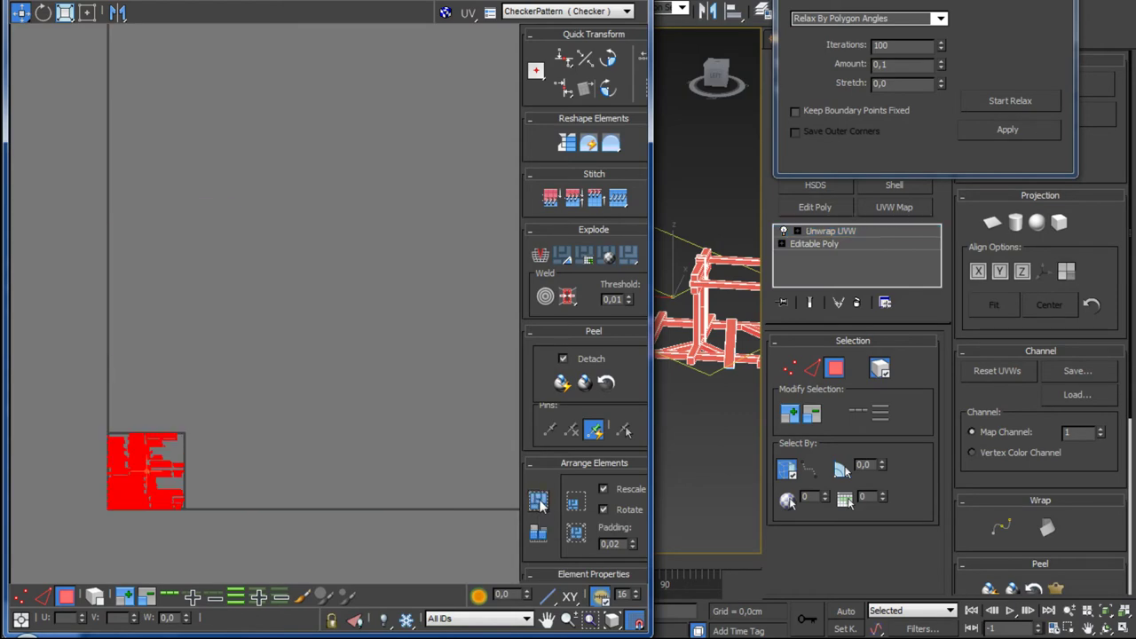
scroll(240, 479, up, 1)
scroll(235, 348, up, 1)
scroll(235, 342, up, 2)
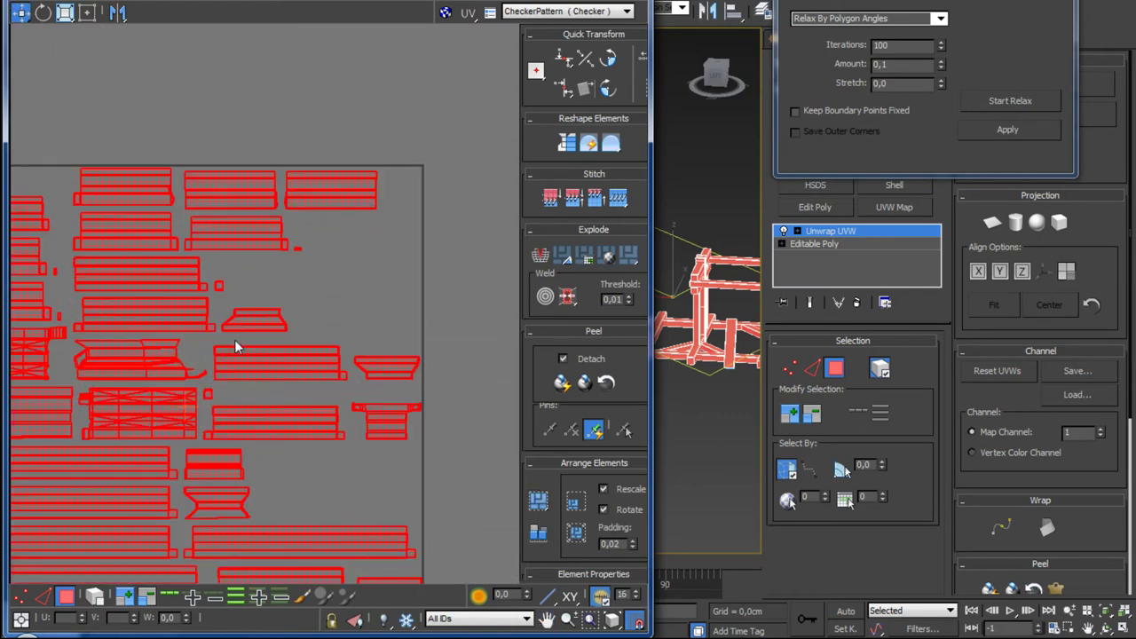
scroll(235, 341, down, 2)
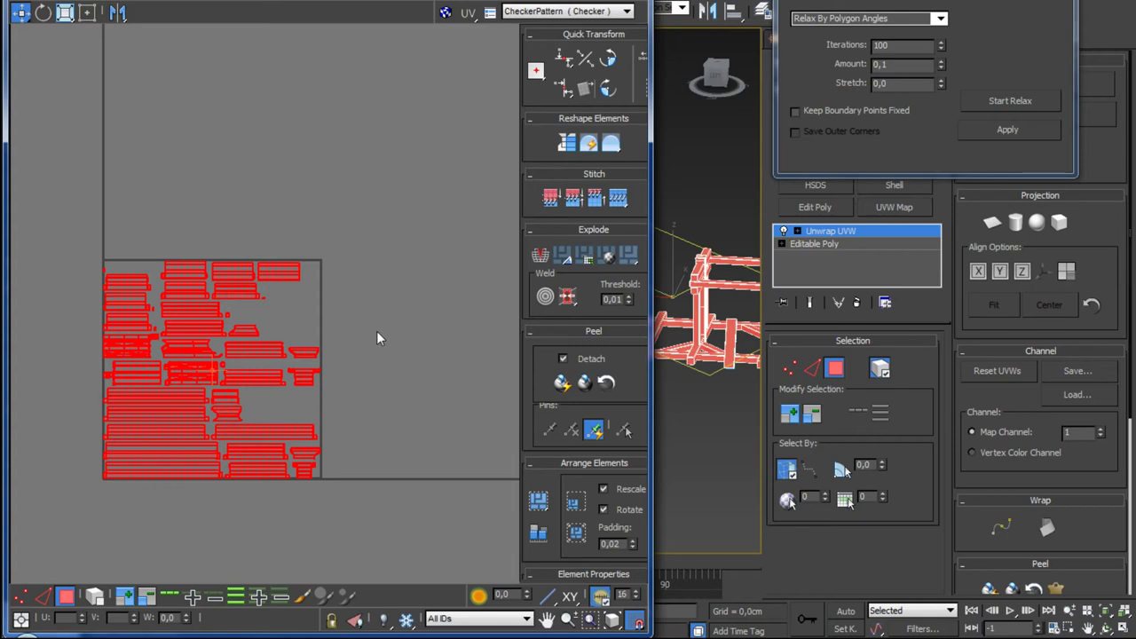
Step: Narrow the UV editor and orbit the scaffold to check the packed layout
alt+middle_drag(741, 322, 723, 354)
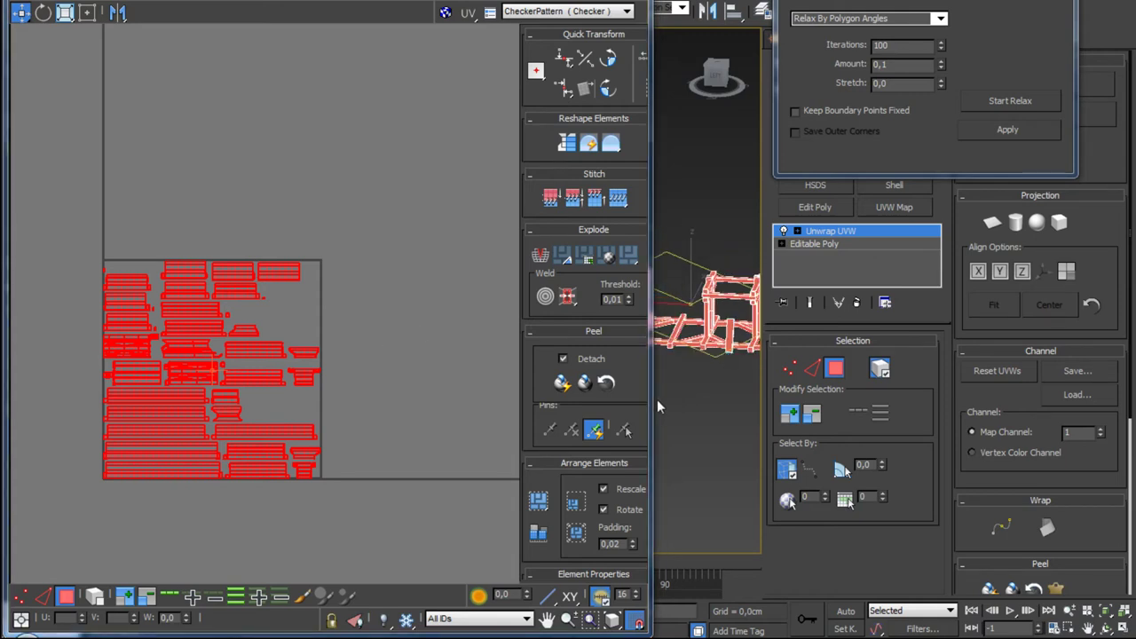
drag(651, 397, 551, 397)
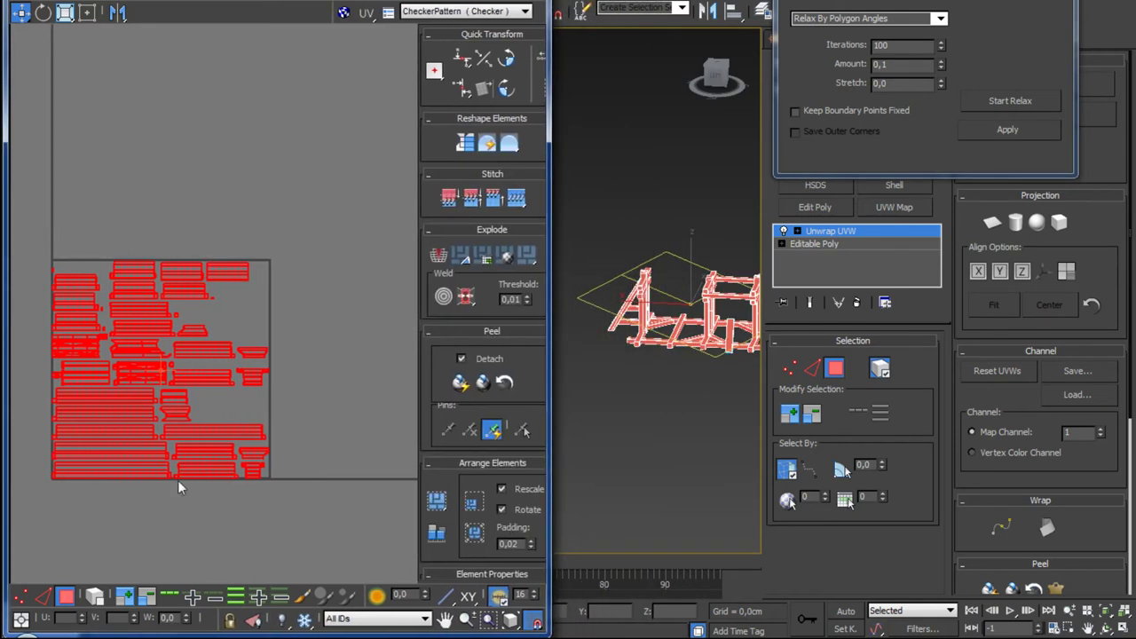
mouse_move(664, 324)
alt+middle_down()
mouse_move(684, 412)
mouse_move(615, 411)
mouse_move(661, 396)
alt+middle_up()
scroll(651, 413, up, 5)
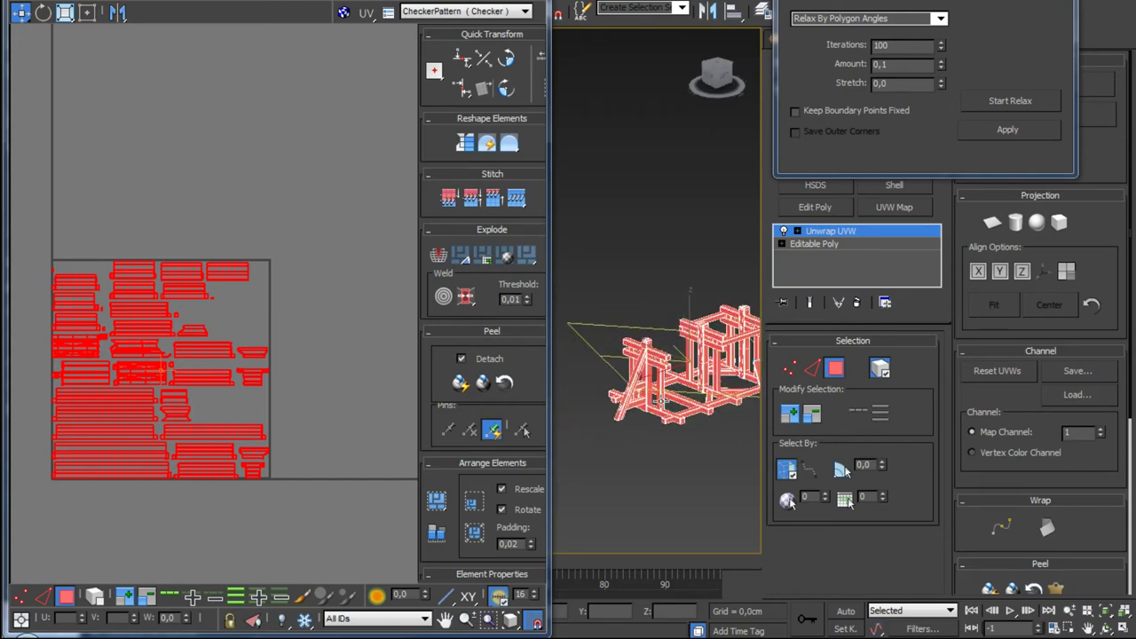
scroll(661, 396, up, 4)
mouse_move(547, 448)
mouse_down()
mouse_move(418, 448)
mouse_move(446, 448)
mouse_up()
mouse_move(178, 357)
middle_down()
mouse_move(228, 338)
mouse_move(250, 345)
middle_up()
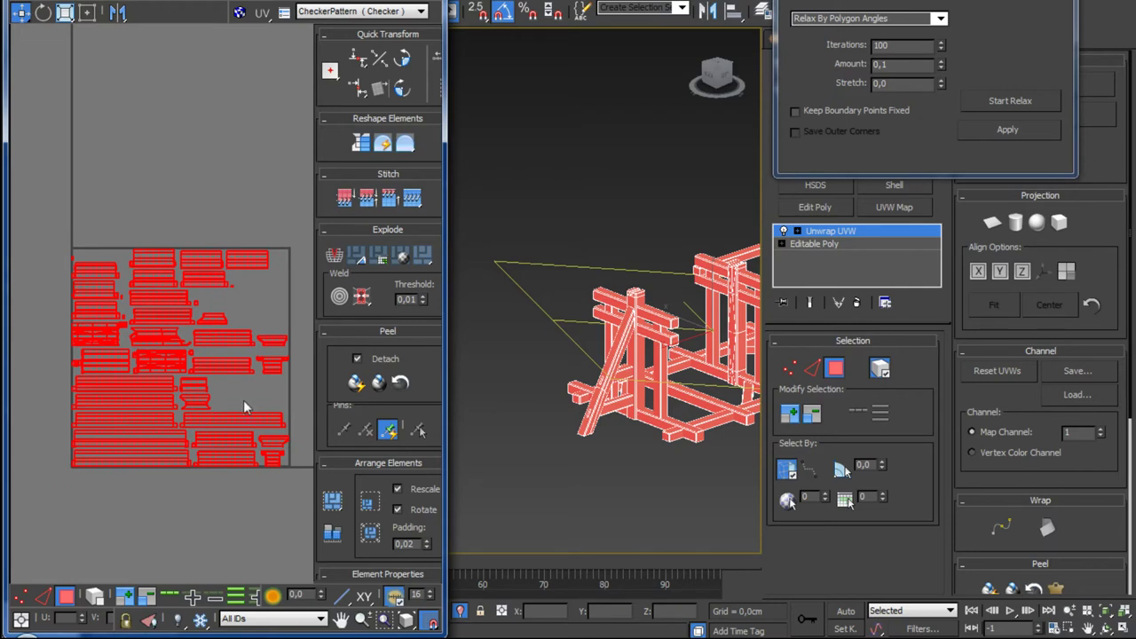
middle_drag(244, 399, 199, 404)
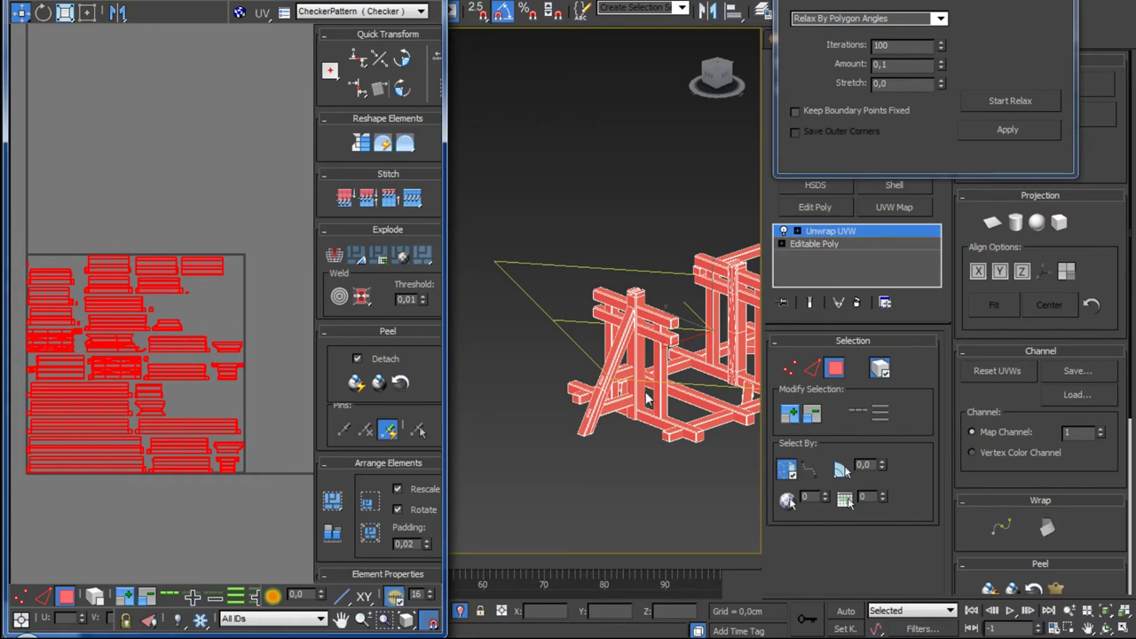
scroll(646, 401, up, 3)
scroll(601, 414, up, 2)
Step: Exit isolation to show the full mill scene from a low front view
click(461, 611)
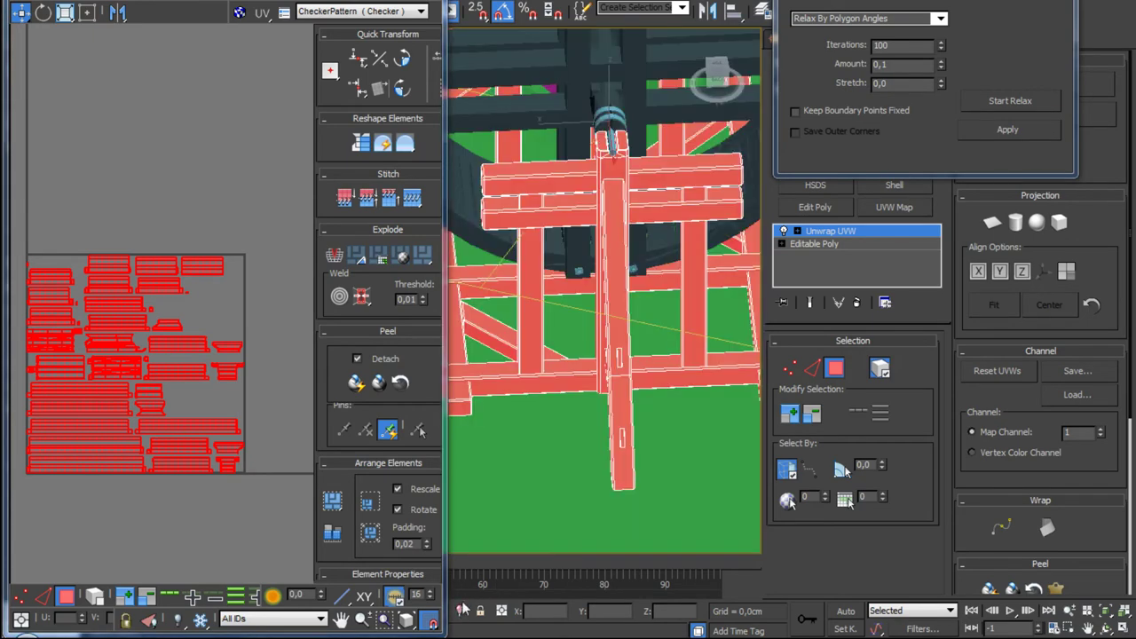
scroll(566, 380, down, 5)
mouse_move(566, 381)
alt+middle_down()
mouse_move(585, 355)
mouse_move(714, 463)
mouse_move(573, 460)
mouse_move(692, 419)
mouse_move(553, 359)
alt+middle_up()
scroll(553, 360, up, 5)
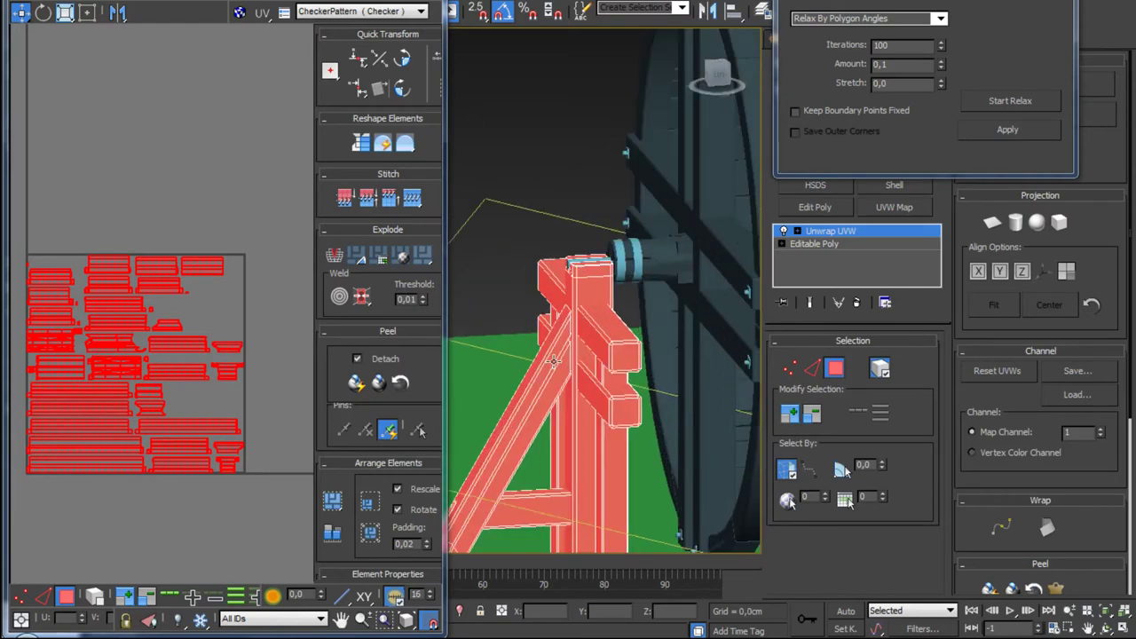
Step: Reselect the diagonal beam, top cap and both horizontal beams to locate their UVs
click(506, 256)
click(536, 380)
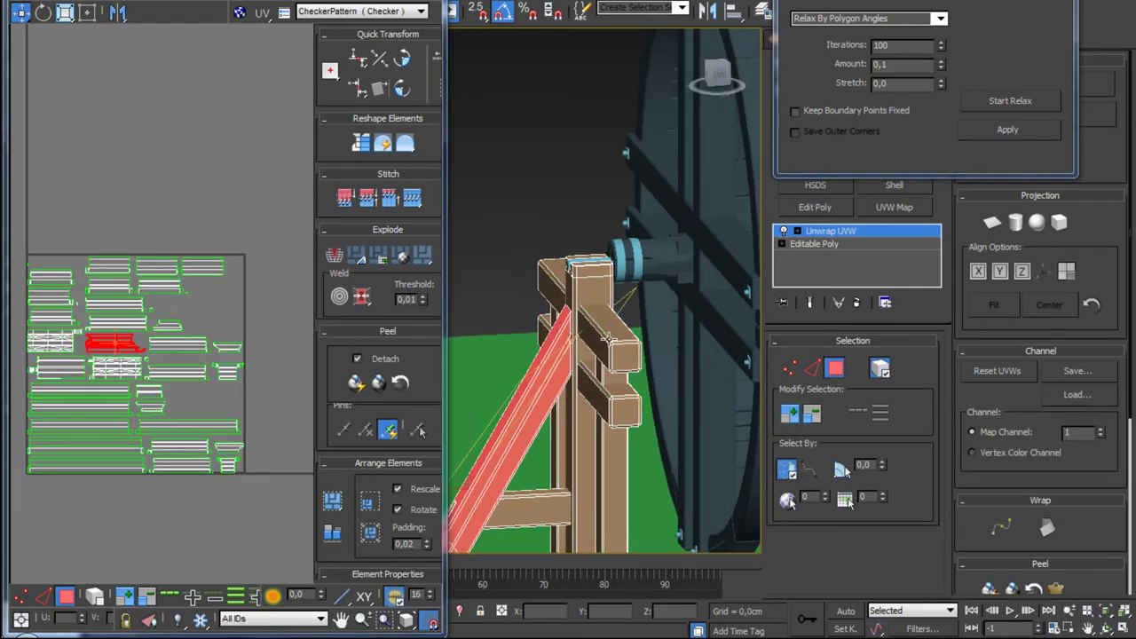
click(608, 337)
ctrl+click(602, 392)
ctrl+click(547, 393)
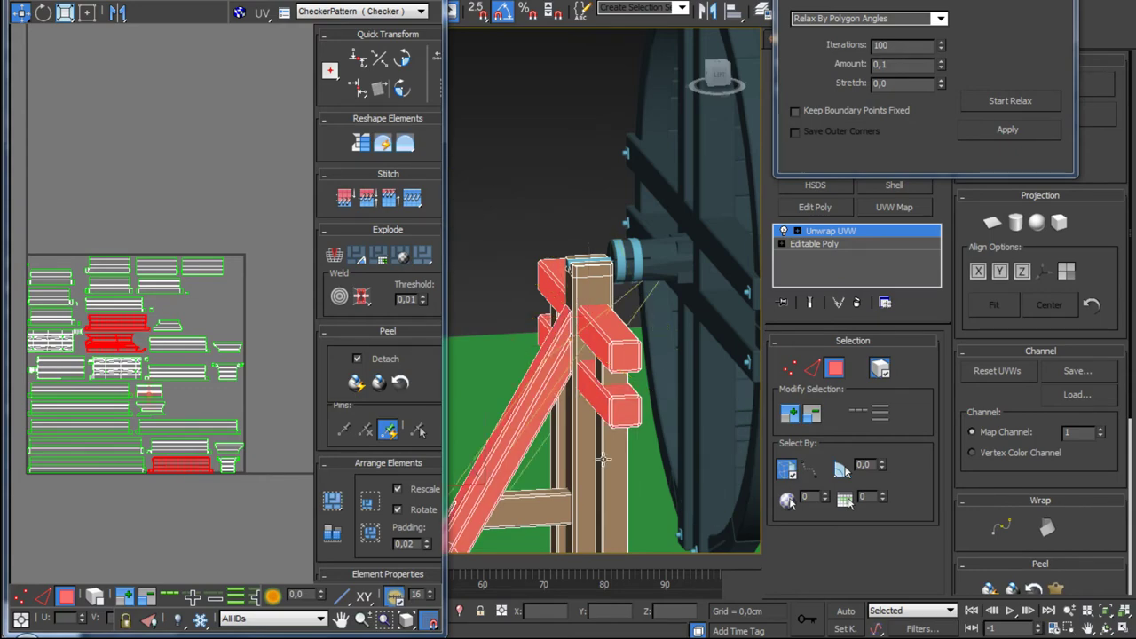
Step: Add more beam pieces to the selection while orbiting around the wheel and frame
scroll(602, 458, down, 5)
mouse_move(602, 459)
alt+middle_down()
mouse_move(542, 408)
mouse_move(466, 401)
alt+middle_up()
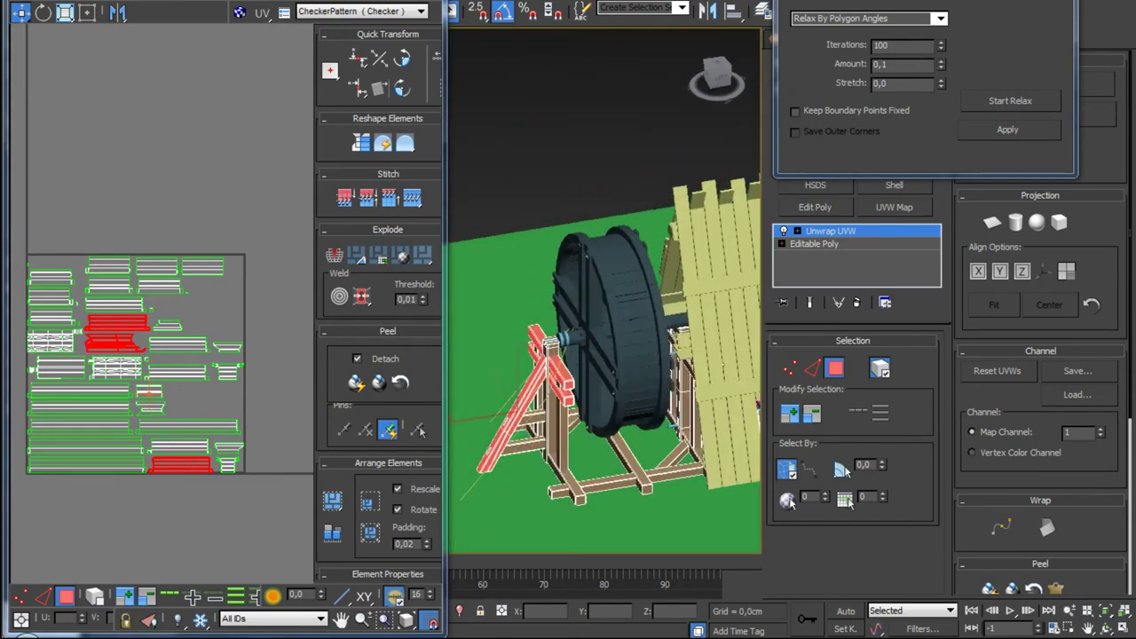
scroll(514, 437, up, 3)
scroll(514, 437, up, 2)
ctrl+click(515, 441)
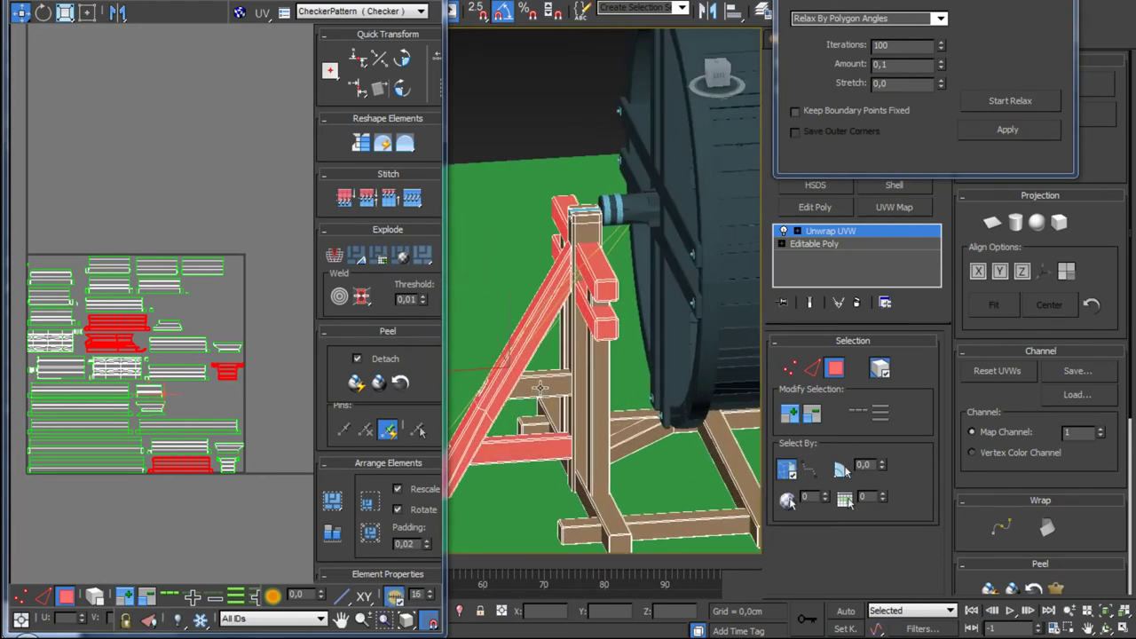
ctrl+click(546, 387)
mouse_move(545, 387)
alt+middle_down()
mouse_move(501, 383)
mouse_move(585, 374)
alt+middle_up()
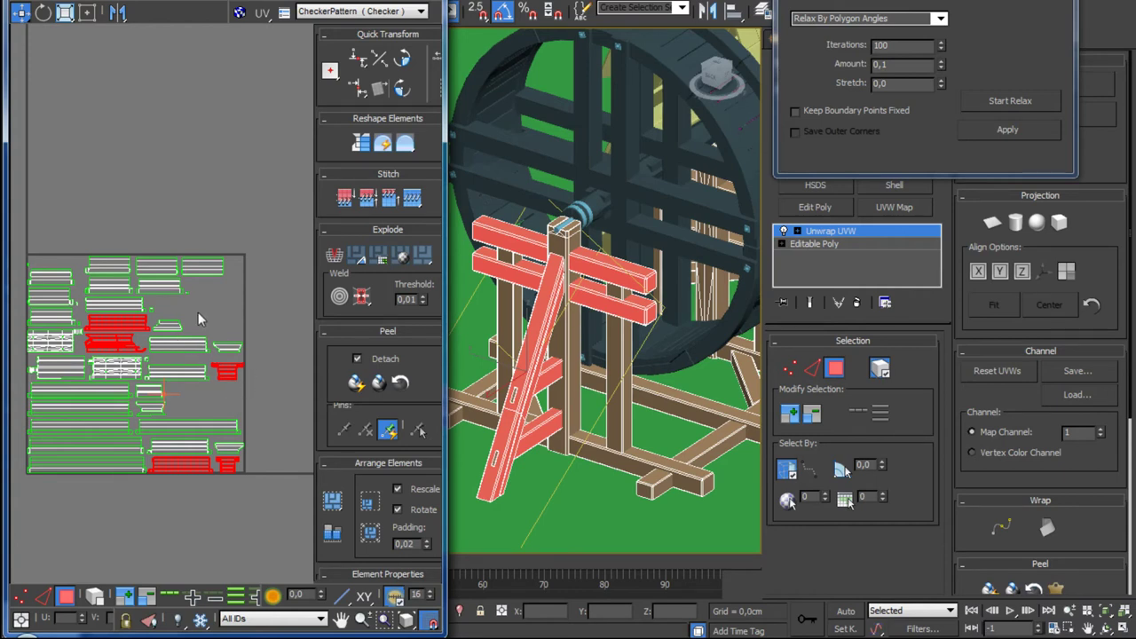
scroll(496, 343, down, 3)
alt+middle_drag(495, 343, 566, 373)
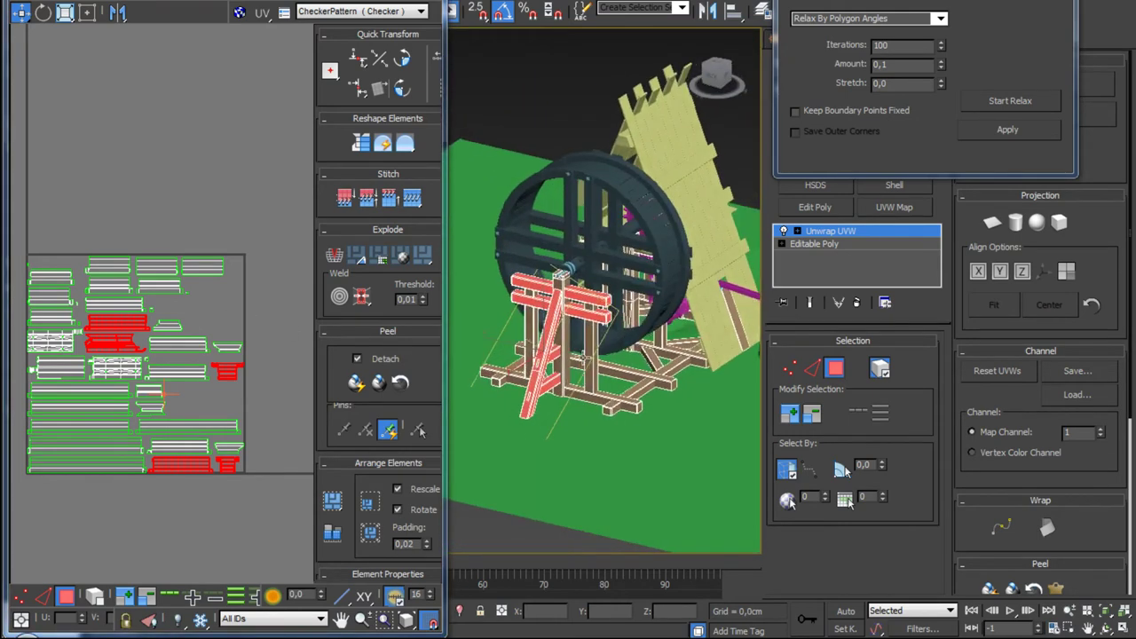
Step: Toggle Freeform Mode, clear the UV selection and zoom out to the whole layout
click(86, 13)
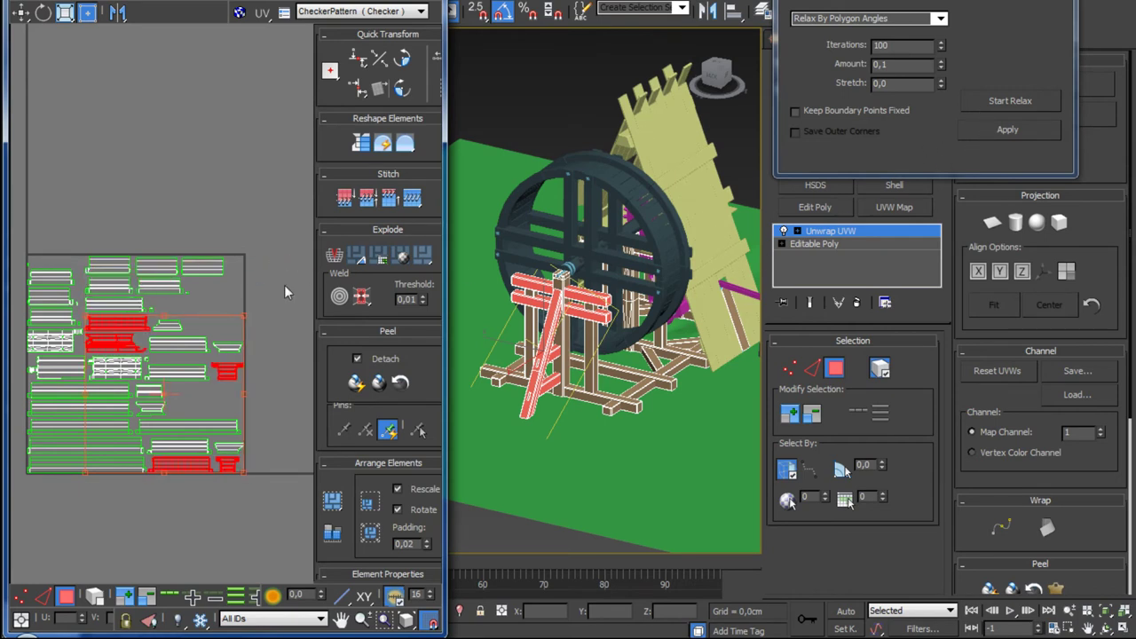
click(257, 289)
ctrl+alt+middle_drag(259, 287, 202, 265)
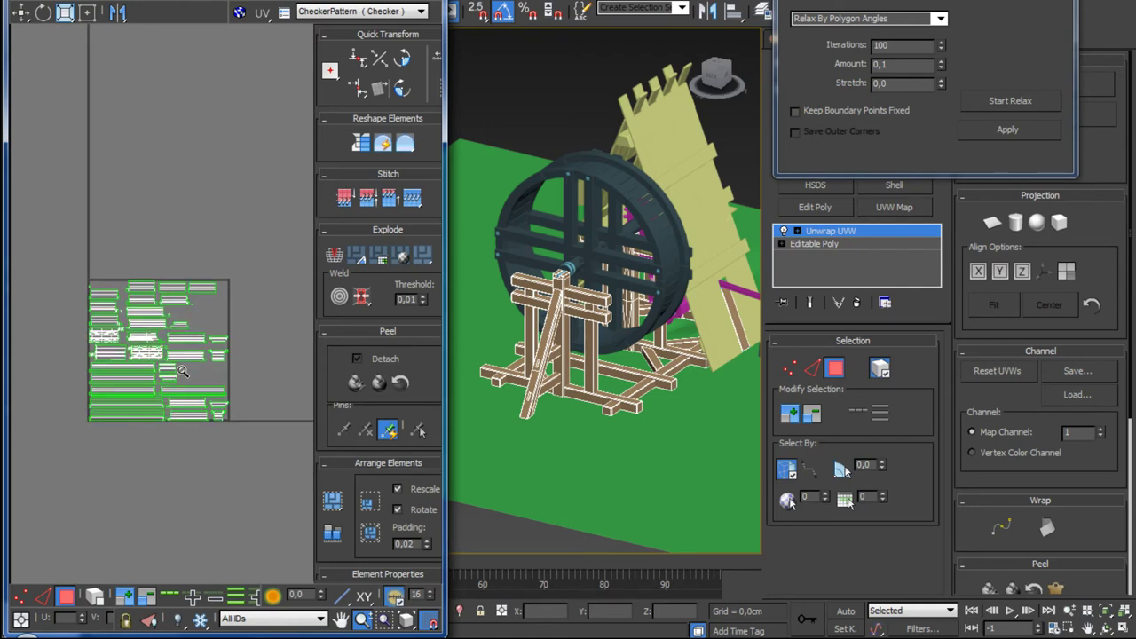
right_click(202, 265)
scroll(255, 281, down, 4)
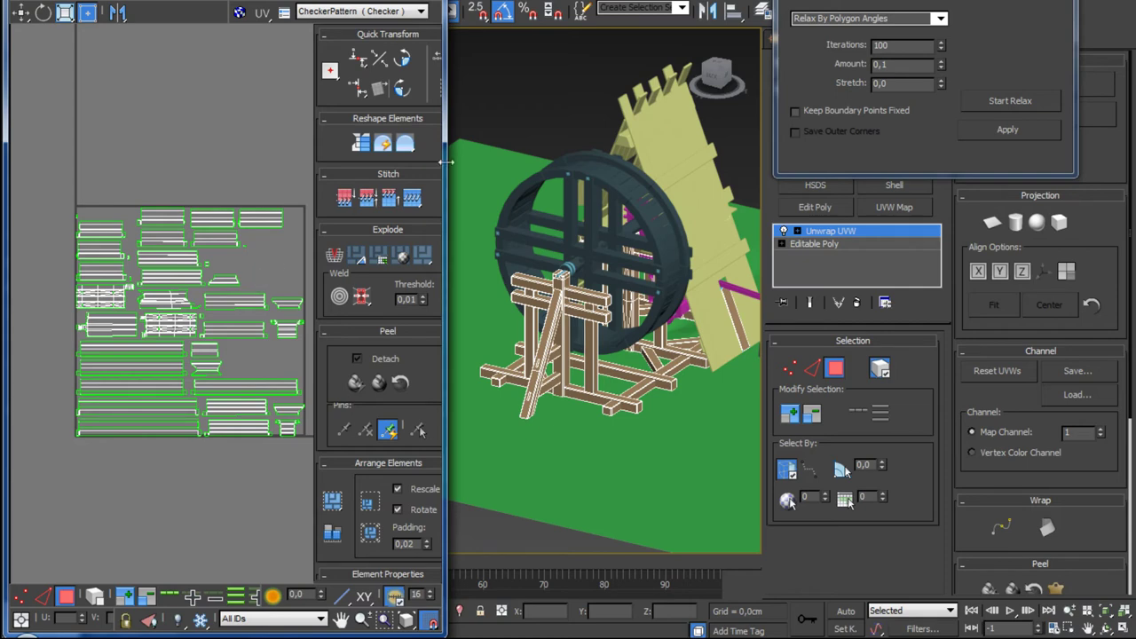
right_click(872, 233)
Step: Collapse the beams' Unwrap UVW into Editable Poly and reselect the wooden support beams
click(965, 389)
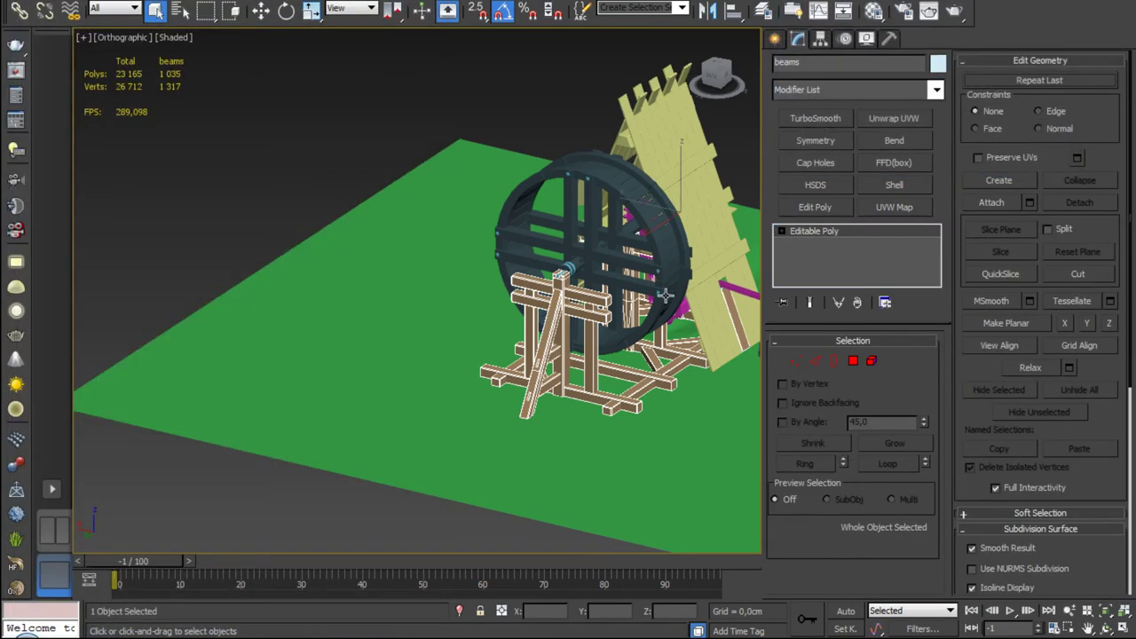
middle_drag(664, 295, 529, 296)
click(527, 255)
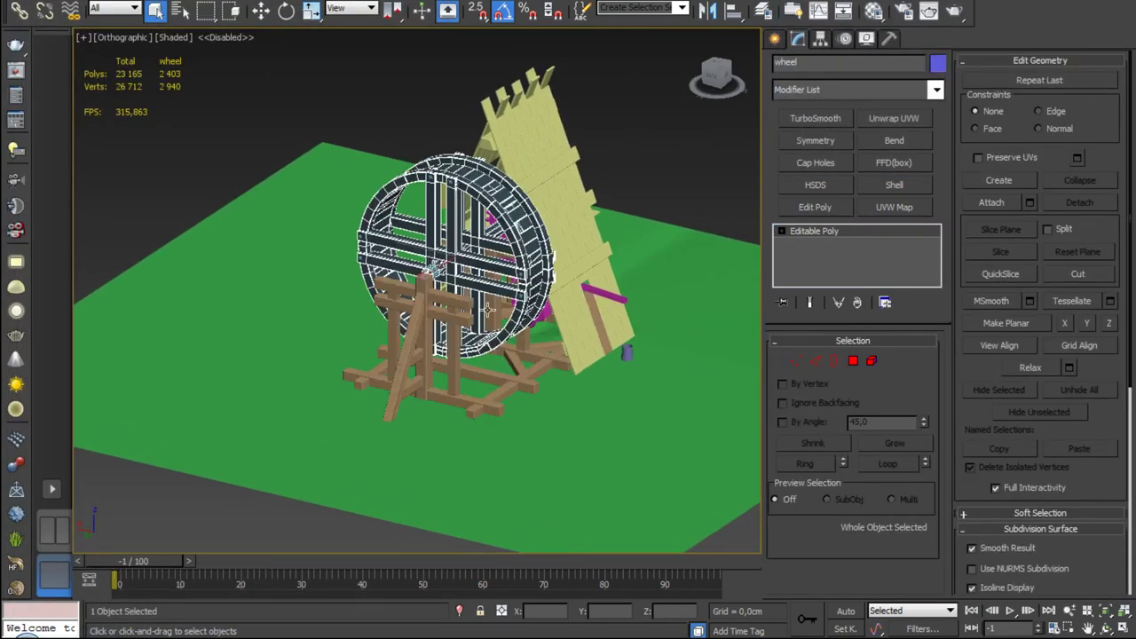
click(464, 318)
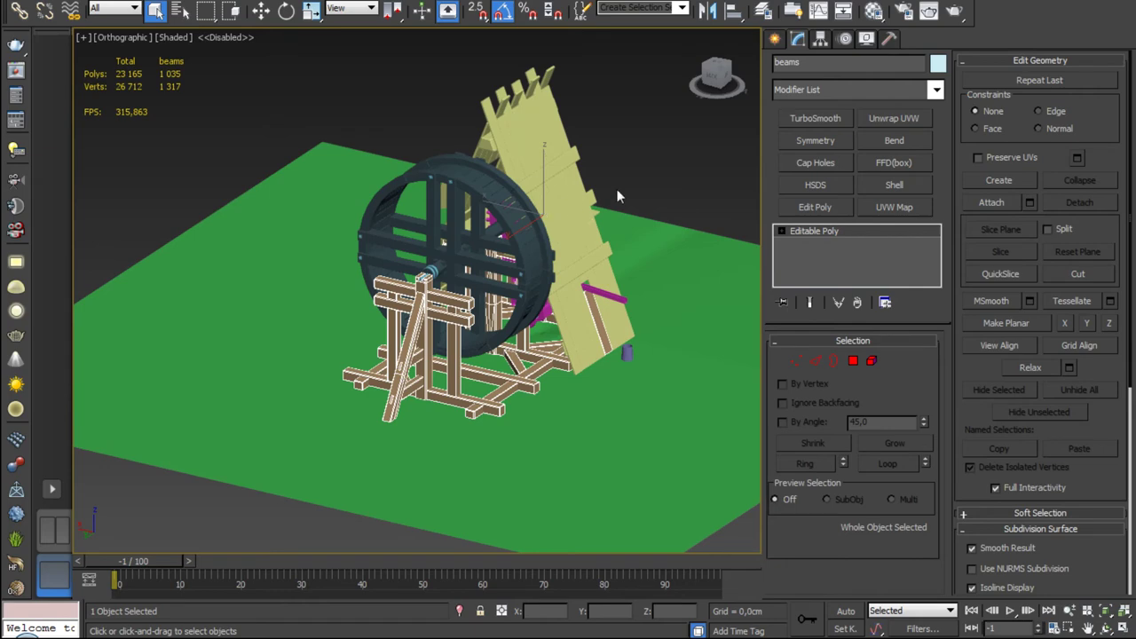
scroll(618, 188, down, 3)
mouse_move(618, 189)
alt+middle_down()
mouse_move(343, 246)
mouse_move(489, 254)
mouse_move(561, 242)
mouse_move(574, 290)
alt+middle_up()
Step: Isolate the beams with a second object, inspect them, then show the whole scene
ctrl+click(560, 242)
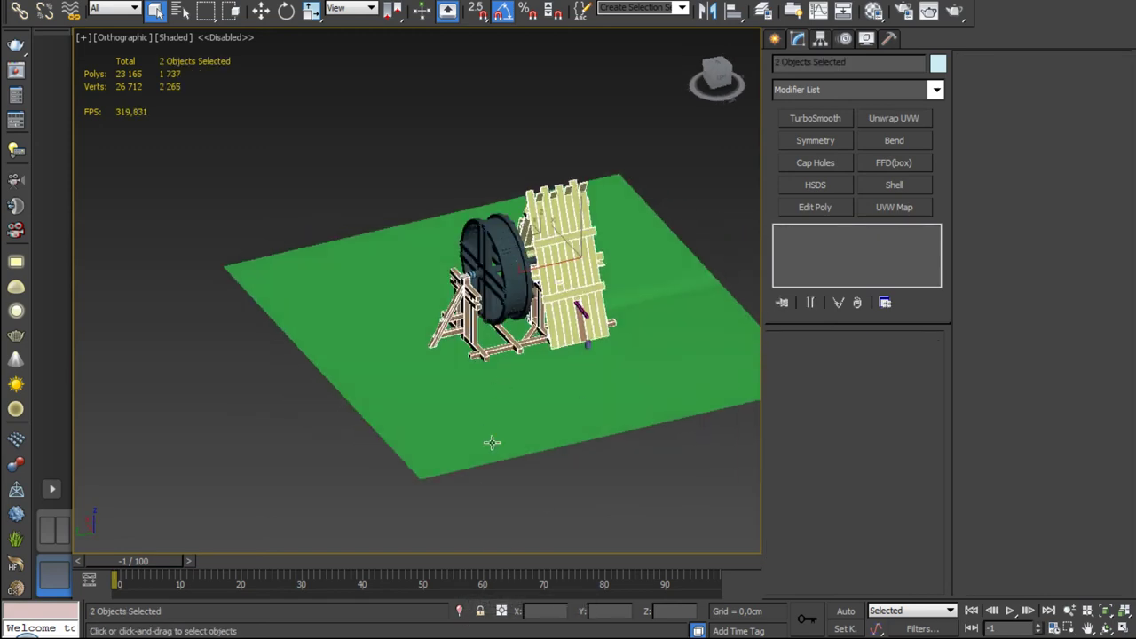
click(460, 611)
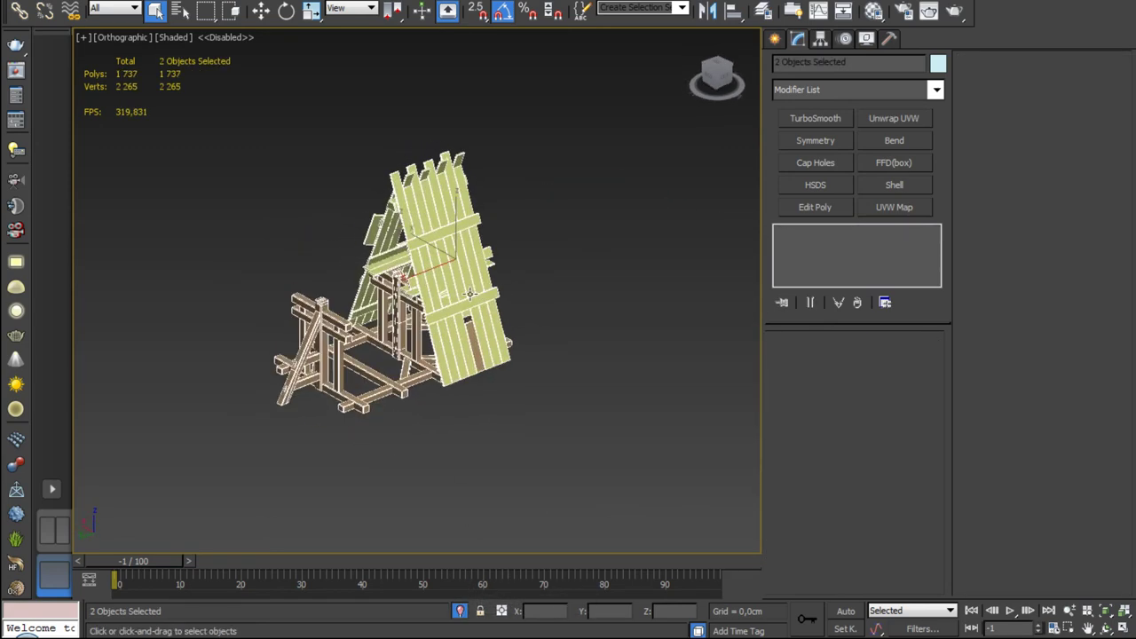
alt+middle_drag(417, 373, 537, 400)
click(460, 610)
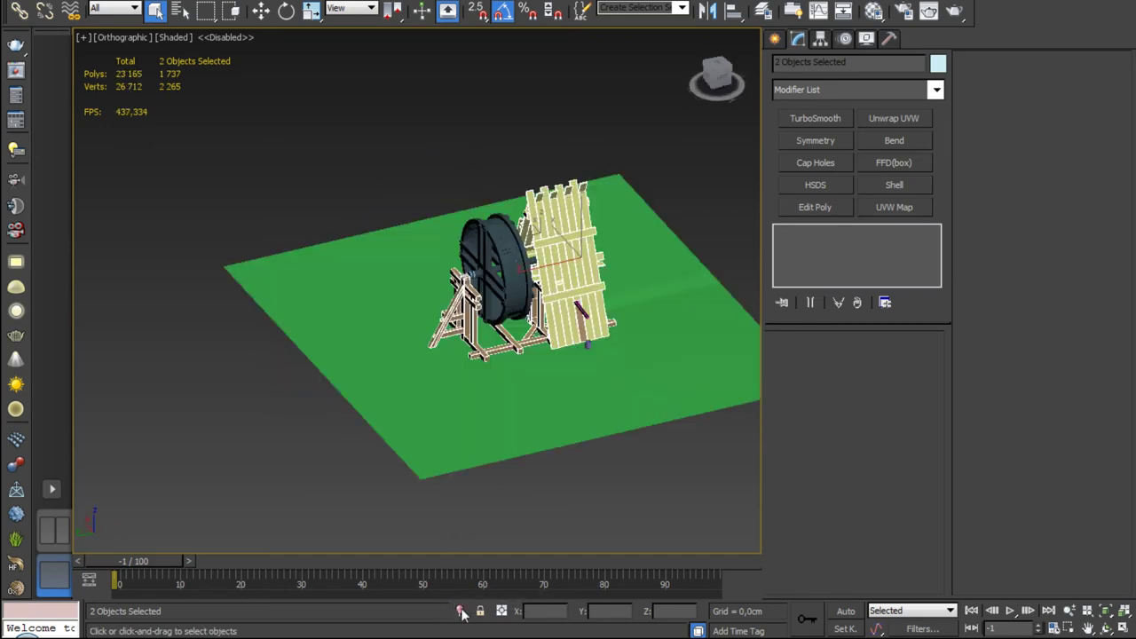
alt+middle_drag(558, 353, 604, 367)
scroll(555, 321, up, 5)
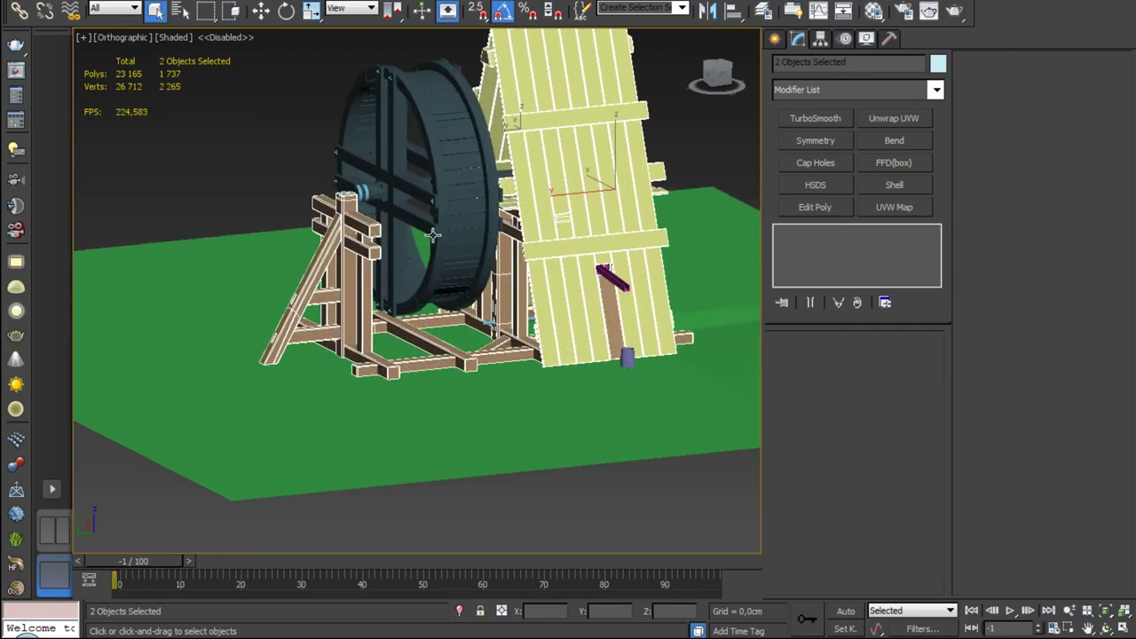
Step: Select the water wheel along with another object, the vertical shaft and the magenta lever
click(405, 222)
alt+middle_drag(381, 344, 390, 266)
scroll(381, 235, up, 4)
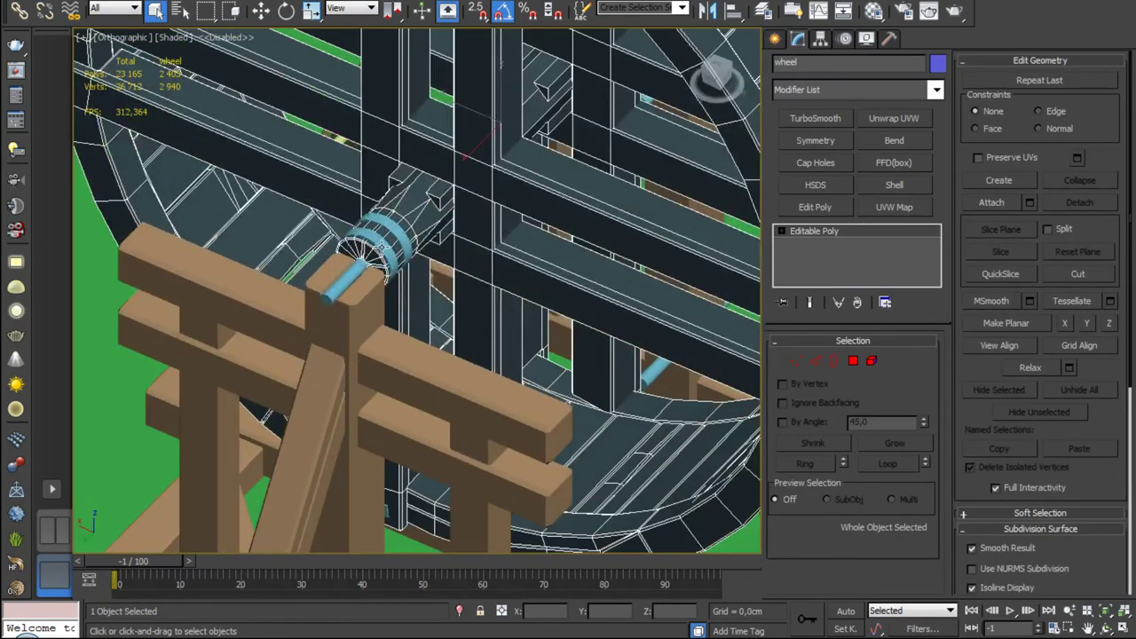
ctrl+click(382, 246)
scroll(408, 146, down, 5)
alt+middle_drag(408, 146, 410, 169)
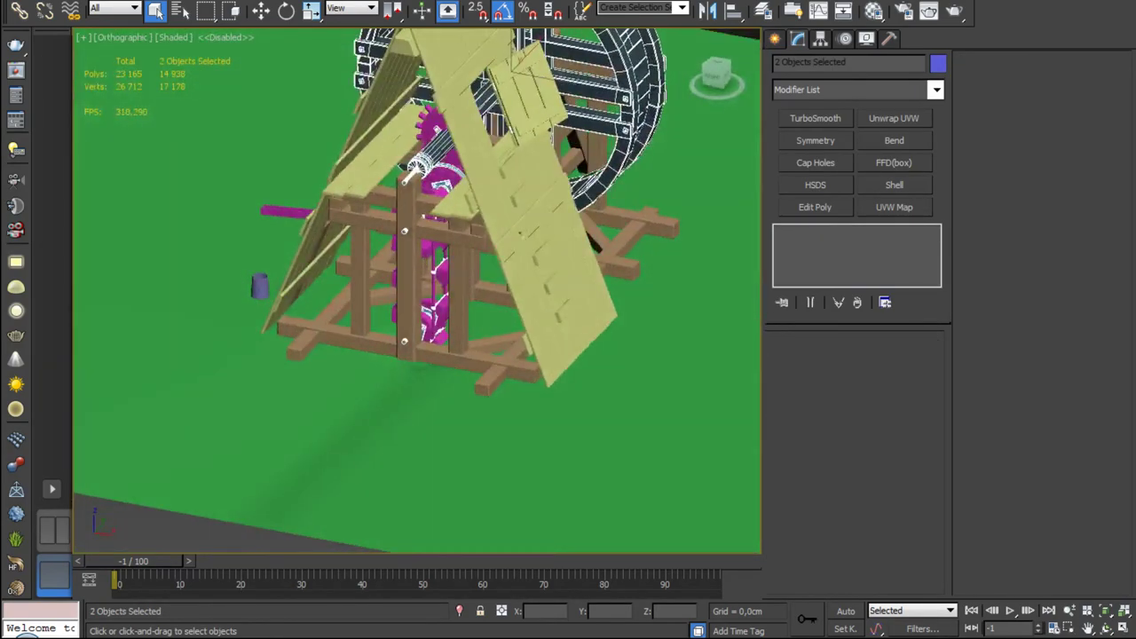
scroll(410, 169, up, 4)
ctrl+click(436, 275)
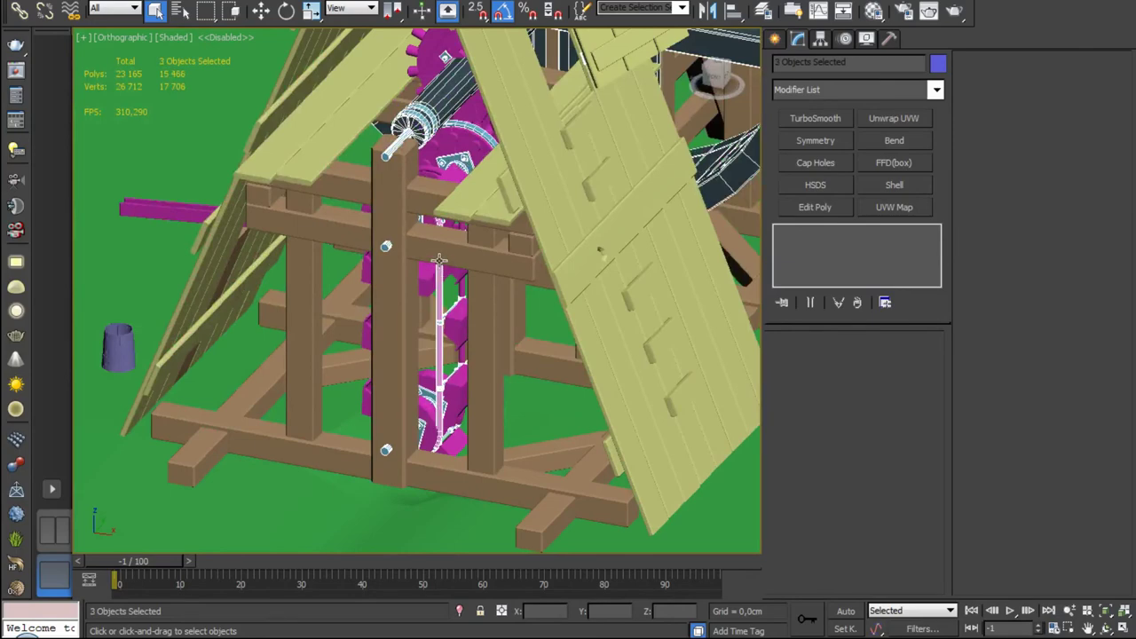
scroll(438, 259, down, 3)
alt+middle_drag(439, 259, 395, 244)
ctrl+click(390, 241)
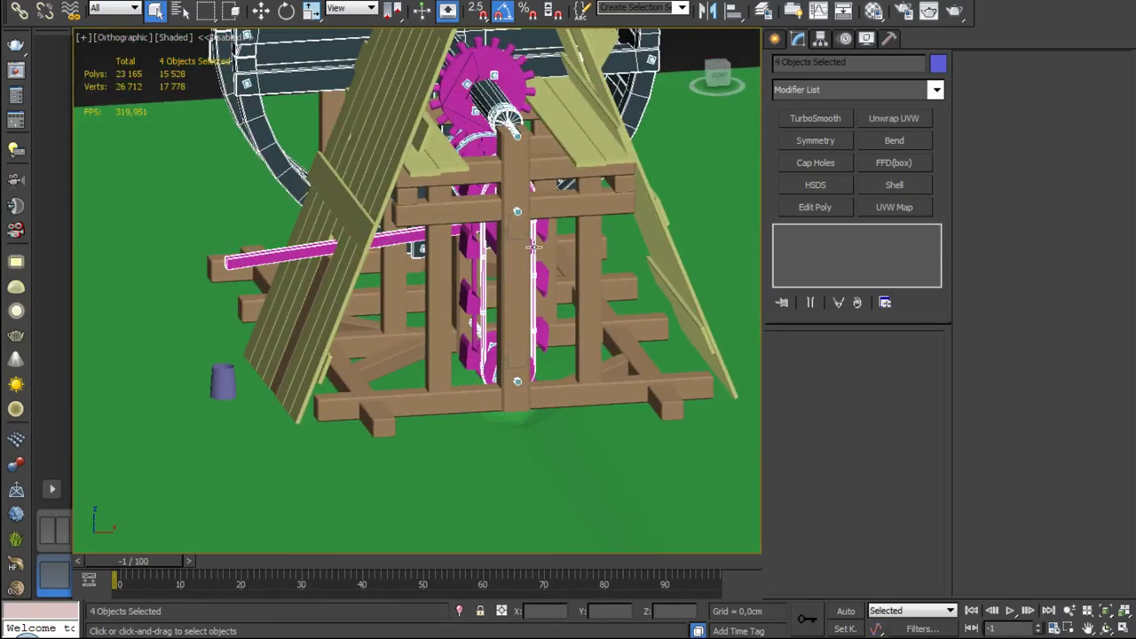
Step: Select the small bucket, view the mill from the side, then select the water wheel
scroll(217, 391, up, 3)
scroll(231, 377, up, 2)
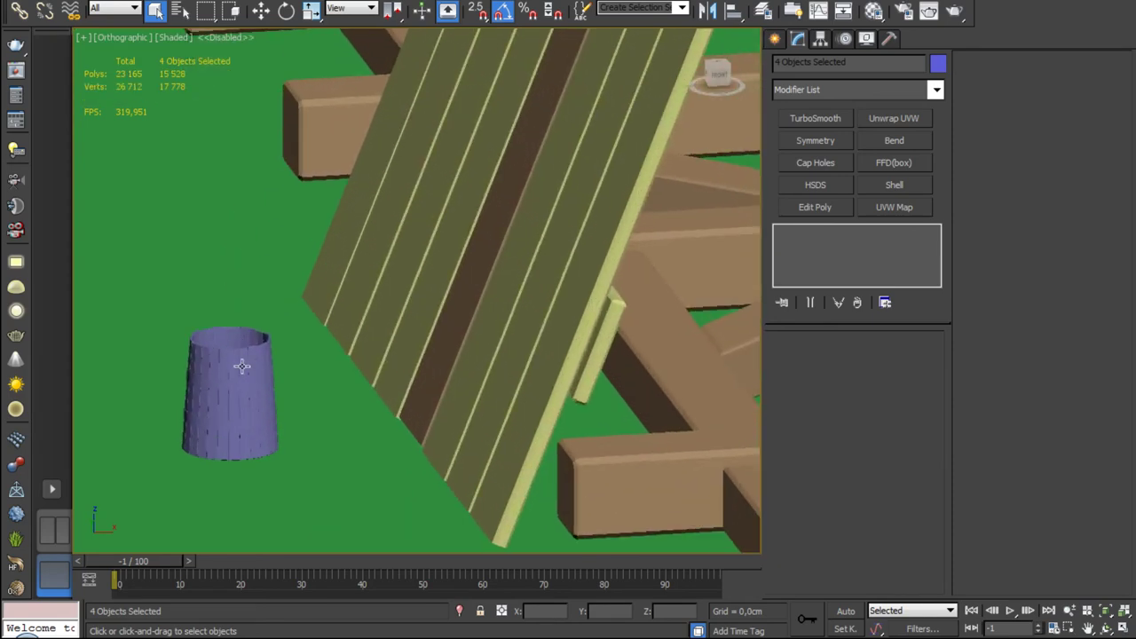
click(240, 363)
scroll(244, 355, down, 5)
mouse_move(252, 346)
alt+middle_down()
mouse_move(391, 273)
mouse_move(515, 294)
mouse_move(372, 400)
mouse_move(390, 355)
mouse_move(384, 283)
mouse_move(464, 249)
mouse_move(532, 266)
alt+middle_up()
scroll(515, 294, down, 3)
scroll(373, 399, up, 3)
scroll(373, 399, up, 3)
click(464, 248)
scroll(464, 257, up, 3)
scroll(464, 257, up, 2)
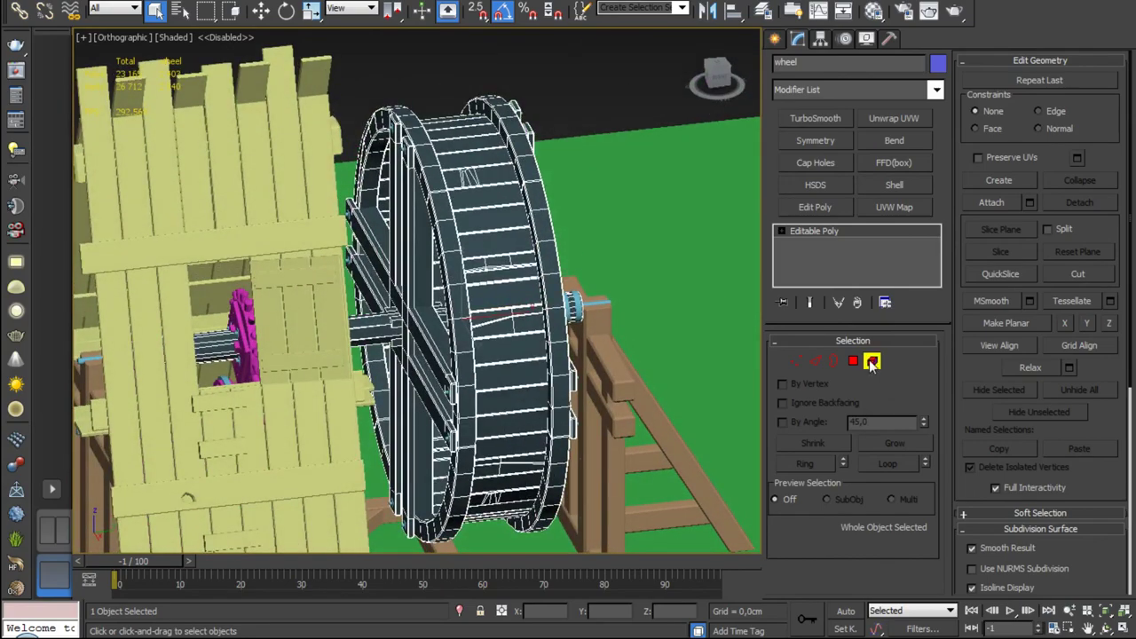
Step: Enter Polygon mode on the wheel and select its outer, far and near rim polygons
click(872, 361)
click(381, 293)
mouse_move(382, 292)
alt+middle_down()
mouse_move(426, 293)
mouse_move(477, 256)
alt+middle_up()
click(478, 255)
click(394, 235)
alt+middle_drag(394, 235, 457, 267)
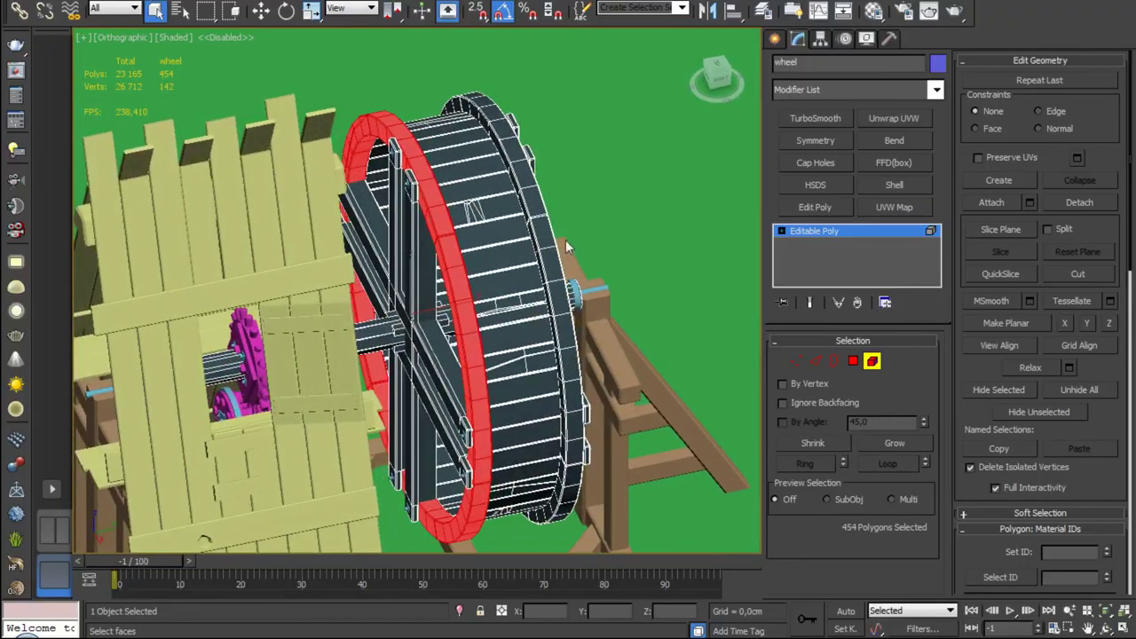
Step: Select the wheel's two horizontal crossbars and vertical spokes from a front angle
alt+middle_drag(566, 246, 543, 223)
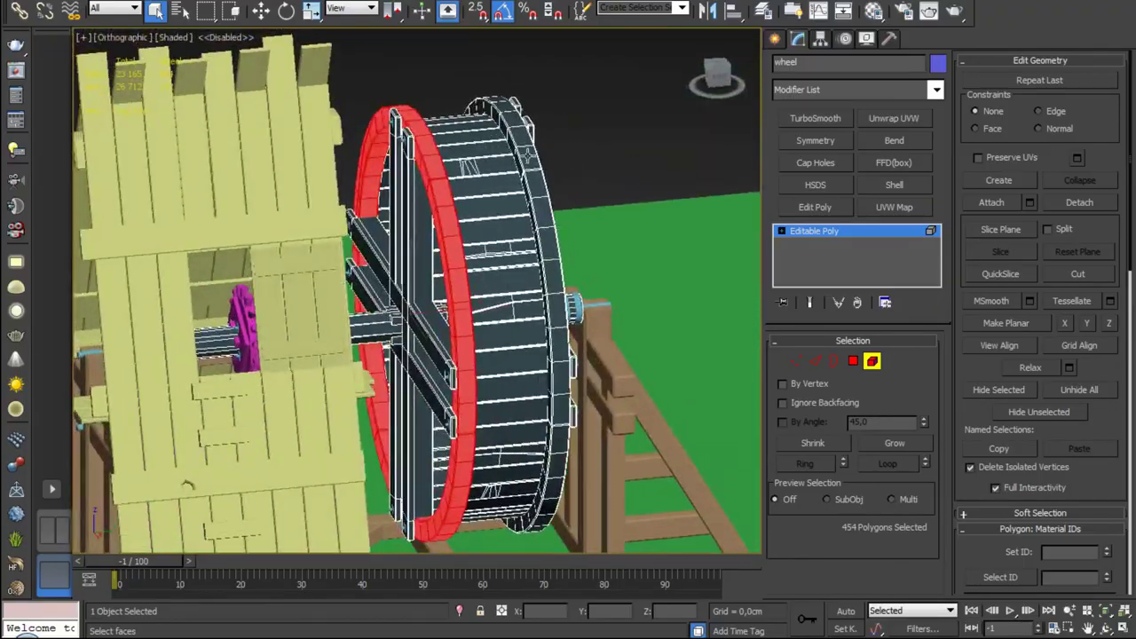
mouse_move(530, 152)
alt+middle_down()
mouse_move(498, 290)
mouse_move(443, 330)
alt+middle_up()
click(498, 289)
click(443, 330)
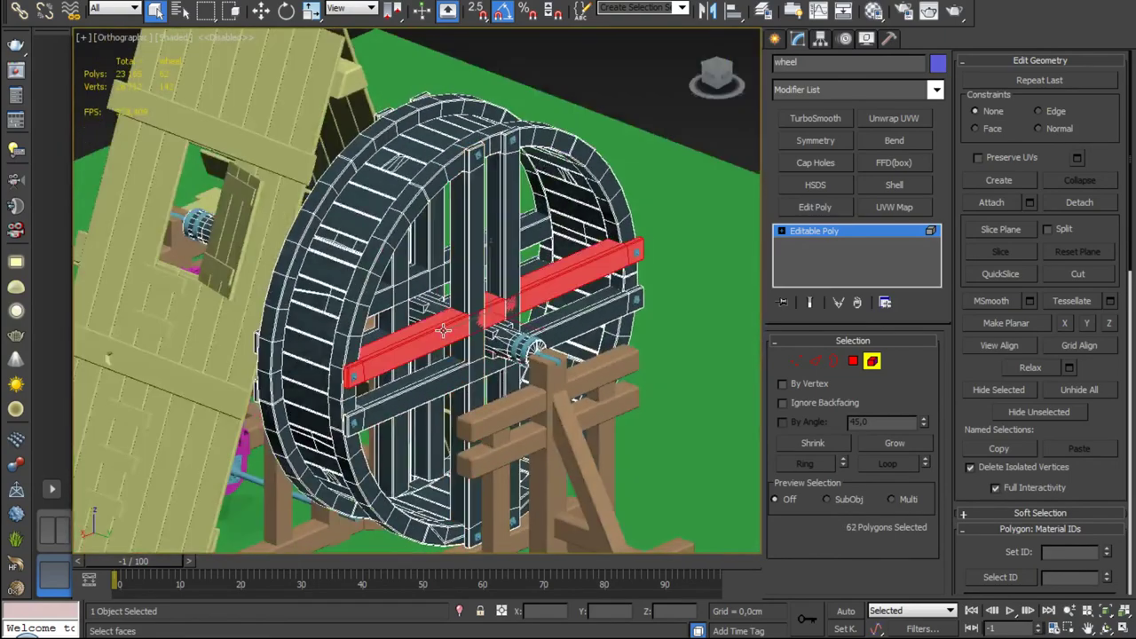
ctrl+click(437, 383)
ctrl+click(472, 426)
ctrl+click(516, 178)
Step: Narrow the selection to one vertical spoke, then the diagonal spoke, and bring up OBS
mouse_move(516, 178)
alt+middle_down()
mouse_move(581, 313)
mouse_move(613, 319)
mouse_move(573, 309)
mouse_move(594, 308)
alt+middle_up()
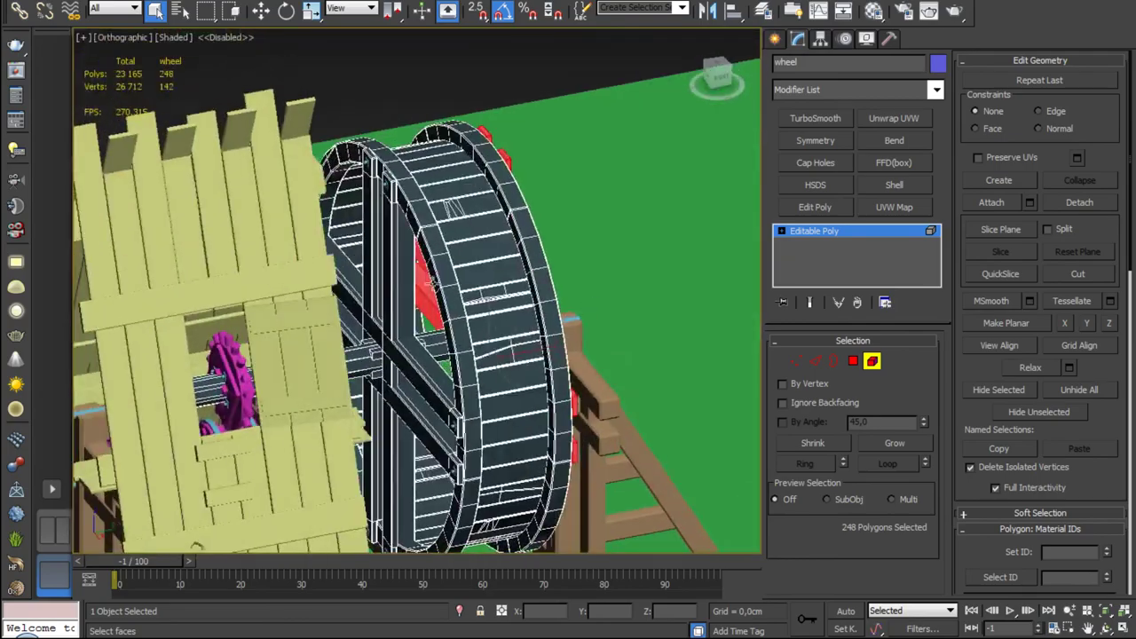
mouse_move(510, 351)
alt+middle_down()
mouse_move(457, 260)
mouse_move(533, 271)
mouse_move(468, 284)
alt+middle_up()
click(393, 252)
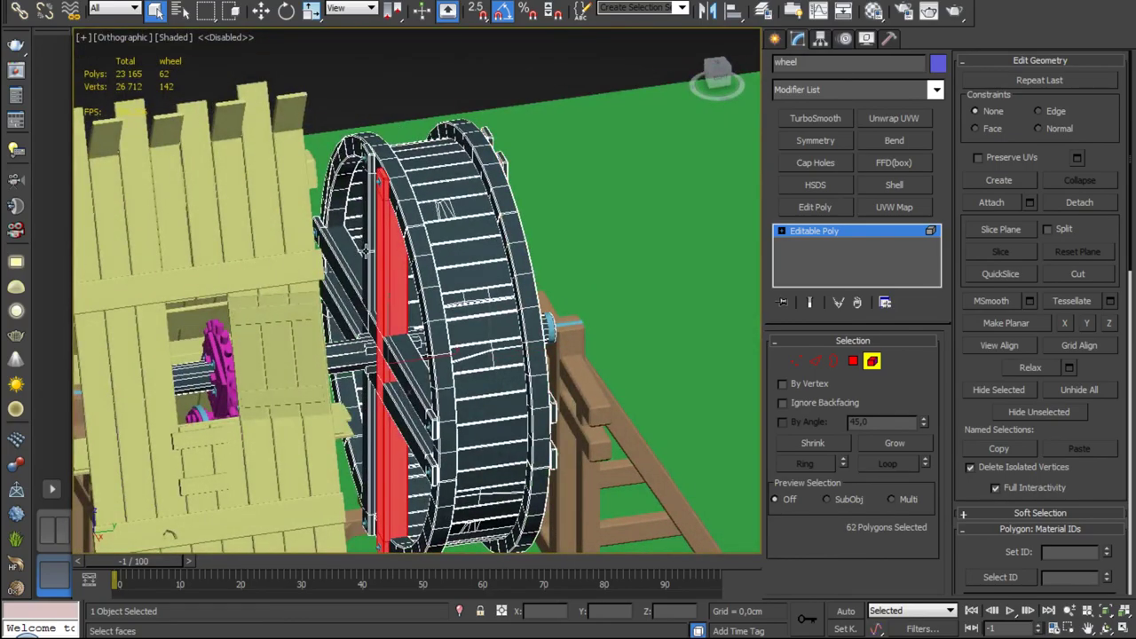
click(399, 414)
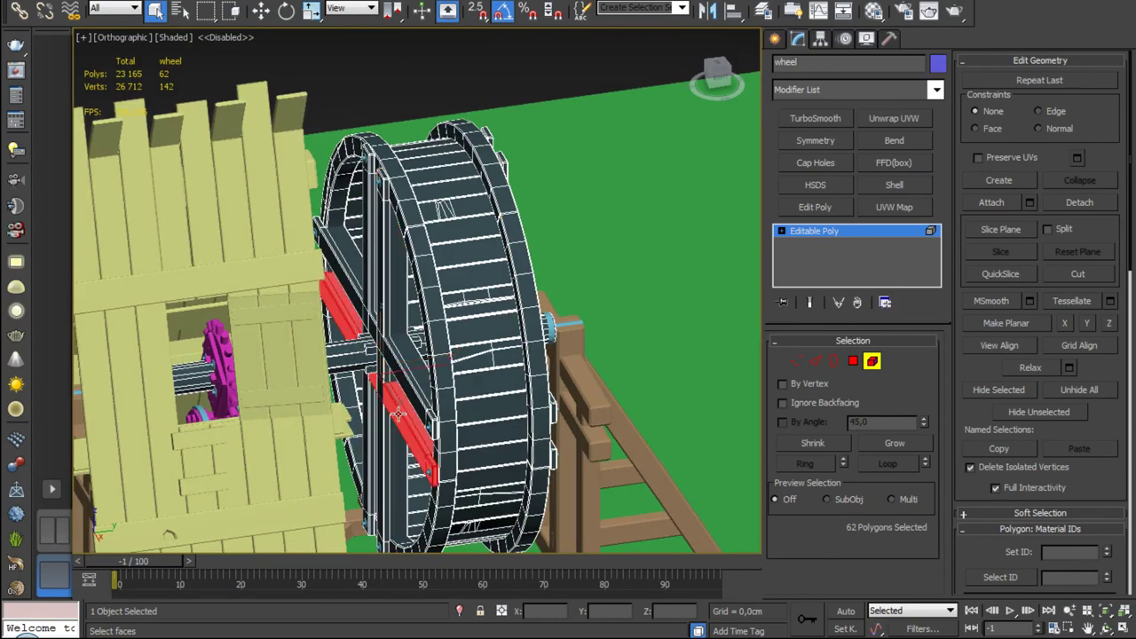
mouse_move(422, 302)
alt+middle_down()
mouse_move(443, 319)
mouse_move(425, 301)
mouse_move(502, 271)
alt+middle_up()
scroll(461, 293, down, 2)
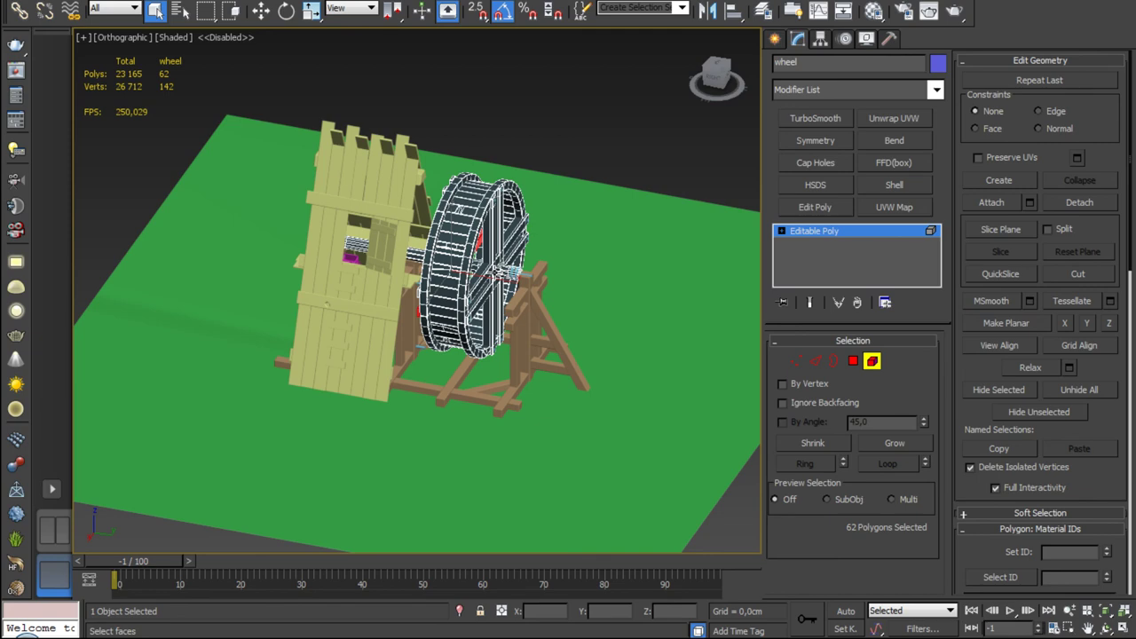
key(alt+Tab)
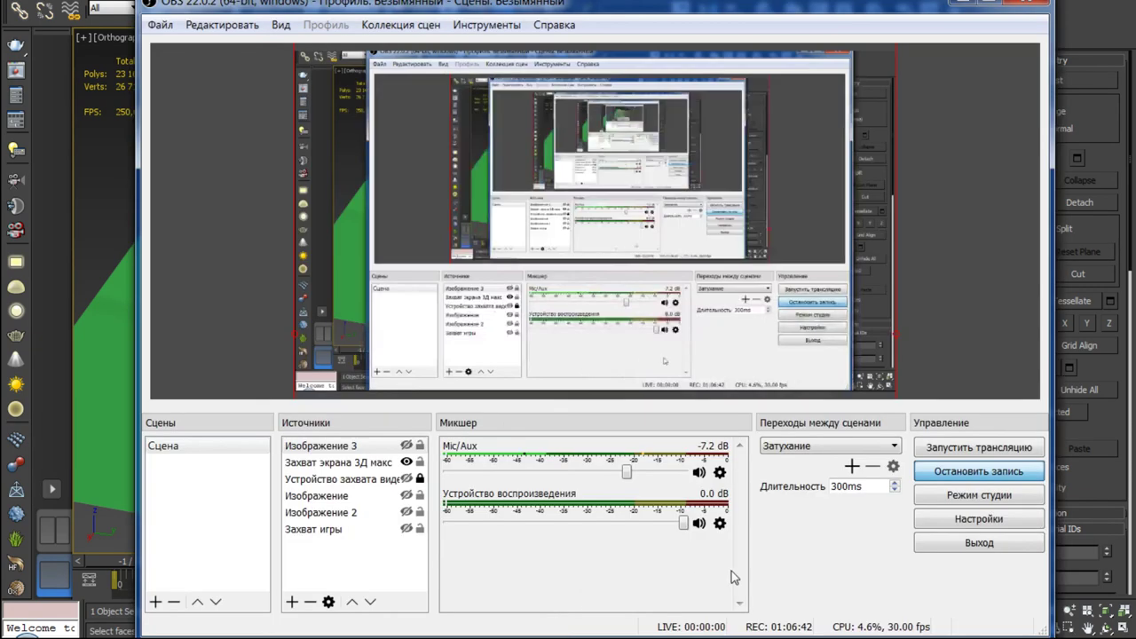